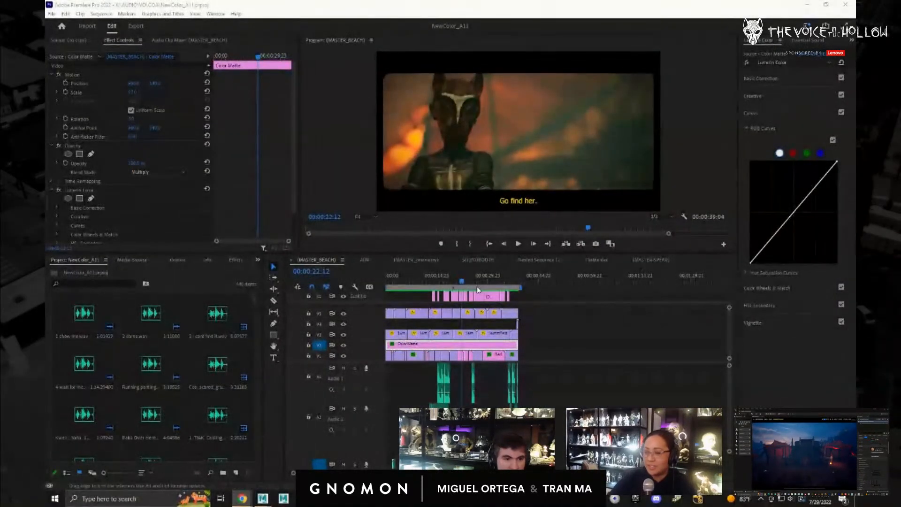
- Open the MASTER-SPEAR sequence and scrub around the "Theres something in the hollow!" shot, parking the playhead at 00:02:11:08
{"action": "left_click", "coordinate": [647, 259]}
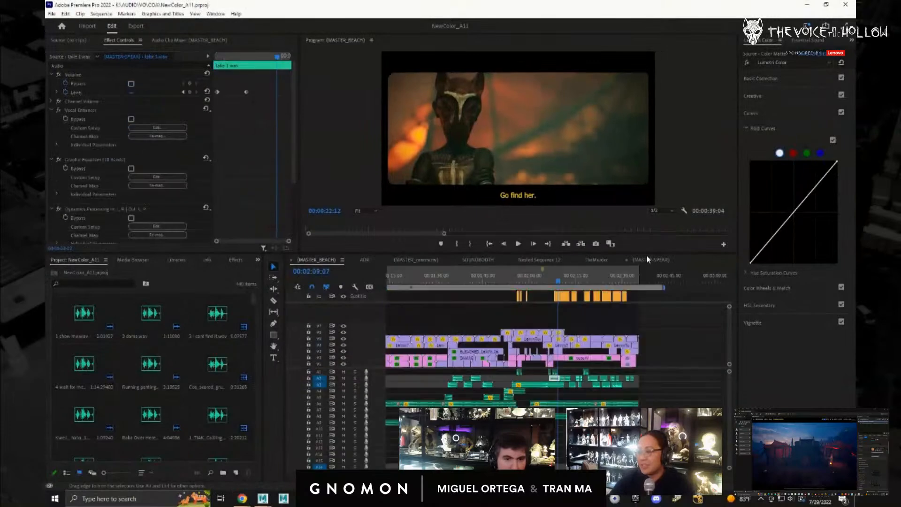
{"action": "left_click", "coordinate": [560, 280]}
{"action": "key", "text": "space"}
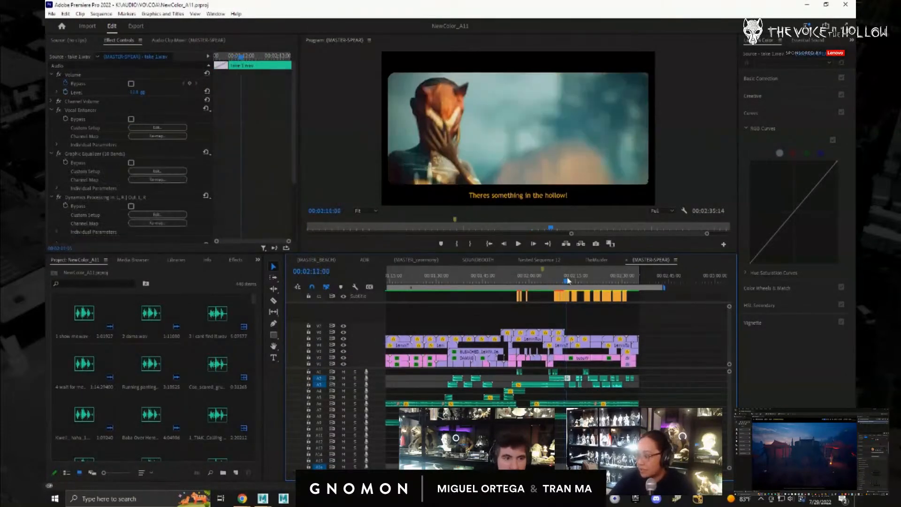
{"action": "left_click", "coordinate": [567, 280]}
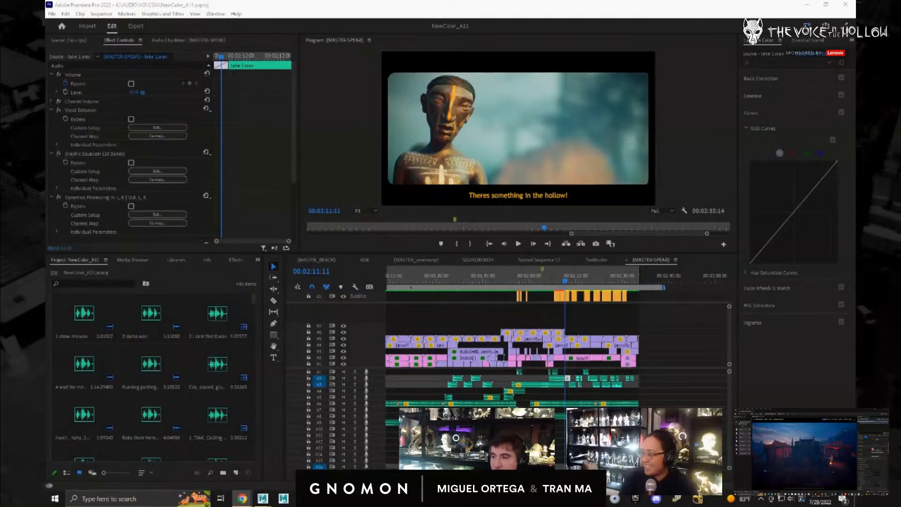
{"action": "left_click", "coordinate": [570, 283]}
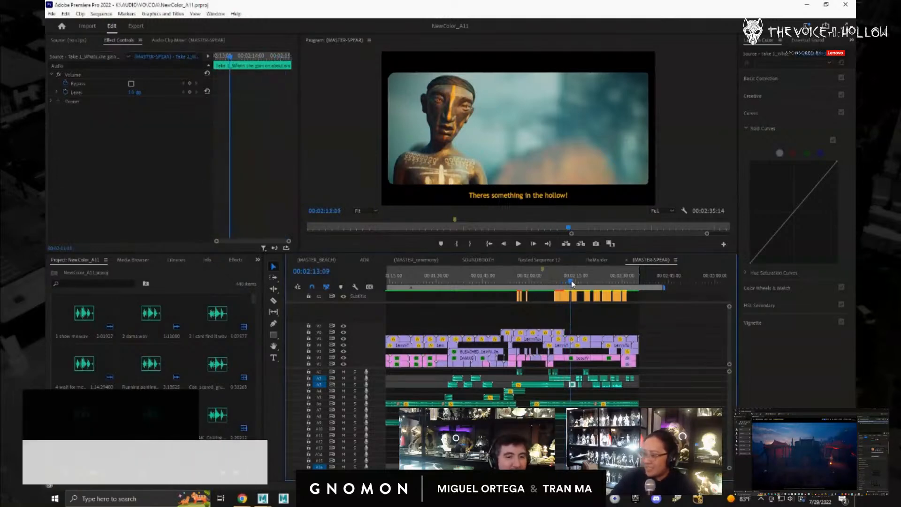
{"action": "left_click_drag", "start_coordinate": [571, 284], "coordinate": [565, 281]}
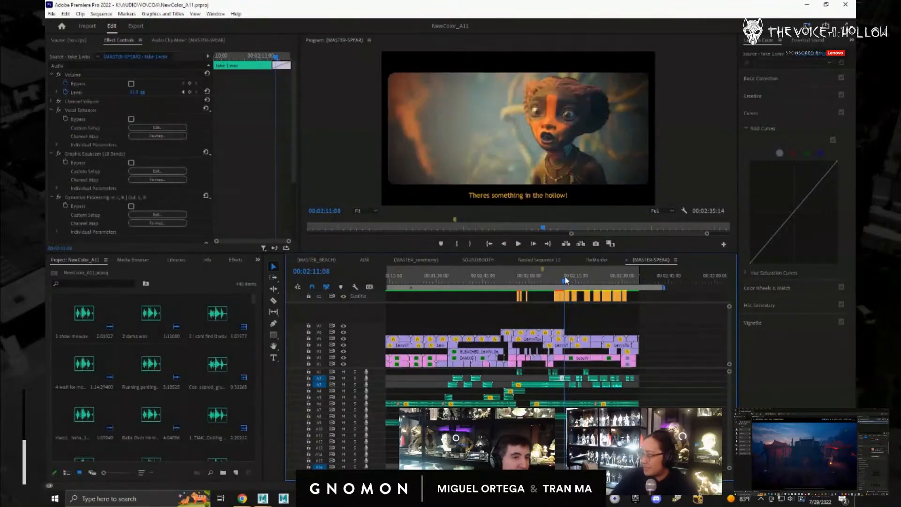
- Play the shot full screen through the "What's she going on about?" line and return to the editing workspace
{"action": "key", "text": "ctrl+grave"}
{"action": "key", "text": "space"}
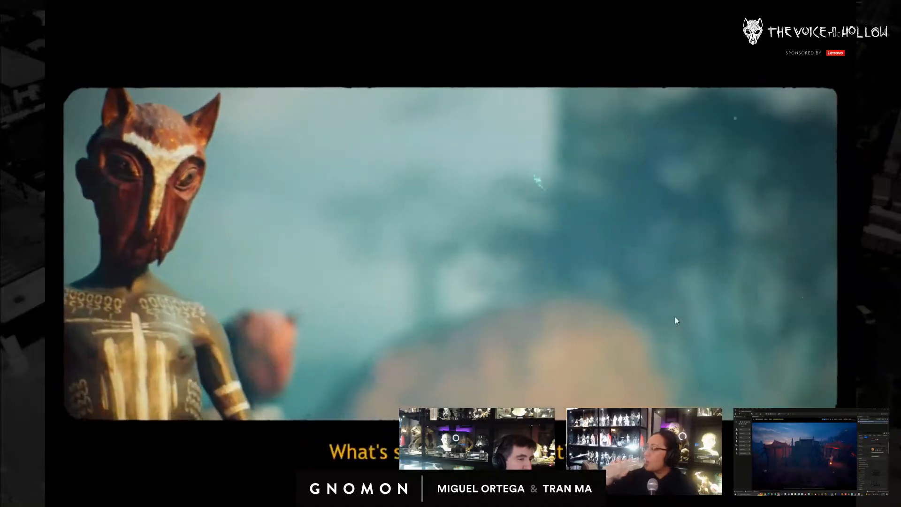
{"action": "key", "text": "ctrl+grave"}
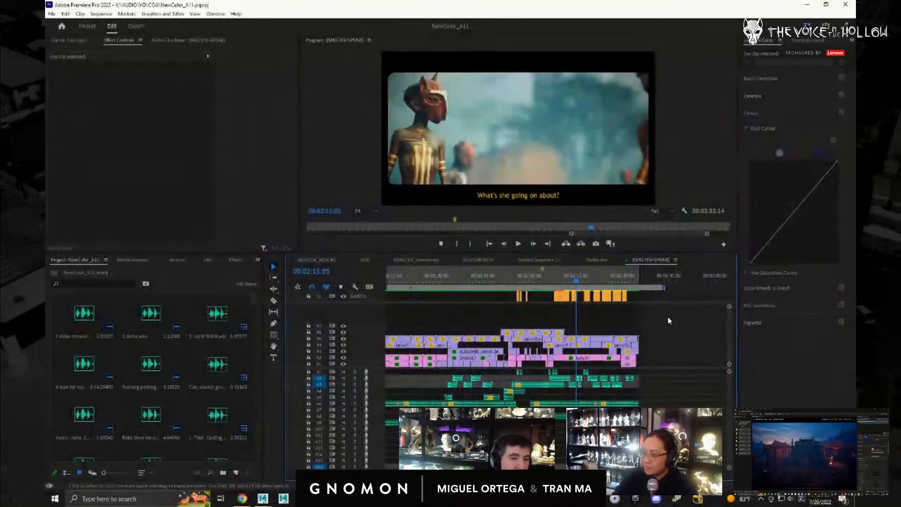
{"action": "key", "text": "ctrl+grave"}
{"action": "key", "text": "ctrl+grave"}
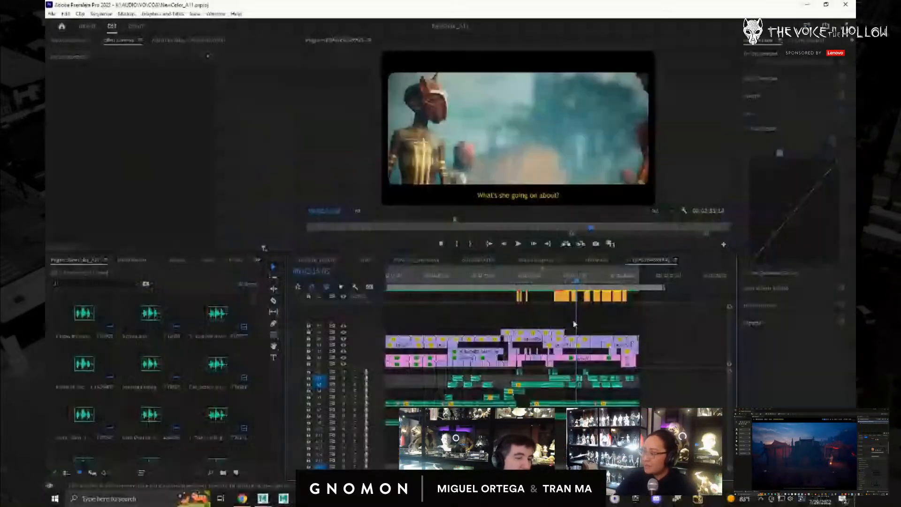
- Replay the spear scene full screen from 00:02:07:15, then scrub ahead to the "Coa, let's go!" shot at 00:02:18:20
{"action": "left_click_drag", "start_coordinate": [576, 274], "coordinate": [556, 279]}
{"action": "key", "text": "space"}
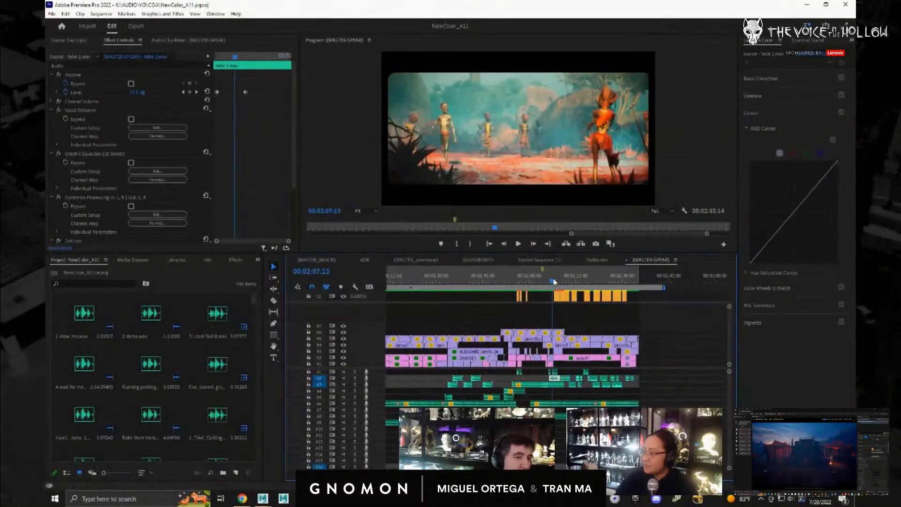
{"action": "key", "text": "ctrl+grave"}
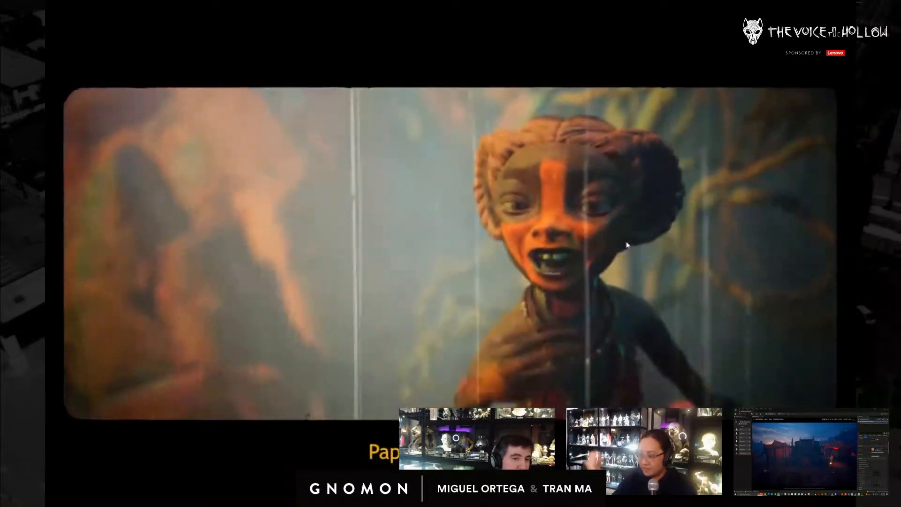
{"action": "key", "text": "ctrl+grave"}
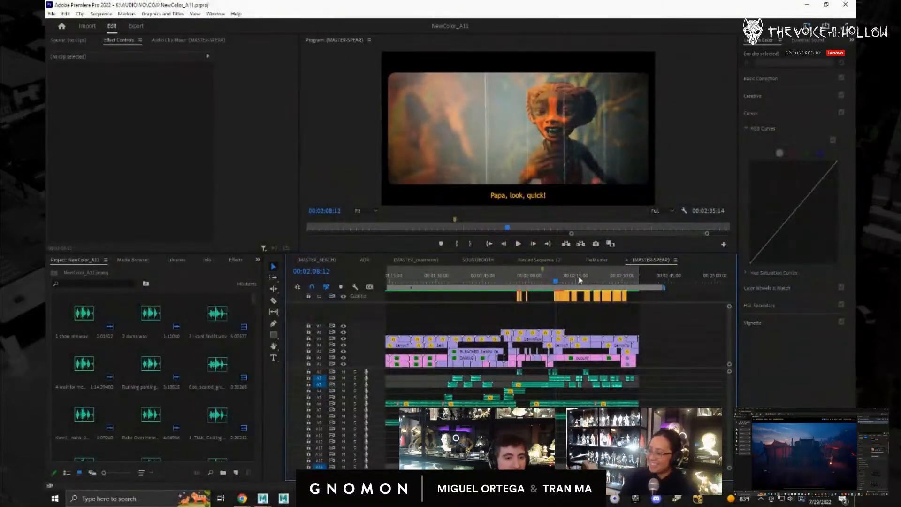
{"action": "left_click_drag", "start_coordinate": [559, 282], "coordinate": [589, 286]}
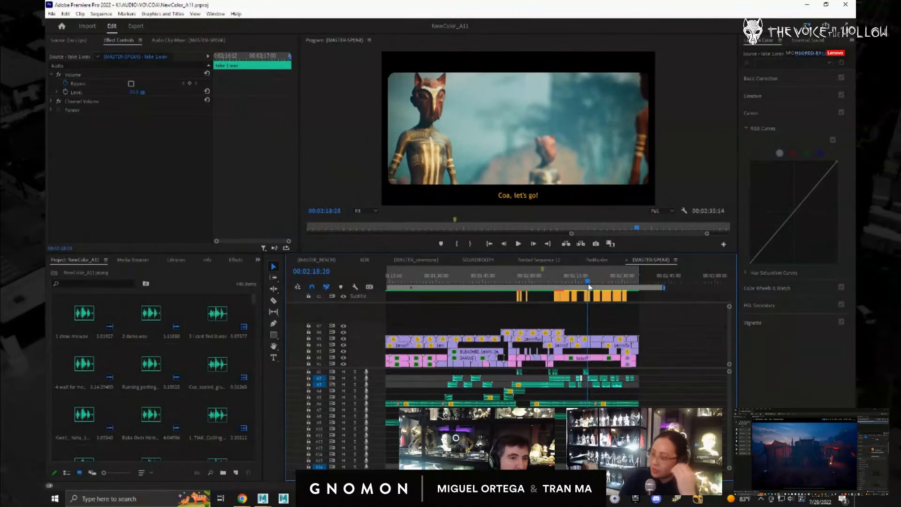
- Open the Audio preferences to check the scrubbing playback options and accept the dialog
{"action": "left_click", "coordinate": [68, 14]}
{"action": "mouse_move", "coordinate": [141, 298]}
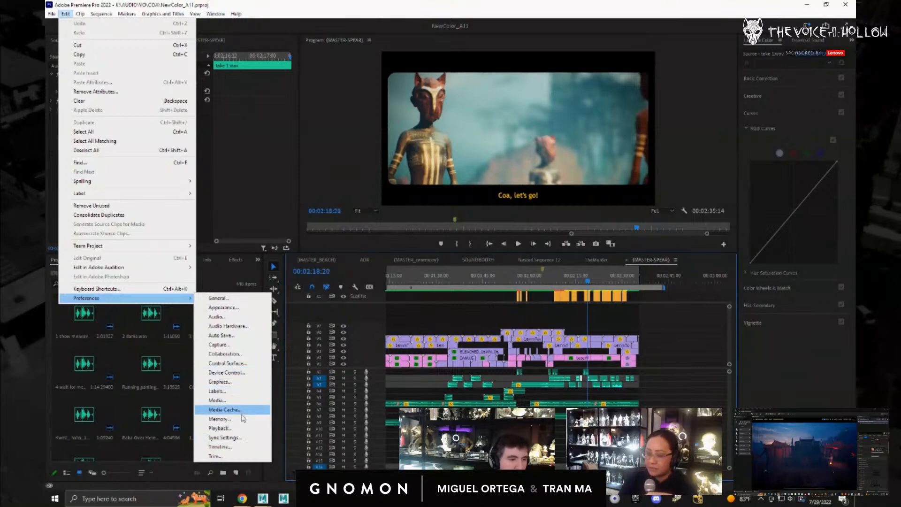
{"action": "left_click", "coordinate": [233, 317]}
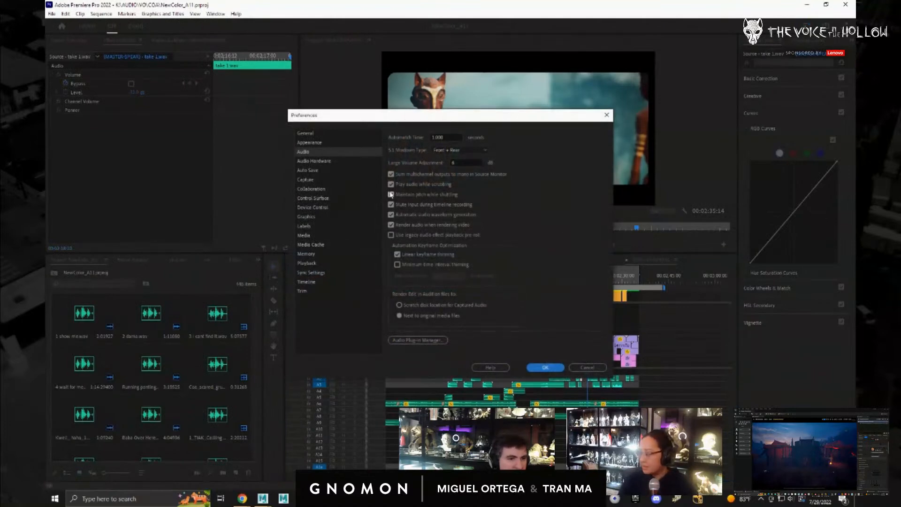
{"action": "left_click", "coordinate": [561, 367]}
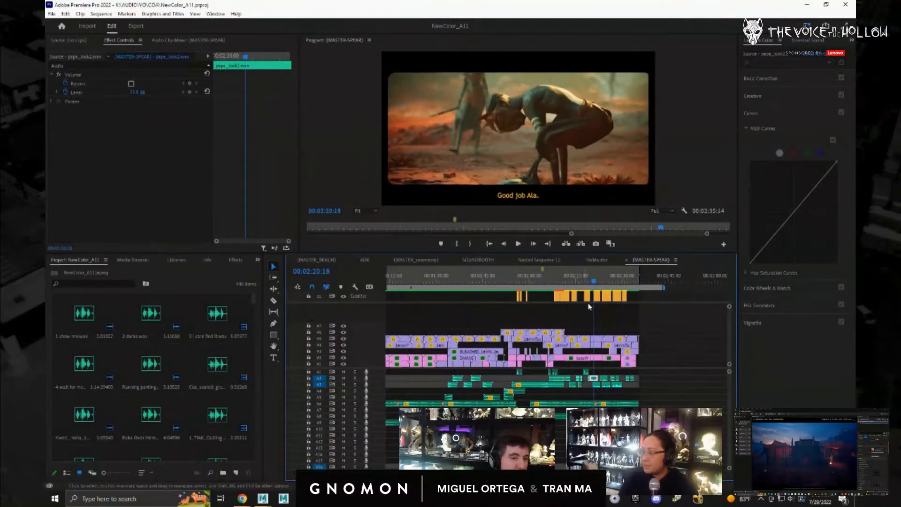
- Scrub through the walking shots of MASTER-SPEAR to 00:02:26:00 and examine the "The elders will be most impressed." frame full screen
{"action": "left_click_drag", "start_coordinate": [597, 280], "coordinate": [599, 281]}
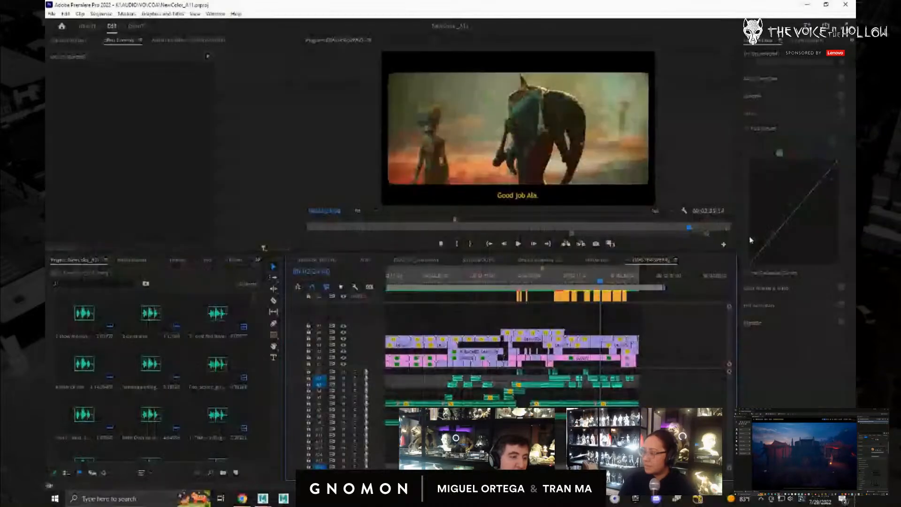
{"action": "left_click_drag", "start_coordinate": [602, 285], "coordinate": [578, 278]}
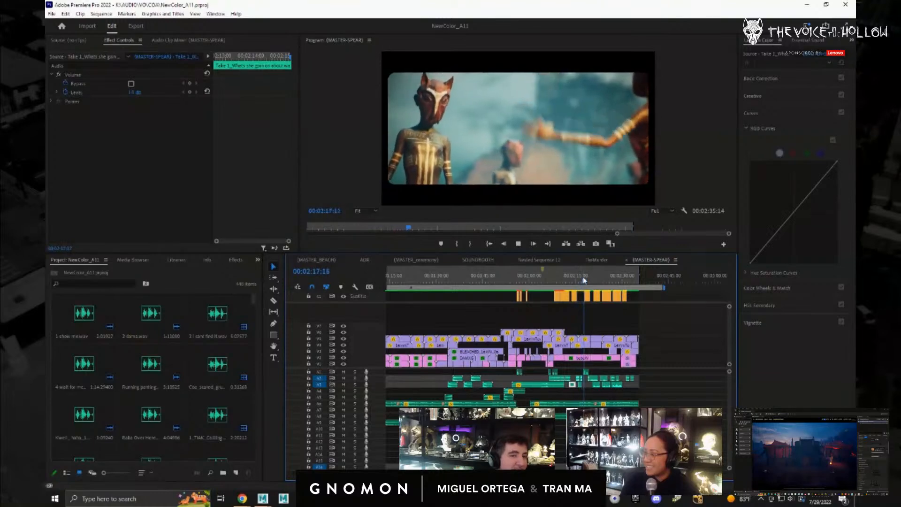
{"action": "left_click_drag", "start_coordinate": [584, 281], "coordinate": [610, 287]}
{"action": "left_click_drag", "start_coordinate": [612, 287], "coordinate": [603, 287]}
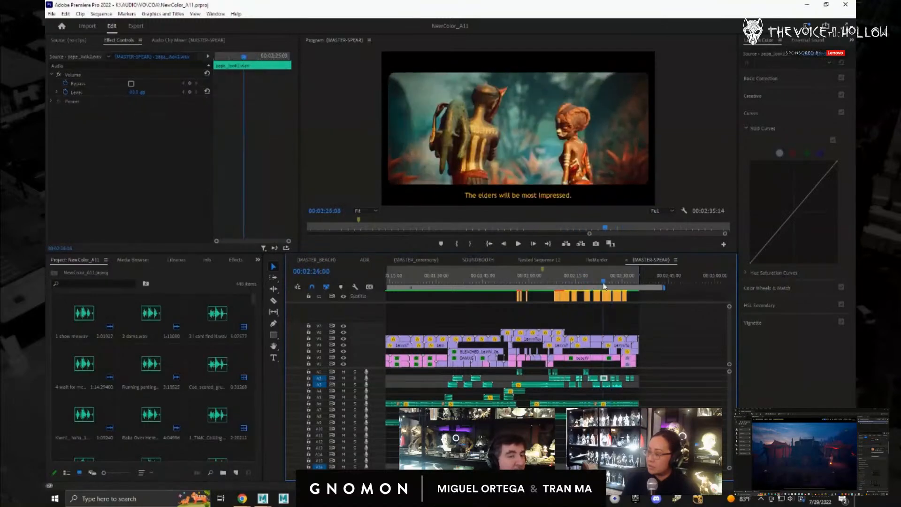
{"action": "key", "text": "ctrl+grave"}
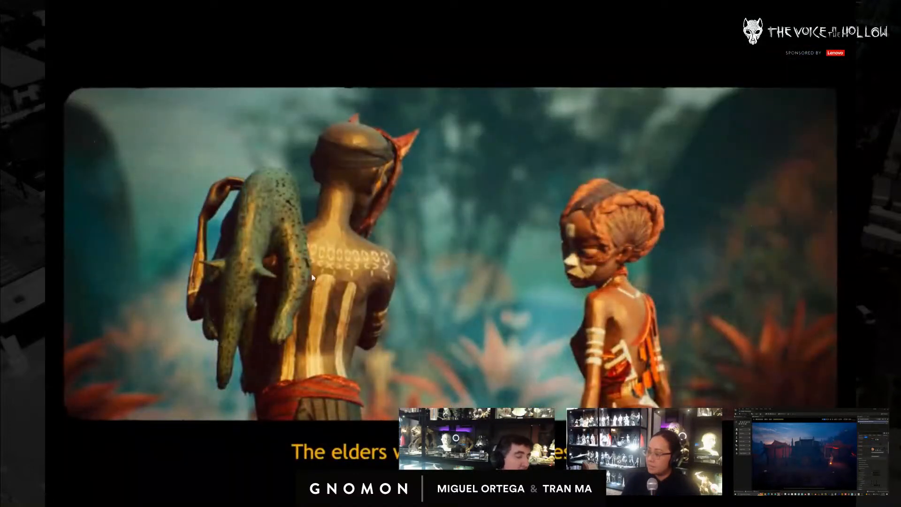
{"action": "key", "text": "ctrl+grave"}
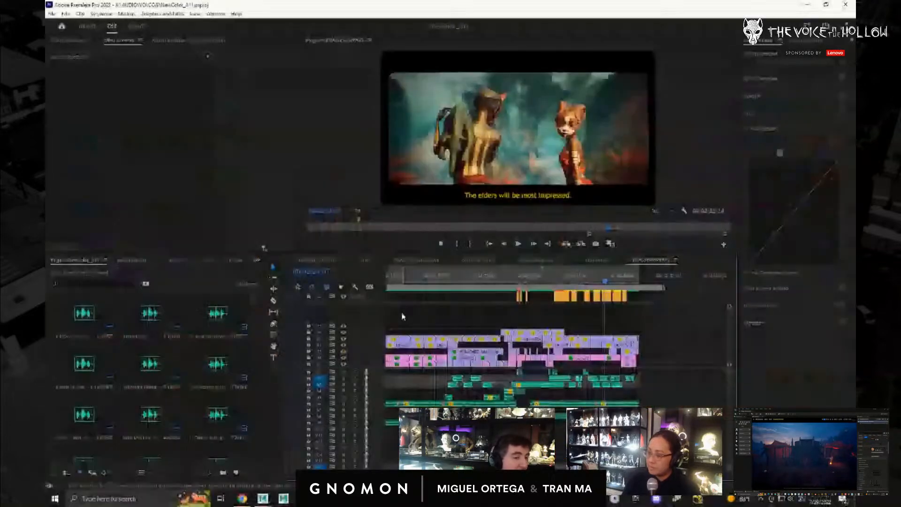
- Review the spear scene full screen from the group shot at 00:02:07:15 and exit the full-screen view
{"action": "left_click_drag", "start_coordinate": [608, 287], "coordinate": [566, 294]}
{"action": "key", "text": "space"}
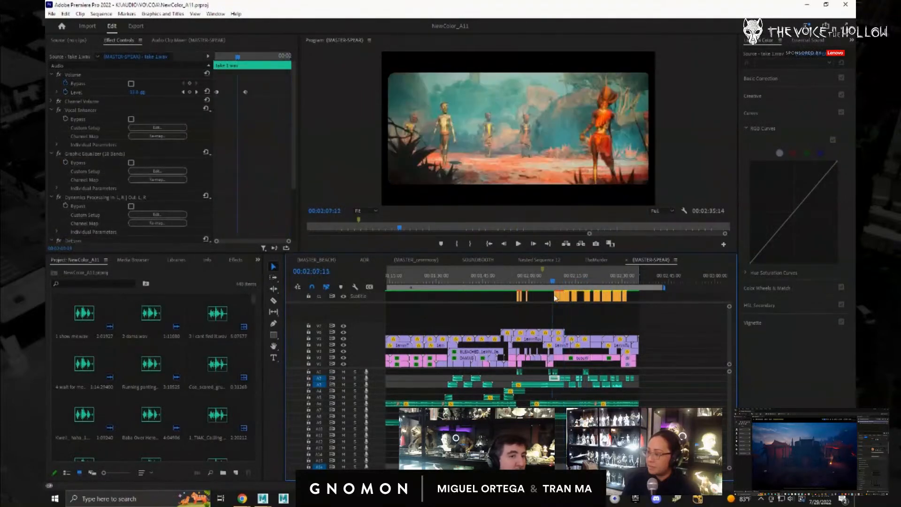
{"action": "key", "text": "ctrl+grave"}
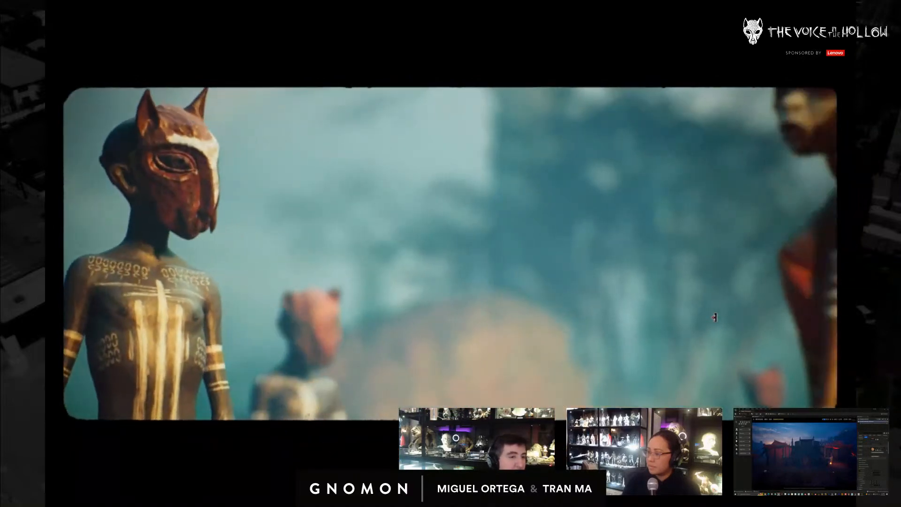
{"action": "key", "text": "Escape"}
- Switch to the MASTER_BEACH sequence and play it full screen from its beginning
{"action": "left_click", "coordinate": [317, 260]}
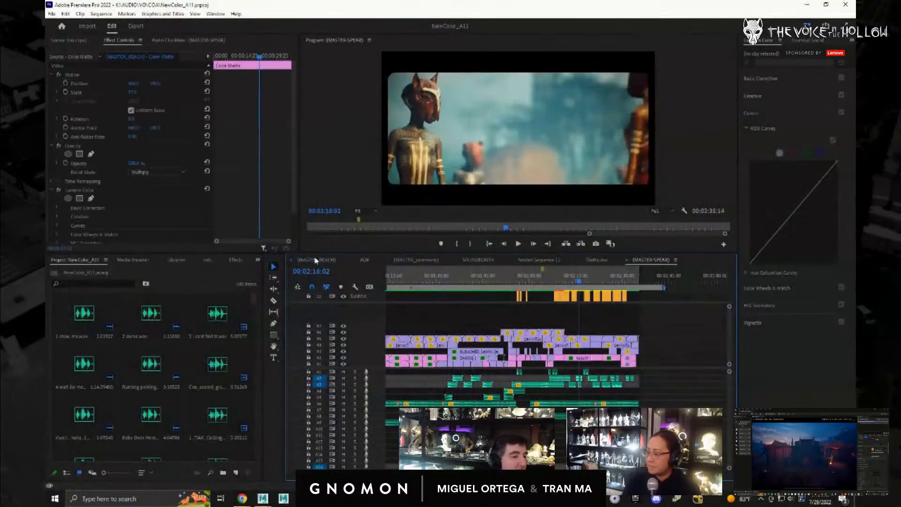
{"action": "left_click_drag", "start_coordinate": [442, 277], "coordinate": [379, 276]}
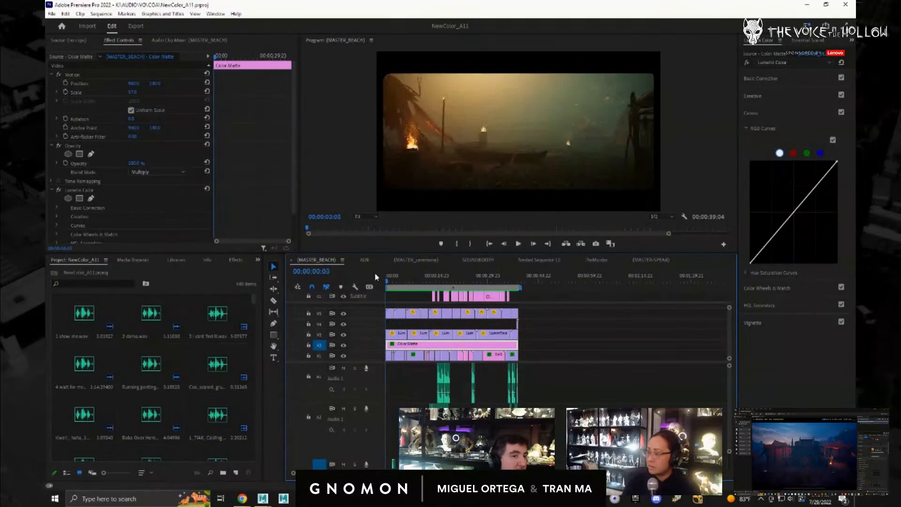
{"action": "key", "text": "ctrl+grave"}
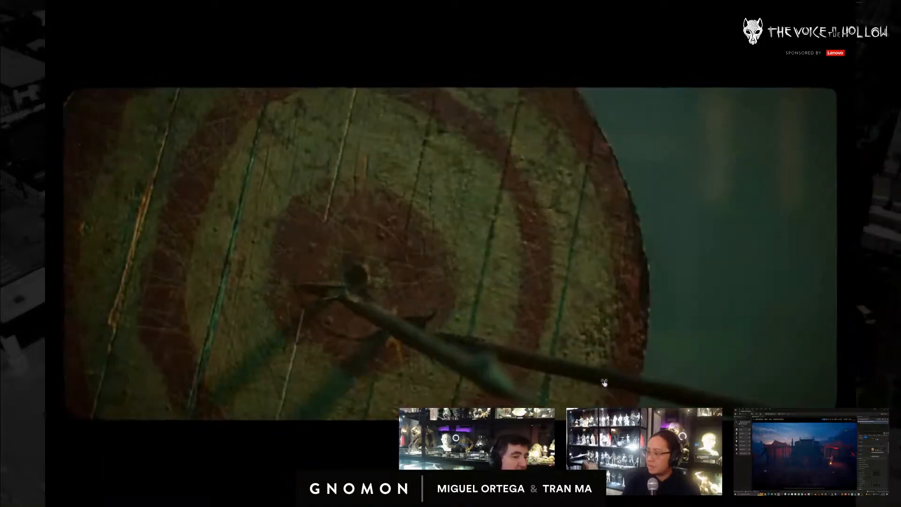
{"action": "key", "text": "ctrl+grave"}
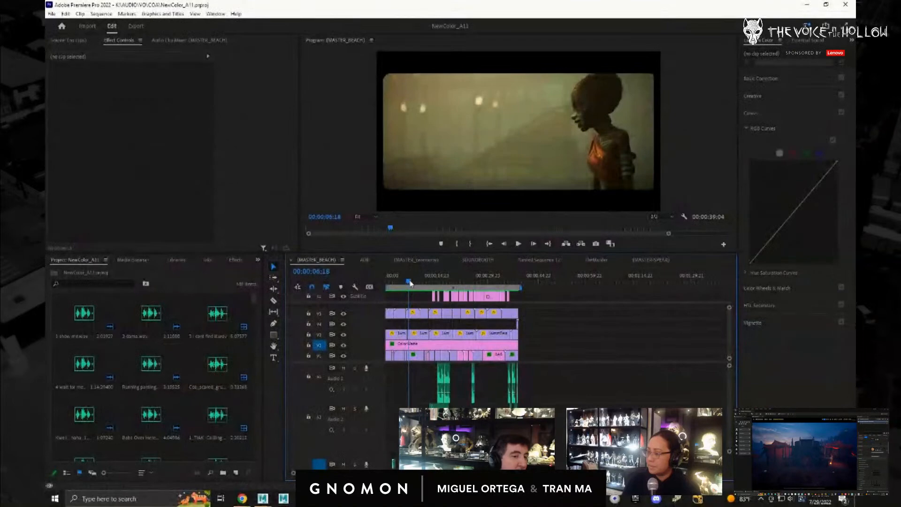
{"action": "key", "text": "space"}
{"action": "key", "text": "ctrl+grave"}
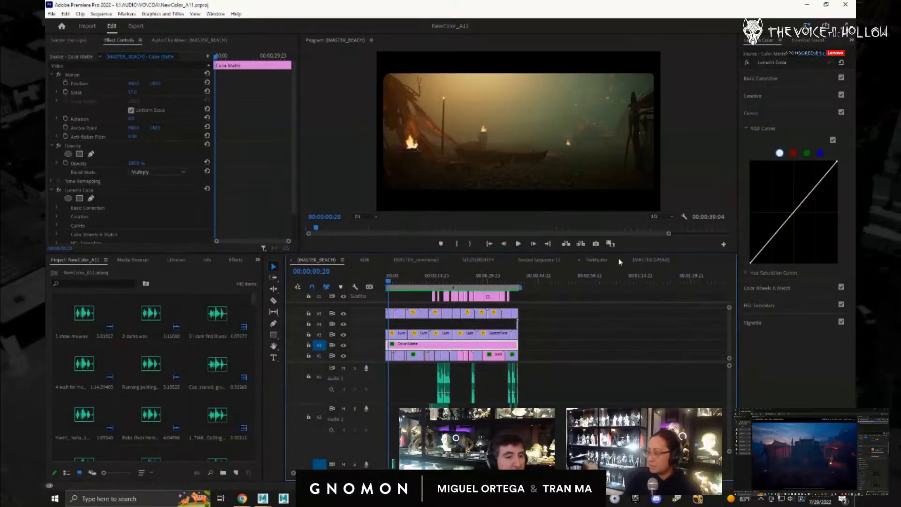
- Return to MASTER-SPEAR, play it full screen up to the "ready to become a leopard" line, and select that line's audio clip
{"action": "left_click", "coordinate": [641, 260]}
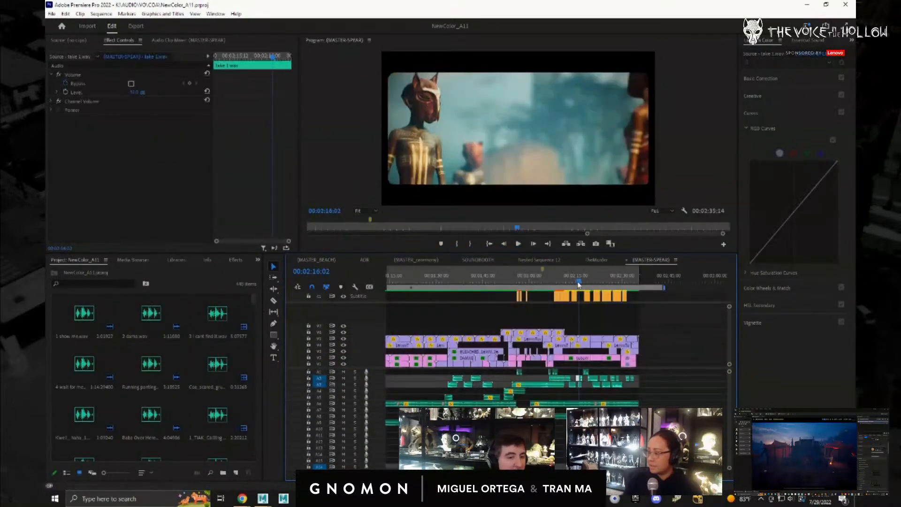
{"action": "left_click_drag", "start_coordinate": [588, 287], "coordinate": [564, 286]}
{"action": "key", "text": "ctrl+grave"}
{"action": "key", "text": "space"}
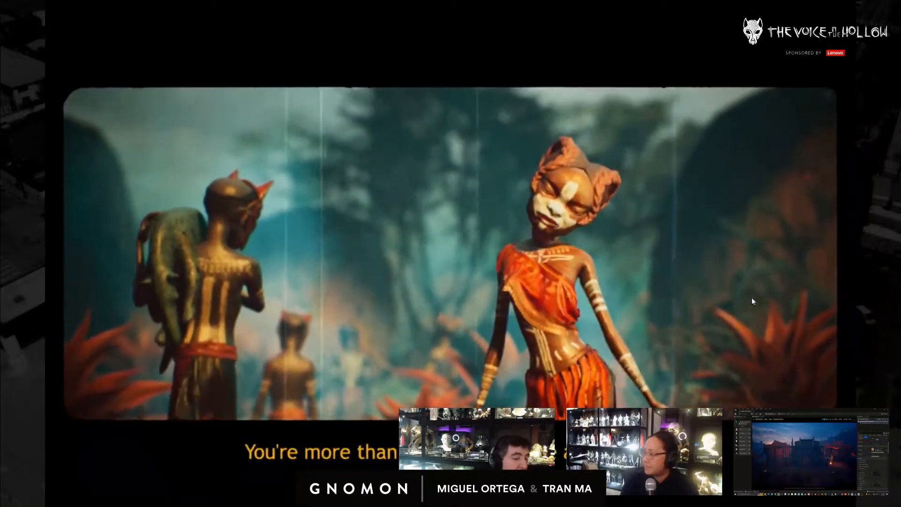
{"action": "key", "text": "Escape"}
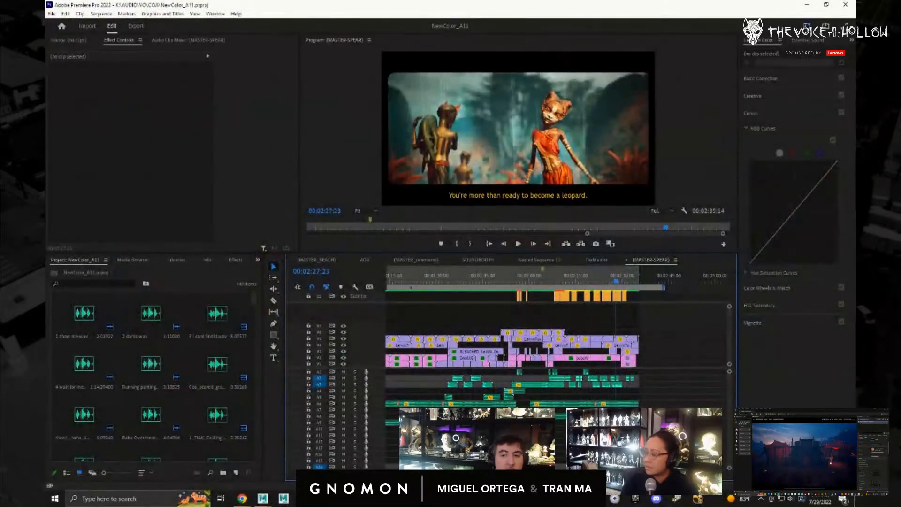
{"action": "left_click", "coordinate": [617, 384]}
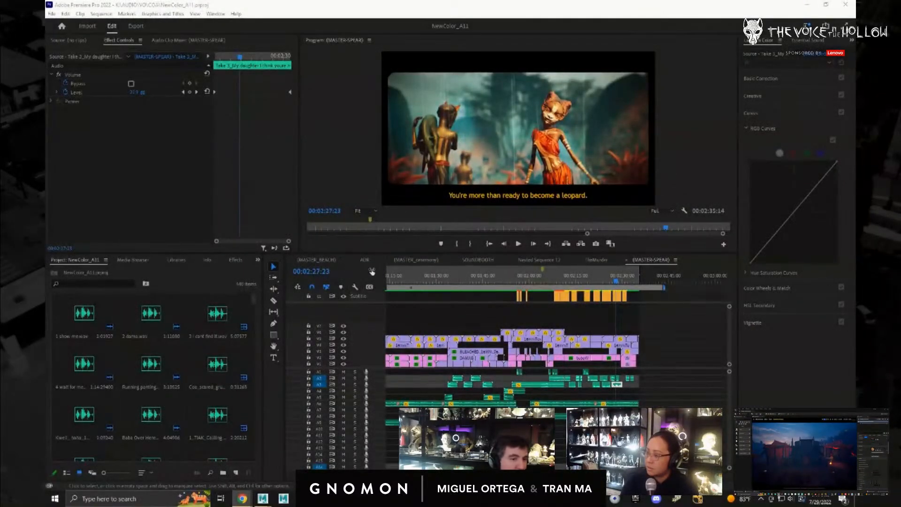
- Open the MASTER_ceremony sequence, examine the kneeling shot at 00:00:34:04 full screen, and move the playhead to the sequence start
{"action": "left_click", "coordinate": [420, 263]}
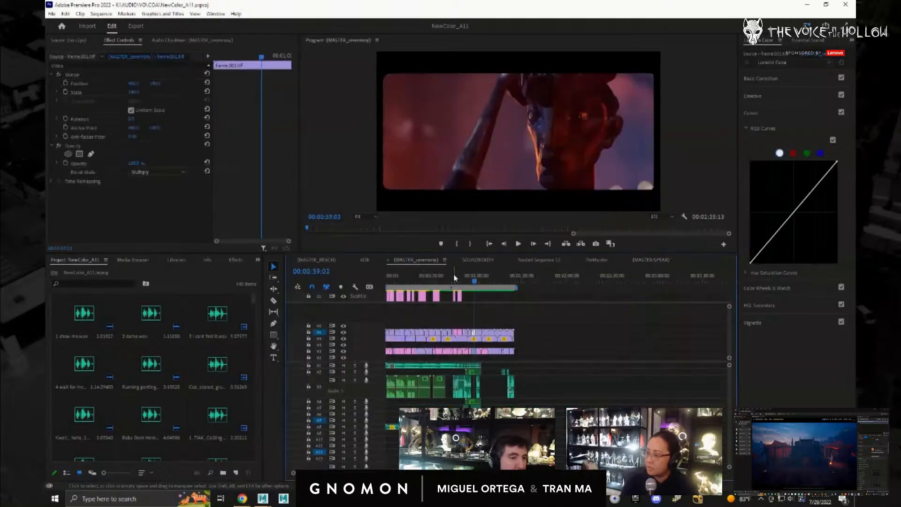
{"action": "left_click_drag", "start_coordinate": [458, 282], "coordinate": [439, 284]}
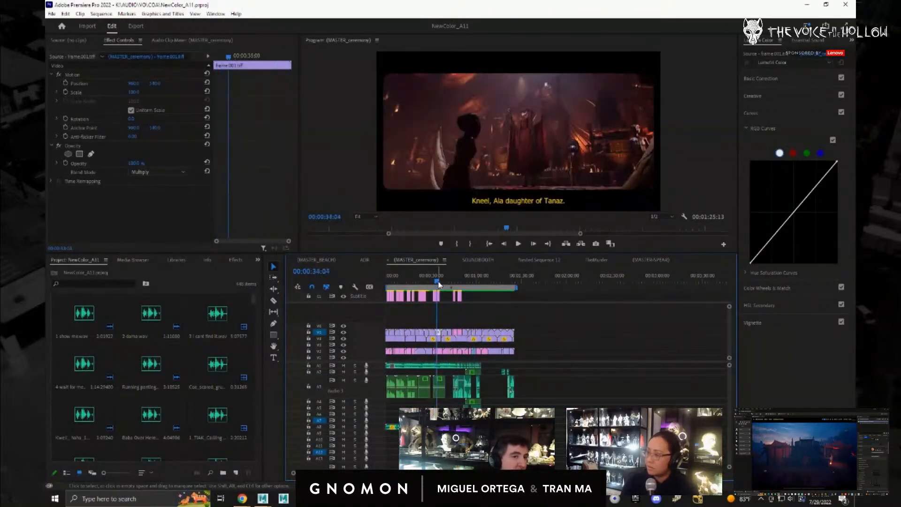
{"action": "key", "text": "ctrl+grave"}
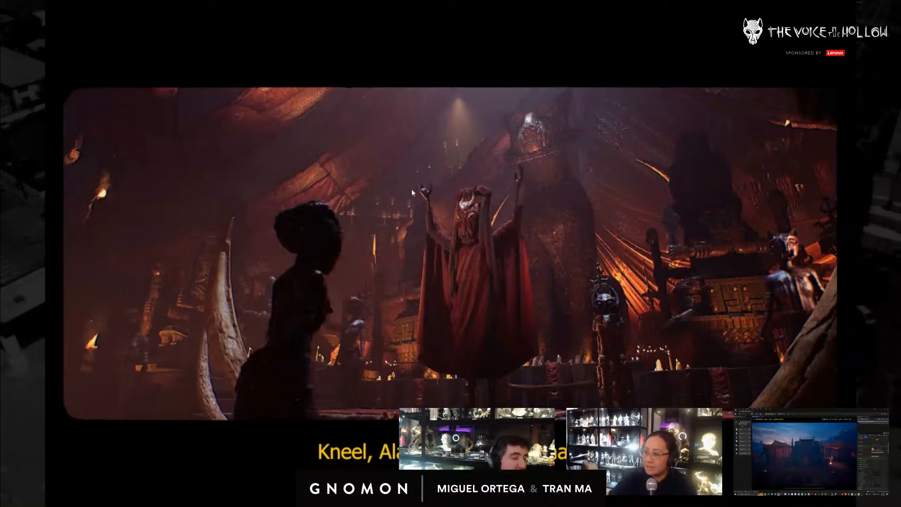
{"action": "key", "text": "Escape"}
{"action": "left_click_drag", "start_coordinate": [430, 282], "coordinate": [355, 287]}
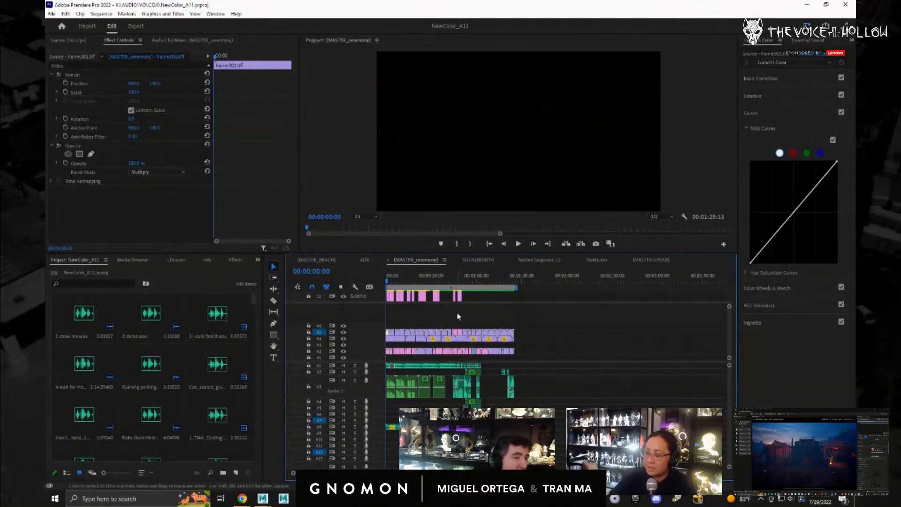
- Play the ceremony sequence full screen up to the "Only the fiercest hunters" subtitle, exit full screen and return to the sequence start
{"action": "key", "text": "ctrl+grave"}
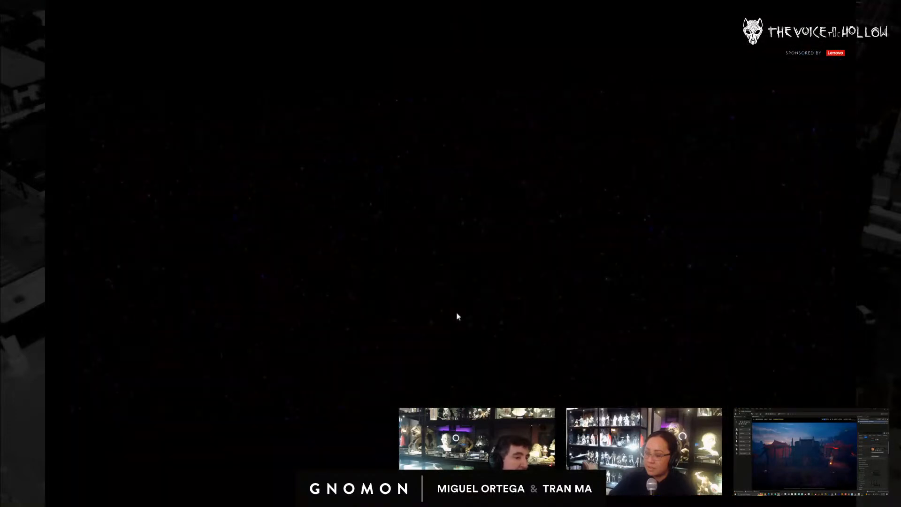
{"action": "key", "text": "space"}
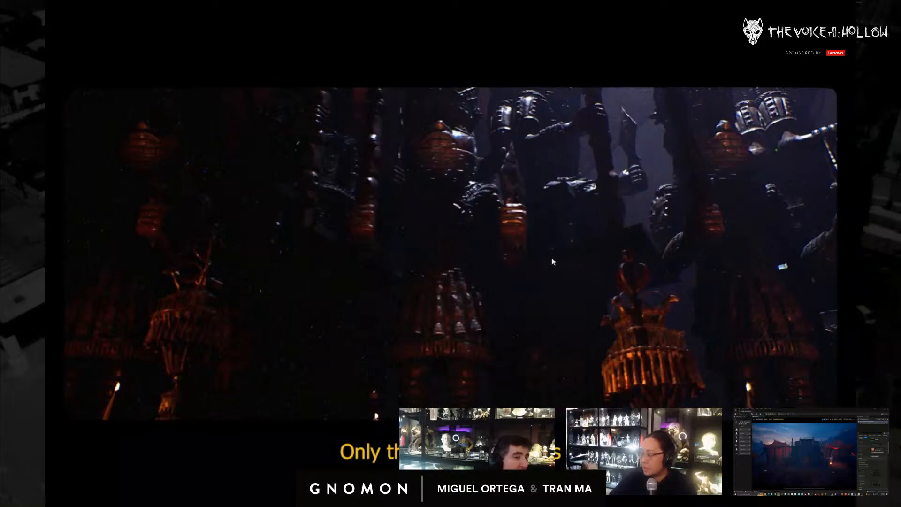
{"action": "key", "text": "Escape"}
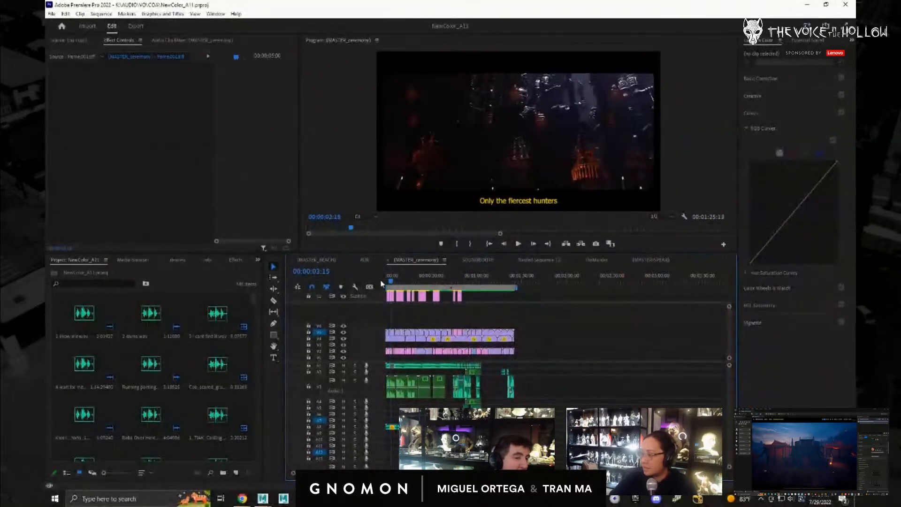
{"action": "key", "text": "Home"}
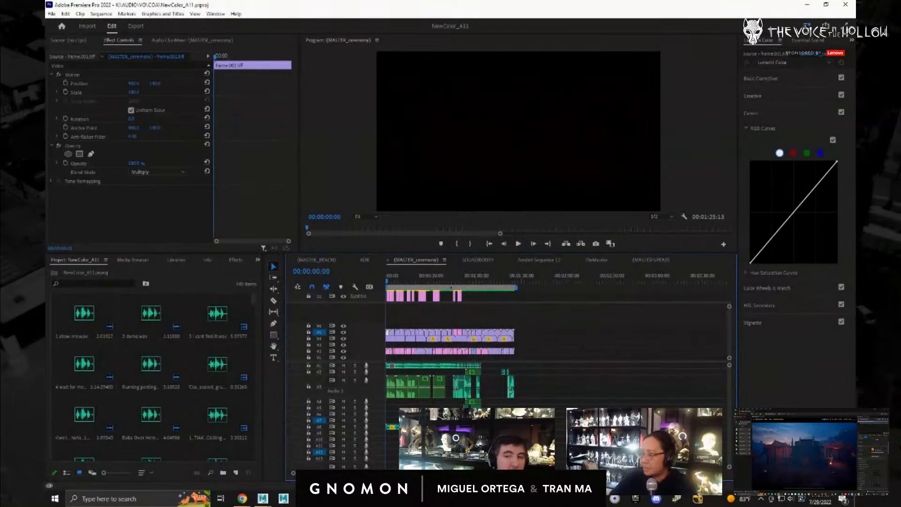
- Scrub the ceremony's opening shots from the "are reborn as leopards" frame to the fire shot at 00:00:06:11 and toggle playback there
{"action": "left_click", "coordinate": [396, 279]}
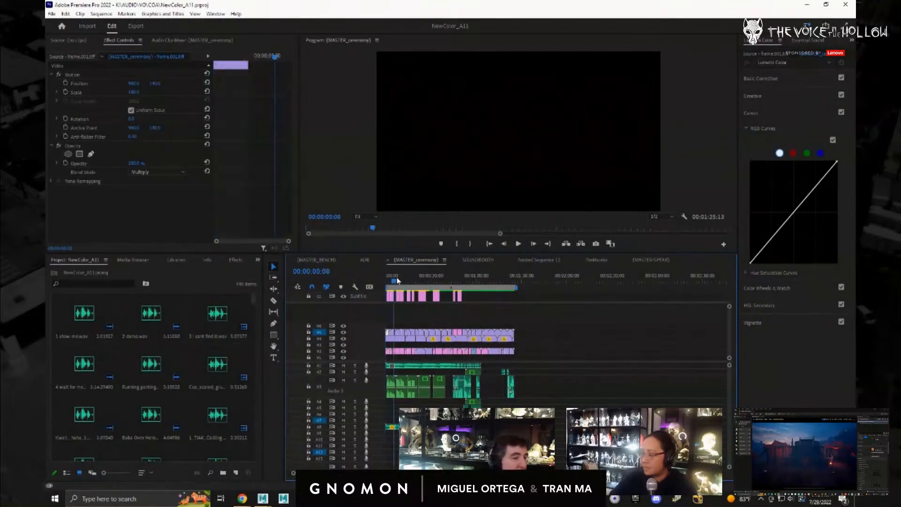
{"action": "left_click_drag", "start_coordinate": [398, 280], "coordinate": [392, 284]}
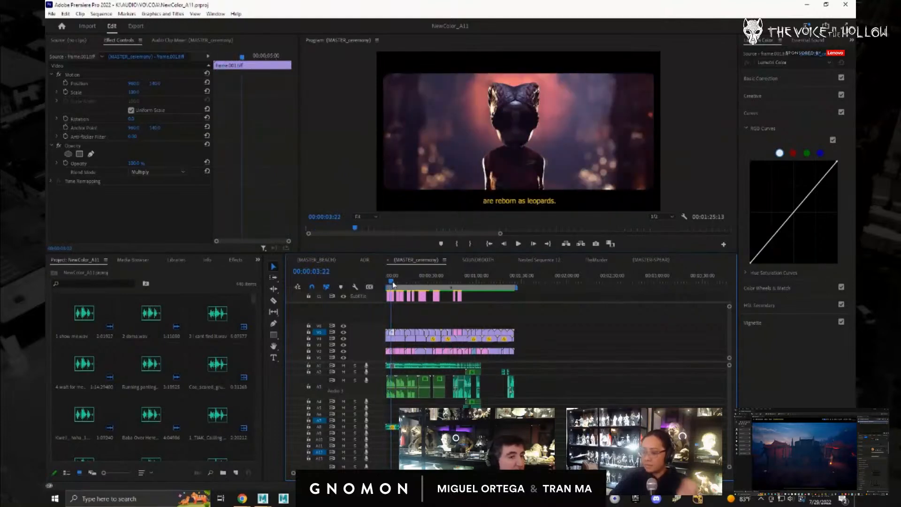
{"action": "left_click_drag", "start_coordinate": [392, 280], "coordinate": [396, 284]}
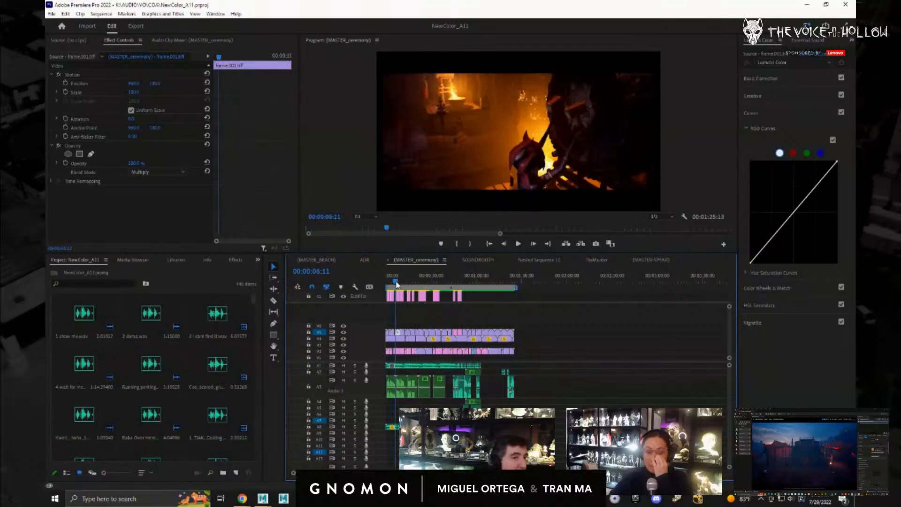
{"action": "key", "text": "space"}
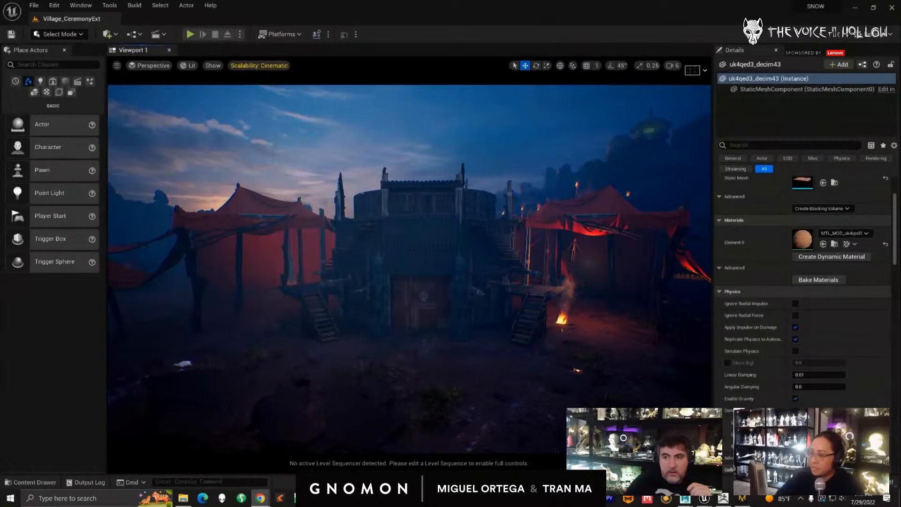
- Examine the Village_CeremonyExt building in Unreal Engine from the front, select a floor piece before its entrance, and toggle Game View
{"action": "middle_click_drag", "start_coordinate": [444, 277], "coordinate": [454, 313]}
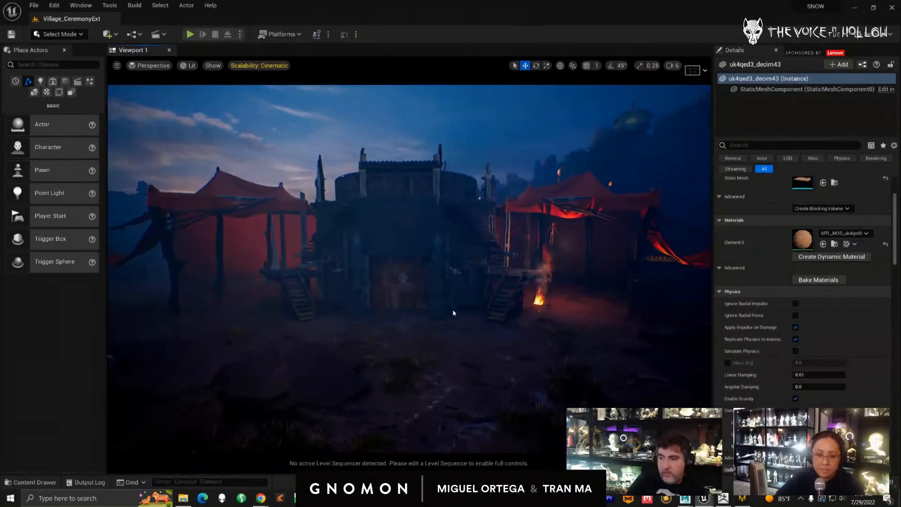
{"action": "left_click", "coordinate": [453, 313]}
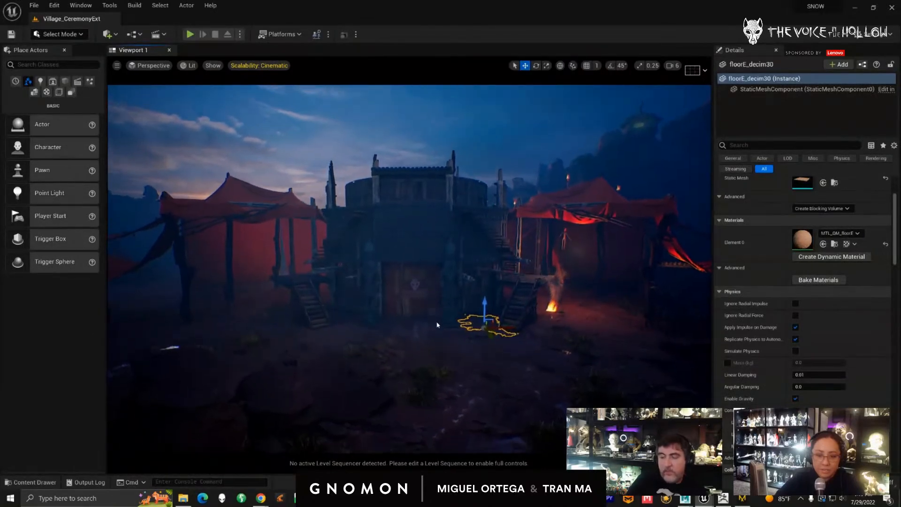
{"action": "left_click", "coordinate": [423, 316]}
{"action": "middle_click_drag", "start_coordinate": [422, 315], "coordinate": [423, 334]}
{"action": "scroll", "coordinate": [422, 314], "scroll_direction": "down", "scroll_amount": 3}
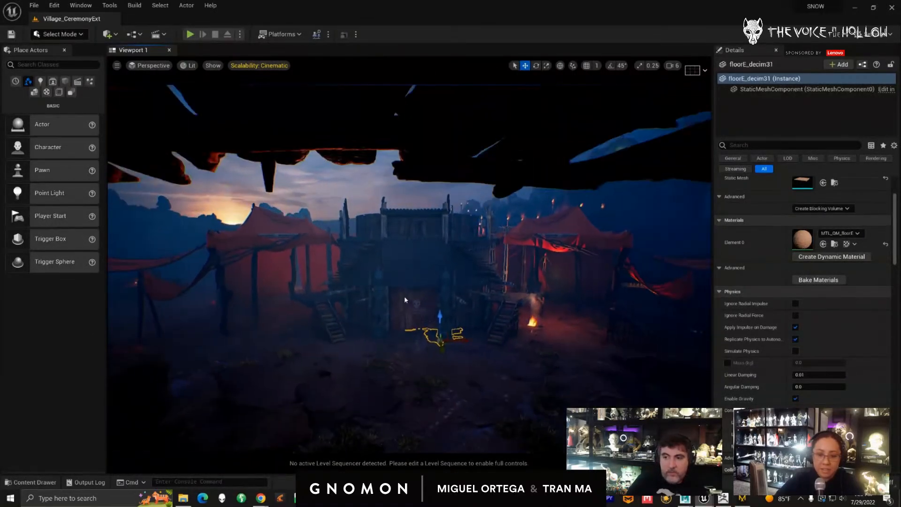
{"action": "scroll", "coordinate": [405, 299], "scroll_direction": "up", "scroll_amount": 5}
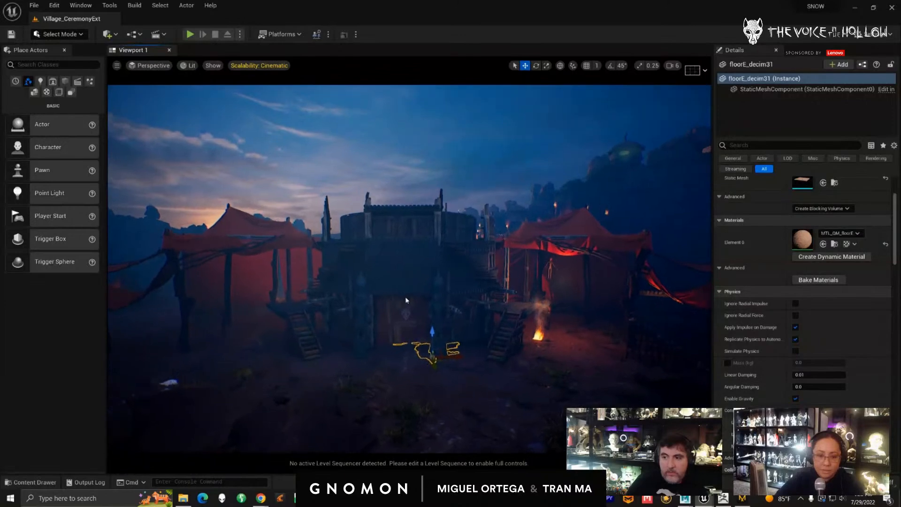
{"action": "key", "text": "g"}
{"action": "key", "text": "g"}
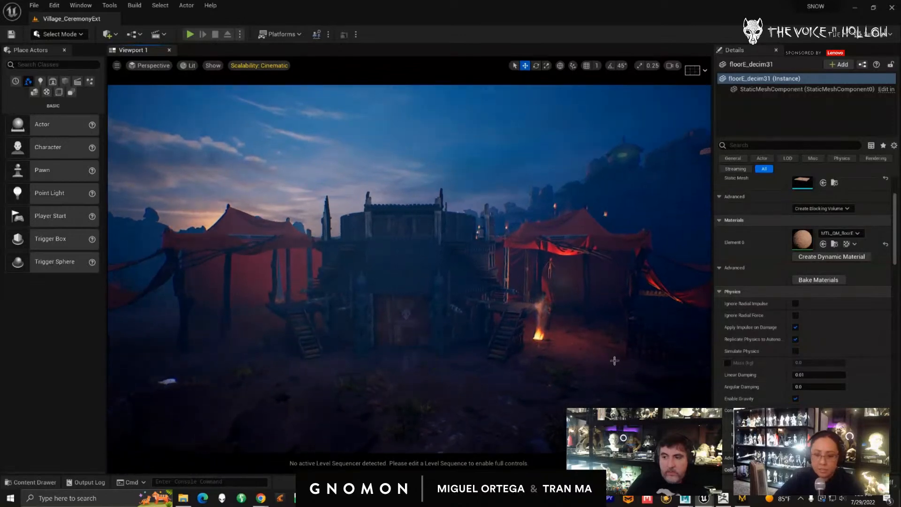
- Switch to Maya and examine the ceremony_exterior_03 model, including the round building, the tent and the scale figure
{"action": "left_click", "coordinate": [685, 500]}
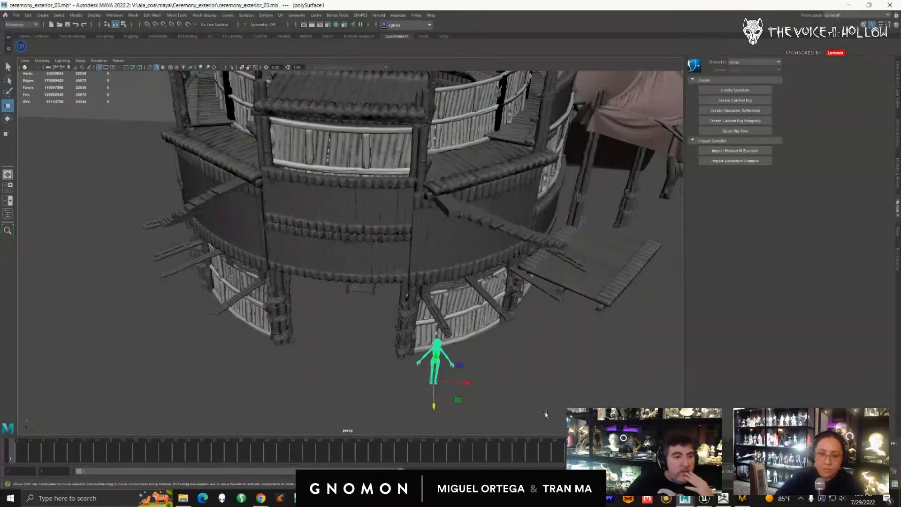
{"action": "scroll", "coordinate": [352, 287], "scroll_direction": "down", "scroll_amount": 5}
{"action": "scroll", "coordinate": [352, 287], "scroll_direction": "down", "scroll_amount": 5}
{"action": "left_click_drag", "start_coordinate": [391, 308], "coordinate": [408, 287], "text": "alt"}
{"action": "left_click_drag", "start_coordinate": [431, 321], "coordinate": [438, 356], "text": "alt"}
{"action": "scroll", "coordinate": [436, 323], "scroll_direction": "up", "scroll_amount": 2}
{"action": "scroll", "coordinate": [428, 335], "scroll_direction": "up", "scroll_amount": 3}
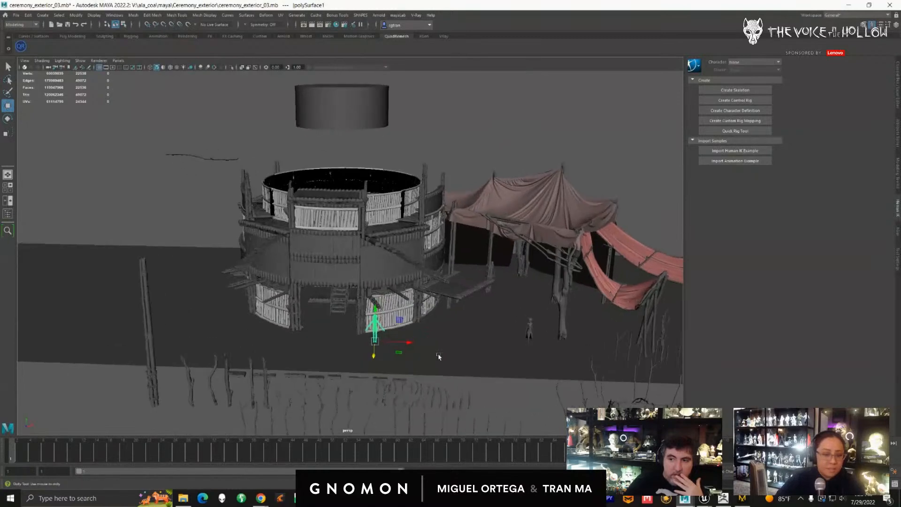
{"action": "scroll", "coordinate": [429, 343], "scroll_direction": "up", "scroll_amount": 3}
{"action": "scroll", "coordinate": [424, 304], "scroll_direction": "up", "scroll_amount": 2}
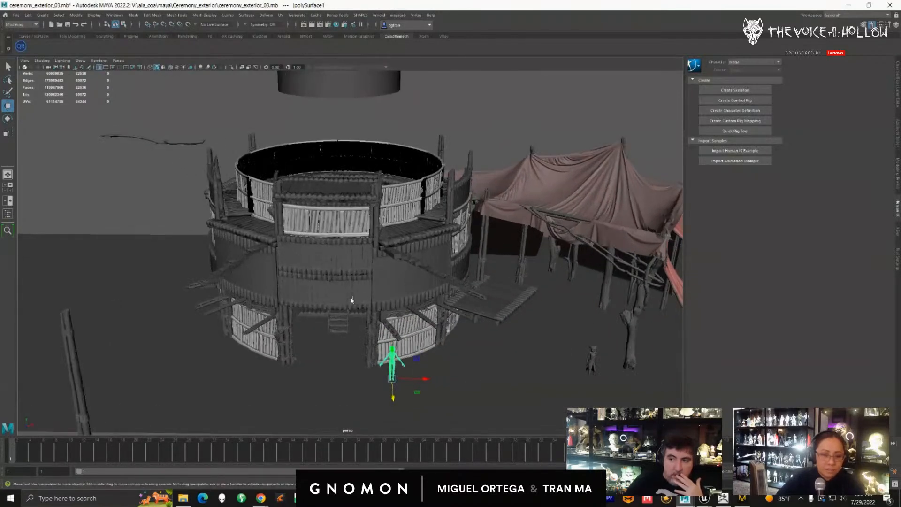
- Select the plank wall section above the building's entrance and examine the structure from level and raised front views
{"action": "left_click", "coordinate": [372, 284]}
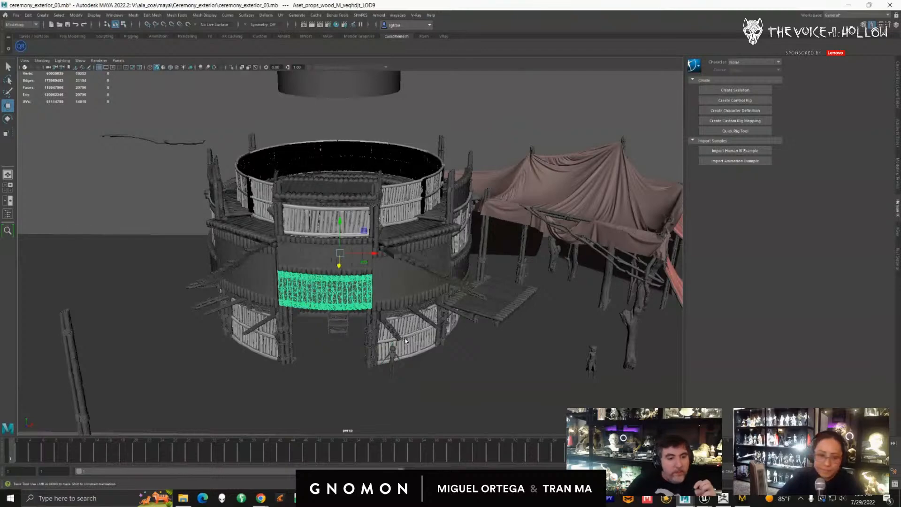
{"action": "left_click_drag", "start_coordinate": [408, 346], "coordinate": [450, 299], "text": "alt"}
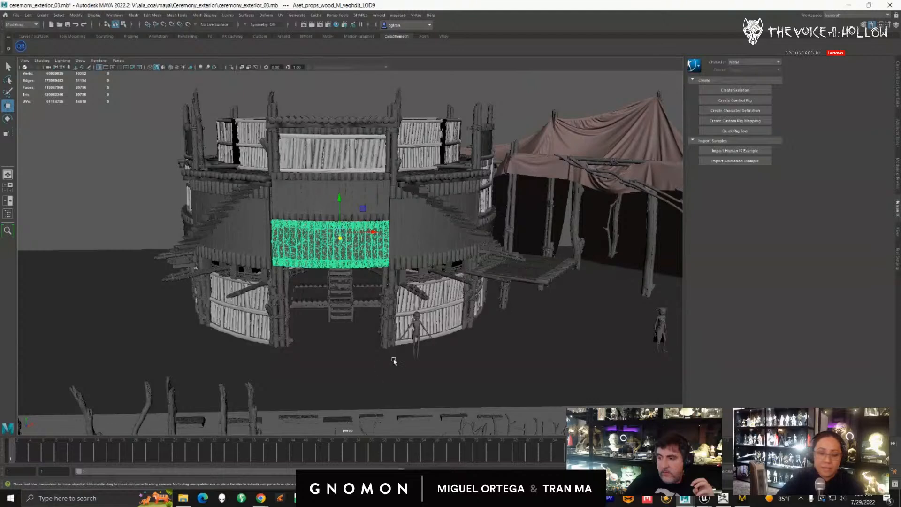
{"action": "mouse_move", "coordinate": [462, 360]}
{"action": "left_mouse_down", "text": "alt"}
{"action": "mouse_move", "coordinate": [426, 372]}
{"action": "mouse_move", "coordinate": [460, 370]}
{"action": "left_mouse_up", "text": "alt"}
{"action": "right_click_drag", "start_coordinate": [459, 370], "coordinate": [461, 357], "text": "alt"}
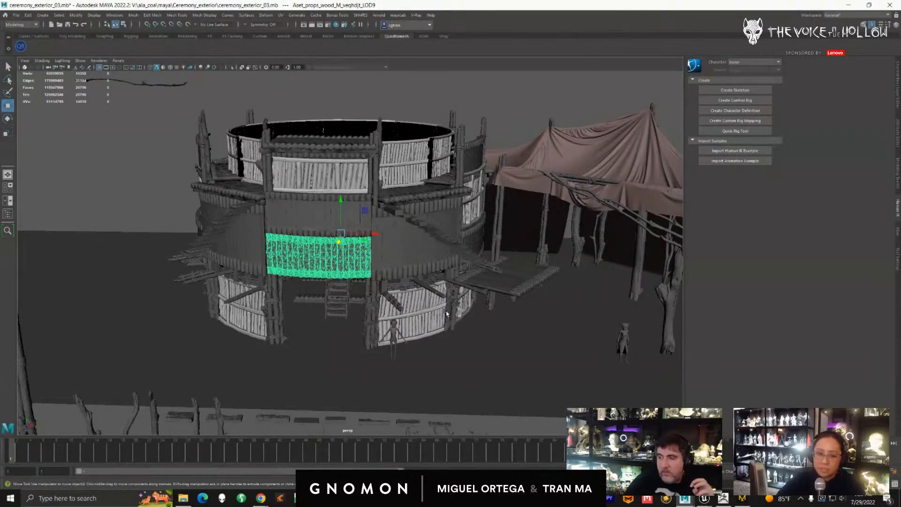
{"action": "right_click_drag", "start_coordinate": [483, 374], "coordinate": [452, 328], "text": "alt"}
{"action": "left_click_drag", "start_coordinate": [452, 328], "coordinate": [475, 299], "text": "alt"}
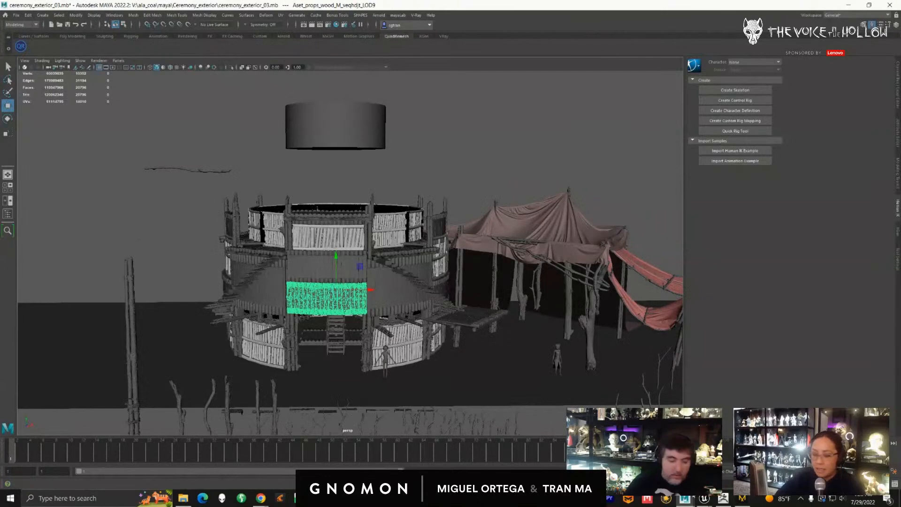
- Switch back to Unreal Engine, hide the bridge branches blocking the foreground, and reframe the ceremony building and its tents
{"action": "left_click", "coordinate": [704, 499]}
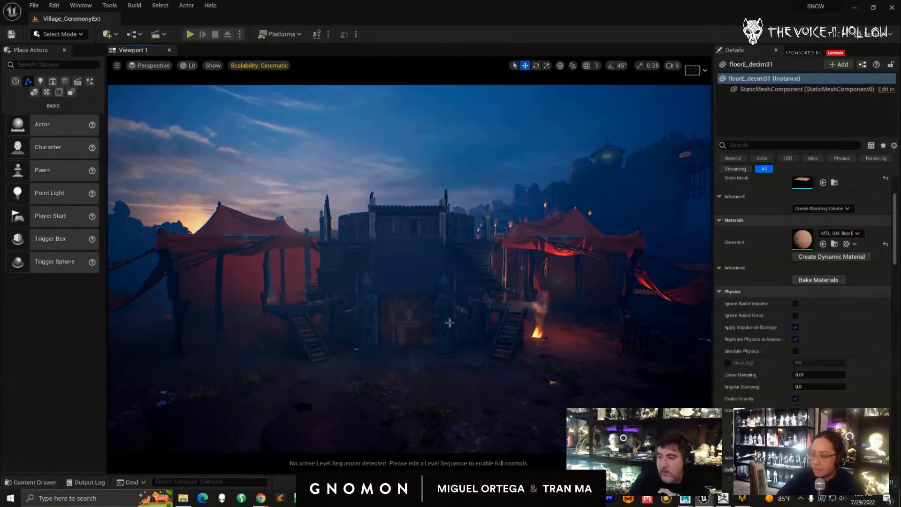
{"action": "right_click_drag", "start_coordinate": [466, 376], "coordinate": [455, 390]}
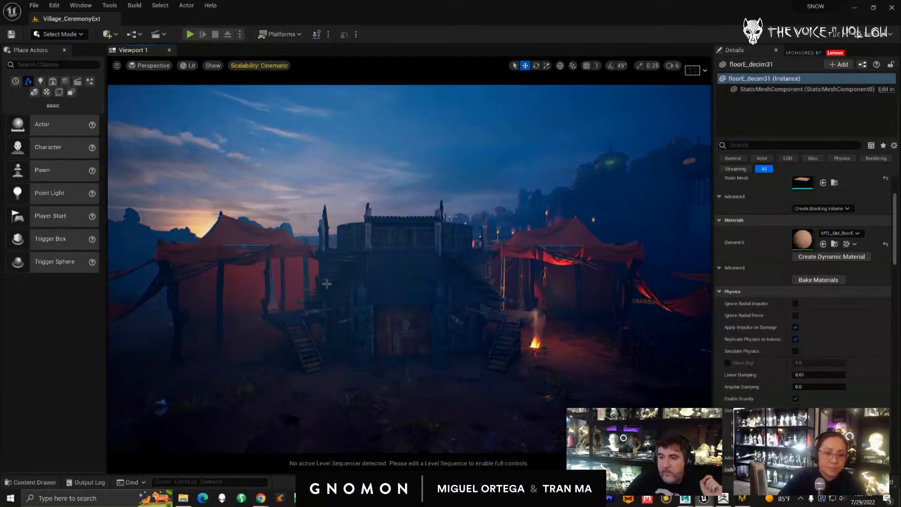
{"action": "right_click_drag", "start_coordinate": [327, 284], "coordinate": [359, 272]}
{"action": "left_click", "coordinate": [359, 273]}
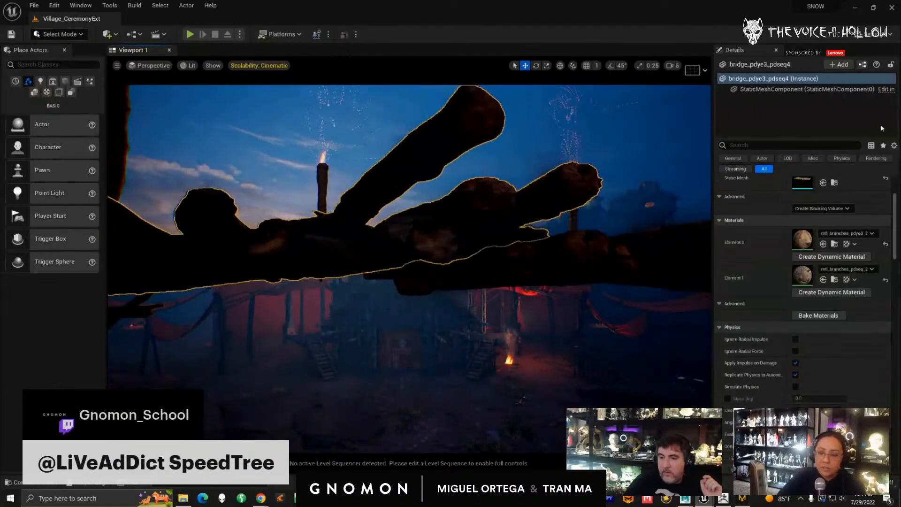
{"action": "key", "text": "h"}
{"action": "right_click_drag", "start_coordinate": [526, 260], "coordinate": [461, 337]}
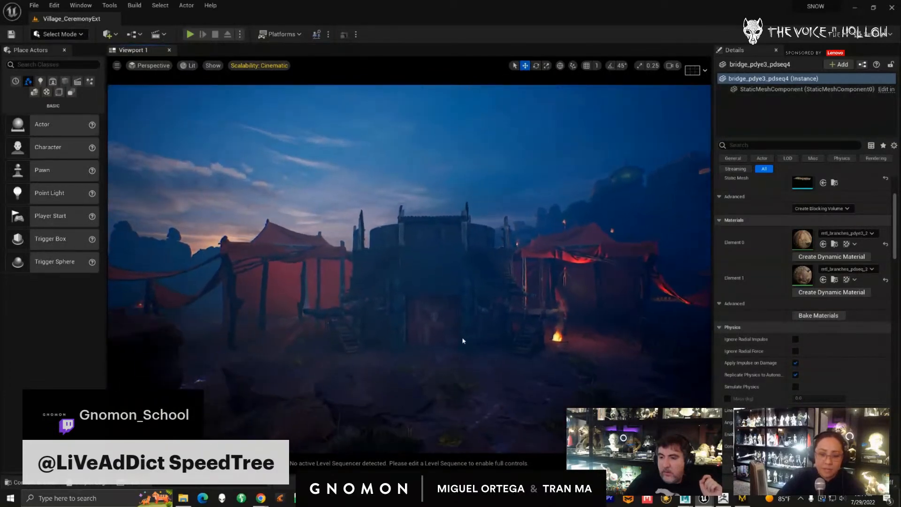
- Launch Epic Pen and close Place Actors to give the Unreal viewport more room
{"action": "key", "text": "super+s"}
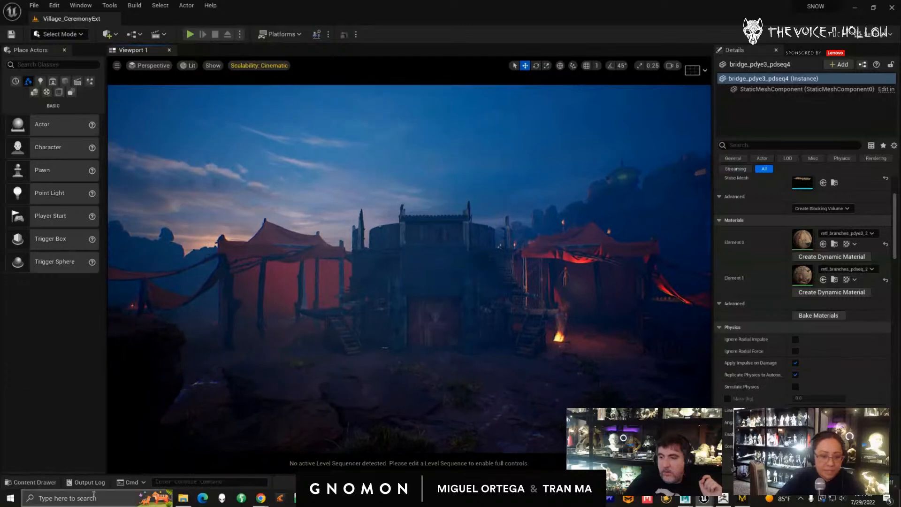
{"action": "type", "text": "ep"}
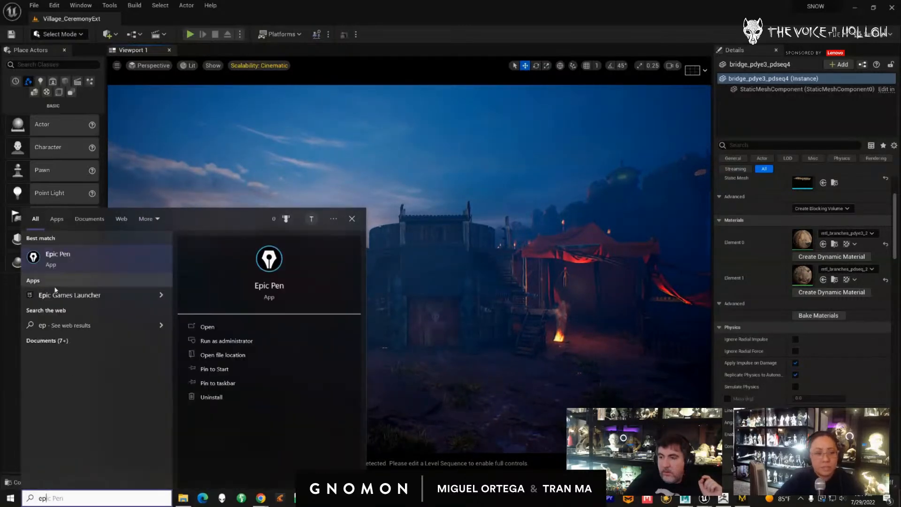
{"action": "left_click", "coordinate": [53, 258]}
{"action": "left_click", "coordinate": [63, 49]}
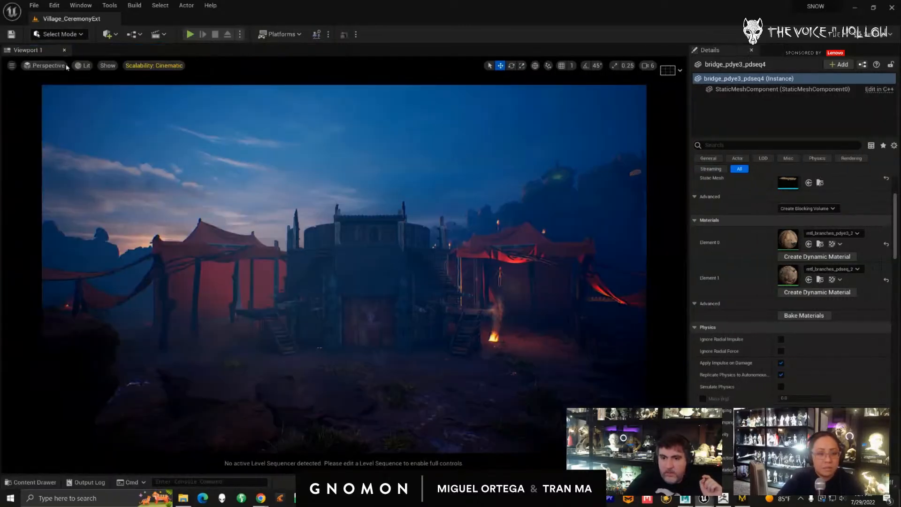
- Reframe the ceremony building, select the central structure and a ground piece in front of it, and hide the editor overlays with Game View
{"action": "middle_click_drag", "start_coordinate": [352, 266], "coordinate": [360, 270]}
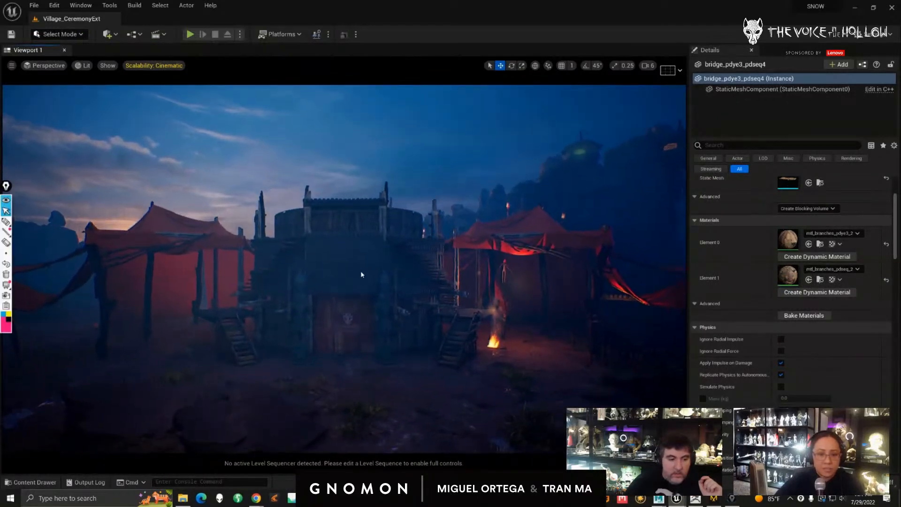
{"action": "left_click", "coordinate": [361, 274]}
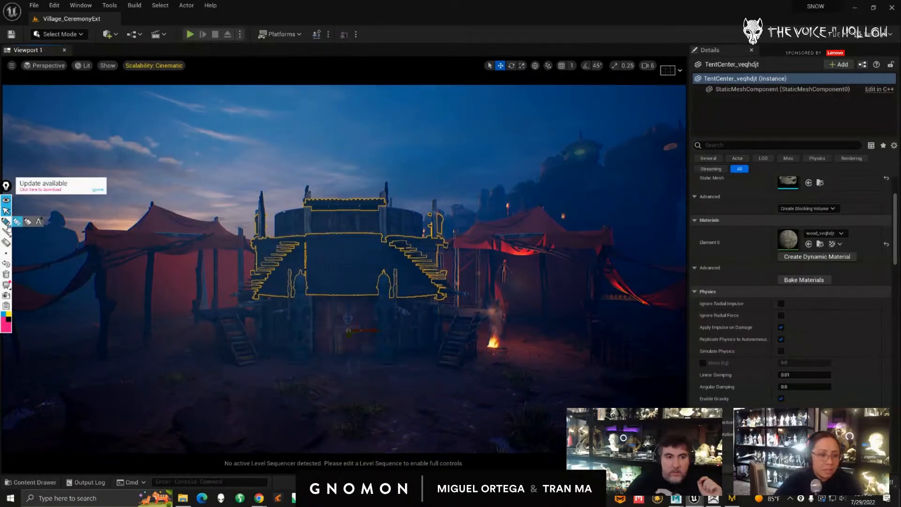
{"action": "middle_click_drag", "start_coordinate": [329, 321], "coordinate": [342, 336]}
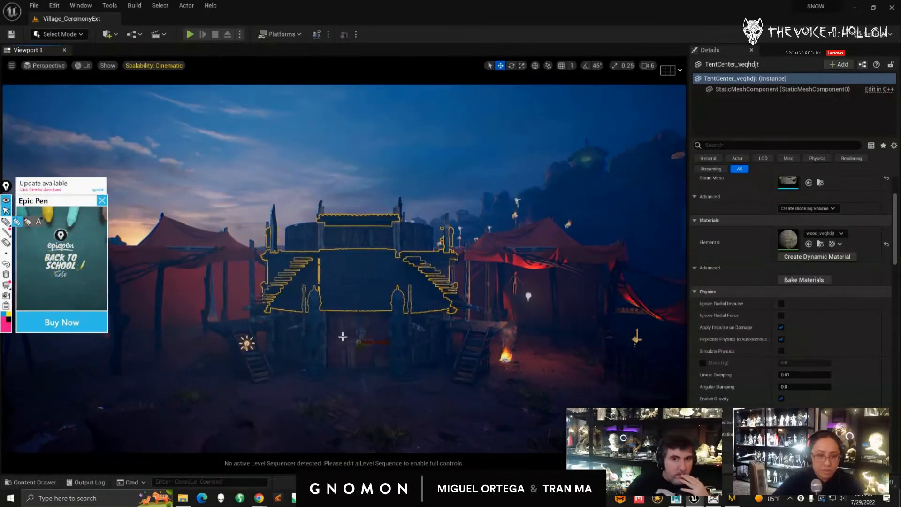
{"action": "left_click", "coordinate": [342, 378]}
{"action": "key", "text": "g"}
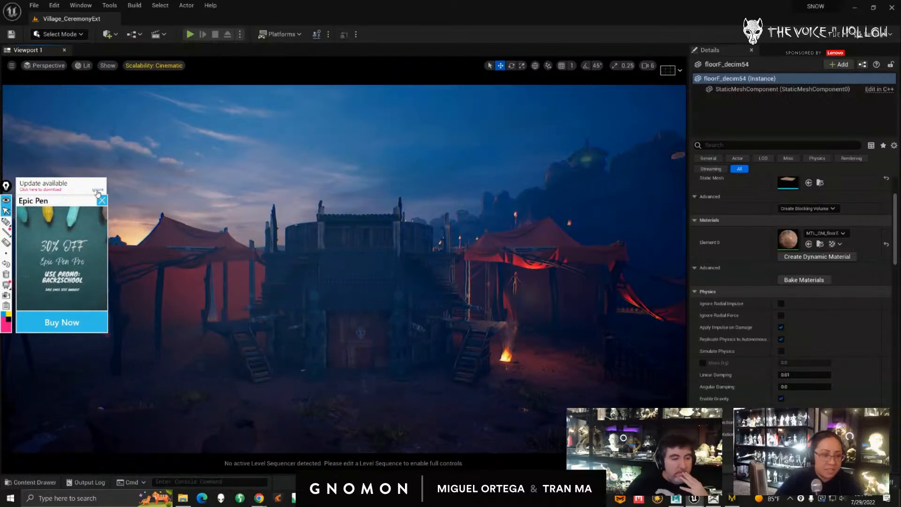
- Dismiss Epic Pen's update notice and advertisement, and activate its pen for drawing over the viewport
{"action": "left_click", "coordinate": [98, 189]}
{"action": "left_click", "coordinate": [102, 201]}
{"action": "mouse_move", "coordinate": [5, 250]}
{"action": "left_click", "coordinate": [5, 221]}
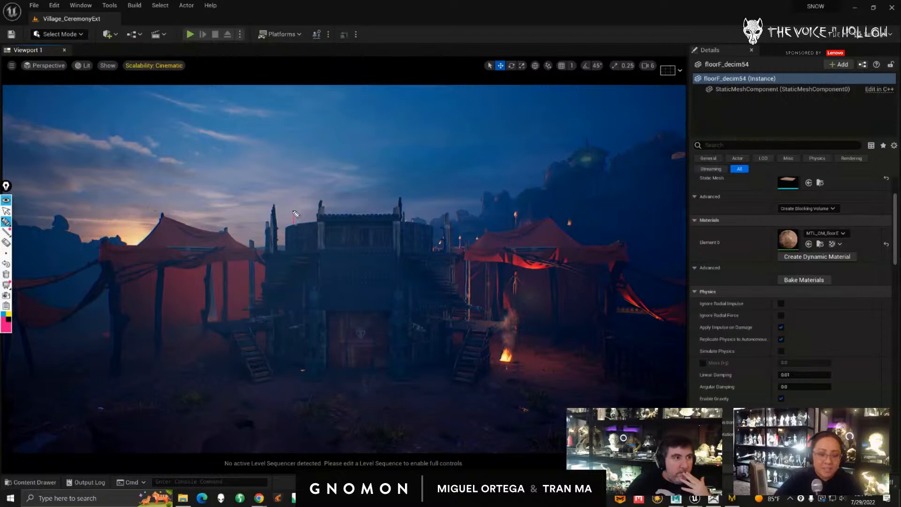
- Sketch a pink tiered dome with a spire above the building, pink peaks behind the right tent, and blue spires on both sides
{"action": "left_click_drag", "start_coordinate": [293, 223], "coordinate": [364, 177]}
{"action": "left_click_drag", "start_coordinate": [329, 158], "coordinate": [377, 165]}
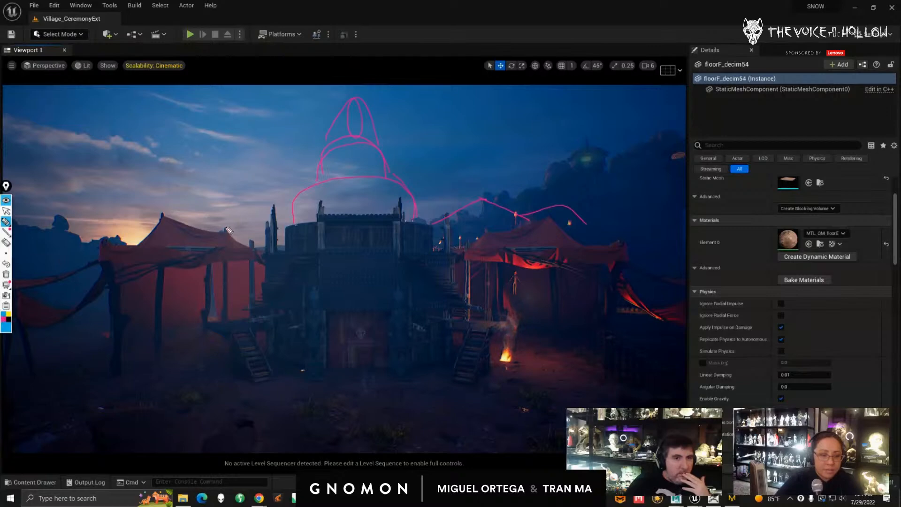
{"action": "left_click_drag", "start_coordinate": [255, 219], "coordinate": [257, 210]}
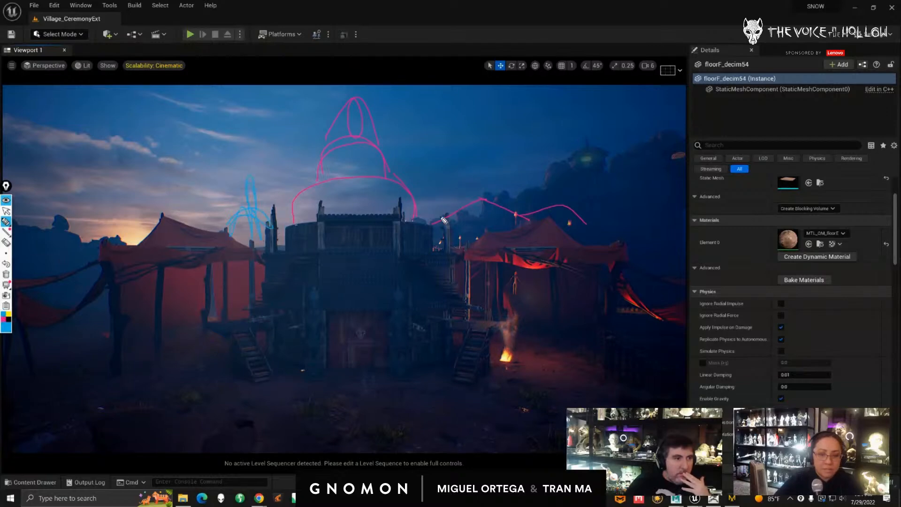
{"action": "mouse_move", "coordinate": [440, 213]}
{"action": "left_mouse_down"}
{"action": "mouse_move", "coordinate": [446, 179]}
{"action": "mouse_move", "coordinate": [454, 185]}
{"action": "mouse_move", "coordinate": [448, 141]}
{"action": "mouse_move", "coordinate": [456, 197]}
{"action": "left_mouse_up"}
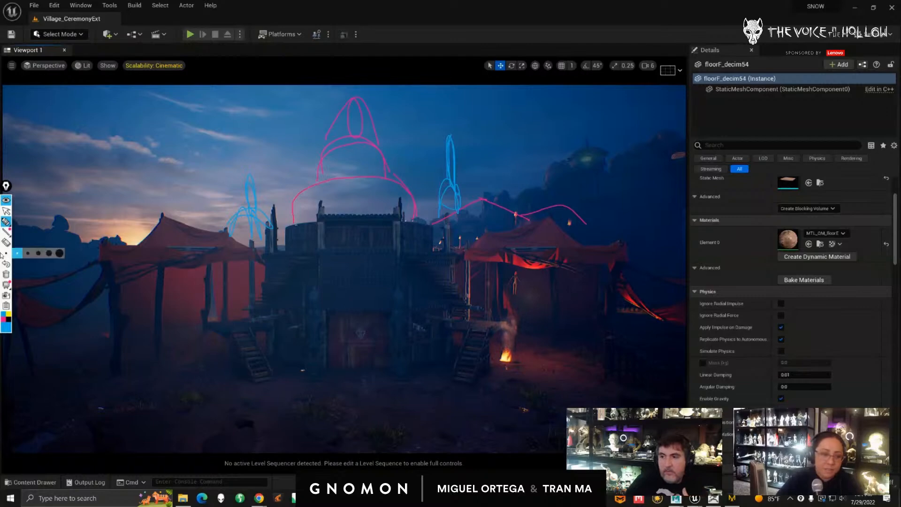
- Clear the silhouette sketch, return to cursor mode and select the figure hanging beneath the right tent
{"action": "left_click", "coordinate": [6, 274]}
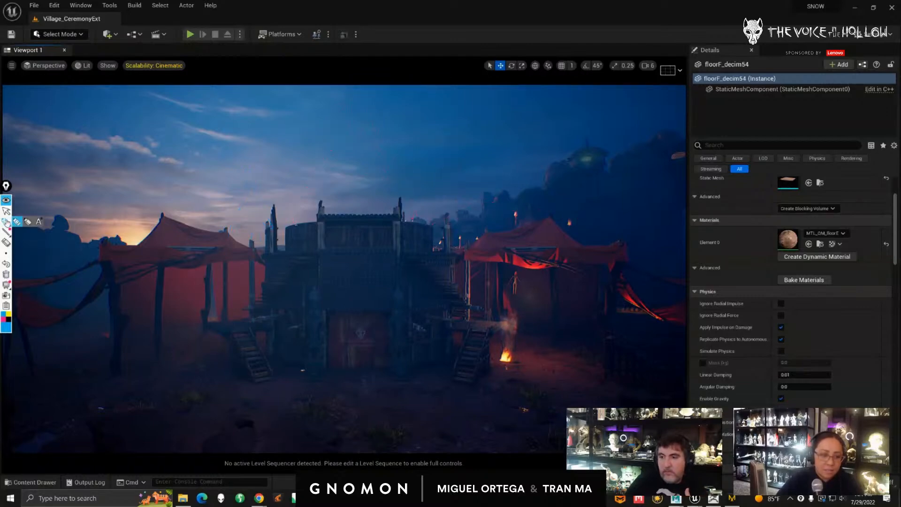
{"action": "left_click", "coordinate": [6, 211]}
{"action": "right_click_drag", "start_coordinate": [472, 317], "coordinate": [398, 351]}
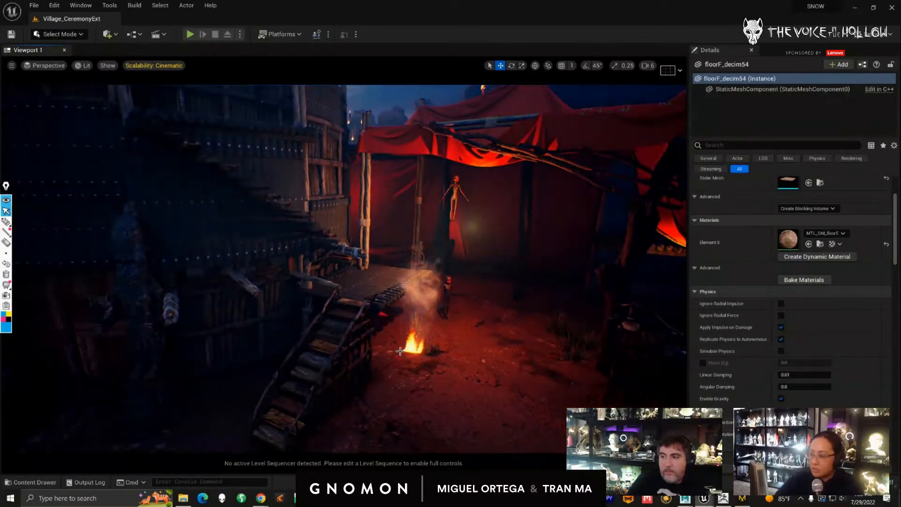
{"action": "left_click_drag", "start_coordinate": [469, 339], "coordinate": [436, 334], "text": "alt"}
{"action": "left_click", "coordinate": [411, 195]}
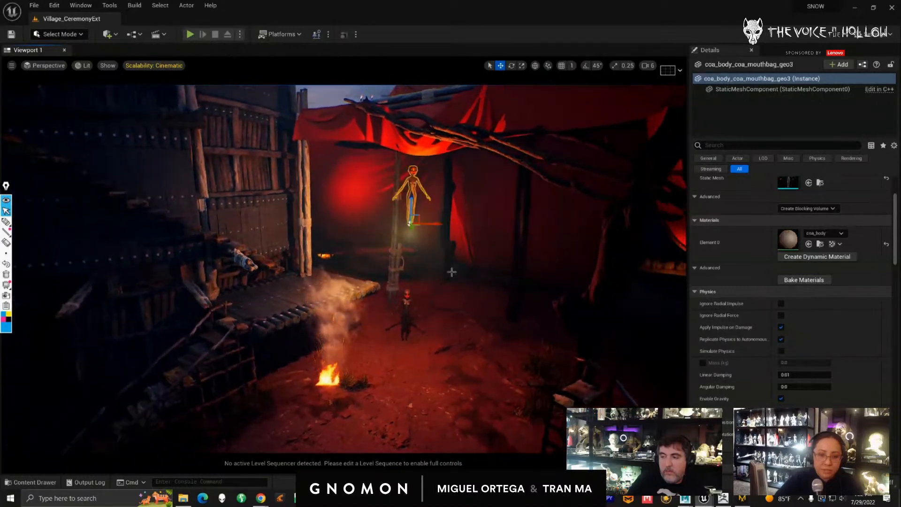
{"action": "left_click_drag", "start_coordinate": [451, 272], "coordinate": [458, 277], "text": "alt"}
{"action": "left_click_drag", "start_coordinate": [472, 313], "coordinate": [427, 313], "text": "alt"}
- Try two copies of the wooden plank platform at mid-height beneath the right tent, and delete both copies
{"action": "left_click", "coordinate": [563, 238]}
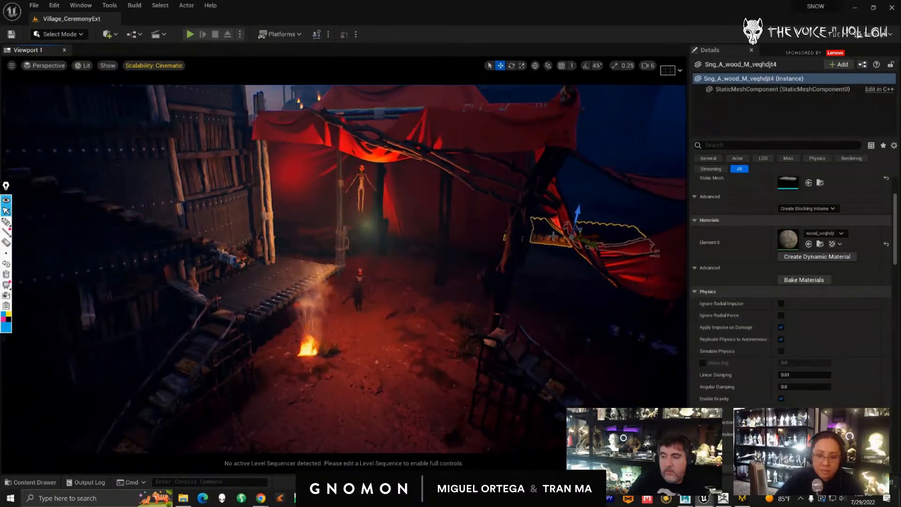
{"action": "left_click", "coordinate": [535, 66]}
{"action": "left_click_drag", "start_coordinate": [543, 236], "coordinate": [429, 258], "text": "alt"}
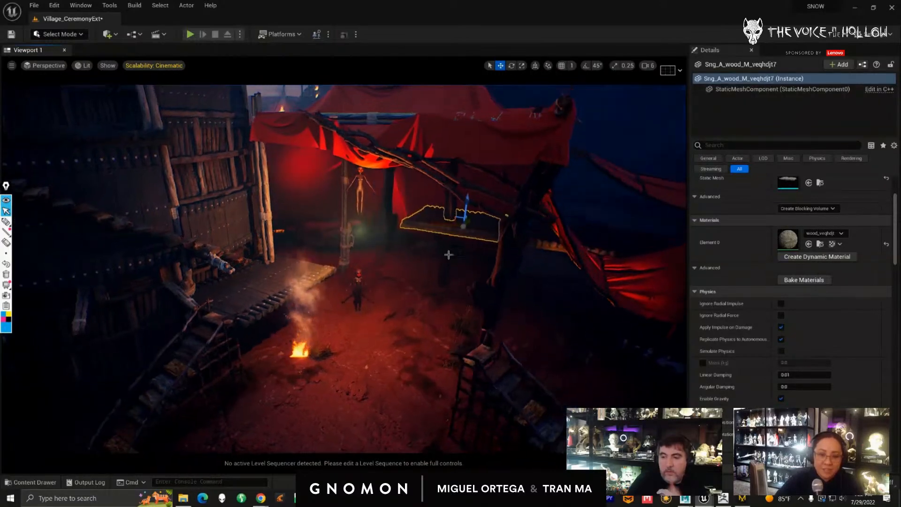
{"action": "left_click_drag", "start_coordinate": [471, 220], "coordinate": [442, 268], "text": "alt"}
{"action": "mouse_move", "coordinate": [426, 324]}
{"action": "left_mouse_down", "text": "alt"}
{"action": "mouse_move", "coordinate": [426, 313]}
{"action": "mouse_move", "coordinate": [409, 322]}
{"action": "mouse_move", "coordinate": [425, 325]}
{"action": "left_mouse_up", "text": "alt"}
{"action": "left_click", "coordinate": [474, 223], "text": "shift"}
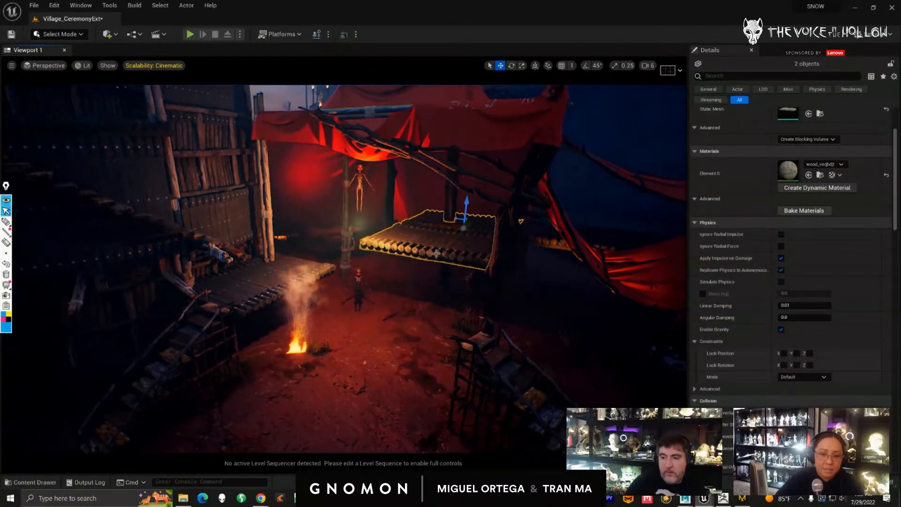
{"action": "key", "text": "Delete"}
{"action": "left_click_drag", "start_coordinate": [422, 256], "coordinate": [405, 245], "text": "alt"}
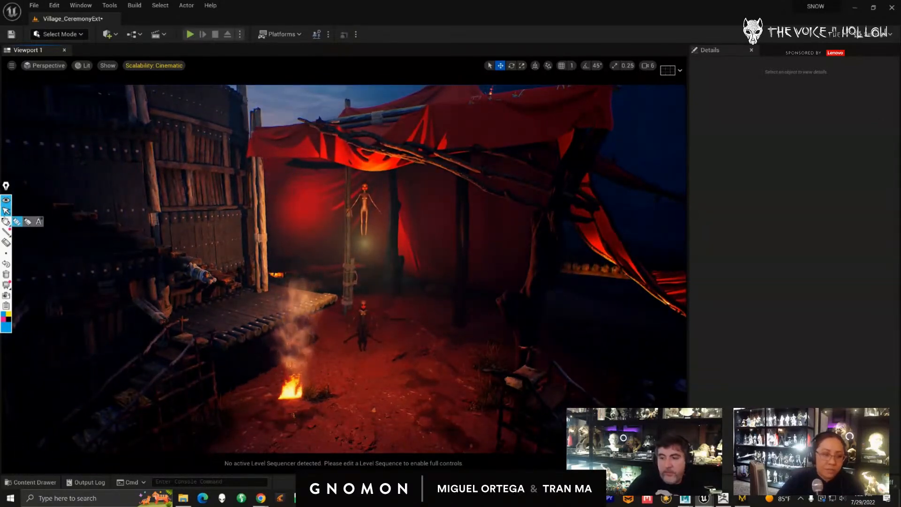
- Sketch three blue platforms around the hanging figure, linked by sloping bridges that reach the building and the far side of the tent
{"action": "left_click", "coordinate": [6, 221]}
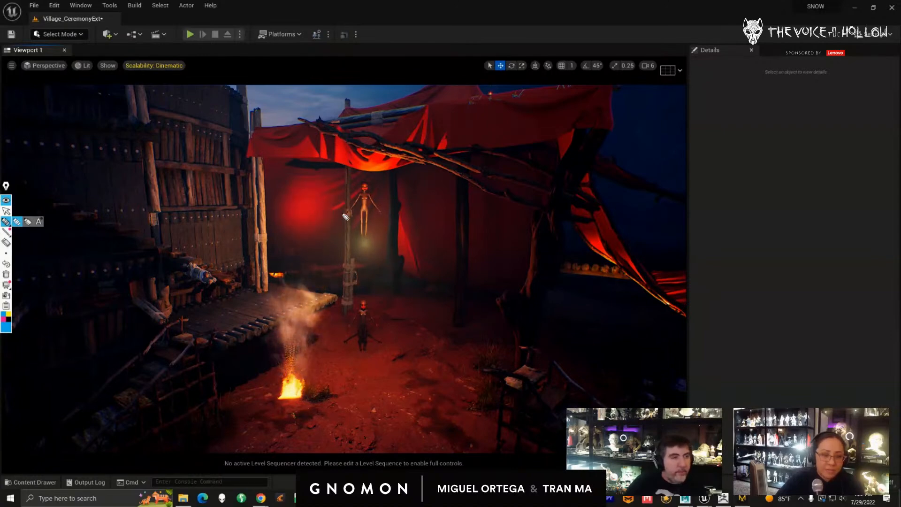
{"action": "left_click_drag", "start_coordinate": [340, 241], "coordinate": [343, 239]}
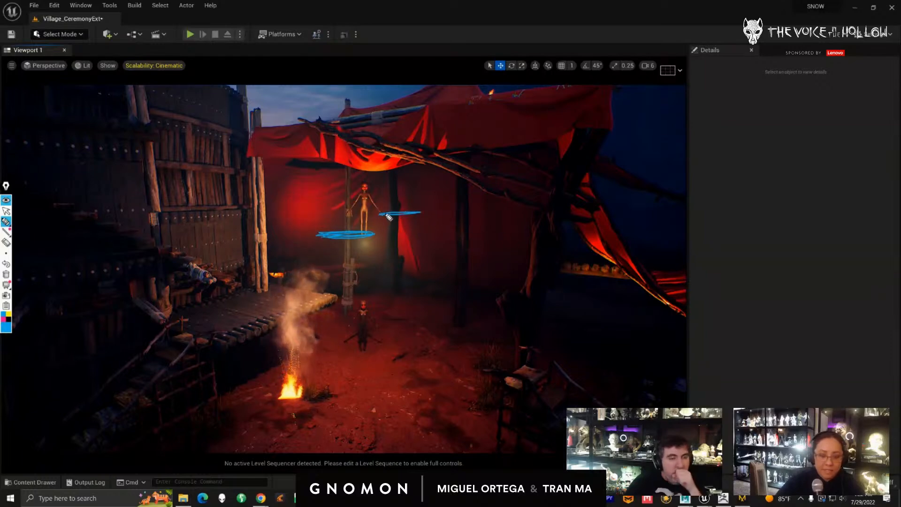
{"action": "mouse_move", "coordinate": [469, 258]}
{"action": "left_mouse_down"}
{"action": "mouse_move", "coordinate": [484, 262]}
{"action": "mouse_move", "coordinate": [435, 262]}
{"action": "left_mouse_up"}
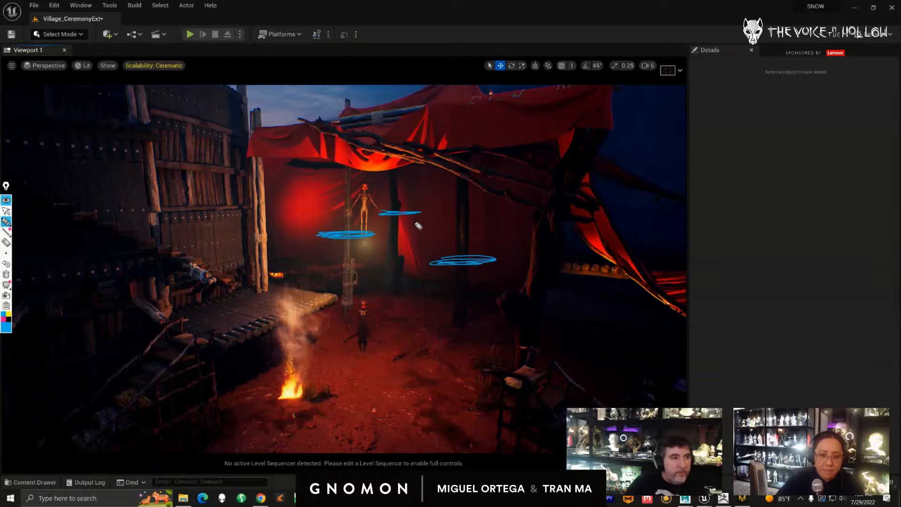
{"action": "left_click_drag", "start_coordinate": [415, 214], "coordinate": [454, 255]}
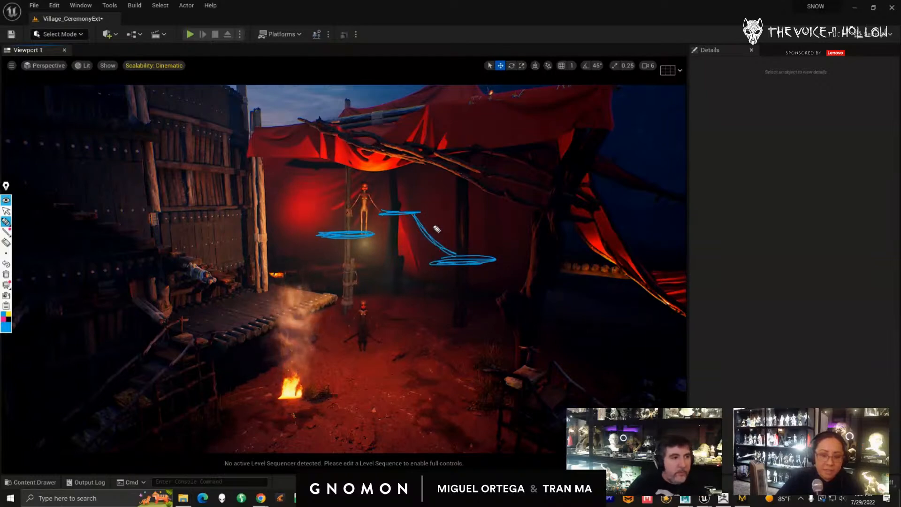
{"action": "mouse_move", "coordinate": [365, 241]}
{"action": "left_mouse_down"}
{"action": "mouse_move", "coordinate": [436, 265]}
{"action": "mouse_move", "coordinate": [362, 241]}
{"action": "left_mouse_up"}
{"action": "left_click_drag", "start_coordinate": [267, 223], "coordinate": [328, 230]}
{"action": "left_click_drag", "start_coordinate": [496, 259], "coordinate": [585, 266]}
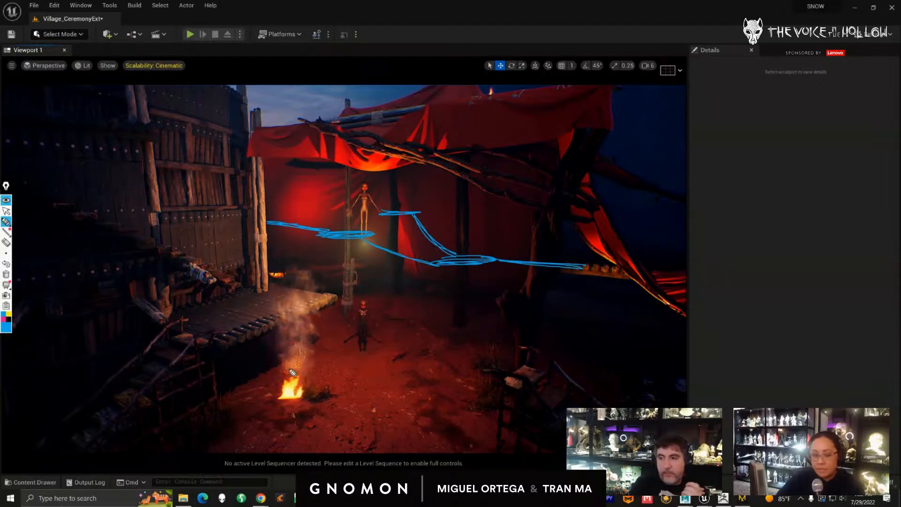
- Clear the platform sketch, return to cursor mode and frame the whole building with both tents
{"action": "left_click", "coordinate": [6, 275]}
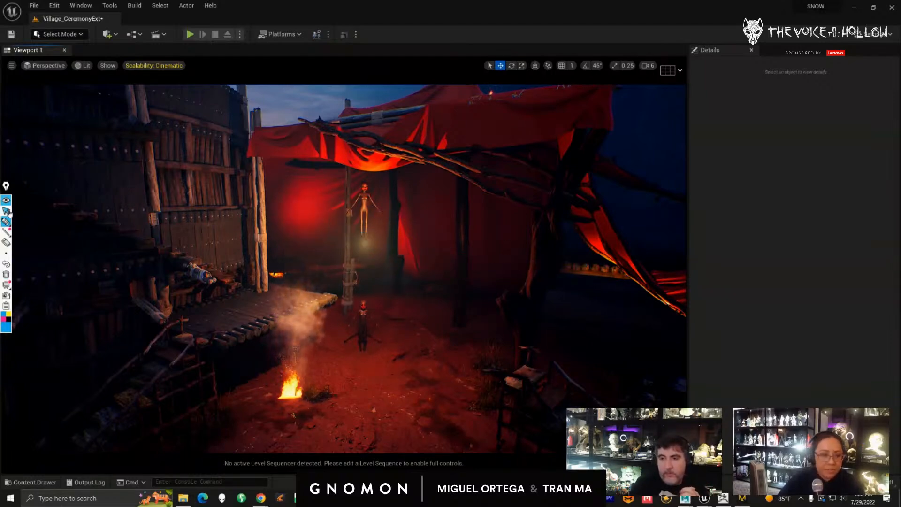
{"action": "left_click", "coordinate": [6, 211]}
{"action": "left_click_drag", "start_coordinate": [184, 223], "coordinate": [344, 322], "text": "alt"}
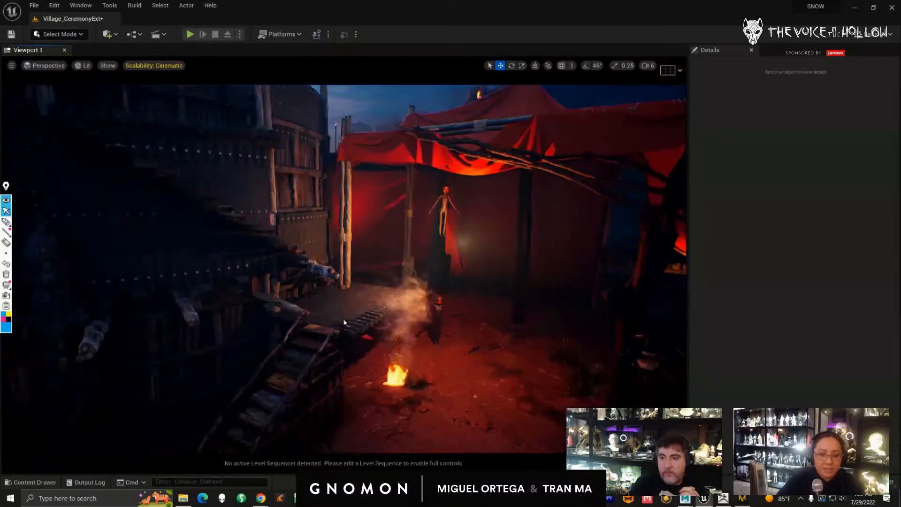
{"action": "right_click_drag", "start_coordinate": [344, 322], "coordinate": [330, 327], "text": "alt"}
{"action": "mouse_move", "coordinate": [331, 328]}
{"action": "left_mouse_down", "text": "alt"}
{"action": "mouse_move", "coordinate": [307, 327]}
{"action": "mouse_move", "coordinate": [322, 315]}
{"action": "mouse_move", "coordinate": [329, 325]}
{"action": "left_mouse_up", "text": "alt"}
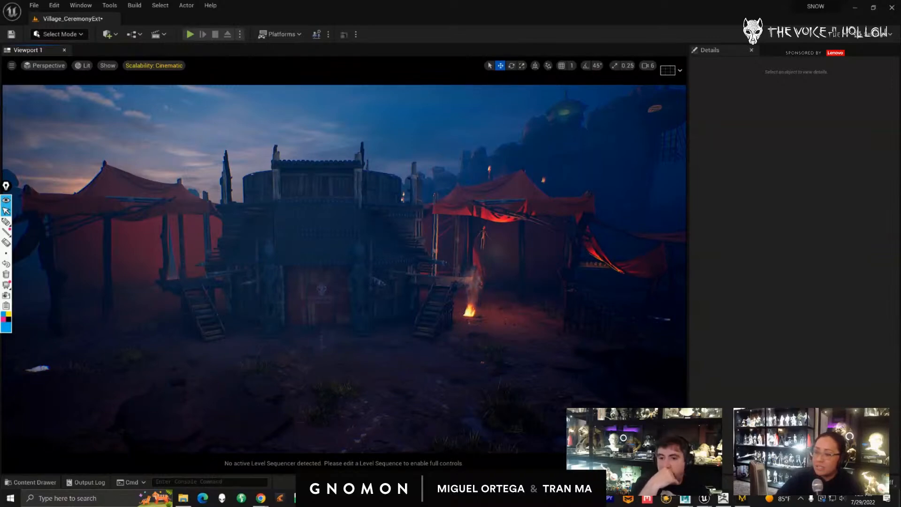
- Bring the reference board over the viewport and examine the misty concept image of two lit tents before a spired palace
{"action": "right_click_drag", "start_coordinate": [900, 300], "coordinate": [502, 314]}
{"action": "middle_click_drag", "start_coordinate": [418, 289], "coordinate": [387, 219]}
{"action": "scroll", "coordinate": [470, 300], "scroll_direction": "up", "scroll_amount": 2}
{"action": "left_click_drag", "start_coordinate": [549, 303], "coordinate": [537, 225]}
{"action": "middle_click_drag", "start_coordinate": [537, 225], "coordinate": [536, 297]}
{"action": "left_click_drag", "start_coordinate": [536, 296], "coordinate": [554, 182]}
{"action": "middle_click_drag", "start_coordinate": [434, 214], "coordinate": [485, 325]}
{"action": "scroll", "coordinate": [485, 321], "scroll_direction": "up", "scroll_amount": 3}
{"action": "scroll", "coordinate": [501, 323], "scroll_direction": "up", "scroll_amount": 2}
{"action": "scroll", "coordinate": [501, 327], "scroll_direction": "down", "scroll_amount": 1}
{"action": "left_click", "coordinate": [501, 327]}
{"action": "scroll", "coordinate": [480, 325], "scroll_direction": "up", "scroll_amount": 2}
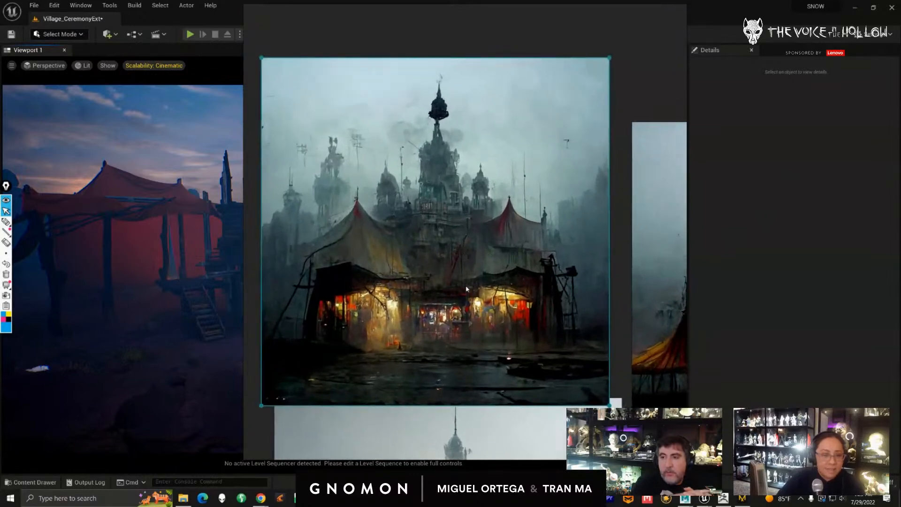
{"action": "scroll", "coordinate": [478, 295], "scroll_direction": "down", "scroll_amount": 1}
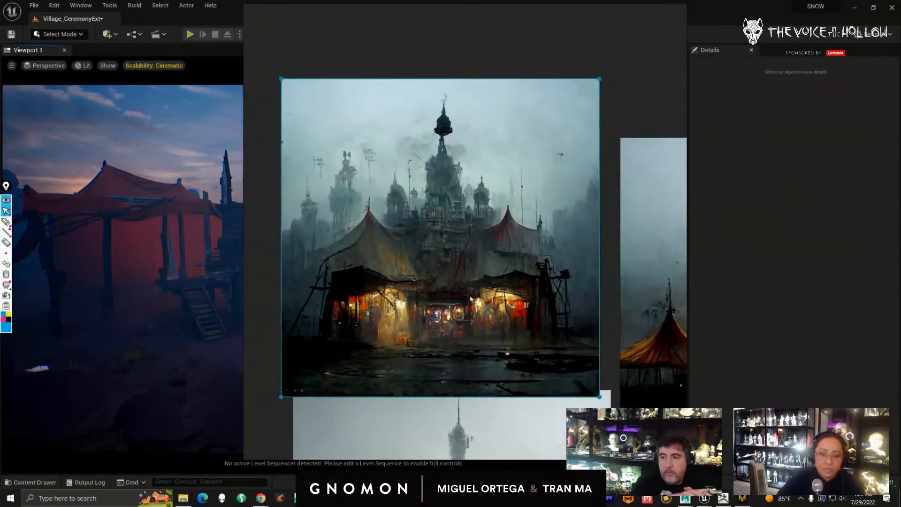
- Inspect the lit right tent and its scaffolding in the concept image, and move the reference board off the viewport
{"action": "middle_click_drag", "start_coordinate": [505, 354], "coordinate": [386, 248]}
{"action": "middle_click_drag", "start_coordinate": [405, 376], "coordinate": [461, 316]}
{"action": "middle_click_drag", "start_coordinate": [425, 115], "coordinate": [434, 309]}
{"action": "scroll", "coordinate": [445, 308], "scroll_direction": "up", "scroll_amount": 6}
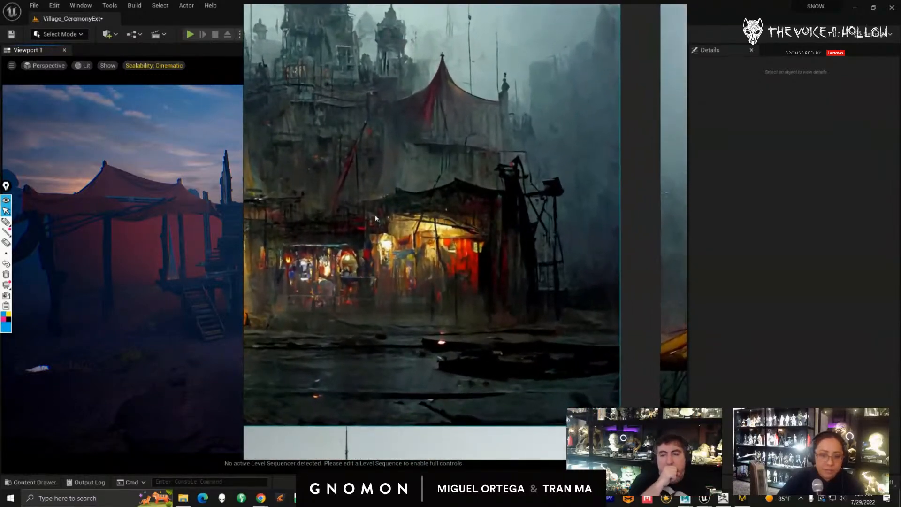
{"action": "left_click", "coordinate": [6, 221]}
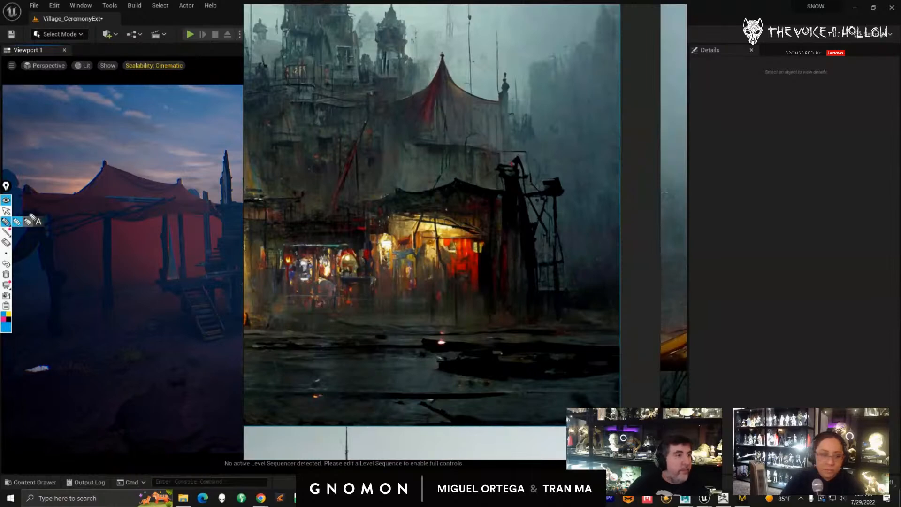
{"action": "left_click", "coordinate": [6, 211]}
{"action": "right_click_drag", "start_coordinate": [479, 290], "coordinate": [900, 290]}
- Sketch blue platform lines beneath the right tent, wavy lines on both sides of the entrance, and a scribbled circle above the door
{"action": "left_click", "coordinate": [6, 222]}
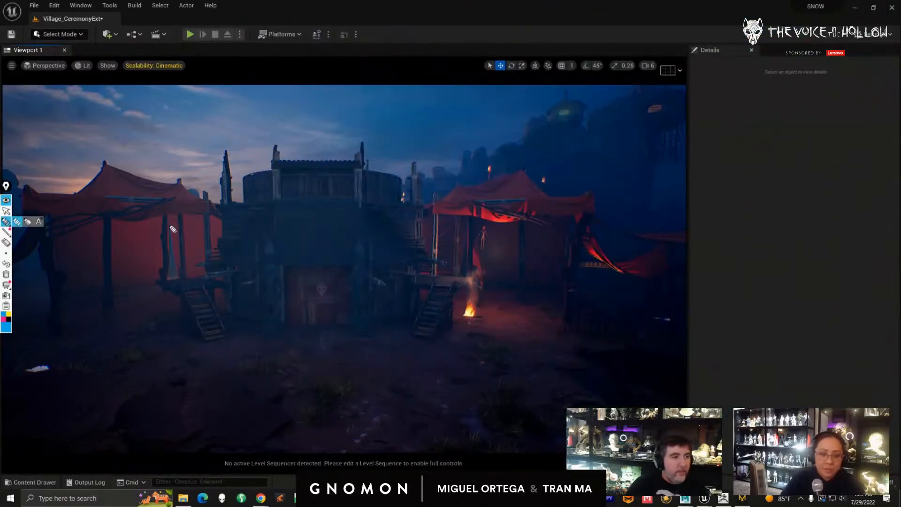
{"action": "mouse_move", "coordinate": [459, 247]}
{"action": "left_mouse_down"}
{"action": "mouse_move", "coordinate": [541, 256]}
{"action": "mouse_move", "coordinate": [544, 248]}
{"action": "left_mouse_up"}
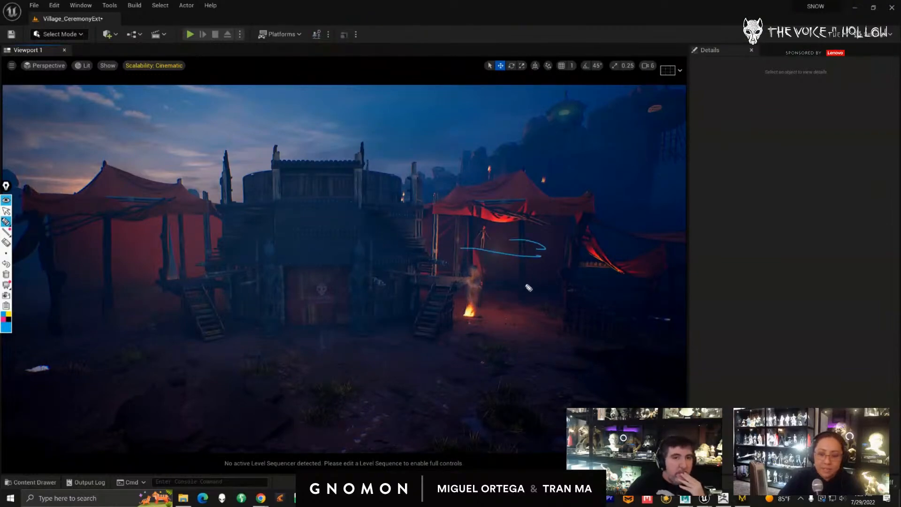
{"action": "mouse_move", "coordinate": [519, 284]}
{"action": "left_mouse_down"}
{"action": "mouse_move", "coordinate": [541, 283]}
{"action": "mouse_move", "coordinate": [532, 300]}
{"action": "left_mouse_up"}
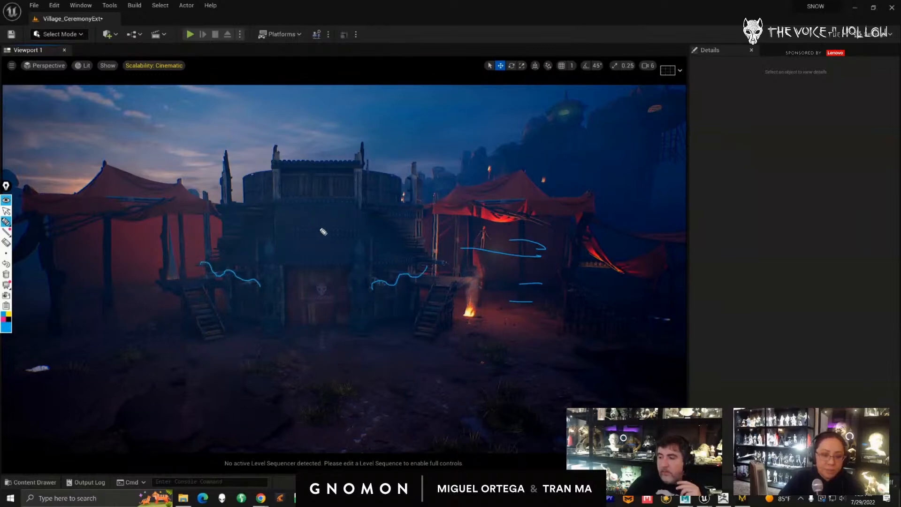
{"action": "mouse_move", "coordinate": [320, 254]}
{"action": "left_mouse_down"}
{"action": "mouse_move", "coordinate": [341, 242]}
{"action": "mouse_move", "coordinate": [302, 240]}
{"action": "mouse_move", "coordinate": [324, 225]}
{"action": "mouse_move", "coordinate": [331, 228]}
{"action": "mouse_move", "coordinate": [320, 249]}
{"action": "left_mouse_up"}
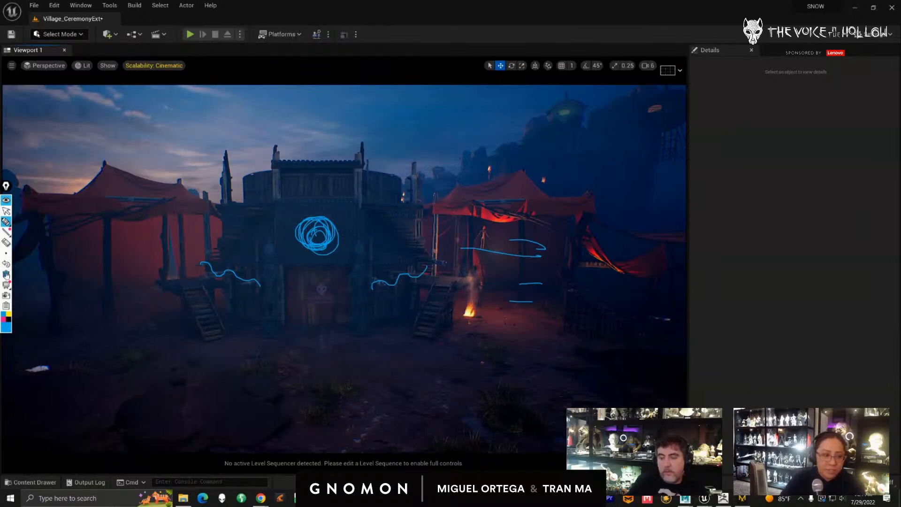
- Clear the pen marks, return to cursor mode and review the building and tents from frontal and angled views
{"action": "left_click", "coordinate": [6, 274]}
{"action": "left_click", "coordinate": [5, 210]}
{"action": "middle_click_drag", "start_coordinate": [421, 355], "coordinate": [428, 349], "text": "alt"}
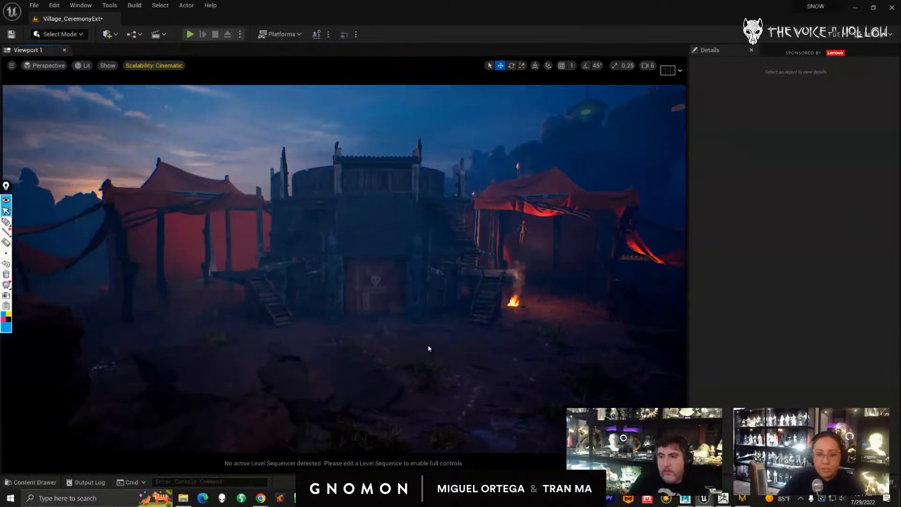
{"action": "scroll", "coordinate": [428, 348], "scroll_direction": "down", "scroll_amount": 1}
{"action": "left_click_drag", "start_coordinate": [428, 348], "coordinate": [408, 358], "text": "alt"}
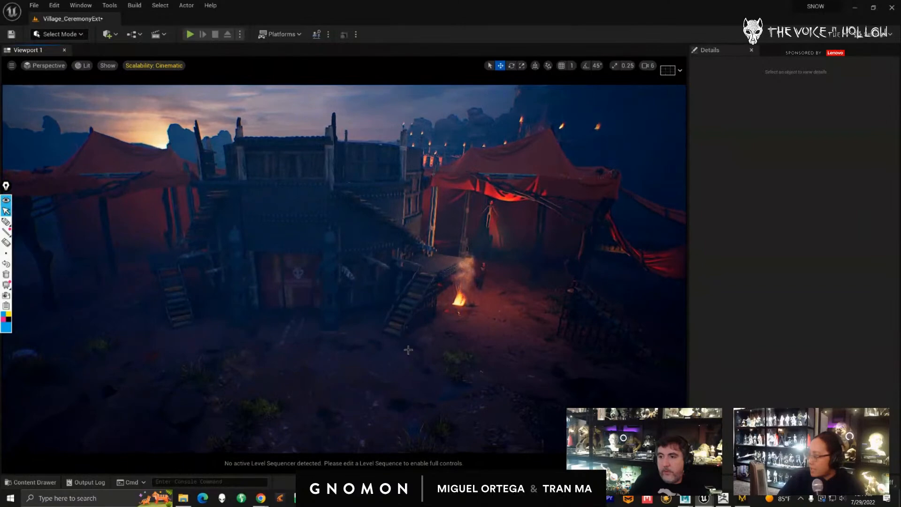
{"action": "middle_click_drag", "start_coordinate": [389, 339], "coordinate": [409, 367], "text": "alt"}
{"action": "scroll", "coordinate": [408, 366], "scroll_direction": "down", "scroll_amount": 1}
{"action": "left_click_drag", "start_coordinate": [408, 367], "coordinate": [409, 348], "text": "alt"}
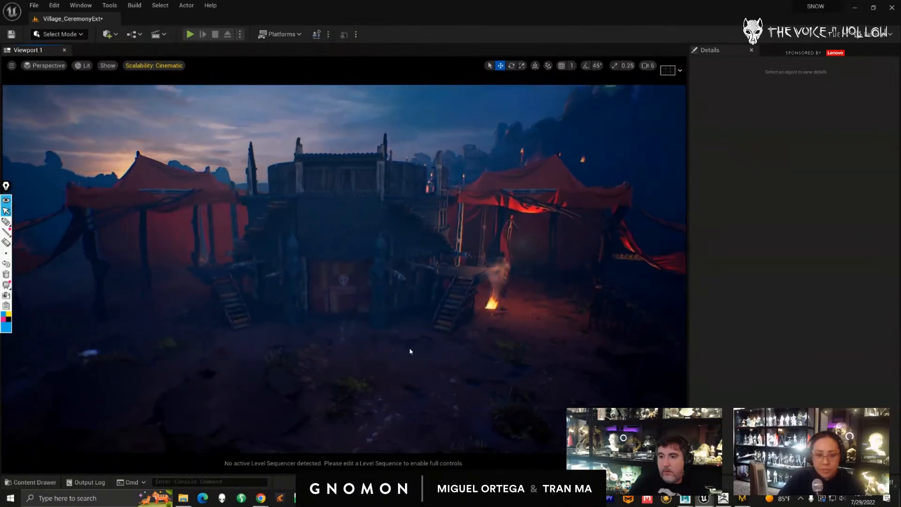
{"action": "scroll", "coordinate": [397, 338], "scroll_direction": "up", "scroll_amount": 1}
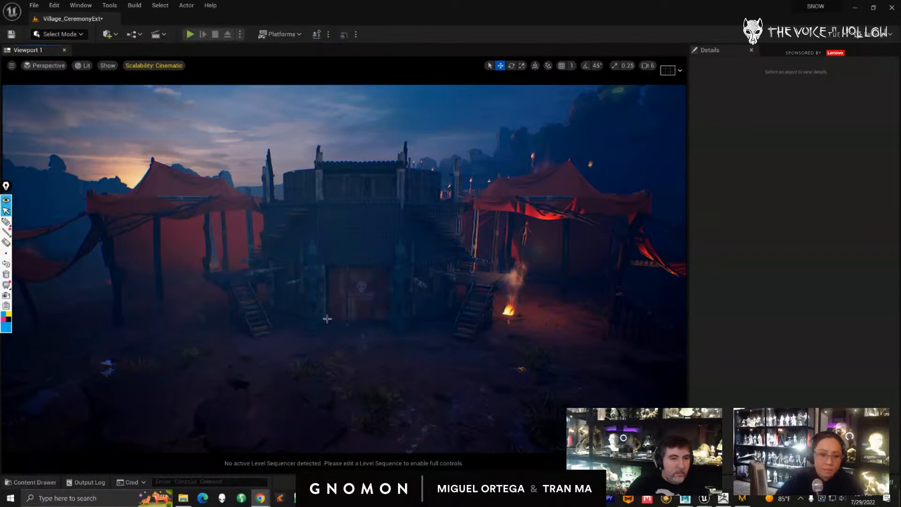
{"action": "mouse_move", "coordinate": [338, 328]}
{"action": "left_mouse_down", "text": "alt"}
{"action": "mouse_move", "coordinate": [327, 331]}
{"action": "mouse_move", "coordinate": [337, 327]}
{"action": "left_mouse_up", "text": "alt"}
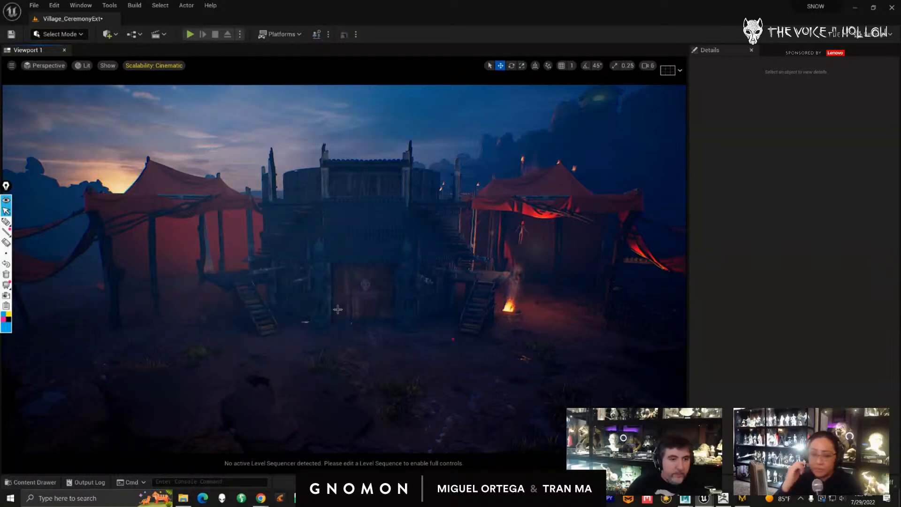
{"action": "mouse_move", "coordinate": [313, 280]}
{"action": "middle_mouse_down"}
{"action": "mouse_move", "coordinate": [304, 282]}
{"action": "mouse_move", "coordinate": [314, 295]}
{"action": "middle_mouse_up"}
{"action": "scroll", "coordinate": [319, 299], "scroll_direction": "up", "scroll_amount": 2}
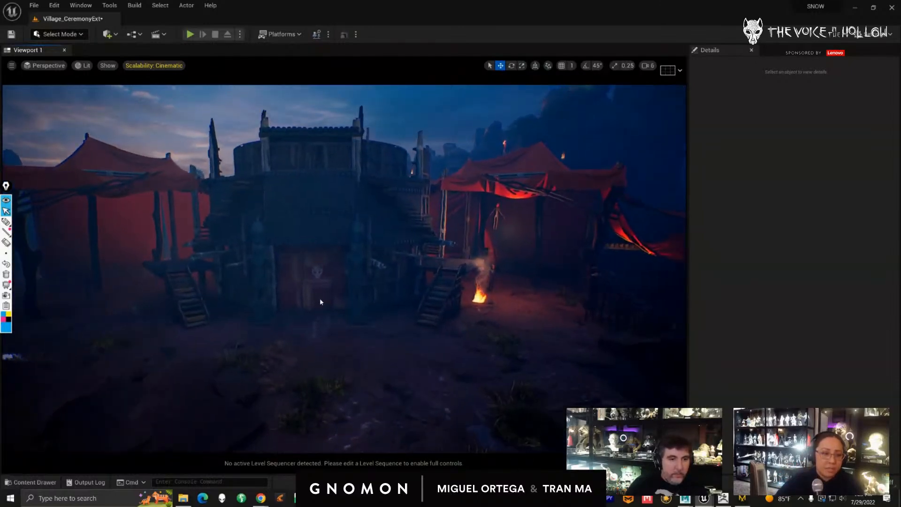
{"action": "scroll", "coordinate": [321, 301], "scroll_direction": "up", "scroll_amount": 1}
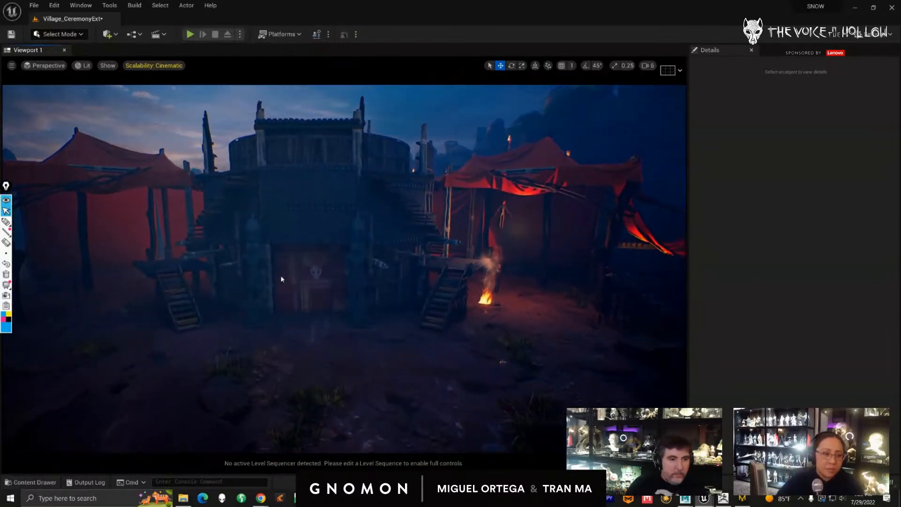
- Sketch a blue picket fence on the ground right of the entrance, plus short upright strokes near the right stairs
{"action": "left_click", "coordinate": [5, 221]}
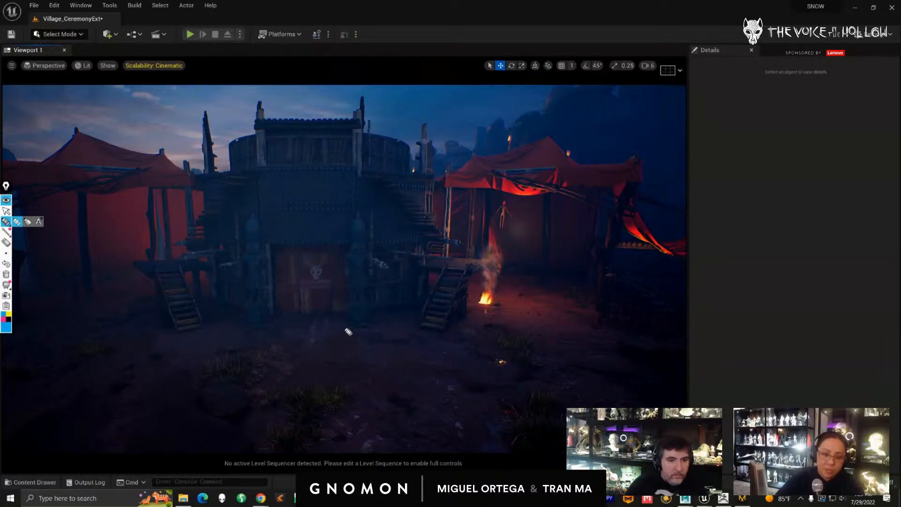
{"action": "left_click_drag", "start_coordinate": [347, 335], "coordinate": [347, 344]}
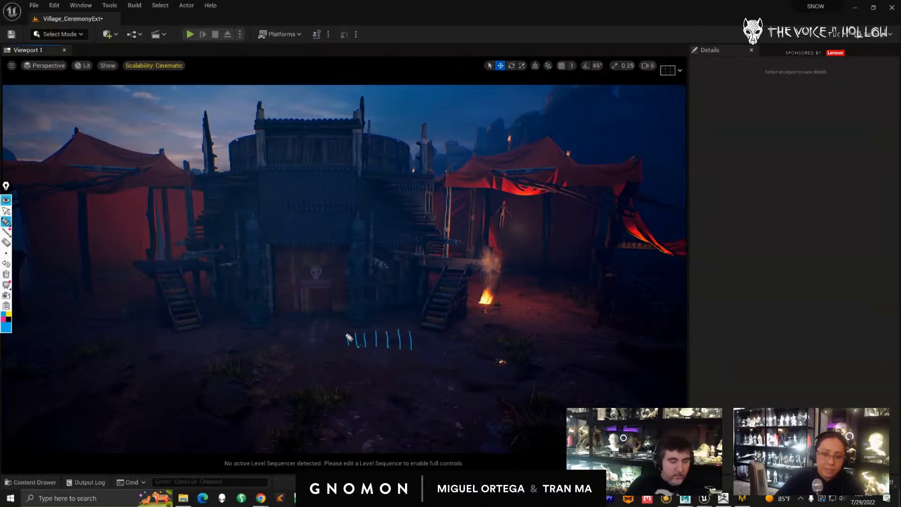
{"action": "left_click_drag", "start_coordinate": [345, 338], "coordinate": [414, 338]}
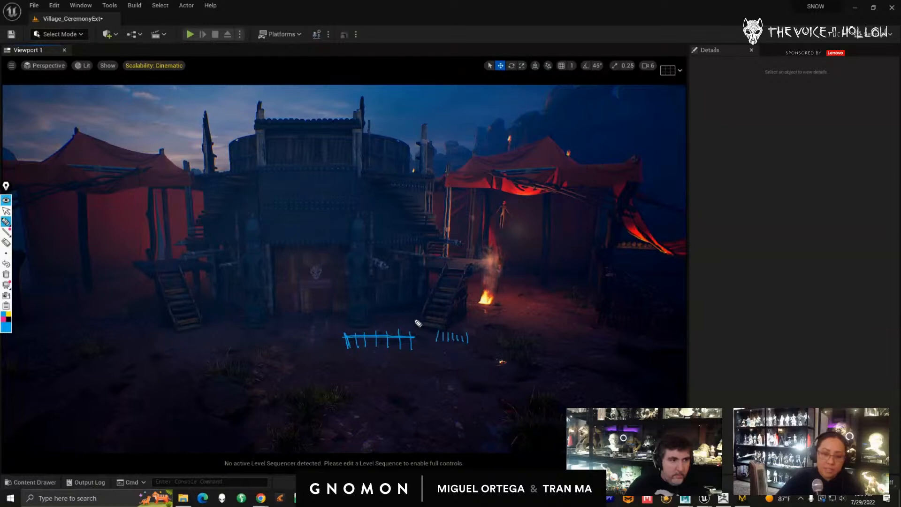
- Clear the fence sketch, return to cursor mode and select the wooden staircase beside the campfire
{"action": "left_click", "coordinate": [6, 274]}
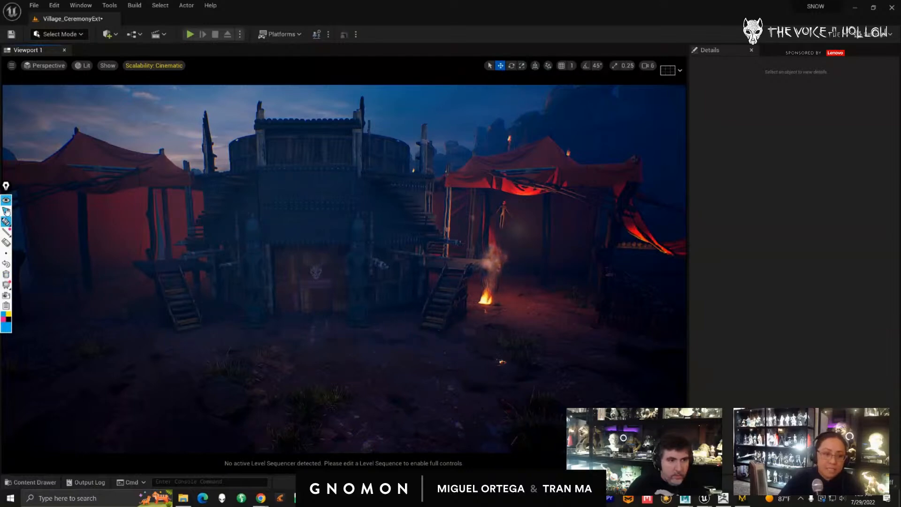
{"action": "left_click", "coordinate": [7, 210]}
{"action": "left_click_drag", "start_coordinate": [408, 324], "coordinate": [427, 331]}
{"action": "left_click", "coordinate": [447, 309]}
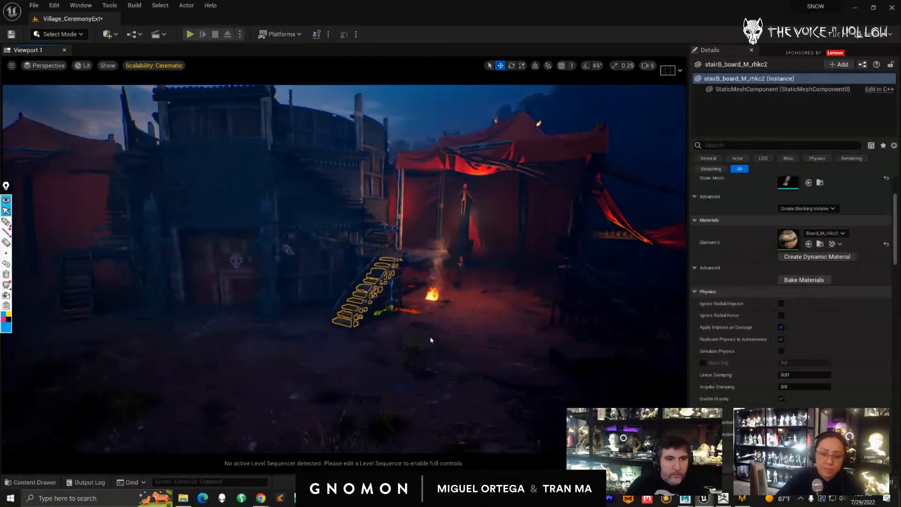
- Add the staircase's two branch meshes to the selected board mesh so the complete staircase beside the campfire is selected
{"action": "scroll", "coordinate": [451, 357], "scroll_direction": "up", "scroll_amount": 10}
{"action": "scroll", "coordinate": [446, 359], "scroll_direction": "down", "scroll_amount": 10}
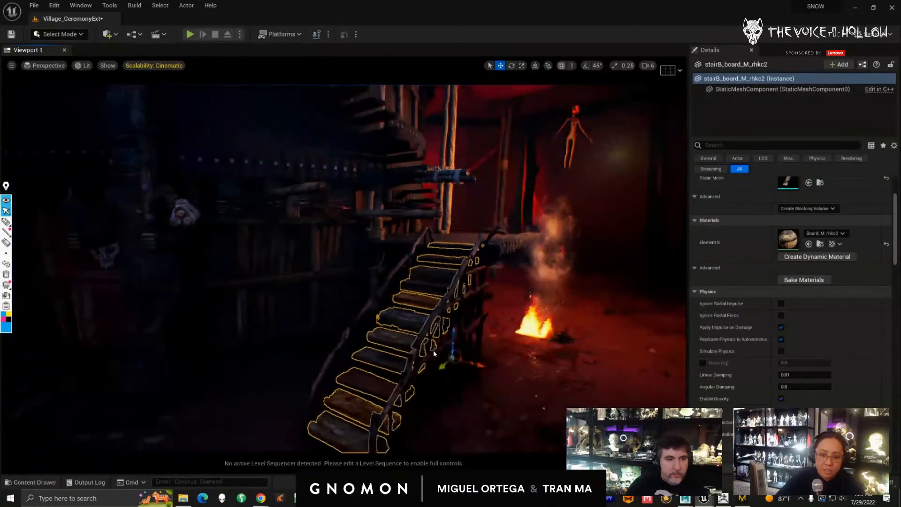
{"action": "left_click", "coordinate": [432, 363], "text": "ctrl"}
{"action": "left_click", "coordinate": [417, 378], "text": "ctrl"}
{"action": "right_click_drag", "start_coordinate": [416, 379], "coordinate": [429, 396]}
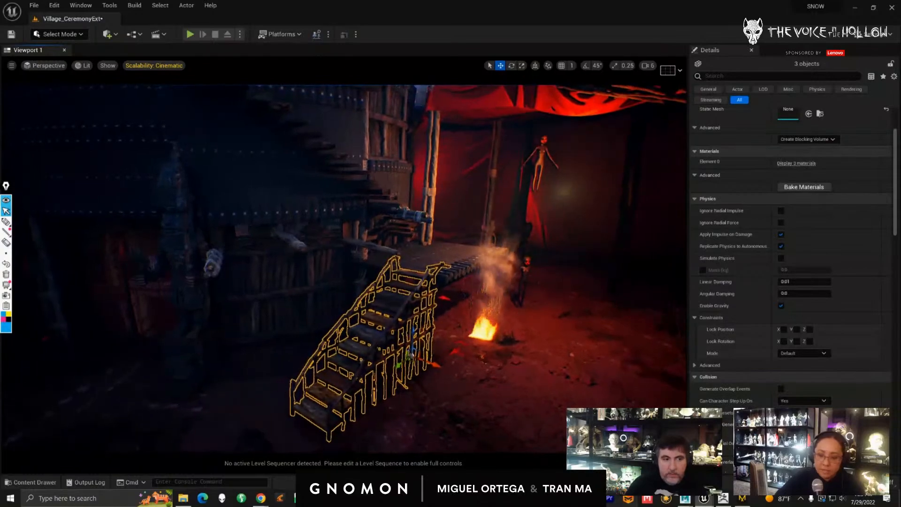
- Switch to Maya and examine the staircase inside the round building, selecting its grouped step boards and a railing branch
{"action": "key", "text": "alt+Tab"}
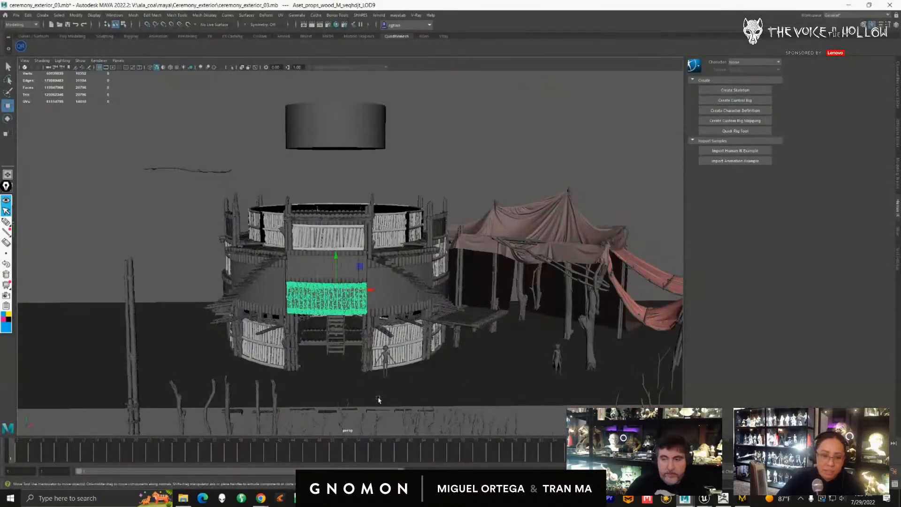
{"action": "right_click_drag", "start_coordinate": [378, 398], "coordinate": [405, 432], "text": "alt"}
{"action": "middle_click_drag", "start_coordinate": [405, 432], "coordinate": [429, 389], "text": "alt"}
{"action": "right_click_drag", "start_coordinate": [428, 390], "coordinate": [464, 409], "text": "alt"}
{"action": "middle_click_drag", "start_coordinate": [378, 408], "coordinate": [376, 354], "text": "alt"}
{"action": "right_click_drag", "start_coordinate": [376, 354], "coordinate": [383, 300], "text": "alt"}
{"action": "middle_click_drag", "start_coordinate": [382, 300], "coordinate": [375, 256], "text": "alt"}
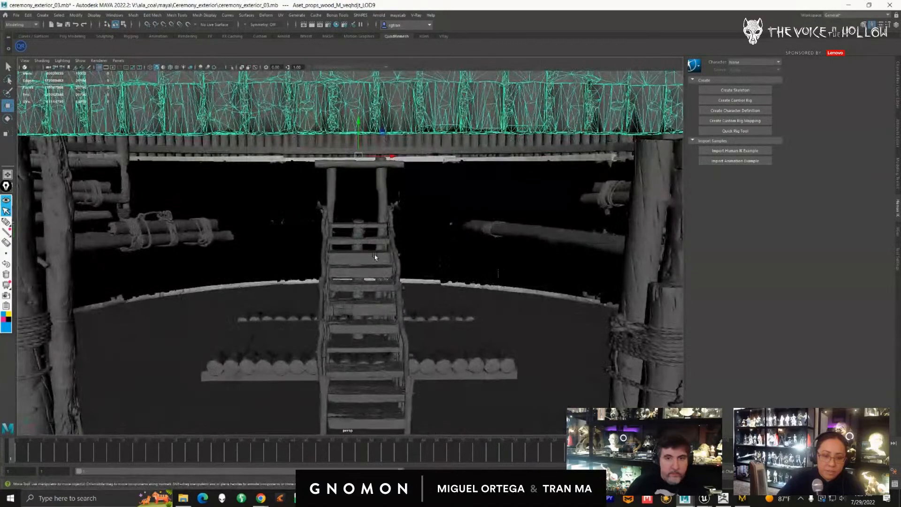
{"action": "left_click", "coordinate": [375, 256]}
{"action": "key", "text": "Up"}
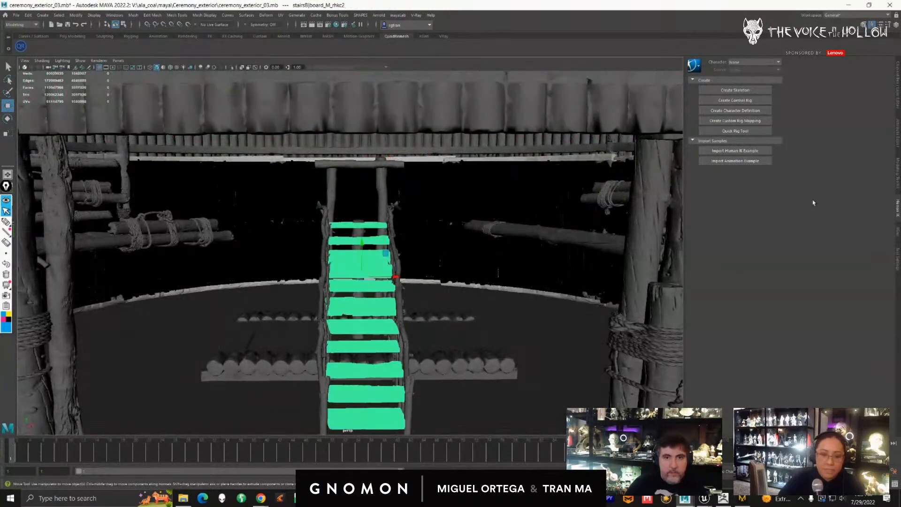
{"action": "left_click", "coordinate": [394, 250]}
{"action": "left_click_drag", "start_coordinate": [394, 250], "coordinate": [415, 288], "text": "alt"}
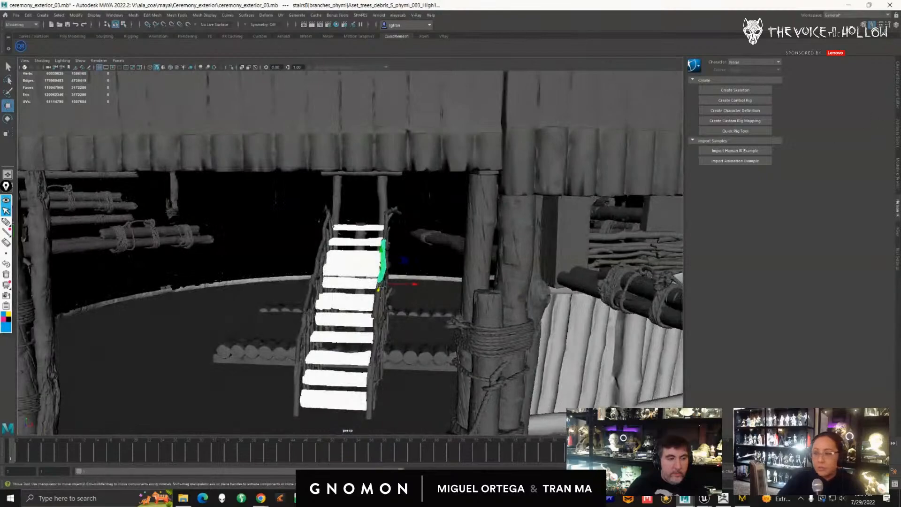
- Return to Unreal, group the three selected staircase meshes into a new folder under StairB_01 and reselect them
{"action": "left_click", "coordinate": [704, 498]}
{"action": "left_click_drag", "start_coordinate": [438, 330], "coordinate": [446, 370], "text": "alt"}
{"action": "scroll", "coordinate": [440, 353], "scroll_direction": "up", "scroll_amount": 5}
{"action": "scroll", "coordinate": [437, 358], "scroll_direction": "down", "scroll_amount": 3}
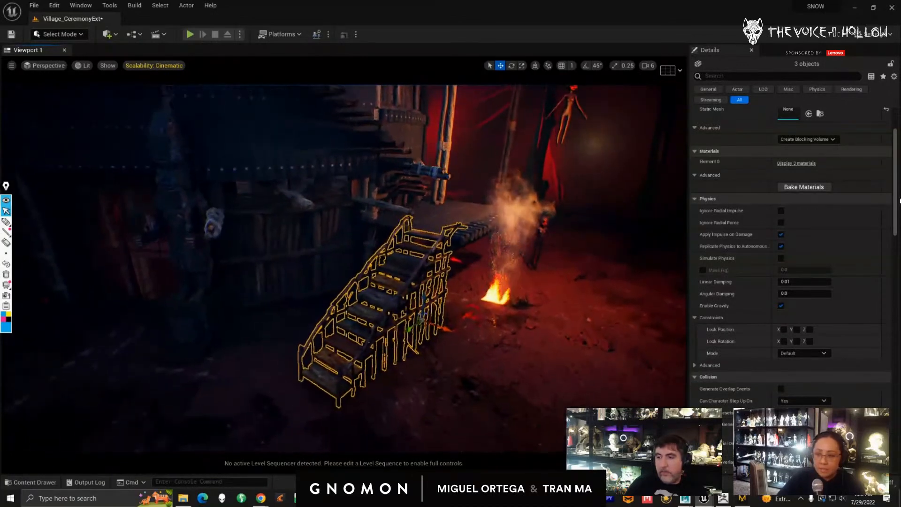
{"action": "left_click_drag", "start_coordinate": [900, 46], "coordinate": [613, 73]}
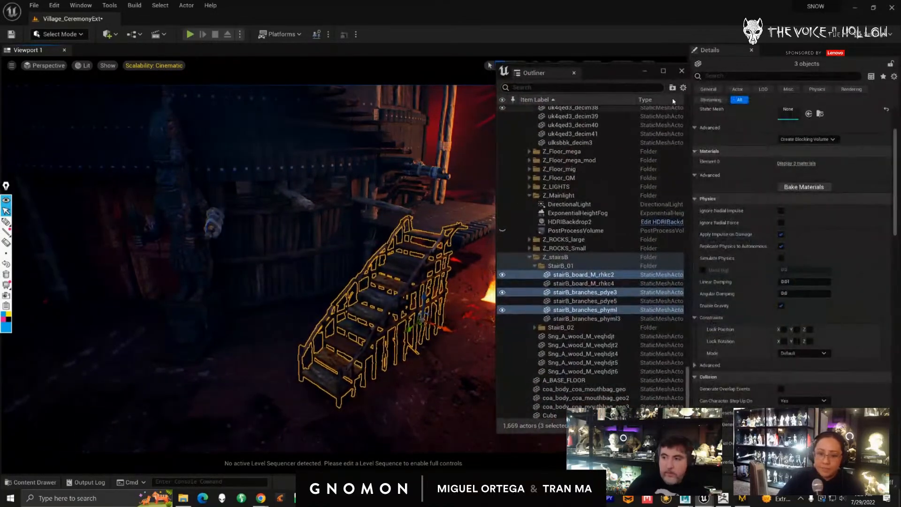
{"action": "left_click", "coordinate": [672, 87]}
{"action": "left_click", "coordinate": [578, 283]}
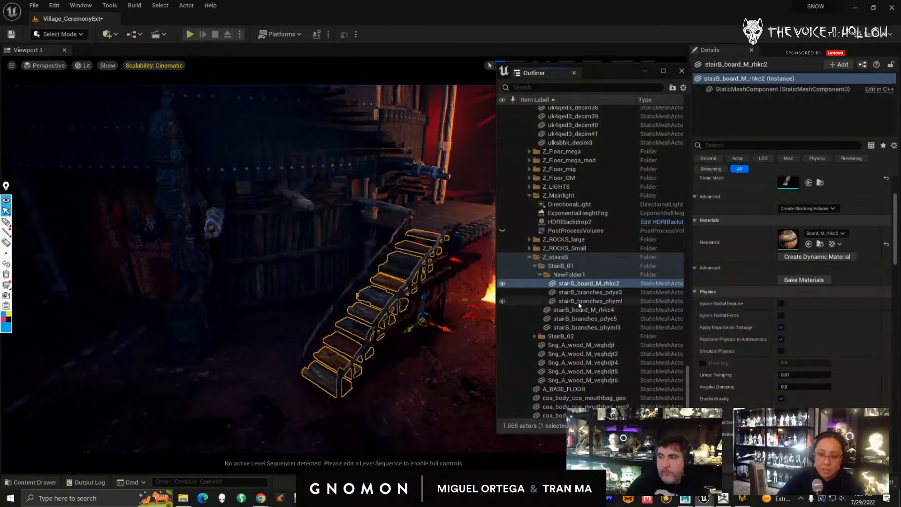
{"action": "left_click", "coordinate": [579, 303], "text": "shift"}
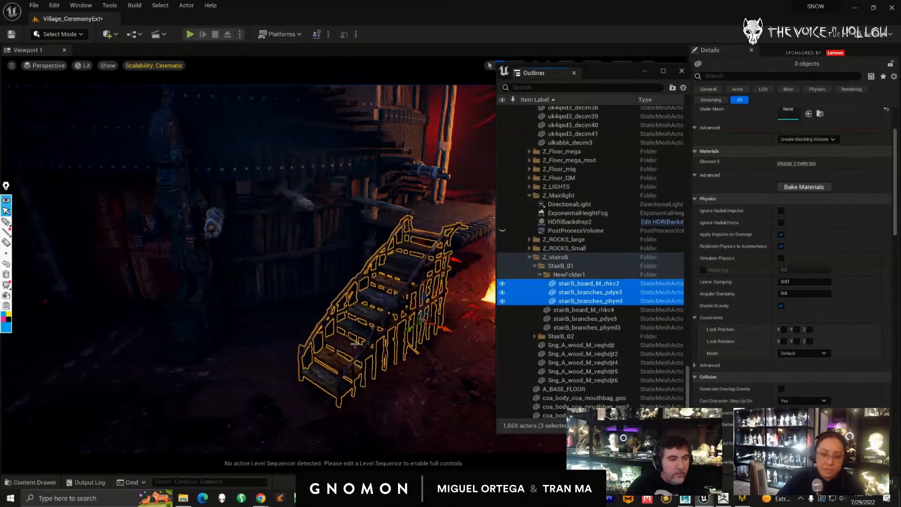
- Select stairB_board_M_rhkc2, stairB_branches_pdye3 and stairB_branches_phyml individually to examine which staircase parts each mesh covers
{"action": "middle_click_drag", "start_coordinate": [354, 344], "coordinate": [305, 354]}
{"action": "scroll", "coordinate": [354, 344], "scroll_direction": "up", "scroll_amount": 2}
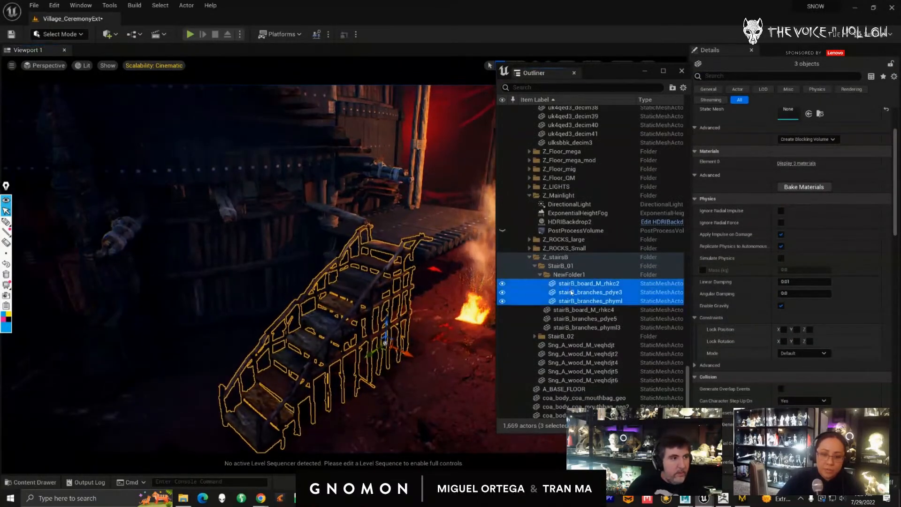
{"action": "left_click", "coordinate": [573, 285]}
{"action": "left_click", "coordinate": [576, 293]}
{"action": "left_click", "coordinate": [579, 301]}
{"action": "left_click", "coordinate": [578, 284]}
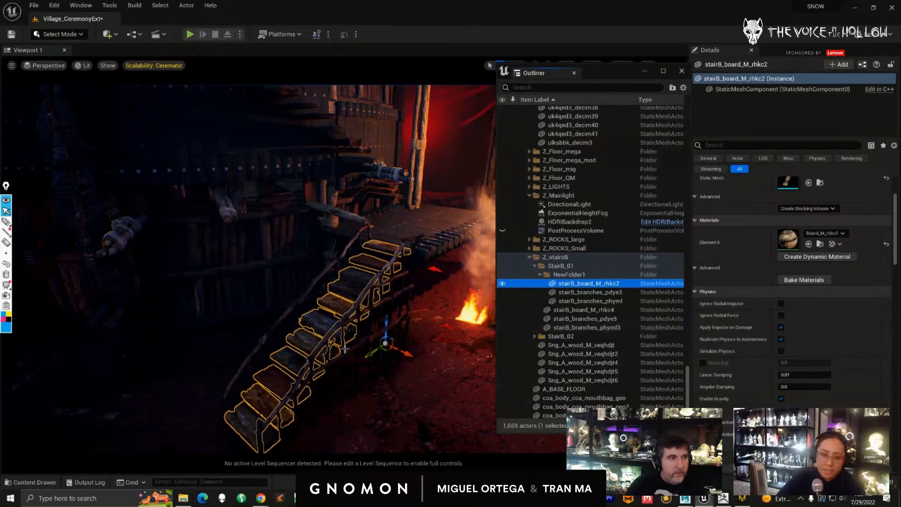
{"action": "mouse_move", "coordinate": [305, 376]}
{"action": "left_mouse_down", "text": "alt"}
{"action": "mouse_move", "coordinate": [319, 384]}
{"action": "mouse_move", "coordinate": [314, 376]}
{"action": "left_mouse_up", "text": "alt"}
- Inspect the material of stairB_branches_pdye3 and its wood stick diffuse texture, closing the editor when done
{"action": "left_click", "coordinate": [582, 292]}
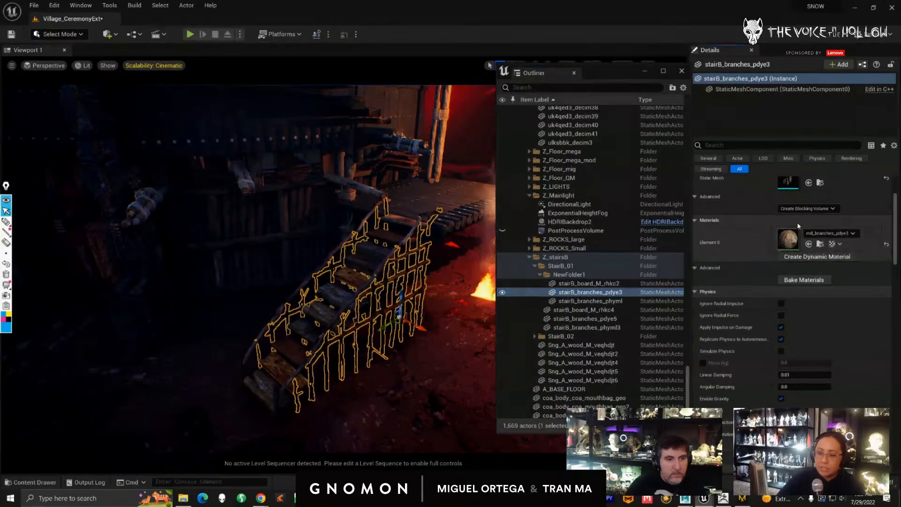
{"action": "double_click", "coordinate": [782, 239]}
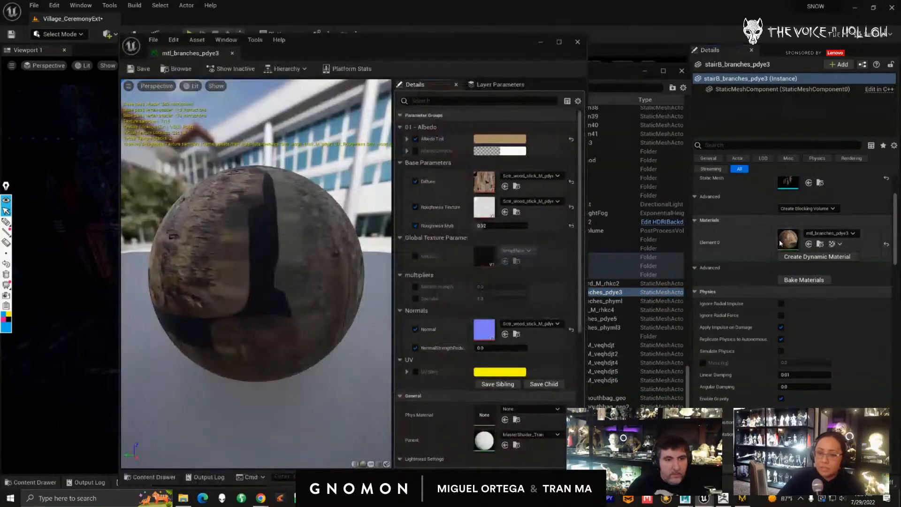
{"action": "double_click", "coordinate": [488, 183]}
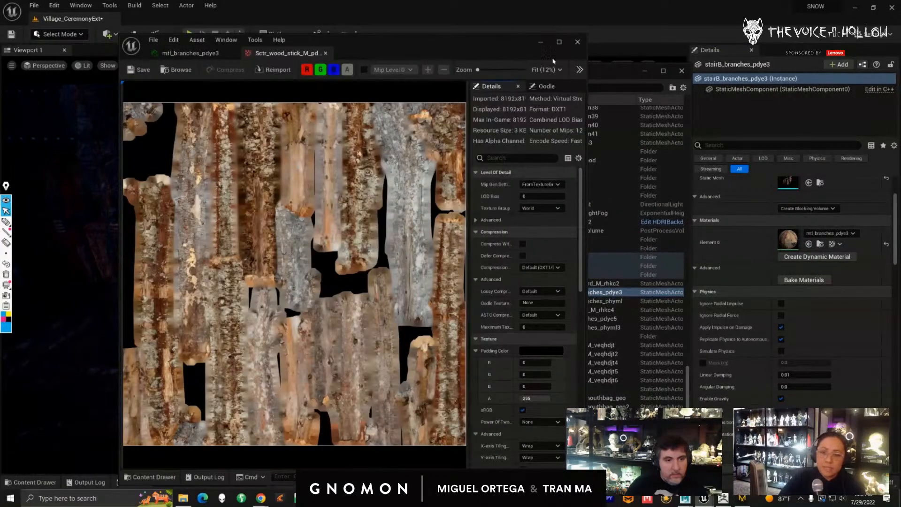
{"action": "left_click", "coordinate": [578, 42]}
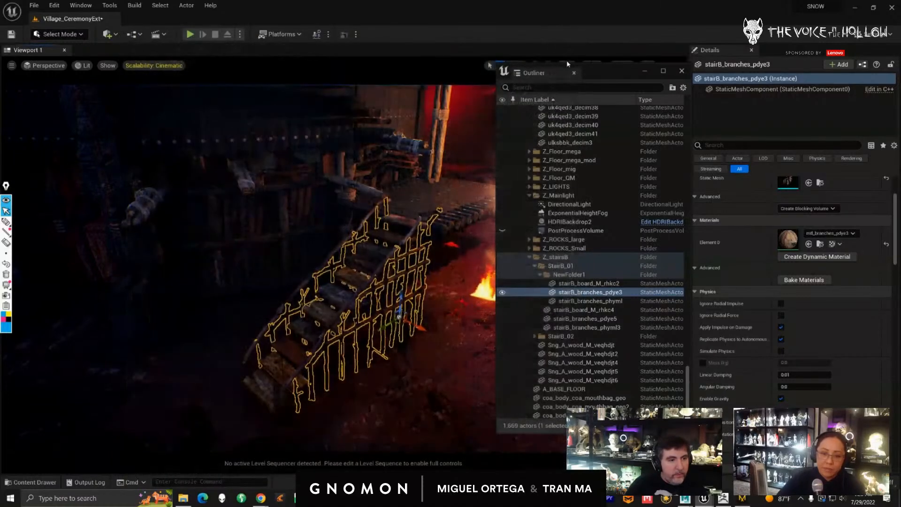
- Inspect the Board_M_rhkc2 material of the stair boards and its diffuse texture, closing the editor when done
{"action": "left_click", "coordinate": [589, 284]}
{"action": "double_click", "coordinate": [791, 237]}
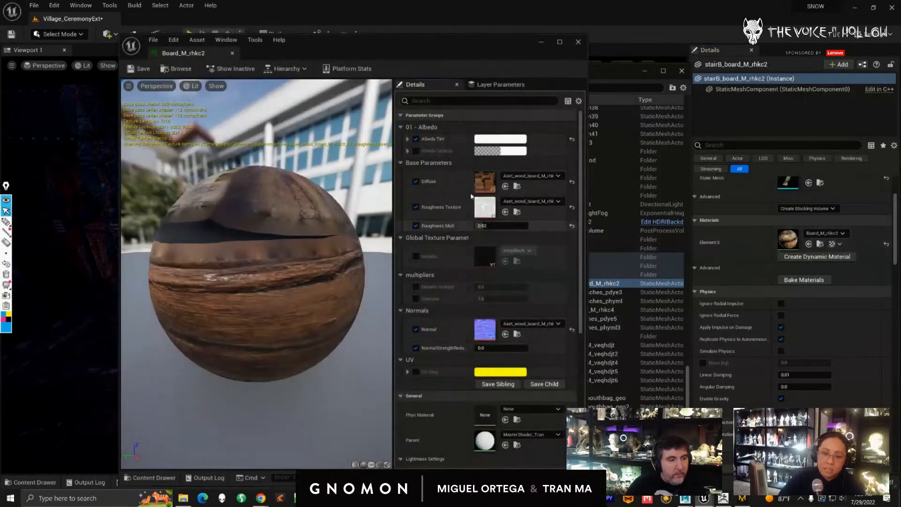
{"action": "double_click", "coordinate": [483, 181]}
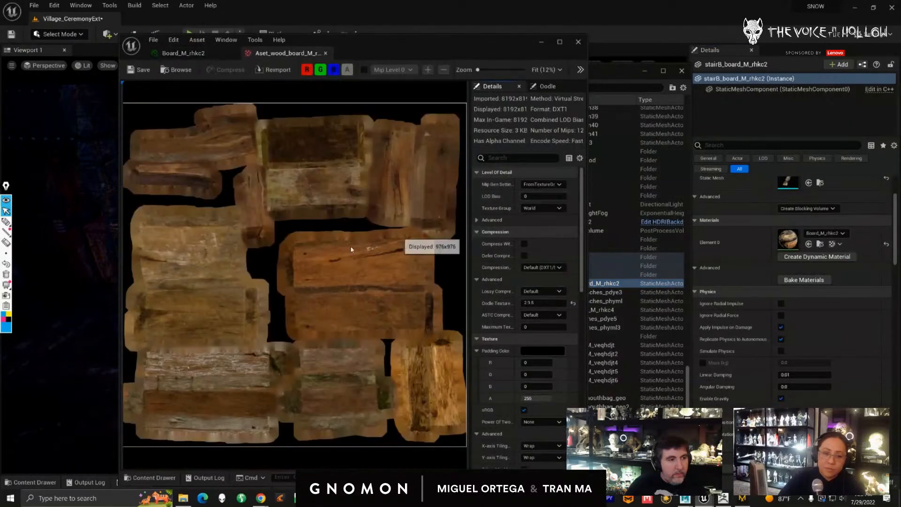
{"action": "left_click", "coordinate": [579, 44]}
- Close the Outliner and select all three meshes of the staircase in the viewport
{"action": "left_click", "coordinate": [681, 71]}
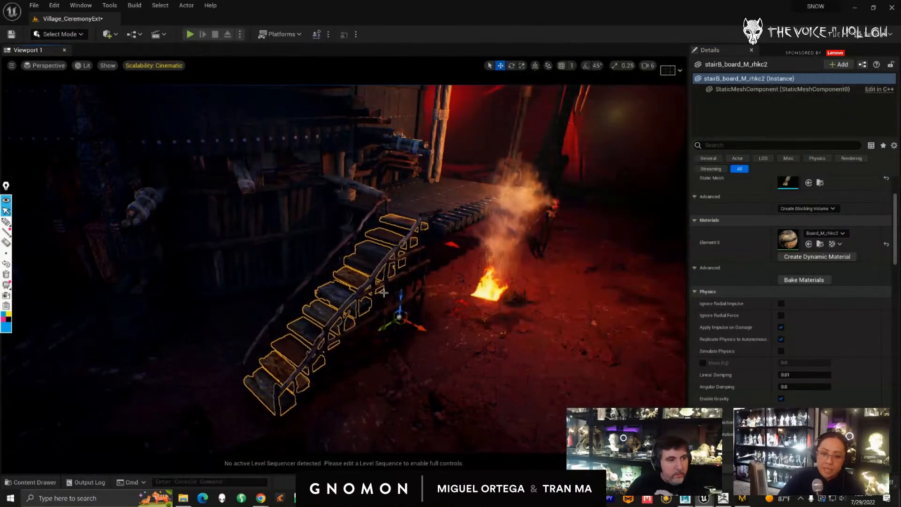
{"action": "left_click", "coordinate": [410, 258]}
{"action": "left_click", "coordinate": [389, 259], "text": "shift"}
{"action": "left_click", "coordinate": [366, 257], "text": "shift"}
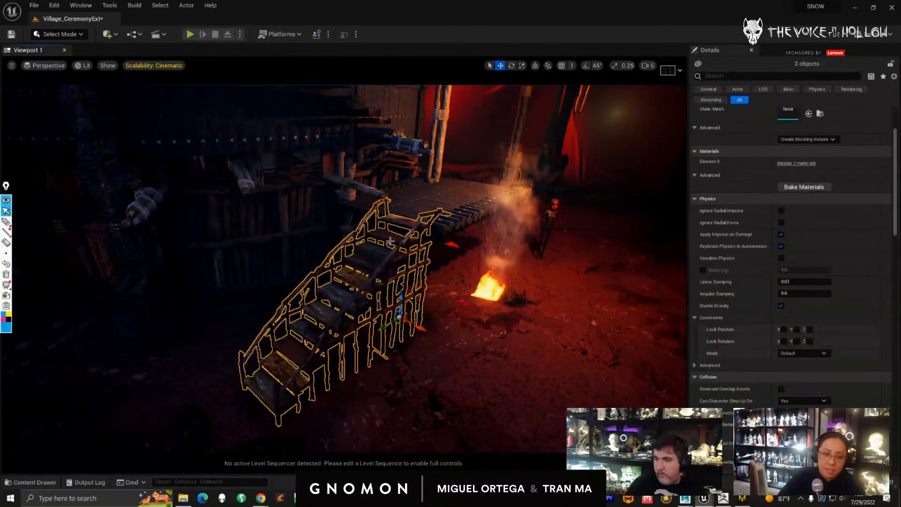
{"action": "left_click_drag", "start_coordinate": [496, 283], "coordinate": [512, 286], "text": "alt"}
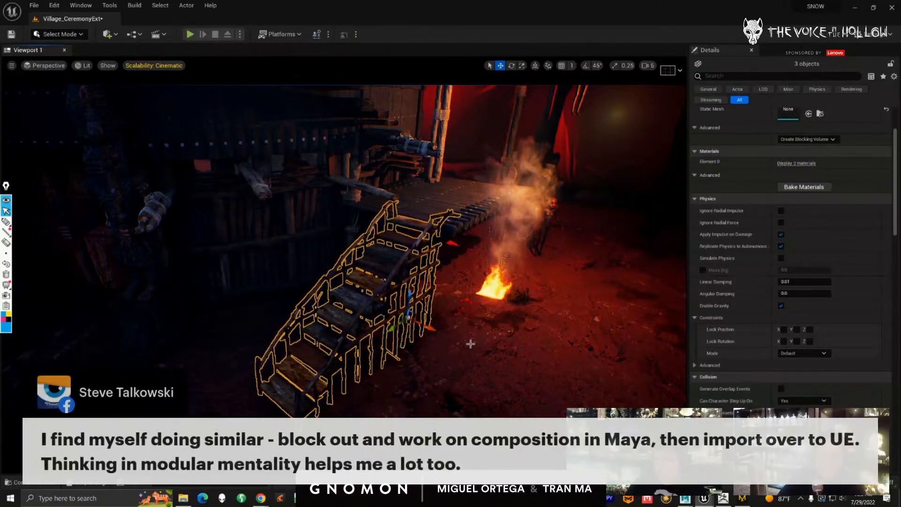
{"action": "left_click_drag", "start_coordinate": [474, 343], "coordinate": [469, 345], "text": "alt"}
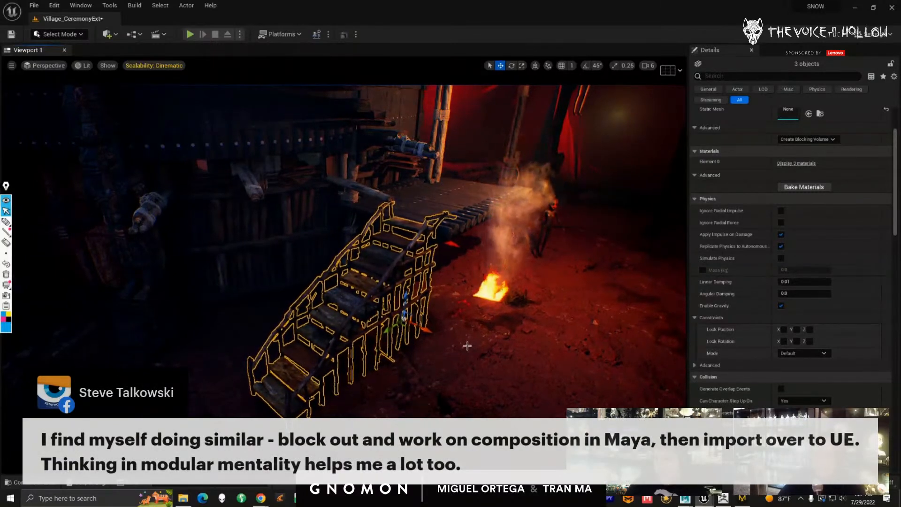
{"action": "scroll", "coordinate": [475, 358], "scroll_direction": "down", "scroll_amount": 2}
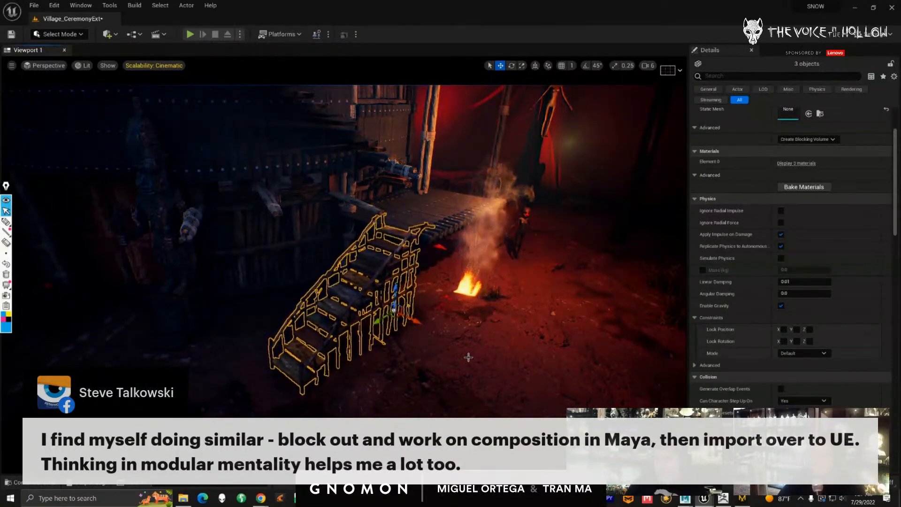
{"action": "scroll", "coordinate": [470, 359], "scroll_direction": "up", "scroll_amount": 5}
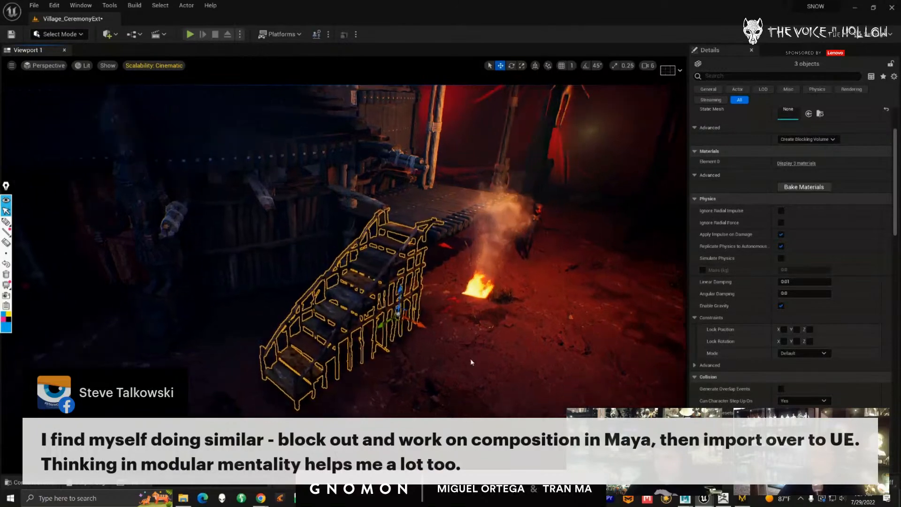
{"action": "scroll", "coordinate": [475, 362], "scroll_direction": "down", "scroll_amount": 4}
{"action": "scroll", "coordinate": [471, 359], "scroll_direction": "up", "scroll_amount": 3}
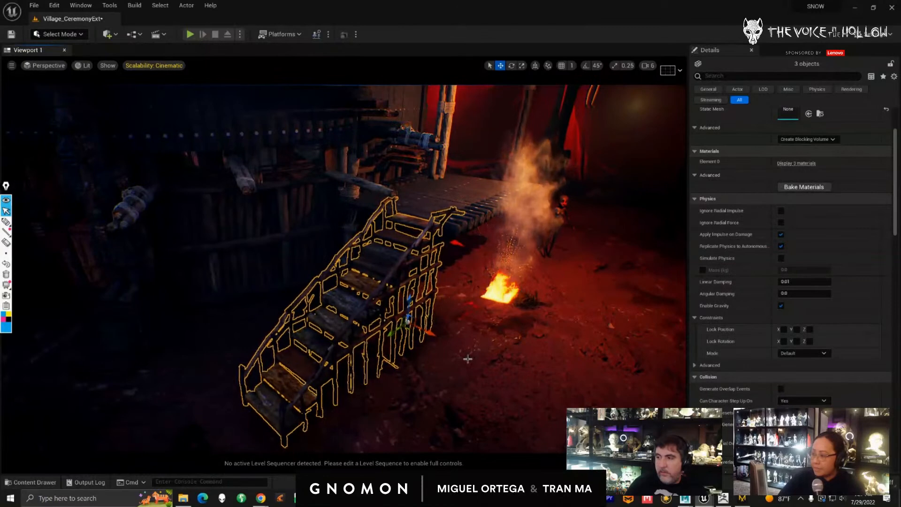
{"action": "left_click", "coordinate": [467, 358]}
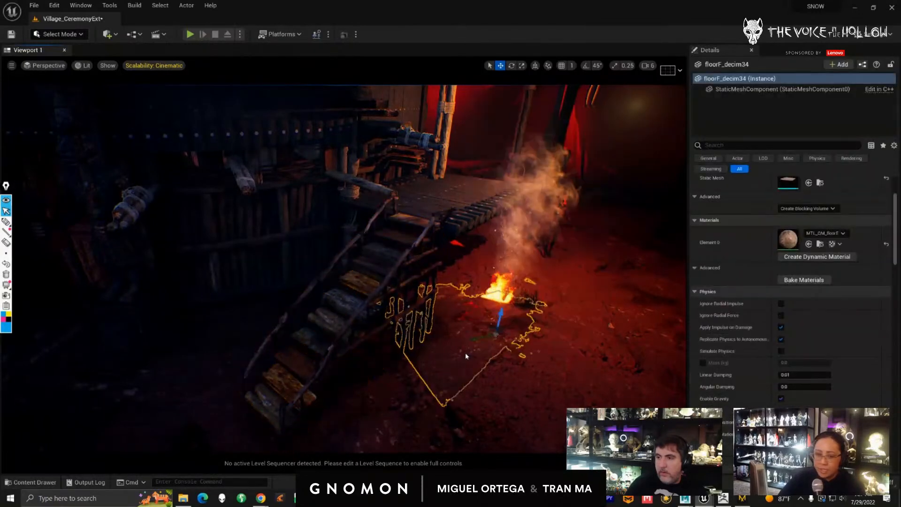
{"action": "scroll", "coordinate": [467, 356], "scroll_direction": "down", "scroll_amount": 2}
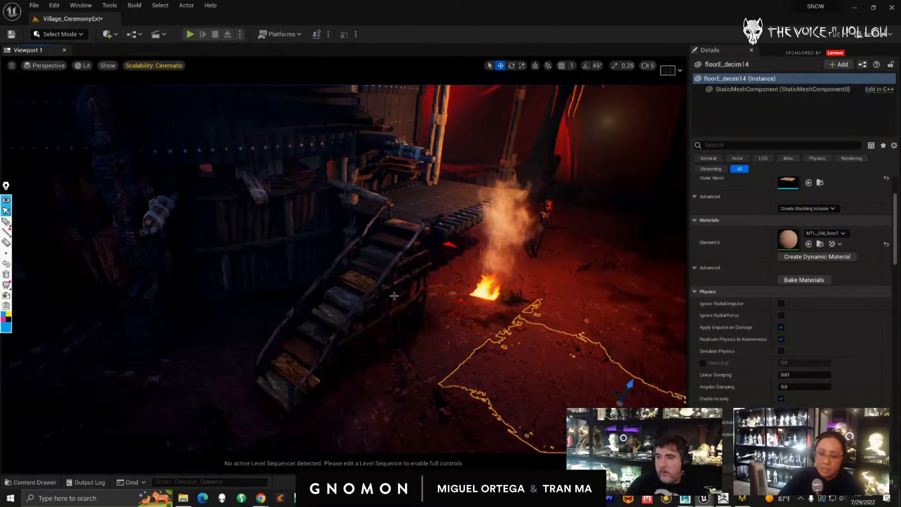
- Select the board mesh and both branch meshes of the staircase again and view them from a closer angle
{"action": "left_click_drag", "start_coordinate": [390, 313], "coordinate": [390, 323], "text": "alt"}
{"action": "mouse_move", "coordinate": [390, 322]}
{"action": "right_mouse_down", "text": "alt"}
{"action": "mouse_move", "coordinate": [404, 338]}
{"action": "mouse_move", "coordinate": [397, 331]}
{"action": "right_mouse_up", "text": "alt"}
{"action": "left_click", "coordinate": [419, 245]}
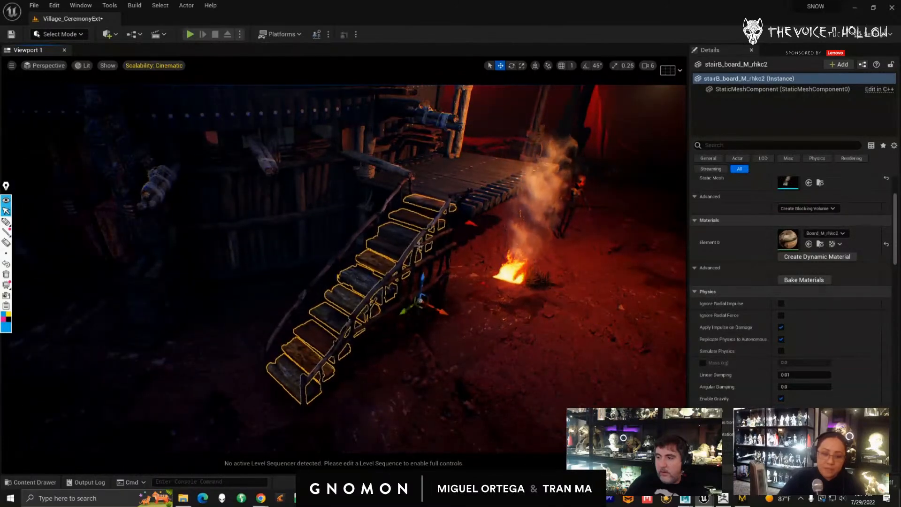
{"action": "left_click", "coordinate": [417, 243], "text": "shift"}
{"action": "left_click", "coordinate": [440, 275], "text": "shift"}
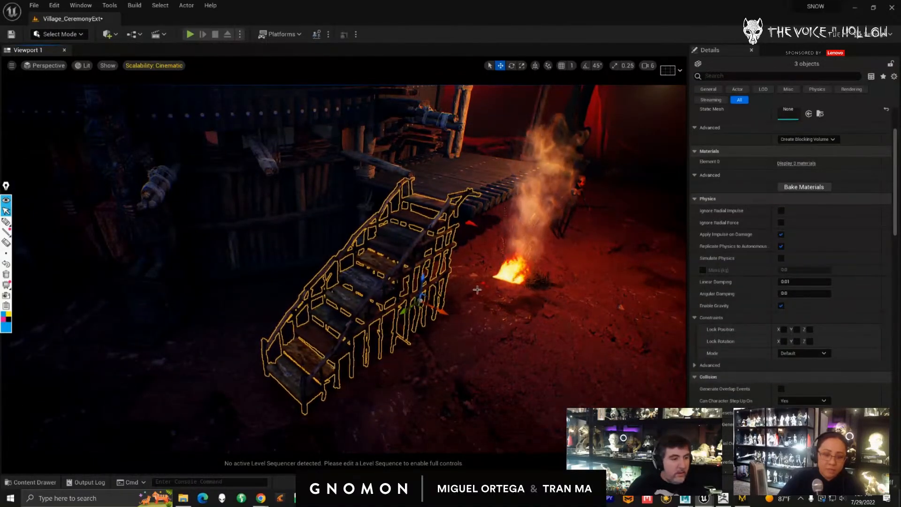
{"action": "mouse_move", "coordinate": [477, 289]}
{"action": "left_mouse_down", "text": "alt"}
{"action": "mouse_move", "coordinate": [419, 274]}
{"action": "mouse_move", "coordinate": [488, 280]}
{"action": "left_mouse_up", "text": "alt"}
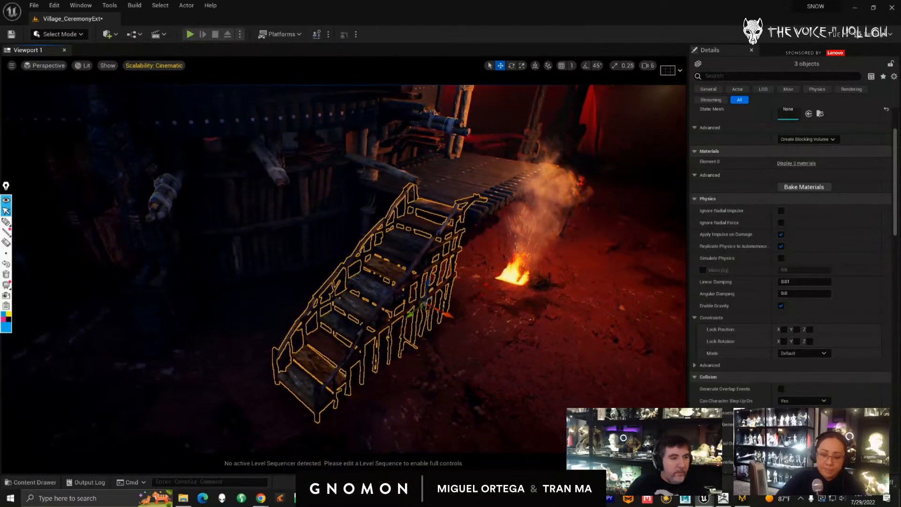
- Switch to Maya, open the Outliner and select the top-level group containing the entire staircase
{"action": "left_click", "coordinate": [685, 498]}
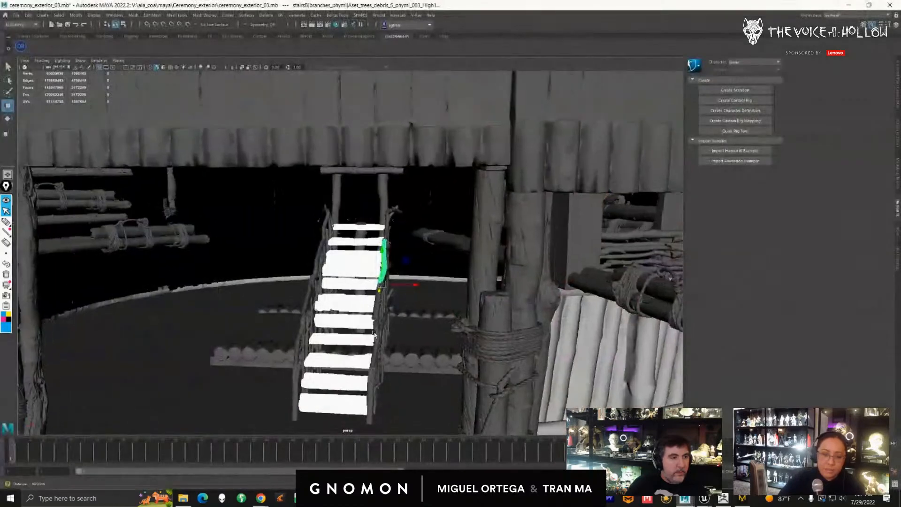
{"action": "left_click_drag", "start_coordinate": [374, 333], "coordinate": [372, 307], "text": "alt"}
{"action": "left_click", "coordinate": [377, 327], "text": "shift"}
{"action": "scroll", "coordinate": [381, 344], "scroll_direction": "up", "scroll_amount": 4}
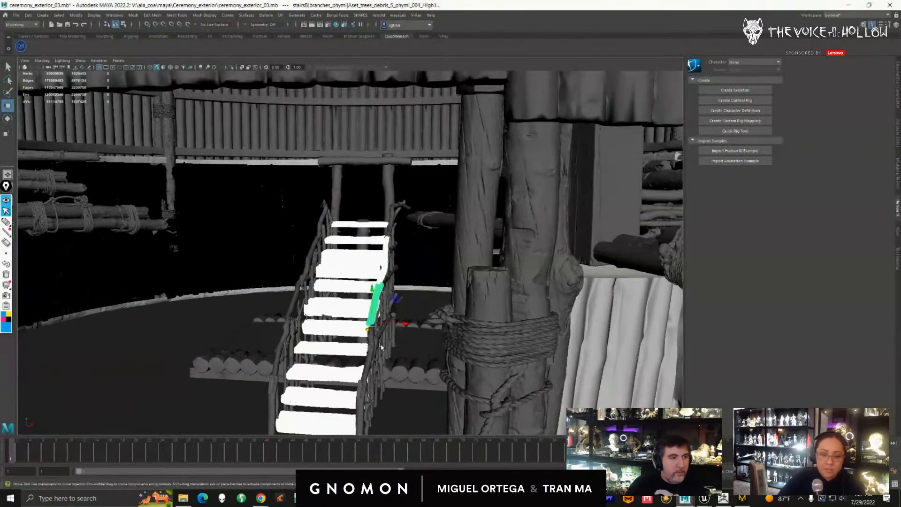
{"action": "left_click", "coordinate": [259, 36]}
{"action": "left_click", "coordinate": [156, 46]}
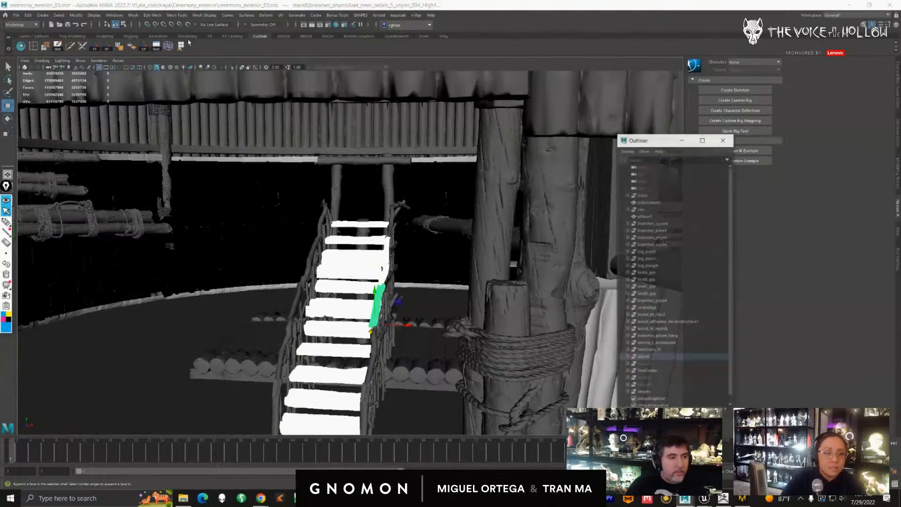
{"action": "left_click", "coordinate": [643, 356]}
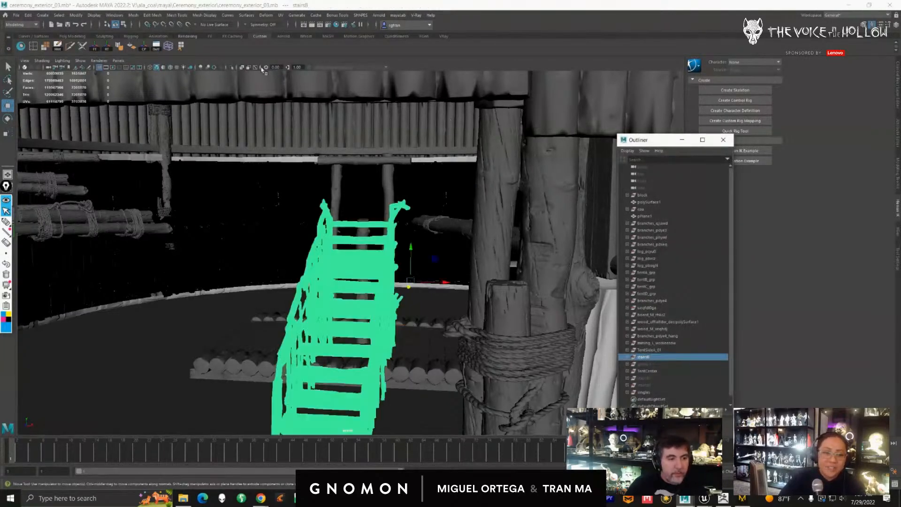
- Isolate the staircase group, view it from an angled side and clear the selection
{"action": "left_click", "coordinate": [232, 67]}
{"action": "left_click_drag", "start_coordinate": [392, 266], "coordinate": [409, 208], "text": "alt"}
{"action": "left_click", "coordinate": [468, 267]}
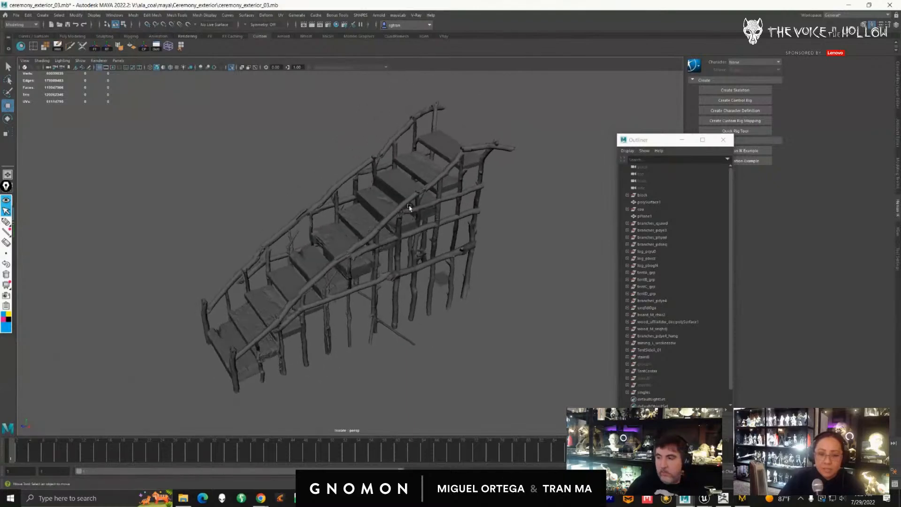
- Select several individual railing branches of the staircase, then select all of its meshes and view them from different angles
{"action": "left_click", "coordinate": [409, 208]}
{"action": "left_click", "coordinate": [443, 204], "text": "shift"}
{"action": "left_click", "coordinate": [443, 183], "text": "shift"}
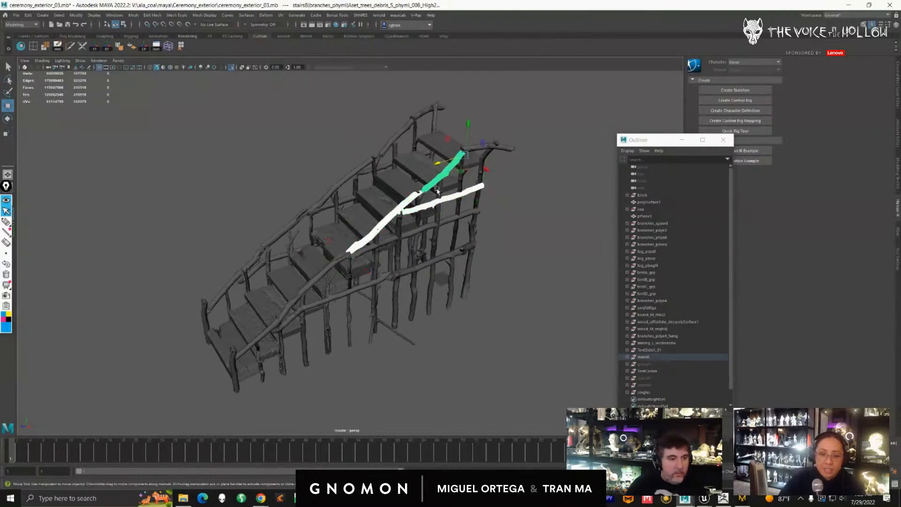
{"action": "left_click", "coordinate": [432, 258], "text": "shift"}
{"action": "left_click_drag", "start_coordinate": [432, 258], "coordinate": [263, 175], "text": "alt"}
{"action": "left_click_drag", "start_coordinate": [554, 422], "coordinate": [571, 426]}
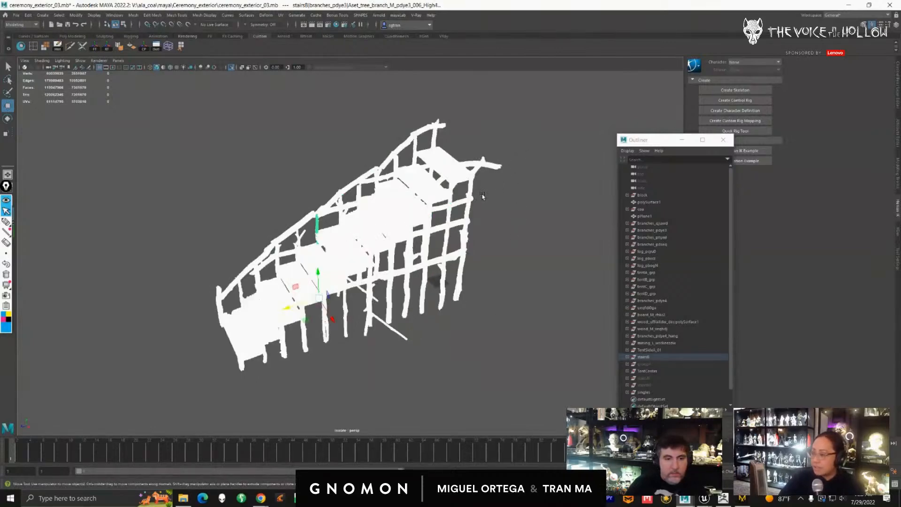
{"action": "mouse_move", "coordinate": [496, 229]}
{"action": "left_mouse_down", "text": "alt"}
{"action": "mouse_move", "coordinate": [506, 253]}
{"action": "mouse_move", "coordinate": [474, 250]}
{"action": "mouse_move", "coordinate": [500, 245]}
{"action": "left_mouse_up", "text": "alt"}
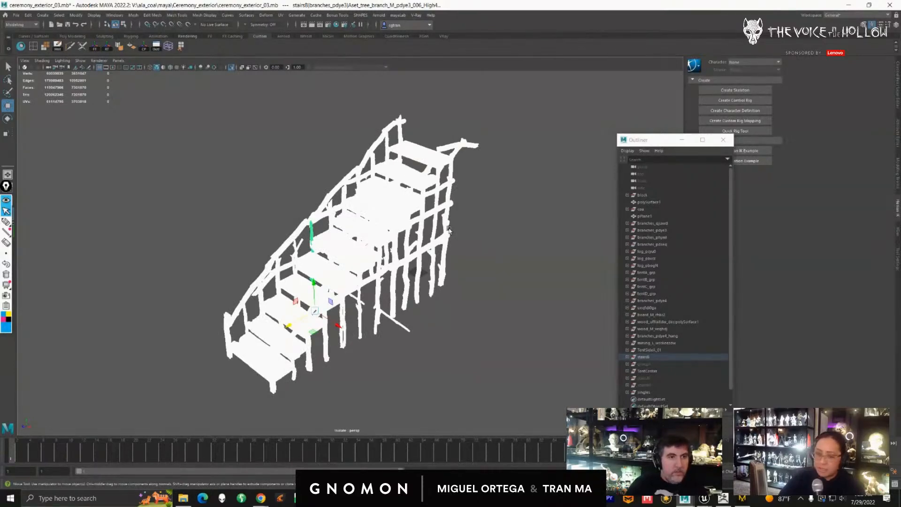
{"action": "left_click_drag", "start_coordinate": [478, 250], "coordinate": [496, 262], "text": "alt"}
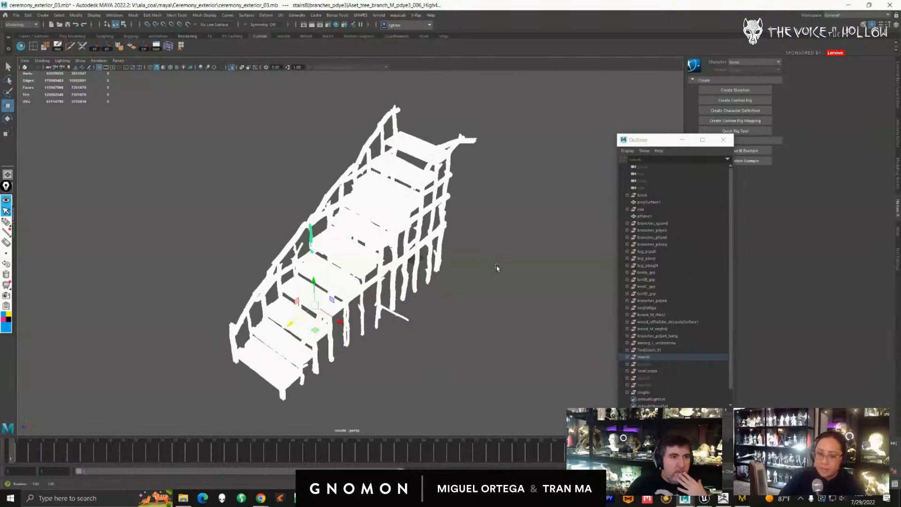
- Expand the staircase group in the Outliner, select its board subgroup, then select all the staircase meshes again
{"action": "left_click", "coordinate": [632, 358]}
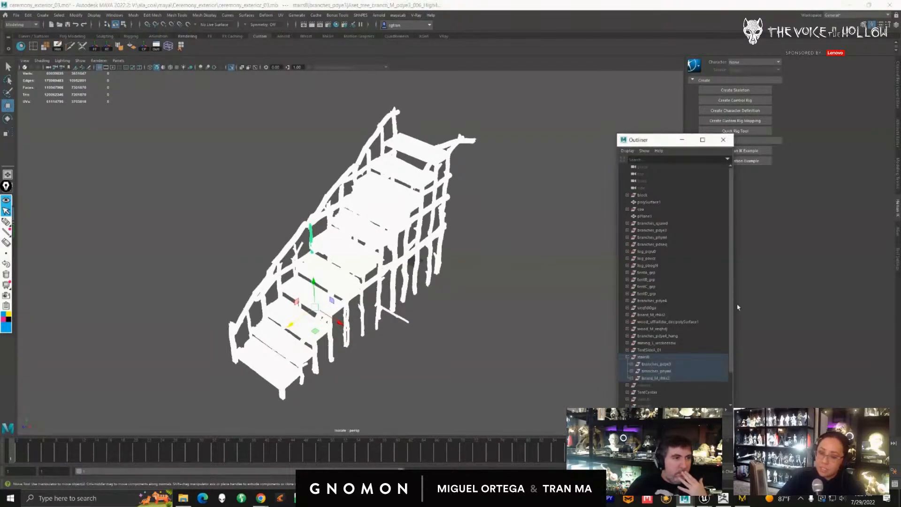
{"action": "scroll", "coordinate": [633, 362], "scroll_direction": "down", "scroll_amount": 2}
{"action": "left_click", "coordinate": [650, 356]}
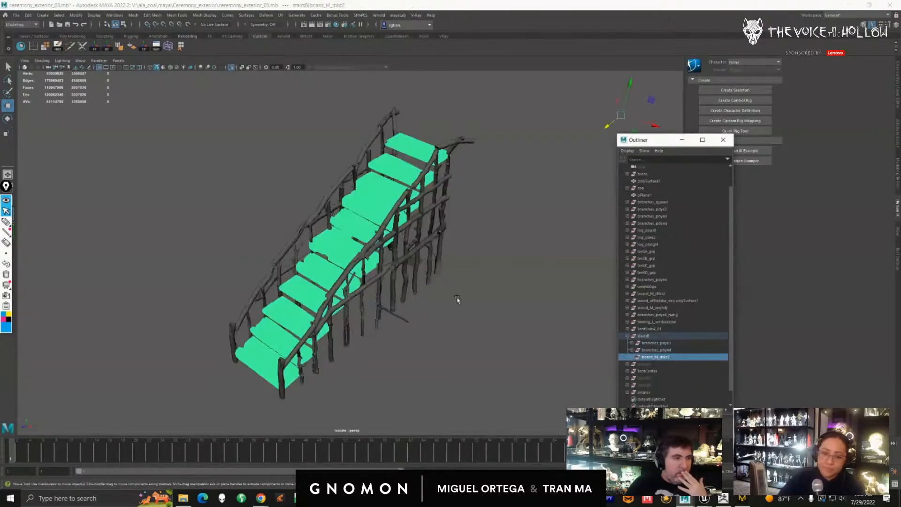
{"action": "left_click_drag", "start_coordinate": [458, 299], "coordinate": [375, 171], "text": "alt"}
{"action": "left_click_drag", "start_coordinate": [179, 122], "coordinate": [449, 305]}
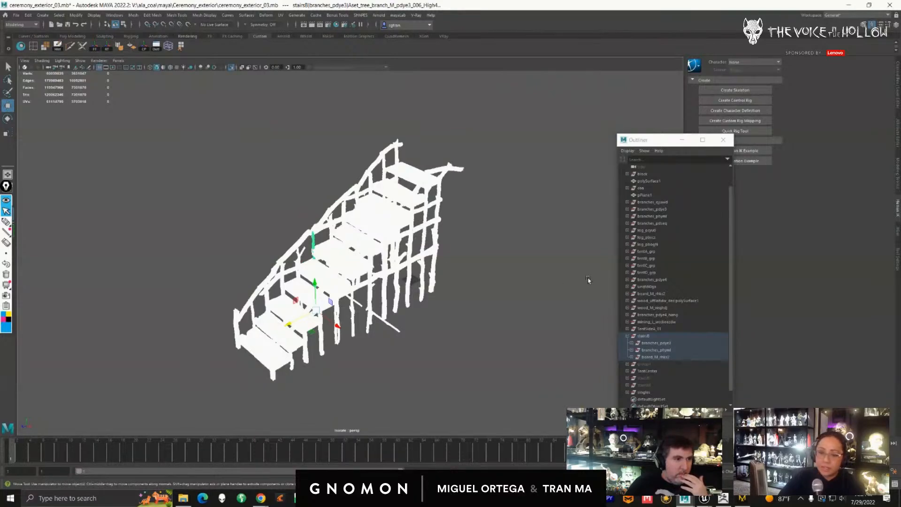
- Select the support branches subgroup and the handrail branches subgroup of the staircase in turn to see which pieces each contains
{"action": "left_click", "coordinate": [662, 344]}
{"action": "left_click_drag", "start_coordinate": [652, 140], "coordinate": [606, 78]}
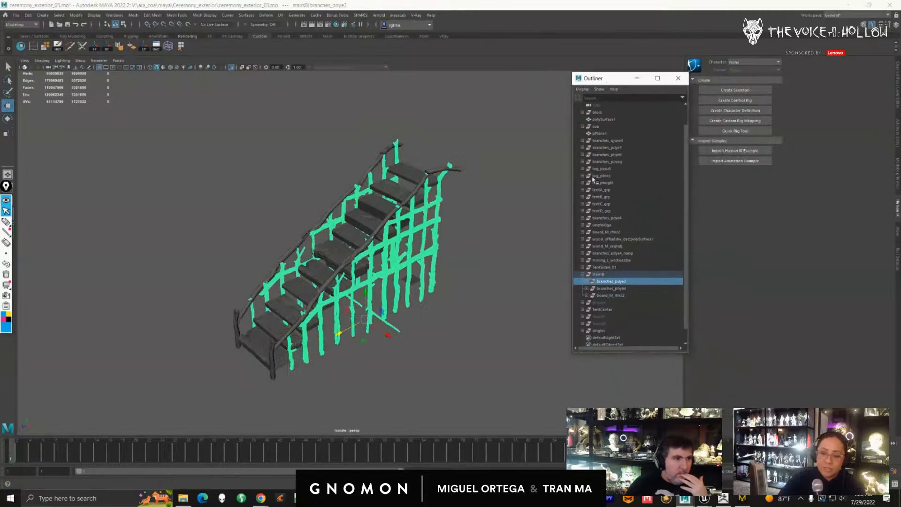
{"action": "left_click", "coordinate": [608, 289]}
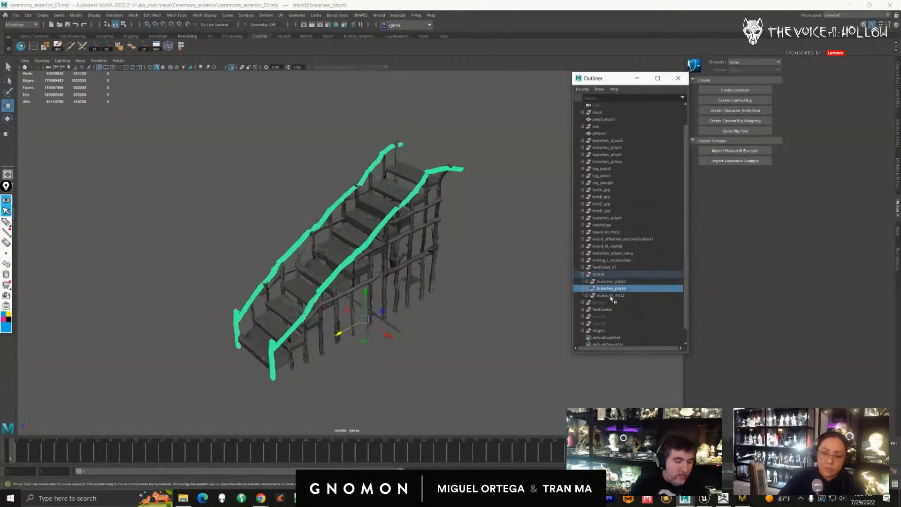
- Select the board subgroup holding the stair treads and assign a new Lambert material to it
{"action": "left_click", "coordinate": [610, 296]}
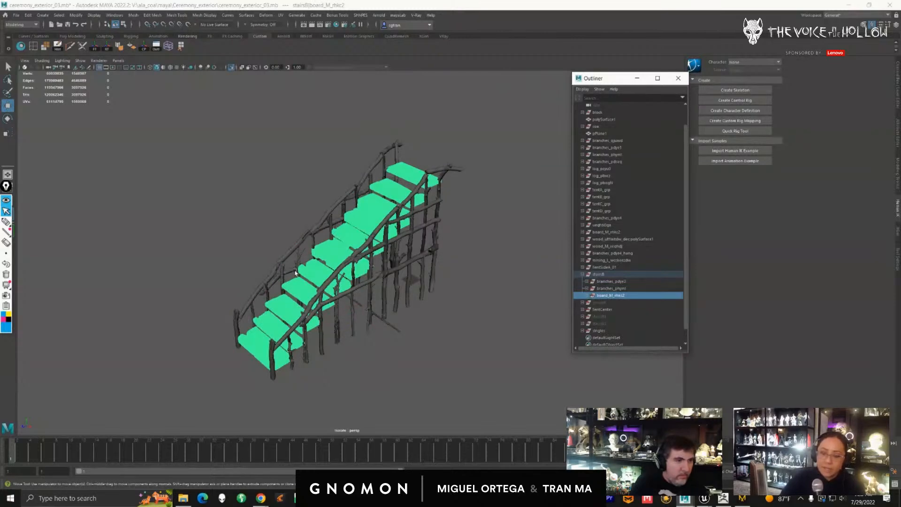
{"action": "left_click_drag", "start_coordinate": [295, 272], "coordinate": [339, 251], "text": "alt"}
{"action": "right_click_drag", "start_coordinate": [351, 230], "coordinate": [340, 409]}
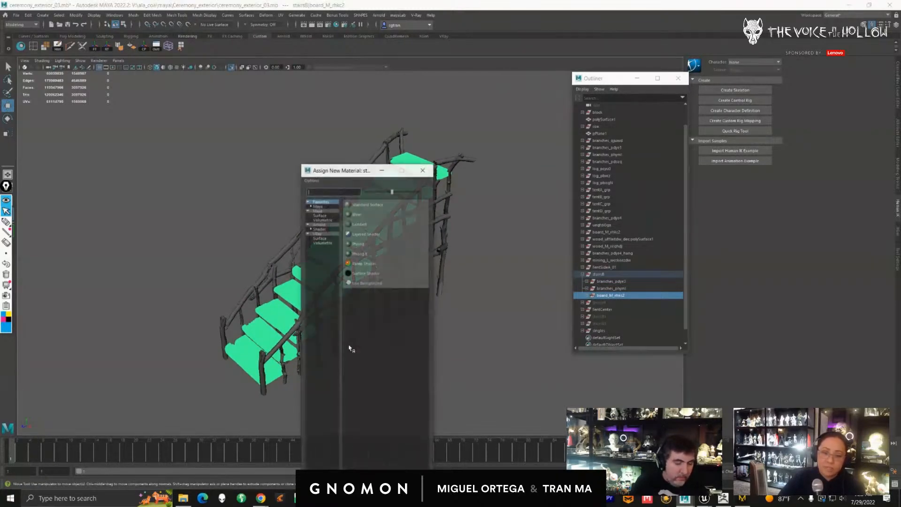
{"action": "left_click", "coordinate": [359, 225]}
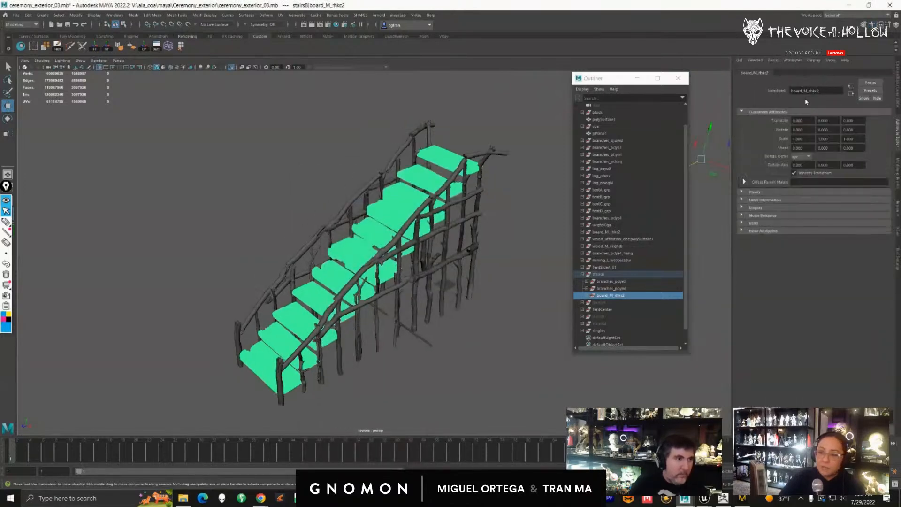
- Select the top stair board, open its Lambert material attributes and set the material colour to dark red
{"action": "left_click_drag", "start_coordinate": [440, 236], "coordinate": [450, 241], "text": "alt"}
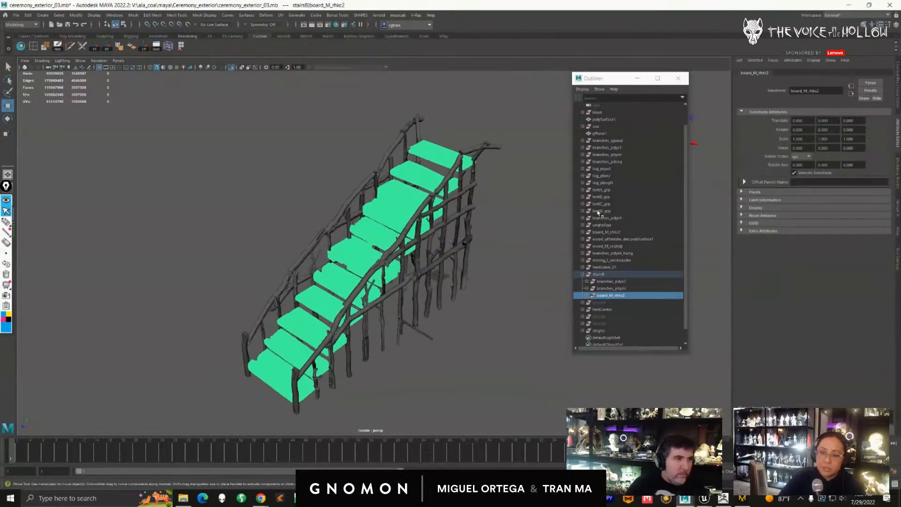
{"action": "left_click", "coordinate": [480, 233]}
{"action": "left_click", "coordinate": [438, 150]}
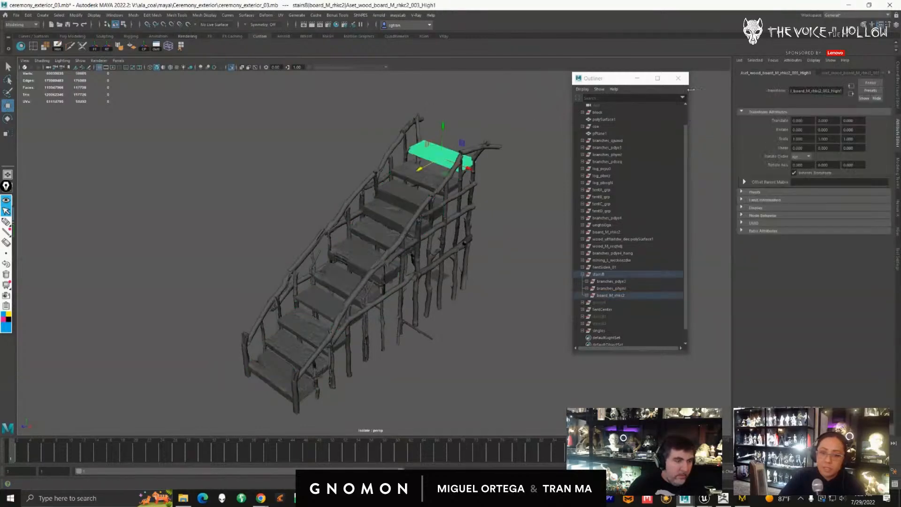
{"action": "left_click", "coordinate": [859, 73]}
{"action": "left_click", "coordinate": [887, 73]}
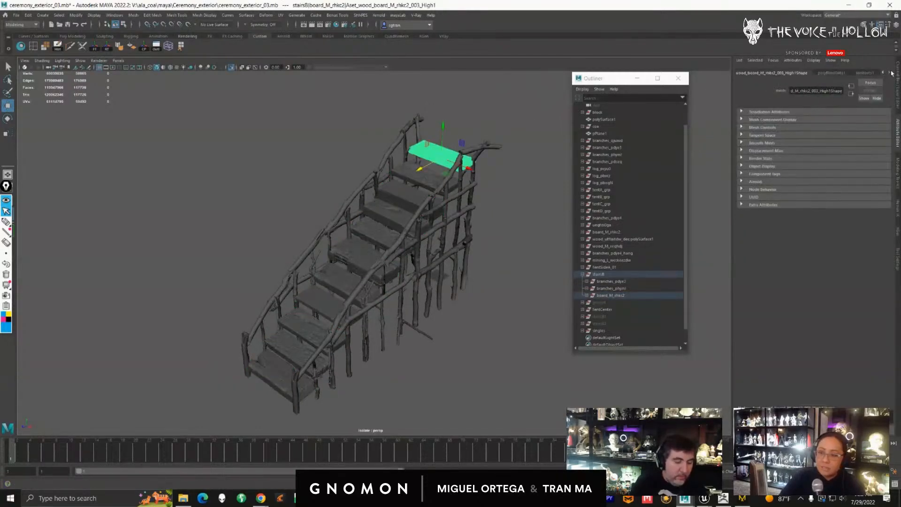
{"action": "left_click", "coordinate": [861, 73]}
{"action": "left_click", "coordinate": [801, 153]}
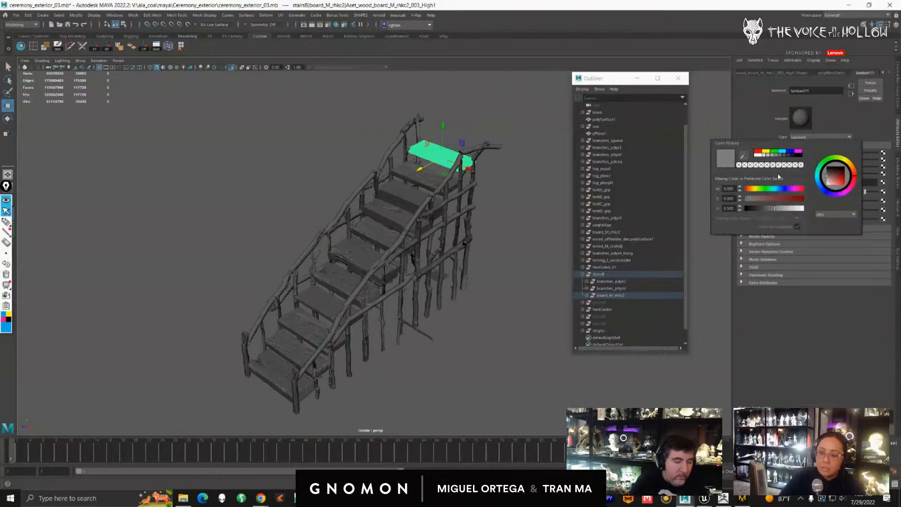
{"action": "left_click", "coordinate": [778, 201]}
- Assign a new Lambert material to the handrail branches subgroup and set its colour to light green
{"action": "left_click", "coordinate": [610, 288]}
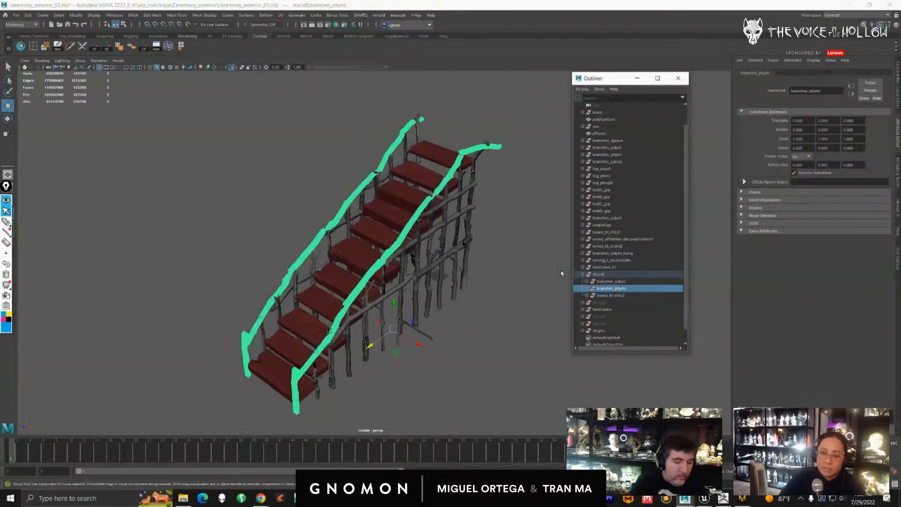
{"action": "right_click_drag", "start_coordinate": [413, 239], "coordinate": [400, 413]}
{"action": "left_click", "coordinate": [359, 224]}
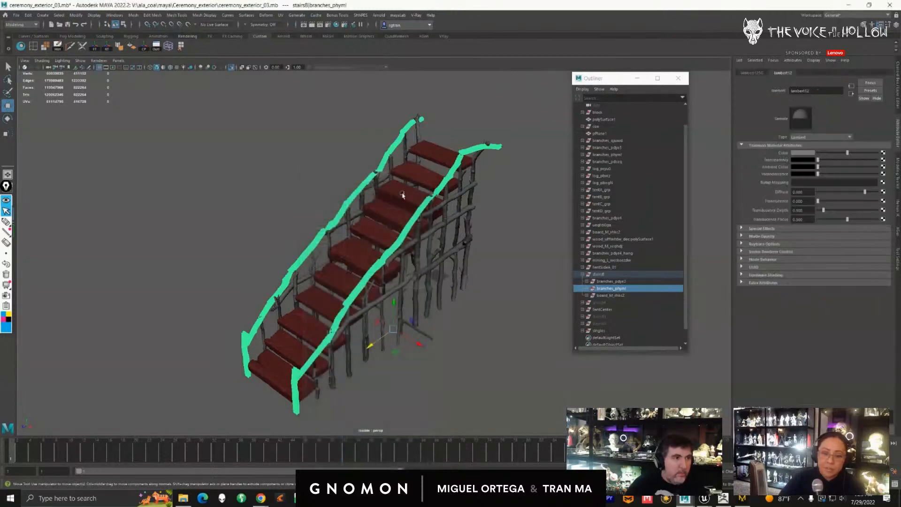
{"action": "left_click", "coordinate": [801, 153]}
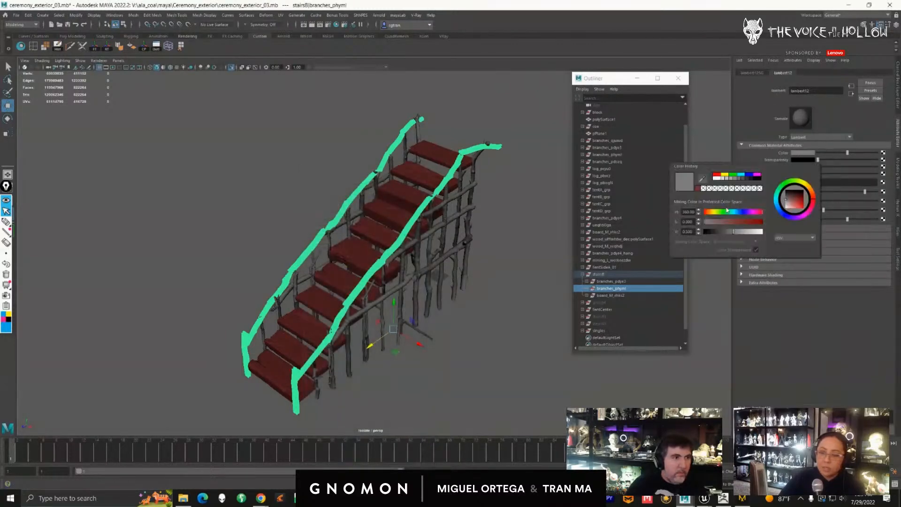
{"action": "left_click", "coordinate": [732, 176]}
{"action": "left_click", "coordinate": [728, 224]}
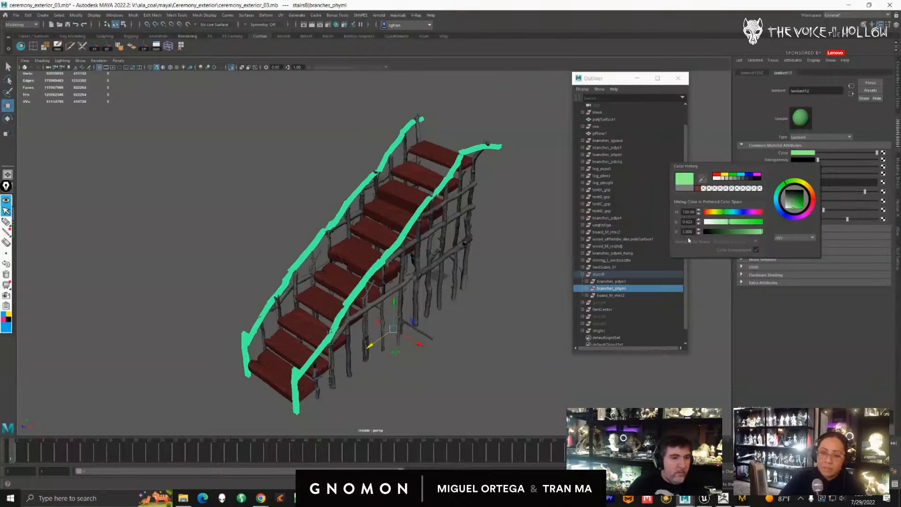
- Assign a new Lambert material to the support branches subgroup, set its colour to cyan and clear the selection
{"action": "left_click", "coordinate": [610, 295]}
{"action": "left_click", "coordinate": [612, 281]}
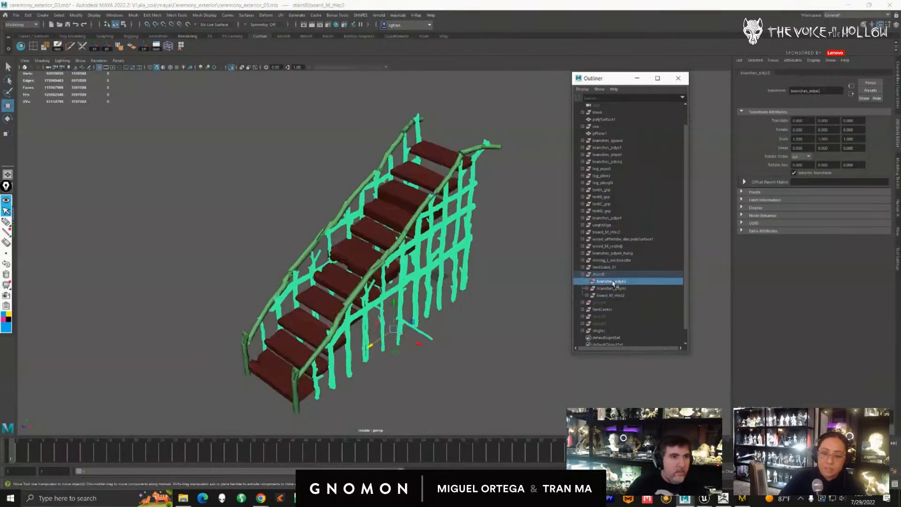
{"action": "right_click_drag", "start_coordinate": [459, 251], "coordinate": [436, 428]}
{"action": "left_click", "coordinate": [360, 224]}
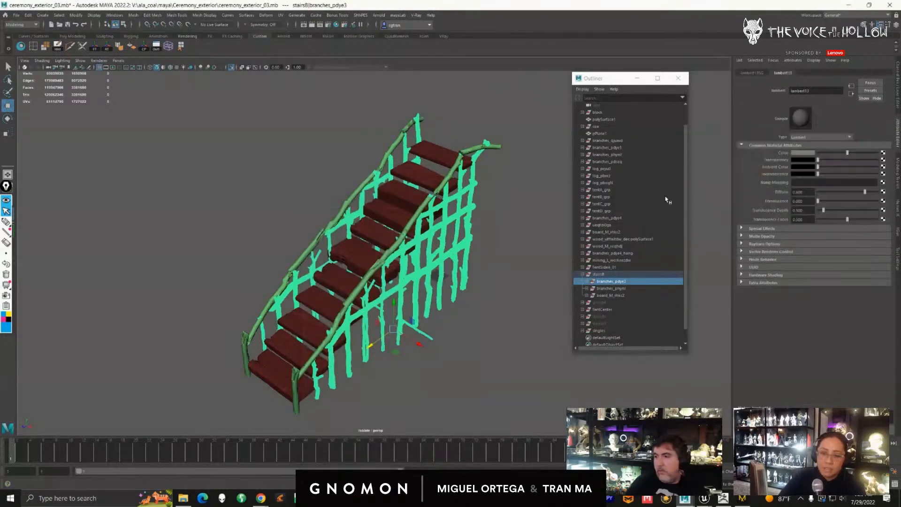
{"action": "left_click", "coordinate": [798, 153]}
{"action": "left_click", "coordinate": [797, 153]}
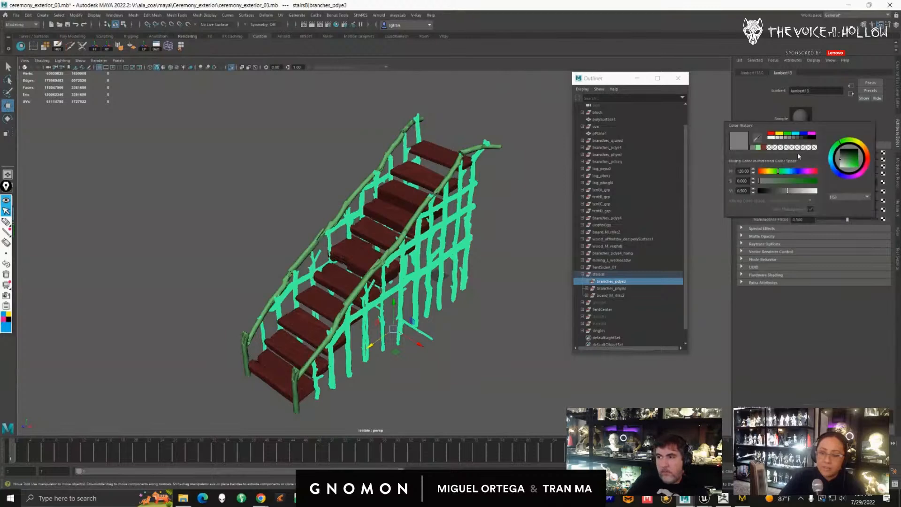
{"action": "left_click", "coordinate": [796, 134]}
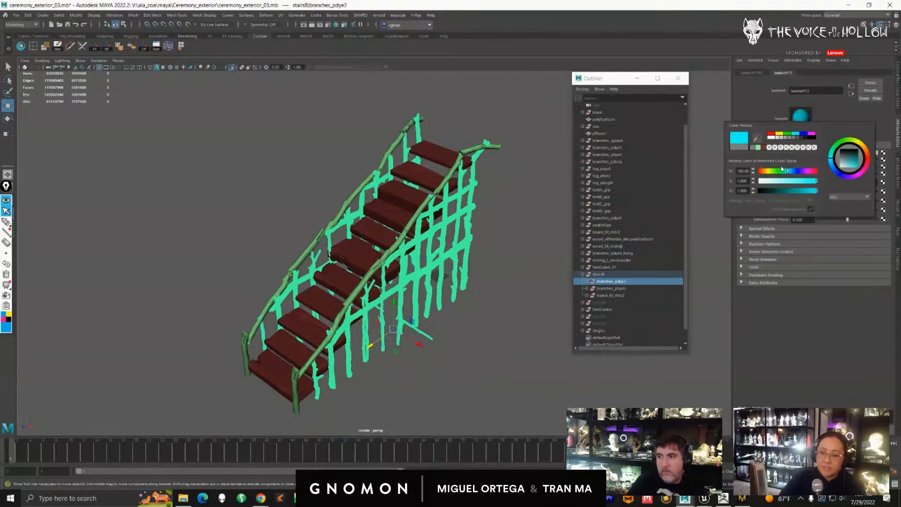
{"action": "left_click", "coordinate": [499, 325]}
{"action": "left_click_drag", "start_coordinate": [519, 252], "coordinate": [227, 154], "text": "alt"}
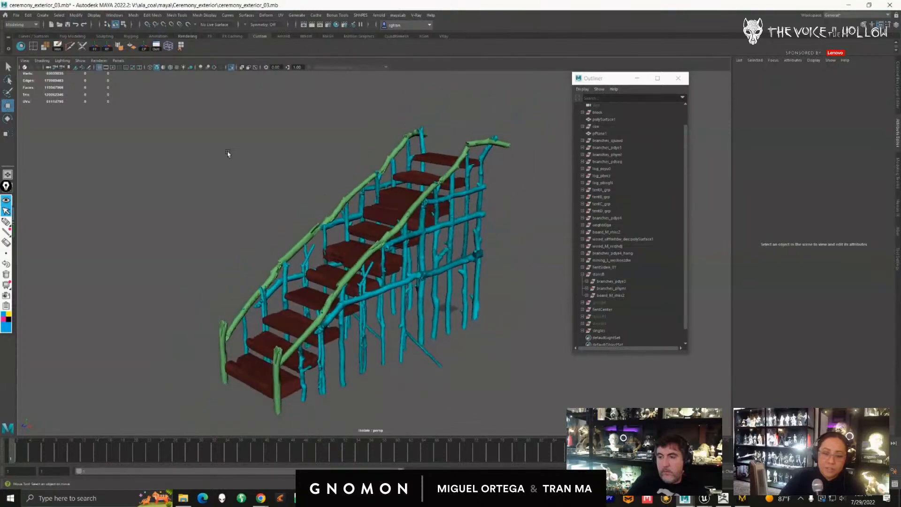
- Select all the colour-coded staircase meshes, view them from a higher angle and clear the selection
{"action": "left_click", "coordinate": [444, 280]}
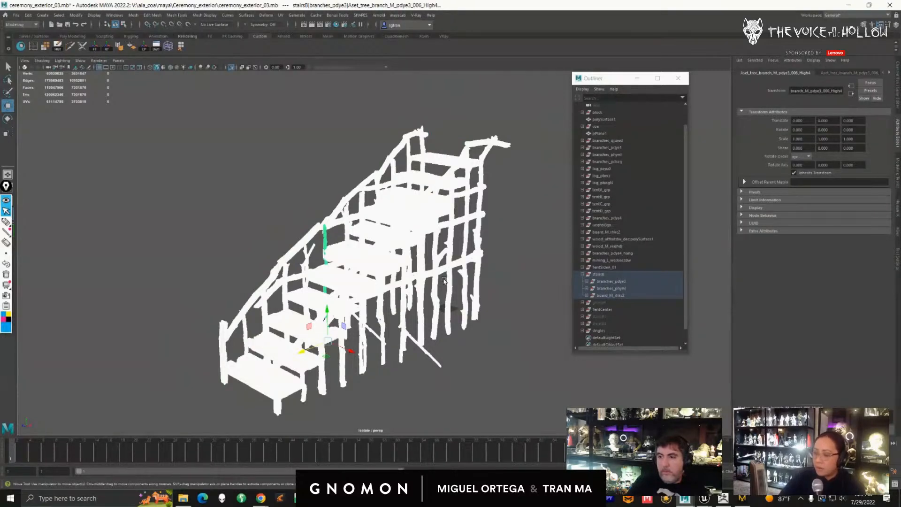
{"action": "left_click_drag", "start_coordinate": [392, 295], "coordinate": [402, 255], "text": "alt"}
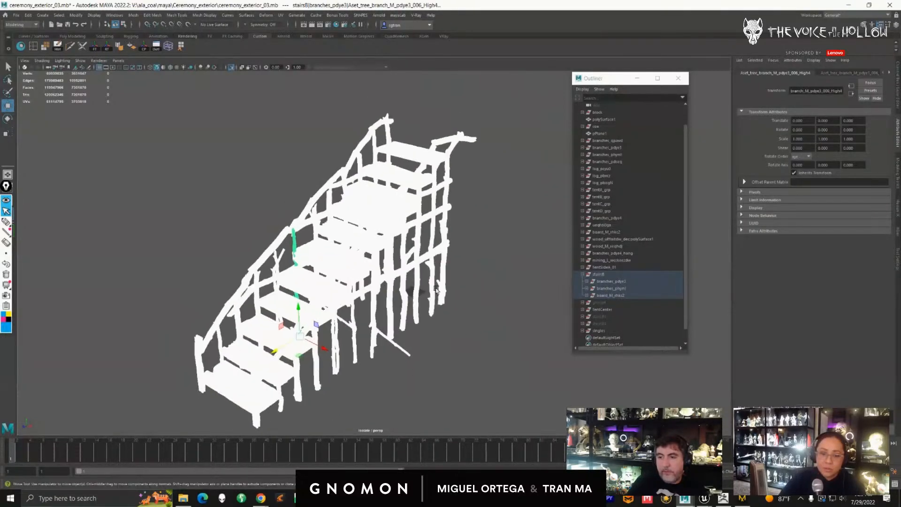
{"action": "left_click", "coordinate": [401, 255]}
{"action": "left_click", "coordinate": [409, 250]}
{"action": "left_click_drag", "start_coordinate": [422, 221], "coordinate": [416, 225], "text": "alt"}
- Select an upper green handrail branch, show its UVs in an enlarged UV Editor and move the Outliner aside
{"action": "left_click", "coordinate": [415, 174]}
{"action": "left_click", "coordinate": [283, 17]}
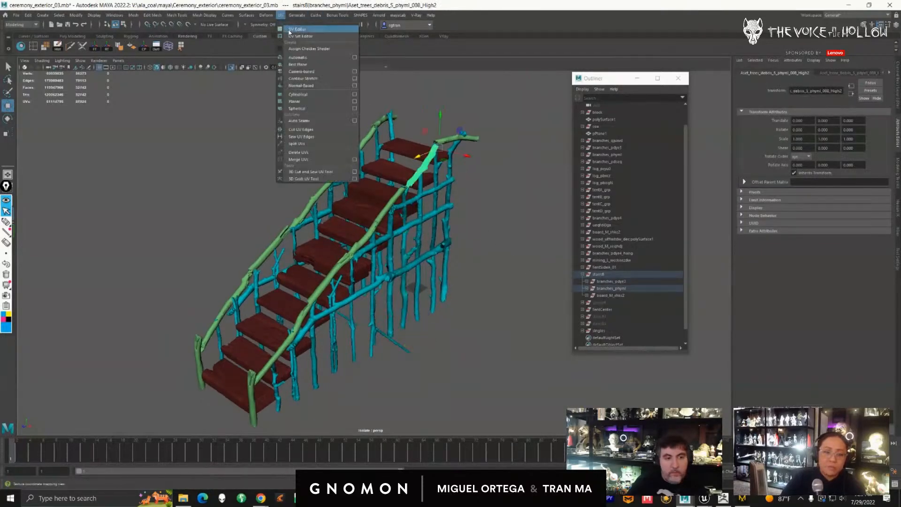
{"action": "left_click", "coordinate": [295, 29]}
{"action": "left_click_drag", "start_coordinate": [743, 166], "coordinate": [668, 96]}
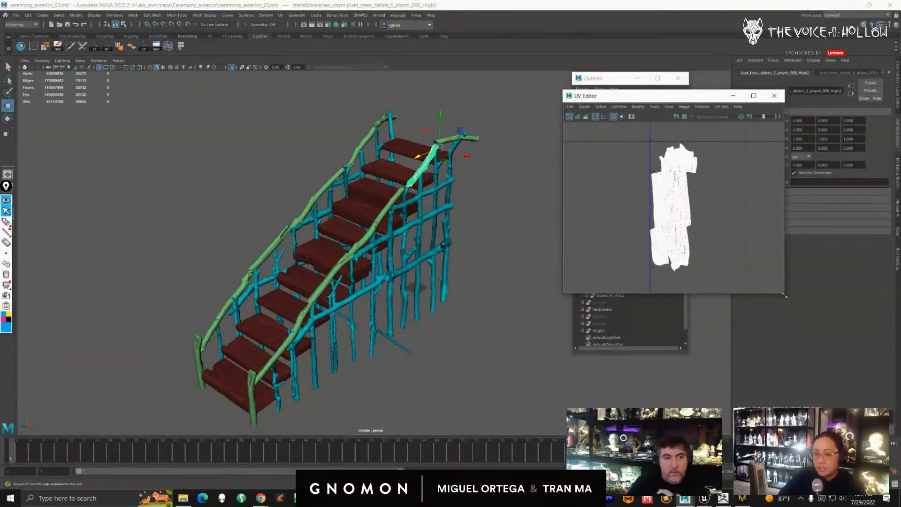
{"action": "left_click_drag", "start_coordinate": [783, 294], "coordinate": [860, 403]}
{"action": "left_click_drag", "start_coordinate": [610, 78], "coordinate": [587, 70]}
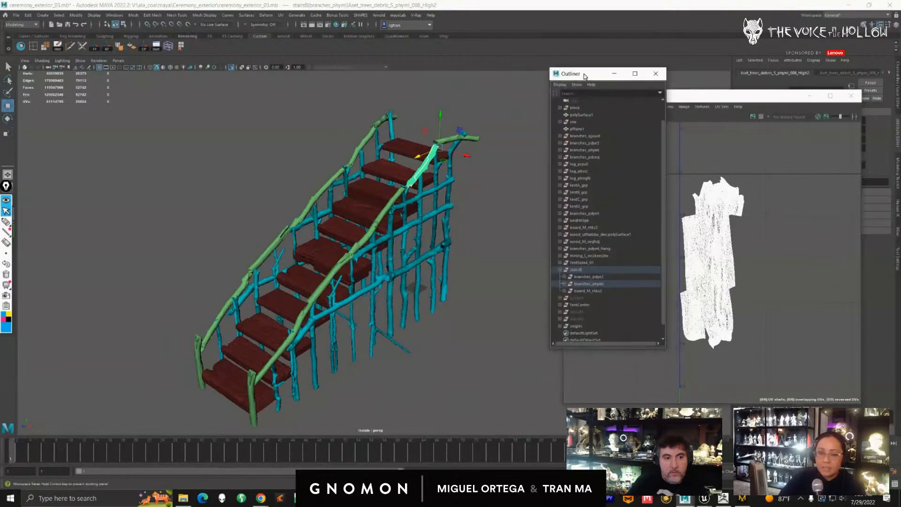
- Select a handrail branch, a support branch and a stair board together to display their combined UVs
{"action": "left_click", "coordinate": [418, 184]}
{"action": "left_click", "coordinate": [422, 178], "text": "shift"}
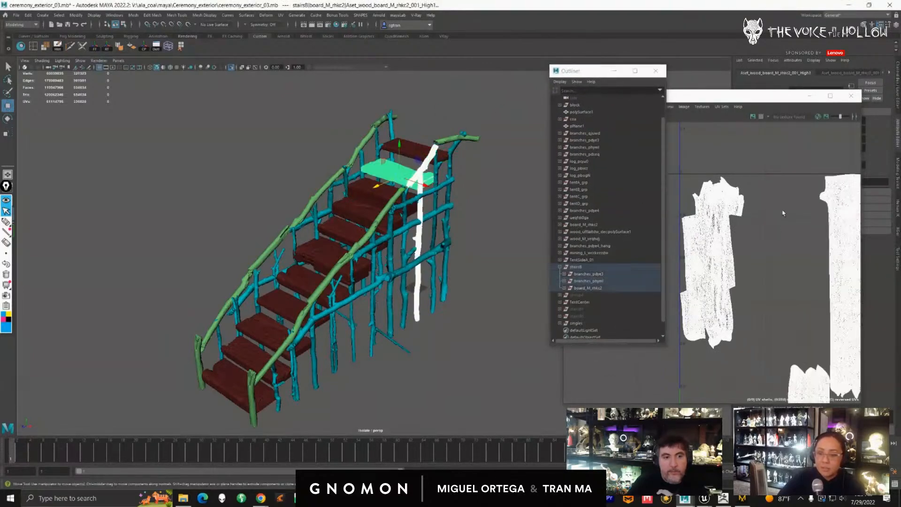
{"action": "left_click", "coordinate": [422, 191]}
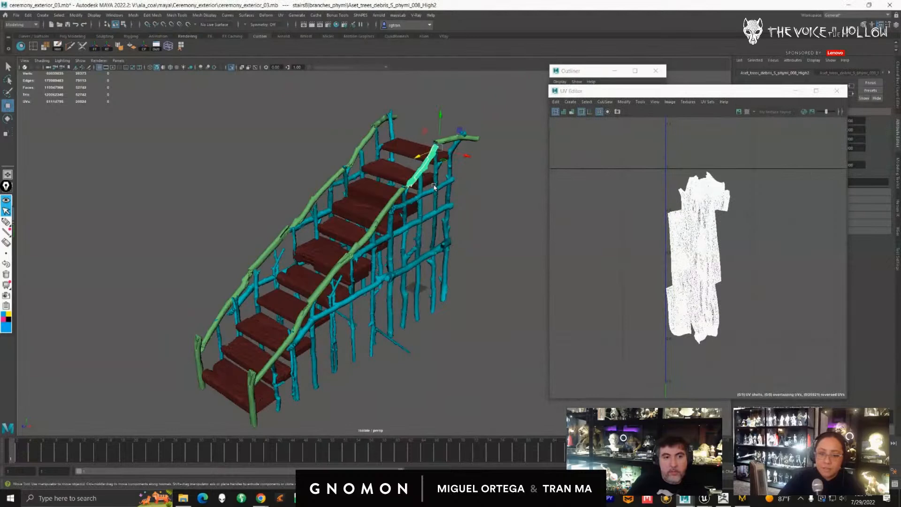
{"action": "left_click", "coordinate": [381, 193], "text": "shift"}
- Examine the UV shells of the three selected pieces up close, then close the UV Editor and clear the selection
{"action": "middle_click_drag", "start_coordinate": [770, 310], "coordinate": [668, 261], "text": "alt"}
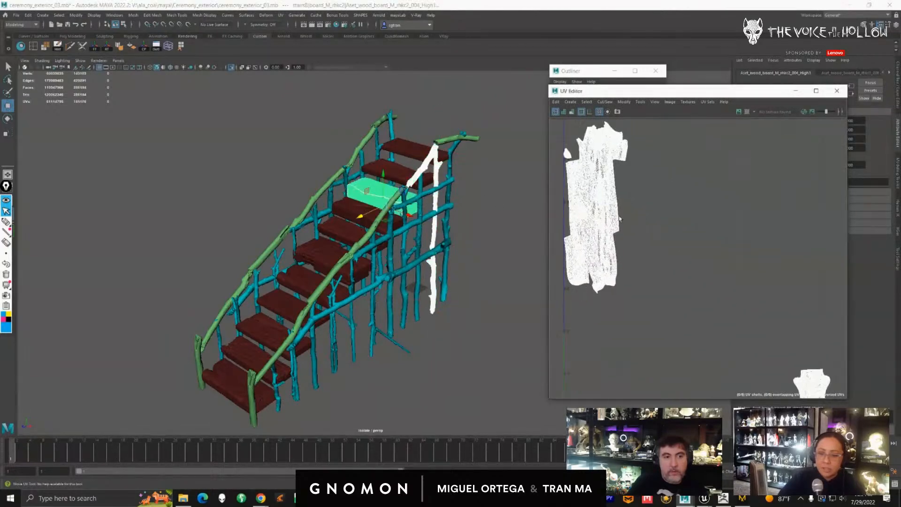
{"action": "right_click_drag", "start_coordinate": [695, 277], "coordinate": [657, 277], "text": "alt"}
{"action": "middle_click_drag", "start_coordinate": [699, 331], "coordinate": [634, 253], "text": "alt"}
{"action": "right_click_drag", "start_coordinate": [635, 253], "coordinate": [730, 245], "text": "alt"}
{"action": "mouse_move", "coordinate": [449, 283]}
{"action": "left_mouse_down", "text": "alt"}
{"action": "mouse_move", "coordinate": [443, 293]}
{"action": "mouse_move", "coordinate": [455, 290]}
{"action": "left_mouse_up", "text": "alt"}
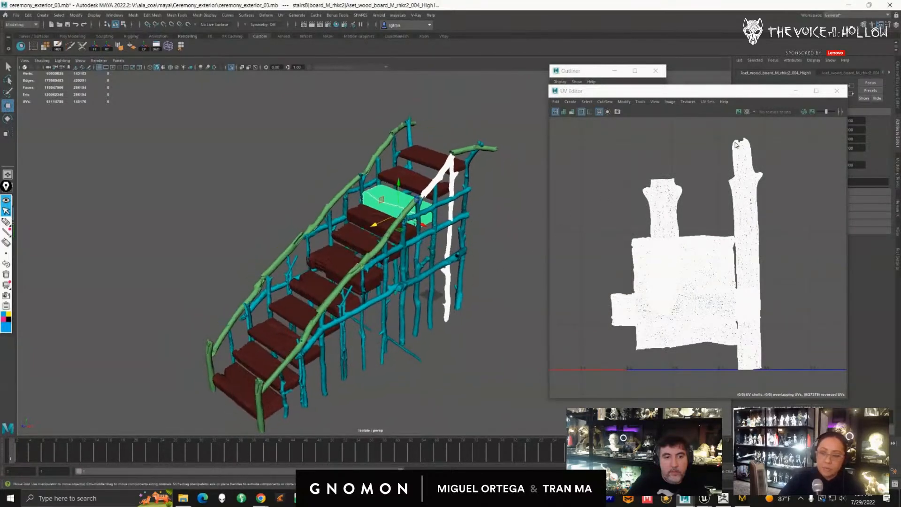
{"action": "left_click", "coordinate": [836, 91]}
{"action": "left_click", "coordinate": [469, 356]}
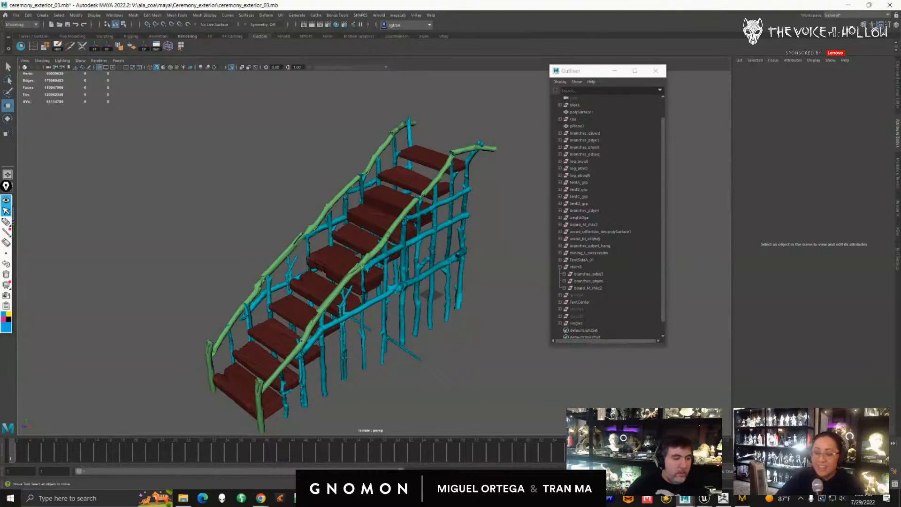
- Switch to Unreal Engine and examine the three selected staircase meshes in the ceremony exterior level
{"action": "left_click", "coordinate": [704, 498]}
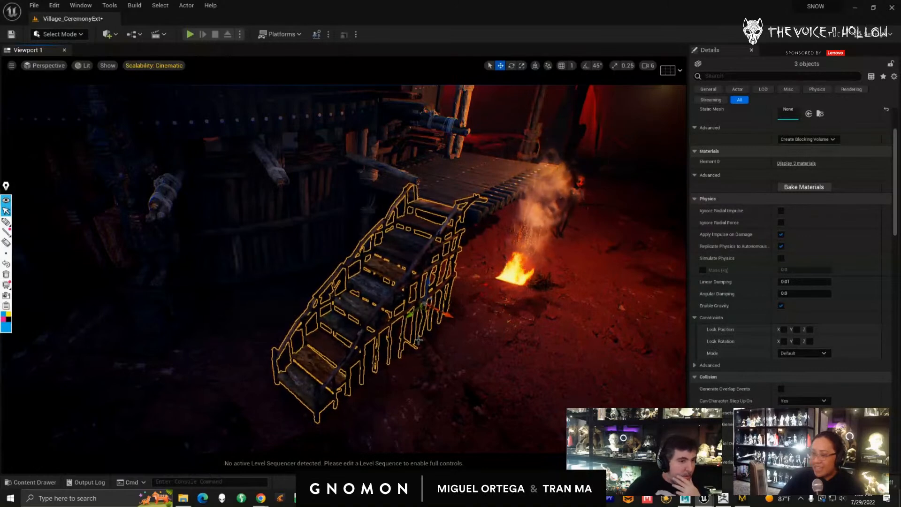
{"action": "scroll", "coordinate": [460, 375], "scroll_direction": "down", "scroll_amount": 3}
{"action": "left_click_drag", "start_coordinate": [458, 366], "coordinate": [453, 362], "text": "alt"}
{"action": "scroll", "coordinate": [458, 369], "scroll_direction": "up", "scroll_amount": 4}
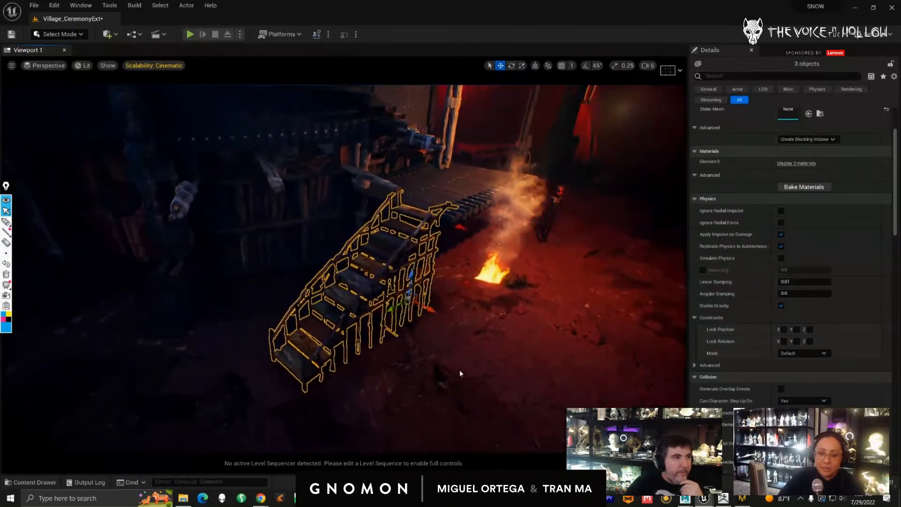
{"action": "scroll", "coordinate": [422, 380], "scroll_direction": "down", "scroll_amount": 3}
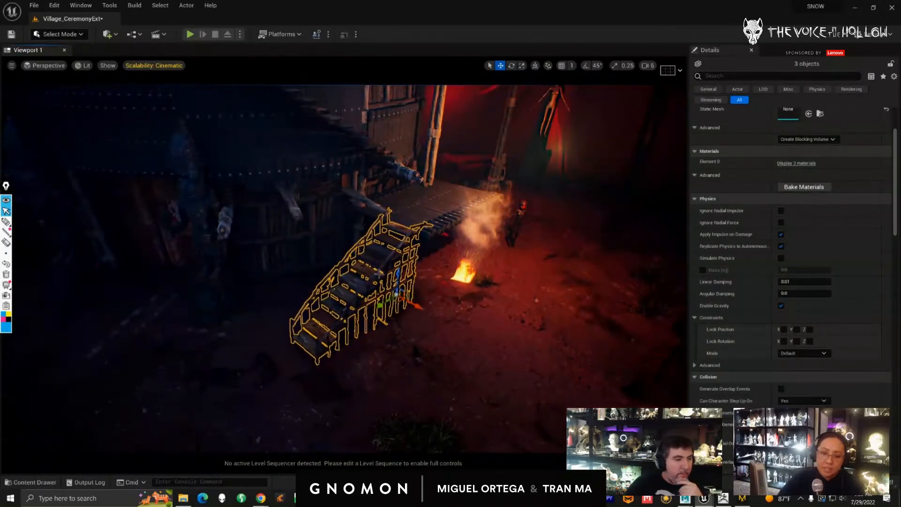
- Take the handrail mesh out of the staircase selection to show it separately and add it back to the selection
{"action": "left_click", "coordinate": [374, 256]}
{"action": "scroll", "coordinate": [410, 346], "scroll_direction": "up", "scroll_amount": 3}
{"action": "left_click", "coordinate": [415, 343], "text": "shift"}
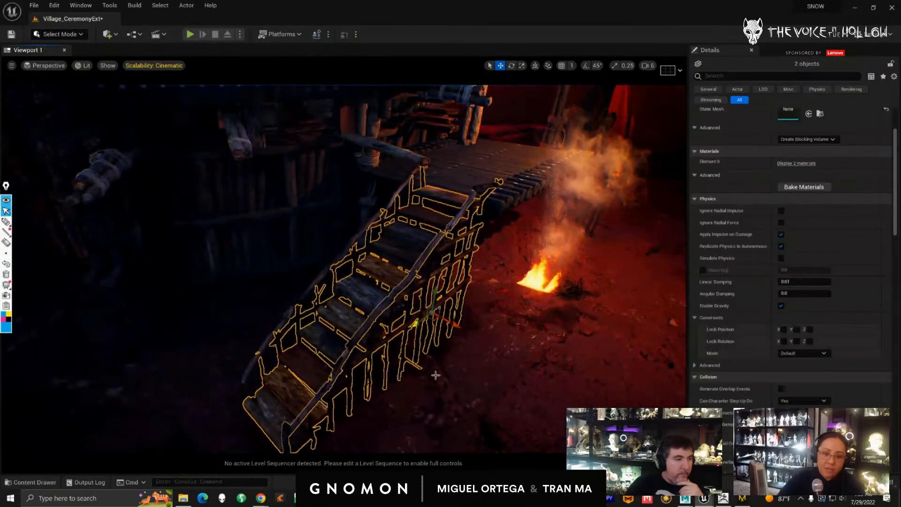
{"action": "scroll", "coordinate": [435, 374], "scroll_direction": "down", "scroll_amount": 3}
{"action": "left_click_drag", "start_coordinate": [435, 374], "coordinate": [439, 370], "text": "alt"}
{"action": "left_click", "coordinate": [381, 258], "text": "shift"}
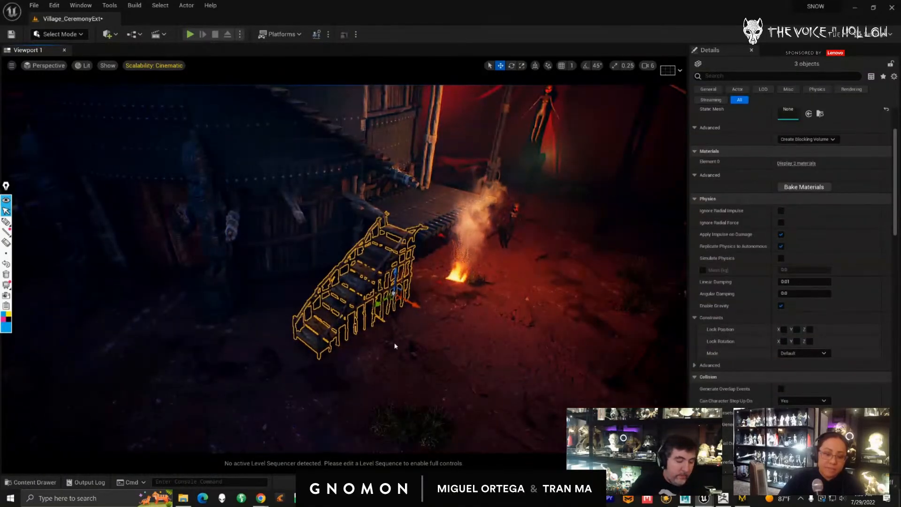
{"action": "scroll", "coordinate": [394, 345], "scroll_direction": "up", "scroll_amount": 3}
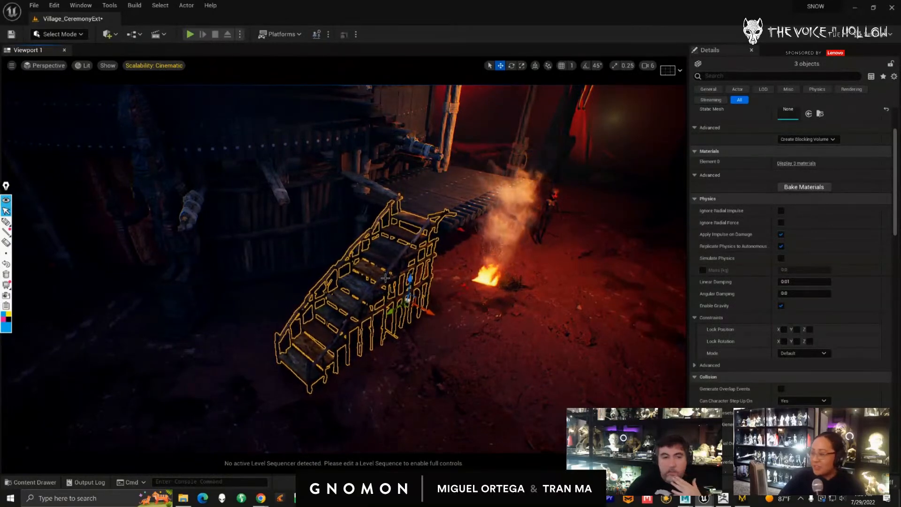
- View the selected staircase in context, from the fire and red tent around to the front of the ceremony building
{"action": "scroll", "coordinate": [467, 369], "scroll_direction": "down", "scroll_amount": 3}
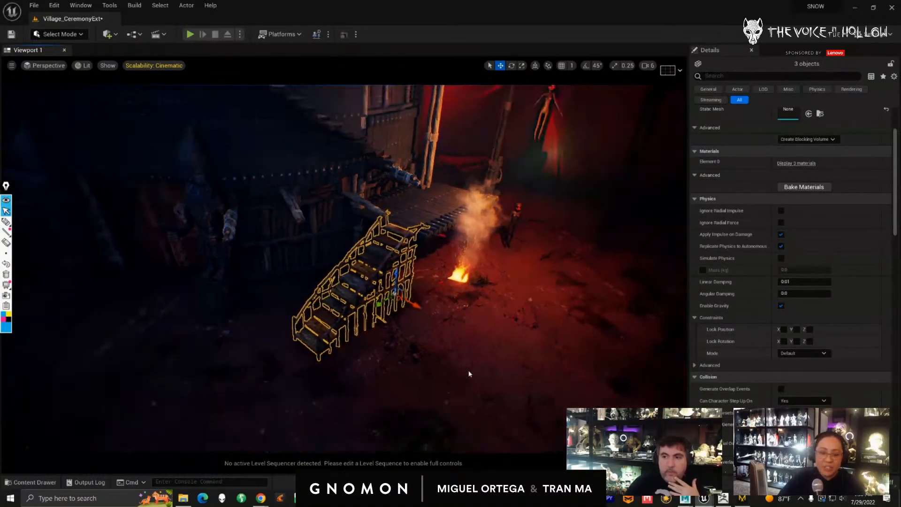
{"action": "middle_click_drag", "start_coordinate": [467, 369], "coordinate": [469, 393]}
{"action": "scroll", "coordinate": [464, 391], "scroll_direction": "down", "scroll_amount": 3}
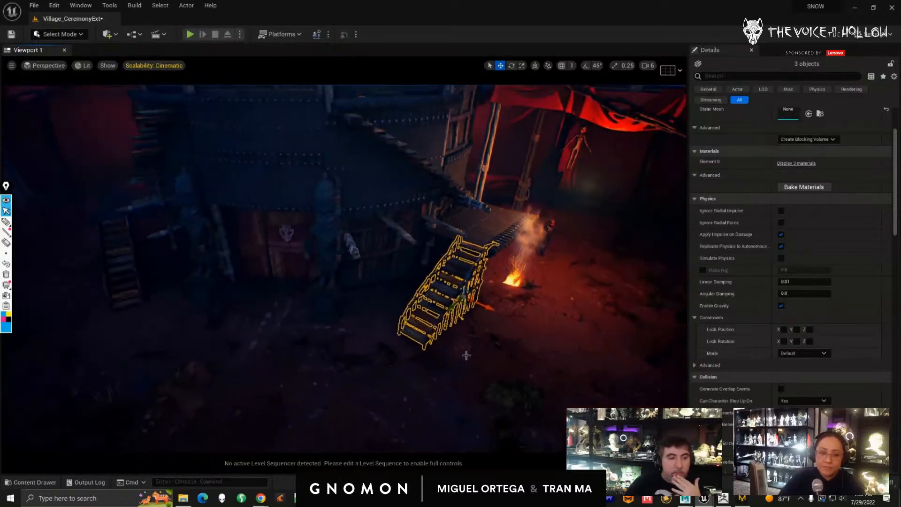
{"action": "left_click_drag", "start_coordinate": [448, 356], "coordinate": [417, 365], "text": "alt"}
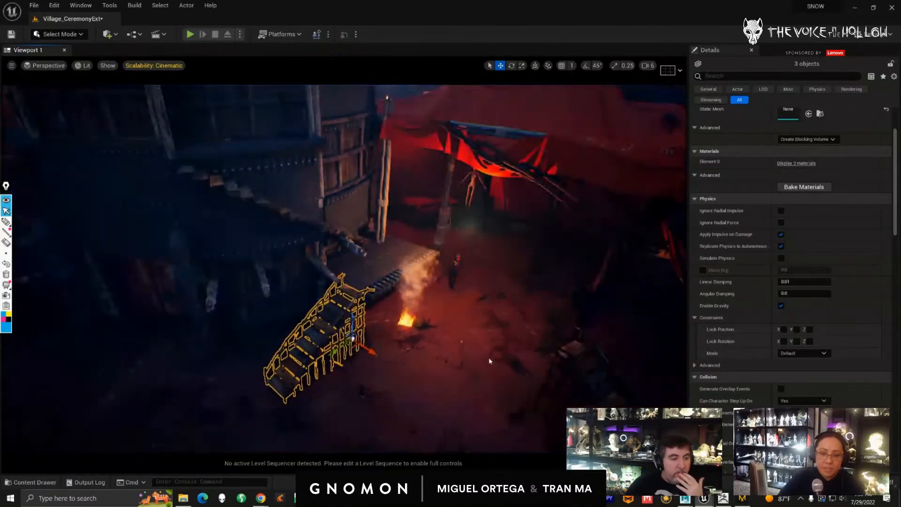
{"action": "mouse_move", "coordinate": [488, 357]}
{"action": "left_mouse_down", "text": "alt"}
{"action": "mouse_move", "coordinate": [470, 353]}
{"action": "mouse_move", "coordinate": [464, 369]}
{"action": "mouse_move", "coordinate": [479, 356]}
{"action": "mouse_move", "coordinate": [474, 366]}
{"action": "left_mouse_up", "text": "alt"}
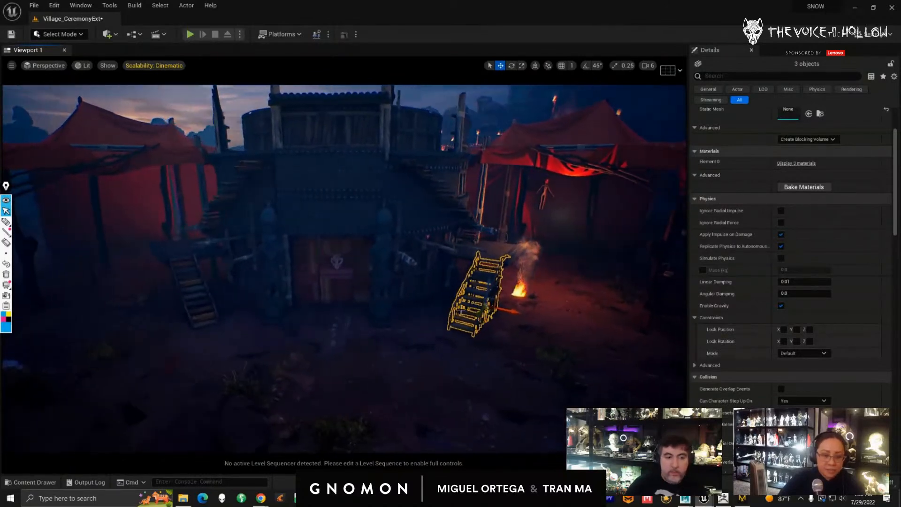
{"action": "middle_click_drag", "start_coordinate": [406, 365], "coordinate": [403, 351], "text": "alt"}
{"action": "left_click_drag", "start_coordinate": [403, 354], "coordinate": [384, 374], "text": "alt"}
- Select the campfire, the hanging body and a ground piece in turn while viewing the ceremony building and its tents
{"action": "left_click", "coordinate": [598, 227]}
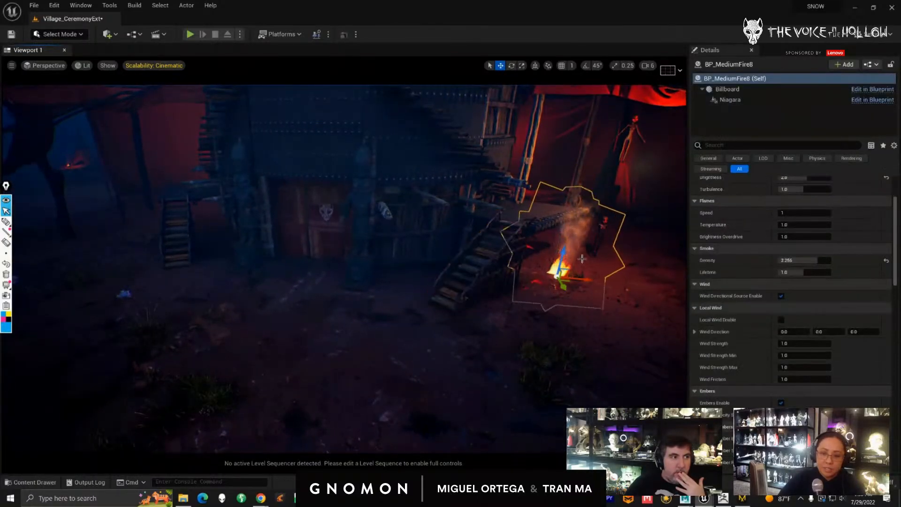
{"action": "left_click_drag", "start_coordinate": [602, 244], "coordinate": [577, 263], "text": "alt"}
{"action": "left_click", "coordinate": [565, 174]}
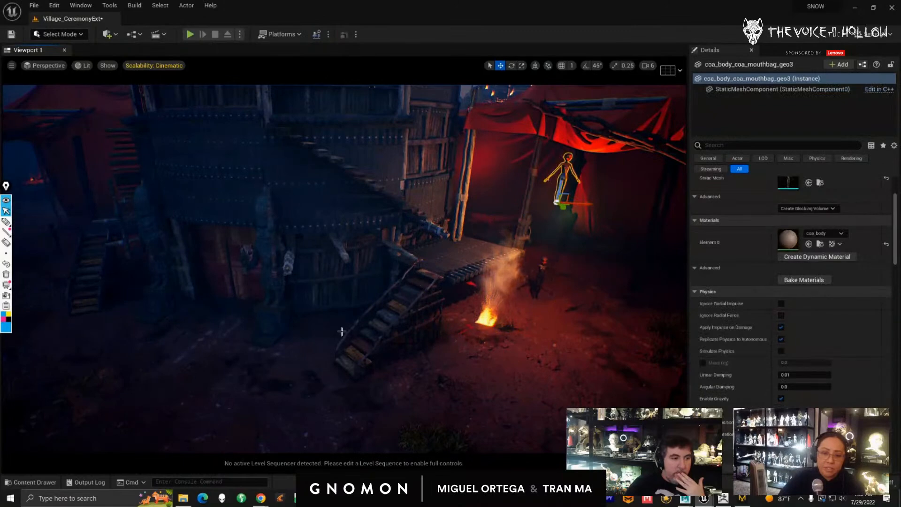
{"action": "left_click_drag", "start_coordinate": [390, 376], "coordinate": [413, 373], "text": "alt"}
{"action": "right_click_drag", "start_coordinate": [414, 373], "coordinate": [407, 348], "text": "alt"}
{"action": "mouse_move", "coordinate": [406, 348]}
{"action": "left_mouse_down", "text": "alt"}
{"action": "mouse_move", "coordinate": [422, 342]}
{"action": "mouse_move", "coordinate": [410, 339]}
{"action": "left_mouse_up", "text": "alt"}
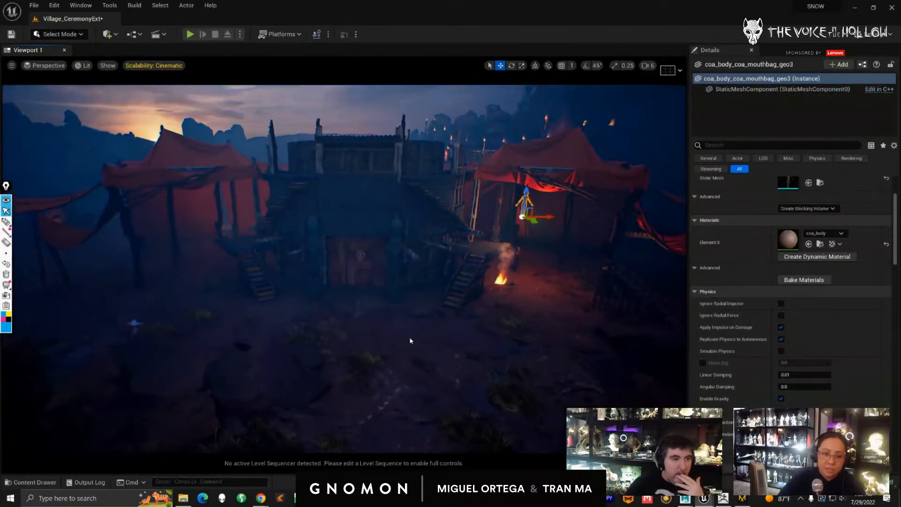
{"action": "right_click_drag", "start_coordinate": [446, 290], "coordinate": [488, 286], "text": "alt"}
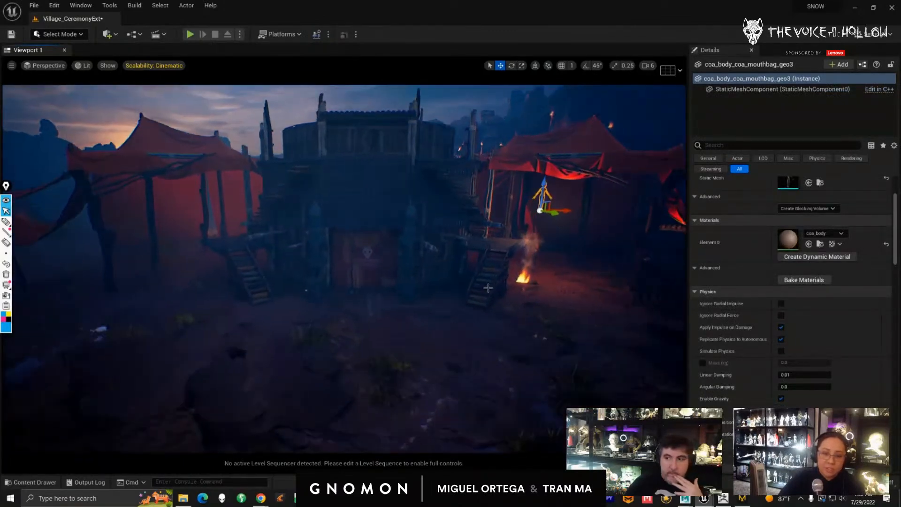
{"action": "left_click", "coordinate": [488, 285]}
{"action": "left_click_drag", "start_coordinate": [465, 330], "coordinate": [418, 348], "text": "alt"}
{"action": "left_click", "coordinate": [419, 348]}
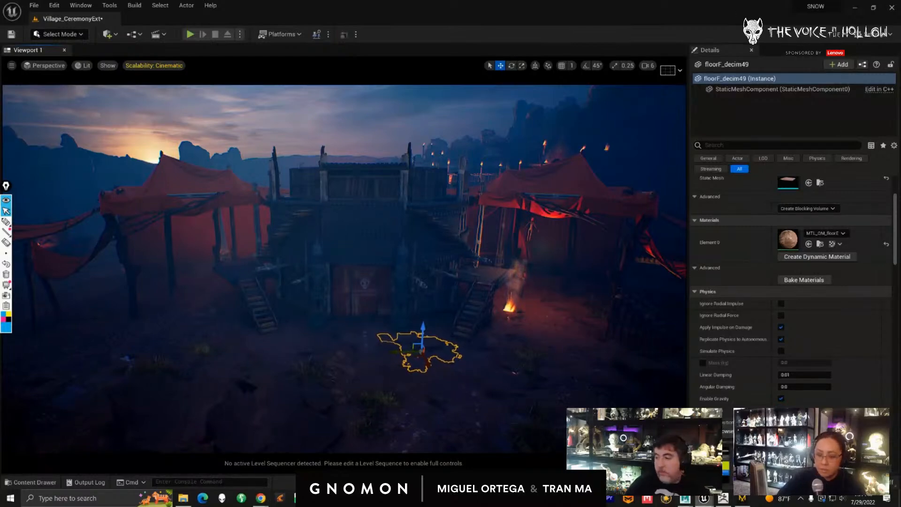
- Open the level's Outliner in a floating window and place it beside the viewport
{"action": "left_click", "coordinate": [81, 5]}
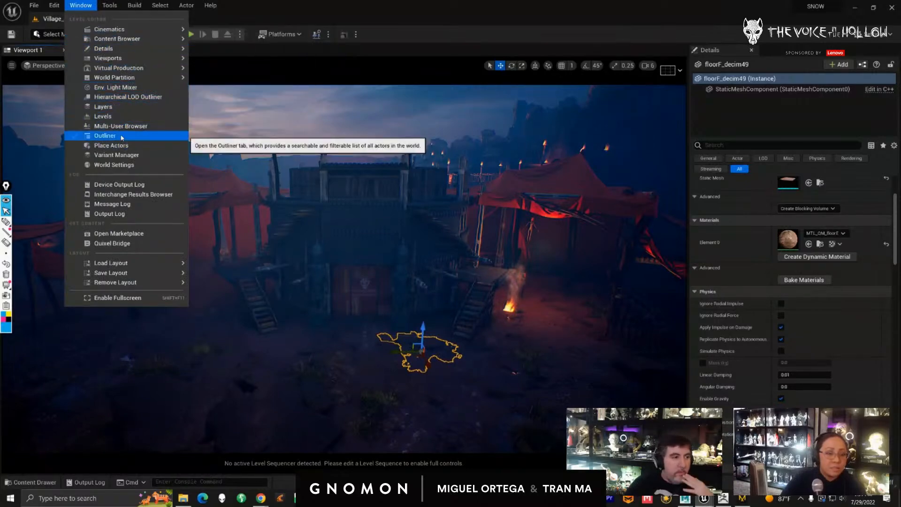
{"action": "left_click", "coordinate": [104, 135]}
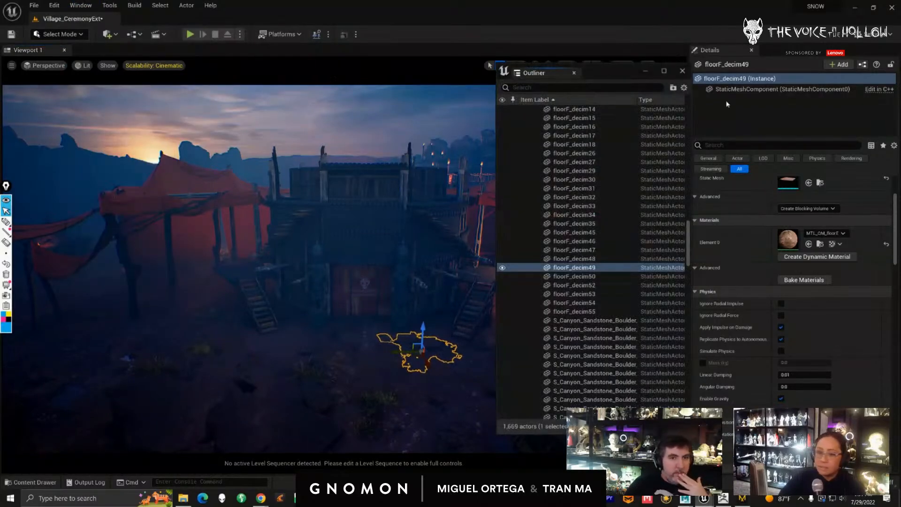
{"action": "left_click_drag", "start_coordinate": [602, 76], "coordinate": [695, 96]}
{"action": "left_click", "coordinate": [776, 89]}
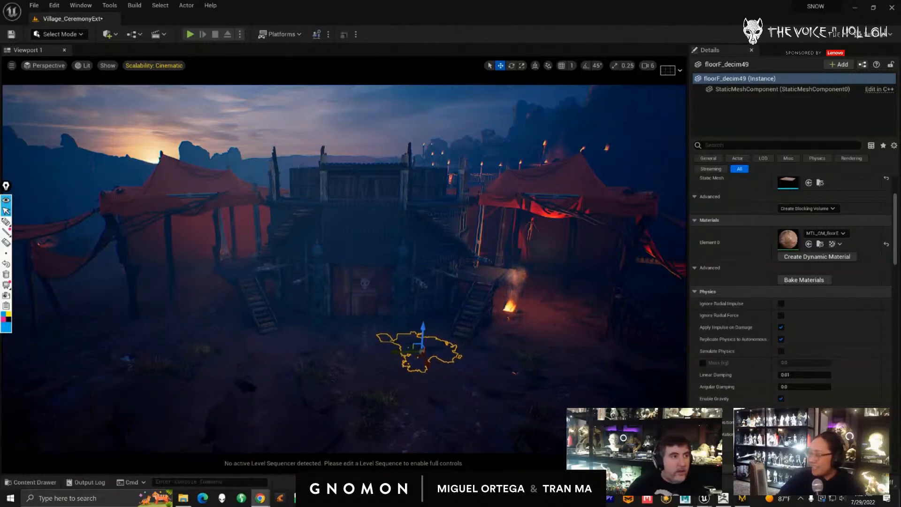
{"action": "left_click_drag", "start_coordinate": [900, 65], "coordinate": [641, 65]}
- Select DirectionalLight, ExponentialHeightFog and HDRIBackdrop2 in the Z_Mainlight folder one after another to show the main lighting actors
{"action": "left_click", "coordinate": [587, 293]}
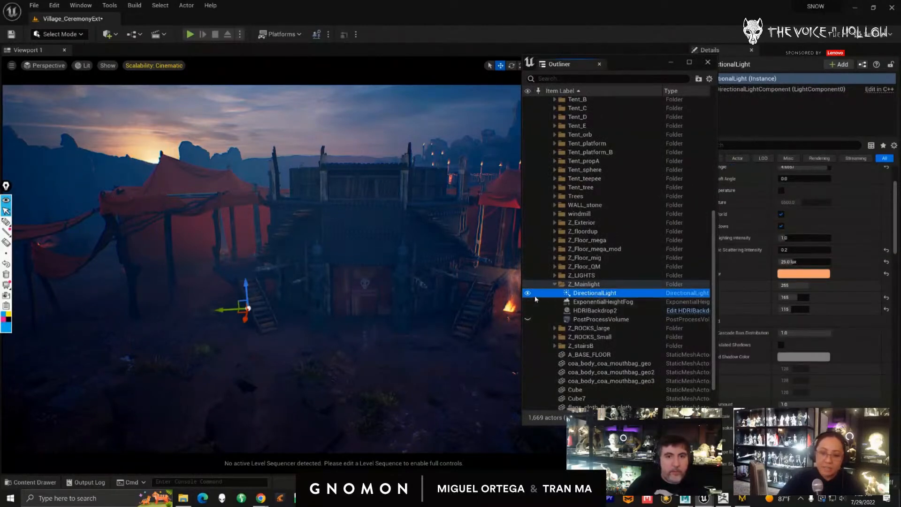
{"action": "left_click", "coordinate": [591, 302]}
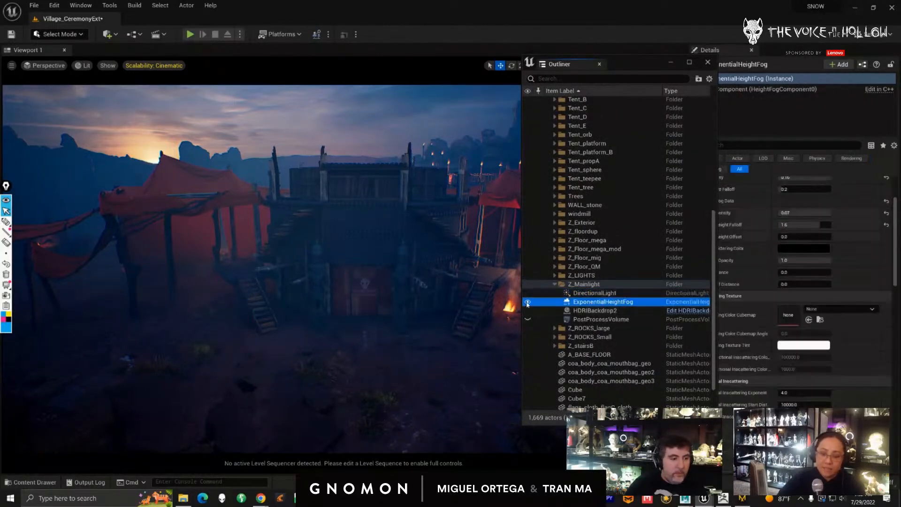
{"action": "left_click", "coordinate": [592, 310]}
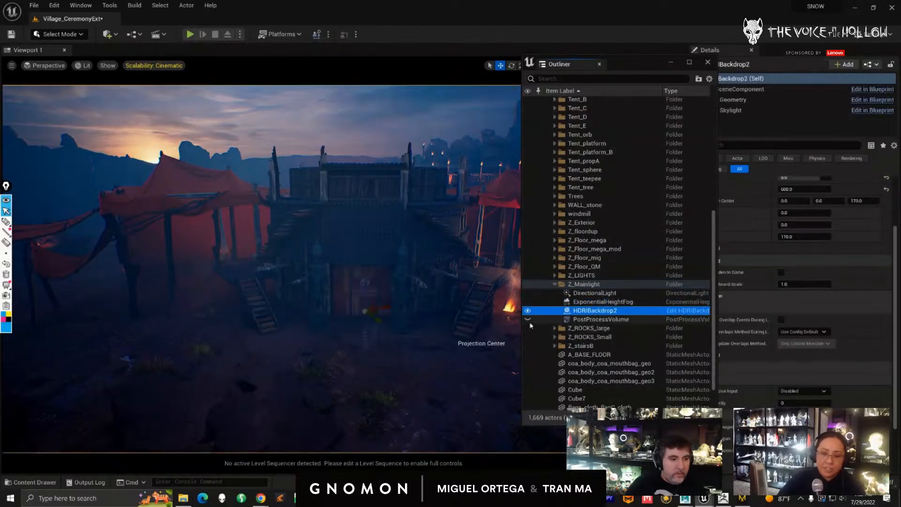
- Move PostProcessVolume2 into the Z_Mainlight folder and hide it
{"action": "scroll", "coordinate": [713, 292], "scroll_direction": "down", "scroll_amount": 3}
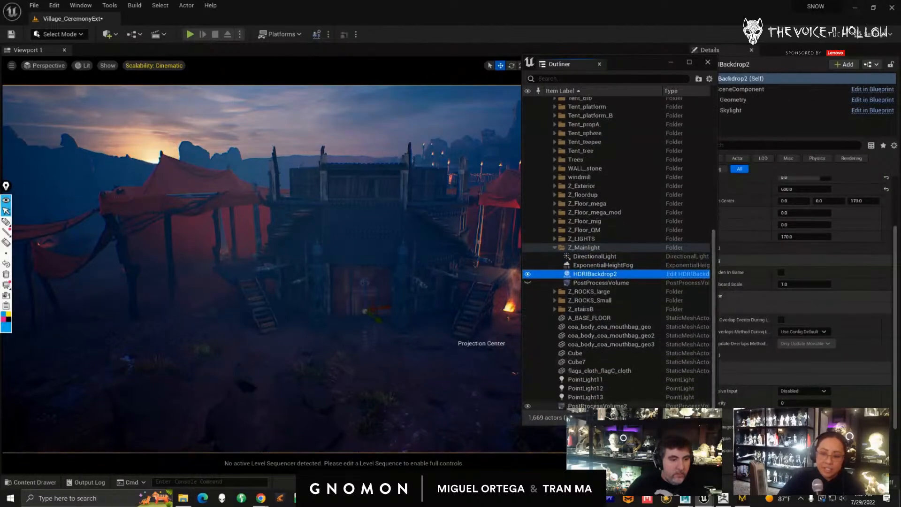
{"action": "left_click_drag", "start_coordinate": [600, 405], "coordinate": [592, 247]}
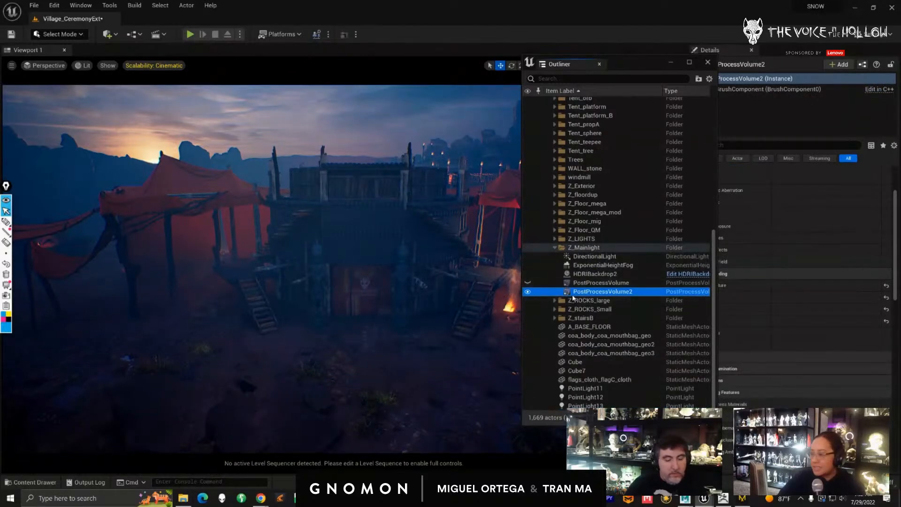
{"action": "left_click", "coordinate": [528, 291]}
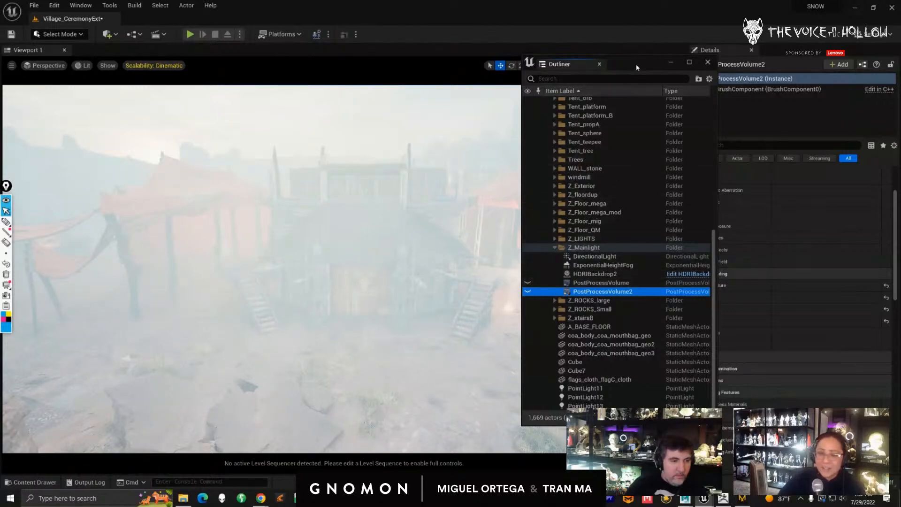
- Hide DirectionalLight, ExponentialHeightFog and HDRIBackdrop2 in the Z_Mainlight folder to switch off the main lighting
{"action": "left_click_drag", "start_coordinate": [634, 64], "coordinate": [658, 68]}
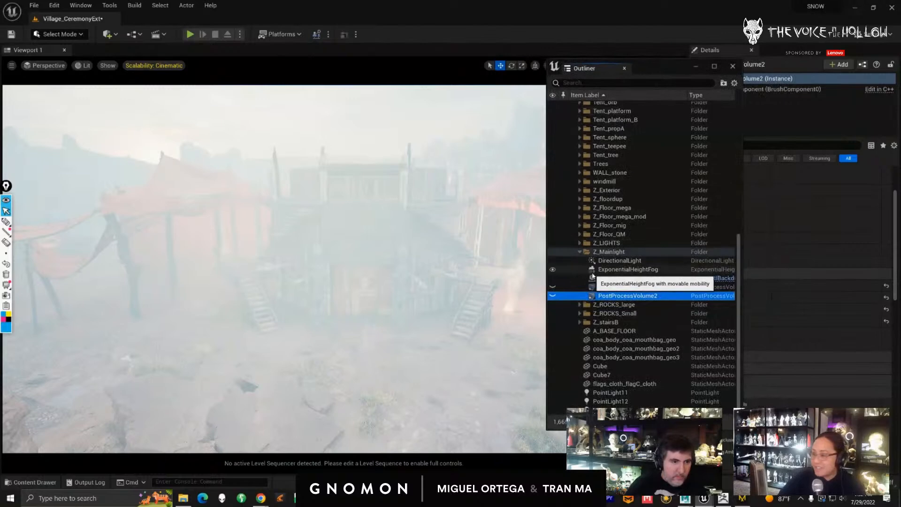
{"action": "left_click", "coordinate": [614, 260]}
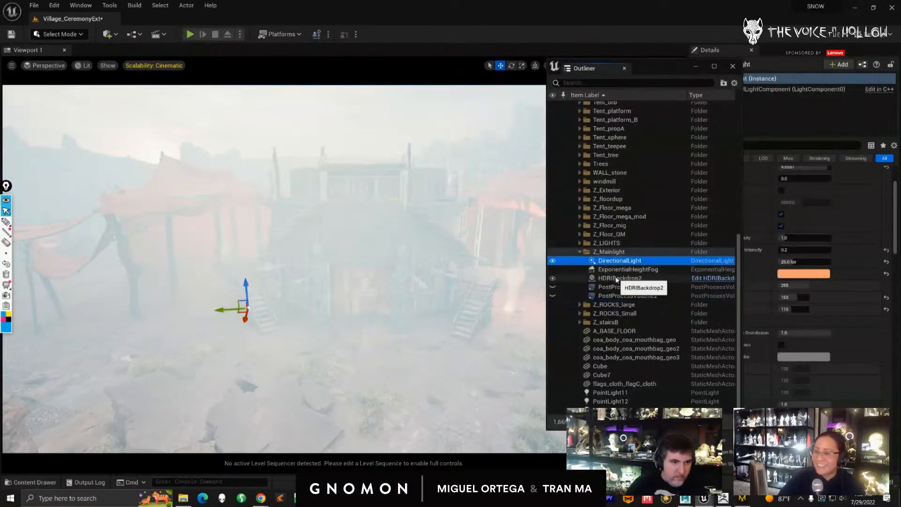
{"action": "left_click", "coordinate": [552, 261]}
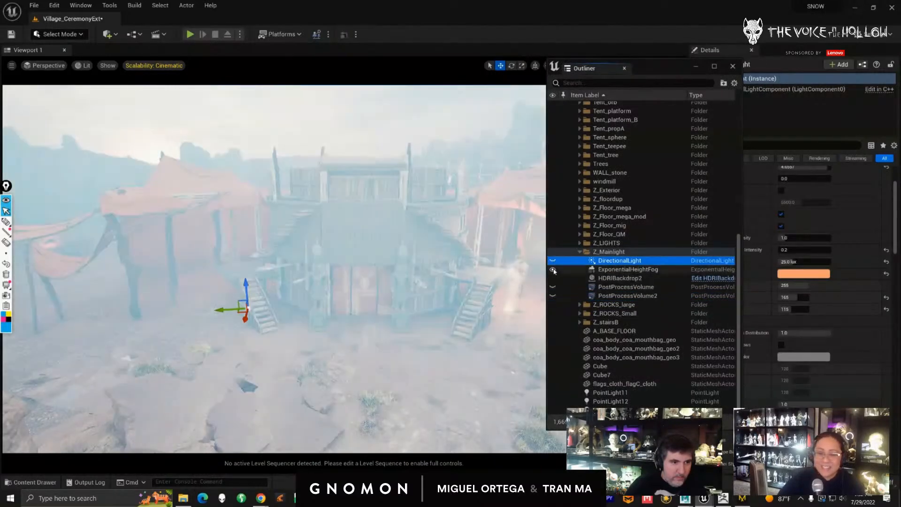
{"action": "left_click", "coordinate": [603, 279], "text": "shift"}
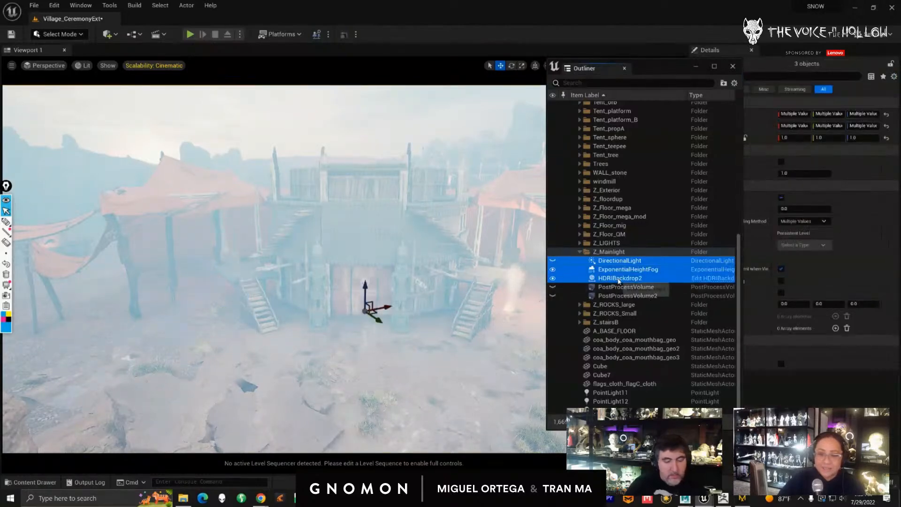
{"action": "left_click", "coordinate": [581, 278]}
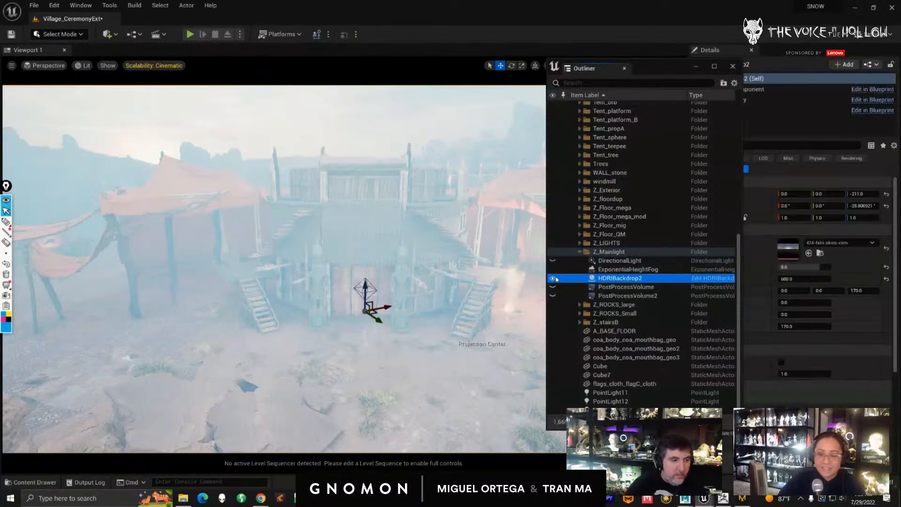
{"action": "left_click", "coordinate": [552, 279]}
{"action": "left_click", "coordinate": [552, 269]}
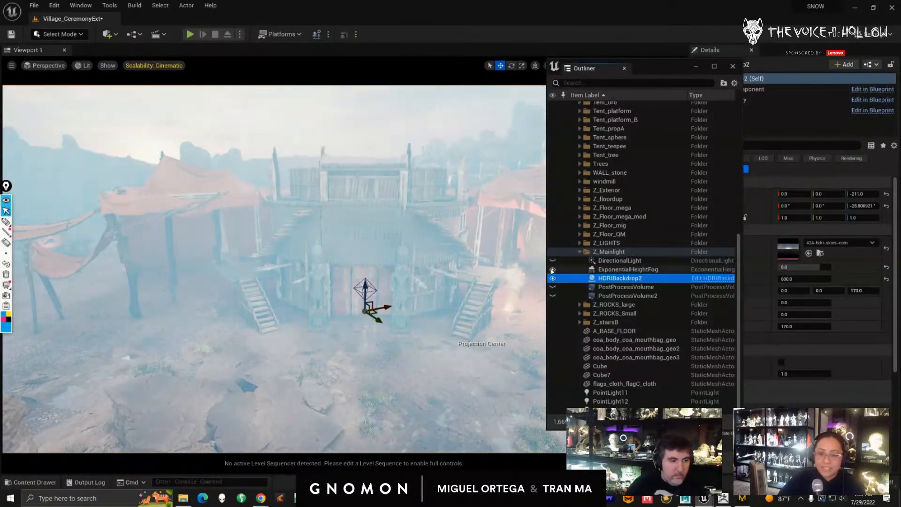
{"action": "left_click", "coordinate": [553, 278]}
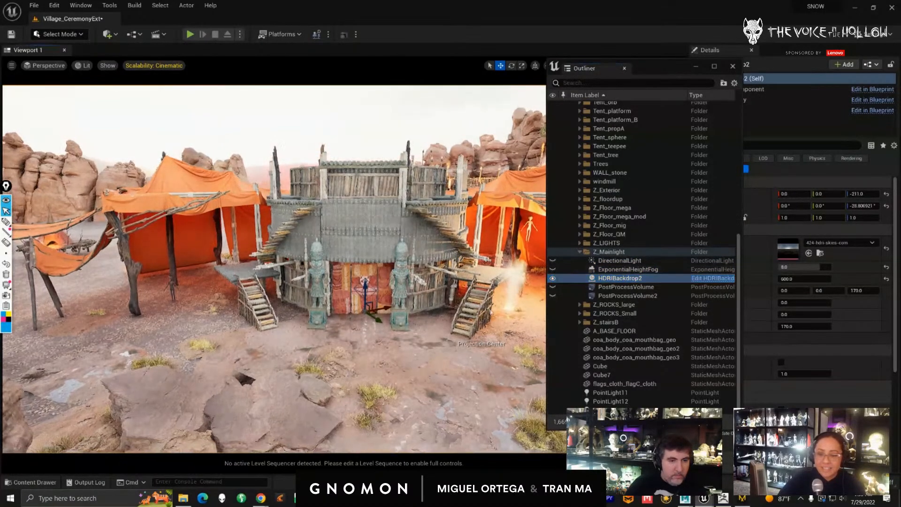
- Examine the village lit only by its fires from a higher viewpoint, selecting a sandstone cliff on the way and clearing the selection
{"action": "right_click_drag", "start_coordinate": [466, 337], "coordinate": [477, 344]}
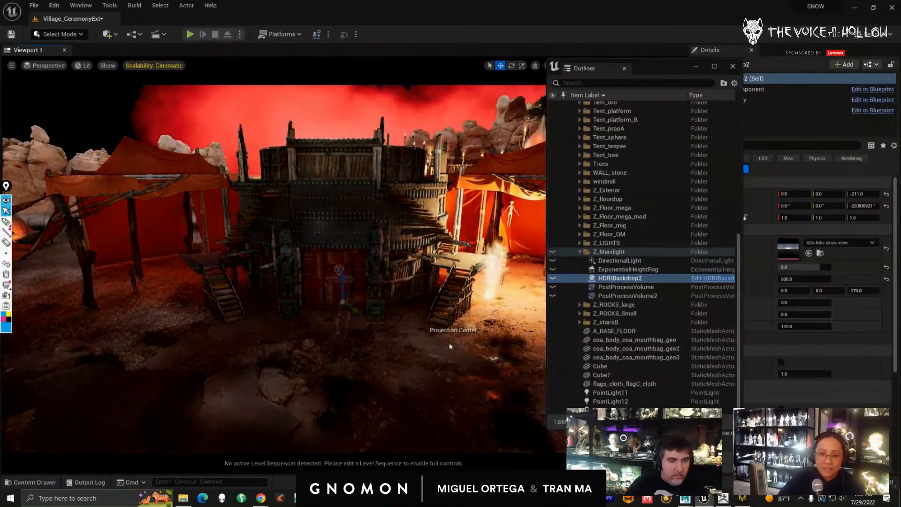
{"action": "middle_click", "coordinate": [454, 344], "text": "alt"}
{"action": "left_click_drag", "start_coordinate": [475, 229], "coordinate": [384, 143], "text": "alt"}
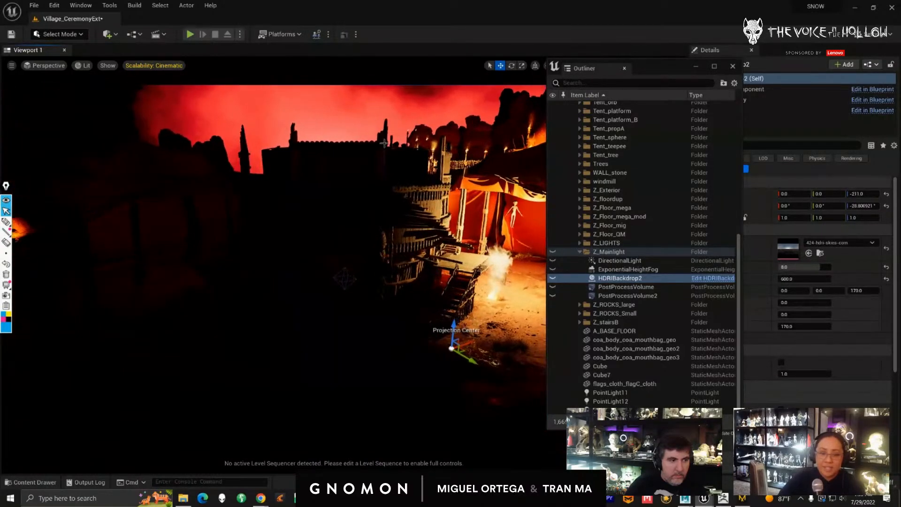
{"action": "left_click", "coordinate": [366, 121]}
{"action": "middle_click_drag", "start_coordinate": [362, 242], "coordinate": [362, 265], "text": "alt"}
{"action": "left_click", "coordinate": [362, 264]}
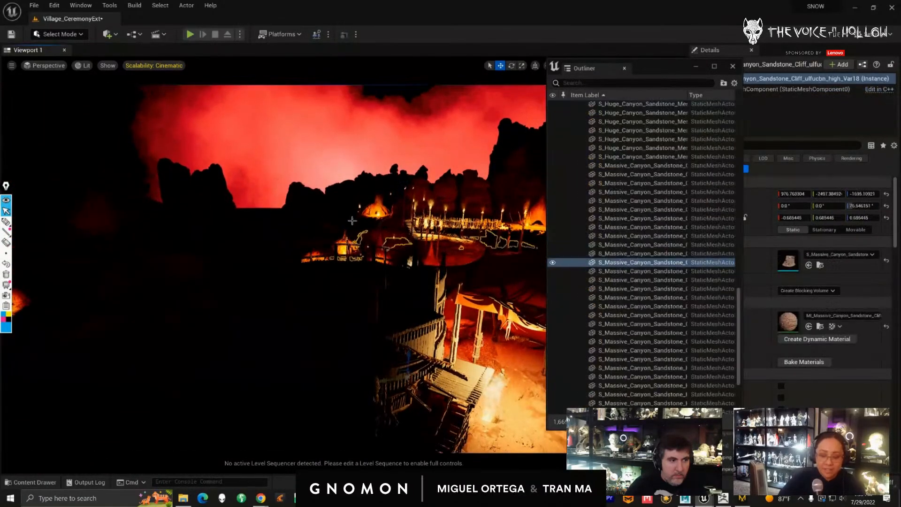
{"action": "left_click", "coordinate": [348, 152]}
{"action": "right_click_drag", "start_coordinate": [373, 324], "coordinate": [345, 300], "text": "alt"}
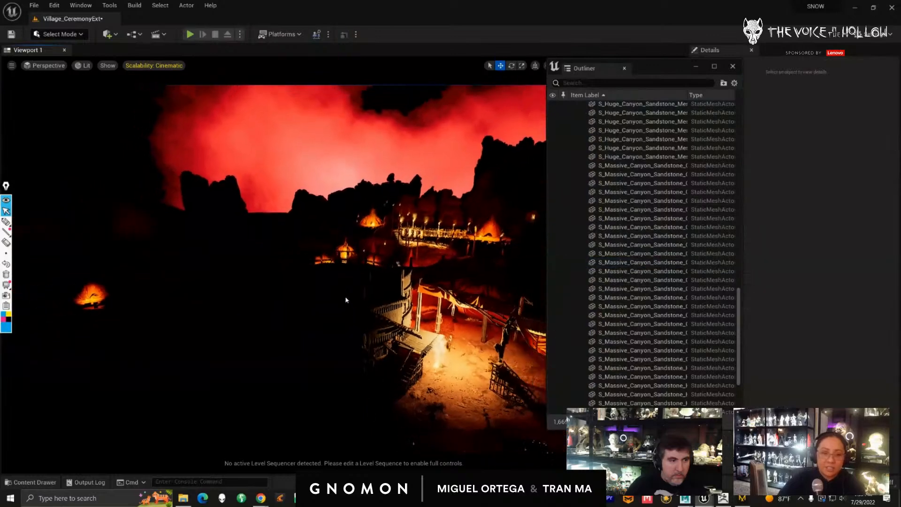
- Select the red fog card Plane6 behind the cliffs and hide it to view the village without its glow
{"action": "middle_click_drag", "start_coordinate": [344, 256], "coordinate": [344, 305], "text": "alt"}
{"action": "left_click", "coordinate": [340, 176]}
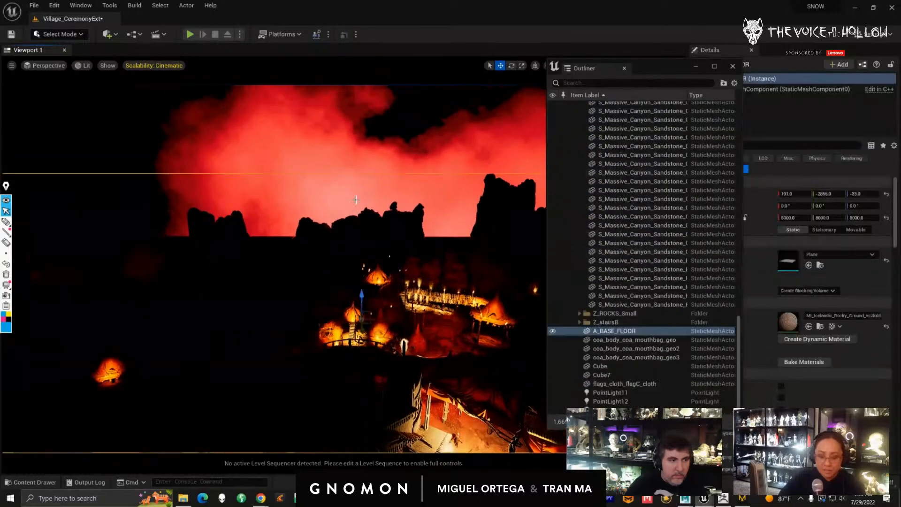
{"action": "left_click", "coordinate": [331, 148]}
{"action": "right_click_drag", "start_coordinate": [366, 276], "coordinate": [338, 251], "text": "alt"}
{"action": "left_click", "coordinate": [553, 230]}
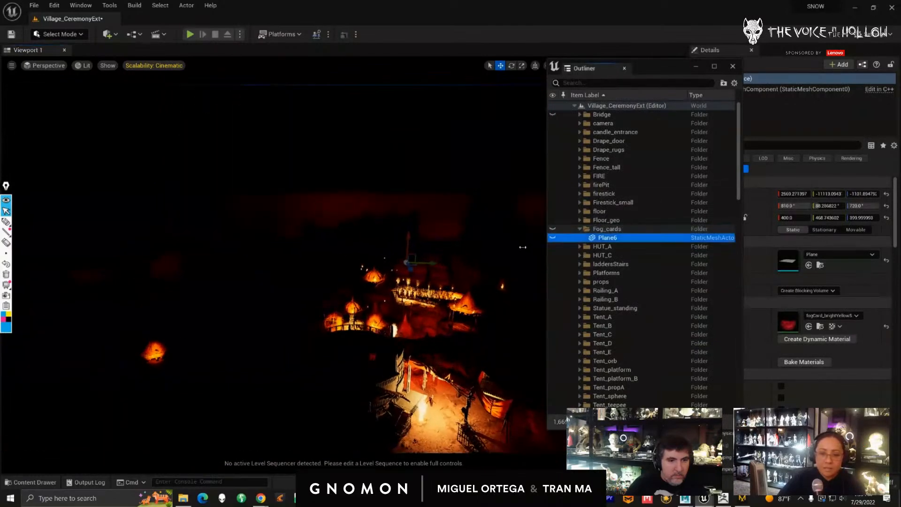
{"action": "left_click_drag", "start_coordinate": [375, 319], "coordinate": [370, 295], "text": "alt"}
{"action": "right_click_drag", "start_coordinate": [371, 294], "coordinate": [402, 316], "text": "alt"}
{"action": "mouse_move", "coordinate": [401, 316]}
{"action": "left_mouse_down", "text": "alt"}
{"action": "mouse_move", "coordinate": [399, 325]}
{"action": "mouse_move", "coordinate": [390, 303]}
{"action": "left_mouse_up", "text": "alt"}
{"action": "right_click_drag", "start_coordinate": [389, 303], "coordinate": [380, 292], "text": "alt"}
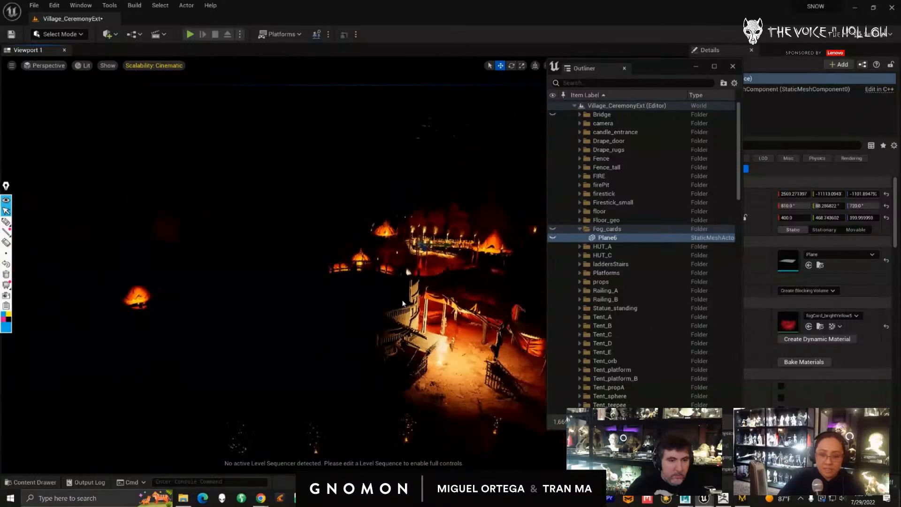
- Show the fog card Plane6 again and examine its full extent behind the village from farther away
{"action": "left_click", "coordinate": [553, 237]}
{"action": "left_click_drag", "start_coordinate": [404, 290], "coordinate": [398, 309], "text": "alt"}
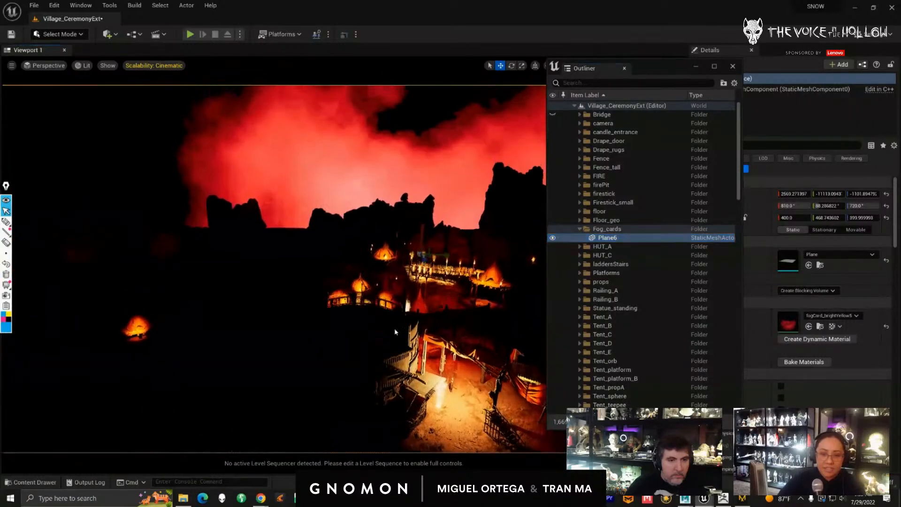
{"action": "right_click_drag", "start_coordinate": [398, 310], "coordinate": [386, 305], "text": "alt"}
{"action": "left_click_drag", "start_coordinate": [386, 306], "coordinate": [399, 323], "text": "alt"}
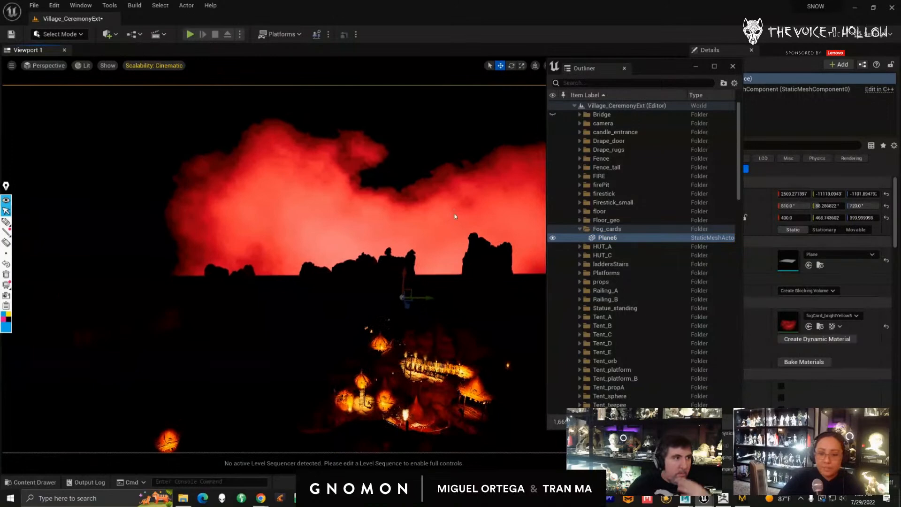
{"action": "right_click_drag", "start_coordinate": [421, 329], "coordinate": [421, 300], "text": "alt"}
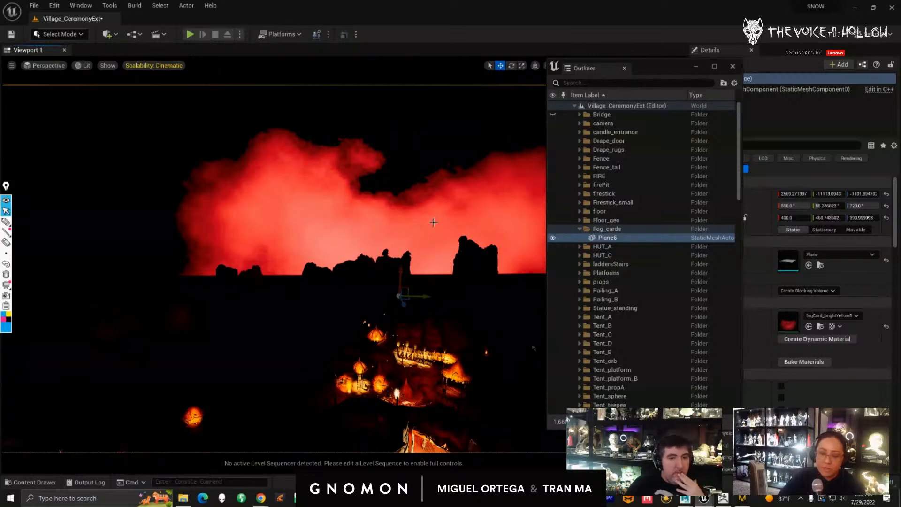
{"action": "scroll", "coordinate": [390, 334], "scroll_direction": "down", "scroll_amount": 5}
{"action": "scroll", "coordinate": [390, 334], "scroll_direction": "down", "scroll_amount": 3}
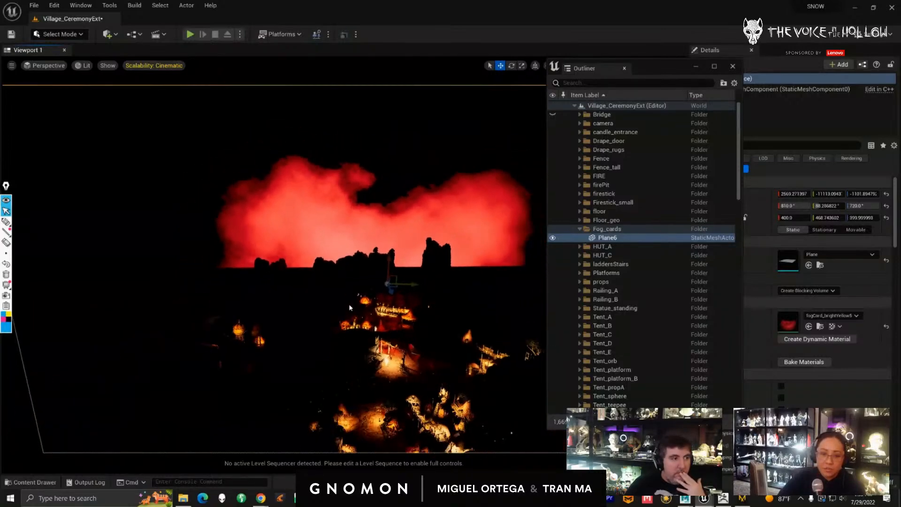
{"action": "scroll", "coordinate": [348, 351], "scroll_direction": "up", "scroll_amount": 4}
{"action": "scroll", "coordinate": [346, 356], "scroll_direction": "down", "scroll_amount": 5}
{"action": "scroll", "coordinate": [346, 356], "scroll_direction": "down", "scroll_amount": 3}
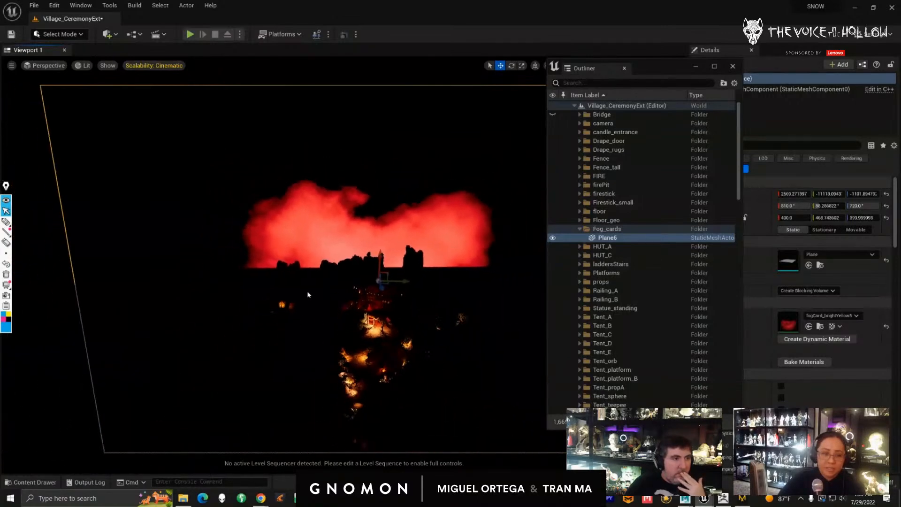
{"action": "left_click_drag", "start_coordinate": [298, 265], "coordinate": [293, 261], "text": "alt"}
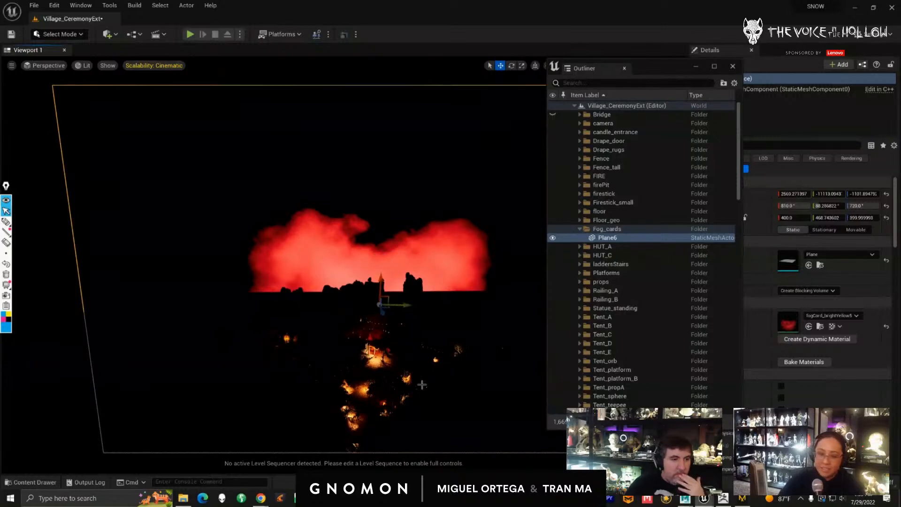
- Reselect the red fog card Plane6, hide it, and view the firelit red tent up close
{"action": "left_click", "coordinate": [375, 353]}
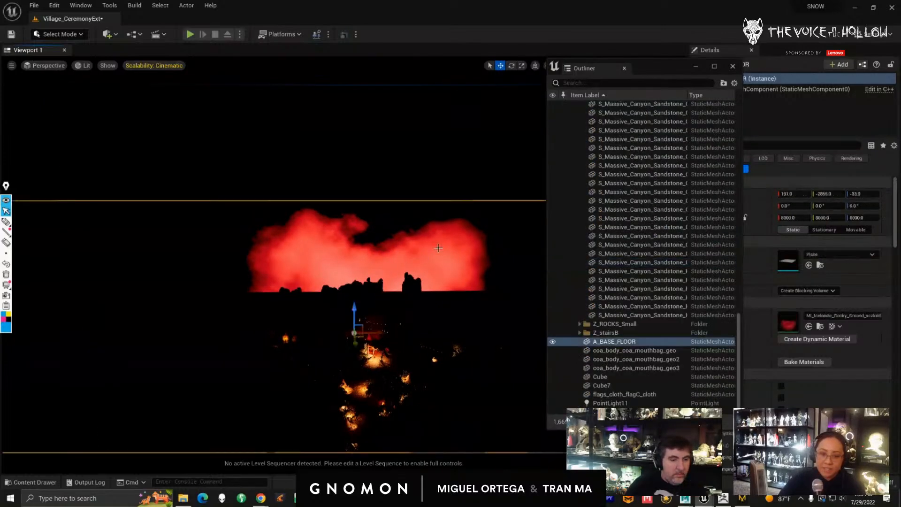
{"action": "left_click", "coordinate": [323, 247]}
{"action": "left_click", "coordinate": [333, 238]}
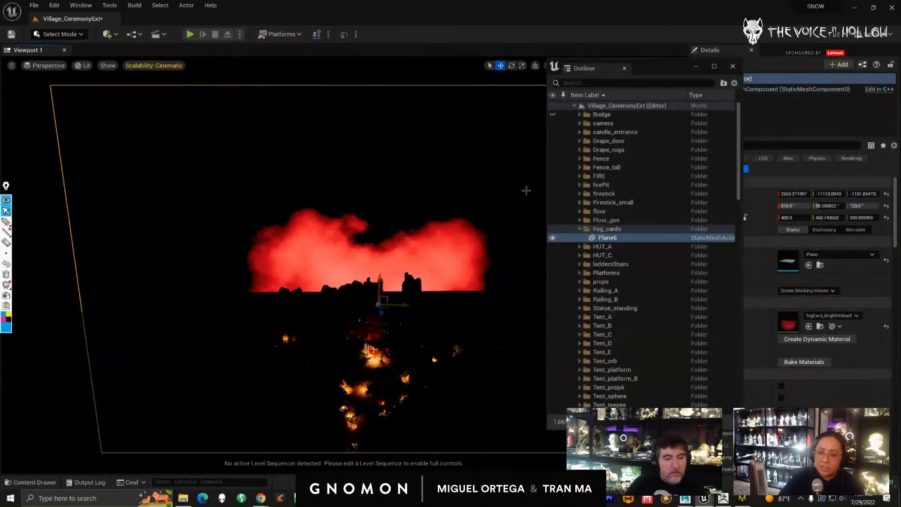
{"action": "left_click", "coordinate": [553, 238]}
{"action": "right_click_drag", "start_coordinate": [407, 356], "coordinate": [529, 262]}
{"action": "right_click_drag", "start_coordinate": [373, 345], "coordinate": [502, 304]}
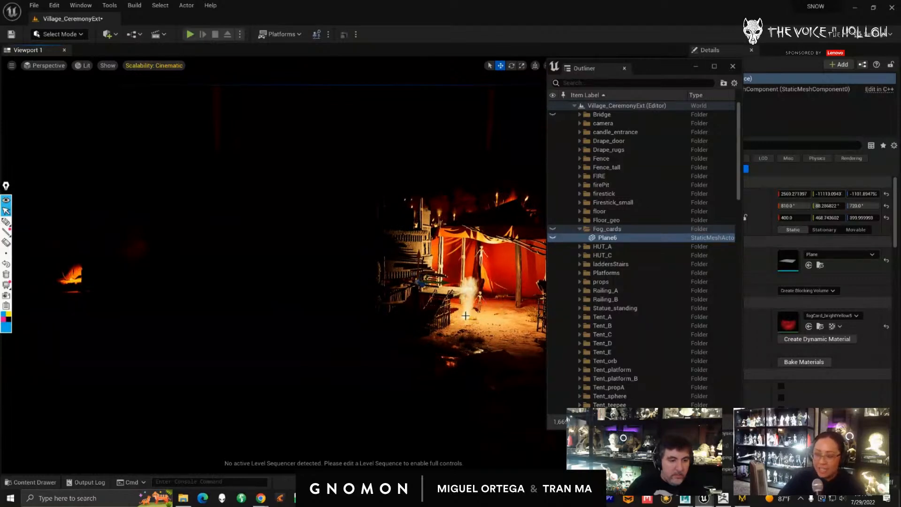
{"action": "mouse_move", "coordinate": [389, 364]}
{"action": "right_mouse_down"}
{"action": "mouse_move", "coordinate": [397, 369]}
{"action": "mouse_move", "coordinate": [393, 362]}
{"action": "right_mouse_up"}
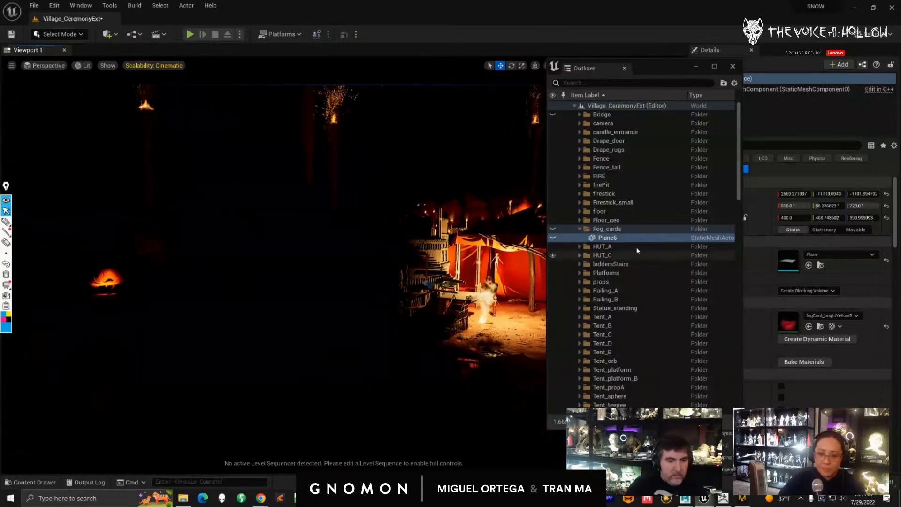
- Delete DirectionalLight, ExponentialHeightFog, HDRIBackdrop2, PostProcessVolume and PostProcessVolume2 from the Z_Mainlight folder
{"action": "scroll", "coordinate": [622, 201], "scroll_direction": "down", "scroll_amount": 12}
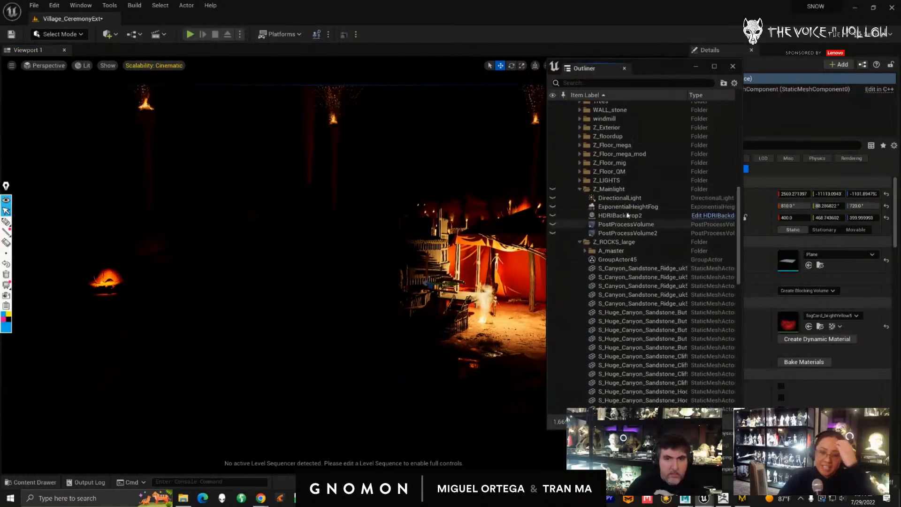
{"action": "left_click", "coordinate": [620, 198]}
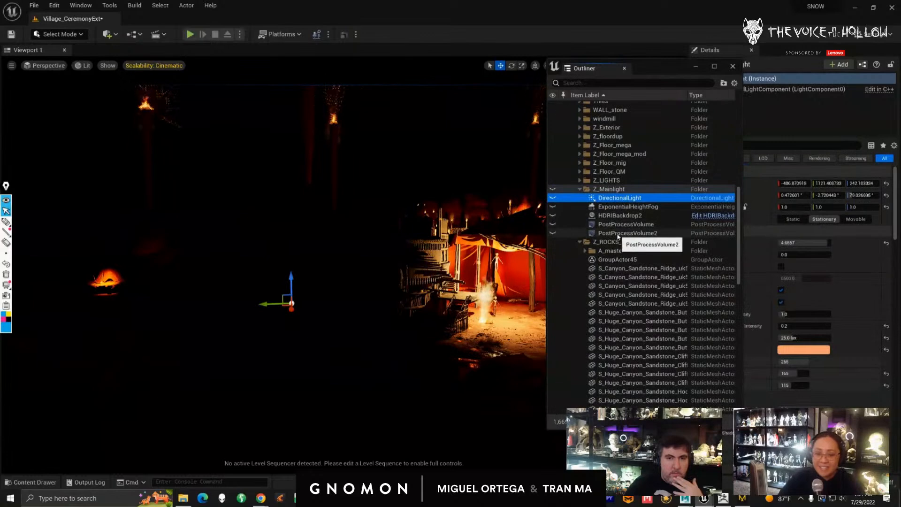
{"action": "left_click", "coordinate": [627, 233], "text": "shift"}
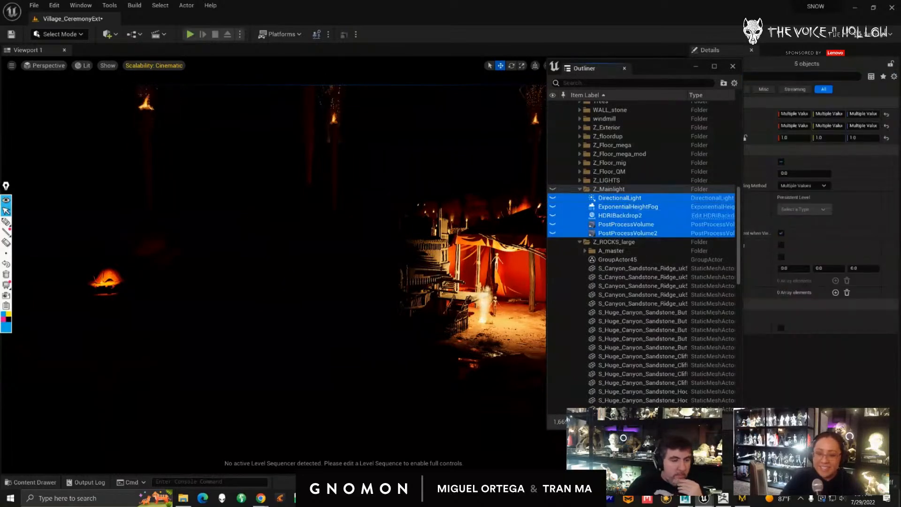
{"action": "key", "text": "Delete"}
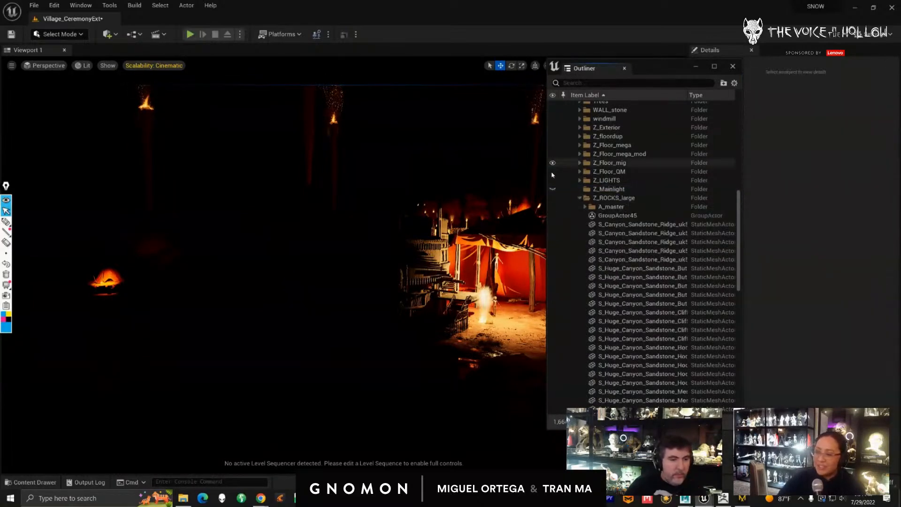
- Search the Editor Preferences for "autosa" to check the AutoSave settings, then close the preferences
{"action": "left_click", "coordinate": [54, 5]}
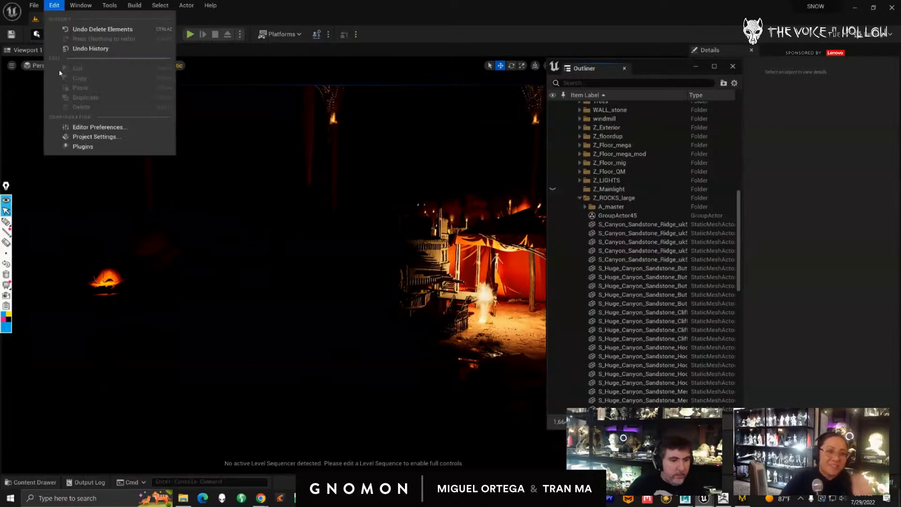
{"action": "left_click", "coordinate": [92, 130]}
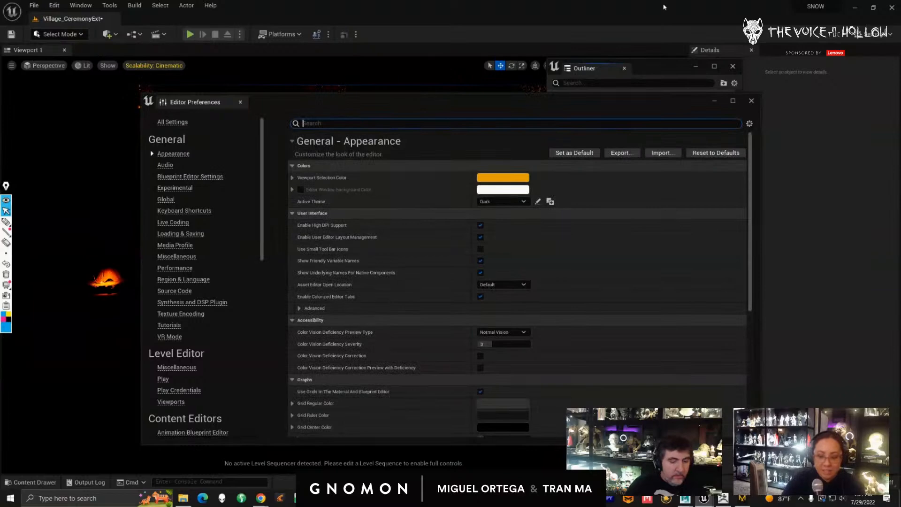
{"action": "type", "text": "auto"}
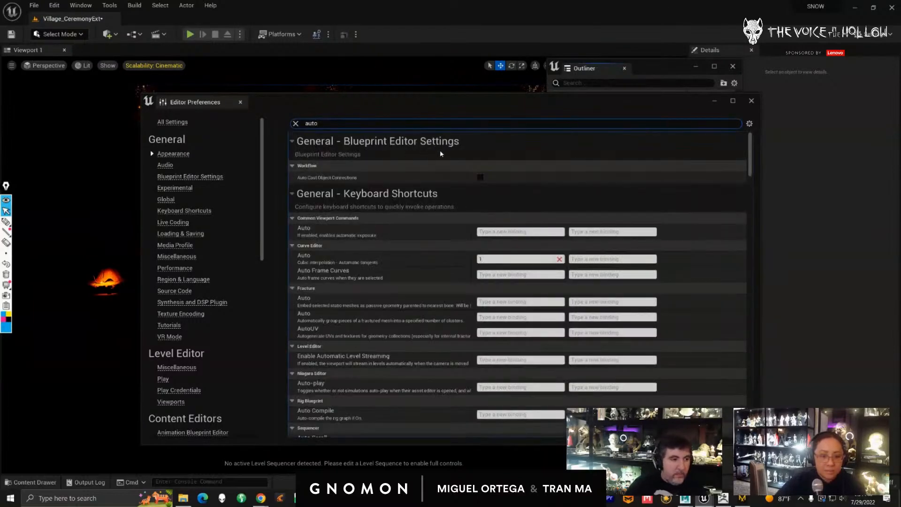
{"action": "type", "text": "sa"}
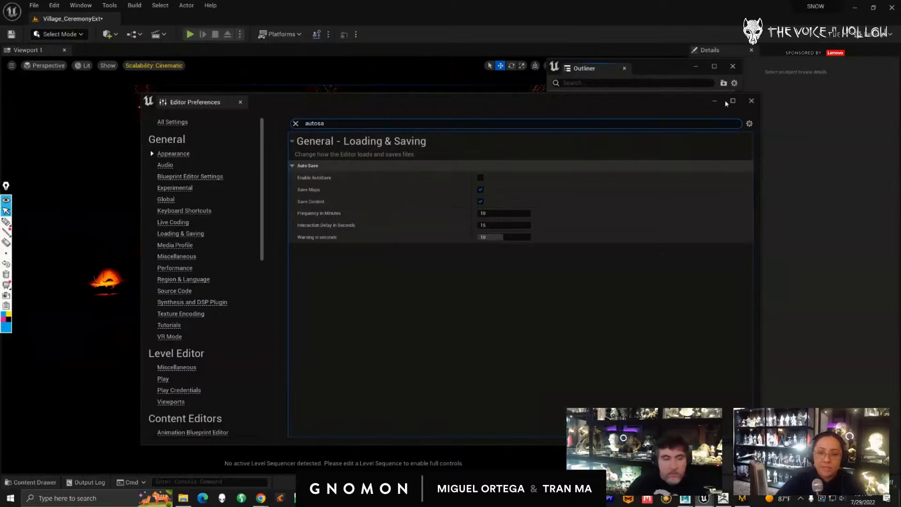
{"action": "left_click", "coordinate": [751, 101]}
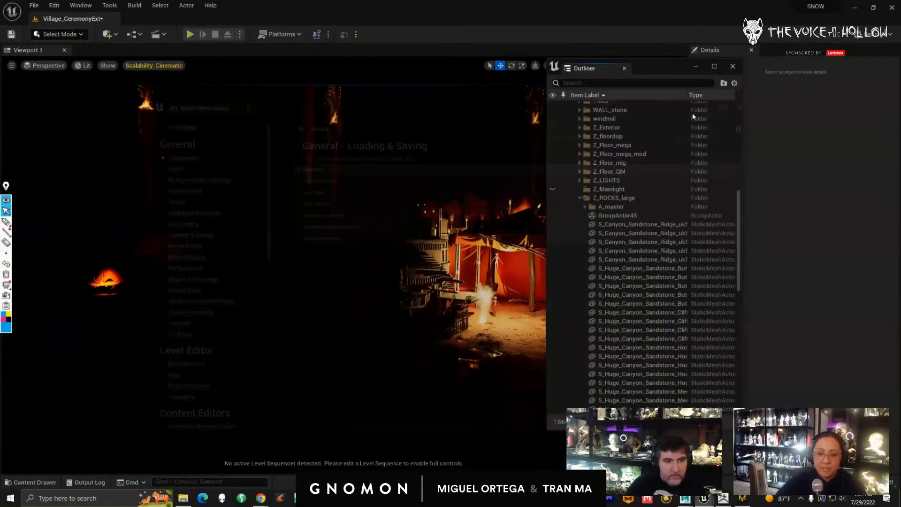
- Move the floating Outliner off the viewport so the red tent and its surroundings can be seen in full
{"action": "right_click_drag", "start_coordinate": [376, 280], "coordinate": [366, 286]}
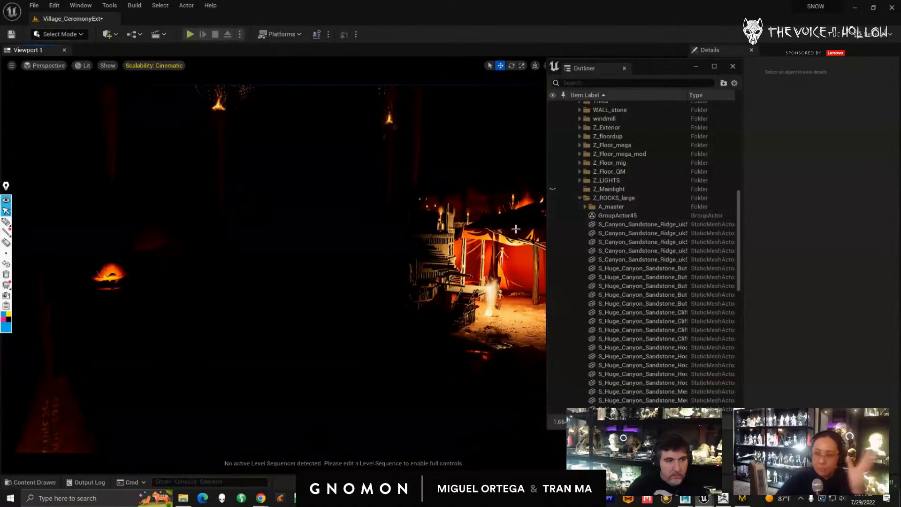
{"action": "right_click_drag", "start_coordinate": [418, 280], "coordinate": [453, 292]}
{"action": "left_click_drag", "start_coordinate": [654, 68], "coordinate": [794, 89]}
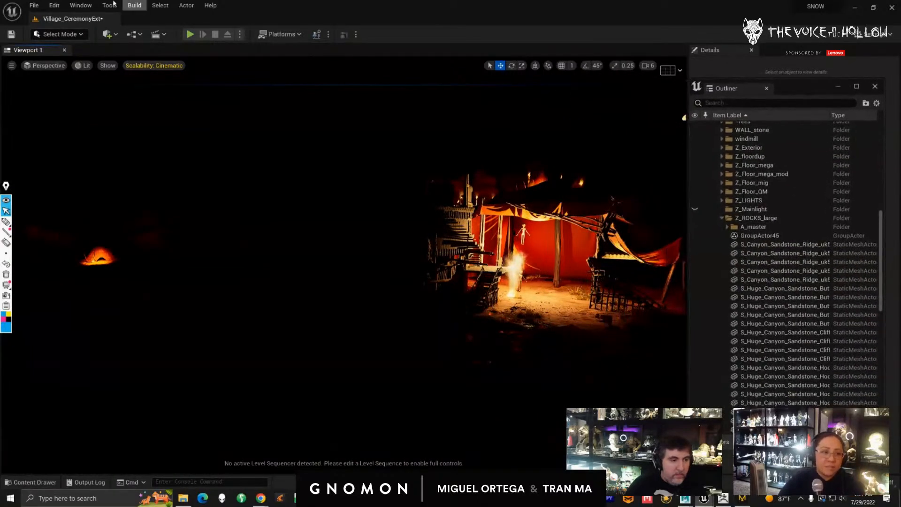
{"action": "left_click", "coordinate": [81, 5]}
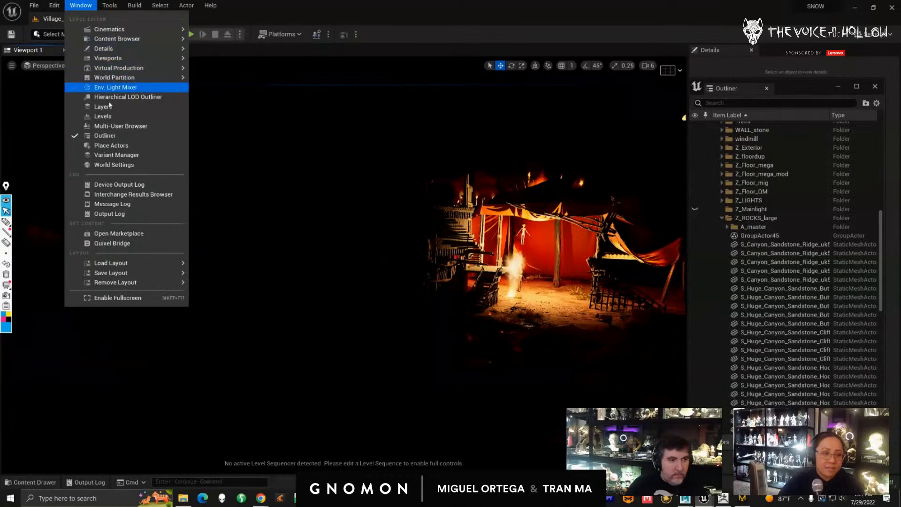
{"action": "mouse_move", "coordinate": [134, 71]}
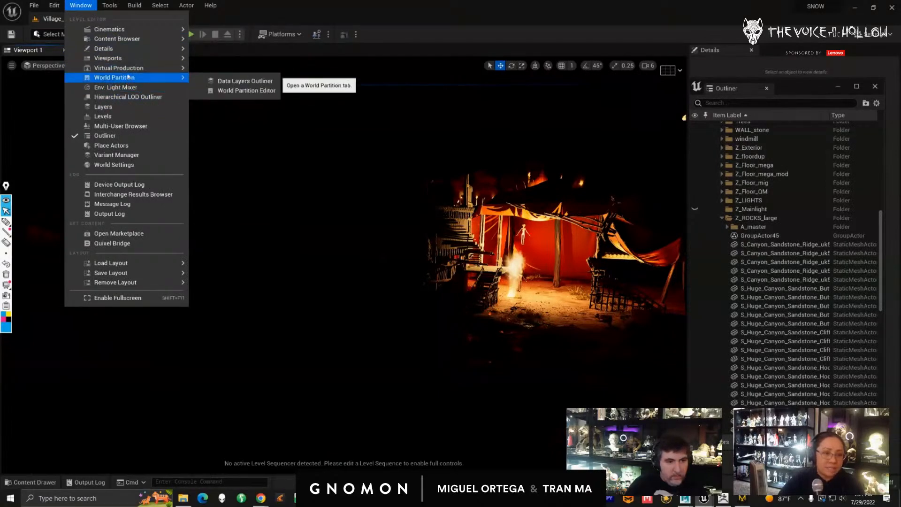
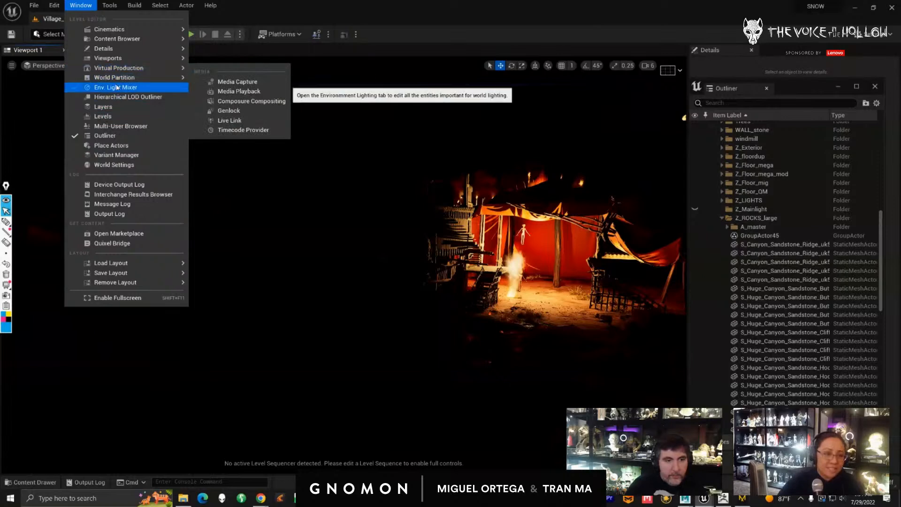
{"action": "left_click", "coordinate": [243, 7]}
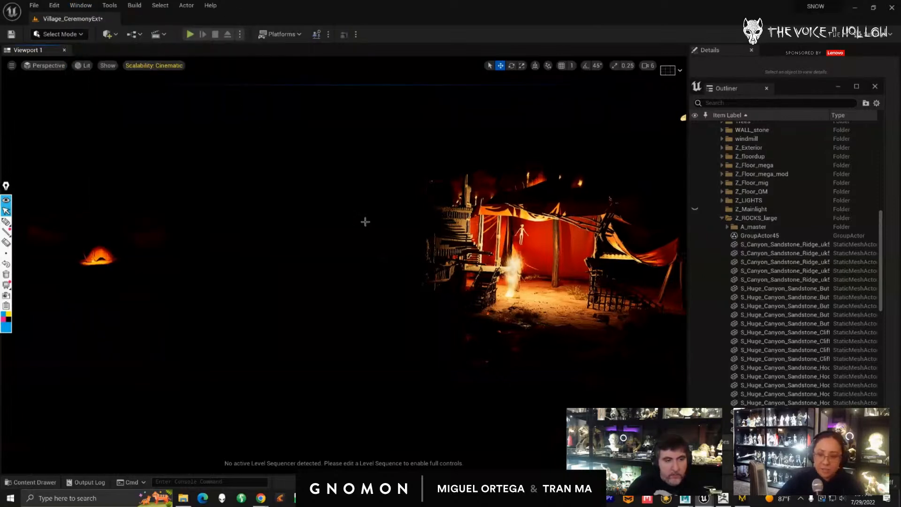
- Undo the deletion of the five lighting and post-process actors in the Z_Mainlight folder
{"action": "key", "text": "ctrl+z"}
{"action": "key", "text": "ctrl+z"}
- Select HDRIBackdrop2 in the Z_Mainlight folder and dock its Details beside the viewport at a narrow but readable width
{"action": "left_click", "coordinate": [759, 227]}
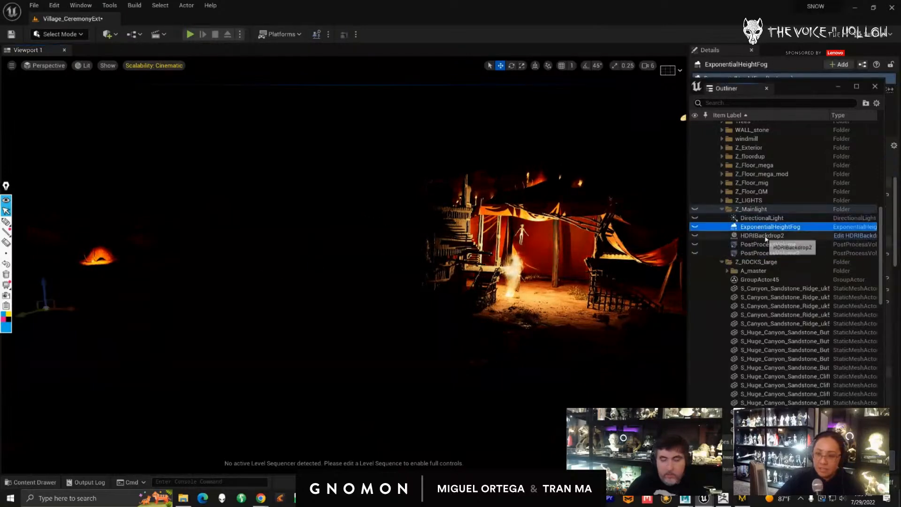
{"action": "left_click", "coordinate": [764, 236]}
{"action": "left_click_drag", "start_coordinate": [740, 50], "coordinate": [629, 79]}
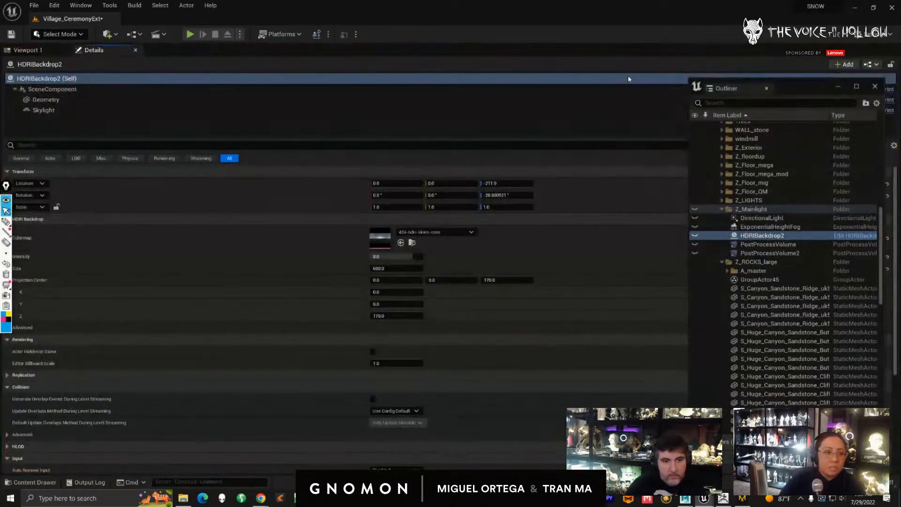
{"action": "left_click_drag", "start_coordinate": [94, 50], "coordinate": [539, 154]}
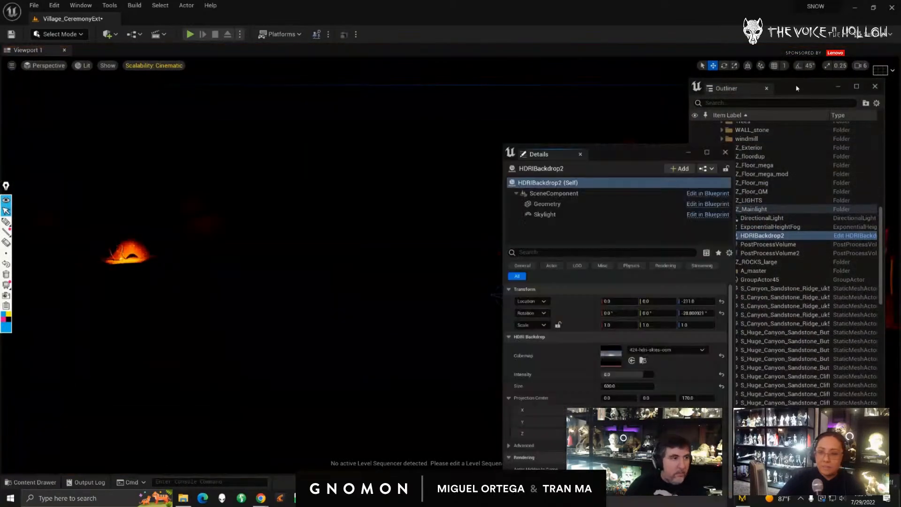
{"action": "left_click_drag", "start_coordinate": [619, 155], "coordinate": [749, 60]}
{"action": "left_click_drag", "start_coordinate": [651, 70], "coordinate": [609, 69]}
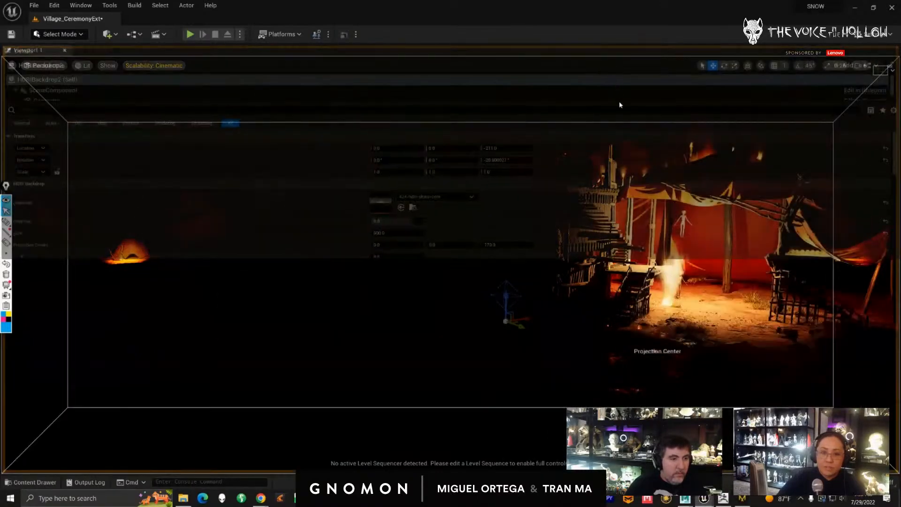
{"action": "left_click_drag", "start_coordinate": [619, 104], "coordinate": [646, 85]}
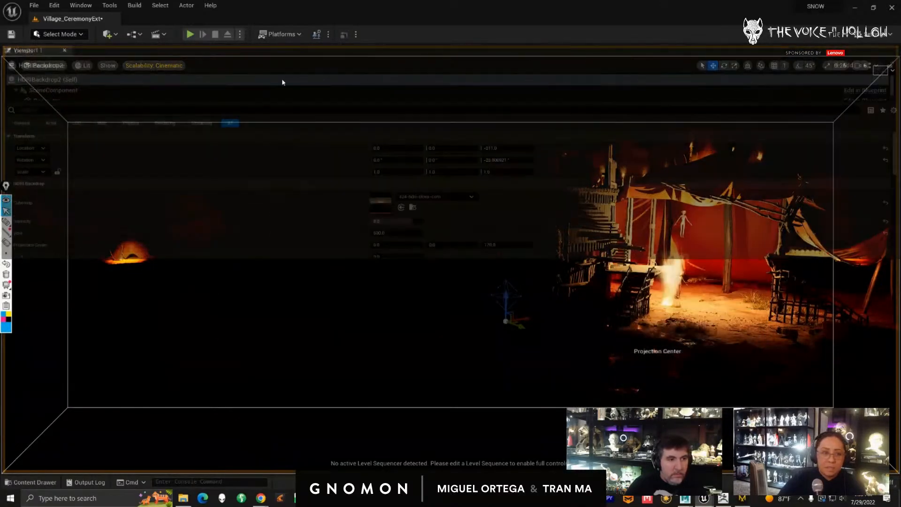
{"action": "left_click_drag", "start_coordinate": [282, 82], "coordinate": [854, 200]}
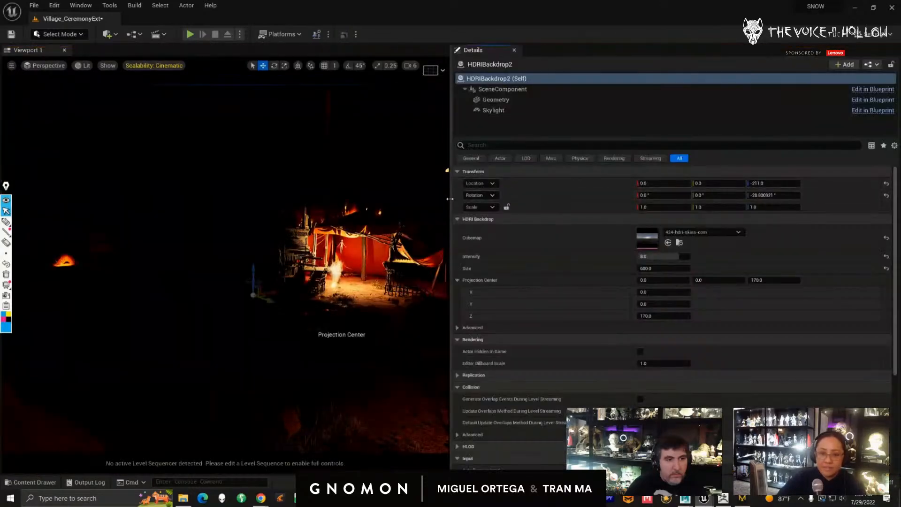
{"action": "left_click_drag", "start_coordinate": [448, 174], "coordinate": [731, 183]}
- Move the Outliner over the viewport, clear of the Details, and reselect HDRIBackdrop2 in the Z_Mainlight folder
{"action": "left_click_drag", "start_coordinate": [900, 110], "coordinate": [514, 84]}
{"action": "left_click", "coordinate": [495, 223]}
{"action": "left_click", "coordinate": [493, 231]}
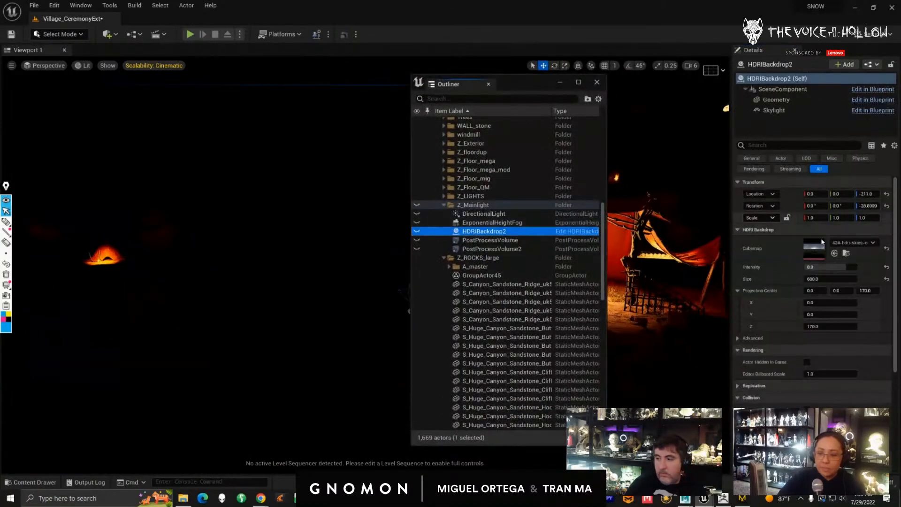
- Locate HDRIBackdrop2's 424 cubemap in the hdri asset folder and move that Content Browser so the Outliner can be used
{"action": "left_click", "coordinate": [846, 253]}
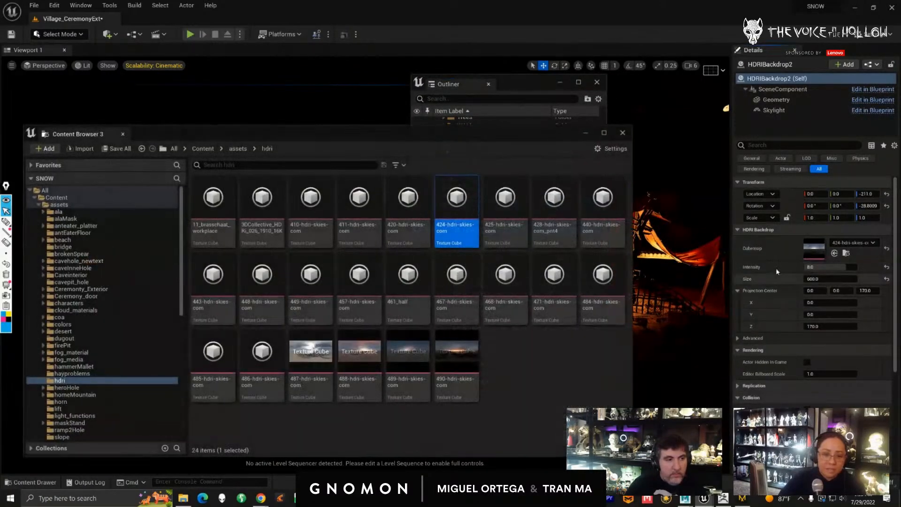
{"action": "left_click_drag", "start_coordinate": [462, 134], "coordinate": [658, 151]}
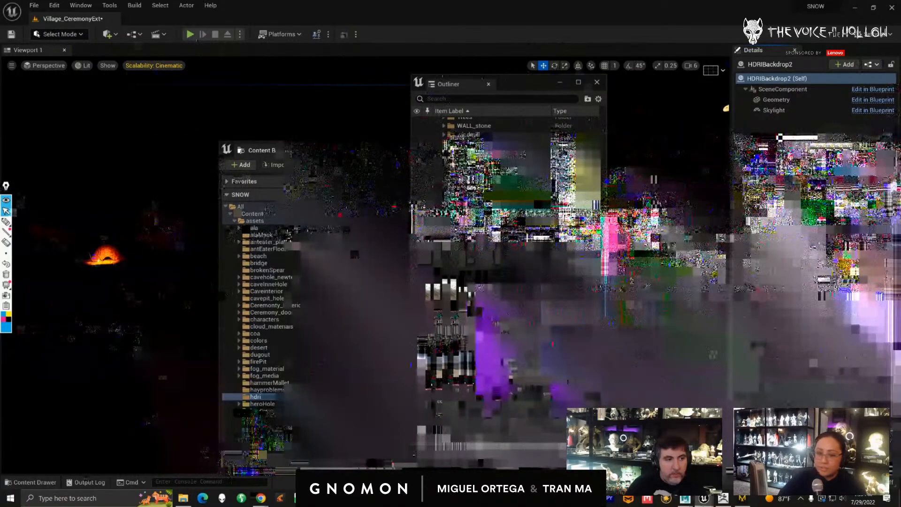
- Delete the five lighting and post-process actors in the Z_Mainlight folder
{"action": "left_click", "coordinate": [514, 214]}
{"action": "left_click", "coordinate": [521, 249], "text": "shift"}
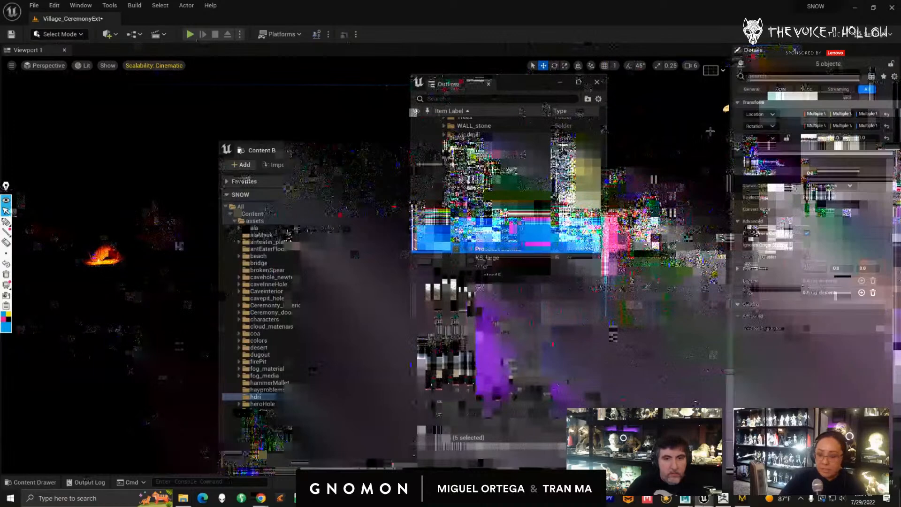
{"action": "key", "text": "Delete"}
- Open the Place Actors panel, widen it until the actor names are readable, and move the annotation toolbar clear of them
{"action": "left_click", "coordinate": [80, 5]}
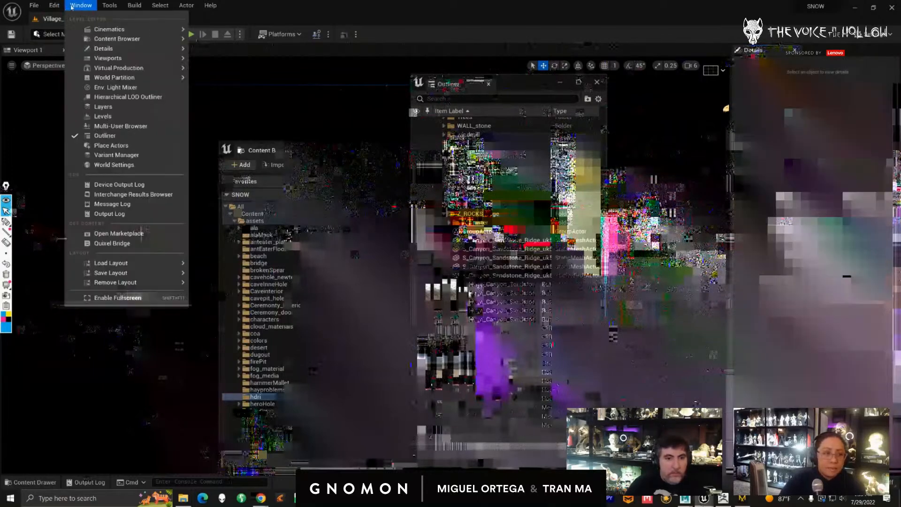
{"action": "mouse_move", "coordinate": [186, 5]}
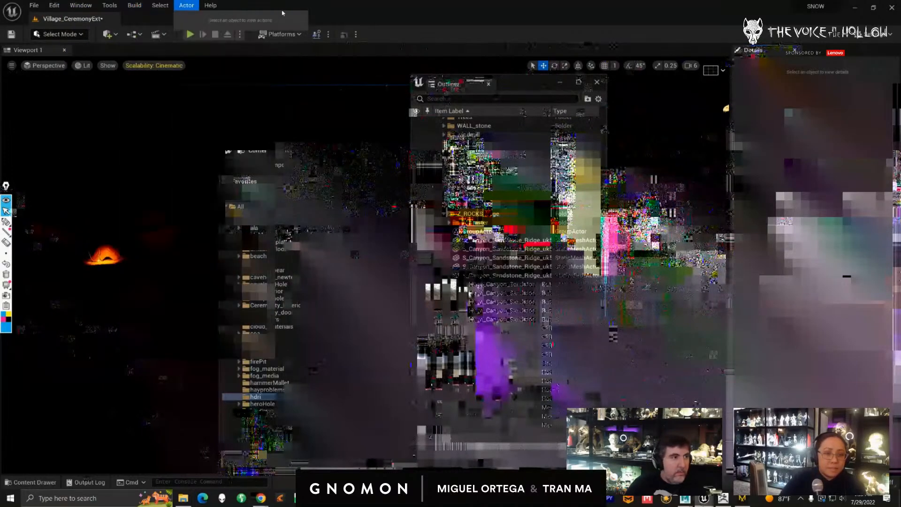
{"action": "left_click", "coordinate": [80, 36]}
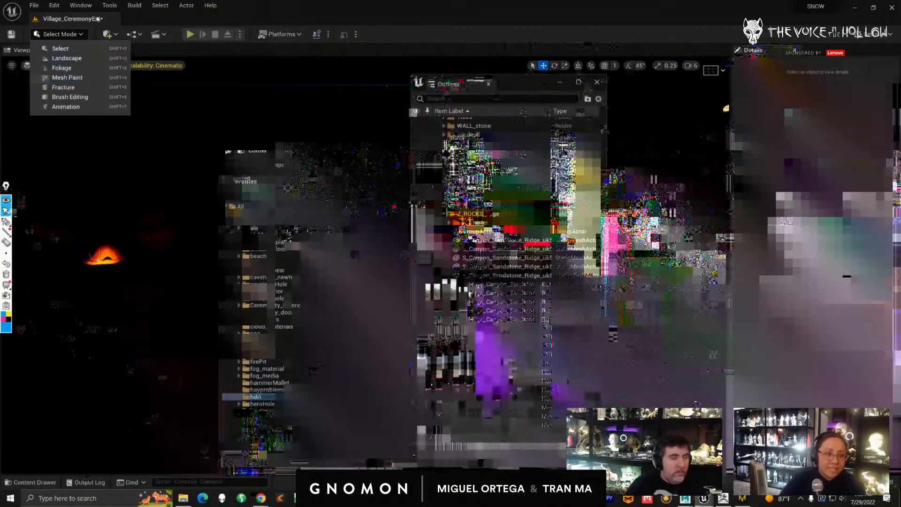
{"action": "left_click", "coordinate": [81, 6]}
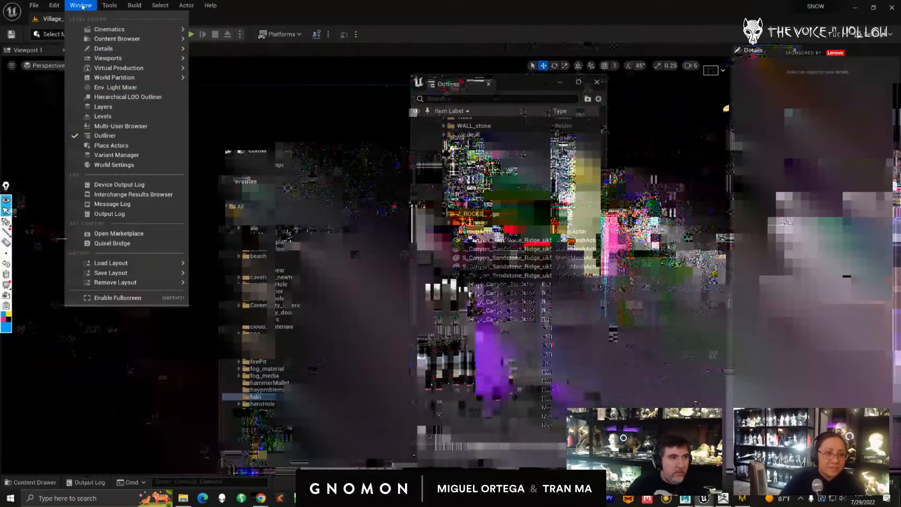
{"action": "left_click", "coordinate": [113, 147]}
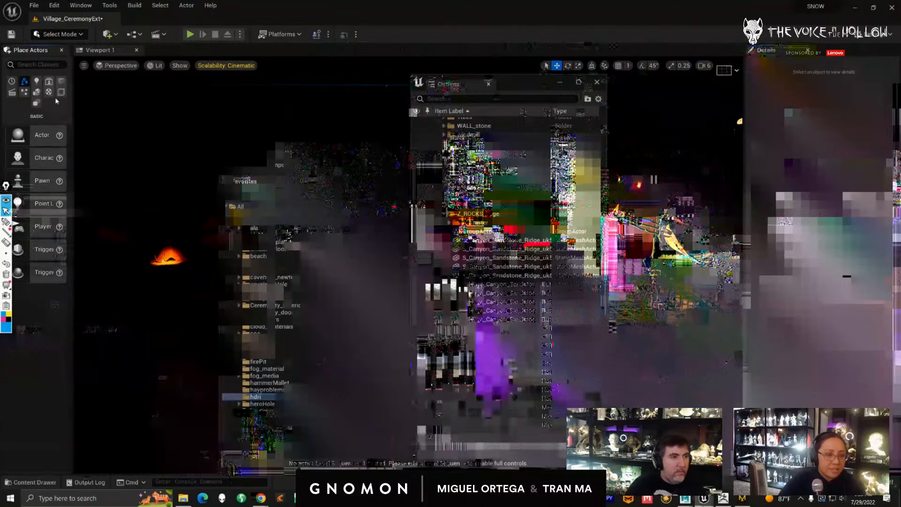
{"action": "left_click_drag", "start_coordinate": [83, 101], "coordinate": [140, 102]}
{"action": "left_click", "coordinate": [88, 81]}
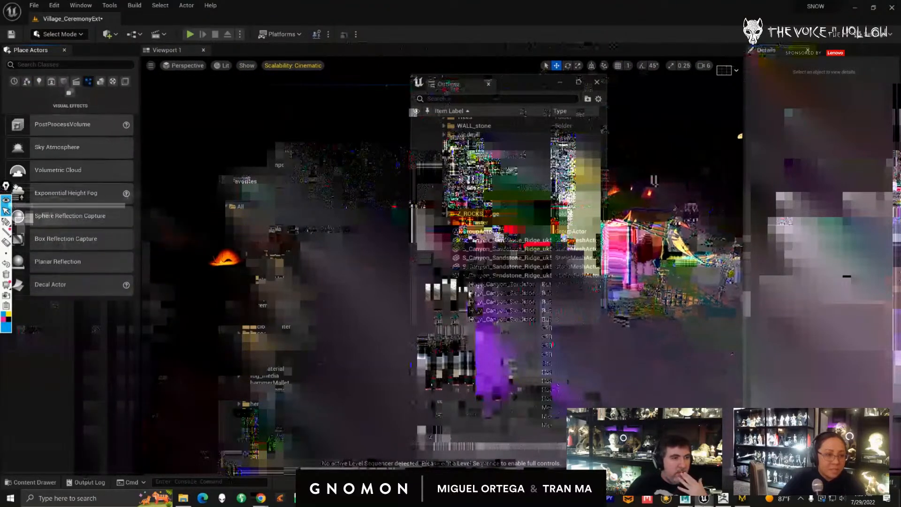
{"action": "left_click_drag", "start_coordinate": [6, 187], "coordinate": [11, 290]}
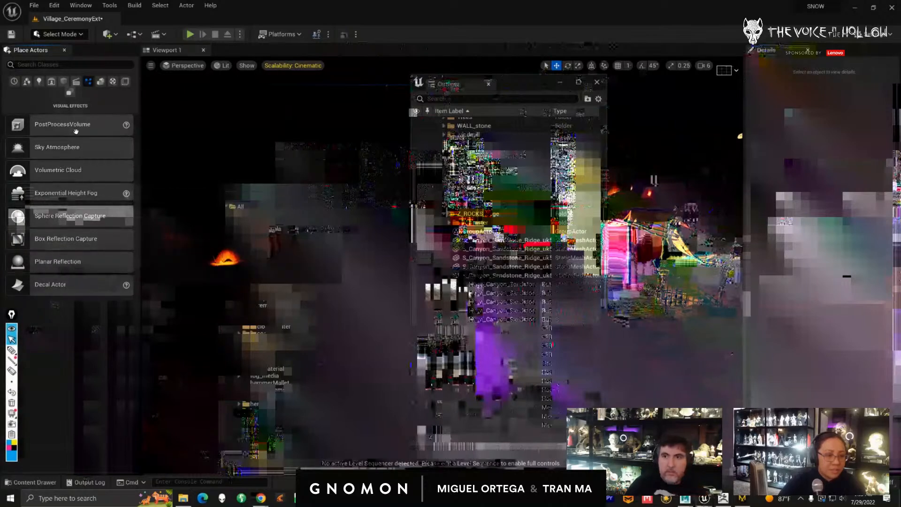
- Add an HDRI Backdrop from the Lights actors to the village scene and move the Outliner off the middle of the view
{"action": "left_click", "coordinate": [39, 81]}
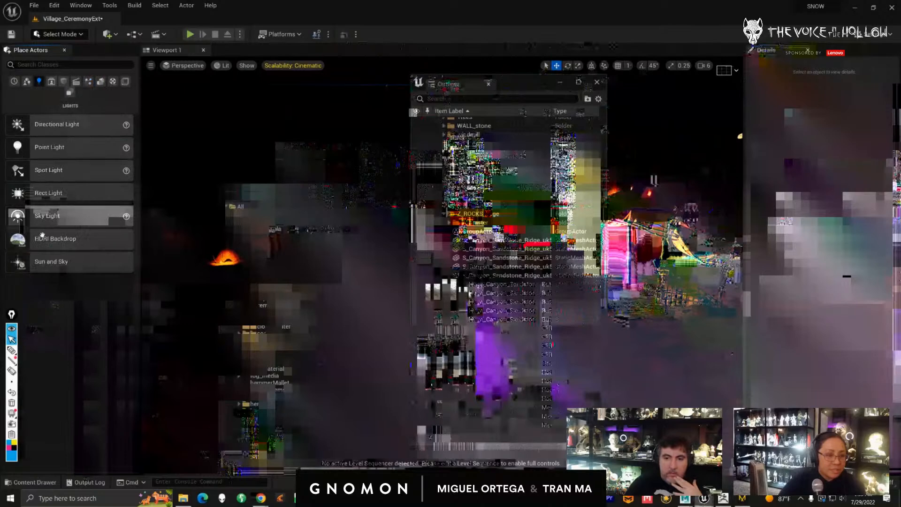
{"action": "left_click_drag", "start_coordinate": [48, 243], "coordinate": [331, 273]}
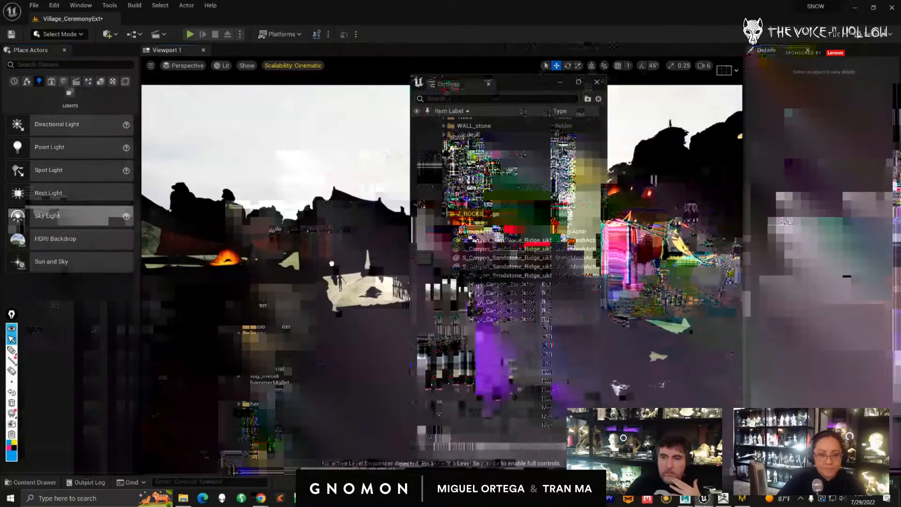
{"action": "left_click_drag", "start_coordinate": [492, 95], "coordinate": [609, 97]}
- Lower the new HDRI Backdrop to a Z location of about -243 so its ground drops below the set's terrain
{"action": "scroll", "coordinate": [397, 331], "scroll_direction": "up", "scroll_amount": 8}
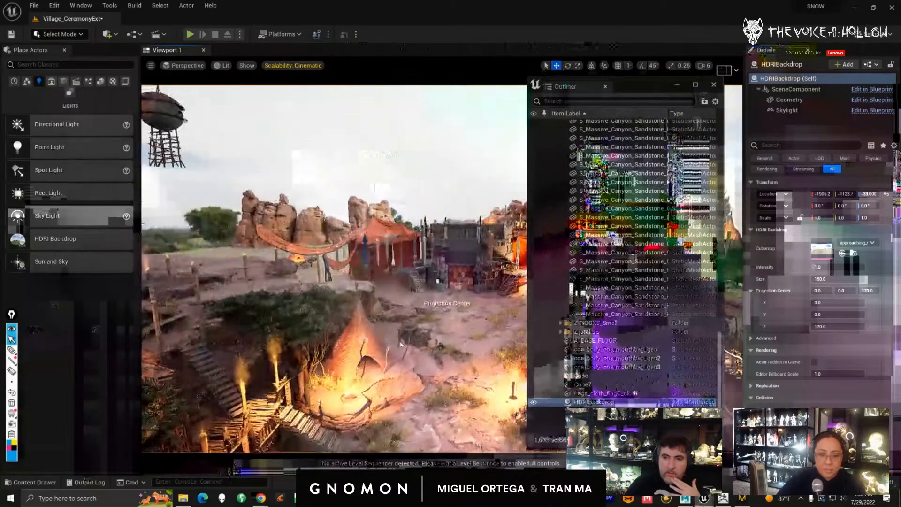
{"action": "scroll", "coordinate": [393, 322], "scroll_direction": "up", "scroll_amount": 8}
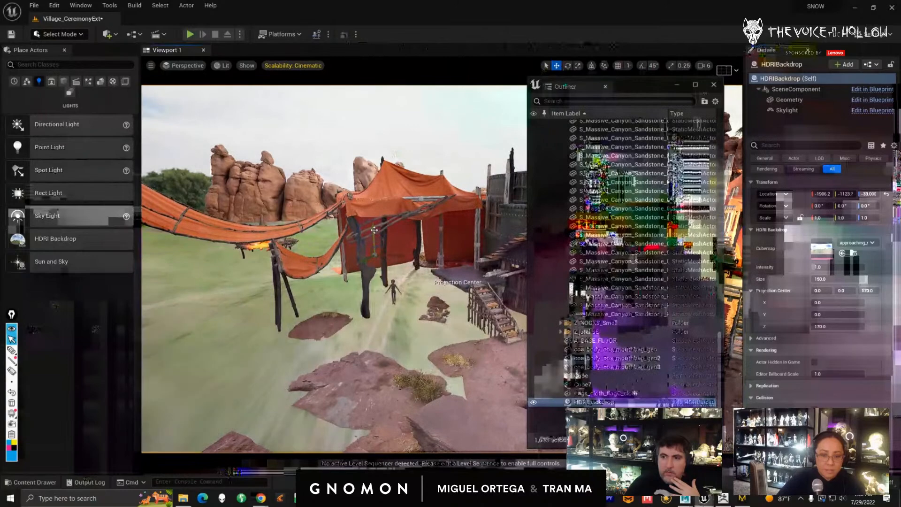
{"action": "left_click_drag", "start_coordinate": [373, 230], "coordinate": [374, 252]}
{"action": "scroll", "coordinate": [380, 312], "scroll_direction": "down", "scroll_amount": 5}
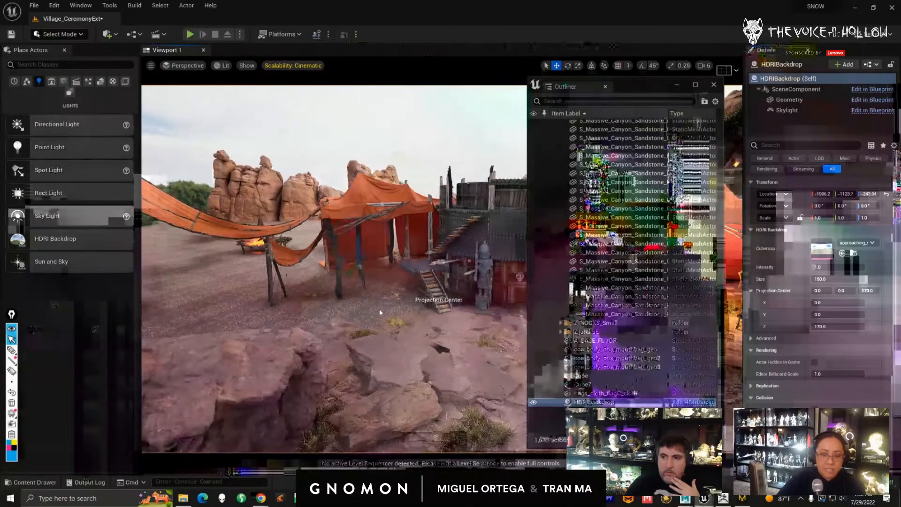
{"action": "scroll", "coordinate": [380, 313], "scroll_direction": "down", "scroll_amount": 6}
- Assign the 424 sky cubemap to the new HDRI Backdrop and move the Outliner clear of the whole viewport
{"action": "left_click_drag", "start_coordinate": [636, 87], "coordinate": [472, 97]}
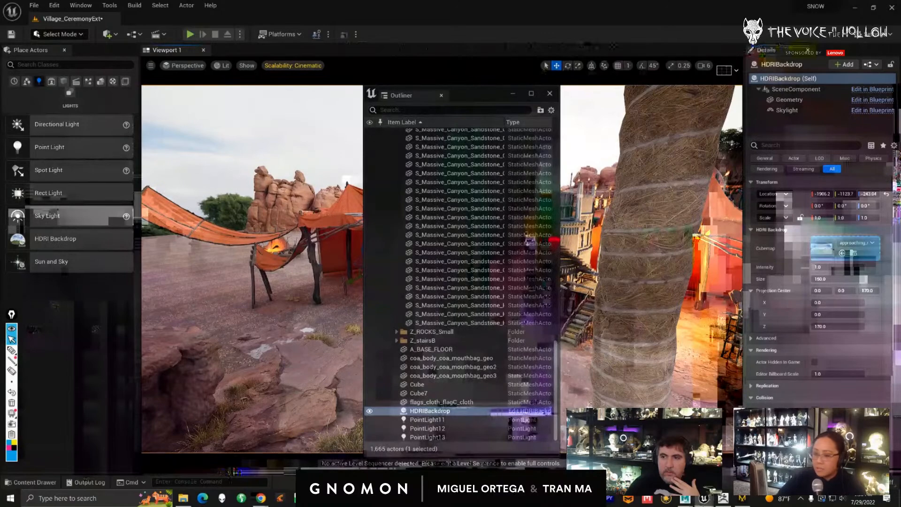
{"action": "left_click_drag", "start_coordinate": [820, 245], "coordinate": [821, 245]}
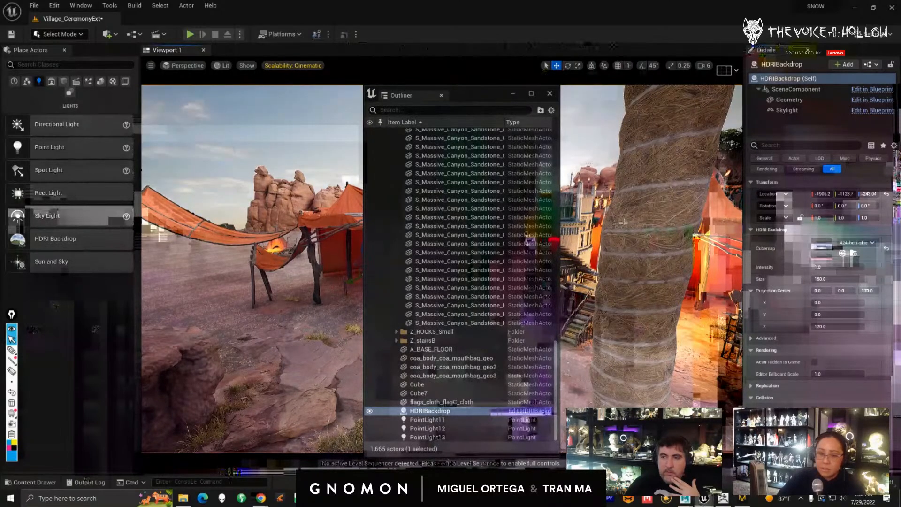
{"action": "left_click_drag", "start_coordinate": [471, 93], "coordinate": [900, 157]}
{"action": "right_click_drag", "start_coordinate": [492, 264], "coordinate": [490, 290]}
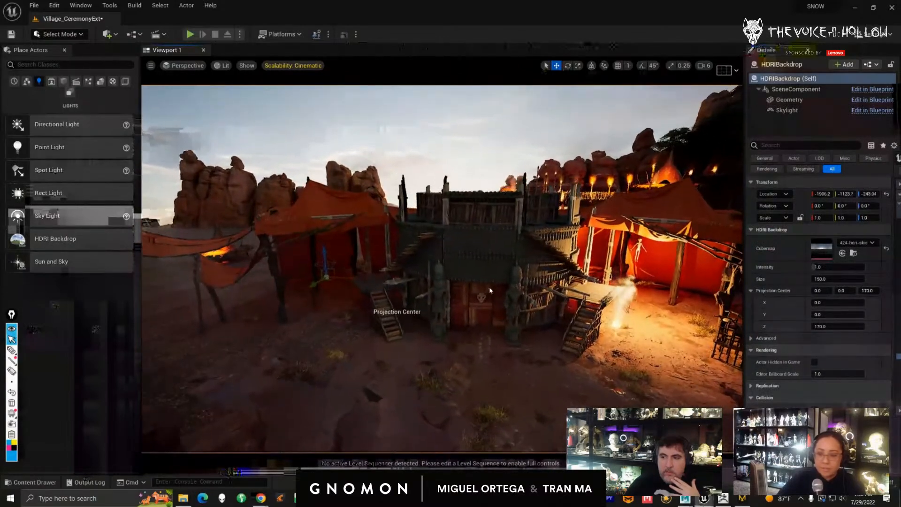
- Rotate the HDRI Backdrop around Z to about 259° and check the sky behind the village
{"action": "mouse_move", "coordinate": [872, 206]}
{"action": "left_mouse_down"}
{"action": "mouse_move", "coordinate": [900, 206]}
{"action": "mouse_move", "coordinate": [872, 205]}
{"action": "left_mouse_up"}
{"action": "scroll", "coordinate": [472, 321], "scroll_direction": "down", "scroll_amount": 4}
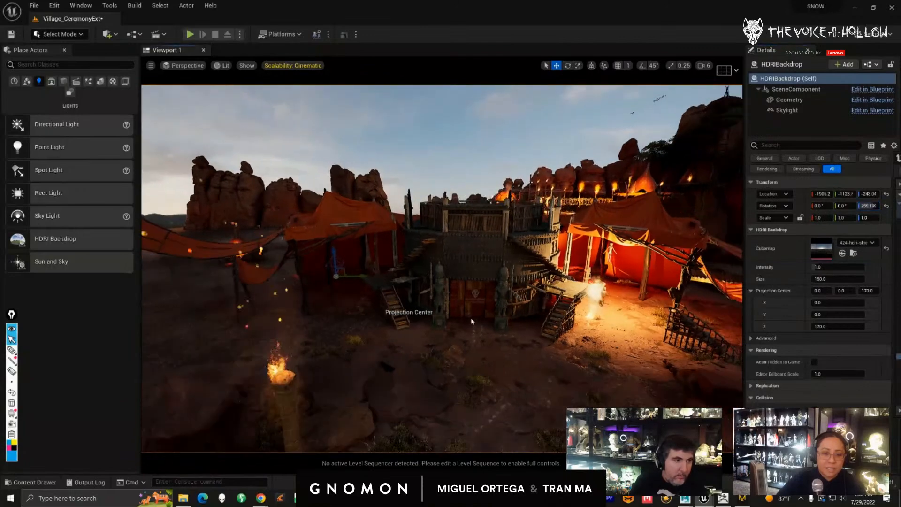
{"action": "scroll", "coordinate": [472, 322], "scroll_direction": "down", "scroll_amount": 8}
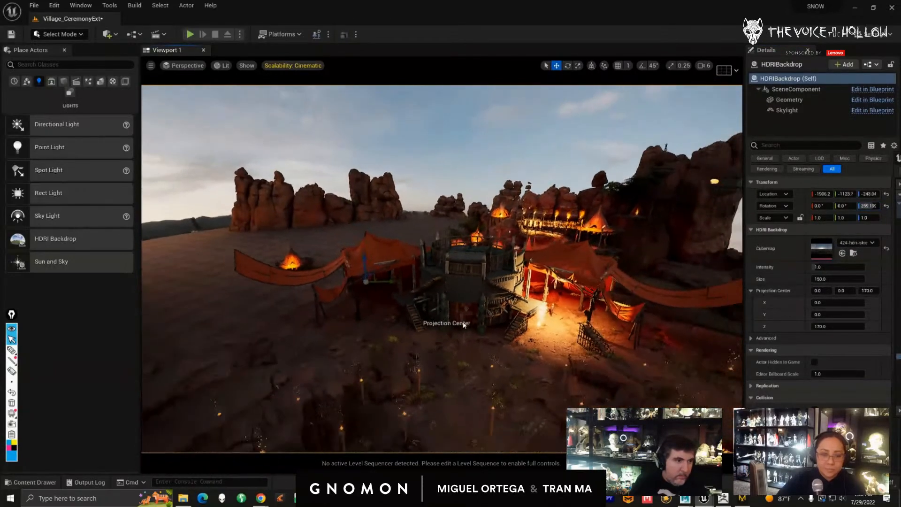
{"action": "left_click_drag", "start_coordinate": [463, 325], "coordinate": [476, 358], "text": "alt"}
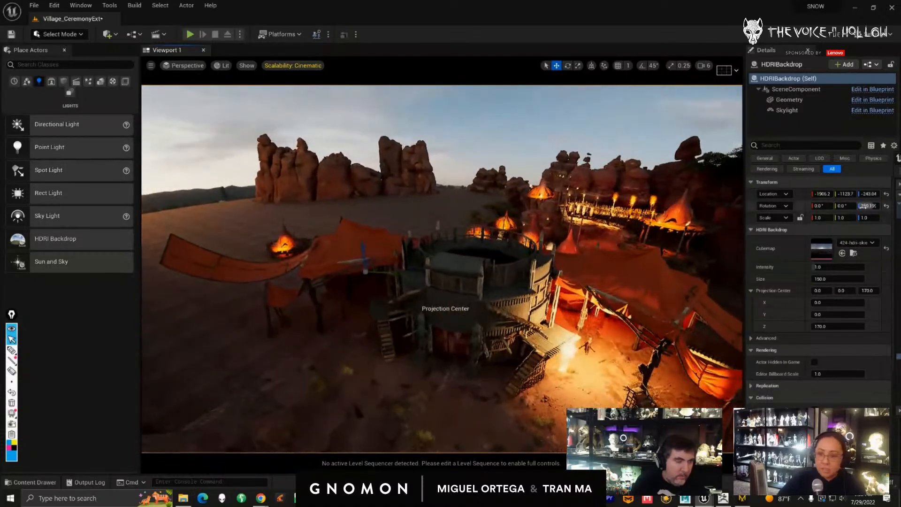
- Try scaling the HDRI Backdrop uniformly to 3 with locked proportions, and return its scale to 1
{"action": "left_click", "coordinate": [800, 217]}
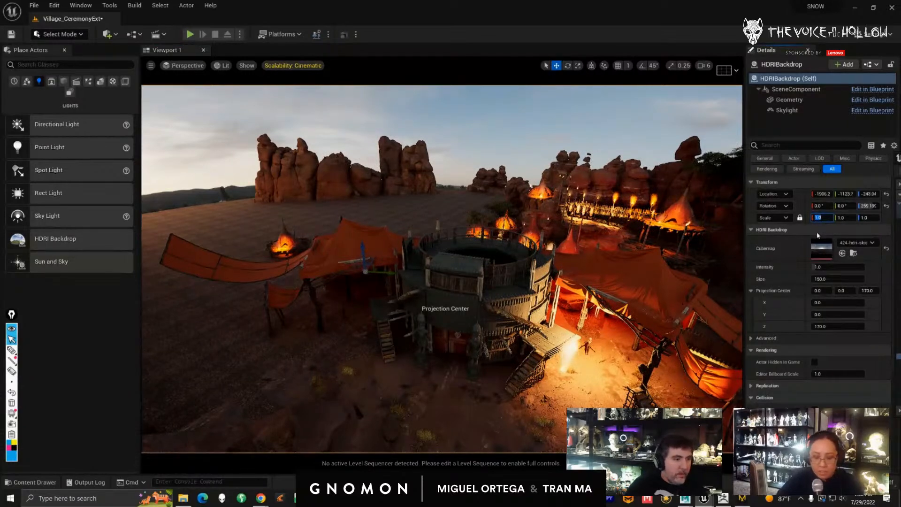
{"action": "type", "text": "3"}
{"action": "key", "text": "Return"}
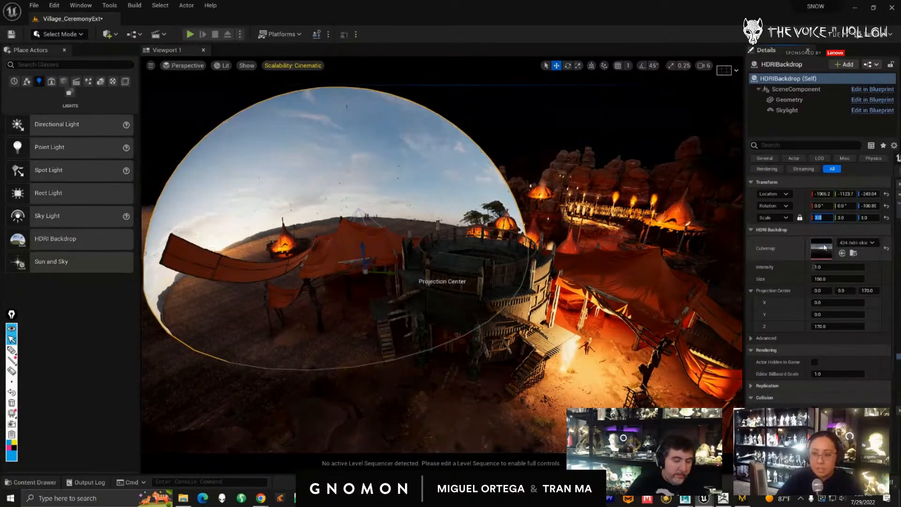
{"action": "left_click", "coordinate": [820, 218]}
{"action": "type", "text": "1"}
{"action": "key", "text": "Return"}
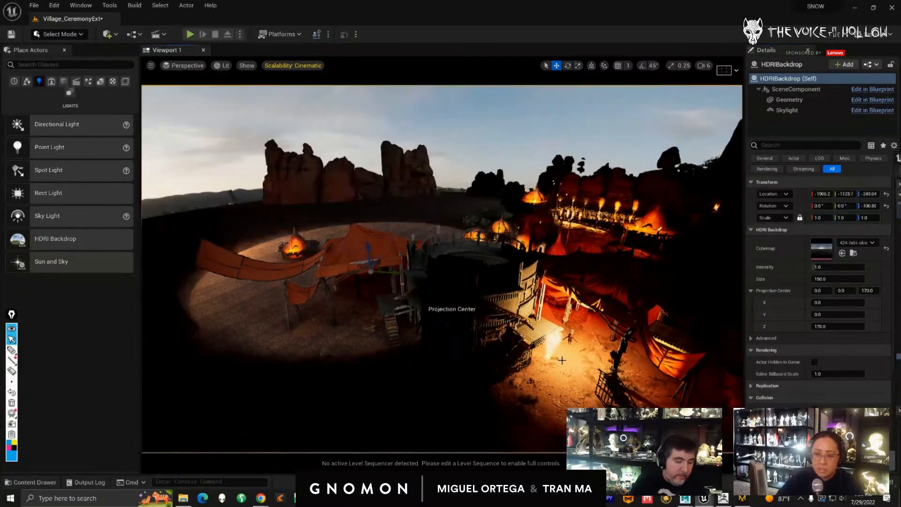
{"action": "scroll", "coordinate": [538, 349], "scroll_direction": "down", "scroll_amount": 3}
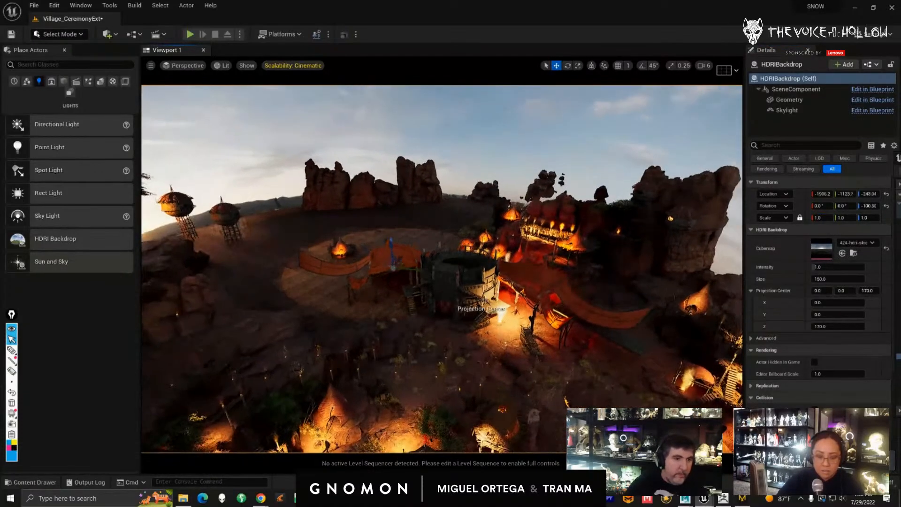
- Try scaling the HDRI Backdrop freehand in the viewport, and undo the latest transform changes
{"action": "key", "text": "r"}
{"action": "mouse_move", "coordinate": [393, 268]}
{"action": "left_mouse_down"}
{"action": "mouse_move", "coordinate": [294, 249]}
{"action": "mouse_move", "coordinate": [390, 270]}
{"action": "left_mouse_up"}
{"action": "key", "text": "ctrl+z"}
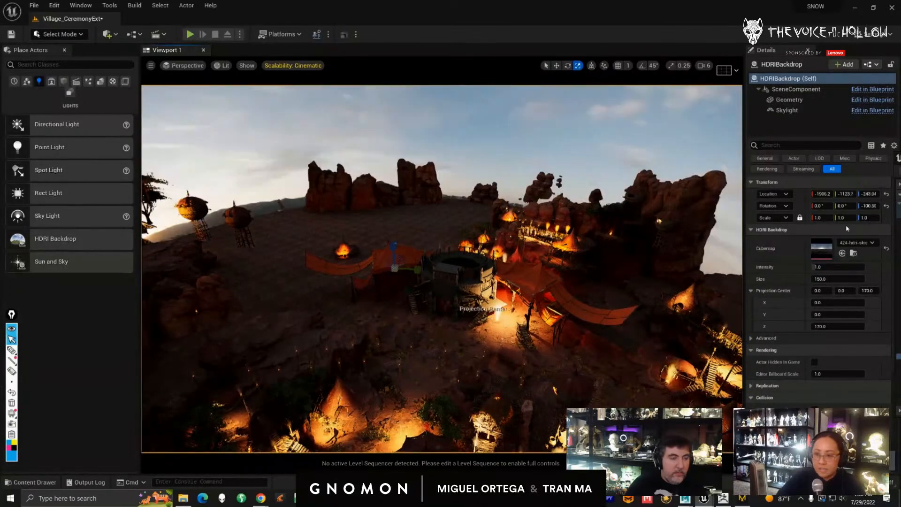
{"action": "key", "text": "ctrl+z"}
- Increase the HDRI Backdrop's Size to 2000
{"action": "scroll", "coordinate": [694, 330], "scroll_direction": "up", "scroll_amount": 2}
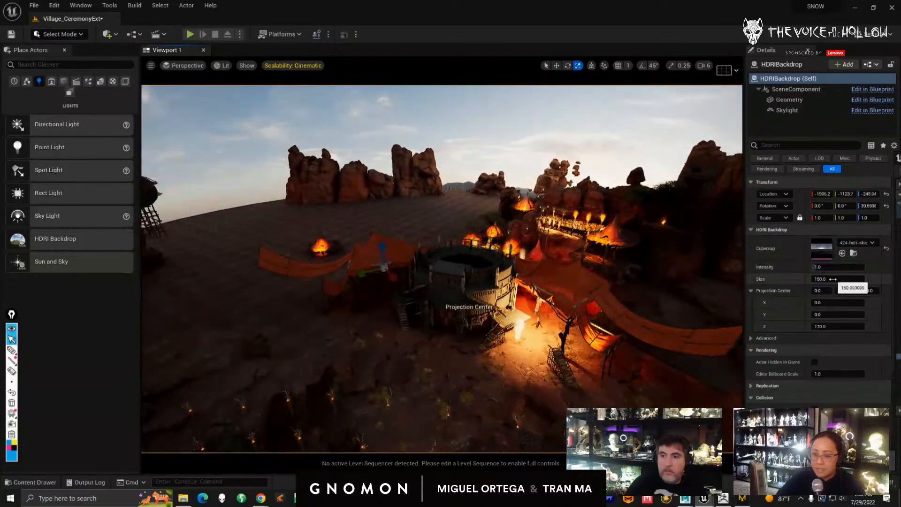
{"action": "mouse_move", "coordinate": [832, 278]}
{"action": "left_mouse_down"}
{"action": "mouse_move", "coordinate": [877, 276]}
{"action": "mouse_move", "coordinate": [842, 282]}
{"action": "left_mouse_up"}
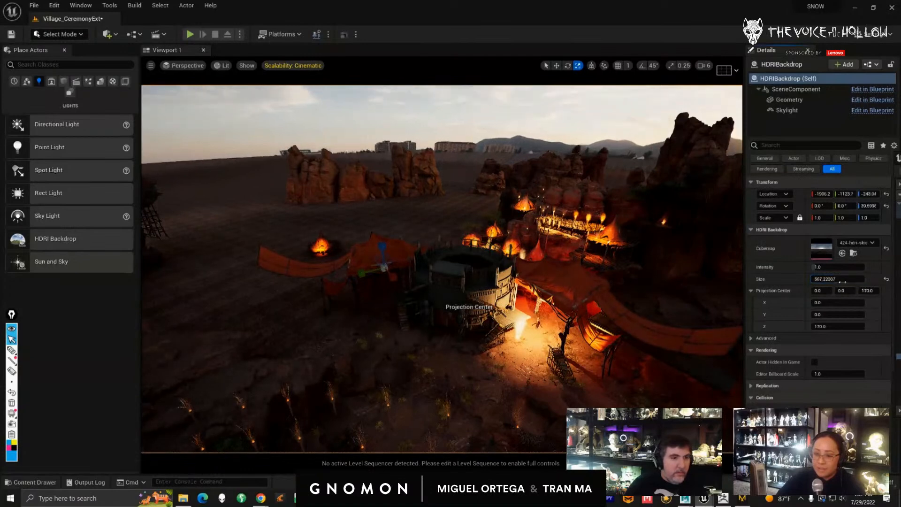
{"action": "middle_click_drag", "start_coordinate": [615, 334], "coordinate": [642, 368]}
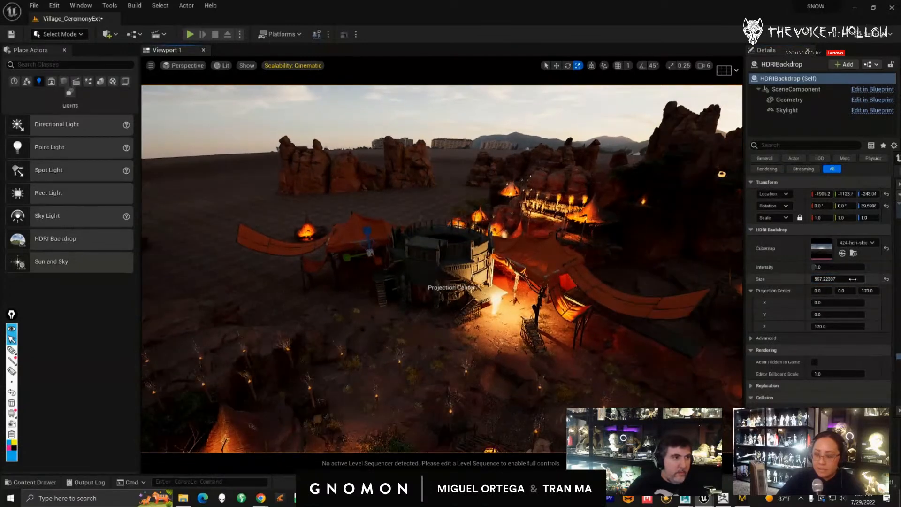
{"action": "left_click_drag", "start_coordinate": [853, 279], "coordinate": [858, 279]}
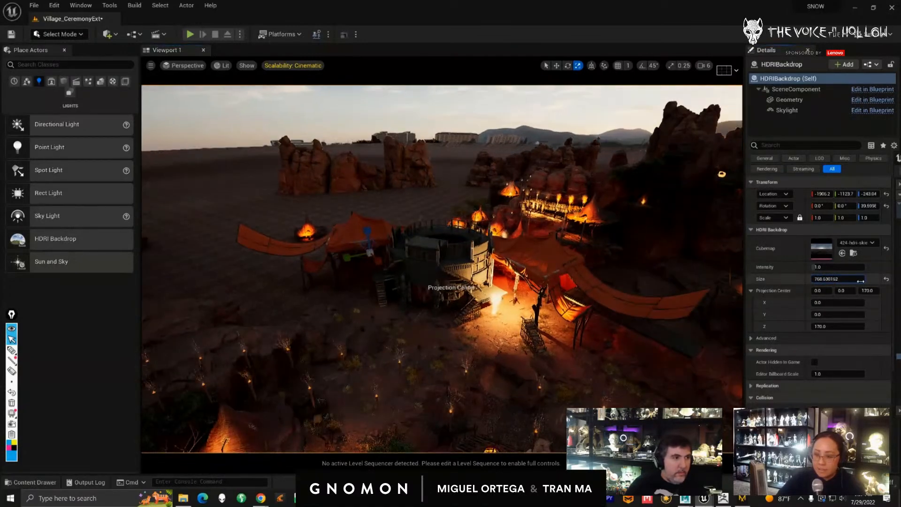
{"action": "left_click", "coordinate": [858, 280]}
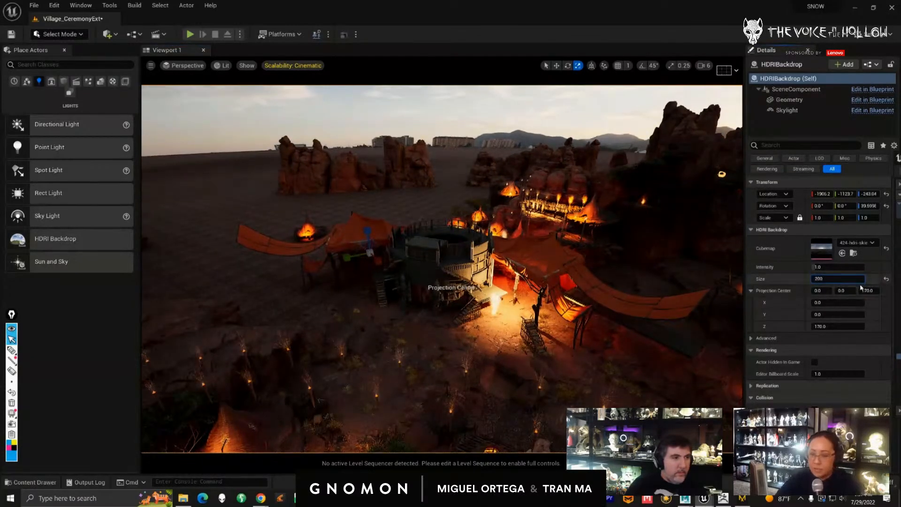
{"action": "key", "text": "Return"}
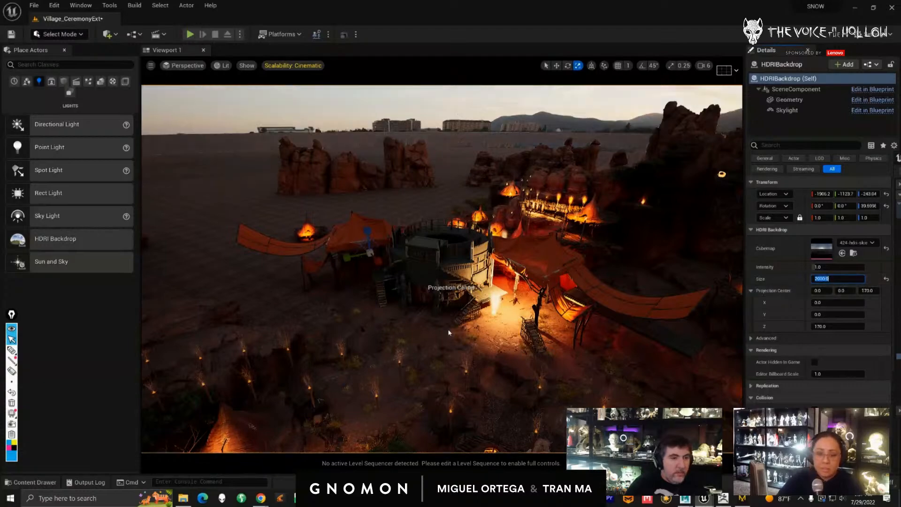
- View the village from closer to the ground and rotate the HDRI Backdrop around Z to about 320°
{"action": "middle_click_drag", "start_coordinate": [448, 332], "coordinate": [436, 313]}
{"action": "right_click_drag", "start_coordinate": [435, 313], "coordinate": [480, 333]}
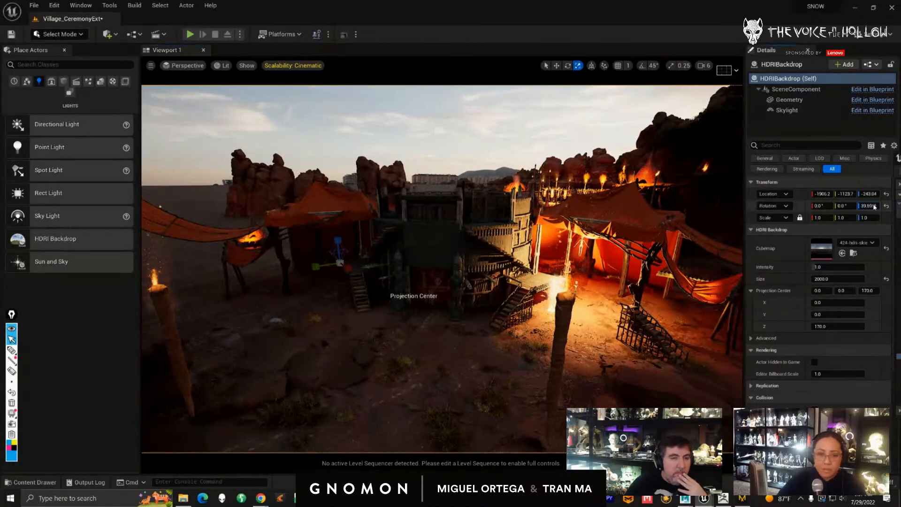
{"action": "left_click_drag", "start_coordinate": [874, 206], "coordinate": [841, 206]}
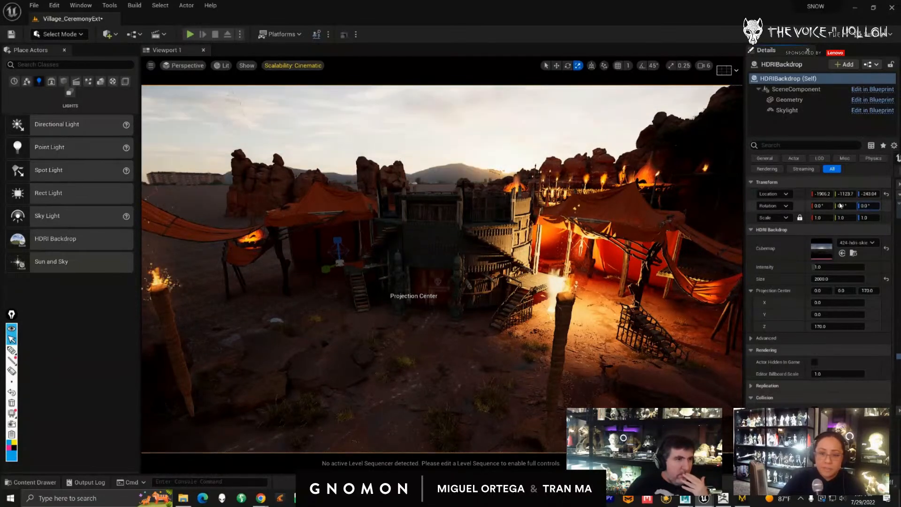
{"action": "left_click", "coordinate": [868, 206]}
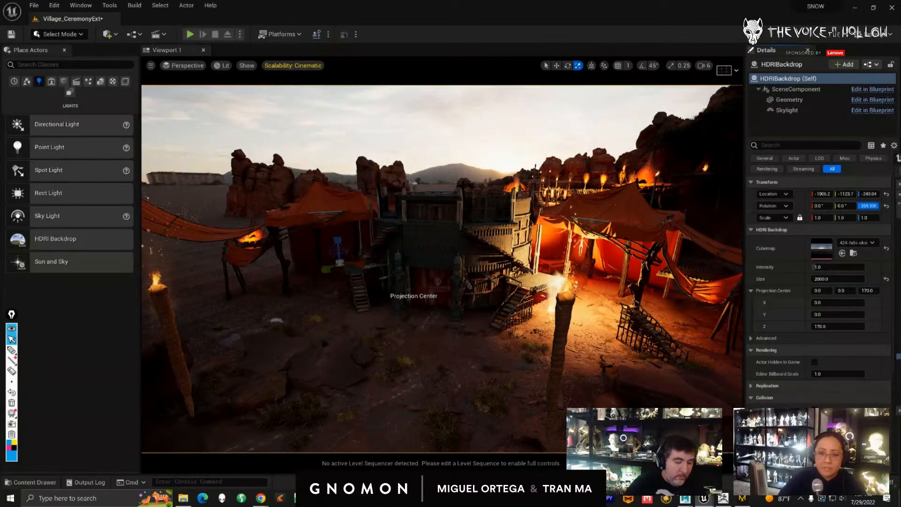
{"action": "left_click_drag", "start_coordinate": [878, 206], "coordinate": [873, 206]}
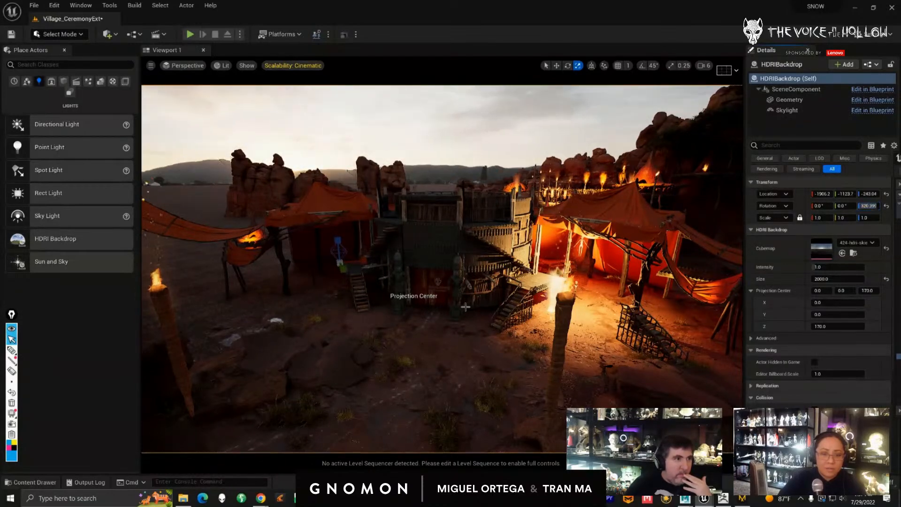
- Add a Directional Light on the ground before the central building's door, raise it slightly and shift it along Y
{"action": "key", "text": "w"}
{"action": "right_click_drag", "start_coordinate": [465, 306], "coordinate": [490, 313]}
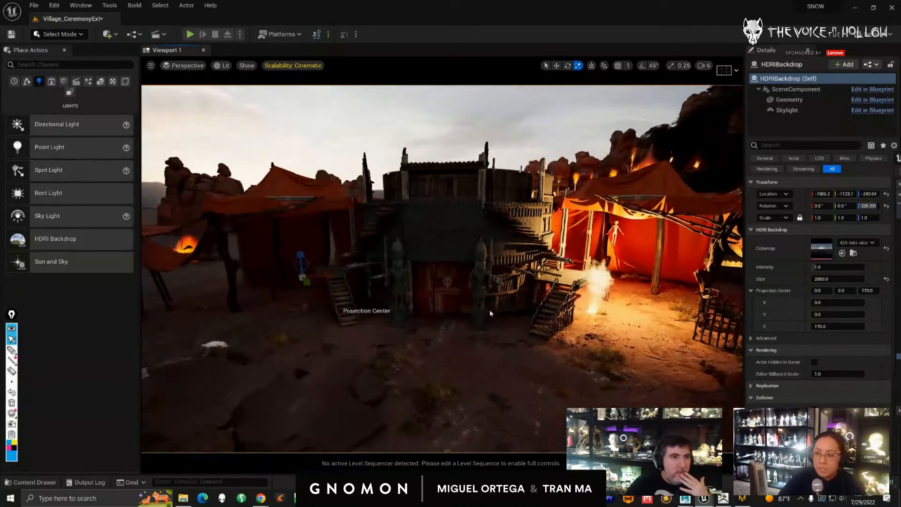
{"action": "left_click_drag", "start_coordinate": [71, 130], "coordinate": [433, 328]}
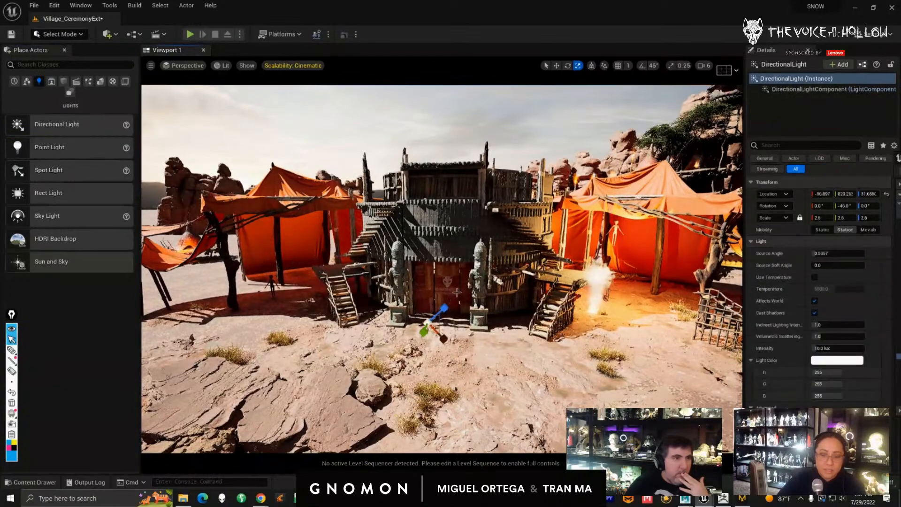
{"action": "mouse_move", "coordinate": [457, 292]}
{"action": "right_mouse_down"}
{"action": "mouse_move", "coordinate": [436, 308]}
{"action": "mouse_move", "coordinate": [457, 286]}
{"action": "right_mouse_up"}
{"action": "key", "text": "w"}
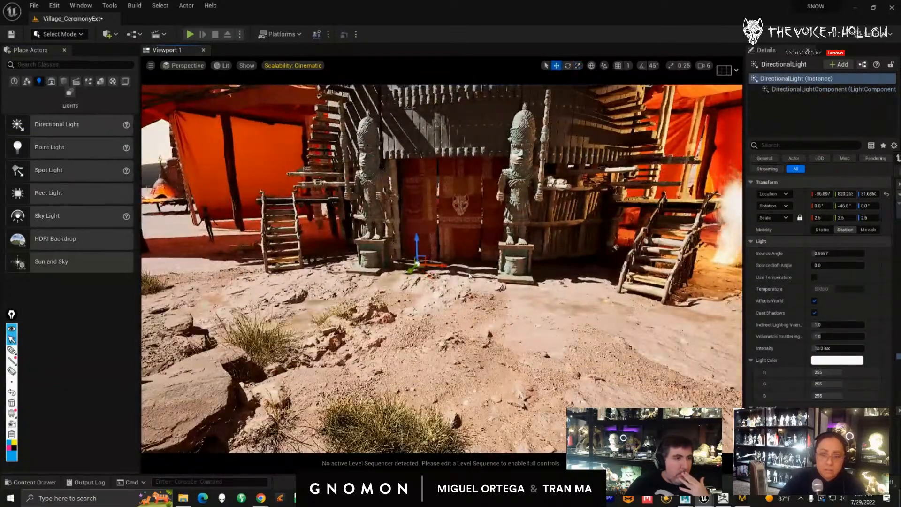
{"action": "left_click_drag", "start_coordinate": [470, 276], "coordinate": [418, 266], "text": "alt"}
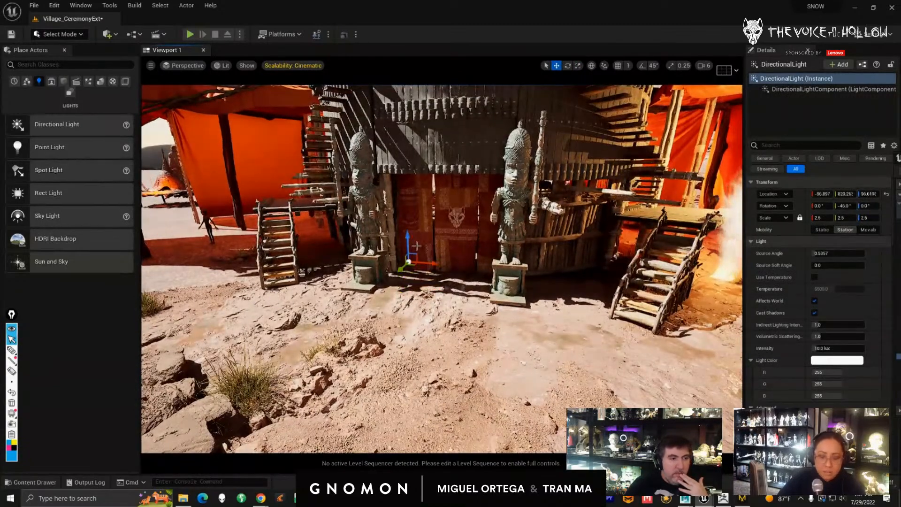
{"action": "scroll", "coordinate": [427, 270], "scroll_direction": "down", "scroll_amount": 6}
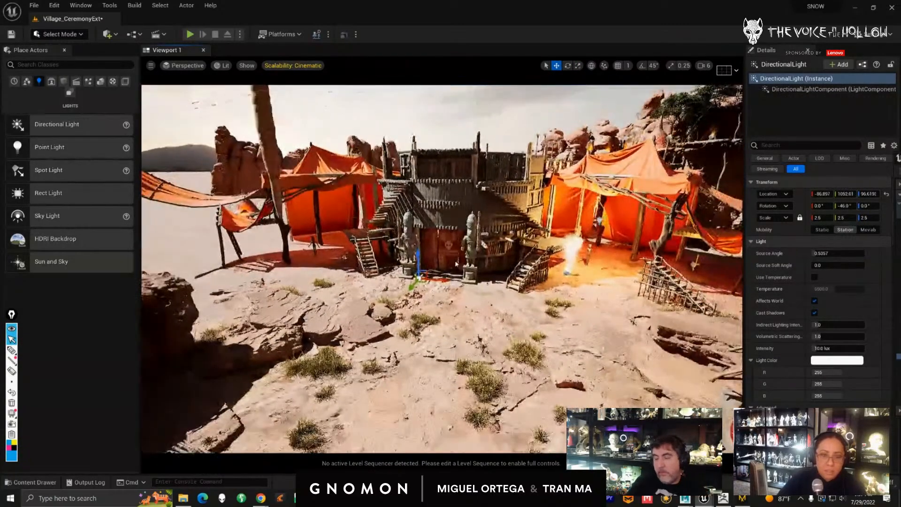
{"action": "middle_click_drag", "start_coordinate": [428, 258], "coordinate": [427, 290]}
- Rotate the Directional Light to a low grazing angle of about -6.7°, -9.6° and 51.4° on X, Y and Z
{"action": "left_click_drag", "start_coordinate": [437, 336], "coordinate": [339, 347]}
{"action": "left_click_drag", "start_coordinate": [428, 305], "coordinate": [405, 293]}
{"action": "left_click_drag", "start_coordinate": [408, 295], "coordinate": [434, 309], "text": "alt"}
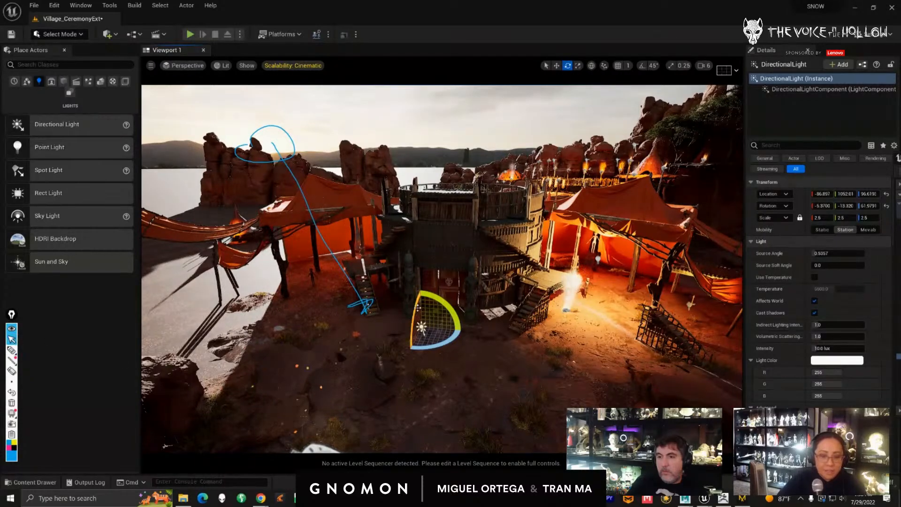
{"action": "left_click_drag", "start_coordinate": [418, 307], "coordinate": [416, 296]}
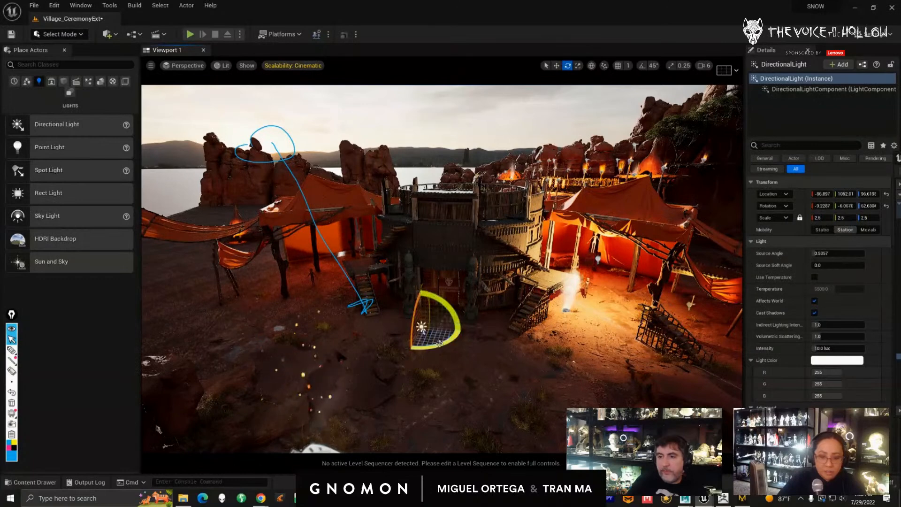
{"action": "left_click_drag", "start_coordinate": [439, 343], "coordinate": [458, 342]}
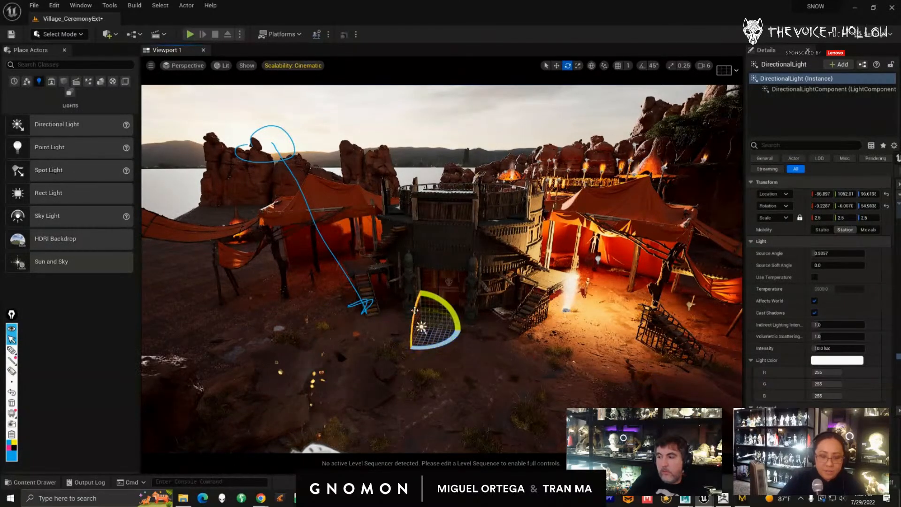
{"action": "left_click_drag", "start_coordinate": [415, 309], "coordinate": [436, 347]}
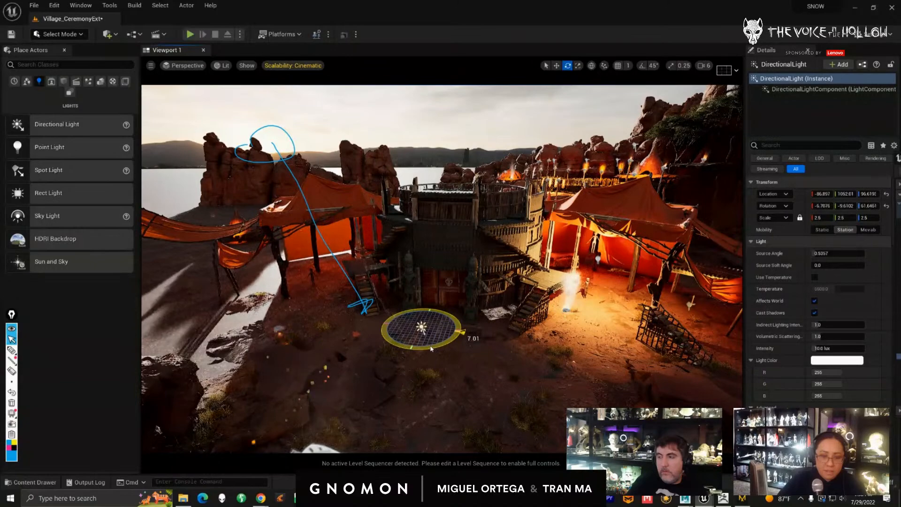
{"action": "left_click_drag", "start_coordinate": [431, 349], "coordinate": [430, 349]}
{"action": "left_click_drag", "start_coordinate": [414, 313], "coordinate": [413, 311]}
- Inspect the light streaks and shadows around the tent by the stairs, and turn the Directional Light to about 77° around Z
{"action": "middle_click_drag", "start_coordinate": [369, 347], "coordinate": [370, 364]}
{"action": "scroll", "coordinate": [382, 382], "scroll_direction": "up", "scroll_amount": 4}
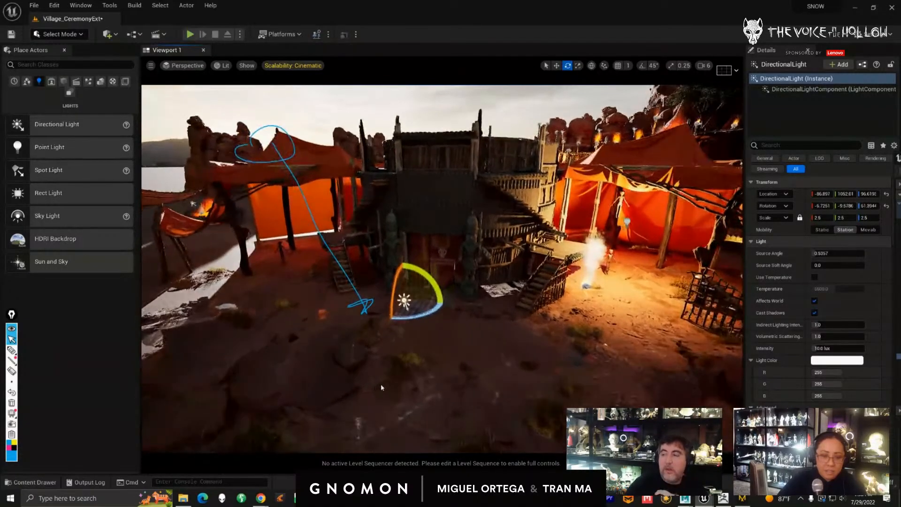
{"action": "left_click_drag", "start_coordinate": [381, 387], "coordinate": [379, 370], "text": "alt"}
{"action": "right_click_drag", "start_coordinate": [378, 370], "coordinate": [365, 361], "text": "alt"}
{"action": "left_click_drag", "start_coordinate": [366, 362], "coordinate": [392, 370], "text": "alt"}
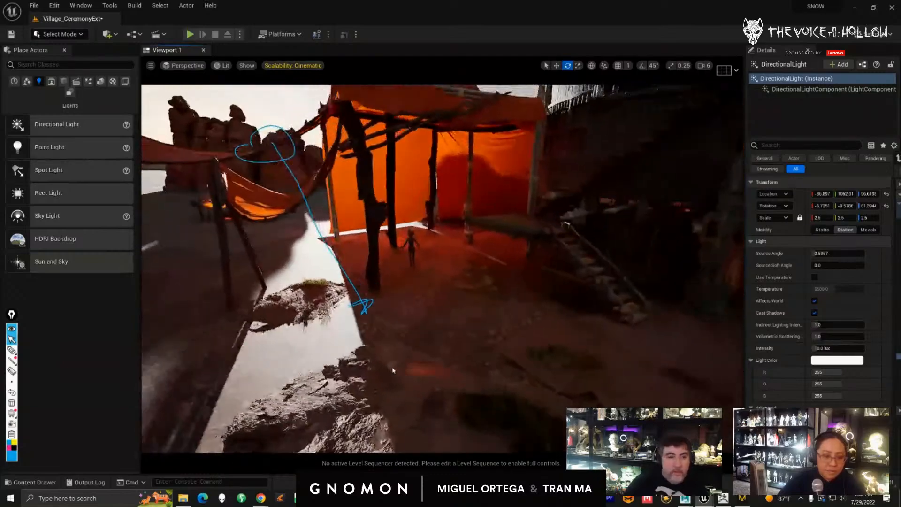
{"action": "mouse_move", "coordinate": [393, 370]}
{"action": "right_mouse_down", "text": "alt"}
{"action": "mouse_move", "coordinate": [410, 390]}
{"action": "mouse_move", "coordinate": [378, 360]}
{"action": "right_mouse_up", "text": "alt"}
{"action": "mouse_move", "coordinate": [378, 359]}
{"action": "left_mouse_down", "text": "alt"}
{"action": "mouse_move", "coordinate": [354, 347]}
{"action": "mouse_move", "coordinate": [378, 374]}
{"action": "left_mouse_up", "text": "alt"}
{"action": "right_click_drag", "start_coordinate": [378, 374], "coordinate": [352, 366], "text": "alt"}
{"action": "left_click_drag", "start_coordinate": [352, 366], "coordinate": [441, 288], "text": "alt"}
{"action": "scroll", "coordinate": [418, 310], "scroll_direction": "down", "scroll_amount": 3}
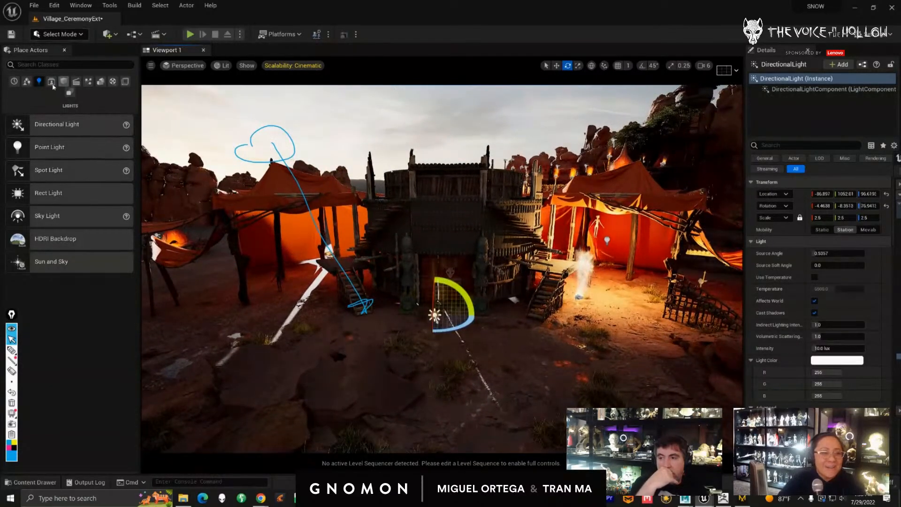
- Add an Exponential Height Fog actor on the ground in front of the central building
{"action": "left_click", "coordinate": [89, 81]}
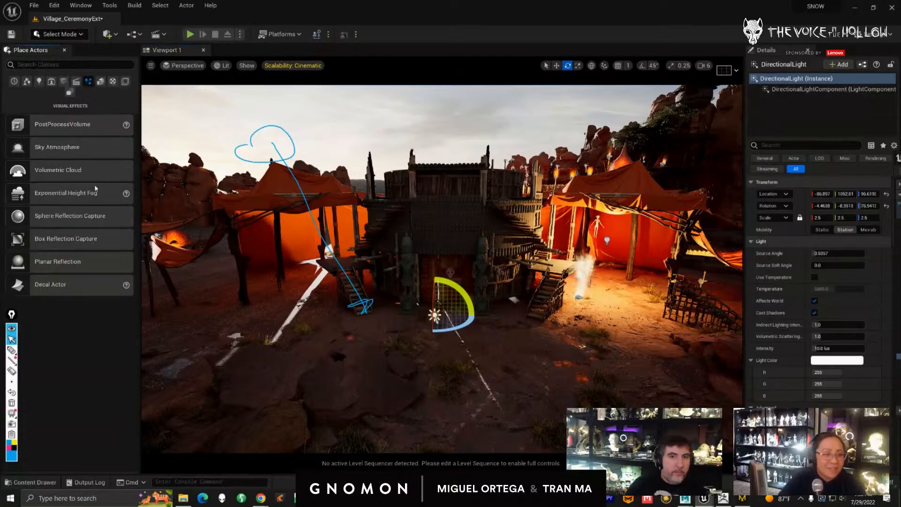
{"action": "left_click", "coordinate": [423, 314]}
{"action": "scroll", "coordinate": [390, 366], "scroll_direction": "up", "scroll_amount": 2}
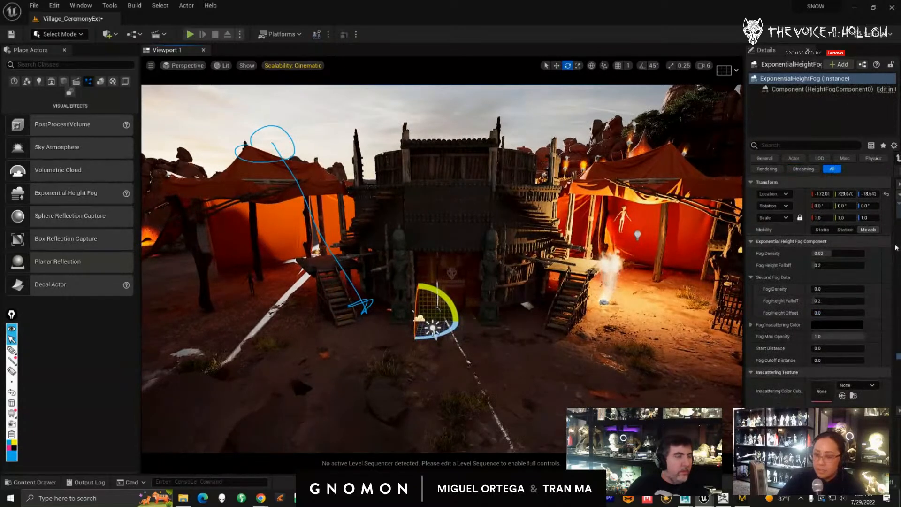
- Try Fog Density 0.05 with second fog densities of 0.05 and 0.2, and reset the second layer's density to its default
{"action": "left_click_drag", "start_coordinate": [822, 287], "coordinate": [886, 286]}
{"action": "left_click_drag", "start_coordinate": [840, 253], "coordinate": [879, 253]}
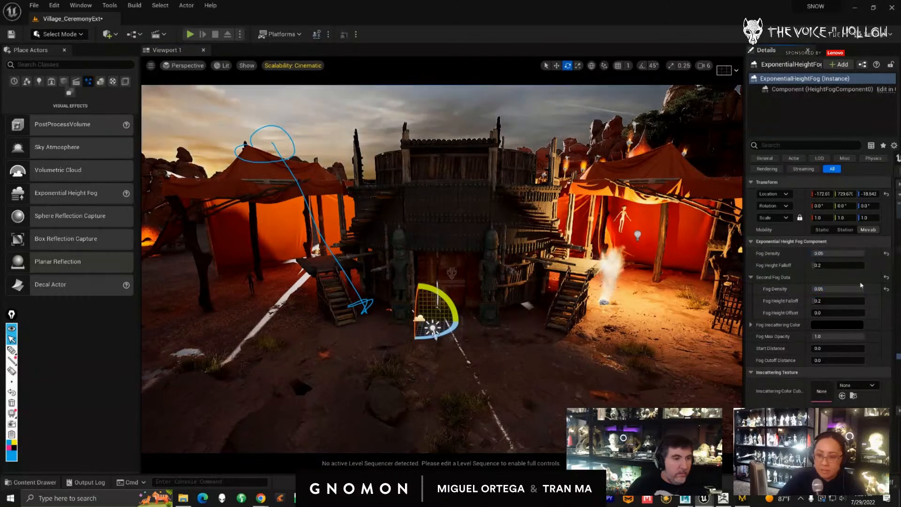
{"action": "left_click", "coordinate": [833, 288]}
{"action": "type", "text": "1"}
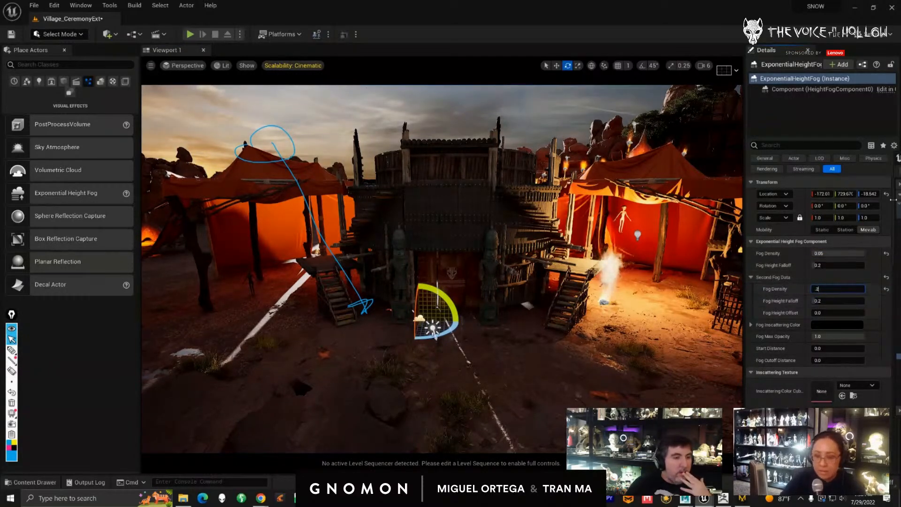
{"action": "key", "text": "Return"}
{"action": "key", "text": "s"}
{"action": "right_click_drag", "start_coordinate": [551, 281], "coordinate": [551, 270]}
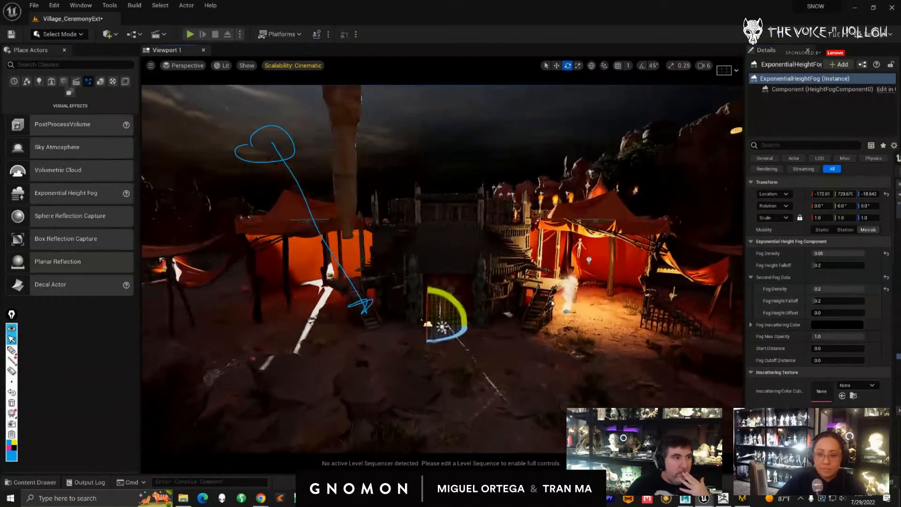
{"action": "left_click", "coordinate": [886, 288]}
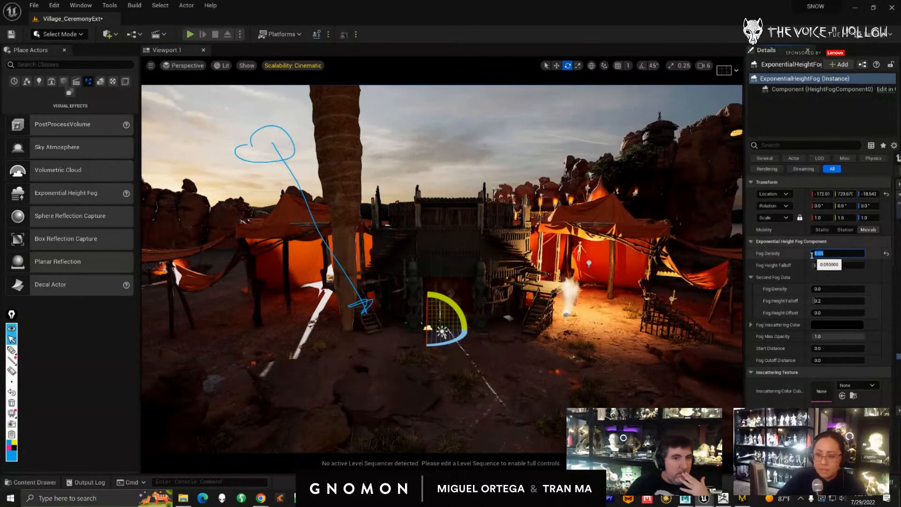
- Test the height fog with a Fog Density of 1, and lower the density to 0.1
{"action": "type", "text": "1"}
{"action": "key", "text": "Tab"}
{"action": "key", "text": "s"}
{"action": "mouse_move", "coordinate": [524, 353]}
{"action": "right_mouse_down"}
{"action": "mouse_move", "coordinate": [539, 366]}
{"action": "mouse_move", "coordinate": [529, 343]}
{"action": "mouse_move", "coordinate": [514, 354]}
{"action": "mouse_move", "coordinate": [536, 366]}
{"action": "right_mouse_up"}
{"action": "key", "text": "w"}
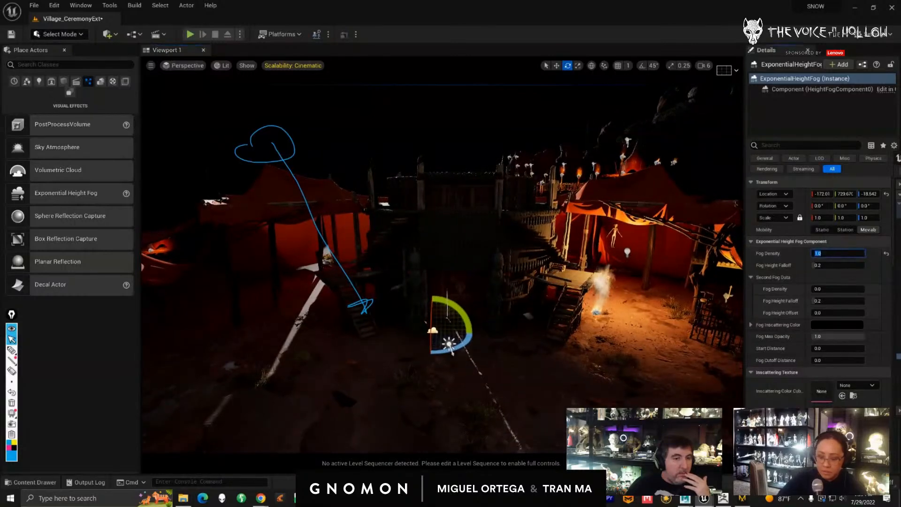
{"action": "key", "text": "Return"}
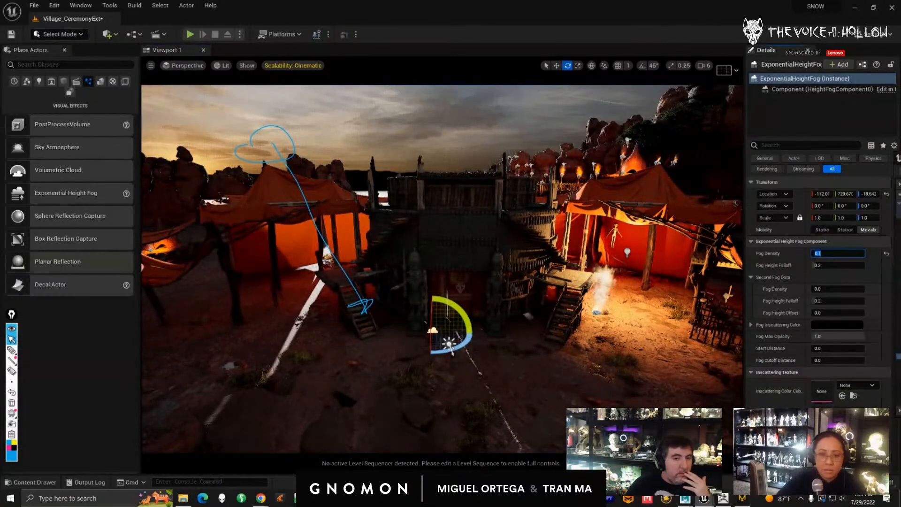
{"action": "key", "text": "w"}
{"action": "mouse_move", "coordinate": [531, 275]}
{"action": "right_mouse_down"}
{"action": "mouse_move", "coordinate": [530, 284]}
{"action": "mouse_move", "coordinate": [544, 286]}
{"action": "mouse_move", "coordinate": [537, 281]}
{"action": "right_mouse_up"}
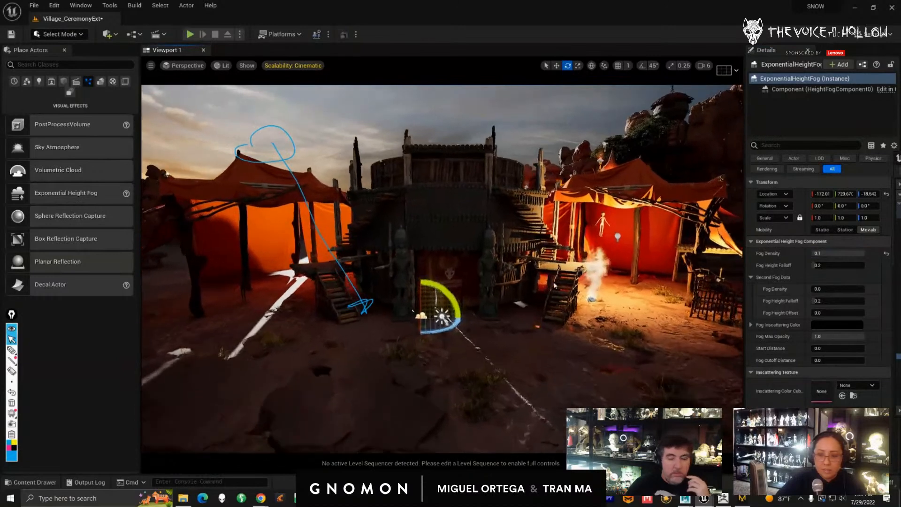
- Enable Volumetric Fog on the Exponential Height Fog and check the haze around the central building and tents
{"action": "left_click", "coordinate": [821, 253]}
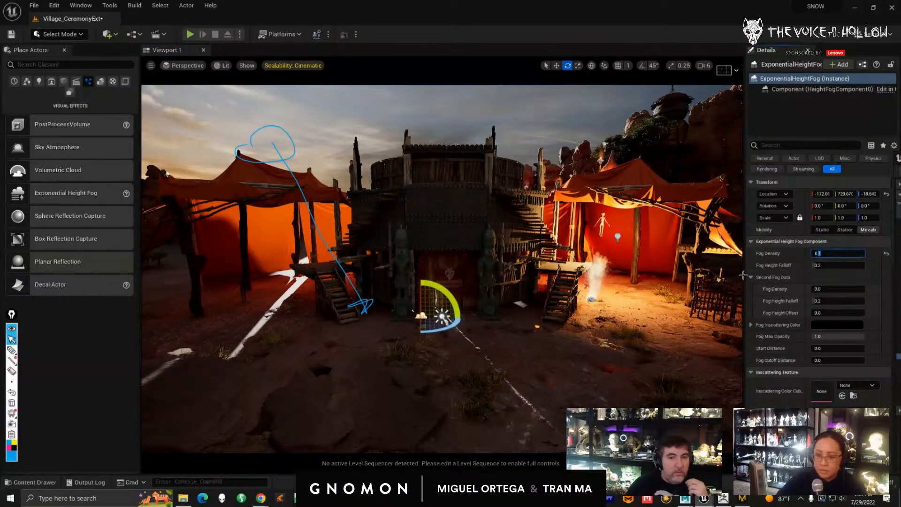
{"action": "left_click_drag", "start_coordinate": [744, 275], "coordinate": [709, 273]}
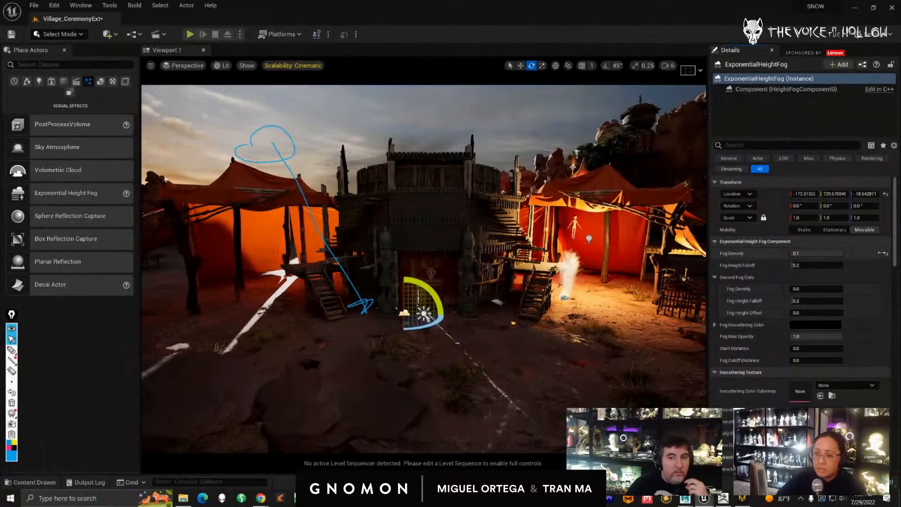
{"action": "scroll", "coordinate": [893, 315], "scroll_direction": "down", "scroll_amount": 10}
{"action": "scroll", "coordinate": [893, 315], "scroll_direction": "up", "scroll_amount": 3}
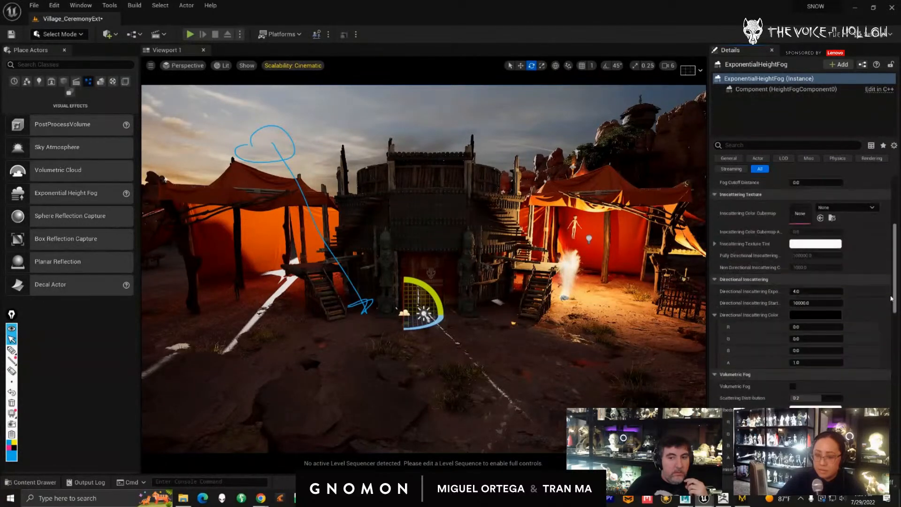
{"action": "left_click", "coordinate": [793, 374]}
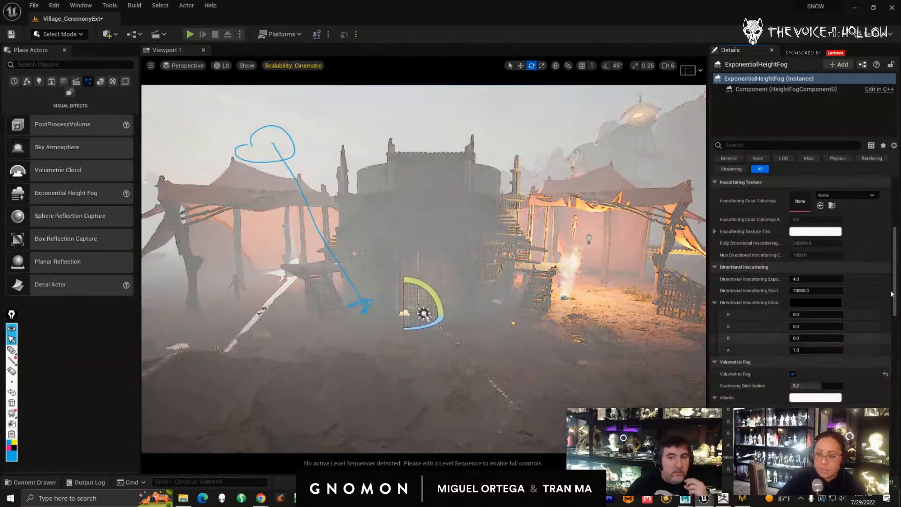
{"action": "scroll", "coordinate": [891, 235], "scroll_direction": "up", "scroll_amount": 5}
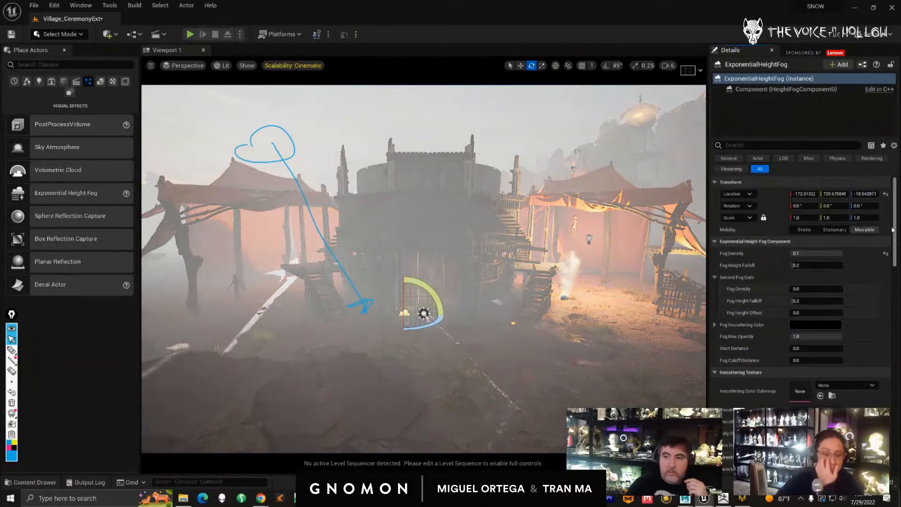
{"action": "left_click", "coordinate": [805, 254]}
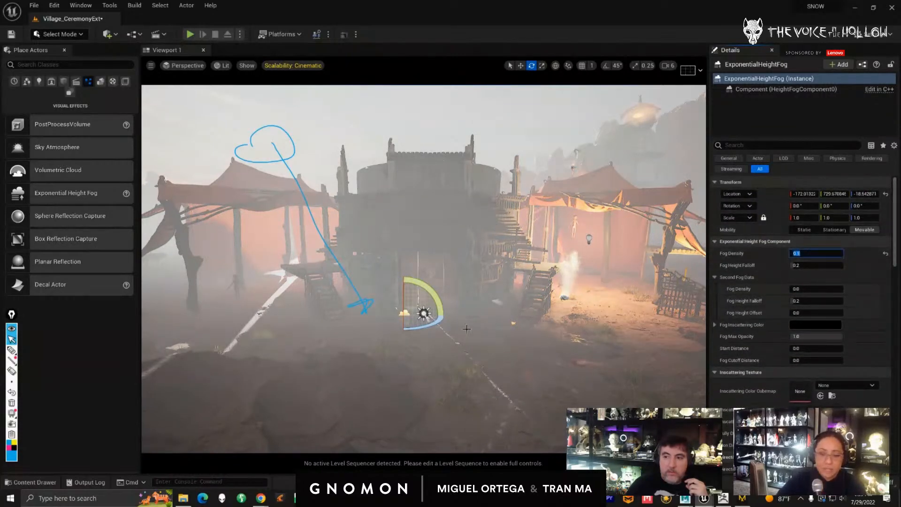
{"action": "left_click_drag", "start_coordinate": [472, 329], "coordinate": [513, 336], "text": "alt"}
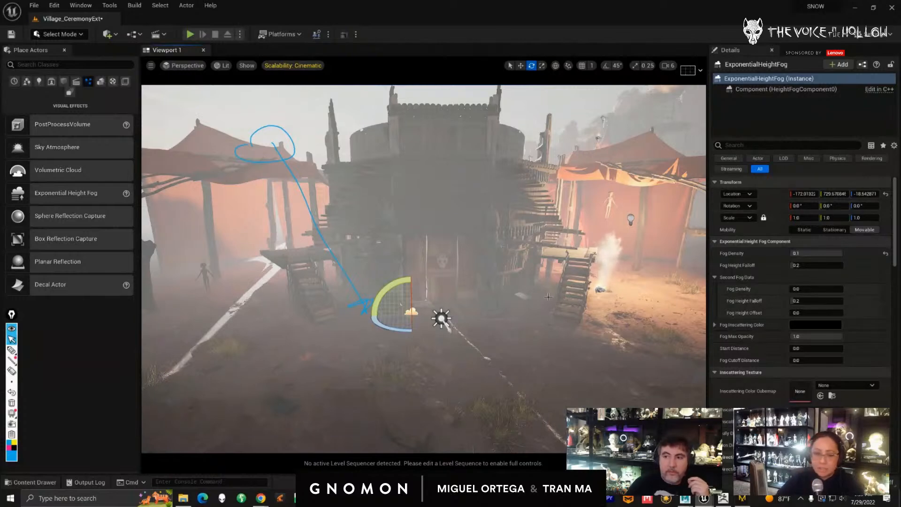
{"action": "mouse_move", "coordinate": [548, 296]}
{"action": "left_mouse_down", "text": "alt"}
{"action": "mouse_move", "coordinate": [552, 309]}
{"action": "mouse_move", "coordinate": [550, 292]}
{"action": "left_mouse_up", "text": "alt"}
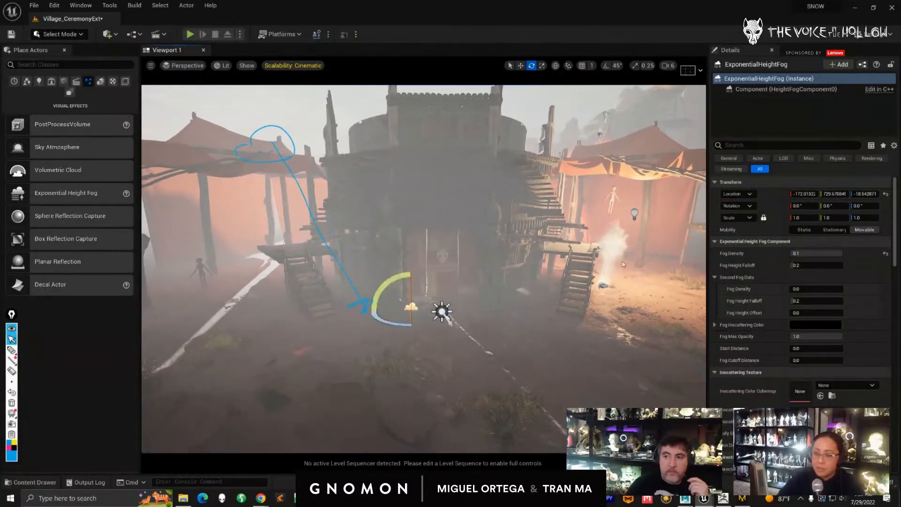
- Group the DirectionalLight, ExponentialHeightFog and HDRIBackdrop actors into a new folder
{"action": "left_click_drag", "start_coordinate": [900, 94], "coordinate": [596, 82]}
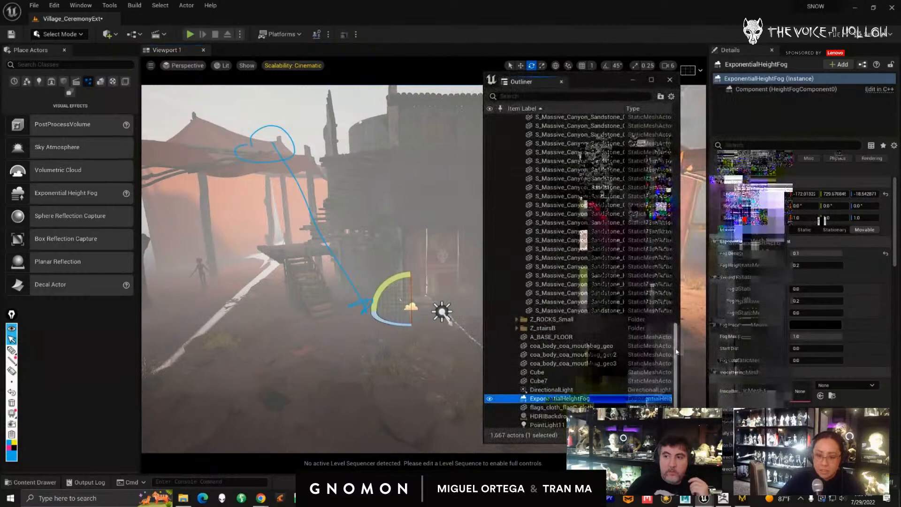
{"action": "left_click_drag", "start_coordinate": [674, 352], "coordinate": [675, 357]}
{"action": "left_click", "coordinate": [553, 370]}
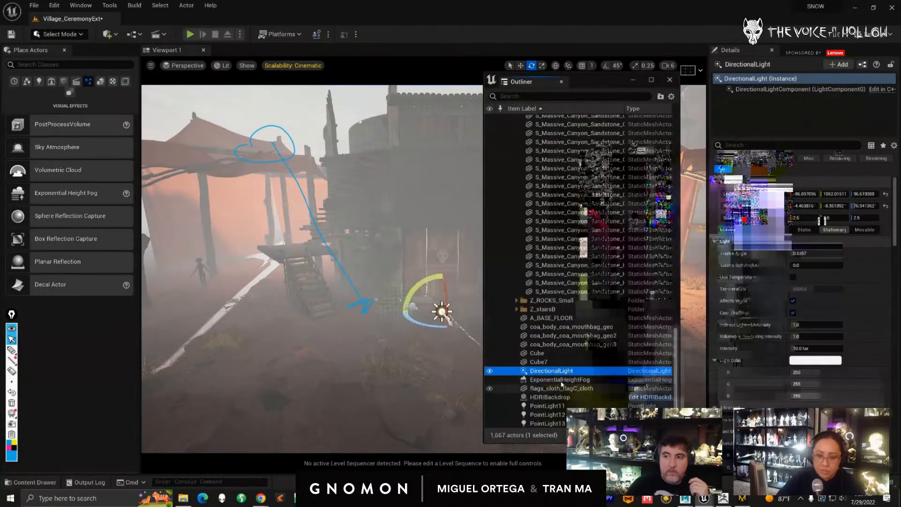
{"action": "left_click", "coordinate": [558, 380], "text": "ctrl"}
{"action": "left_click", "coordinate": [558, 396], "text": "ctrl"}
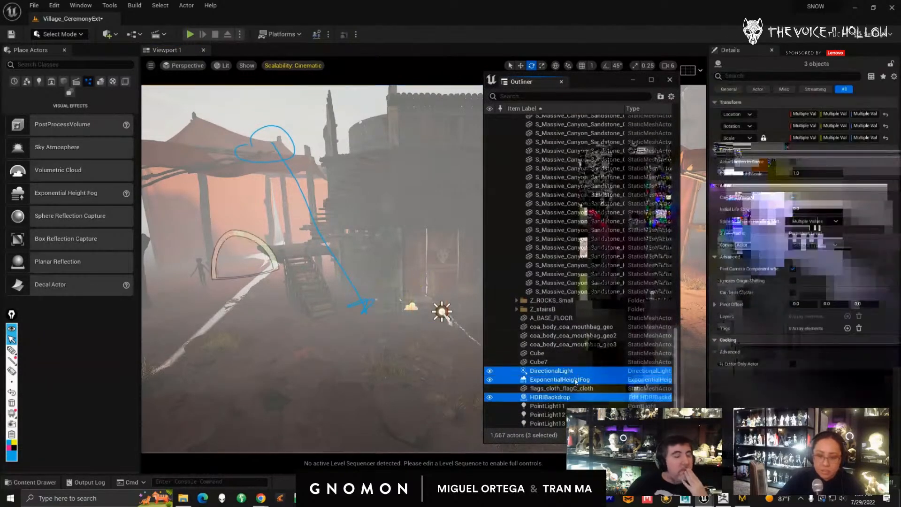
{"action": "left_click", "coordinate": [671, 97]}
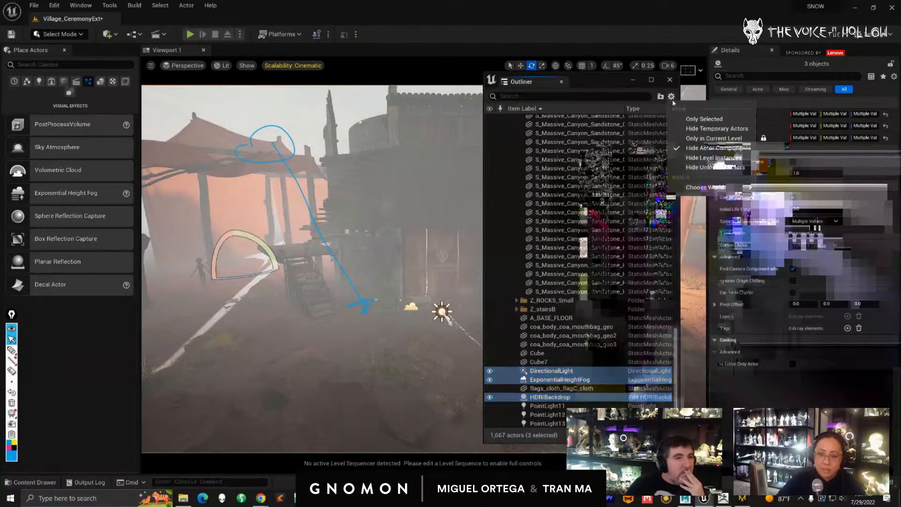
{"action": "left_click", "coordinate": [660, 96]}
{"action": "left_click", "coordinate": [550, 303]}
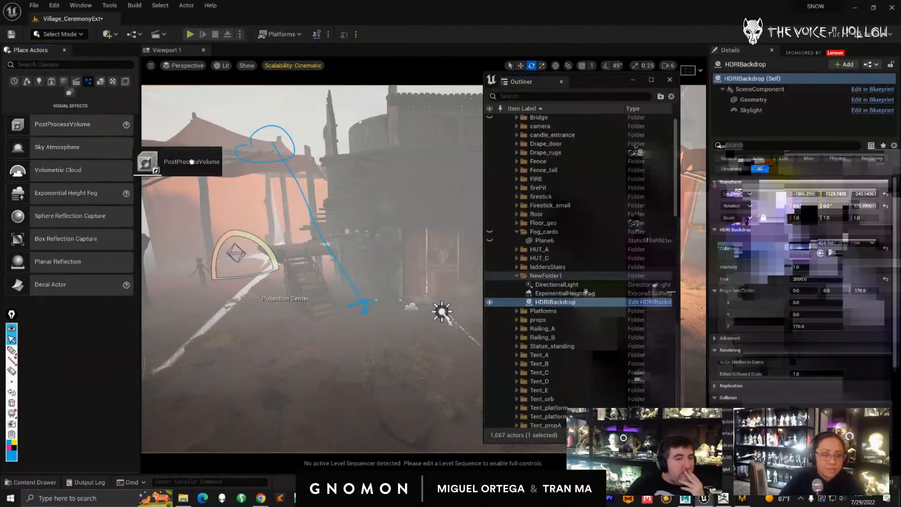
- Add a PostProcessVolume in front of the central building and enable its Infinite Extent (Unbound) option
{"action": "left_click_drag", "start_coordinate": [419, 325], "coordinate": [417, 323]}
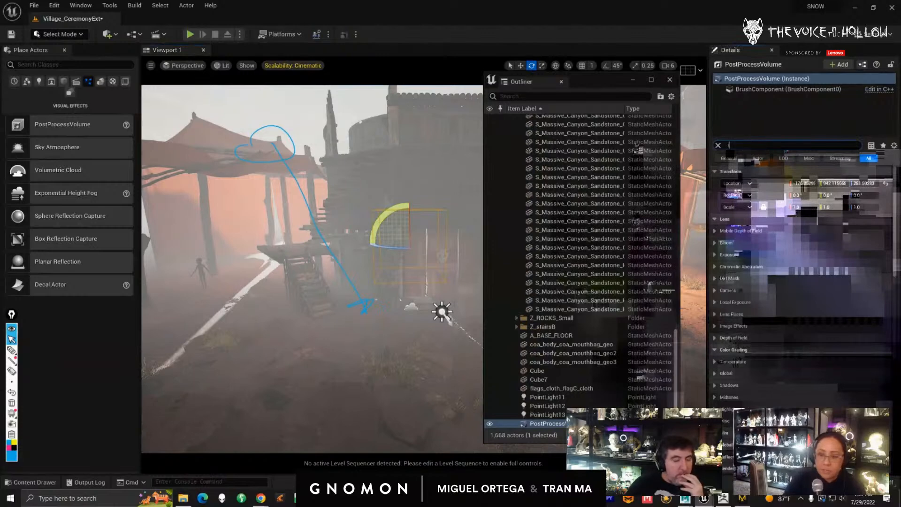
{"action": "type", "text": "infi"}
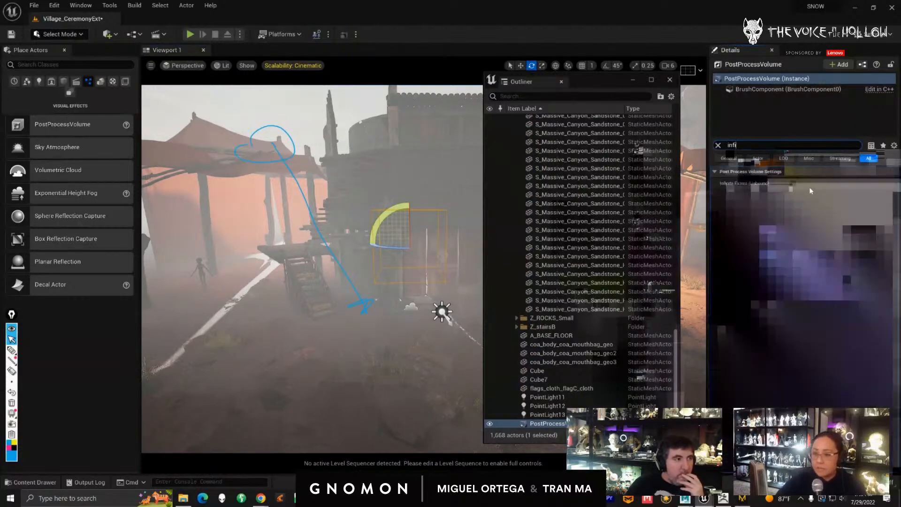
{"action": "left_click", "coordinate": [792, 183]}
{"action": "right_click_drag", "start_coordinate": [414, 328], "coordinate": [405, 208]}
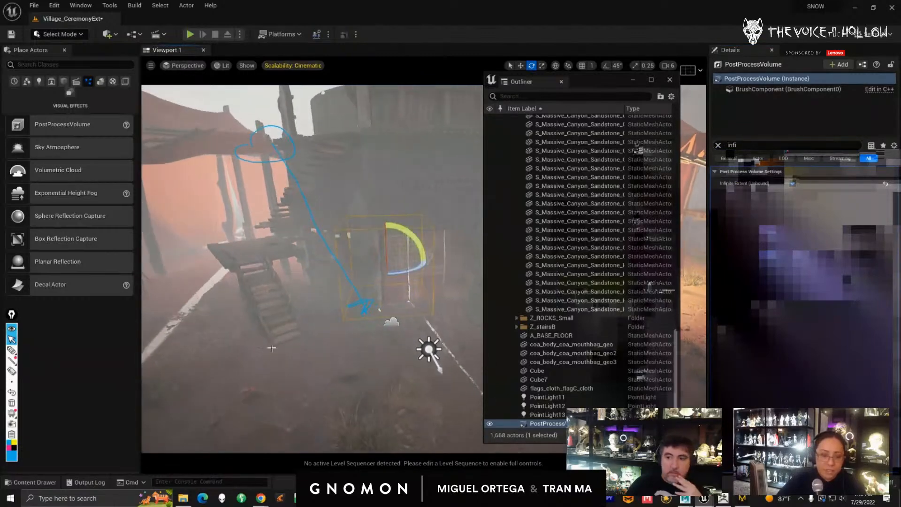
{"action": "right_click_drag", "start_coordinate": [352, 357], "coordinate": [522, 230]}
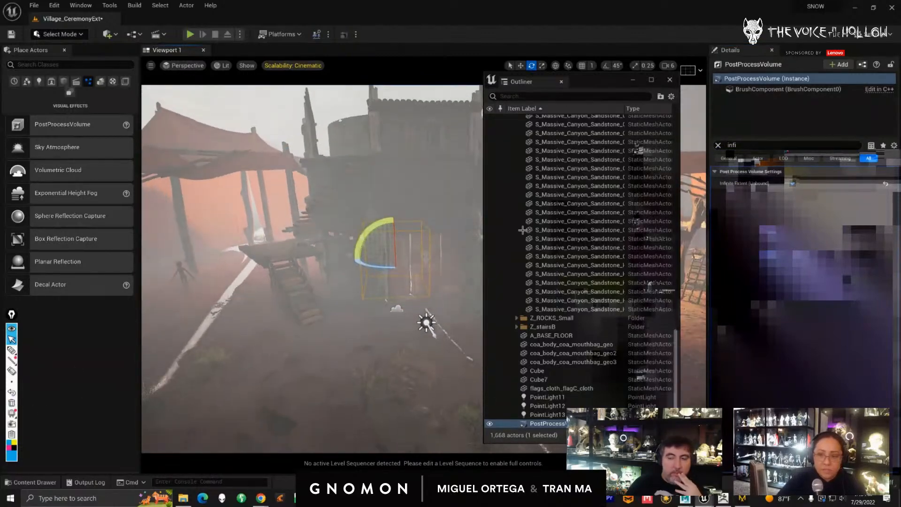
{"action": "left_click", "coordinate": [717, 146]}
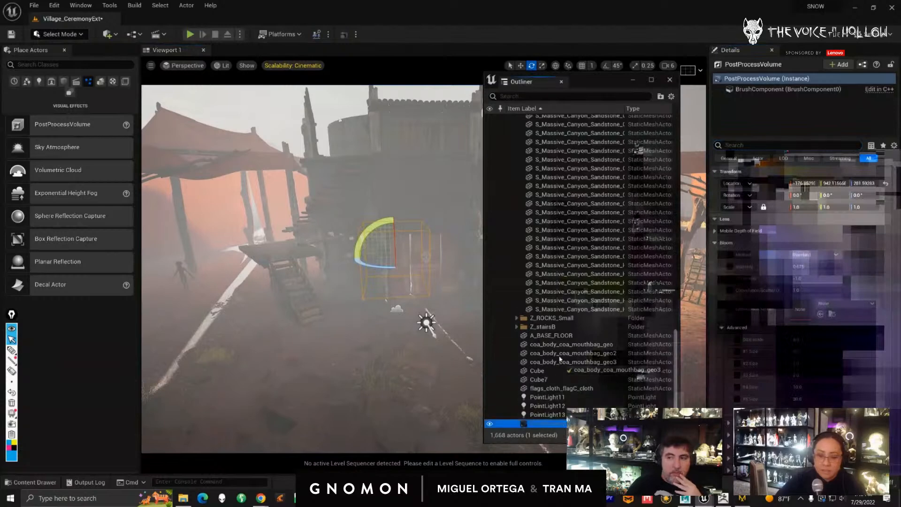
- Collapse the expanded folders in the level's actor list to shorten it
{"action": "scroll", "coordinate": [680, 307], "scroll_direction": "up", "scroll_amount": 2}
{"action": "left_click_drag", "start_coordinate": [679, 307], "coordinate": [696, 123]}
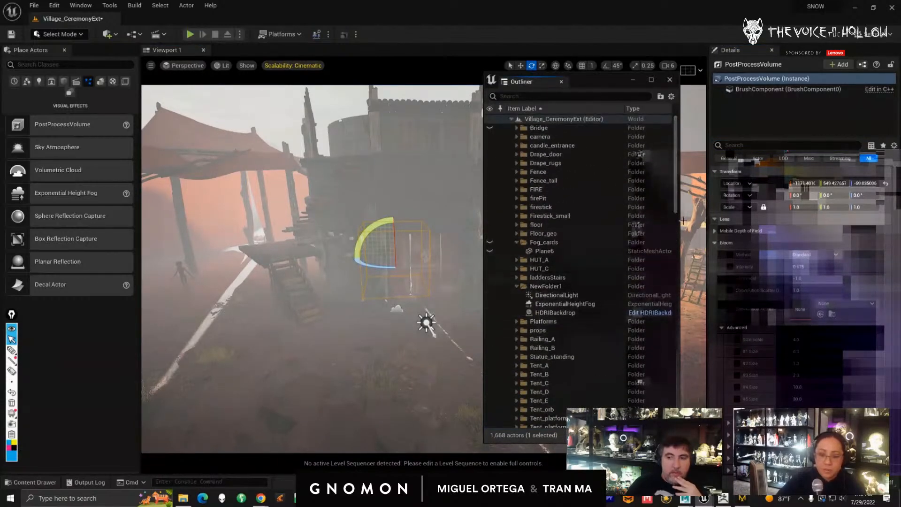
{"action": "left_click_drag", "start_coordinate": [677, 210], "coordinate": [685, 426]}
{"action": "left_click_drag", "start_coordinate": [676, 348], "coordinate": [677, 132]}
{"action": "left_click", "coordinate": [513, 120], "text": "shift"}
{"action": "left_click", "coordinate": [512, 120]}
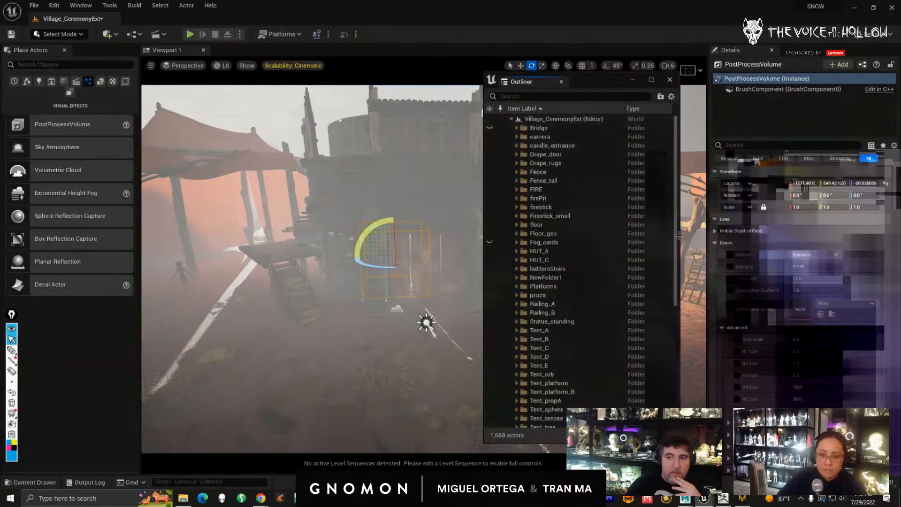
{"action": "left_click_drag", "start_coordinate": [679, 236], "coordinate": [680, 364]}
{"action": "left_click", "coordinate": [516, 210]}
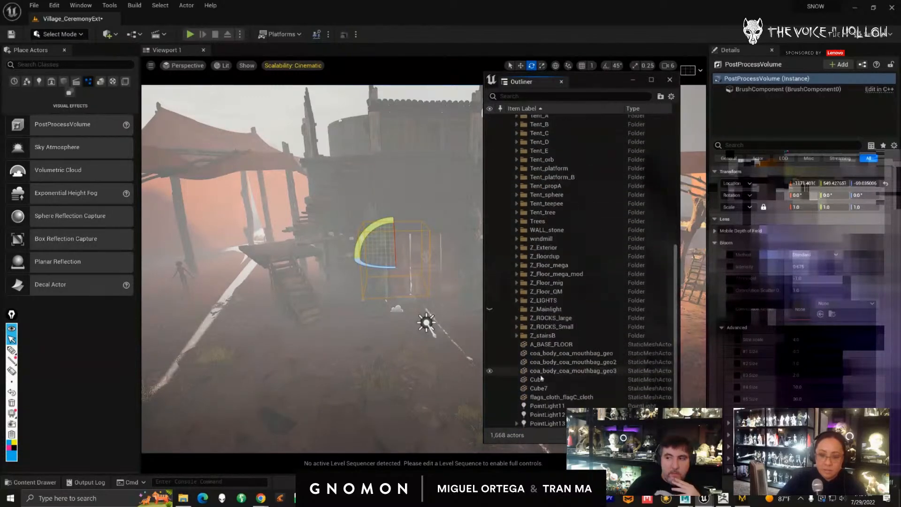
- Move the PostProcessVolume into the new folder that holds the directional light, height fog and HDRI backdrop
{"action": "left_click", "coordinate": [561, 397]}
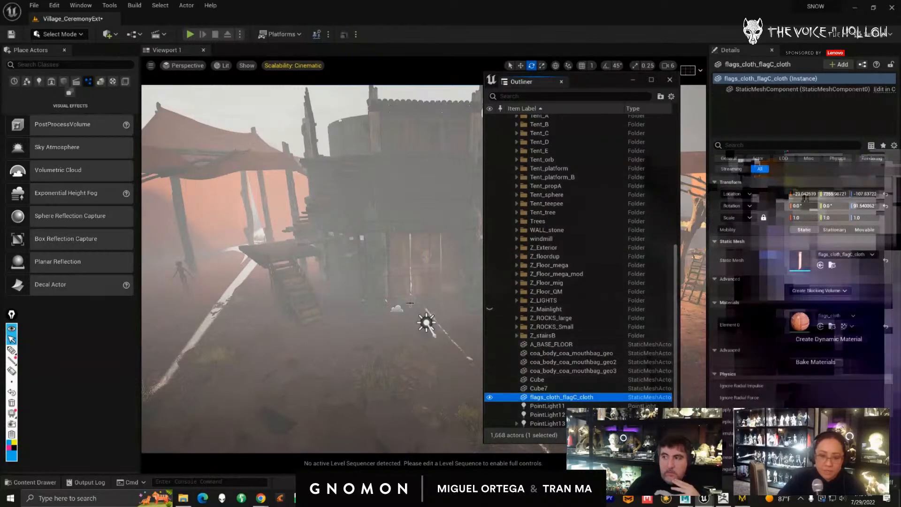
{"action": "right_click_drag", "start_coordinate": [406, 301], "coordinate": [405, 296]}
{"action": "left_click", "coordinate": [424, 279]}
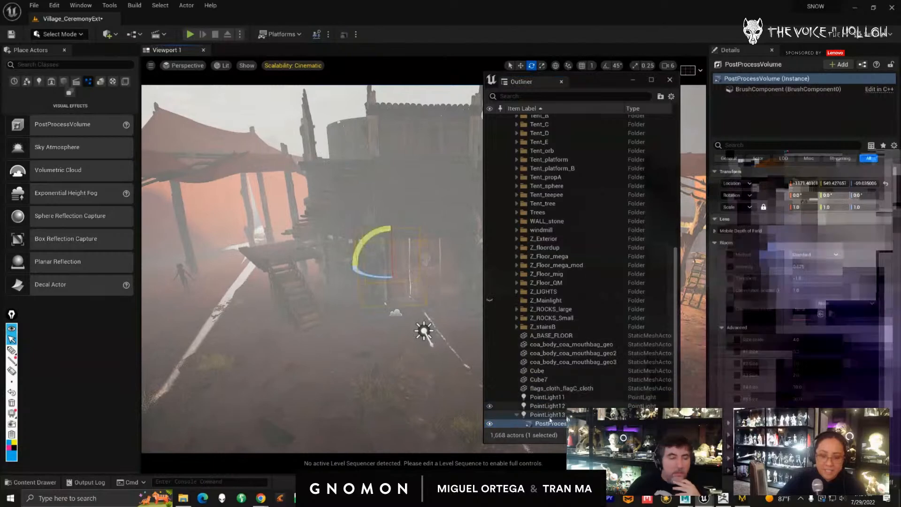
{"action": "left_click_drag", "start_coordinate": [552, 425], "coordinate": [535, 377]}
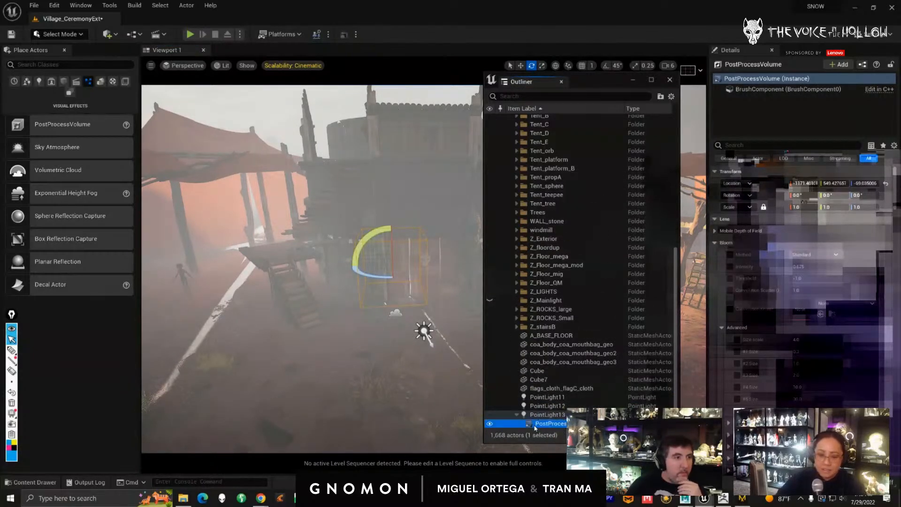
{"action": "left_click_drag", "start_coordinate": [604, 297], "coordinate": [607, 289]}
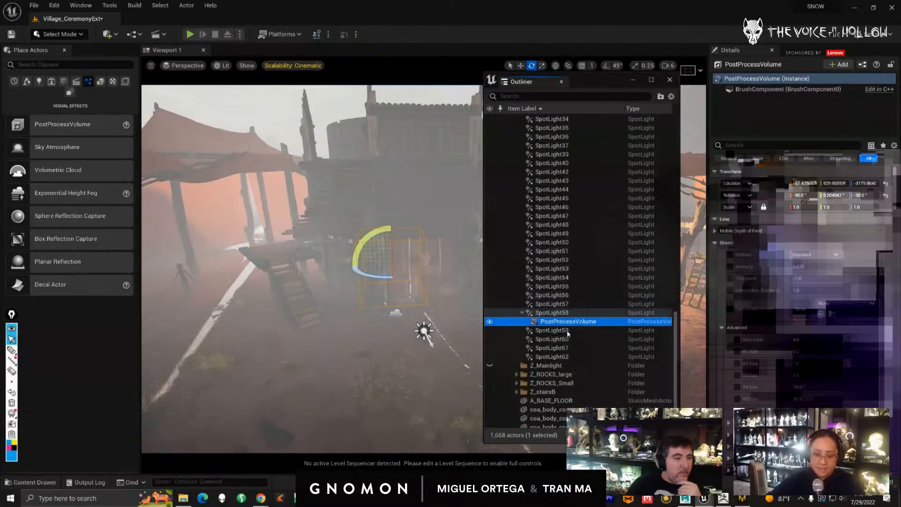
{"action": "left_click_drag", "start_coordinate": [568, 325], "coordinate": [541, 193]}
{"action": "scroll", "coordinate": [567, 197], "scroll_direction": "up", "scroll_amount": 10}
{"action": "scroll", "coordinate": [567, 197], "scroll_direction": "up", "scroll_amount": 5}
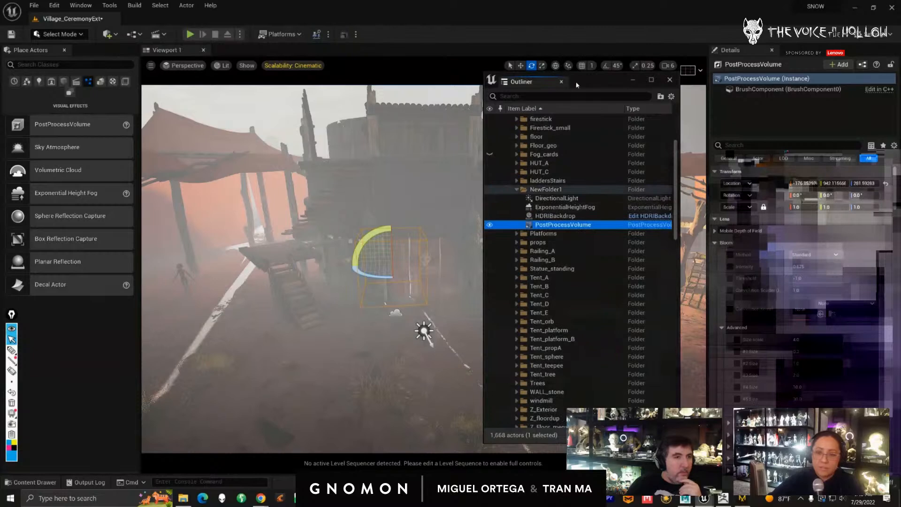
- Review the HDRI backdrop, post-process volume and height fog actors against the hazy view of the building and tents
{"action": "left_click_drag", "start_coordinate": [576, 85], "coordinate": [591, 94]}
{"action": "left_click", "coordinate": [565, 226]}
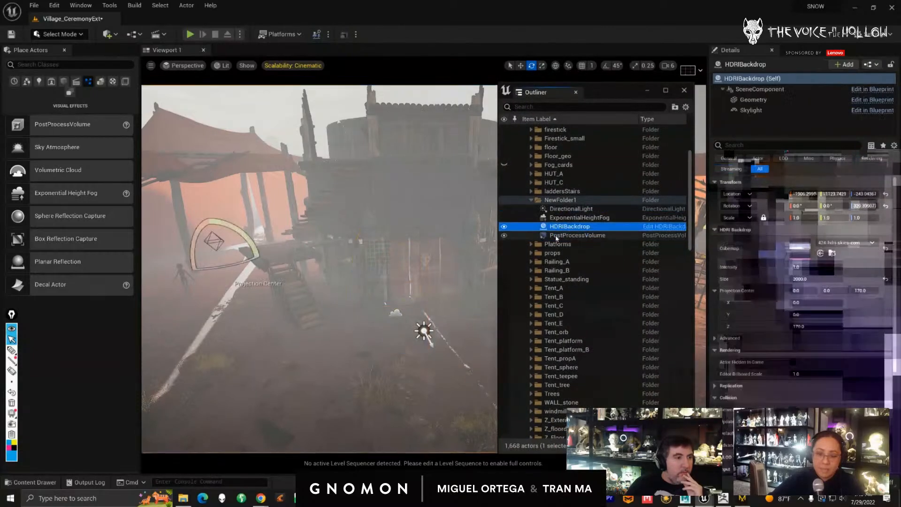
{"action": "left_click", "coordinate": [556, 235]}
{"action": "left_click", "coordinate": [558, 218]}
{"action": "left_click_drag", "start_coordinate": [381, 375], "coordinate": [384, 370], "text": "alt"}
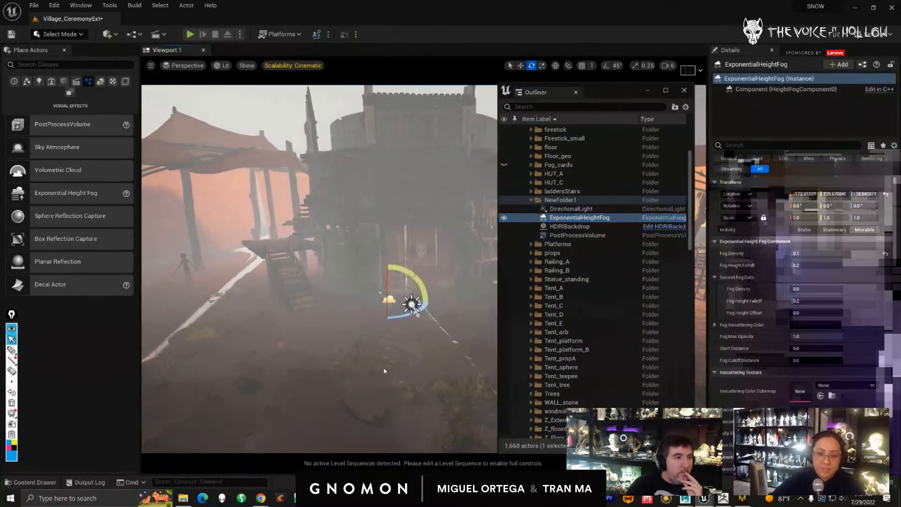
{"action": "left_click", "coordinate": [568, 219]}
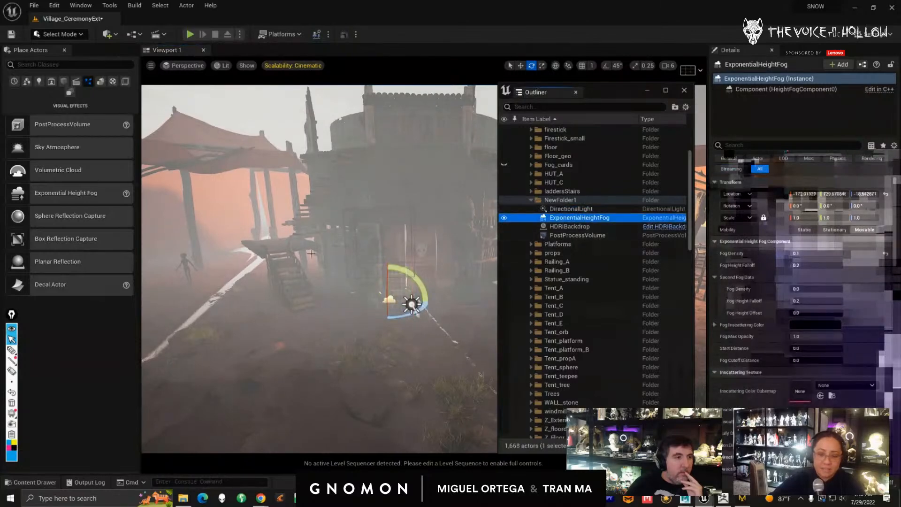
{"action": "left_click", "coordinate": [403, 274]}
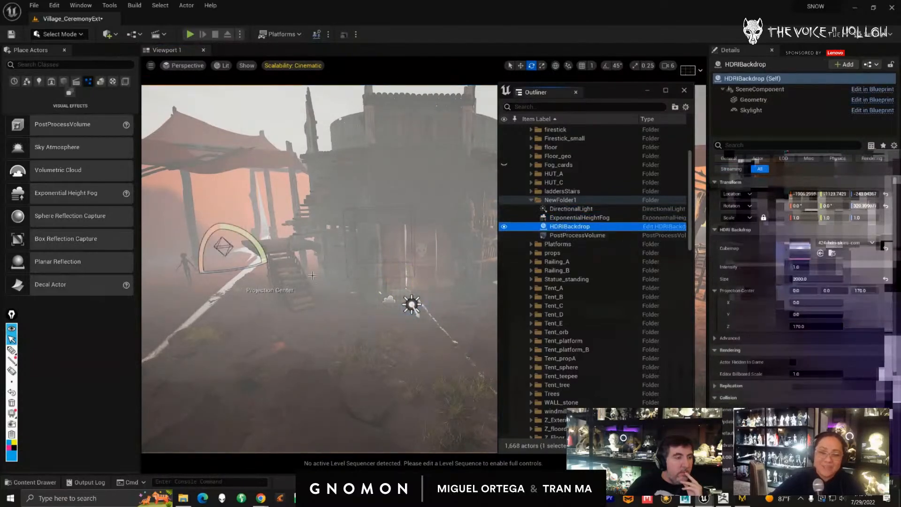
{"action": "left_click_drag", "start_coordinate": [312, 275], "coordinate": [324, 323], "text": "alt"}
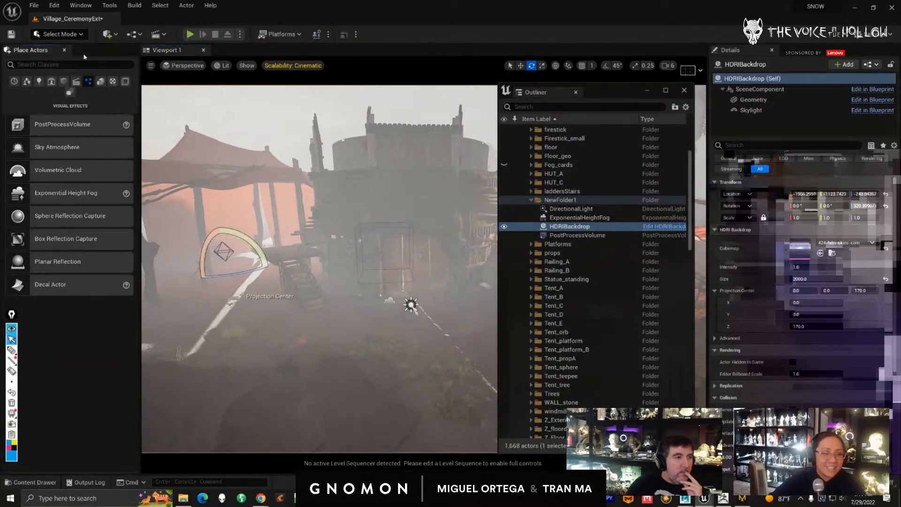
- Close the list of placeable actors and move the Outliner window aside to widen the view of the set
{"action": "left_click", "coordinate": [64, 50]}
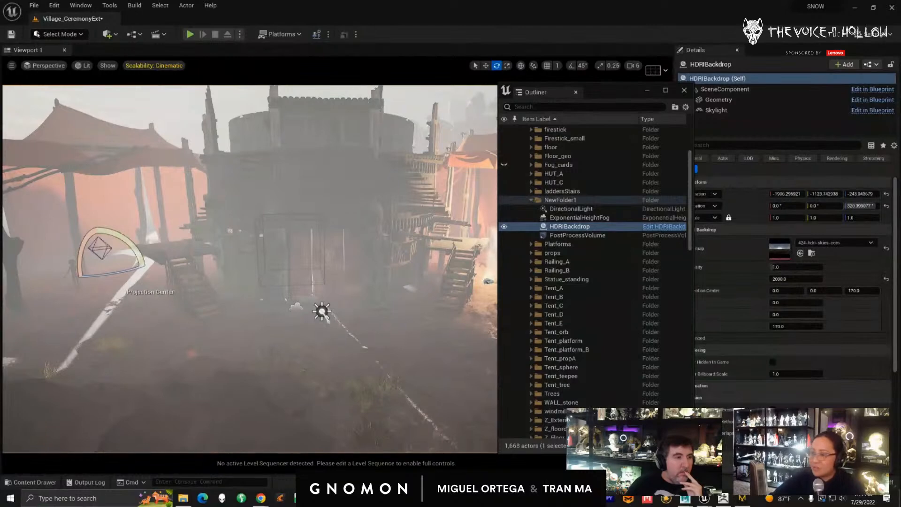
{"action": "left_click_drag", "start_coordinate": [626, 99], "coordinate": [775, 99]}
{"action": "mouse_move", "coordinate": [499, 315]}
{"action": "right_mouse_down"}
{"action": "mouse_move", "coordinate": [474, 321]}
{"action": "mouse_move", "coordinate": [499, 316]}
{"action": "mouse_move", "coordinate": [490, 312]}
{"action": "right_mouse_up"}
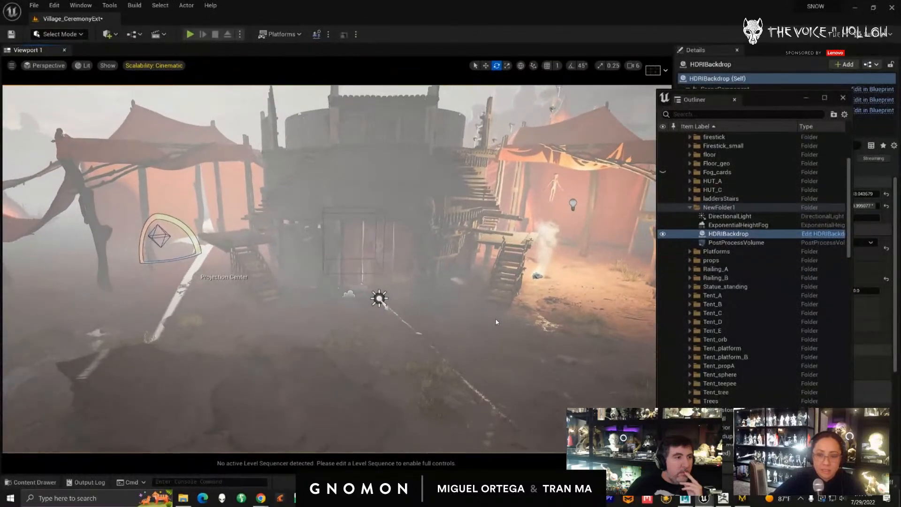
- Reset the Exponential Height Fog's Fog Density to its default of 0.02
{"action": "left_click_drag", "start_coordinate": [764, 99], "coordinate": [579, 89]}
{"action": "left_click", "coordinate": [546, 232]}
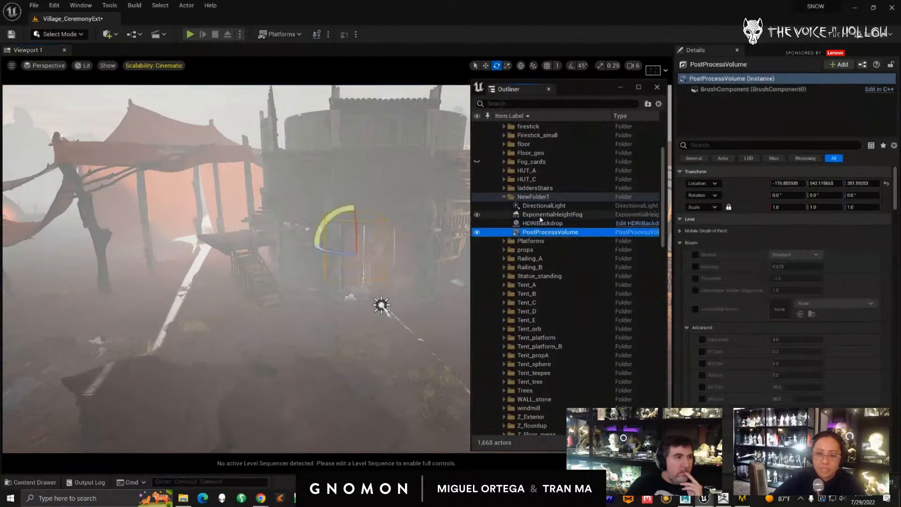
{"action": "left_click", "coordinate": [548, 214]}
{"action": "left_click", "coordinate": [886, 254]}
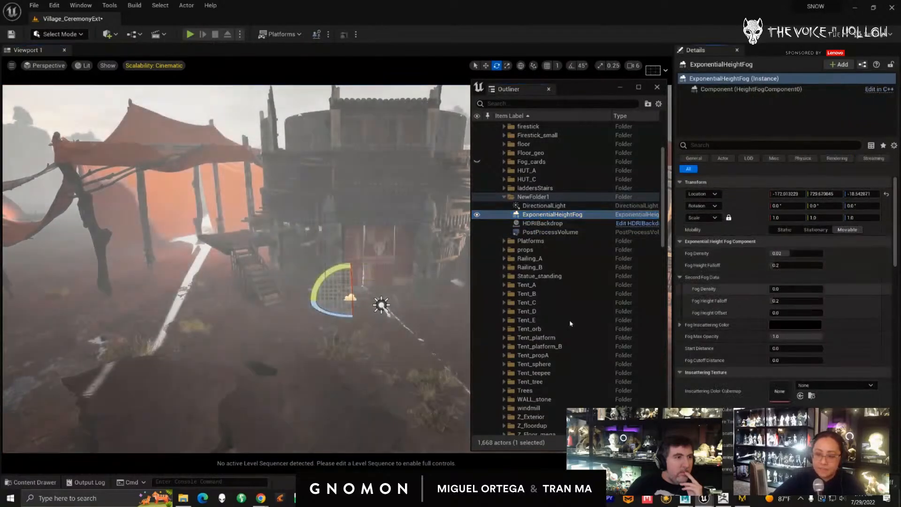
- Examine the directional light, HDRI backdrop and height fog settings and their effect on the set from several angles
{"action": "left_click", "coordinate": [544, 206]}
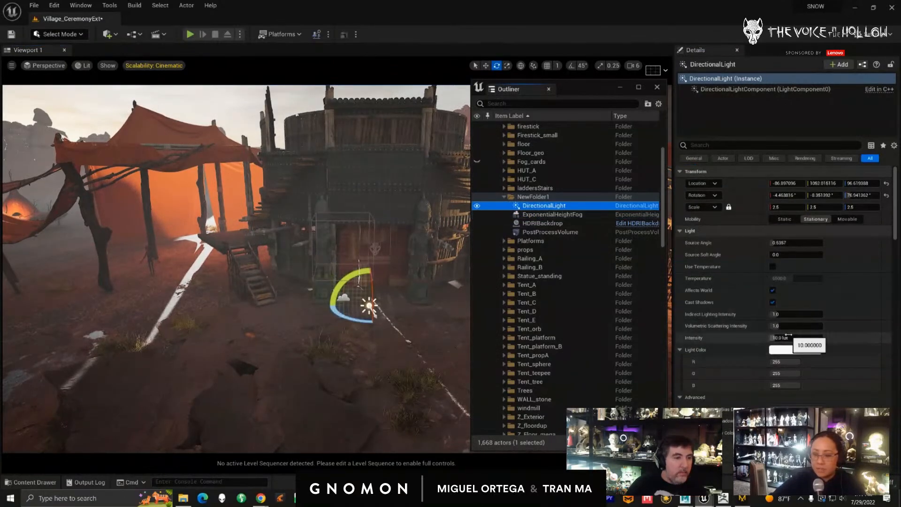
{"action": "left_click", "coordinate": [572, 216]}
{"action": "left_click", "coordinate": [563, 223]}
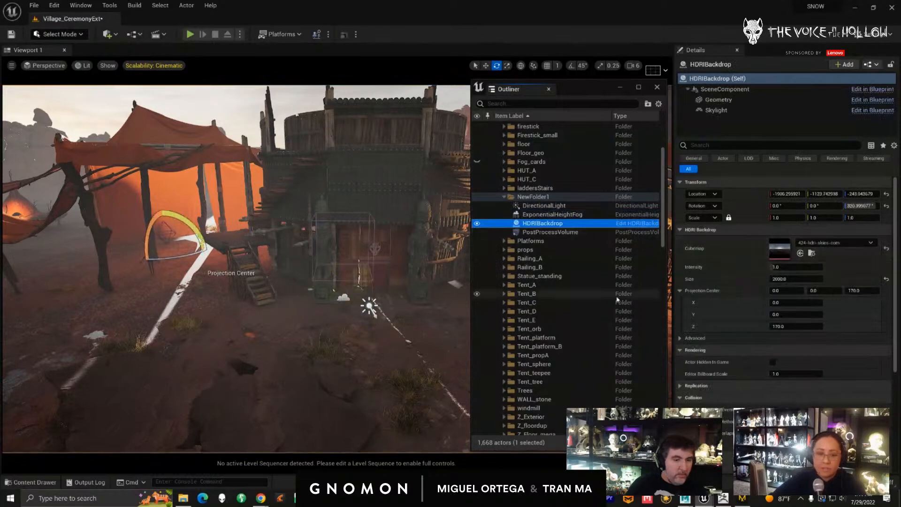
{"action": "middle_click_drag", "start_coordinate": [327, 338], "coordinate": [371, 340]}
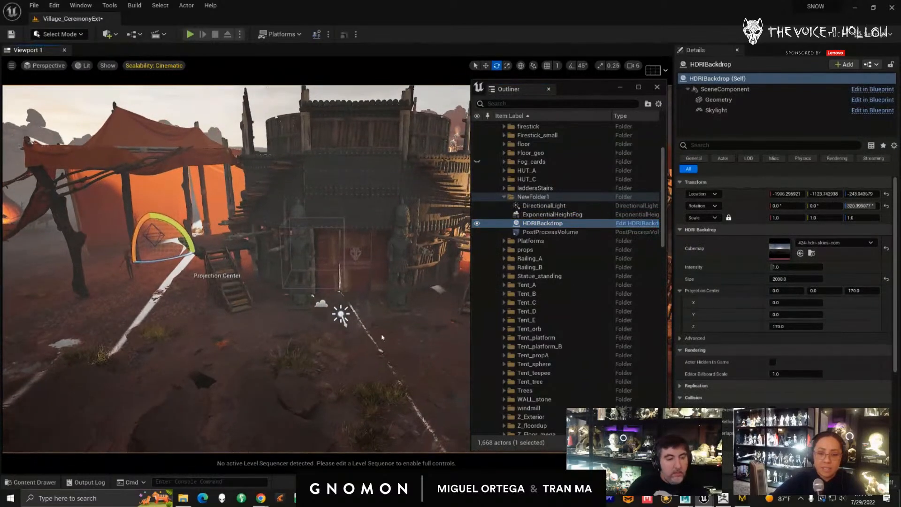
{"action": "left_click", "coordinate": [558, 215]}
{"action": "scroll", "coordinate": [361, 389], "scroll_direction": "down", "scroll_amount": 3}
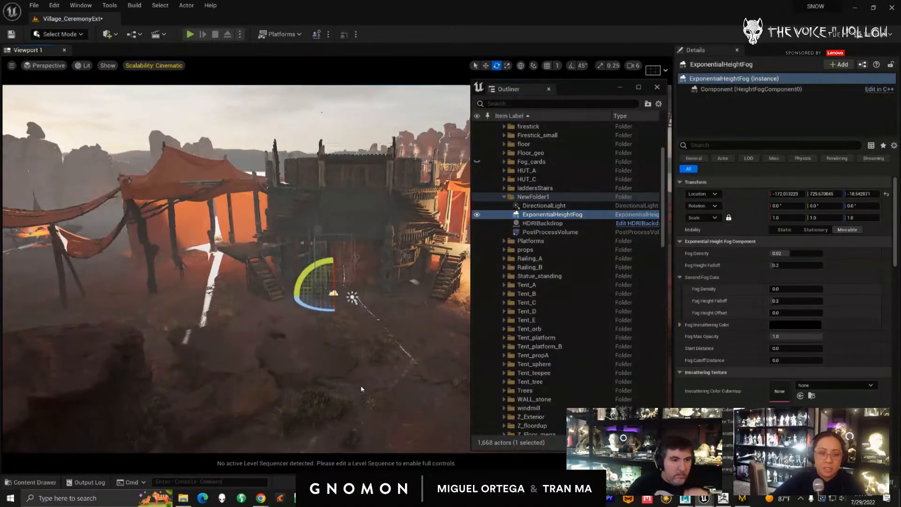
{"action": "scroll", "coordinate": [361, 385], "scroll_direction": "up", "scroll_amount": 3}
{"action": "right_click_drag", "start_coordinate": [357, 375], "coordinate": [375, 362]}
- Toggle the PostProcessVolume's visibility to compare the set with and without it
{"action": "left_click", "coordinate": [544, 232]}
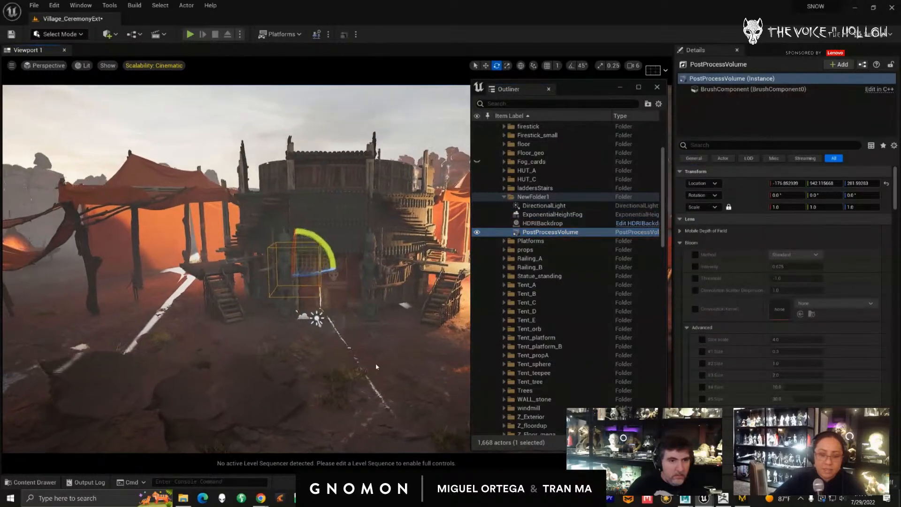
{"action": "left_click", "coordinate": [476, 232]}
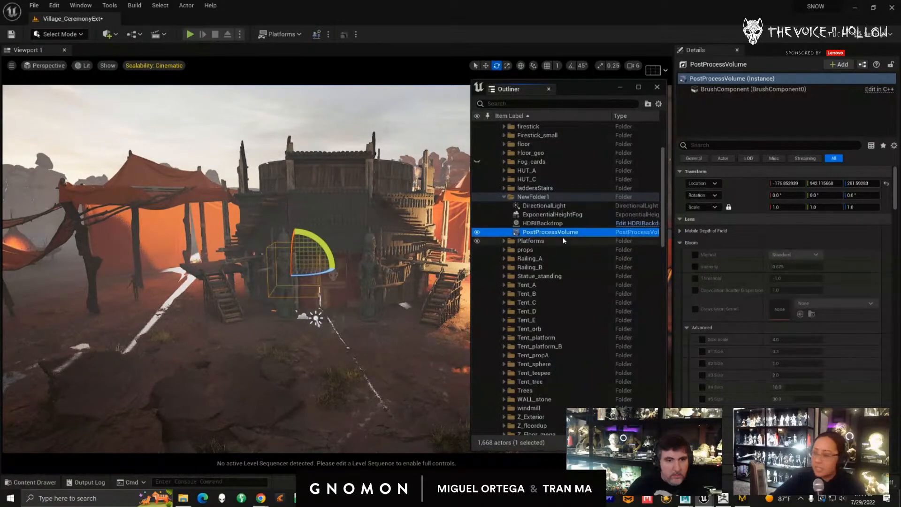
{"action": "left_click", "coordinate": [477, 232]}
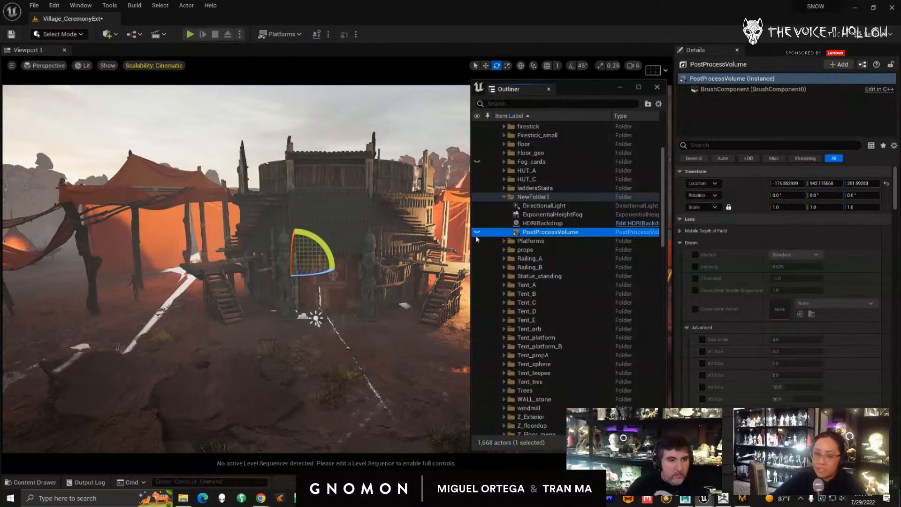
{"action": "left_click", "coordinate": [477, 233]}
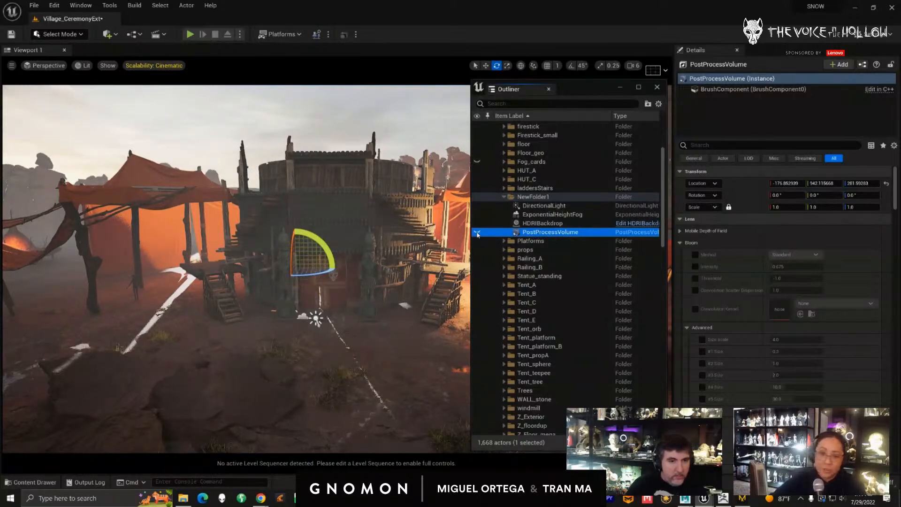
- Hide the PostProcessVolume and set the DirectionalLight's Intensity to 2 lux
{"action": "left_click", "coordinate": [477, 232]}
{"action": "left_click", "coordinate": [535, 206]}
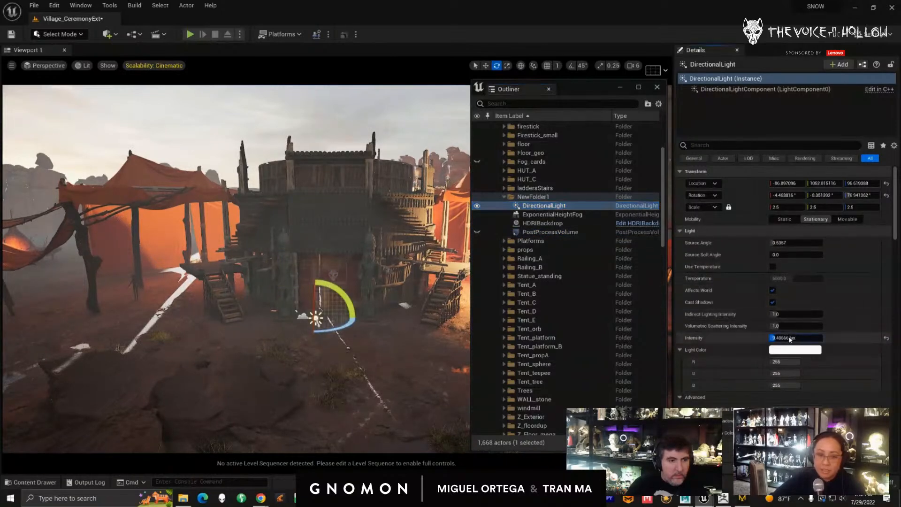
{"action": "left_click_drag", "start_coordinate": [790, 339], "coordinate": [790, 339]}
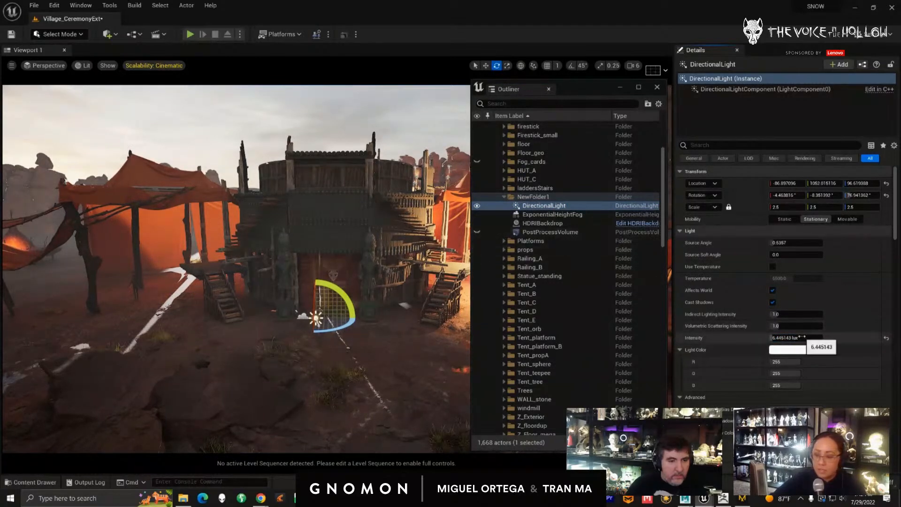
{"action": "left_click_drag", "start_coordinate": [801, 339], "coordinate": [802, 339]}
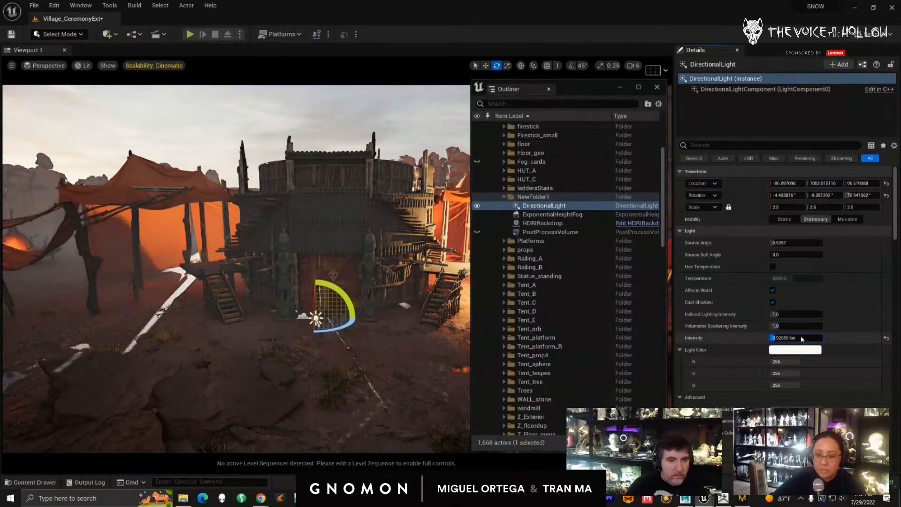
{"action": "type", "text": "2"}
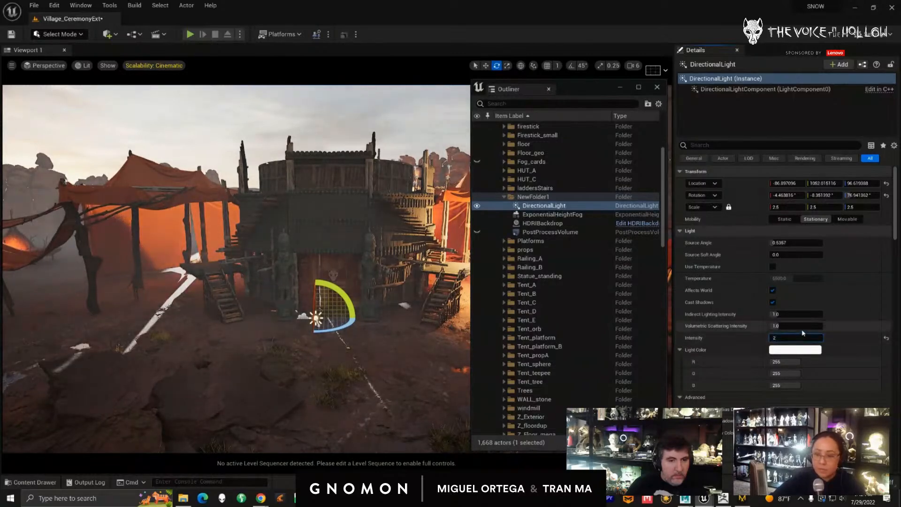
{"action": "left_click", "coordinate": [804, 328]}
{"action": "mouse_move", "coordinate": [406, 377]}
{"action": "left_mouse_down", "text": "alt"}
{"action": "mouse_move", "coordinate": [418, 377]}
{"action": "mouse_move", "coordinate": [404, 372]}
{"action": "left_mouse_up", "text": "alt"}
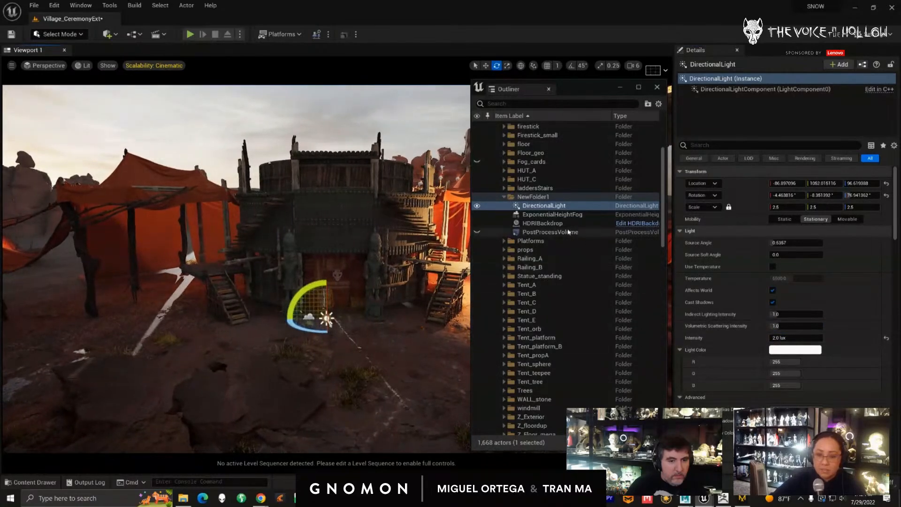
- Lower the HDRIBackdrop's Intensity to 0.1
{"action": "left_click", "coordinate": [548, 223]}
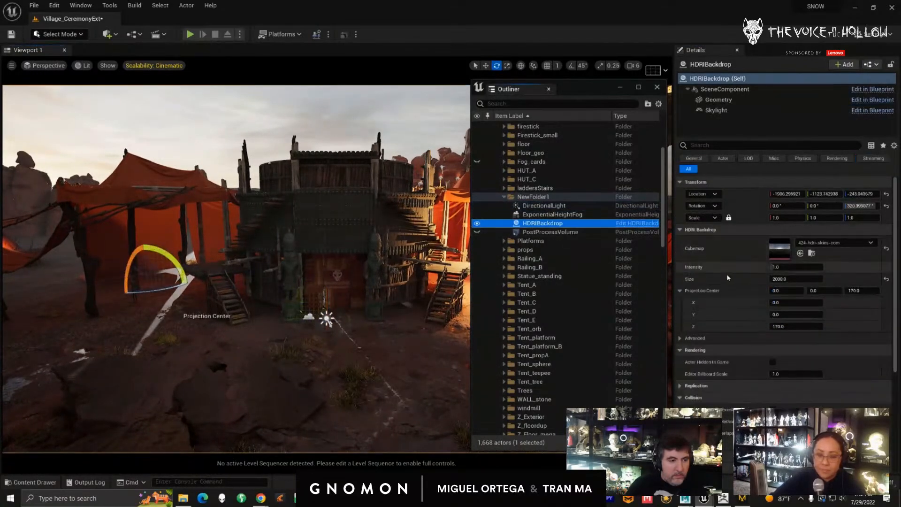
{"action": "left_click", "coordinate": [786, 267]}
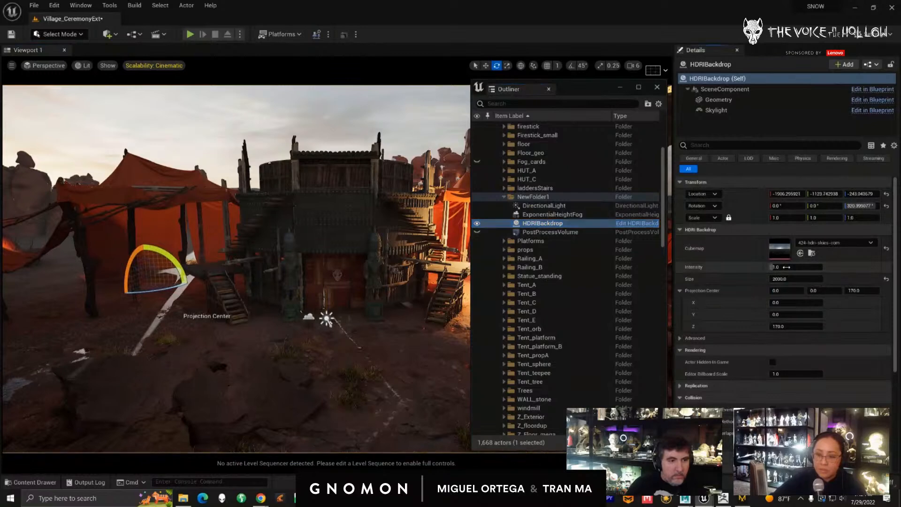
{"action": "type", "text": "0.68"}
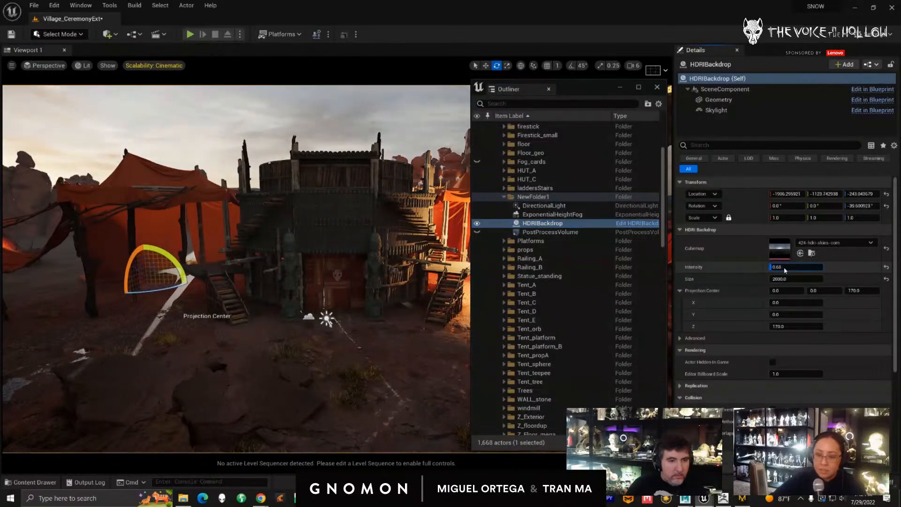
{"action": "left_click_drag", "start_coordinate": [784, 268], "coordinate": [782, 271]}
{"action": "left_click", "coordinate": [791, 268]}
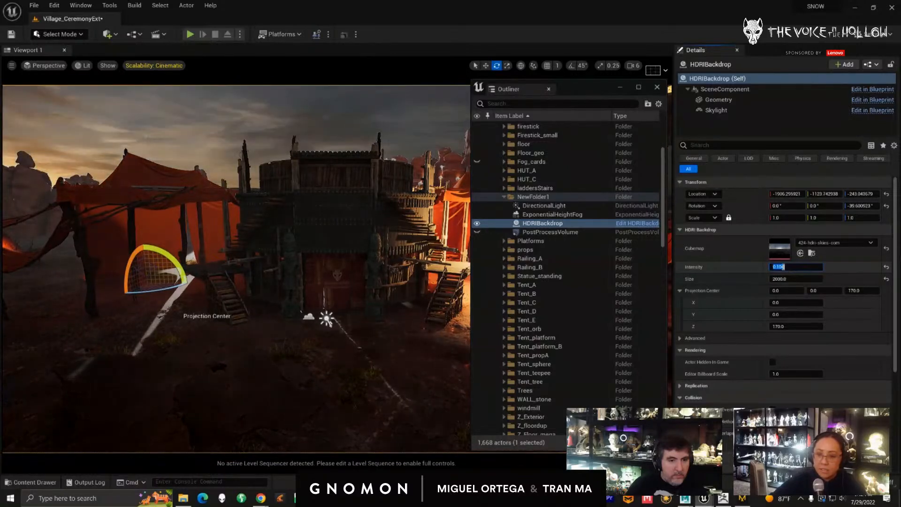
{"action": "type", "text": "1"}
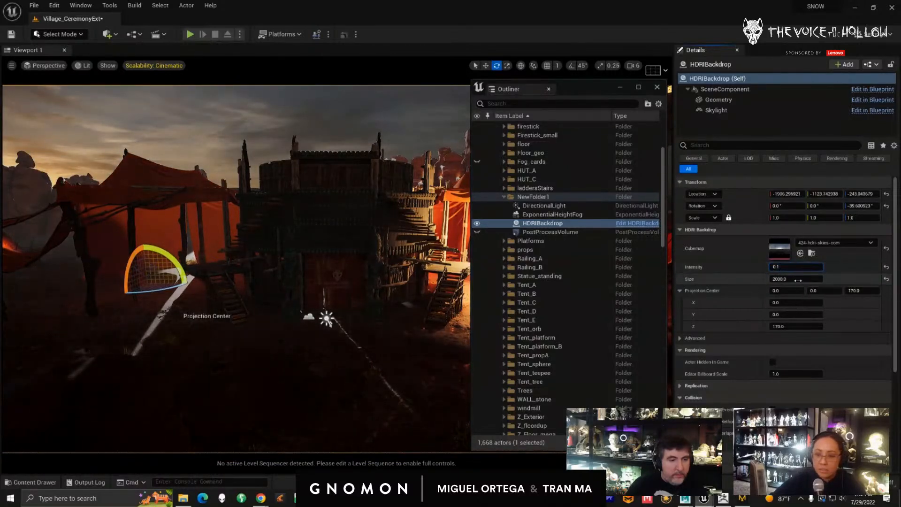
{"action": "left_click_drag", "start_coordinate": [311, 378], "coordinate": [319, 381], "text": "alt"}
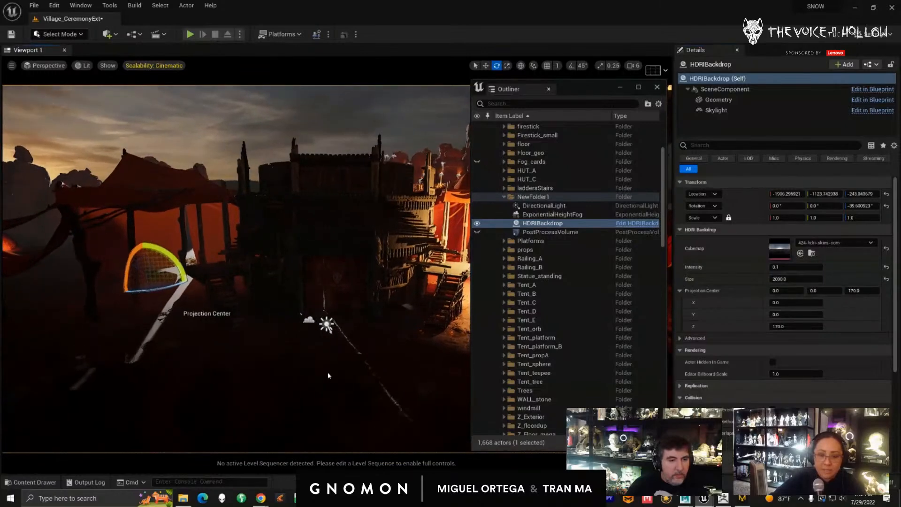
- Select the DirectionalLight and examine how the set and sky look under the reduced lighting
{"action": "left_click", "coordinate": [551, 214]}
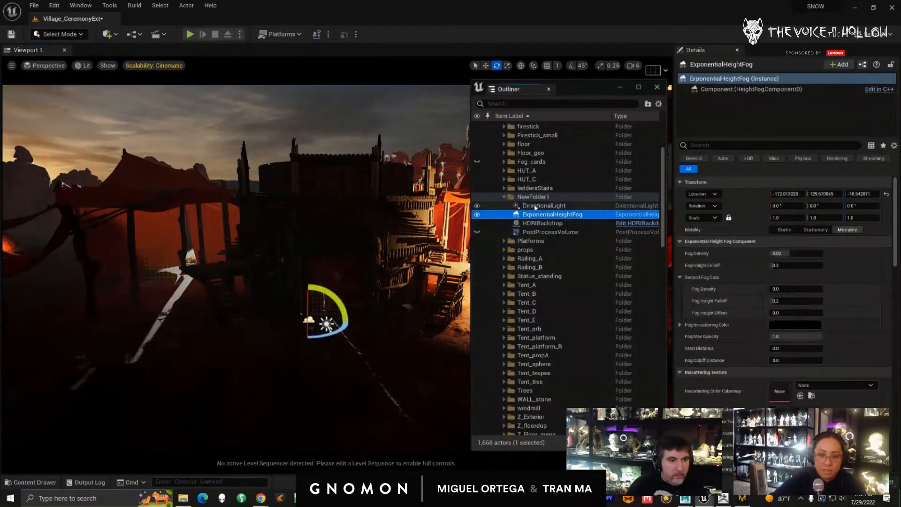
{"action": "left_click", "coordinate": [543, 205]}
{"action": "left_click_drag", "start_coordinate": [352, 374], "coordinate": [356, 374], "text": "alt"}
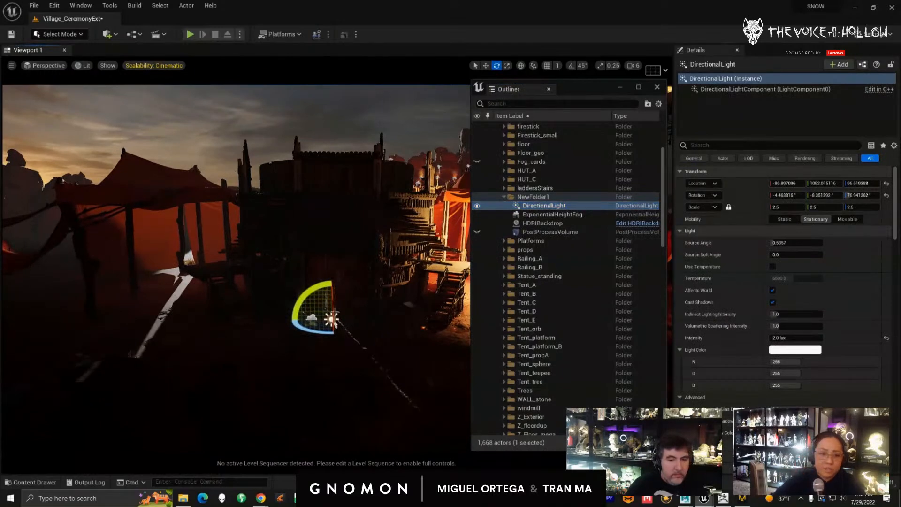
{"action": "left_click_drag", "start_coordinate": [165, 199], "coordinate": [158, 136], "text": "alt"}
{"action": "scroll", "coordinate": [169, 207], "scroll_direction": "up", "scroll_amount": 2}
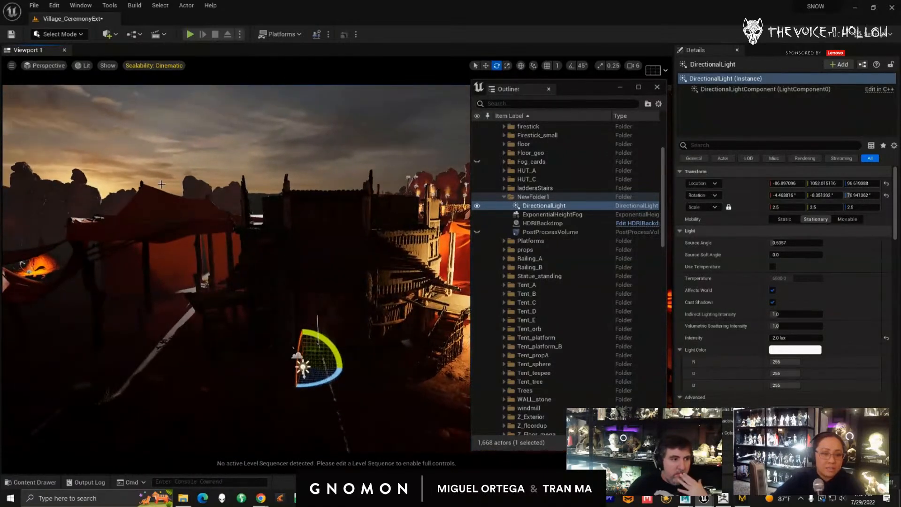
- Compare the village lighting in the scene with the reference painting of the lit market tents
{"action": "left_click_drag", "start_coordinate": [161, 184], "coordinate": [328, 251], "text": "alt"}
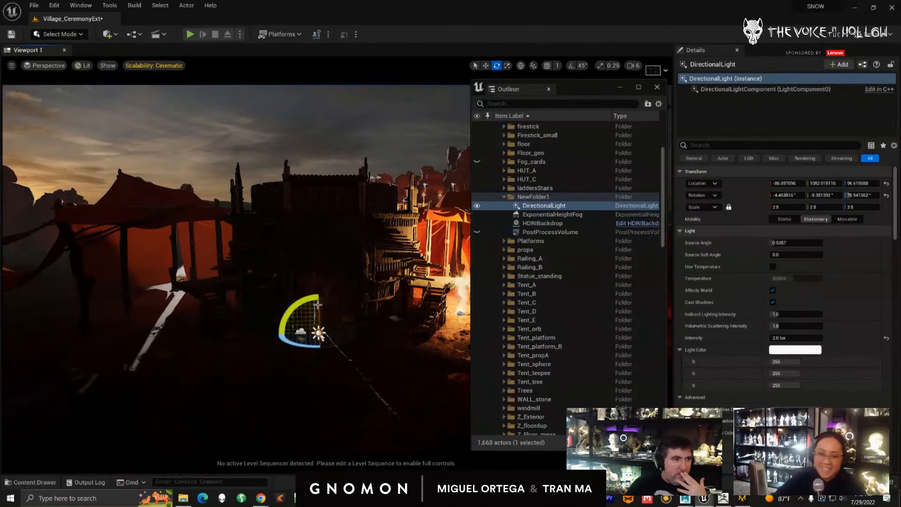
{"action": "left_click_drag", "start_coordinate": [221, 319], "coordinate": [223, 315], "text": "alt"}
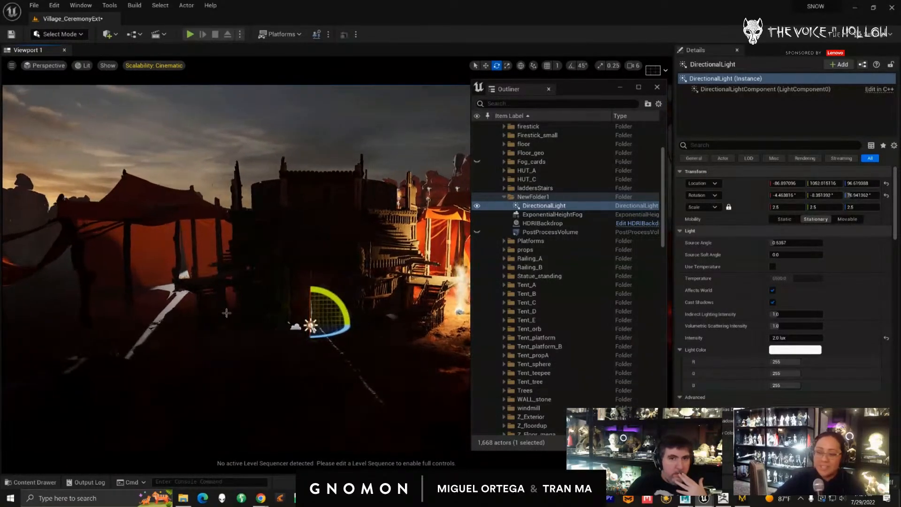
{"action": "right_click_drag", "start_coordinate": [900, 172], "coordinate": [457, 163]}
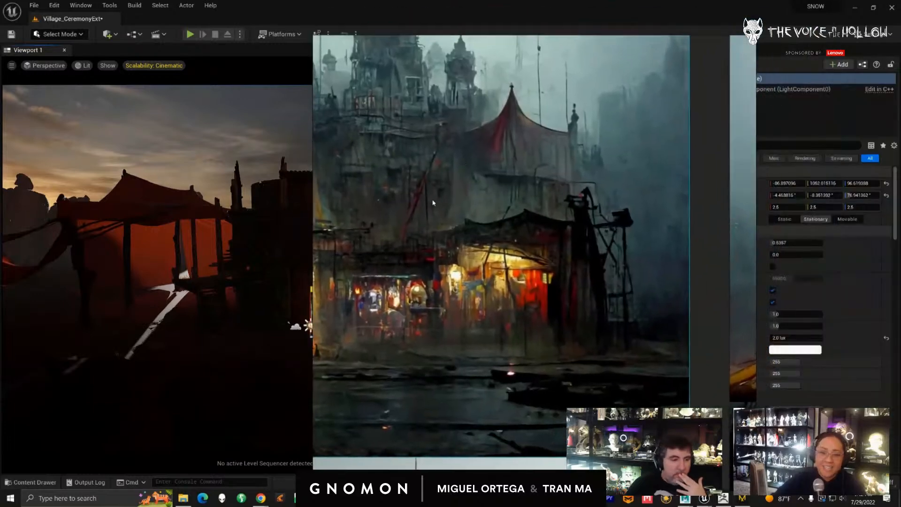
{"action": "scroll", "coordinate": [432, 201], "scroll_direction": "down", "scroll_amount": 3}
{"action": "middle_click_drag", "start_coordinate": [432, 201], "coordinate": [517, 246]}
{"action": "scroll", "coordinate": [509, 323], "scroll_direction": "up", "scroll_amount": 2}
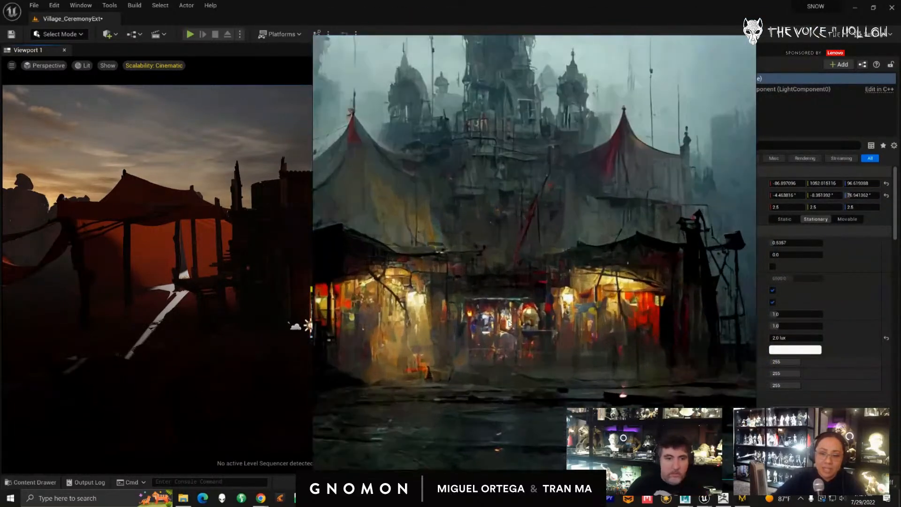
{"action": "right_click_drag", "start_coordinate": [468, 340], "coordinate": [900, 324]}
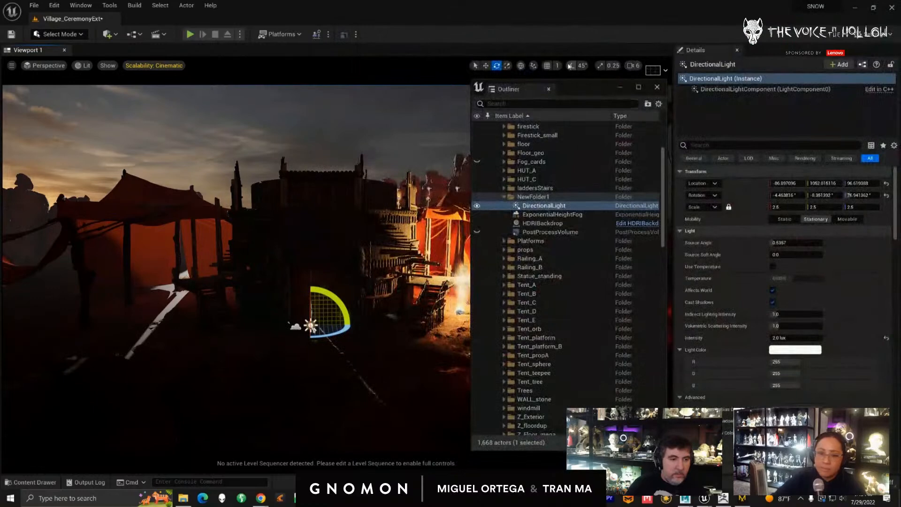
- Try a higher fog density of about 0.042 on the ExponentialHeightFog and restore its default
{"action": "left_click", "coordinate": [546, 214]}
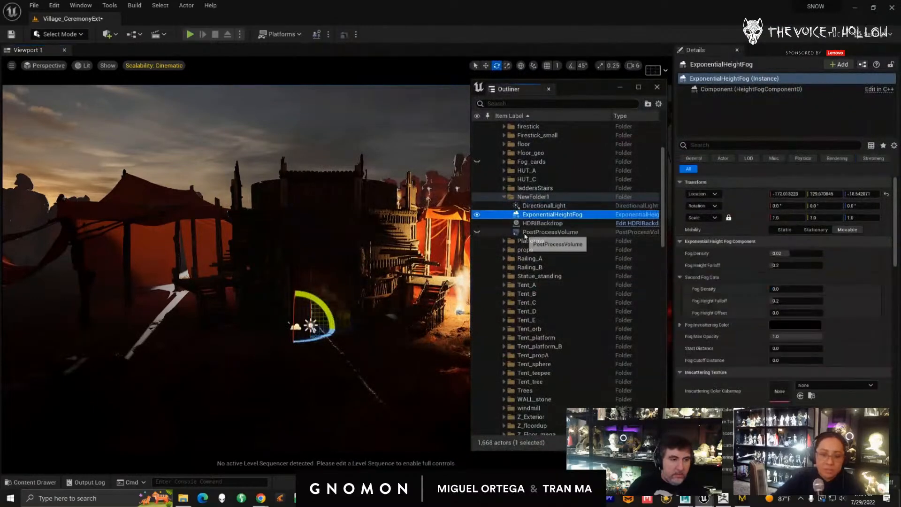
{"action": "left_click", "coordinate": [544, 223]}
{"action": "left_click", "coordinate": [549, 214]}
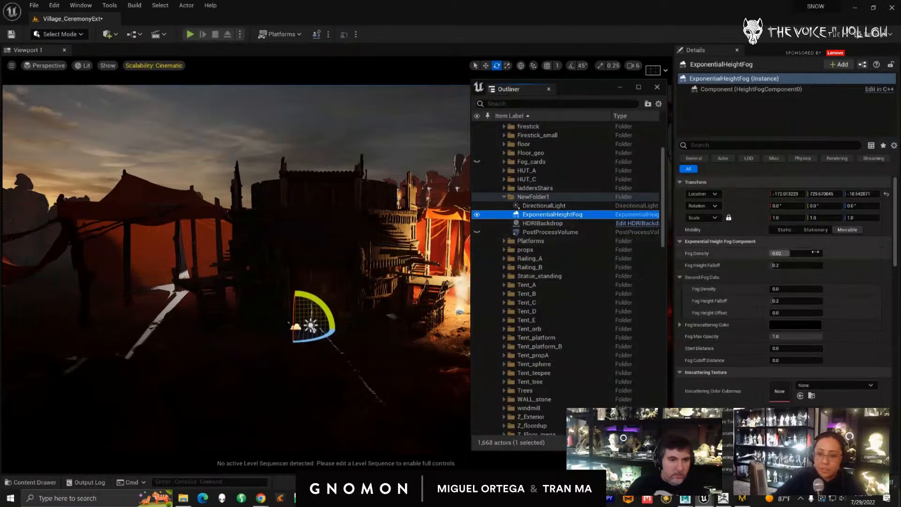
{"action": "left_click_drag", "start_coordinate": [797, 255], "coordinate": [811, 257]}
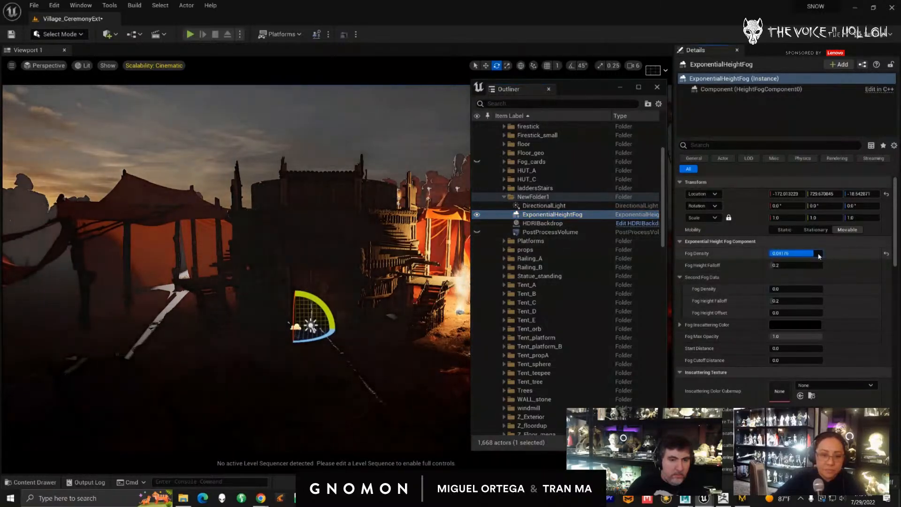
{"action": "mouse_move", "coordinate": [449, 282]}
{"action": "left_mouse_down", "text": "alt"}
{"action": "mouse_move", "coordinate": [460, 280]}
{"action": "mouse_move", "coordinate": [443, 285]}
{"action": "left_mouse_up", "text": "alt"}
{"action": "left_click_drag", "start_coordinate": [797, 257], "coordinate": [793, 258]}
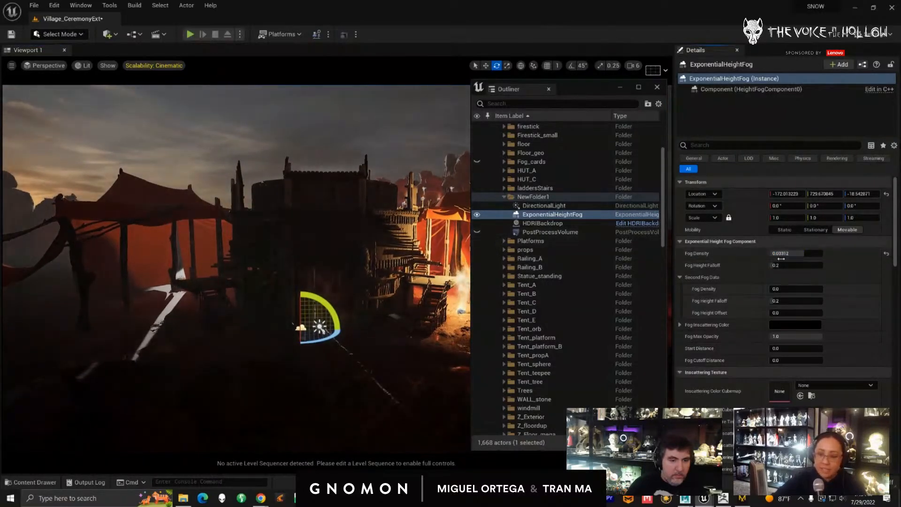
{"action": "left_click", "coordinate": [886, 254]}
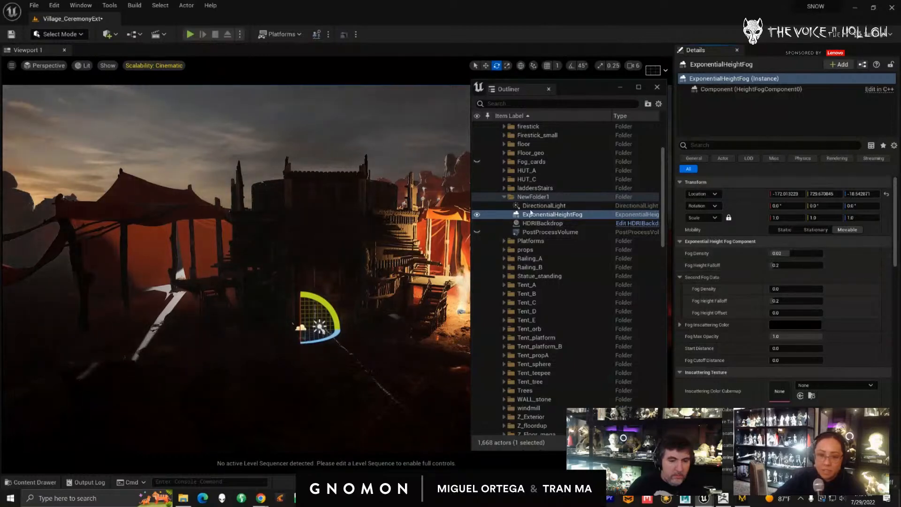
- Raise the DirectionalLight's intensity to its default of 10 lux
{"action": "left_click", "coordinate": [543, 205]}
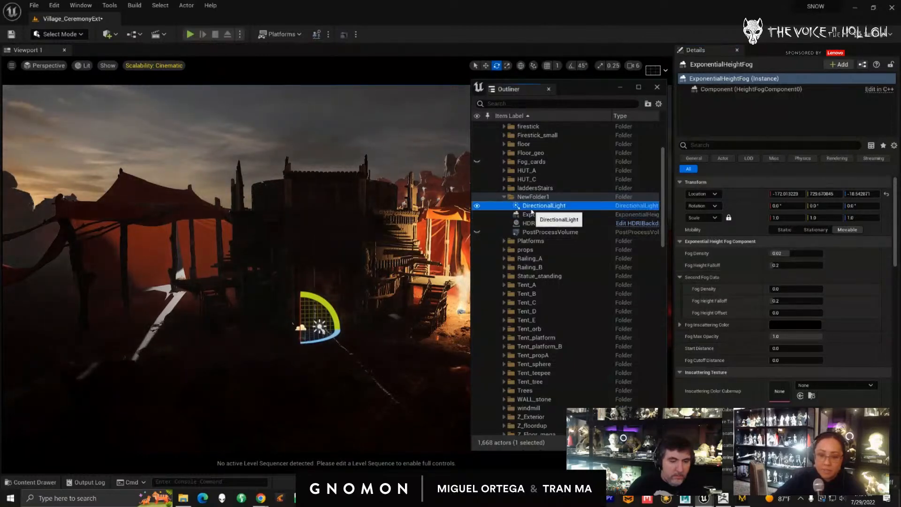
{"action": "left_click", "coordinate": [539, 232]}
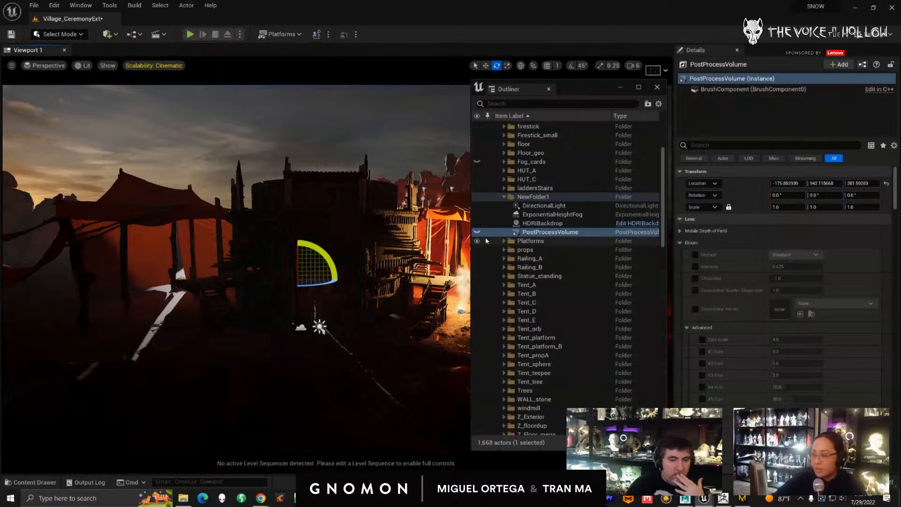
{"action": "left_click", "coordinate": [526, 207]}
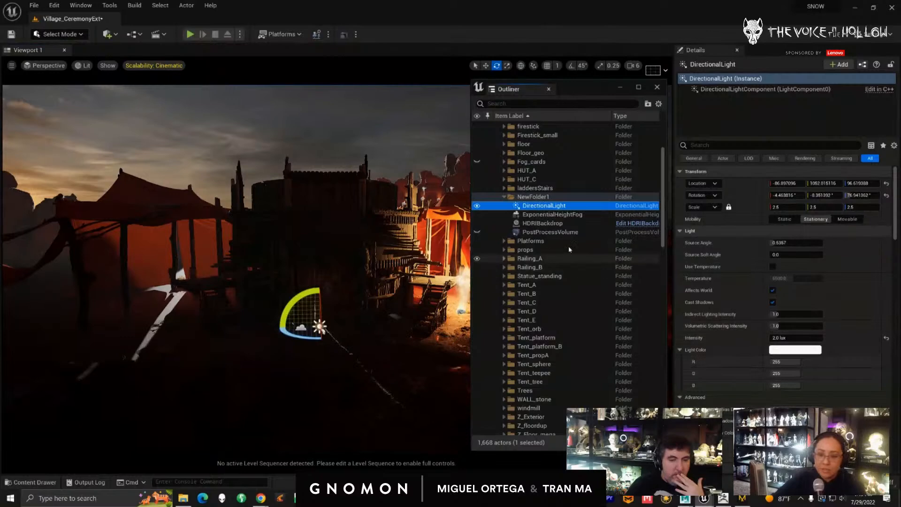
{"action": "left_click_drag", "start_coordinate": [792, 338], "coordinate": [799, 340]}
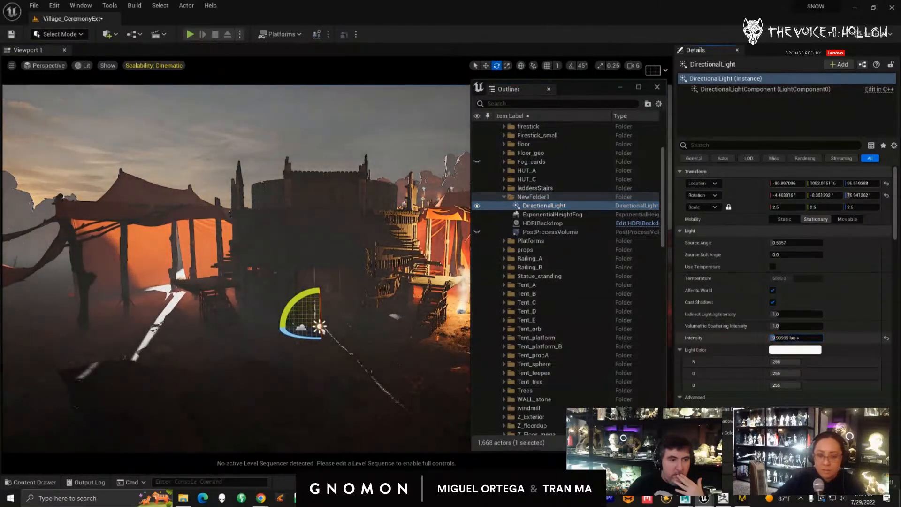
{"action": "left_click", "coordinate": [886, 338]}
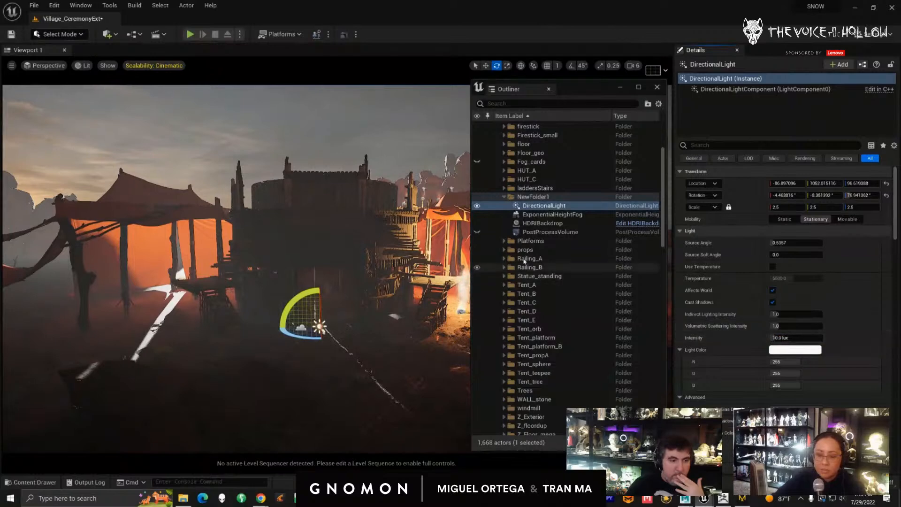
- Increase the ExponentialHeightFog's main fog density to about 0.029 and clear the selection
{"action": "left_click", "coordinate": [545, 214]}
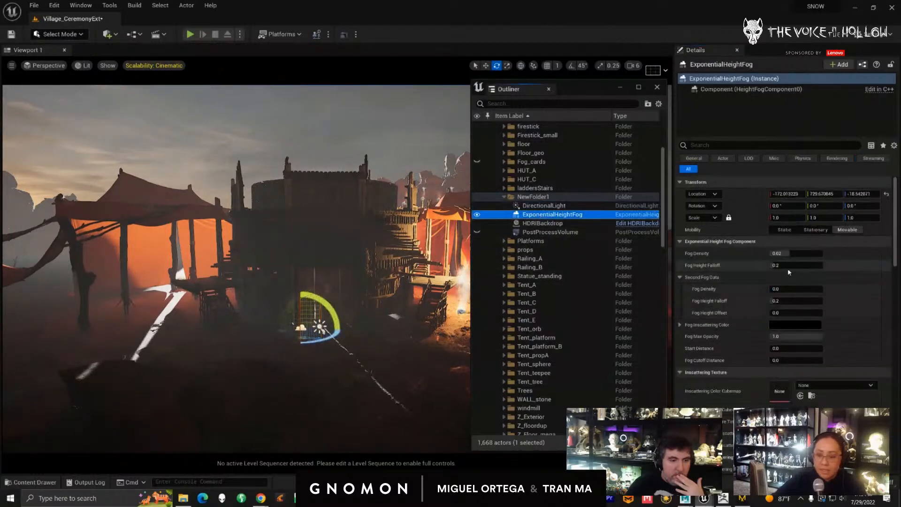
{"action": "left_click_drag", "start_coordinate": [793, 252], "coordinate": [805, 256]}
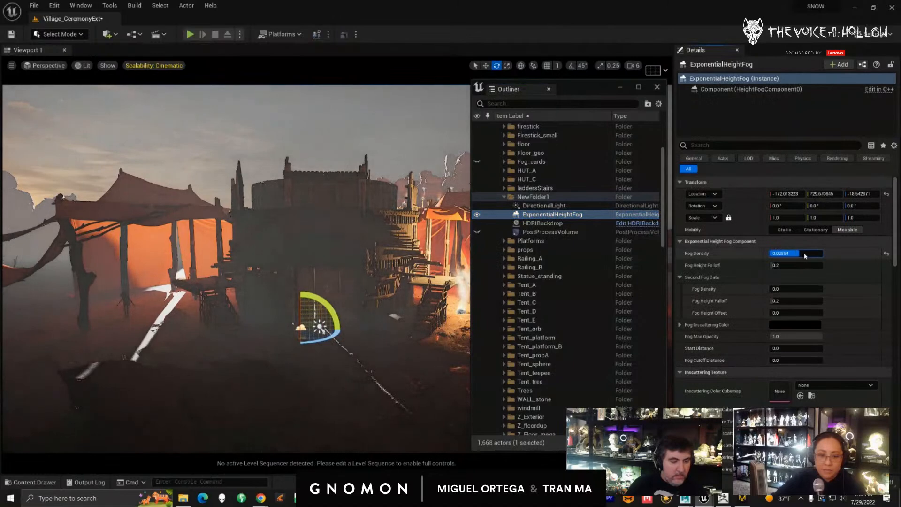
{"action": "left_click", "coordinate": [585, 301]}
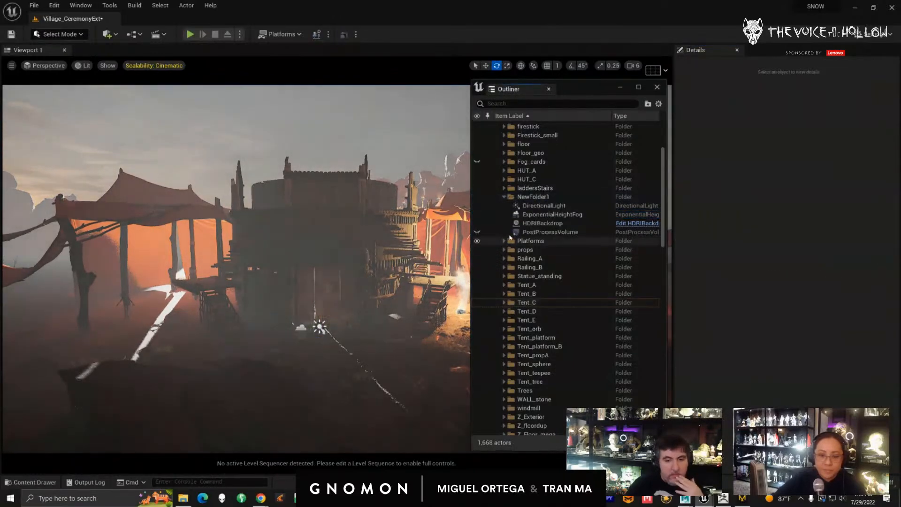
- Make the PostProcessVolume visible and collapse its Bloom settings to reach the Exposure section
{"action": "left_click", "coordinate": [543, 223]}
{"action": "left_click", "coordinate": [550, 232]}
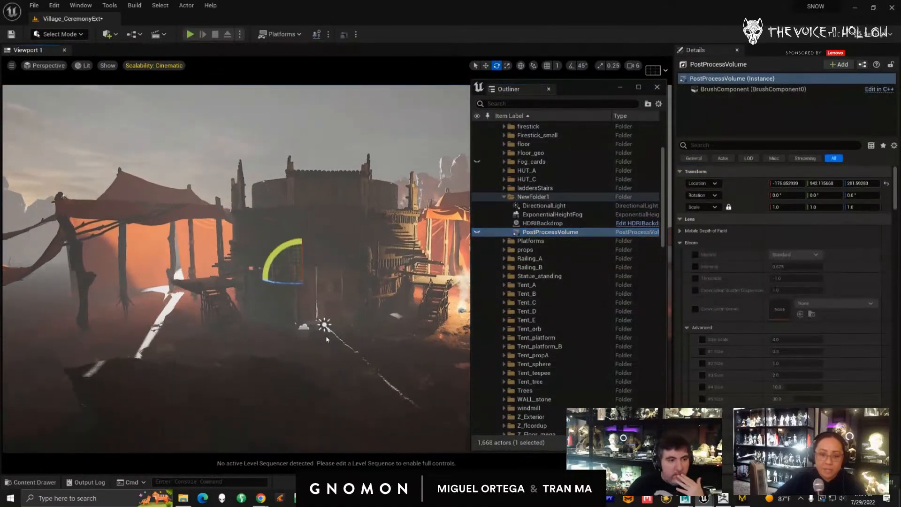
{"action": "left_click", "coordinate": [477, 232]}
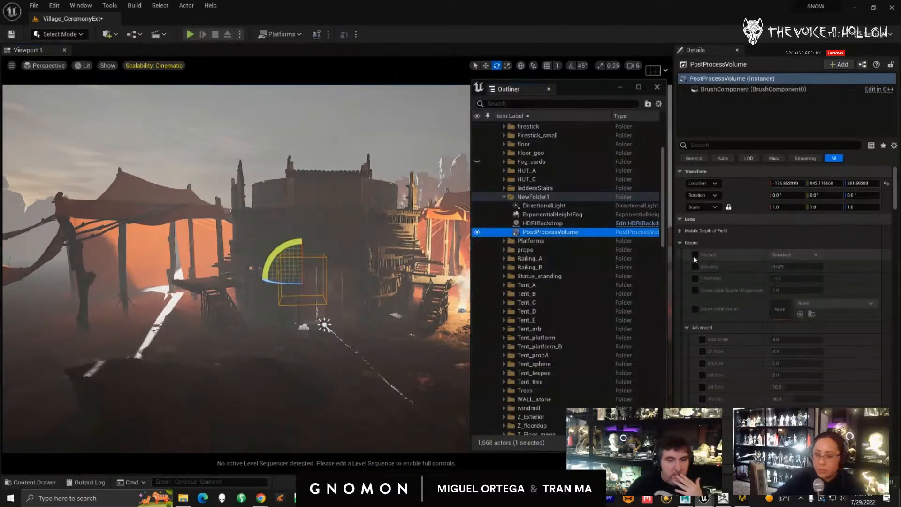
{"action": "scroll", "coordinate": [713, 330], "scroll_direction": "down", "scroll_amount": 1}
{"action": "scroll", "coordinate": [718, 324], "scroll_direction": "up", "scroll_amount": 1}
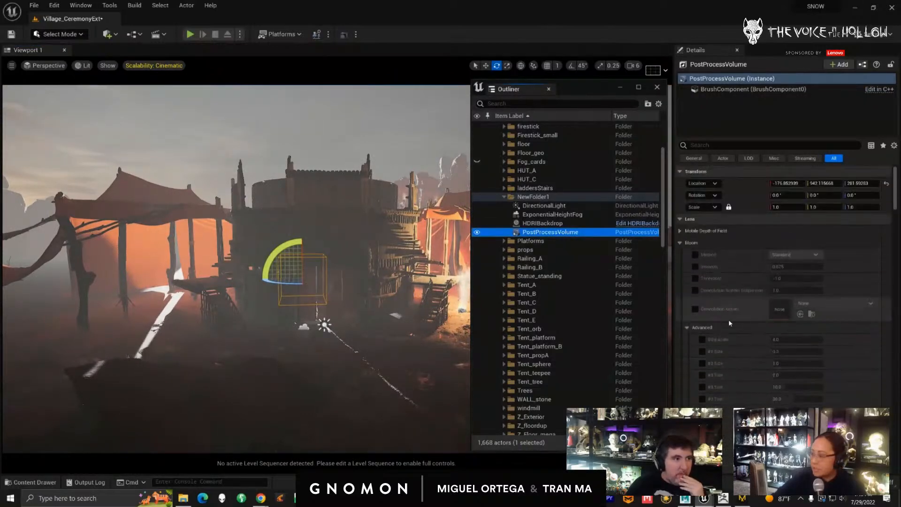
{"action": "left_click", "coordinate": [680, 243]}
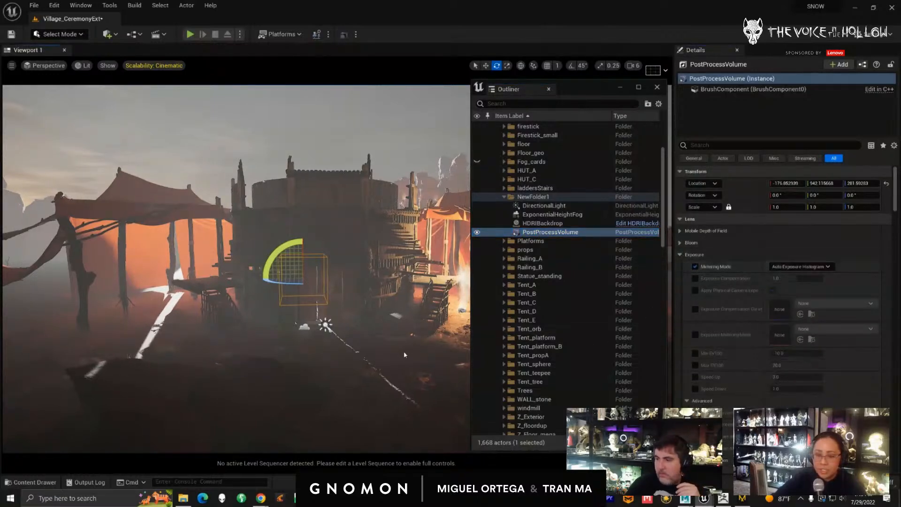
- Override the PostProcessVolume's metering mode with Manual and enable its Exposure Compensation override
{"action": "left_click", "coordinate": [695, 266]}
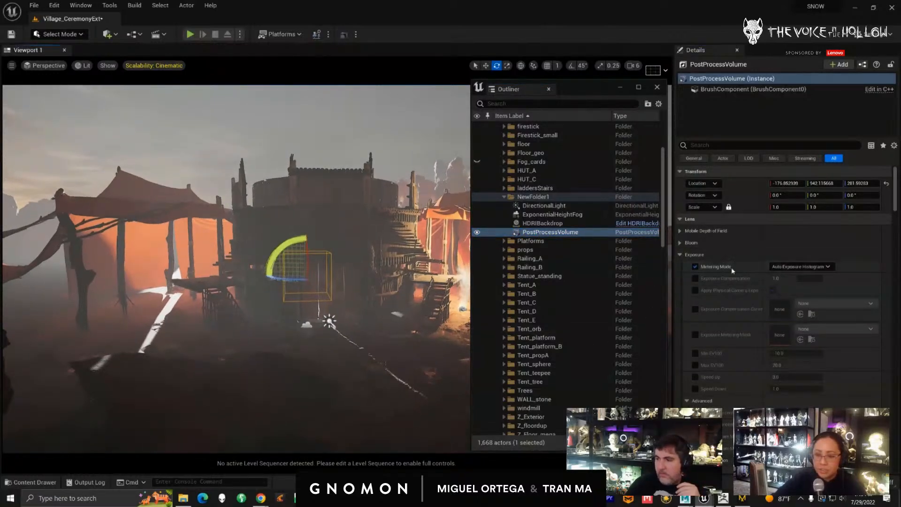
{"action": "left_click", "coordinate": [806, 267]}
{"action": "left_click", "coordinate": [855, 255]}
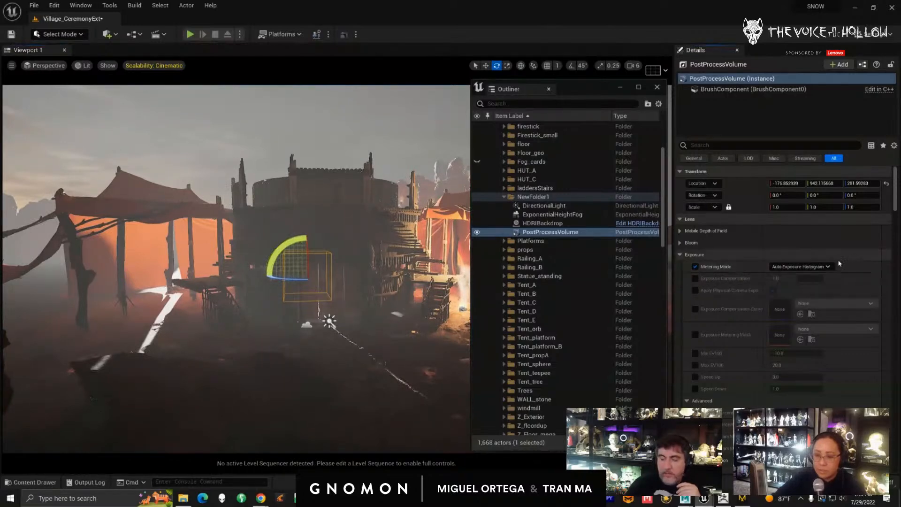
{"action": "left_click", "coordinate": [808, 267]}
{"action": "left_click", "coordinate": [779, 291]}
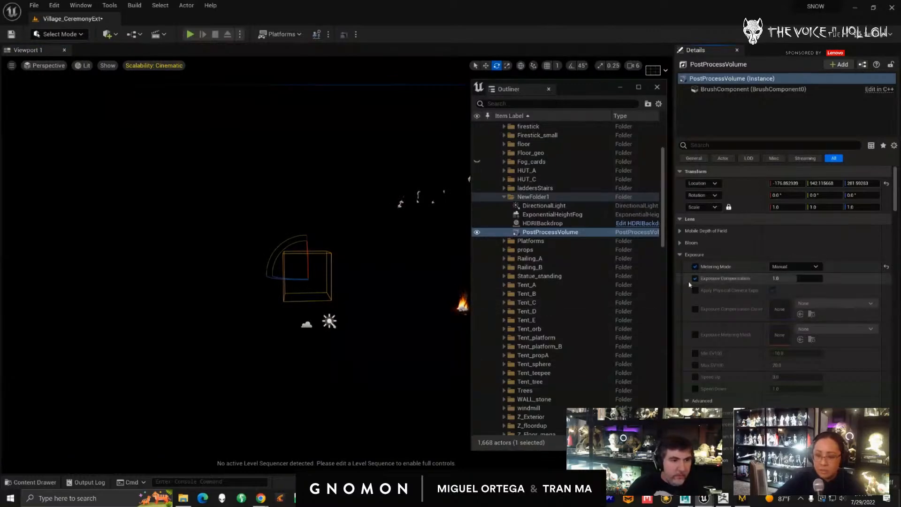
- Reselect the PostProcessVolume and switch its exposure metering mode to Auto Exposure Basic
{"action": "left_click", "coordinate": [367, 356]}
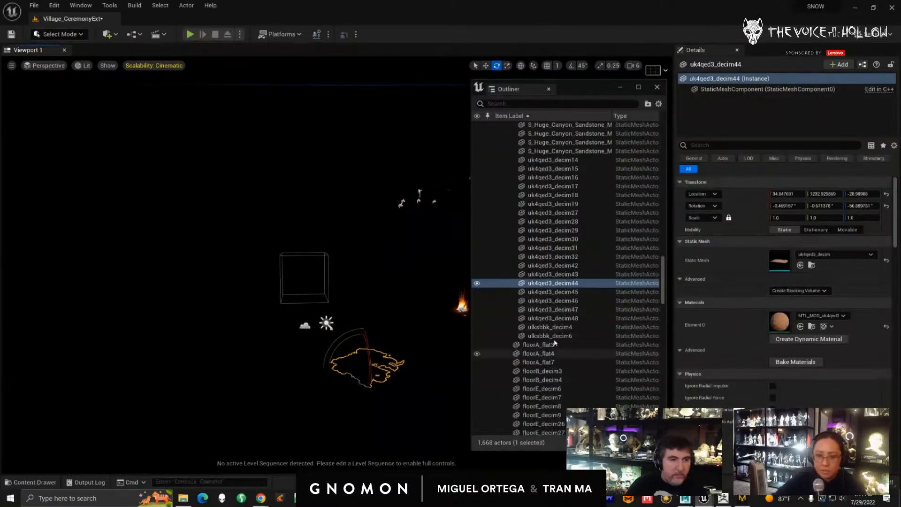
{"action": "scroll", "coordinate": [582, 244], "scroll_direction": "up", "scroll_amount": 10}
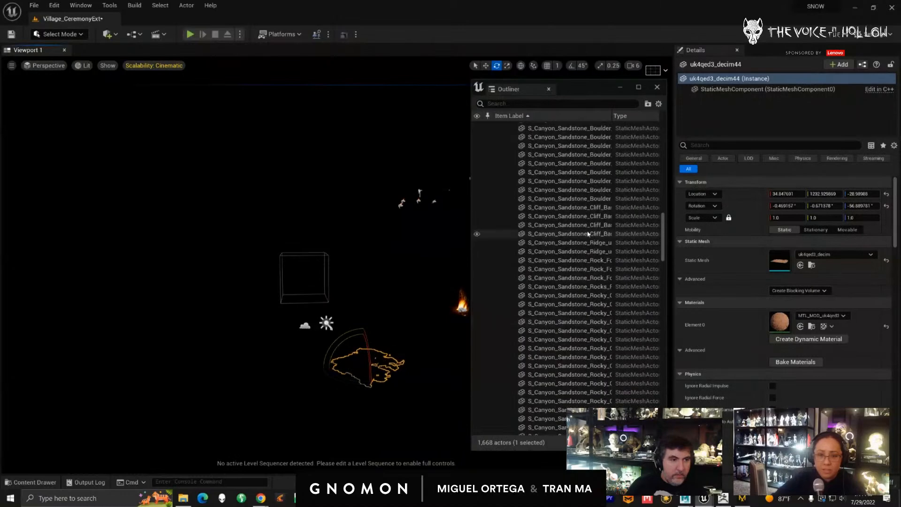
{"action": "scroll", "coordinate": [589, 232], "scroll_direction": "up", "scroll_amount": 10}
{"action": "left_click", "coordinate": [549, 271]}
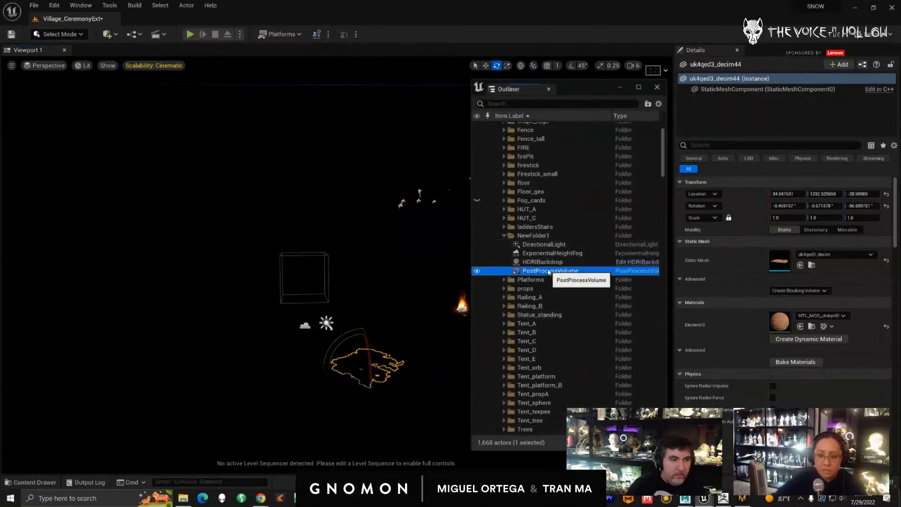
{"action": "scroll", "coordinate": [768, 316], "scroll_direction": "down", "scroll_amount": 5}
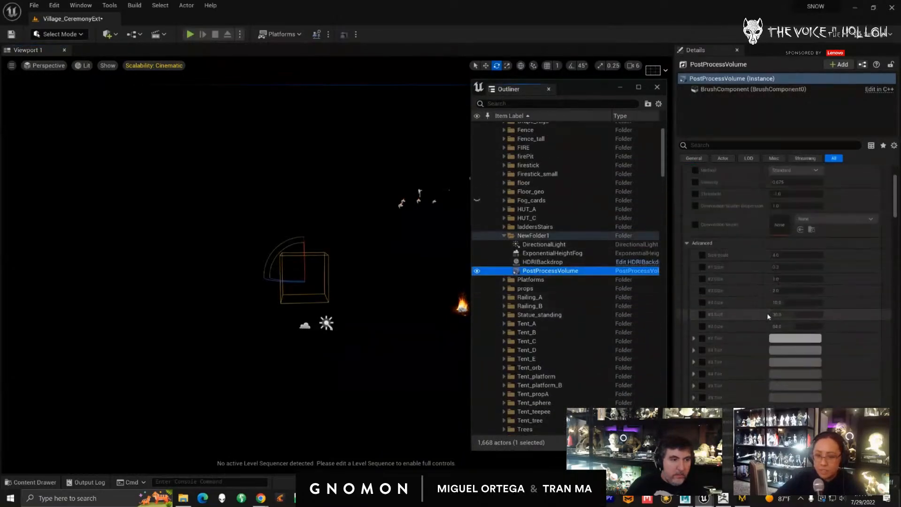
{"action": "scroll", "coordinate": [768, 317], "scroll_direction": "down", "scroll_amount": 4}
{"action": "left_click", "coordinate": [798, 310]}
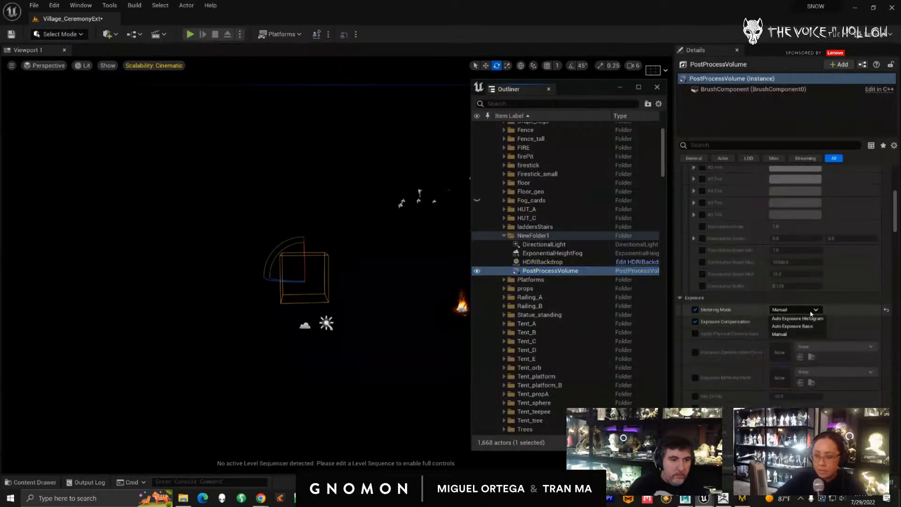
{"action": "left_click", "coordinate": [797, 326]}
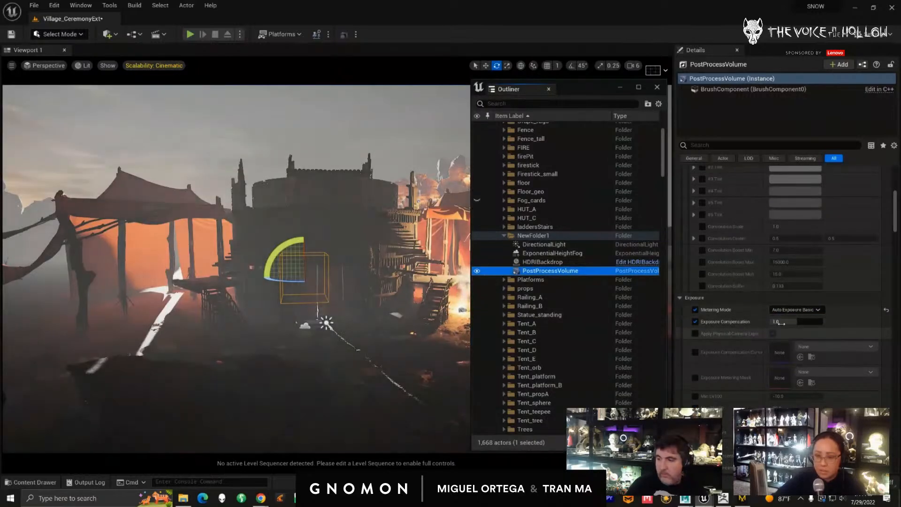
- Lower the PostProcessVolume's exposure compensation to darken the village scene
{"action": "left_click", "coordinate": [694, 334]}
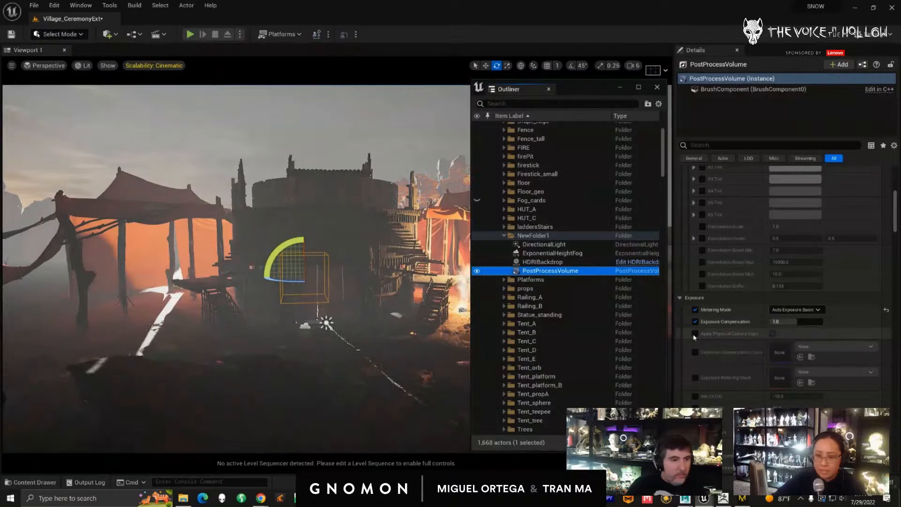
{"action": "mouse_move", "coordinate": [797, 322]}
{"action": "left_mouse_down"}
{"action": "mouse_move", "coordinate": [781, 324]}
{"action": "mouse_move", "coordinate": [789, 327]}
{"action": "left_mouse_up"}
{"action": "scroll", "coordinate": [797, 333], "scroll_direction": "down", "scroll_amount": 10}
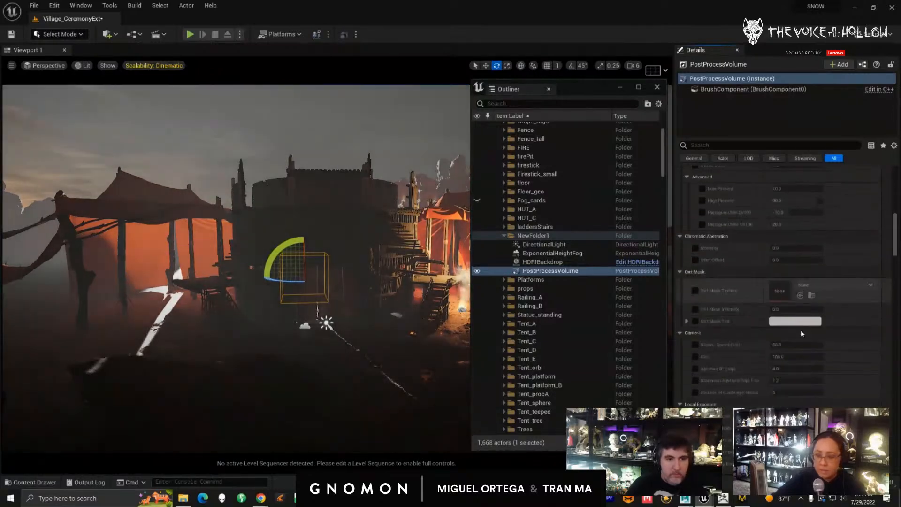
{"action": "left_click_drag", "start_coordinate": [393, 357], "coordinate": [392, 362], "text": "alt"}
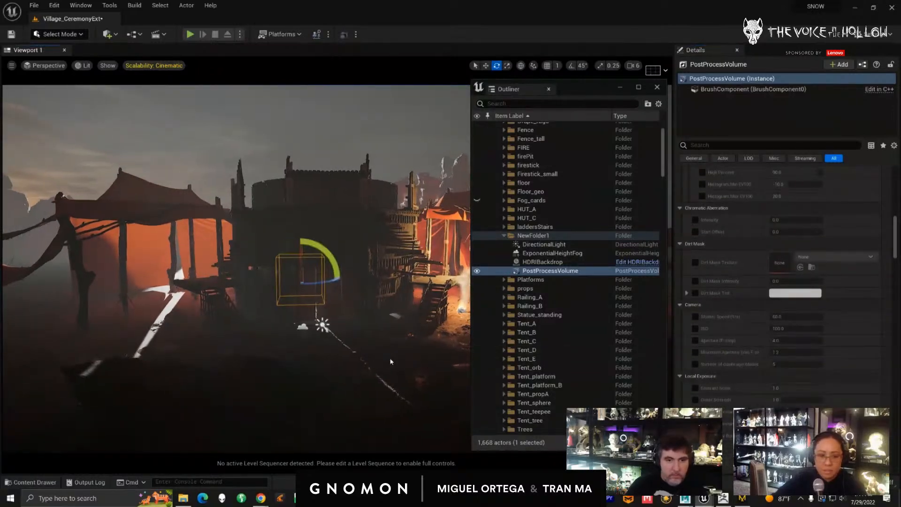
- Hide the PostProcessVolume and select the Skylight component of the HDRIBackdrop
{"action": "left_click", "coordinate": [552, 253]}
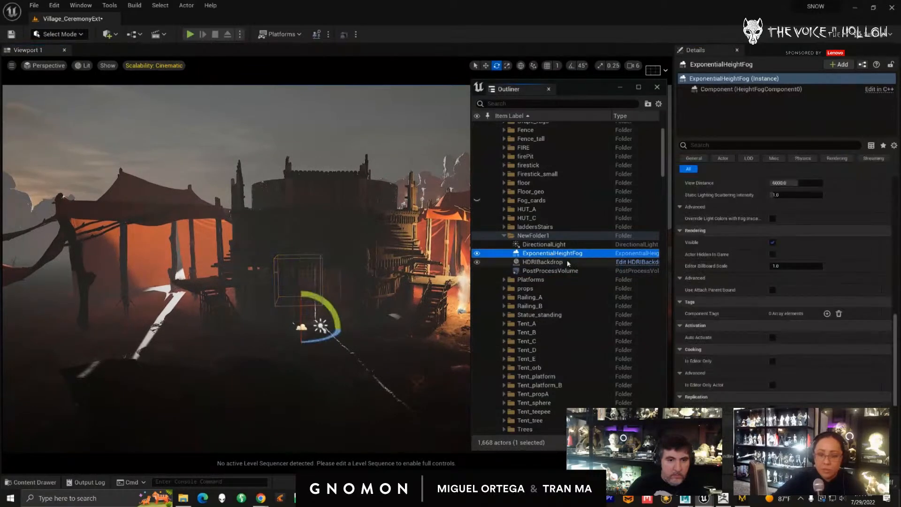
{"action": "left_click", "coordinate": [477, 271]}
{"action": "key", "text": "Up"}
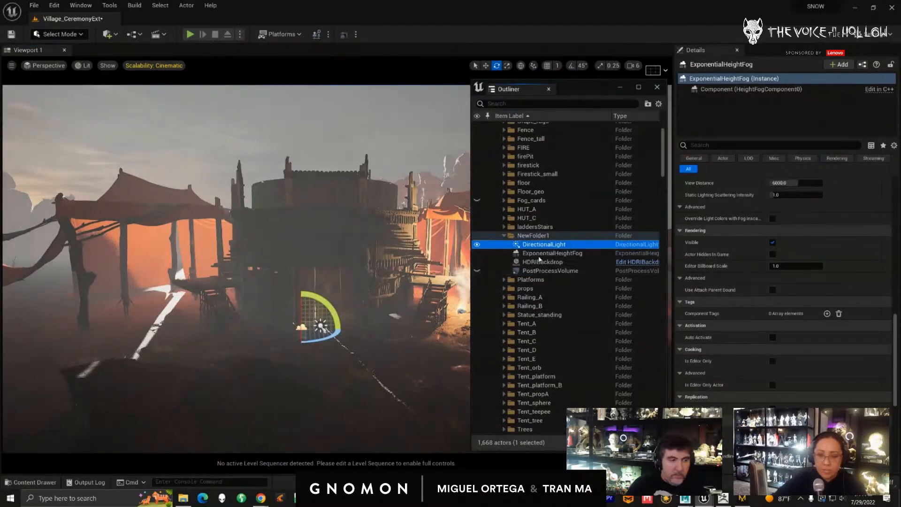
{"action": "key", "text": "Down"}
{"action": "key", "text": "Down"}
{"action": "left_click_drag", "start_coordinate": [329, 260], "coordinate": [327, 265], "text": "alt"}
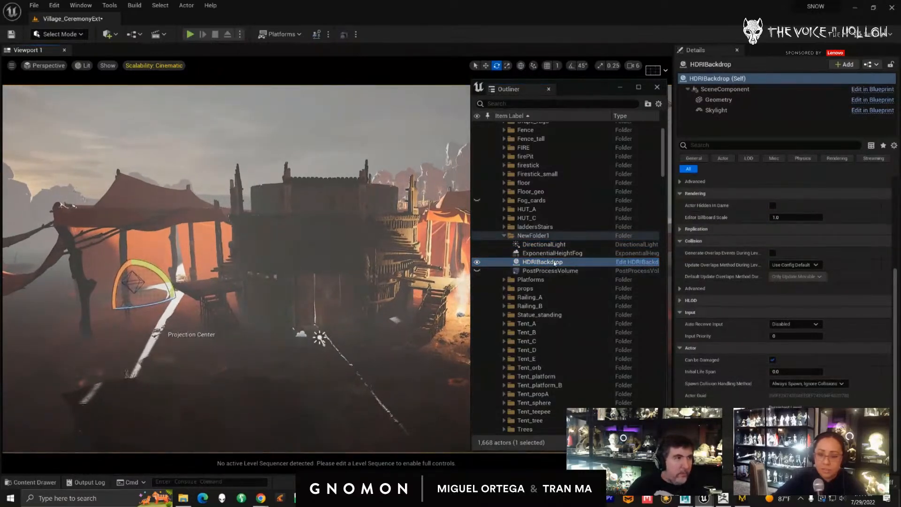
{"action": "left_click", "coordinate": [716, 110]}
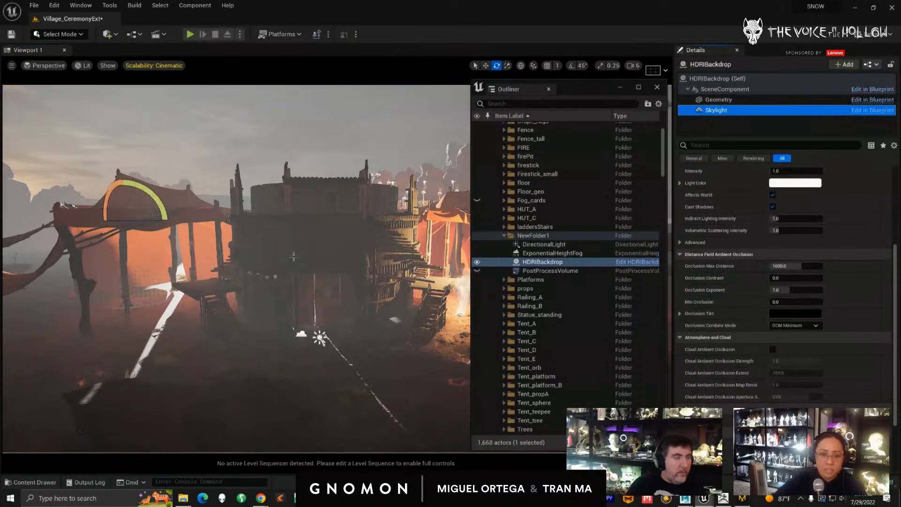
- Toggle the ExponentialHeightFog's visibility off and on to compare the village scene with and without fog
{"action": "left_click", "coordinate": [477, 254]}
{"action": "left_click", "coordinate": [477, 254]}
{"action": "left_click", "coordinate": [477, 254]}
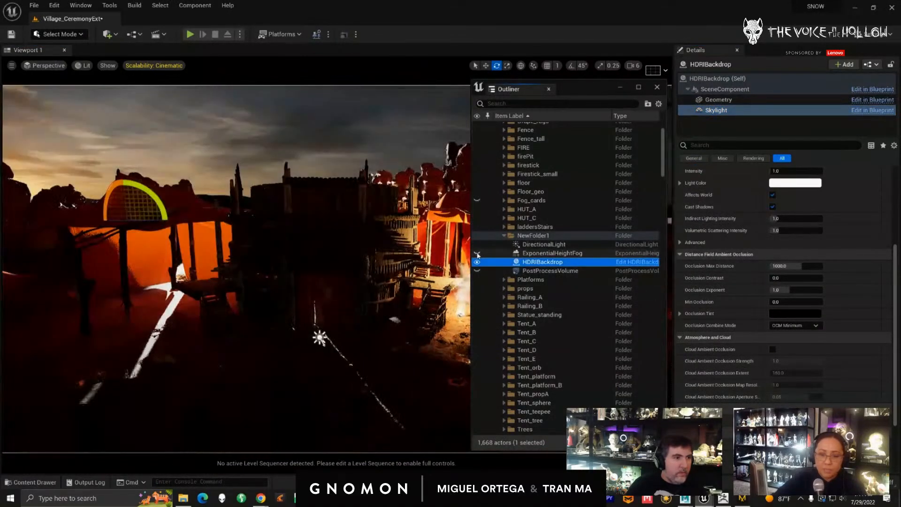
{"action": "left_click", "coordinate": [478, 253]}
- Try a higher Indirect Lighting Intensity on the HDRIBackdrop's Skylight, about 4.11, and restore it to 1
{"action": "left_click", "coordinate": [719, 112]}
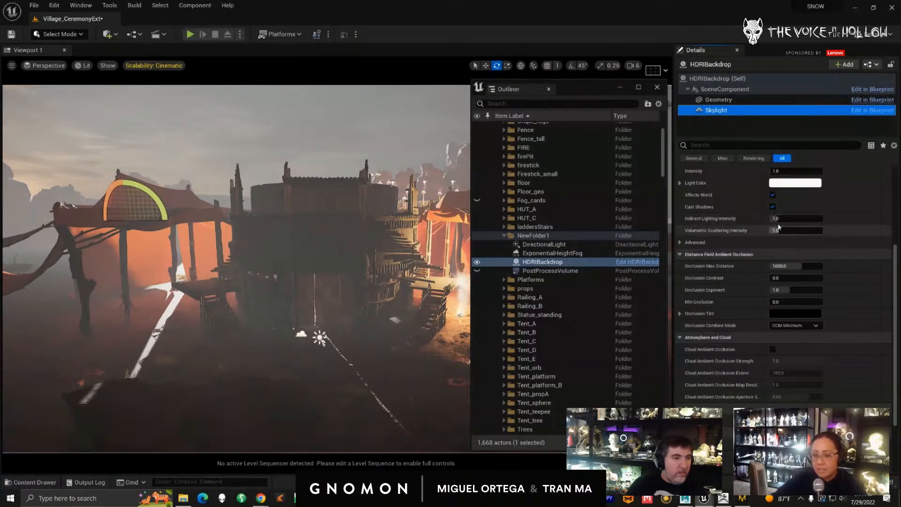
{"action": "left_click_drag", "start_coordinate": [780, 218], "coordinate": [784, 221]}
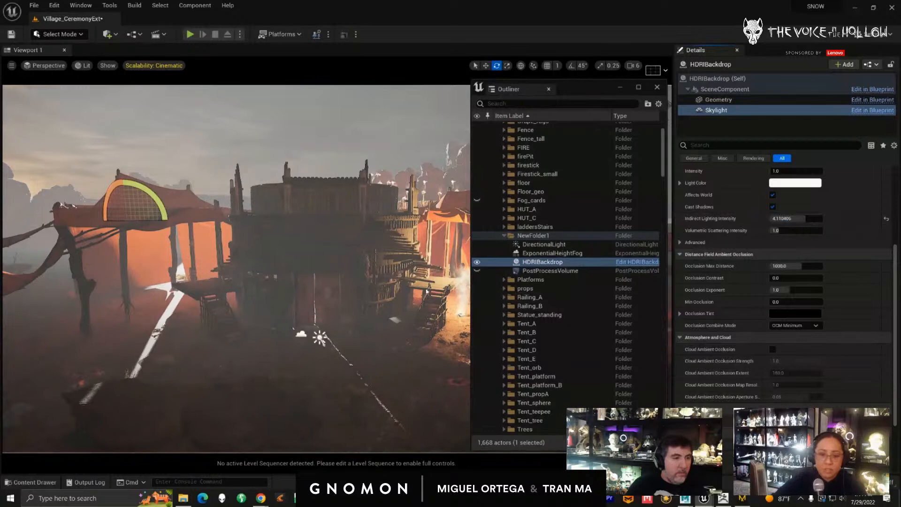
{"action": "left_click_drag", "start_coordinate": [380, 300], "coordinate": [373, 292], "text": "alt"}
{"action": "left_click", "coordinate": [797, 218]}
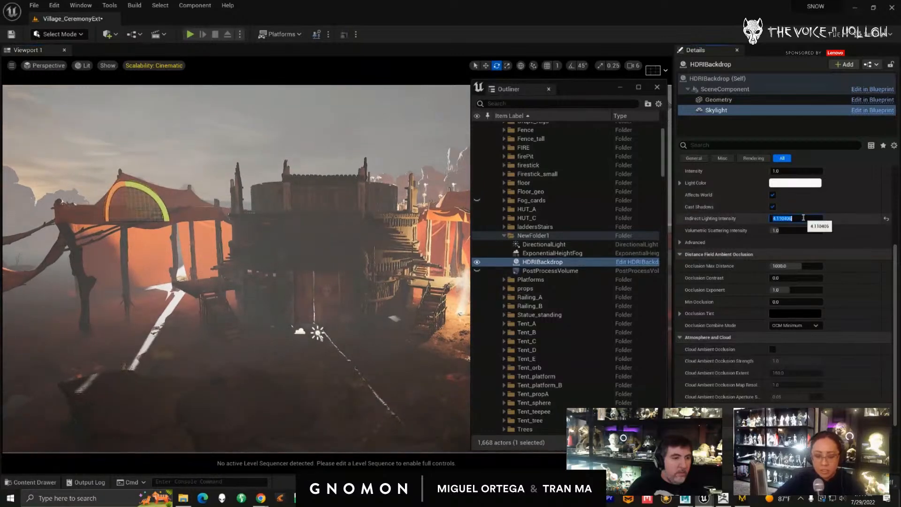
{"action": "type", "text": "1"}
{"action": "key", "text": "Return"}
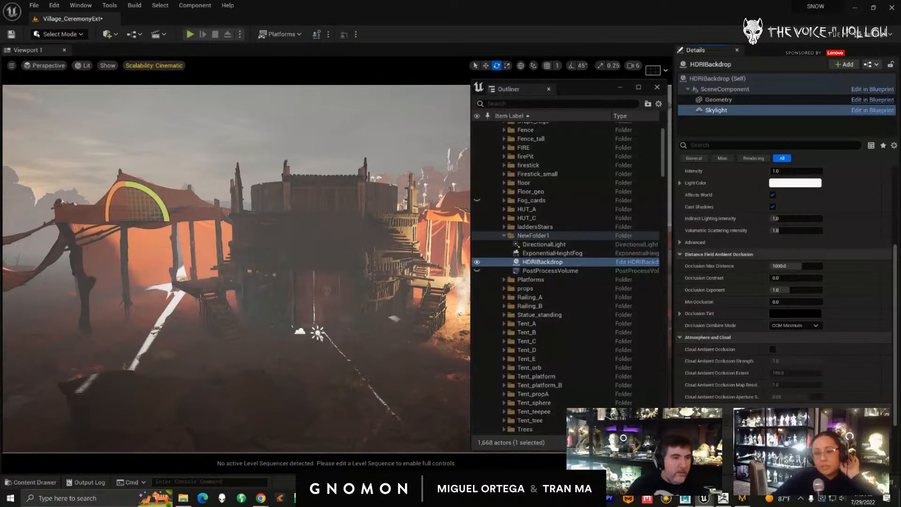
- Raise the Intensity of the HDRIBackdrop's Skylight to 3.0
{"action": "scroll", "coordinate": [782, 275], "scroll_direction": "up", "scroll_amount": 2}
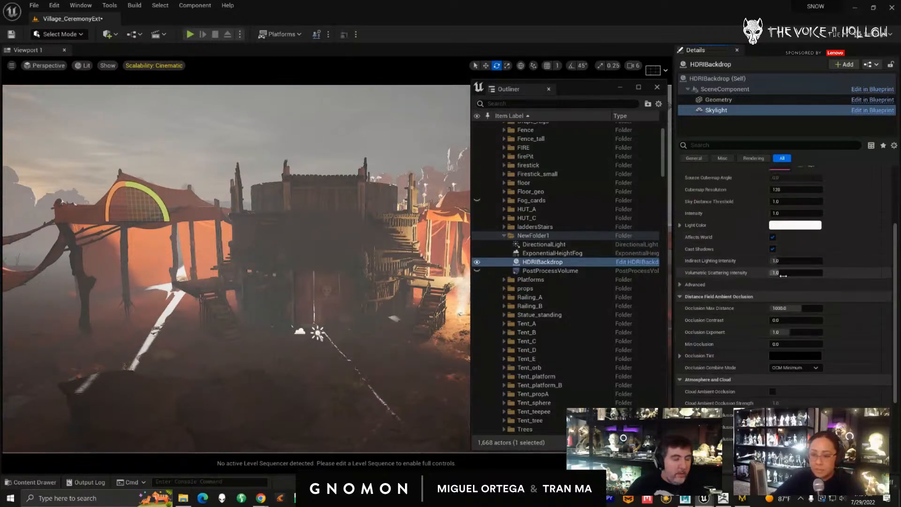
{"action": "scroll", "coordinate": [782, 275], "scroll_direction": "up", "scroll_amount": 5}
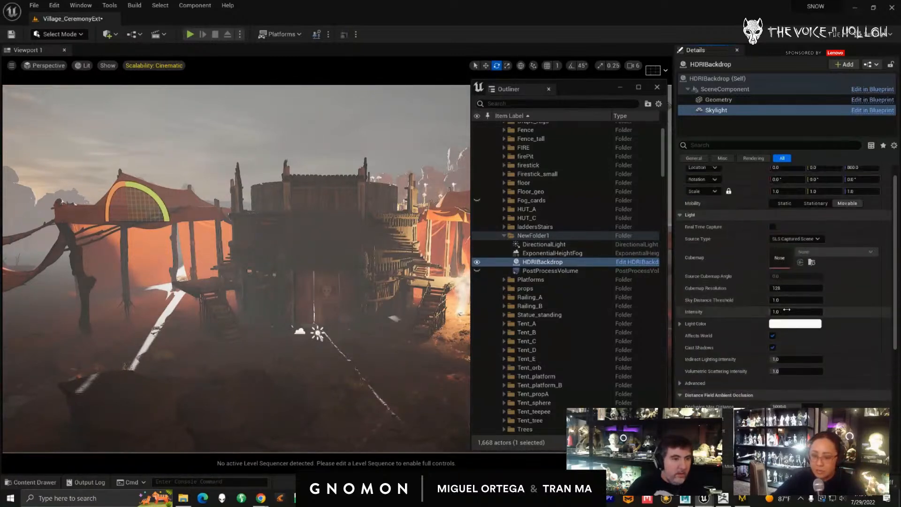
{"action": "left_click_drag", "start_coordinate": [798, 308], "coordinate": [792, 313]}
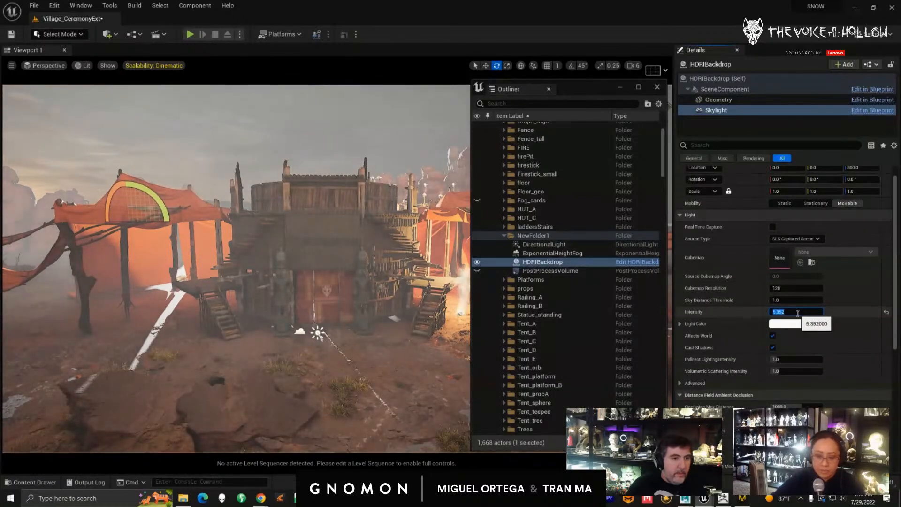
{"action": "key", "text": "Return"}
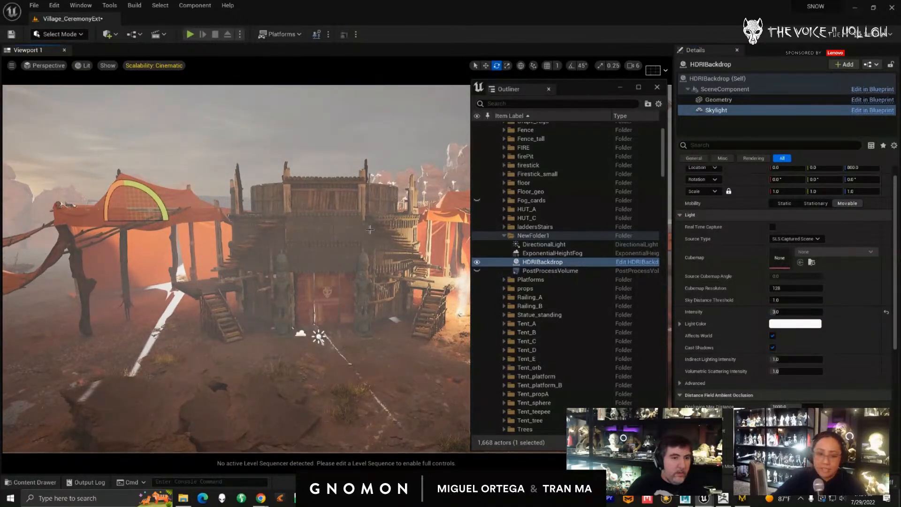
- Make the PostProcessVolume visible again and lower its Exposure Compensation to about -0.6
{"action": "left_click", "coordinate": [477, 271]}
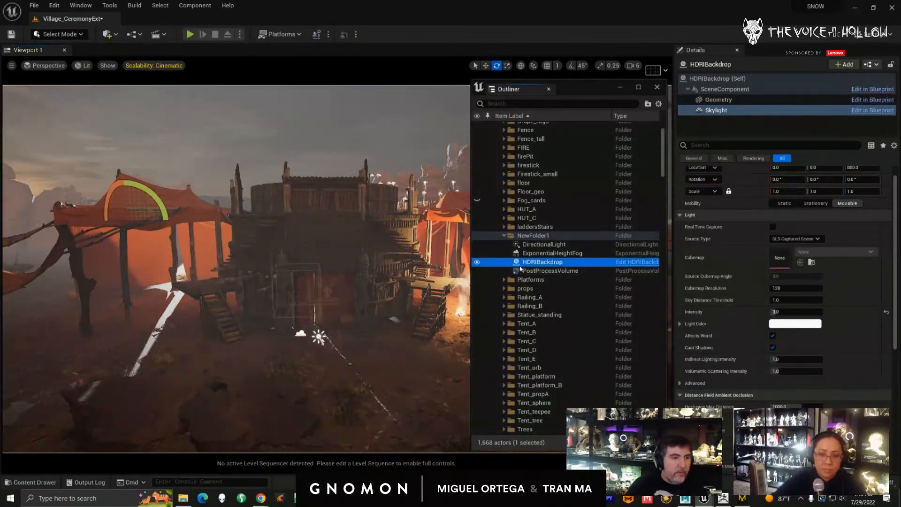
{"action": "left_click", "coordinate": [525, 271]}
{"action": "left_click", "coordinate": [540, 253]}
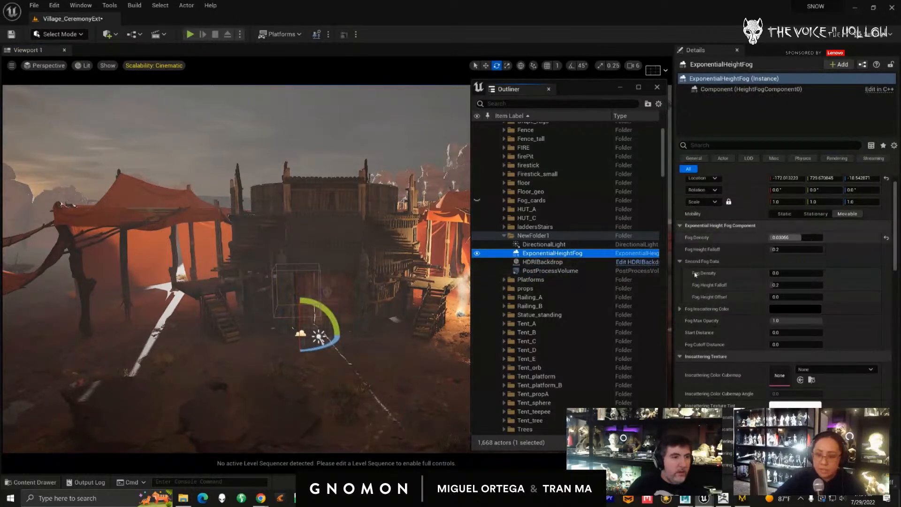
{"action": "left_click", "coordinate": [548, 271]}
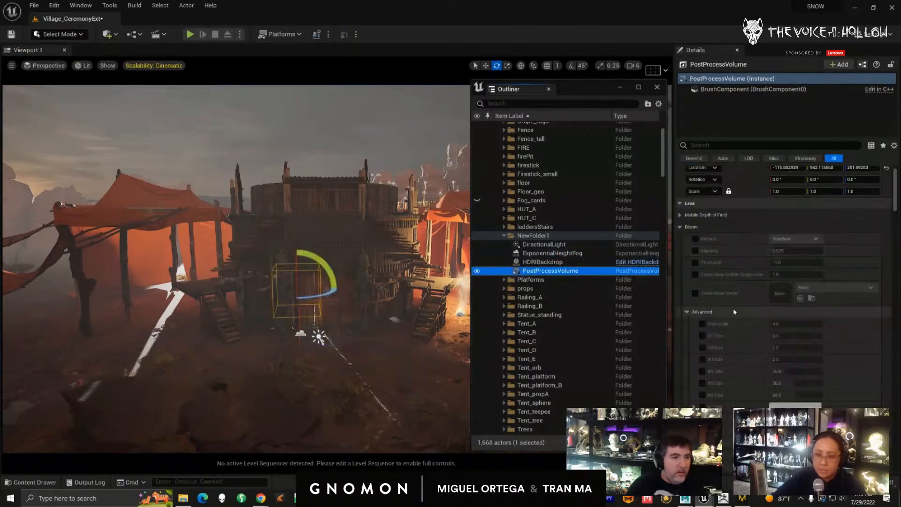
{"action": "scroll", "coordinate": [734, 312], "scroll_direction": "down", "scroll_amount": 10}
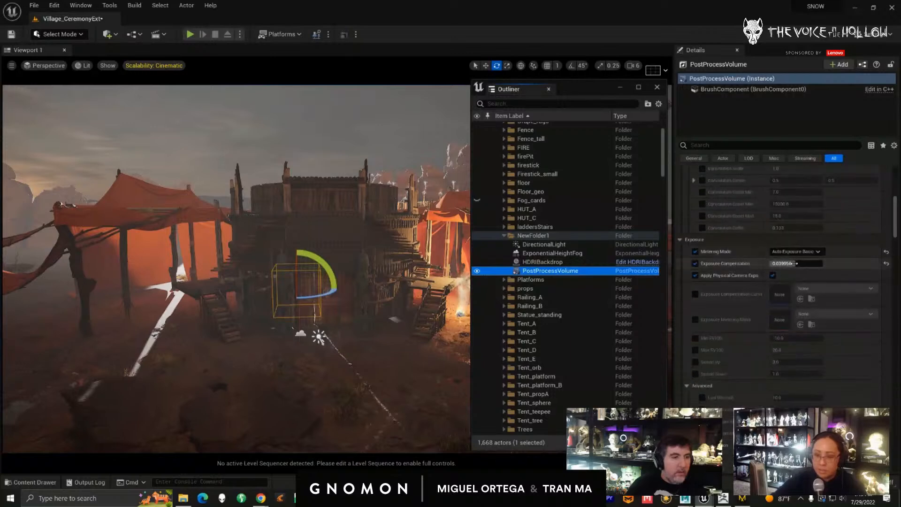
{"action": "left_click_drag", "start_coordinate": [796, 263], "coordinate": [793, 267]}
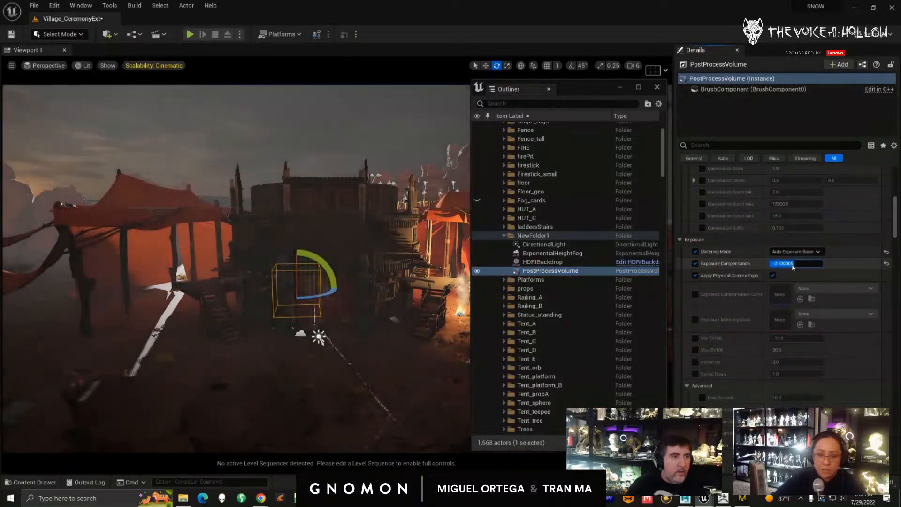
- Collapse the subsections under the PostProcessVolume's Lens category to reach the Color Grading settings
{"action": "scroll", "coordinate": [796, 323], "scroll_direction": "down", "scroll_amount": 10}
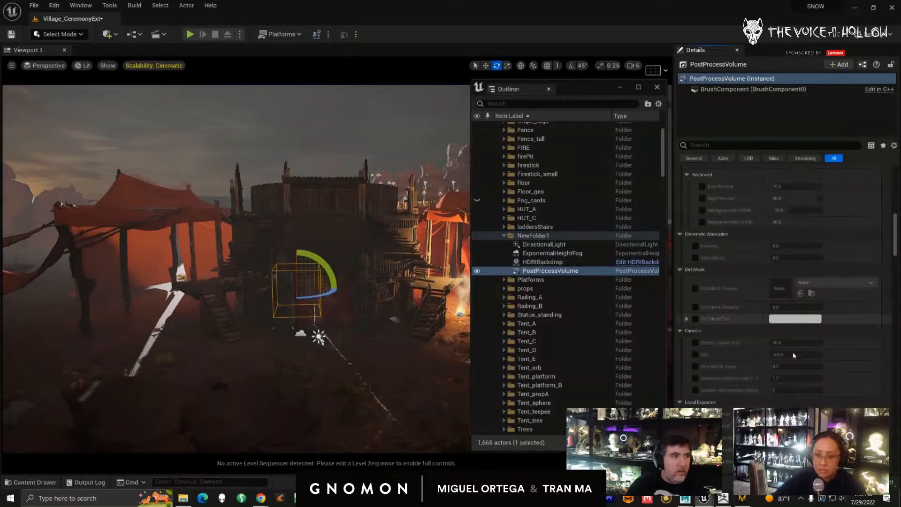
{"action": "scroll", "coordinate": [793, 350], "scroll_direction": "up", "scroll_amount": 8}
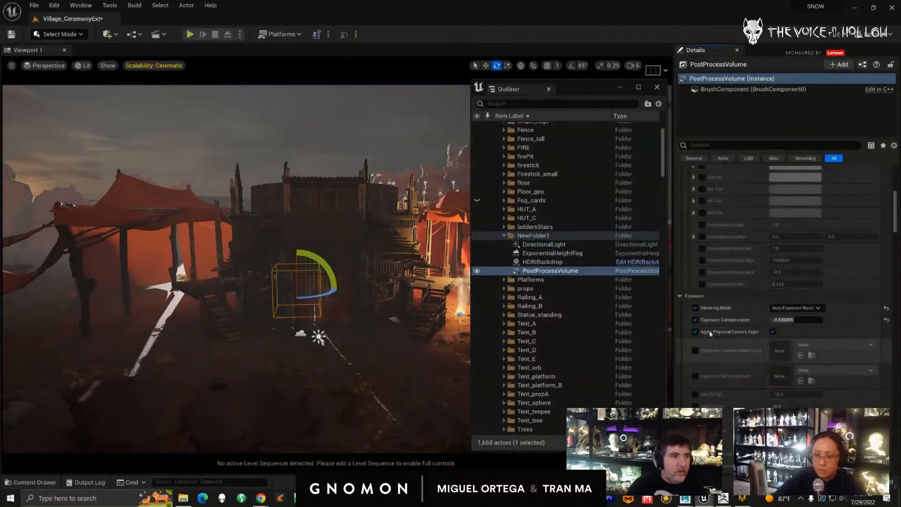
{"action": "scroll", "coordinate": [685, 299], "scroll_direction": "up", "scroll_amount": 10}
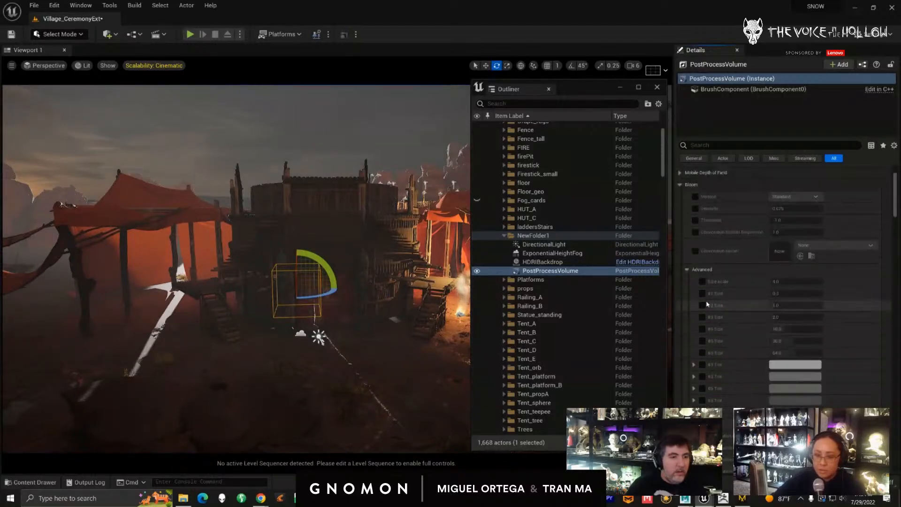
{"action": "left_click", "coordinate": [681, 243]}
{"action": "left_click", "coordinate": [680, 220], "text": "shift"}
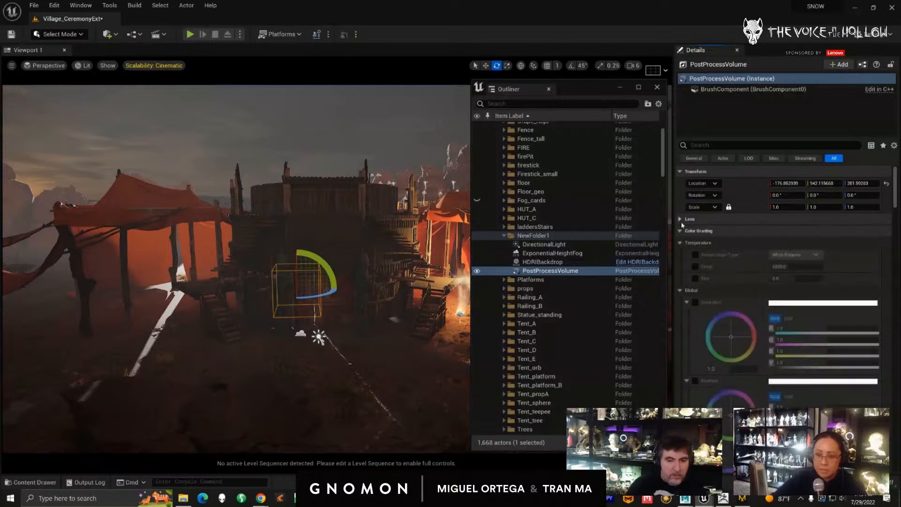
{"action": "left_click", "coordinate": [680, 220]}
{"action": "left_click", "coordinate": [680, 254]}
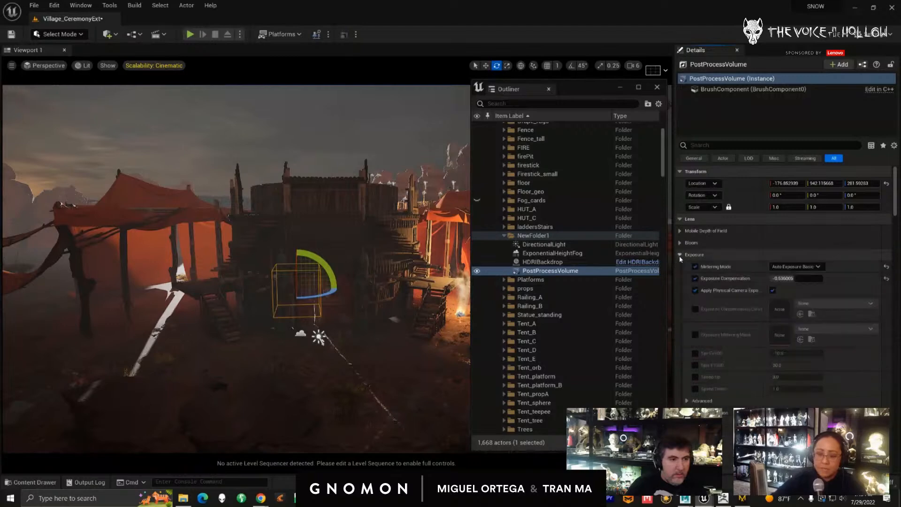
{"action": "scroll", "coordinate": [746, 323], "scroll_direction": "down", "scroll_amount": 8}
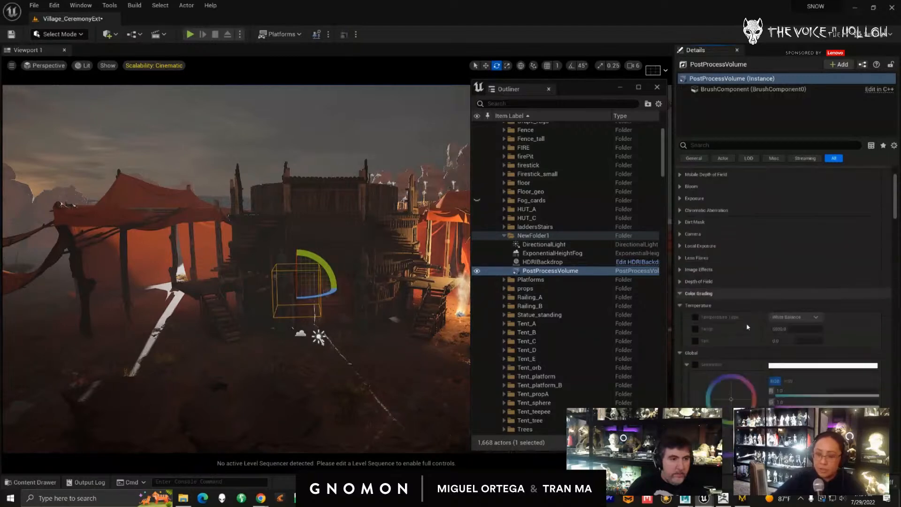
- Override the PostProcessVolume's global Gamma and lower it to about 0.95
{"action": "scroll", "coordinate": [712, 373], "scroll_direction": "down", "scroll_amount": 3}
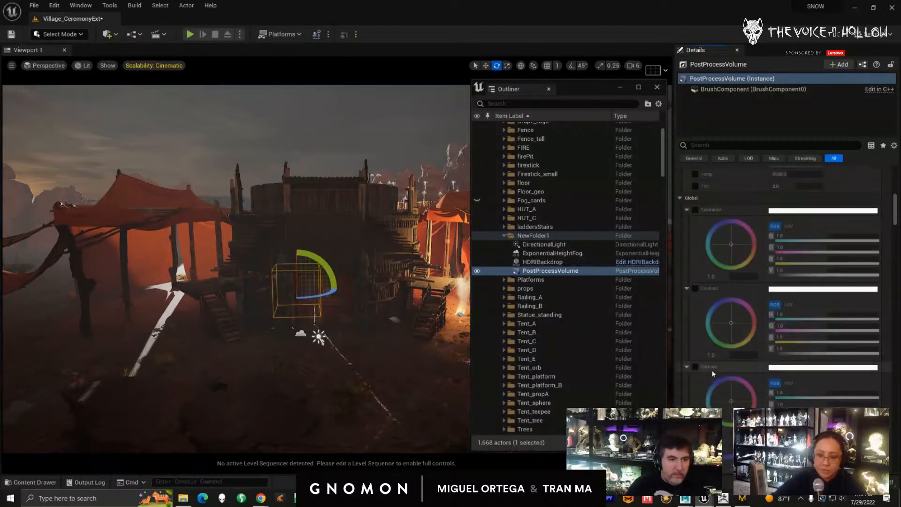
{"action": "left_click", "coordinate": [695, 366]}
{"action": "scroll", "coordinate": [720, 389], "scroll_direction": "down", "scroll_amount": 2}
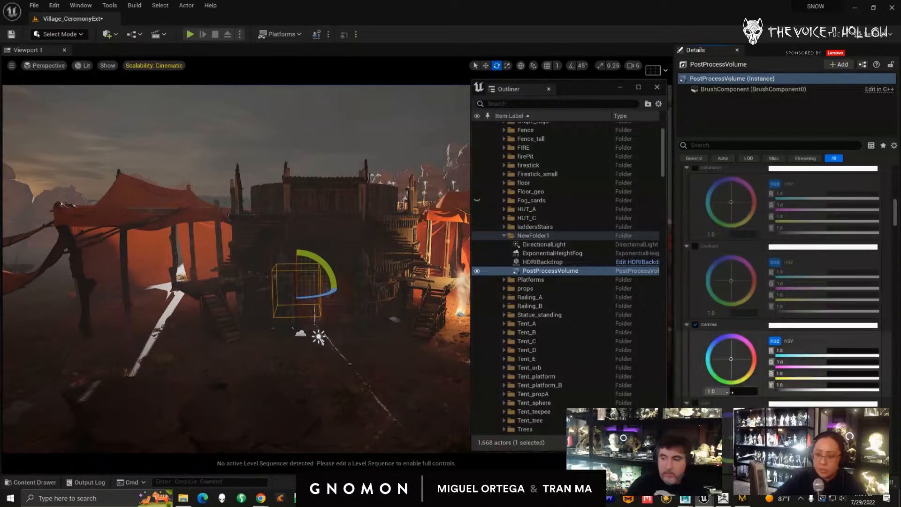
{"action": "left_click_drag", "start_coordinate": [727, 396], "coordinate": [726, 396]}
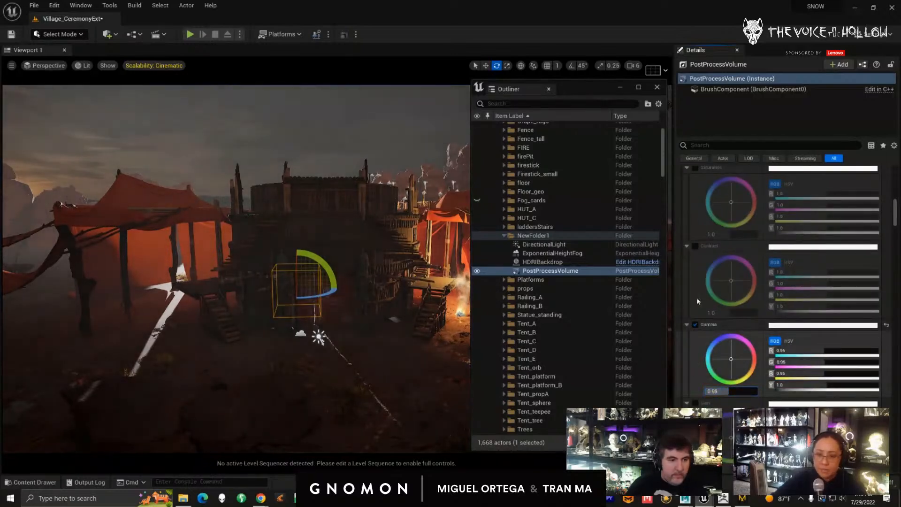
- Enable the PostProcessVolume's global Saturation override and cool the image by overriding Temp with about 4425
{"action": "scroll", "coordinate": [717, 329], "scroll_direction": "up", "scroll_amount": 3}
{"action": "left_click", "coordinate": [694, 224]}
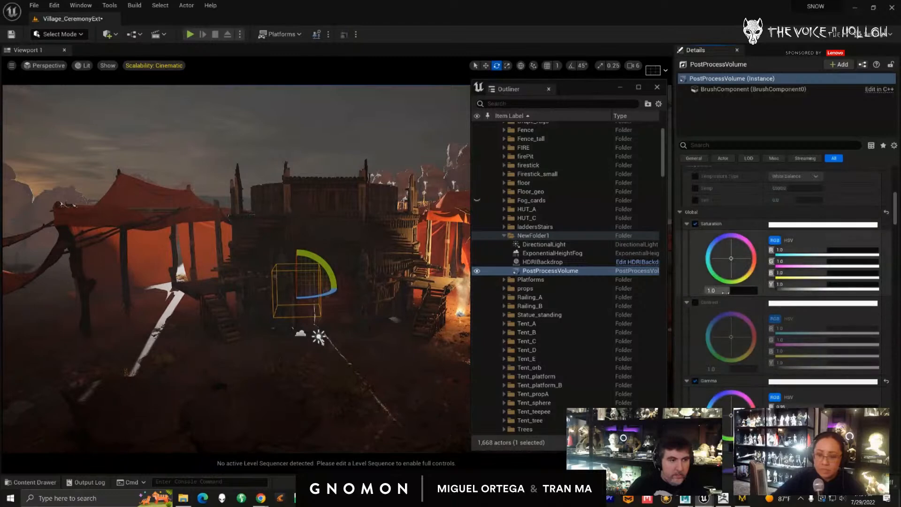
{"action": "scroll", "coordinate": [723, 294], "scroll_direction": "up", "scroll_amount": 3}
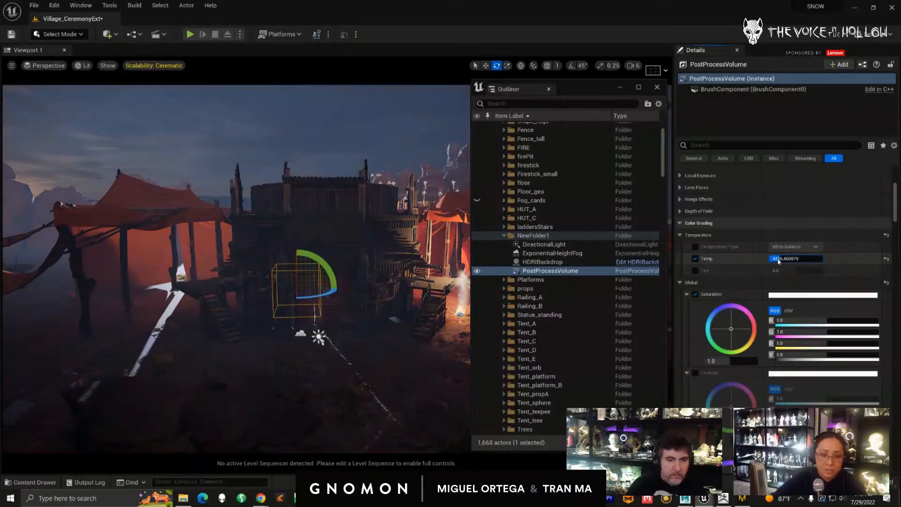
- Soften the sunlight shadows by the orange tent by raising the DirectionalLight's Source Angle to about 4.18
{"action": "left_click_drag", "start_coordinate": [388, 407], "coordinate": [193, 314], "text": "alt"}
{"action": "left_click", "coordinate": [544, 244]}
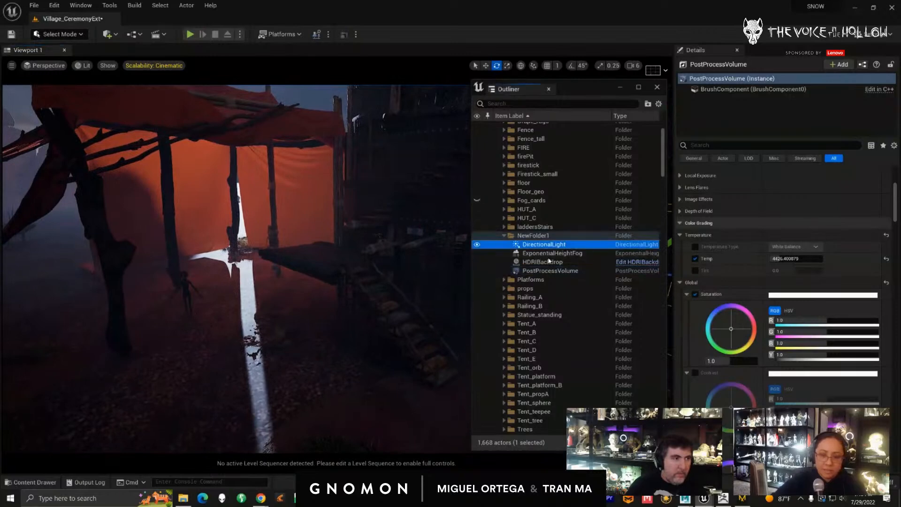
{"action": "scroll", "coordinate": [772, 221], "scroll_direction": "up", "scroll_amount": 5}
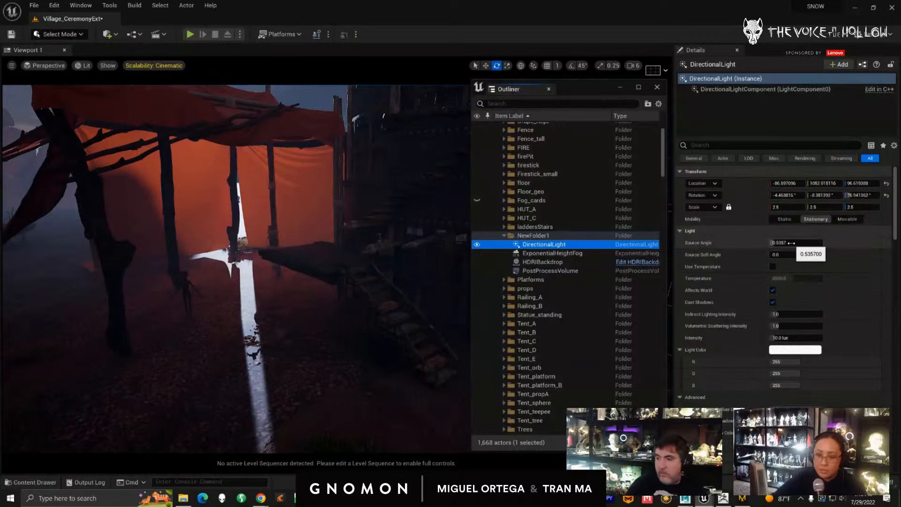
{"action": "left_click_drag", "start_coordinate": [792, 243], "coordinate": [827, 242]}
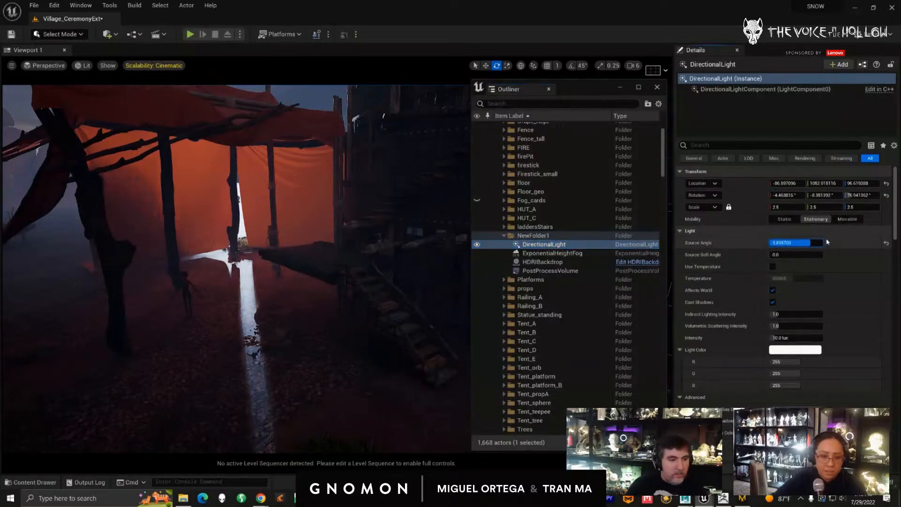
{"action": "right_click_drag", "start_coordinate": [334, 304], "coordinate": [347, 279]}
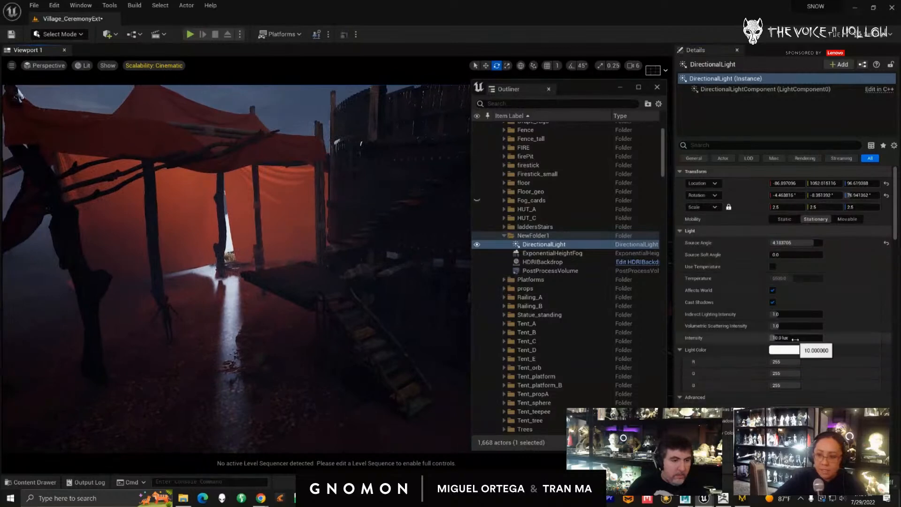
- Lower the DirectionalLight's Intensity to about 3.96 lux and check the effect across the village
{"action": "left_click_drag", "start_coordinate": [794, 338], "coordinate": [791, 338]}
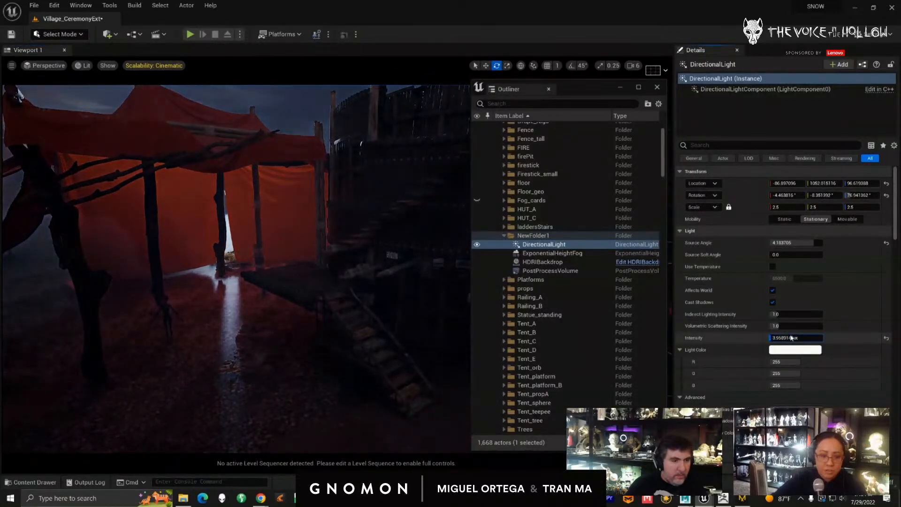
{"action": "scroll", "coordinate": [337, 320], "scroll_direction": "down", "scroll_amount": 4}
{"action": "right_click_drag", "start_coordinate": [313, 348], "coordinate": [207, 211]}
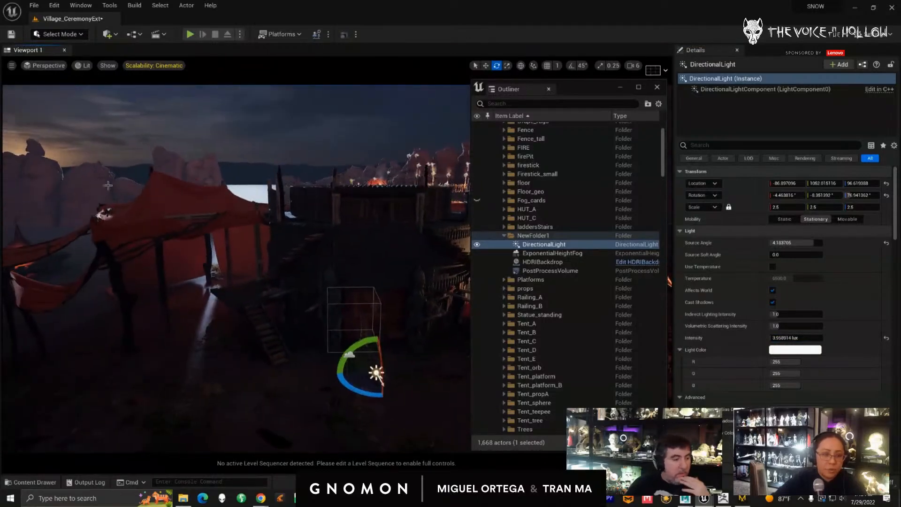
- Enable Use Temperature on the DirectionalLight and lower its Temperature to about 3072 to warm the sunlight across the village
{"action": "left_click", "coordinate": [772, 266]}
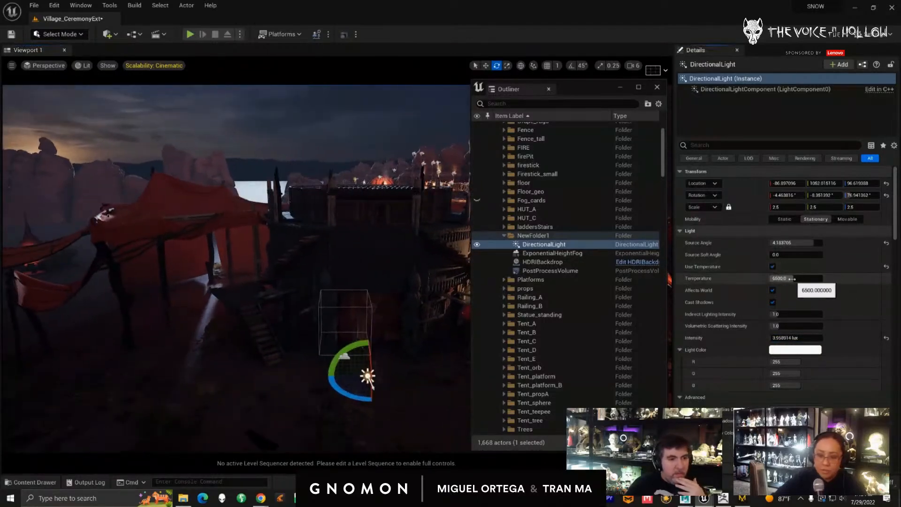
{"action": "left_click_drag", "start_coordinate": [780, 280], "coordinate": [778, 283]}
{"action": "mouse_move", "coordinate": [413, 301]}
{"action": "left_mouse_down", "text": "alt"}
{"action": "mouse_move", "coordinate": [423, 297]}
{"action": "mouse_move", "coordinate": [415, 306]}
{"action": "left_mouse_up", "text": "alt"}
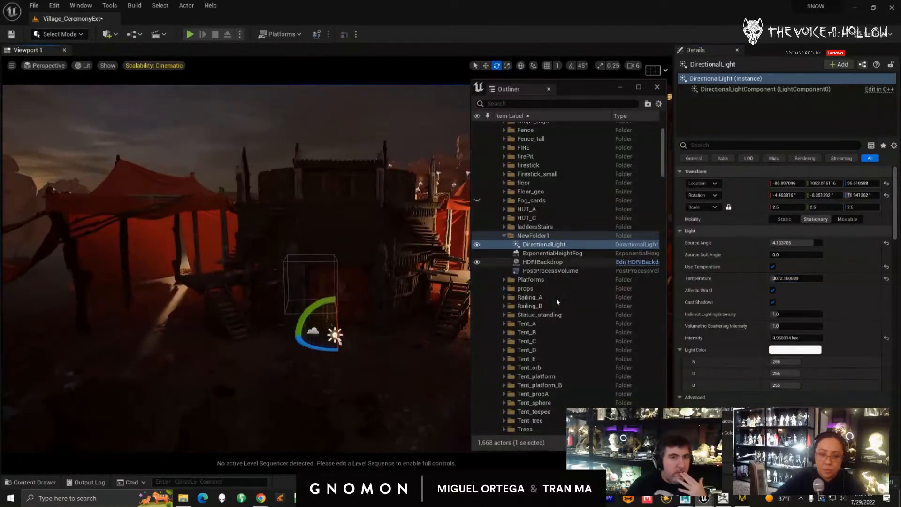
- Slightly raise the color grading Temp override on the PostProcessVolume
{"action": "key", "text": "Down"}
{"action": "key", "text": "Down"}
{"action": "key", "text": "Down"}
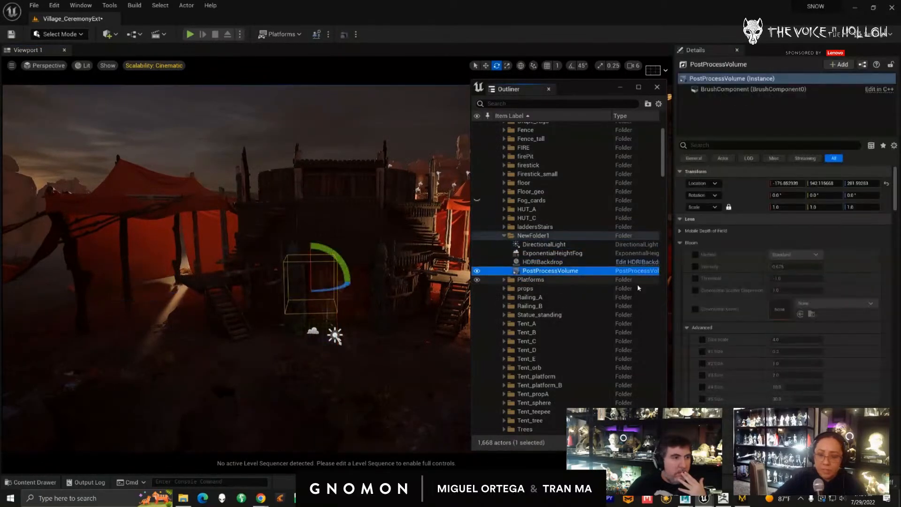
{"action": "scroll", "coordinate": [793, 305], "scroll_direction": "down", "scroll_amount": 10}
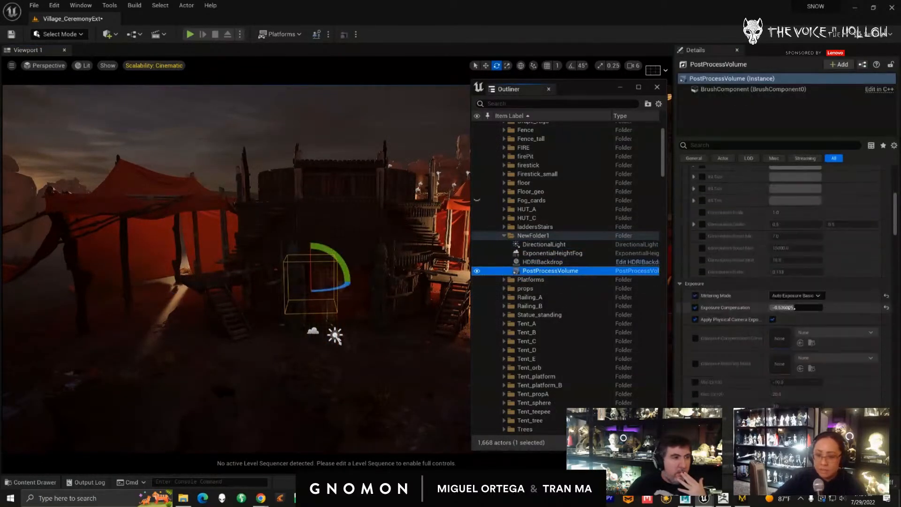
{"action": "scroll", "coordinate": [793, 308], "scroll_direction": "down", "scroll_amount": 10}
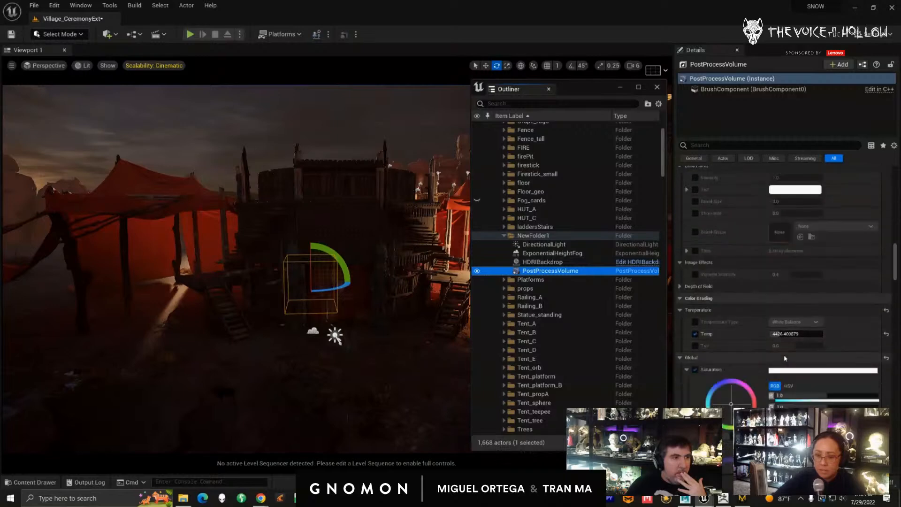
{"action": "left_click_drag", "start_coordinate": [788, 335], "coordinate": [792, 335]}
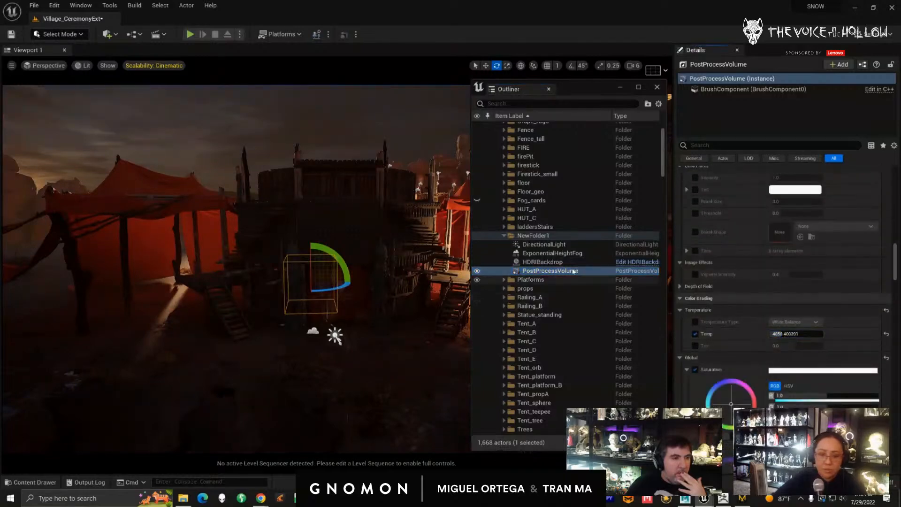
- Reselect the DirectionalLight and raise its Temperature to about 5115 for more neutral sunlight
{"action": "left_click", "coordinate": [551, 253]}
{"action": "left_click", "coordinate": [544, 261]}
{"action": "left_click", "coordinate": [544, 243]}
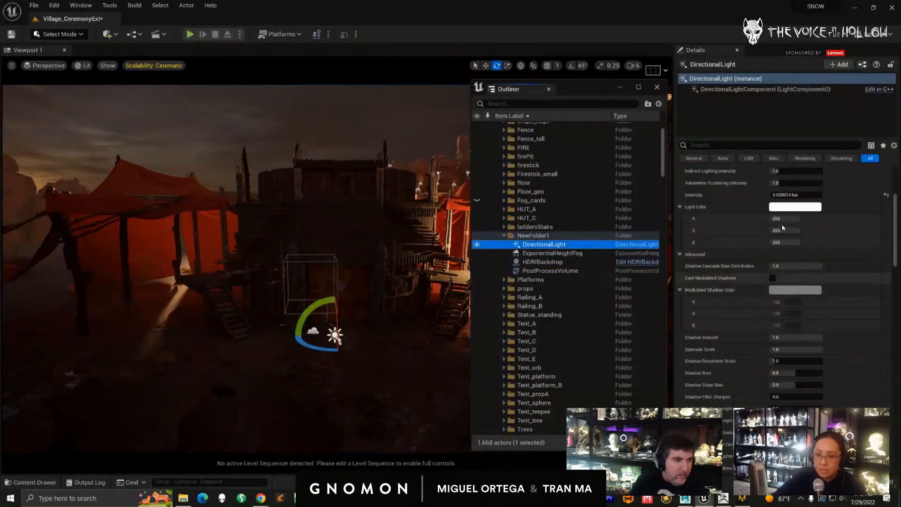
{"action": "scroll", "coordinate": [782, 228], "scroll_direction": "up", "scroll_amount": 6}
{"action": "left_click_drag", "start_coordinate": [796, 277], "coordinate": [808, 277]}
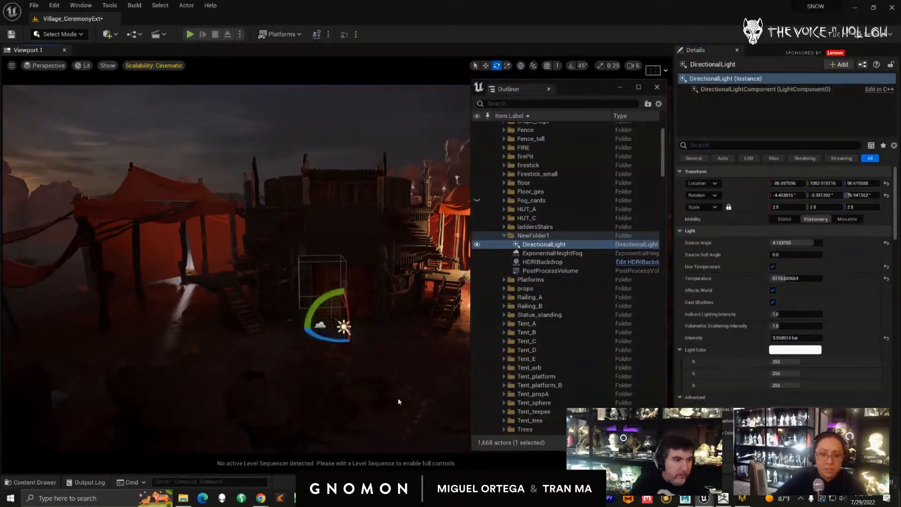
{"action": "left_click", "coordinate": [540, 271]}
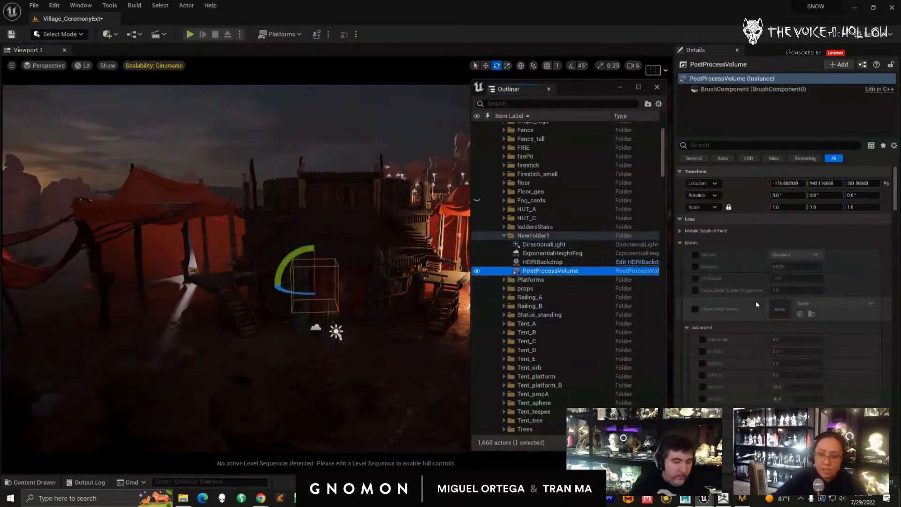
{"action": "scroll", "coordinate": [750, 309], "scroll_direction": "down", "scroll_amount": 4}
{"action": "mouse_move", "coordinate": [361, 409]}
{"action": "left_mouse_down", "text": "alt"}
{"action": "mouse_move", "coordinate": [353, 423]}
{"action": "mouse_move", "coordinate": [363, 415]}
{"action": "left_mouse_up", "text": "alt"}
{"action": "right_click_drag", "start_coordinate": [364, 414], "coordinate": [361, 412], "text": "alt"}
{"action": "left_click", "coordinate": [361, 411]}
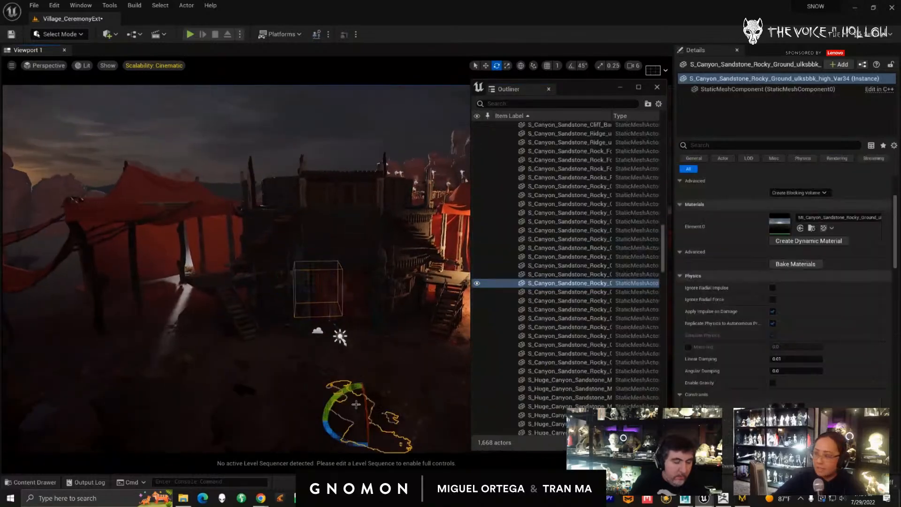
- Move the Outliner clear of the viewport, collapse its folder tree and review the lighting across the whole village
{"action": "left_click_drag", "start_coordinate": [570, 94], "coordinate": [774, 100]}
{"action": "left_click_drag", "start_coordinate": [869, 244], "coordinate": [862, 119]}
{"action": "left_click", "coordinate": [704, 135]}
{"action": "left_click", "coordinate": [705, 134]}
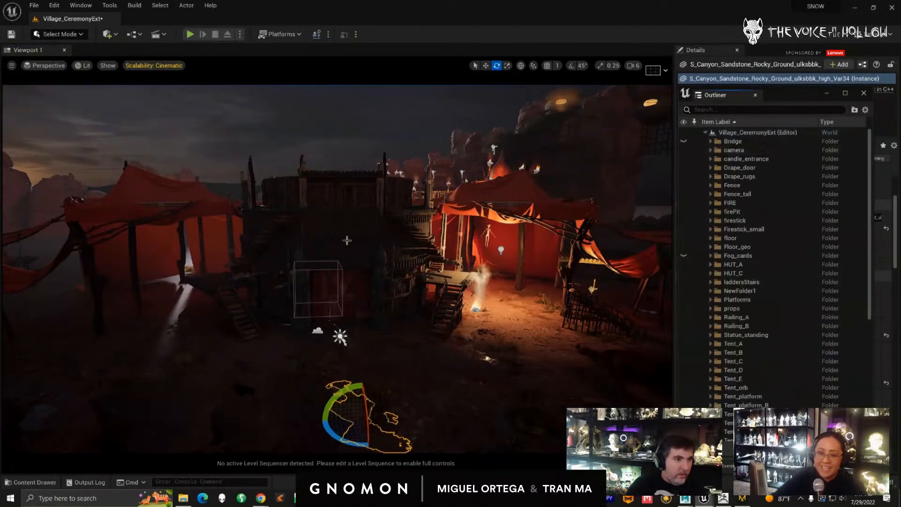
{"action": "right_click_drag", "start_coordinate": [316, 349], "coordinate": [274, 357], "text": "alt"}
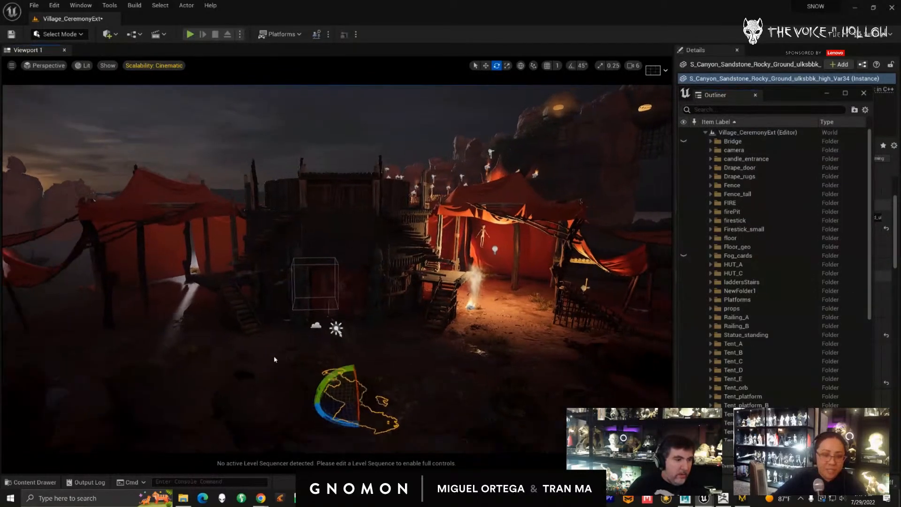
{"action": "left_click_drag", "start_coordinate": [274, 357], "coordinate": [275, 358], "text": "alt"}
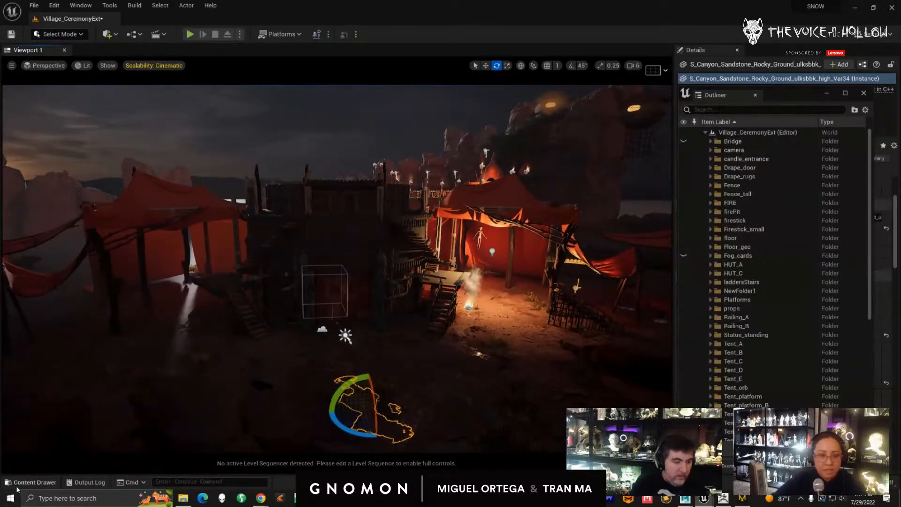
- Open the Main level from the project's Content folder without saving the changes to Village_CeremonyExt
{"action": "left_click", "coordinate": [32, 481]}
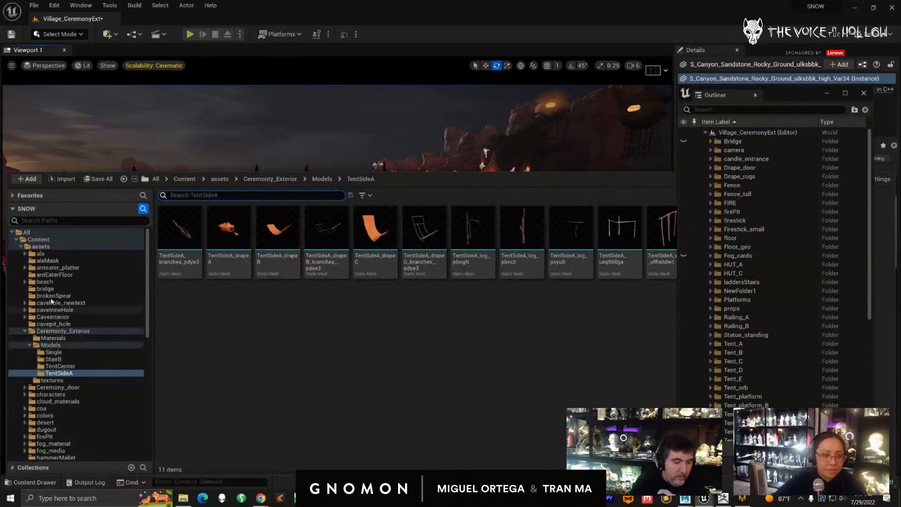
{"action": "left_click", "coordinate": [39, 239]}
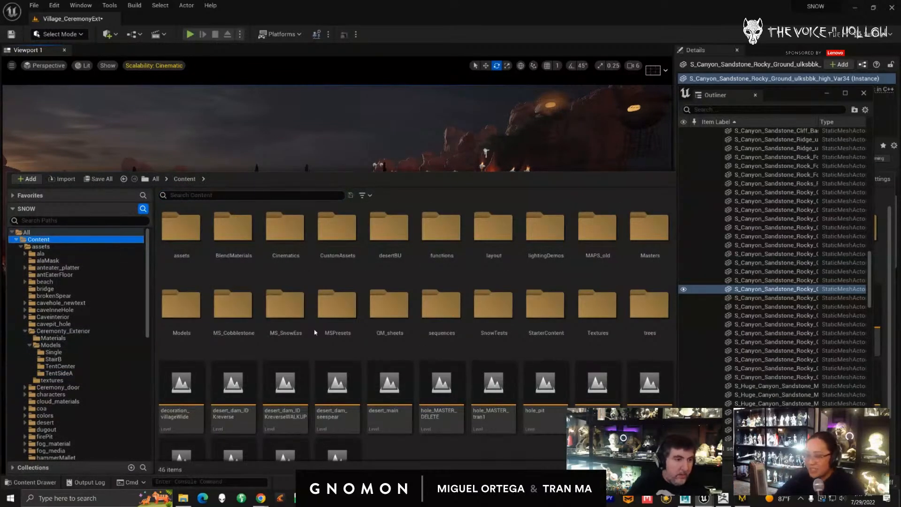
{"action": "scroll", "coordinate": [329, 413], "scroll_direction": "down", "scroll_amount": 2}
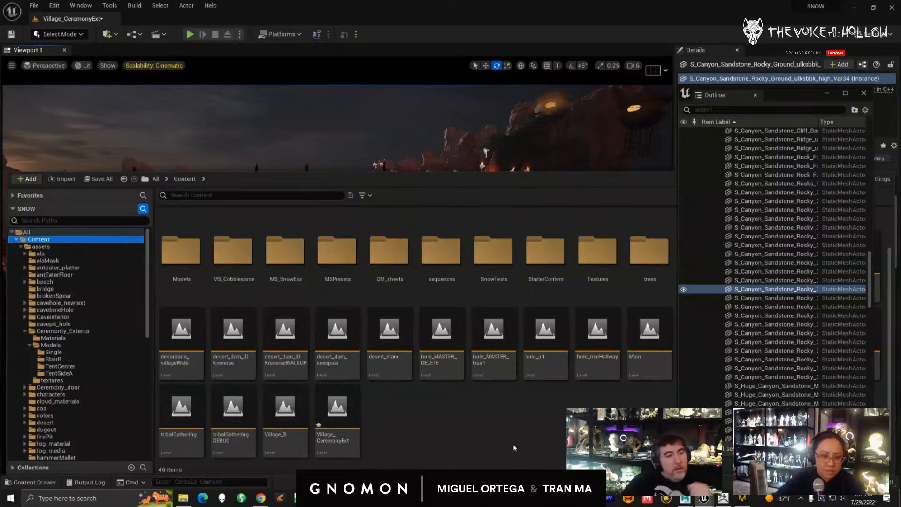
{"action": "left_click", "coordinate": [645, 345]}
{"action": "double_click", "coordinate": [645, 345]}
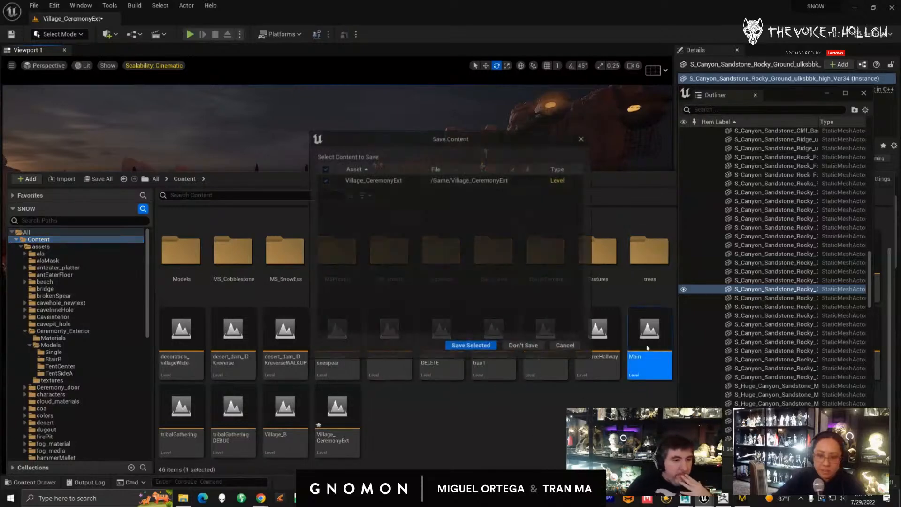
{"action": "left_click", "coordinate": [523, 346]}
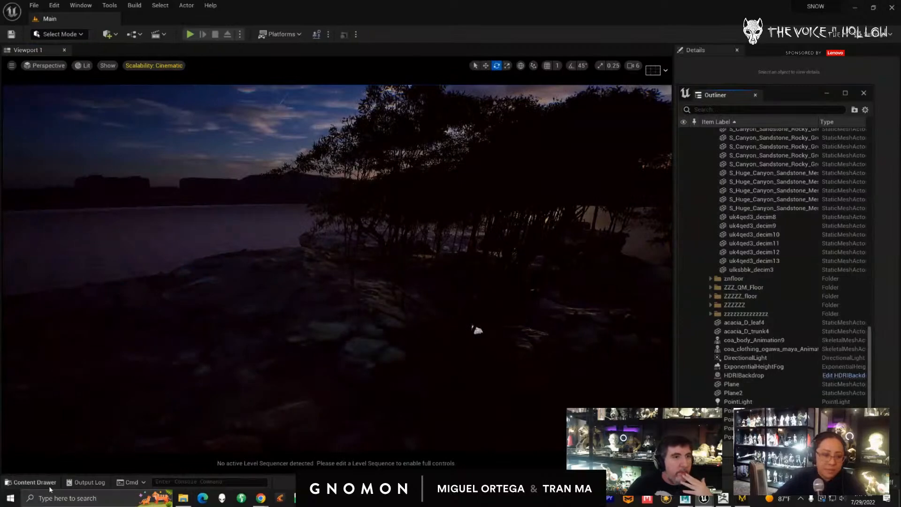
- Reopen the Village_CeremonyExt level from the Content folder and frame the front of the whole village
{"action": "left_click", "coordinate": [31, 482]}
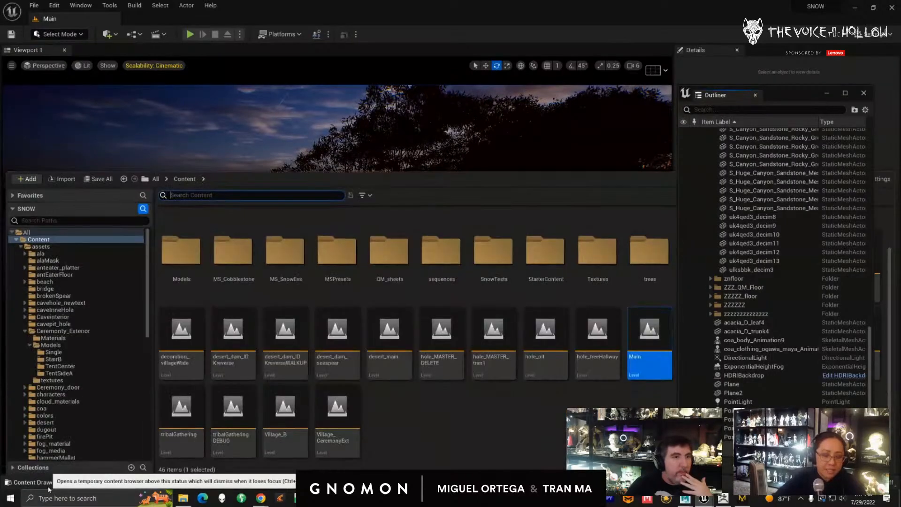
{"action": "double_click", "coordinate": [334, 419]}
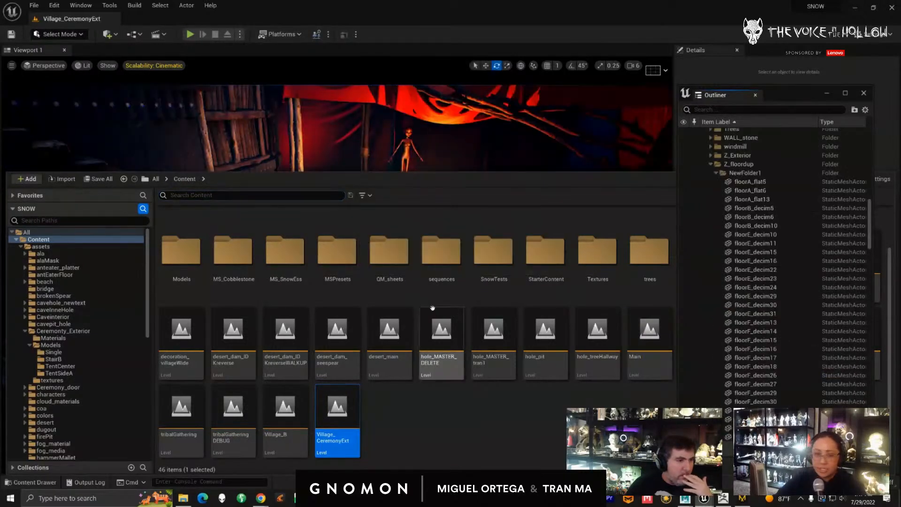
{"action": "left_click", "coordinate": [429, 174]}
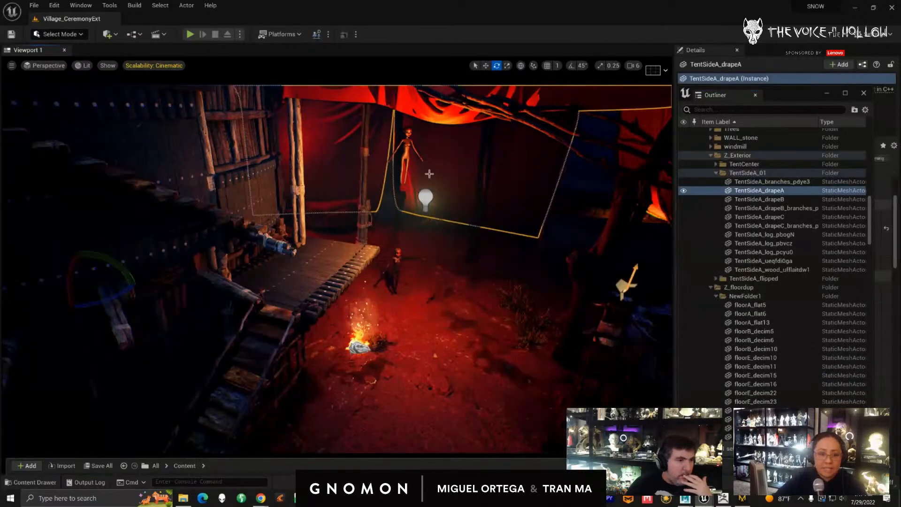
{"action": "scroll", "coordinate": [429, 174], "scroll_direction": "down", "scroll_amount": 5}
{"action": "left_click_drag", "start_coordinate": [345, 282], "coordinate": [383, 297], "text": "alt"}
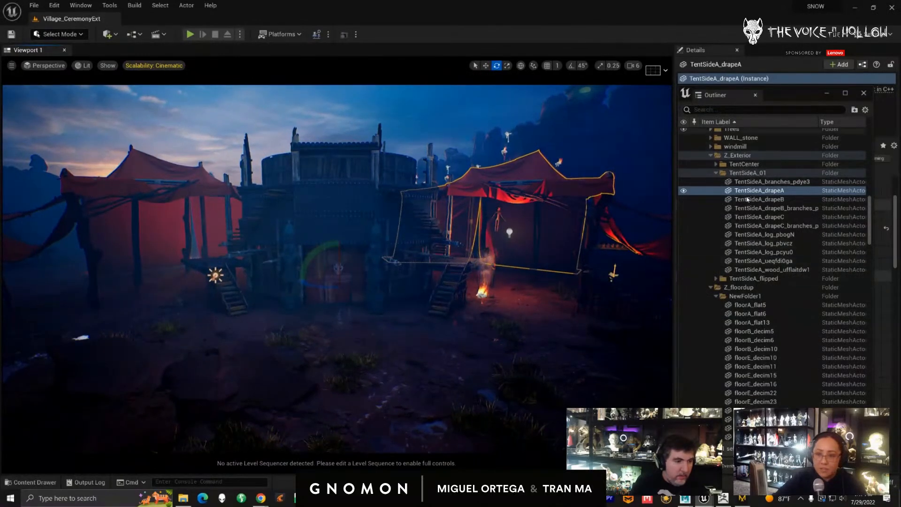
- Collapse the Outliner's folder tree and check the contents of the Z_LIGHTS folder
{"action": "left_click_drag", "start_coordinate": [868, 209], "coordinate": [867, 135]}
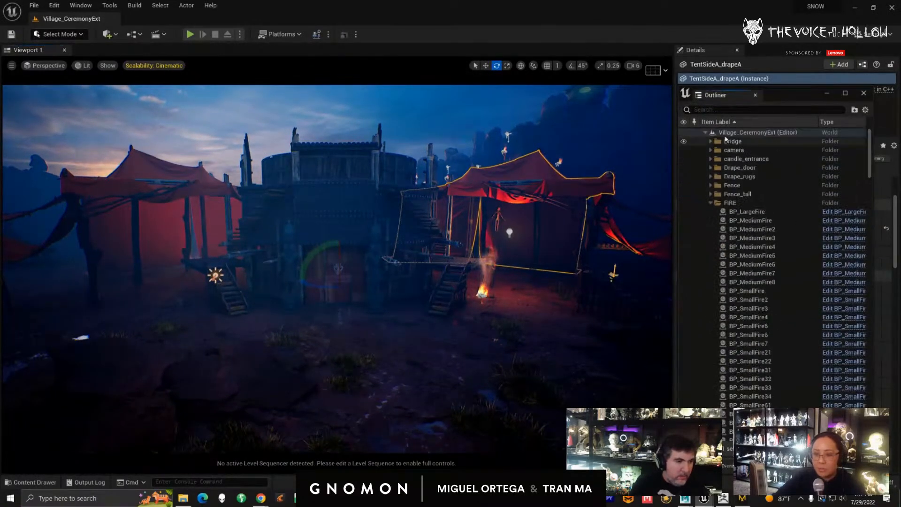
{"action": "left_click", "coordinate": [705, 133]}
{"action": "left_click", "coordinate": [705, 132]}
{"action": "scroll", "coordinate": [769, 235], "scroll_direction": "down", "scroll_amount": 10}
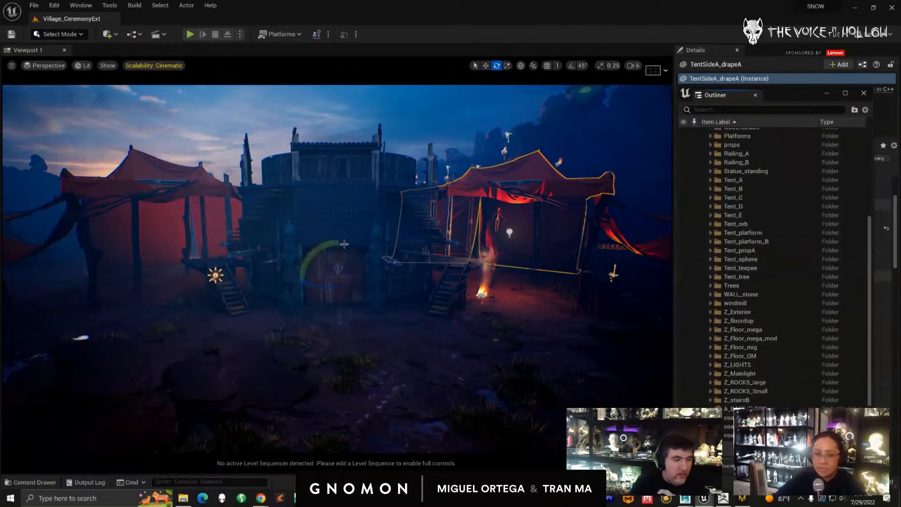
{"action": "scroll", "coordinate": [719, 364], "scroll_direction": "down", "scroll_amount": 3}
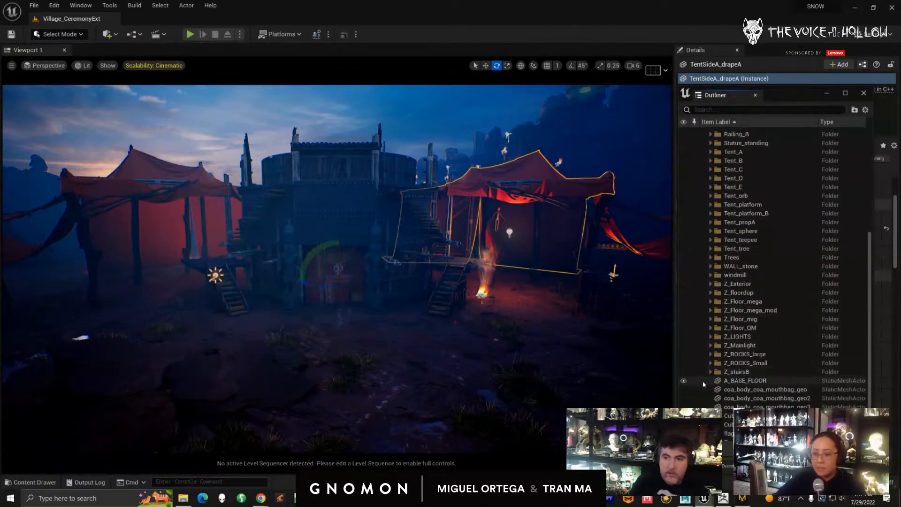
{"action": "left_click", "coordinate": [711, 323]}
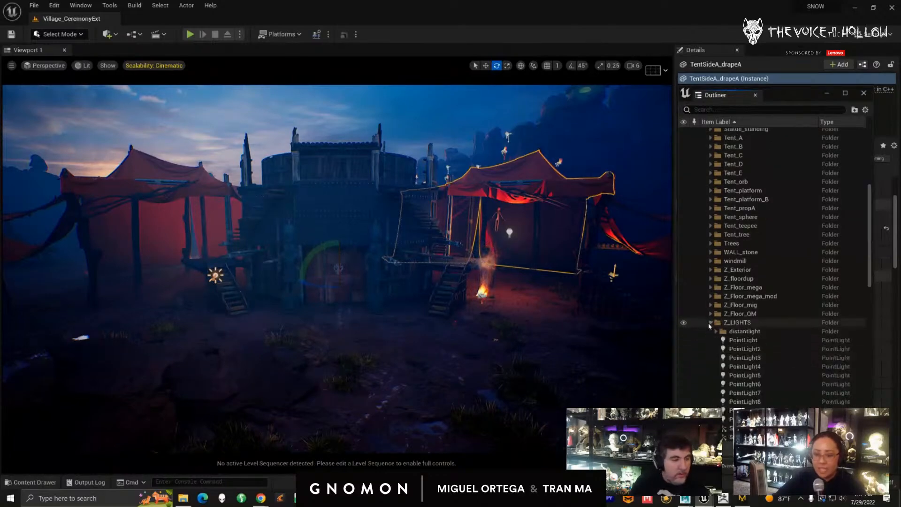
{"action": "left_click", "coordinate": [710, 322]}
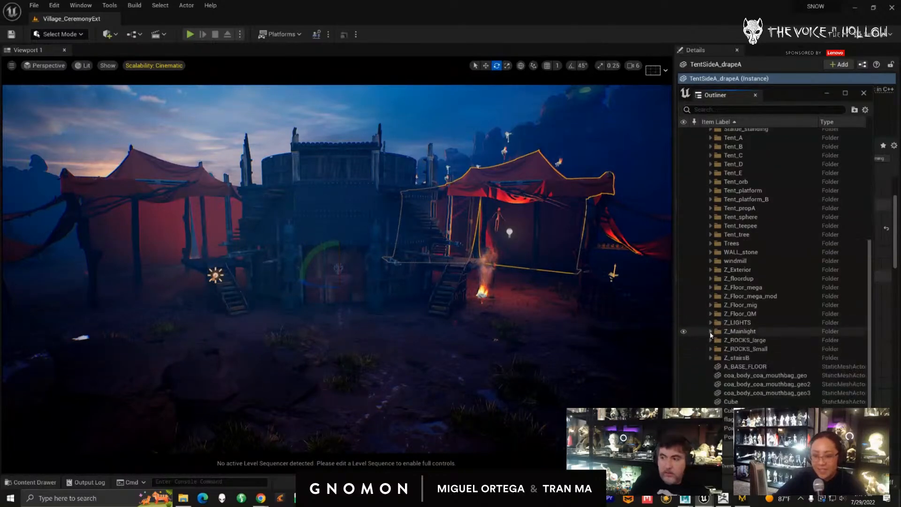
- Expand the Z_Mainlight folder and hide its PostProcessVolume
{"action": "left_click", "coordinate": [710, 331]}
{"action": "scroll", "coordinate": [741, 340], "scroll_direction": "down", "scroll_amount": 2}
{"action": "left_click", "coordinate": [751, 339]}
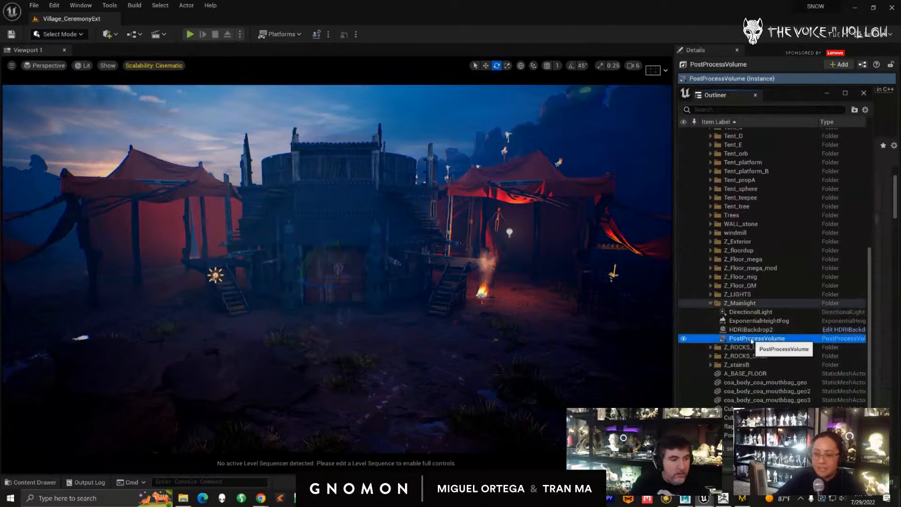
{"action": "left_click", "coordinate": [685, 339]}
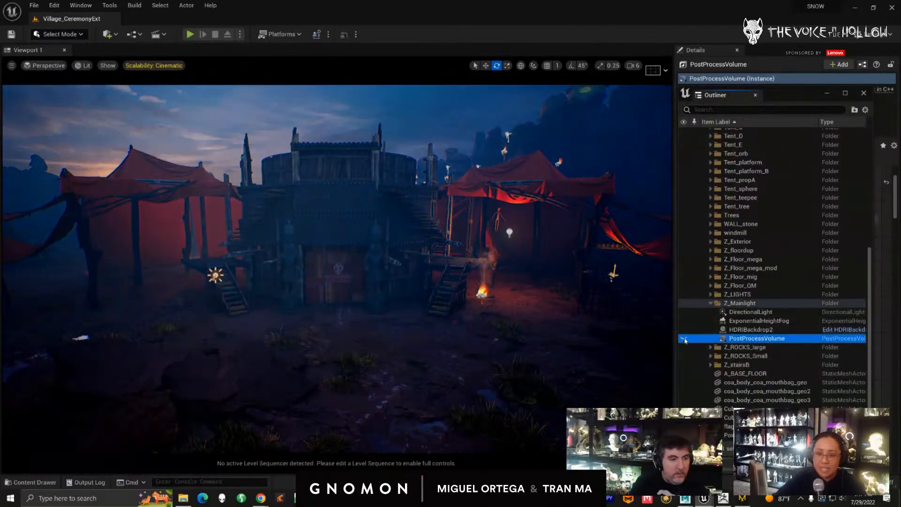
- Find PostProcessVolume2 among the unfoldered actors and hide it as well
{"action": "scroll", "coordinate": [704, 336], "scroll_direction": "down", "scroll_amount": 1}
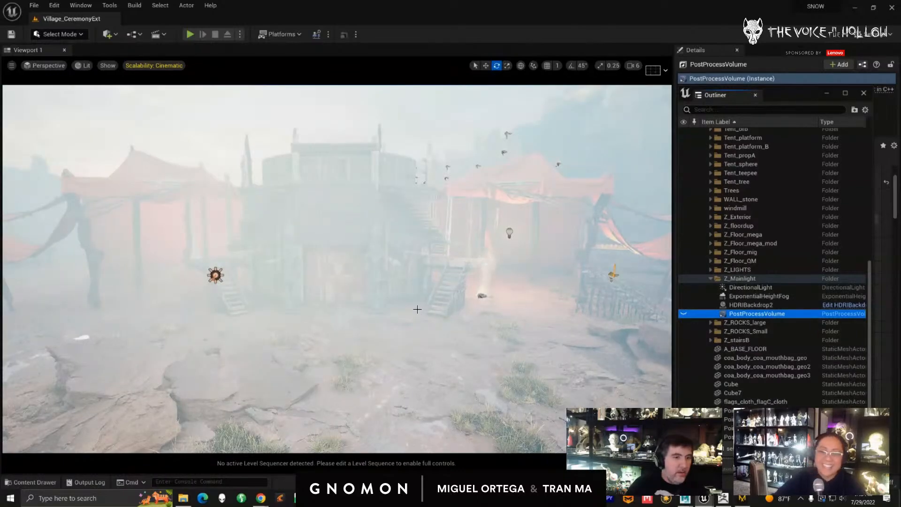
{"action": "left_click", "coordinate": [746, 437]}
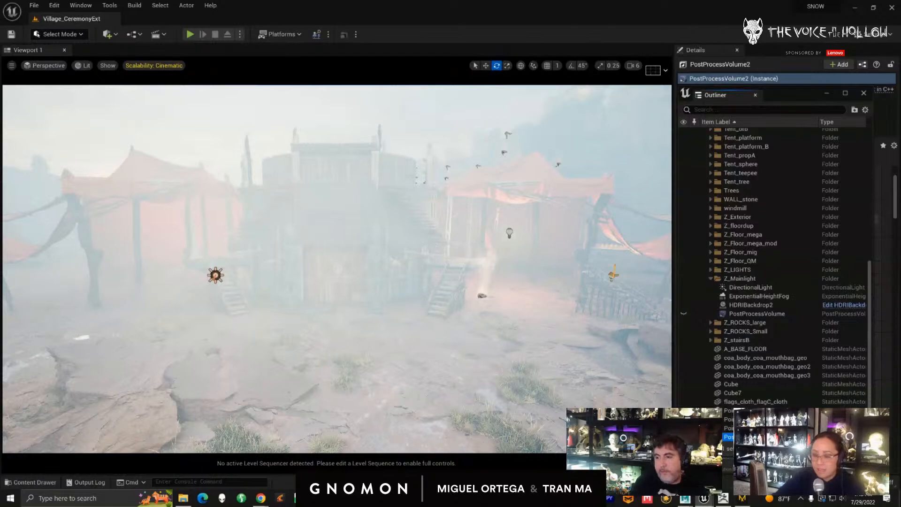
{"action": "left_click", "coordinate": [683, 437]}
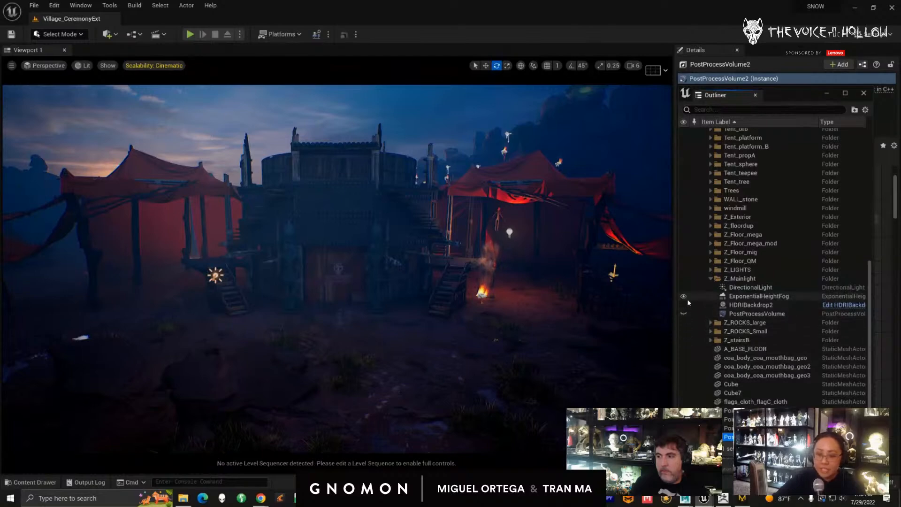
- Move the Outliner off the Details and hide HDRIBackdrop2 and ExponentialHeightFog in the Z_Mainlight folder
{"action": "left_click_drag", "start_coordinate": [791, 95], "coordinate": [577, 93]}
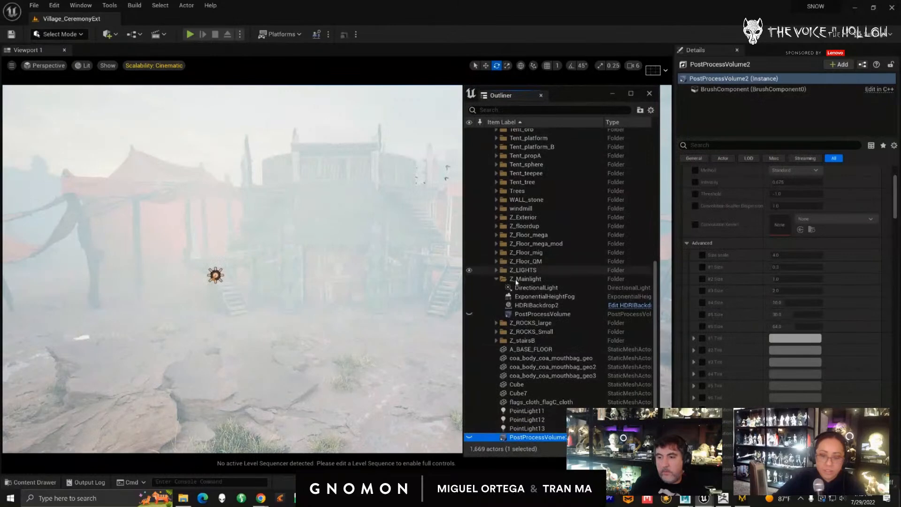
{"action": "left_click", "coordinate": [473, 306]}
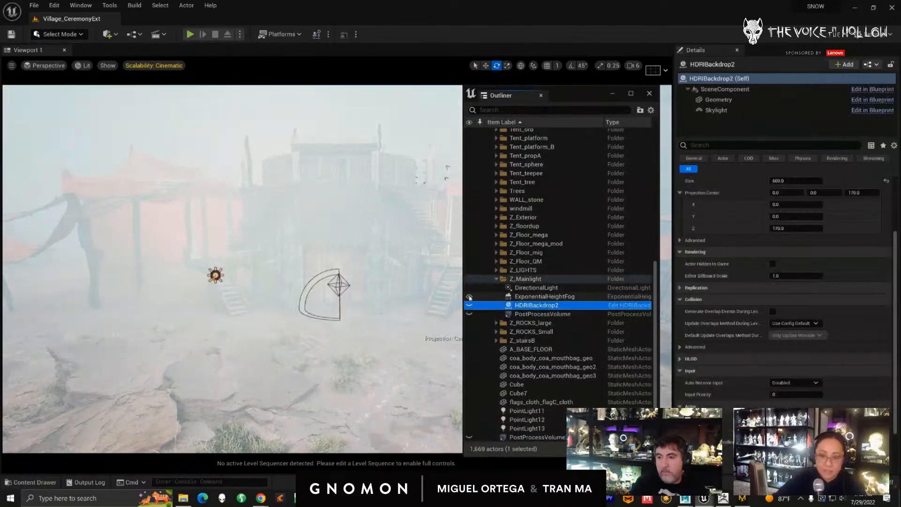
{"action": "left_click", "coordinate": [469, 297]}
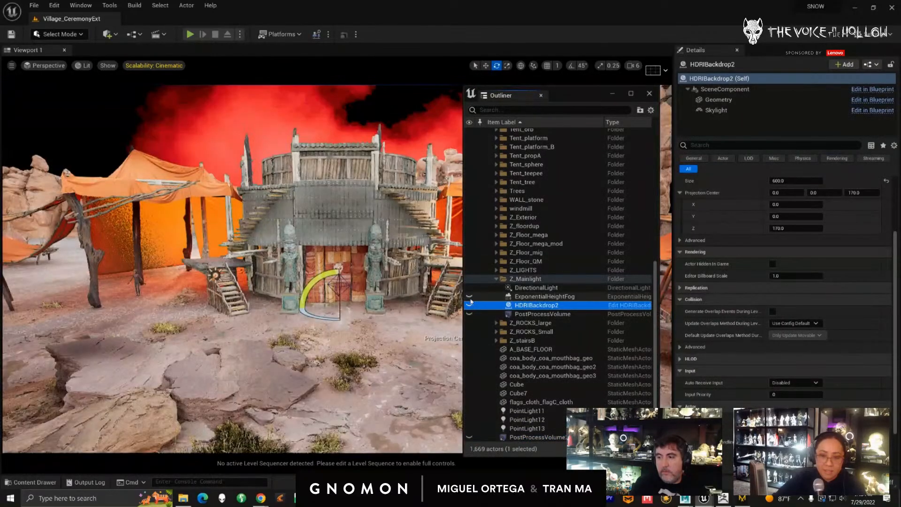
- Make HDRIBackdrop2 and the DirectionalLight in the Z_Mainlight folder visible again and select the DirectionalLight
{"action": "left_click", "coordinate": [469, 287]}
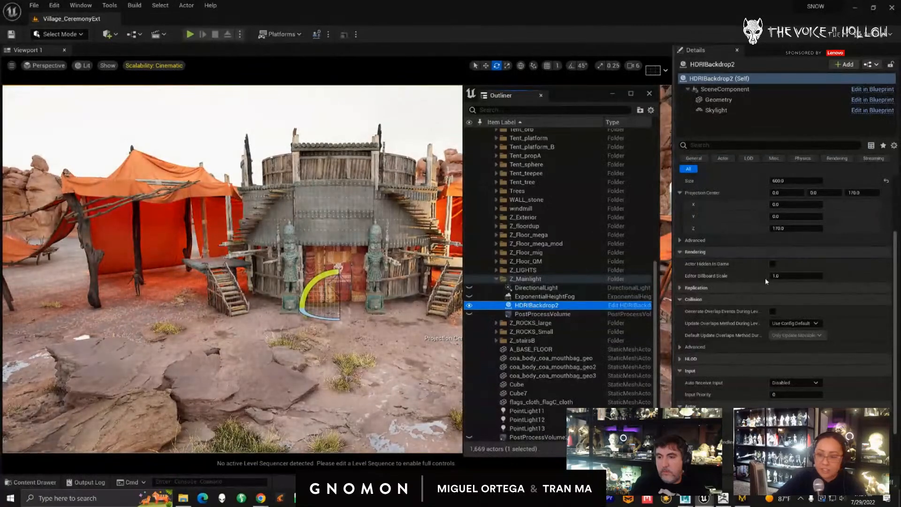
{"action": "scroll", "coordinate": [788, 291], "scroll_direction": "up", "scroll_amount": 3}
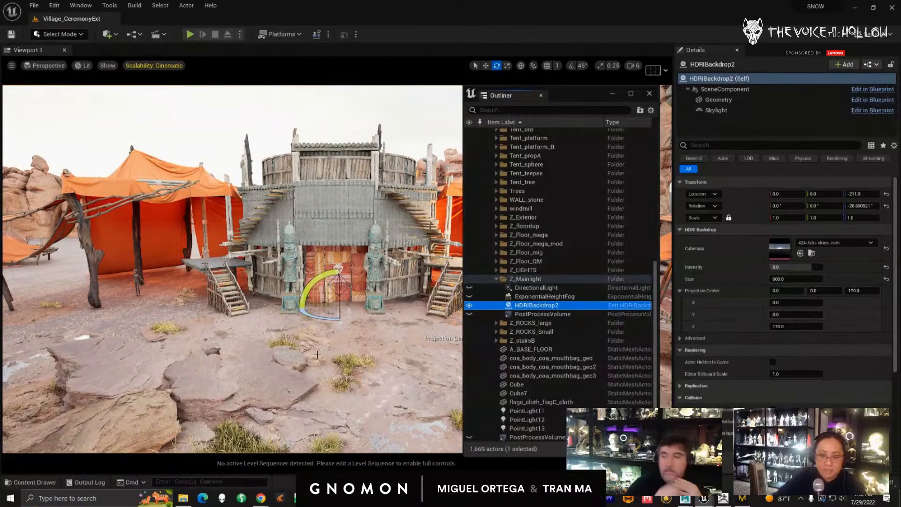
{"action": "left_click", "coordinate": [528, 297]}
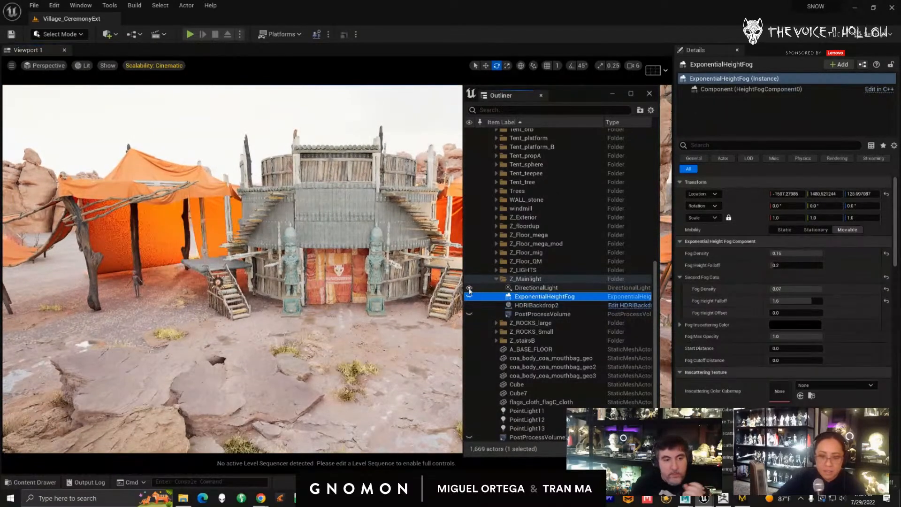
{"action": "left_click", "coordinate": [533, 288]}
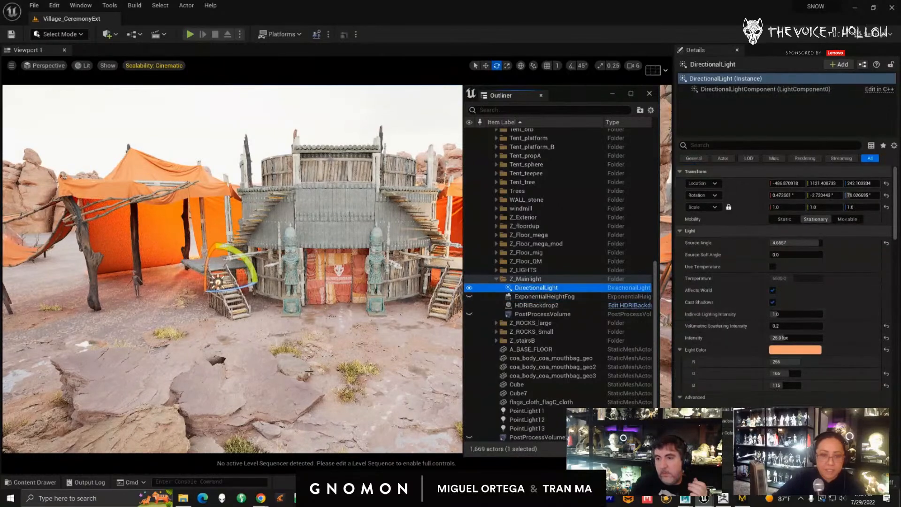
- Toggle the DirectionalLight's visibility to compare its effect on the whole village exterior, leaving it on
{"action": "left_click_drag", "start_coordinate": [309, 379], "coordinate": [317, 382], "text": "alt"}
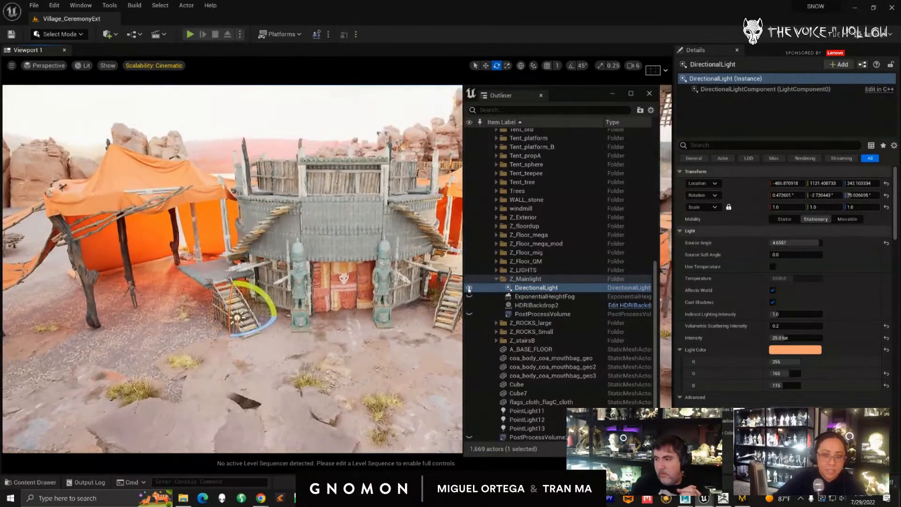
{"action": "left_click", "coordinate": [469, 288]}
{"action": "left_click", "coordinate": [468, 289]}
{"action": "left_click", "coordinate": [469, 288]}
{"action": "left_click", "coordinate": [468, 289]}
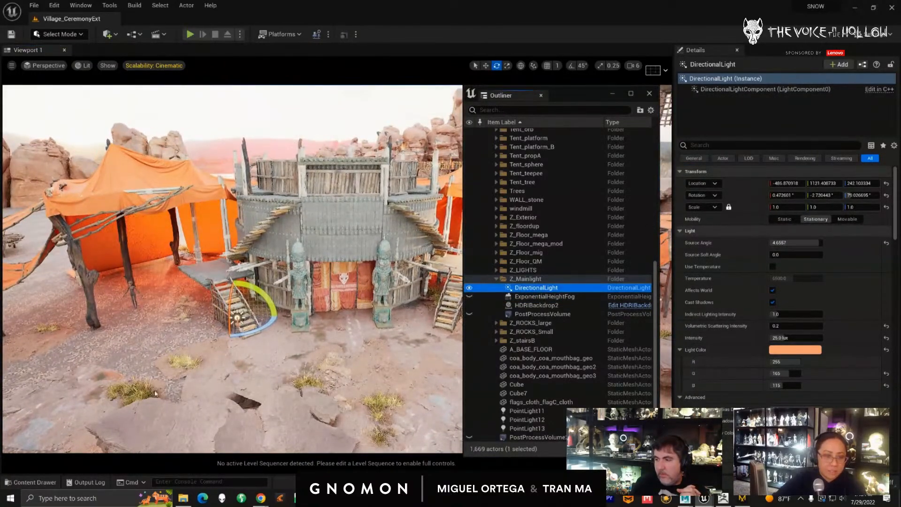
- Examine the ground under the orange tent up close with the DirectionalLight switched off and on
{"action": "left_click_drag", "start_coordinate": [199, 311], "coordinate": [224, 312], "text": "alt"}
{"action": "right_click_drag", "start_coordinate": [225, 312], "coordinate": [230, 311], "text": "alt"}
{"action": "left_click_drag", "start_coordinate": [230, 311], "coordinate": [199, 310], "text": "alt"}
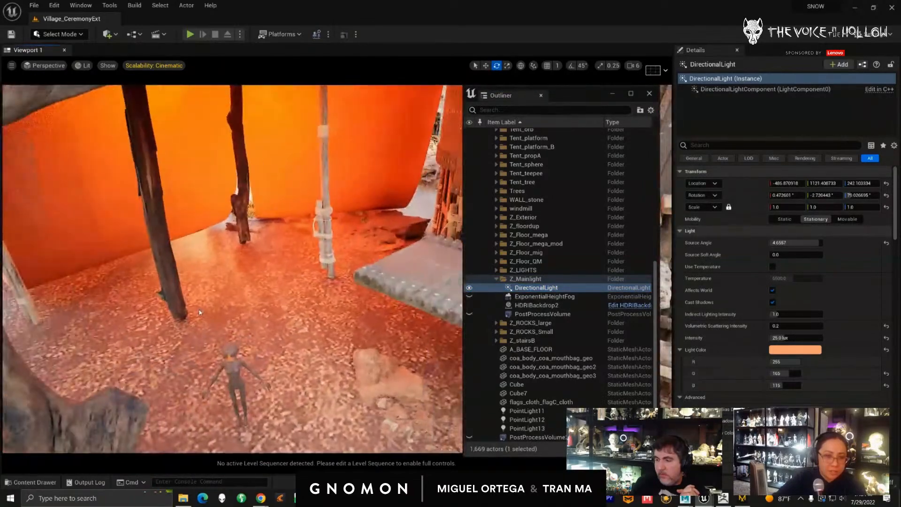
{"action": "left_click", "coordinate": [202, 310]}
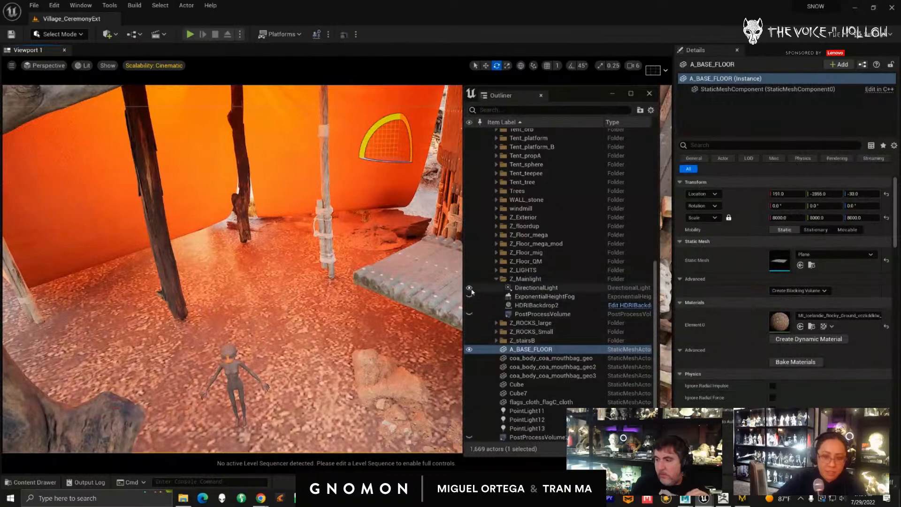
{"action": "left_click", "coordinate": [471, 289]}
{"action": "left_click", "coordinate": [471, 289]}
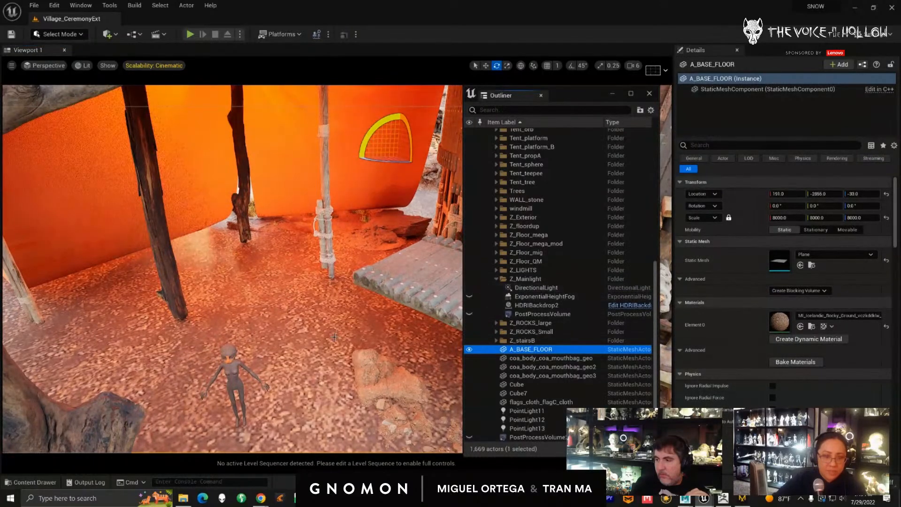
{"action": "right_click_drag", "start_coordinate": [458, 302], "coordinate": [453, 308], "text": "alt"}
{"action": "left_click_drag", "start_coordinate": [453, 307], "coordinate": [450, 307], "text": "alt"}
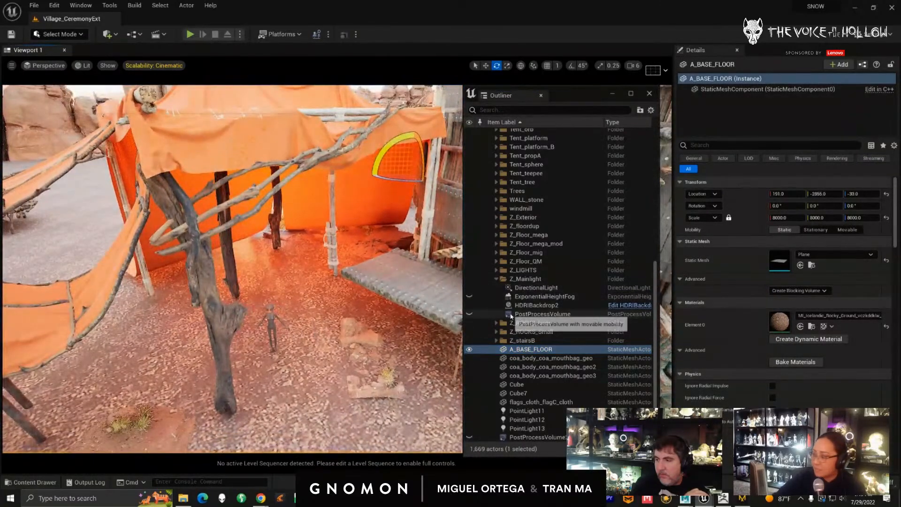
{"action": "left_click_drag", "start_coordinate": [277, 290], "coordinate": [309, 262]}
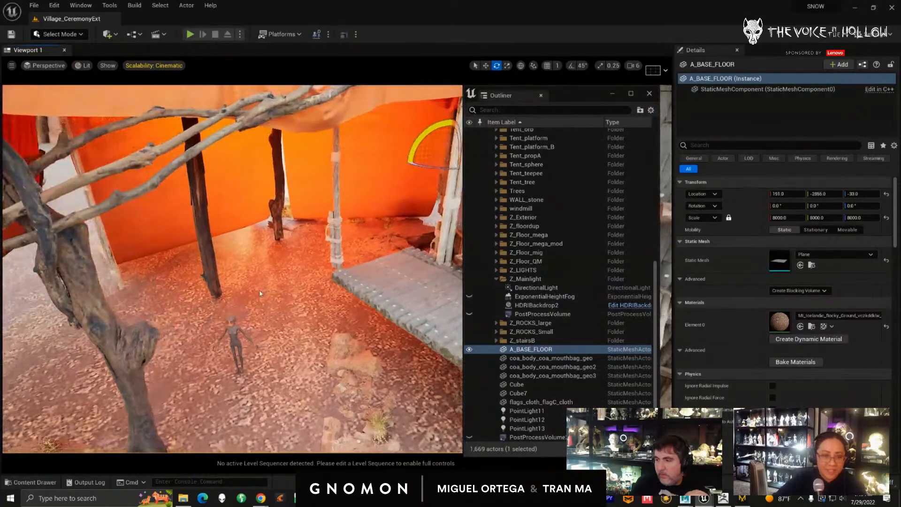
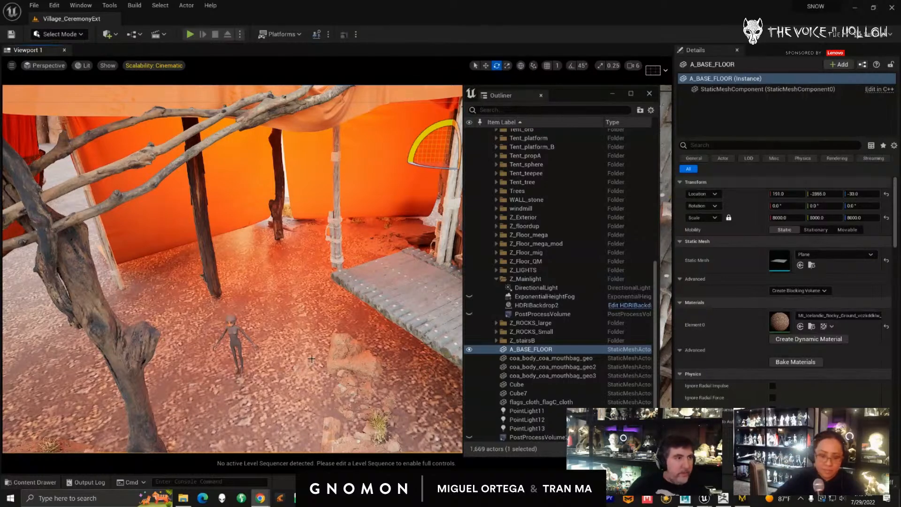
- Toggle the DirectionalLight again from outside the tent and inspect how it lights the canopy and surroundings
{"action": "left_click_drag", "start_coordinate": [312, 358], "coordinate": [310, 355], "text": "alt"}
{"action": "scroll", "coordinate": [309, 357], "scroll_direction": "down", "scroll_amount": 4}
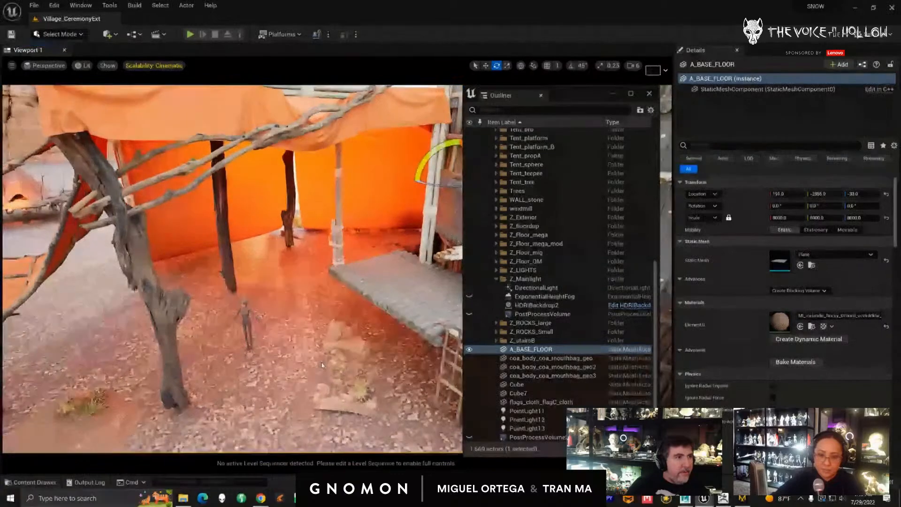
{"action": "left_click", "coordinate": [471, 288]}
{"action": "left_click", "coordinate": [471, 287]}
{"action": "left_click", "coordinate": [472, 287]}
{"action": "left_click", "coordinate": [469, 288]}
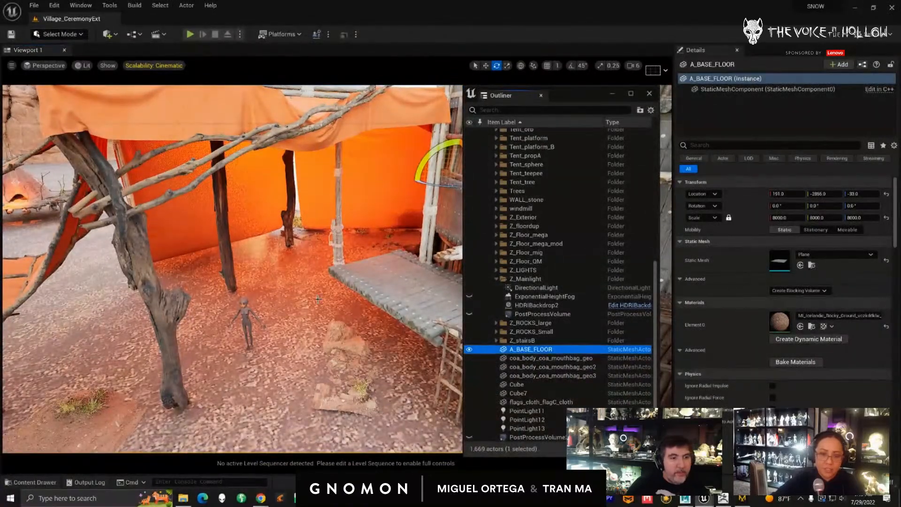
{"action": "scroll", "coordinate": [309, 306], "scroll_direction": "down", "scroll_amount": 6}
{"action": "scroll", "coordinate": [308, 306], "scroll_direction": "up", "scroll_amount": 2}
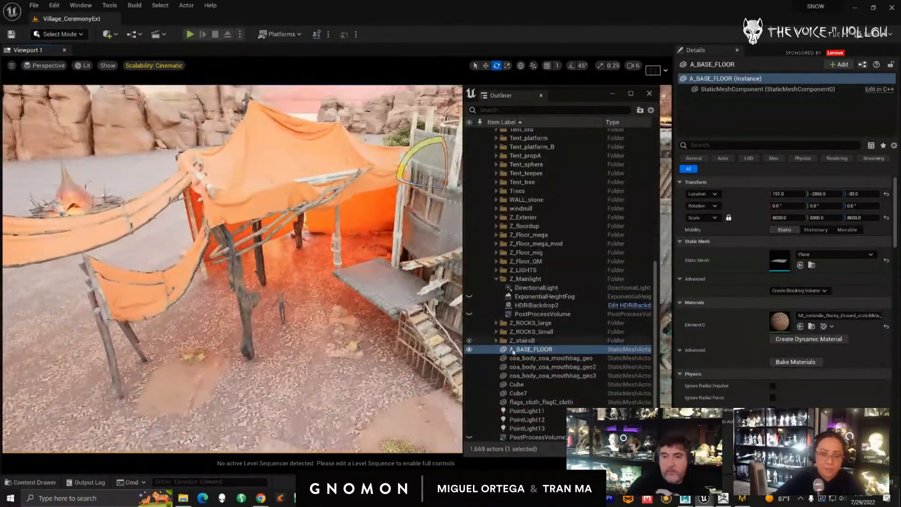
{"action": "scroll", "coordinate": [326, 319], "scroll_direction": "up", "scroll_amount": 3}
{"action": "scroll", "coordinate": [326, 318], "scroll_direction": "up", "scroll_amount": 4}
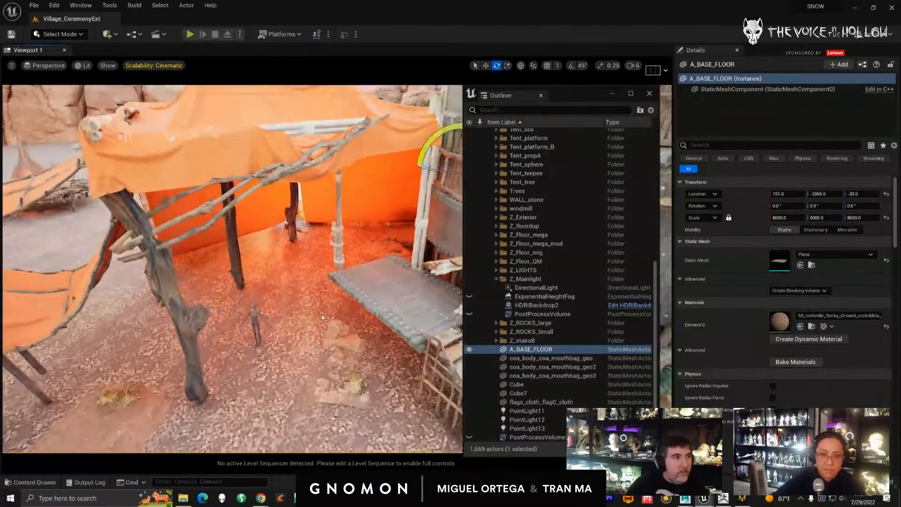
{"action": "scroll", "coordinate": [328, 320], "scroll_direction": "down", "scroll_amount": 3}
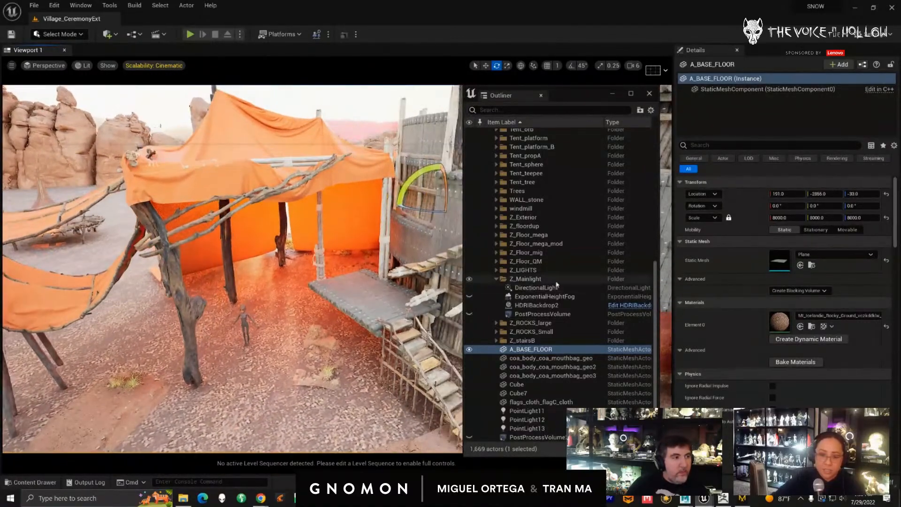
- Review the settings of HDRIBackdrop2 and the DirectionalLight while viewing the tent area
{"action": "left_click", "coordinate": [536, 306]}
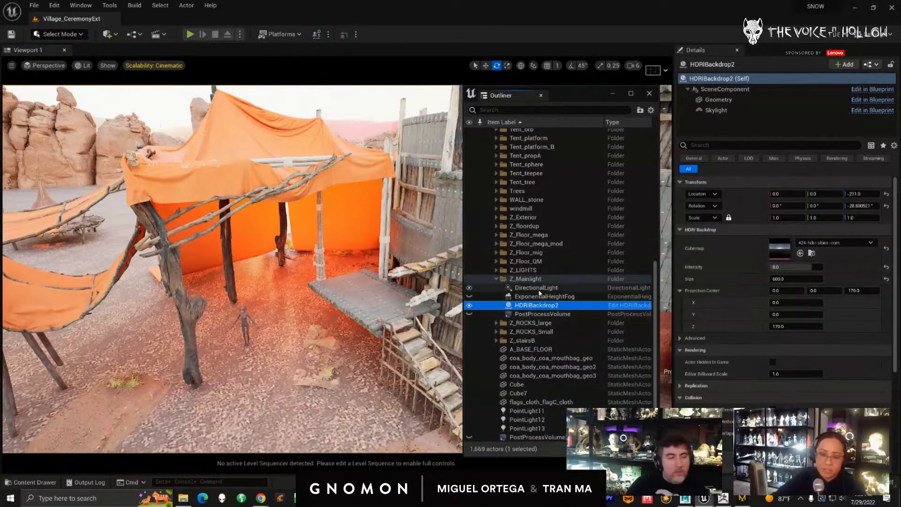
{"action": "left_click", "coordinate": [537, 288]}
{"action": "left_click", "coordinate": [535, 305]}
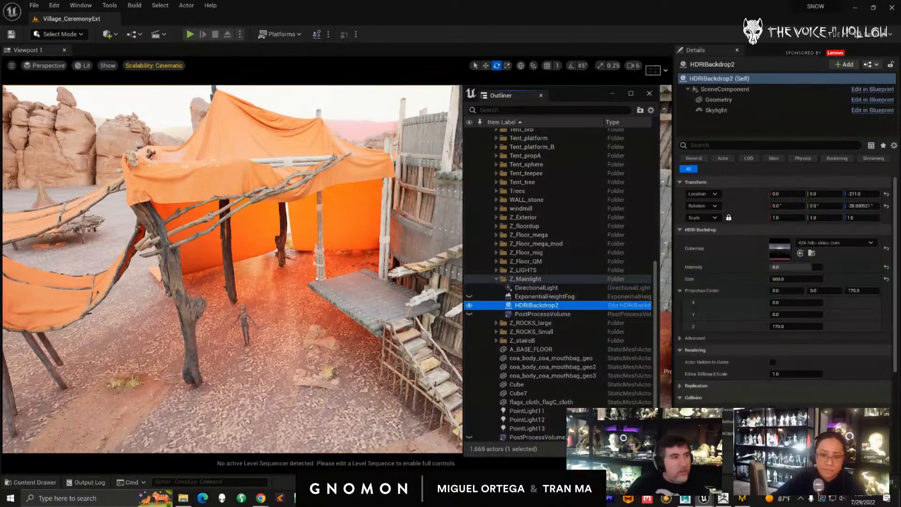
{"action": "left_click_drag", "start_coordinate": [285, 296], "coordinate": [305, 240], "text": "alt"}
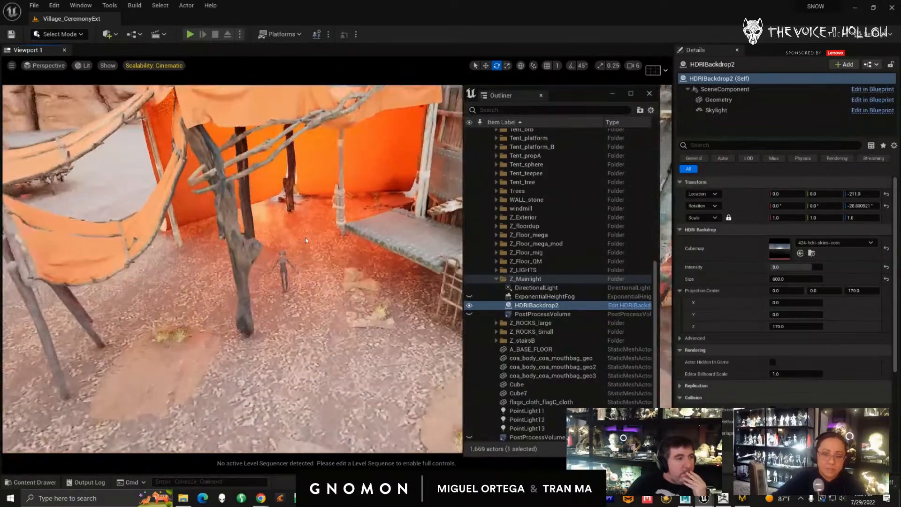
- Turn ExponentialHeightFog back on, comparing the village with and without fog, and select the fog actor
{"action": "left_click", "coordinate": [470, 297]}
{"action": "scroll", "coordinate": [370, 323], "scroll_direction": "down", "scroll_amount": 10}
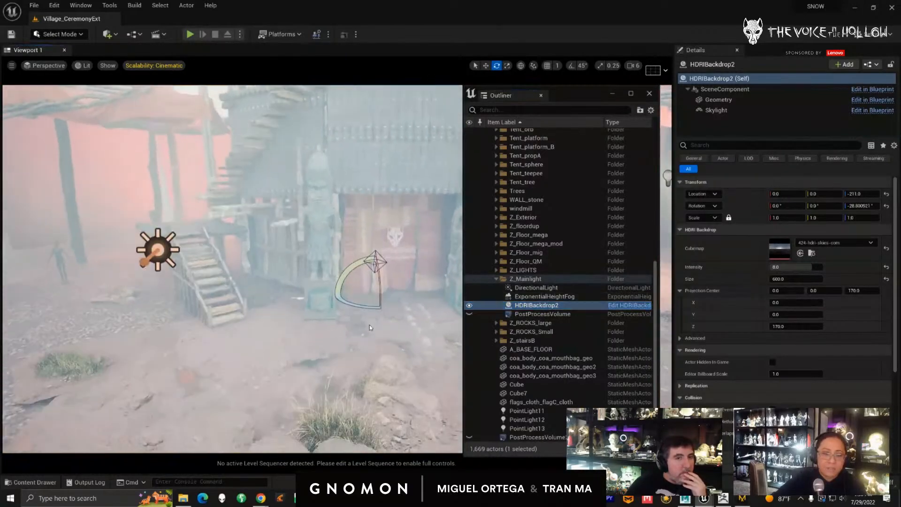
{"action": "middle_click_drag", "start_coordinate": [402, 327], "coordinate": [396, 338], "text": "alt"}
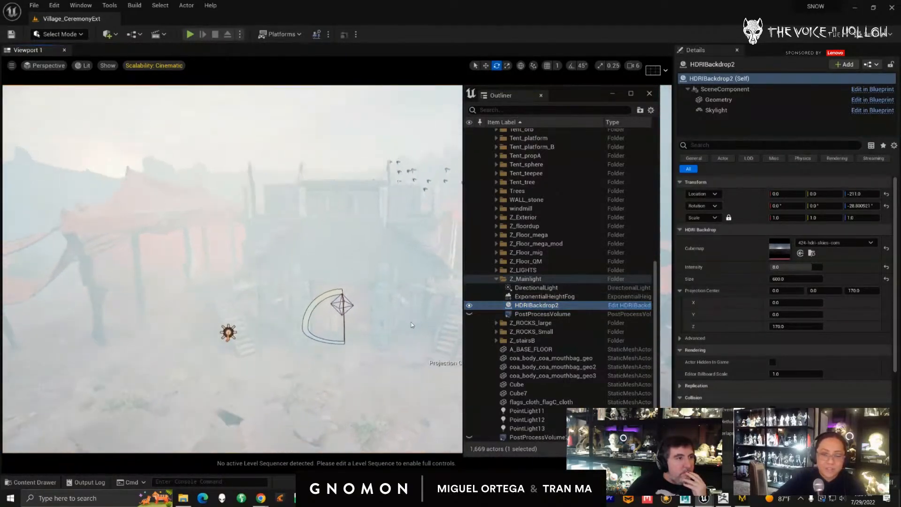
{"action": "left_click", "coordinate": [469, 297]}
{"action": "left_click", "coordinate": [479, 299]}
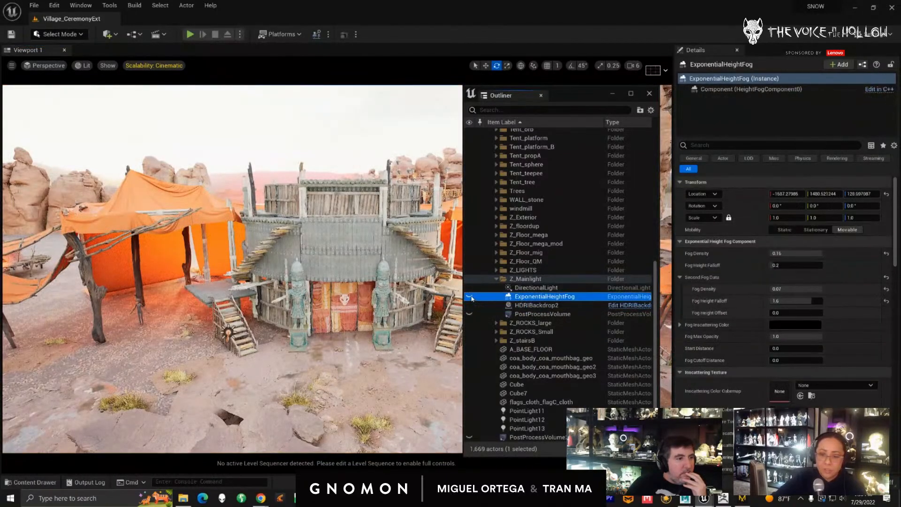
{"action": "left_click", "coordinate": [469, 296]}
- Lower the ExponentialHeightFog's main Fog Density to 0.05
{"action": "left_click", "coordinate": [793, 253]}
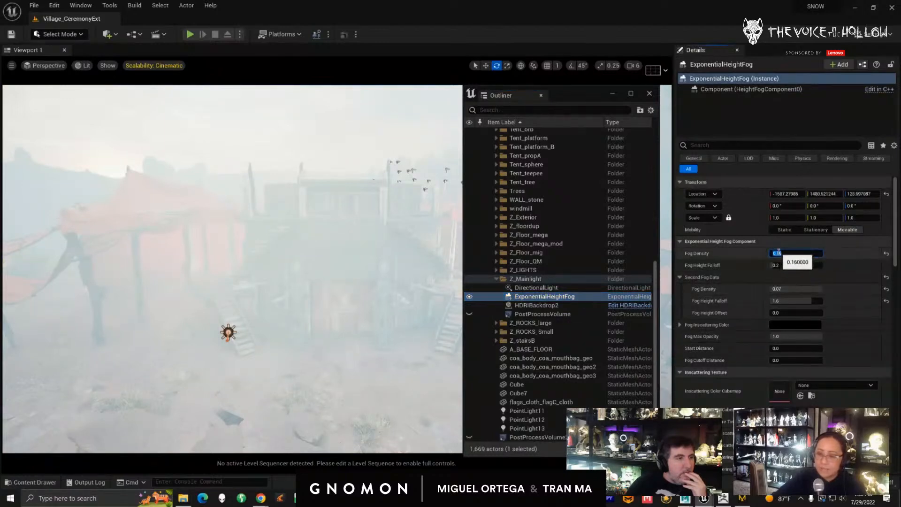
{"action": "left_click", "coordinate": [887, 255]}
{"action": "left_click_drag", "start_coordinate": [796, 255], "coordinate": [861, 256]}
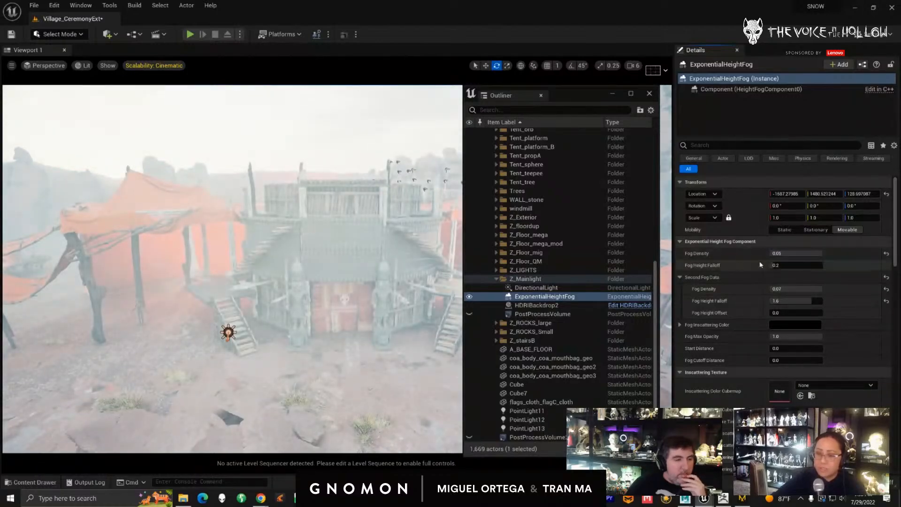
{"action": "left_click", "coordinate": [784, 254]}
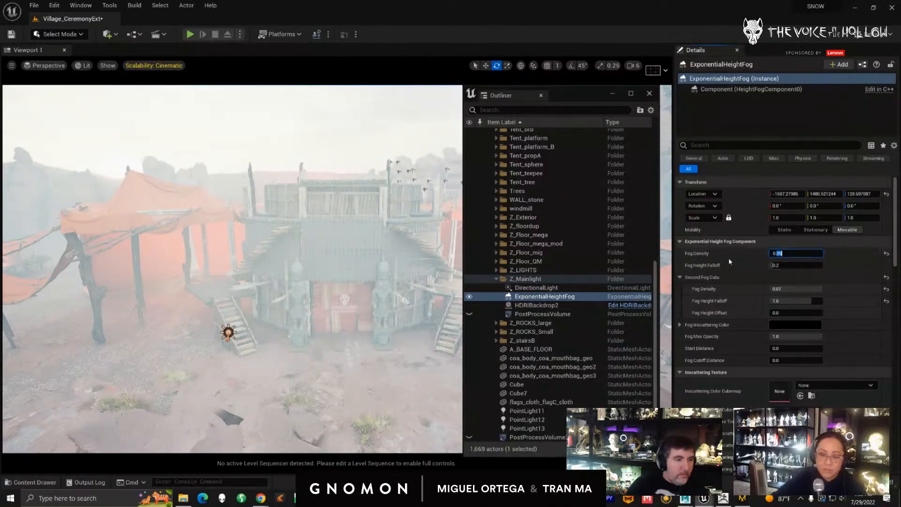
- Check the PostProcessVolume in the Z_Mainlight folder and make PostProcessVolume2 visible again
{"action": "left_click", "coordinate": [478, 314]}
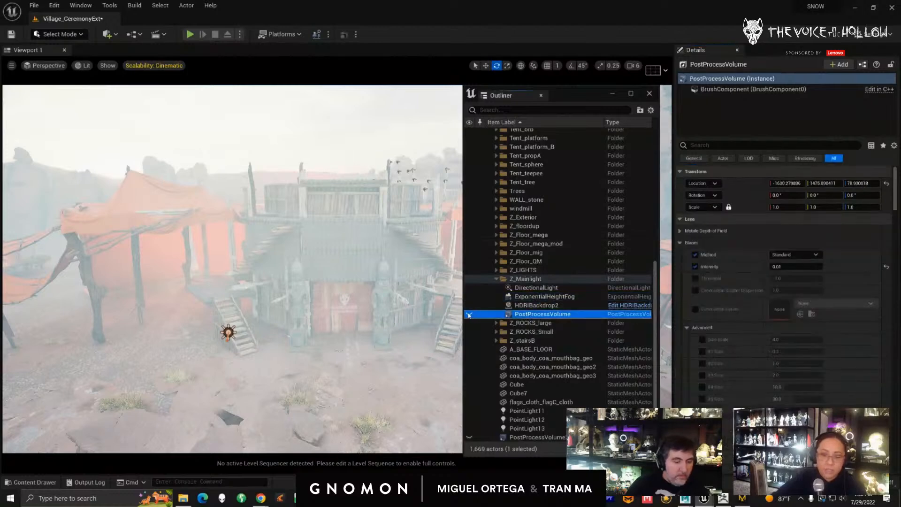
{"action": "left_click", "coordinate": [469, 314]}
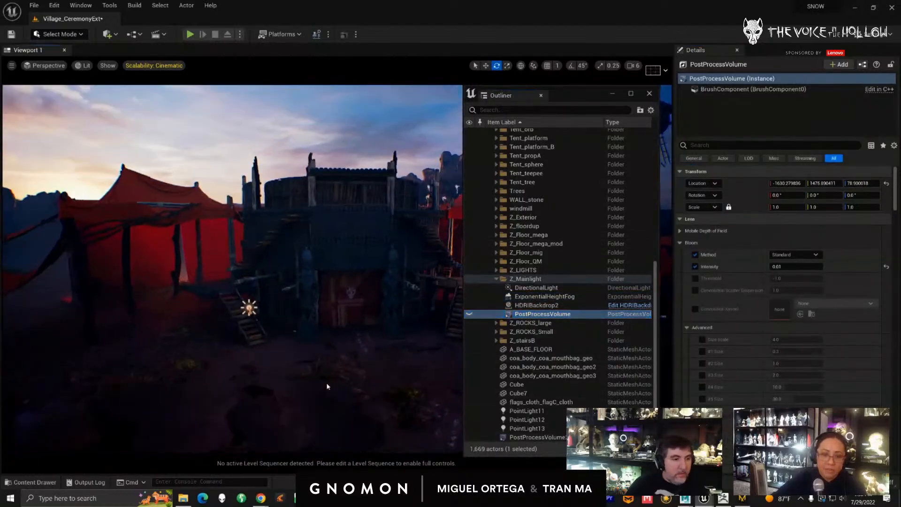
{"action": "left_click_drag", "start_coordinate": [327, 384], "coordinate": [321, 384], "text": "alt"}
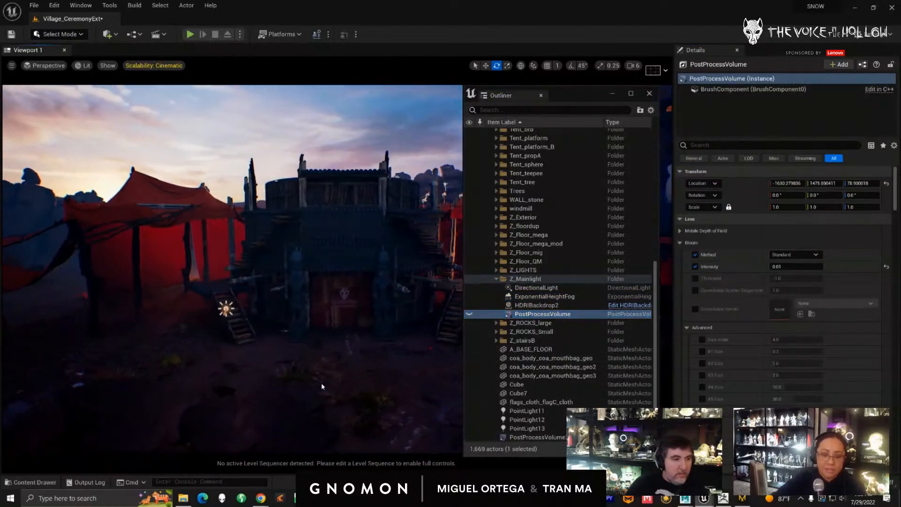
- Set the ExponentialHeightFog's main Fog Density to 0.16
{"action": "left_click", "coordinate": [522, 296]}
{"action": "left_click", "coordinate": [777, 254]}
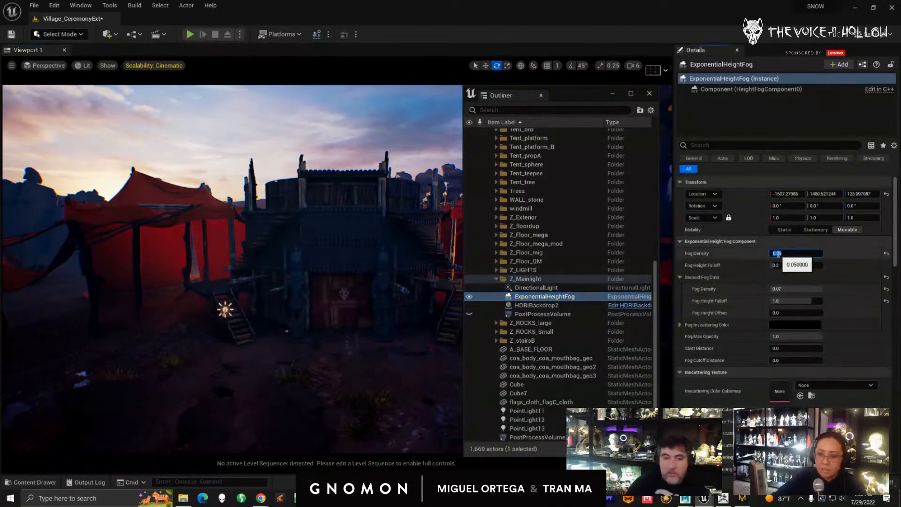
{"action": "type", "text": "0.16"}
{"action": "key", "text": "Return"}
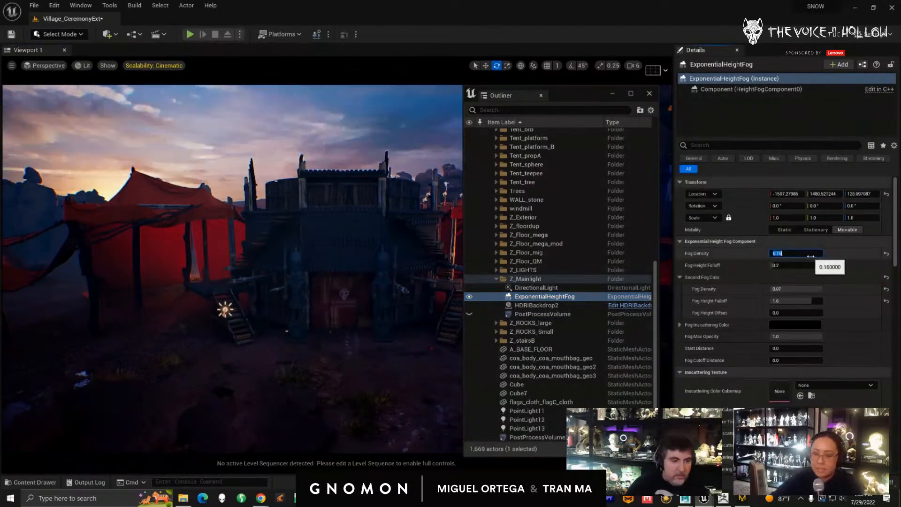
- Find PostProcessVolume2 in the Outliner and toggle it off and on to compare its effect on the foggy village
{"action": "left_click", "coordinate": [374, 337]}
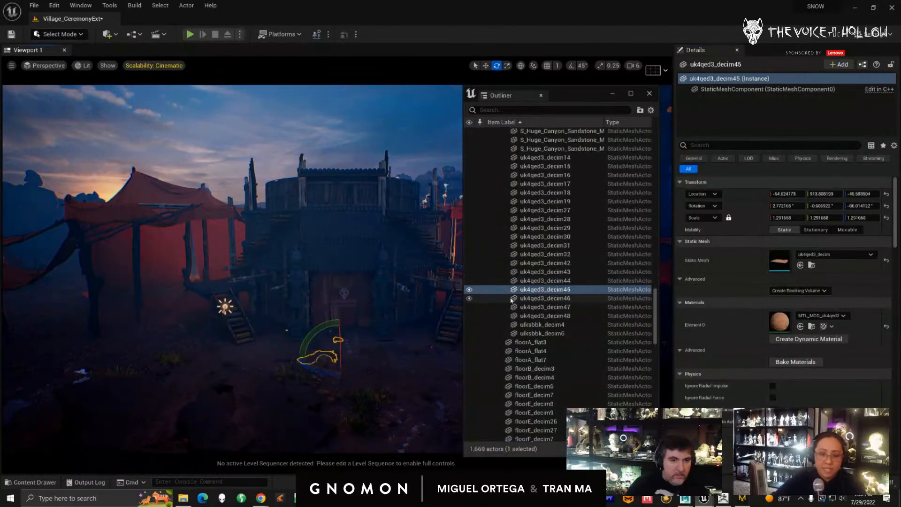
{"action": "left_click_drag", "start_coordinate": [656, 317], "coordinate": [658, 379]}
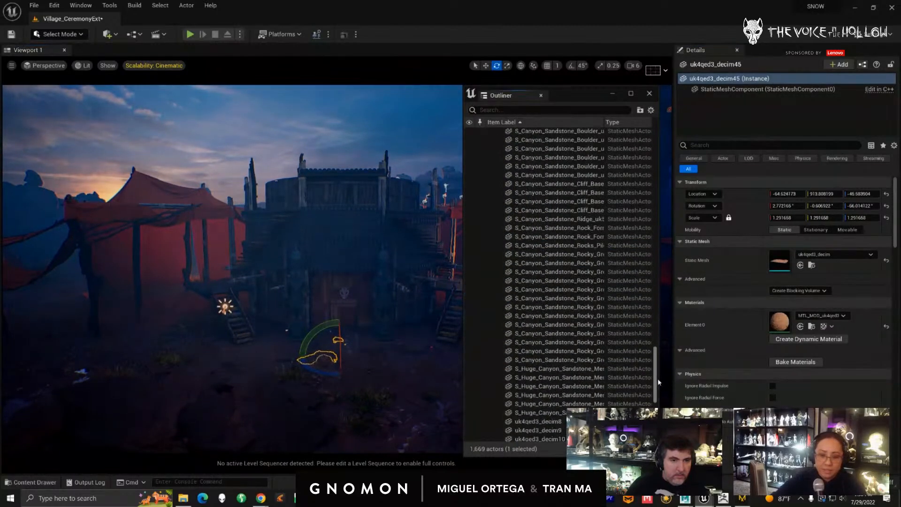
{"action": "scroll", "coordinate": [657, 378], "scroll_direction": "down", "scroll_amount": 10}
{"action": "left_click", "coordinate": [470, 438]}
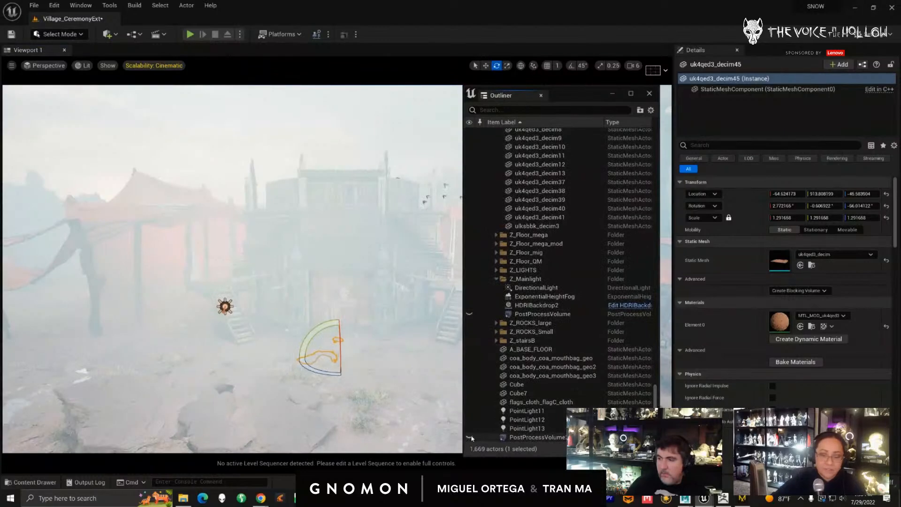
{"action": "left_click", "coordinate": [470, 438]}
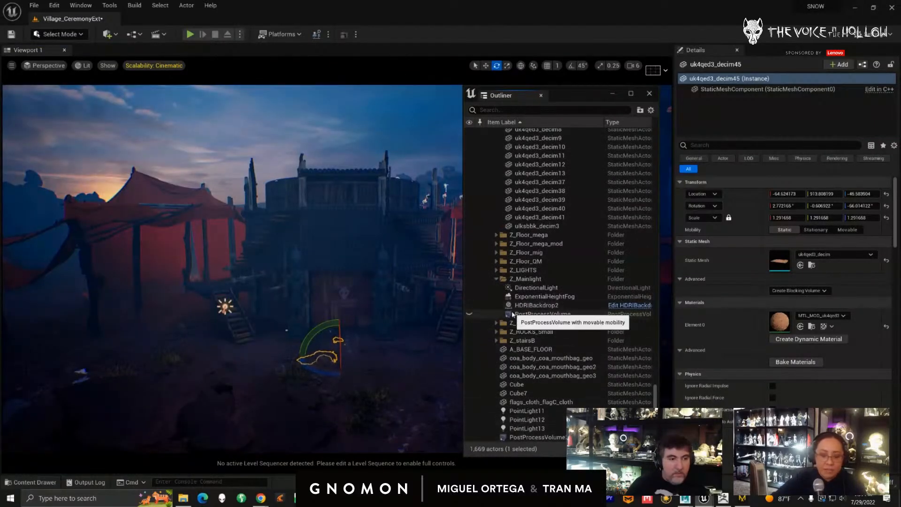
- Select the PostProcessVolume in the Z_Mainlight folder and toggle its visibility to compare its effect on the whole village
{"action": "left_click", "coordinate": [530, 314]}
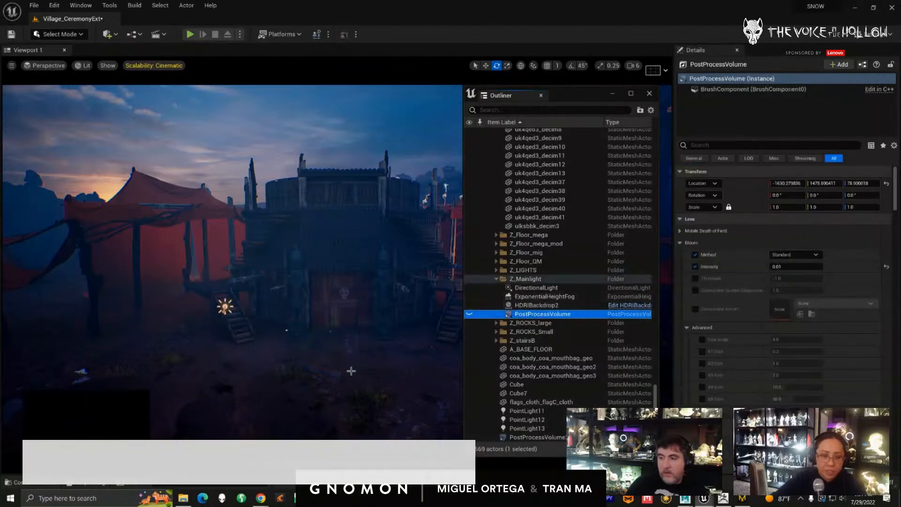
{"action": "left_click_drag", "start_coordinate": [350, 370], "coordinate": [346, 374], "text": "alt"}
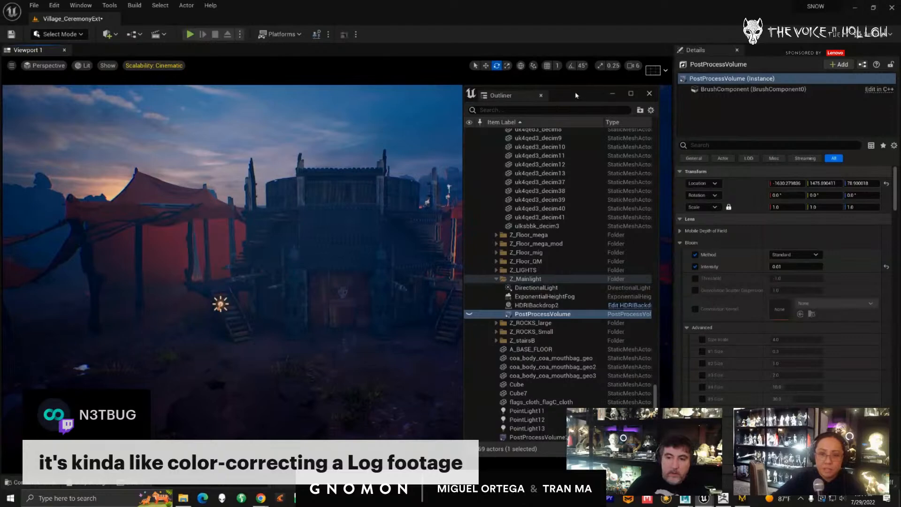
{"action": "left_click_drag", "start_coordinate": [575, 91], "coordinate": [781, 99]}
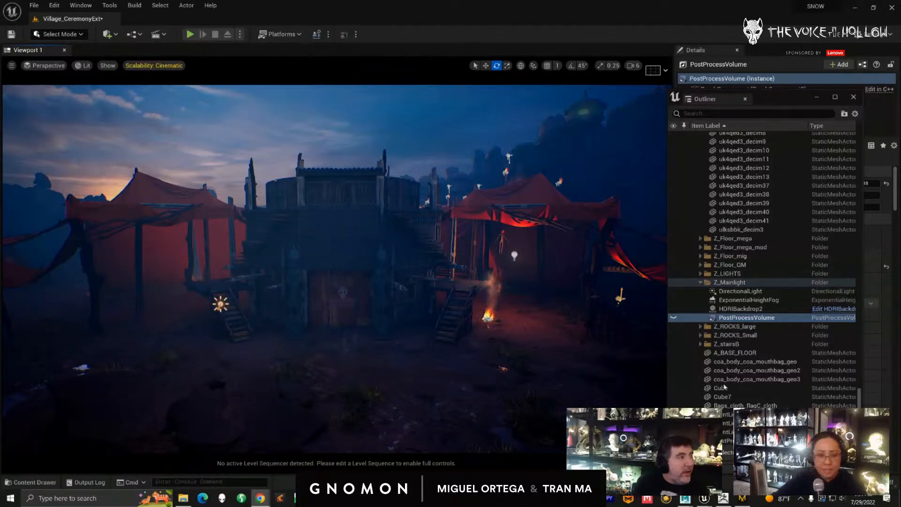
{"action": "left_click_drag", "start_coordinate": [424, 388], "coordinate": [424, 386], "text": "alt"}
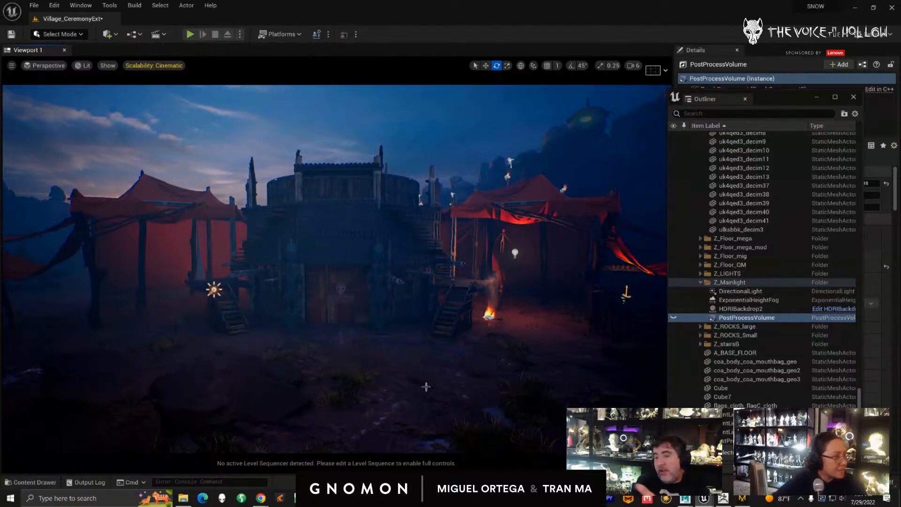
{"action": "left_click", "coordinate": [673, 318]}
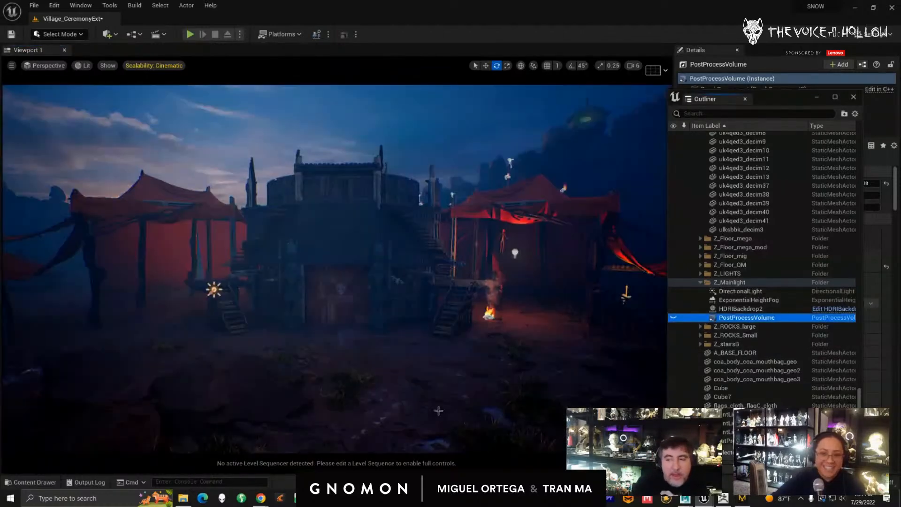
{"action": "left_click_drag", "start_coordinate": [437, 409], "coordinate": [485, 410], "text": "alt"}
{"action": "left_click", "coordinate": [673, 317]}
{"action": "left_click", "coordinate": [673, 318]}
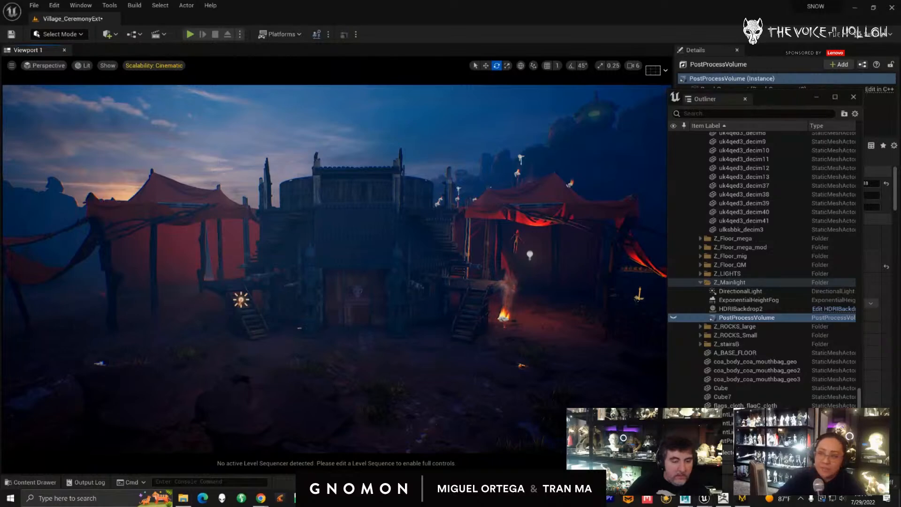
- Scribble on-screen annotation strokes over the central building and its staircases, and clear them
{"action": "mouse_move", "coordinate": [198, 292]}
{"action": "left_mouse_down"}
{"action": "mouse_move", "coordinate": [185, 310]}
{"action": "mouse_move", "coordinate": [200, 292]}
{"action": "left_mouse_up"}
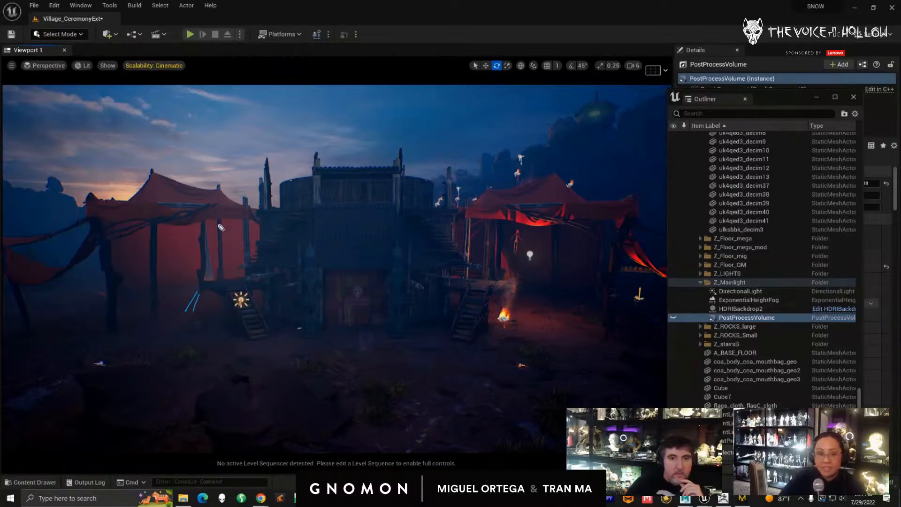
{"action": "mouse_move", "coordinate": [257, 246]}
{"action": "left_mouse_down"}
{"action": "mouse_move", "coordinate": [348, 210]}
{"action": "mouse_move", "coordinate": [384, 277]}
{"action": "mouse_move", "coordinate": [473, 300]}
{"action": "mouse_move", "coordinate": [461, 302]}
{"action": "left_mouse_up"}
{"action": "left_click_drag", "start_coordinate": [206, 286], "coordinate": [258, 322]}
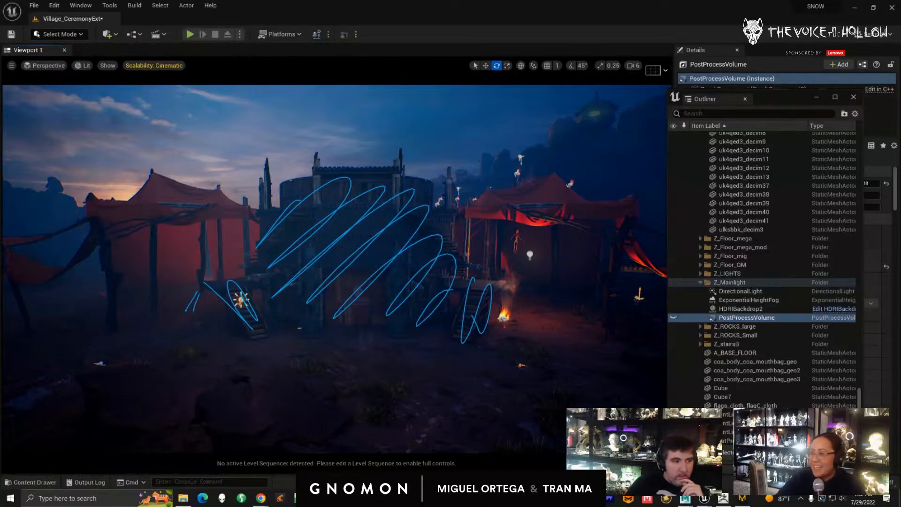
{"action": "key", "text": "ctrl+shift+7"}
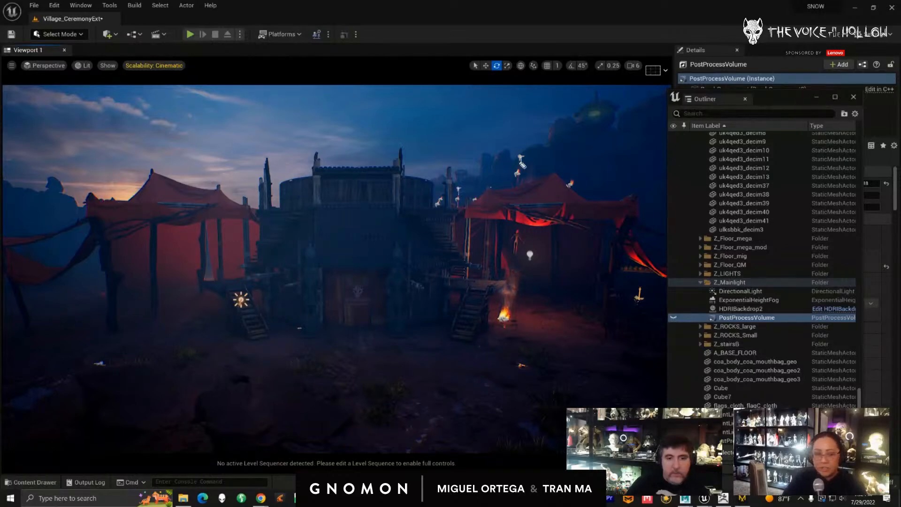
- Circle the sunset glow above the tent and draw an annotation arrow towards the central building, and clear the marks
{"action": "mouse_move", "coordinate": [95, 194]}
{"action": "left_mouse_down"}
{"action": "mouse_move", "coordinate": [100, 187]}
{"action": "mouse_move", "coordinate": [126, 205]}
{"action": "mouse_move", "coordinate": [109, 185]}
{"action": "left_mouse_up"}
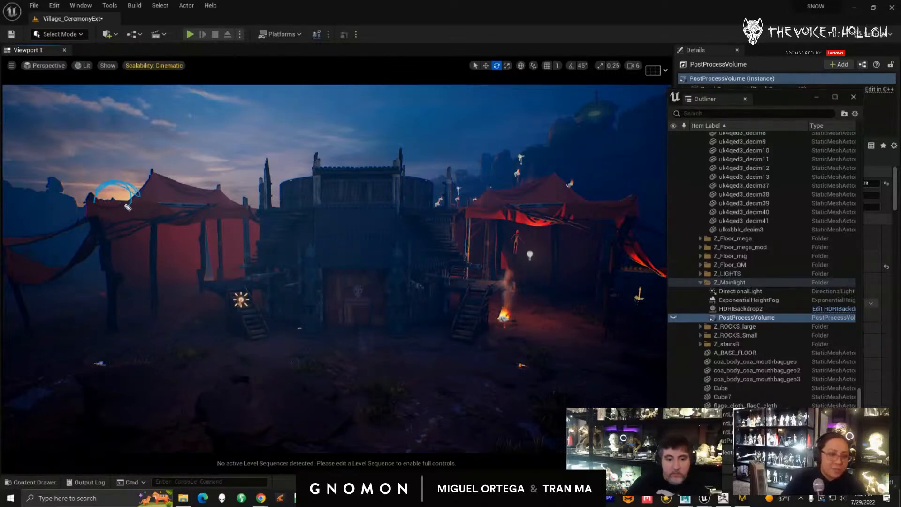
{"action": "mouse_move", "coordinate": [144, 202]}
{"action": "left_mouse_down"}
{"action": "mouse_move", "coordinate": [111, 197]}
{"action": "mouse_move", "coordinate": [138, 187]}
{"action": "left_mouse_up"}
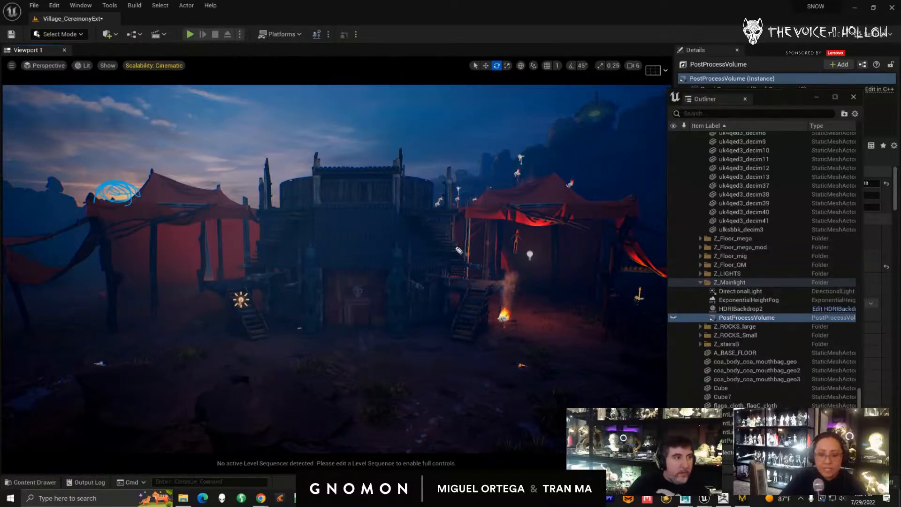
{"action": "mouse_move", "coordinate": [37, 277]}
{"action": "left_mouse_down"}
{"action": "mouse_move", "coordinate": [223, 271]}
{"action": "mouse_move", "coordinate": [233, 279]}
{"action": "mouse_move", "coordinate": [222, 257]}
{"action": "mouse_move", "coordinate": [249, 264]}
{"action": "mouse_move", "coordinate": [245, 271]}
{"action": "left_mouse_up"}
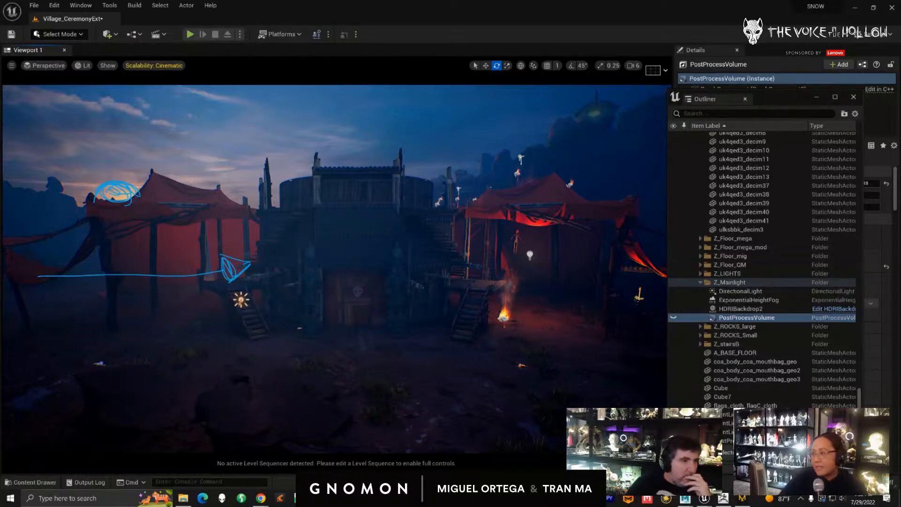
{"action": "key", "text": "ctrl+shift+7"}
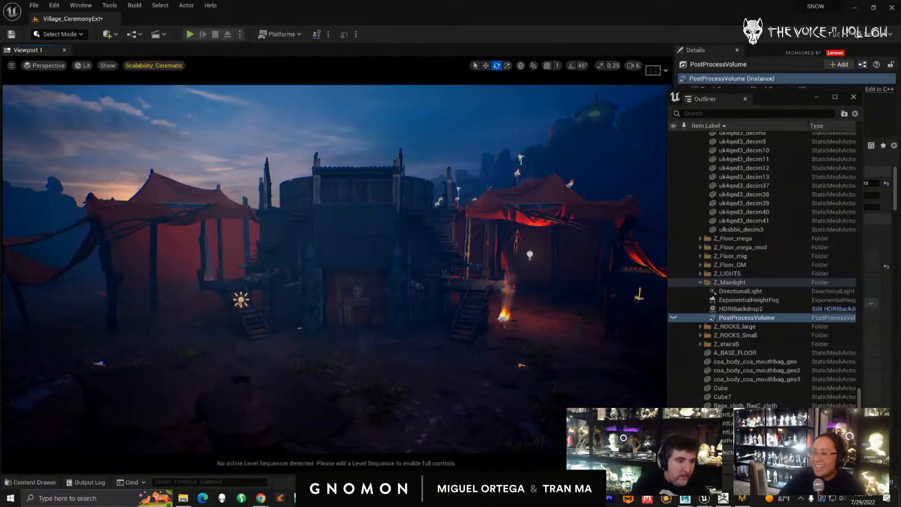
- Toggle the Z_Mainlight PostProcessVolume's visibility again to compare the graded scene with the washed-out one
{"action": "left_click", "coordinate": [674, 318]}
{"action": "left_click", "coordinate": [673, 317]}
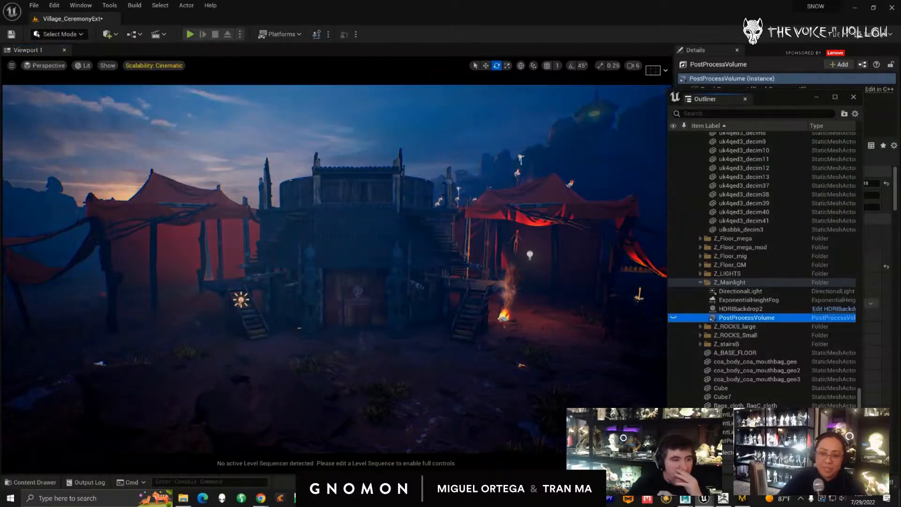
{"action": "left_click", "coordinate": [673, 317]}
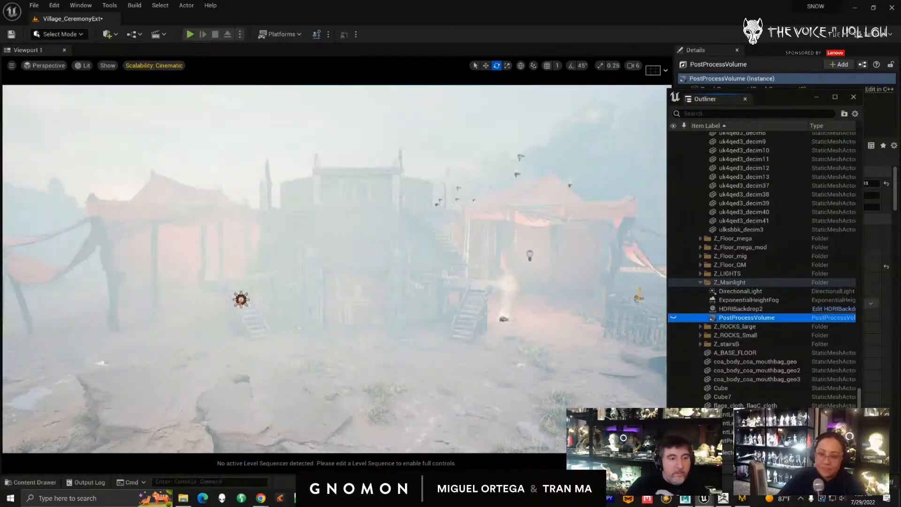
{"action": "left_click", "coordinate": [673, 317]}
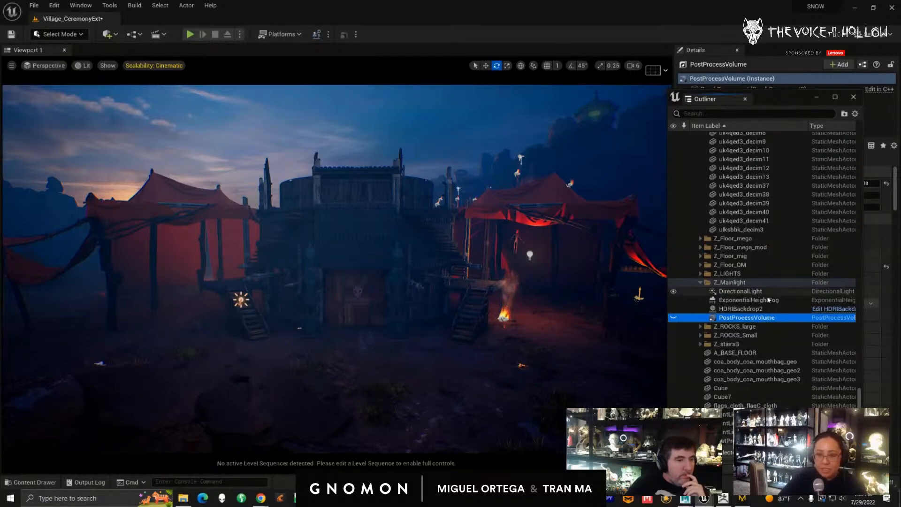
- Select the ExponentialHeightFog and move the floating Outliner aside to check the fog's density and falloff settings
{"action": "left_click", "coordinate": [748, 299]}
{"action": "left_click_drag", "start_coordinate": [761, 98], "coordinate": [539, 91]}
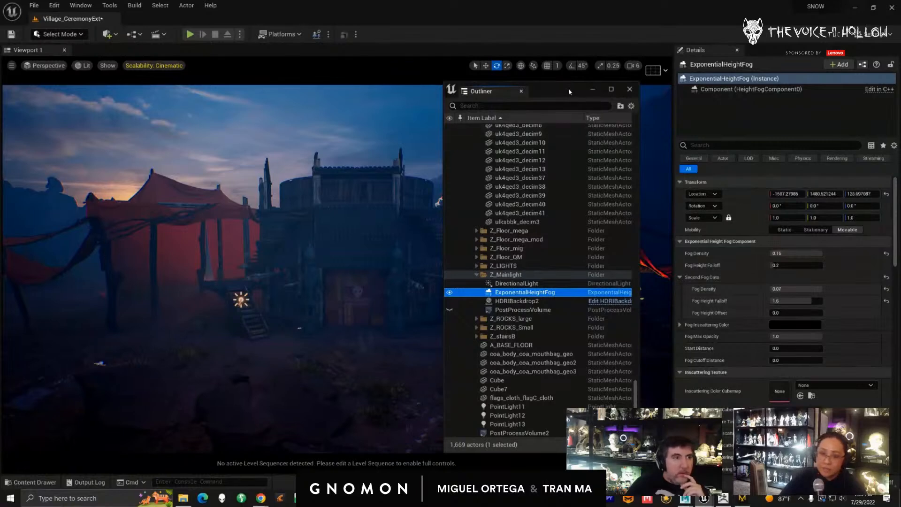
{"action": "left_click_drag", "start_coordinate": [569, 94], "coordinate": [567, 93]}
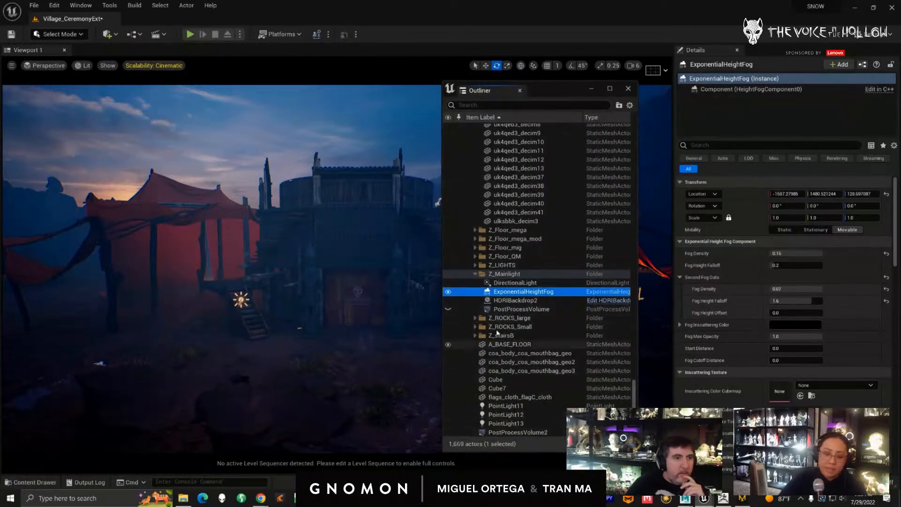
- Select PostProcessVolume2, collapse its Bloom settings and check its Exposure settings, including the Metering Mode
{"action": "left_click", "coordinate": [465, 432]}
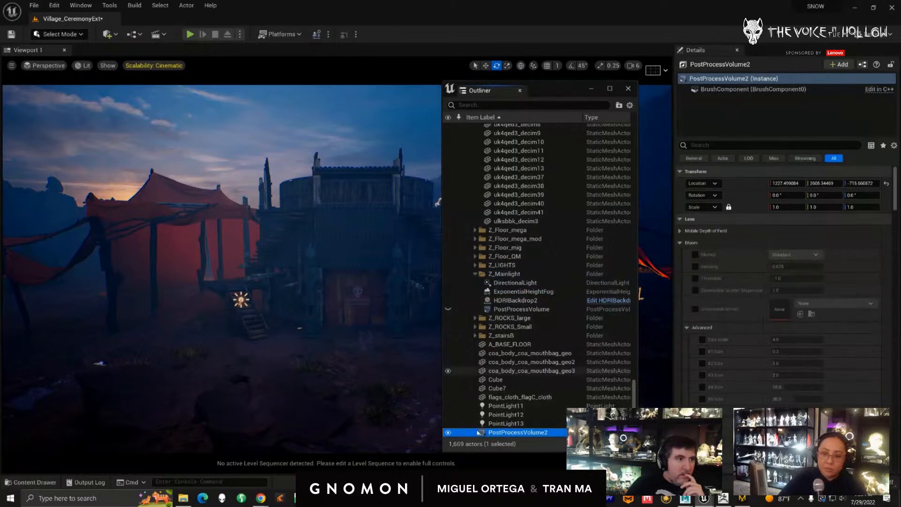
{"action": "left_click", "coordinate": [680, 242]}
{"action": "left_click", "coordinate": [680, 230]}
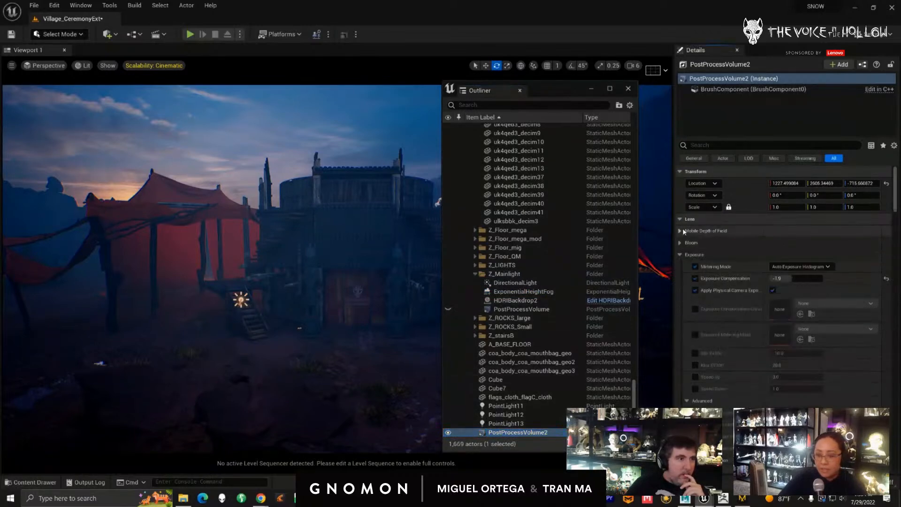
{"action": "left_click", "coordinate": [680, 231]}
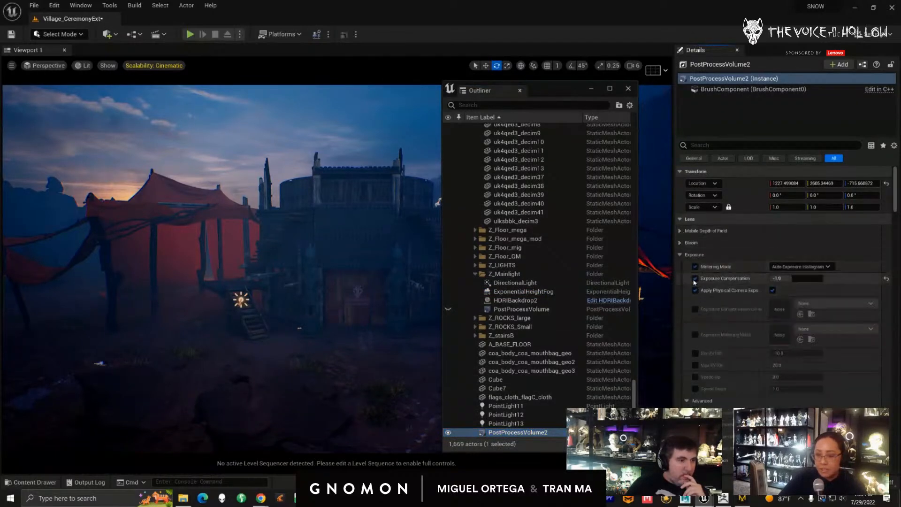
{"action": "left_click", "coordinate": [796, 267]}
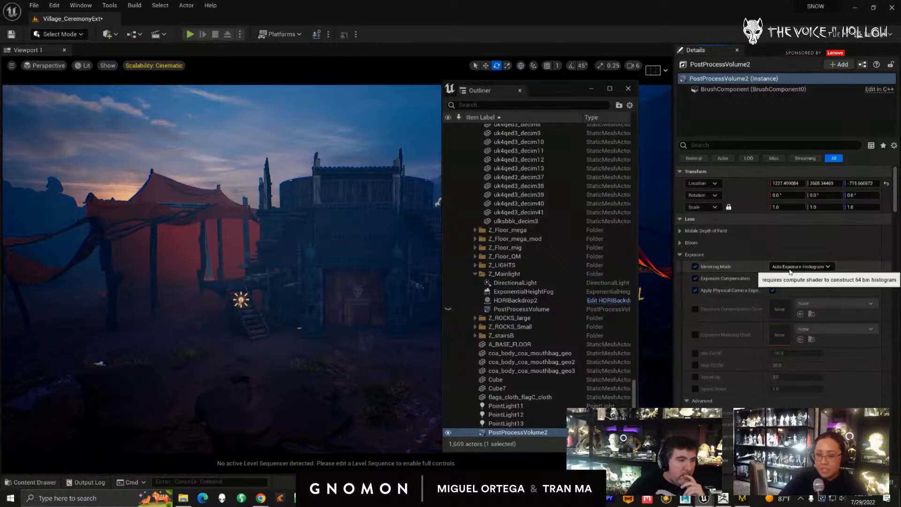
{"action": "left_click", "coordinate": [806, 246]}
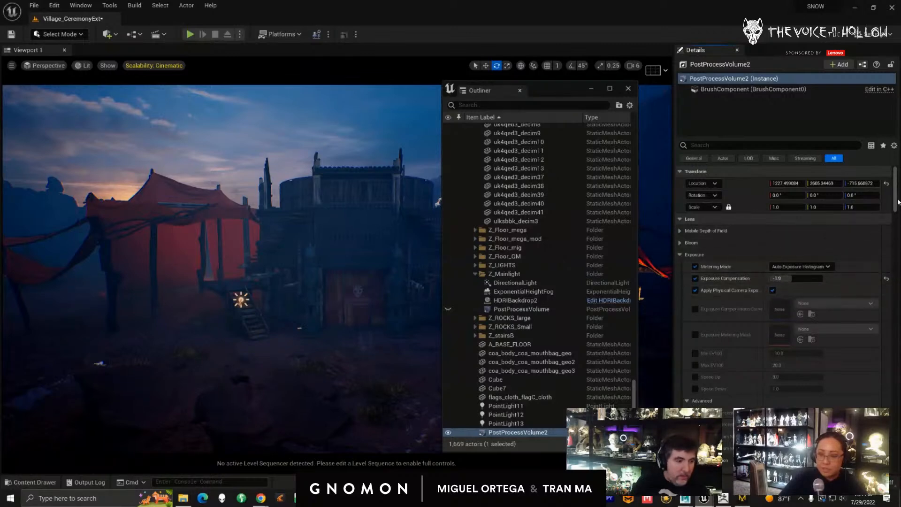
- Switch PostProcessVolume2's Vignette Intensity and Temp overrides off and on to compare their effect on the scene
{"action": "left_click_drag", "start_coordinate": [895, 210], "coordinate": [894, 259]}
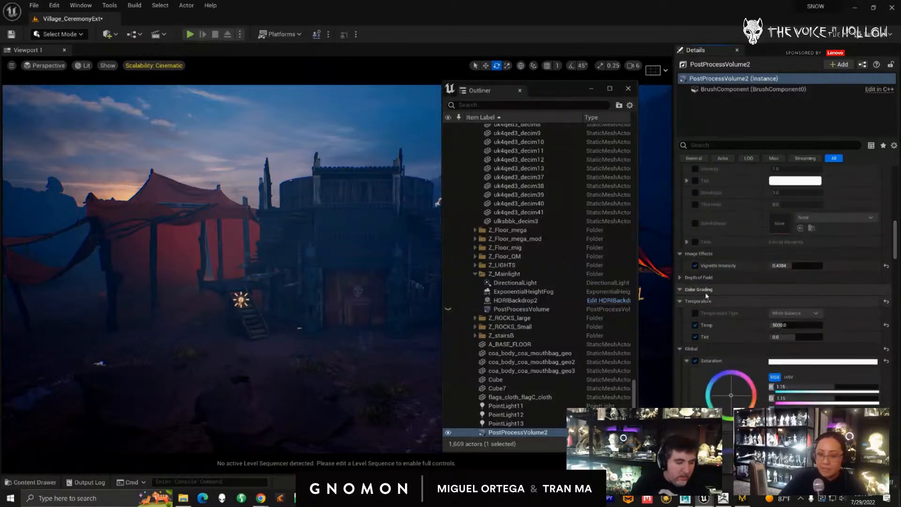
{"action": "left_click", "coordinate": [695, 265]}
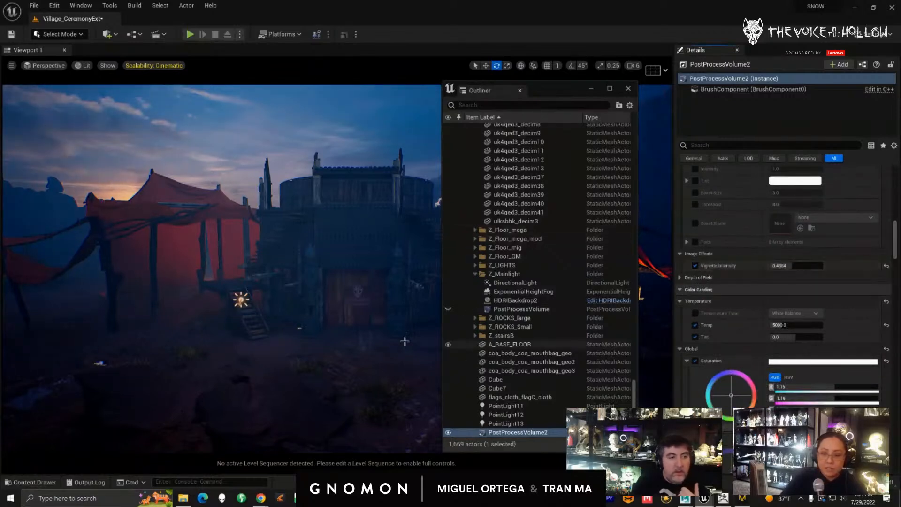
{"action": "left_click", "coordinate": [695, 325]}
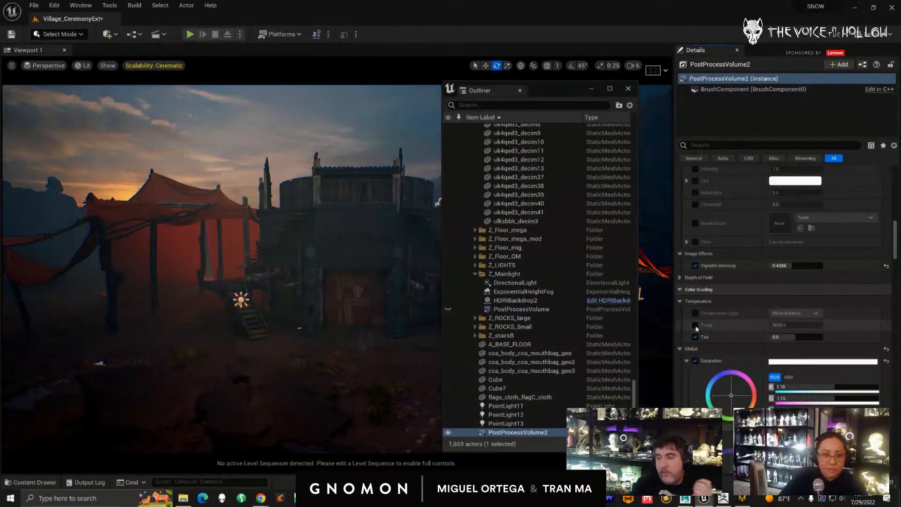
{"action": "left_click", "coordinate": [696, 325]}
{"action": "left_click", "coordinate": [696, 325]}
{"action": "left_click", "coordinate": [695, 325]}
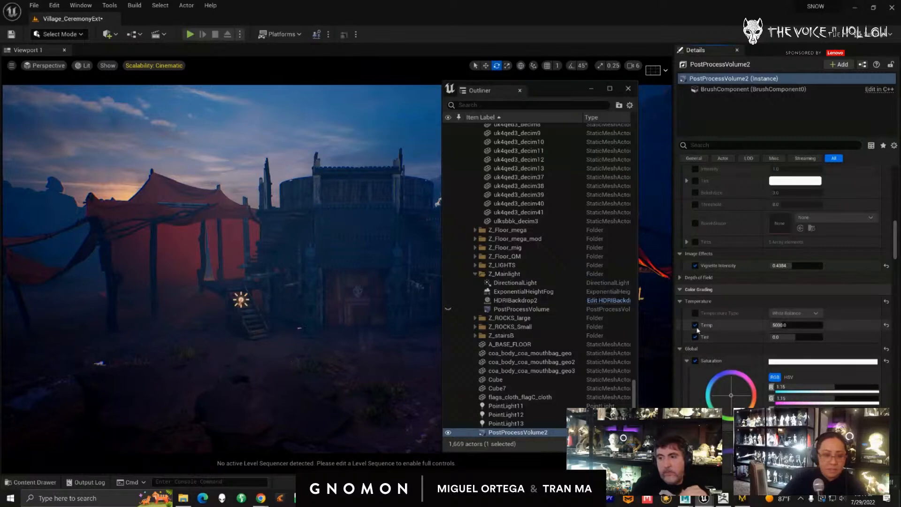
{"action": "left_click", "coordinate": [696, 327]}
{"action": "left_click", "coordinate": [697, 327]}
{"action": "left_click", "coordinate": [696, 327]}
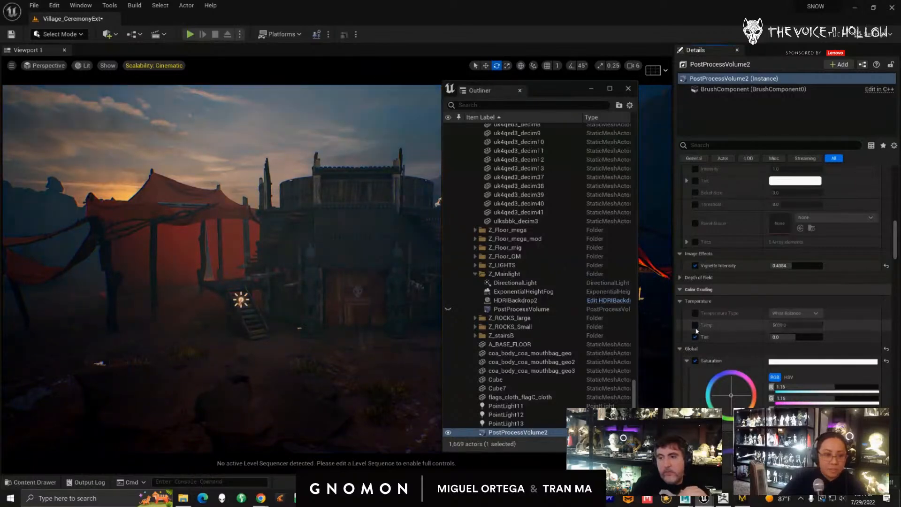
{"action": "left_click", "coordinate": [695, 325]}
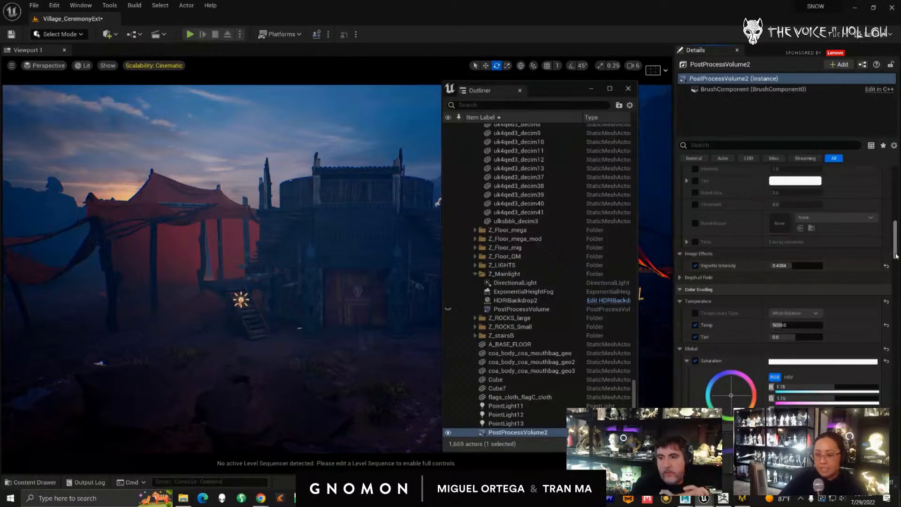
- Switch PostProcessVolume2's global Gamma override off and on to compare its effect on the scene's darkness
{"action": "scroll", "coordinate": [750, 305], "scroll_direction": "down", "scroll_amount": 5}
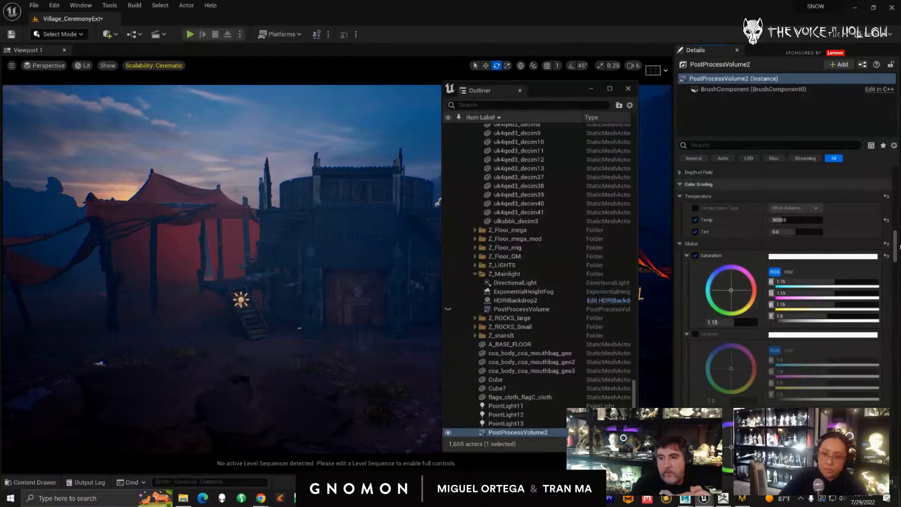
{"action": "left_click_drag", "start_coordinate": [894, 249], "coordinate": [894, 262]}
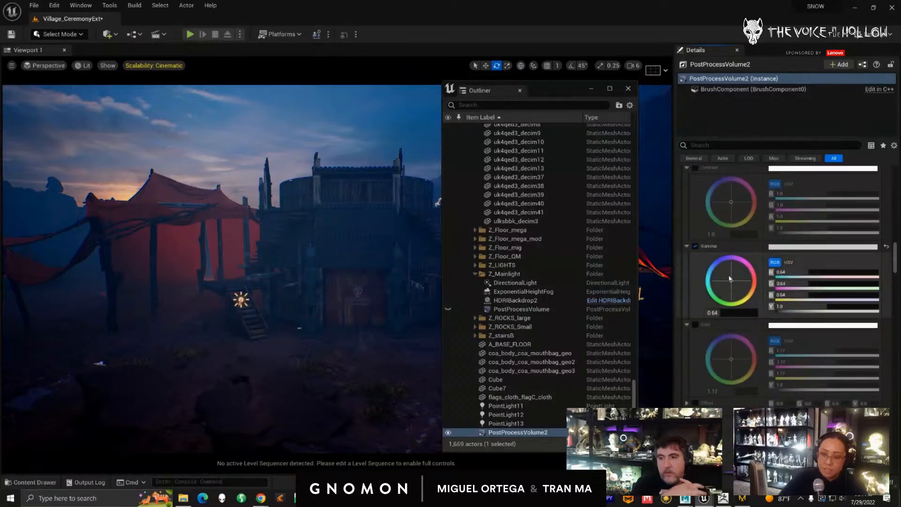
{"action": "left_click", "coordinate": [696, 245]}
{"action": "left_click", "coordinate": [695, 246]}
{"action": "left_click", "coordinate": [696, 246]}
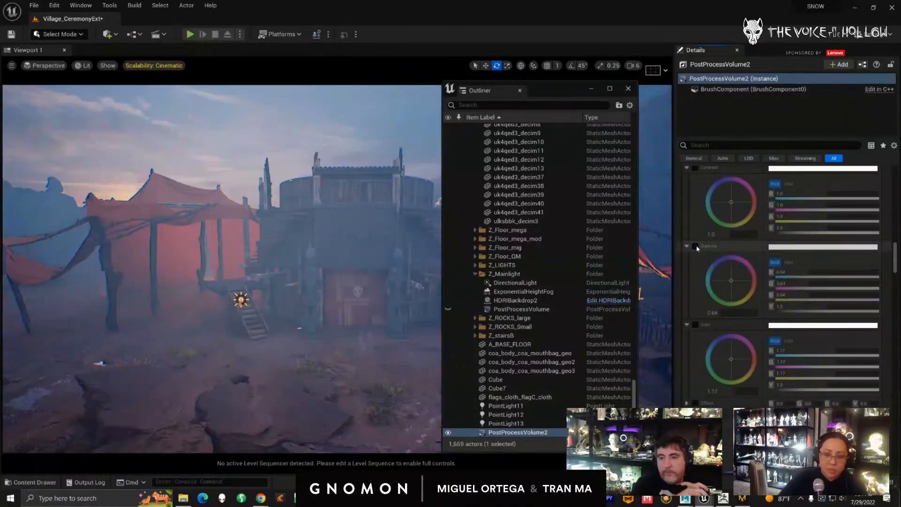
{"action": "left_click", "coordinate": [696, 246]}
{"action": "left_click", "coordinate": [695, 246]}
{"action": "left_click", "coordinate": [695, 246]}
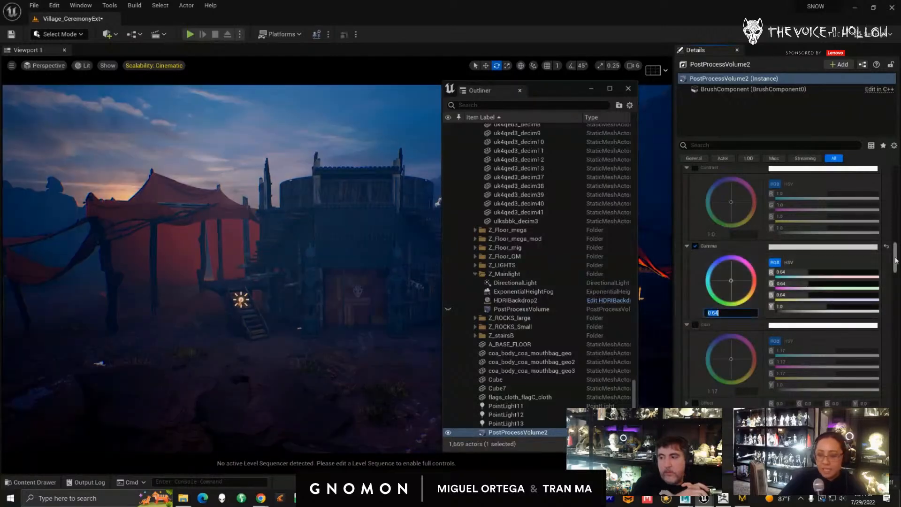
- Collapse all the Color Grading subsections of PostProcessVolume2, from Temperature to Misc
{"action": "mouse_move", "coordinate": [894, 261]}
{"action": "left_mouse_down"}
{"action": "mouse_move", "coordinate": [888, 186]}
{"action": "mouse_move", "coordinate": [888, 257]}
{"action": "left_mouse_up"}
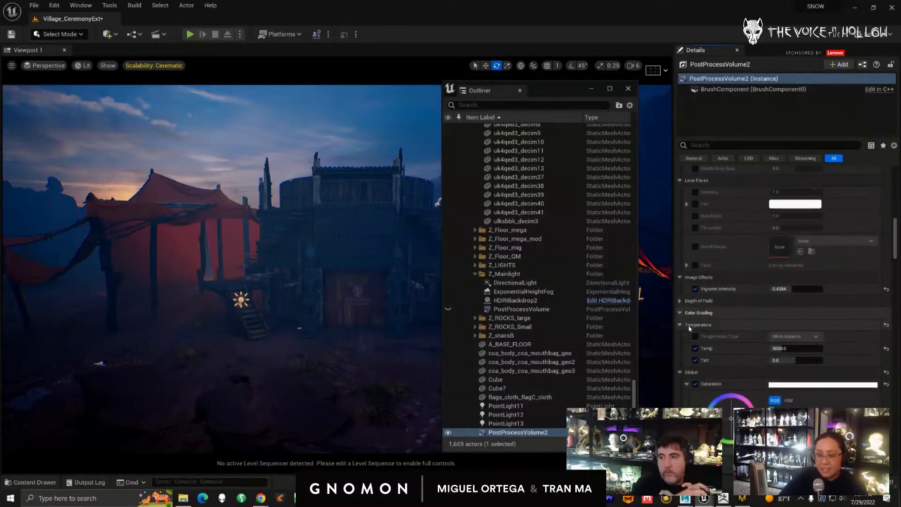
{"action": "left_click", "coordinate": [680, 314], "text": "shift"}
{"action": "left_click", "coordinate": [681, 314]}
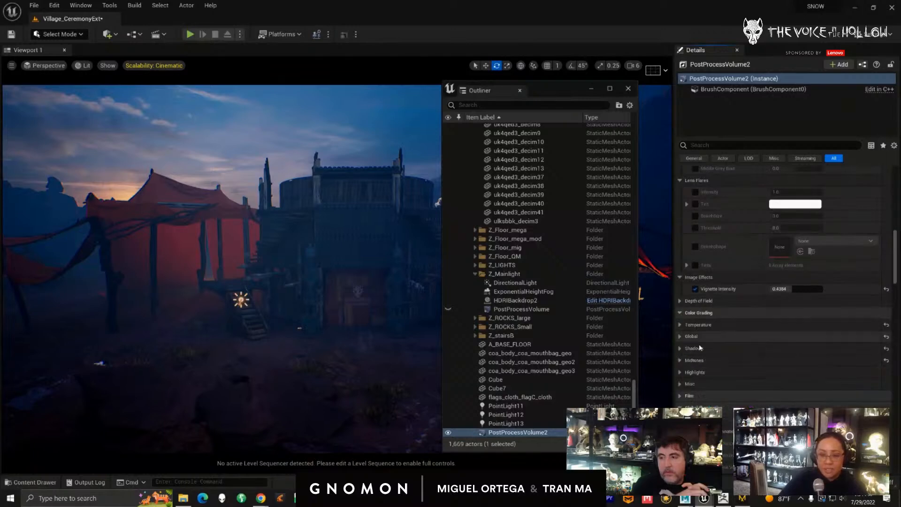
- Expand PostProcessVolume2's global Saturation and Gamma settings and review its Exposure settings, down to the Exposure Metering Mask
{"action": "left_click", "coordinate": [680, 336]}
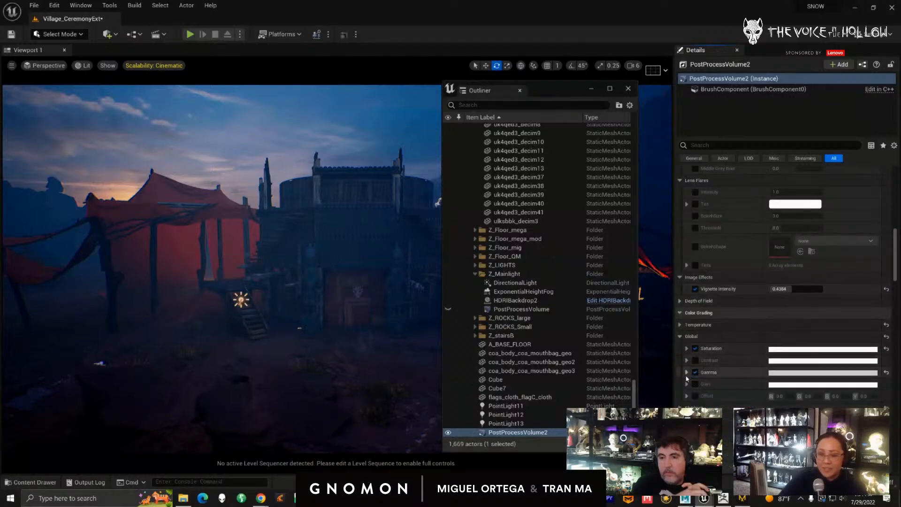
{"action": "left_click", "coordinate": [687, 372]}
{"action": "left_click", "coordinate": [686, 348]}
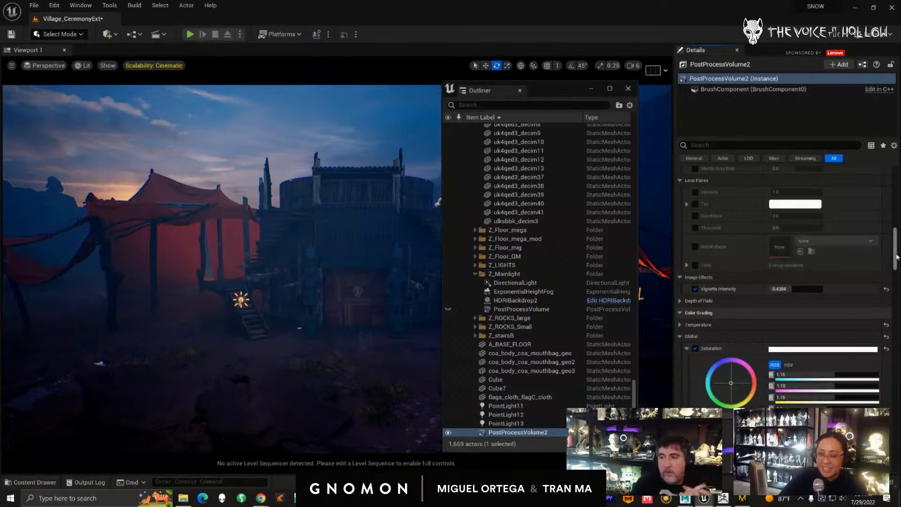
{"action": "left_click_drag", "start_coordinate": [895, 257], "coordinate": [885, 225]}
{"action": "scroll", "coordinate": [881, 218], "scroll_direction": "up", "scroll_amount": 6}
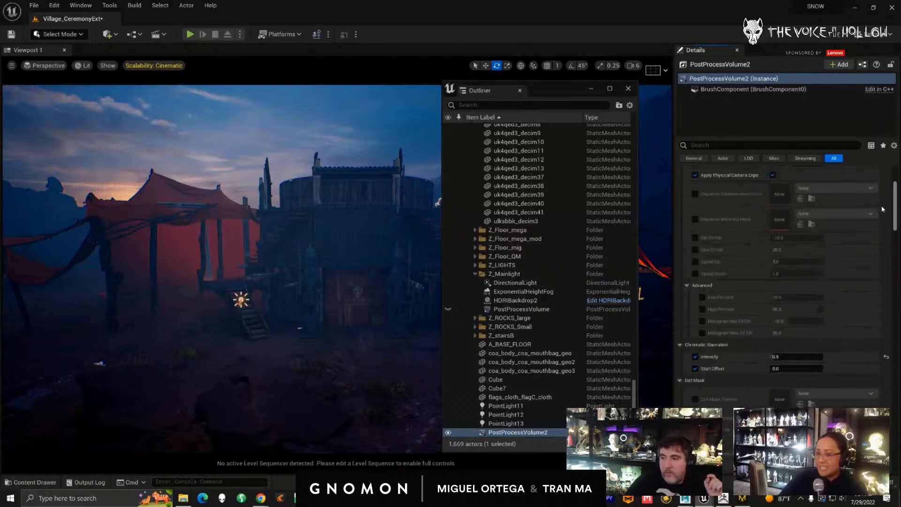
{"action": "mouse_move", "coordinate": [737, 280]}
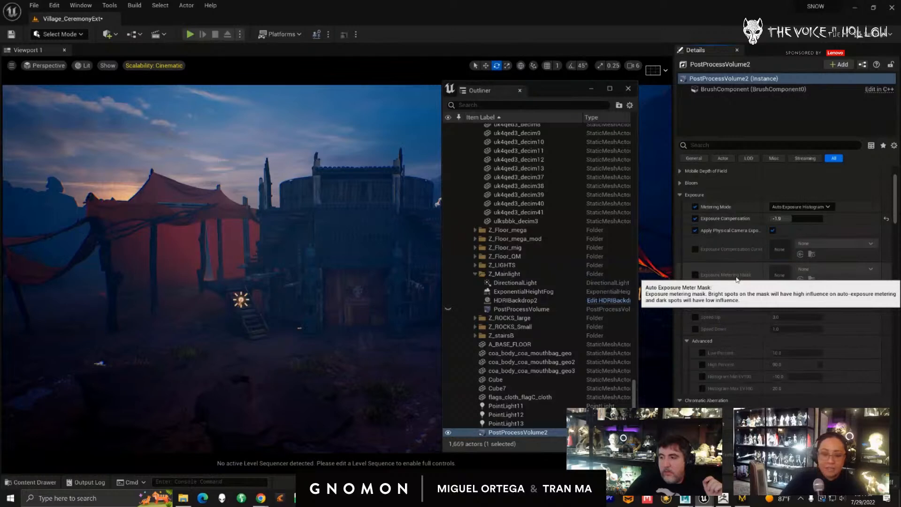
- Turn off PostProcessVolume2's global Gamma override
{"action": "left_click_drag", "start_coordinate": [895, 209], "coordinate": [883, 268]}
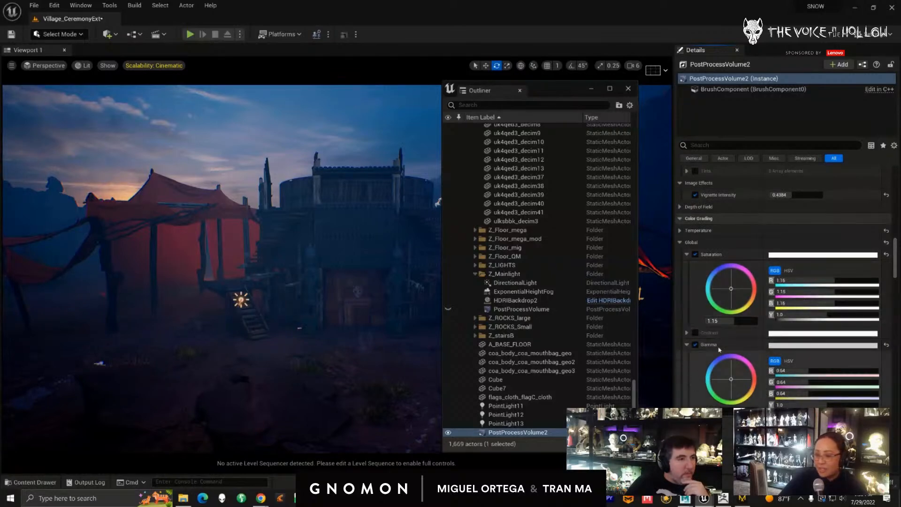
{"action": "left_click", "coordinate": [696, 345]}
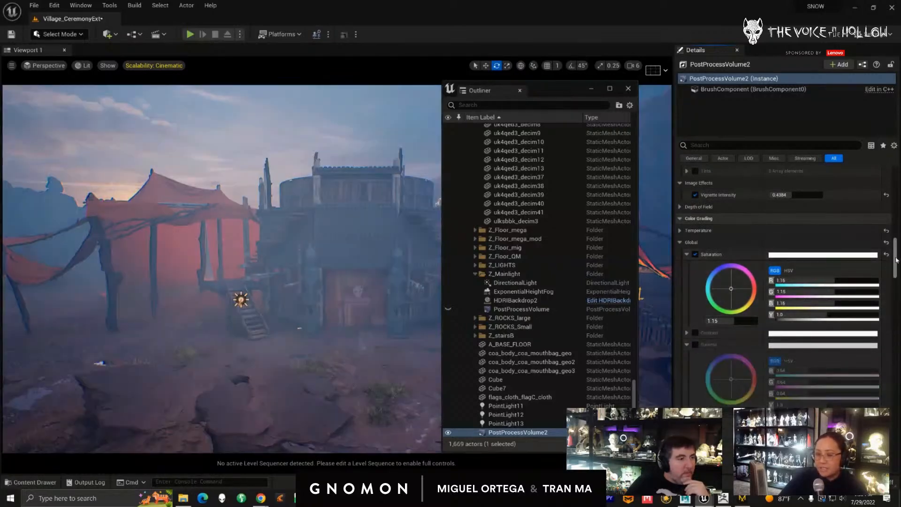
- Collapse PostProcessVolume2's Chromatic Aberration, Dirt Mask, Camera, Local Exposure, Lens Flares and Image Effects sections and the advanced Exposure settings
{"action": "left_click_drag", "start_coordinate": [895, 255], "coordinate": [900, 215]}
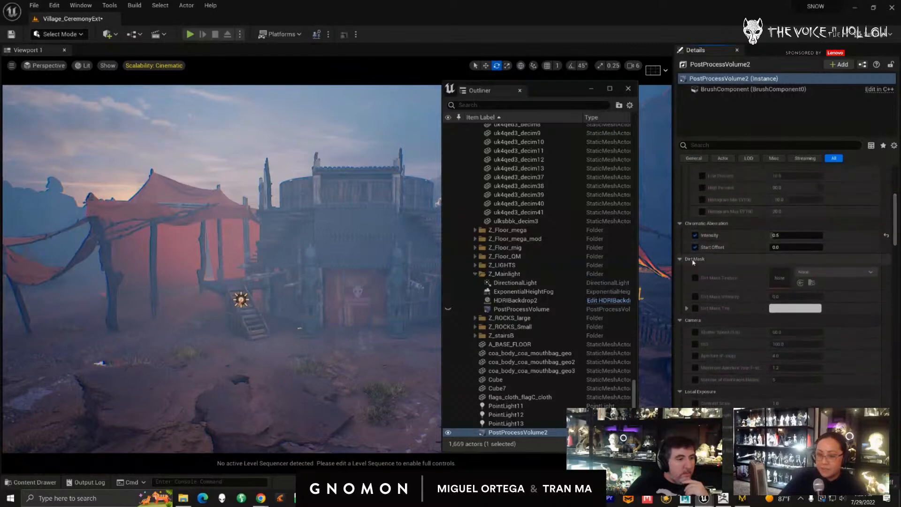
{"action": "left_click", "coordinate": [681, 258]}
{"action": "left_click", "coordinate": [680, 271]}
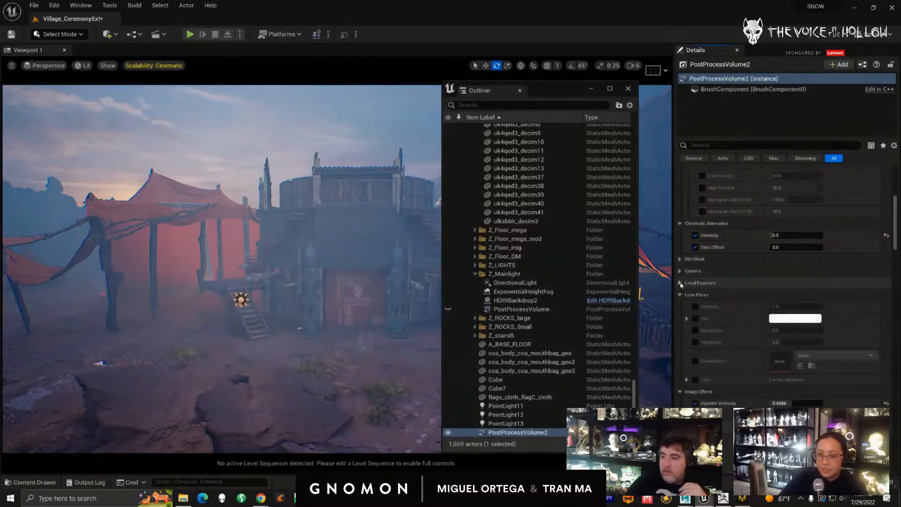
{"action": "left_click", "coordinate": [680, 283]}
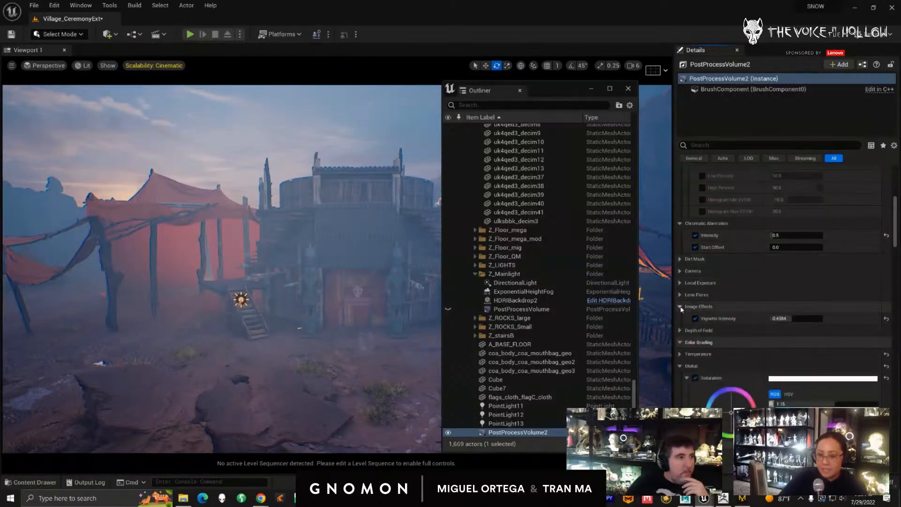
{"action": "left_click", "coordinate": [680, 306]}
{"action": "scroll", "coordinate": [894, 231], "scroll_direction": "up", "scroll_amount": 3}
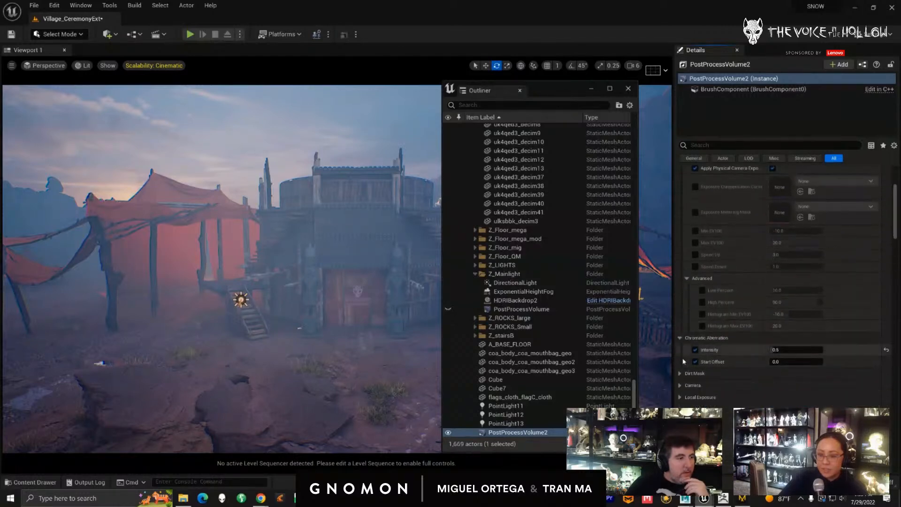
{"action": "left_click", "coordinate": [680, 338]}
{"action": "left_click", "coordinate": [686, 278]}
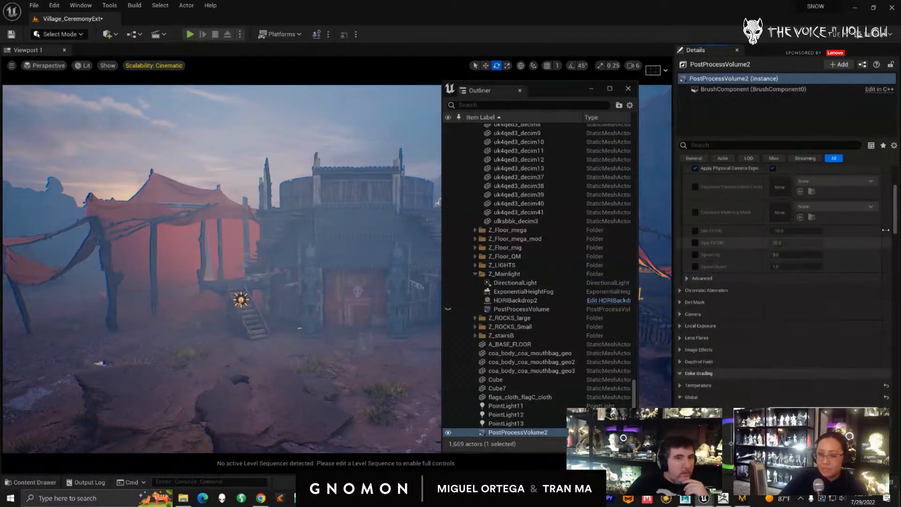
- Turn off PostProcessVolume2's Exposure Compensation override and turn its global Gamma override on to compare the scene's brightness
{"action": "mouse_move", "coordinate": [895, 223]}
{"action": "left_mouse_down"}
{"action": "mouse_move", "coordinate": [895, 213]}
{"action": "mouse_move", "coordinate": [891, 235]}
{"action": "left_mouse_up"}
{"action": "left_click", "coordinate": [695, 195]}
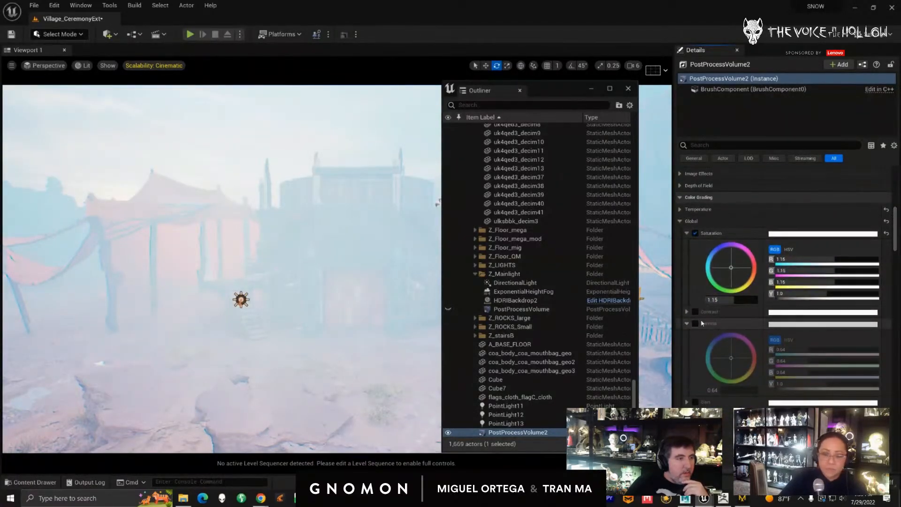
{"action": "left_click_drag", "start_coordinate": [894, 241], "coordinate": [894, 231]}
{"action": "left_click", "coordinate": [696, 382]}
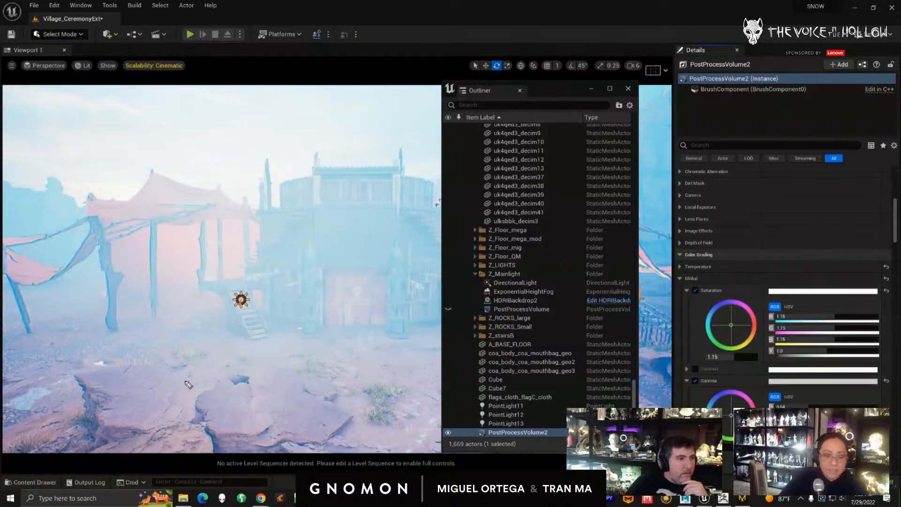
- Circle the foreground rocks and switch the global Gamma override on and off repeatedly to compare its effect on them
{"action": "mouse_move", "coordinate": [171, 367]}
{"action": "left_mouse_down"}
{"action": "mouse_move", "coordinate": [385, 394]}
{"action": "mouse_move", "coordinate": [112, 443]}
{"action": "left_mouse_up"}
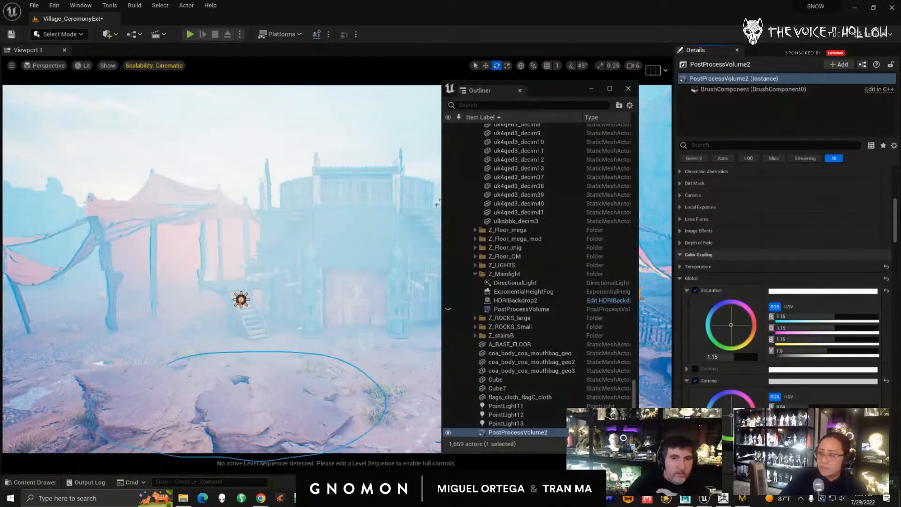
{"action": "mouse_move", "coordinate": [182, 343]}
{"action": "left_mouse_down"}
{"action": "mouse_move", "coordinate": [334, 352]}
{"action": "mouse_move", "coordinate": [152, 348]}
{"action": "mouse_move", "coordinate": [199, 354]}
{"action": "left_mouse_up"}
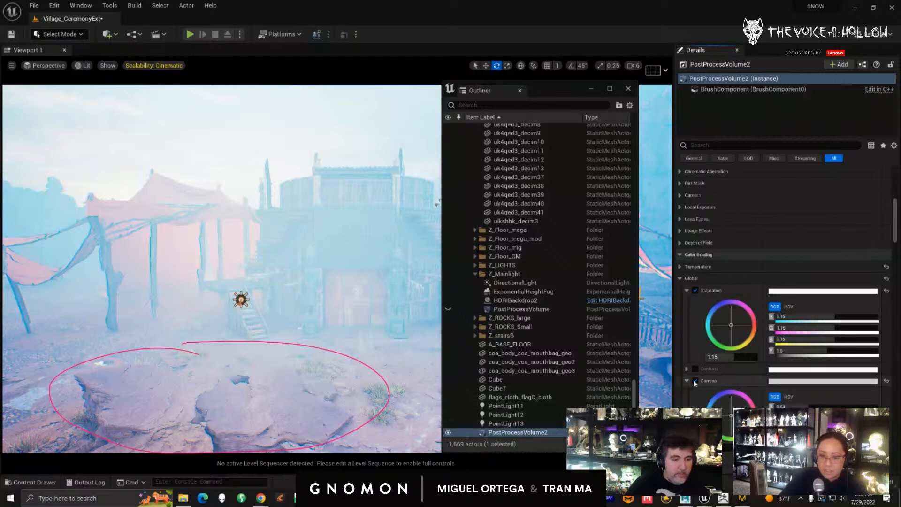
{"action": "left_click", "coordinate": [695, 380]}
{"action": "left_click", "coordinate": [695, 380]}
{"action": "left_click", "coordinate": [695, 381]}
{"action": "left_click", "coordinate": [695, 381]}
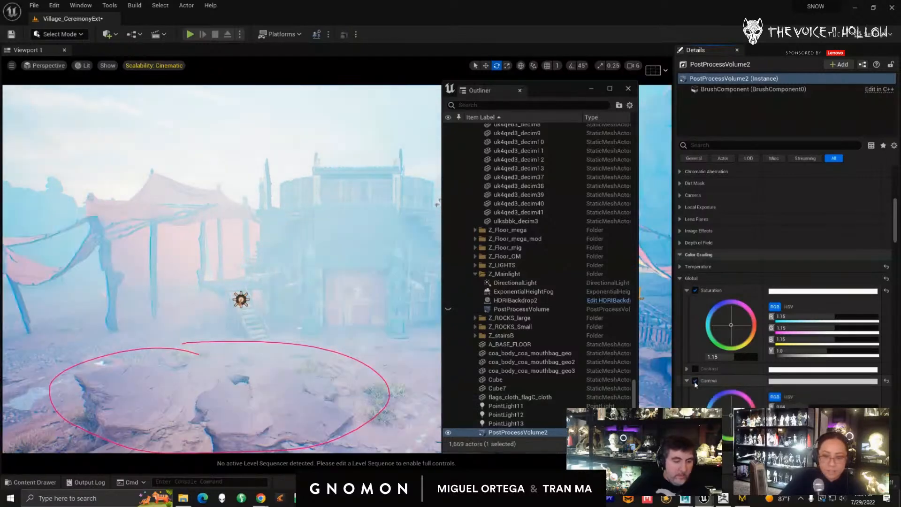
{"action": "left_click", "coordinate": [695, 380]}
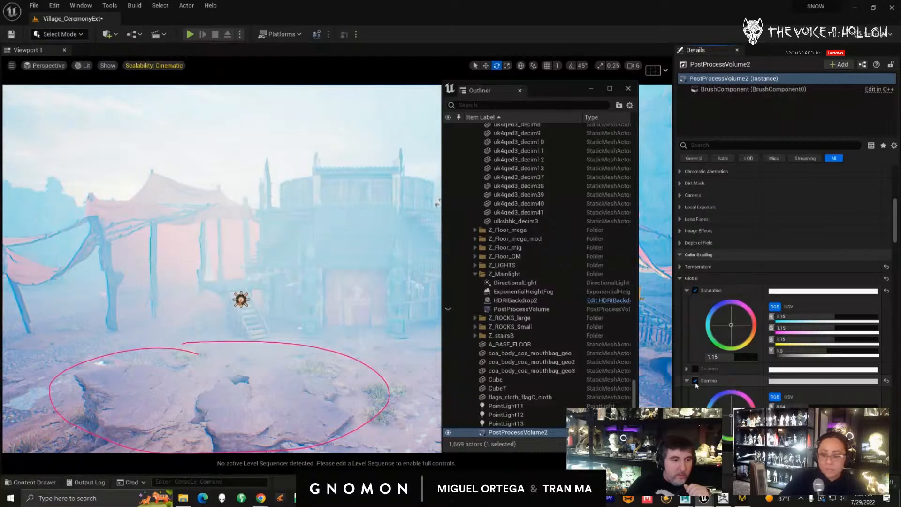
{"action": "left_click", "coordinate": [695, 381]}
- Turn PostProcessVolume2's Exposure Compensation and global Gamma overrides back on, and collapse the Global color grading settings
{"action": "scroll", "coordinate": [896, 233], "scroll_direction": "up", "scroll_amount": 8}
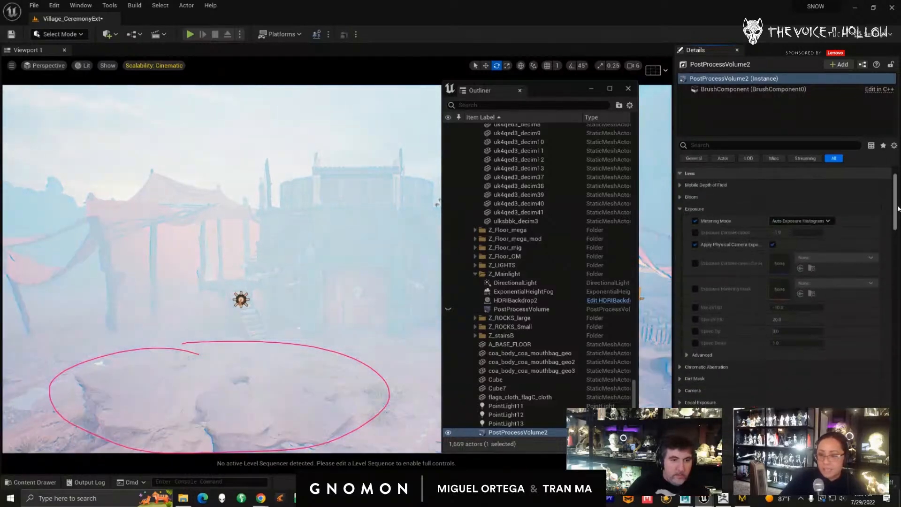
{"action": "left_click", "coordinate": [695, 242]}
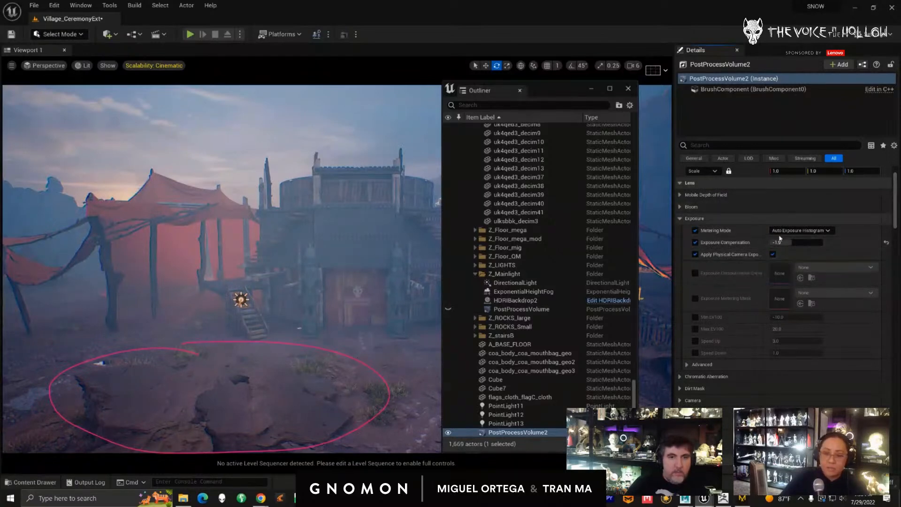
{"action": "scroll", "coordinate": [896, 203], "scroll_direction": "down", "scroll_amount": 2}
{"action": "scroll", "coordinate": [896, 204], "scroll_direction": "down", "scroll_amount": 10}
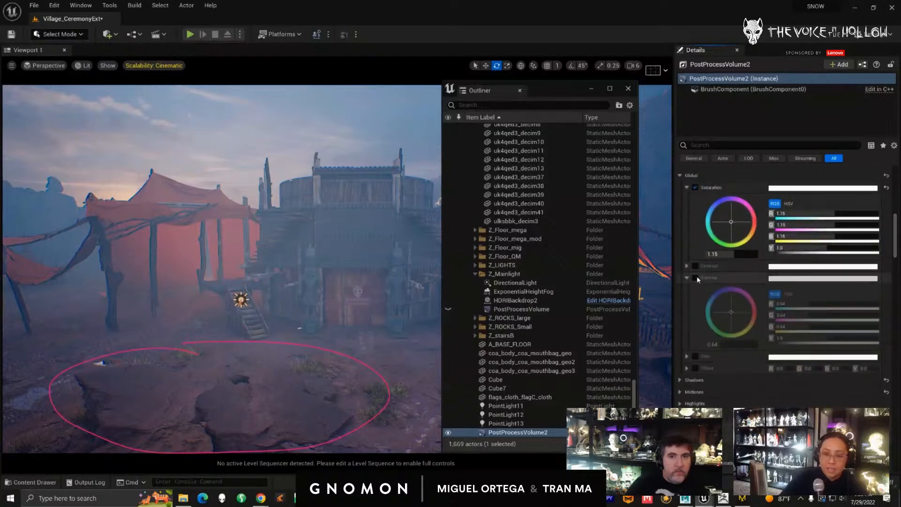
{"action": "left_click", "coordinate": [695, 277]}
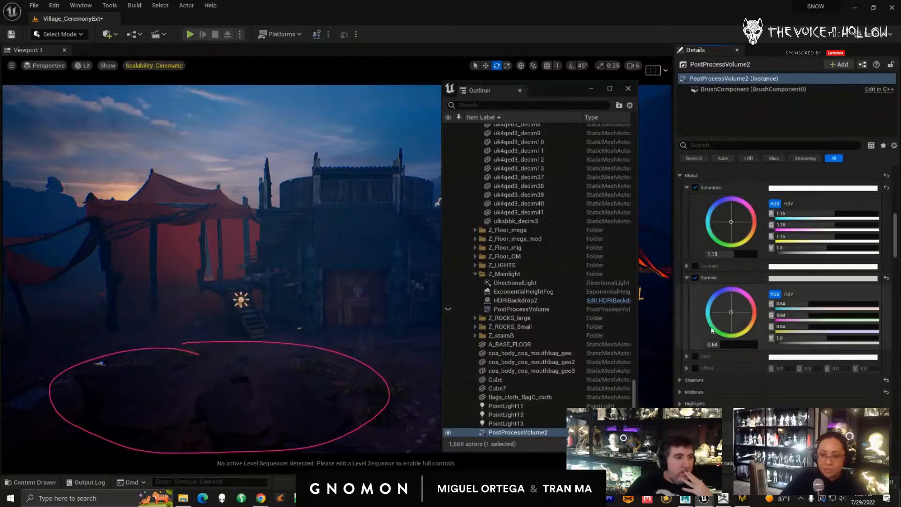
{"action": "left_click_drag", "start_coordinate": [896, 238], "coordinate": [896, 219]}
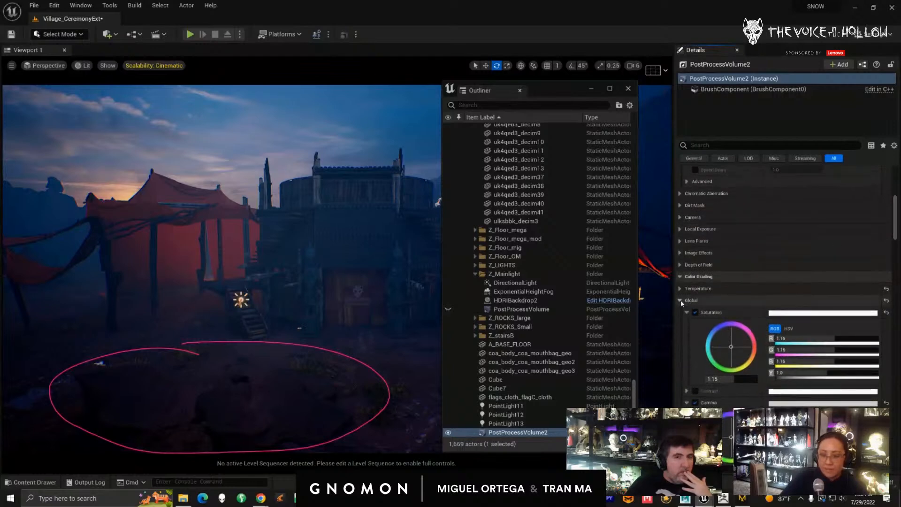
{"action": "left_click", "coordinate": [680, 300]}
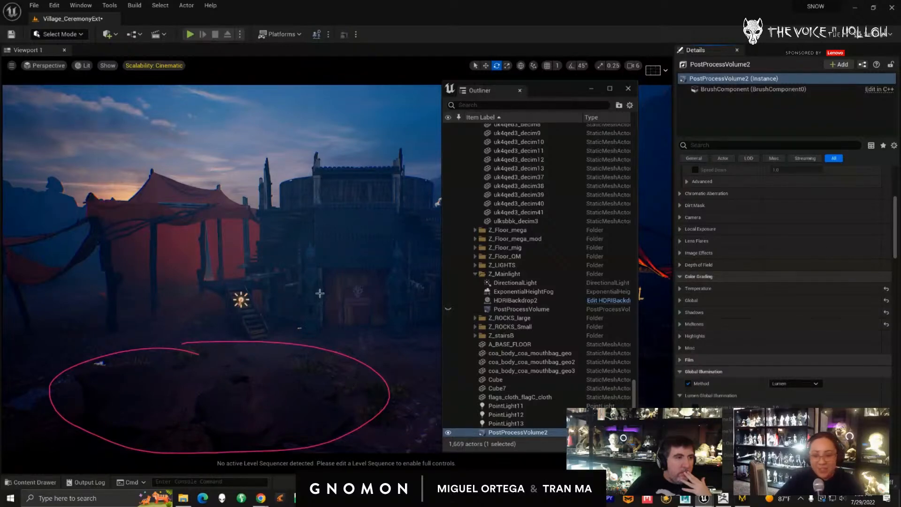
- Select the DirectionalLight, check its light settings and move the Outliner window off the viewport
{"action": "left_click", "coordinate": [516, 282]}
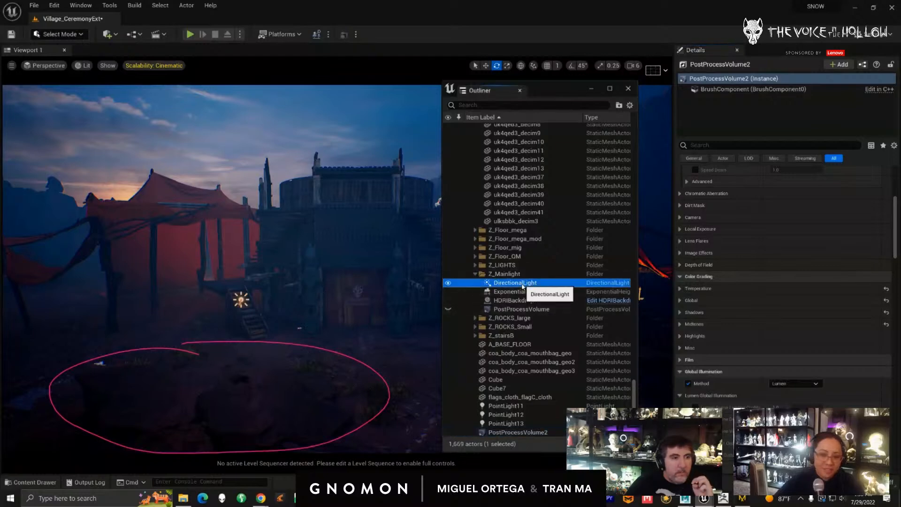
{"action": "scroll", "coordinate": [779, 234], "scroll_direction": "up", "scroll_amount": 8}
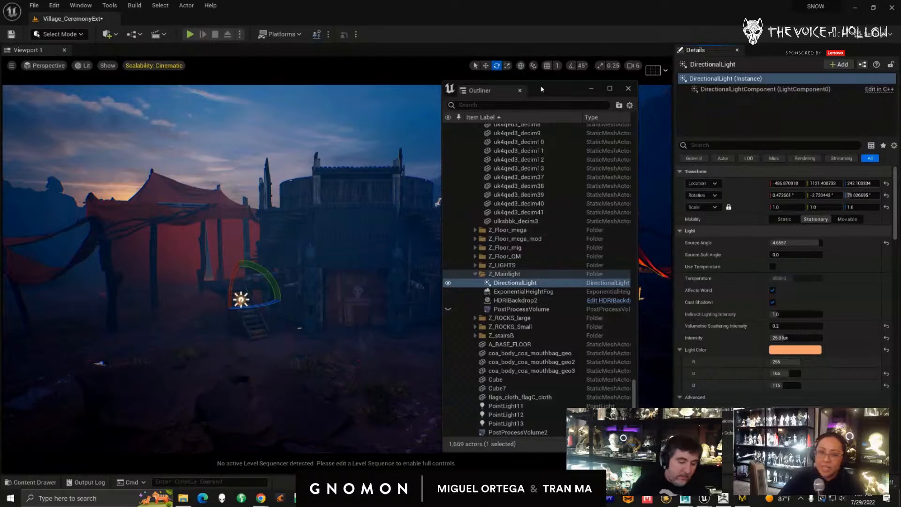
{"action": "left_click_drag", "start_coordinate": [552, 89], "coordinate": [900, 92]}
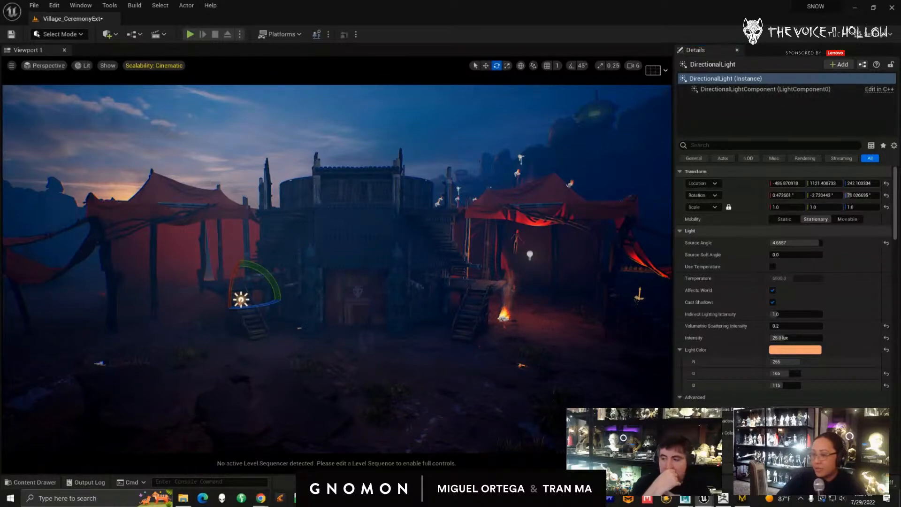
- Hide and show the ExponentialHeightFog several times to compare the scene with and without fog
{"action": "key", "text": "h"}
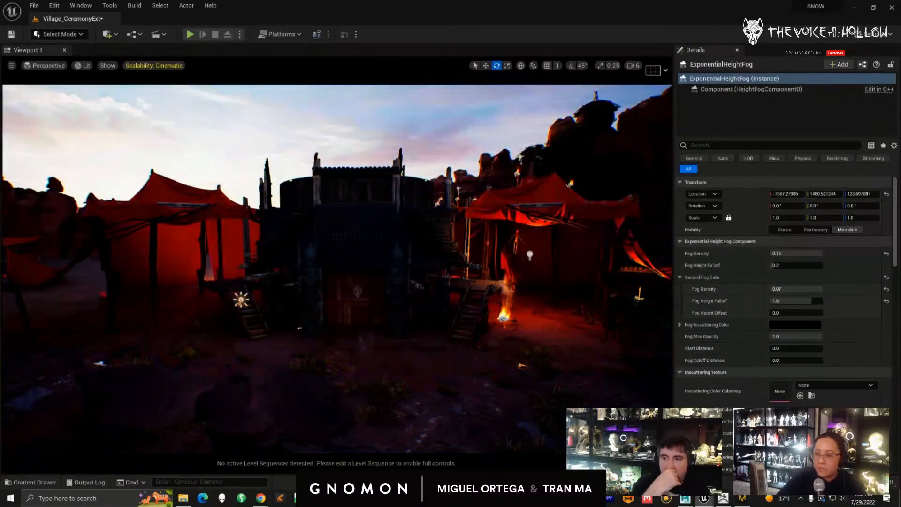
{"action": "key", "text": "shift+h"}
{"action": "key", "text": "h"}
{"action": "key", "text": "shift+h"}
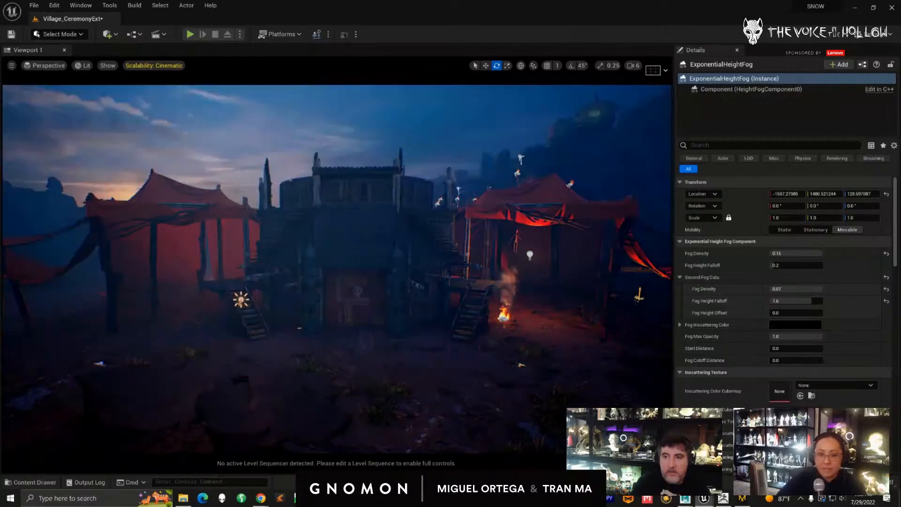
{"action": "key", "text": "h"}
{"action": "key", "text": "shift+h"}
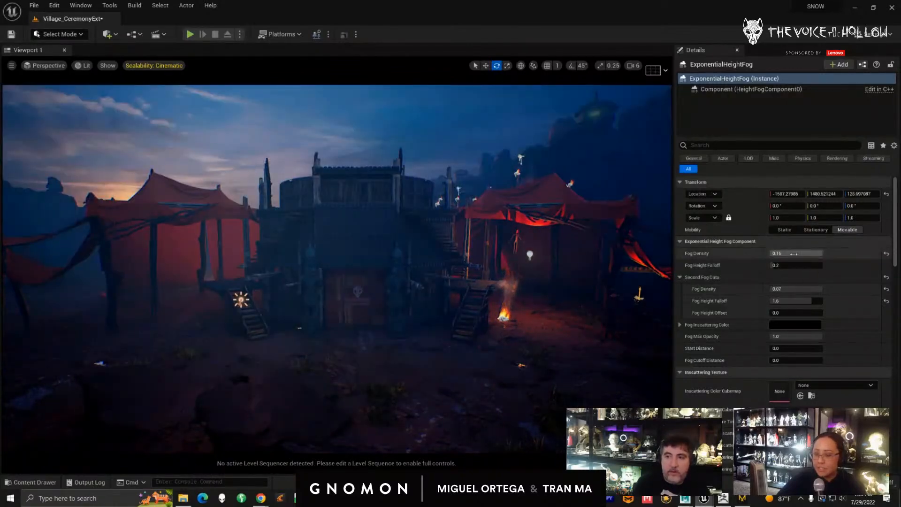
- Try resetting both ExponentialHeightFog densities to their defaults and setting the main Fog Density to 0.05
{"action": "left_click", "coordinate": [885, 253]}
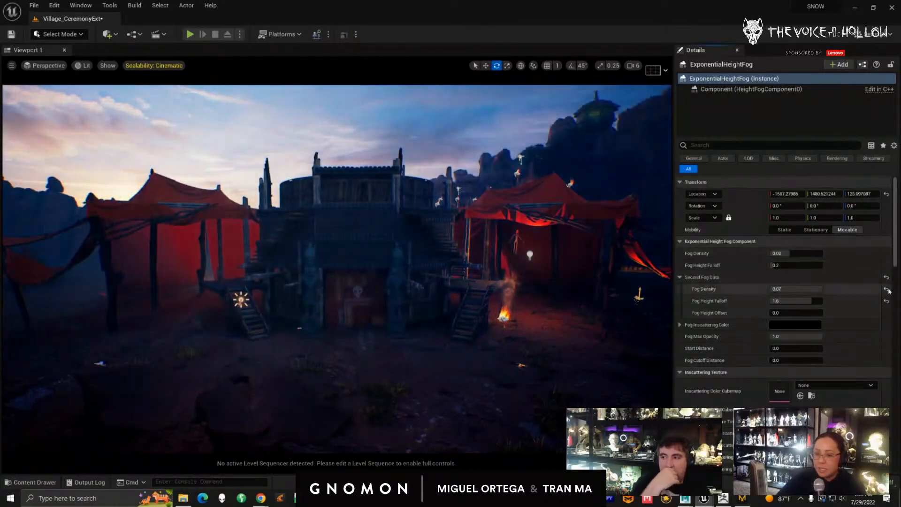
{"action": "left_click", "coordinate": [885, 288]}
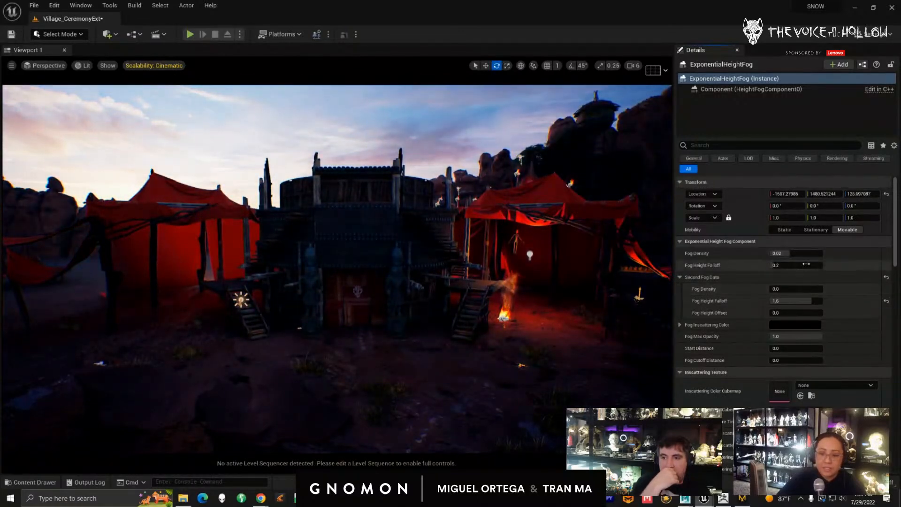
{"action": "left_click_drag", "start_coordinate": [781, 254], "coordinate": [820, 255]}
{"action": "left_click_drag", "start_coordinate": [580, 326], "coordinate": [590, 323], "text": "alt"}
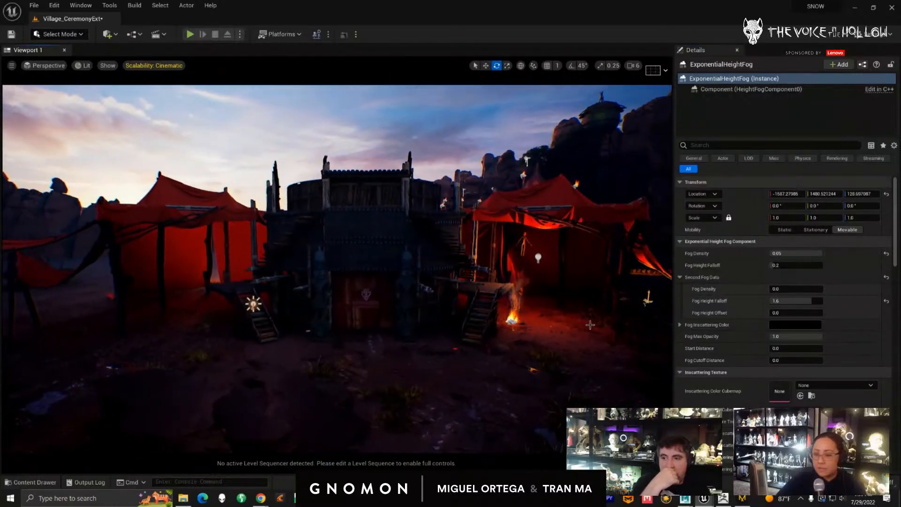
- Undo the changes to the ExponentialHeightFog's main and second fog densities
{"action": "key", "text": "ctrl+z"}
{"action": "key", "text": "ctrl+z"}
{"action": "key", "text": "ctrl+z"}
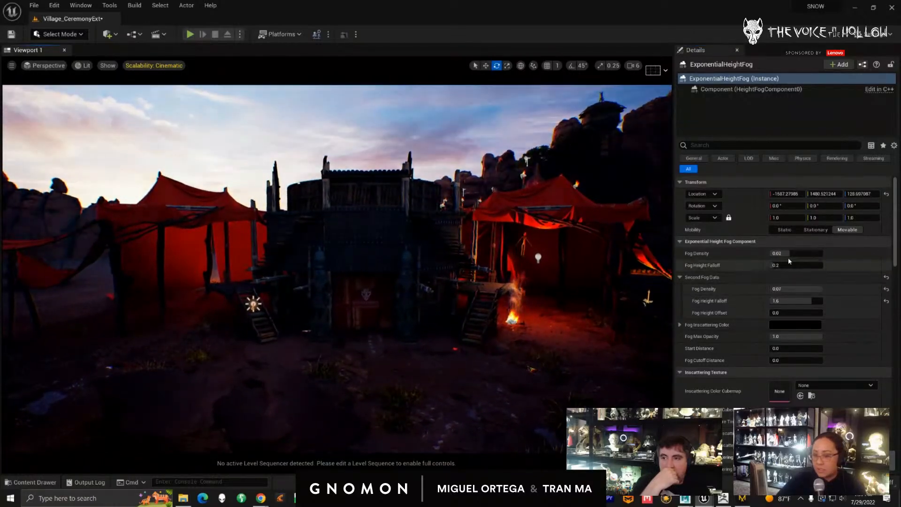
{"action": "left_click_drag", "start_coordinate": [781, 253], "coordinate": [782, 253]}
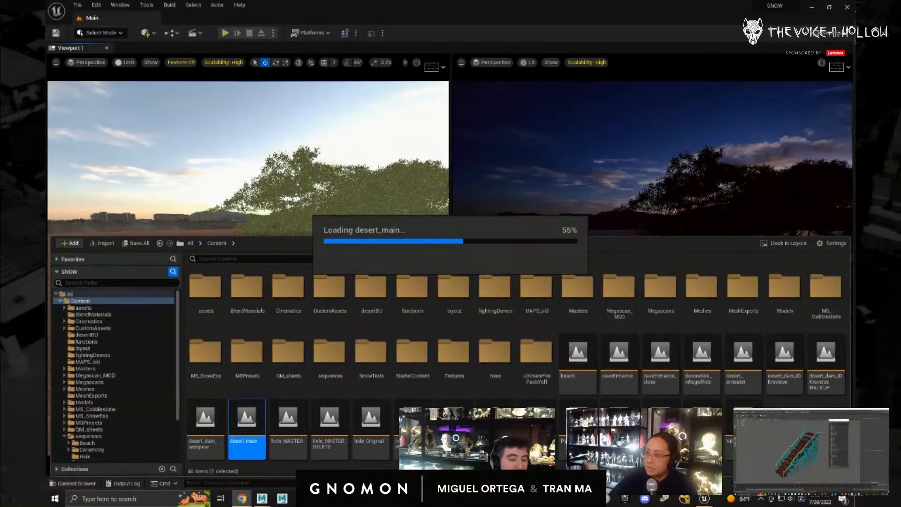
- Switch to Adobe Premiere Pro to view the ceremony sequence
{"action": "key", "text": "alt+Tab"}
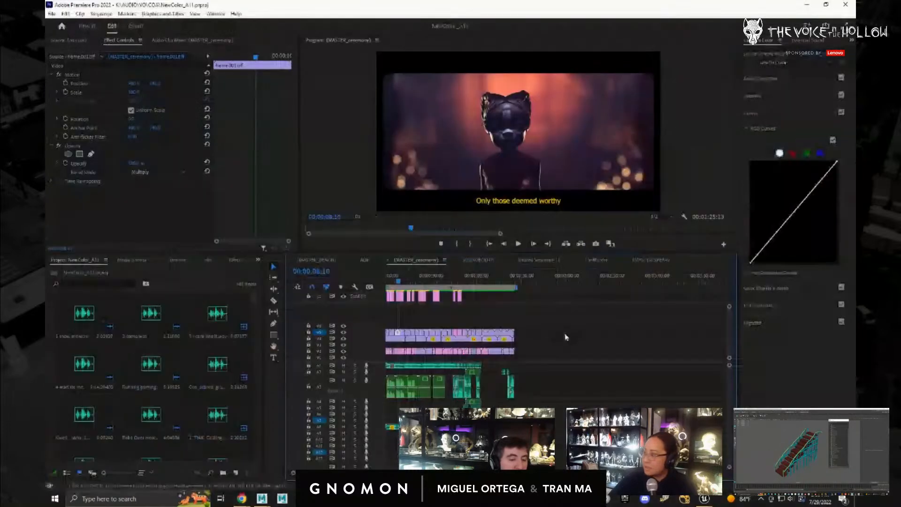
- Look through the open sequences TheMurder, Nested Sequence 12, SOUNDBOOTH, MASTER_ceremony, ADR and MASTER_BEACH
{"action": "left_click", "coordinate": [605, 260]}
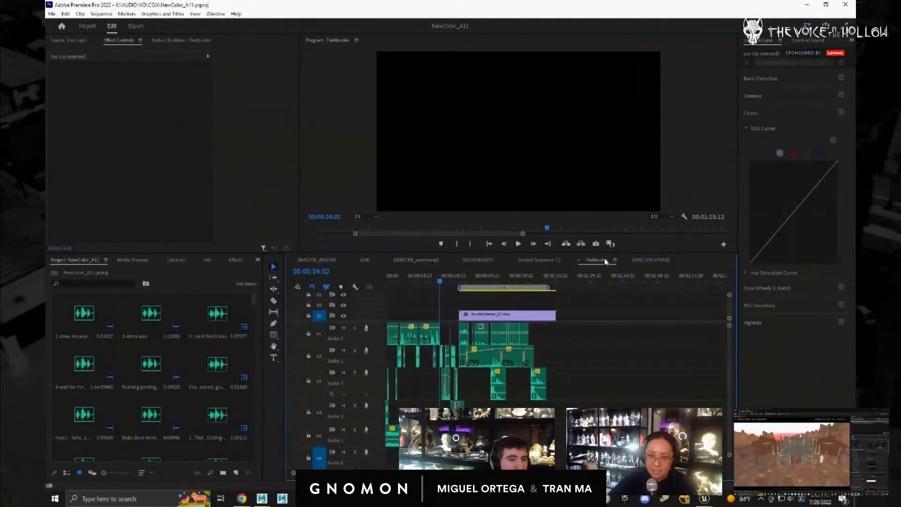
{"action": "left_click", "coordinate": [537, 260]}
{"action": "left_click", "coordinate": [478, 261]}
{"action": "left_click", "coordinate": [424, 262]}
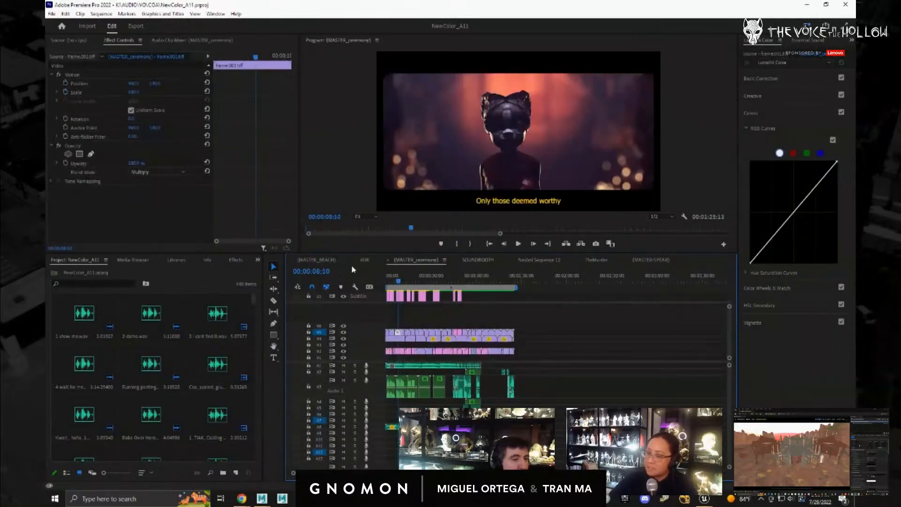
{"action": "left_click", "coordinate": [361, 261]}
{"action": "left_click", "coordinate": [328, 261]}
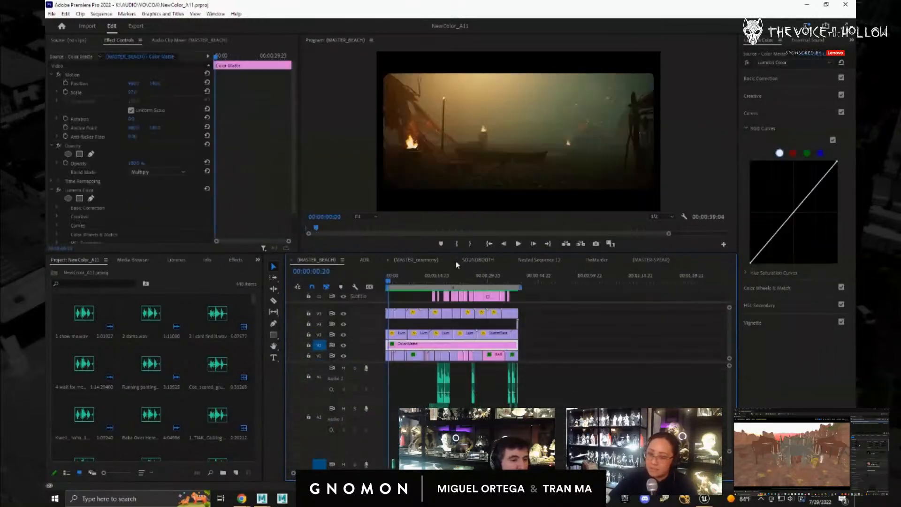
- Open the MASTER-SPEAR sequence, play it from the beginning and scrub to about 00:00:27:05
{"action": "left_click", "coordinate": [629, 262]}
{"action": "left_click_drag", "start_coordinate": [615, 276], "coordinate": [307, 349]}
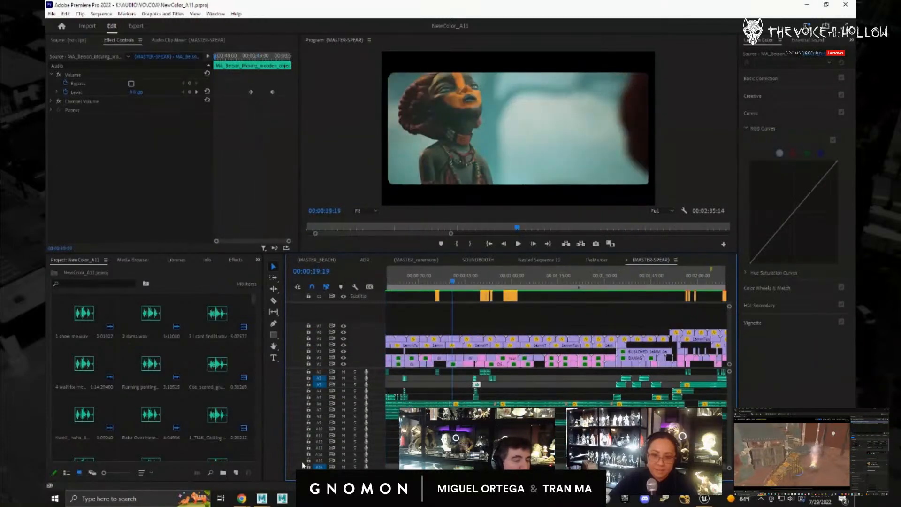
{"action": "key", "text": "minus"}
{"action": "left_click_drag", "start_coordinate": [415, 282], "coordinate": [382, 281]}
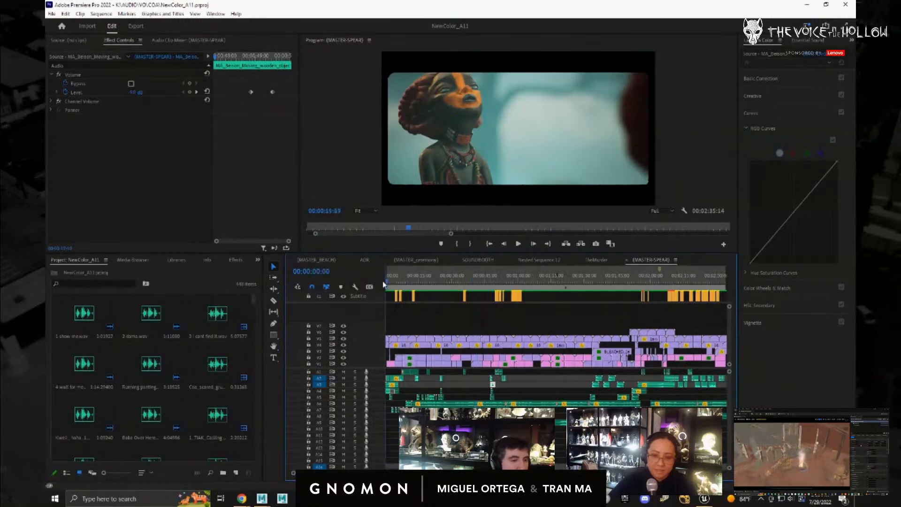
{"action": "key", "text": "space"}
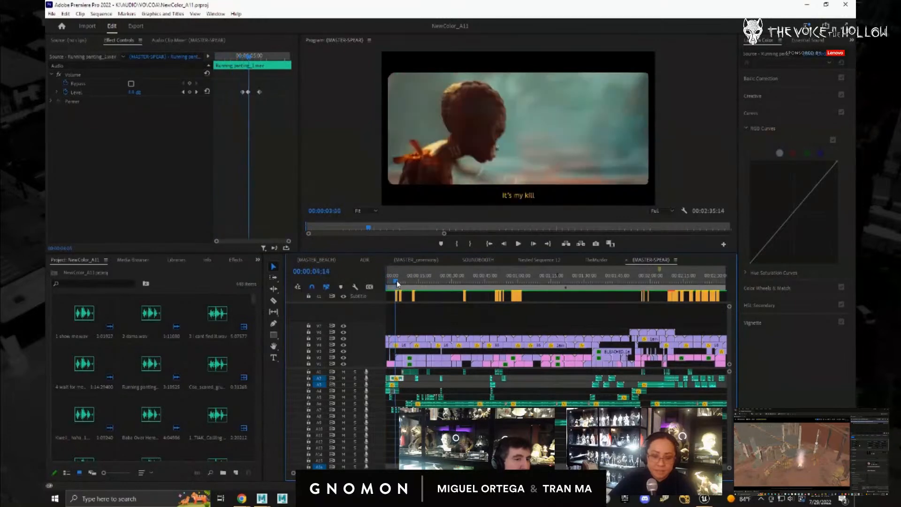
{"action": "left_click_drag", "start_coordinate": [401, 282], "coordinate": [445, 280]}
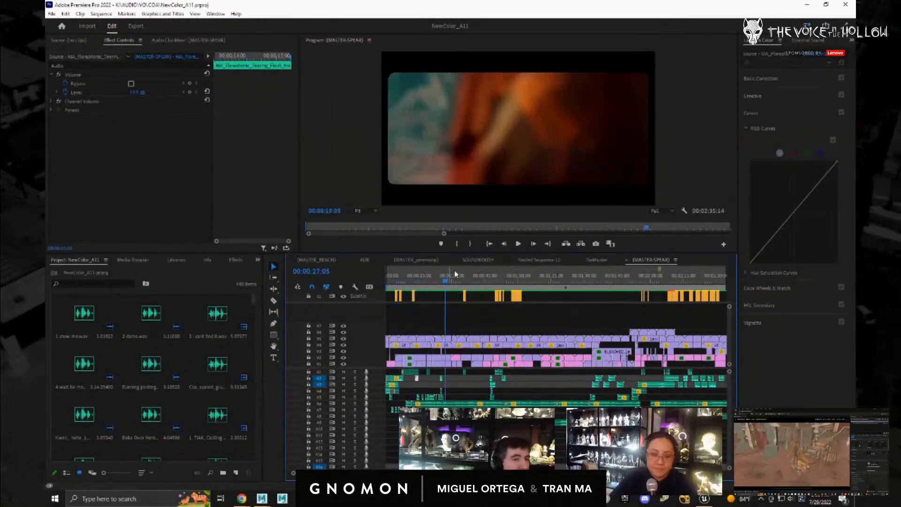
- Leave the edit and the Unreal level and switch to the Autodesk Maya scene with the animated character rig
{"action": "left_click", "coordinate": [806, 5]}
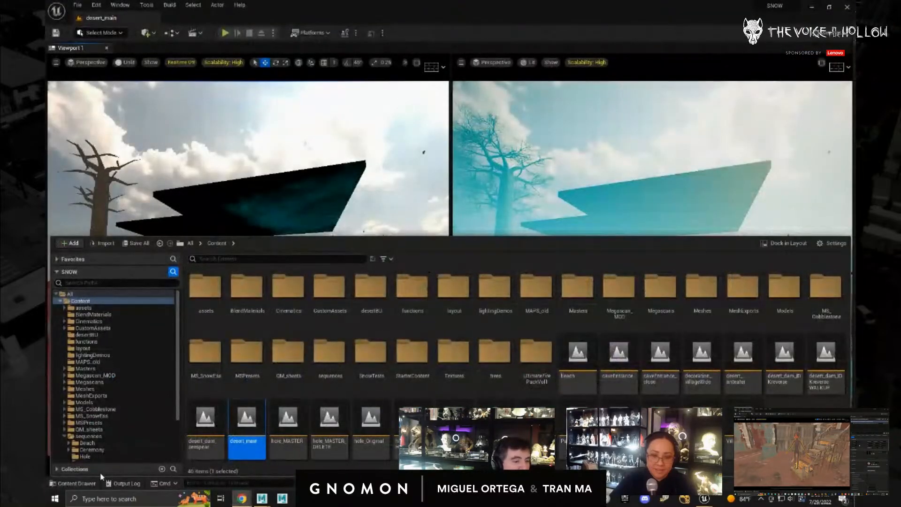
{"action": "left_click", "coordinate": [77, 483]}
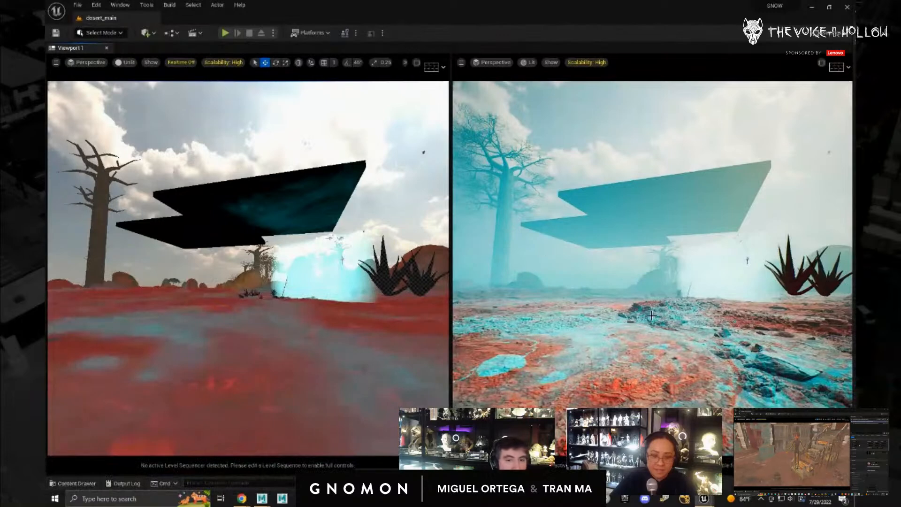
{"action": "left_click", "coordinate": [78, 483]}
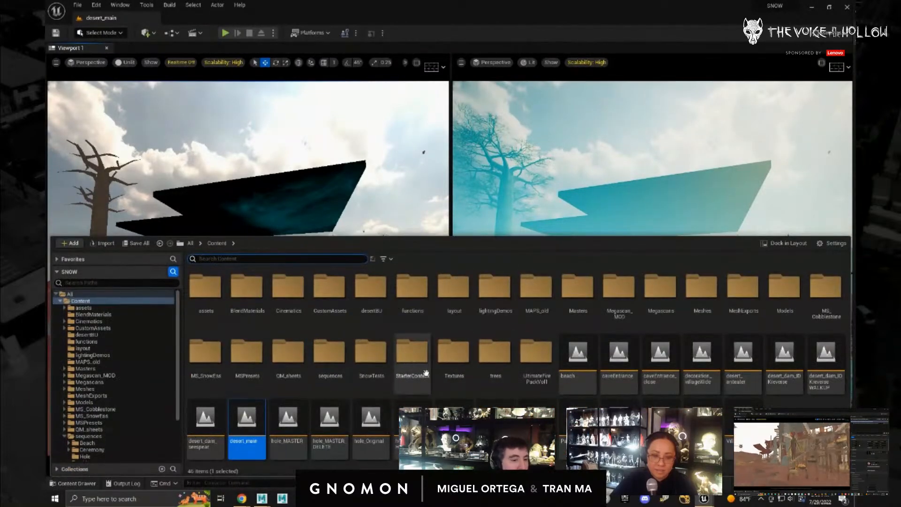
{"action": "left_click", "coordinate": [262, 499]}
{"action": "left_click", "coordinate": [215, 461]}
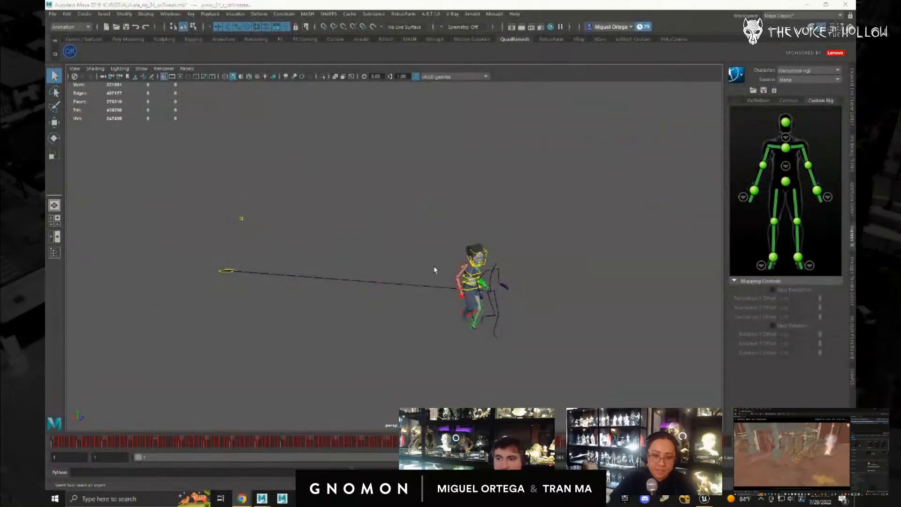
- Scrub through the timeline to examine the character rig's running animation along its path
{"action": "left_click_drag", "start_coordinate": [281, 310], "coordinate": [472, 311], "text": "alt"}
{"action": "middle_click_drag", "start_coordinate": [569, 313], "coordinate": [439, 225], "text": "alt"}
{"action": "right_click_drag", "start_coordinate": [439, 226], "coordinate": [521, 263], "text": "alt"}
{"action": "left_click_drag", "start_coordinate": [288, 442], "coordinate": [336, 458]}
{"action": "left_click_drag", "start_coordinate": [412, 450], "coordinate": [521, 443]}
{"action": "right_click_drag", "start_coordinate": [437, 394], "coordinate": [346, 370], "text": "alt"}
{"action": "left_click_drag", "start_coordinate": [252, 444], "coordinate": [540, 442]}
- Set the playback range to start at frame 170 and scrub through the shortened run animation
{"action": "left_click", "coordinate": [109, 455]}
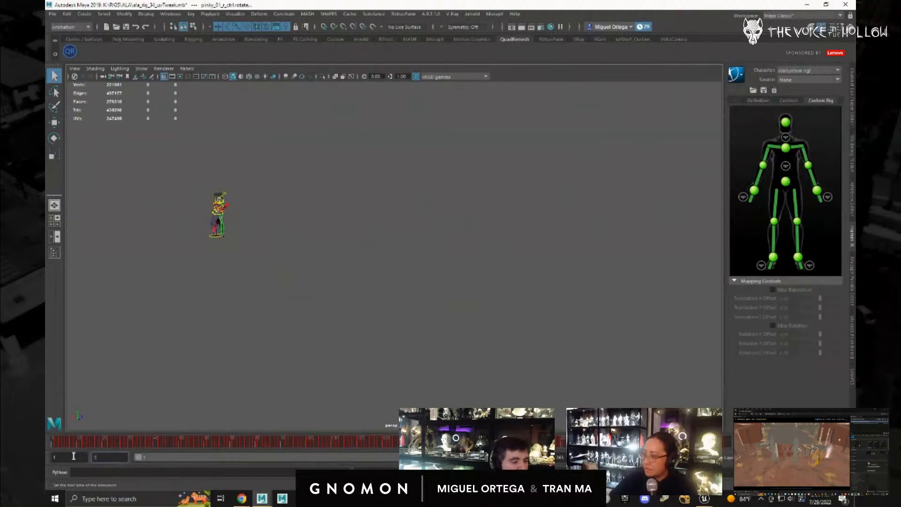
{"action": "type", "text": "170"}
{"action": "key", "text": "Return"}
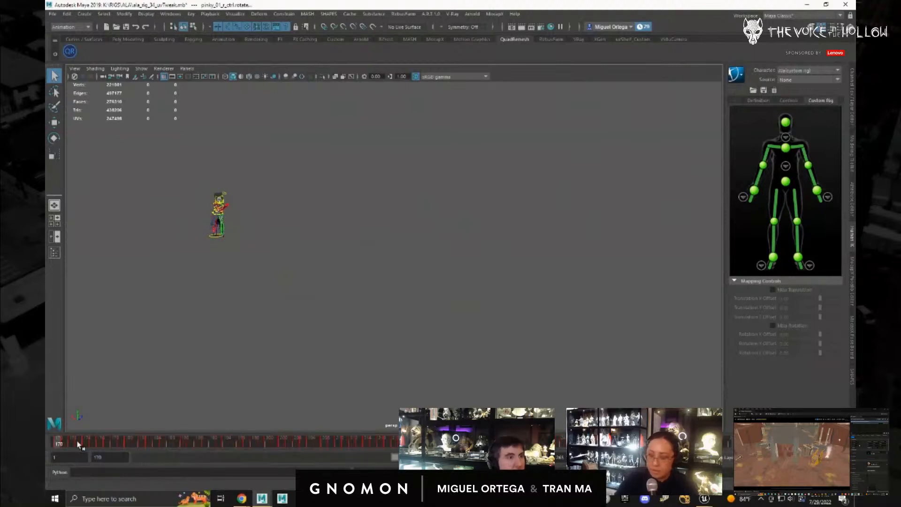
{"action": "left_click_drag", "start_coordinate": [177, 444], "coordinate": [582, 450]}
{"action": "left_click_drag", "start_coordinate": [343, 456], "coordinate": [563, 450]}
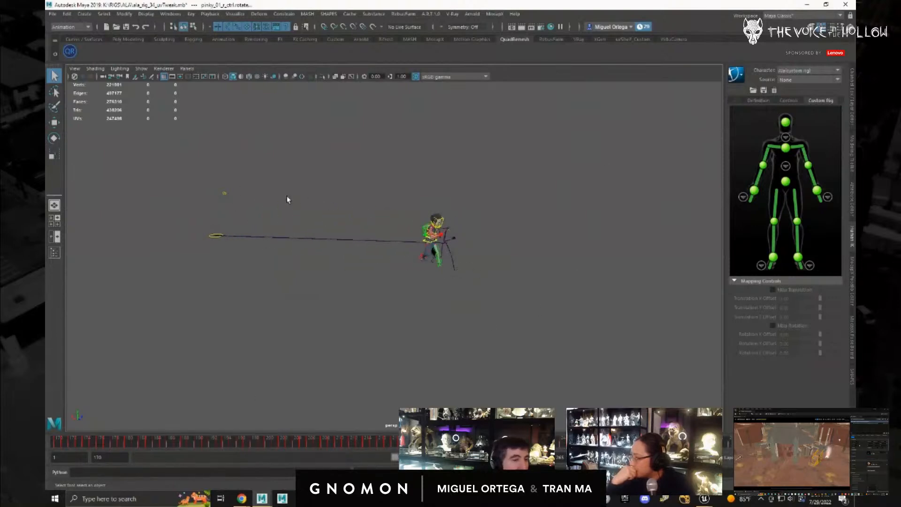
{"action": "left_click_drag", "start_coordinate": [491, 275], "coordinate": [495, 277], "text": "alt"}
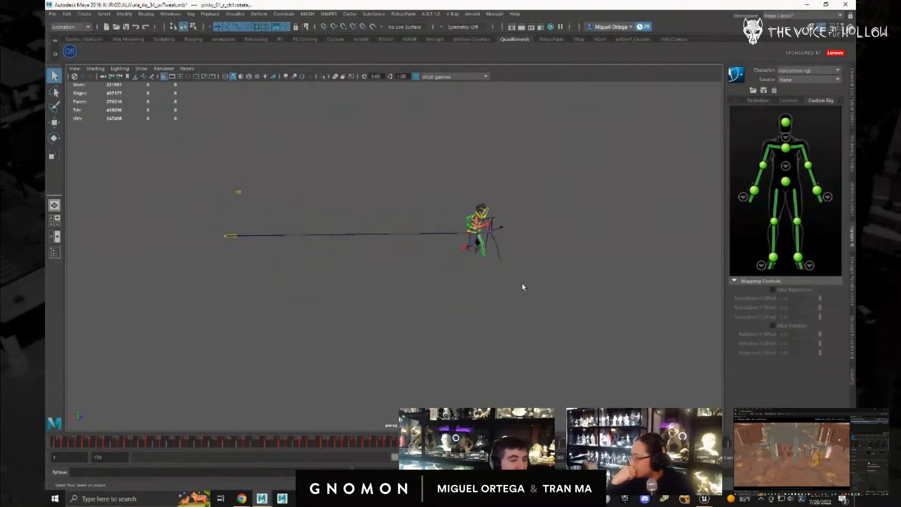
- Unload the FirstTest2 reference in the Reference Editor and scrub the rig's animation to frame 204
{"action": "left_click", "coordinate": [53, 14]}
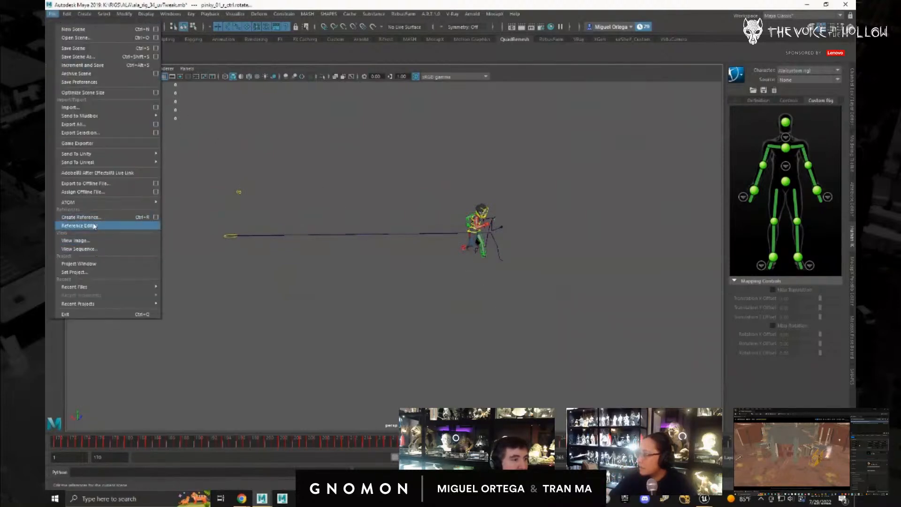
{"action": "left_click", "coordinate": [94, 227]}
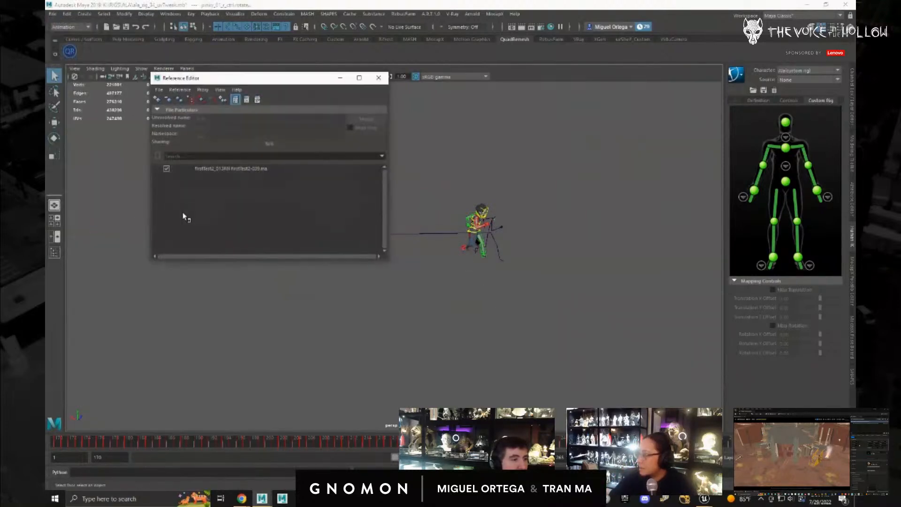
{"action": "left_click", "coordinate": [166, 169]}
{"action": "left_click", "coordinate": [379, 77]}
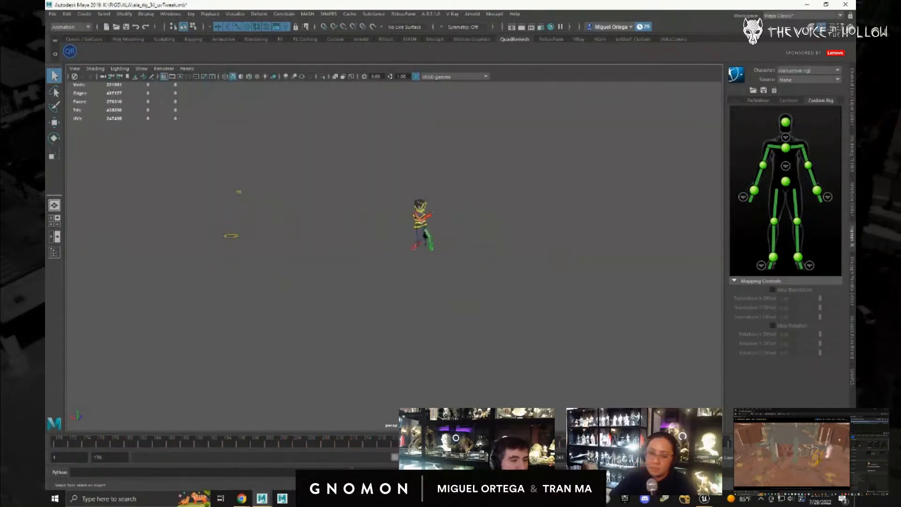
{"action": "left_click", "coordinate": [66, 444]}
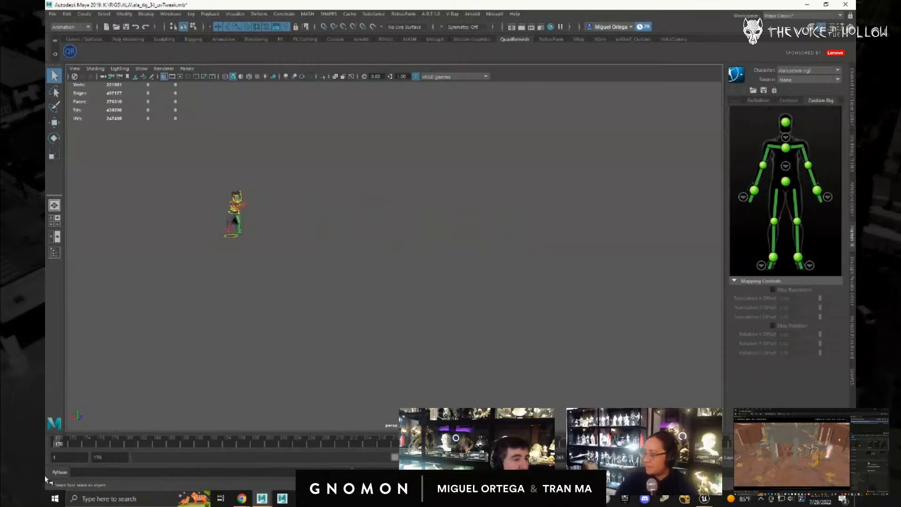
{"action": "mouse_move", "coordinate": [45, 478]}
{"action": "left_mouse_down"}
{"action": "mouse_move", "coordinate": [730, 437]}
{"action": "mouse_move", "coordinate": [176, 432]}
{"action": "mouse_move", "coordinate": [319, 434]}
{"action": "mouse_move", "coordinate": [200, 442]}
{"action": "mouse_move", "coordinate": [346, 440]}
{"action": "mouse_move", "coordinate": [143, 446]}
{"action": "mouse_move", "coordinate": [493, 444]}
{"action": "mouse_move", "coordinate": [197, 446]}
{"action": "mouse_move", "coordinate": [167, 455]}
{"action": "mouse_move", "coordinate": [488, 446]}
{"action": "mouse_move", "coordinate": [176, 460]}
{"action": "mouse_move", "coordinate": [511, 445]}
{"action": "mouse_move", "coordinate": [337, 444]}
{"action": "mouse_move", "coordinate": [393, 456]}
{"action": "mouse_move", "coordinate": [413, 451]}
{"action": "mouse_move", "coordinate": [253, 446]}
{"action": "mouse_move", "coordinate": [297, 444]}
{"action": "left_mouse_up"}
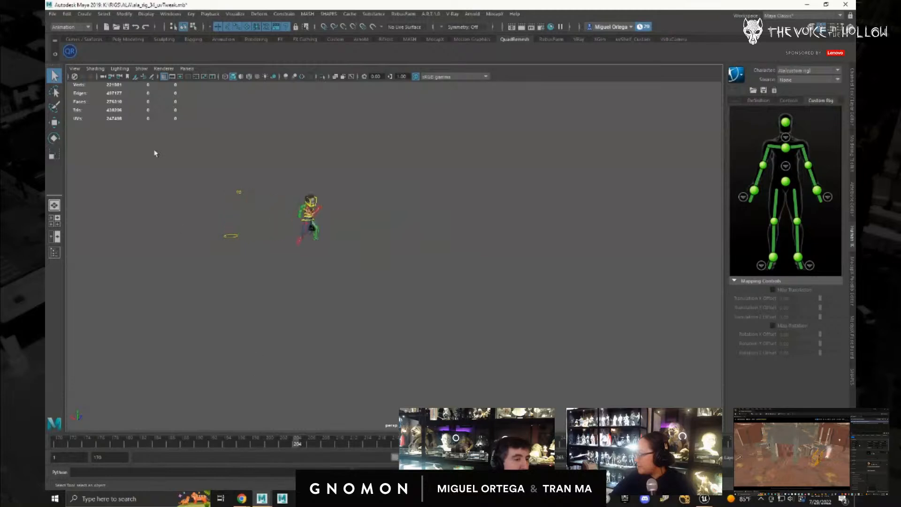
- Limit the viewport display to polygons only, hiding the rig's NURBS curves and all other object types
{"action": "left_click", "coordinate": [143, 73]}
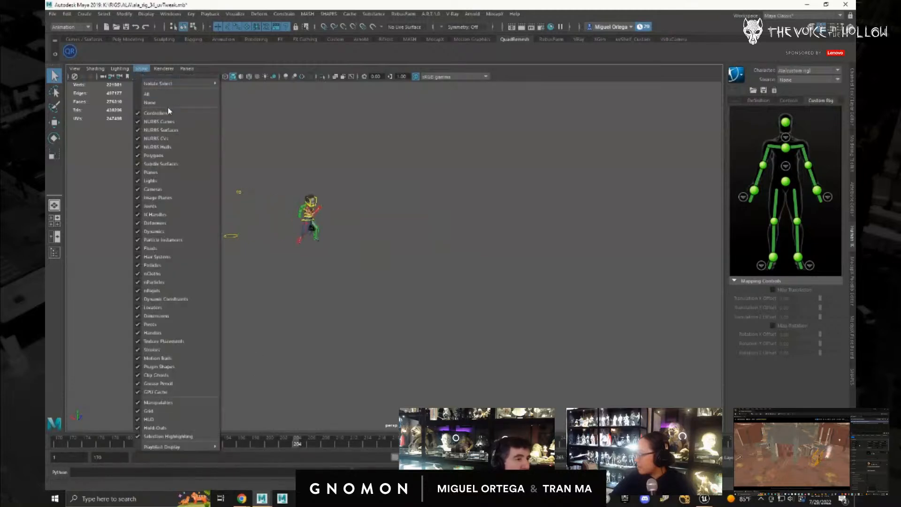
{"action": "left_click", "coordinate": [169, 121]}
{"action": "left_click_drag", "start_coordinate": [376, 235], "coordinate": [356, 255], "text": "alt"}
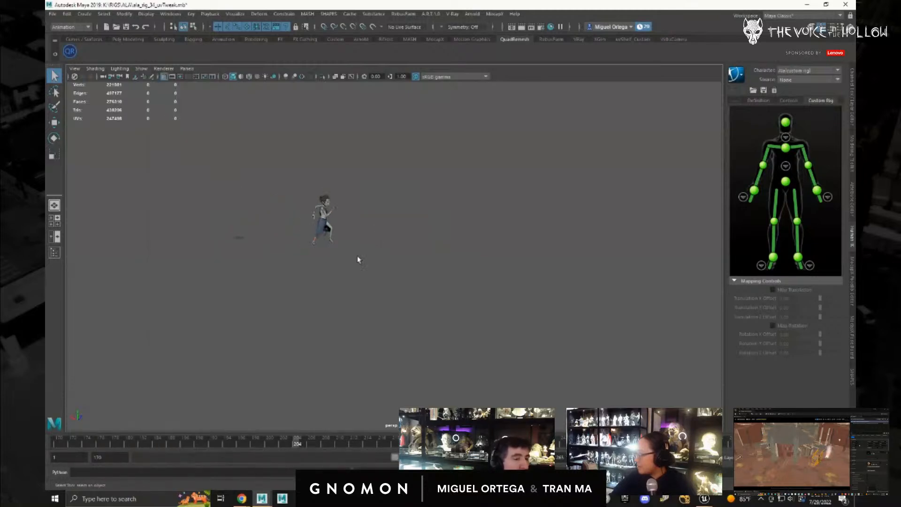
{"action": "left_click", "coordinate": [142, 69]}
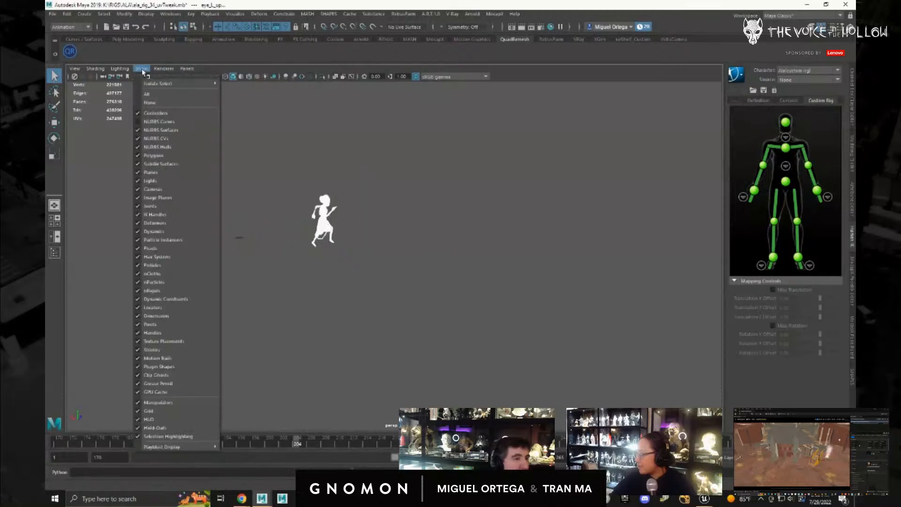
{"action": "left_click", "coordinate": [159, 104]}
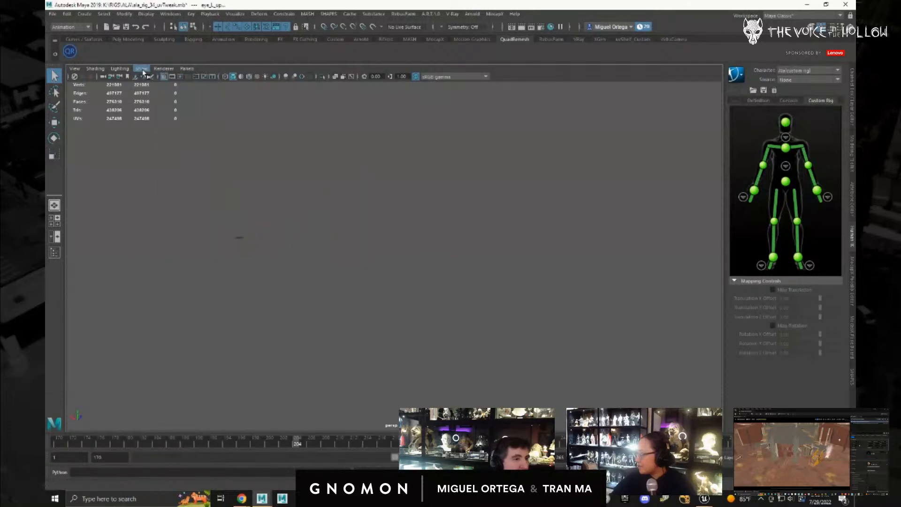
{"action": "left_click", "coordinate": [141, 69]}
{"action": "left_click", "coordinate": [157, 155]}
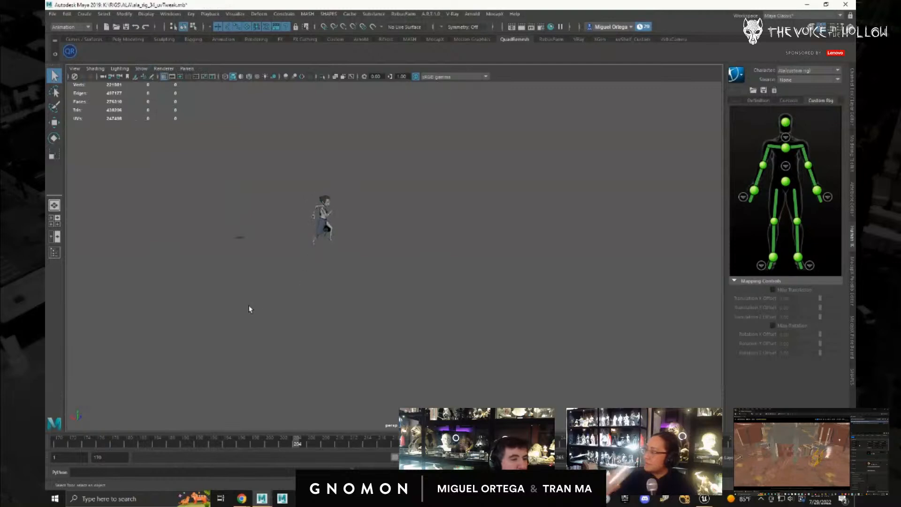
- Start an Alembic export of the selected character meshes and browse up to the 1_CHASE_KILL shots folder
{"action": "left_click", "coordinate": [350, 14]}
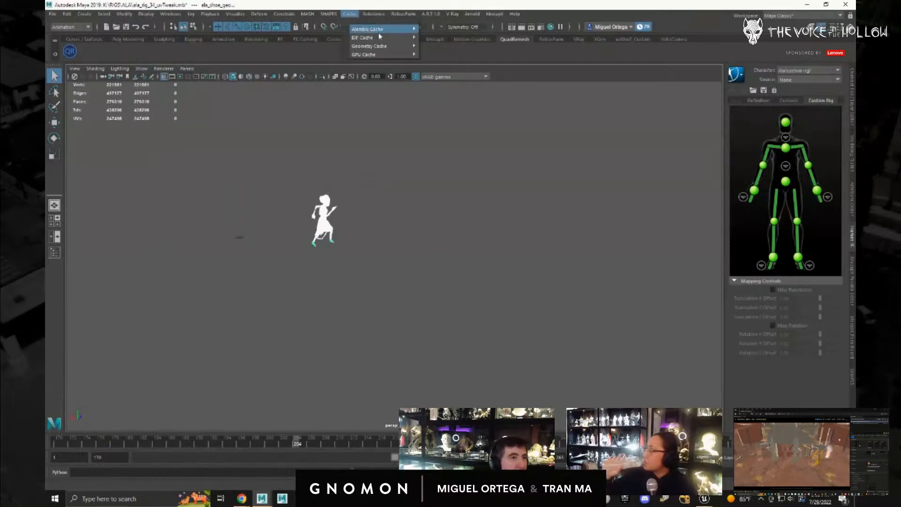
{"action": "mouse_move", "coordinate": [378, 31]}
{"action": "left_click", "coordinate": [514, 79]}
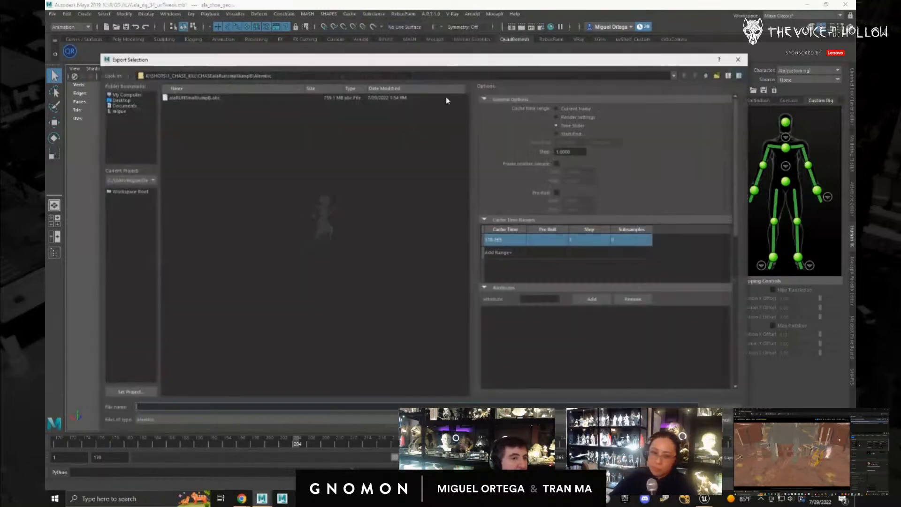
{"action": "left_click", "coordinate": [708, 76]}
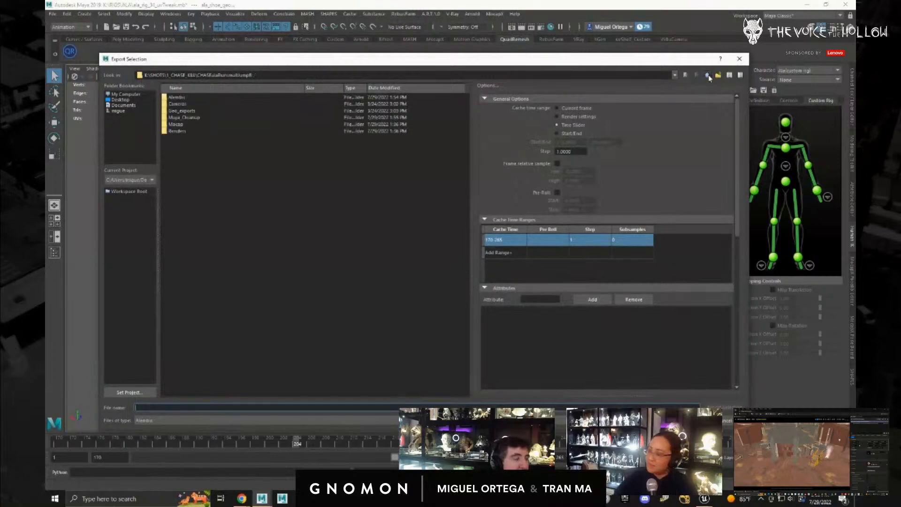
{"action": "left_click", "coordinate": [708, 76]}
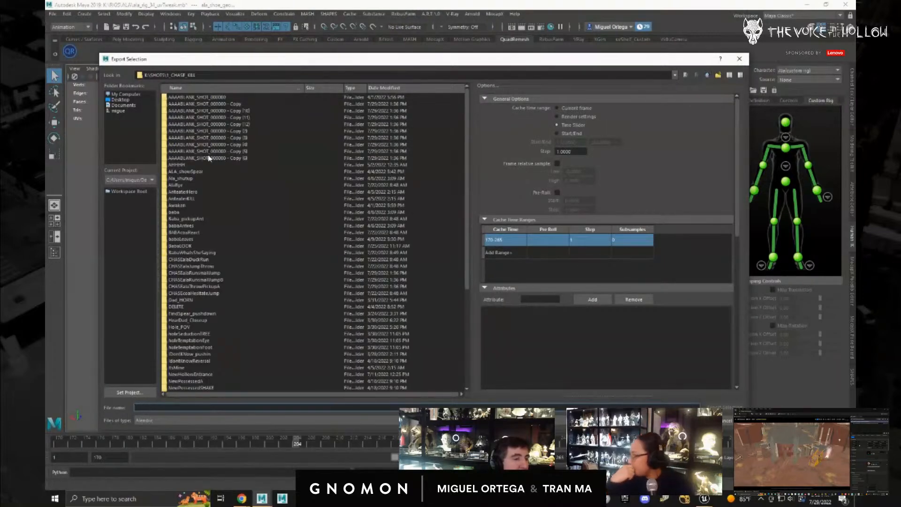
- Rename the last copy of the blank shot folder as CHASEalaRunLookBack and open it
{"action": "left_click", "coordinate": [225, 158]}
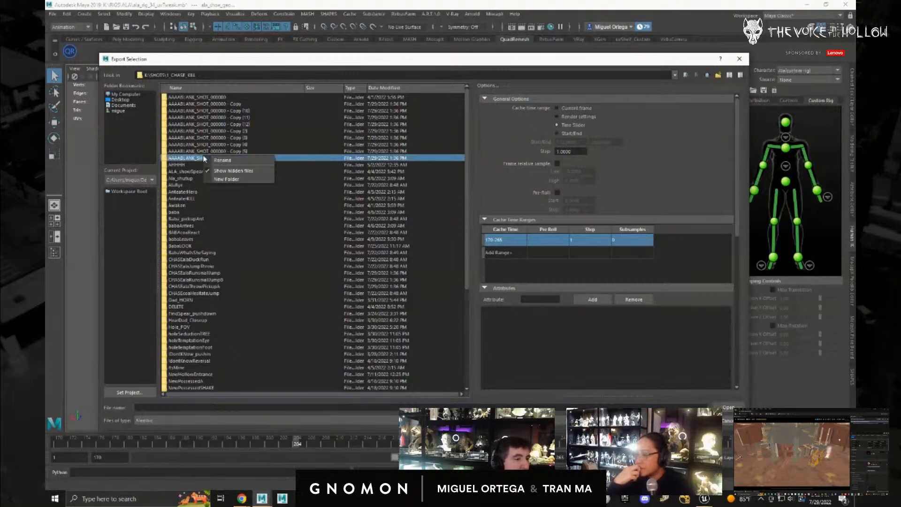
{"action": "left_click", "coordinate": [227, 158]}
{"action": "type", "text": "CHAS"}
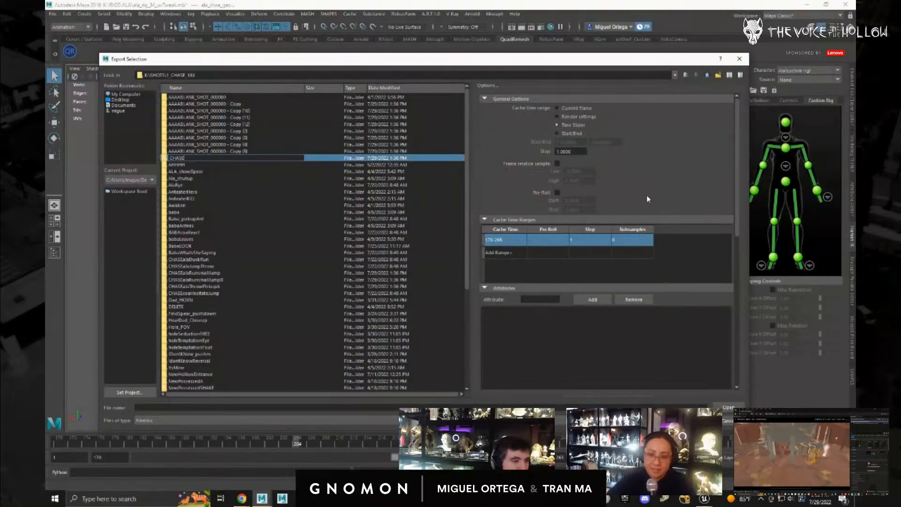
{"action": "type", "text": "EalaRunLookBack"}
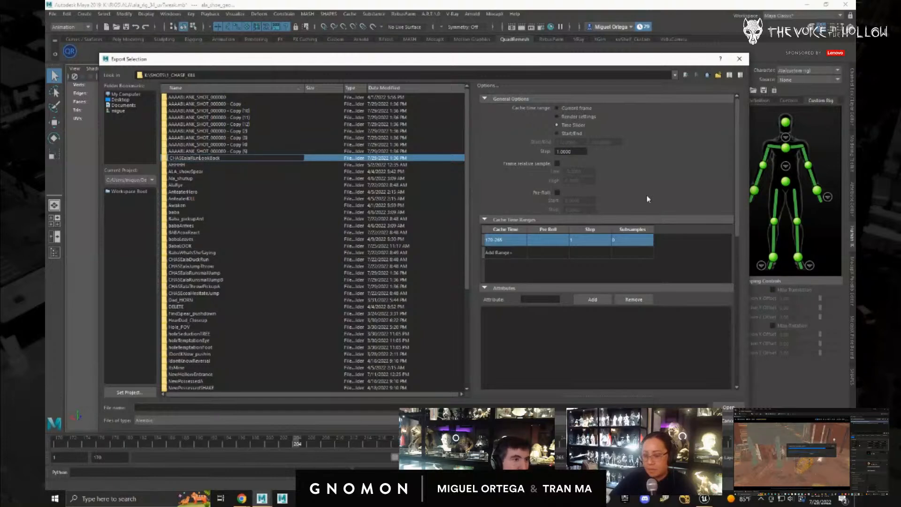
{"action": "key", "text": "Return"}
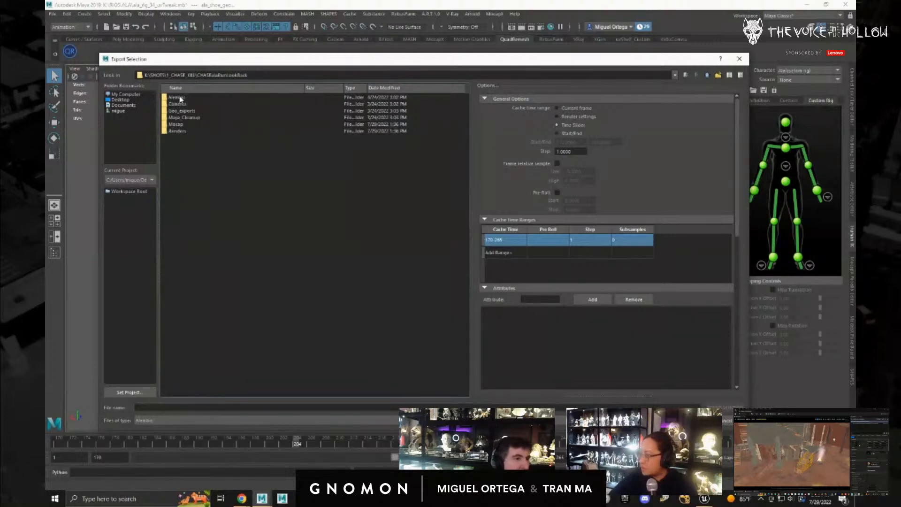
- Export the selected meshes as an Alembic cache named alaLookBackRun in the shot's Alembic folder
{"action": "double_click", "coordinate": [180, 98]}
{"action": "left_click", "coordinate": [203, 408]}
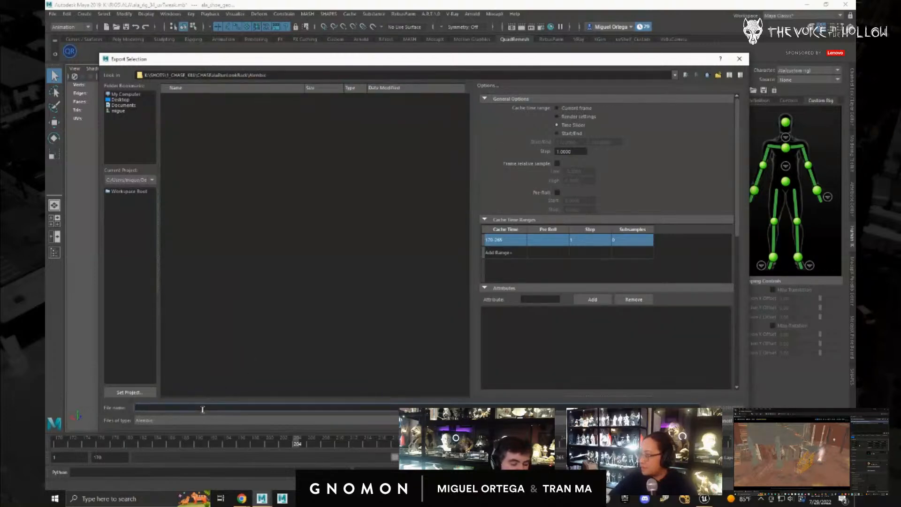
{"action": "type", "text": "alaLookBa"}
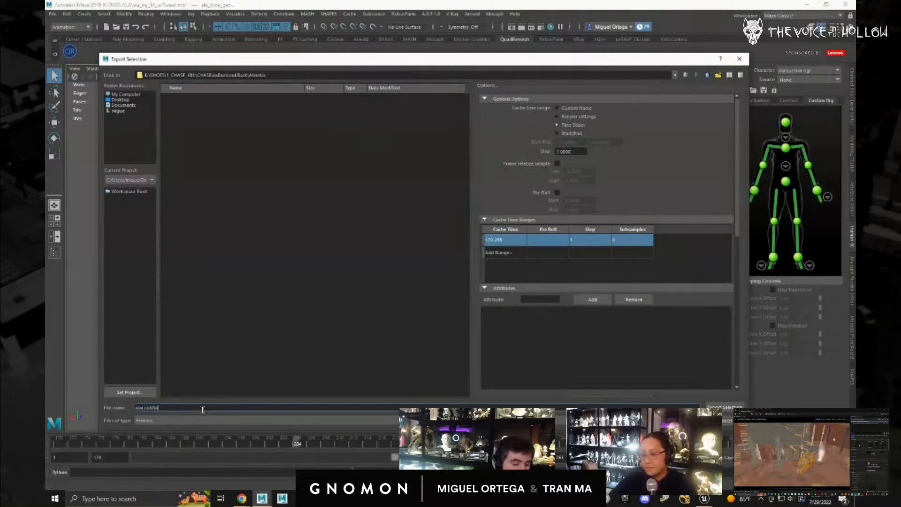
{"action": "type", "text": "ckRun"}
{"action": "key", "text": "Return"}
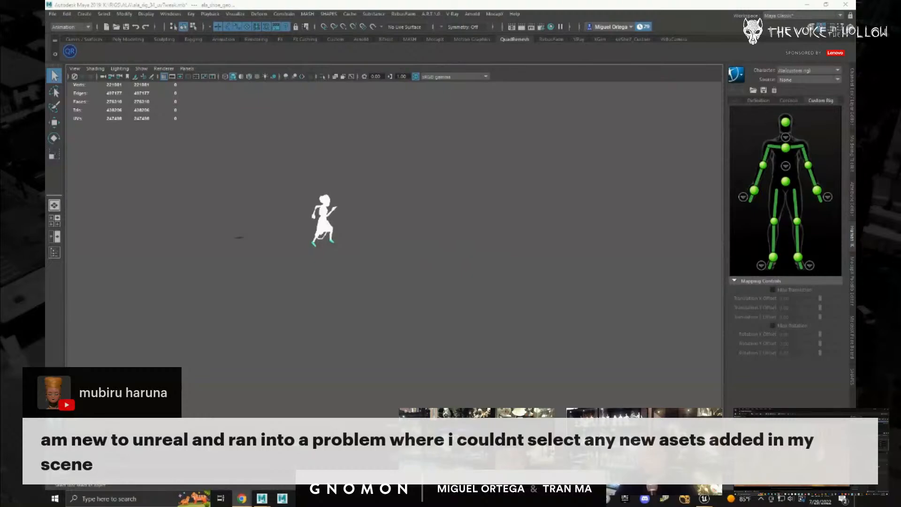
- Deselect the character's meshes and examine the running pose from different angles and up close
{"action": "left_click", "coordinate": [397, 264]}
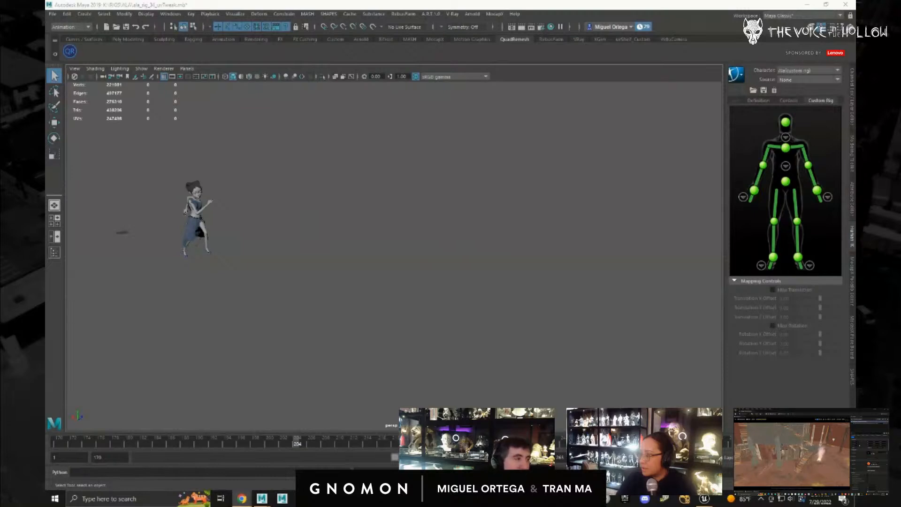
{"action": "middle_click_drag", "start_coordinate": [375, 311], "coordinate": [410, 291], "text": "alt"}
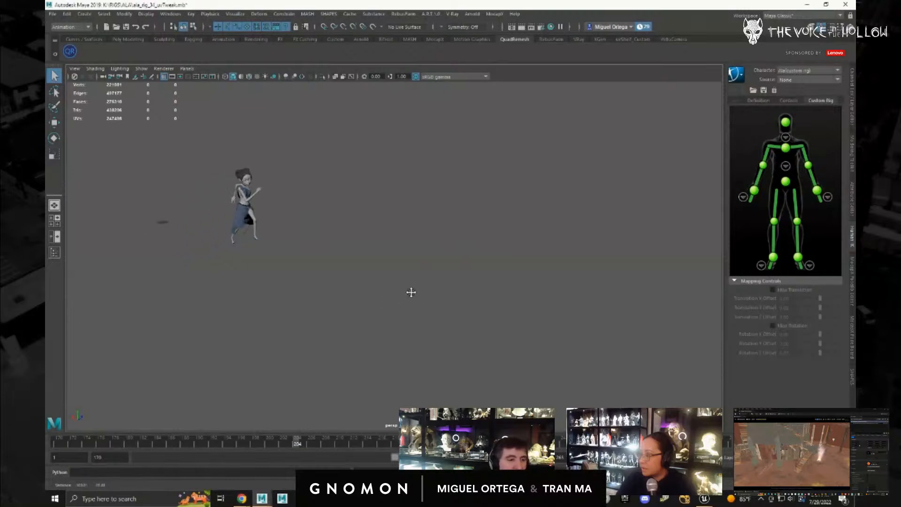
{"action": "left_click_drag", "start_coordinate": [410, 291], "coordinate": [389, 319], "text": "alt"}
{"action": "middle_click_drag", "start_coordinate": [389, 319], "coordinate": [369, 311], "text": "alt"}
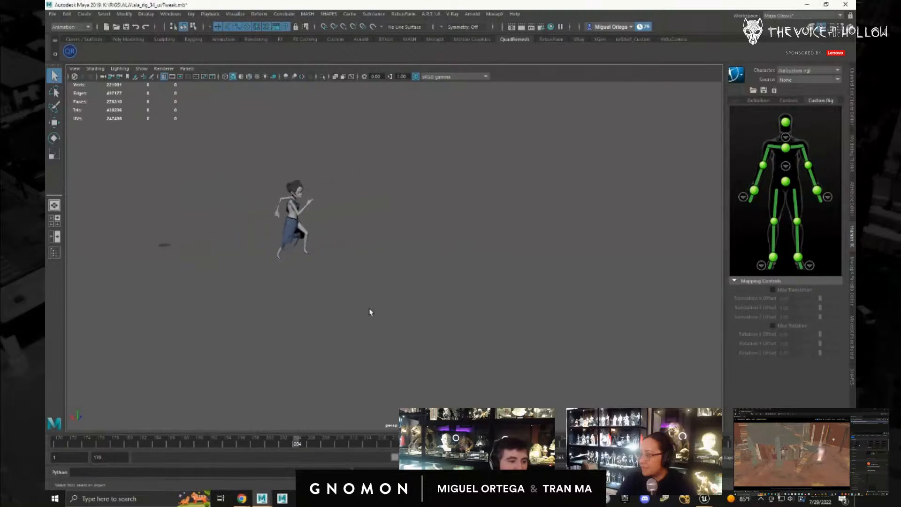
{"action": "middle_click_drag", "start_coordinate": [373, 204], "coordinate": [326, 224], "text": "alt"}
{"action": "right_click_drag", "start_coordinate": [326, 224], "coordinate": [332, 239], "text": "alt"}
{"action": "middle_click_drag", "start_coordinate": [304, 244], "coordinate": [358, 238], "text": "alt"}
{"action": "right_click_drag", "start_coordinate": [319, 240], "coordinate": [350, 242], "text": "alt"}
{"action": "middle_click_drag", "start_coordinate": [427, 251], "coordinate": [382, 244], "text": "alt"}
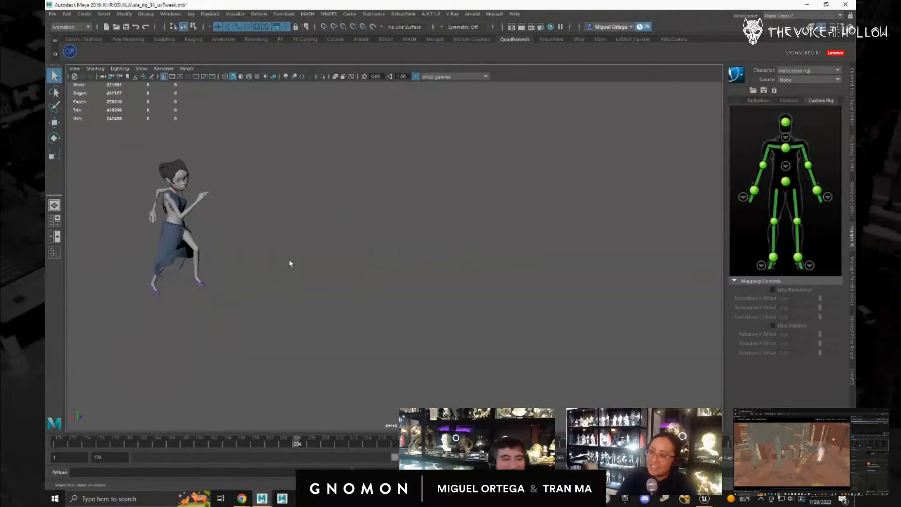
- Start saving the scene under a new name as Maya Binary and browse up to the root of drive K
{"action": "left_click", "coordinate": [52, 13]}
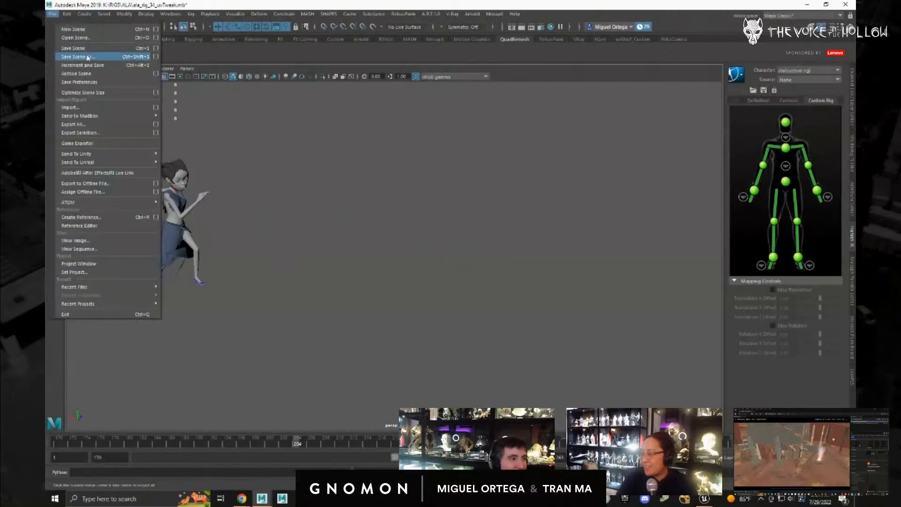
{"action": "left_click", "coordinate": [78, 56]}
{"action": "left_click", "coordinate": [206, 421]}
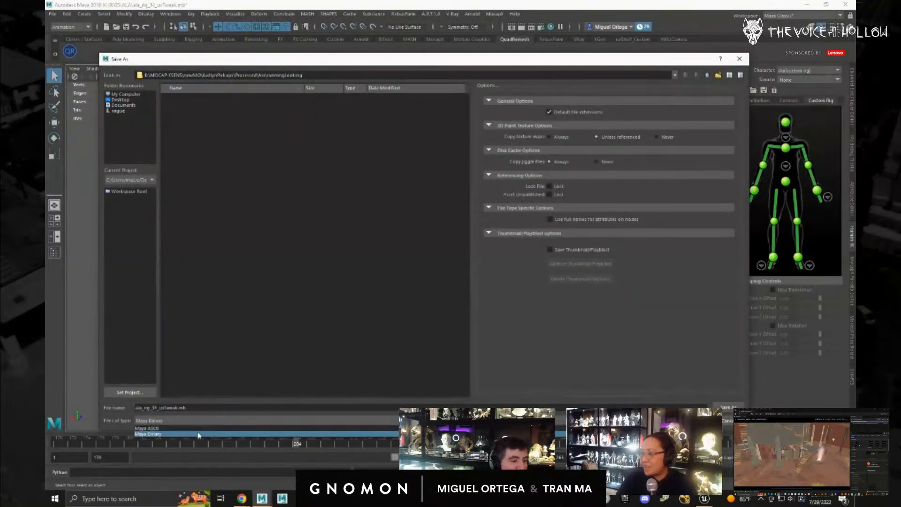
{"action": "left_click", "coordinate": [236, 331]}
{"action": "left_click", "coordinate": [707, 75]}
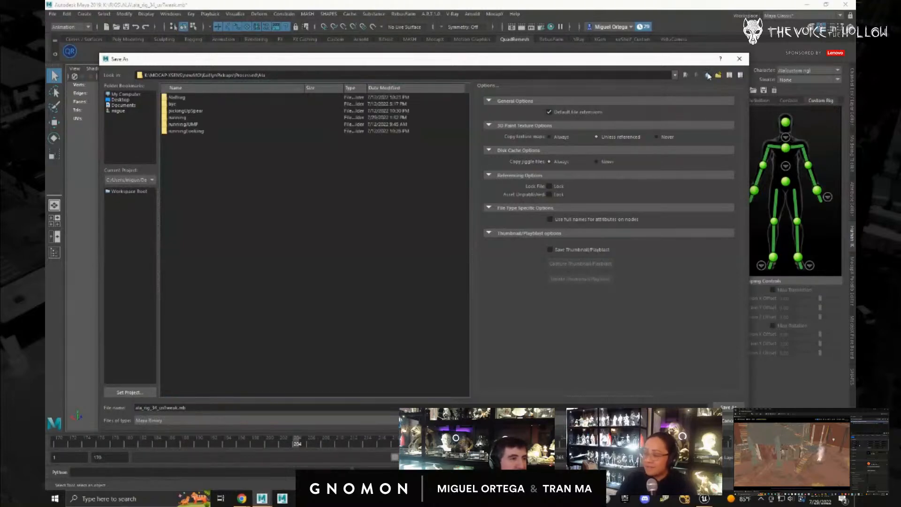
{"action": "left_click", "coordinate": [708, 75]}
{"action": "left_click", "coordinate": [707, 75]}
{"action": "left_click", "coordinate": [707, 75]}
{"action": "left_click", "coordinate": [707, 75]}
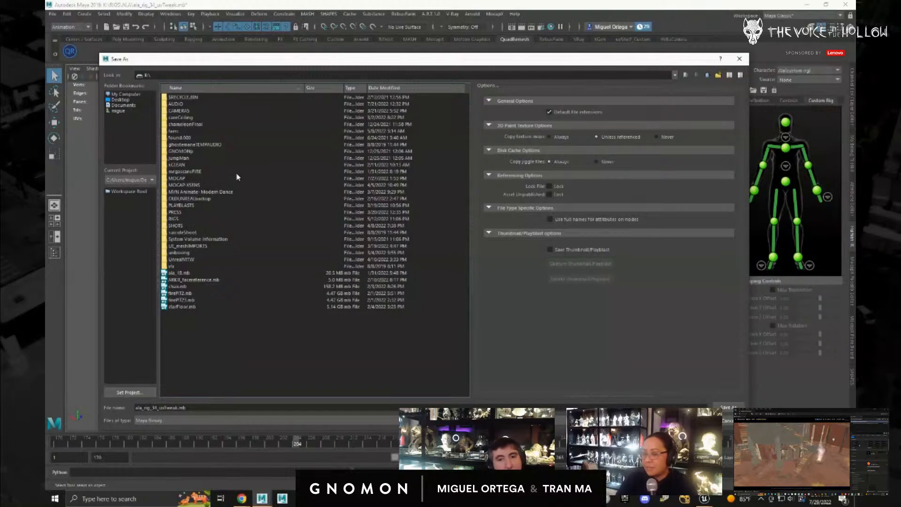
- Set the save location to SHOTS/1_CHASE_KILL/CHASEalaRunLookBack/Maya_Cleanup
{"action": "double_click", "coordinate": [179, 228]}
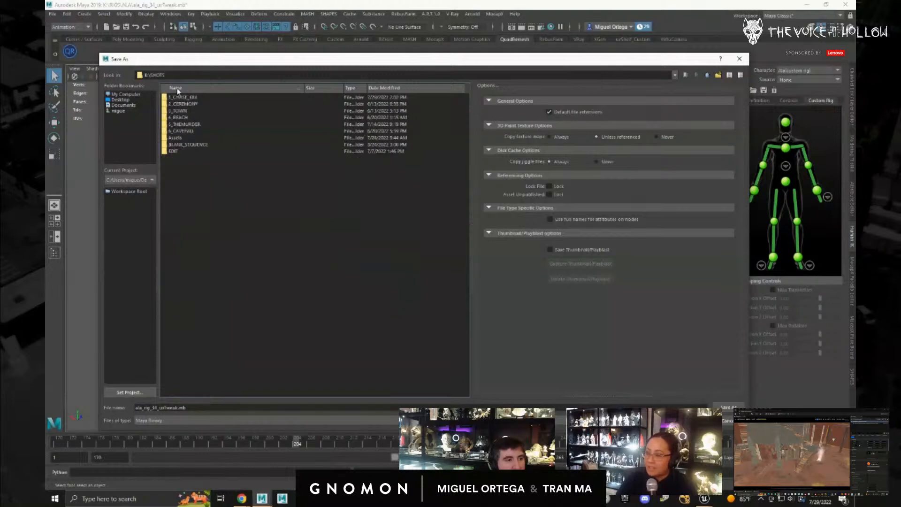
{"action": "double_click", "coordinate": [179, 102]}
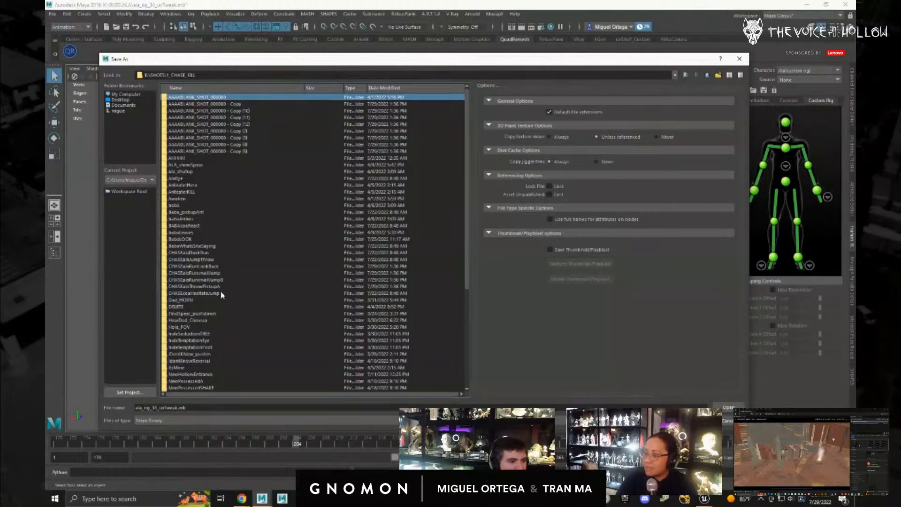
{"action": "double_click", "coordinate": [215, 266]}
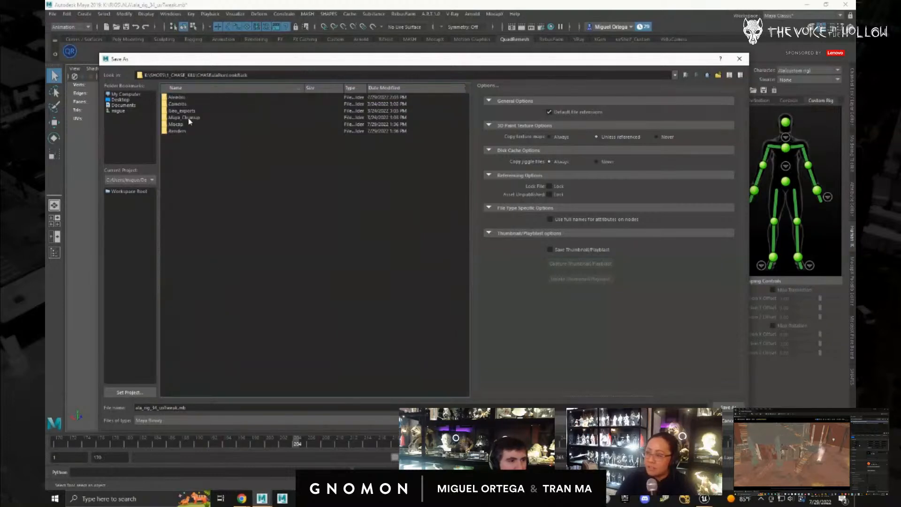
{"action": "double_click", "coordinate": [188, 119]}
- Save the scene as alaLookBackRun and accept the student version notice
{"action": "left_click_drag", "start_coordinate": [228, 408], "coordinate": [71, 393]}
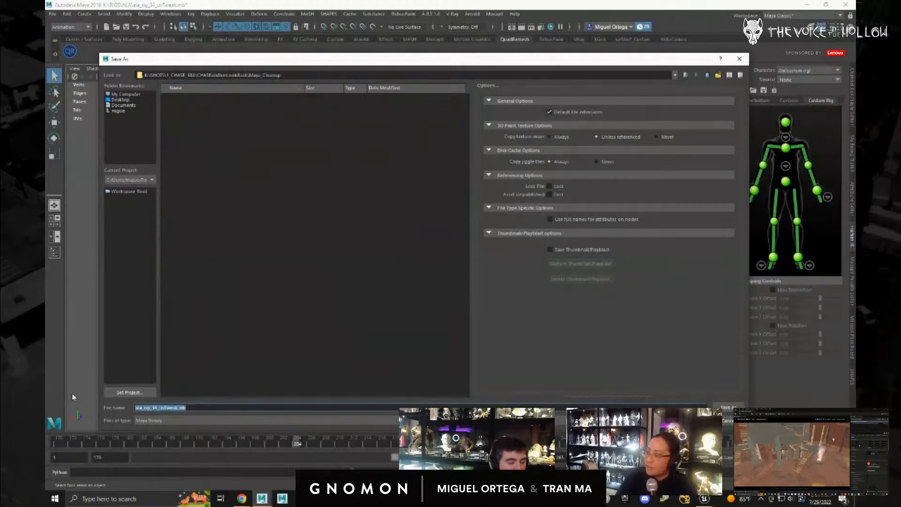
{"action": "type", "text": "ala"}
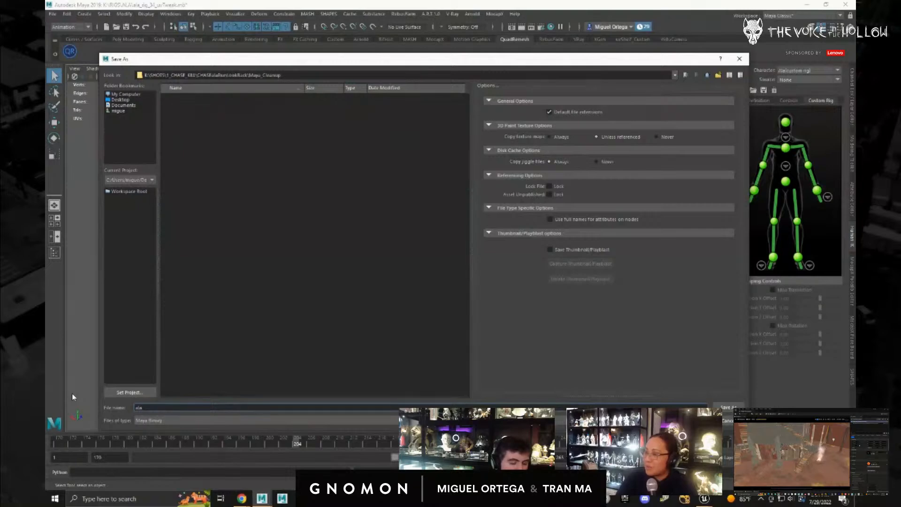
{"action": "type", "text": "LookB"}
{"action": "type", "text": "ackRun"}
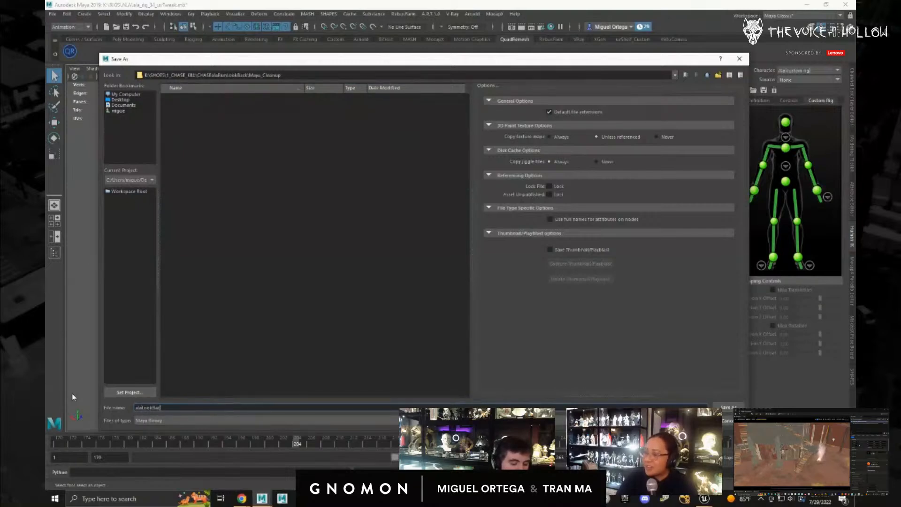
{"action": "key", "text": "Return"}
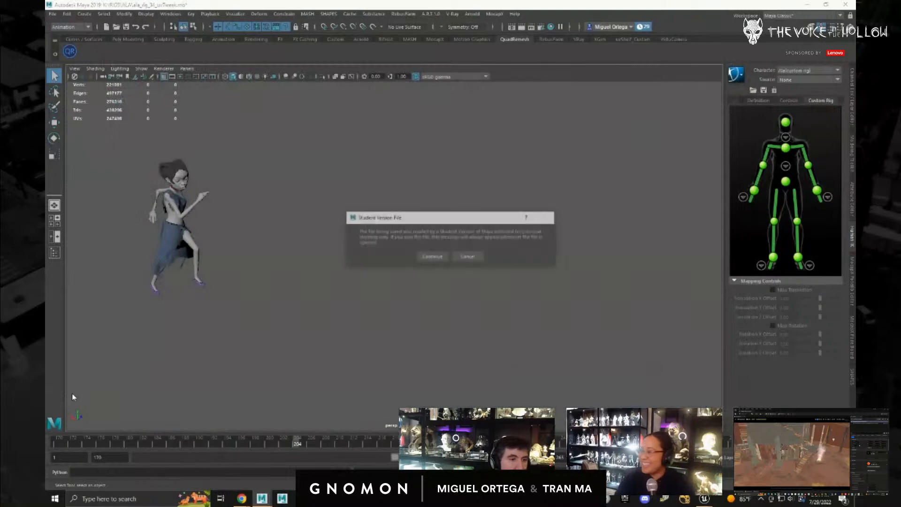
{"action": "left_click", "coordinate": [434, 257]}
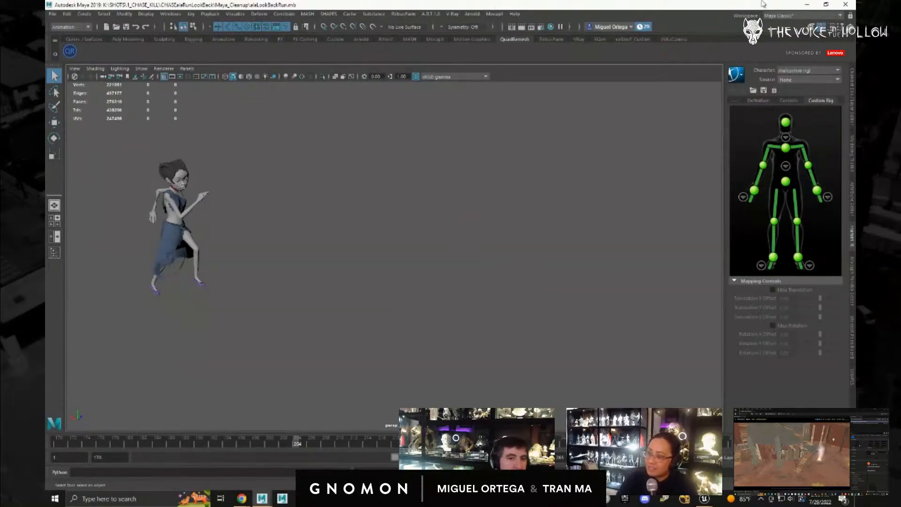
- Switch to Unreal Editor, create a folder named CHASE inside the sequences folder, and open it
{"action": "left_click", "coordinate": [805, 5]}
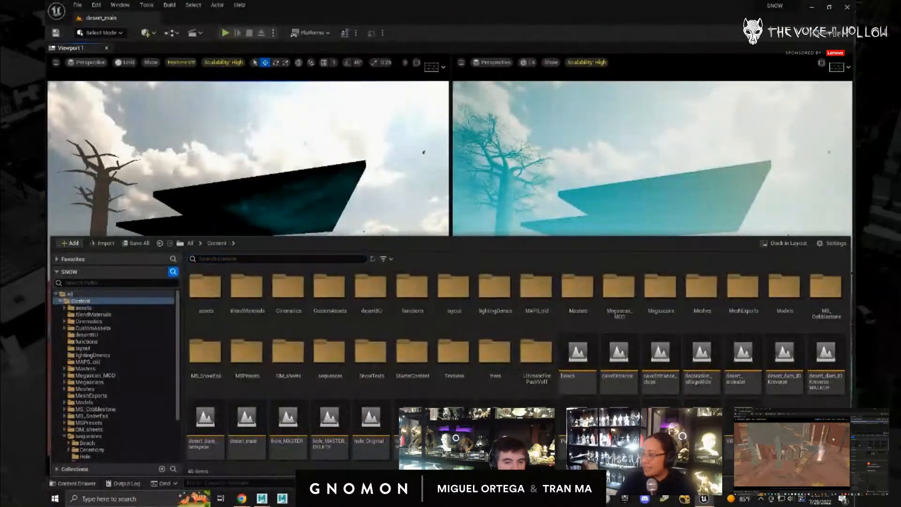
{"action": "double_click", "coordinate": [338, 359]}
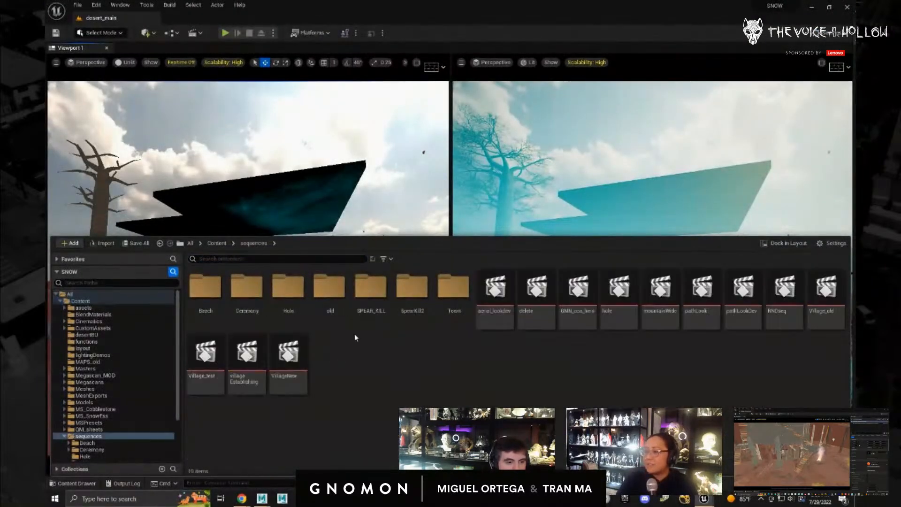
{"action": "right_click", "coordinate": [383, 366]}
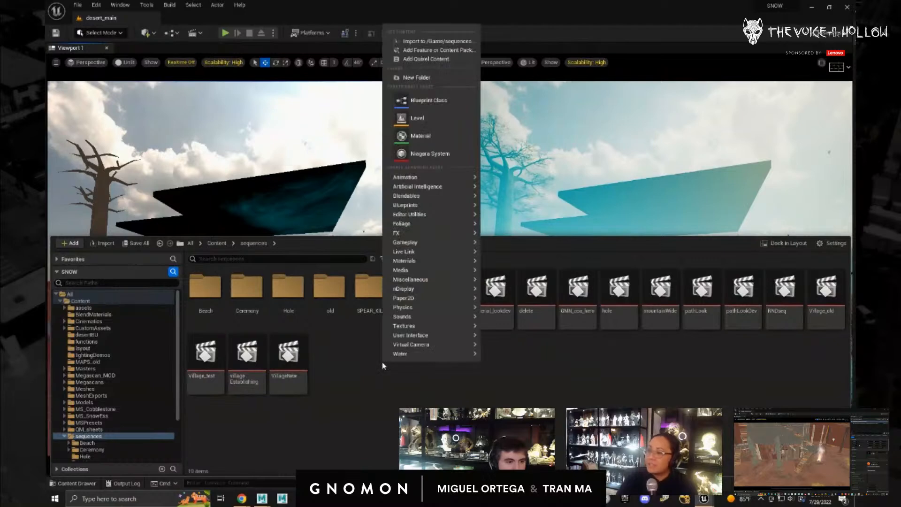
{"action": "left_click", "coordinate": [436, 78]}
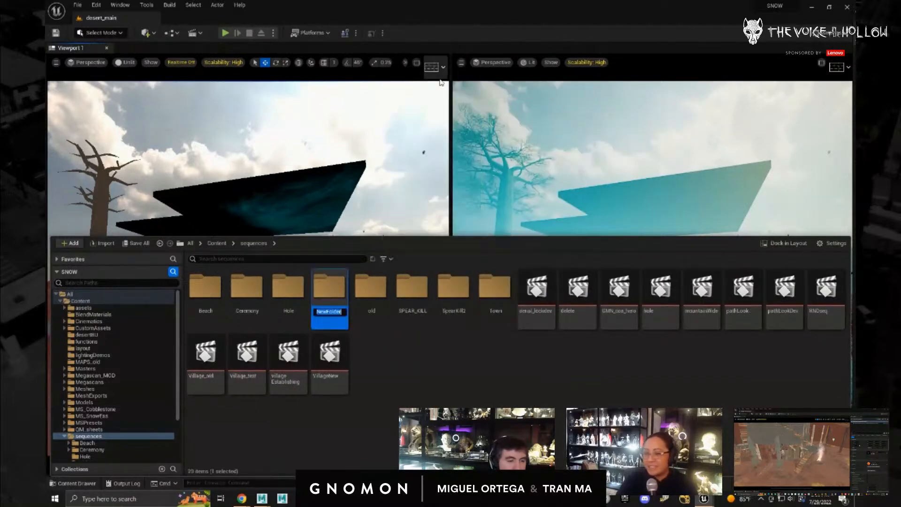
{"action": "type", "text": "C"}
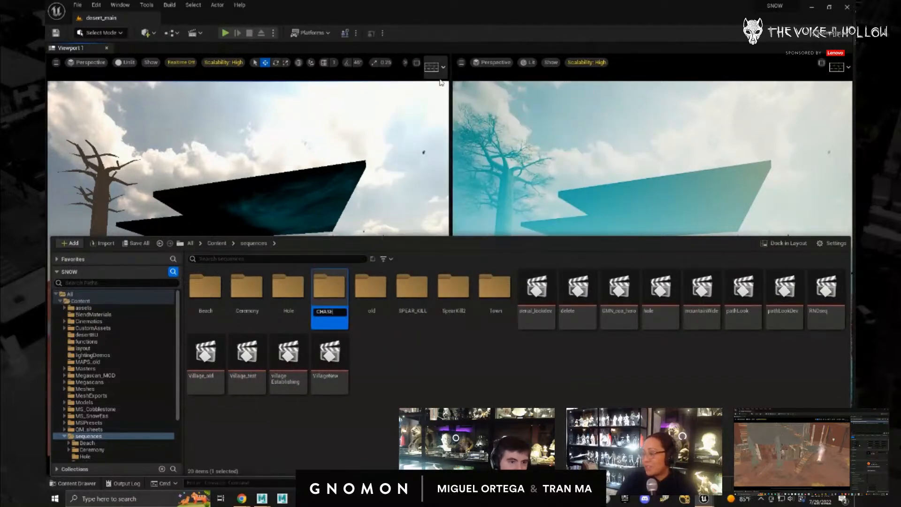
{"action": "type", "text": "HASE"}
{"action": "key", "text": "Return"}
{"action": "key", "text": "Return"}
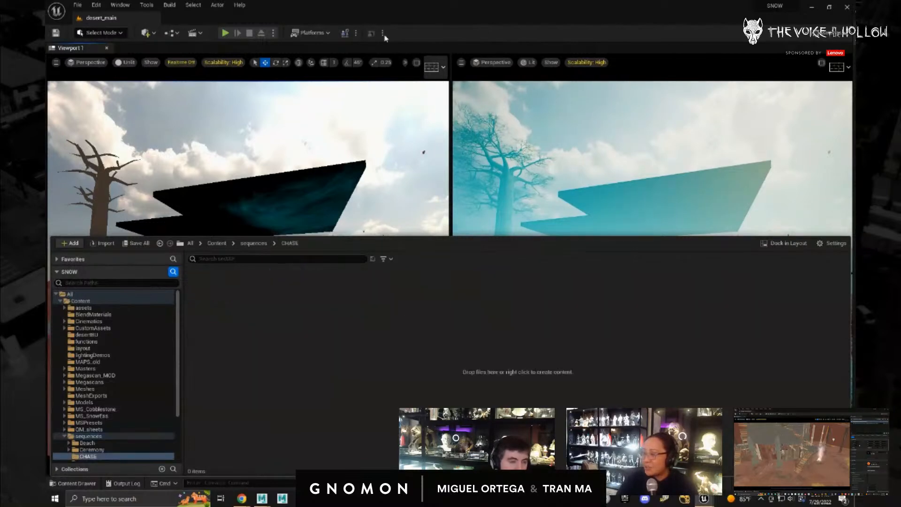
- Create a Level Sequence named alaRunA in the CHASE folder and open it
{"action": "right_click", "coordinate": [250, 330]}
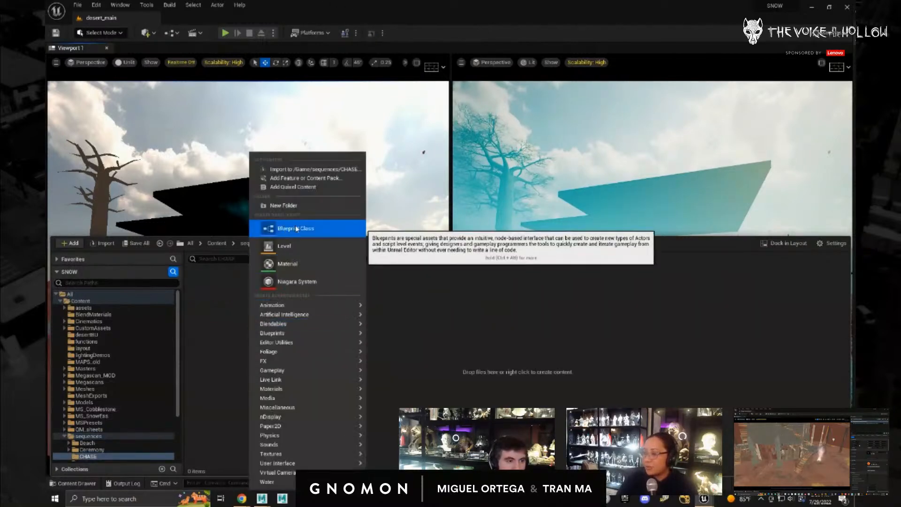
{"action": "left_click", "coordinate": [408, 337]}
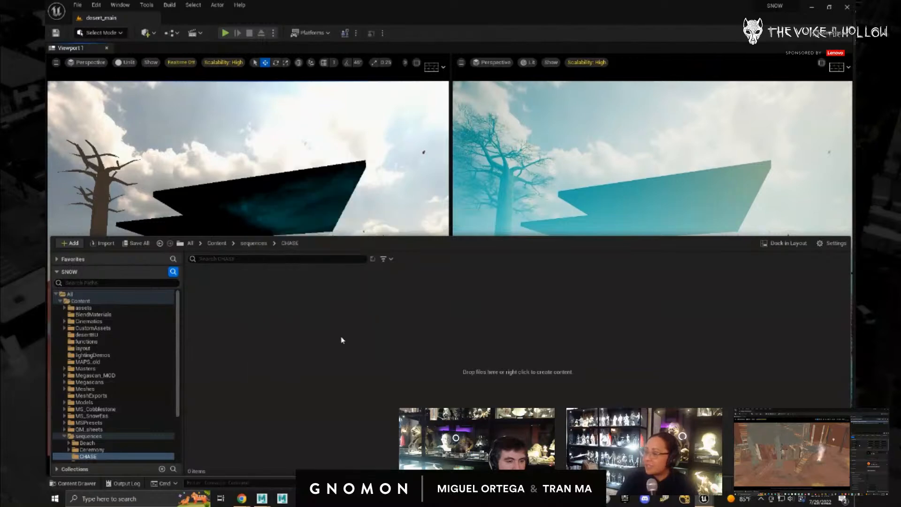
{"action": "right_click", "coordinate": [288, 328]}
{"action": "mouse_move", "coordinate": [353, 306]}
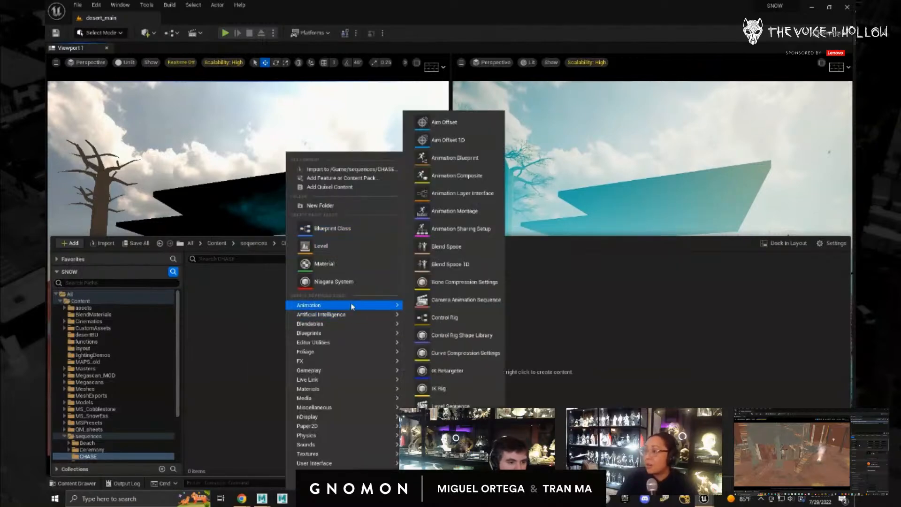
{"action": "left_click", "coordinate": [450, 406]}
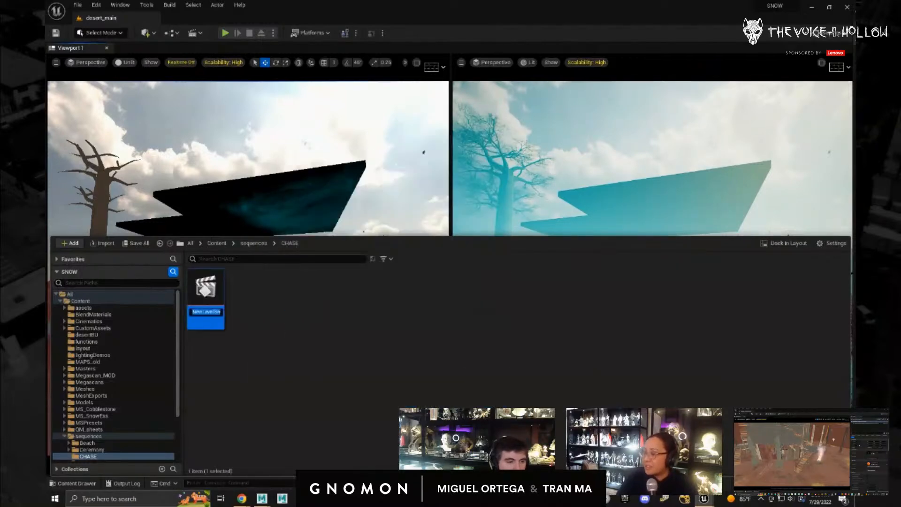
{"action": "type", "text": "alaRunA"}
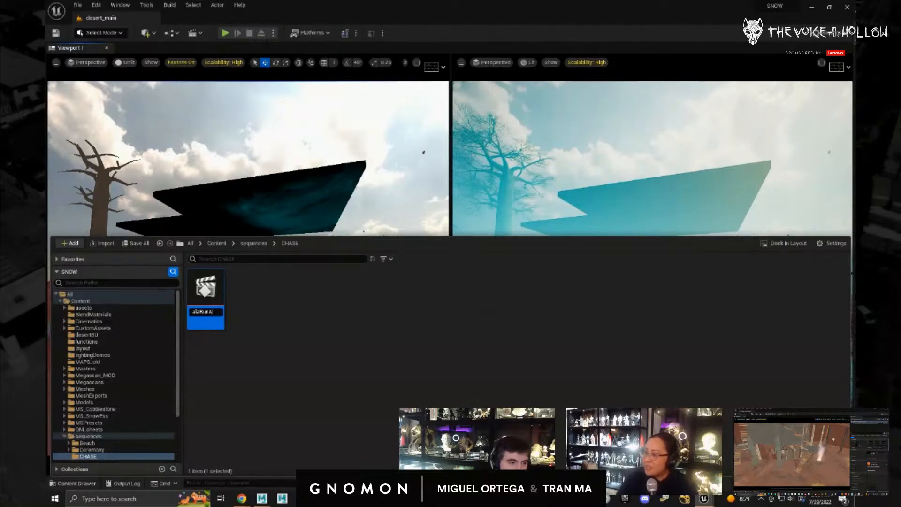
{"action": "key", "text": "Return"}
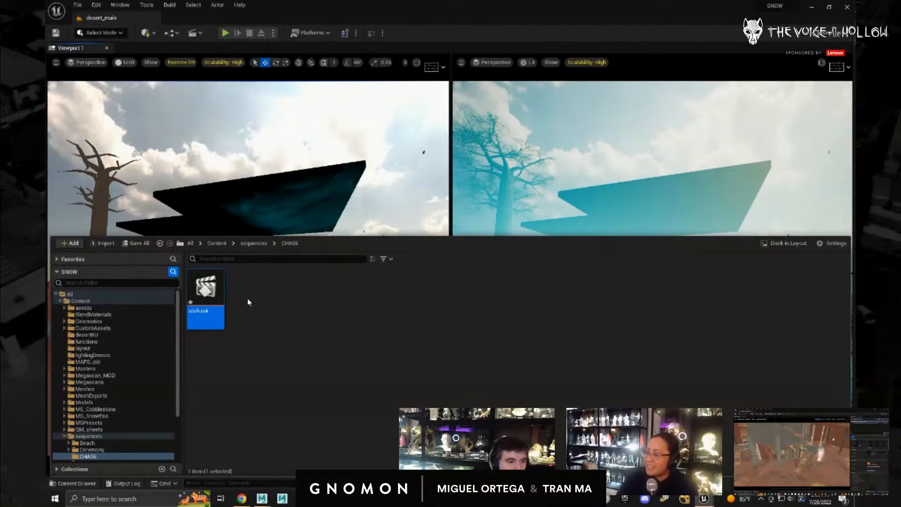
{"action": "double_click", "coordinate": [205, 293]}
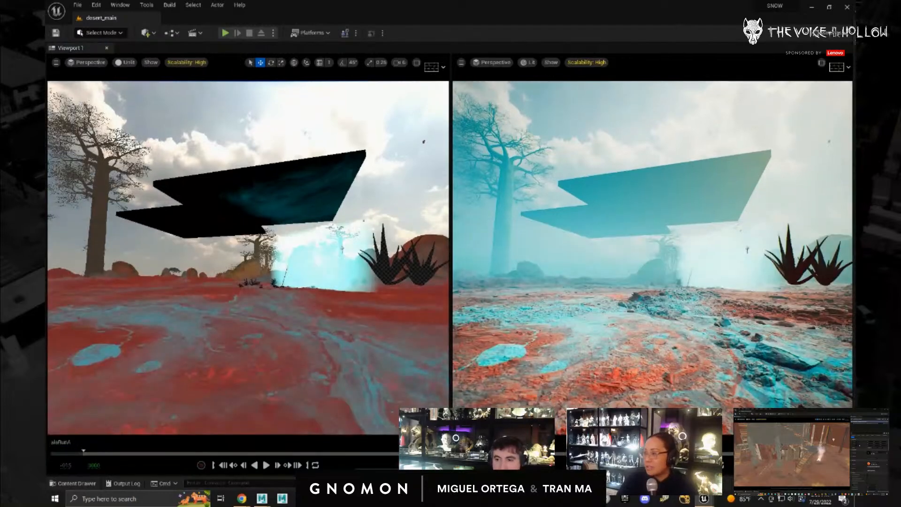
- Select both dark planes floating above the desert ground
{"action": "left_click_drag", "start_coordinate": [764, 324], "coordinate": [767, 353], "text": "alt"}
{"action": "left_click", "coordinate": [621, 168]}
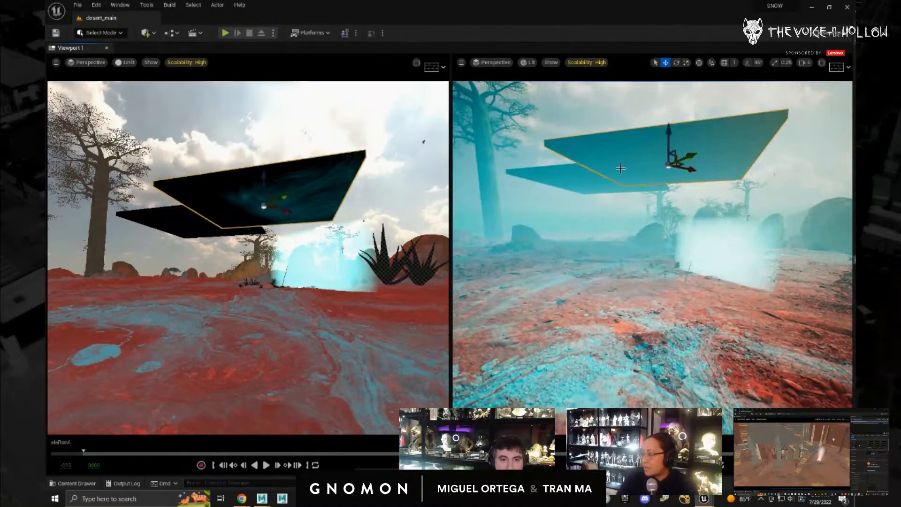
{"action": "left_click", "coordinate": [587, 176]}
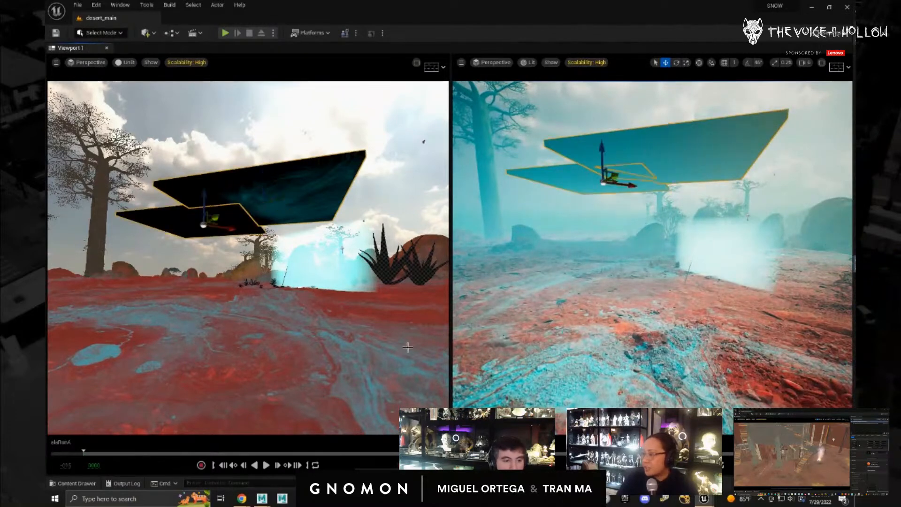
- Create a folder named Alembic inside the CHASE folder and open it
{"action": "left_click", "coordinate": [73, 482]}
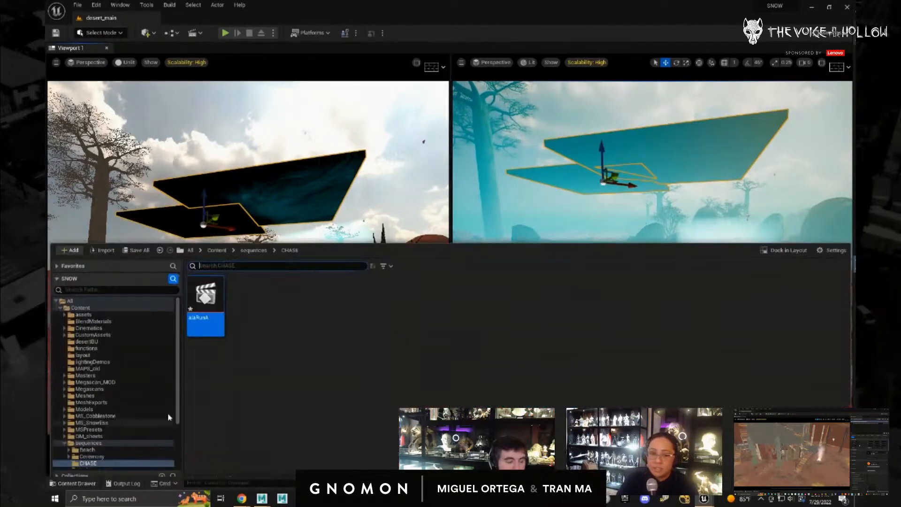
{"action": "right_click", "coordinate": [312, 338]}
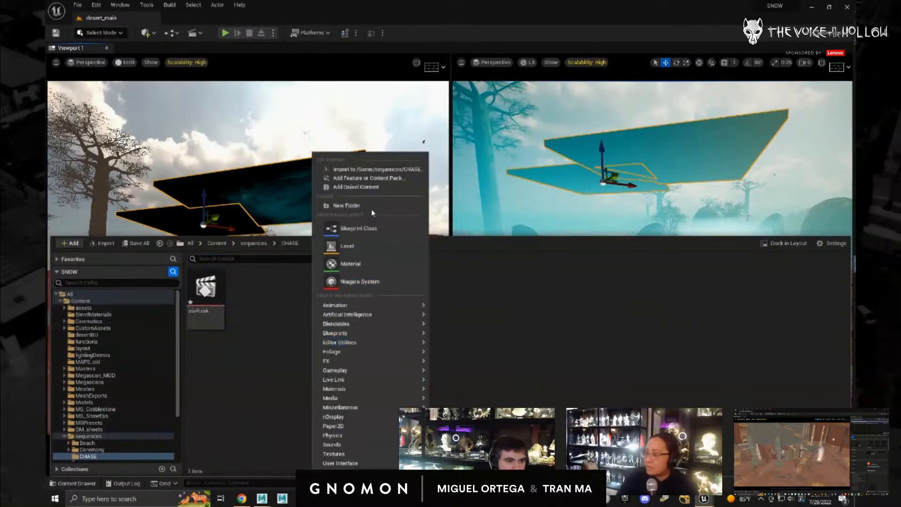
{"action": "left_click", "coordinate": [371, 209]}
{"action": "type", "text": "Alembic"}
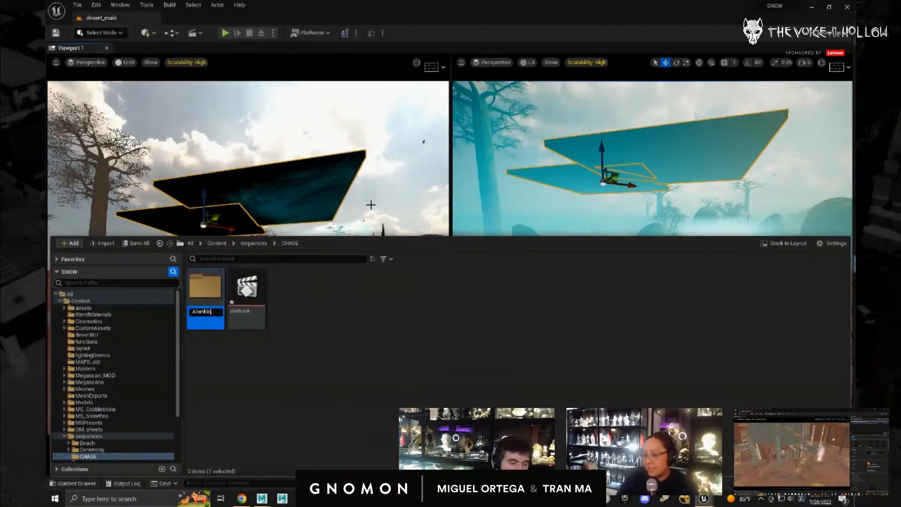
{"action": "key", "text": "Return"}
{"action": "key", "text": "Return"}
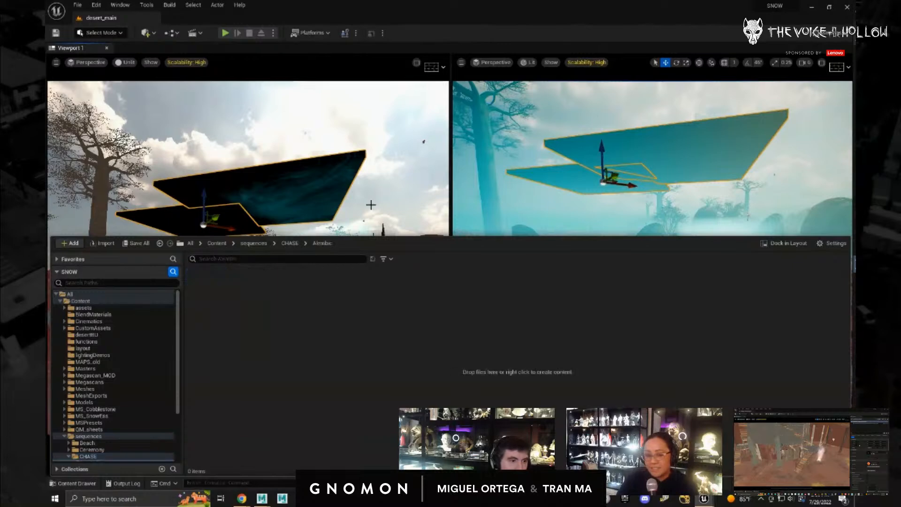
- Create a subfolder named alaRunA inside the Alembic folder and open it
{"action": "right_click", "coordinate": [266, 314]}
{"action": "mouse_move", "coordinate": [266, 313]}
{"action": "left_click", "coordinate": [327, 205]}
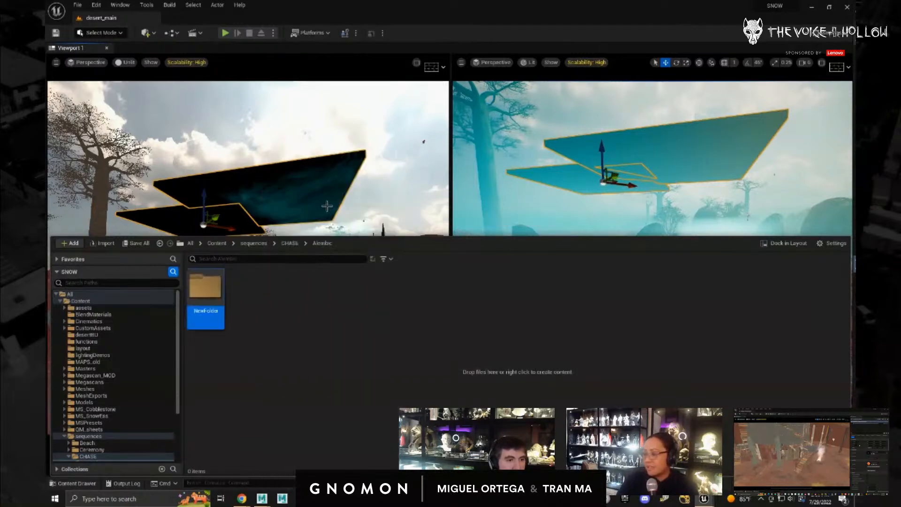
{"action": "type", "text": "ala"}
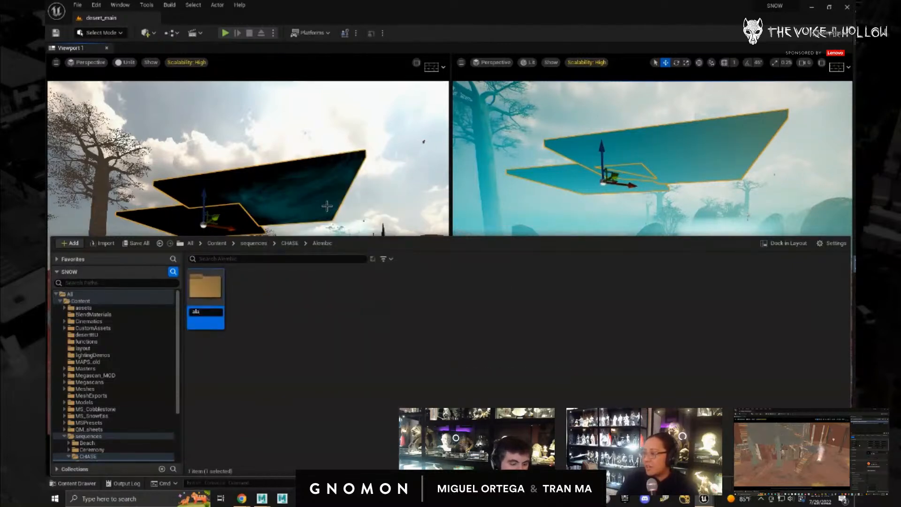
{"action": "type", "text": "RunA"}
{"action": "key", "text": "Return"}
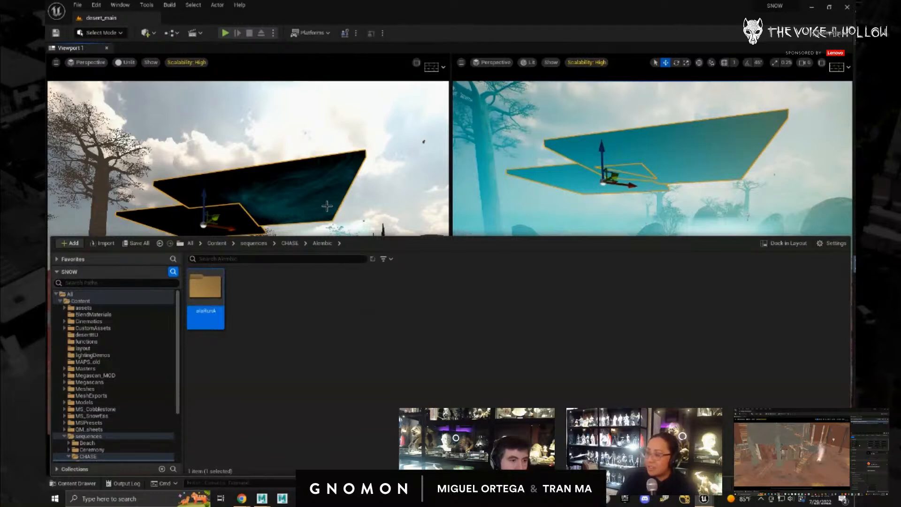
{"action": "key", "text": "Return"}
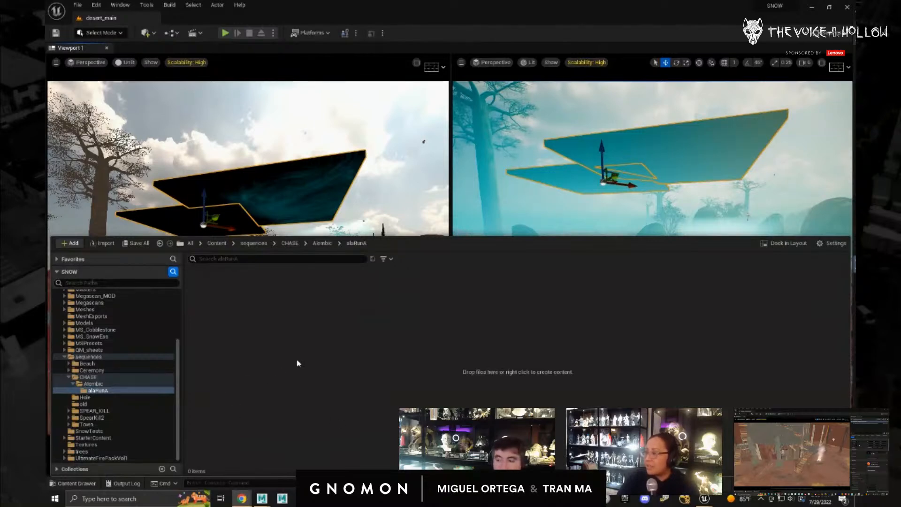
- Start an import into alaRunA and browse through SHOTS and 1_CHASE_KILL to the CHASEalaRunLookBack shot's Alembic folder
{"action": "right_click", "coordinate": [328, 398]}
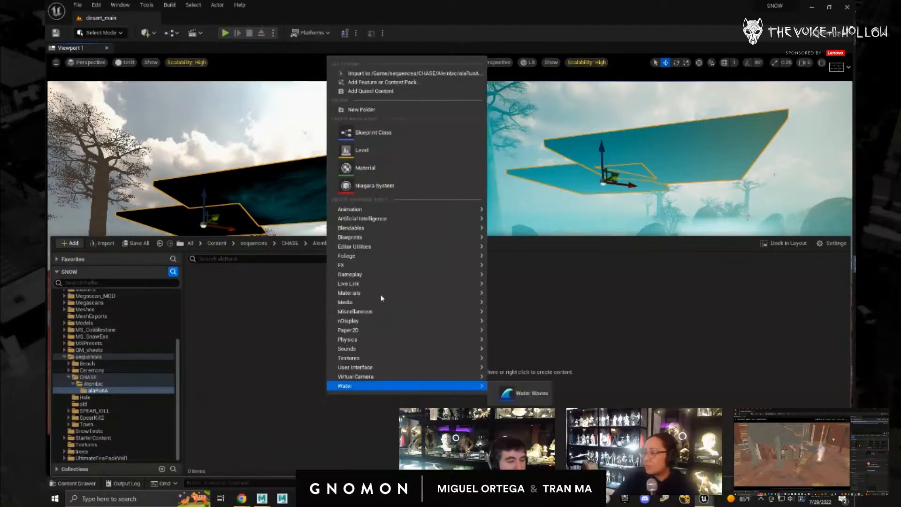
{"action": "left_click", "coordinate": [401, 75]}
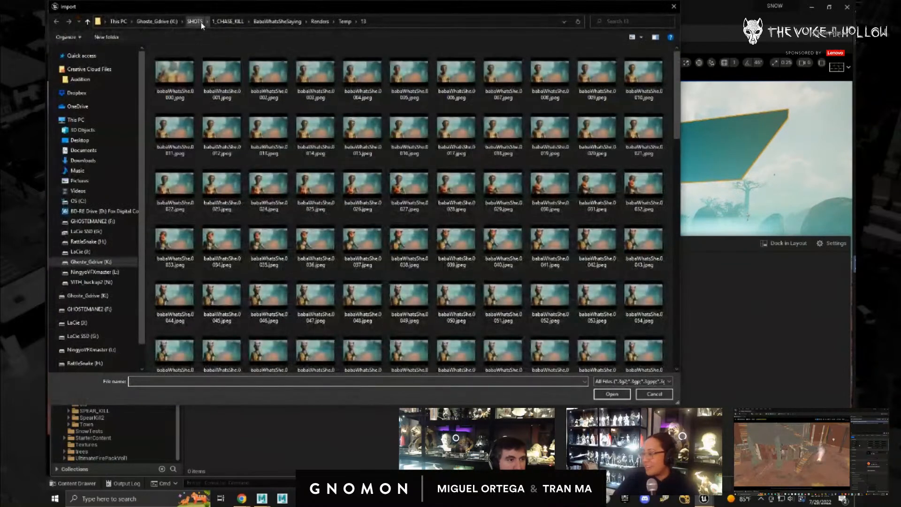
{"action": "left_click", "coordinate": [201, 22]}
{"action": "double_click", "coordinate": [186, 63]}
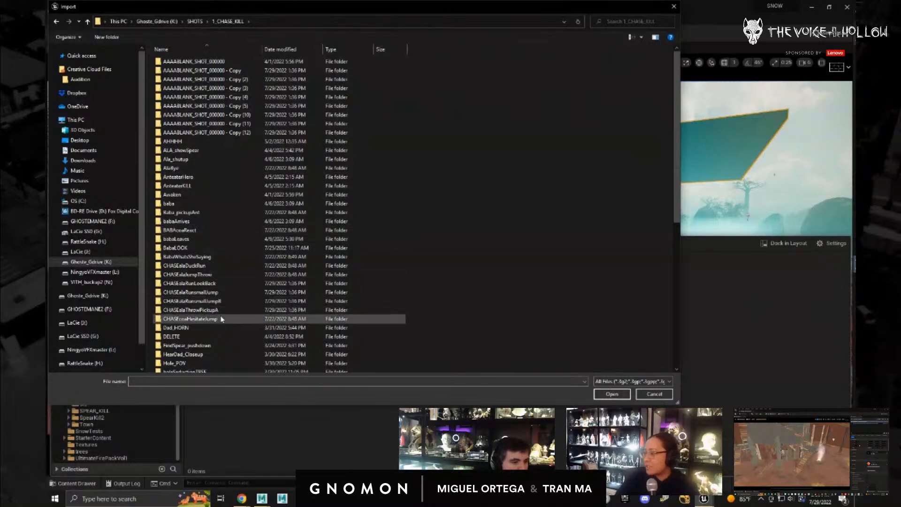
{"action": "left_click", "coordinate": [210, 285]}
{"action": "double_click", "coordinate": [211, 287]}
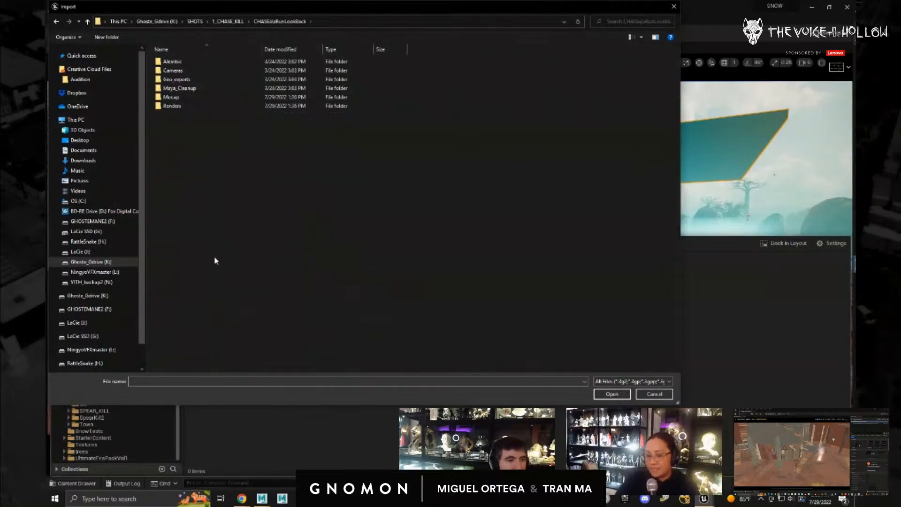
{"action": "double_click", "coordinate": [167, 62]}
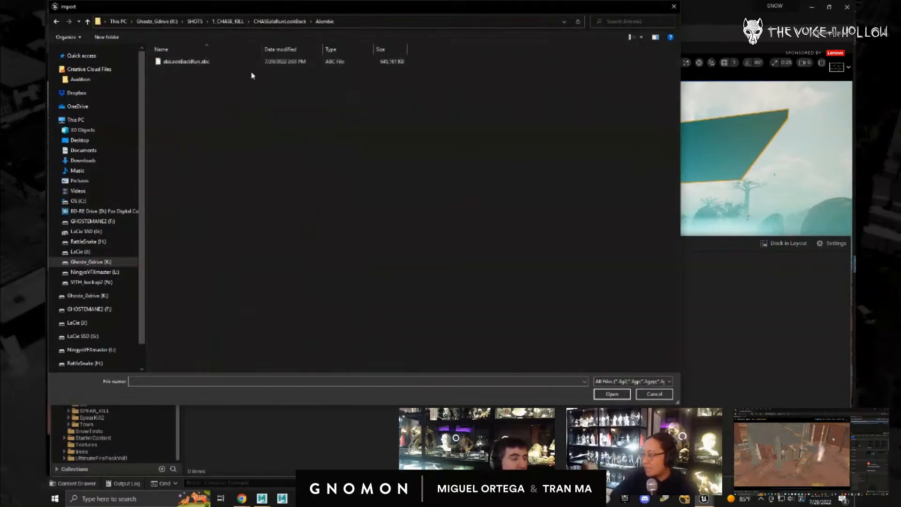
{"action": "left_click_drag", "start_coordinate": [490, 14], "coordinate": [564, 97]}
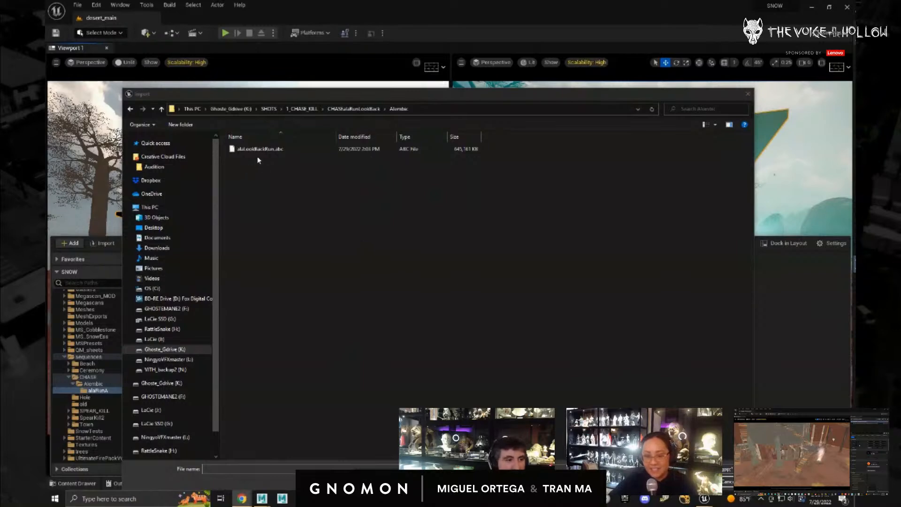
{"action": "left_click_drag", "start_coordinate": [485, 97], "coordinate": [484, 91]}
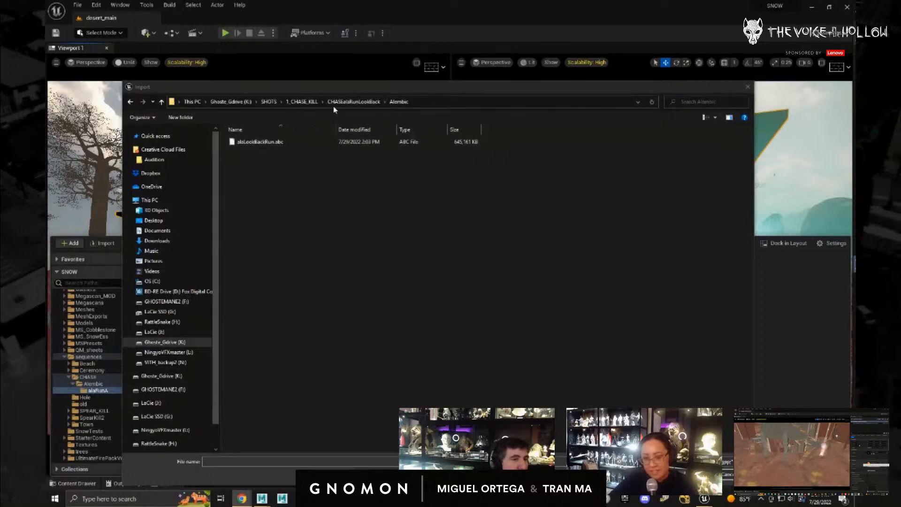
- Go back to 1_CHASE_KILL and choose the AlaRunSmallJump Alembic file from the CHASEalaRunsmallJump shot's Alembic folder for import
{"action": "left_click", "coordinate": [305, 102]}
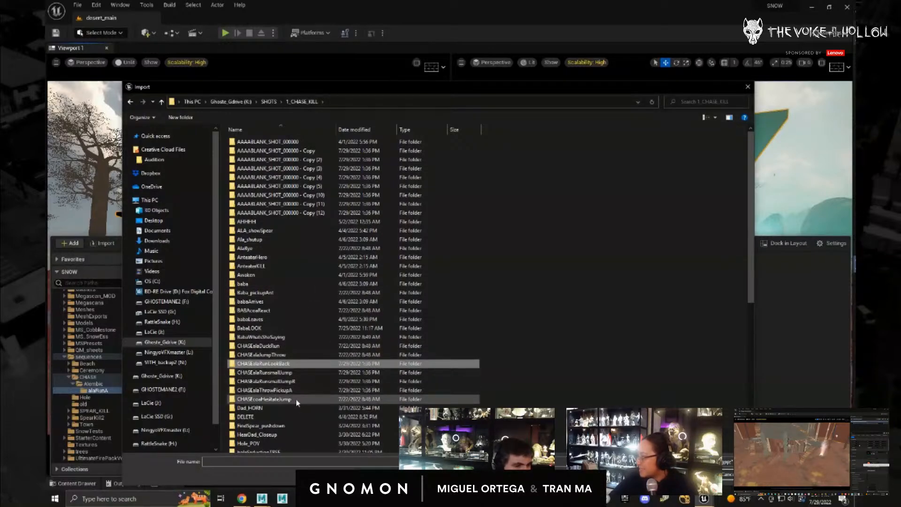
{"action": "double_click", "coordinate": [289, 374]}
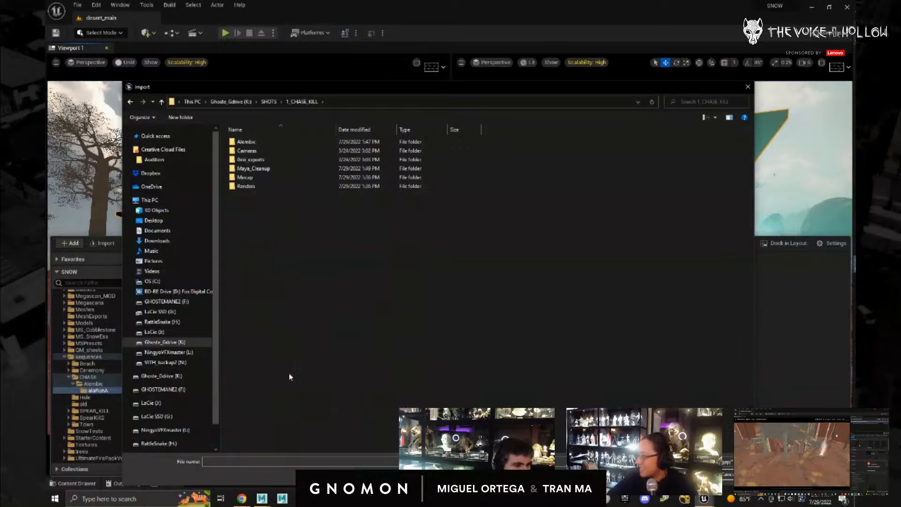
{"action": "double_click", "coordinate": [242, 143]}
{"action": "double_click", "coordinate": [242, 143]}
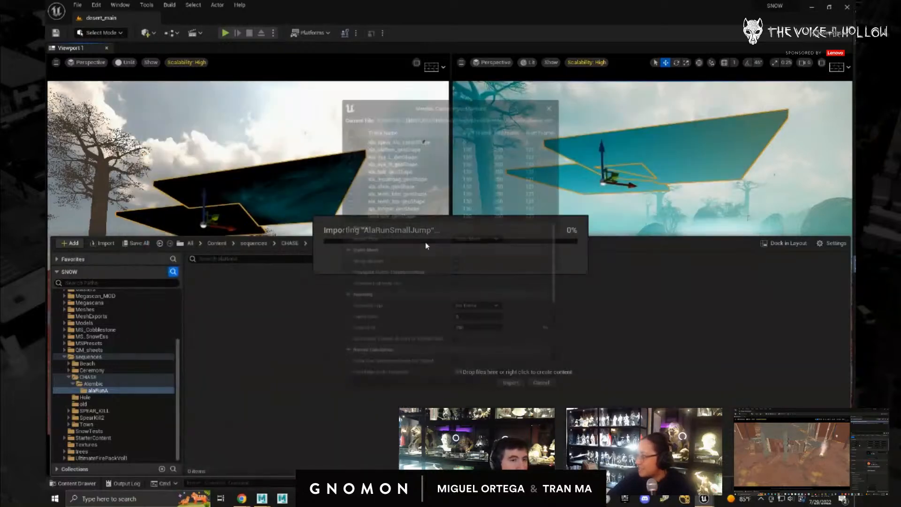
- Set the Alembic import type to Skeletal and enable Merge Meshes
{"action": "left_click_drag", "start_coordinate": [427, 107], "coordinate": [360, 102]}
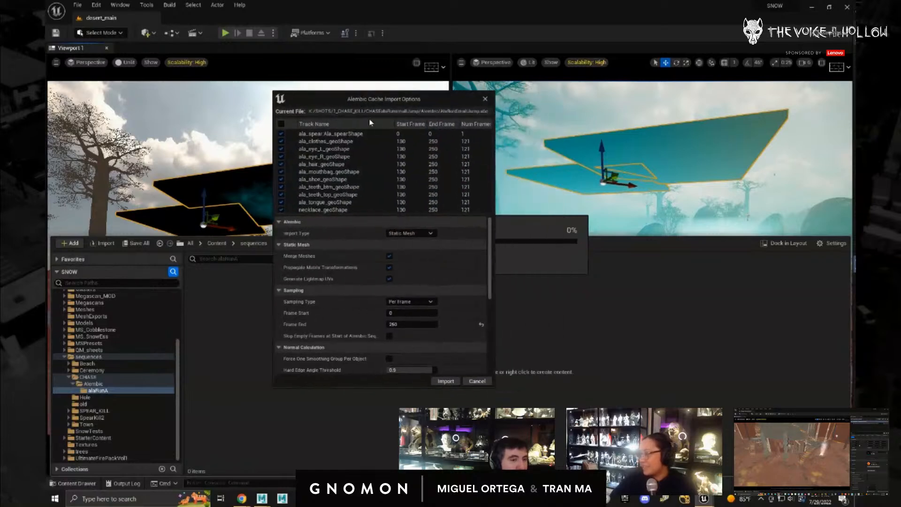
{"action": "left_click", "coordinate": [415, 234]}
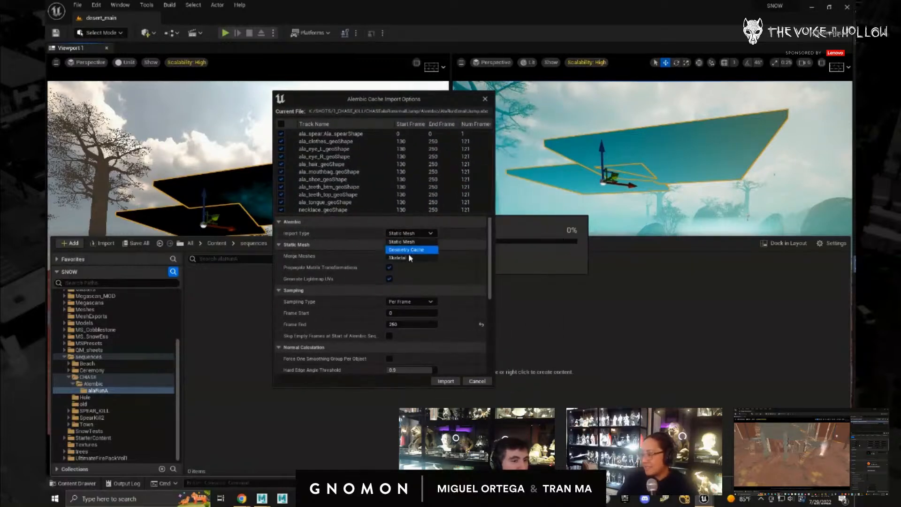
{"action": "left_click", "coordinate": [407, 254]}
{"action": "left_click", "coordinate": [389, 233]}
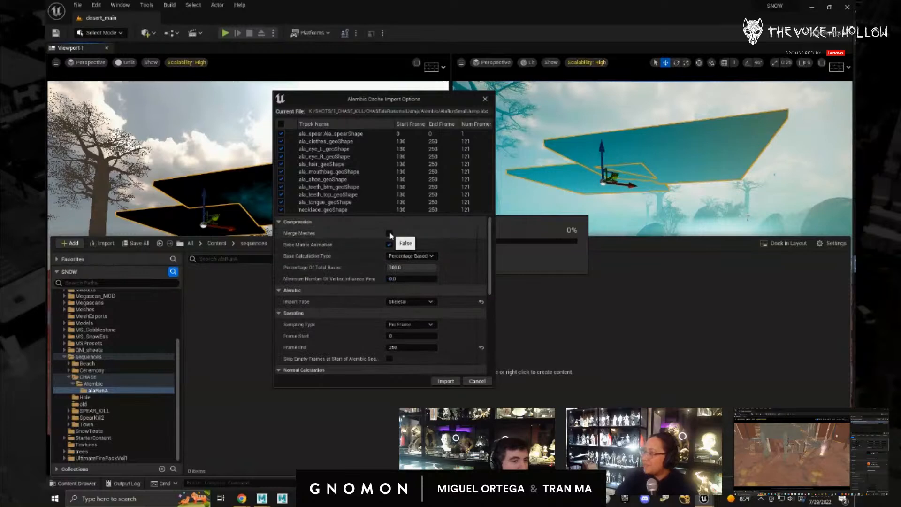
- Set the base calculation type to No Compression and enable Skip Empty Frames at Start of Alembic Sequence
{"action": "scroll", "coordinate": [450, 252], "scroll_direction": "down", "scroll_amount": 1}
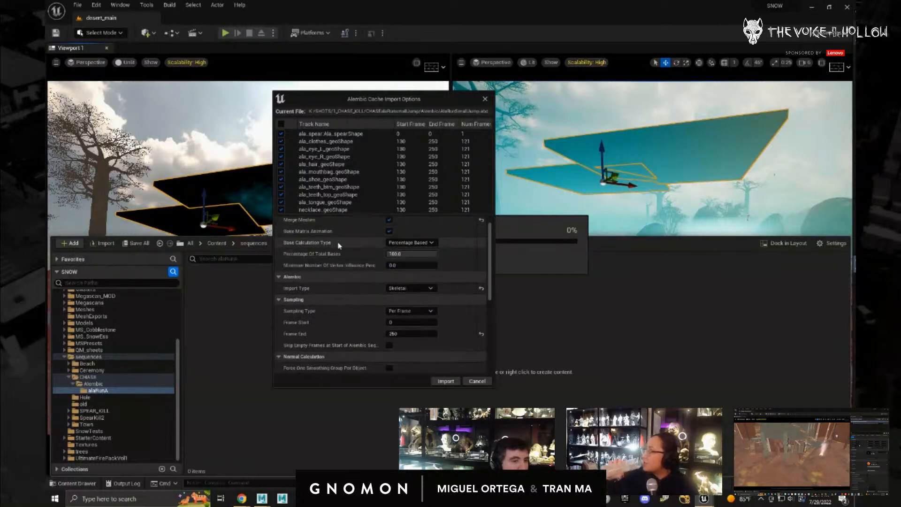
{"action": "left_click", "coordinate": [409, 242]}
{"action": "left_click", "coordinate": [413, 267]}
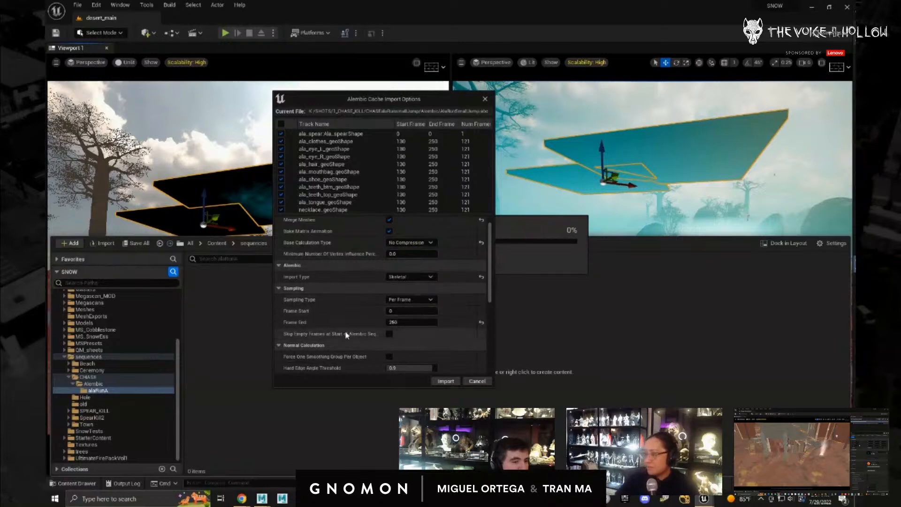
{"action": "left_click", "coordinate": [389, 334]}
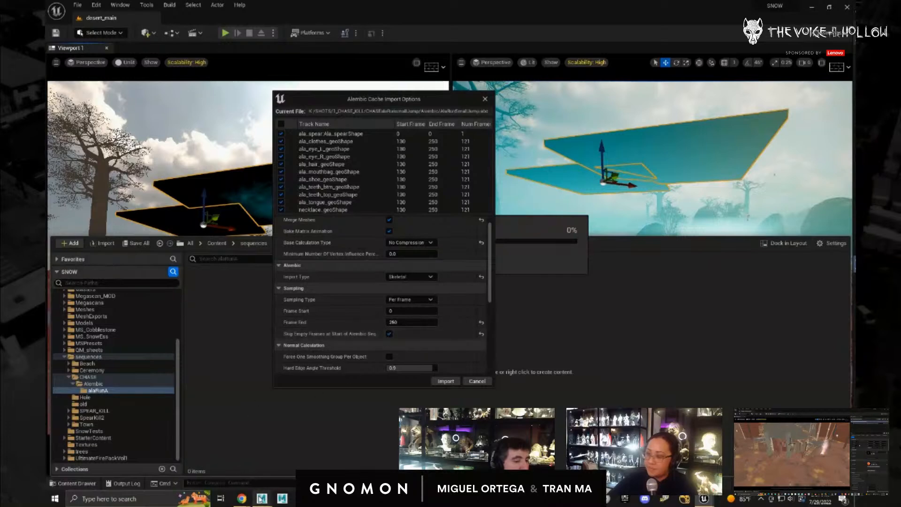
- Switch to Maya and scrub through the character's run to examine where the motion starts, selecting the whole character
{"action": "left_click", "coordinate": [258, 431]}
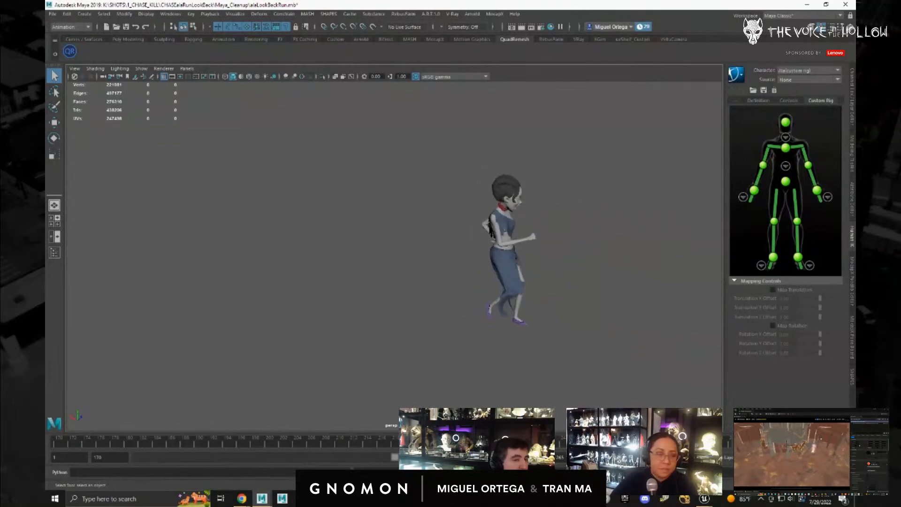
{"action": "left_click_drag", "start_coordinate": [413, 451], "coordinate": [58, 452]}
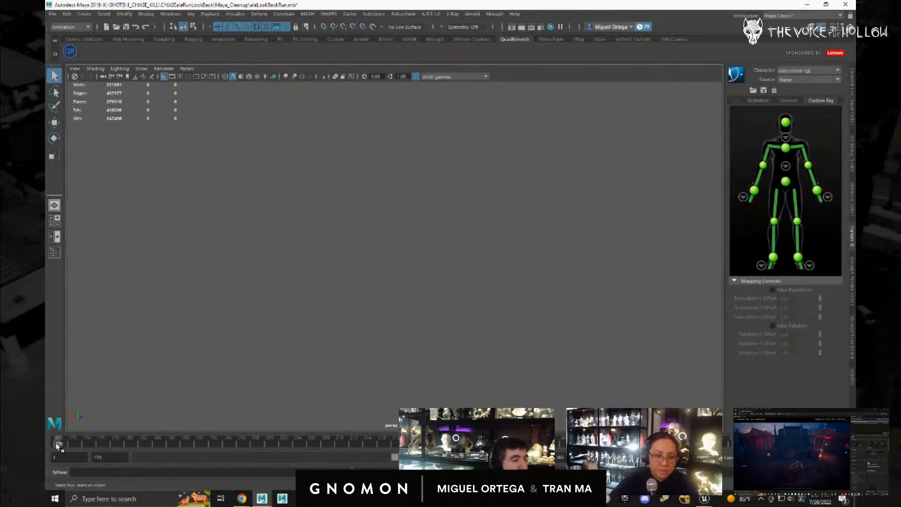
{"action": "left_click_drag", "start_coordinate": [58, 445], "coordinate": [290, 451]}
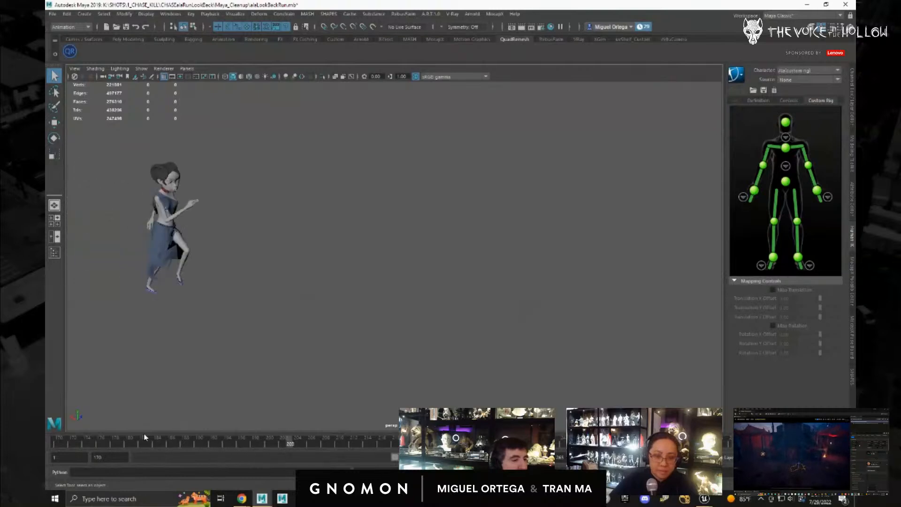
{"action": "left_click_drag", "start_coordinate": [89, 353], "coordinate": [242, 112]}
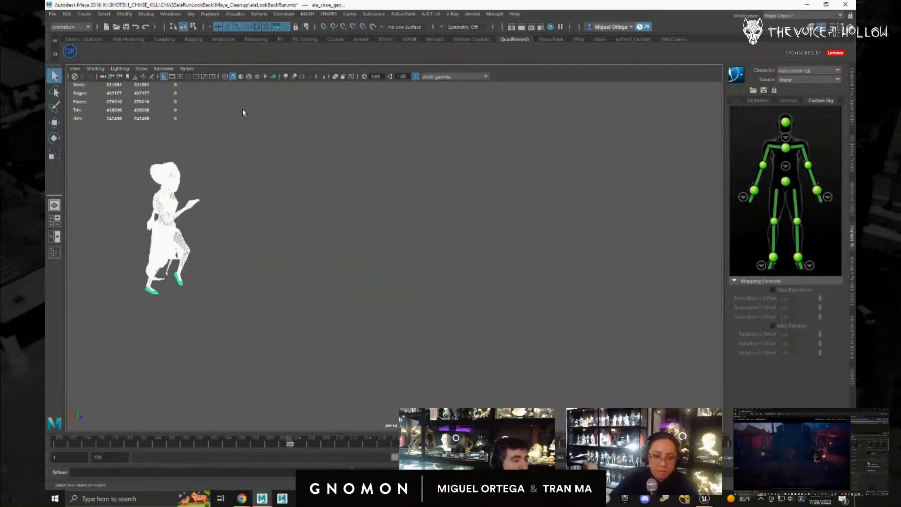
{"action": "left_click_drag", "start_coordinate": [119, 322], "coordinate": [255, 125]}
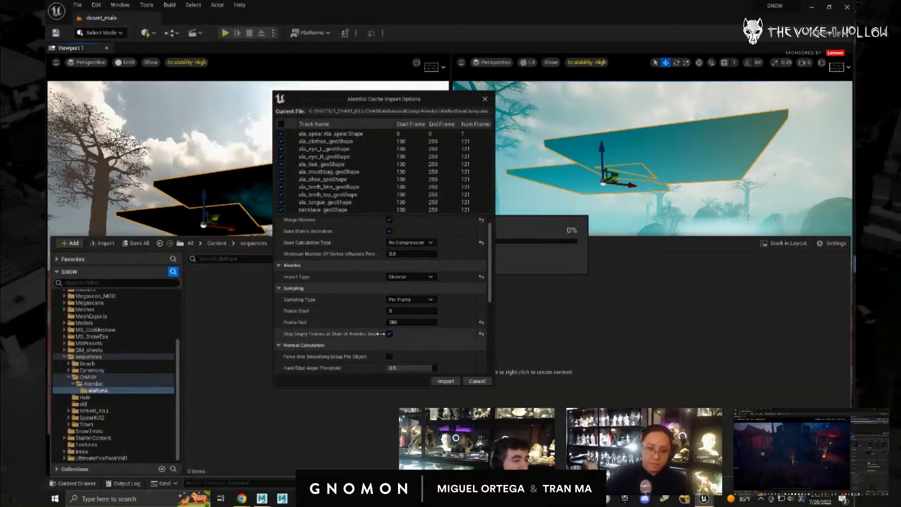
- Widen the name column of the Alembic import options and enable Find Materials
{"action": "left_click_drag", "start_coordinate": [381, 333], "coordinate": [396, 333]}
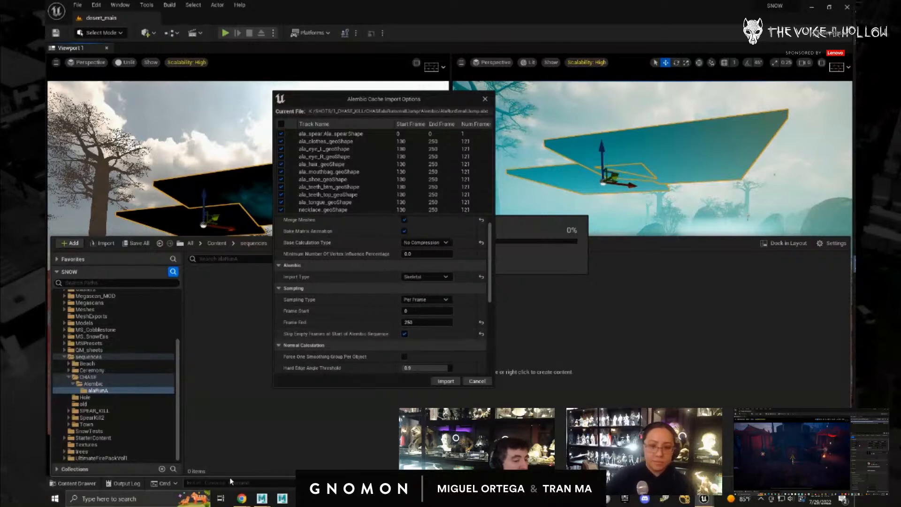
{"action": "mouse_move", "coordinate": [264, 500]}
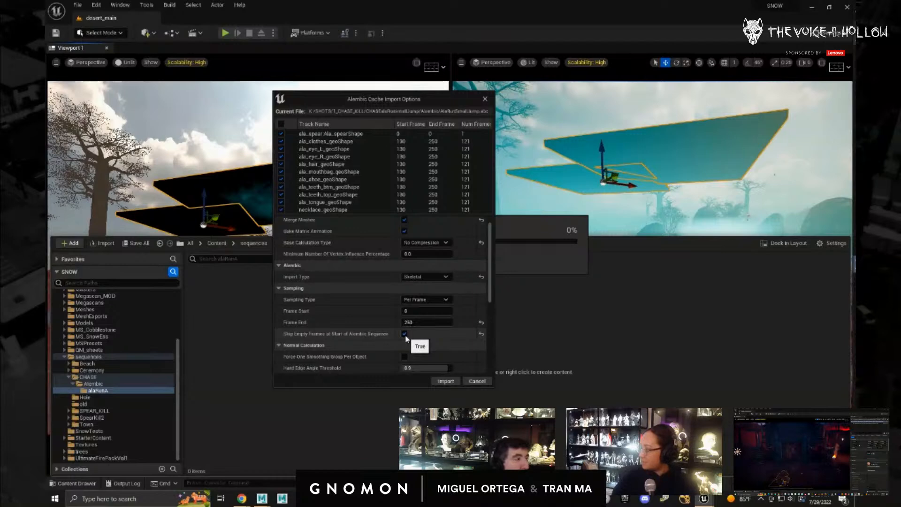
{"action": "scroll", "coordinate": [406, 337], "scroll_direction": "down", "scroll_amount": 3}
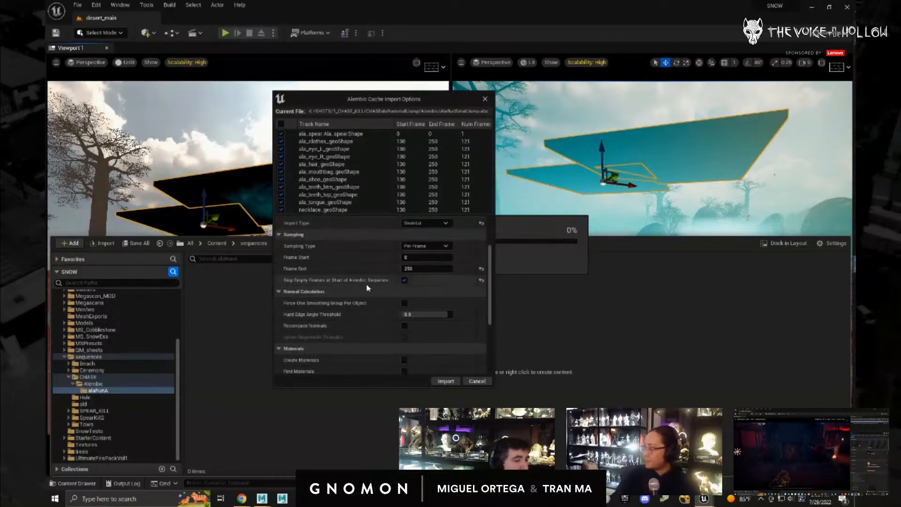
{"action": "scroll", "coordinate": [404, 301], "scroll_direction": "down", "scroll_amount": 3}
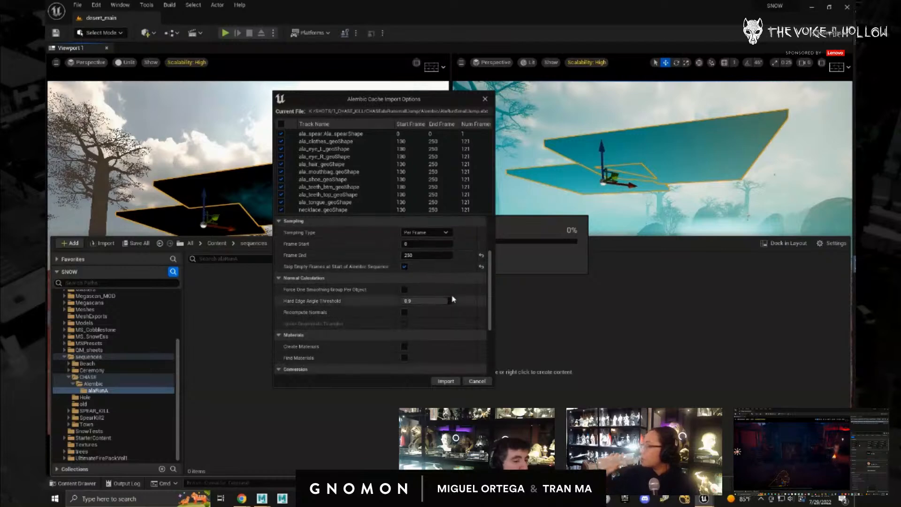
{"action": "left_click", "coordinate": [405, 317]}
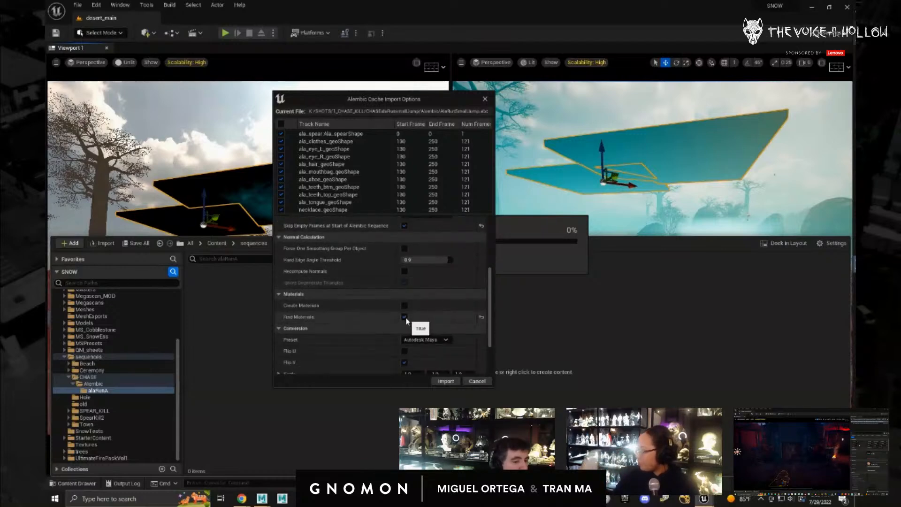
- Set the conversion rotation's X value to 90 and import the AlaRunSmallJump Alembic
{"action": "scroll", "coordinate": [415, 338], "scroll_direction": "down", "scroll_amount": 3}
{"action": "left_click", "coordinate": [408, 323]}
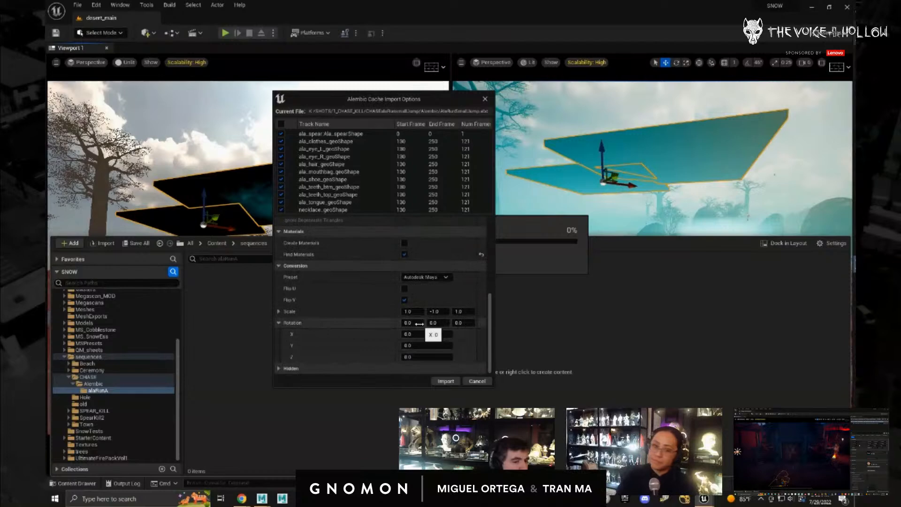
{"action": "type", "text": "90"}
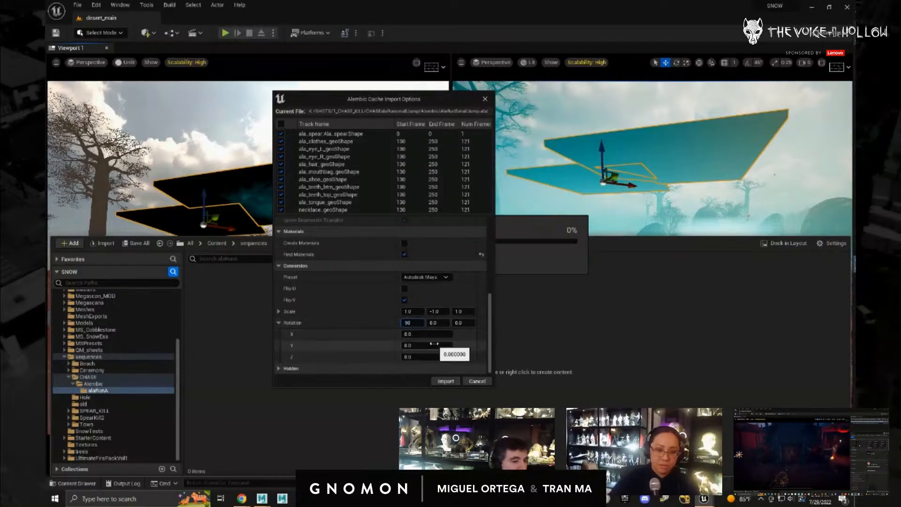
{"action": "scroll", "coordinate": [435, 347], "scroll_direction": "up", "scroll_amount": 5}
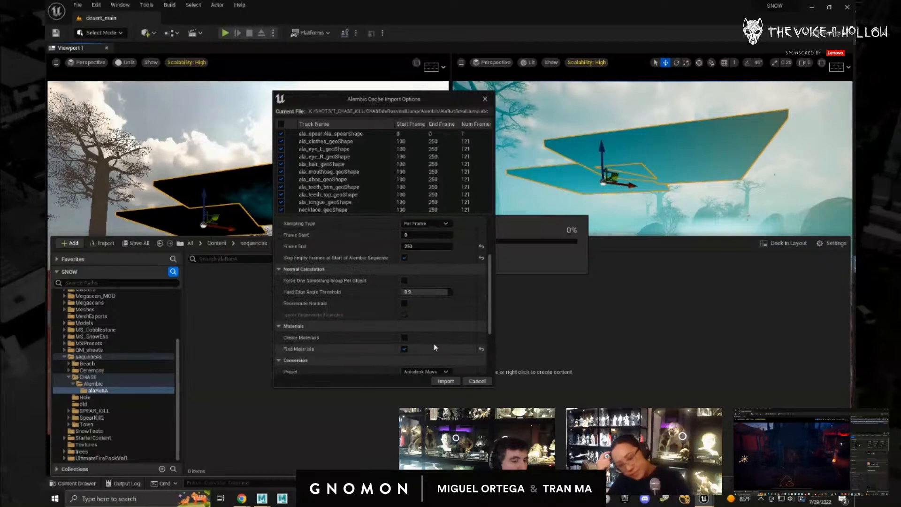
{"action": "scroll", "coordinate": [435, 348], "scroll_direction": "up", "scroll_amount": 3}
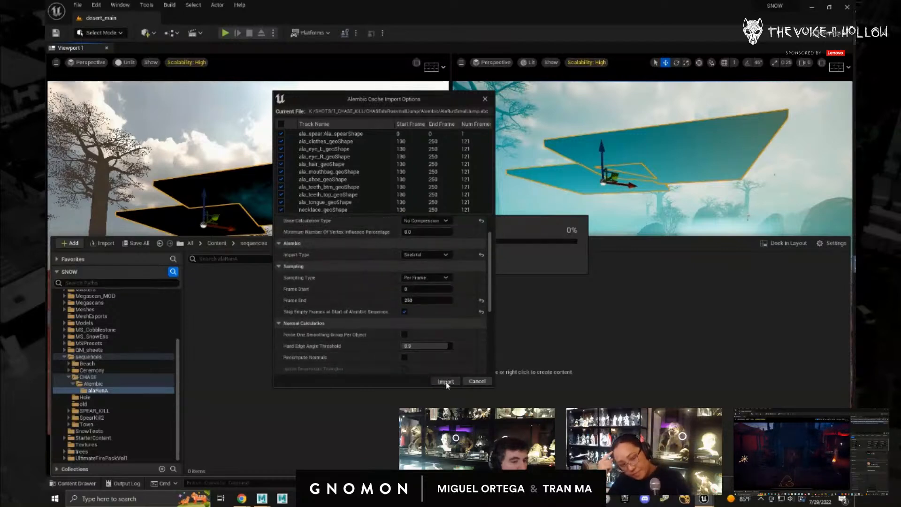
{"action": "left_click", "coordinate": [446, 381]}
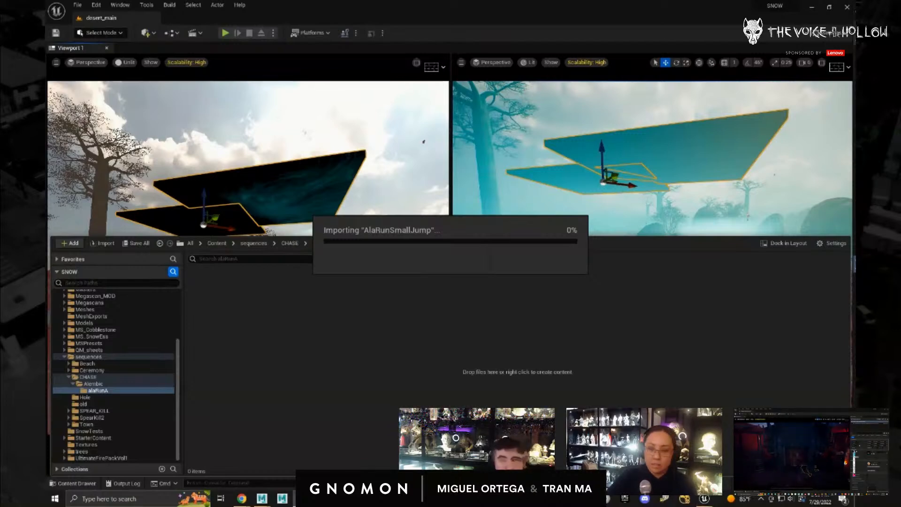
- Switch to File Explorer and open the 1_CHASE_KILL folder inside SHOTS on the Ghoste_Gdrive (K:) drive
{"action": "left_click_drag", "start_coordinate": [854, 120], "coordinate": [435, 107]}
{"action": "left_click", "coordinate": [627, 105]}
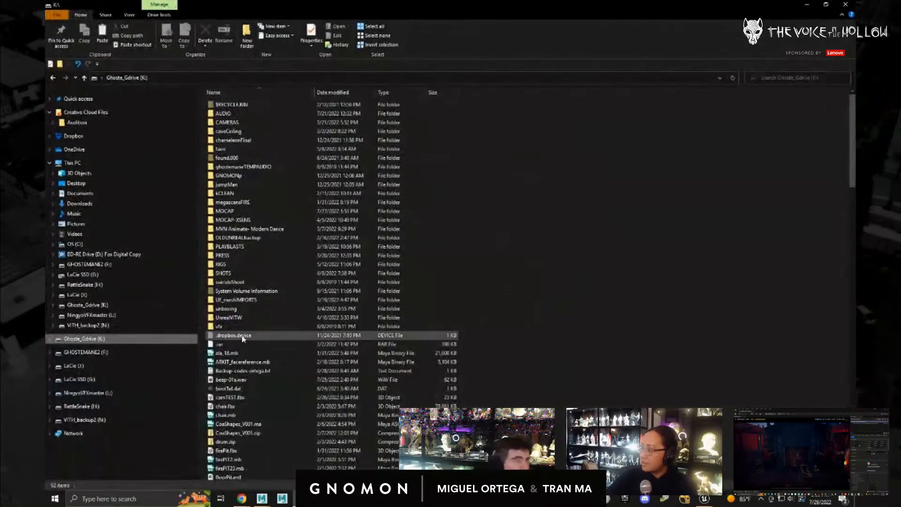
{"action": "double_click", "coordinate": [224, 273]}
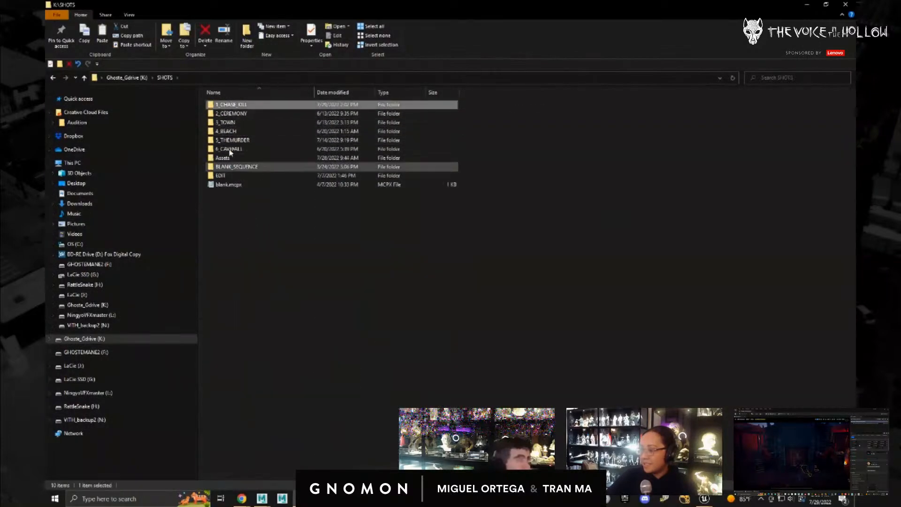
{"action": "left_click_drag", "start_coordinate": [294, 230], "coordinate": [218, 105]}
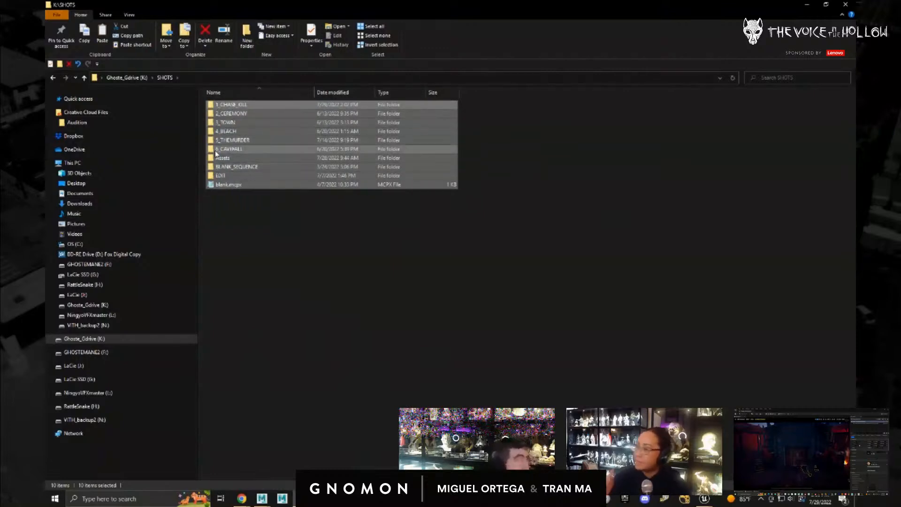
{"action": "left_click", "coordinate": [245, 239]}
{"action": "left_click", "coordinate": [233, 106]}
{"action": "double_click", "coordinate": [233, 106]}
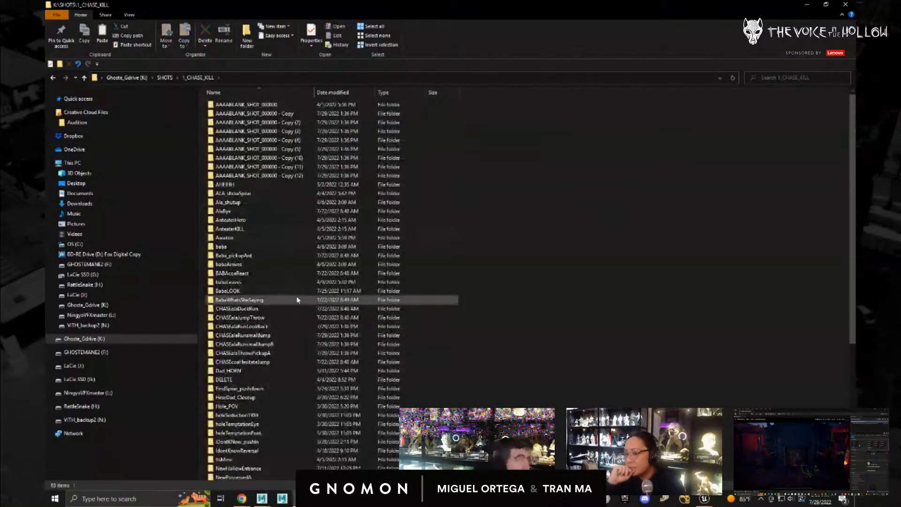
- Look over the list of individual shot folders in 1_CHASE_KILL
{"action": "scroll", "coordinate": [426, 265], "scroll_direction": "up", "scroll_amount": 5}
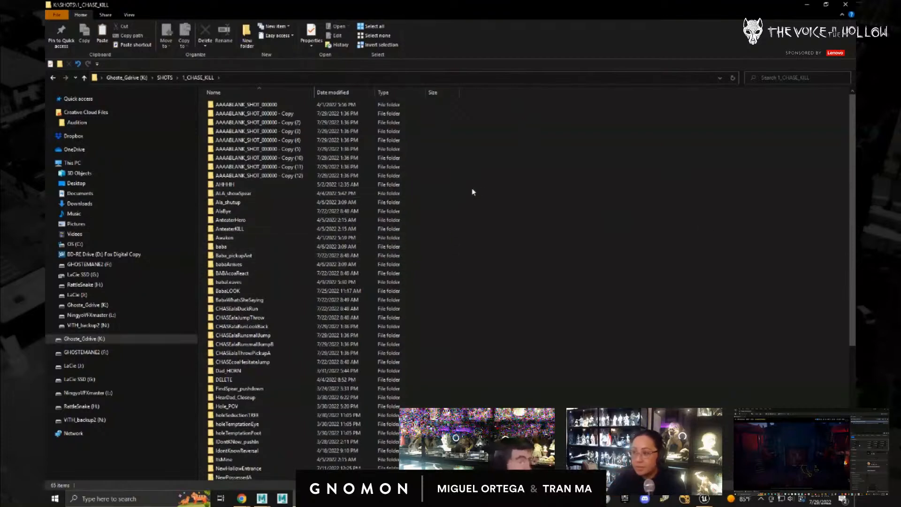
{"action": "left_click_drag", "start_coordinate": [489, 181], "coordinate": [257, 444]}
{"action": "left_click", "coordinate": [525, 274]}
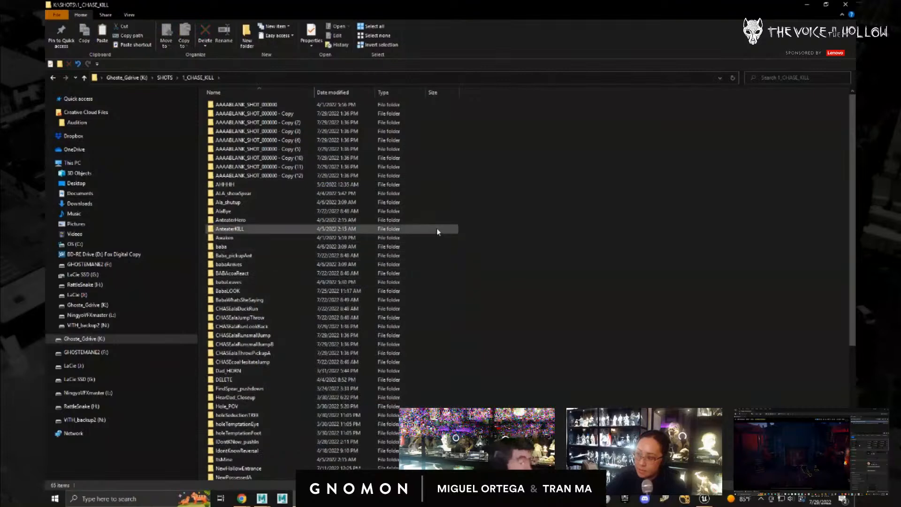
{"action": "left_click_drag", "start_coordinate": [469, 182], "coordinate": [282, 327]}
{"action": "left_click", "coordinate": [511, 255]}
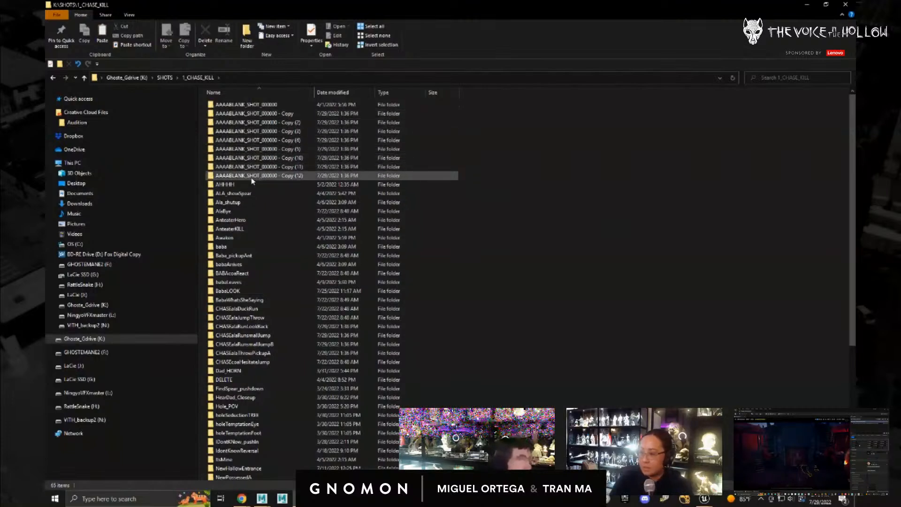
- Open the blank template AAAABLANK_SHOT_000000 - Copy (12) and examine its Alembic, Cameras and Geo_exports subfolders
{"action": "double_click", "coordinate": [258, 177]}
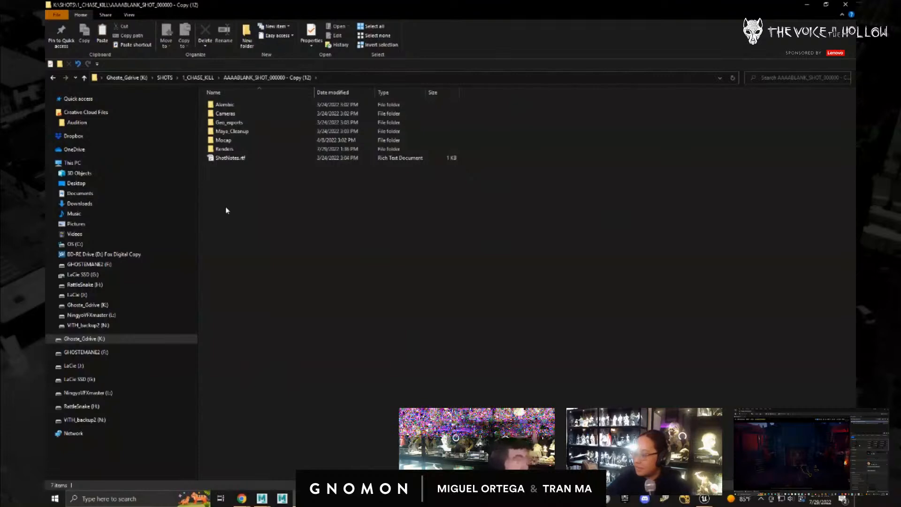
{"action": "double_click", "coordinate": [219, 105]}
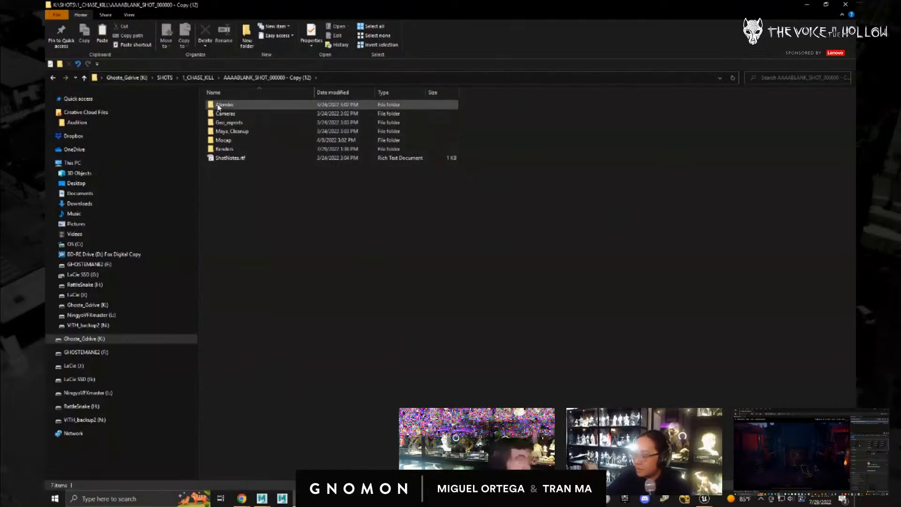
{"action": "left_click", "coordinate": [283, 78]}
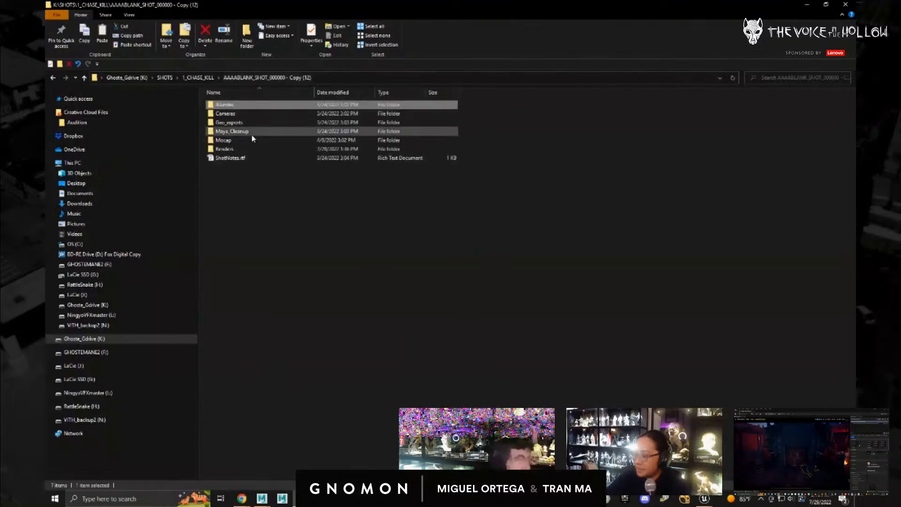
{"action": "double_click", "coordinate": [233, 112]}
{"action": "left_click", "coordinate": [263, 78]}
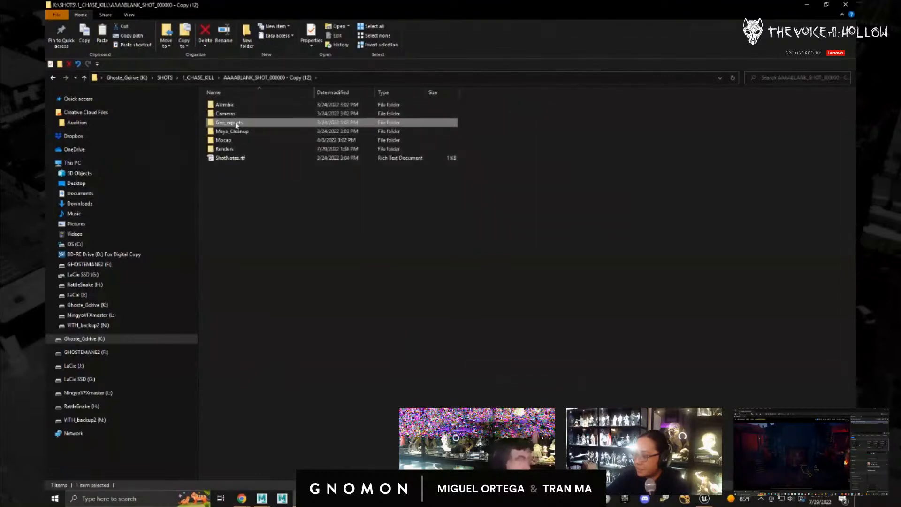
{"action": "double_click", "coordinate": [235, 124]}
{"action": "left_click", "coordinate": [261, 77]}
- Examine the Renders, Mocap and Maya_Cleanup subfolders of the blank shot template
{"action": "left_click", "coordinate": [230, 149]}
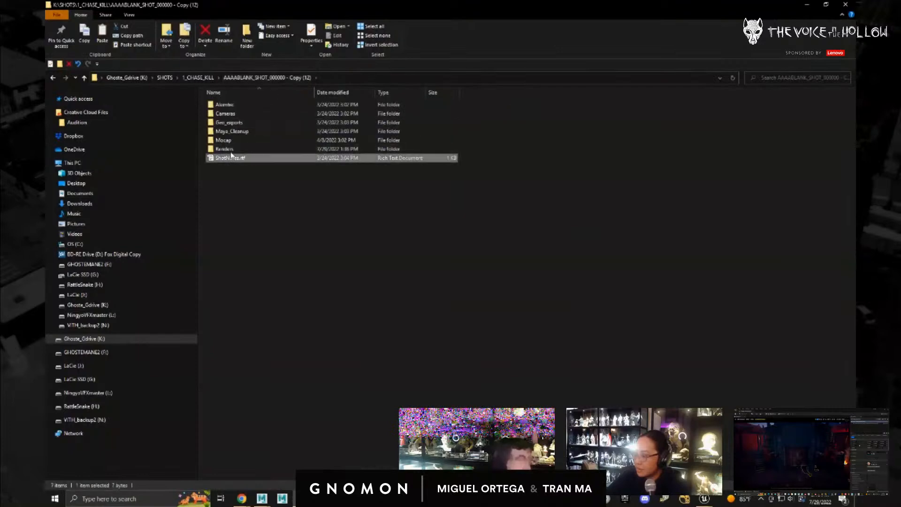
{"action": "double_click", "coordinate": [231, 149]}
{"action": "left_click", "coordinate": [230, 105]}
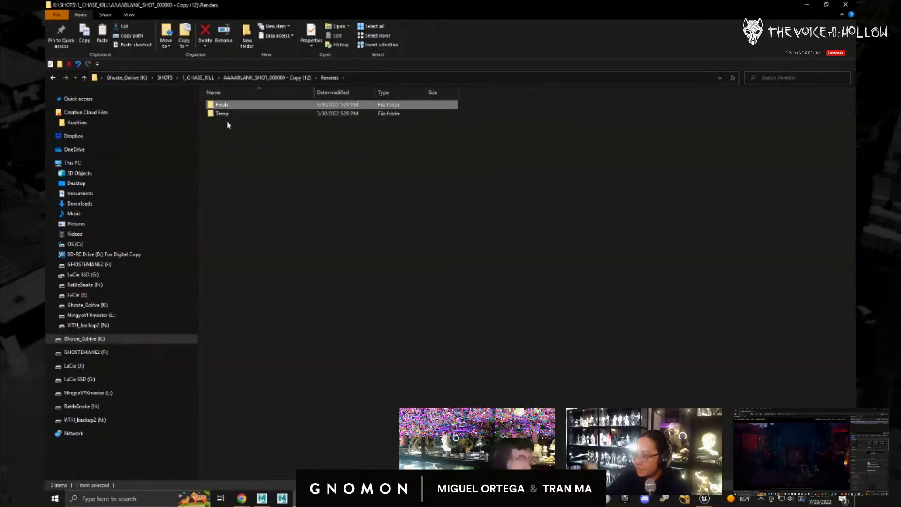
{"action": "left_click", "coordinate": [266, 78]}
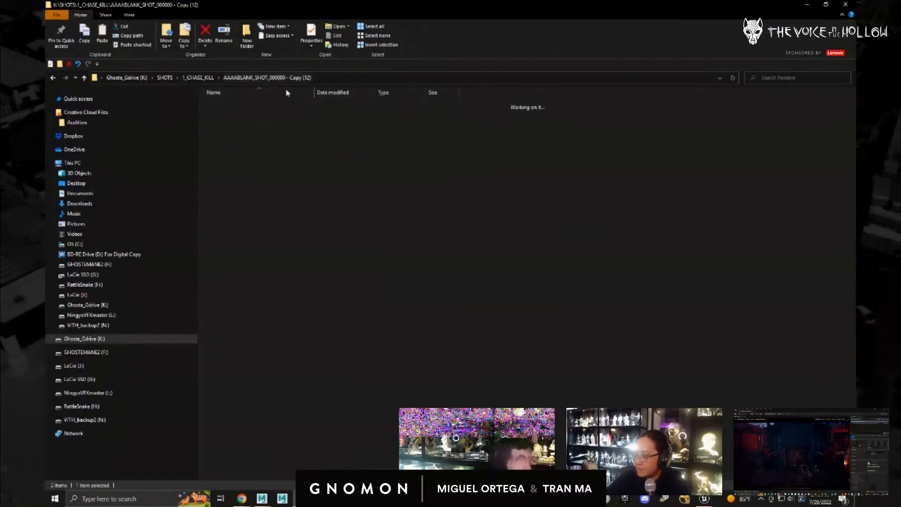
{"action": "double_click", "coordinate": [225, 140]}
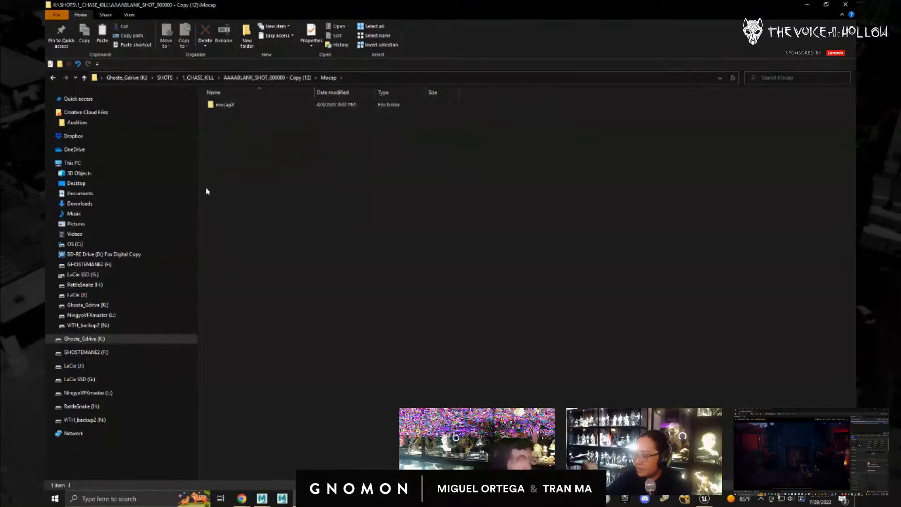
{"action": "left_click", "coordinate": [267, 78]}
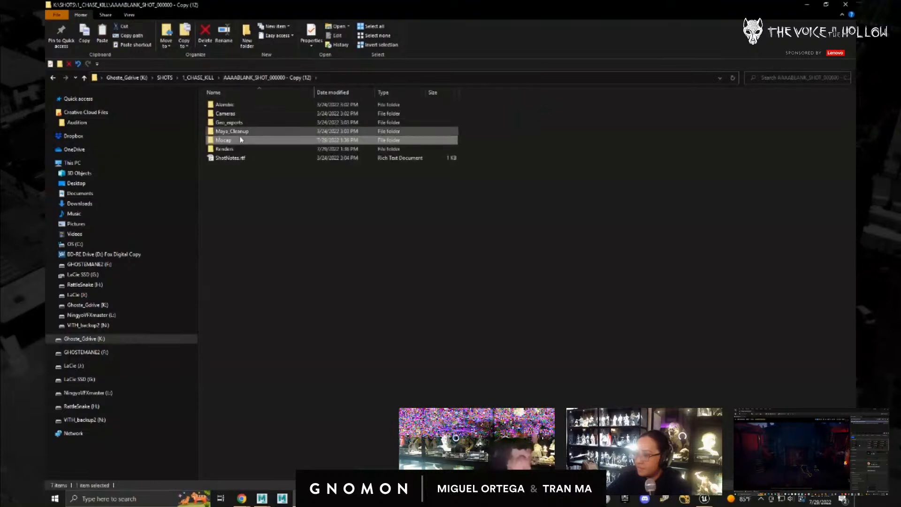
{"action": "double_click", "coordinate": [237, 132]}
{"action": "left_click", "coordinate": [266, 78]}
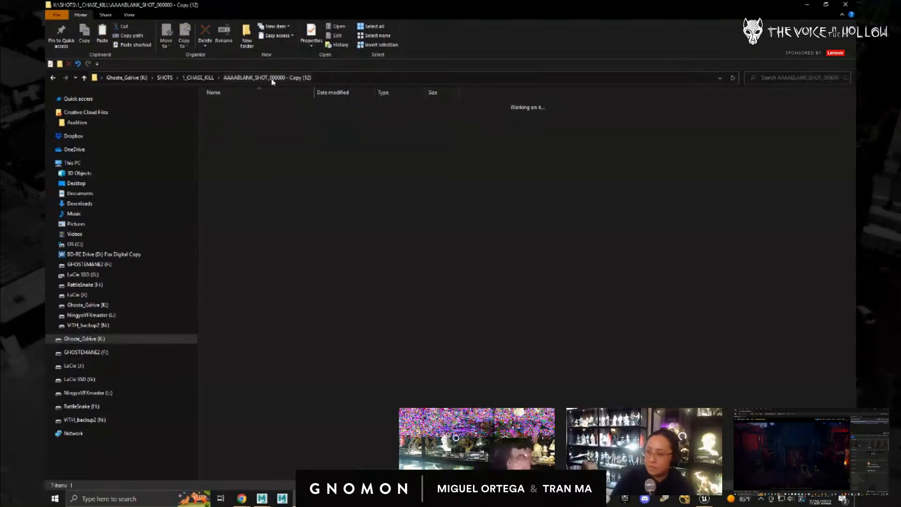
- Return to 1_CHASE_KILL and rename the AAAABLANK_SHOT_000000 - Copy (12) folder as EXAMPLE
{"action": "left_click", "coordinate": [197, 77]}
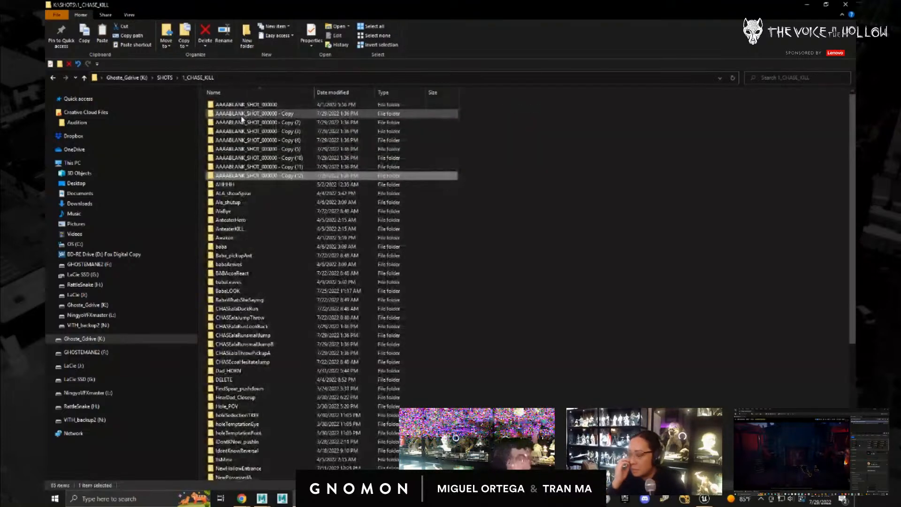
{"action": "right_click", "coordinate": [260, 176]}
{"action": "left_click", "coordinate": [221, 362]}
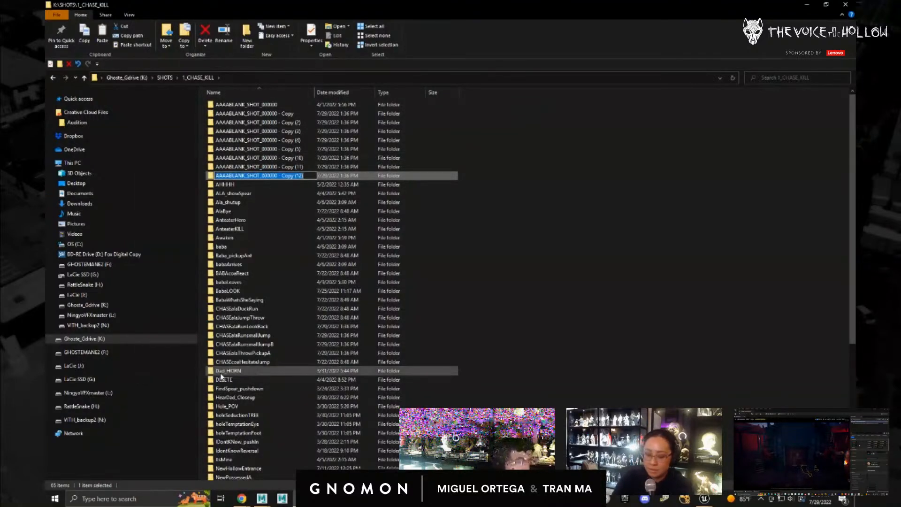
{"action": "type", "text": "EXAMPLE"}
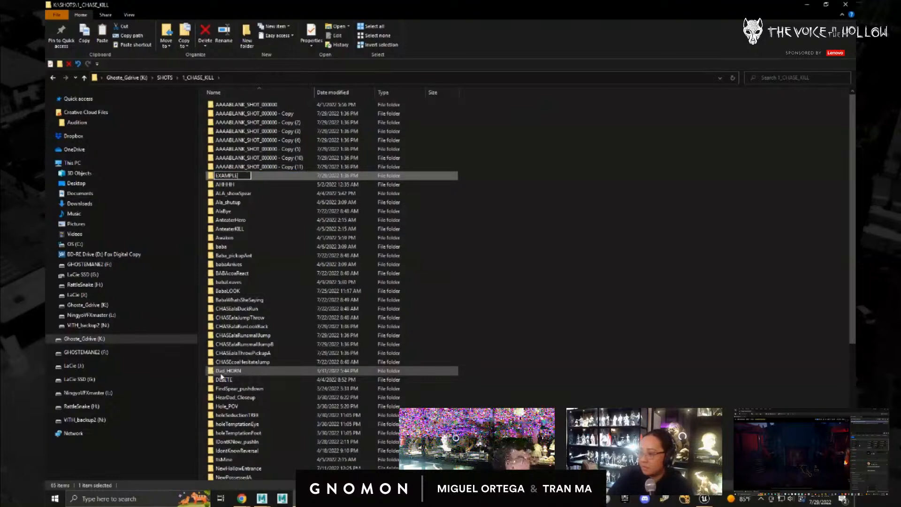
{"action": "key", "text": "Return"}
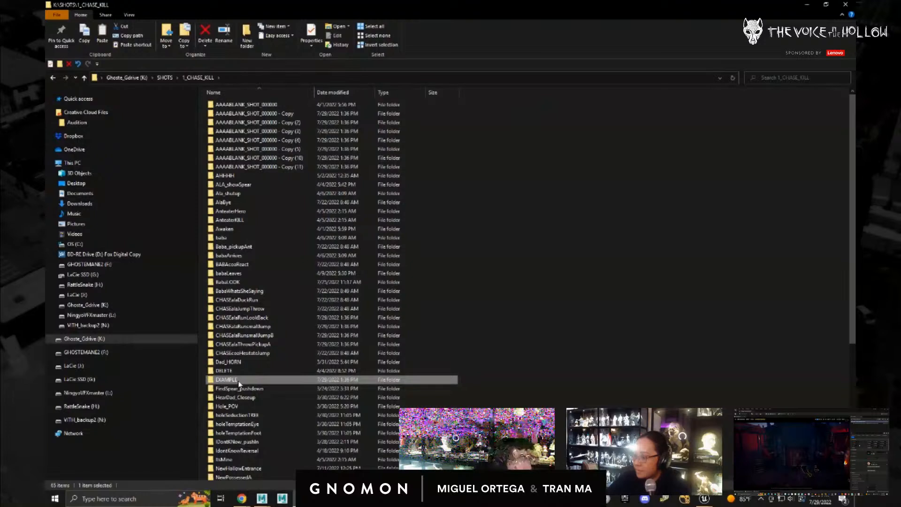
- View the AAAABLANK_SHOT_000000 - Copy (11) folder, and return to Unreal Engine to inspect the imported AlaRunSmallJump skeletal mesh in alaRunA
{"action": "double_click", "coordinate": [258, 167]}
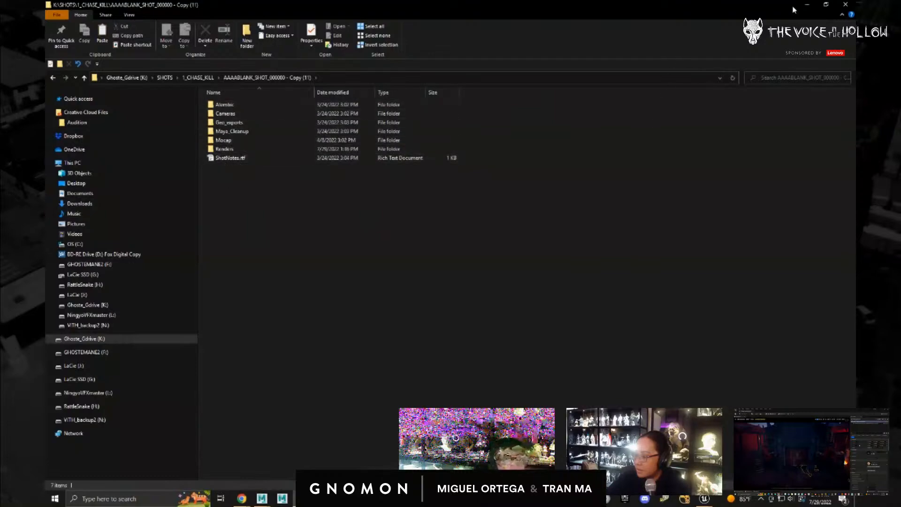
{"action": "left_click", "coordinate": [807, 5]}
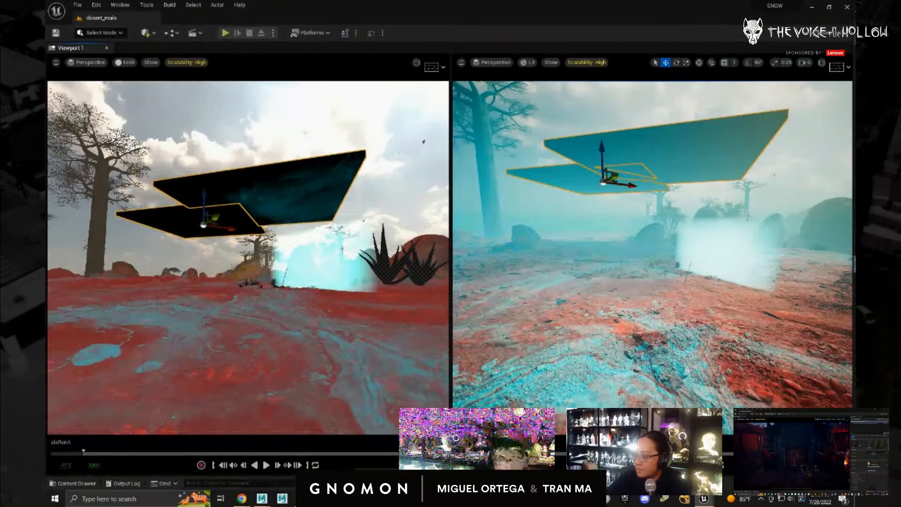
{"action": "left_click", "coordinate": [85, 483]}
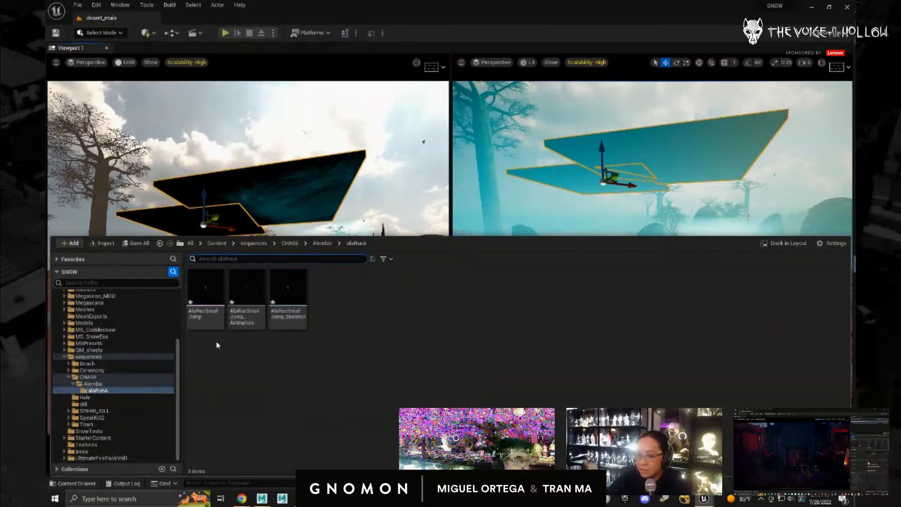
{"action": "mouse_move", "coordinate": [211, 314]}
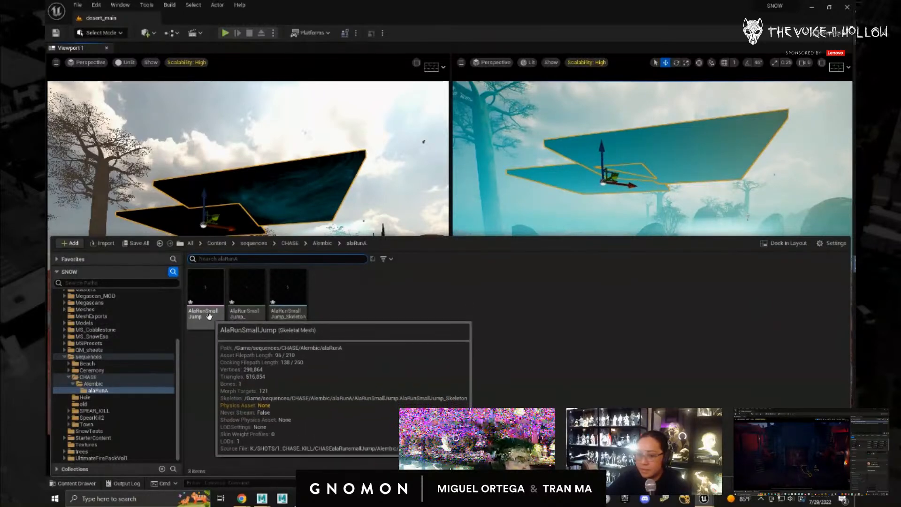
- Return to the CHASE Alembic folder and rename its alaRunA subfolder as alaRunSmllJump
{"action": "left_click", "coordinate": [322, 243]}
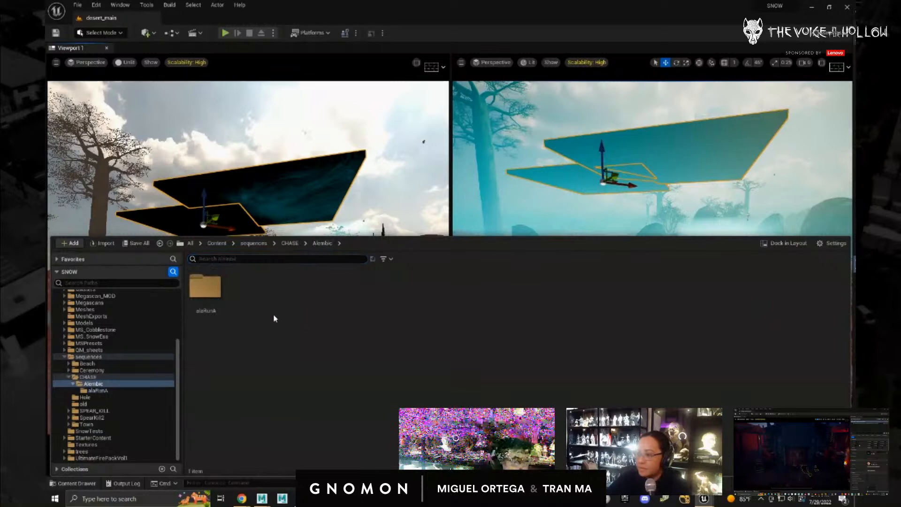
{"action": "left_click", "coordinate": [204, 310]}
{"action": "left_click", "coordinate": [206, 310]}
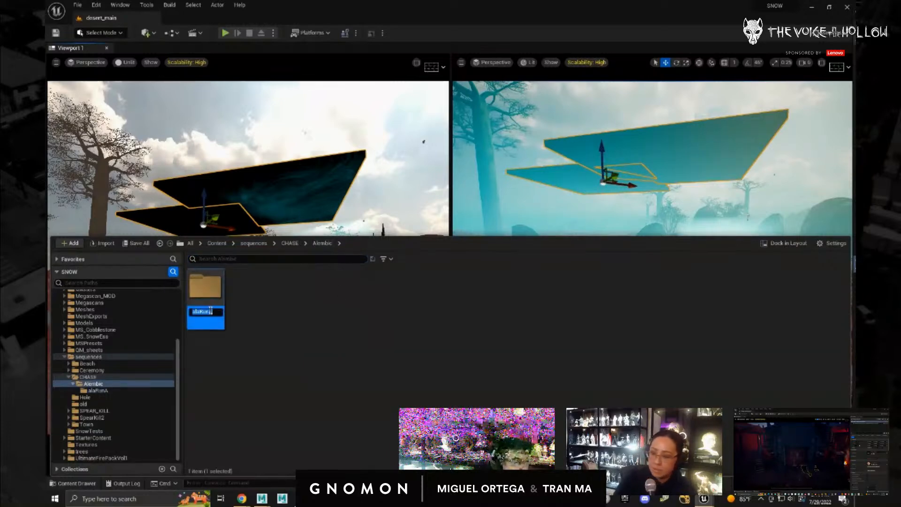
{"action": "left_click", "coordinate": [211, 312]}
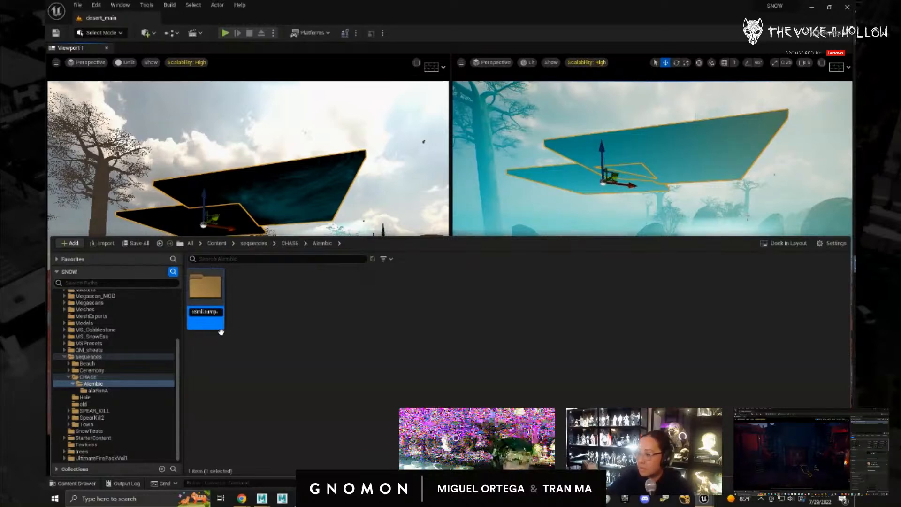
{"action": "key", "text": "Return"}
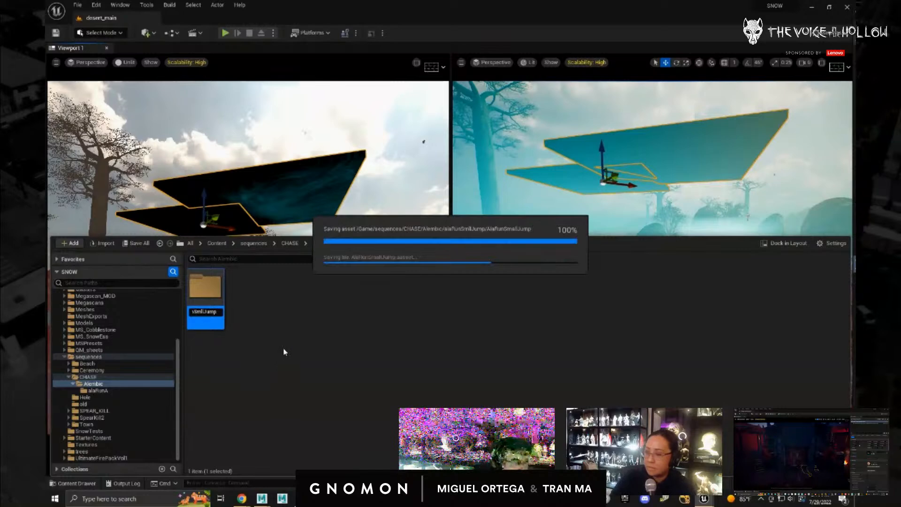
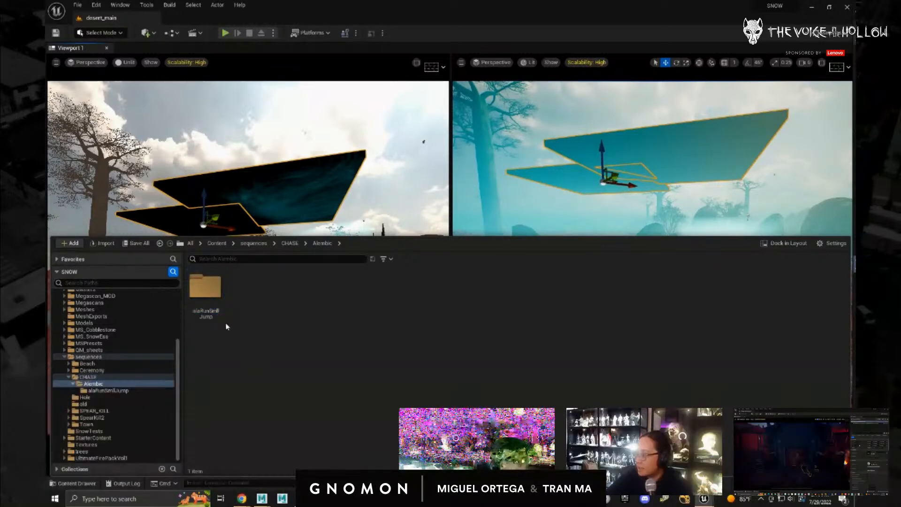
- Open the alaRunSmllJump folder, place the AlaRunSmallJump skeletal mesh in the desert level, and locate the character among the glowing cards
{"action": "double_click", "coordinate": [215, 307]}
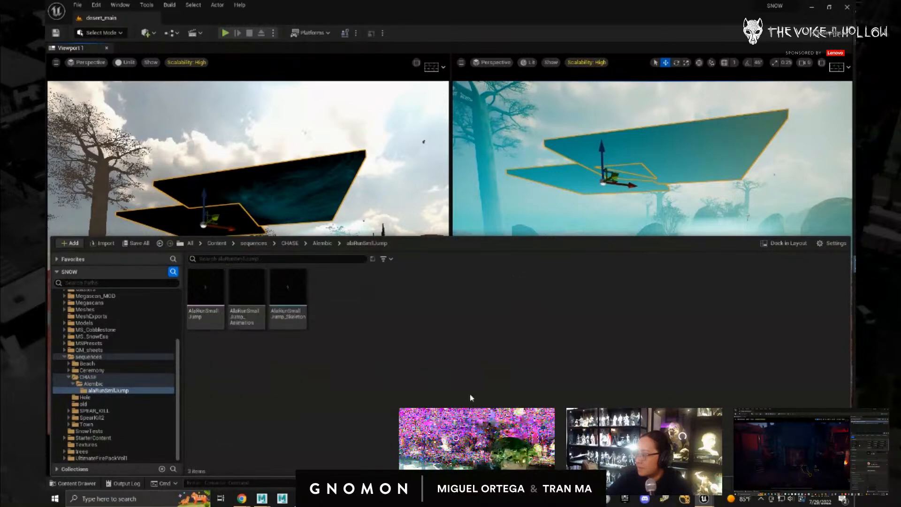
{"action": "left_click_drag", "start_coordinate": [206, 287], "coordinate": [254, 347]}
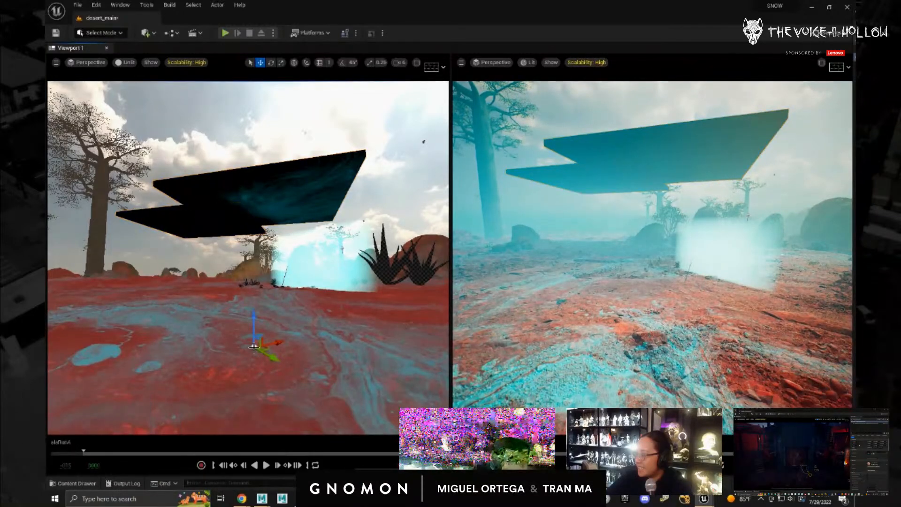
{"action": "scroll", "coordinate": [320, 343], "scroll_direction": "down", "scroll_amount": 3}
{"action": "scroll", "coordinate": [320, 343], "scroll_direction": "down", "scroll_amount": 6}
{"action": "left_click_drag", "start_coordinate": [320, 342], "coordinate": [298, 326], "text": "alt"}
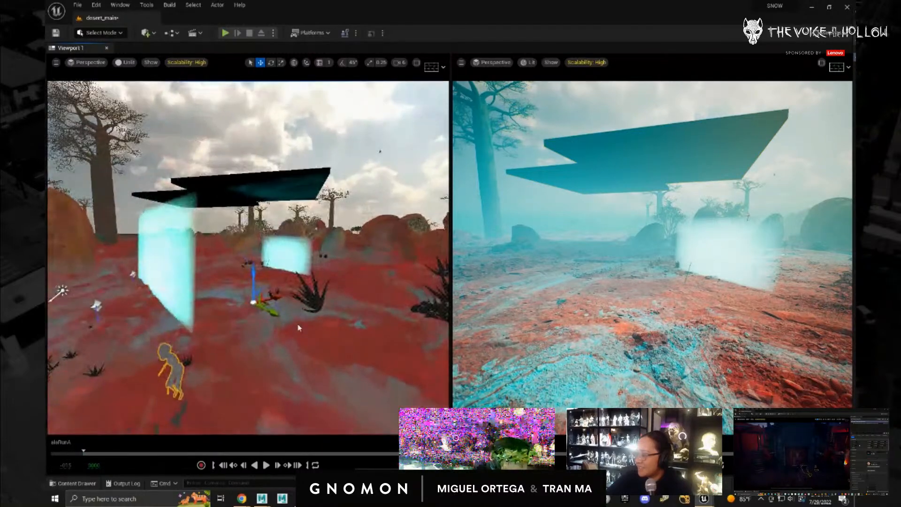
{"action": "scroll", "coordinate": [298, 328], "scroll_direction": "down", "scroll_amount": 2}
{"action": "scroll", "coordinate": [298, 325], "scroll_direction": "down", "scroll_amount": 10}
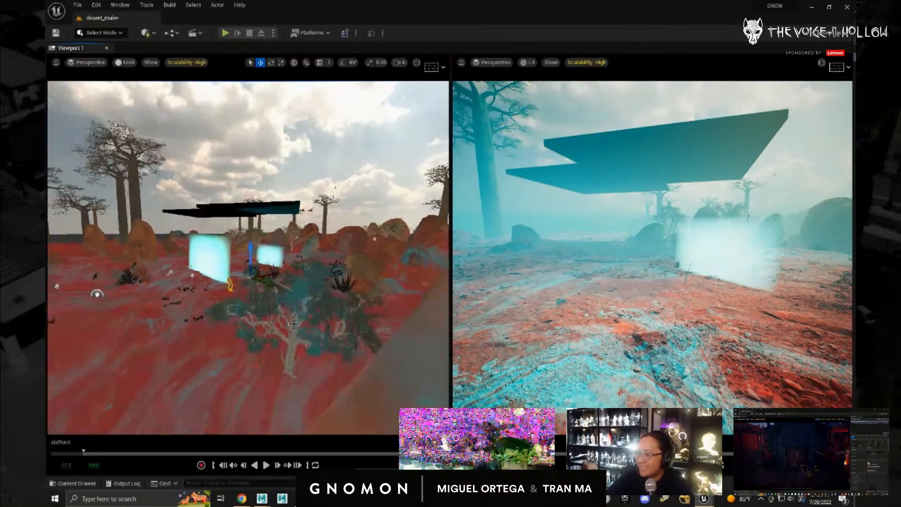
{"action": "scroll", "coordinate": [294, 324], "scroll_direction": "up", "scroll_amount": 10}
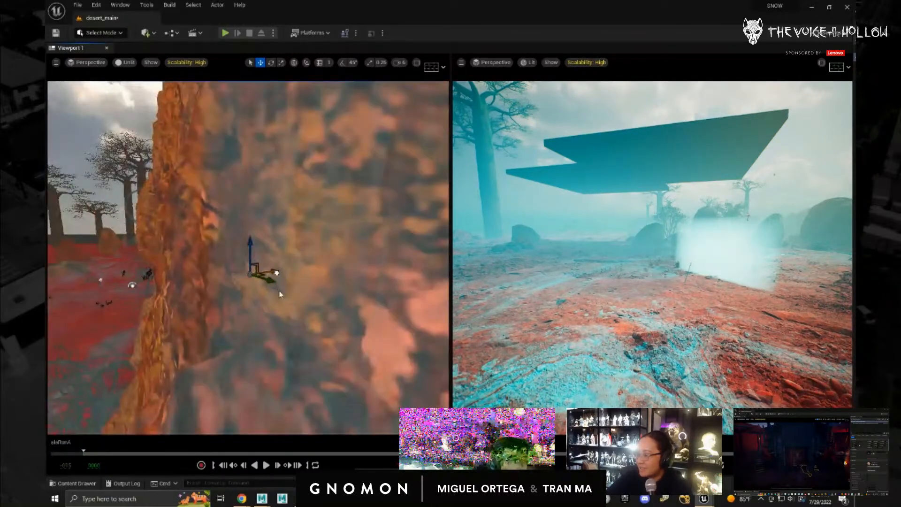
{"action": "left_click", "coordinate": [307, 326]}
{"action": "scroll", "coordinate": [249, 300], "scroll_direction": "down", "scroll_amount": 10}
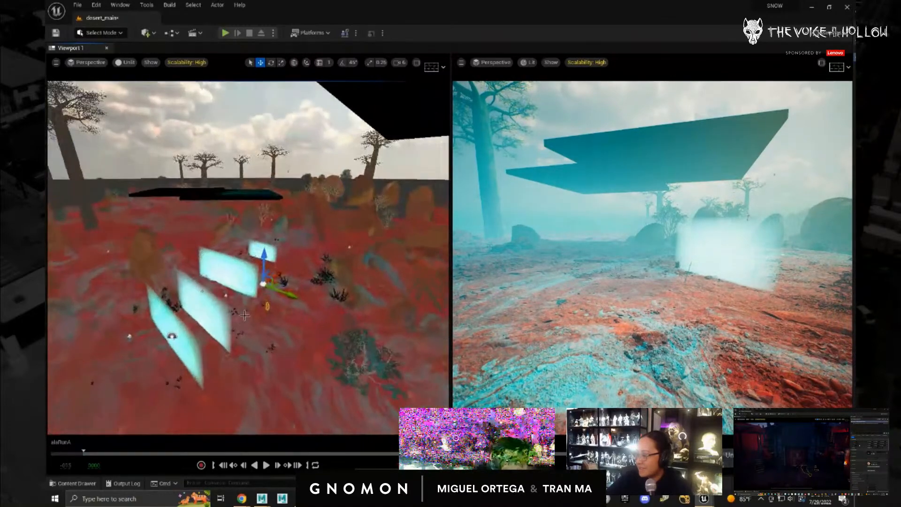
- Move the AlaRunSmallJump character away from the glowing cards and across the desert ground, past the large black planes
{"action": "left_click_drag", "start_coordinate": [254, 317], "coordinate": [705, 428], "text": "alt"}
{"action": "left_click_drag", "start_coordinate": [254, 282], "coordinate": [236, 277], "text": "alt"}
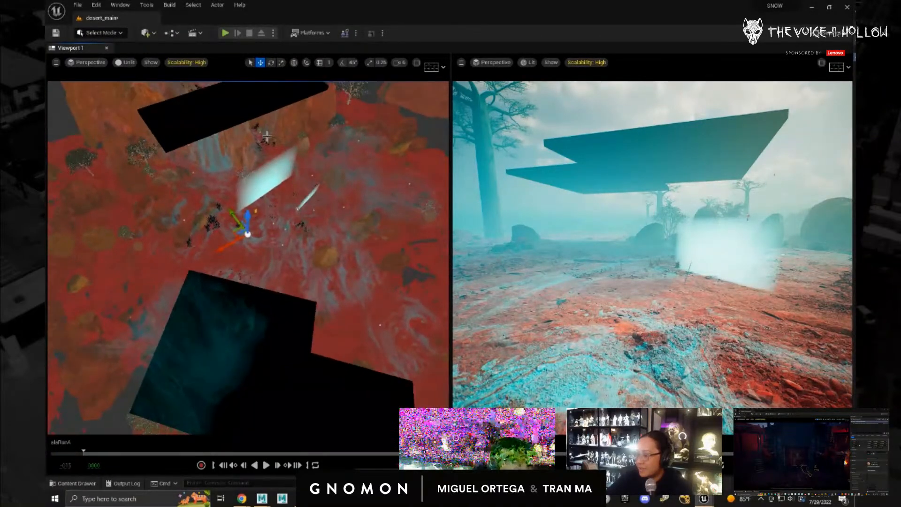
{"action": "left_click_drag", "start_coordinate": [251, 245], "coordinate": [312, 229]}
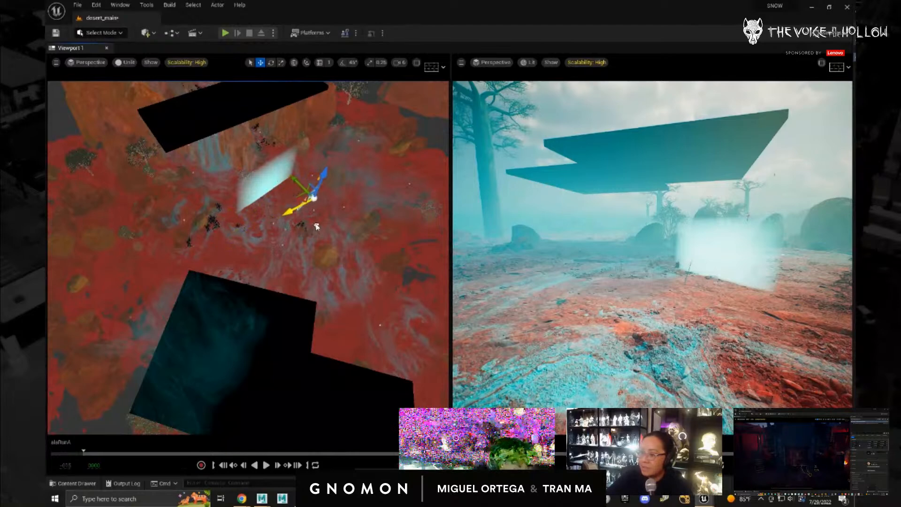
{"action": "left_click_drag", "start_coordinate": [294, 177], "coordinate": [409, 251]}
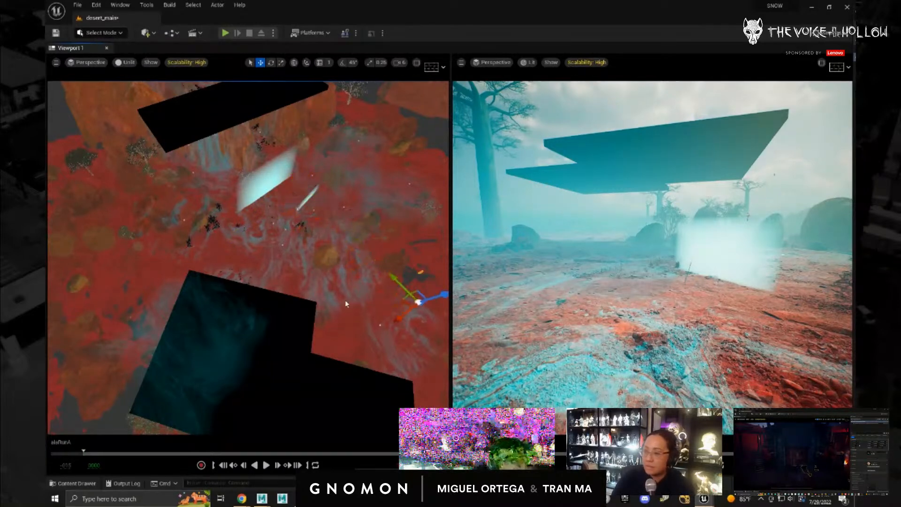
- Move the AlaRunSmallJump character farther out, beyond the bare trees, onto the open red ground near the terrain's edge
{"action": "middle_click_drag", "start_coordinate": [345, 300], "coordinate": [46, 193], "text": "alt"}
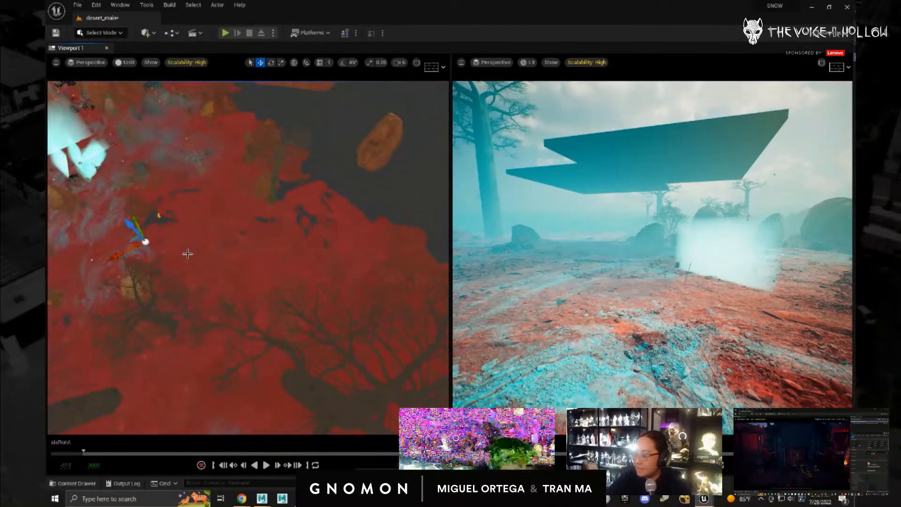
{"action": "left_click_drag", "start_coordinate": [160, 249], "coordinate": [199, 280]}
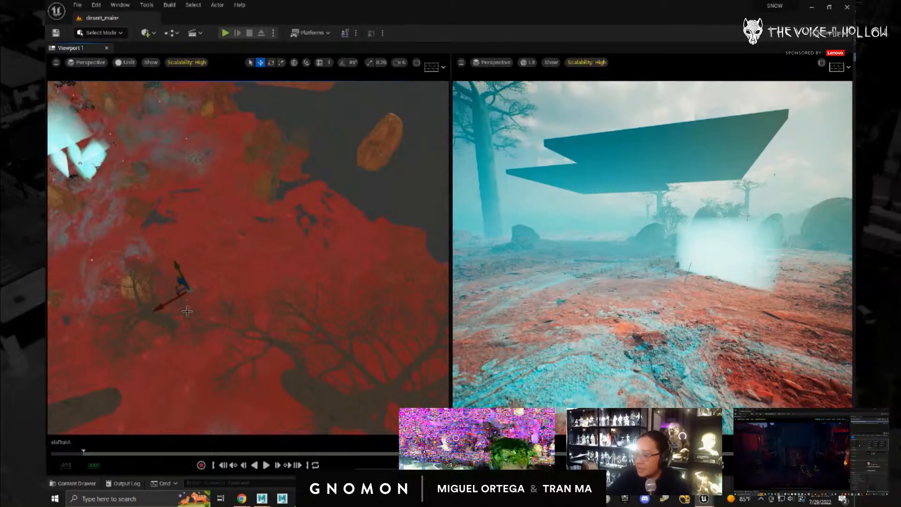
{"action": "key", "text": "ctrl+z"}
{"action": "left_click_drag", "start_coordinate": [277, 305], "coordinate": [192, 328], "text": "alt"}
{"action": "left_click_drag", "start_coordinate": [137, 330], "coordinate": [296, 314]}
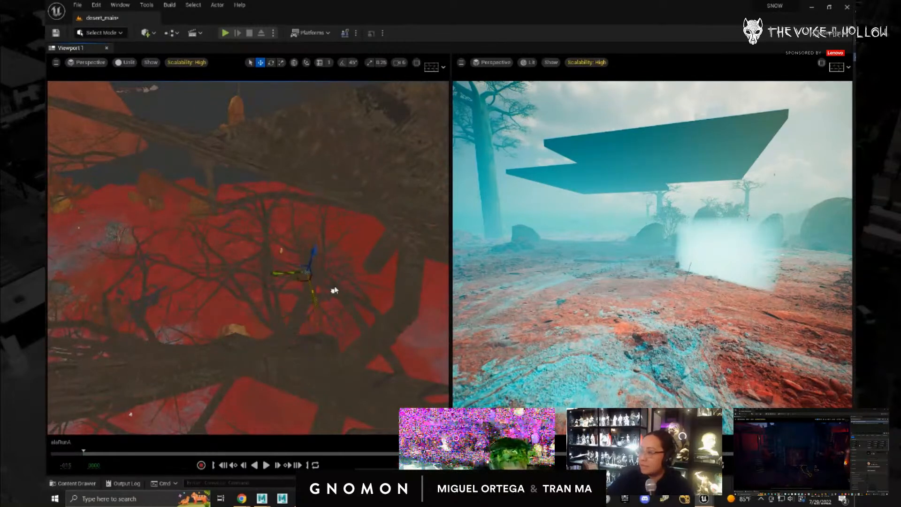
{"action": "left_click_drag", "start_coordinate": [285, 345], "coordinate": [246, 317], "text": "alt"}
{"action": "right_click_drag", "start_coordinate": [250, 271], "coordinate": [507, 341], "text": "alt"}
{"action": "middle_click_drag", "start_coordinate": [219, 223], "coordinate": [212, 243], "text": "alt"}
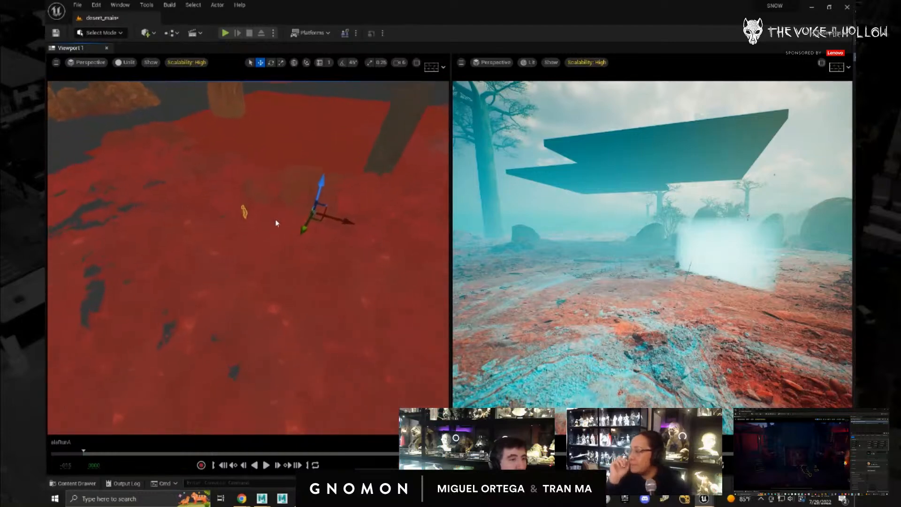
{"action": "left_click_drag", "start_coordinate": [369, 229], "coordinate": [370, 246]}
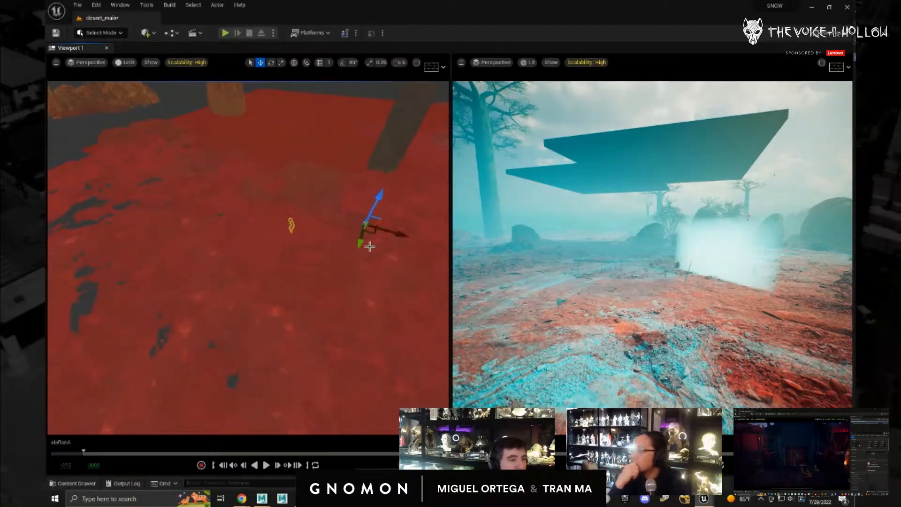
- Rotate the character about its vertical axis and move it across the red terrain
{"action": "left_click_drag", "start_coordinate": [256, 224], "coordinate": [311, 255], "text": "alt"}
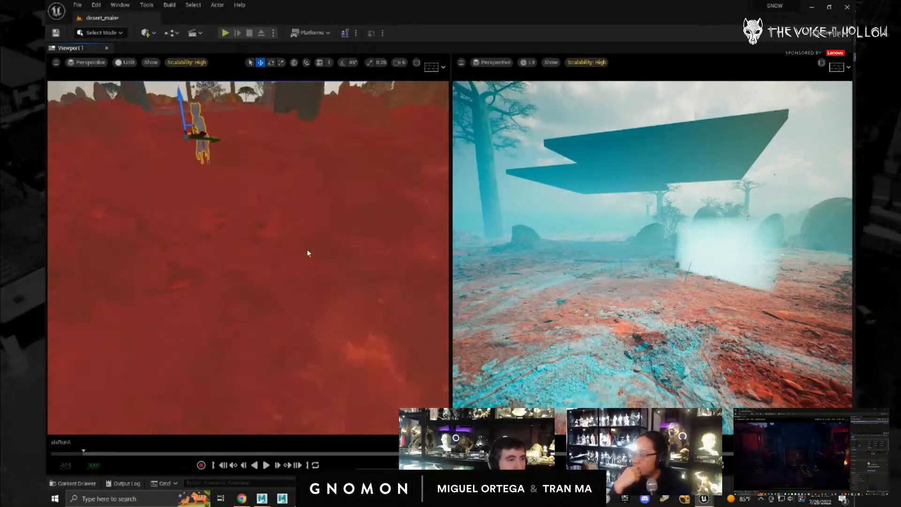
{"action": "key", "text": "e"}
{"action": "left_click_drag", "start_coordinate": [193, 145], "coordinate": [272, 145]}
{"action": "key", "text": "w"}
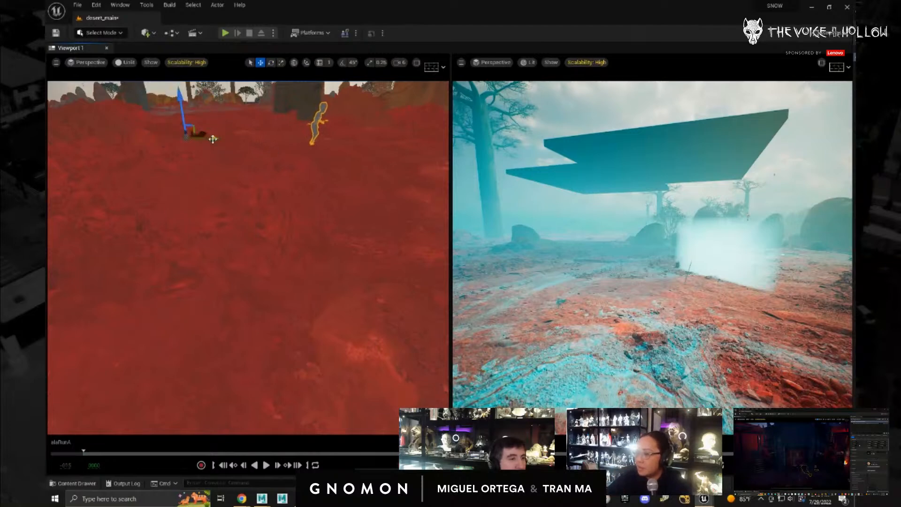
{"action": "left_click_drag", "start_coordinate": [205, 136], "coordinate": [247, 132]}
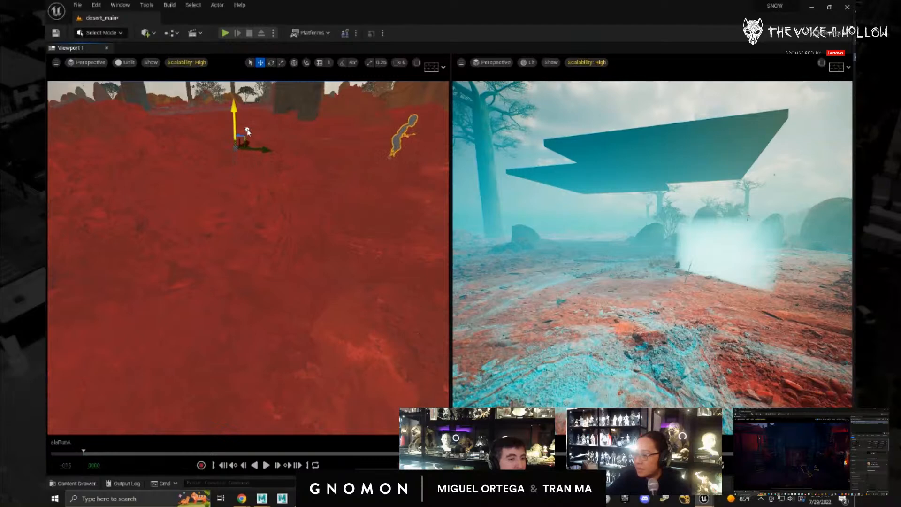
- Slide the character farther along the ground near the tree trunk and rotate it about -3 degrees around its vertical axis
{"action": "left_click_drag", "start_coordinate": [348, 214], "coordinate": [319, 221], "text": "alt"}
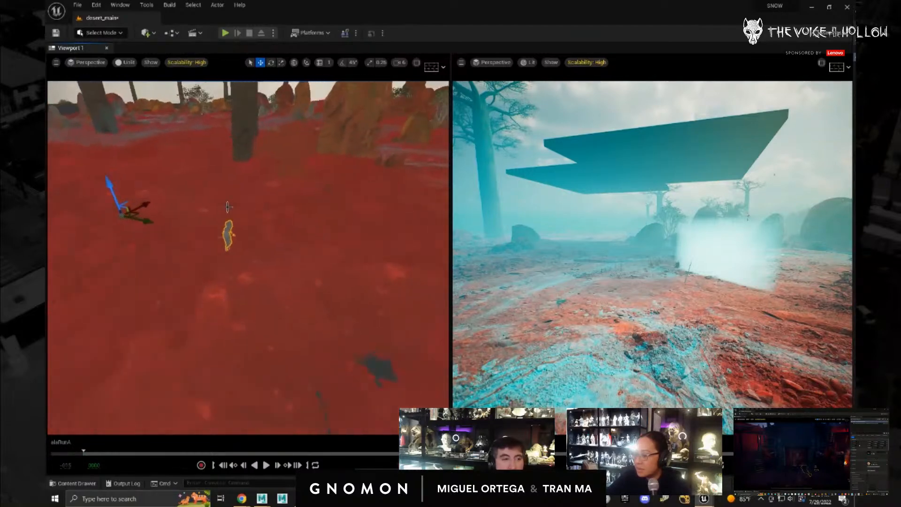
{"action": "left_click_drag", "start_coordinate": [290, 289], "coordinate": [231, 306], "text": "alt"}
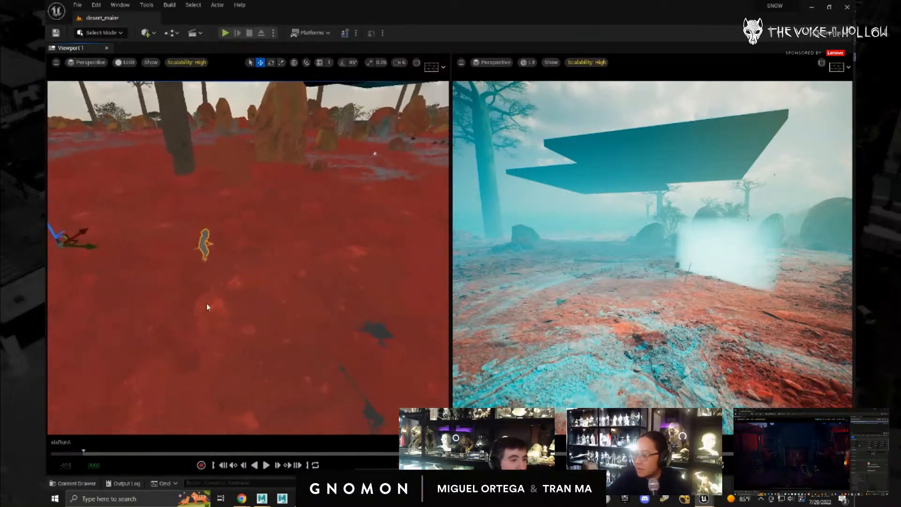
{"action": "middle_click_drag", "start_coordinate": [206, 304], "coordinate": [194, 292], "text": "alt"}
{"action": "scroll", "coordinate": [196, 291], "scroll_direction": "up", "scroll_amount": 5}
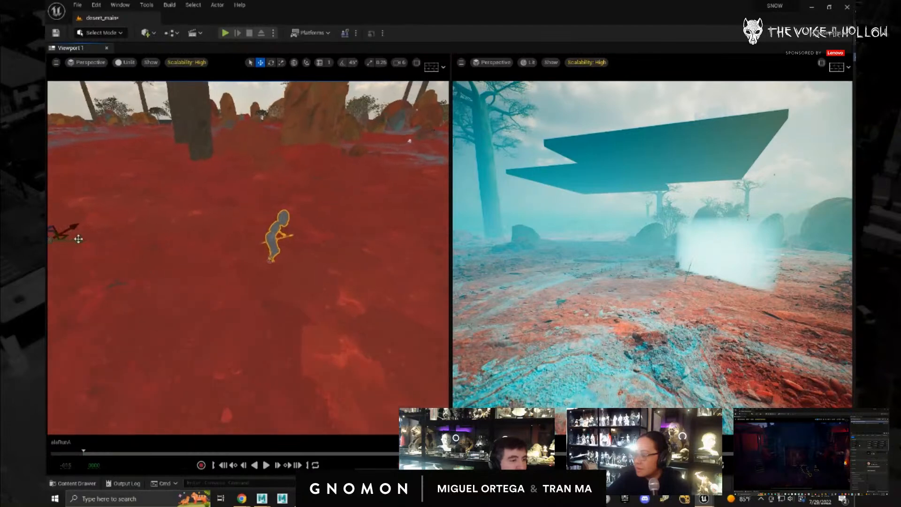
{"action": "left_click_drag", "start_coordinate": [78, 239], "coordinate": [104, 250]}
{"action": "key", "text": "e"}
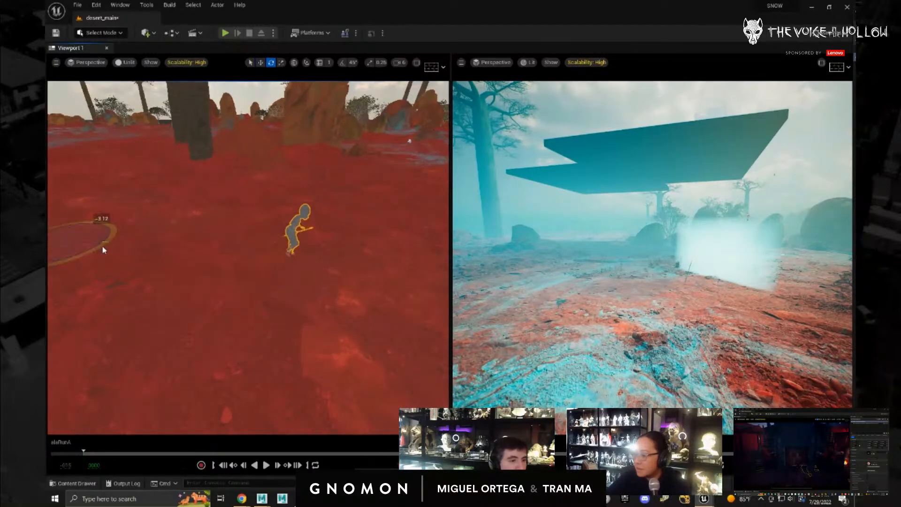
{"action": "key", "text": "w"}
{"action": "right_click_drag", "start_coordinate": [332, 301], "coordinate": [300, 289], "text": "alt"}
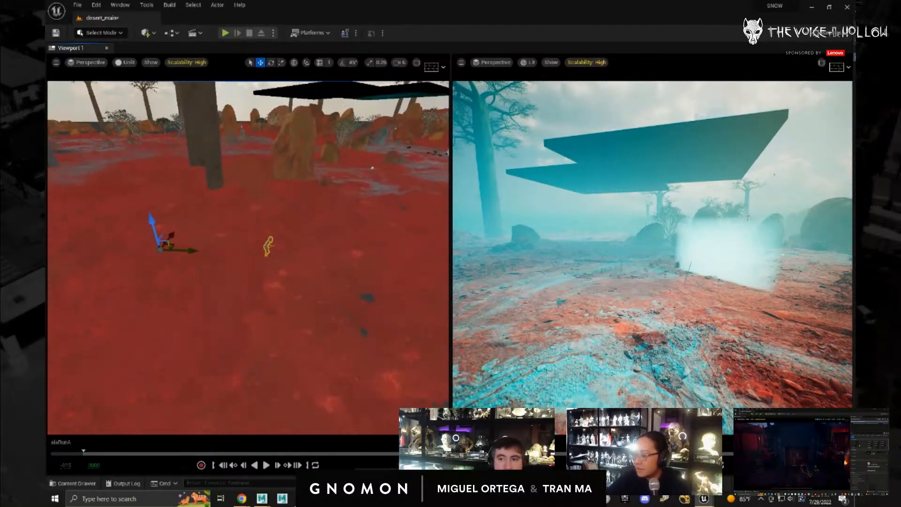
- Bring up the alaRunA sequence and add the AlaRunSmallJump character to it
{"action": "left_click_drag", "start_coordinate": [854, 224], "coordinate": [364, 188]}
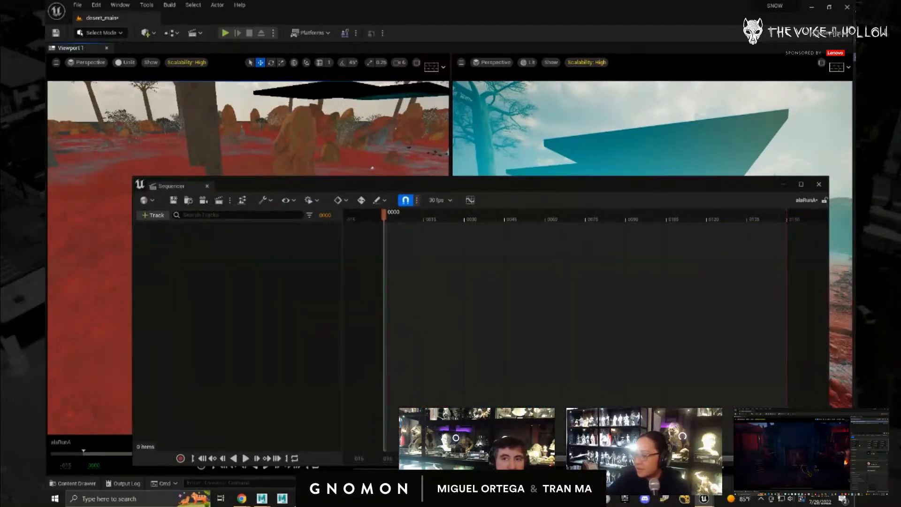
{"action": "left_click_drag", "start_coordinate": [854, 108], "coordinate": [217, 286]}
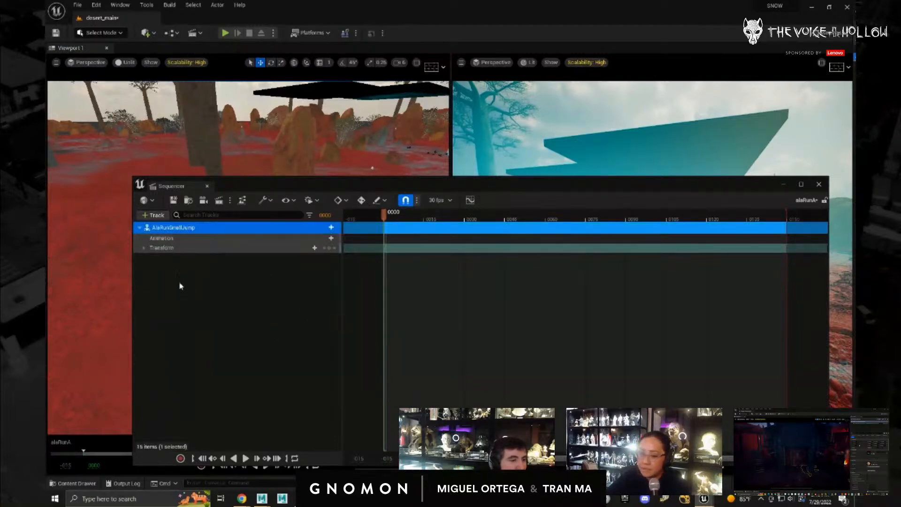
- Add the AlaRunSmallJump_Animation clip to the character's animation track and scrub through it to frame 130
{"action": "left_click", "coordinate": [312, 238]}
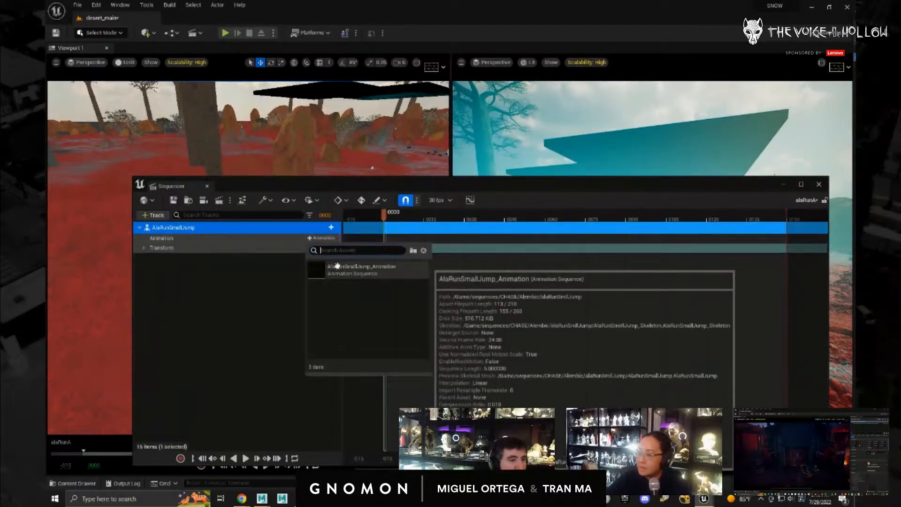
{"action": "left_click", "coordinate": [360, 268]}
{"action": "left_click_drag", "start_coordinate": [387, 185], "coordinate": [331, 285]}
{"action": "left_click", "coordinate": [352, 320]}
{"action": "left_click_drag", "start_coordinate": [352, 319], "coordinate": [703, 328]}
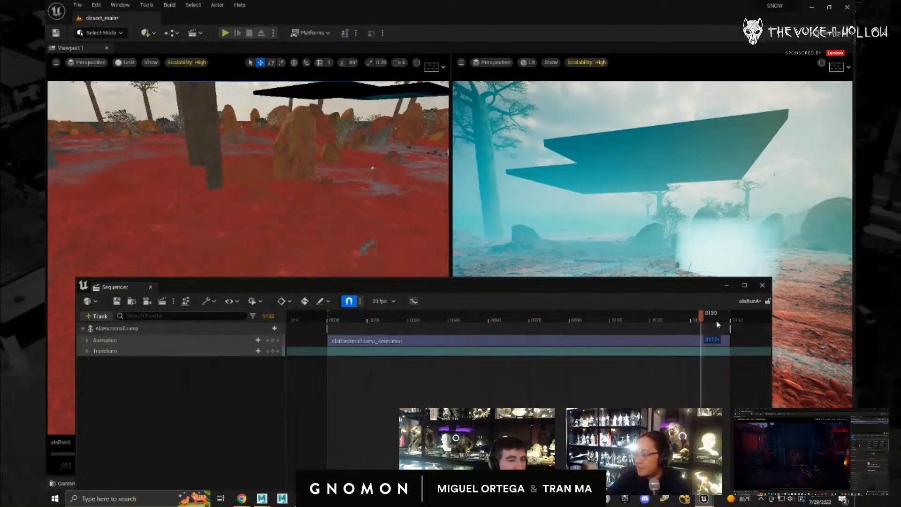
- Set the sequence's frame rate to 24 fps and delete the character's existing animation track
{"action": "left_click", "coordinate": [391, 303]}
{"action": "left_click", "coordinate": [402, 150]}
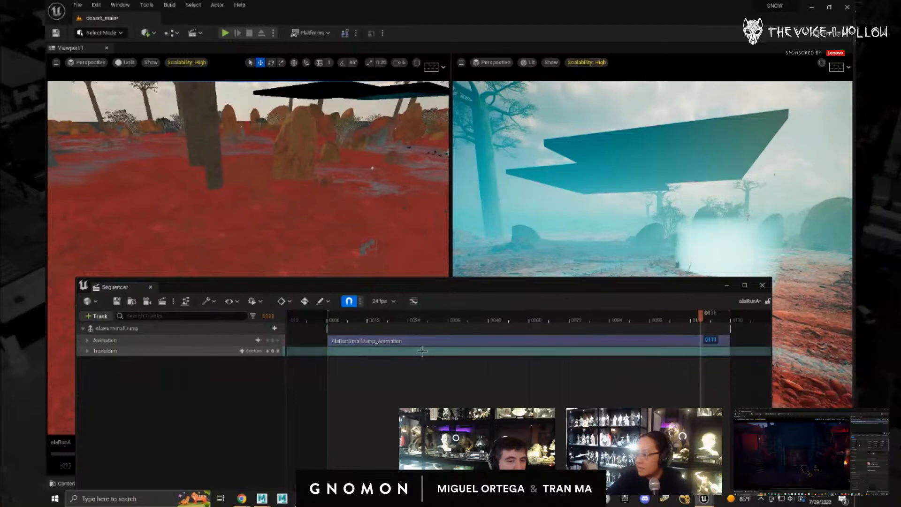
{"action": "left_click", "coordinate": [197, 354]}
{"action": "key", "text": "Delete"}
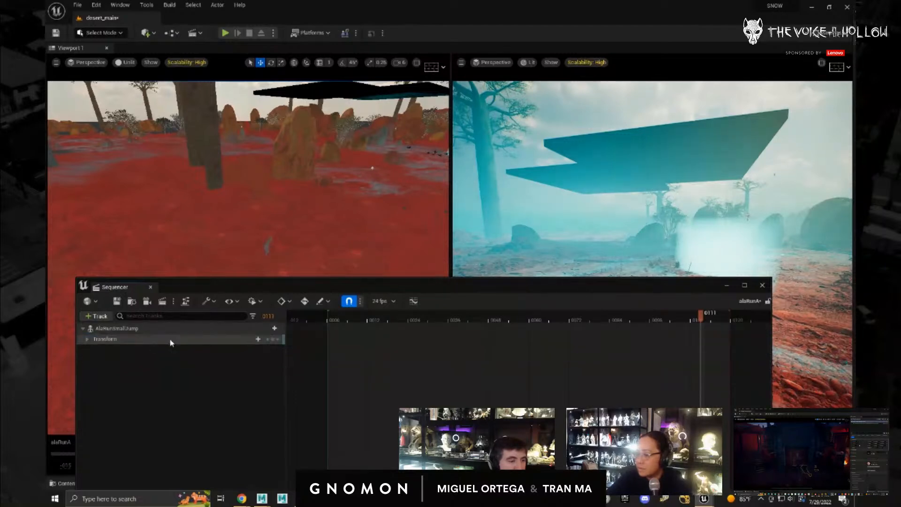
- Add the AlaRunSmallJump_Animation clip to the character again and slide it to start at frame 0
{"action": "left_click", "coordinate": [268, 328]}
{"action": "mouse_move", "coordinate": [282, 350]}
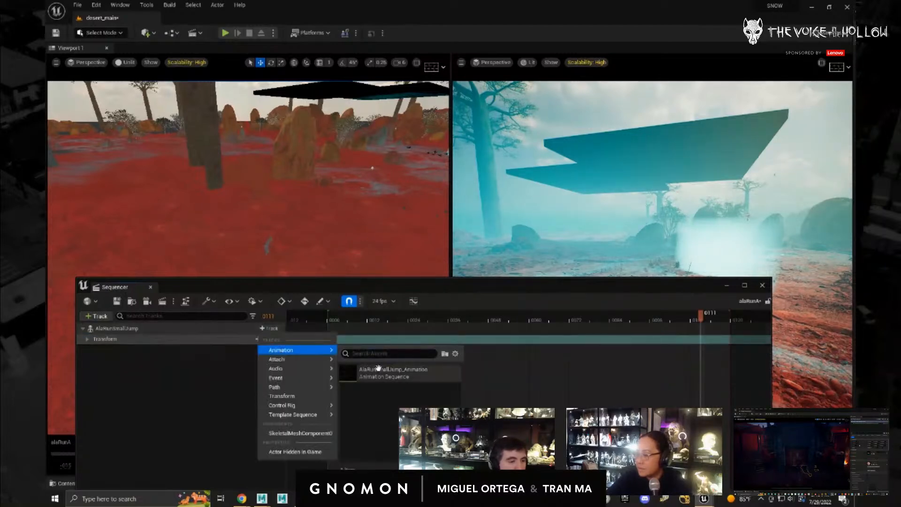
{"action": "left_click", "coordinate": [394, 374]}
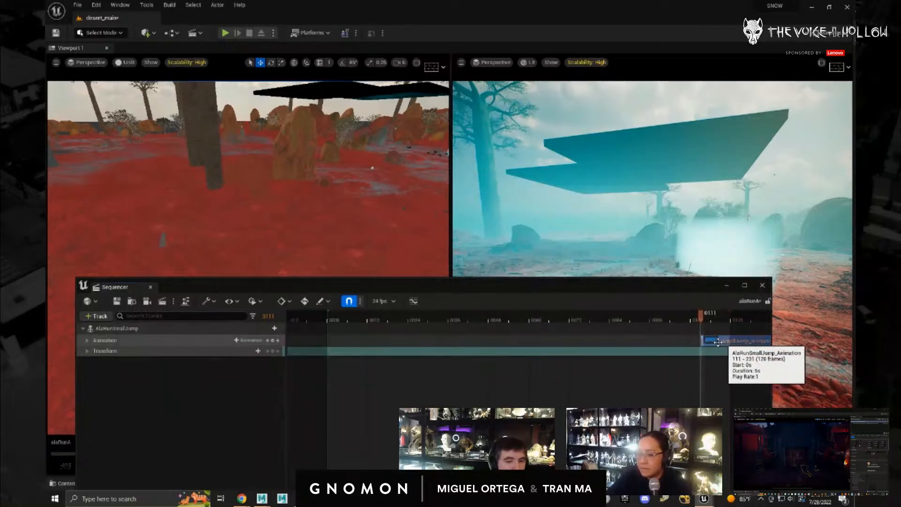
{"action": "left_click_drag", "start_coordinate": [720, 340], "coordinate": [442, 326]}
- Create a cine camera in the sequence from a view close to the character, and clear the Sequencer away from the viewports
{"action": "left_click_drag", "start_coordinate": [526, 288], "coordinate": [618, 387]}
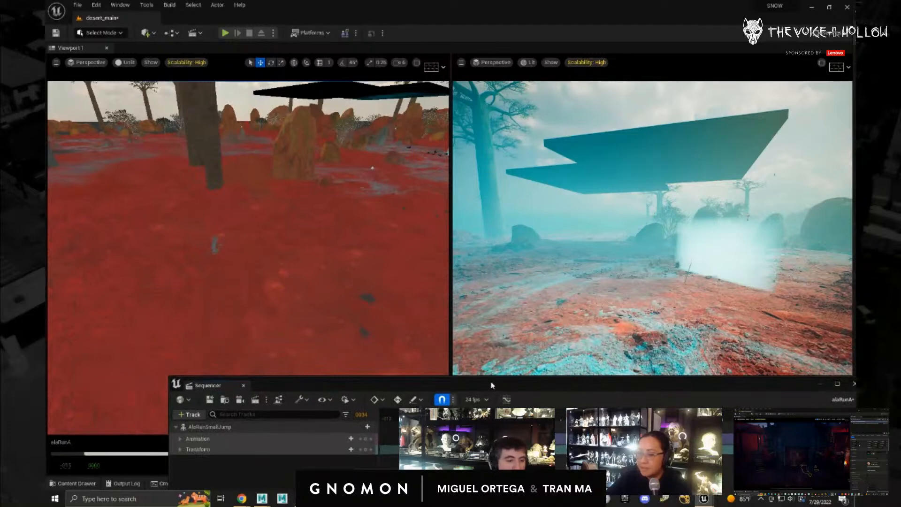
{"action": "left_click_drag", "start_coordinate": [491, 382], "coordinate": [519, 323]}
{"action": "mouse_move", "coordinate": [234, 248]}
{"action": "left_mouse_down", "text": "alt"}
{"action": "mouse_move", "coordinate": [222, 239]}
{"action": "mouse_move", "coordinate": [224, 260]}
{"action": "left_mouse_up", "text": "alt"}
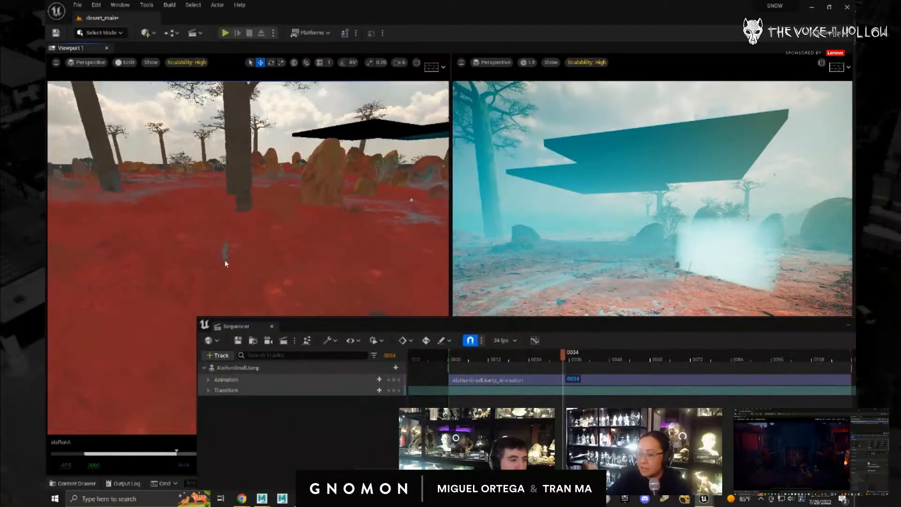
{"action": "right_click_drag", "start_coordinate": [224, 261], "coordinate": [313, 299], "text": "alt"}
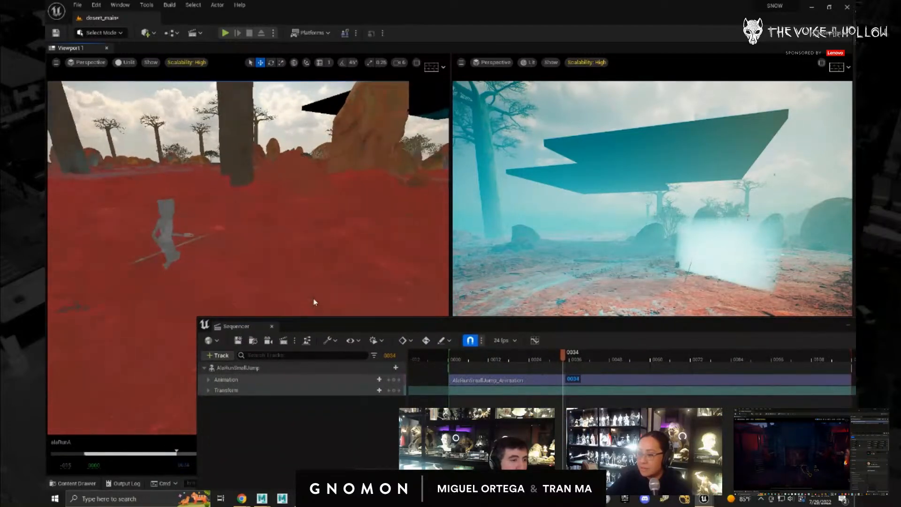
{"action": "left_click", "coordinate": [258, 340]}
{"action": "middle_click_drag", "start_coordinate": [229, 254], "coordinate": [229, 243], "text": "alt"}
{"action": "left_click_drag", "start_coordinate": [340, 326], "coordinate": [855, 310]}
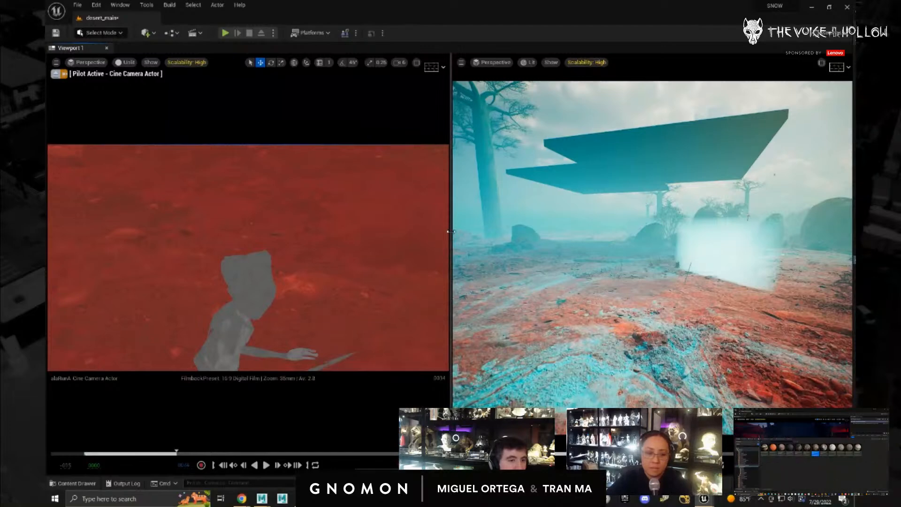
- Widen the camera viewport and reframe the cine camera on the character with the tree trunks and rocks behind
{"action": "left_click_drag", "start_coordinate": [450, 231], "coordinate": [535, 231]}
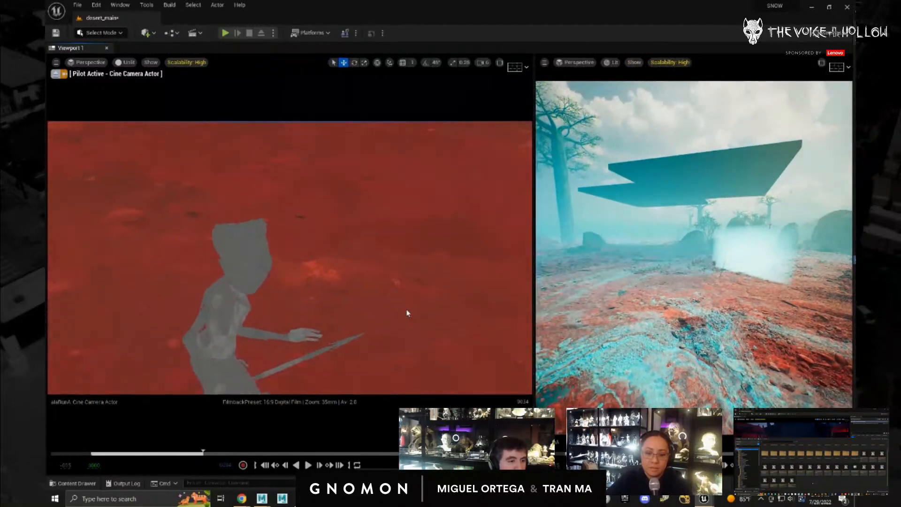
{"action": "middle_click_drag", "start_coordinate": [407, 313], "coordinate": [398, 316]}
{"action": "right_click_drag", "start_coordinate": [382, 318], "coordinate": [395, 288]}
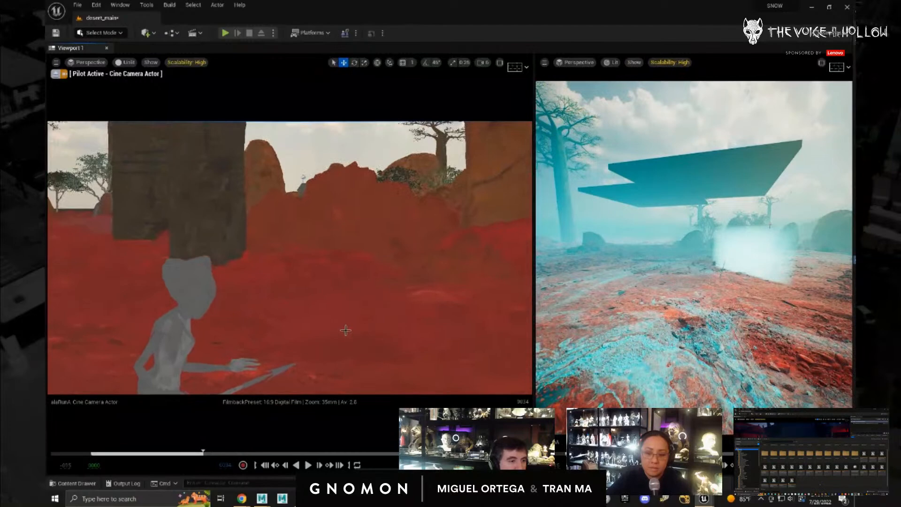
{"action": "middle_click_drag", "start_coordinate": [345, 331], "coordinate": [349, 331]}
{"action": "right_click_drag", "start_coordinate": [385, 344], "coordinate": [387, 339]}
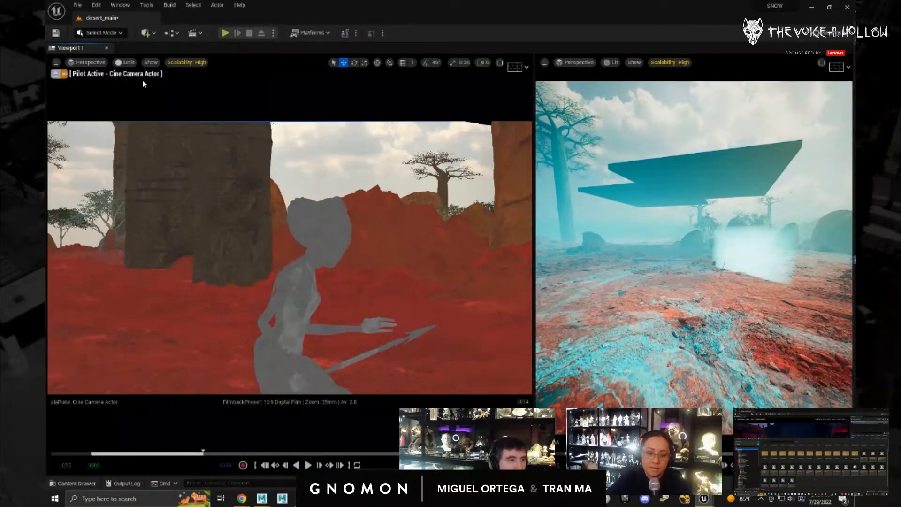
- Switch the camera view to Lit shading and try a lower framing with the character beside the distant slab
{"action": "left_click", "coordinate": [126, 62]}
{"action": "left_click", "coordinate": [143, 84]}
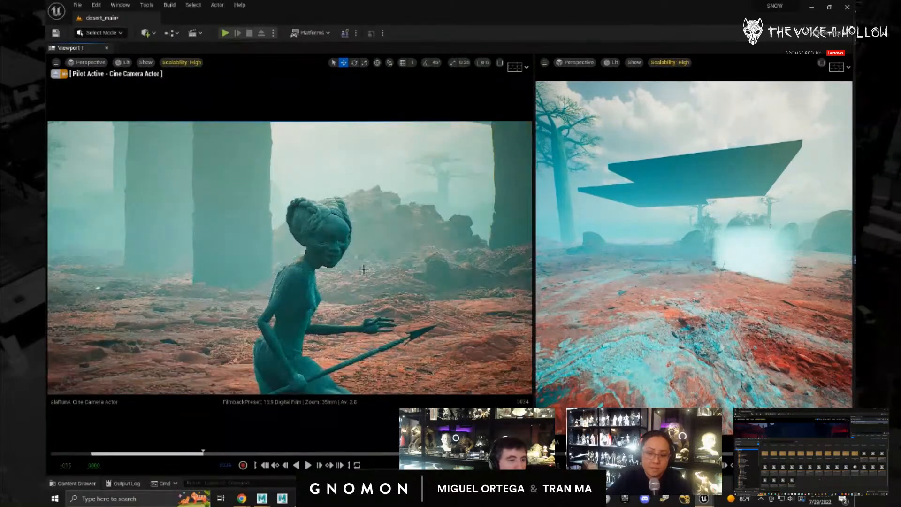
{"action": "middle_click_drag", "start_coordinate": [363, 269], "coordinate": [362, 300]}
{"action": "right_click_drag", "start_coordinate": [361, 302], "coordinate": [378, 297]}
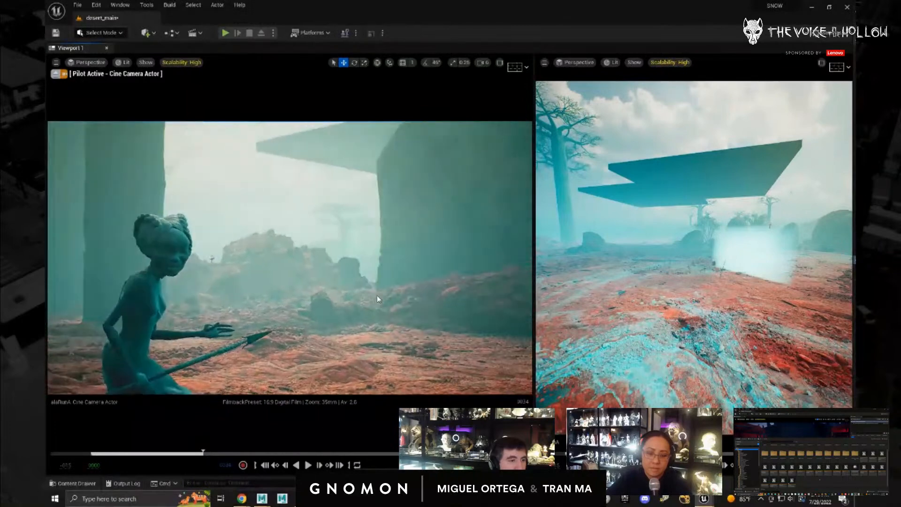
{"action": "middle_click_drag", "start_coordinate": [358, 316], "coordinate": [358, 306]}
{"action": "key", "text": "ctrl+z"}
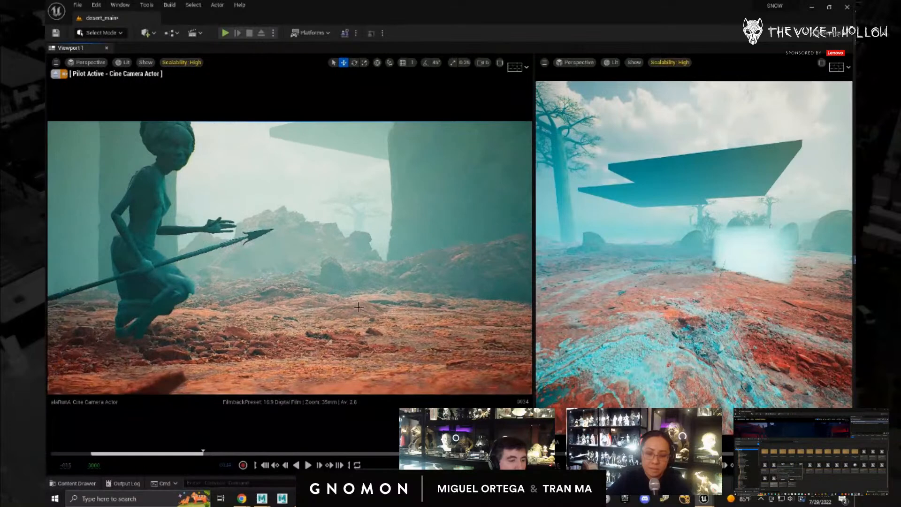
- Turn on the 2.35 Letterbox Mask overlay for the camera viewport
{"action": "left_click", "coordinate": [517, 67]}
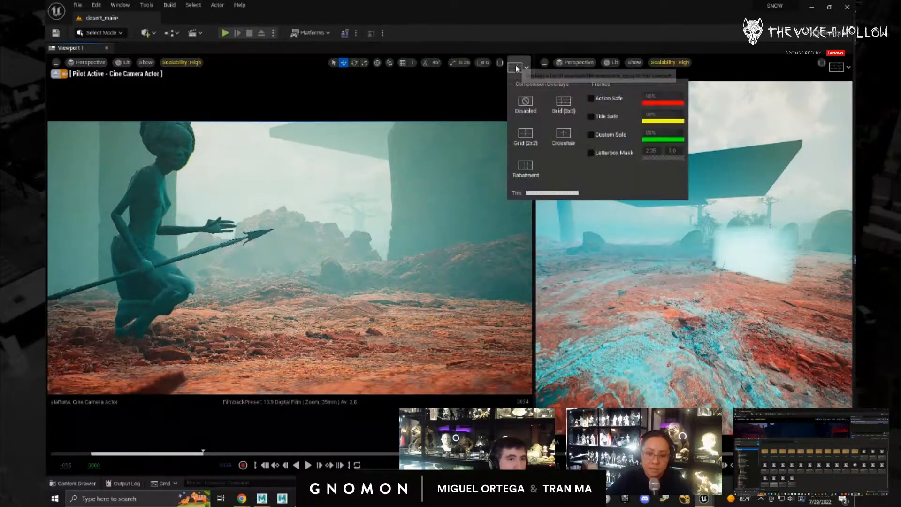
{"action": "left_click", "coordinate": [590, 153]}
- Try a ground-level camera position, then bring the cine camera to a higher view looking down on the character
{"action": "middle_click_drag", "start_coordinate": [398, 261], "coordinate": [398, 263]}
{"action": "left_click", "coordinate": [352, 253]}
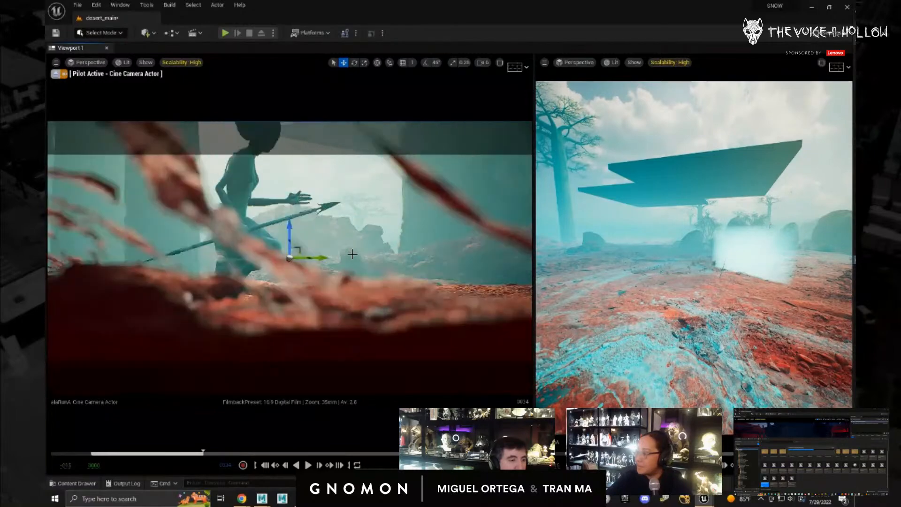
{"action": "left_click_drag", "start_coordinate": [352, 253], "coordinate": [325, 294], "text": "alt"}
{"action": "key", "text": "ctrl+z"}
{"action": "key", "text": "ctrl+z"}
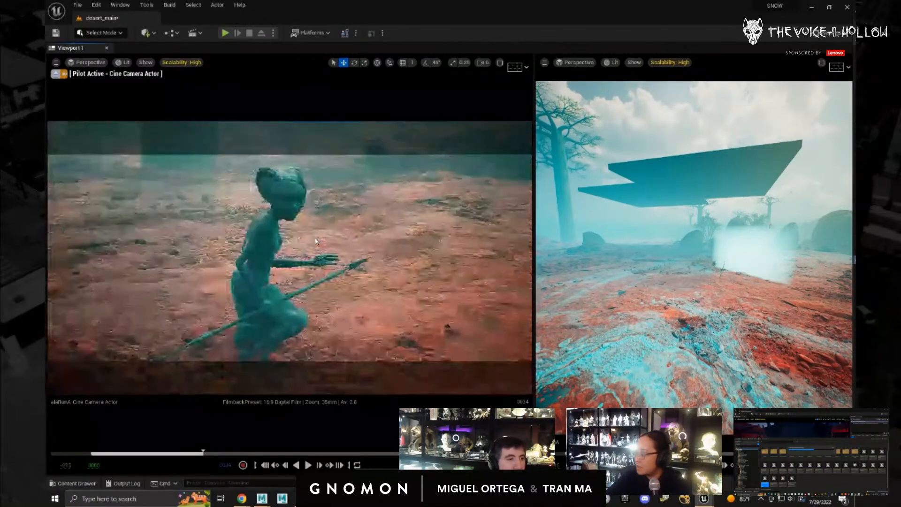
- Move the playhead to frame 36, select the character and pull the cine camera back to a wide shot of it
{"action": "mouse_move", "coordinate": [202, 454]}
{"action": "left_mouse_down"}
{"action": "mouse_move", "coordinate": [145, 453]}
{"action": "mouse_move", "coordinate": [210, 453]}
{"action": "left_mouse_up"}
{"action": "left_click", "coordinate": [342, 314]}
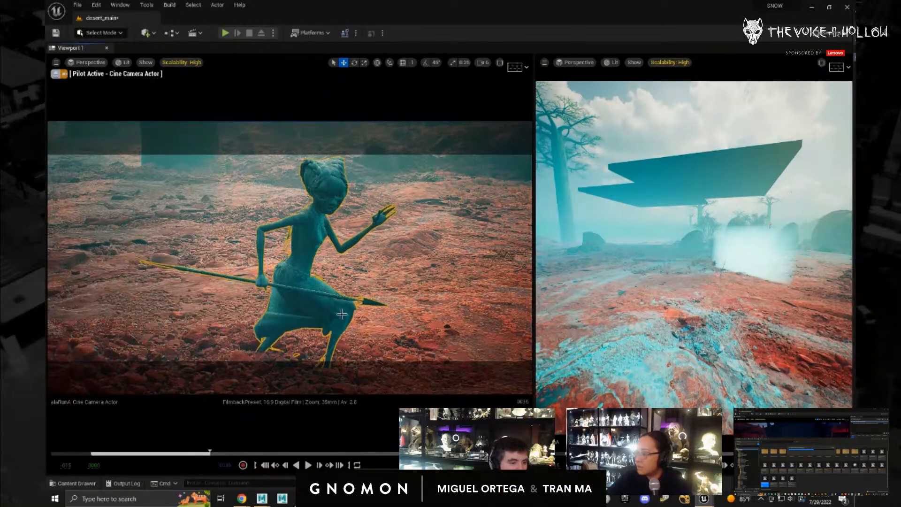
{"action": "right_click_drag", "start_coordinate": [335, 330], "coordinate": [51, 267], "text": "alt"}
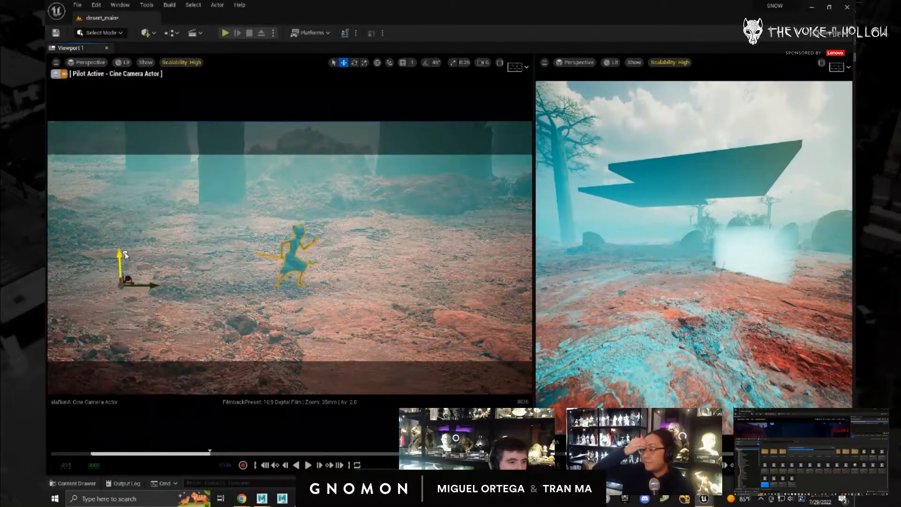
{"action": "left_click_drag", "start_coordinate": [324, 254], "coordinate": [342, 266], "text": "alt"}
{"action": "key", "text": "f"}
{"action": "right_click_drag", "start_coordinate": [394, 270], "coordinate": [255, 283]}
{"action": "scroll", "coordinate": [265, 285], "scroll_direction": "down", "scroll_amount": 4}
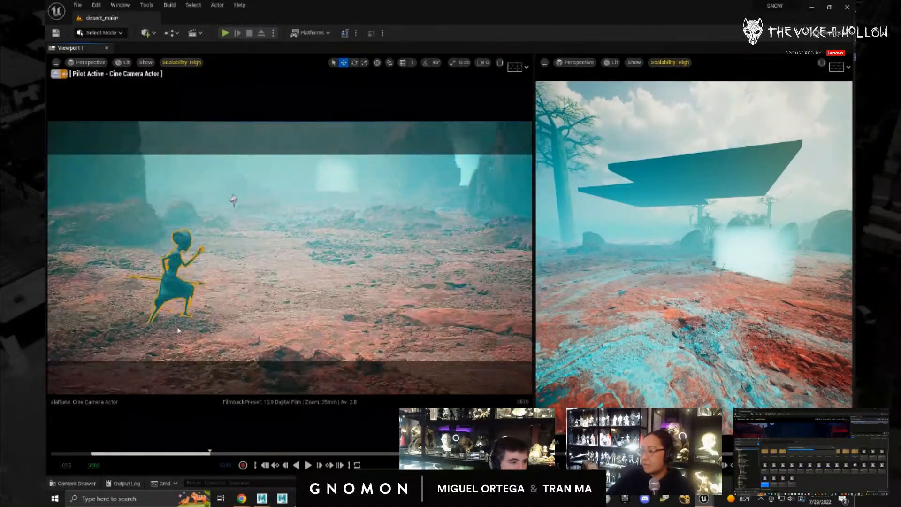
- Focus the cine camera on the ground piece beneath the character, framing the shot with foreground rocks
{"action": "left_click", "coordinate": [179, 328]}
{"action": "key", "text": "f"}
{"action": "scroll", "coordinate": [374, 209], "scroll_direction": "up", "scroll_amount": 4}
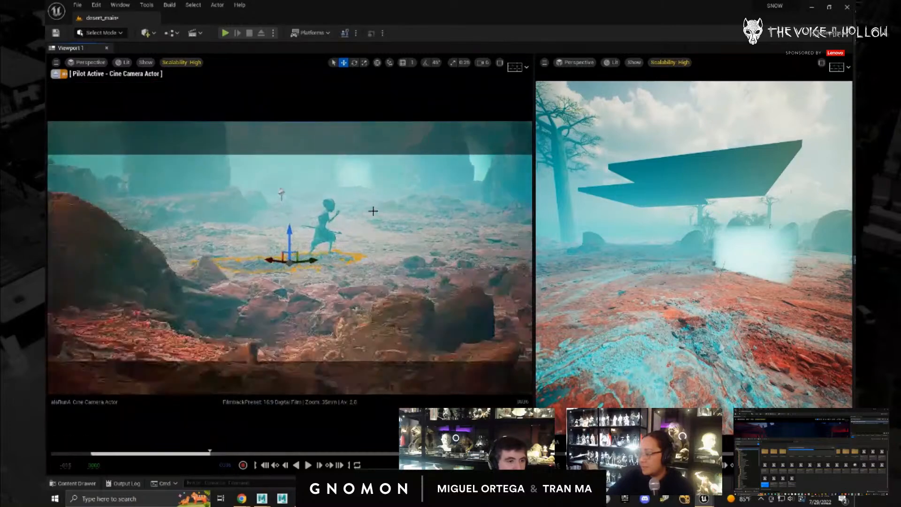
- Select the running character and rotate it about its vertical axis to change its running direction
{"action": "left_click", "coordinate": [336, 225]}
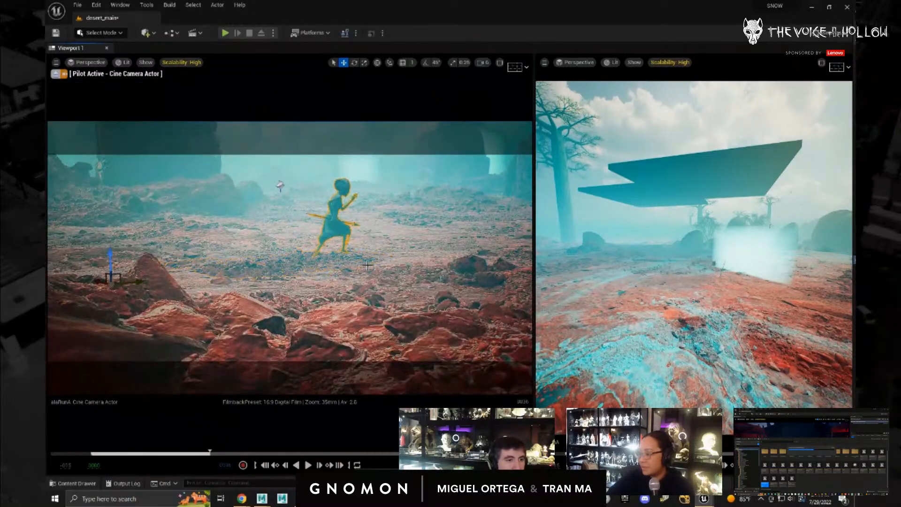
{"action": "key", "text": "e"}
{"action": "left_click_drag", "start_coordinate": [112, 294], "coordinate": [169, 282]}
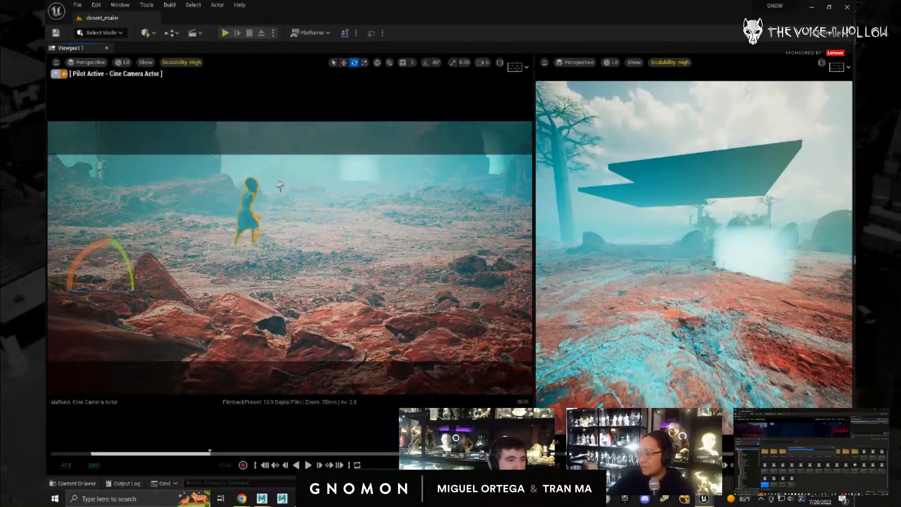
- Bring the cine camera down to a close, low side shot of the character with the trees and tall rock behind
{"action": "key", "text": "w"}
{"action": "middle_click_drag", "start_coordinate": [301, 240], "coordinate": [308, 253]}
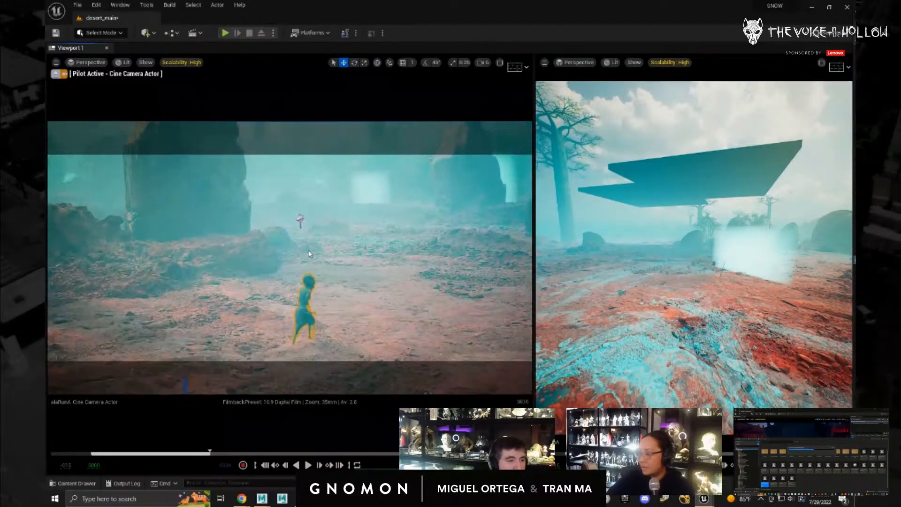
{"action": "right_click_drag", "start_coordinate": [308, 251], "coordinate": [393, 324], "text": "alt"}
{"action": "middle_click_drag", "start_coordinate": [393, 324], "coordinate": [349, 285], "text": "alt"}
{"action": "left_click_drag", "start_coordinate": [349, 286], "coordinate": [344, 282], "text": "alt"}
{"action": "middle_click_drag", "start_coordinate": [363, 308], "coordinate": [364, 314], "text": "alt"}
{"action": "left_click_drag", "start_coordinate": [357, 320], "coordinate": [344, 329], "text": "alt"}
{"action": "middle_click_drag", "start_coordinate": [344, 329], "coordinate": [347, 333], "text": "alt"}
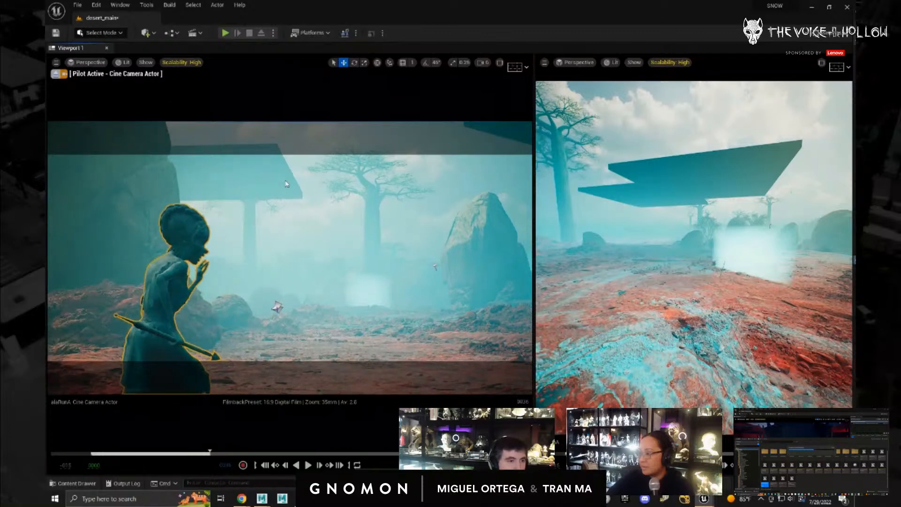
- Select the two overhead slabs, Cube3 and Cube4, and add Visibility tracks to both in the sequence
{"action": "left_click", "coordinate": [286, 184]}
{"action": "left_click", "coordinate": [630, 198], "text": "shift"}
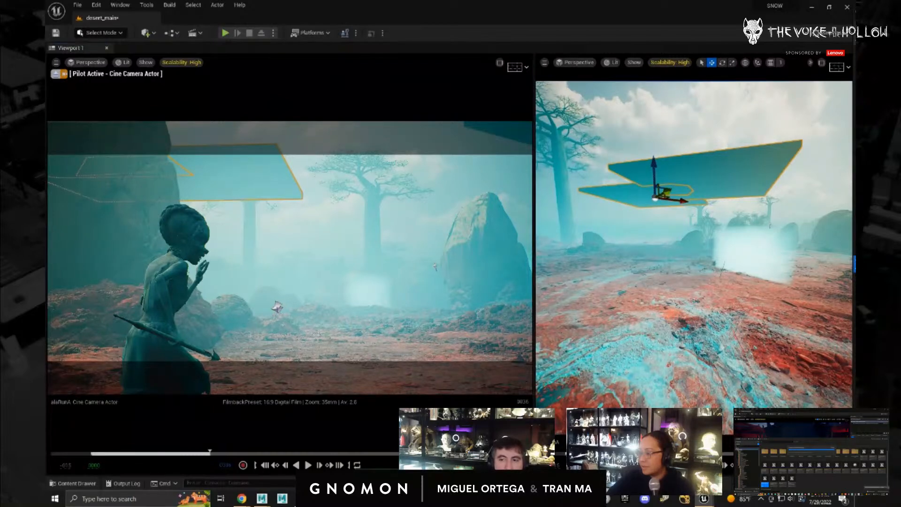
{"action": "left_click_drag", "start_coordinate": [854, 220], "coordinate": [406, 158]}
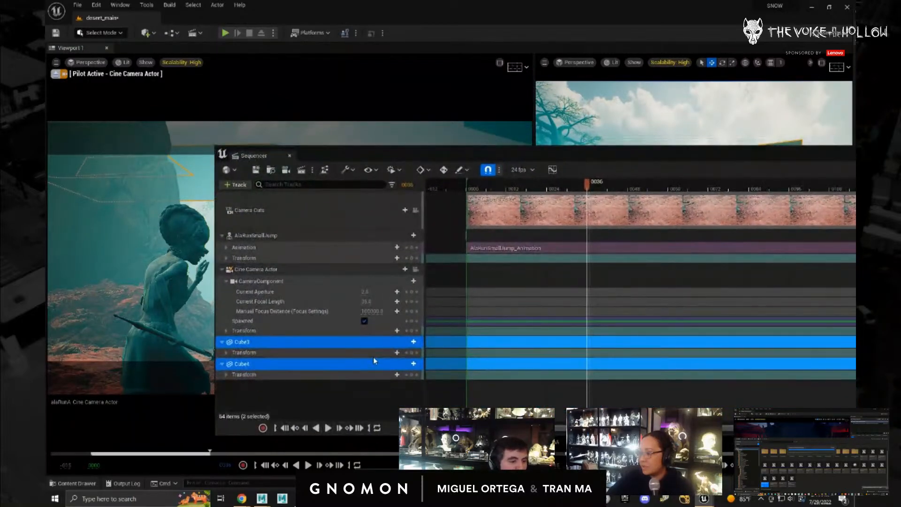
{"action": "left_click", "coordinate": [409, 341]}
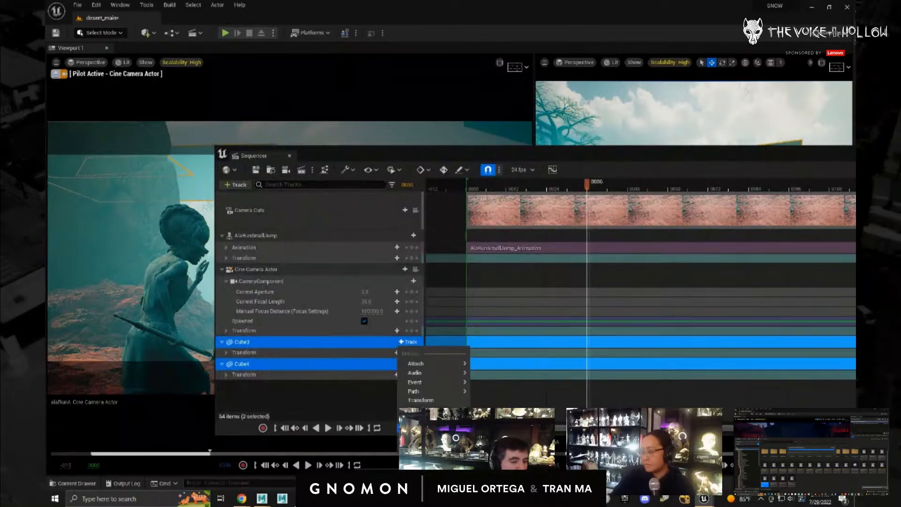
{"action": "left_click", "coordinate": [415, 409]}
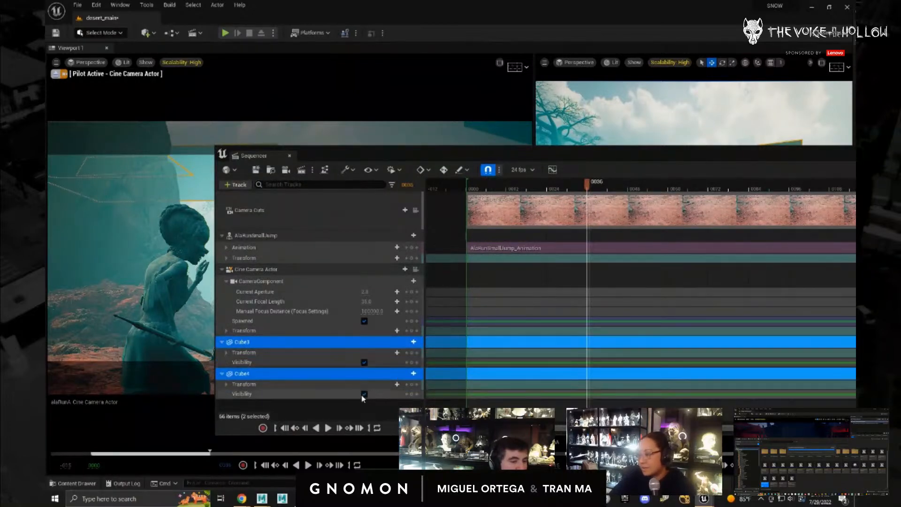
- Turn off visibility for Cube3 and Cube4, collapse their tracks and move the Sequencer window out of the way
{"action": "left_click", "coordinate": [364, 394]}
{"action": "left_click", "coordinate": [364, 362]}
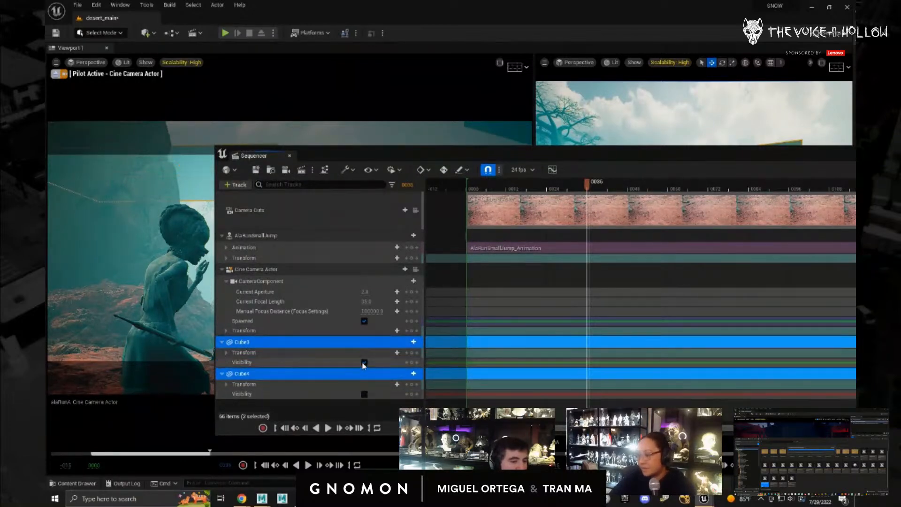
{"action": "left_click", "coordinate": [222, 374]}
{"action": "left_click", "coordinate": [222, 342]}
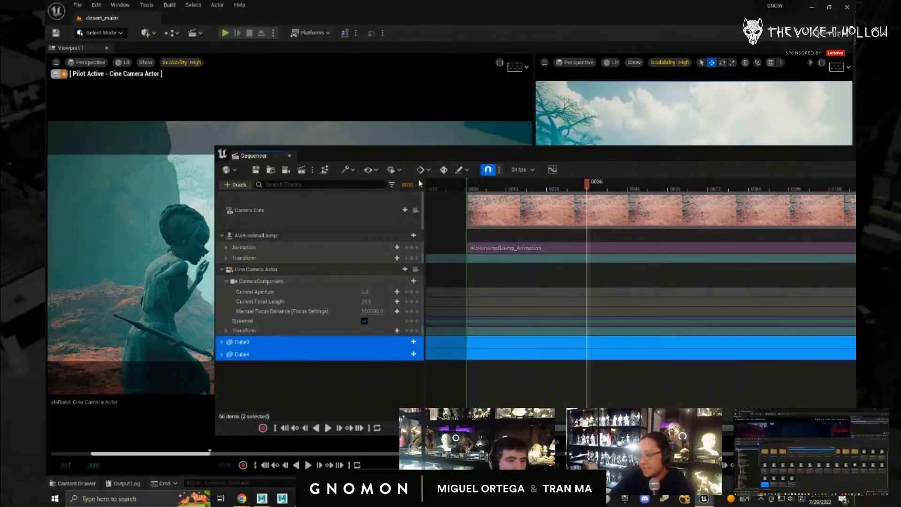
{"action": "left_click_drag", "start_coordinate": [441, 154], "coordinate": [855, 206]}
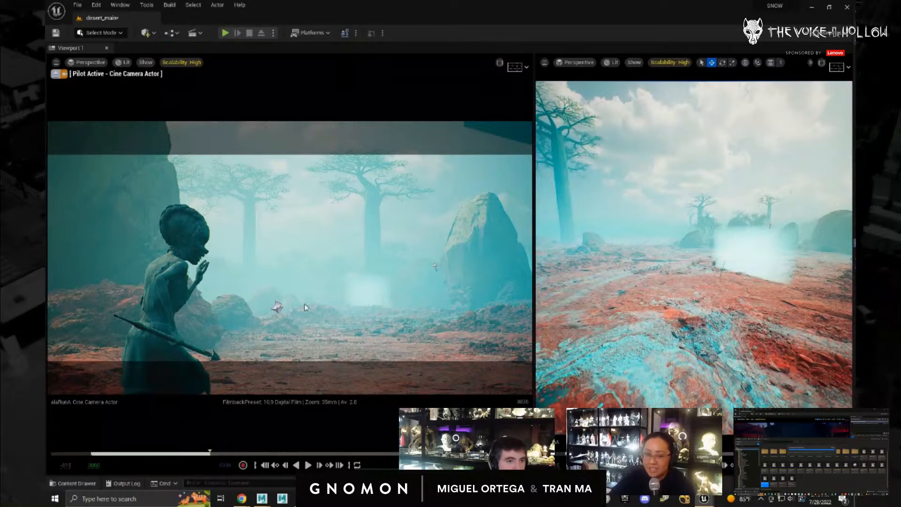
- Nudge the cine camera's angle and position to reframe the close shot of the character at frame 36
{"action": "left_click_drag", "start_coordinate": [306, 303], "coordinate": [311, 301], "text": "alt"}
{"action": "right_click_drag", "start_coordinate": [306, 303], "coordinate": [295, 303]}
{"action": "middle_click_drag", "start_coordinate": [295, 302], "coordinate": [282, 304]}
- Set the cine camera's aperture to 1 and focal length to 50 mm, and pull the camera back slightly
{"action": "left_click_drag", "start_coordinate": [853, 328], "coordinate": [530, 136]}
{"action": "left_click", "coordinate": [419, 275]}
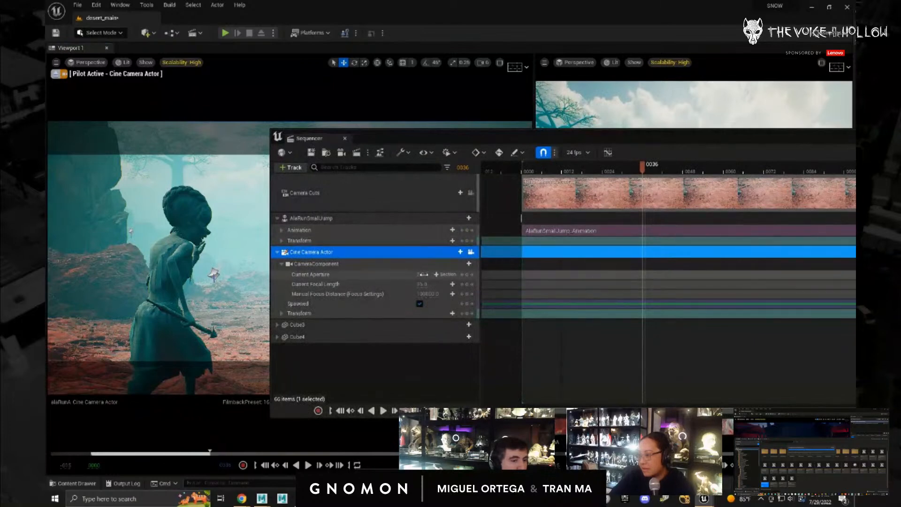
{"action": "type", "text": "1"}
{"action": "key", "text": "Return"}
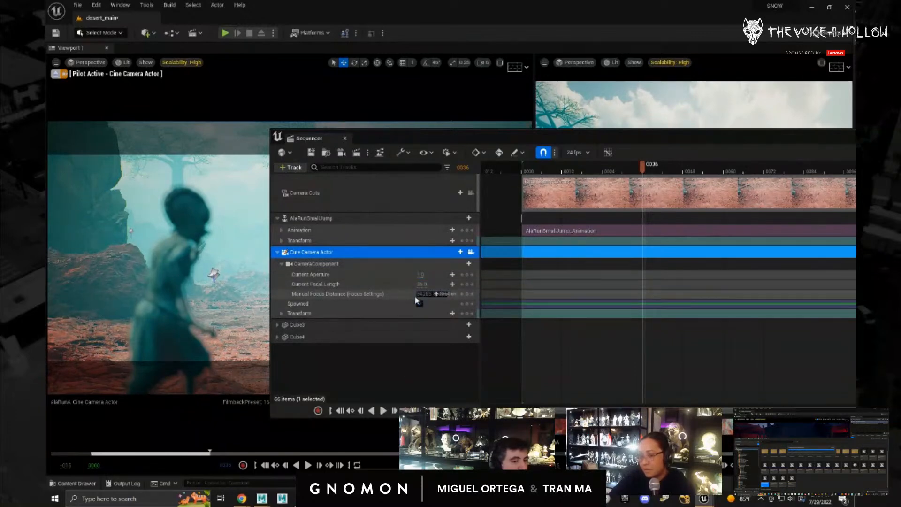
{"action": "left_click", "coordinate": [424, 285]}
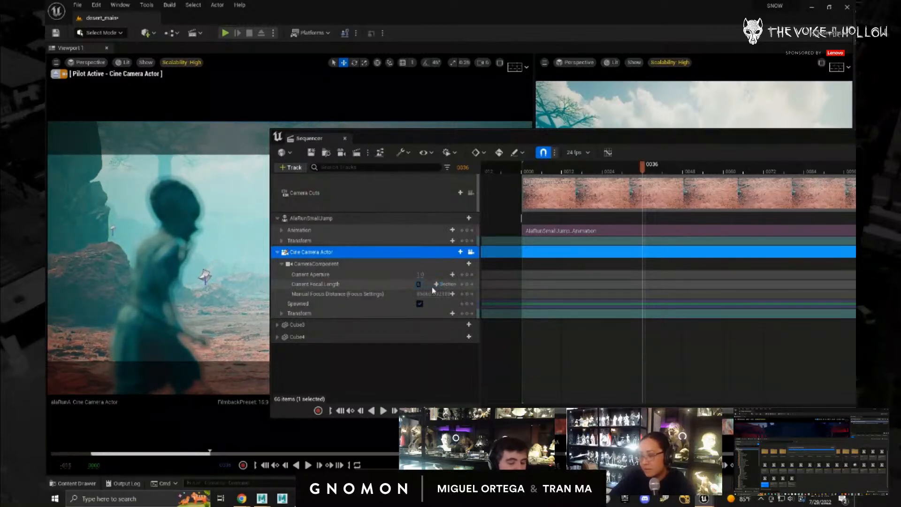
{"action": "key", "text": "Return"}
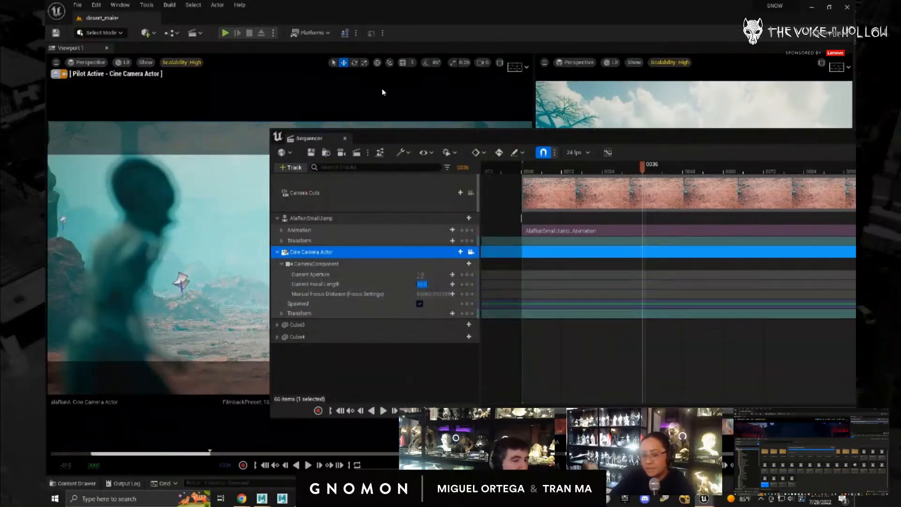
{"action": "scroll", "coordinate": [218, 292], "scroll_direction": "down", "scroll_amount": 3}
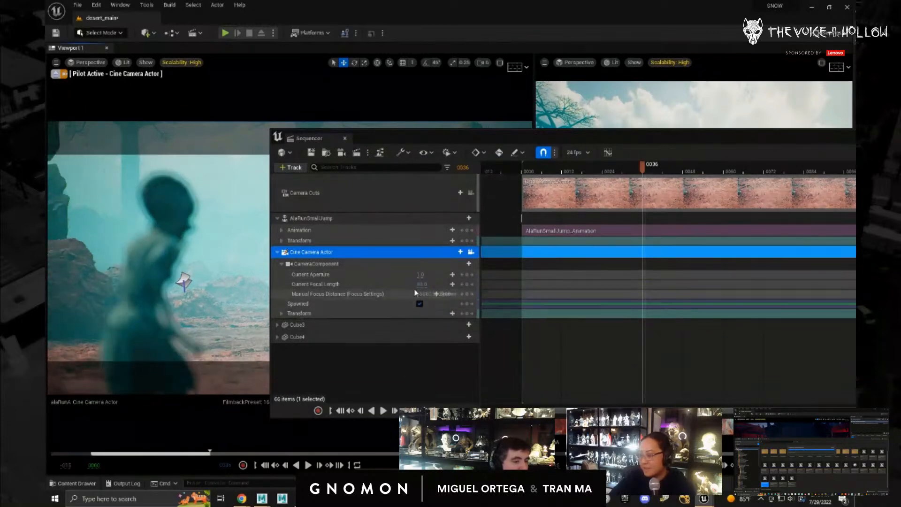
- Adjust the cine camera's manual focus distance until the character is sharp, and clear the Sequencer from the viewports
{"action": "left_click", "coordinate": [429, 294]}
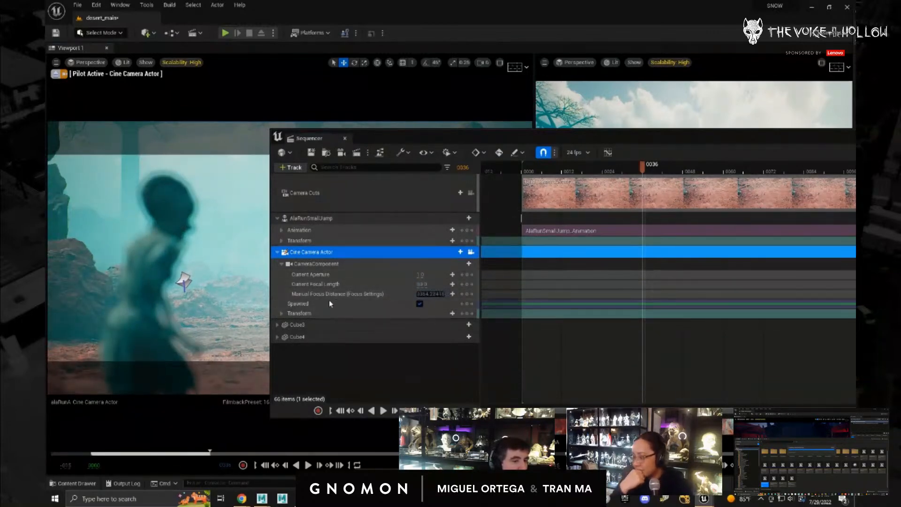
{"action": "left_click_drag", "start_coordinate": [278, 305], "coordinate": [249, 306]}
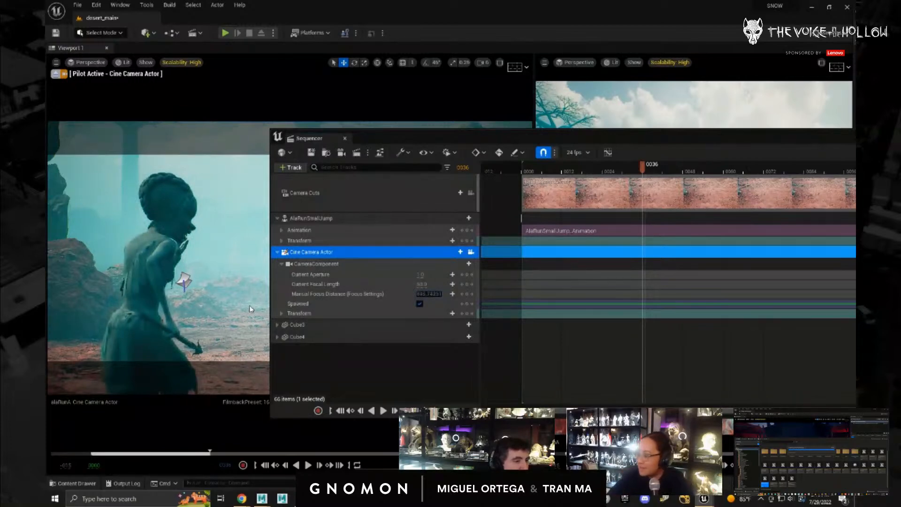
{"action": "left_click_drag", "start_coordinate": [251, 309], "coordinate": [250, 308]}
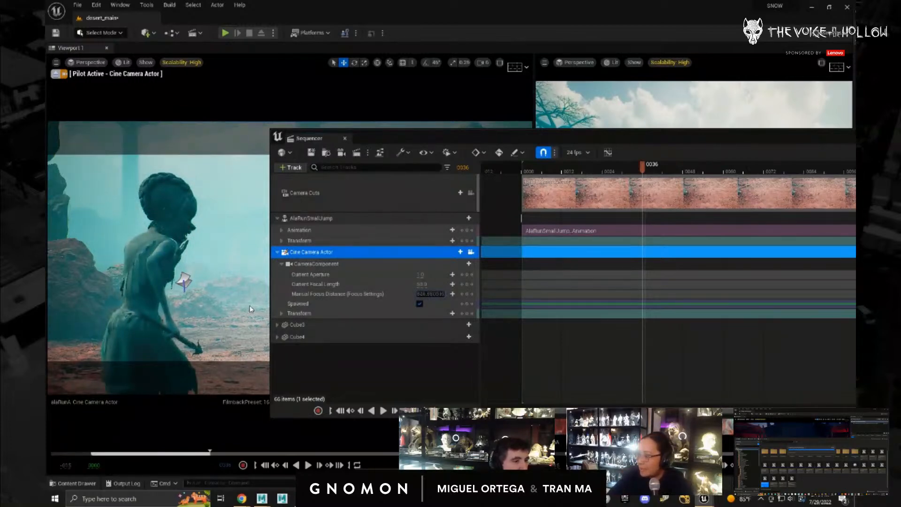
{"action": "left_click_drag", "start_coordinate": [510, 140], "coordinate": [900, 150]}
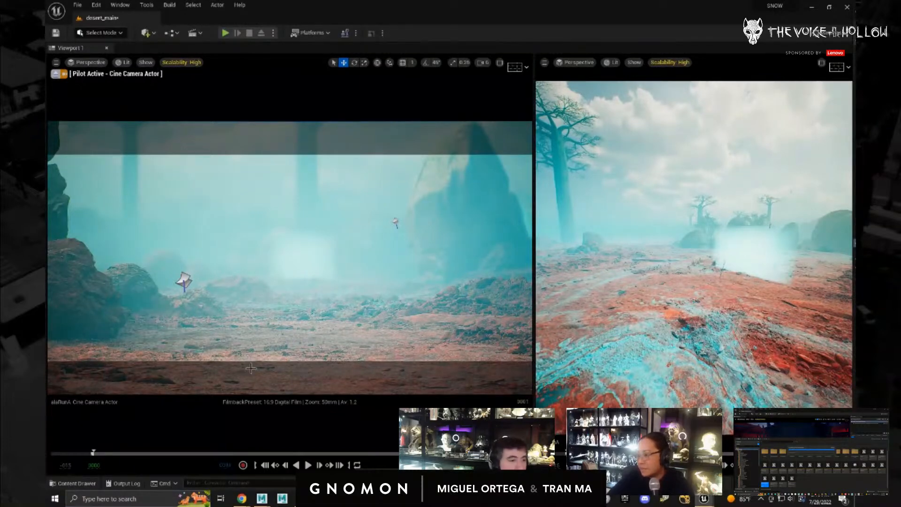
- Try pulling the cine camera back at frame 1, and undo the latest camera moves
{"action": "scroll", "coordinate": [243, 368], "scroll_direction": "down", "scroll_amount": 6}
{"action": "key", "text": "ctrl+z"}
{"action": "key", "text": "ctrl+z"}
{"action": "key", "text": "ctrl+z"}
{"action": "key", "text": "ctrl+z"}
{"action": "key", "text": "ctrl+z"}
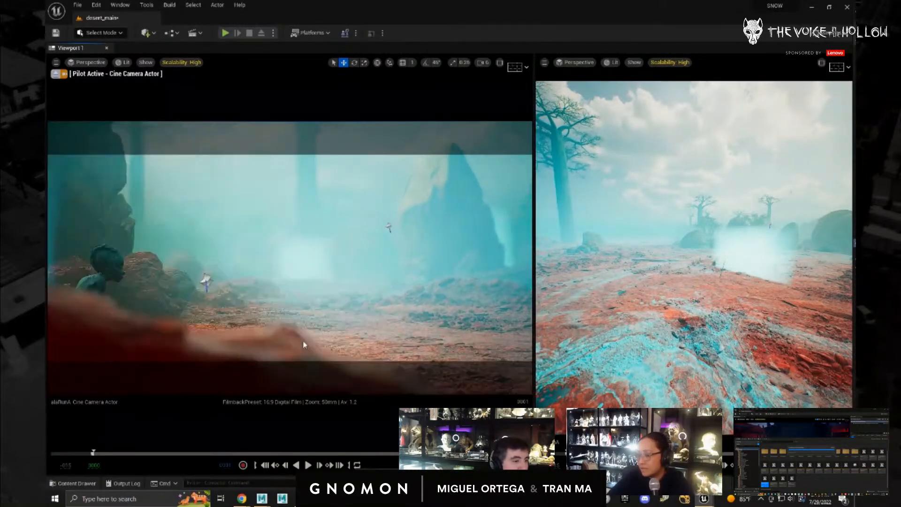
{"action": "key", "text": "ctrl+z"}
{"action": "key", "text": "ctrl+z"}
{"action": "key", "text": "ctrl+z"}
{"action": "key", "text": "ctrl+z"}
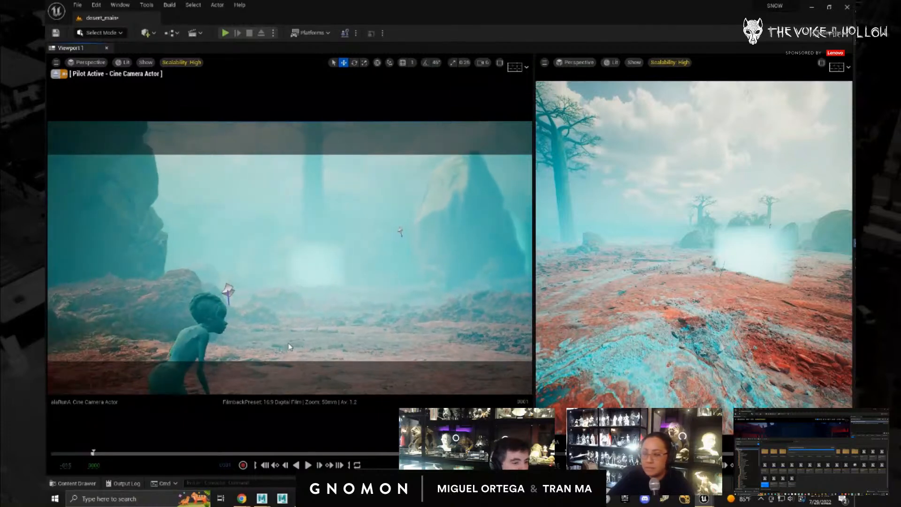
- Move the cine camera in beside the character at frame 1, placing her on the left of the shot
{"action": "scroll", "coordinate": [300, 325], "scroll_direction": "up", "scroll_amount": 3}
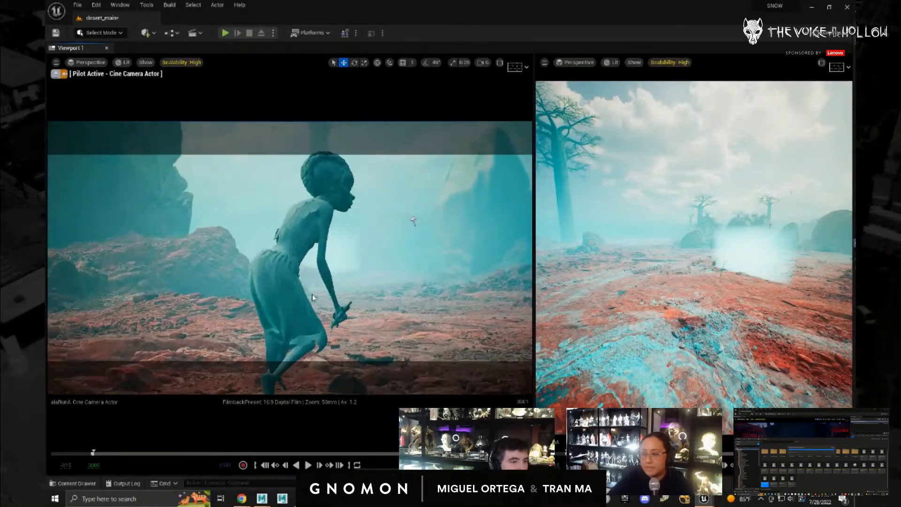
{"action": "left_click_drag", "start_coordinate": [319, 299], "coordinate": [321, 297], "text": "alt"}
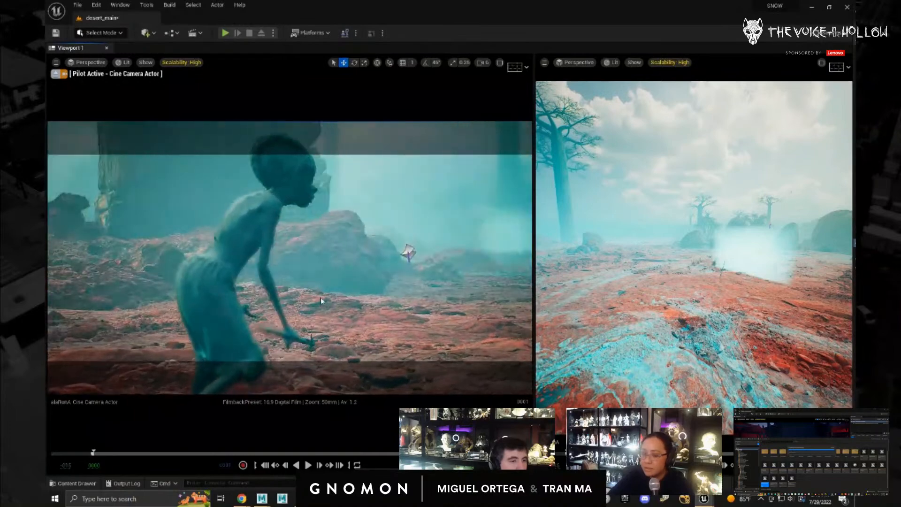
{"action": "middle_click_drag", "start_coordinate": [336, 296], "coordinate": [336, 296], "text": "alt"}
{"action": "left_click_drag", "start_coordinate": [332, 295], "coordinate": [331, 292], "text": "alt"}
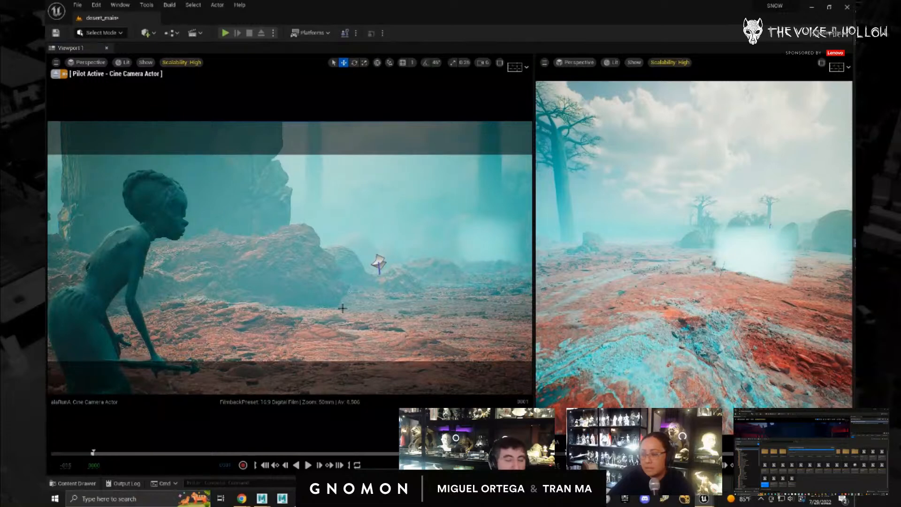
{"action": "left_click_drag", "start_coordinate": [255, 306], "coordinate": [269, 307], "text": "alt"}
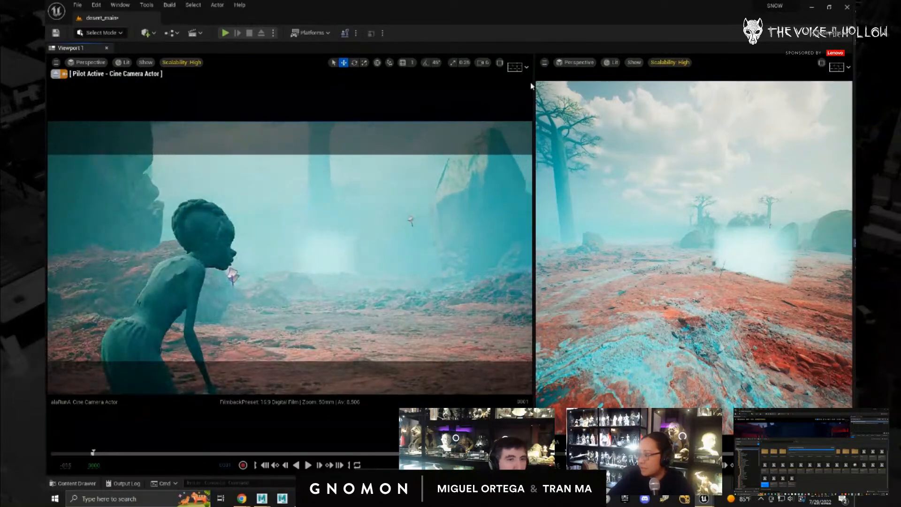
- Set the viewport camera speed to 1 and fine-tune a lower angle showing the character against the trees and tall rock
{"action": "left_click", "coordinate": [483, 62]}
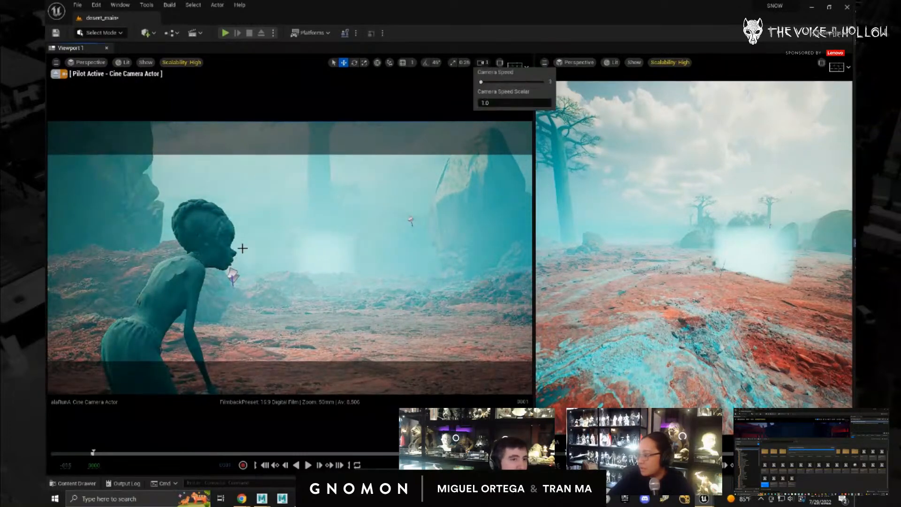
{"action": "left_click_drag", "start_coordinate": [241, 252], "coordinate": [248, 244], "text": "alt"}
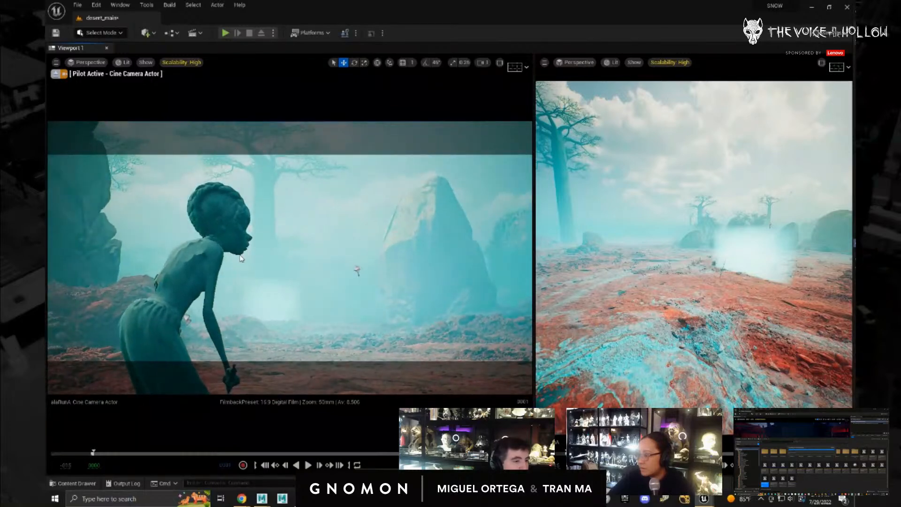
{"action": "key", "text": "d"}
{"action": "right_click_drag", "start_coordinate": [241, 258], "coordinate": [249, 291]}
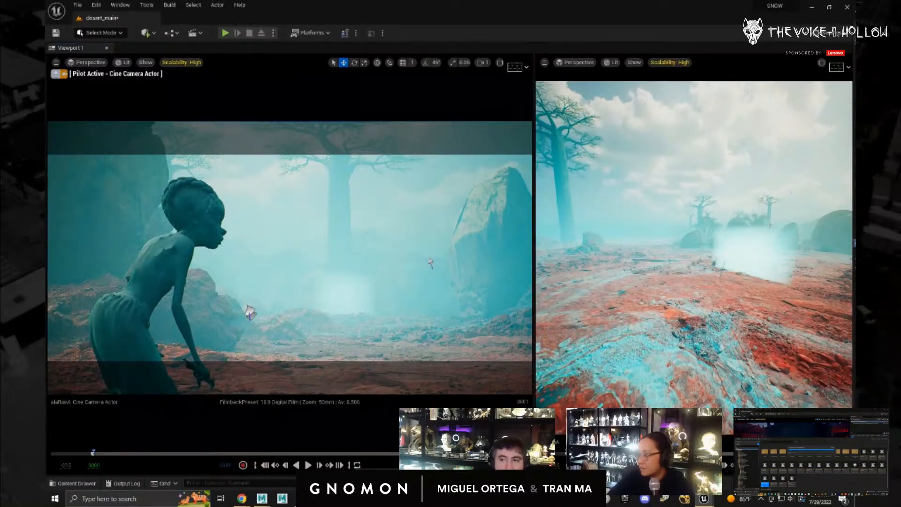
- Scrub to frame 116, try shifting the framing, and focus the cine camera on the ground piece beneath the character
{"action": "left_click_drag", "start_coordinate": [93, 452], "coordinate": [419, 453]}
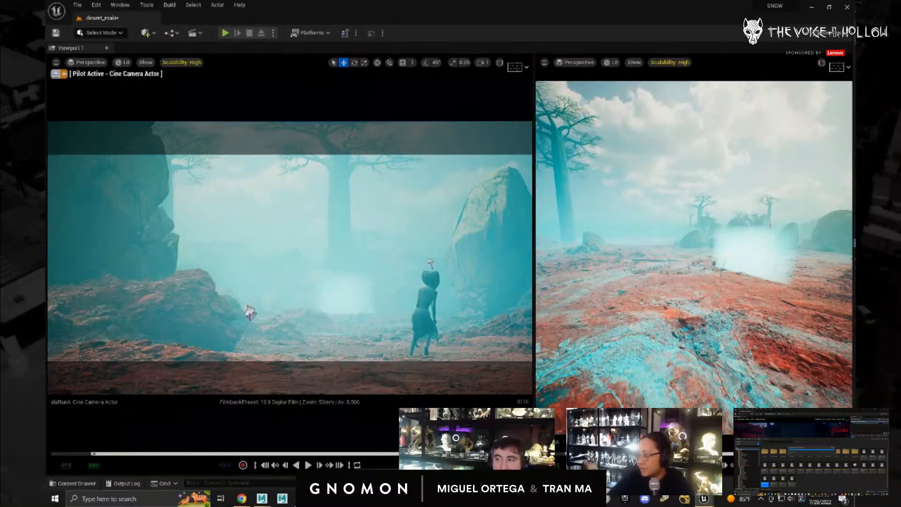
{"action": "right_click_drag", "start_coordinate": [466, 354], "coordinate": [441, 364]}
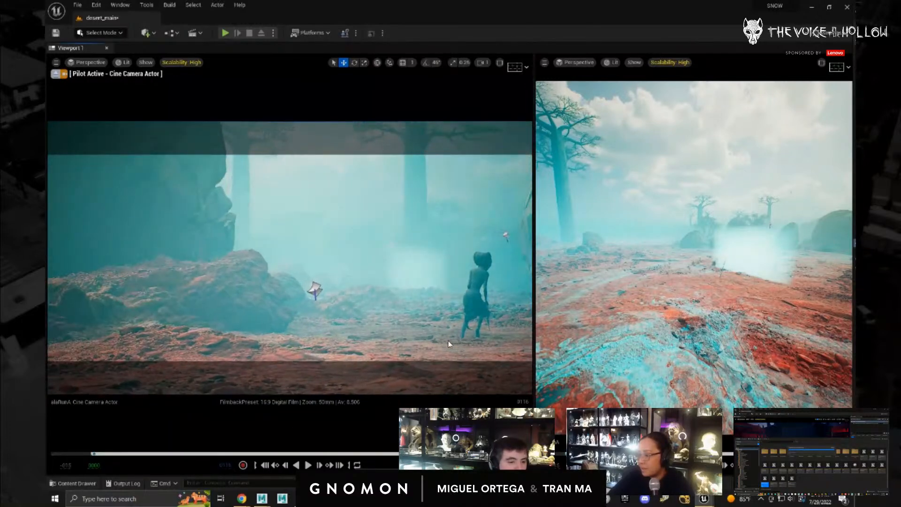
{"action": "middle_click_drag", "start_coordinate": [470, 338], "coordinate": [553, 353]}
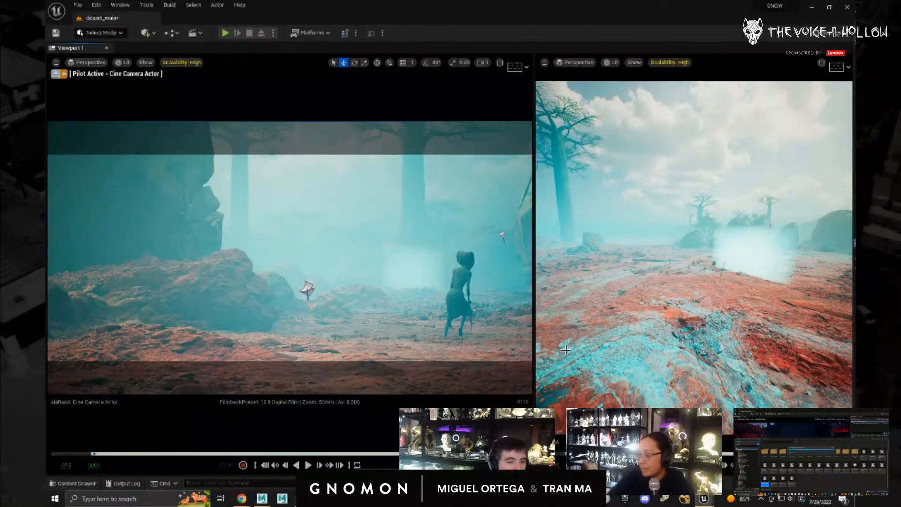
{"action": "left_click", "coordinate": [475, 337]}
{"action": "key", "text": "f"}
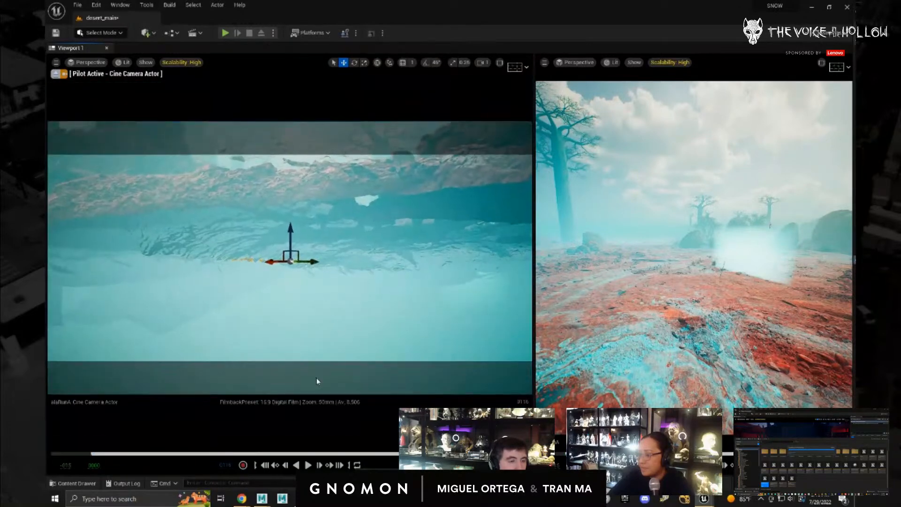
- Raise the viewport camera speed and bring the cine camera above ground to a high view of the character
{"action": "left_click_drag", "start_coordinate": [317, 381], "coordinate": [397, 267], "text": "alt"}
{"action": "left_click", "coordinate": [482, 63]}
{"action": "scroll", "coordinate": [404, 222], "scroll_direction": "up", "scroll_amount": 5}
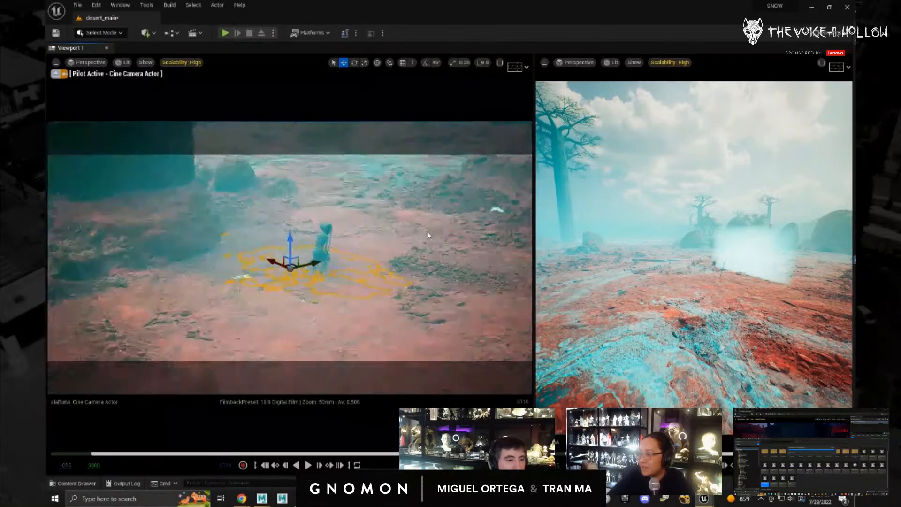
{"action": "middle_click_drag", "start_coordinate": [404, 221], "coordinate": [428, 220], "text": "alt"}
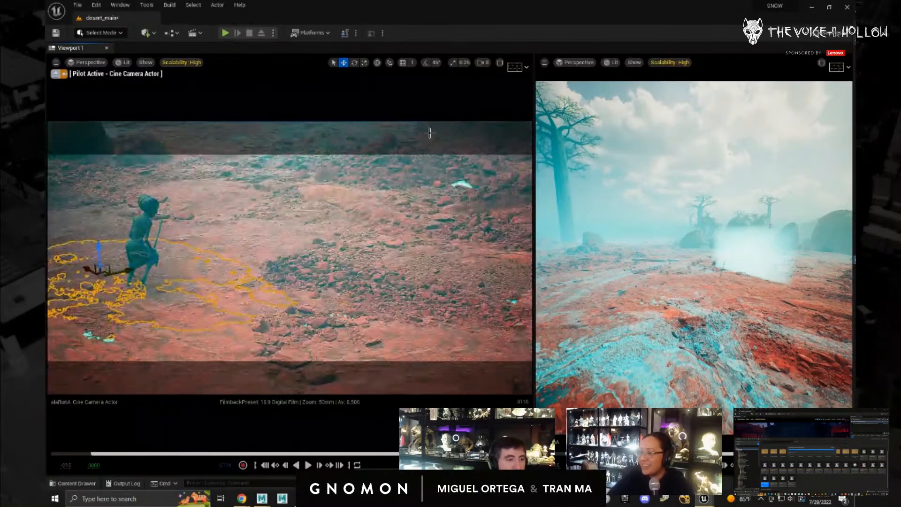
- Lower the viewport camera speed and bring the cine camera down to a low view behind the character at frame 116
{"action": "left_click", "coordinate": [483, 63]}
{"action": "left_click_drag", "start_coordinate": [508, 82], "coordinate": [498, 82]}
{"action": "left_click_drag", "start_coordinate": [291, 192], "coordinate": [291, 157], "text": "alt"}
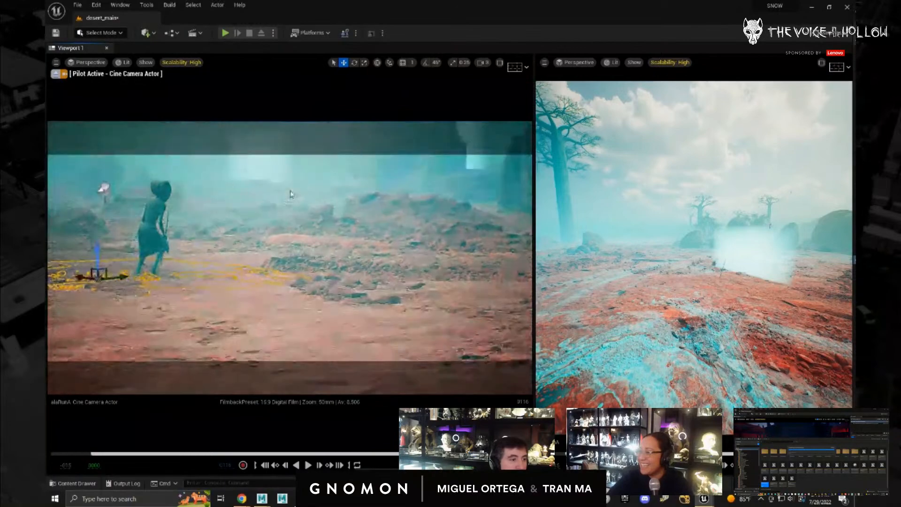
{"action": "right_click_drag", "start_coordinate": [211, 243], "coordinate": [176, 233], "text": "alt"}
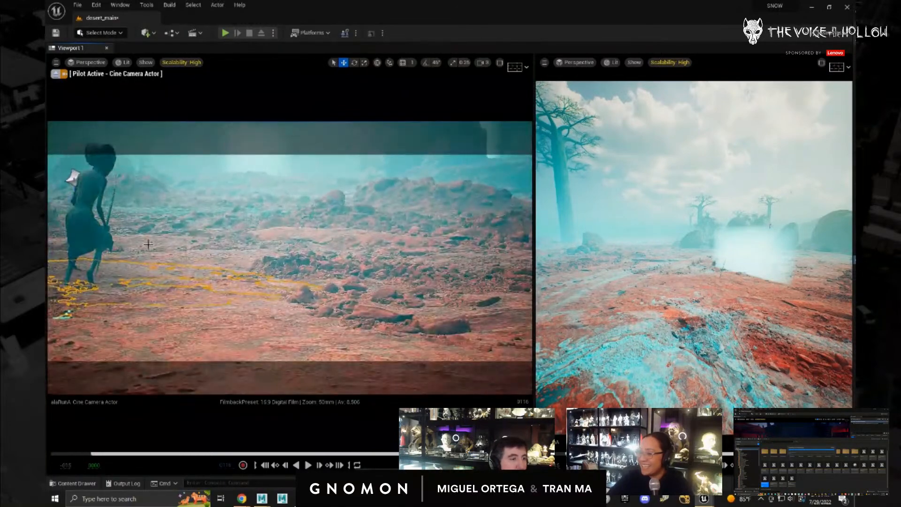
{"action": "middle_click_drag", "start_coordinate": [148, 244], "coordinate": [611, 387], "text": "alt"}
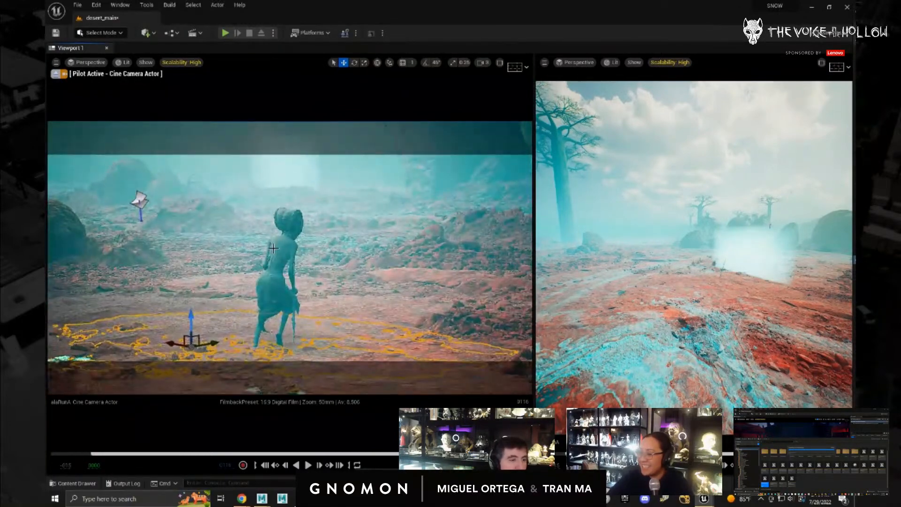
{"action": "left_click_drag", "start_coordinate": [273, 248], "coordinate": [239, 239], "text": "alt"}
{"action": "right_click_drag", "start_coordinate": [240, 239], "coordinate": [258, 248], "text": "alt"}
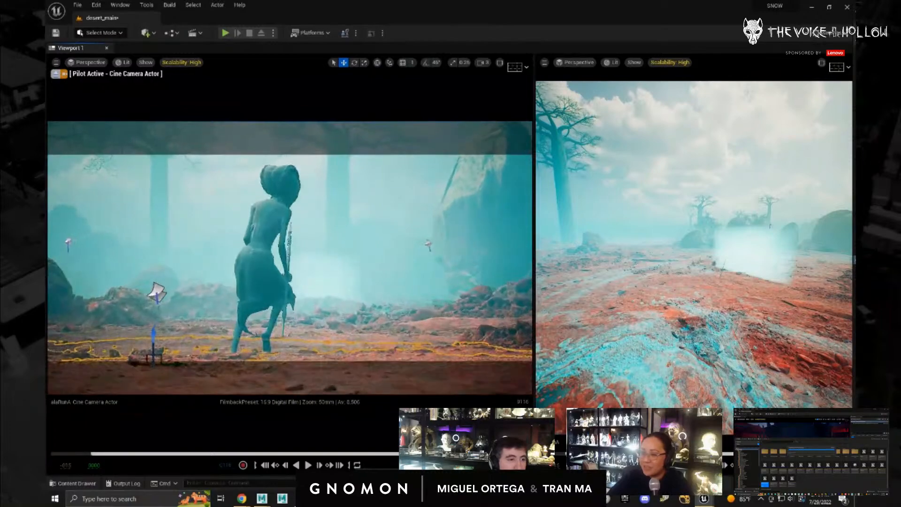
- Move the cine camera closer and refine its angle, placing the character large on the left of the shot against the misty trees
{"action": "left_click_drag", "start_coordinate": [346, 268], "coordinate": [294, 301], "text": "alt"}
{"action": "middle_click_drag", "start_coordinate": [294, 300], "coordinate": [406, 302], "text": "alt"}
{"action": "right_click_drag", "start_coordinate": [343, 259], "coordinate": [394, 263], "text": "alt"}
{"action": "left_click_drag", "start_coordinate": [359, 271], "coordinate": [420, 267], "text": "alt"}
{"action": "middle_click_drag", "start_coordinate": [430, 268], "coordinate": [370, 271], "text": "alt"}
{"action": "right_click_drag", "start_coordinate": [370, 270], "coordinate": [429, 267], "text": "alt"}
{"action": "mouse_move", "coordinate": [428, 267]}
{"action": "left_mouse_down", "text": "alt"}
{"action": "mouse_move", "coordinate": [439, 271]}
{"action": "mouse_move", "coordinate": [419, 265]}
{"action": "left_mouse_up", "text": "alt"}
{"action": "middle_click_drag", "start_coordinate": [420, 265], "coordinate": [444, 268], "text": "alt"}
{"action": "left_click_drag", "start_coordinate": [417, 271], "coordinate": [393, 269], "text": "alt"}
{"action": "middle_click_drag", "start_coordinate": [396, 269], "coordinate": [420, 271], "text": "alt"}
{"action": "mouse_move", "coordinate": [381, 282]}
{"action": "left_mouse_down", "text": "alt"}
{"action": "mouse_move", "coordinate": [369, 285]}
{"action": "mouse_move", "coordinate": [378, 280]}
{"action": "left_mouse_up", "text": "alt"}
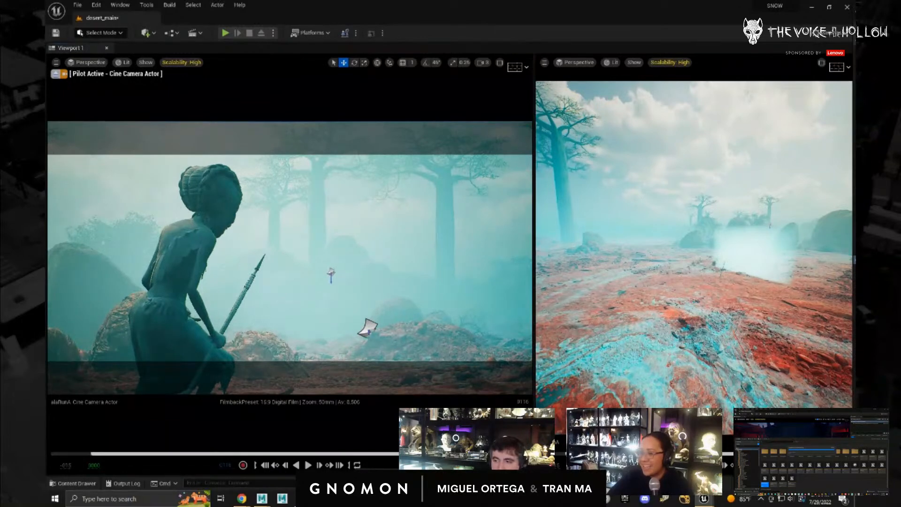
- Play back the shot and, at frame 66, swing the cine camera to hold the character on the left against the large rocks
{"action": "key", "text": "space"}
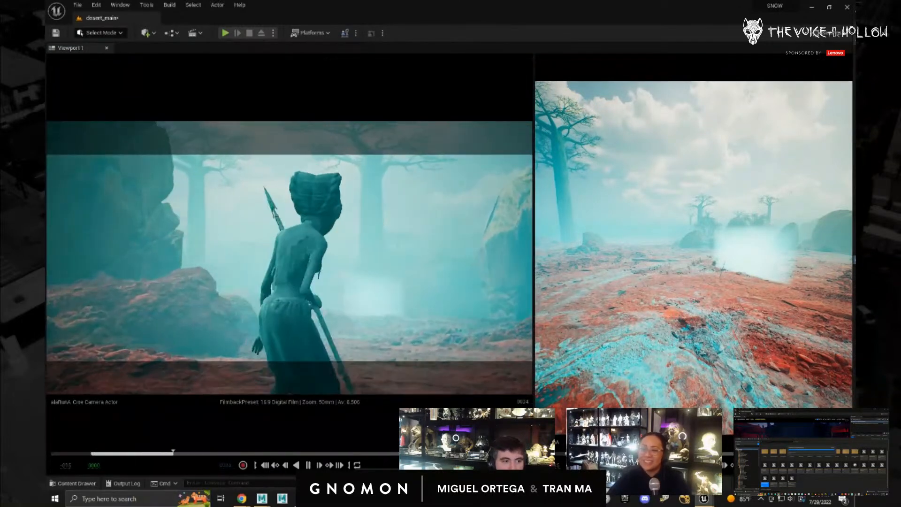
{"action": "key", "text": "space"}
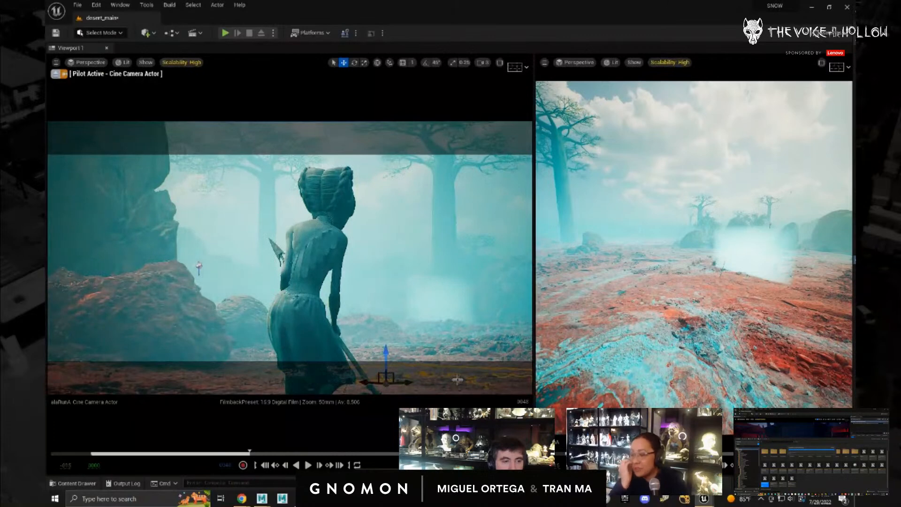
{"action": "left_click_drag", "start_coordinate": [457, 379], "coordinate": [441, 359], "text": "alt"}
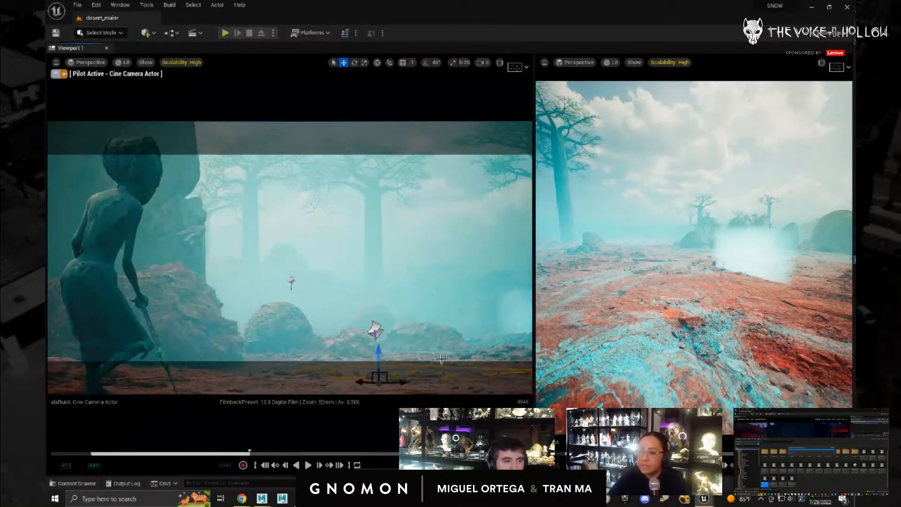
{"action": "key", "text": "space"}
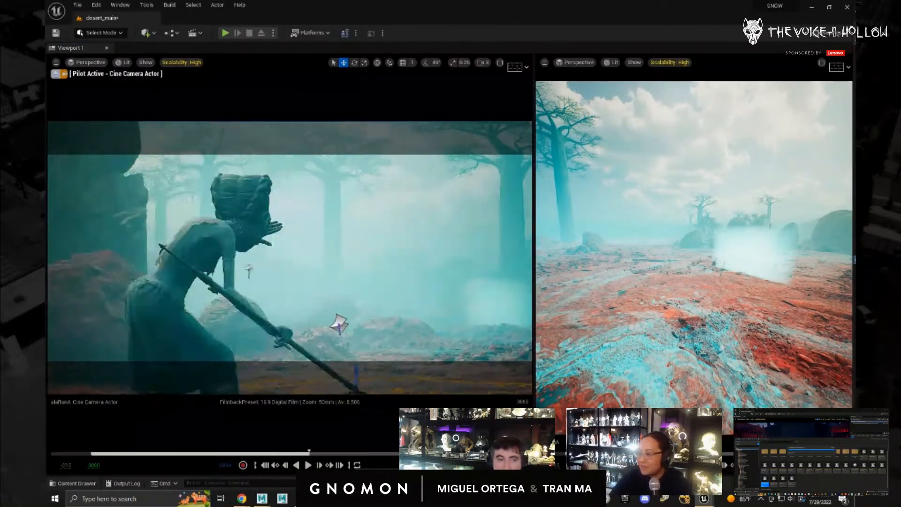
{"action": "left_click_drag", "start_coordinate": [334, 317], "coordinate": [170, 295], "text": "alt"}
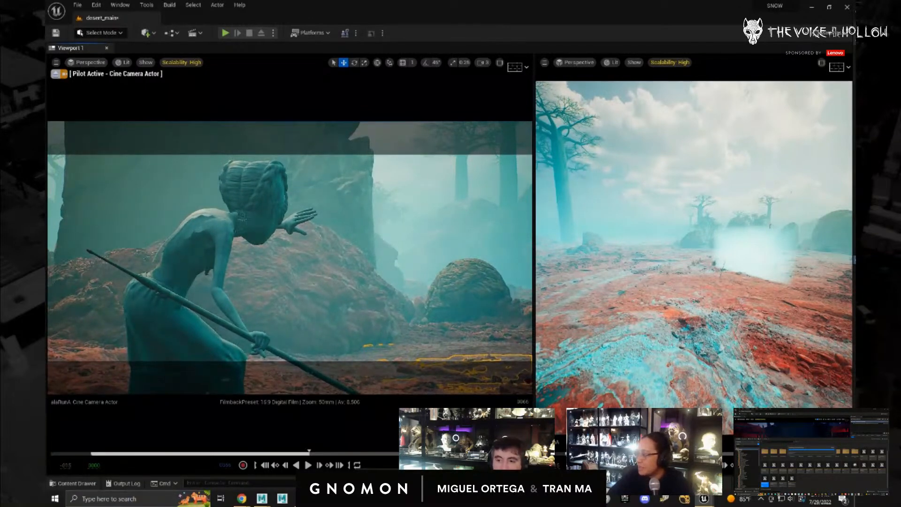
- Scrub the sequence to frame 33 and reframe the cine camera closer, with the character on the left of the shot
{"action": "left_click_drag", "start_coordinate": [851, 291], "coordinate": [516, 128]}
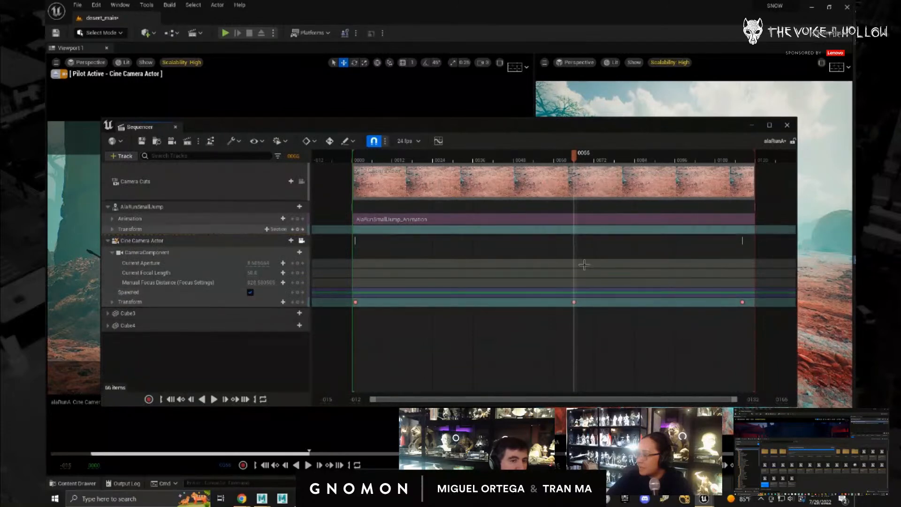
{"action": "left_click_drag", "start_coordinate": [235, 125], "coordinate": [530, 136]}
{"action": "left_click_drag", "start_coordinate": [522, 169], "coordinate": [497, 171]}
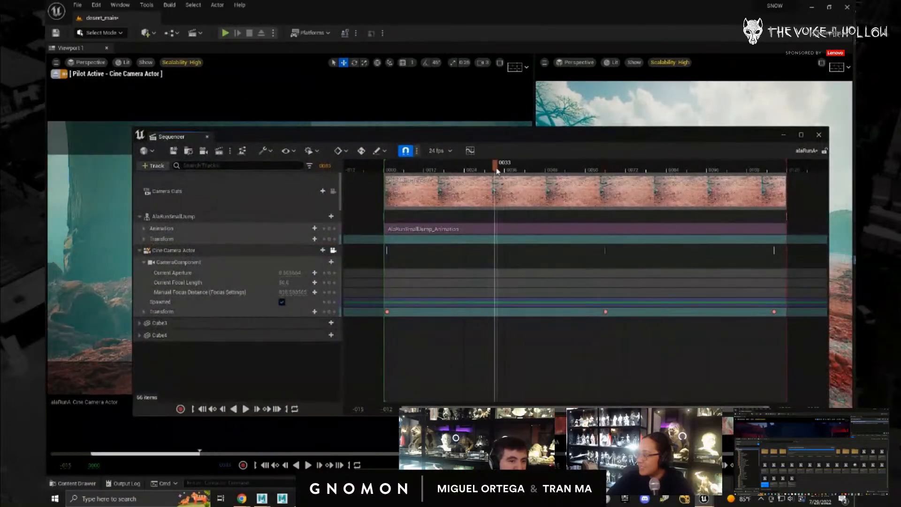
{"action": "left_click_drag", "start_coordinate": [581, 126], "coordinate": [900, 141]}
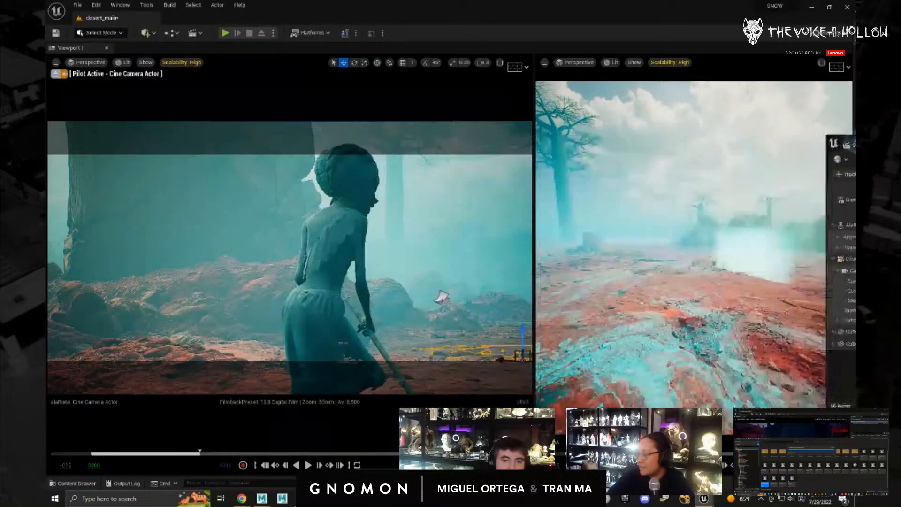
{"action": "left_click_drag", "start_coordinate": [429, 301], "coordinate": [365, 302]}
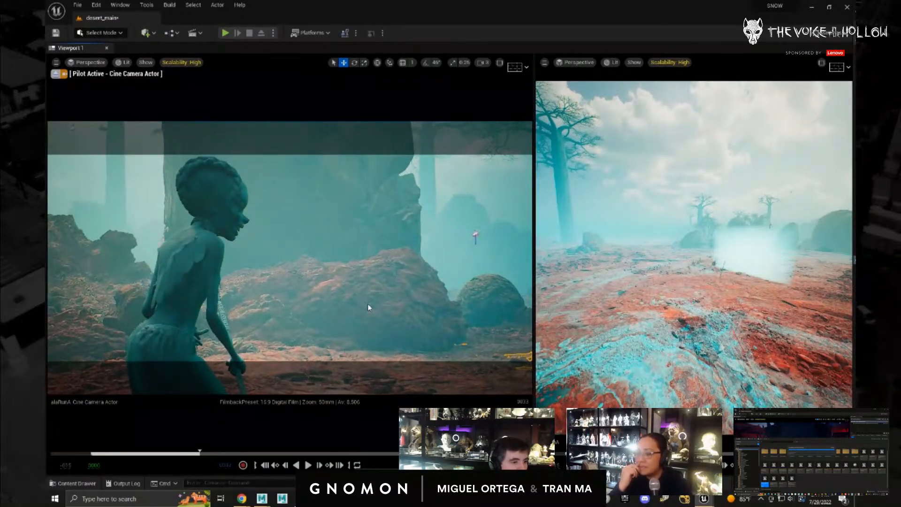
{"action": "right_click_drag", "start_coordinate": [368, 304], "coordinate": [251, 306], "text": "alt"}
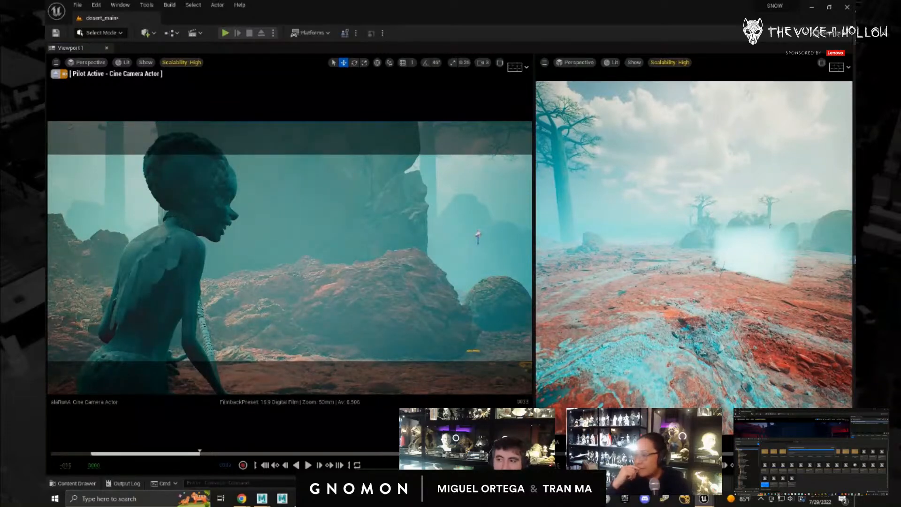
- Scrub to frame 92, shift the cine camera to bring the character fully into the left of the shot, and play back the move
{"action": "left_click_drag", "start_coordinate": [853, 134], "coordinate": [602, 136]}
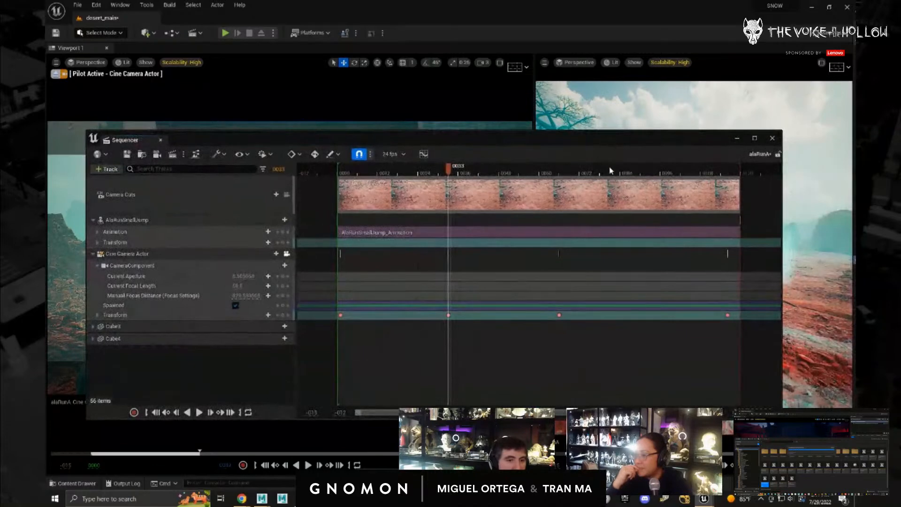
{"action": "left_click_drag", "start_coordinate": [612, 170], "coordinate": [650, 176]}
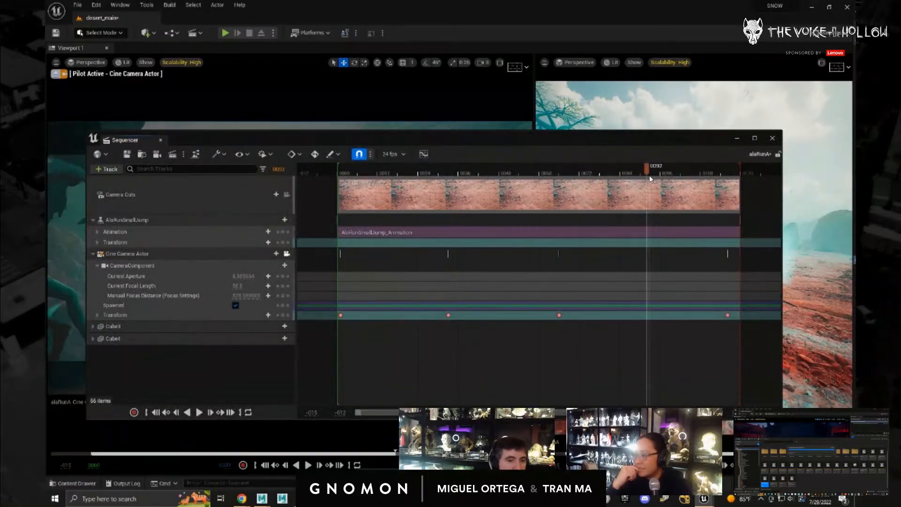
{"action": "left_click", "coordinate": [737, 138]}
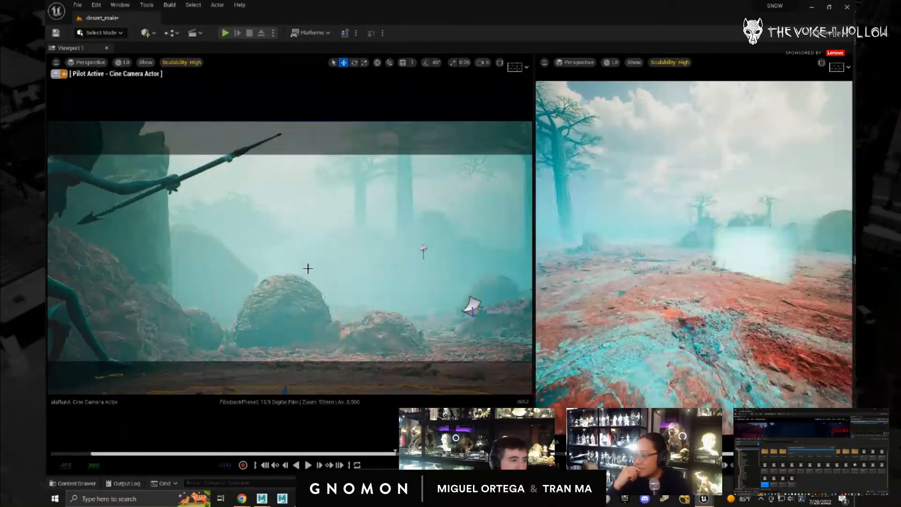
{"action": "middle_click_drag", "start_coordinate": [244, 281], "coordinate": [178, 262]}
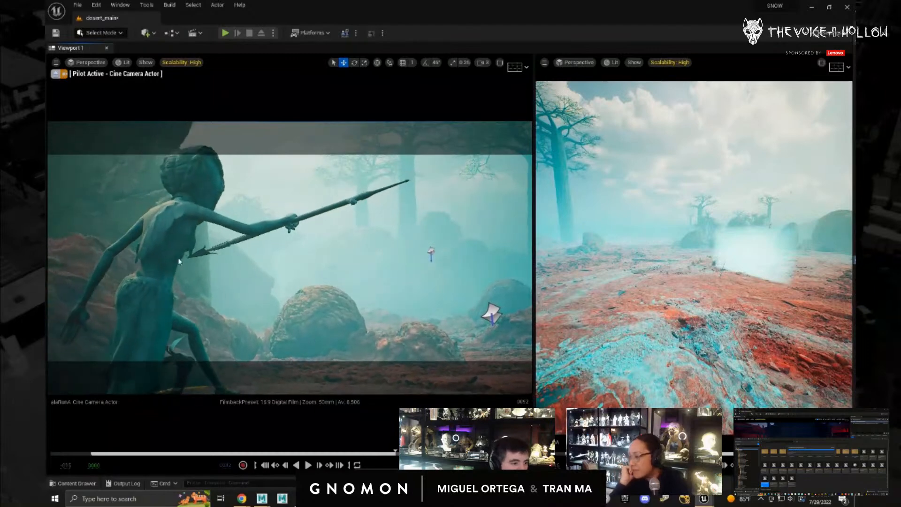
{"action": "mouse_move", "coordinate": [238, 291]}
{"action": "middle_mouse_down"}
{"action": "mouse_move", "coordinate": [239, 270]}
{"action": "mouse_move", "coordinate": [223, 292]}
{"action": "middle_mouse_up"}
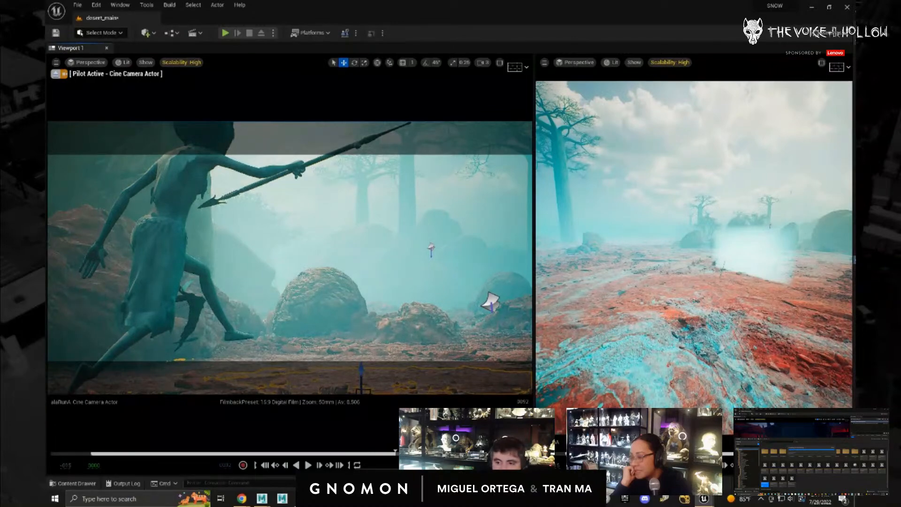
{"action": "key", "text": "space"}
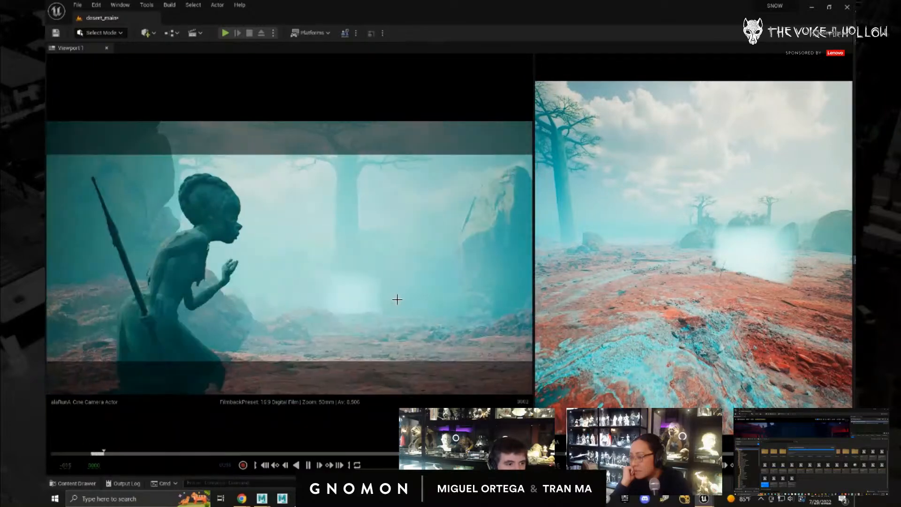
{"action": "key", "text": "space"}
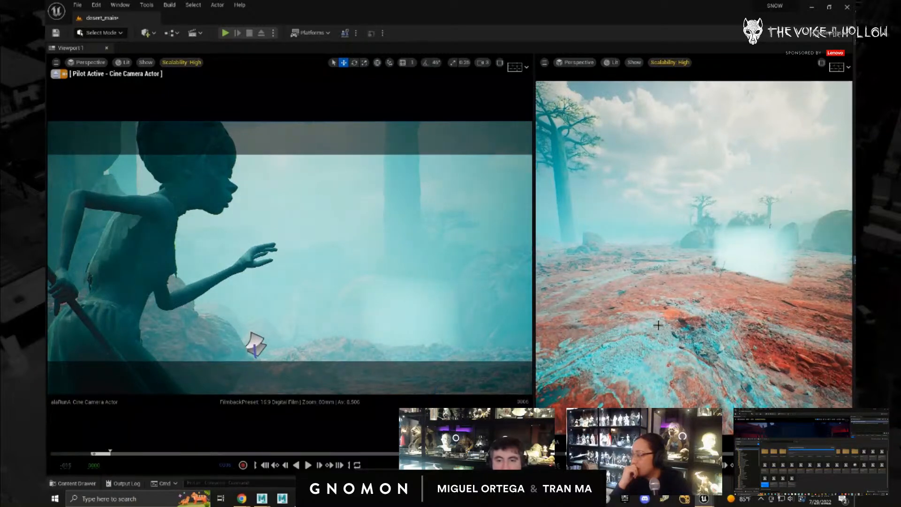
- Frame the cine camera in the second viewport, switch the transform gizmo to local space, and raise the camera slightly at frame 1
{"action": "right_click_drag", "start_coordinate": [650, 323], "coordinate": [651, 323]}
{"action": "key", "text": "f"}
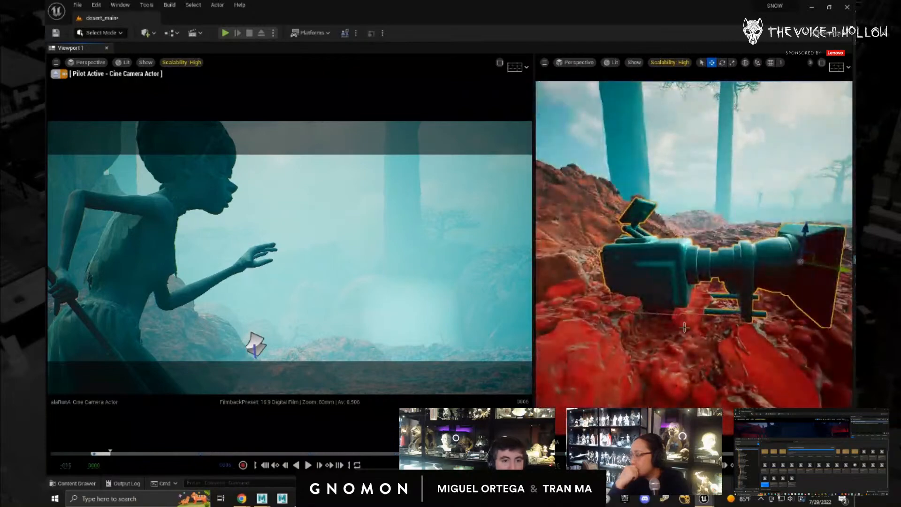
{"action": "left_click_drag", "start_coordinate": [693, 358], "coordinate": [750, 376], "text": "alt"}
{"action": "right_click_drag", "start_coordinate": [750, 371], "coordinate": [727, 336], "text": "alt"}
{"action": "left_click_drag", "start_coordinate": [750, 336], "coordinate": [752, 377], "text": "alt"}
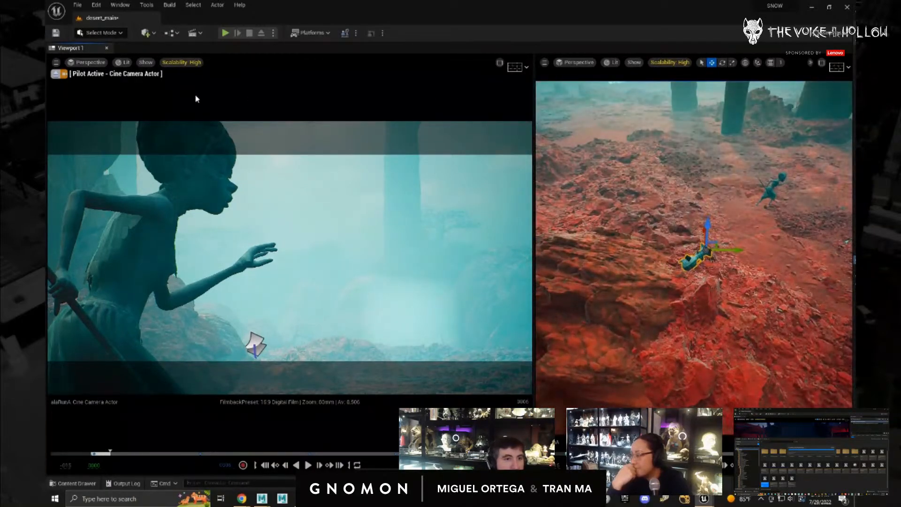
{"action": "left_click", "coordinate": [743, 64]}
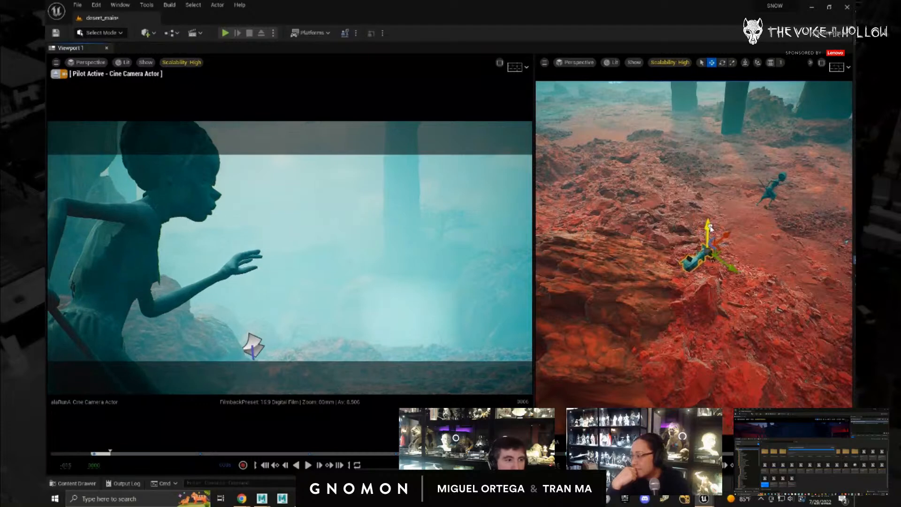
{"action": "mouse_move", "coordinate": [709, 229]}
{"action": "left_mouse_down"}
{"action": "mouse_move", "coordinate": [713, 212]}
{"action": "mouse_move", "coordinate": [716, 219]}
{"action": "left_mouse_up"}
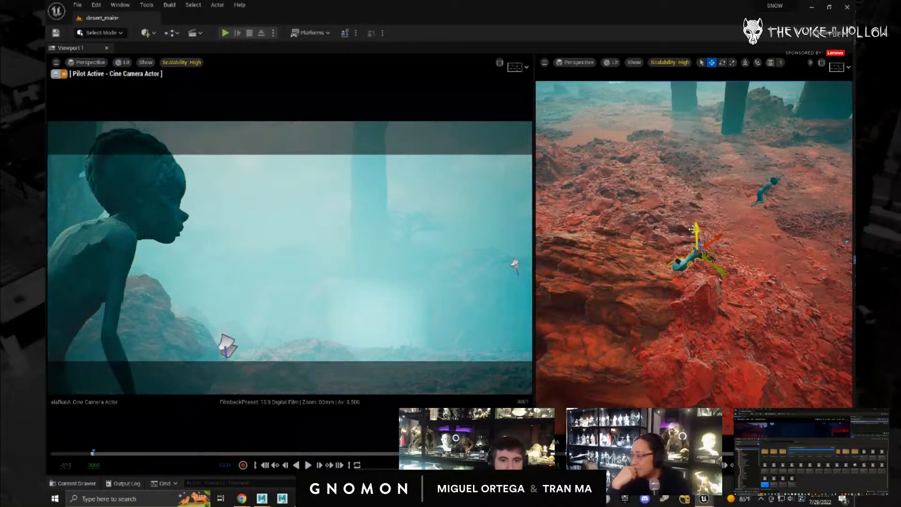
{"action": "left_click_drag", "start_coordinate": [693, 229], "coordinate": [697, 225]}
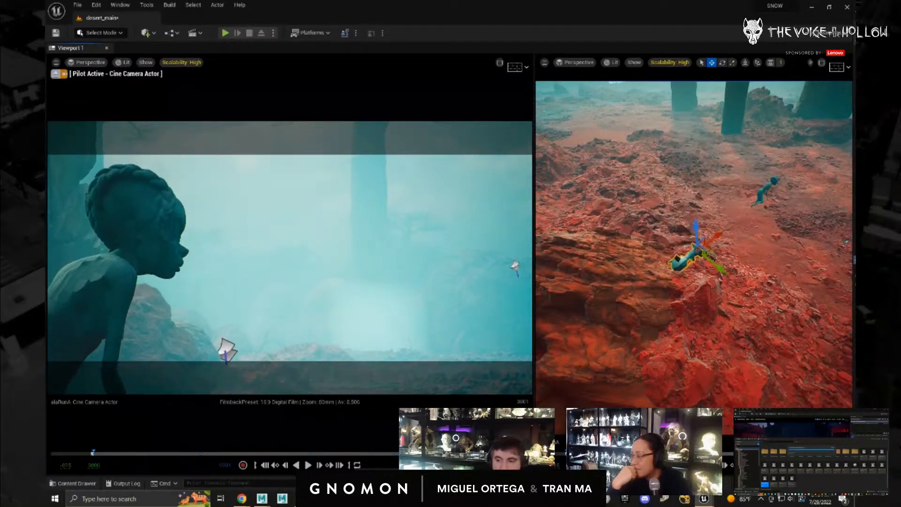
- Select the leafy tree off to the side of the desert level and move it across the ground close to the cine camera's path
{"action": "scroll", "coordinate": [715, 274], "scroll_direction": "down", "scroll_amount": 12}
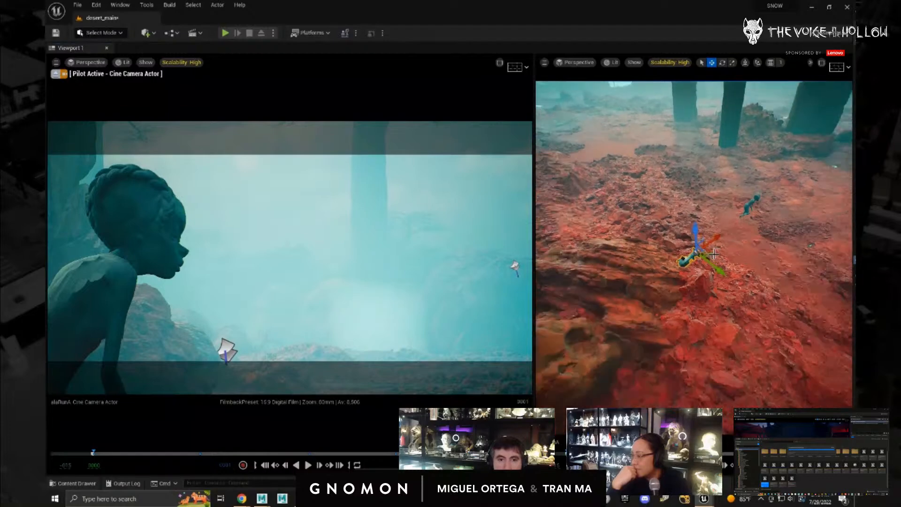
{"action": "scroll", "coordinate": [715, 275], "scroll_direction": "down", "scroll_amount": 1}
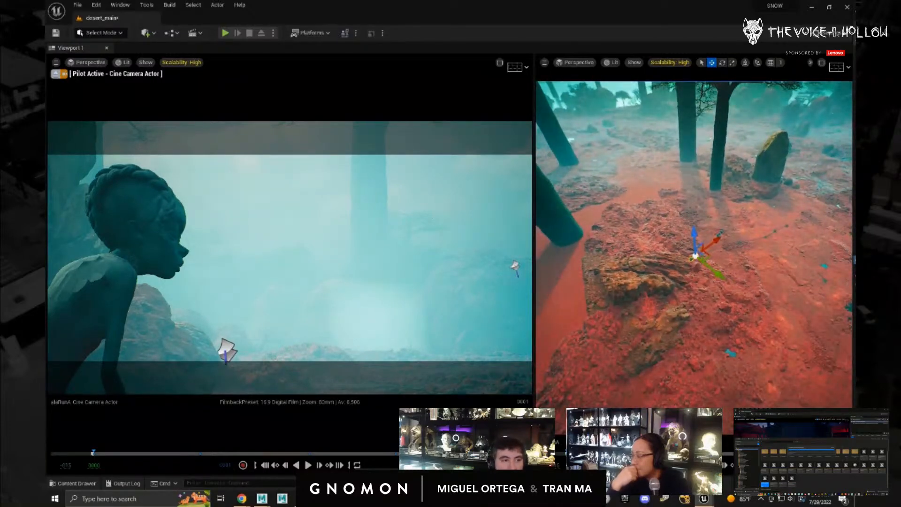
{"action": "scroll", "coordinate": [734, 286], "scroll_direction": "down", "scroll_amount": 4}
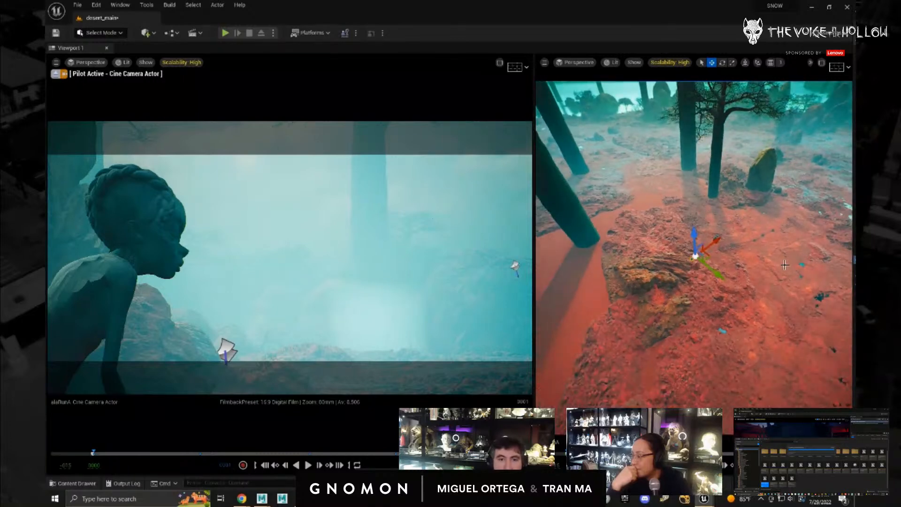
{"action": "left_click_drag", "start_coordinate": [785, 265], "coordinate": [844, 237], "text": "alt"}
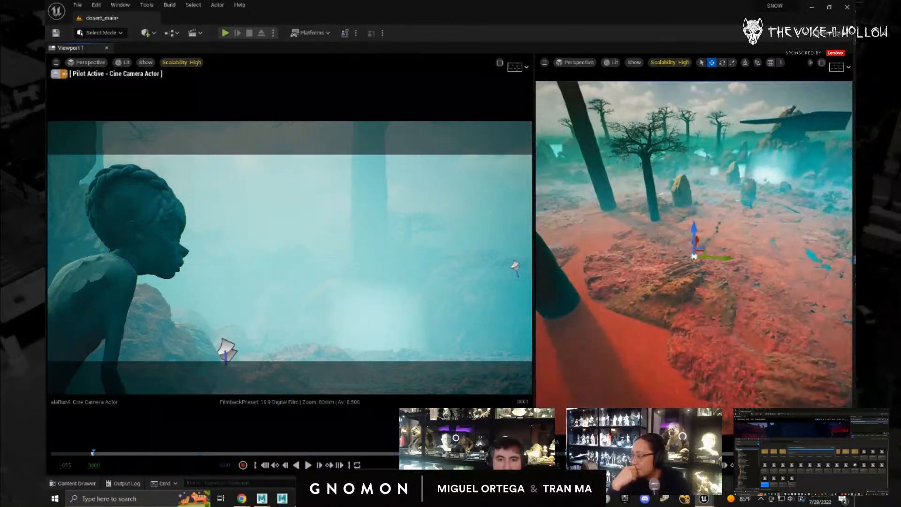
{"action": "left_click_drag", "start_coordinate": [717, 224], "coordinate": [737, 233], "text": "alt"}
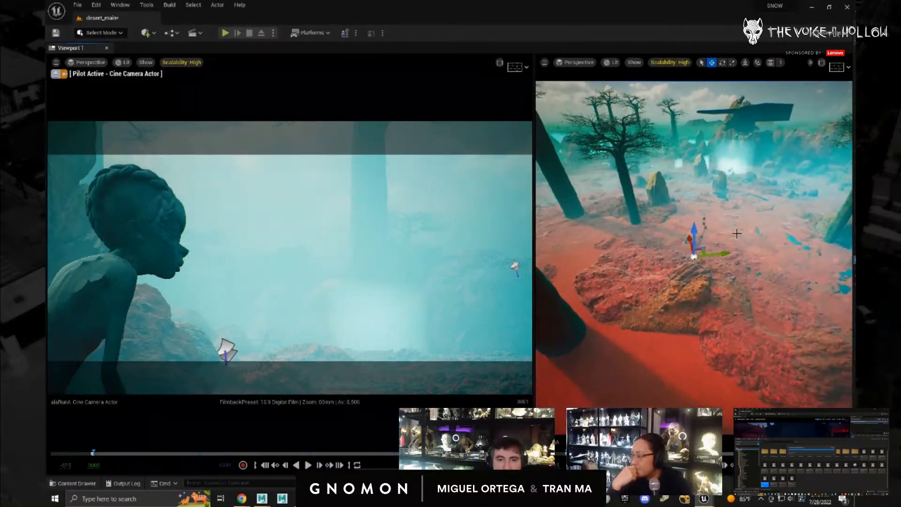
{"action": "left_click", "coordinate": [797, 190]}
{"action": "left_click_drag", "start_coordinate": [798, 254], "coordinate": [770, 266], "text": "alt"}
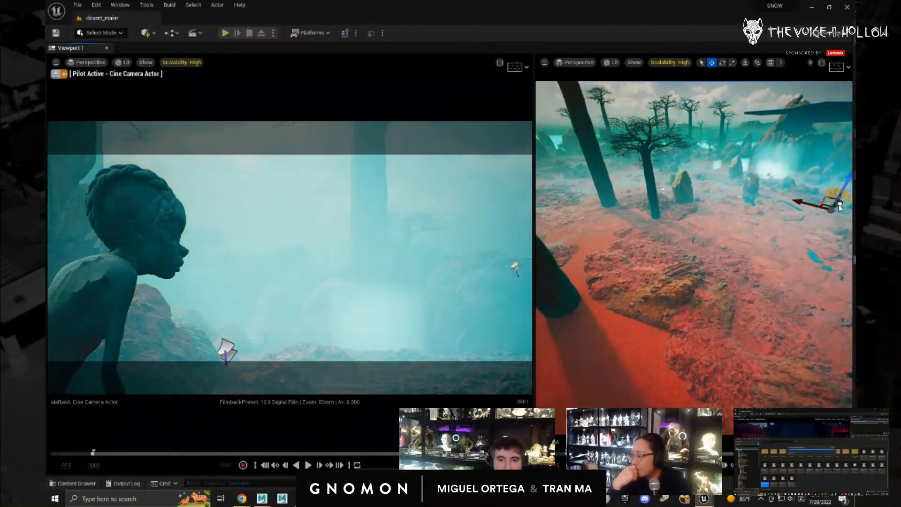
{"action": "left_click_drag", "start_coordinate": [839, 207], "coordinate": [787, 269]}
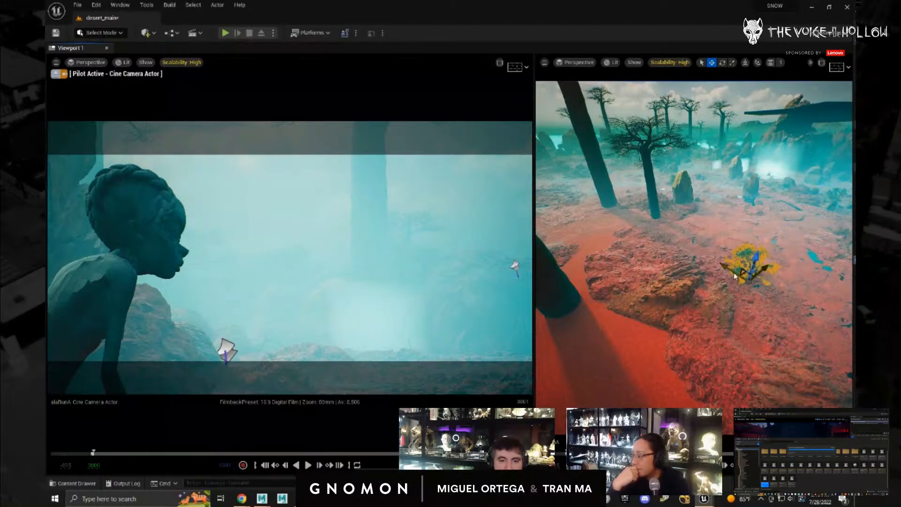
{"action": "left_click_drag", "start_coordinate": [735, 276], "coordinate": [695, 256]}
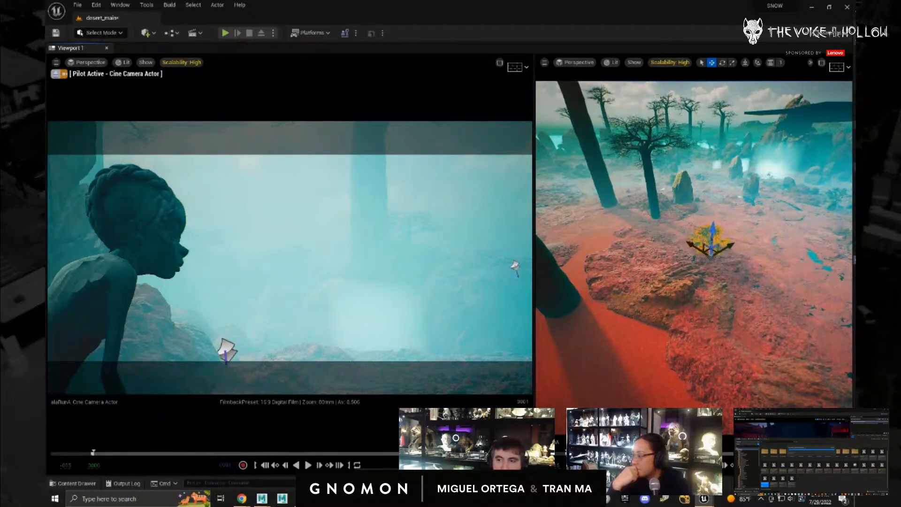
- Check frames 17 and 24 and position the tree right beside the cine camera so its trunk crosses the foreground of the shot
{"action": "left_click_drag", "start_coordinate": [93, 453], "coordinate": [147, 454]}
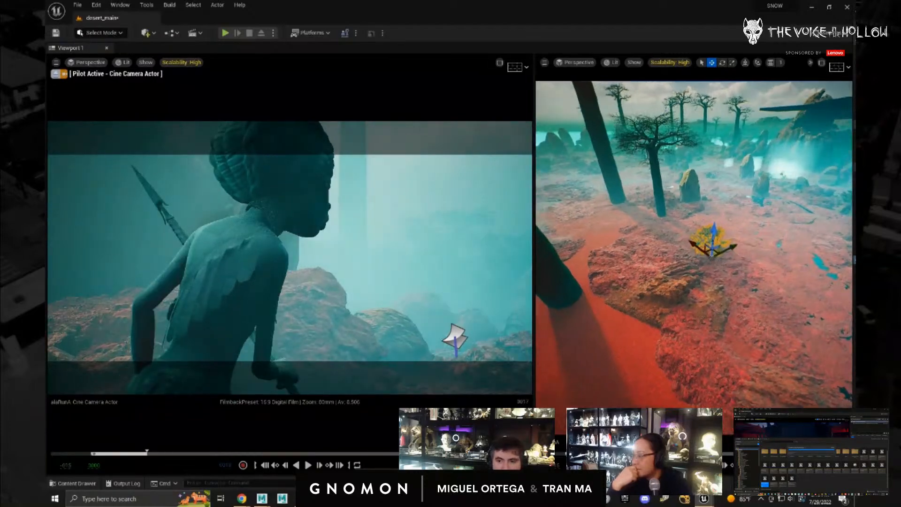
{"action": "left_click", "coordinate": [701, 335]}
{"action": "key", "text": "f"}
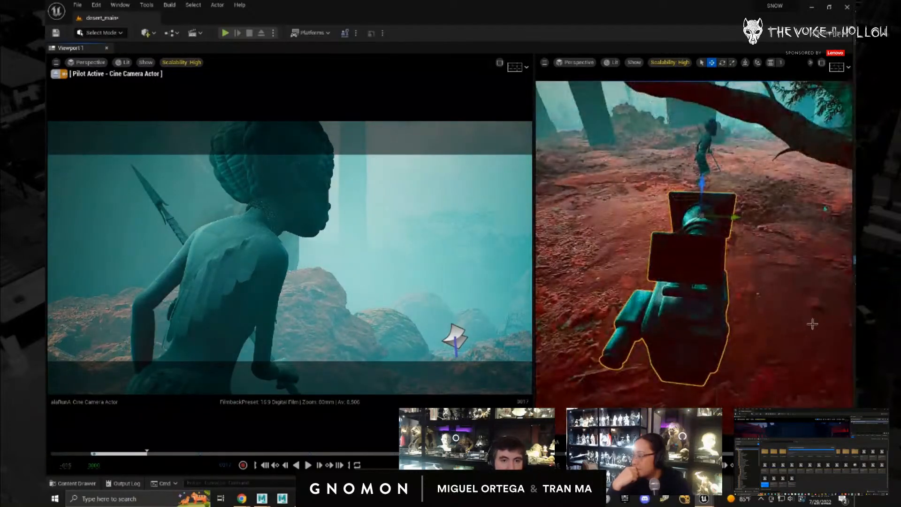
{"action": "scroll", "coordinate": [786, 321], "scroll_direction": "down", "scroll_amount": 5}
{"action": "left_click_drag", "start_coordinate": [794, 336], "coordinate": [745, 332], "text": "alt"}
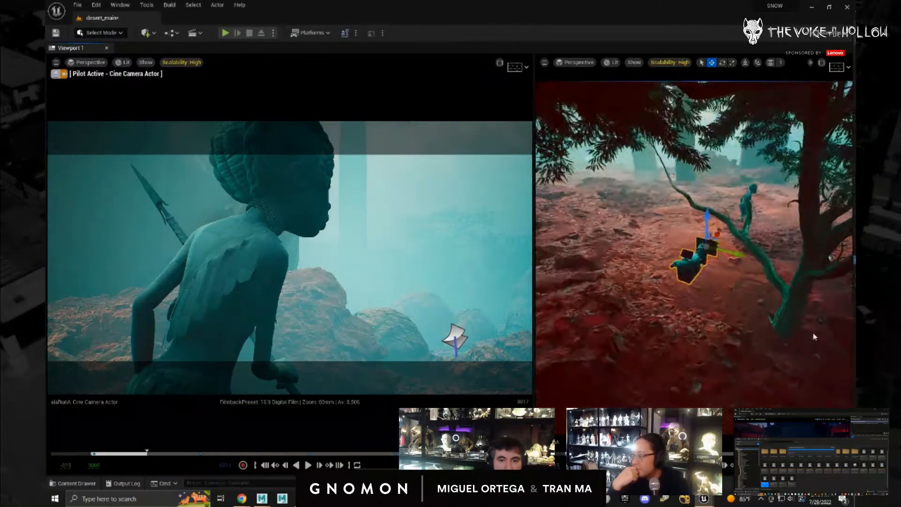
{"action": "left_click", "coordinate": [795, 314]}
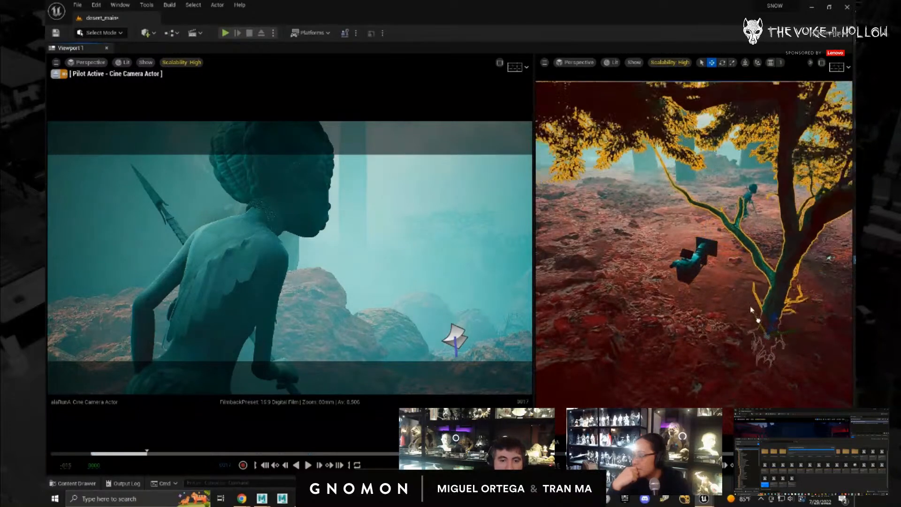
{"action": "left_click_drag", "start_coordinate": [750, 310], "coordinate": [711, 245]}
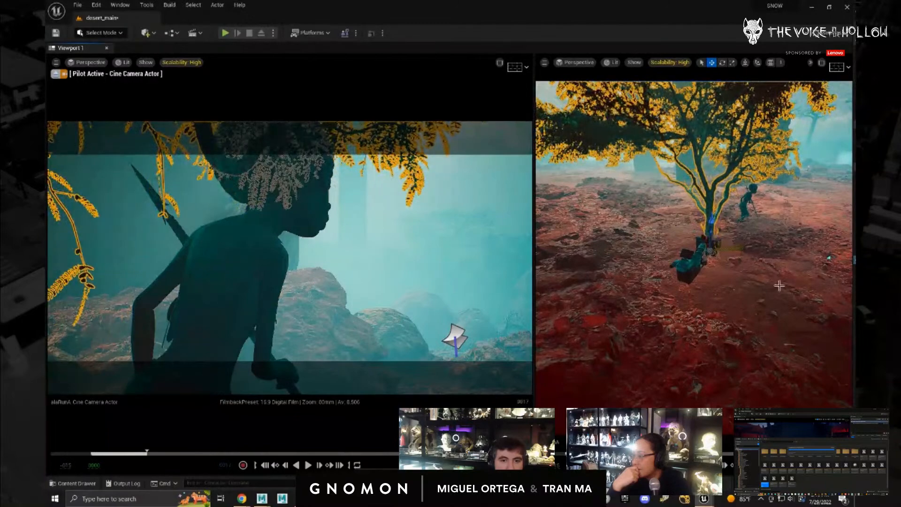
{"action": "left_click_drag", "start_coordinate": [778, 285], "coordinate": [717, 285], "text": "alt"}
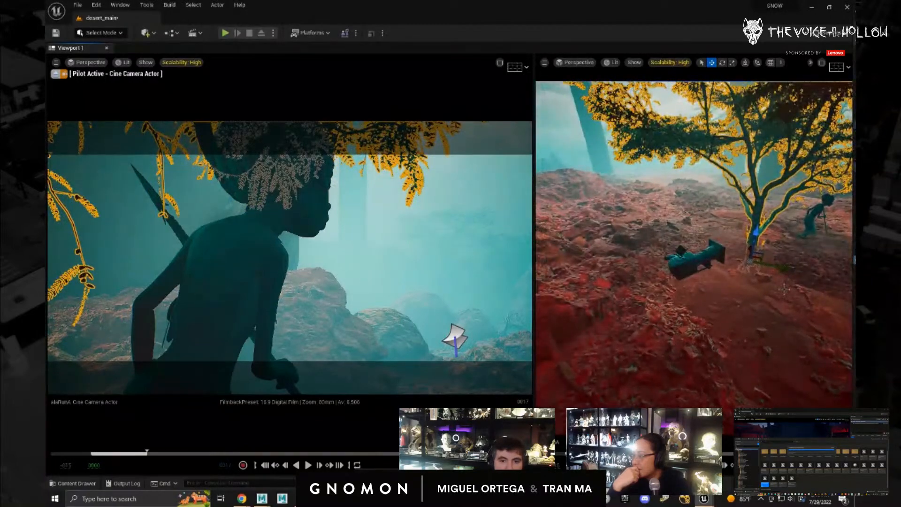
{"action": "left_click_drag", "start_coordinate": [784, 289], "coordinate": [737, 213], "text": "alt"}
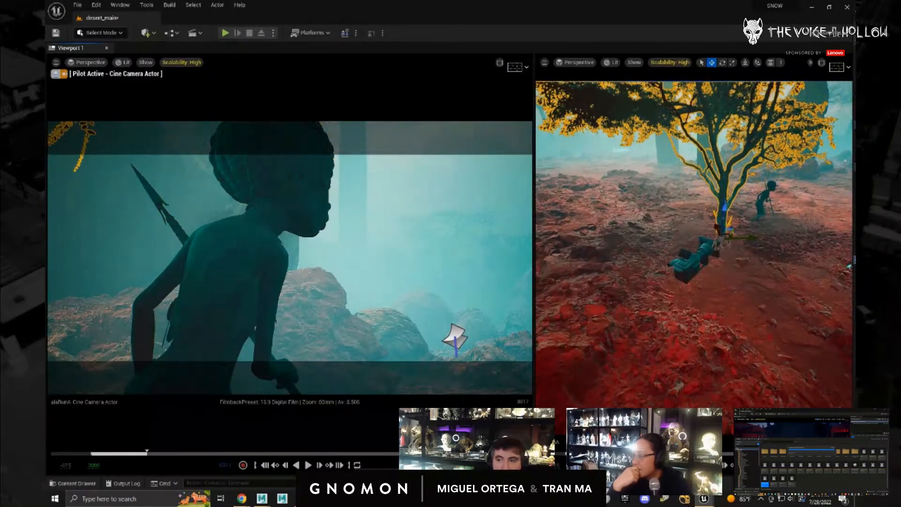
{"action": "left_click_drag", "start_coordinate": [147, 453], "coordinate": [170, 453]}
{"action": "left_click_drag", "start_coordinate": [753, 239], "coordinate": [797, 206]}
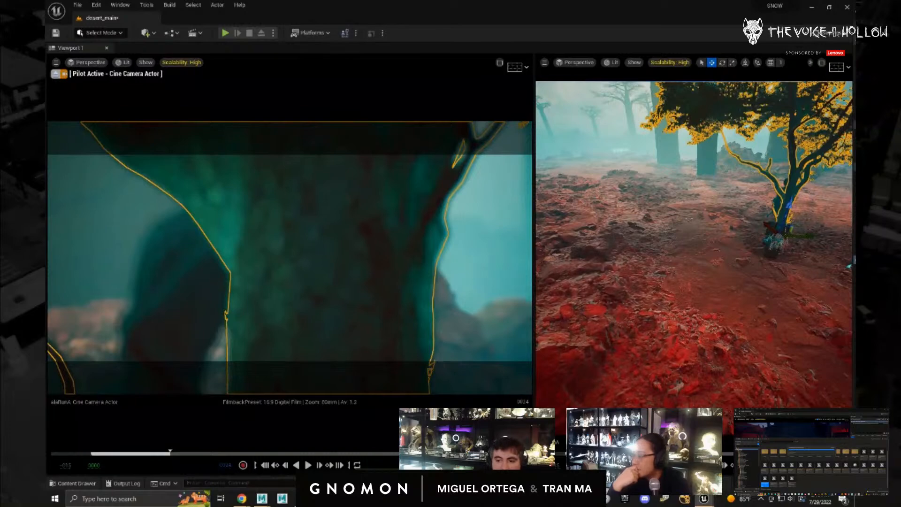
- At frame 33, tilt the cine camera up and pull it back from the character, keeping her on the left of the shot
{"action": "left_click", "coordinate": [199, 453]}
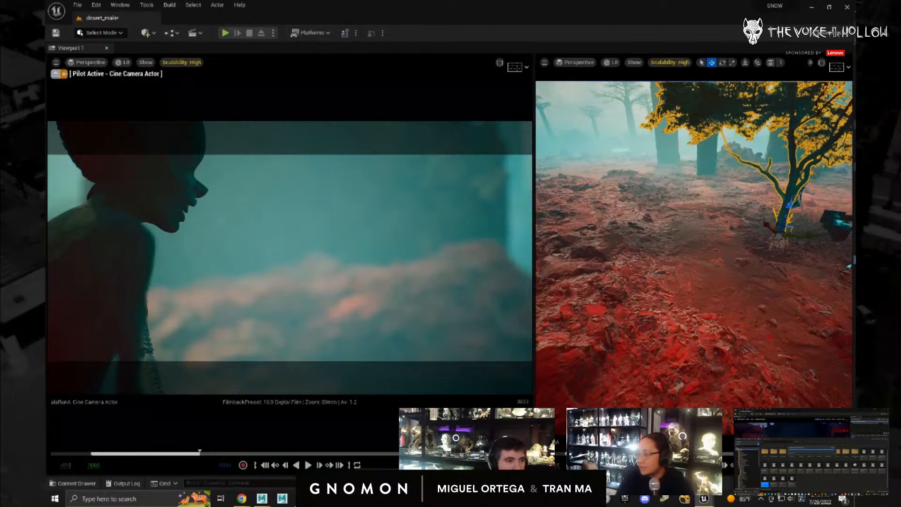
{"action": "key", "text": "ctrl+z"}
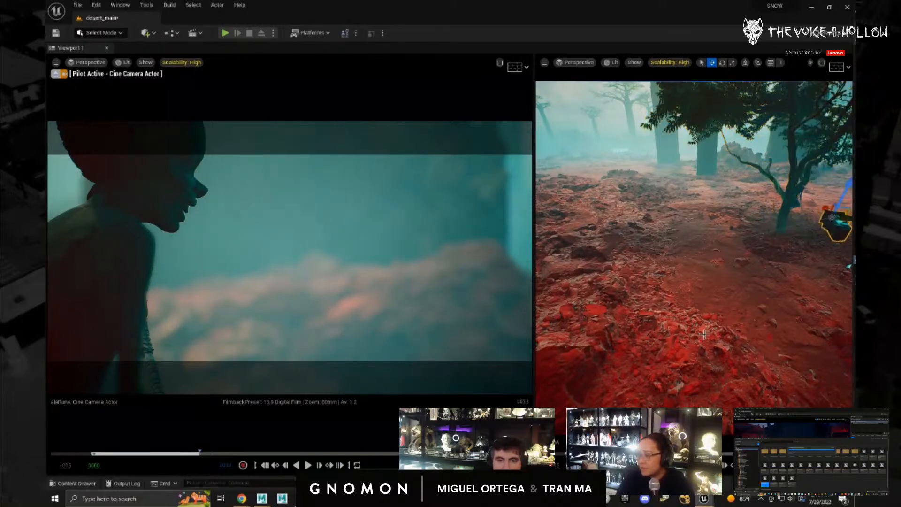
{"action": "key", "text": "f"}
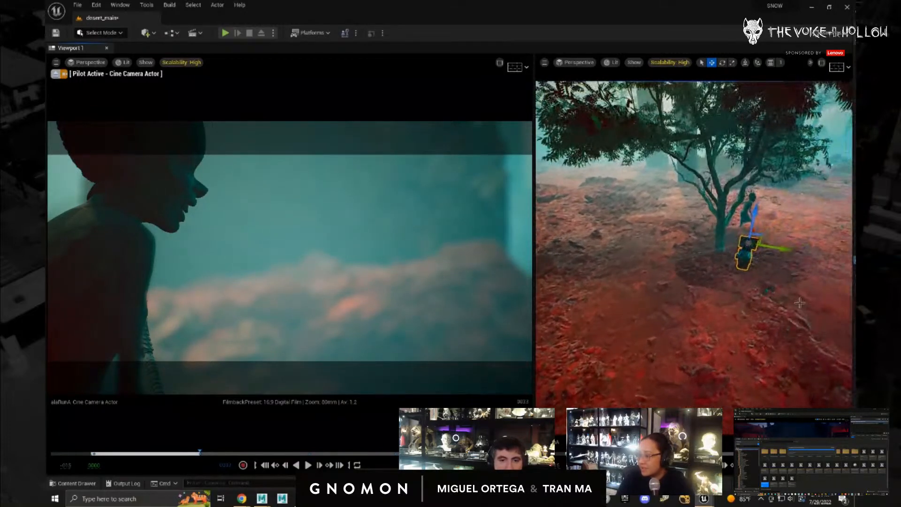
{"action": "key", "text": "e"}
{"action": "left_click_drag", "start_coordinate": [745, 246], "coordinate": [750, 258]}
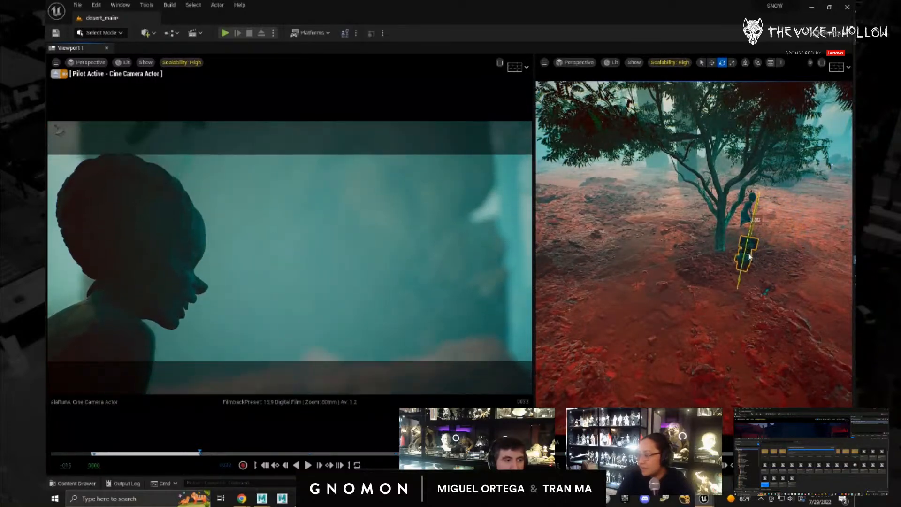
{"action": "key", "text": "w"}
{"action": "left_click_drag", "start_coordinate": [771, 311], "coordinate": [724, 309], "text": "alt"}
{"action": "right_click_drag", "start_coordinate": [724, 310], "coordinate": [798, 285], "text": "alt"}
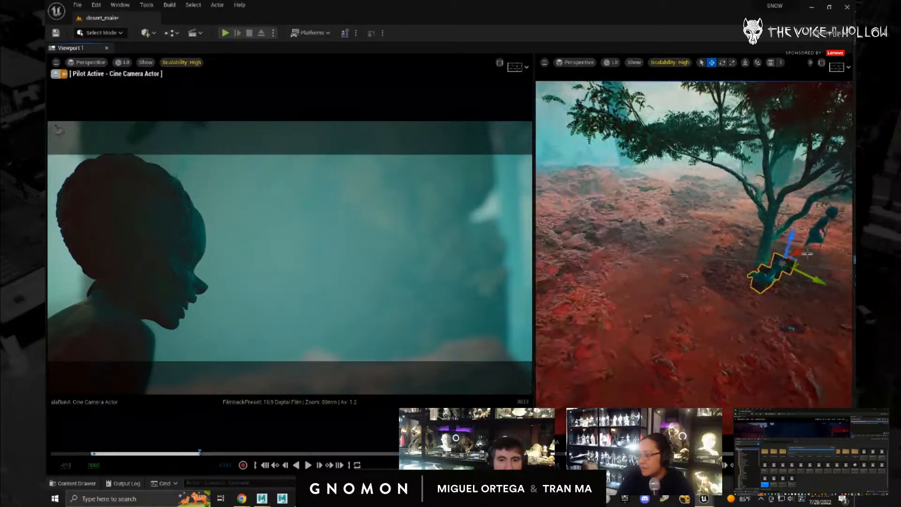
{"action": "left_click_drag", "start_coordinate": [797, 252], "coordinate": [741, 282]}
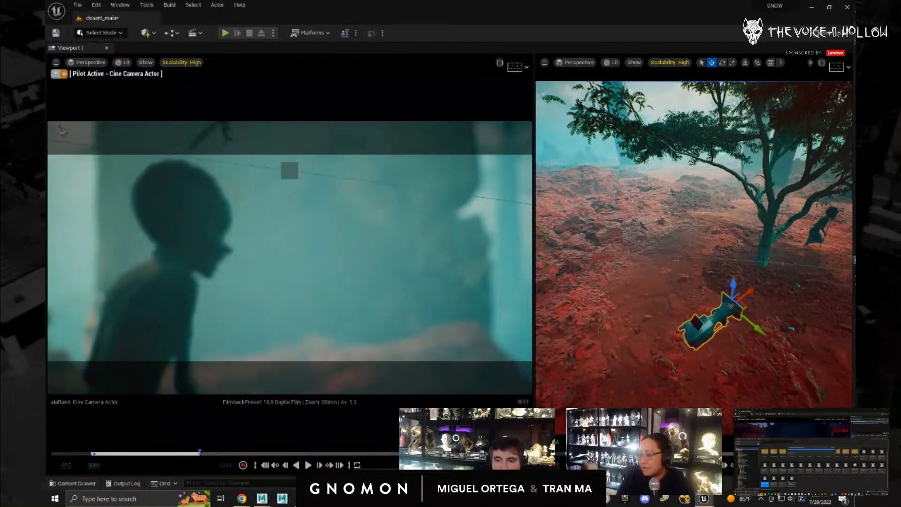
- Select the foreground tree and adjust its position relative to the cine camera's new placement
{"action": "left_click", "coordinate": [777, 265]}
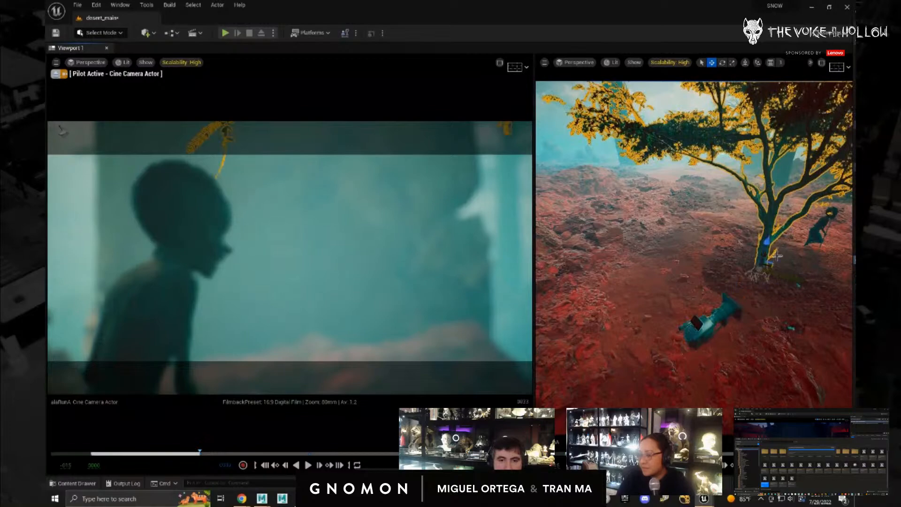
{"action": "left_click_drag", "start_coordinate": [770, 333], "coordinate": [774, 307], "text": "alt"}
{"action": "left_click_drag", "start_coordinate": [800, 339], "coordinate": [781, 329]}
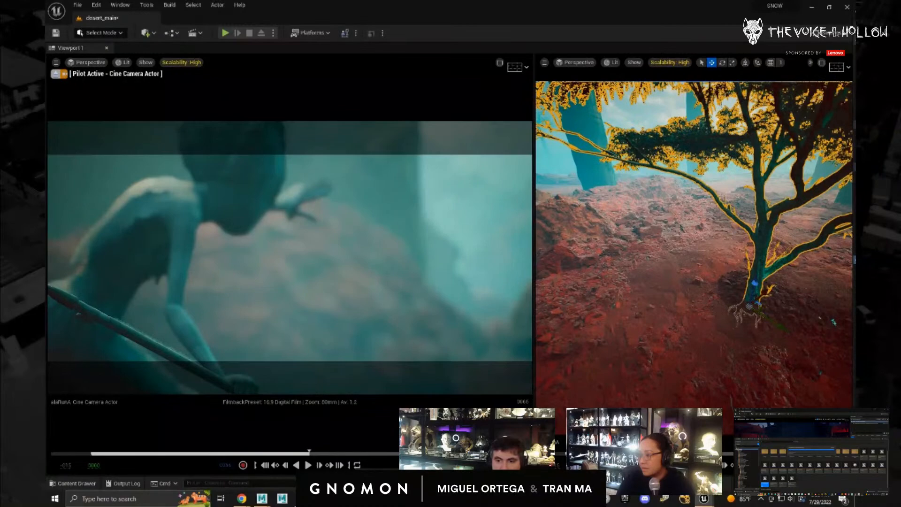
- At frame 66, frame the cine camera in the second viewport and rotate it to hold the character's head and reaching hand on the left
{"action": "left_click", "coordinate": [738, 318]}
{"action": "mouse_move", "coordinate": [812, 357]}
{"action": "right_mouse_down", "text": "alt"}
{"action": "mouse_move", "coordinate": [617, 347]}
{"action": "mouse_move", "coordinate": [814, 358]}
{"action": "right_mouse_up", "text": "alt"}
{"action": "key", "text": "f"}
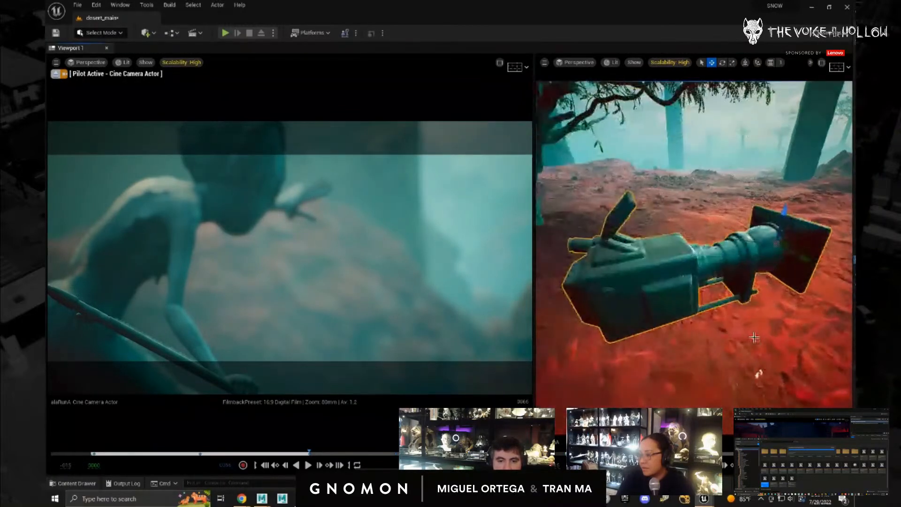
{"action": "scroll", "coordinate": [734, 350], "scroll_direction": "down", "scroll_amount": 4}
{"action": "key", "text": "e"}
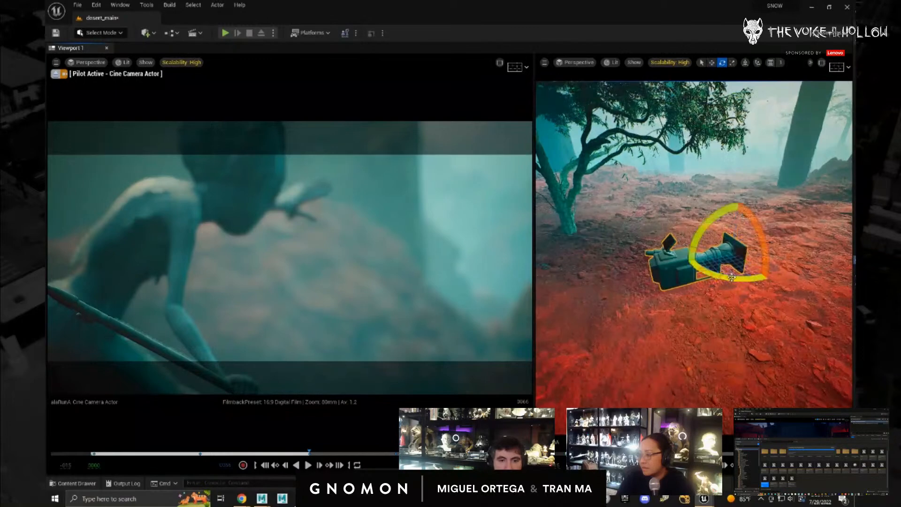
{"action": "left_click_drag", "start_coordinate": [732, 277], "coordinate": [739, 280]}
{"action": "key", "text": "w"}
{"action": "key", "text": "e"}
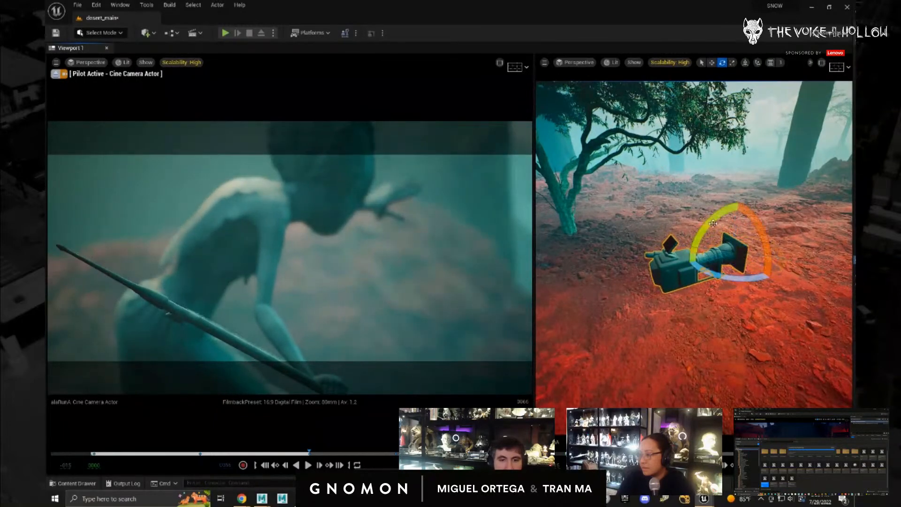
{"action": "left_click_drag", "start_coordinate": [712, 224], "coordinate": [711, 227]}
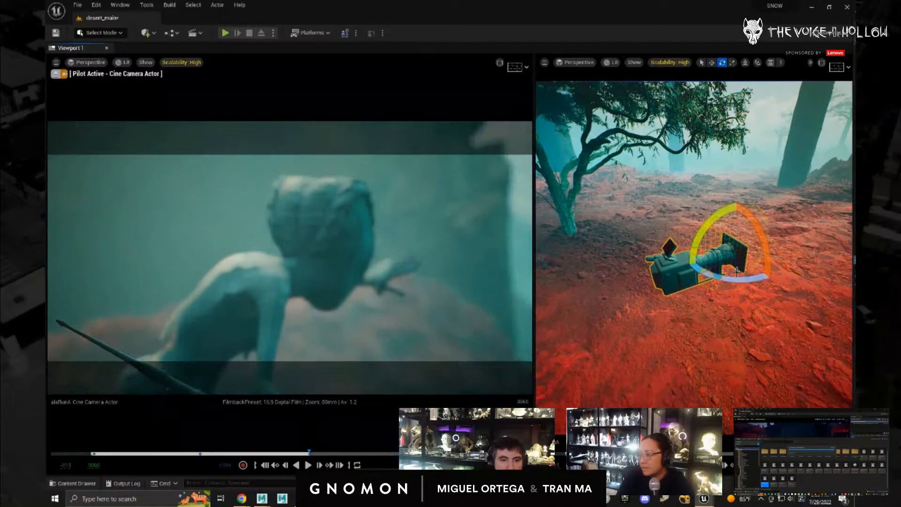
{"action": "left_click_drag", "start_coordinate": [733, 279], "coordinate": [730, 280]}
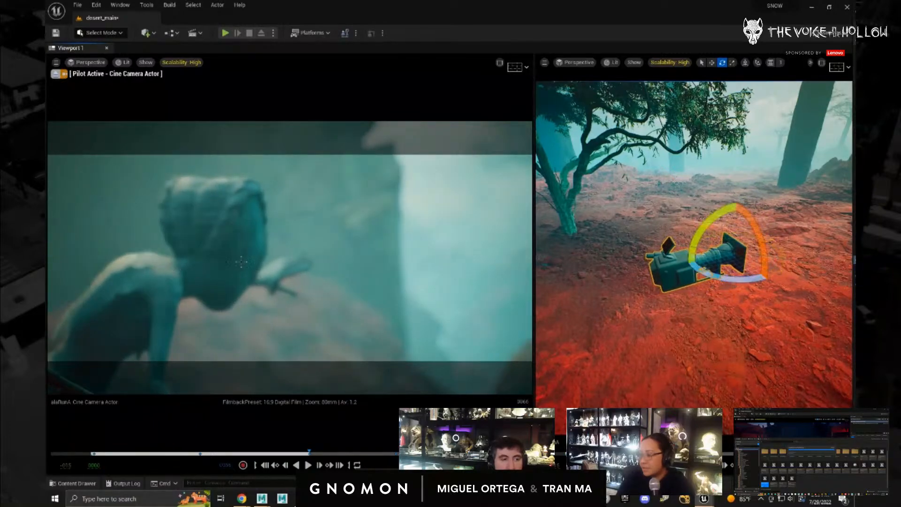
- Adjust the cine camera's manual focus distance in Sequencer at frames 66, 33 and 1 to bring the character into sharp focus
{"action": "left_click_drag", "start_coordinate": [699, 234], "coordinate": [699, 234]}
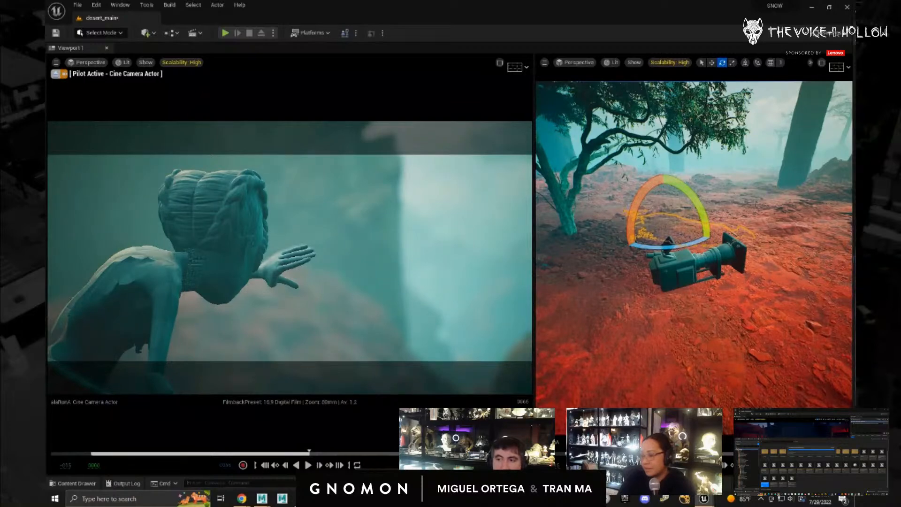
{"action": "left_click_drag", "start_coordinate": [514, 191], "coordinate": [485, 168]}
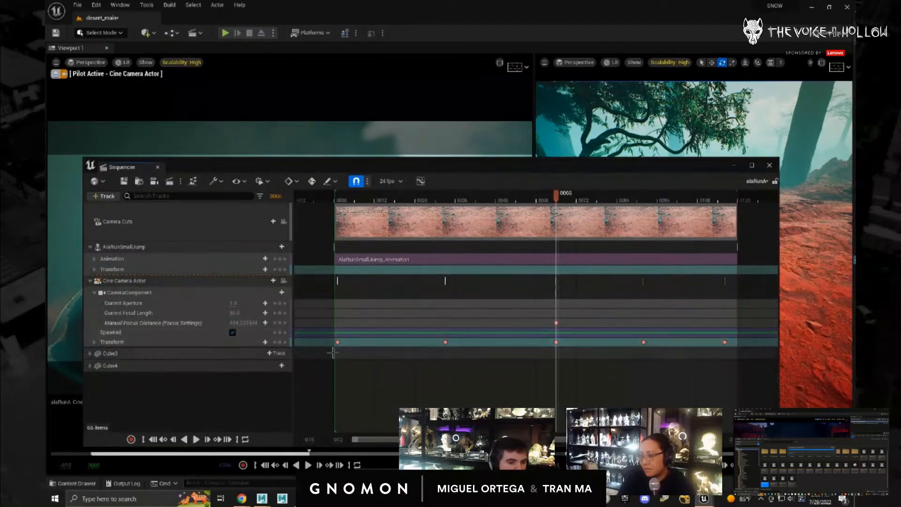
{"action": "left_click", "coordinate": [275, 342]}
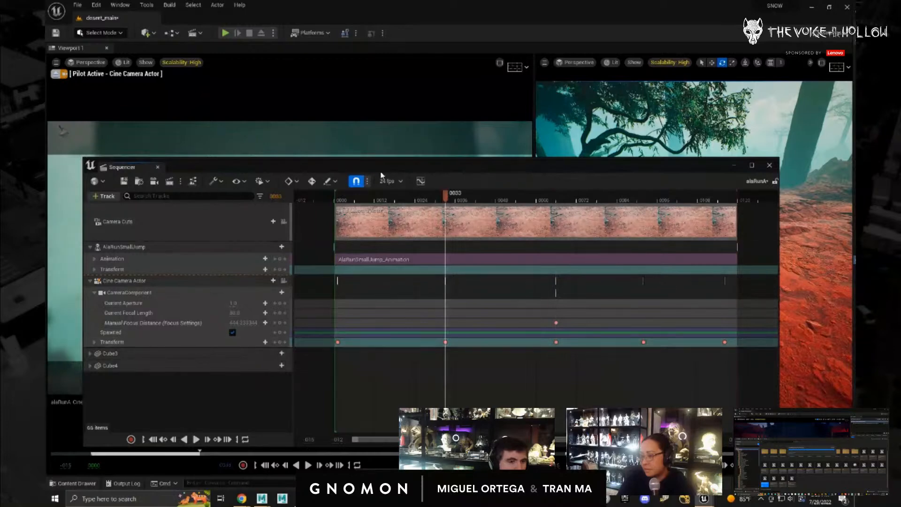
{"action": "left_click_drag", "start_coordinate": [381, 167], "coordinate": [532, 278]}
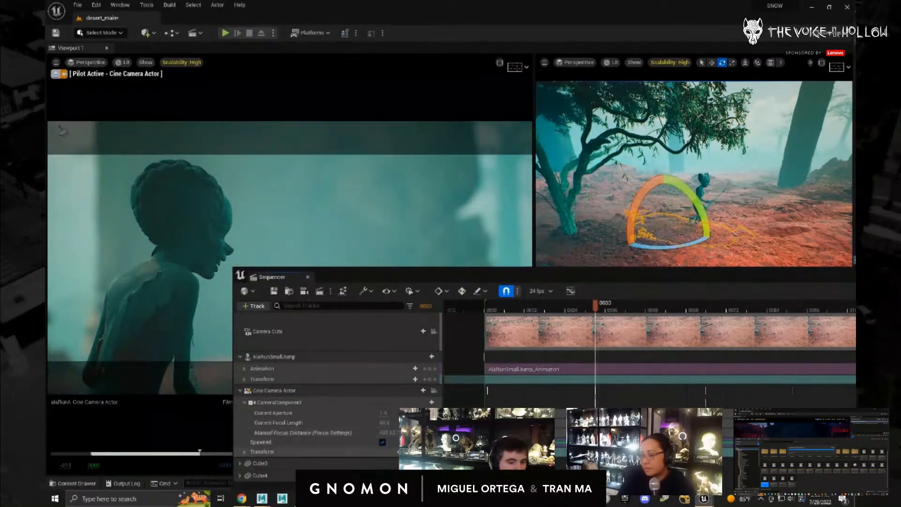
{"action": "key", "text": "comma"}
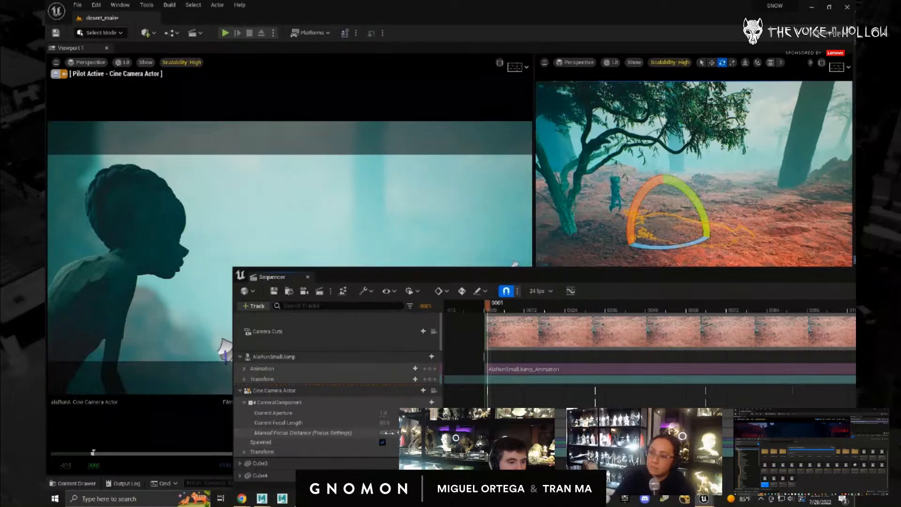
{"action": "left_click_drag", "start_coordinate": [391, 435], "coordinate": [392, 436]}
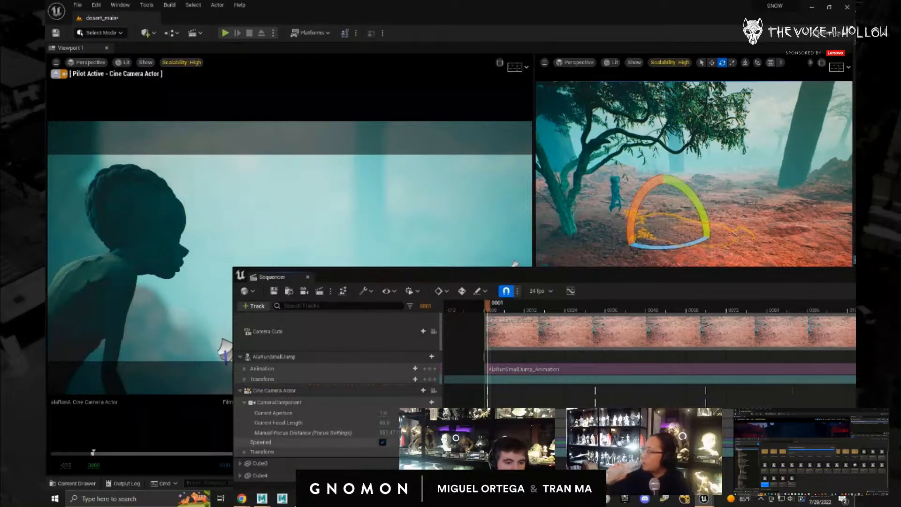
- Move the floating Sequencer window off the viewports and, at frame 92, rotate the cine camera to frame the character's upper body and spear
{"action": "key", "text": "space"}
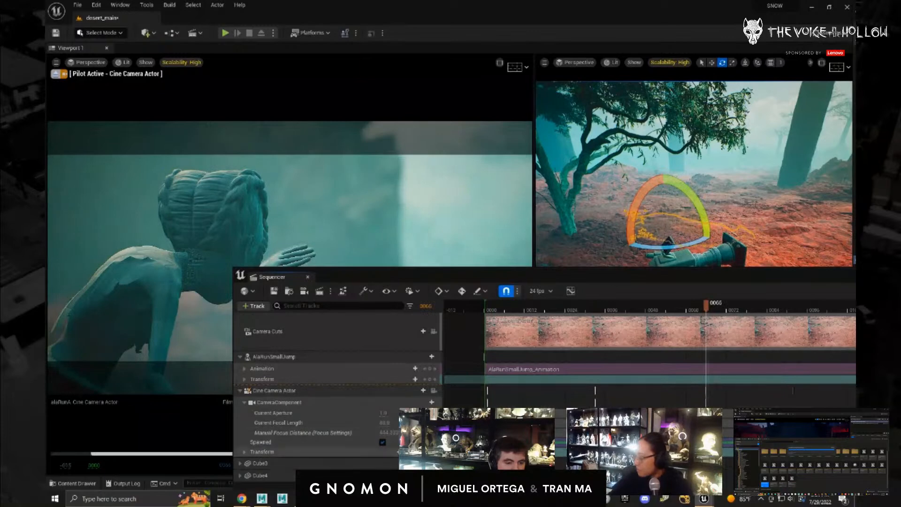
{"action": "left_click_drag", "start_coordinate": [538, 280], "coordinate": [896, 306]}
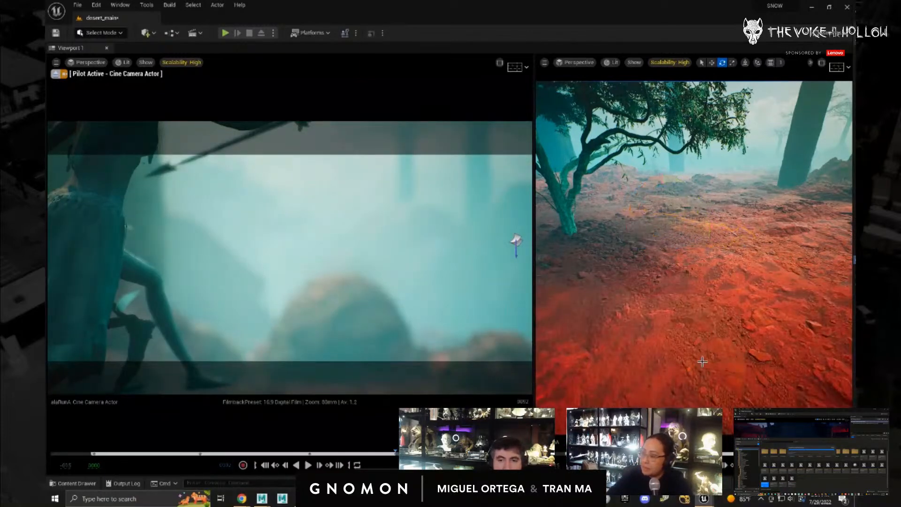
{"action": "right_click_drag", "start_coordinate": [718, 366], "coordinate": [706, 368]}
{"action": "key", "text": "f"}
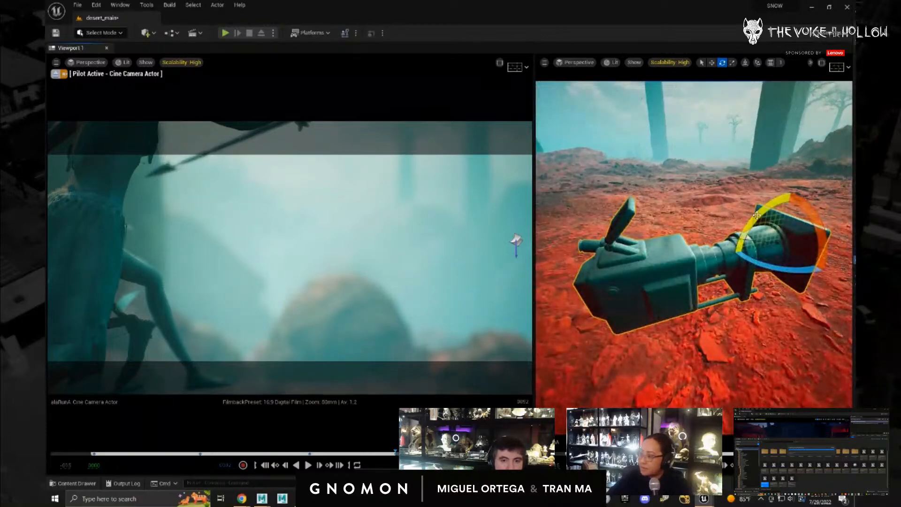
{"action": "left_click_drag", "start_coordinate": [756, 218], "coordinate": [746, 229]}
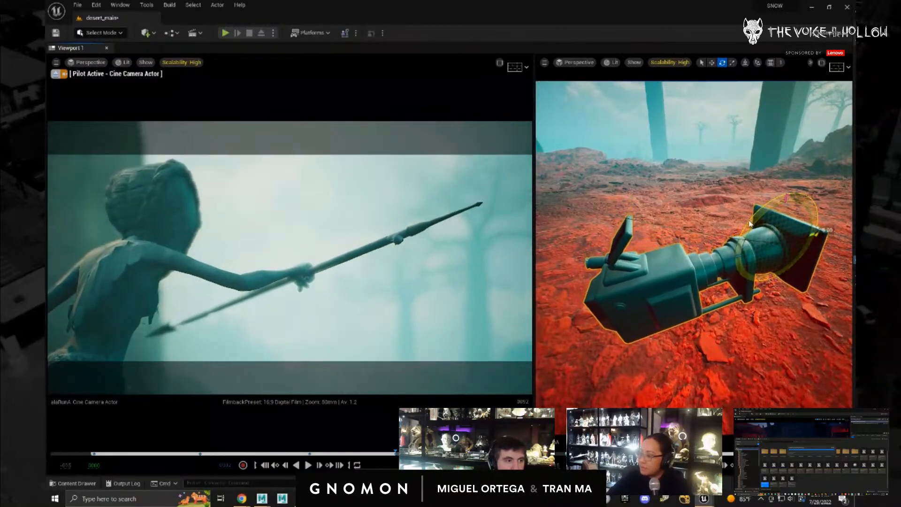
{"action": "left_click_drag", "start_coordinate": [778, 273], "coordinate": [785, 276]}
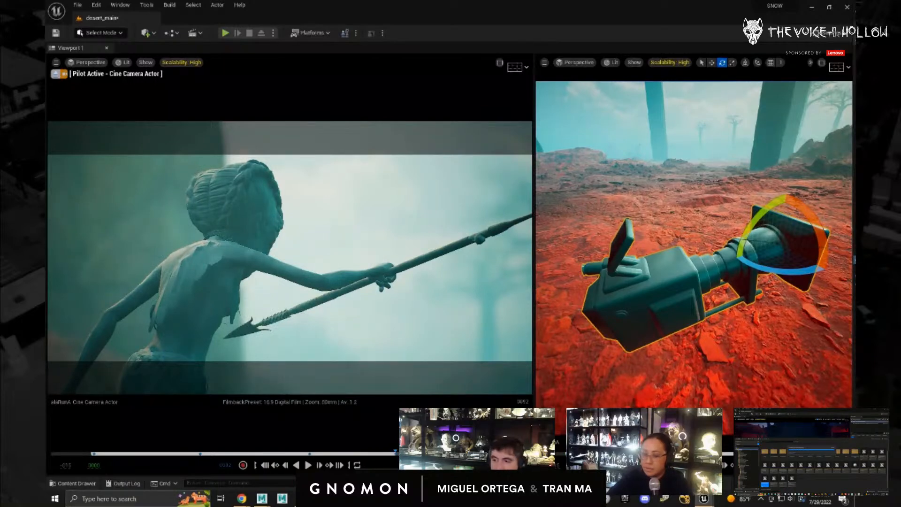
- Try tilting the cine camera up at frame 116 to bring the character's head below the letterbox, and undo the rotation
{"action": "key", "text": "period"}
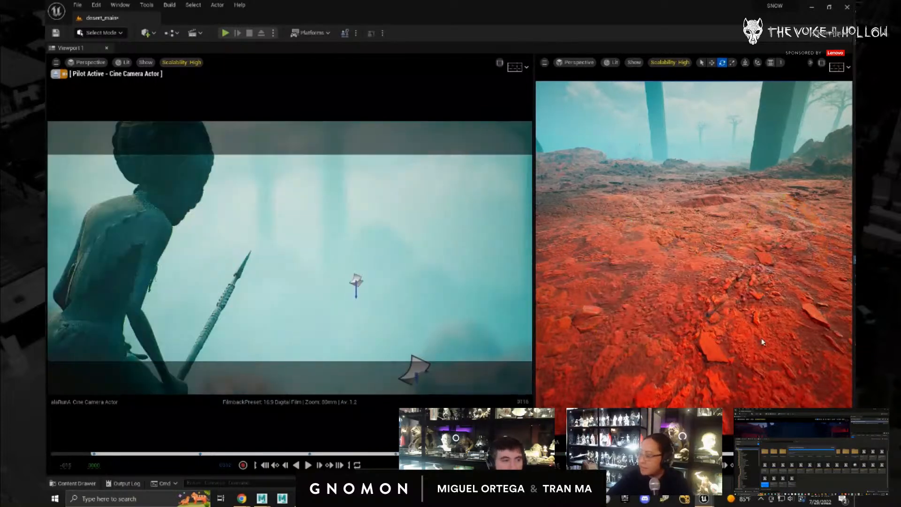
{"action": "key", "text": "f"}
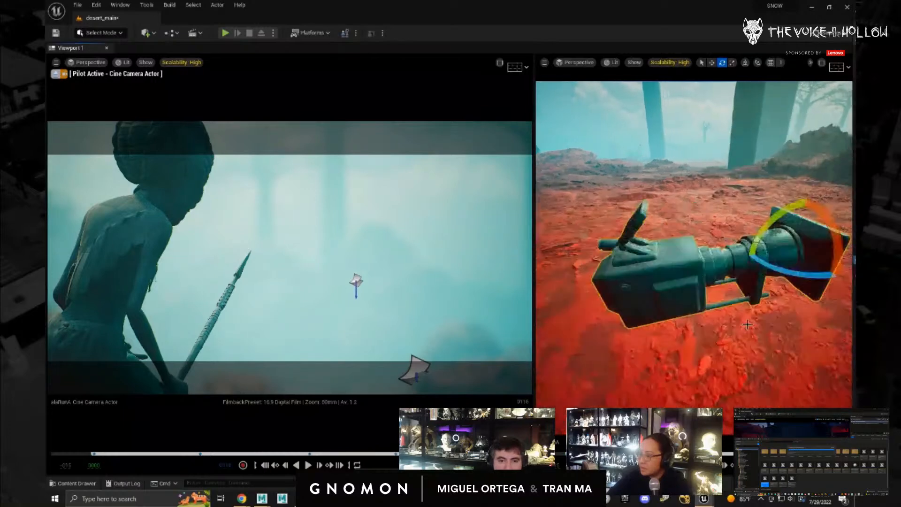
{"action": "left_click_drag", "start_coordinate": [755, 221], "coordinate": [768, 225]}
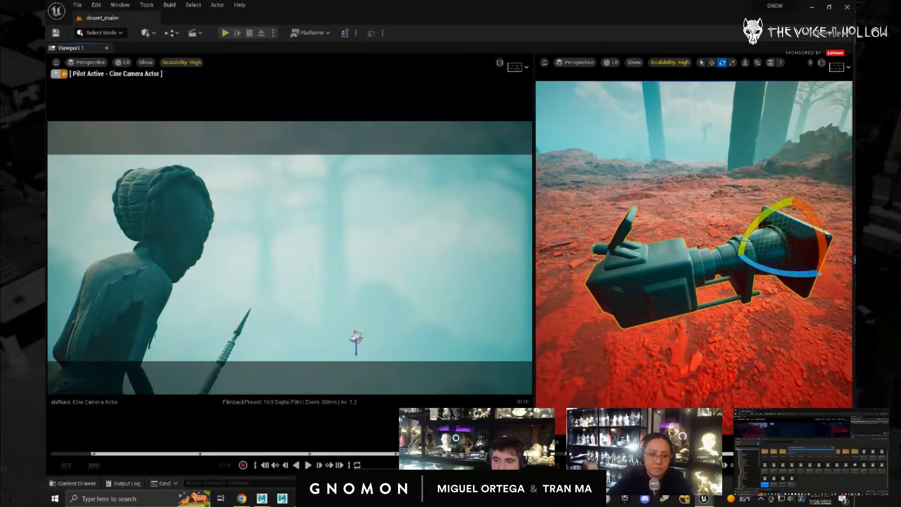
{"action": "key", "text": "ctrl+z"}
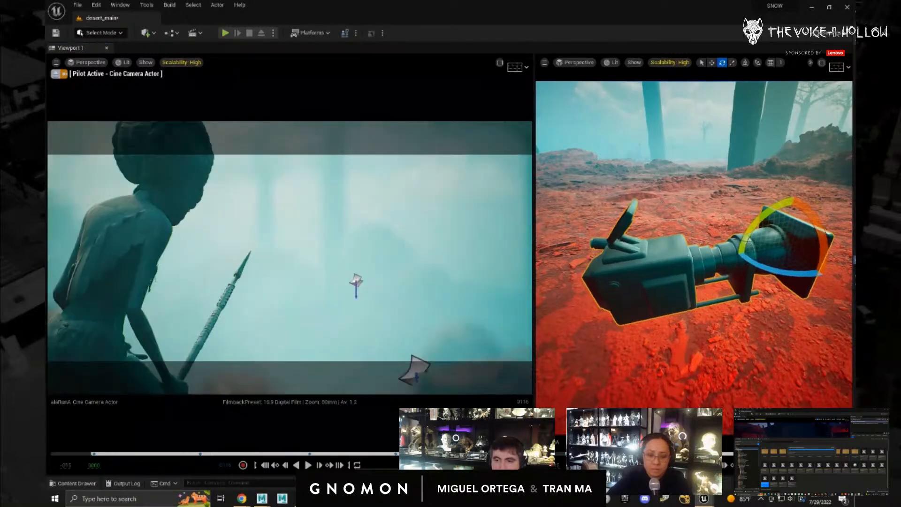
- Duplicate the foreground tree that crosses the shot at frame 24 and place the copy in front of the cine camera at frame 47
{"action": "key", "text": "space"}
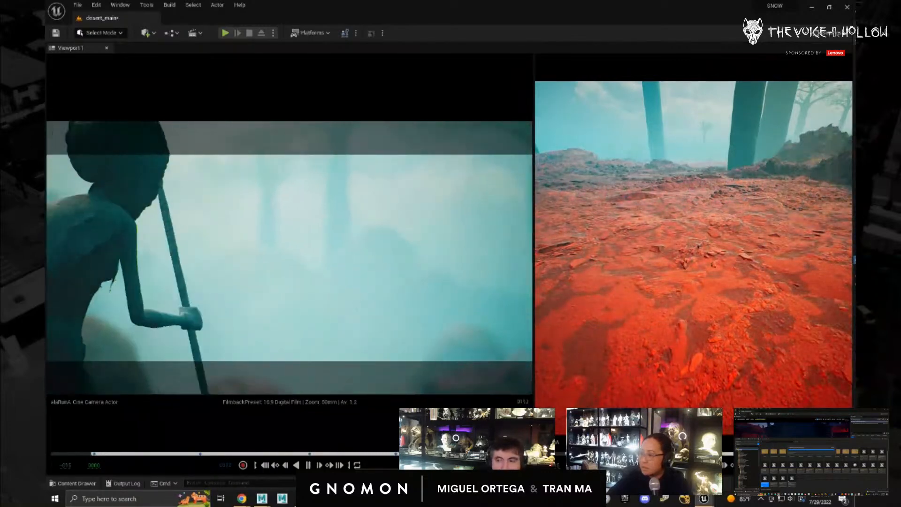
{"action": "key", "text": "space"}
{"action": "left_click_drag", "start_coordinate": [216, 453], "coordinate": [170, 453]}
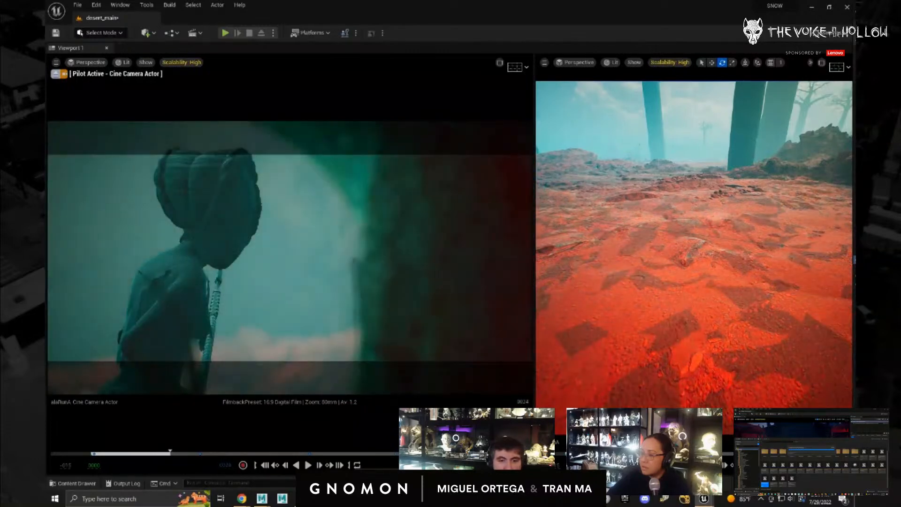
{"action": "left_click", "coordinate": [391, 326]}
{"action": "right_click_drag", "start_coordinate": [637, 346], "coordinate": [650, 348]}
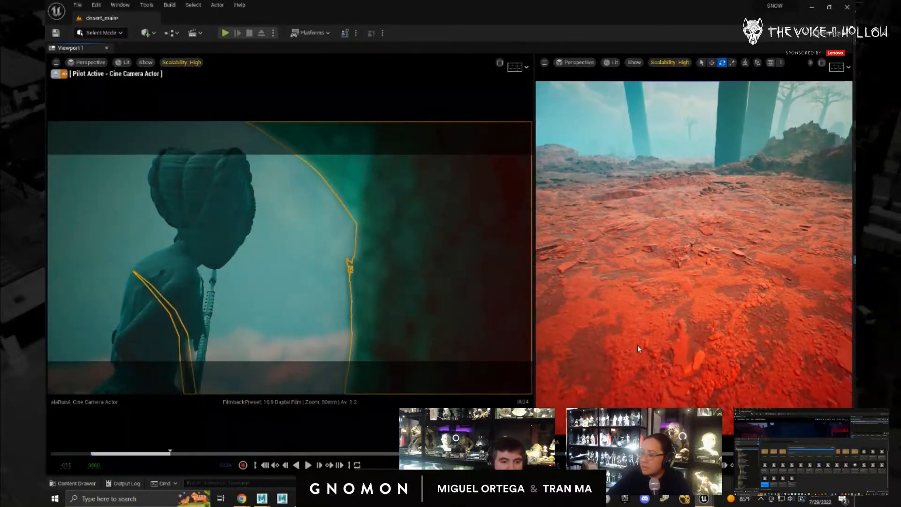
{"action": "key", "text": "f"}
{"action": "left_click_drag", "start_coordinate": [772, 397], "coordinate": [771, 393], "text": "alt"}
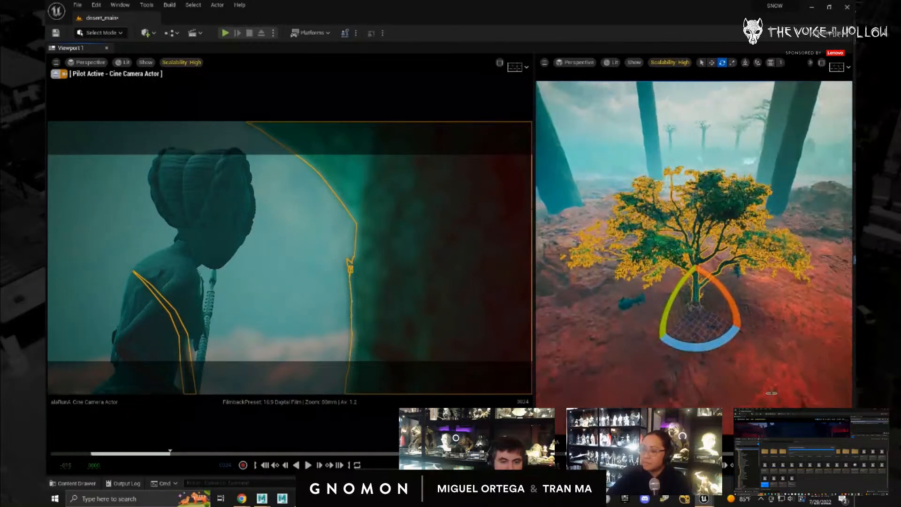
{"action": "key", "text": "w"}
{"action": "left_click_drag", "start_coordinate": [723, 317], "coordinate": [795, 322]}
{"action": "left_click_drag", "start_coordinate": [169, 453], "coordinate": [246, 453]}
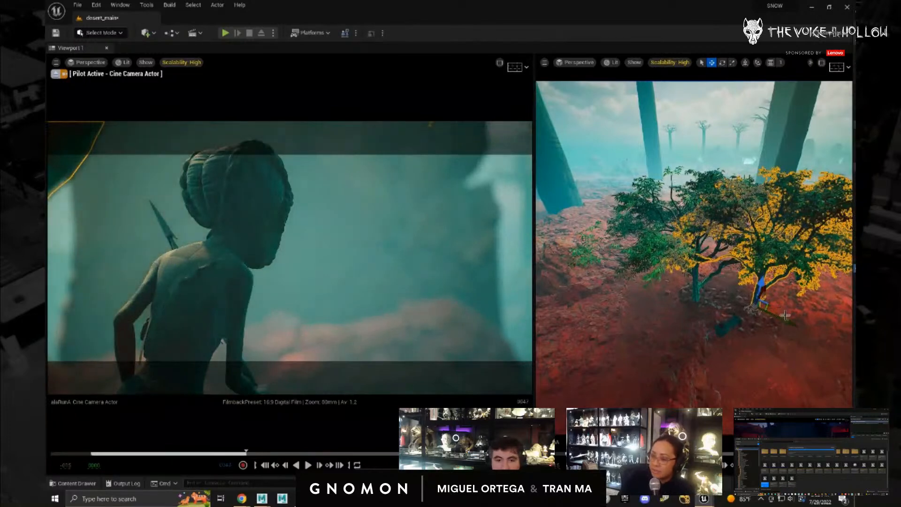
{"action": "left_click_drag", "start_coordinate": [796, 328], "coordinate": [793, 349]}
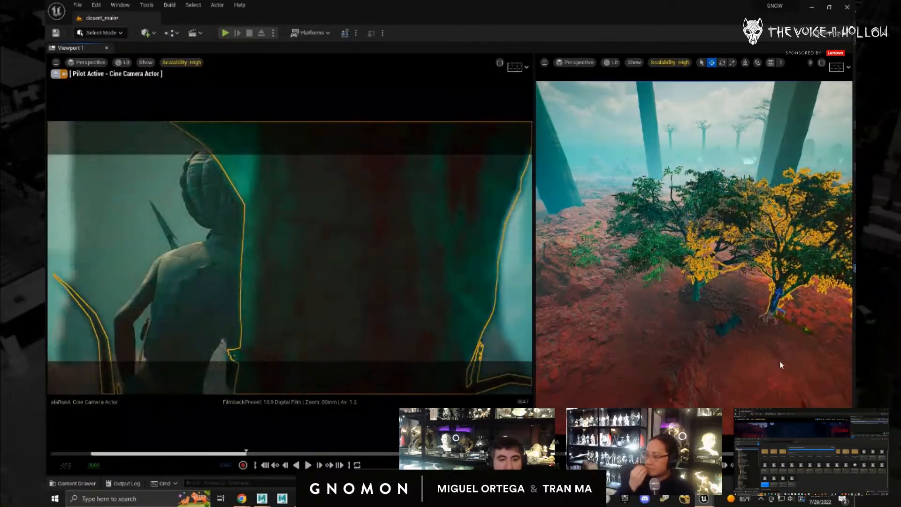
- Move the duplicated tree farther along the character's path and rotate it so its leaves hang into the top of the shot at frame 47
{"action": "key", "text": "f"}
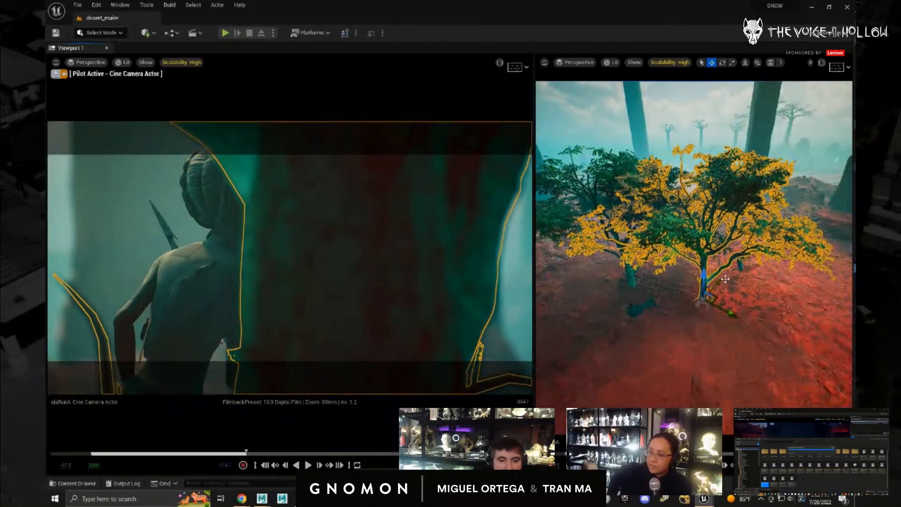
{"action": "left_click_drag", "start_coordinate": [722, 285], "coordinate": [777, 313]}
{"action": "key", "text": "e"}
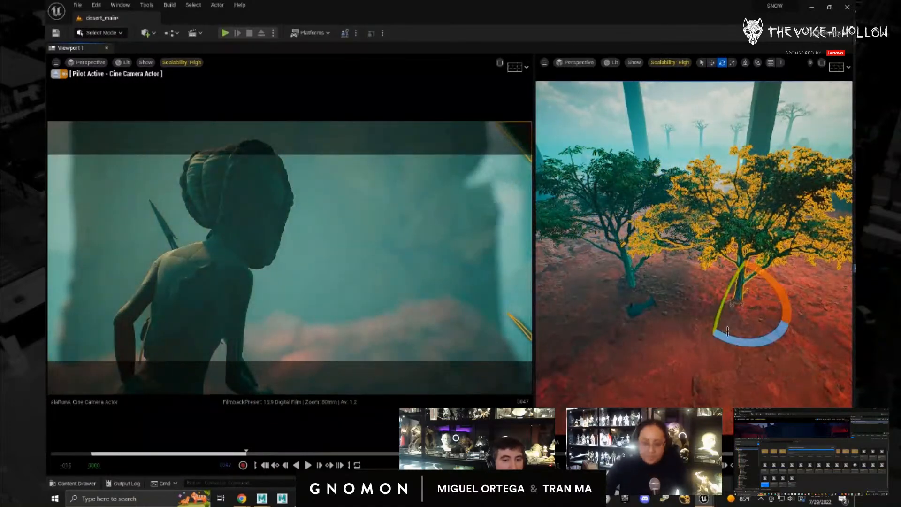
{"action": "left_click_drag", "start_coordinate": [734, 337], "coordinate": [751, 328]}
{"action": "key", "text": "w"}
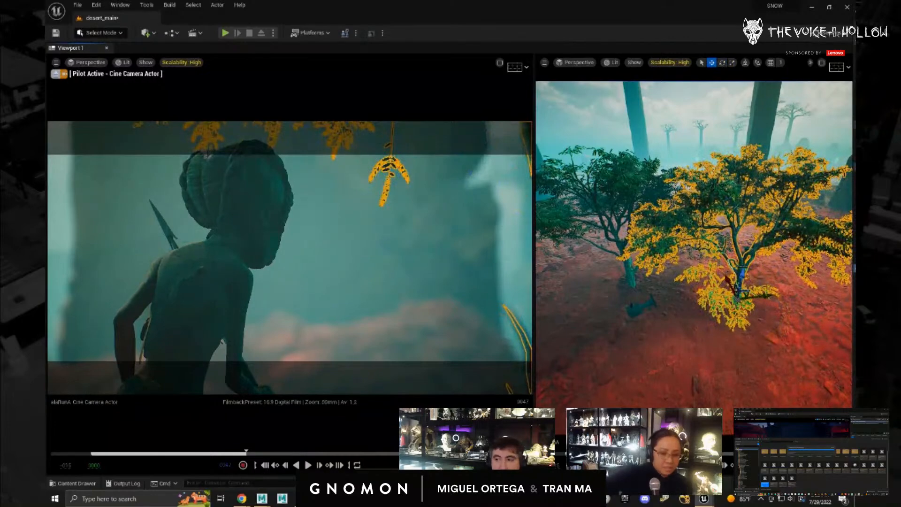
- Play back the shot and, at frame 55, raise the duplicated tree slightly relative to the cine camera
{"action": "left_click_drag", "start_coordinate": [246, 453], "coordinate": [100, 453]}
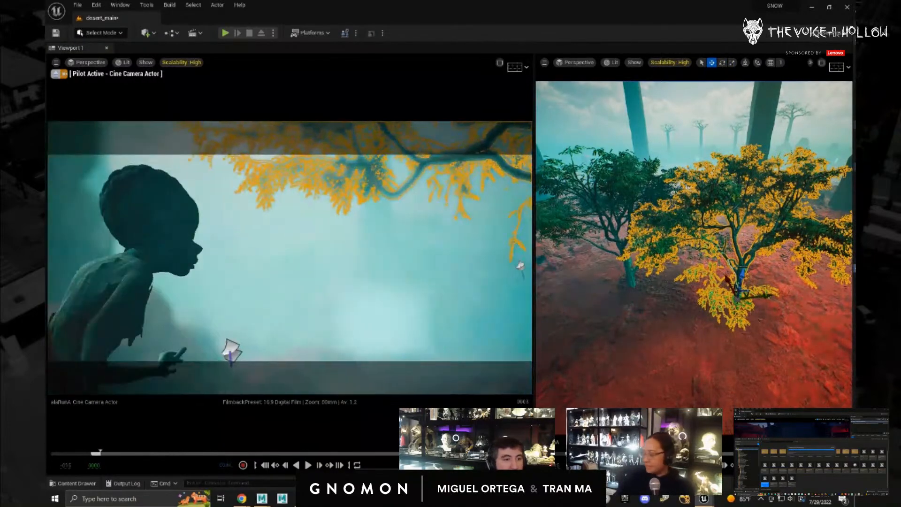
{"action": "key", "text": "space"}
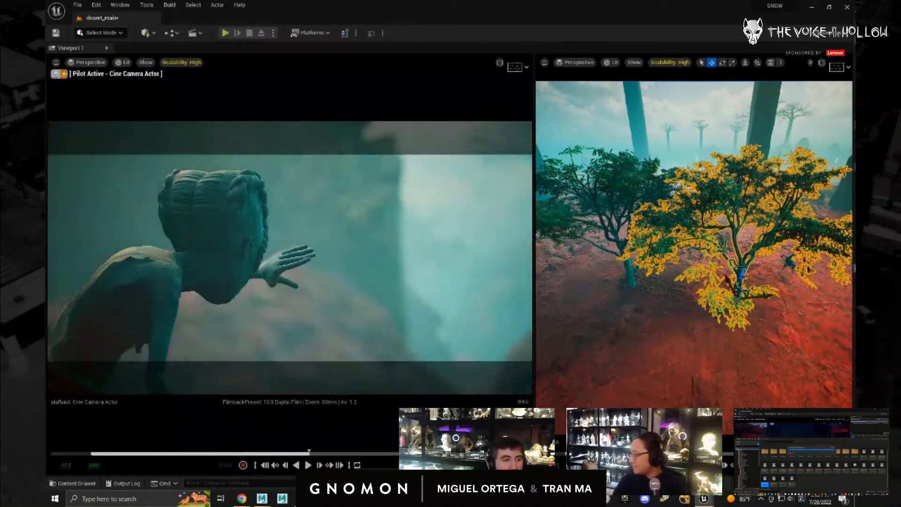
{"action": "left_click_drag", "start_coordinate": [309, 453], "coordinate": [273, 453]}
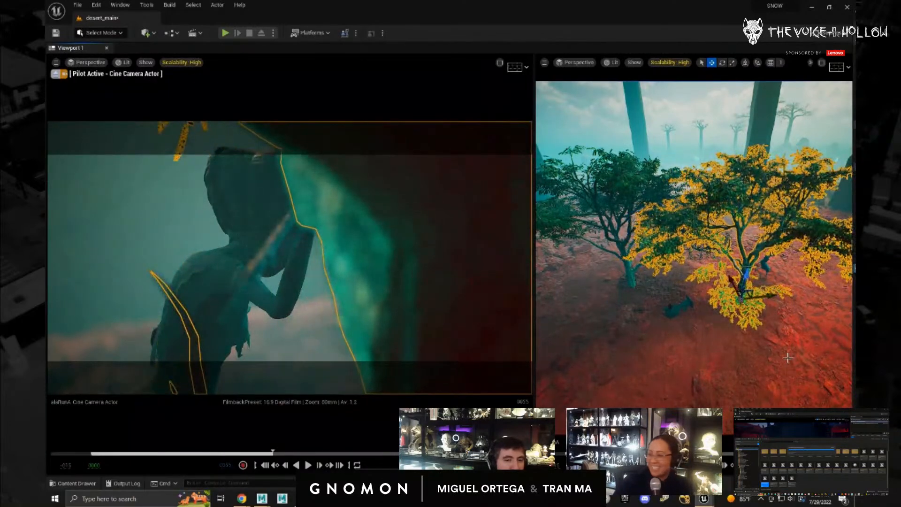
{"action": "left_click_drag", "start_coordinate": [788, 358], "coordinate": [767, 327], "text": "alt"}
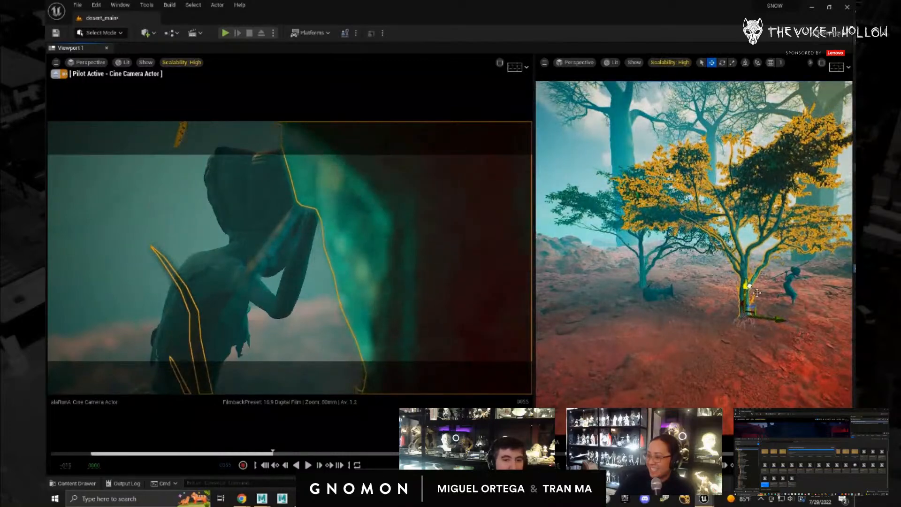
{"action": "left_click_drag", "start_coordinate": [763, 383], "coordinate": [797, 382], "text": "alt"}
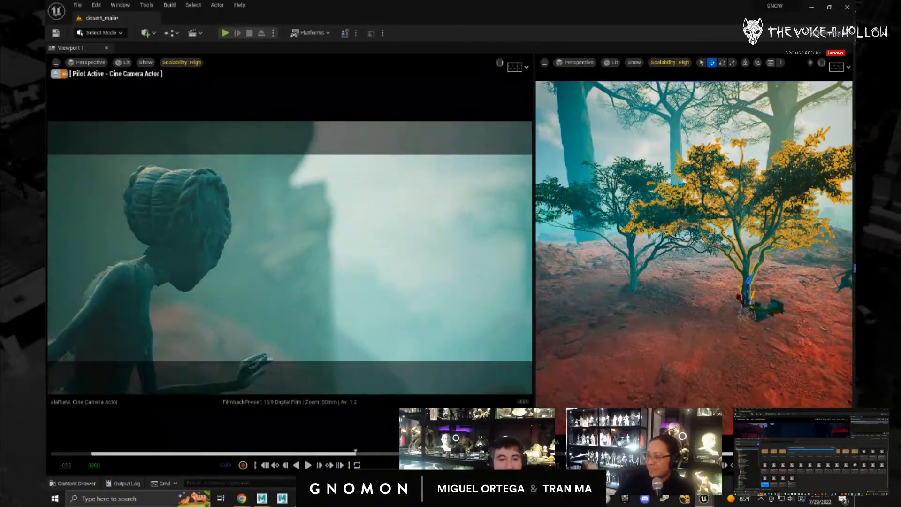
- Duplicate the tree again farther along the path, rotate it so its branches cross the shot at frame 78, and play back the result
{"action": "scroll", "coordinate": [728, 355], "scroll_direction": "down", "scroll_amount": 4}
{"action": "scroll", "coordinate": [729, 354], "scroll_direction": "down", "scroll_amount": 3}
{"action": "left_click_drag", "start_coordinate": [798, 338], "coordinate": [758, 370], "text": "alt"}
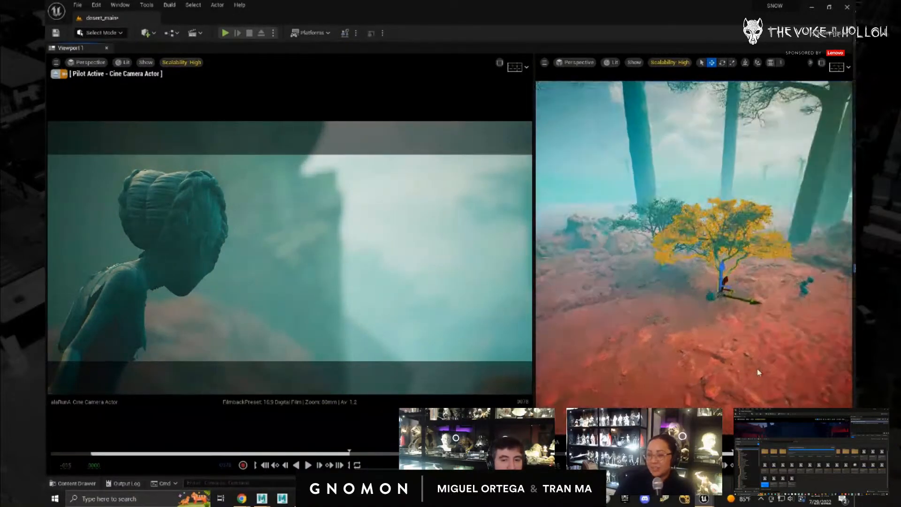
{"action": "left_click_drag", "start_coordinate": [750, 303], "coordinate": [832, 319]}
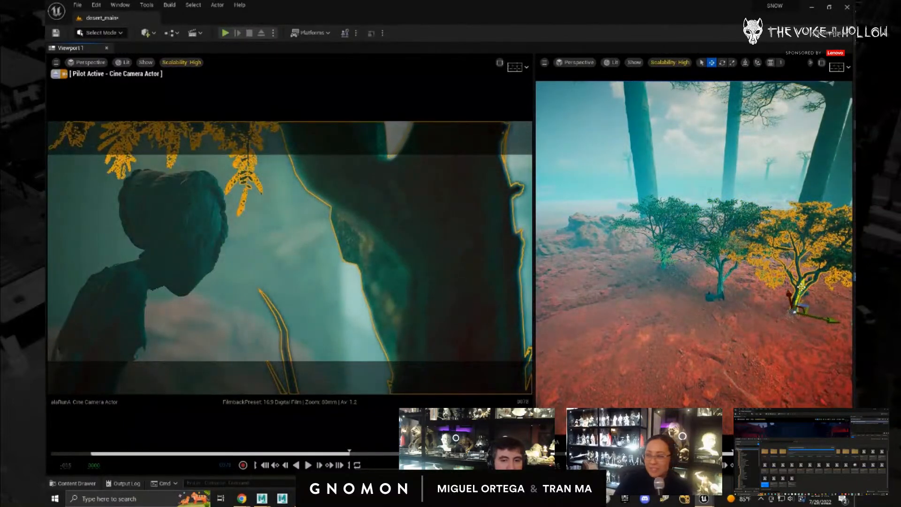
{"action": "key", "text": "e"}
{"action": "left_click_drag", "start_coordinate": [756, 331], "coordinate": [745, 281]}
{"action": "key", "text": "w"}
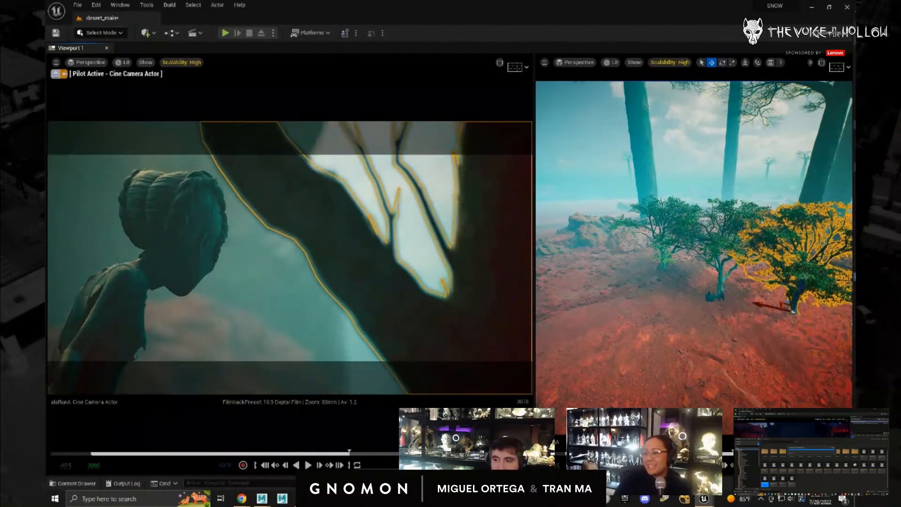
{"action": "left_click_drag", "start_coordinate": [350, 453], "coordinate": [98, 453]}
{"action": "key", "text": "space"}
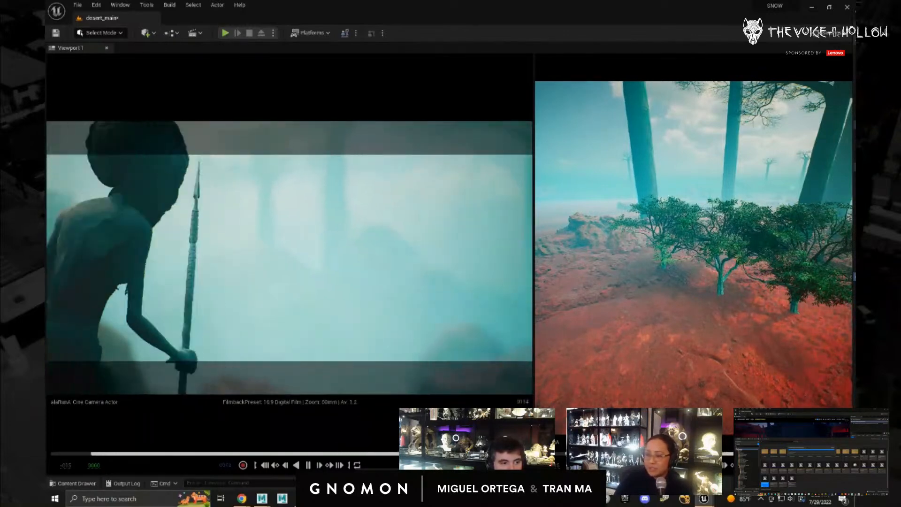
{"action": "key", "text": "space"}
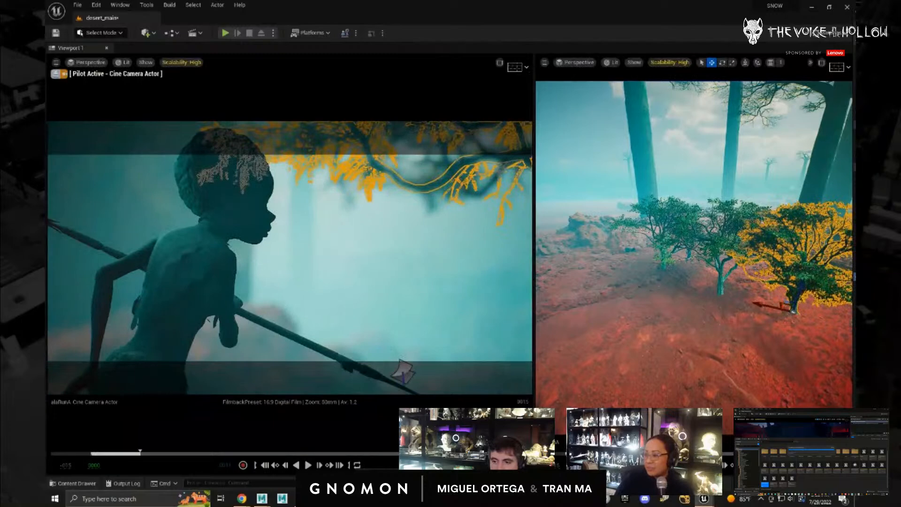
- At frame 66, move and rotate the cine camera beside the character to show her profile and outstretched arm with a branch in the foreground
{"action": "left_click_drag", "start_coordinate": [140, 453], "coordinate": [309, 453]}
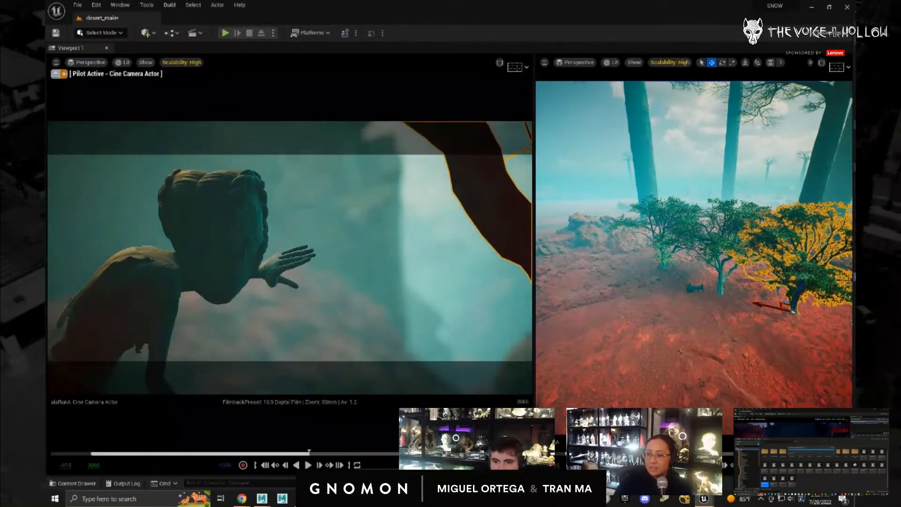
{"action": "left_click", "coordinate": [694, 288]}
{"action": "middle_click_drag", "start_coordinate": [759, 369], "coordinate": [768, 371]}
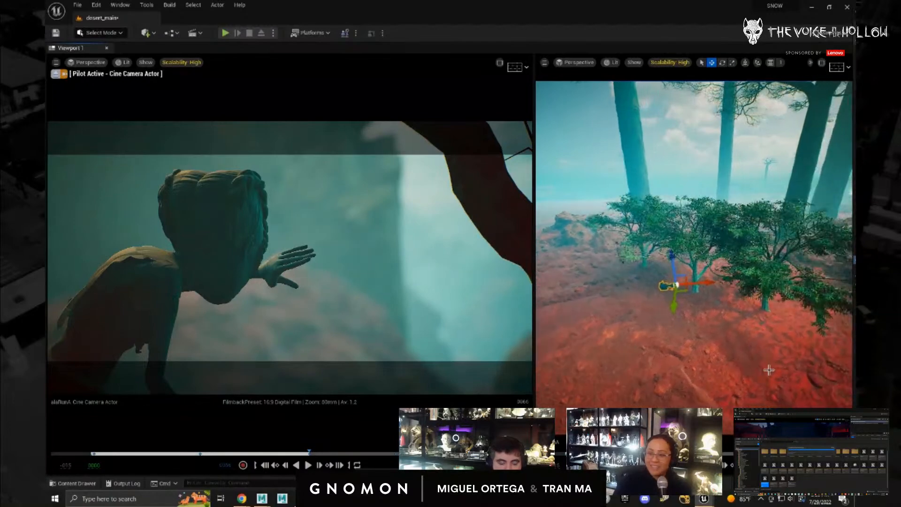
{"action": "key", "text": "f"}
{"action": "scroll", "coordinate": [724, 347], "scroll_direction": "down", "scroll_amount": 5}
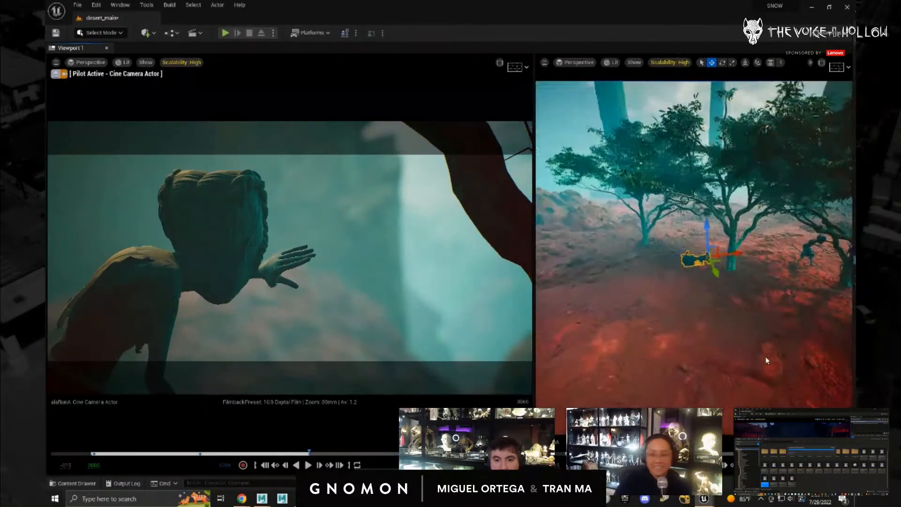
{"action": "left_click_drag", "start_coordinate": [767, 360], "coordinate": [855, 302], "text": "alt"}
{"action": "key", "text": "e"}
{"action": "key", "text": "w"}
{"action": "key", "text": "e"}
{"action": "key", "text": "w"}
{"action": "key", "text": "e"}
{"action": "key", "text": "w"}
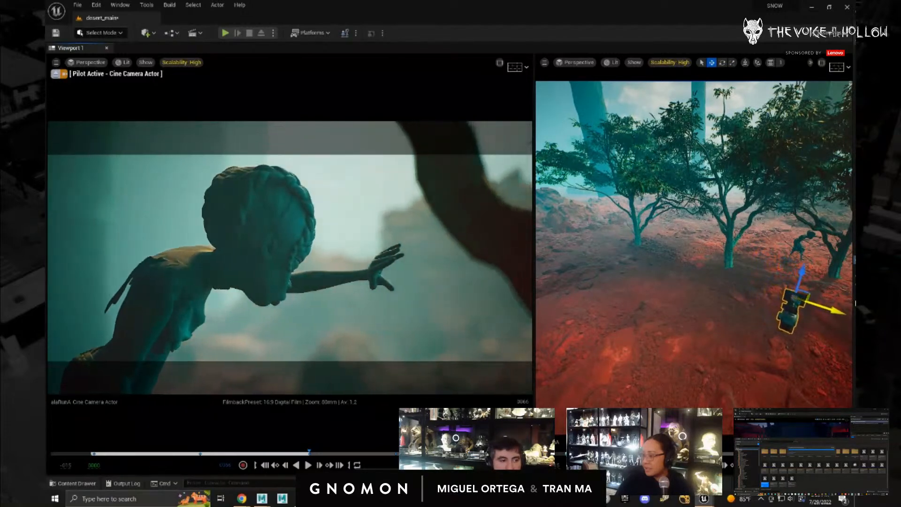
{"action": "left_click_drag", "start_coordinate": [803, 270], "coordinate": [812, 269]}
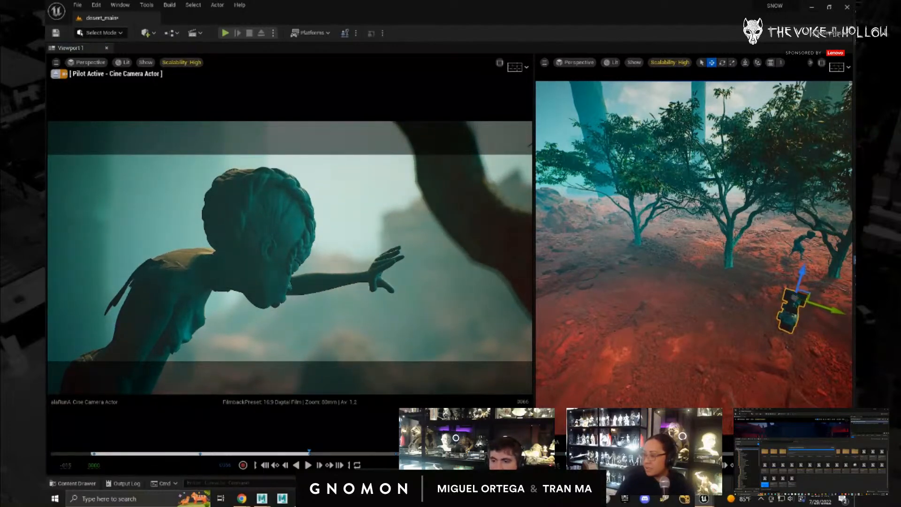
- At frame 33, move and rotate the cine camera to frame the character's profile against the distant rocks
{"action": "key", "text": "comma"}
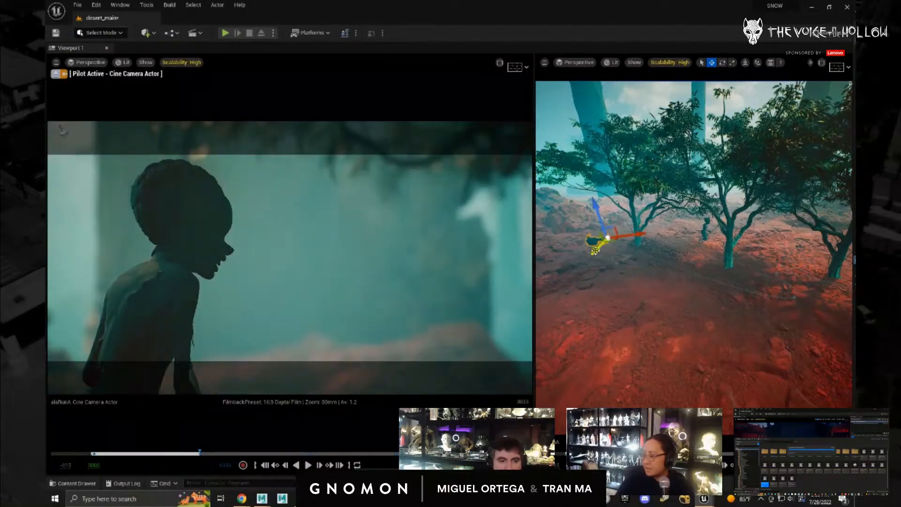
{"action": "left_click_drag", "start_coordinate": [595, 251], "coordinate": [625, 266]}
{"action": "key", "text": "e"}
{"action": "key", "text": "w"}
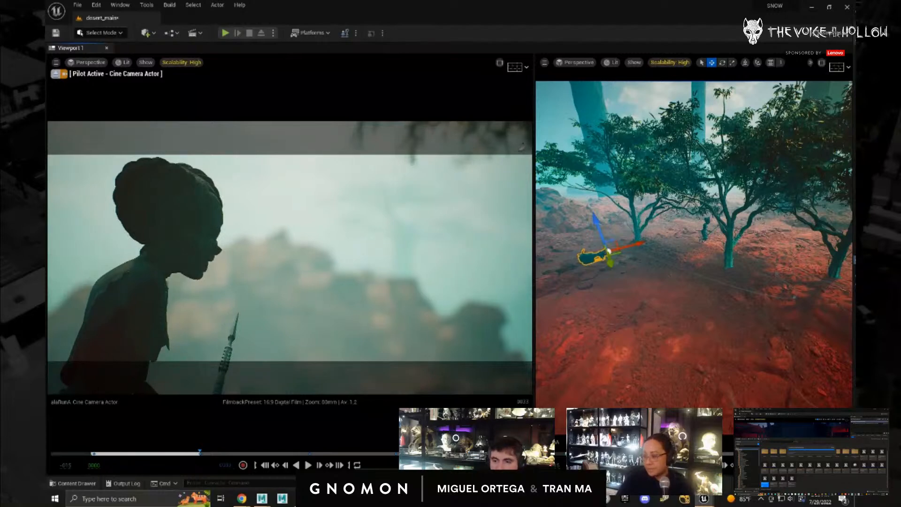
- At frame 1, reposition the cine camera farther along its side of the trees and rotate it toward the character
{"action": "left_click_drag", "start_coordinate": [200, 453], "coordinate": [93, 453]}
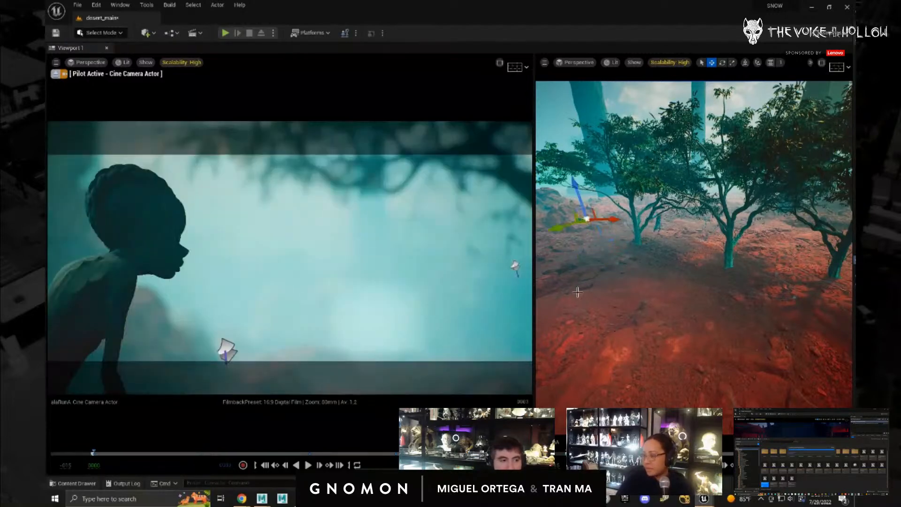
{"action": "left_click_drag", "start_coordinate": [611, 276], "coordinate": [626, 276], "text": "alt"}
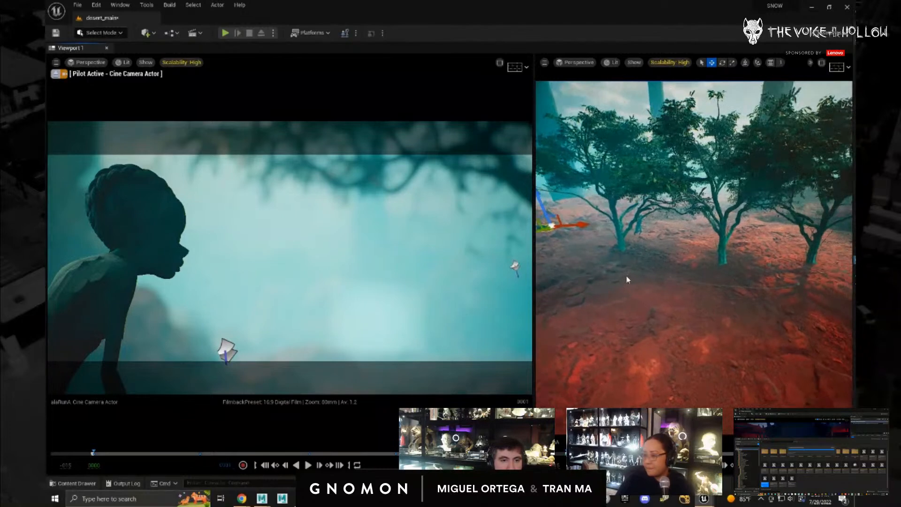
{"action": "right_click_drag", "start_coordinate": [627, 275], "coordinate": [533, 245], "text": "alt"}
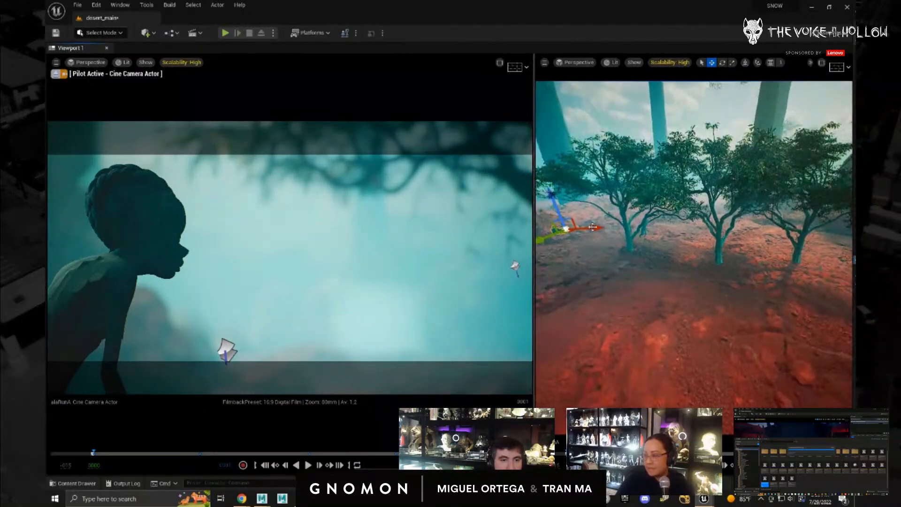
{"action": "left_click_drag", "start_coordinate": [593, 227], "coordinate": [612, 226]}
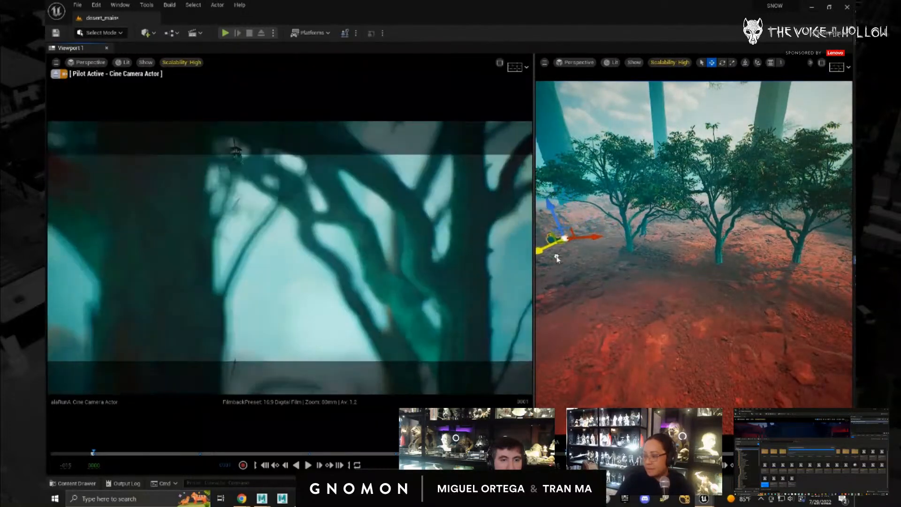
{"action": "key", "text": "e"}
{"action": "left_click_drag", "start_coordinate": [570, 251], "coordinate": [619, 230]}
{"action": "key", "text": "w"}
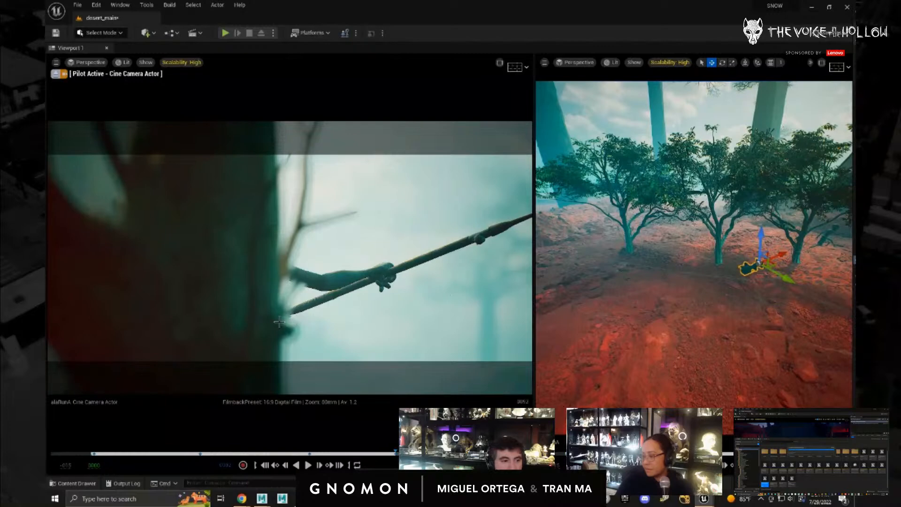
- At frame 92, shift the tree blocking the character aside and reframe the cine camera on her back, head and outstretched arm
{"action": "left_click", "coordinate": [783, 269]}
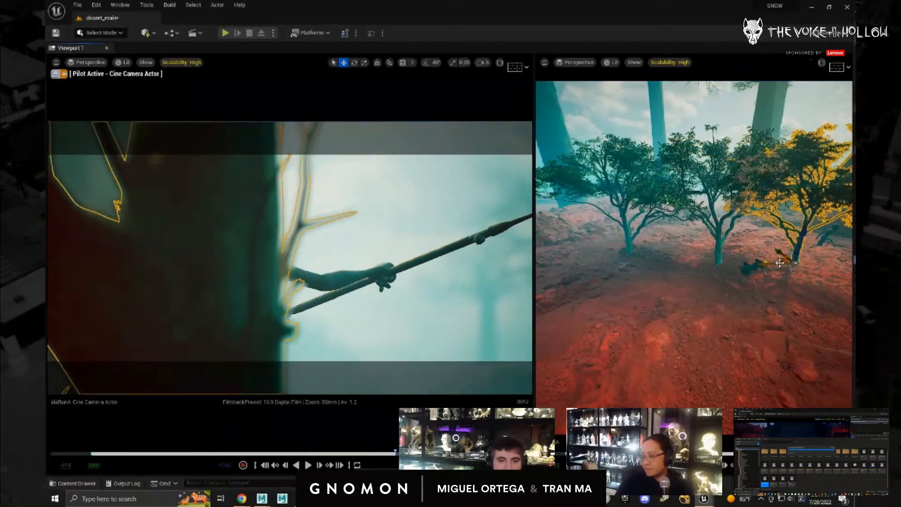
{"action": "left_click_drag", "start_coordinate": [779, 263], "coordinate": [771, 264]}
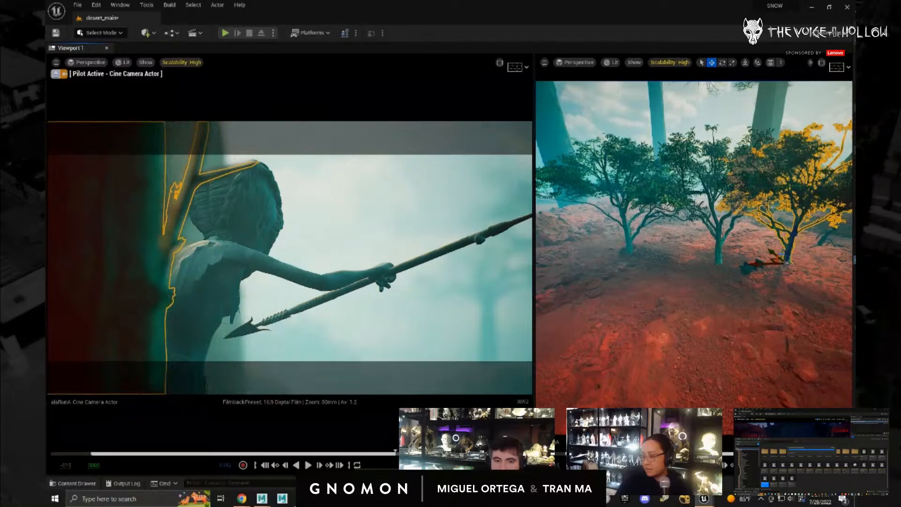
{"action": "left_click", "coordinate": [750, 268]}
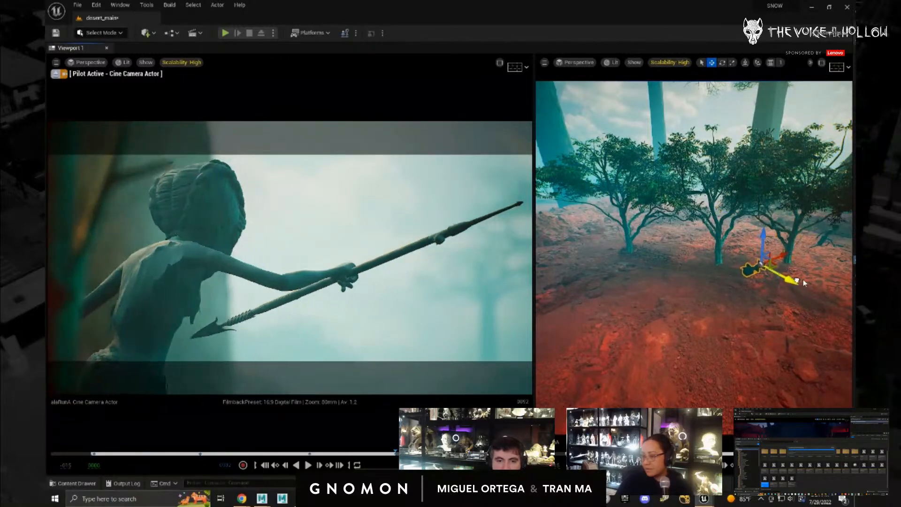
{"action": "key", "text": "e"}
{"action": "left_click_drag", "start_coordinate": [783, 294], "coordinate": [882, 272]}
{"action": "key", "text": "w"}
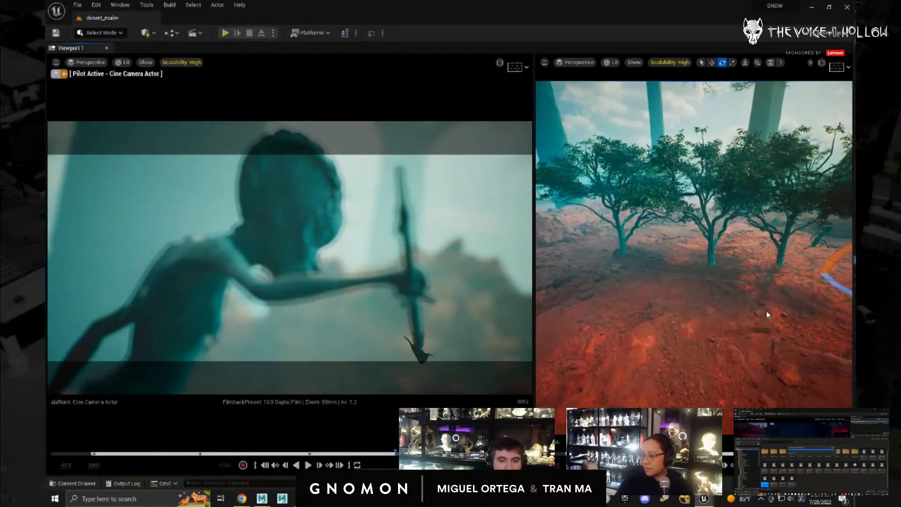
{"action": "key", "text": "f"}
{"action": "left_click_drag", "start_coordinate": [699, 223], "coordinate": [701, 228]}
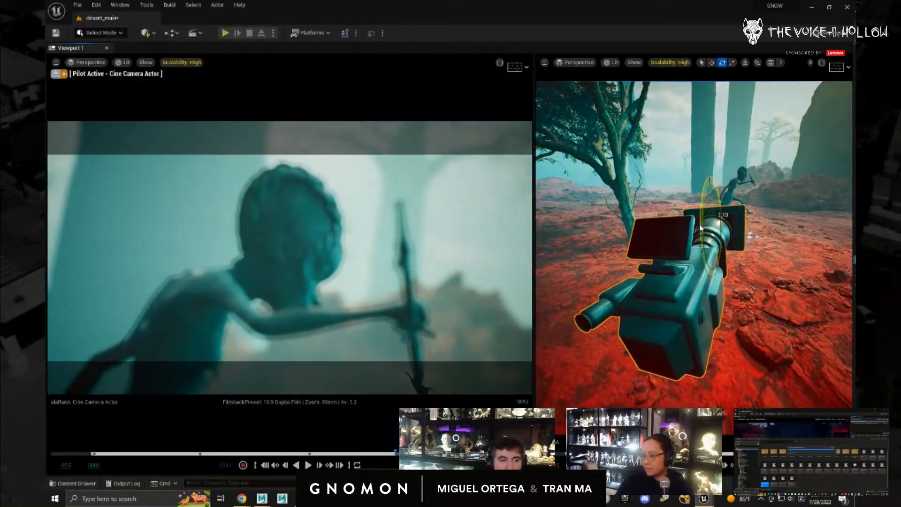
{"action": "left_click_drag", "start_coordinate": [737, 239], "coordinate": [731, 244]}
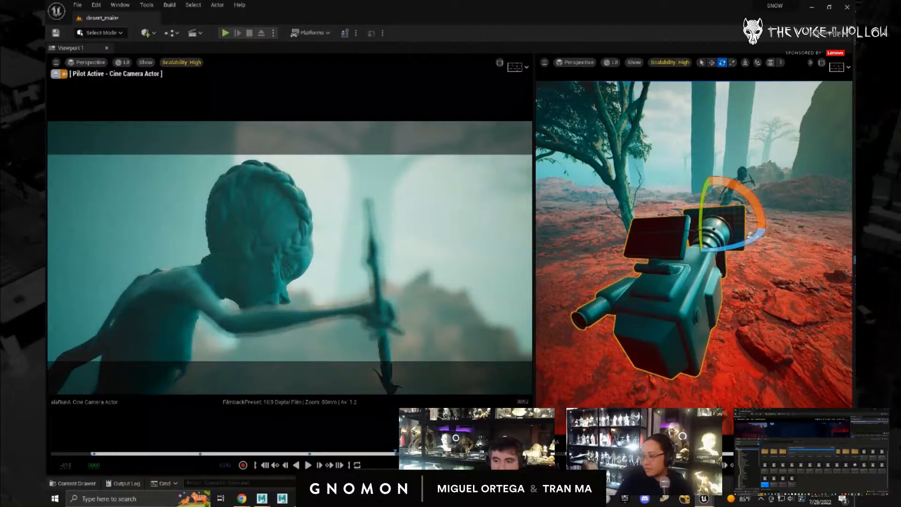
- At frame 116, rotate the cine camera away from the trees toward the rocks beyond the character's path
{"action": "key", "text": "period"}
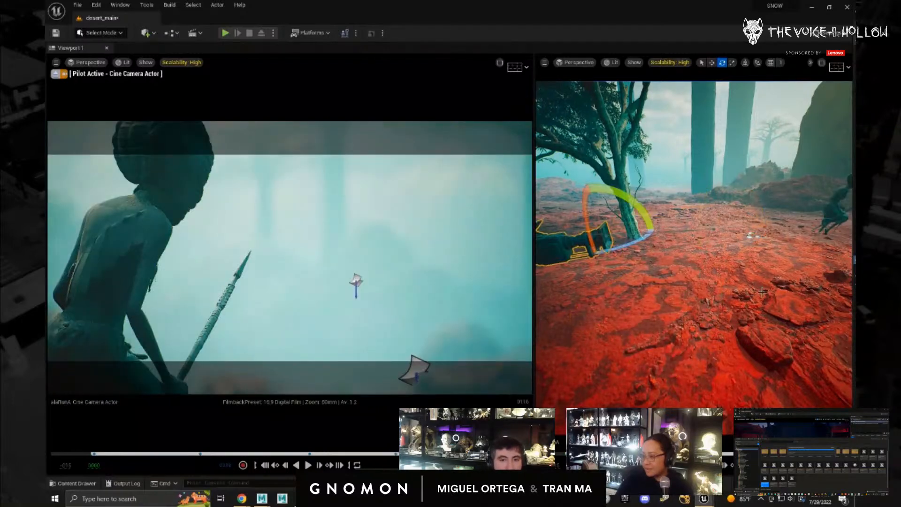
{"action": "left_click_drag", "start_coordinate": [764, 305], "coordinate": [769, 336], "text": "alt"}
{"action": "right_click_drag", "start_coordinate": [769, 335], "coordinate": [738, 324], "text": "alt"}
{"action": "left_click_drag", "start_coordinate": [739, 323], "coordinate": [731, 323], "text": "alt"}
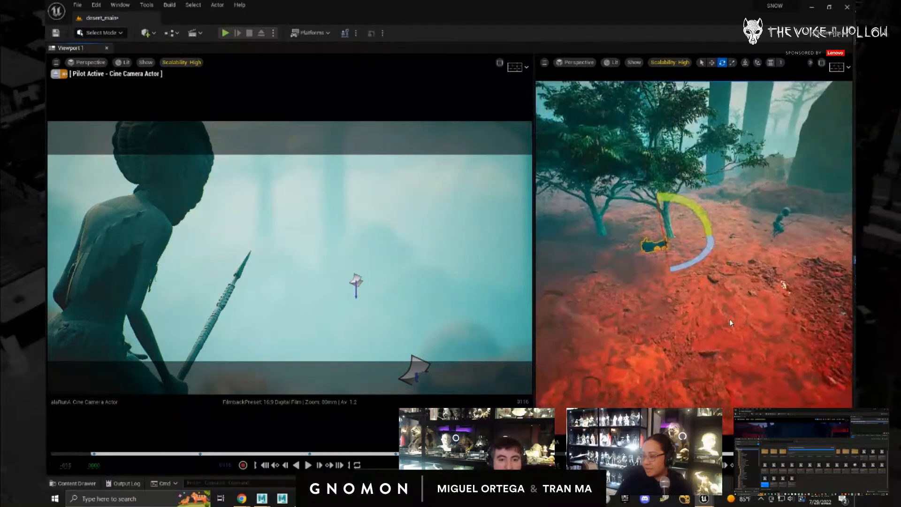
{"action": "left_click_drag", "start_coordinate": [699, 263], "coordinate": [703, 262]}
{"action": "left_click_drag", "start_coordinate": [750, 249], "coordinate": [814, 216]}
{"action": "key", "text": "w"}
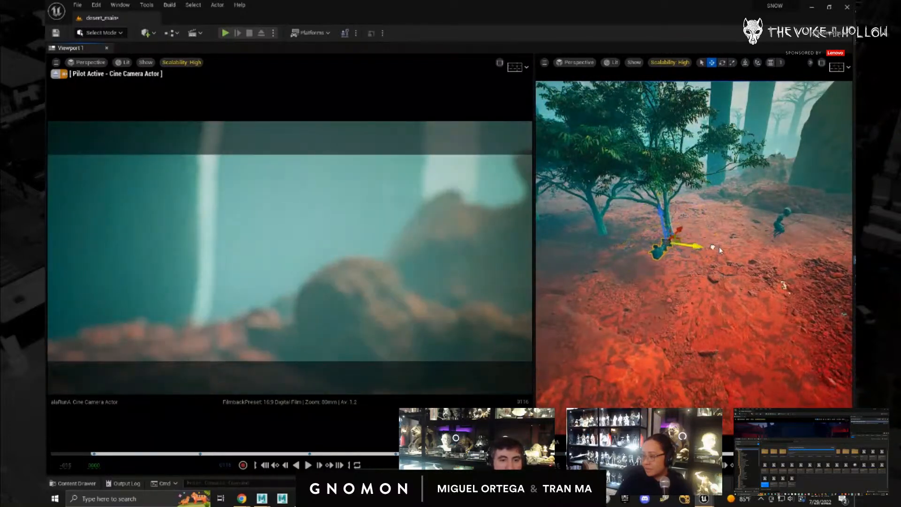
- Move the cine camera alongside the character at frame 116, then back and slightly up, framing her face in sharp profile
{"action": "left_click_drag", "start_coordinate": [701, 246], "coordinate": [827, 261]}
{"action": "key", "text": "w"}
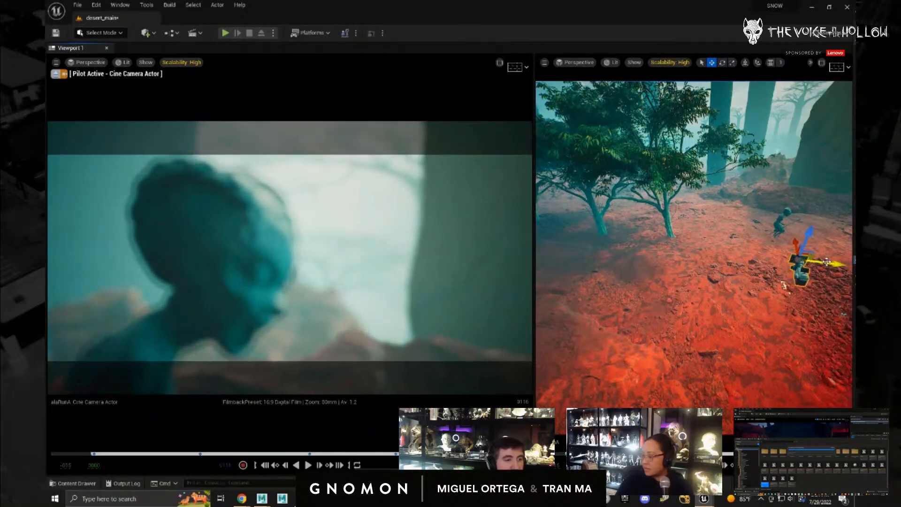
{"action": "left_click_drag", "start_coordinate": [809, 230], "coordinate": [811, 235]}
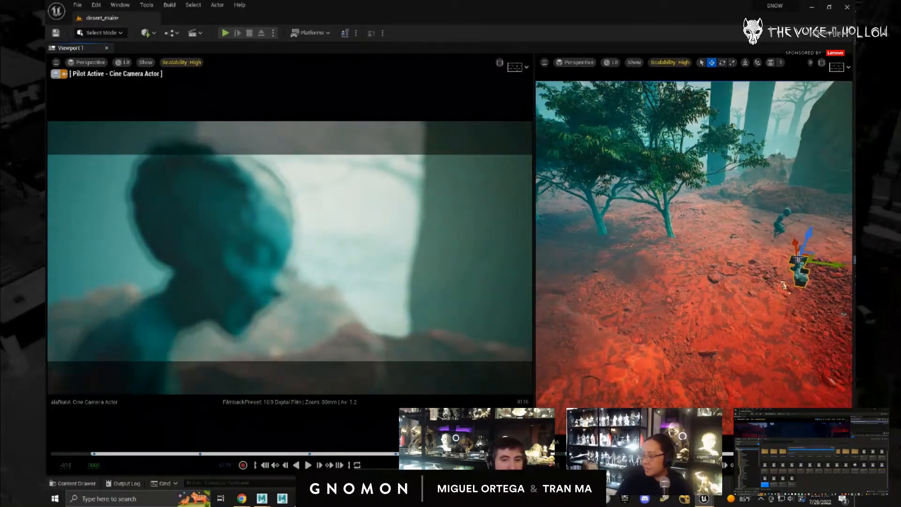
{"action": "left_click_drag", "start_coordinate": [796, 240], "coordinate": [841, 304]}
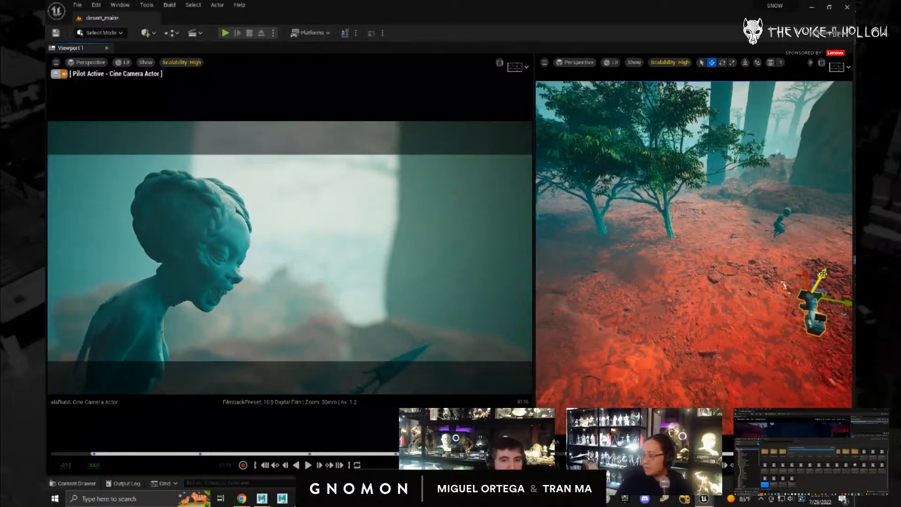
{"action": "left_click_drag", "start_coordinate": [822, 272], "coordinate": [822, 277]}
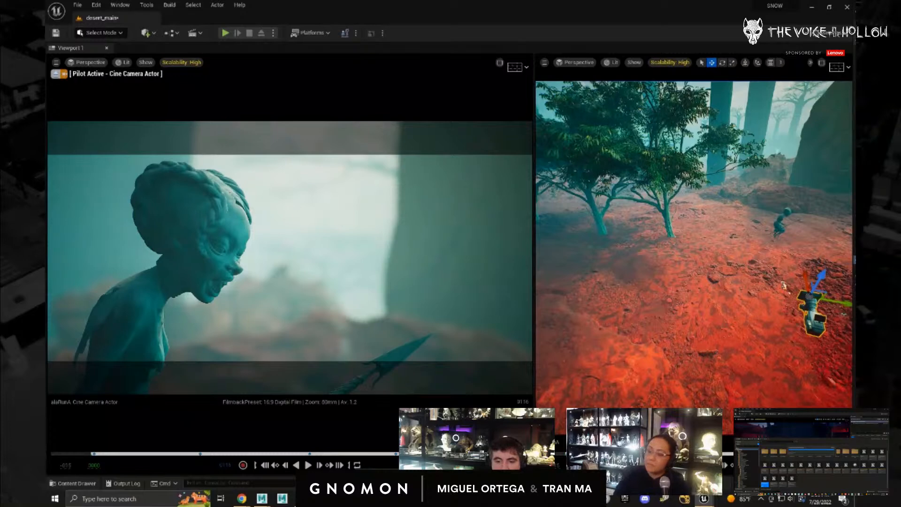
- Play back the shot and, at frame 61, lower the foreground tree so its branches and leaves cross in front of the character
{"action": "key", "text": "space"}
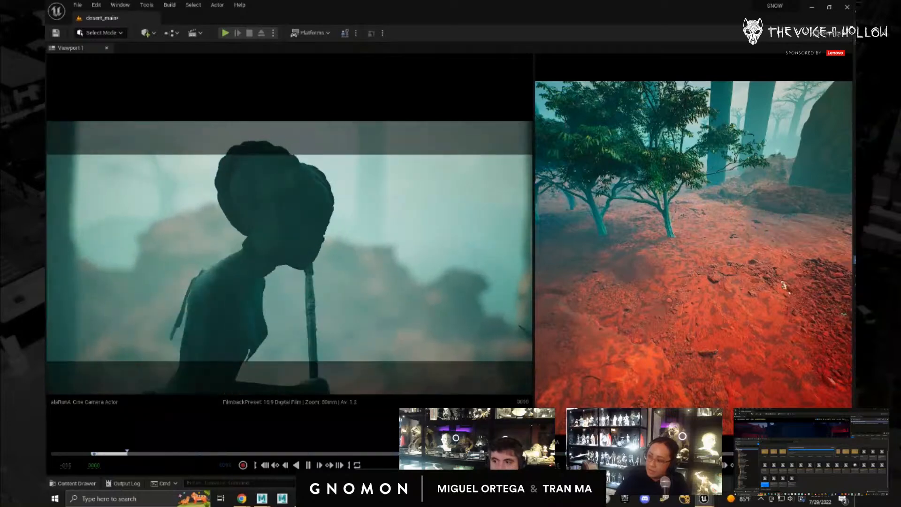
{"action": "key", "text": "space"}
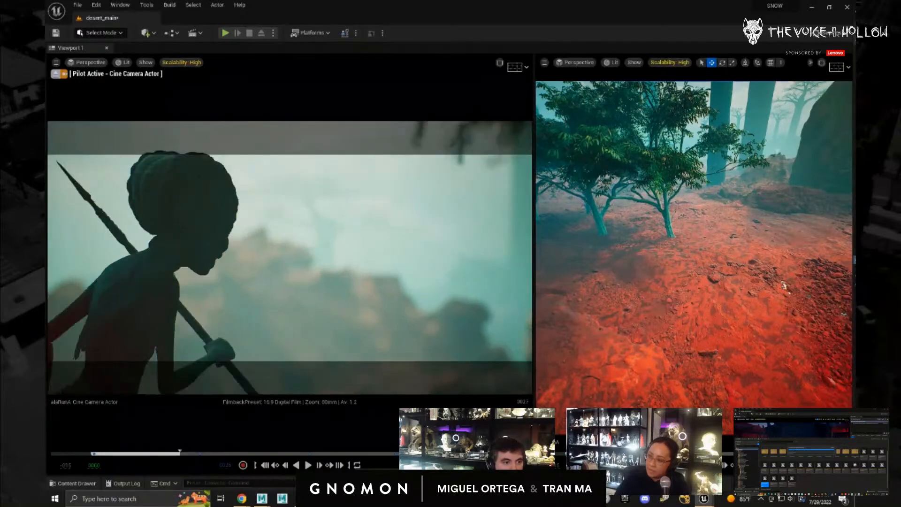
{"action": "key", "text": "Right"}
{"action": "key", "text": "Right"}
{"action": "key", "text": "Right"}
{"action": "key", "text": "Right"}
{"action": "key", "text": "Right"}
{"action": "key", "text": "Right"}
{"action": "key", "text": "Right"}
{"action": "key", "text": "Right"}
{"action": "key", "text": "Right"}
{"action": "key", "text": "Right"}
{"action": "key", "text": "Right"}
{"action": "key", "text": "Right"}
{"action": "key", "text": "Right"}
{"action": "key", "text": "Right"}
{"action": "key", "text": "Right"}
{"action": "key", "text": "Right"}
{"action": "key", "text": "Right"}
{"action": "key", "text": "Right"}
{"action": "key", "text": "Right"}
{"action": "key", "text": "Right"}
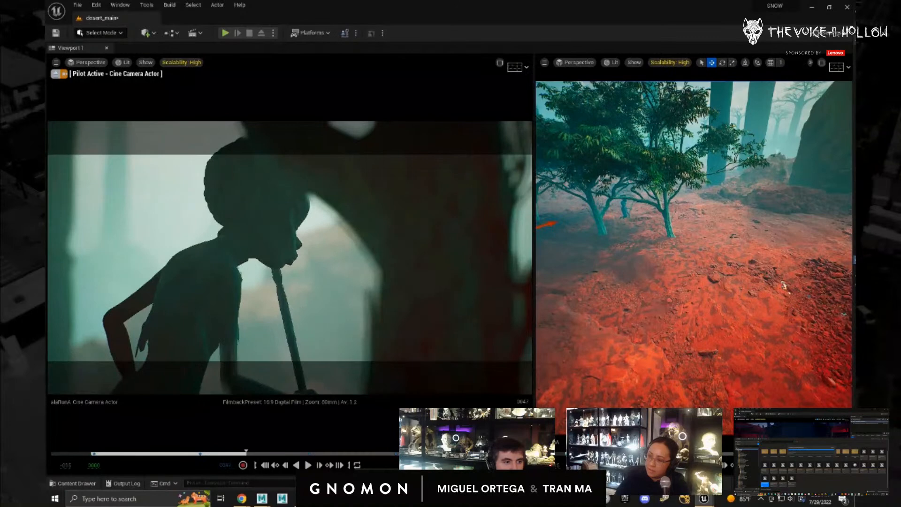
{"action": "key", "text": "Right"}
{"action": "key", "text": "Right"}
{"action": "key", "text": "Right"}
{"action": "key", "text": "Right"}
{"action": "key", "text": "Right"}
{"action": "key", "text": "Right"}
{"action": "key", "text": "Right"}
{"action": "key", "text": "Right"}
{"action": "key", "text": "Right"}
{"action": "key", "text": "Right"}
{"action": "key", "text": "Right"}
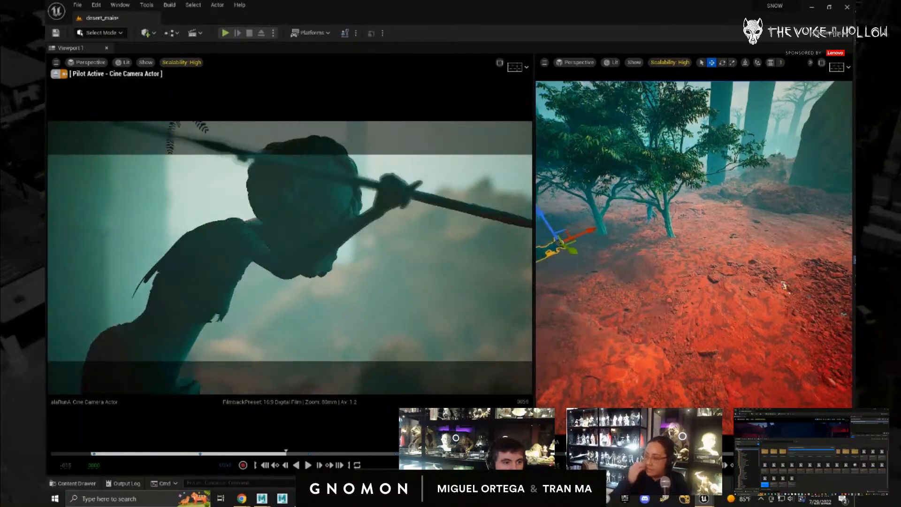
{"action": "key", "text": "Right"}
{"action": "key", "text": "Right"}
{"action": "key", "text": "Right"}
{"action": "key", "text": "Right"}
{"action": "key", "text": "Right"}
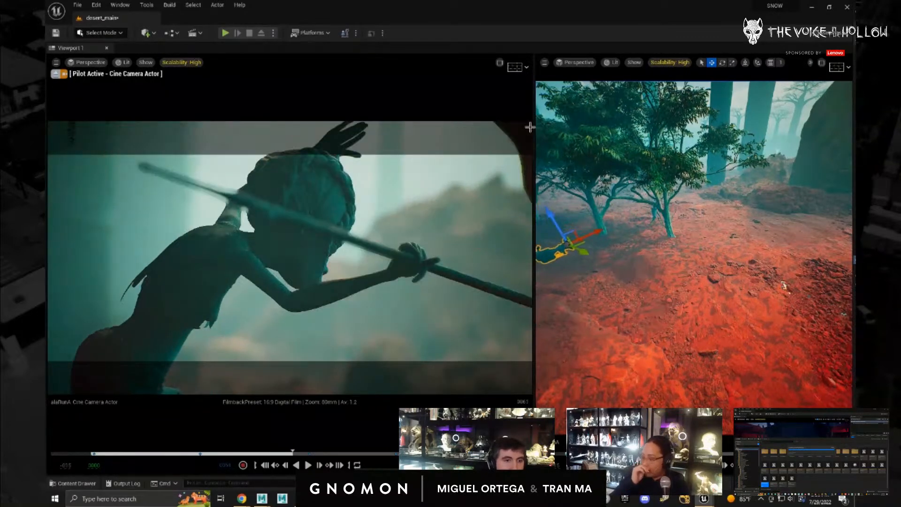
{"action": "left_click", "coordinate": [646, 213]}
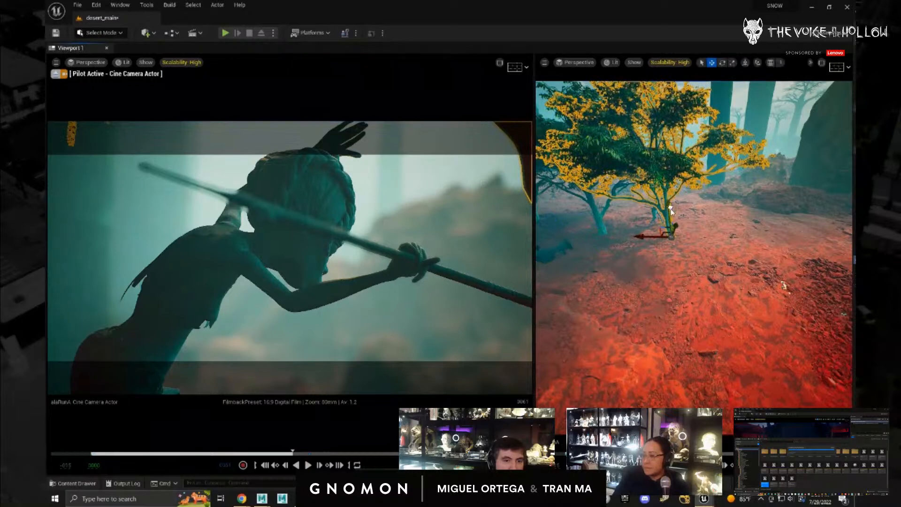
{"action": "left_click_drag", "start_coordinate": [671, 212], "coordinate": [673, 217]}
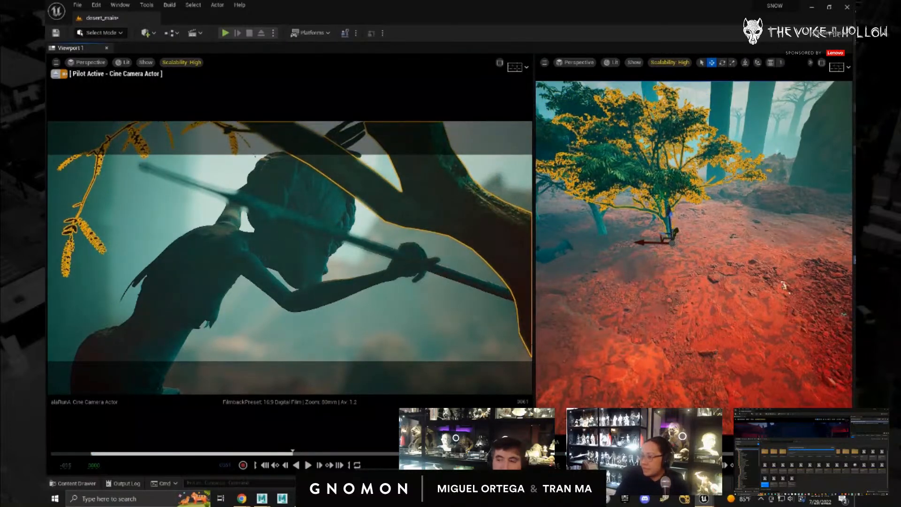
- Tilt the cine camera down slightly at frame 104 and rotate it at frame 79 to bring the character nearer the centre
{"action": "left_click_drag", "start_coordinate": [292, 455], "coordinate": [435, 455]}
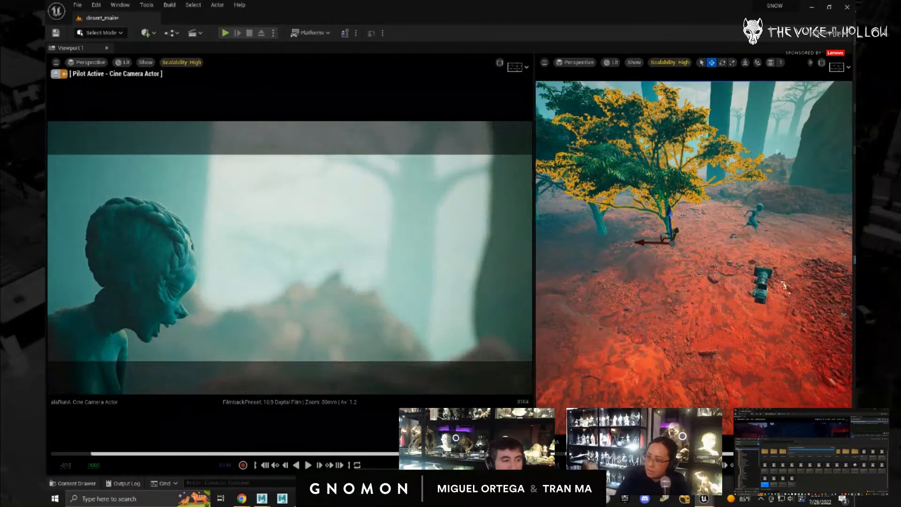
{"action": "left_click", "coordinate": [765, 298]}
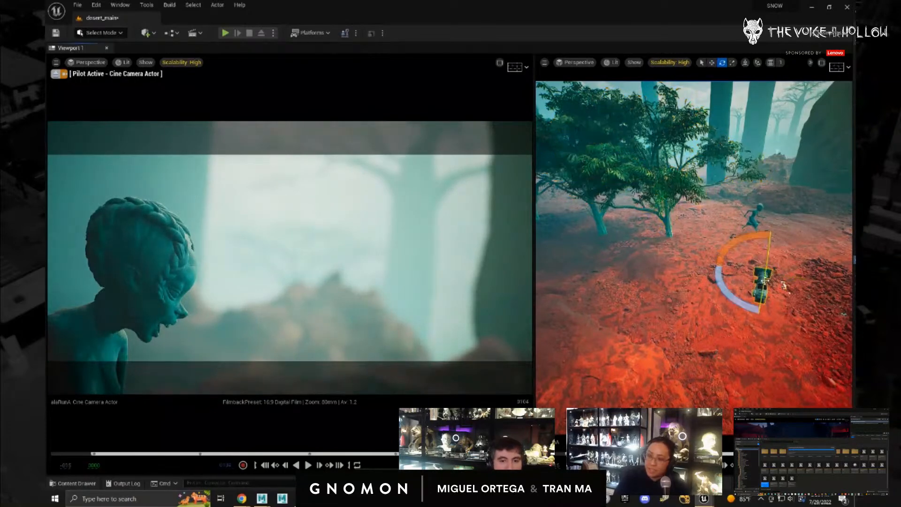
{"action": "left_click_drag", "start_coordinate": [765, 277], "coordinate": [769, 280]}
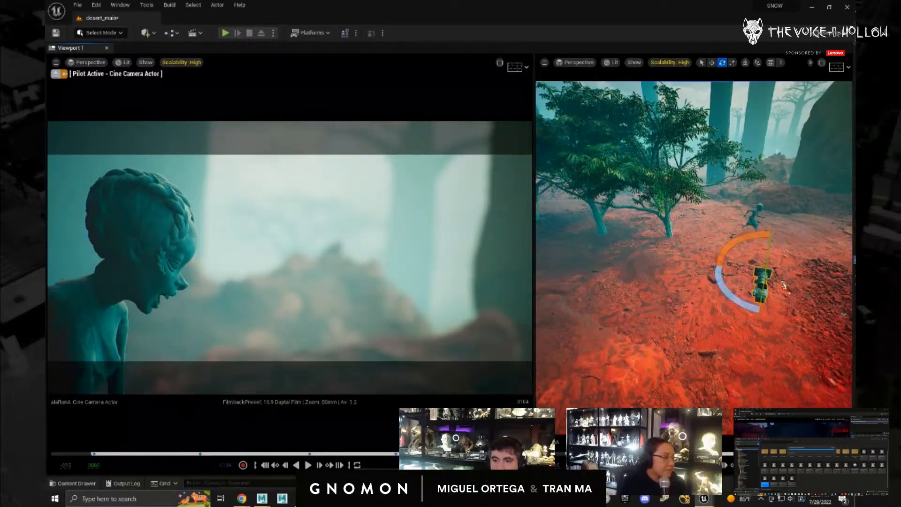
{"action": "left_click_drag", "start_coordinate": [437, 453], "coordinate": [352, 453]}
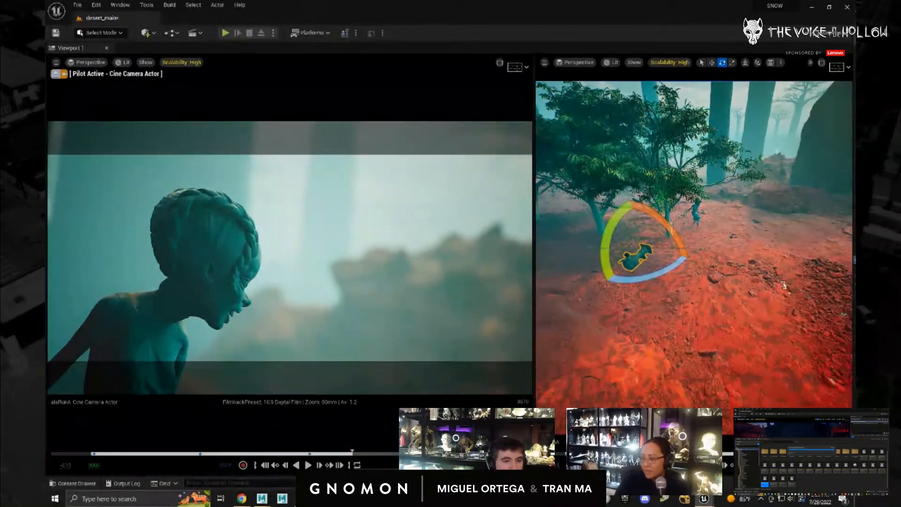
{"action": "left_click_drag", "start_coordinate": [627, 279], "coordinate": [629, 280]}
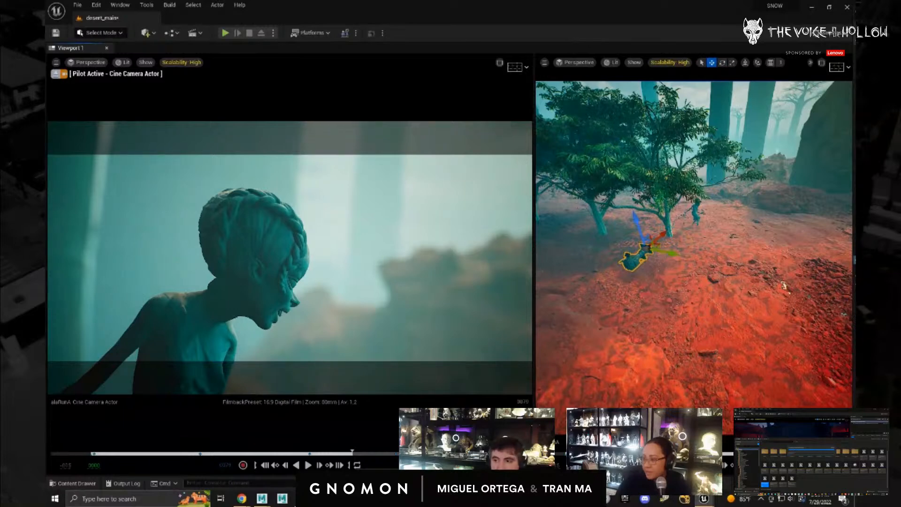
- At frame 22, nudge the cine camera so the character sits slightly lower in the shot, and check frame 17
{"action": "left_click_drag", "start_coordinate": [351, 453], "coordinate": [162, 453]}
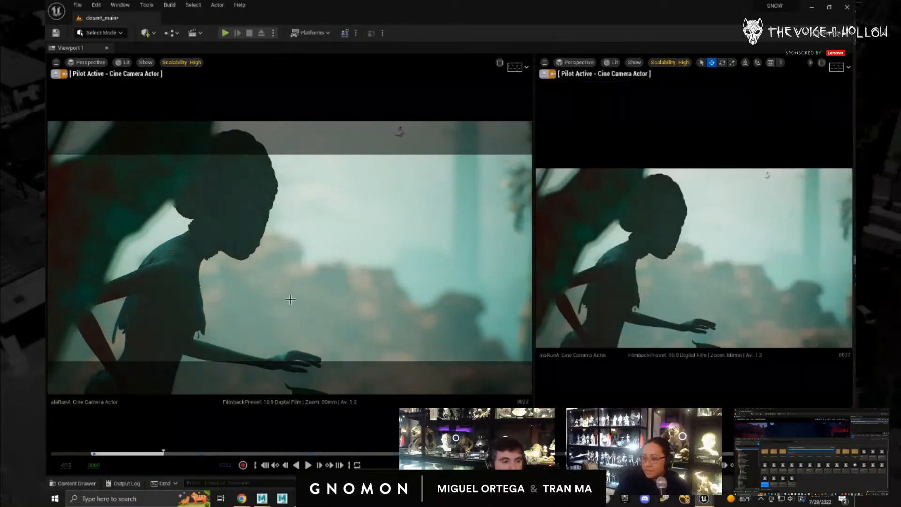
{"action": "middle_click_drag", "start_coordinate": [290, 299], "coordinate": [287, 287]}
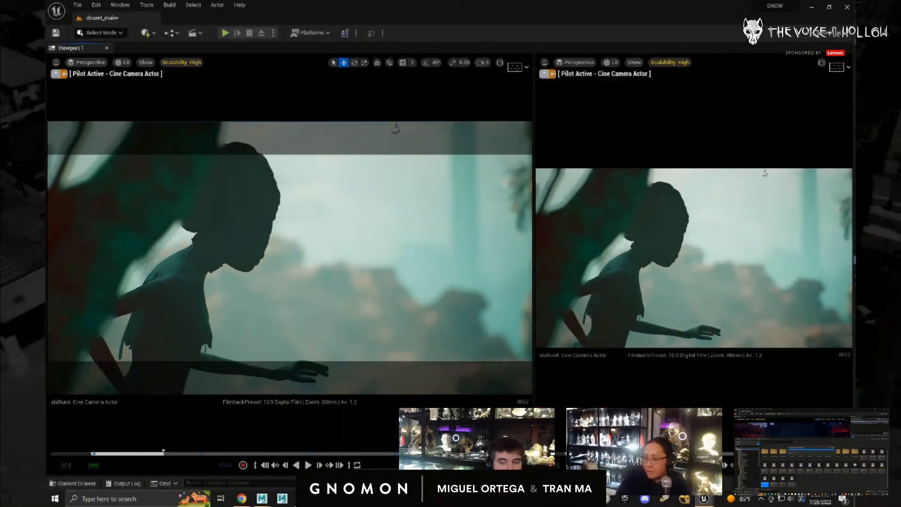
{"action": "left_click_drag", "start_coordinate": [163, 454], "coordinate": [147, 453]}
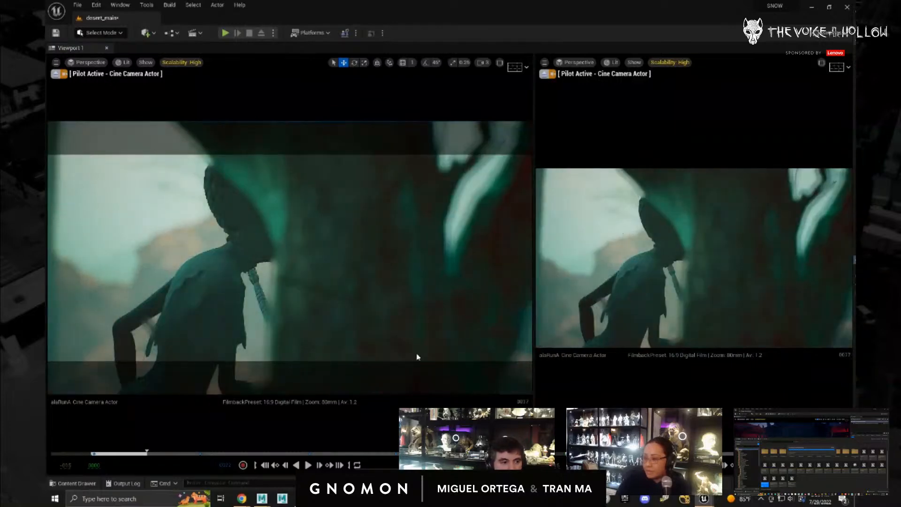
- Nudge the cine camera to reframe the character at frames 17 and 50, and key its transform at both frames
{"action": "middle_click_drag", "start_coordinate": [287, 315], "coordinate": [287, 314]}
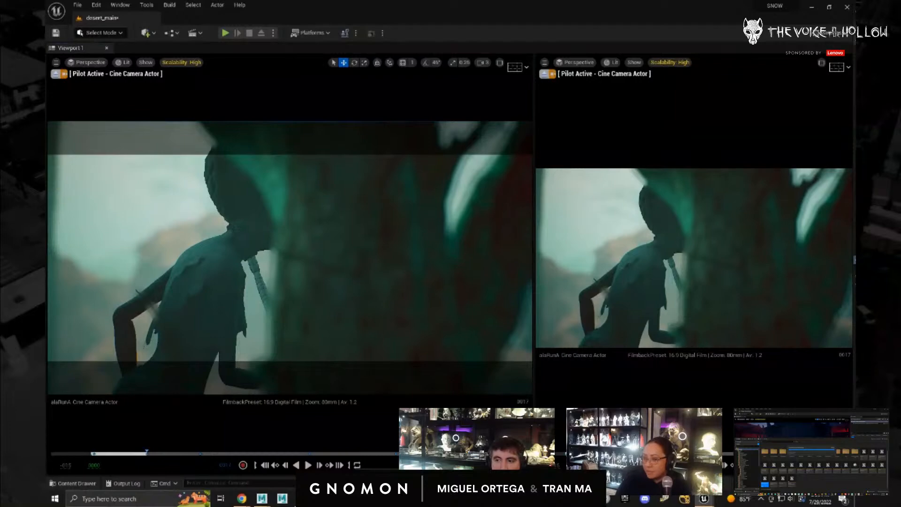
{"action": "left_click_drag", "start_coordinate": [855, 233], "coordinate": [569, 193]}
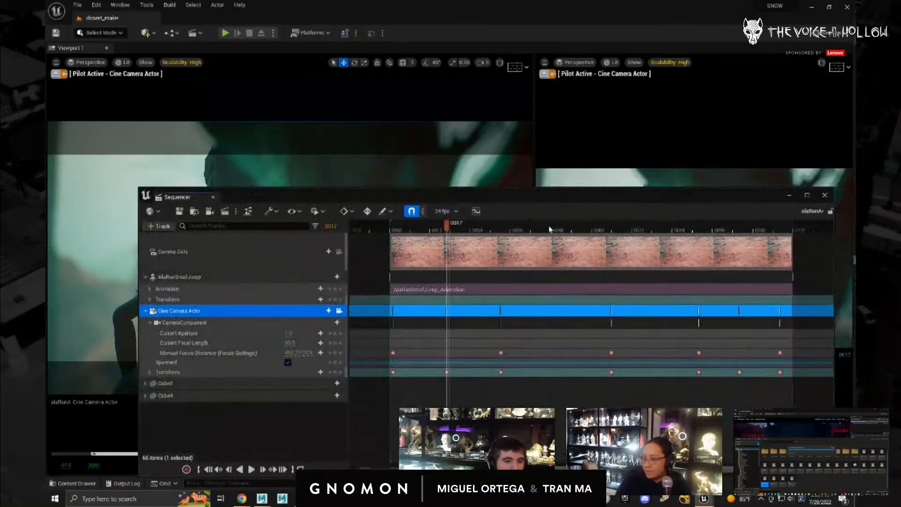
{"action": "left_click_drag", "start_coordinate": [549, 229], "coordinate": [676, 144]}
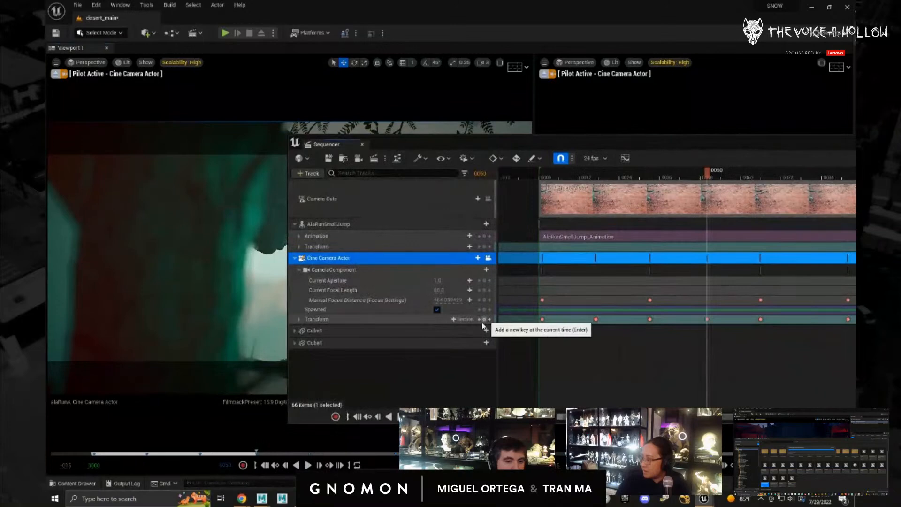
- At frame 79, shift the cine camera so the character sits slightly further left, and key its transform
{"action": "left_click_drag", "start_coordinate": [713, 142], "coordinate": [346, 196]}
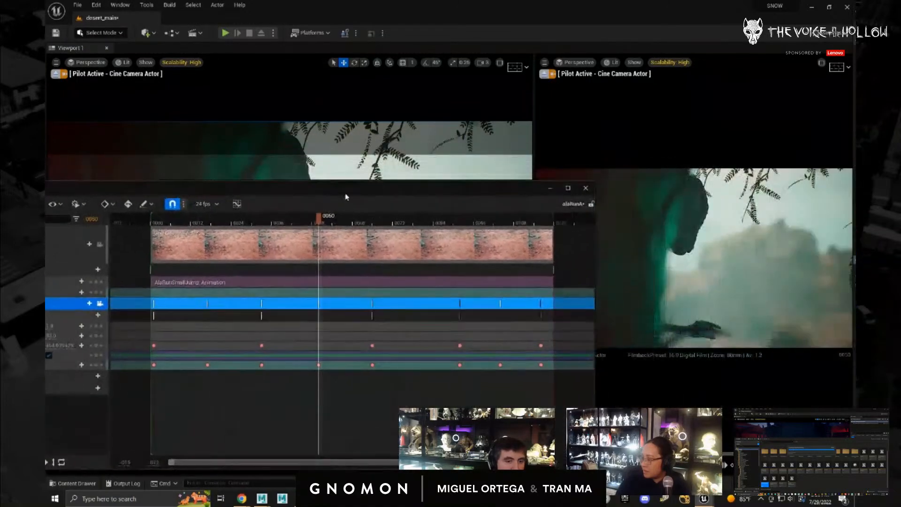
{"action": "left_click_drag", "start_coordinate": [390, 221], "coordinate": [417, 222]}
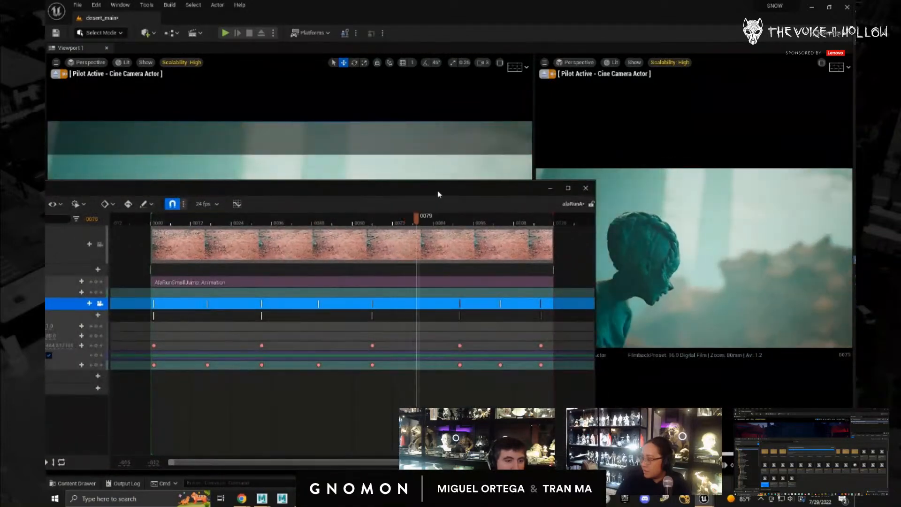
{"action": "left_click_drag", "start_coordinate": [437, 190], "coordinate": [456, 402]}
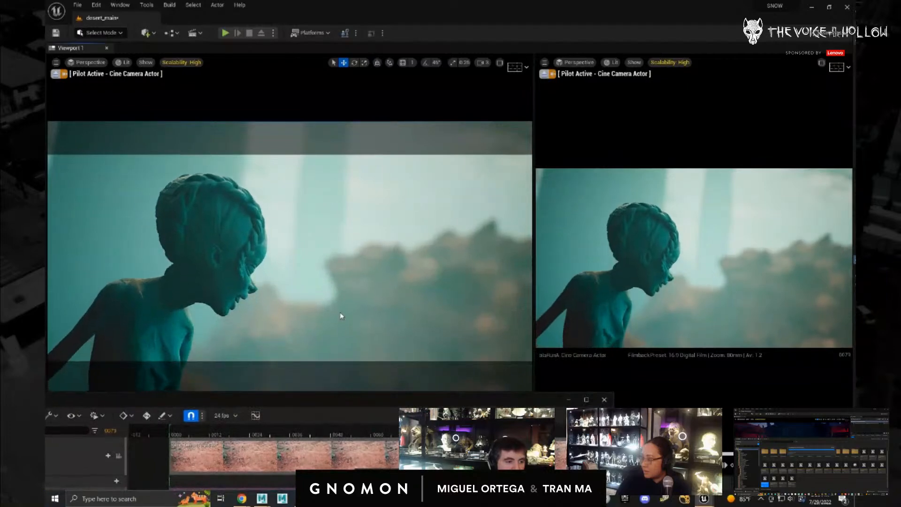
{"action": "middle_click_drag", "start_coordinate": [348, 319], "coordinate": [370, 354]}
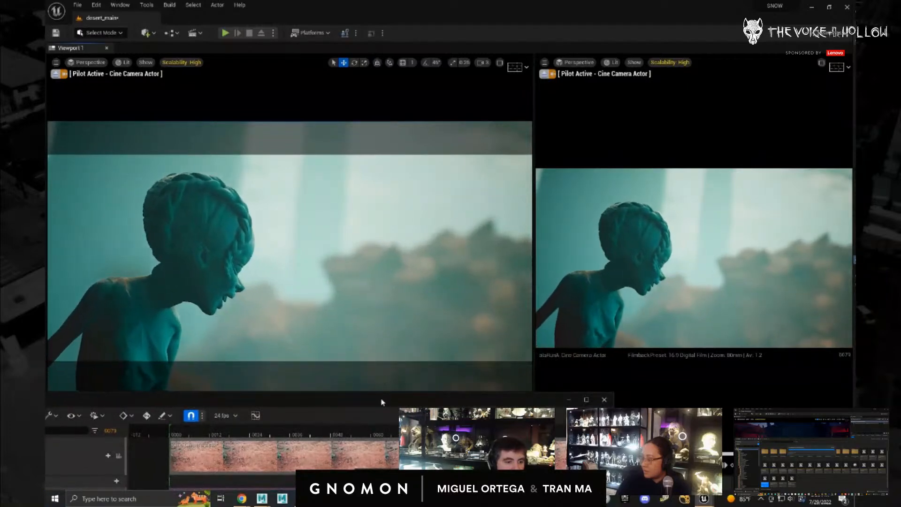
{"action": "left_click_drag", "start_coordinate": [383, 402], "coordinate": [423, 250]}
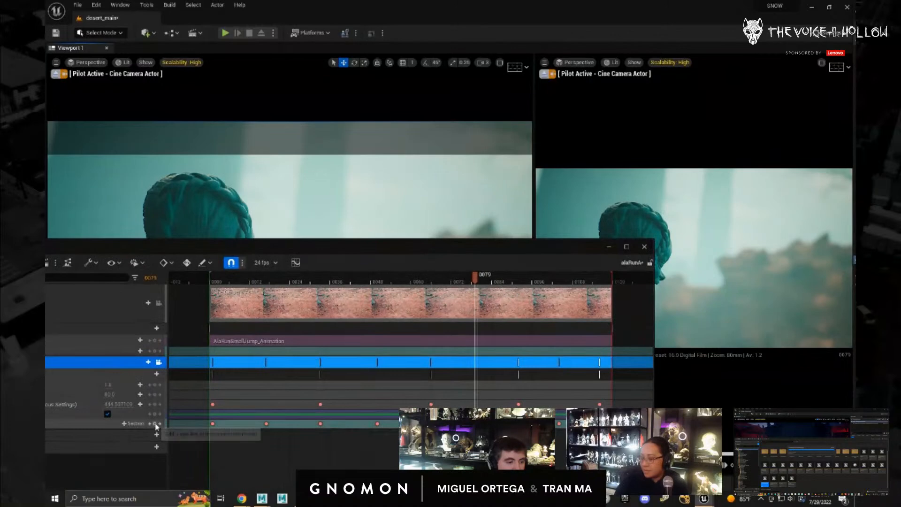
- Nudge the cine camera so the character sits slightly lower at frames 9 and 24, keying its transform at each
{"action": "left_click_drag", "start_coordinate": [474, 279], "coordinate": [242, 297]}
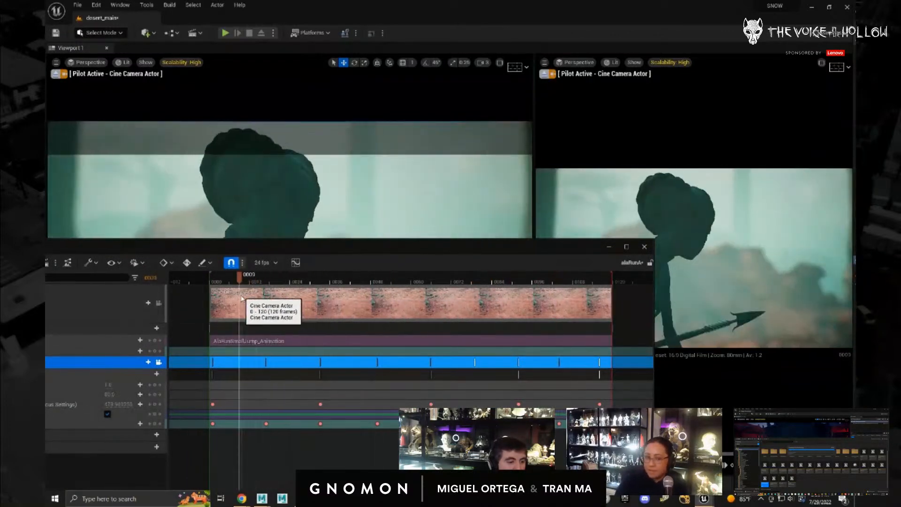
{"action": "left_click_drag", "start_coordinate": [291, 249], "coordinate": [491, 402]}
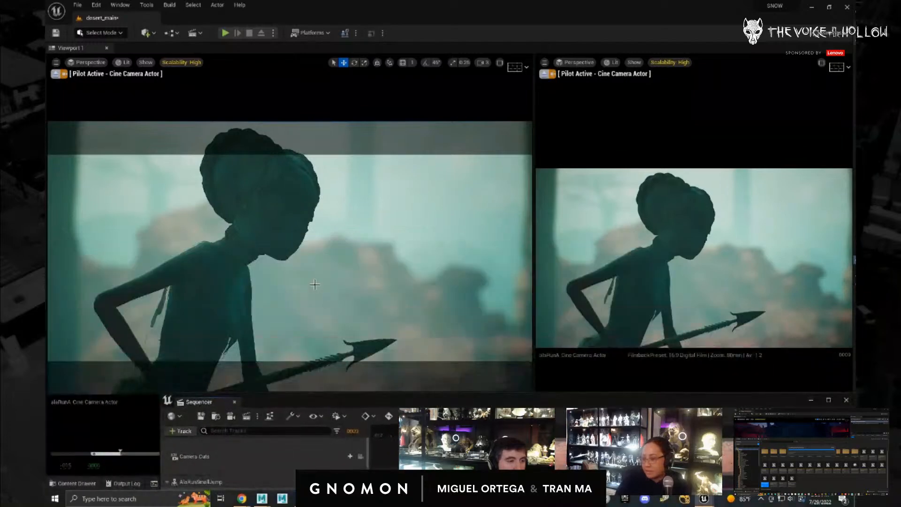
{"action": "left_click_drag", "start_coordinate": [403, 403], "coordinate": [424, 209]}
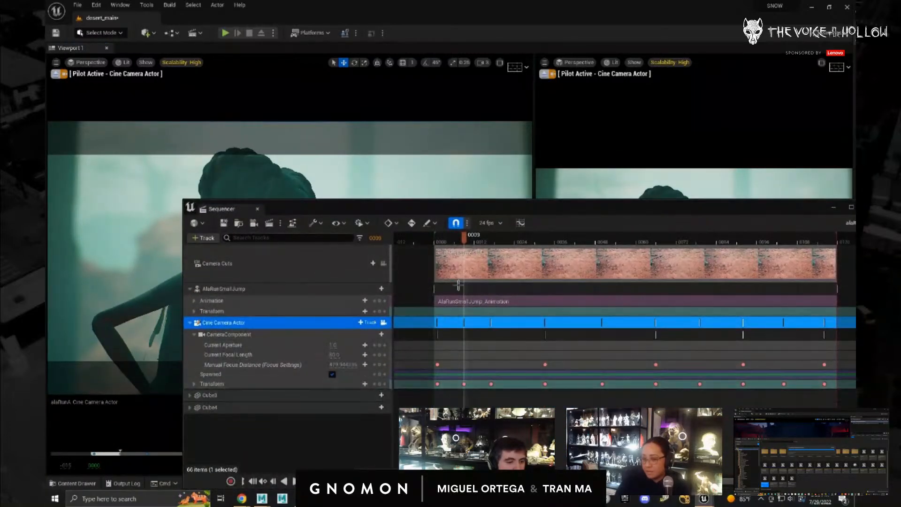
{"action": "left_click_drag", "start_coordinate": [465, 237], "coordinate": [516, 240]}
{"action": "left_click_drag", "start_coordinate": [516, 209], "coordinate": [477, 378]}
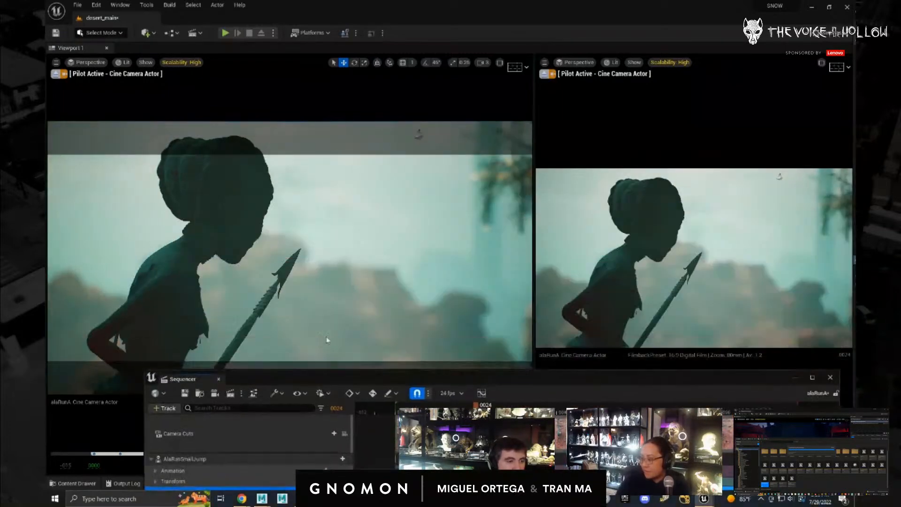
{"action": "left_click_drag", "start_coordinate": [376, 379], "coordinate": [338, 211]}
{"action": "left_click", "coordinate": [303, 387]}
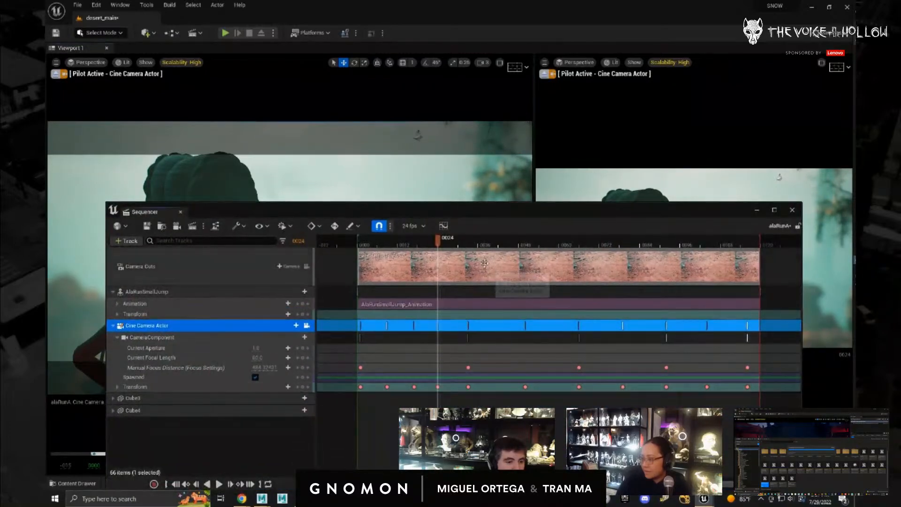
- Adjust the cine camera's framing of the character at frames 41 and 57, and key its transform at both frames
{"action": "left_click_drag", "start_coordinate": [468, 244], "coordinate": [497, 244]}
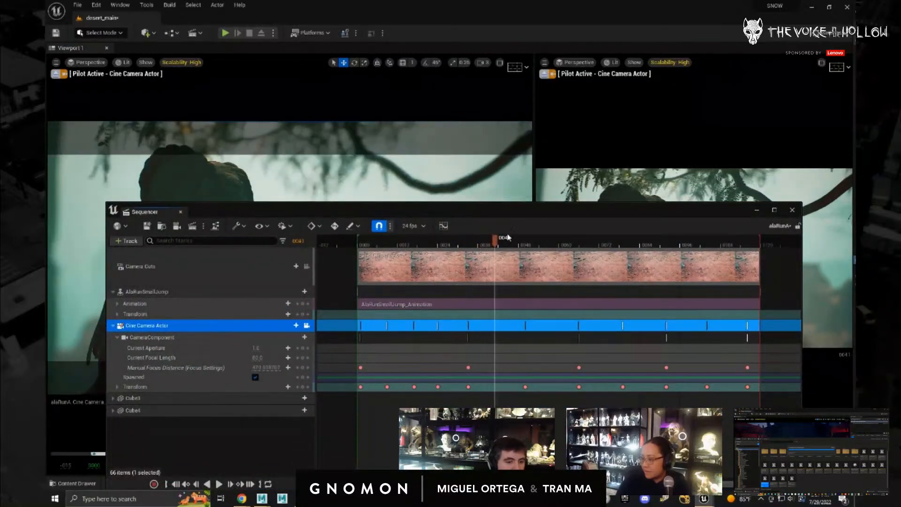
{"action": "left_click_drag", "start_coordinate": [508, 213], "coordinate": [446, 399]}
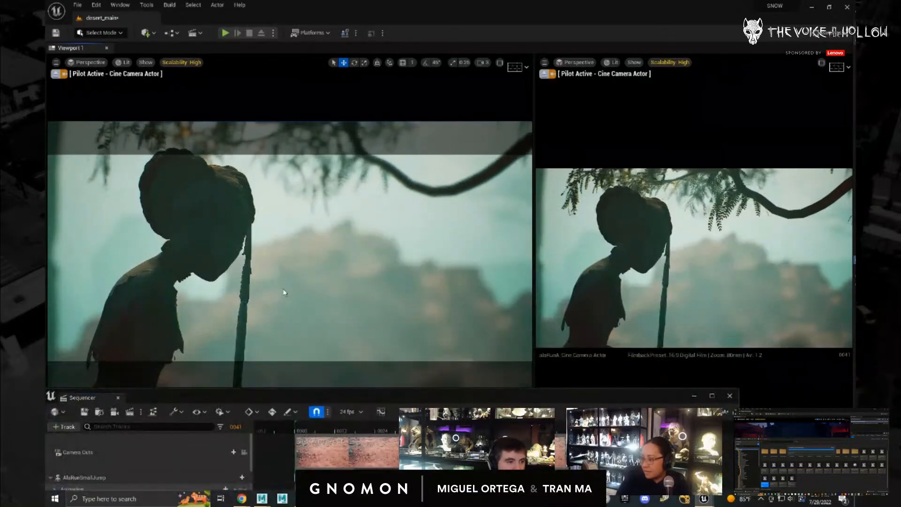
{"action": "left_click_drag", "start_coordinate": [370, 401], "coordinate": [389, 193]}
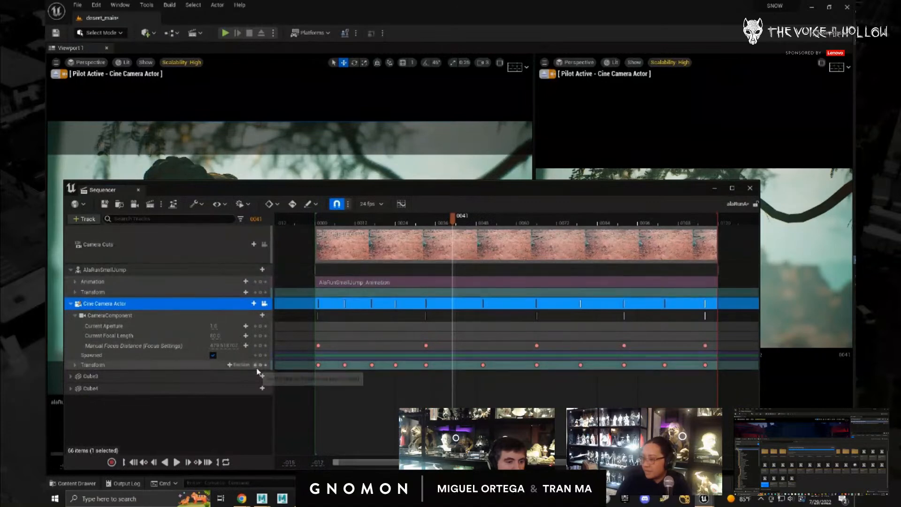
{"action": "left_click_drag", "start_coordinate": [453, 217], "coordinate": [507, 216]}
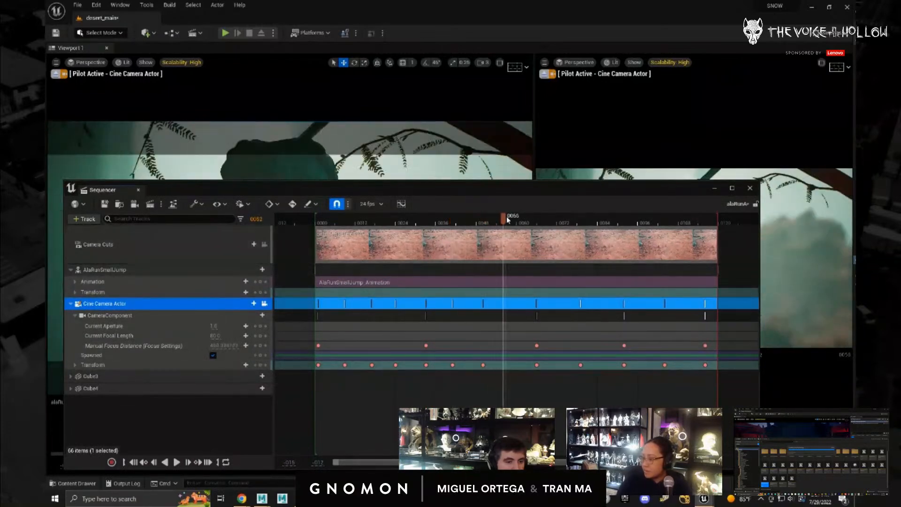
{"action": "left_click_drag", "start_coordinate": [510, 183], "coordinate": [471, 169]}
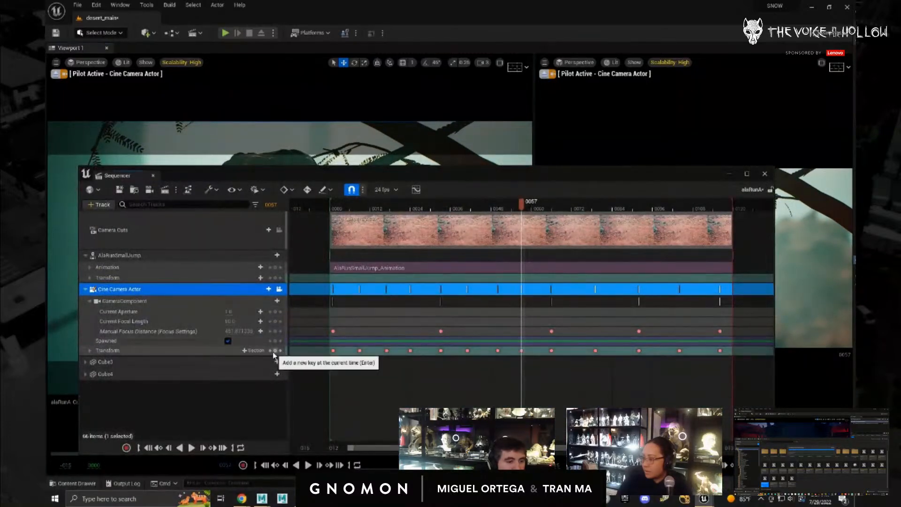
- At frame 72, shift the cine camera so the scene moves slightly up and left in the shot, and key its transform
{"action": "left_click_drag", "start_coordinate": [527, 207], "coordinate": [570, 203]}
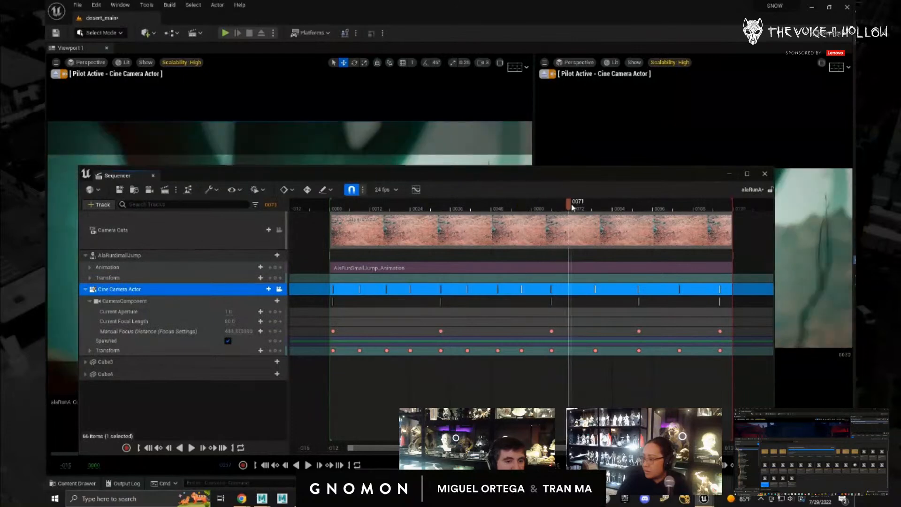
{"action": "left_click_drag", "start_coordinate": [522, 178], "coordinate": [490, 413]}
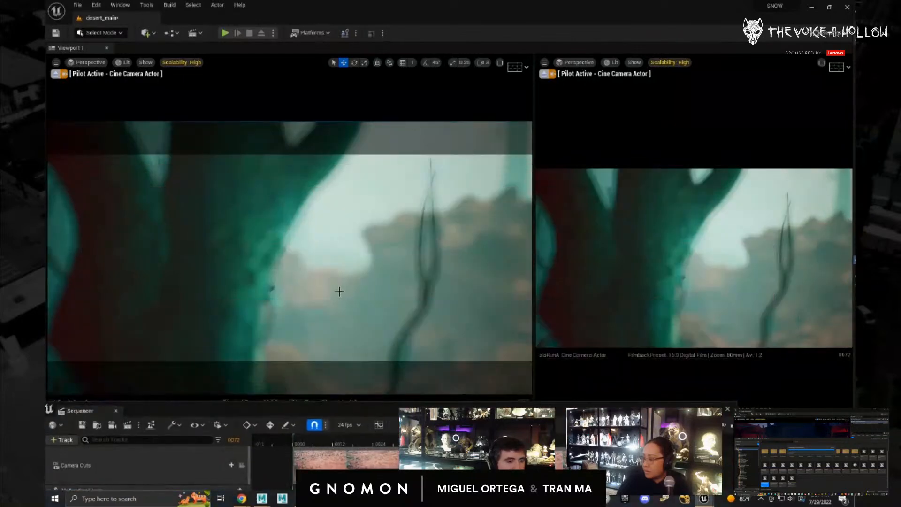
{"action": "middle_click_drag", "start_coordinate": [340, 294], "coordinate": [335, 278]}
{"action": "left_click_drag", "start_coordinate": [396, 413], "coordinate": [422, 218]}
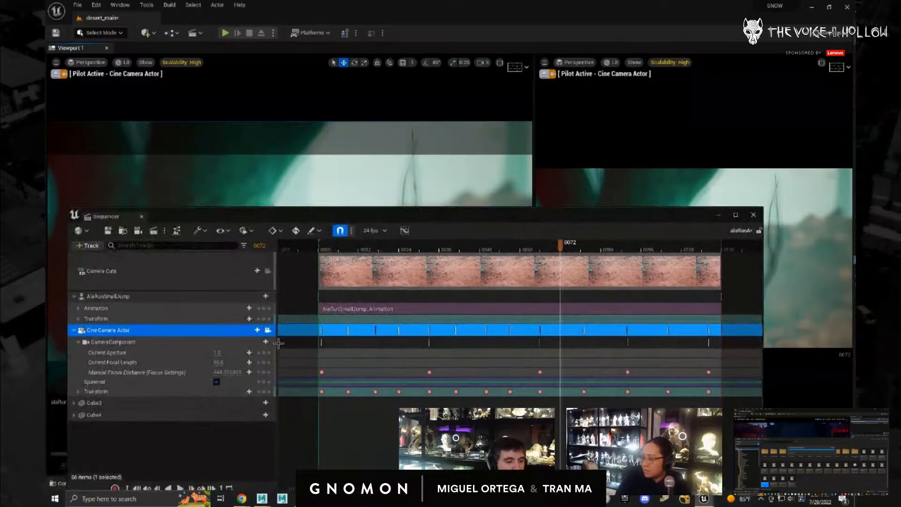
{"action": "left_click", "coordinate": [264, 391]}
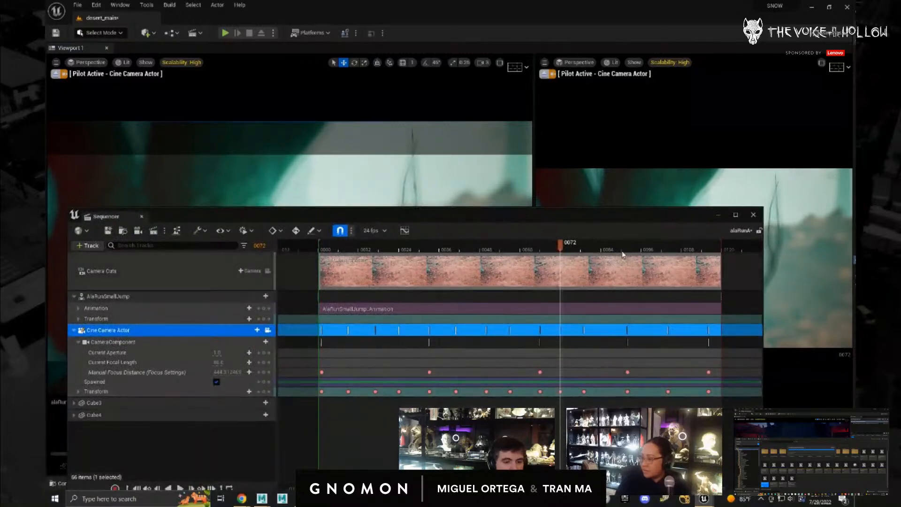
- Raise the character slightly in the shot at frame 85, refine the framing at frame 98, and key the cine camera's transform at both
{"action": "left_click_drag", "start_coordinate": [570, 250], "coordinate": [605, 243]}
{"action": "left_click_drag", "start_coordinate": [561, 220], "coordinate": [559, 424]}
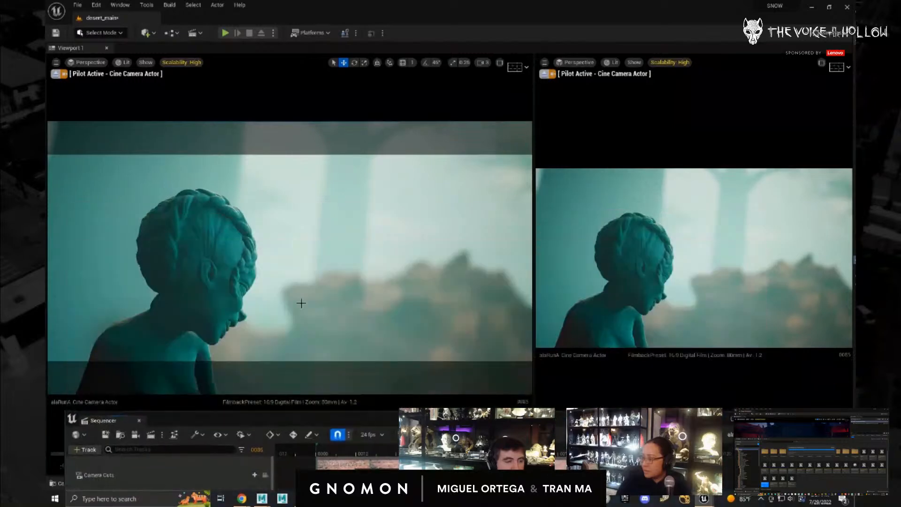
{"action": "left_click_drag", "start_coordinate": [434, 425], "coordinate": [420, 210]}
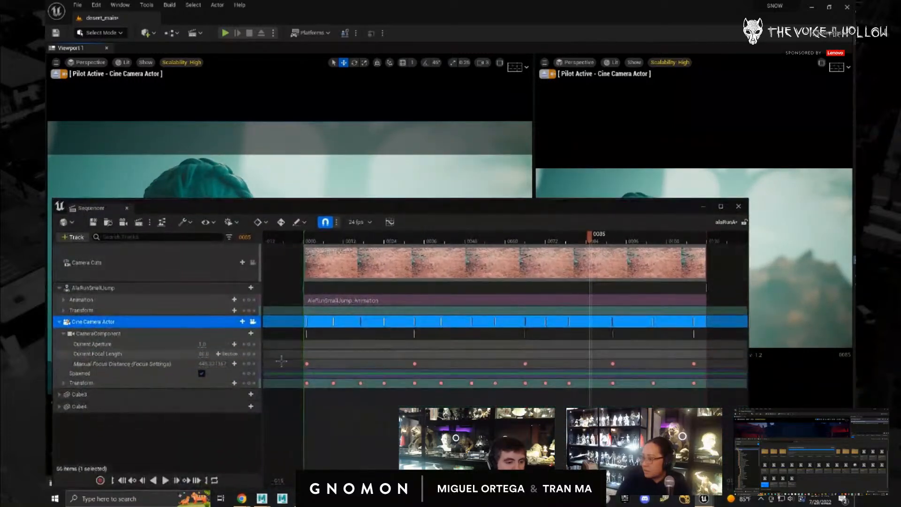
{"action": "left_click", "coordinate": [250, 383]}
{"action": "left_click_drag", "start_coordinate": [589, 244], "coordinate": [637, 242]}
{"action": "left_click_drag", "start_coordinate": [606, 209], "coordinate": [600, 422]}
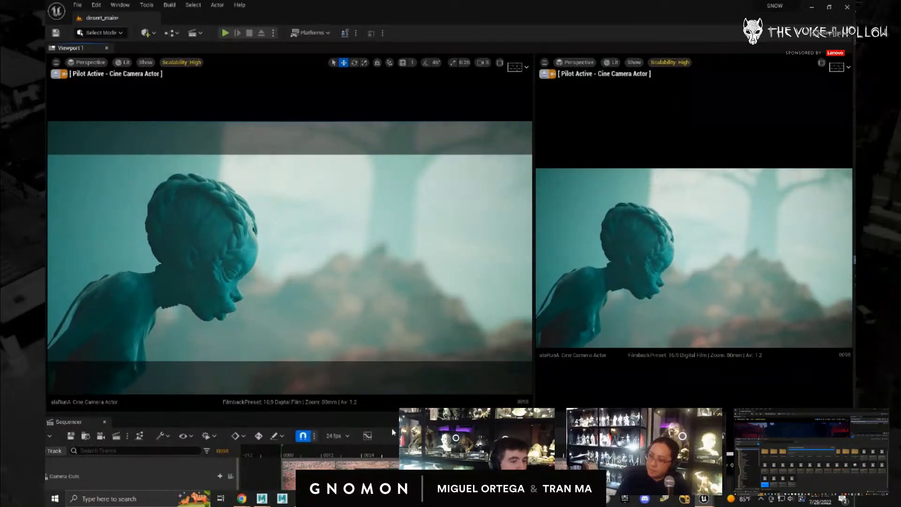
{"action": "left_click_drag", "start_coordinate": [393, 425], "coordinate": [413, 227]}
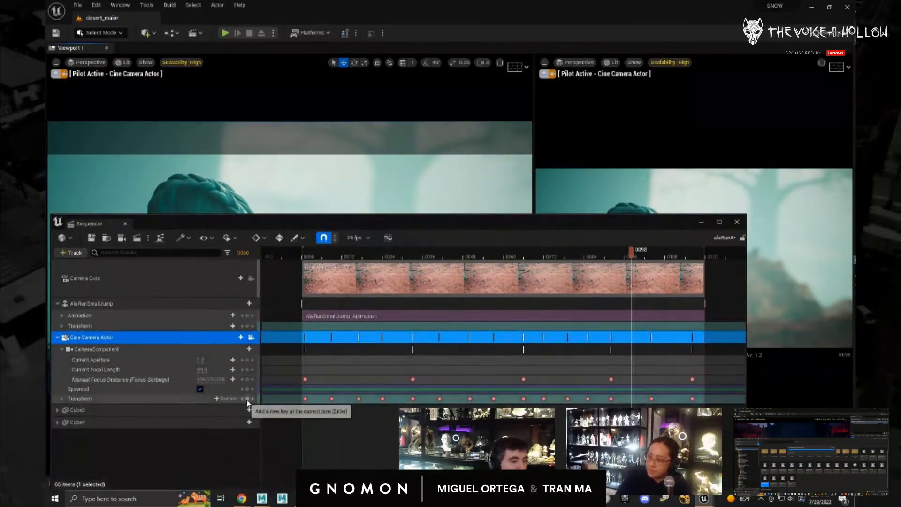
- Refine the cine camera's framing of the character and spear at frame 110, and key its transform
{"action": "left_click_drag", "start_coordinate": [631, 251], "coordinate": [674, 255]}
{"action": "left_click_drag", "start_coordinate": [630, 225], "coordinate": [648, 422]}
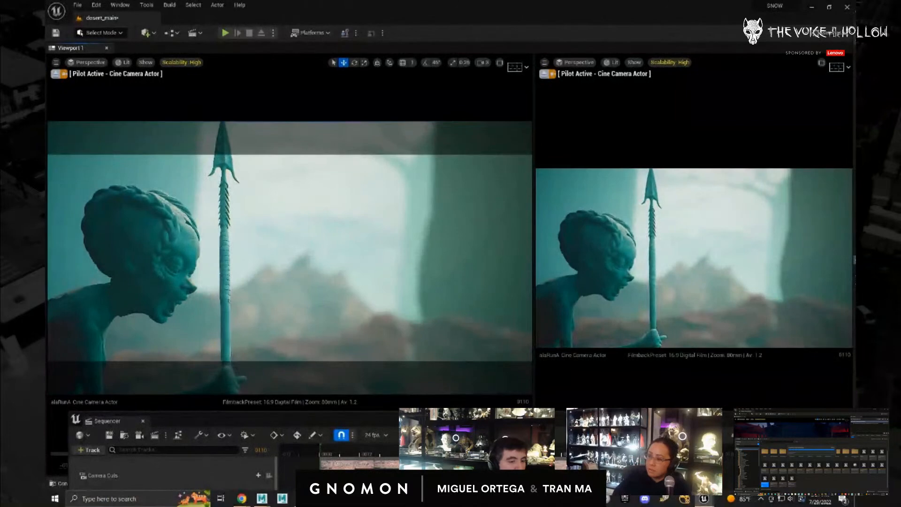
{"action": "left_click_drag", "start_coordinate": [423, 421], "coordinate": [403, 209]}
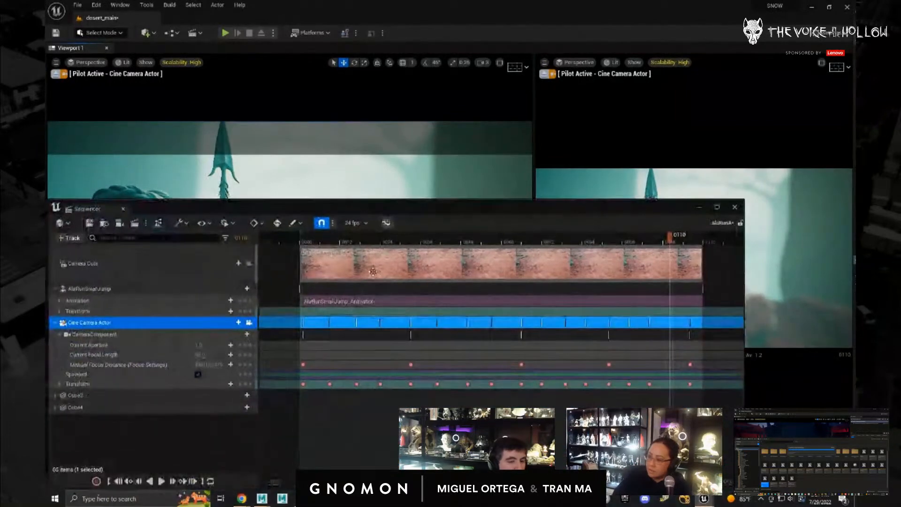
{"action": "left_click", "coordinate": [245, 384]}
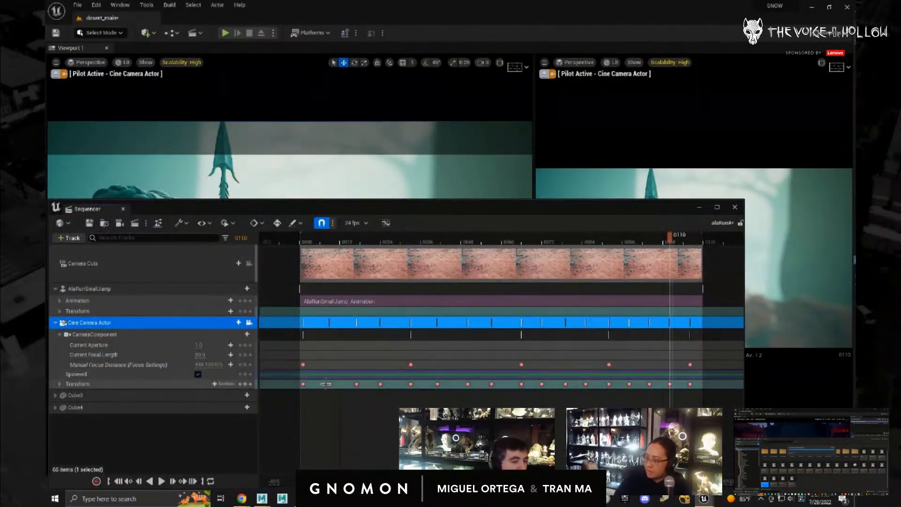
- Play back the shot, move the character slightly lower and left in frame at frame 5, and key the cine camera's transform
{"action": "left_click_drag", "start_coordinate": [368, 205], "coordinate": [899, 148]}
{"action": "key", "text": "space"}
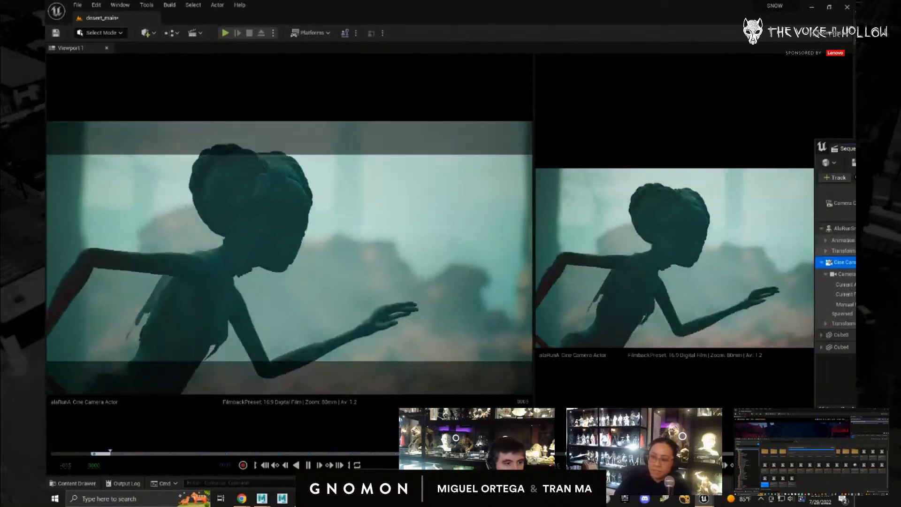
{"action": "key", "text": "space"}
{"action": "left_click_drag", "start_coordinate": [855, 151], "coordinate": [447, 186]}
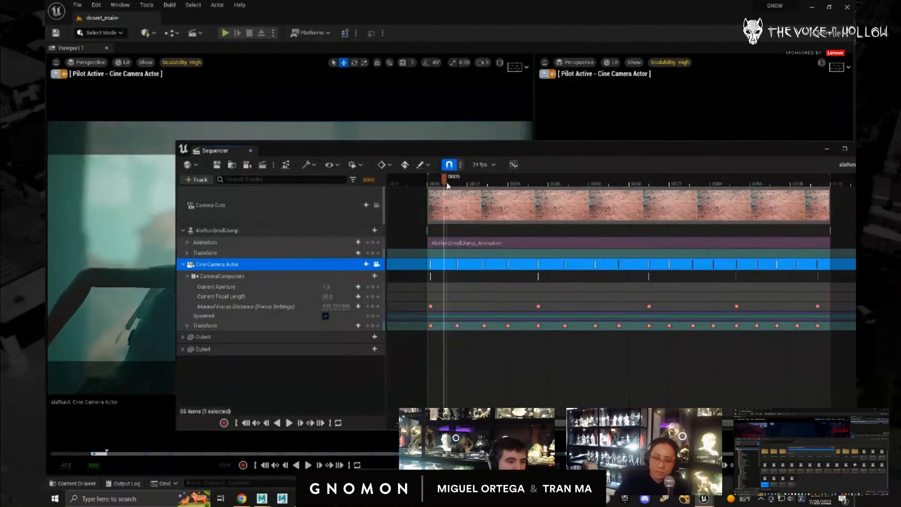
{"action": "left_click_drag", "start_coordinate": [443, 148], "coordinate": [531, 338]}
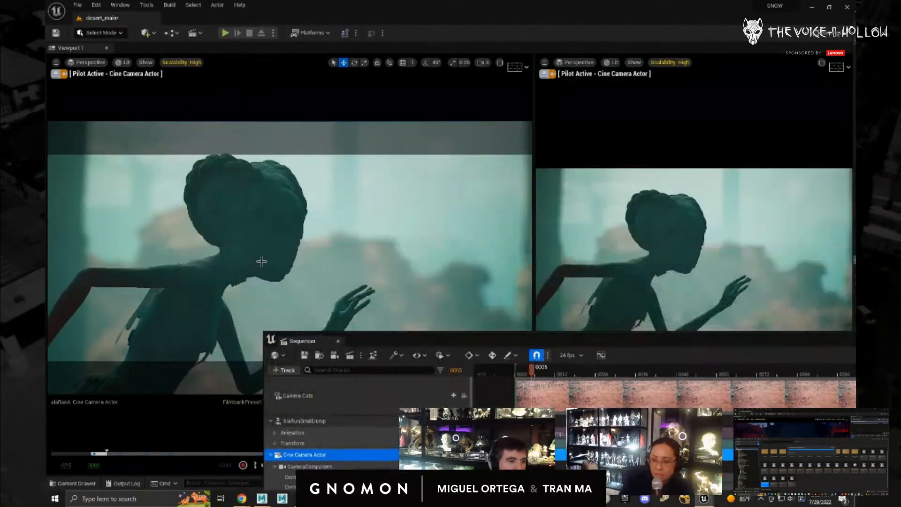
{"action": "middle_click_drag", "start_coordinate": [262, 261], "coordinate": [259, 263], "text": "alt"}
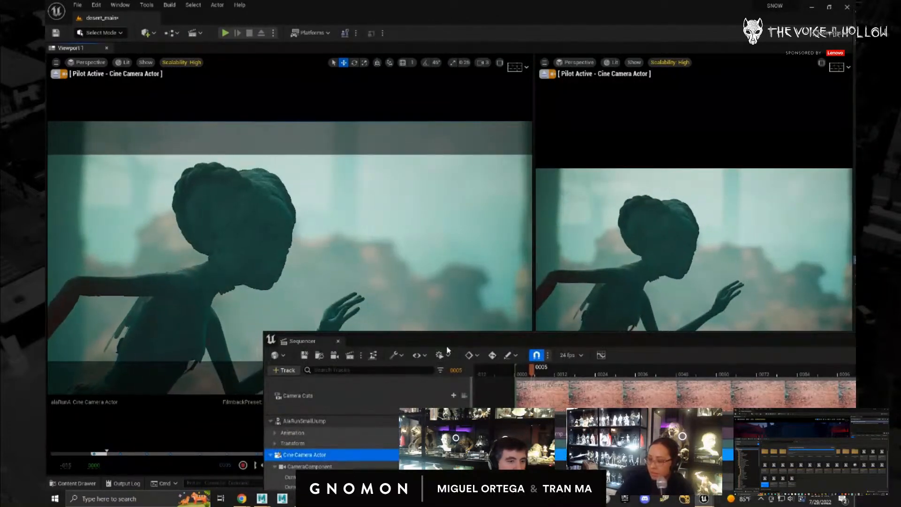
{"action": "left_click_drag", "start_coordinate": [447, 348], "coordinate": [332, 200]}
{"action": "left_click", "coordinate": [346, 370]}
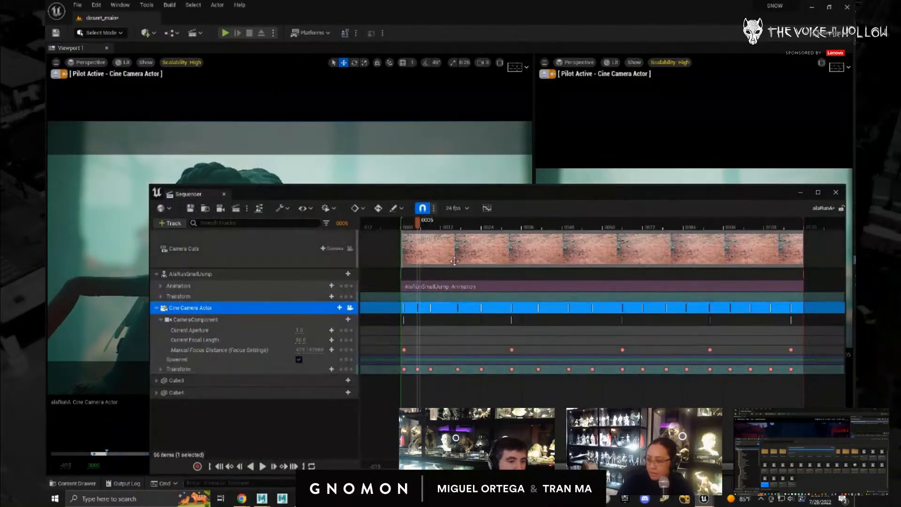
- Move the character left and slightly lower in the shot at frames 13 and 20, and key the cine camera's transform at both
{"action": "left_click_drag", "start_coordinate": [436, 227], "coordinate": [448, 227]}
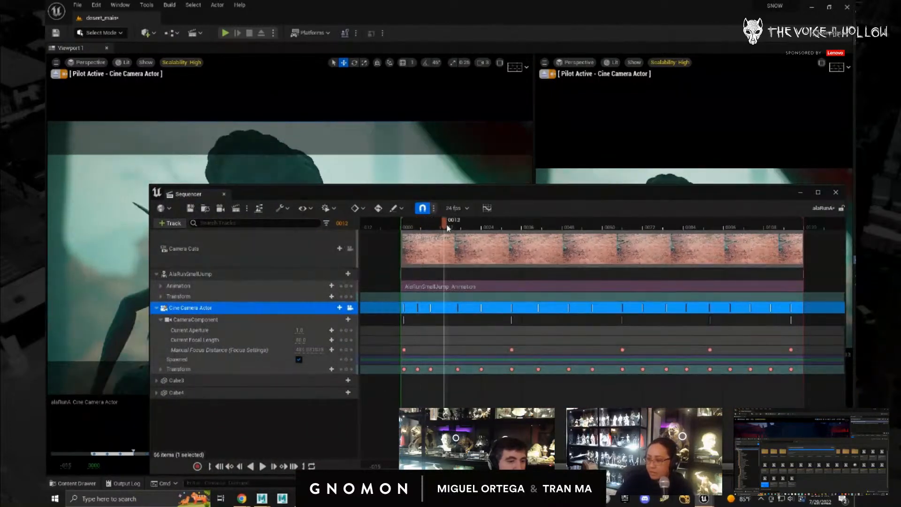
{"action": "left_click_drag", "start_coordinate": [473, 196], "coordinate": [647, 289]}
{"action": "middle_click_drag", "start_coordinate": [290, 263], "coordinate": [274, 270], "text": "alt"}
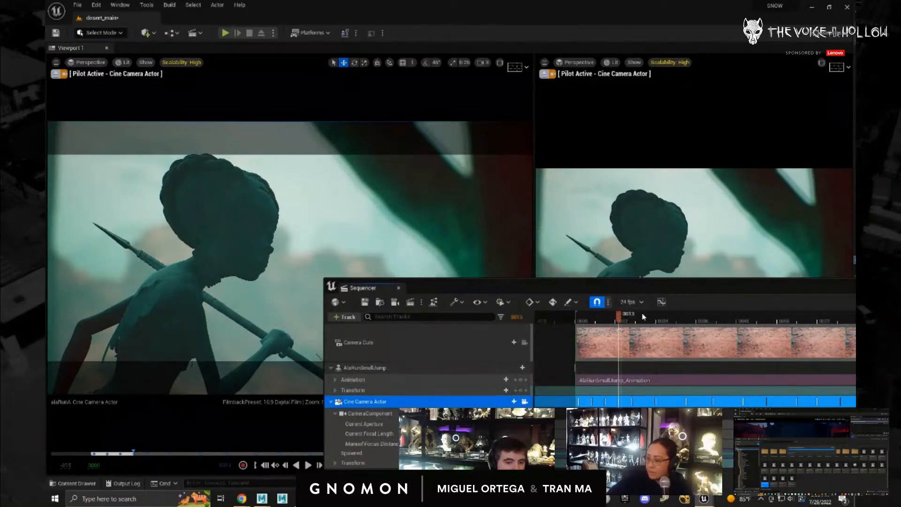
{"action": "left_click_drag", "start_coordinate": [630, 322], "coordinate": [646, 322]}
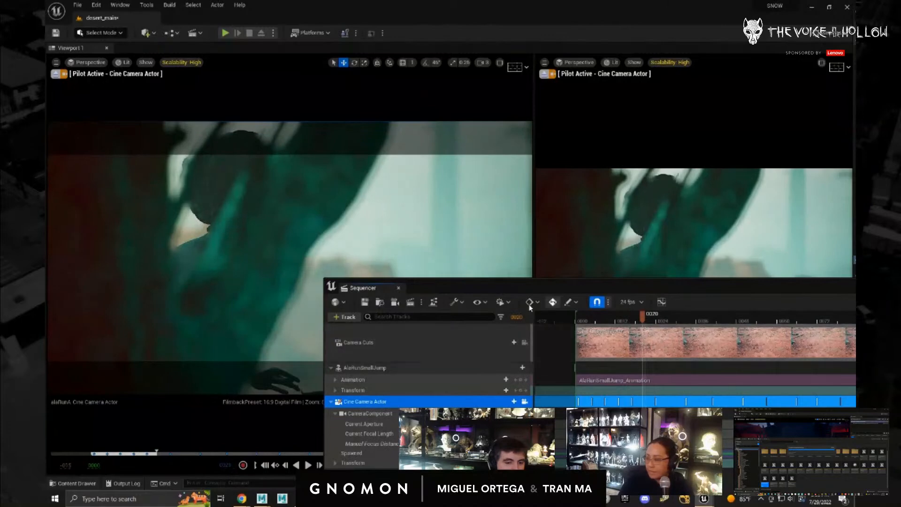
{"action": "middle_click_drag", "start_coordinate": [280, 270], "coordinate": [275, 272]}
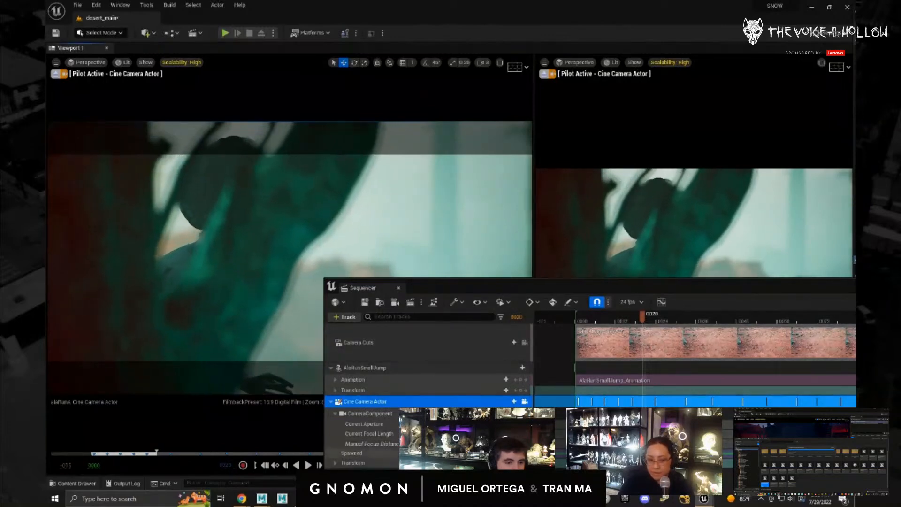
{"action": "left_click_drag", "start_coordinate": [516, 288], "coordinate": [485, 219]}
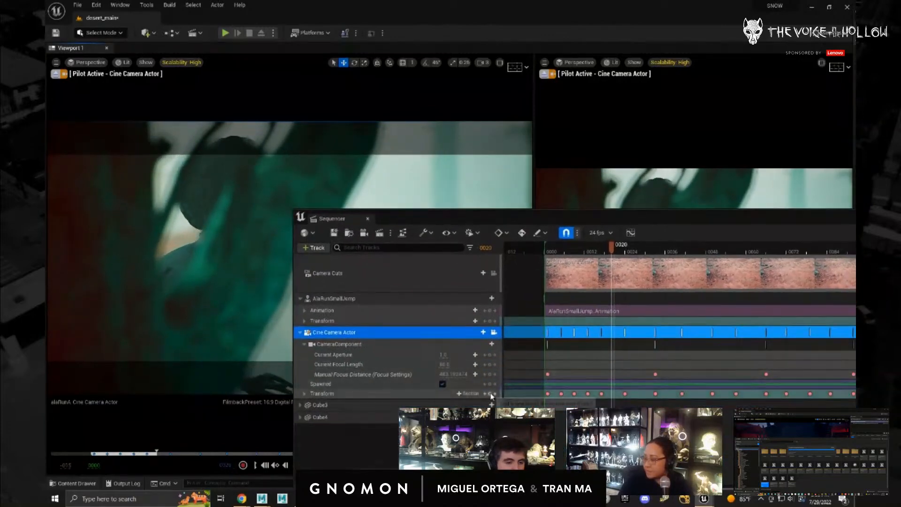
- Key the cine camera's transform at frame 28, then lower the character slightly in the shot at frame 37 and key it there
{"action": "left_click_drag", "start_coordinate": [611, 246], "coordinate": [641, 252]}
{"action": "left_click_drag", "start_coordinate": [623, 219], "coordinate": [706, 326]}
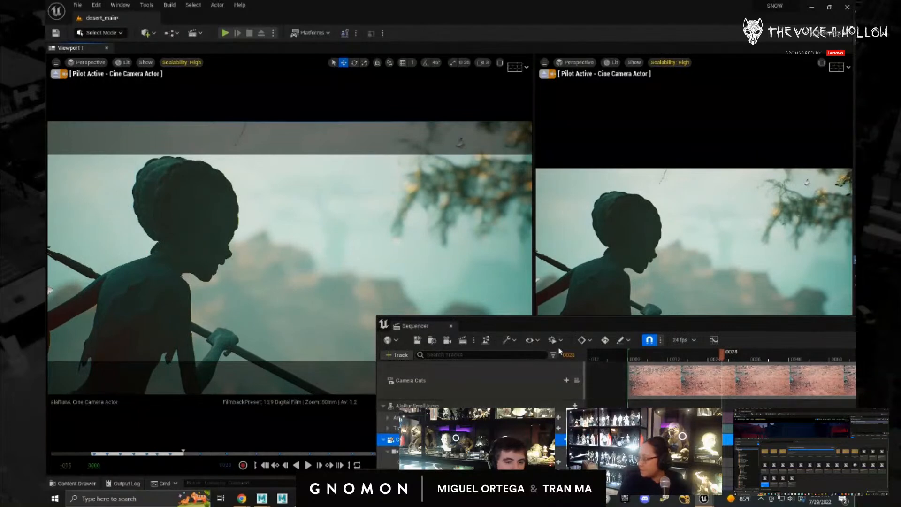
{"action": "left_click_drag", "start_coordinate": [562, 324], "coordinate": [520, 185]}
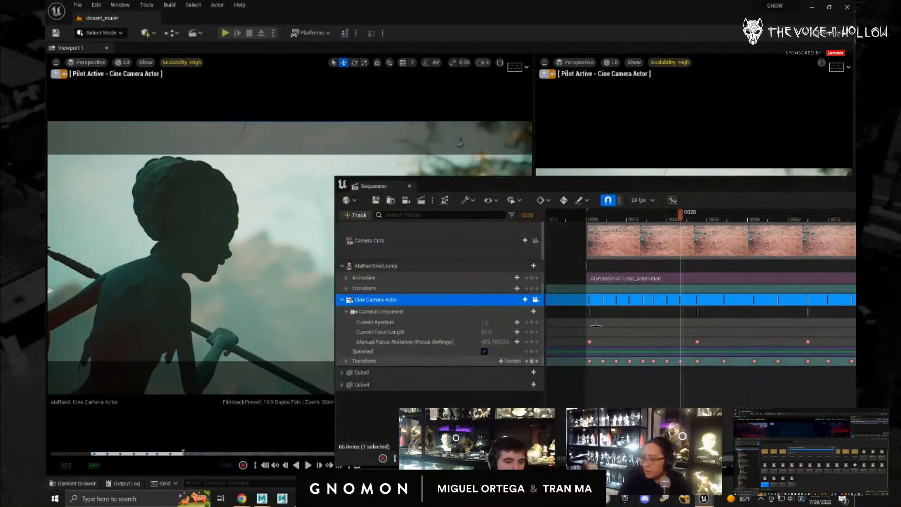
{"action": "left_click_drag", "start_coordinate": [681, 217], "coordinate": [713, 220]}
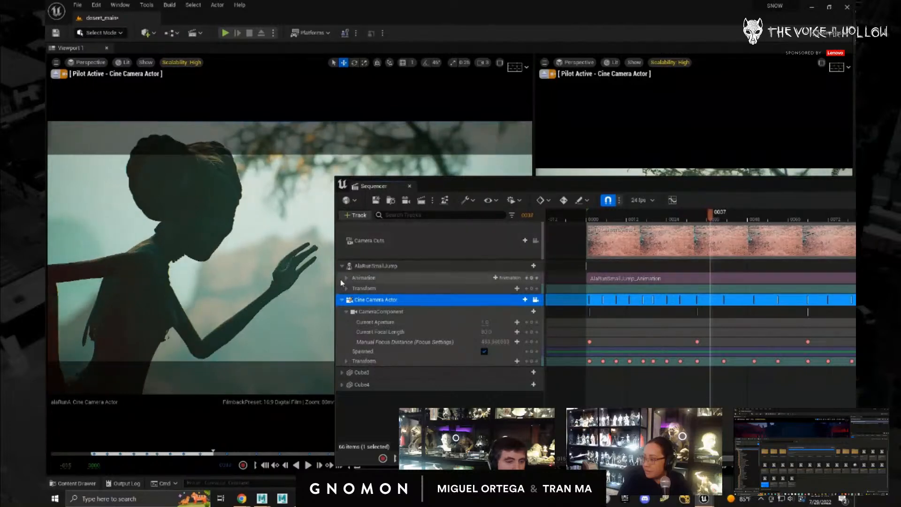
{"action": "right_click_drag", "start_coordinate": [270, 294], "coordinate": [270, 295]}
{"action": "middle_click_drag", "start_coordinate": [270, 296], "coordinate": [271, 288]}
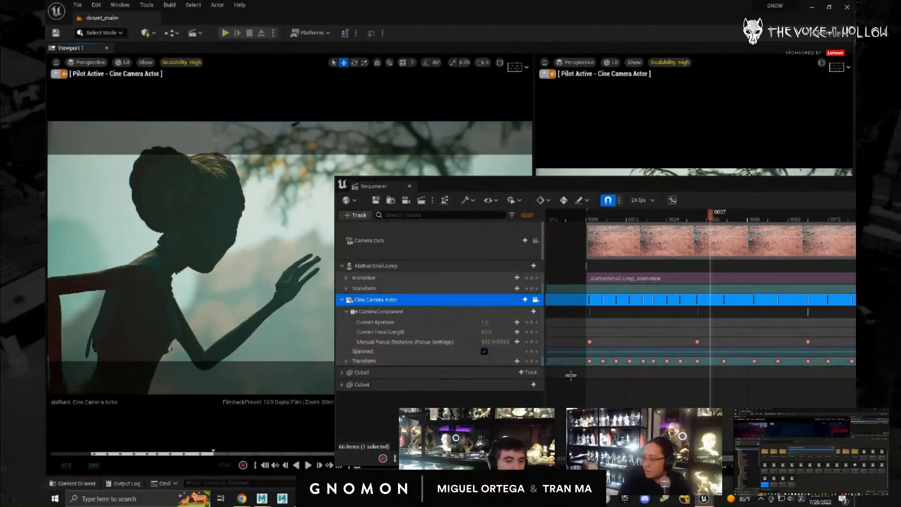
{"action": "left_click", "coordinate": [533, 361]}
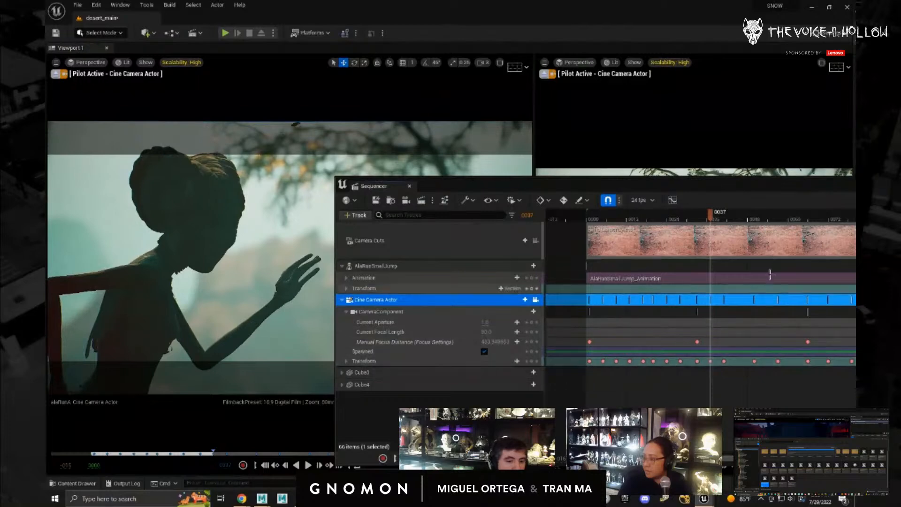
- Lower the character slightly in the shot at frame 45, refine the framing at frame 53, and key the cine camera's transform at both
{"action": "left_click_drag", "start_coordinate": [712, 220], "coordinate": [737, 220]}
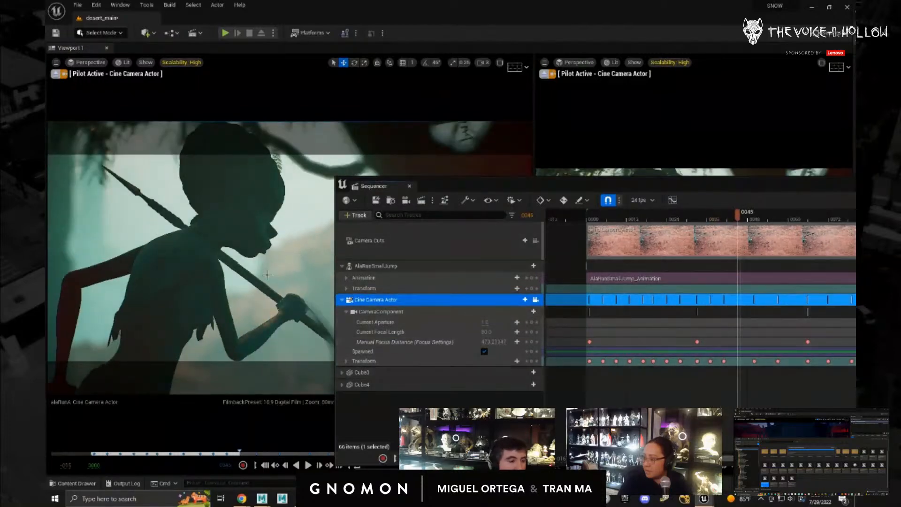
{"action": "middle_click_drag", "start_coordinate": [238, 274], "coordinate": [241, 264]}
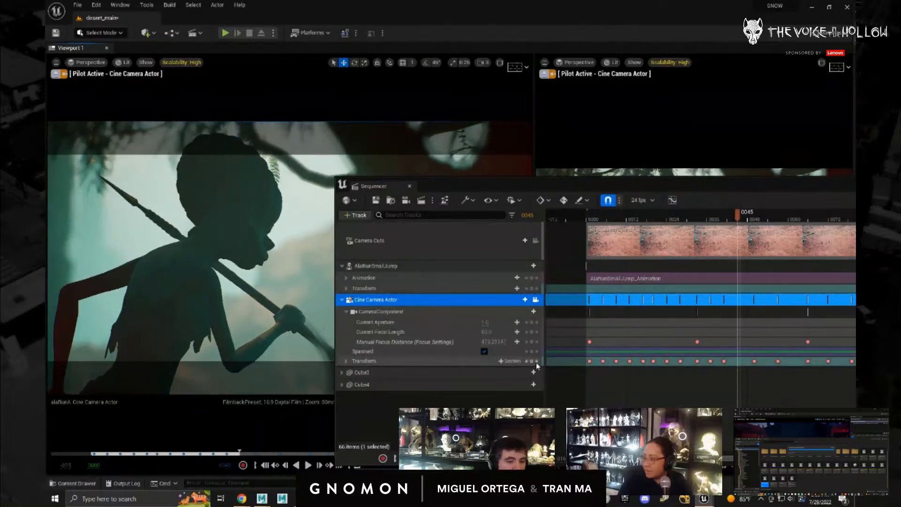
{"action": "left_click", "coordinate": [531, 361]}
{"action": "left_click_drag", "start_coordinate": [705, 186], "coordinate": [545, 181]}
{"action": "left_click_drag", "start_coordinate": [580, 210], "coordinate": [834, 263]}
{"action": "middle_click_drag", "start_coordinate": [269, 289], "coordinate": [276, 277]}
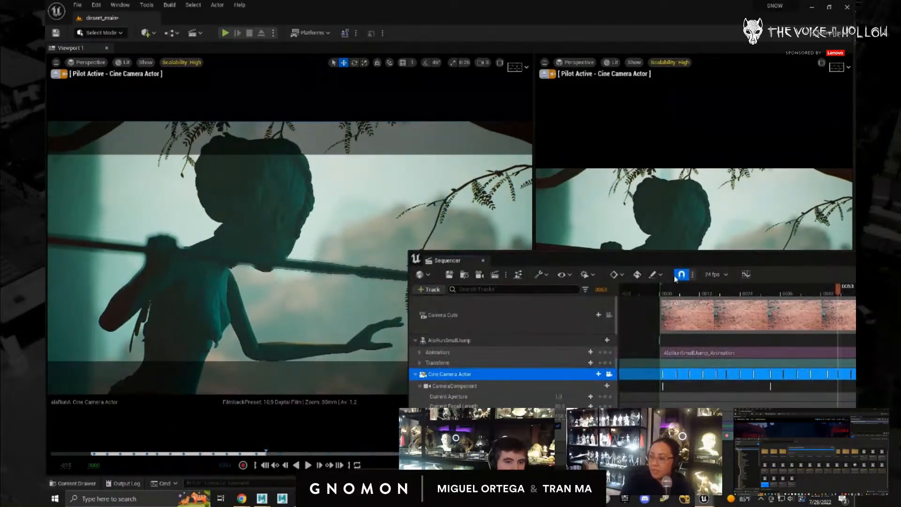
{"action": "left_click_drag", "start_coordinate": [673, 264], "coordinate": [432, 202]}
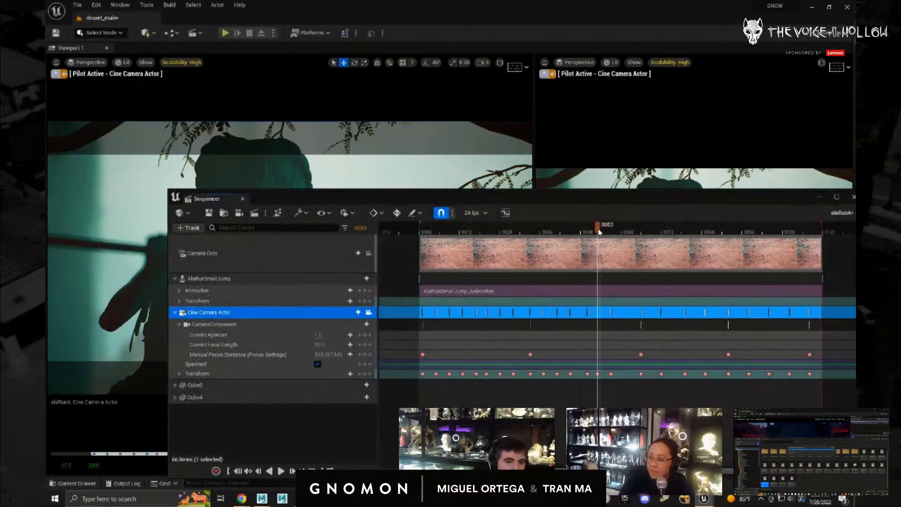
- Refine the cine camera's framing at frame 61, raise the character slightly in the shot at frame 69, and key the transform at both
{"action": "left_click_drag", "start_coordinate": [598, 228], "coordinate": [624, 229]}
{"action": "left_click_drag", "start_coordinate": [582, 203], "coordinate": [713, 332]}
{"action": "middle_click_drag", "start_coordinate": [280, 273], "coordinate": [280, 275]}
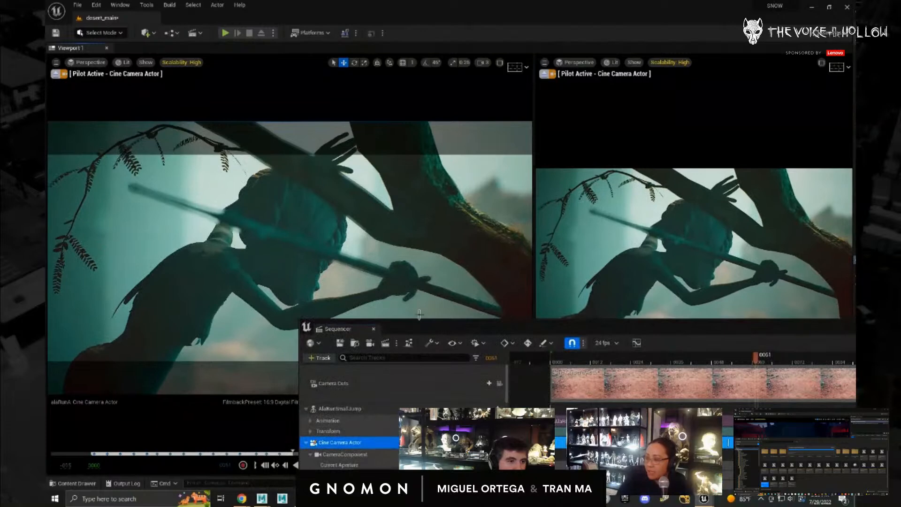
{"action": "left_click_drag", "start_coordinate": [428, 330], "coordinate": [293, 203]}
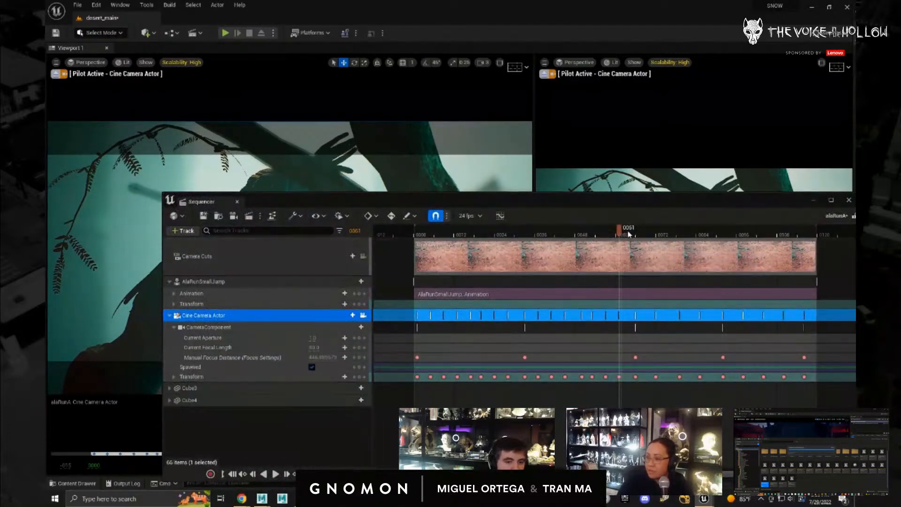
{"action": "left_click_drag", "start_coordinate": [627, 230], "coordinate": [649, 235]}
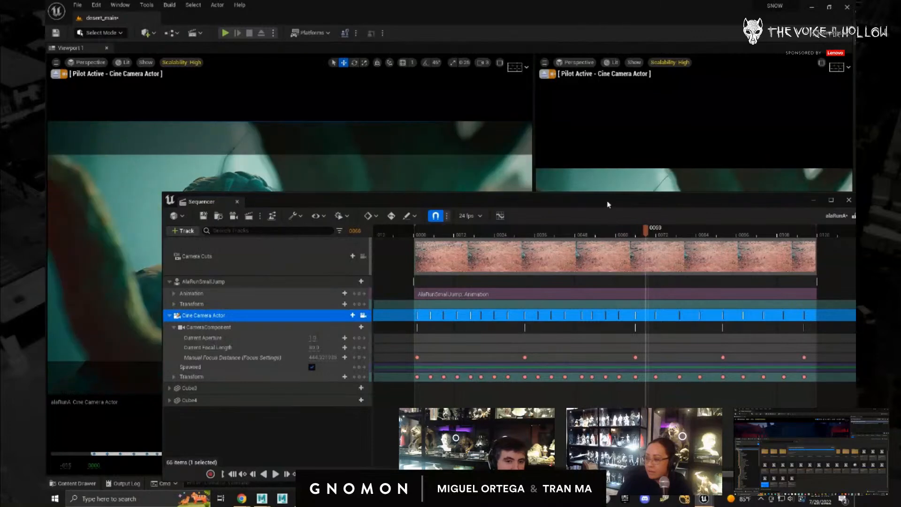
{"action": "left_click_drag", "start_coordinate": [607, 203], "coordinate": [648, 360]}
{"action": "middle_click_drag", "start_coordinate": [356, 266], "coordinate": [478, 340]}
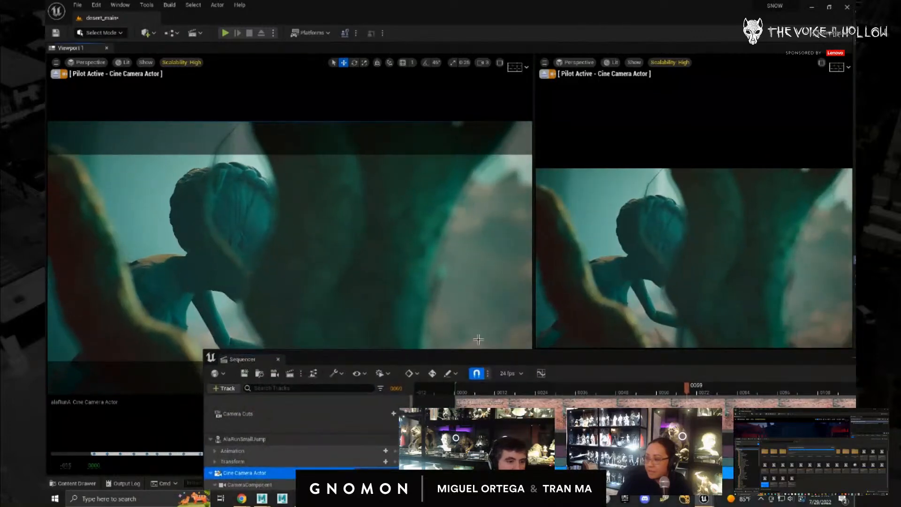
{"action": "left_click_drag", "start_coordinate": [495, 364], "coordinate": [410, 202]}
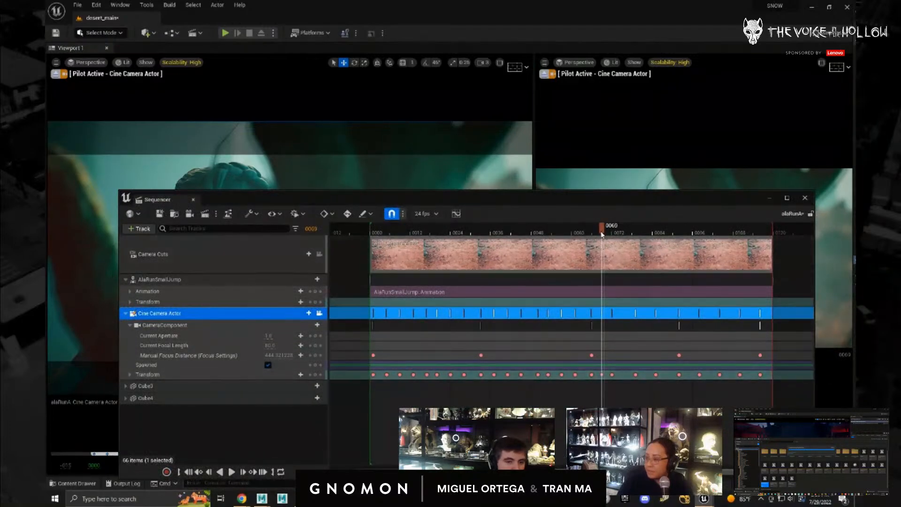
- Move the character lower and left in the shot at frame 75, refine the framing at frame 82, and key the camera transform at both
{"action": "left_click_drag", "start_coordinate": [602, 229], "coordinate": [626, 235]}
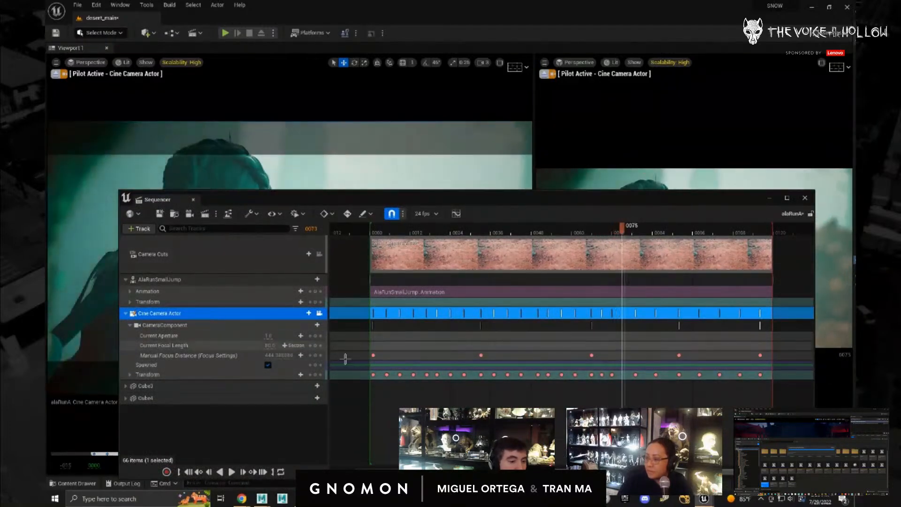
{"action": "middle_click_drag", "start_coordinate": [274, 175], "coordinate": [276, 180]}
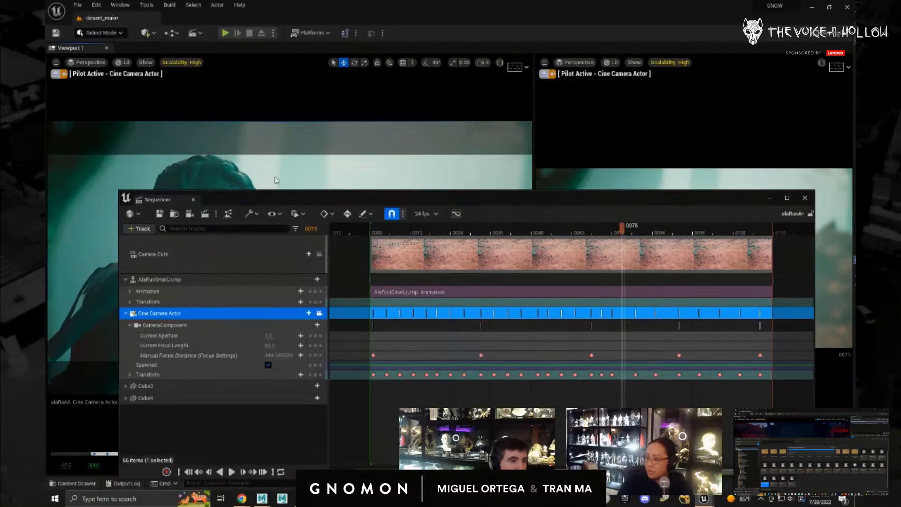
{"action": "left_click", "coordinate": [314, 374]}
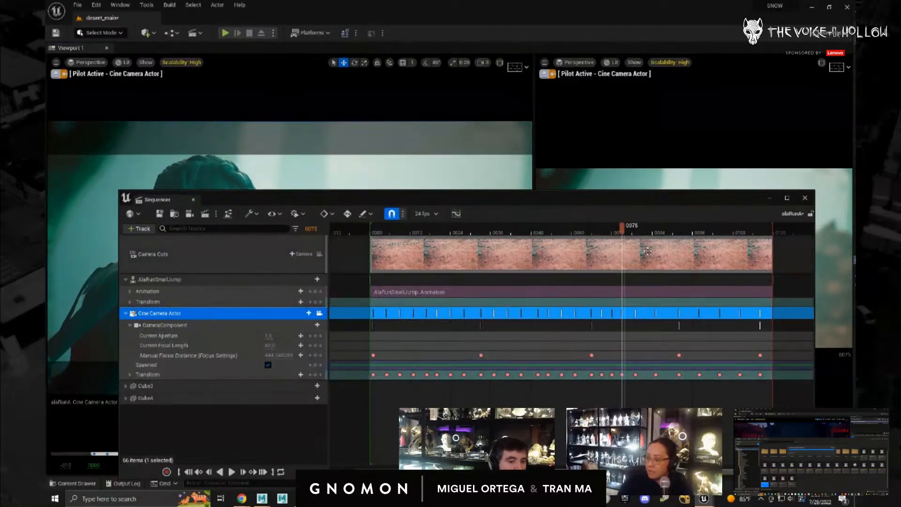
{"action": "left_click_drag", "start_coordinate": [622, 228], "coordinate": [647, 234]}
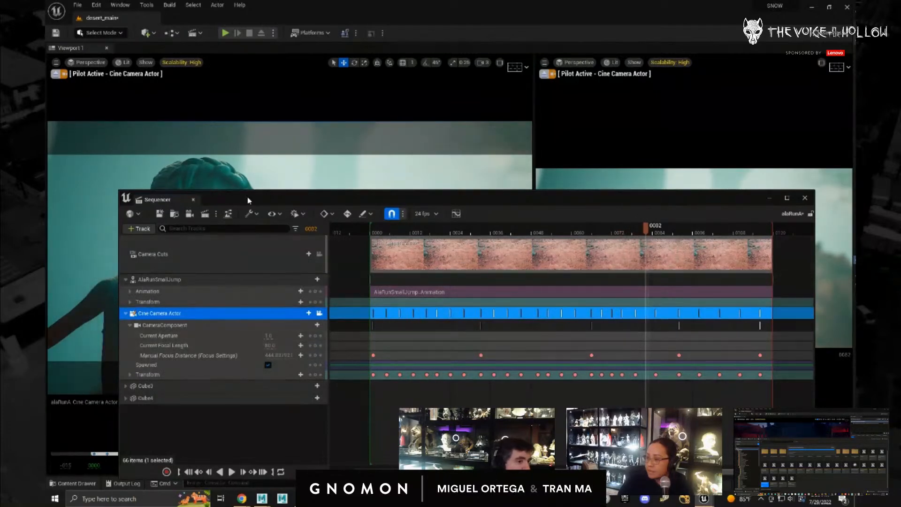
{"action": "left_click_drag", "start_coordinate": [248, 200], "coordinate": [560, 257]}
{"action": "middle_click_drag", "start_coordinate": [297, 272], "coordinate": [296, 276]}
{"action": "left_click_drag", "start_coordinate": [631, 259], "coordinate": [344, 154]}
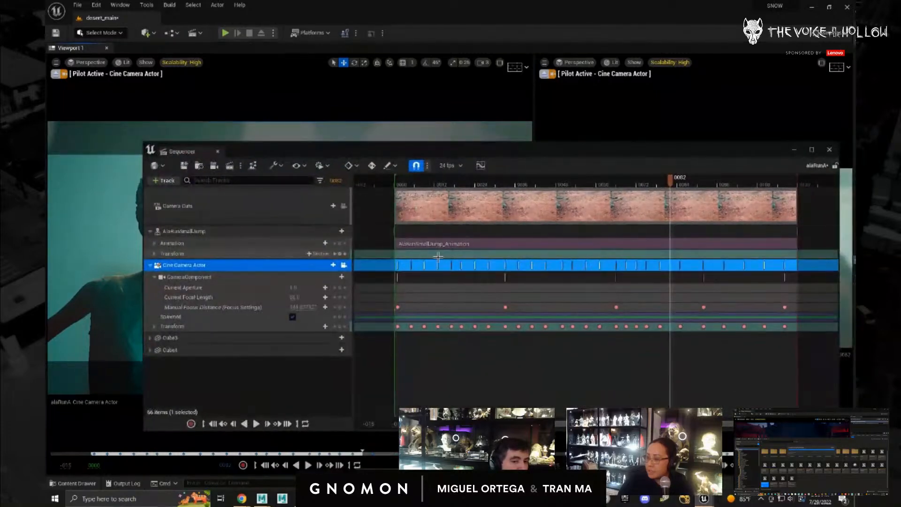
{"action": "left_click", "coordinate": [340, 326]}
- Shift the character left in the shot at frame 88 and slightly lower at frame 95, keying the cine camera's transform at both
{"action": "left_click", "coordinate": [696, 184]}
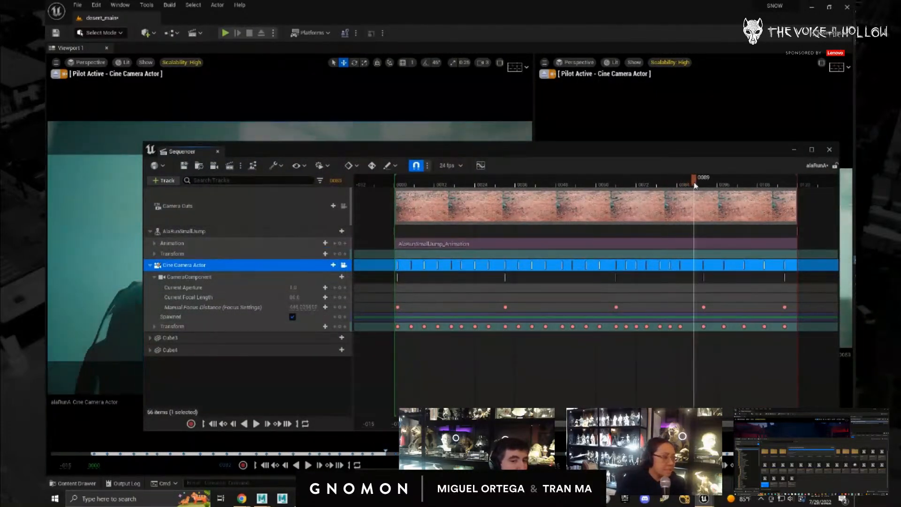
{"action": "left_click_drag", "start_coordinate": [695, 185], "coordinate": [693, 186]}
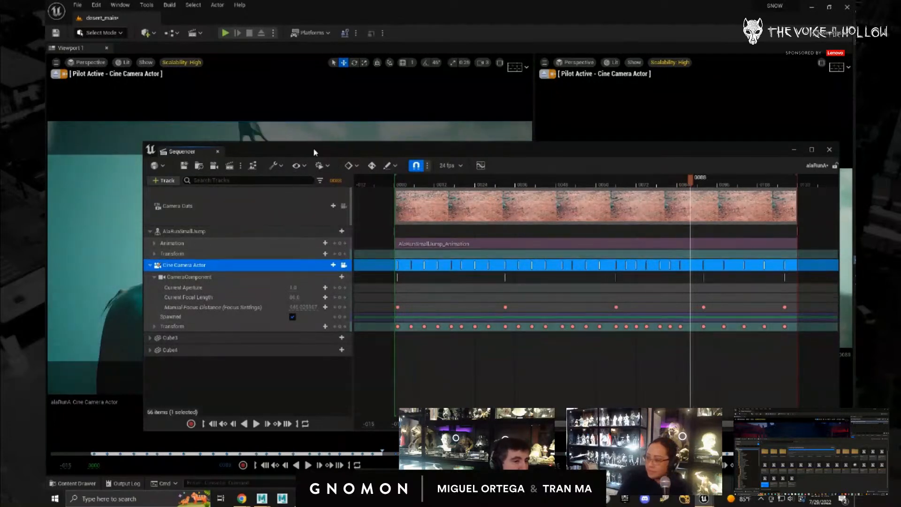
{"action": "left_click_drag", "start_coordinate": [313, 152], "coordinate": [656, 220]}
{"action": "middle_click_drag", "start_coordinate": [251, 297], "coordinate": [230, 302]}
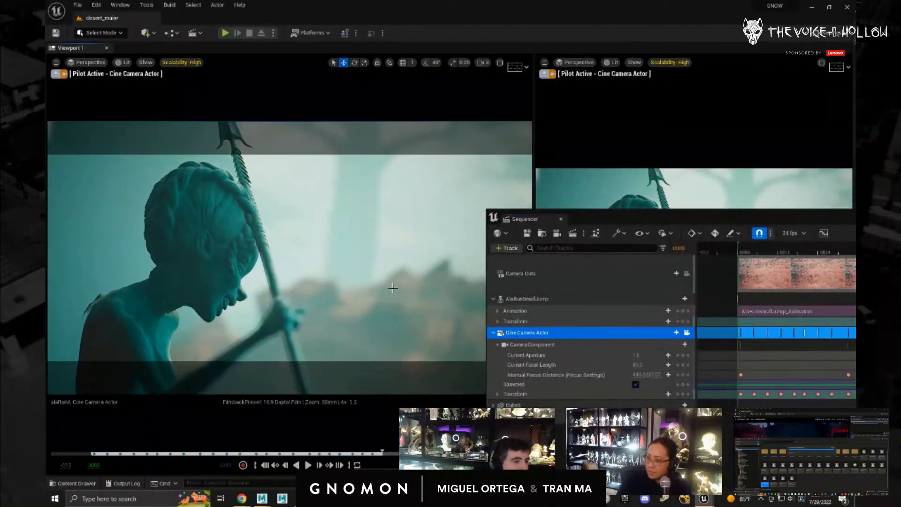
{"action": "left_click_drag", "start_coordinate": [626, 216], "coordinate": [273, 166]}
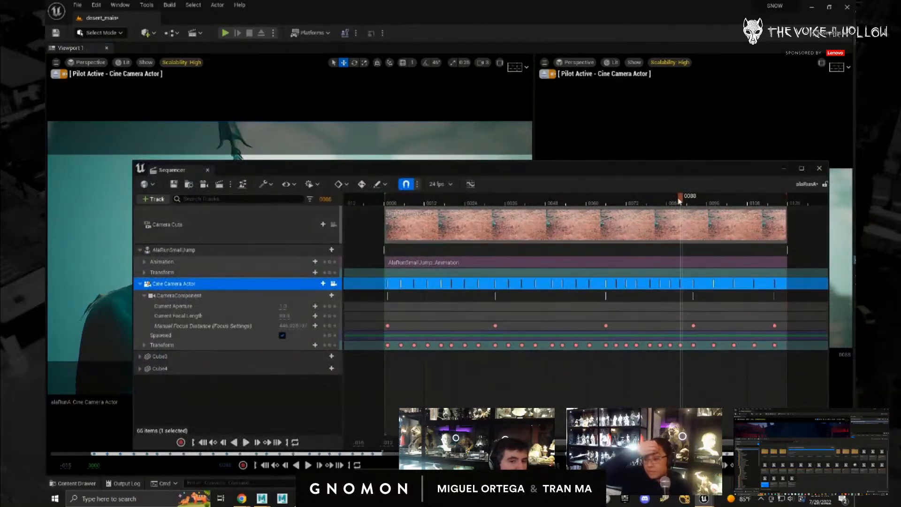
{"action": "left_click_drag", "start_coordinate": [691, 204], "coordinate": [706, 205]}
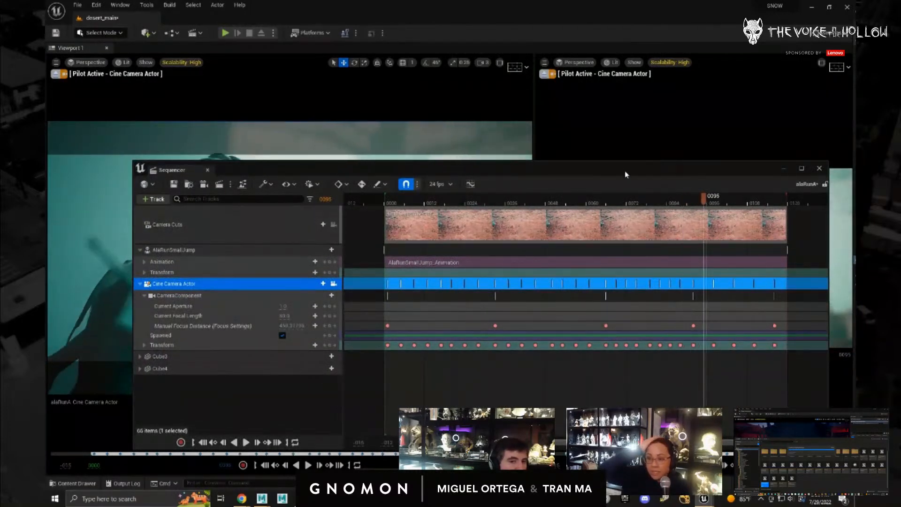
{"action": "left_click_drag", "start_coordinate": [624, 175], "coordinate": [530, 330]}
{"action": "middle_click_drag", "start_coordinate": [318, 278], "coordinate": [315, 280]}
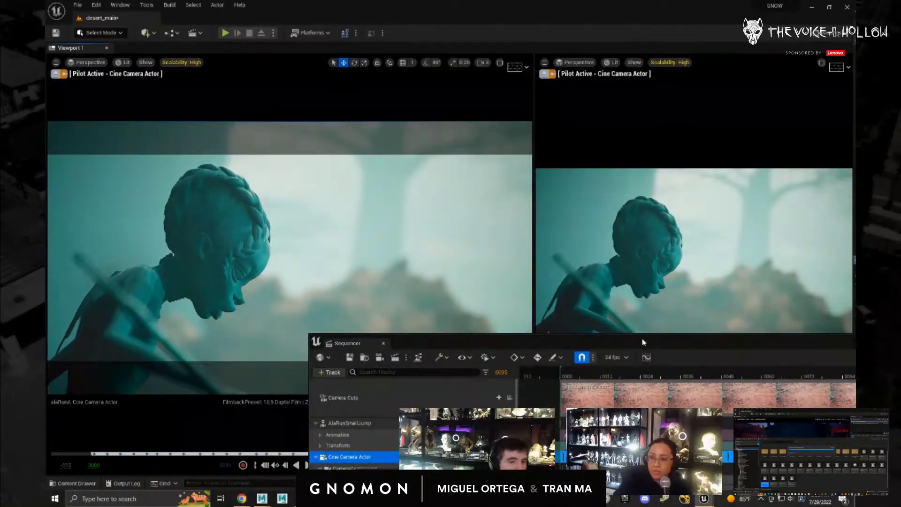
{"action": "left_click_drag", "start_coordinate": [642, 342], "coordinate": [366, 169]}
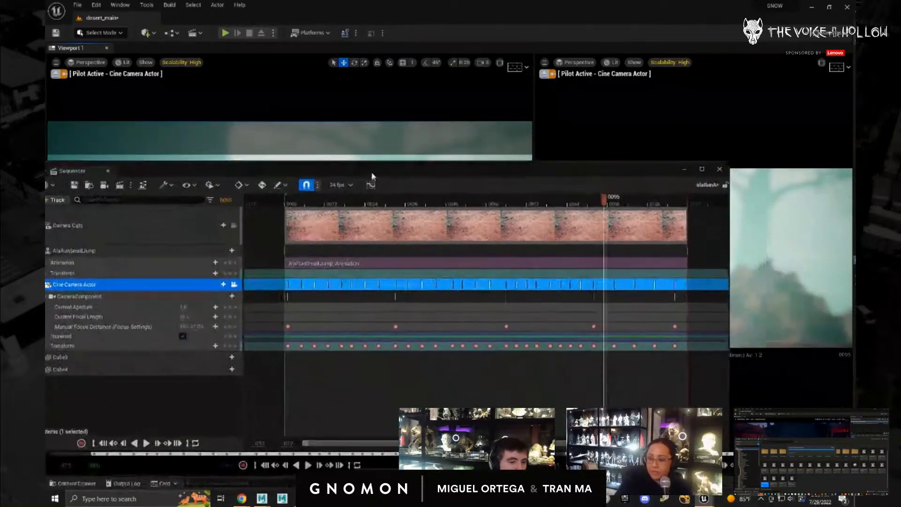
{"action": "left_click", "coordinate": [230, 345]}
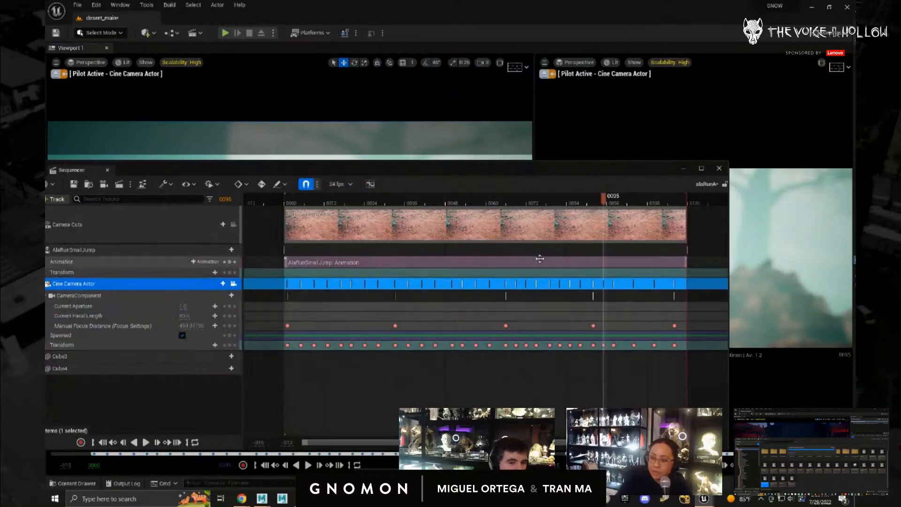
- Refine the framing on the character at frames 101 and 107, keying the cine camera's transform at both
{"action": "left_click", "coordinate": [623, 202]}
{"action": "left_click_drag", "start_coordinate": [624, 203], "coordinate": [627, 203]}
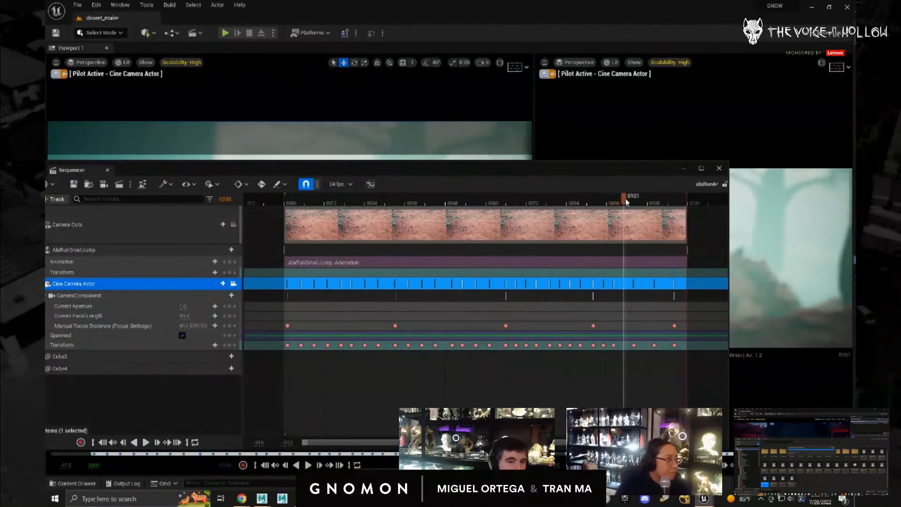
{"action": "left_click_drag", "start_coordinate": [301, 163], "coordinate": [336, 173]}
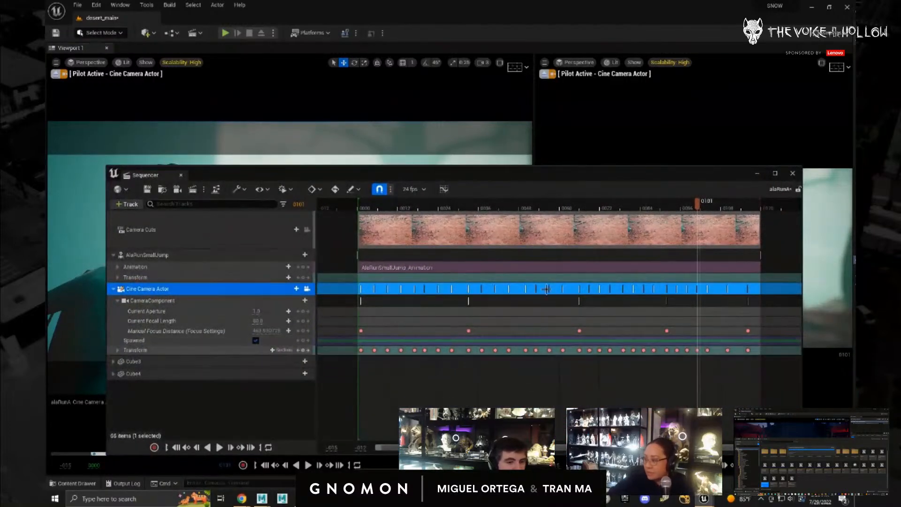
{"action": "left_click_drag", "start_coordinate": [698, 208], "coordinate": [718, 212]}
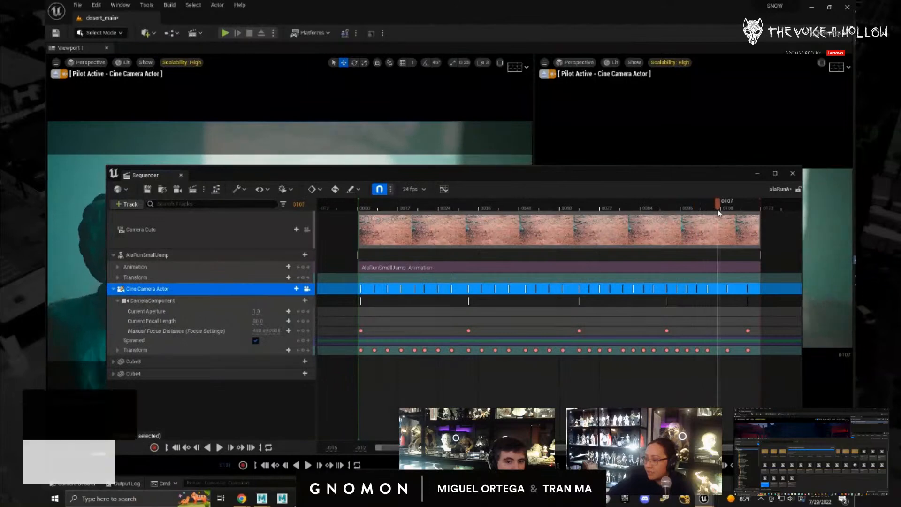
{"action": "left_click_drag", "start_coordinate": [564, 174], "coordinate": [738, 384]}
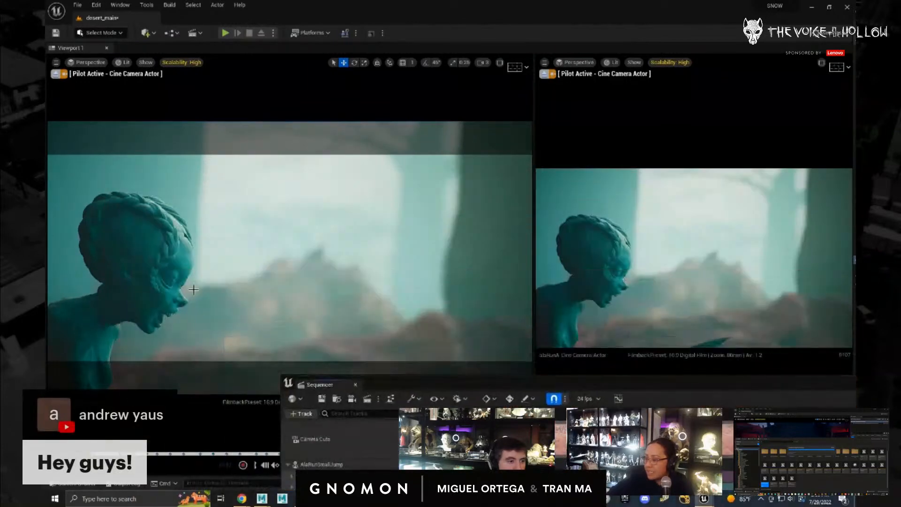
{"action": "left_click_drag", "start_coordinate": [456, 386], "coordinate": [274, 116]}
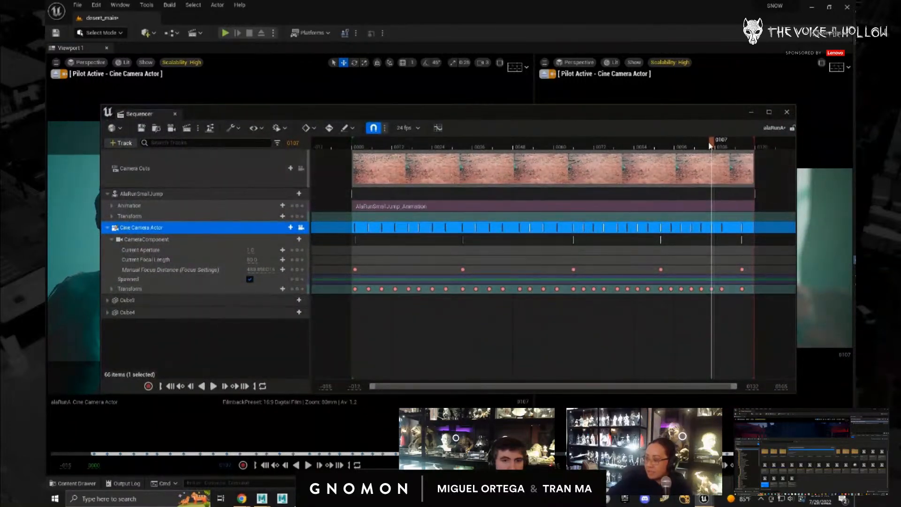
- Refine the shot's framing on the character and spear at frame 113 and key the cine camera's transform
{"action": "left_click_drag", "start_coordinate": [711, 143], "coordinate": [729, 149]}
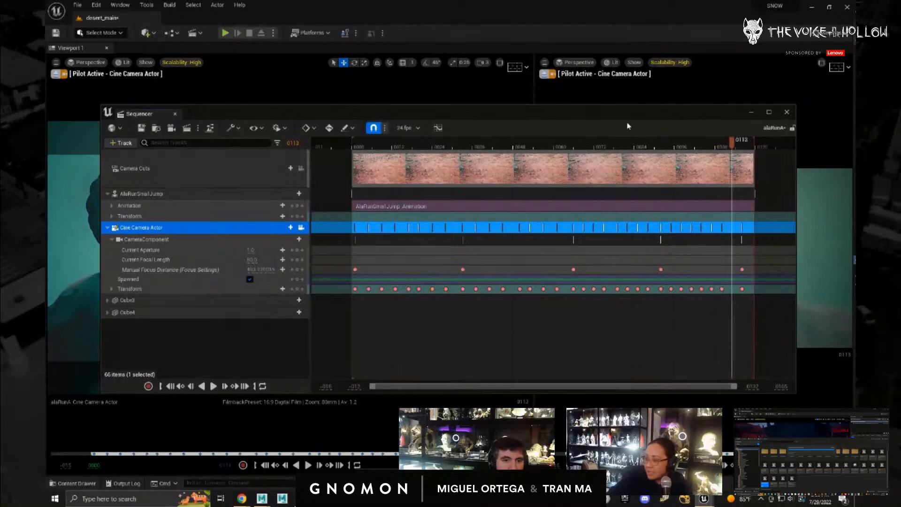
{"action": "left_click_drag", "start_coordinate": [626, 115], "coordinate": [764, 362]}
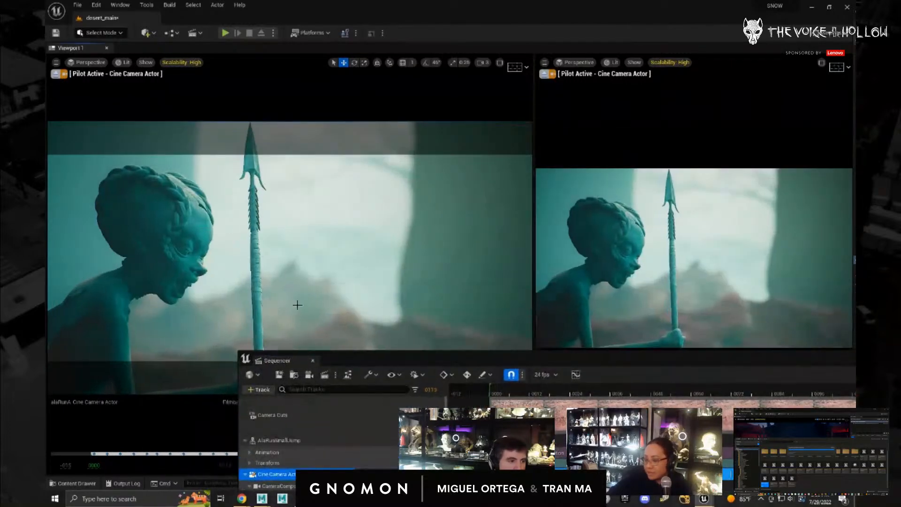
{"action": "left_click_drag", "start_coordinate": [426, 364], "coordinate": [304, 163]}
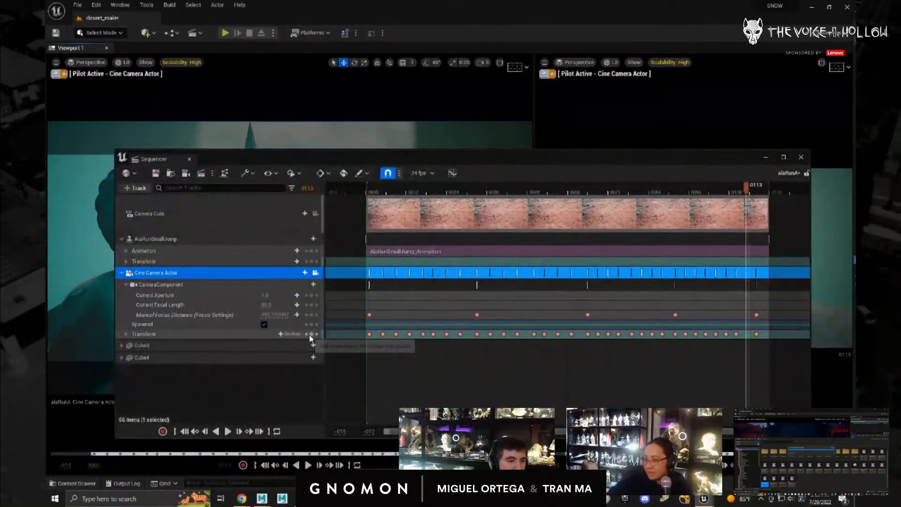
- Key the cine camera's transform at frame 119, then adjust its manual focus distance there and key it
{"action": "left_click_drag", "start_coordinate": [746, 187], "coordinate": [772, 189]}
{"action": "left_click_drag", "start_coordinate": [611, 162], "coordinate": [659, 383]}
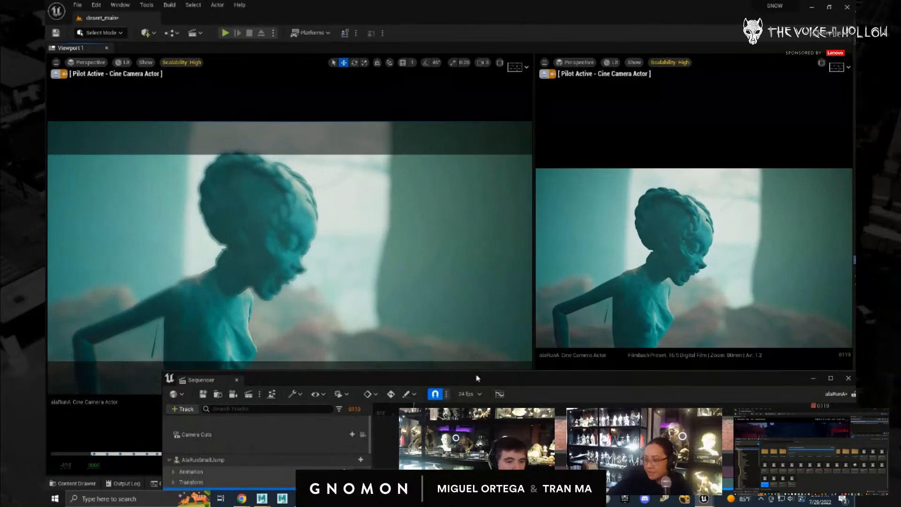
{"action": "left_click_drag", "start_coordinate": [477, 378], "coordinate": [465, 178]}
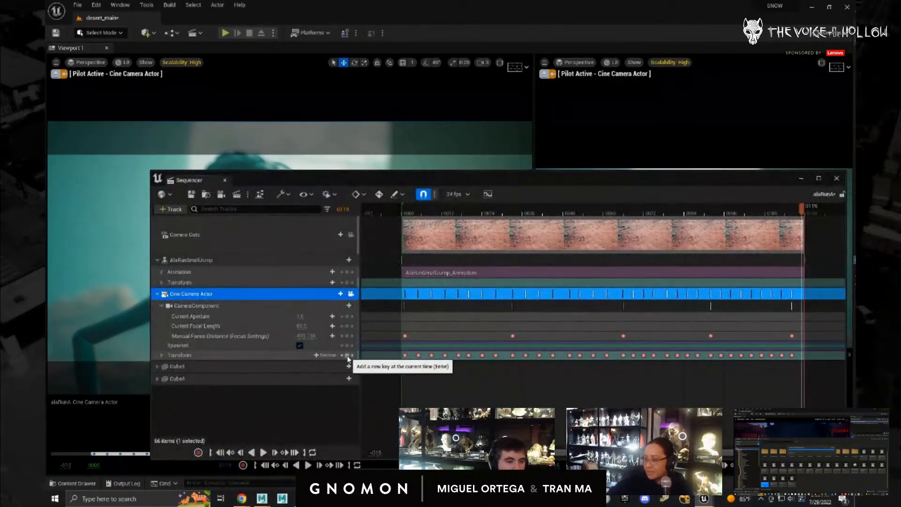
{"action": "left_click", "coordinate": [347, 358]}
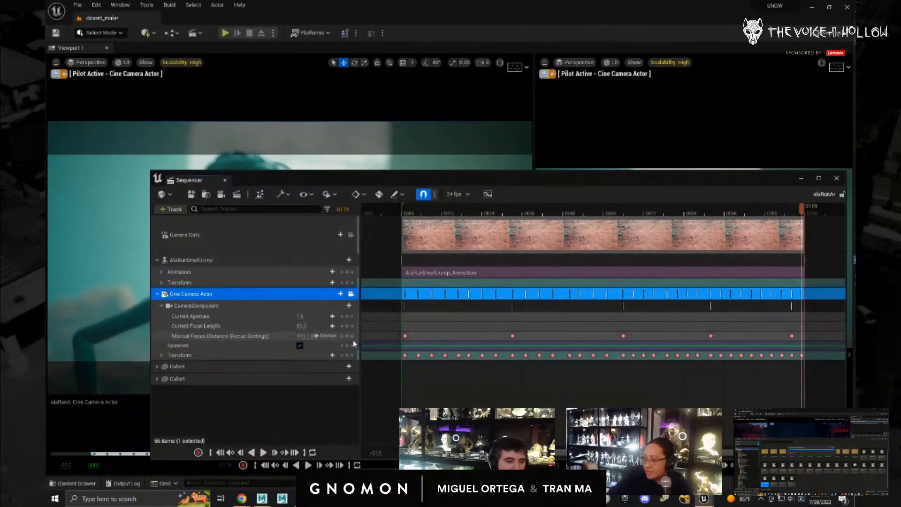
{"action": "left_click_drag", "start_coordinate": [470, 181], "coordinate": [370, 213]}
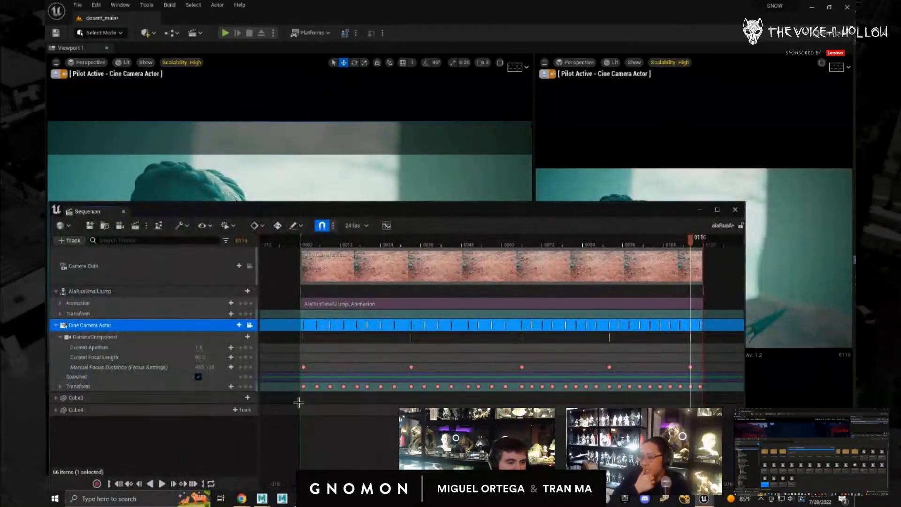
{"action": "left_click_drag", "start_coordinate": [263, 210], "coordinate": [614, 196]}
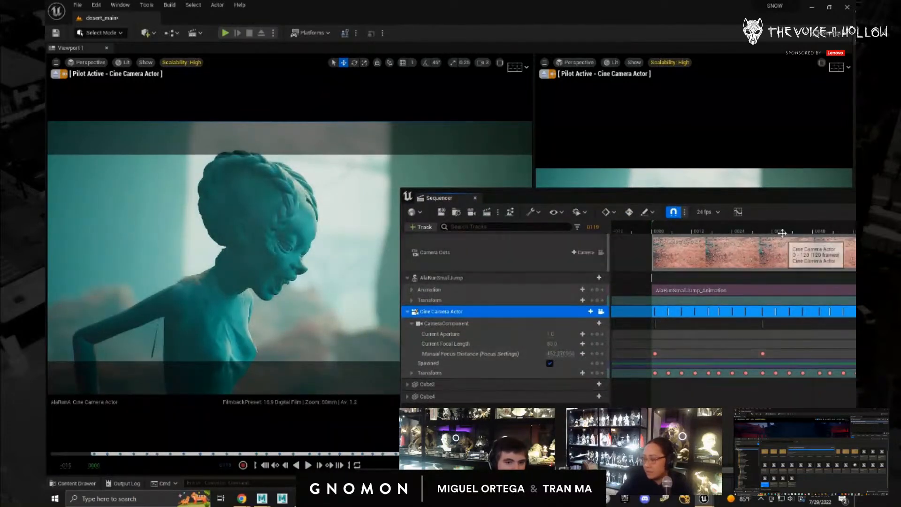
- Play the shot from its start with the timeline out of the way to review the camera motion
{"action": "left_click_drag", "start_coordinate": [789, 227], "coordinate": [648, 231]}
{"action": "left_click_drag", "start_coordinate": [662, 200], "coordinate": [853, 179]}
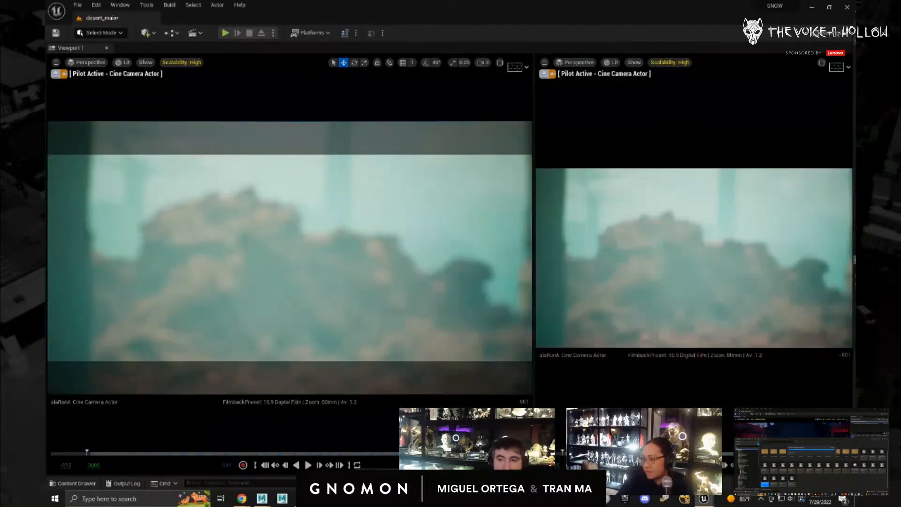
{"action": "key", "text": "space"}
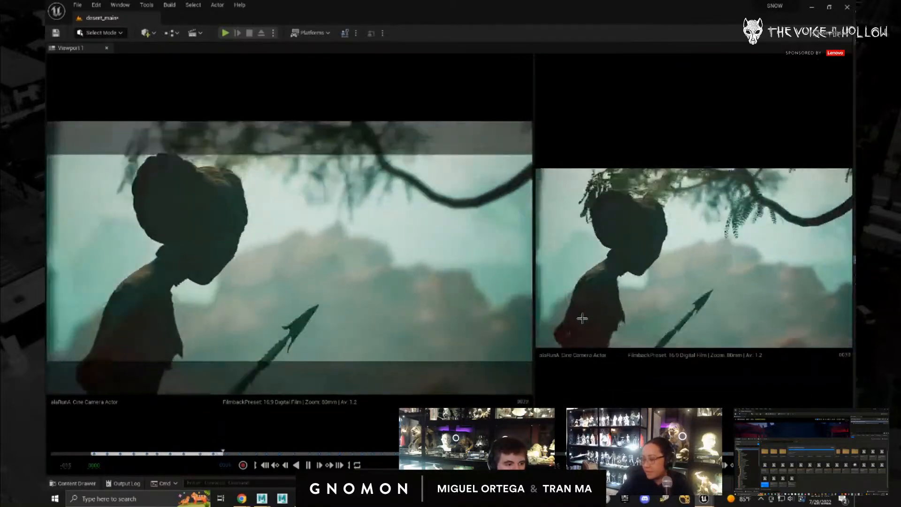
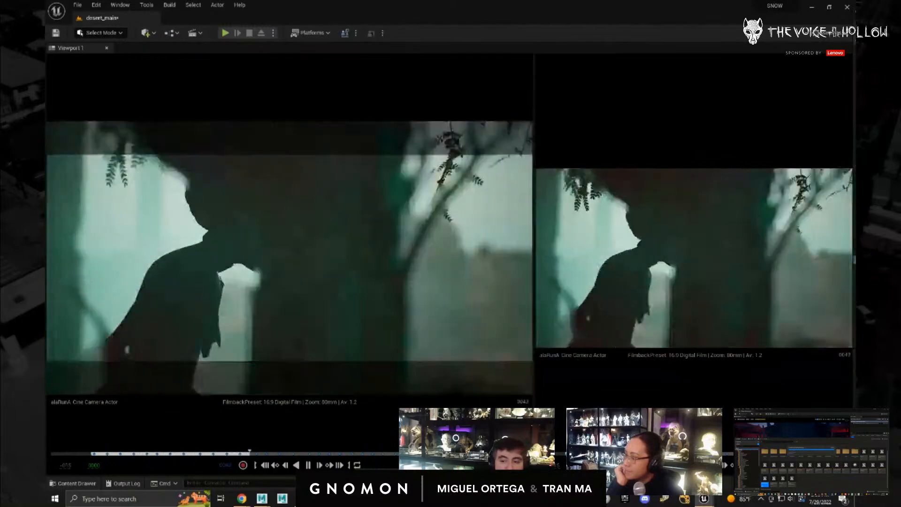
{"action": "key", "text": "space"}
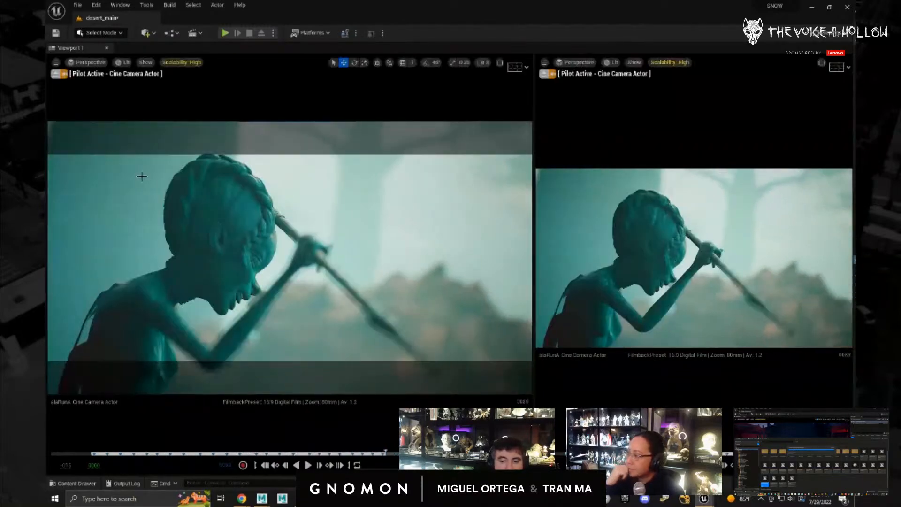
- Save all levels and assets, then collapse the finished Cine Camera Actor's tracks
{"action": "left_click", "coordinate": [77, 5]}
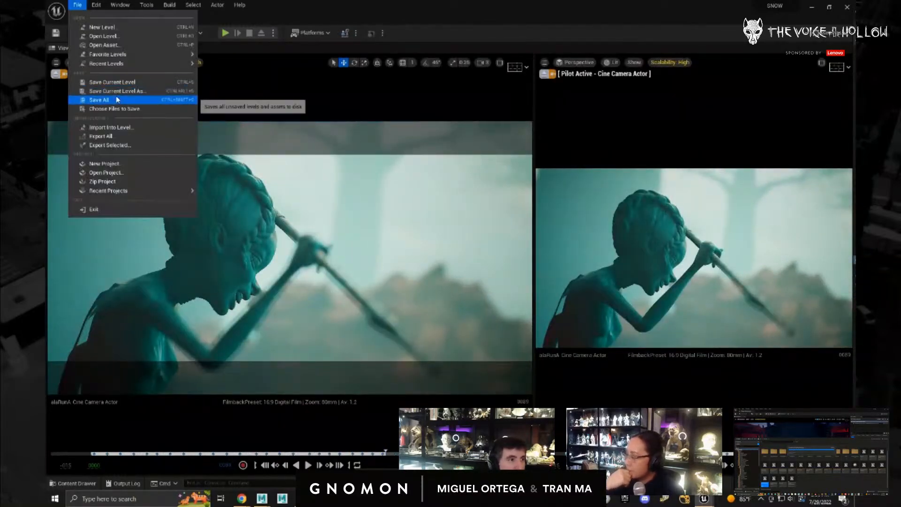
{"action": "left_click", "coordinate": [432, 222]}
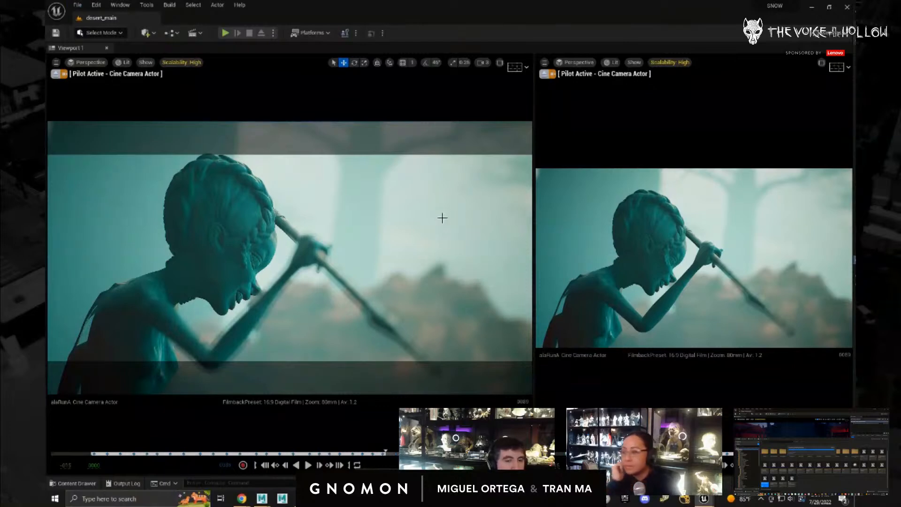
{"action": "left_click_drag", "start_coordinate": [854, 151], "coordinate": [395, 149]}
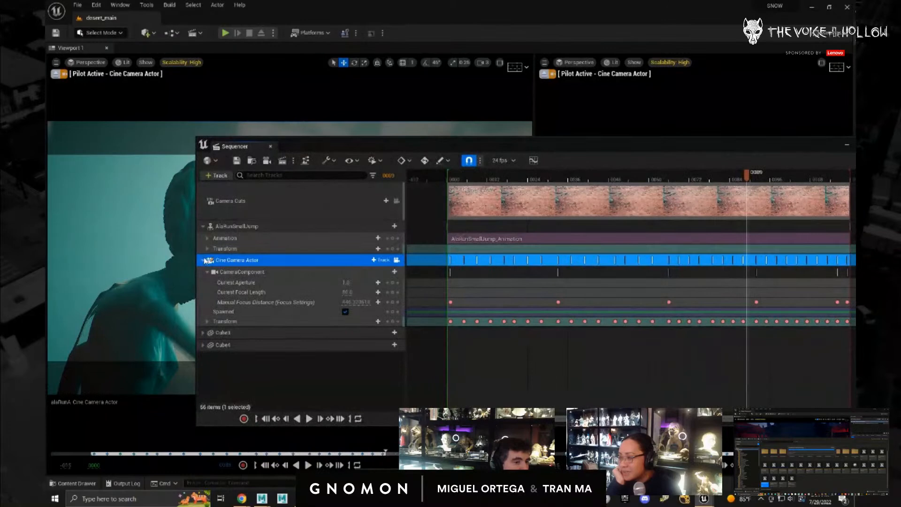
{"action": "left_click", "coordinate": [203, 260]}
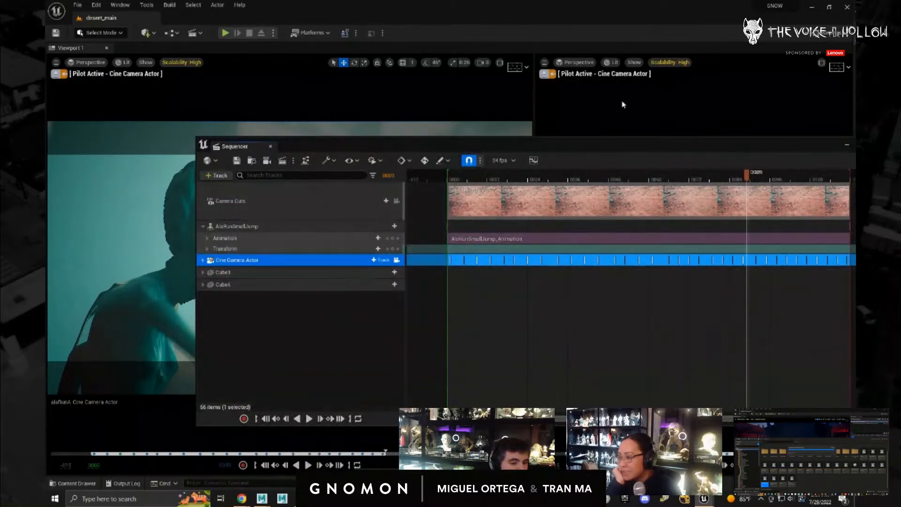
- Create a second cine camera in the sequence at frame 0 and rename it camB
{"action": "left_click", "coordinate": [269, 419]}
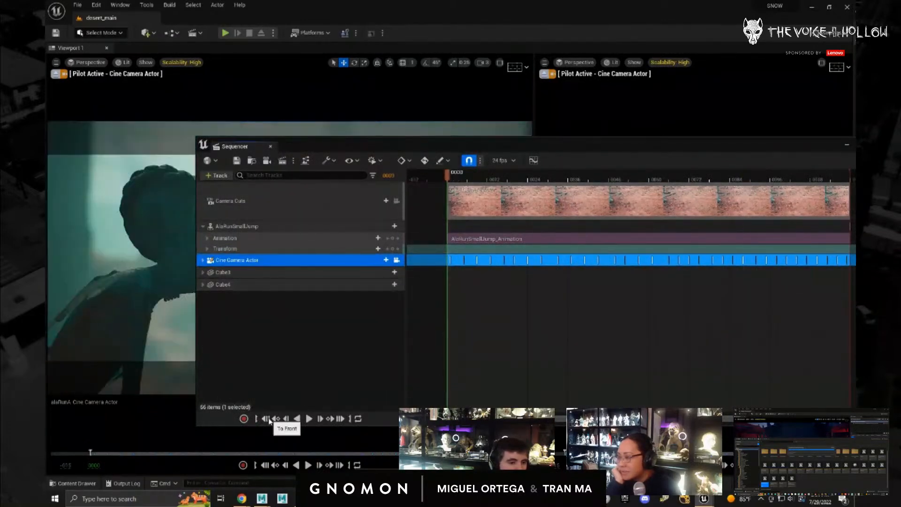
{"action": "left_click", "coordinate": [267, 163]}
{"action": "left_click_drag", "start_coordinate": [319, 145], "coordinate": [854, 155]}
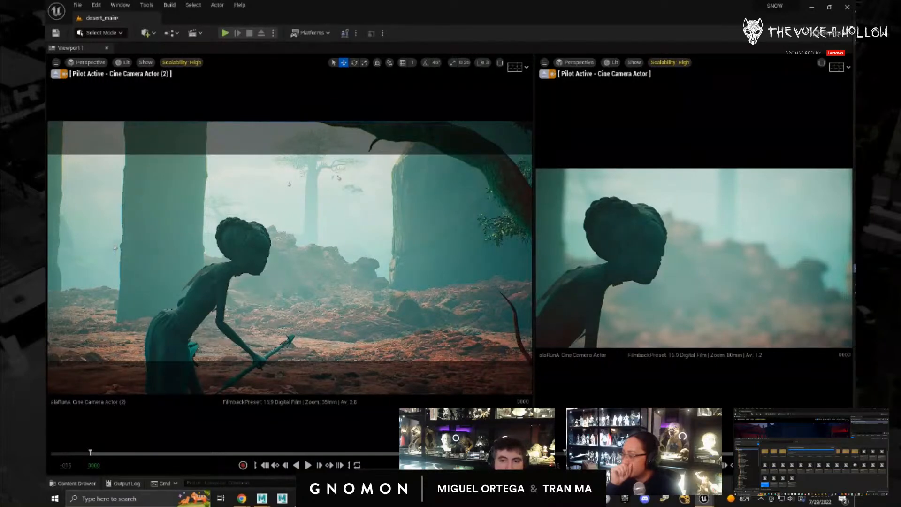
{"action": "left_click_drag", "start_coordinate": [854, 199], "coordinate": [317, 189]}
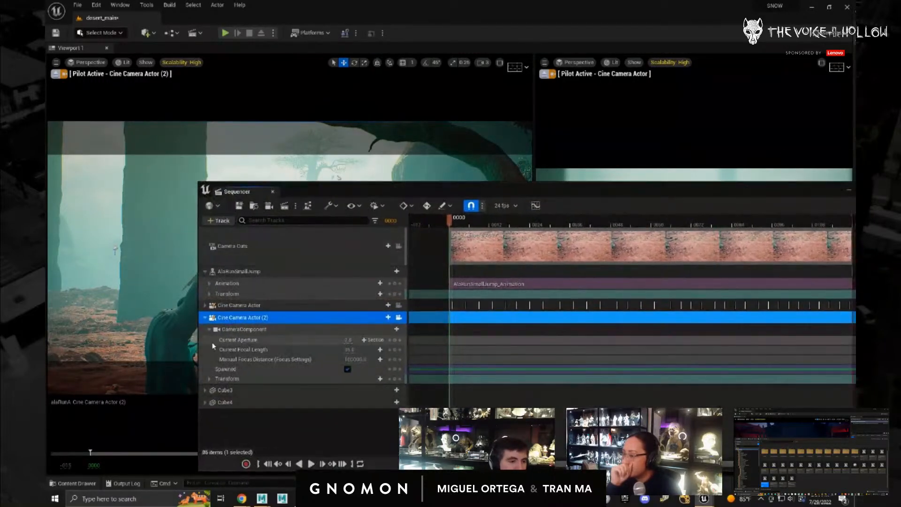
{"action": "double_click", "coordinate": [248, 317]}
{"action": "type", "text": "cam"}
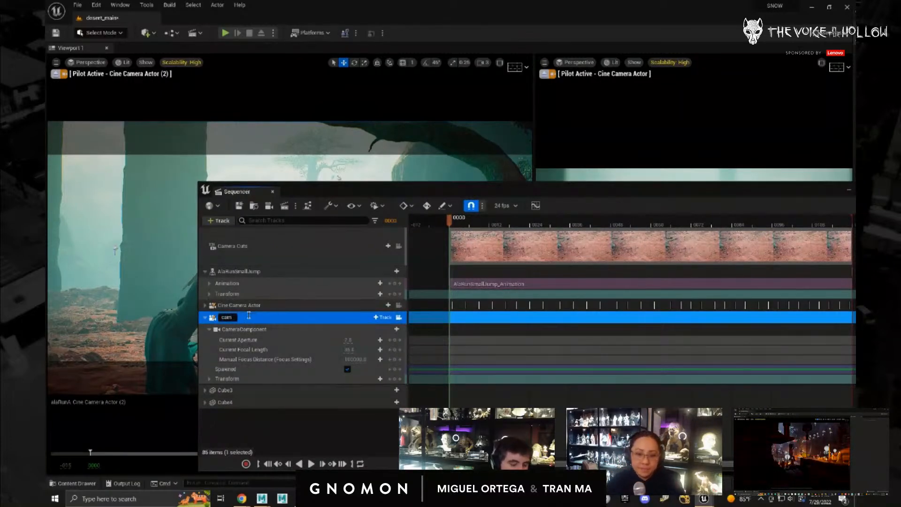
{"action": "type", "text": "B"}
{"action": "key", "text": "Return"}
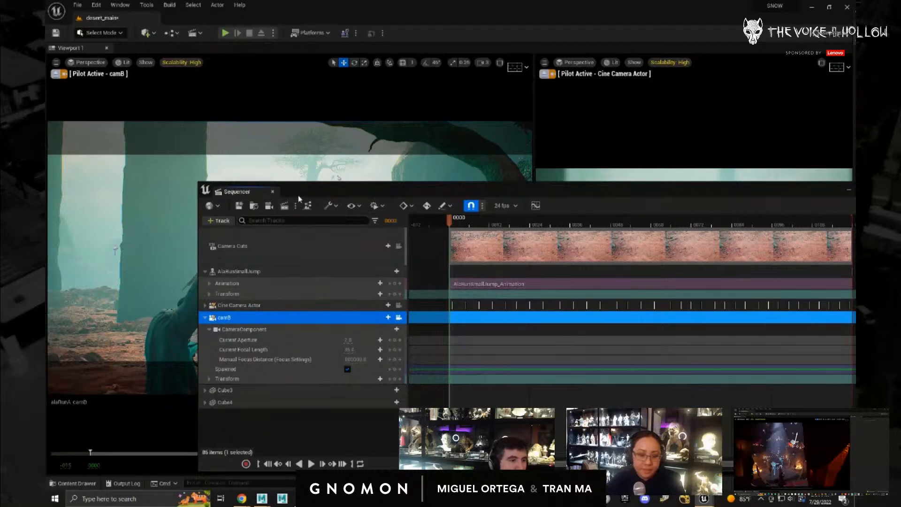
- Pilot camB around the character into a closer side view with the spear in hand and the tree behind
{"action": "left_click_drag", "start_coordinate": [298, 197], "coordinate": [900, 201]}
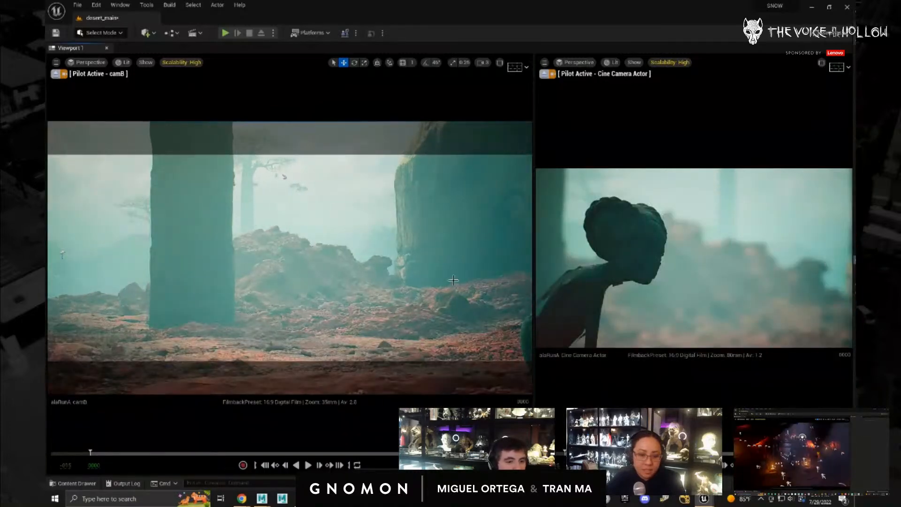
{"action": "middle_click_drag", "start_coordinate": [415, 285], "coordinate": [295, 264], "text": "alt"}
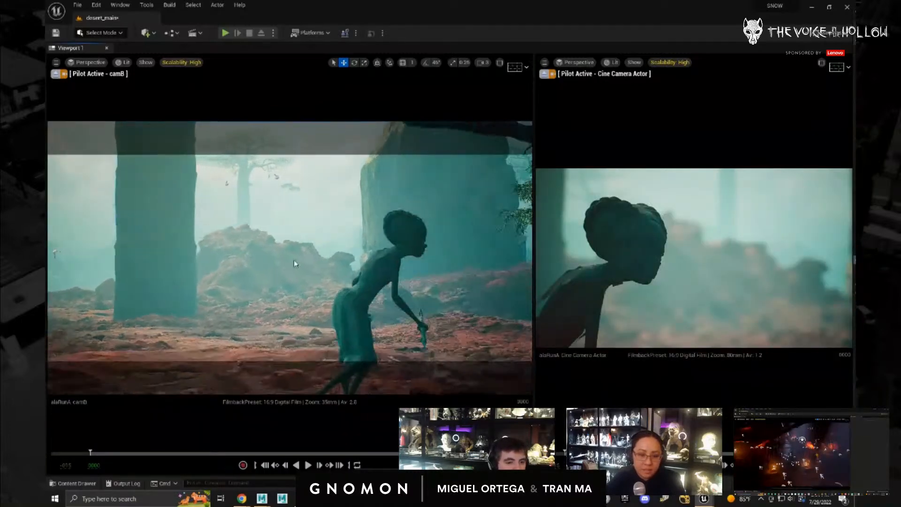
{"action": "left_click", "coordinate": [414, 323]}
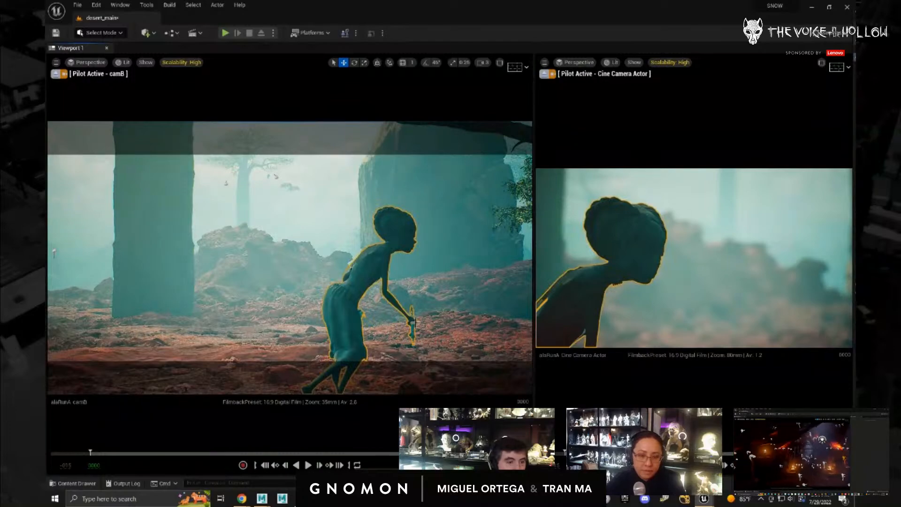
{"action": "key", "text": "f"}
{"action": "left_click_drag", "start_coordinate": [393, 282], "coordinate": [485, 330], "text": "alt"}
{"action": "right_click_drag", "start_coordinate": [297, 262], "coordinate": [331, 283], "text": "alt"}
{"action": "left_click_drag", "start_coordinate": [356, 292], "coordinate": [336, 302], "text": "alt"}
{"action": "right_click_drag", "start_coordinate": [345, 315], "coordinate": [299, 323], "text": "alt"}
{"action": "mouse_move", "coordinate": [300, 323]}
{"action": "middle_mouse_down", "text": "alt"}
{"action": "mouse_move", "coordinate": [243, 311]}
{"action": "mouse_move", "coordinate": [271, 329]}
{"action": "mouse_move", "coordinate": [298, 327]}
{"action": "middle_mouse_up", "text": "alt"}
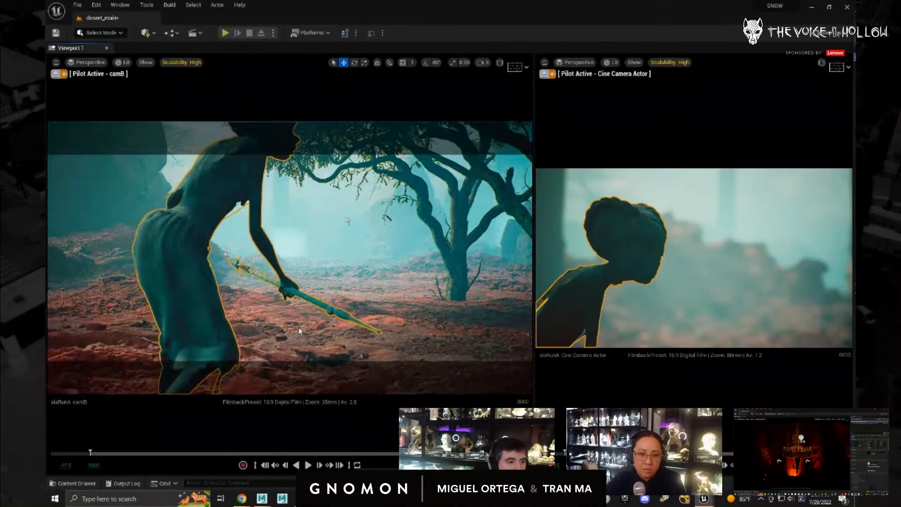
- Give camB a longer focal length and reframe it tightly on the character's torso and spear hand
{"action": "left_click_drag", "start_coordinate": [275, 338], "coordinate": [297, 322], "text": "alt"}
{"action": "right_click_drag", "start_coordinate": [296, 319], "coordinate": [298, 309], "text": "alt"}
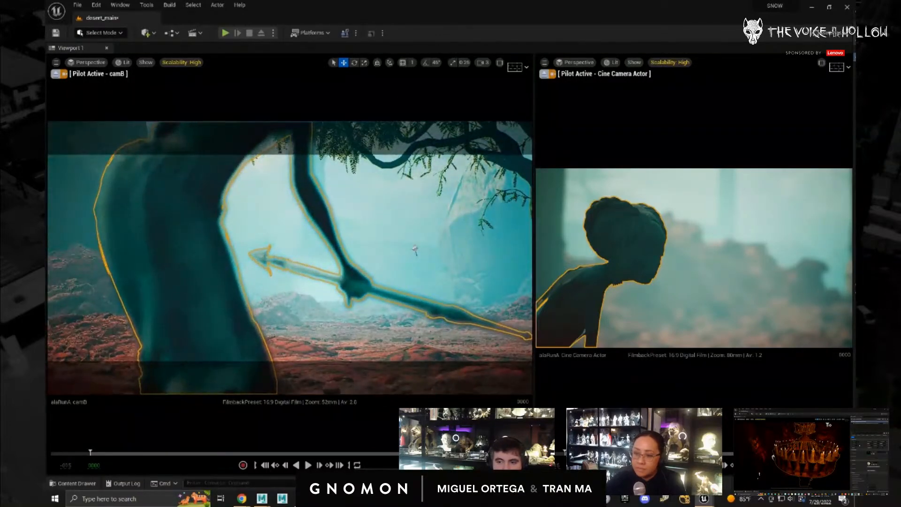
{"action": "key", "text": "Return"}
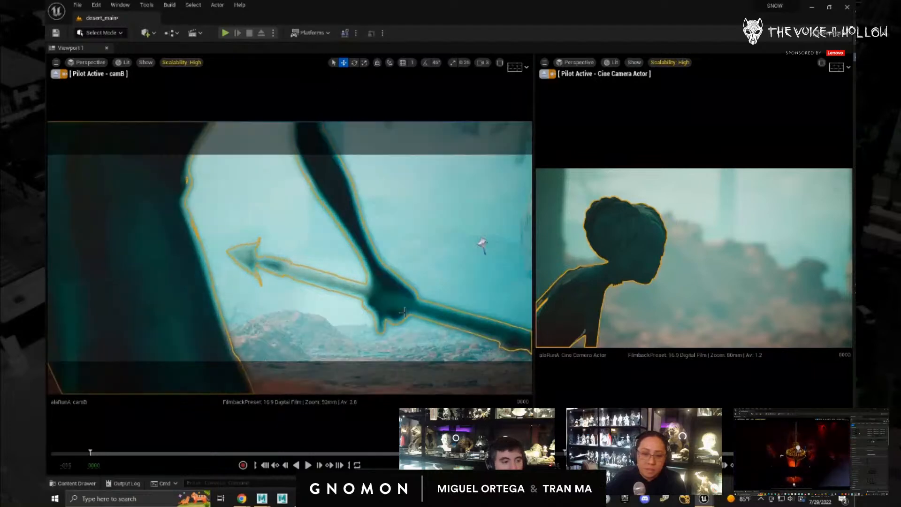
{"action": "right_click_drag", "start_coordinate": [421, 326], "coordinate": [98, 251], "text": "alt"}
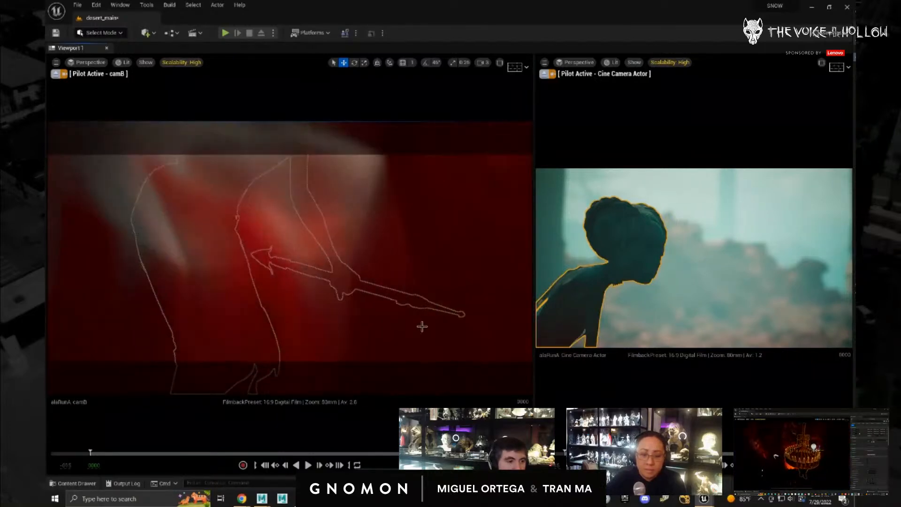
{"action": "scroll", "coordinate": [421, 326], "scroll_direction": "up", "scroll_amount": 2}
{"action": "left_click_drag", "start_coordinate": [426, 331], "coordinate": [407, 321], "text": "alt"}
{"action": "scroll", "coordinate": [432, 319], "scroll_direction": "up", "scroll_amount": 2}
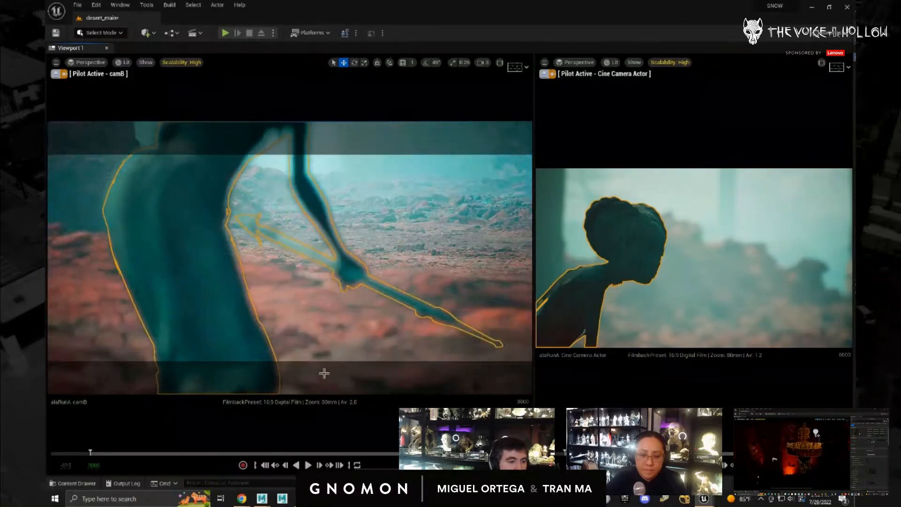
- Turn off two-sided geometry for ray-traced ambient occlusion with the console command r.RayTracing.AmbientOcclusion.EnableTwoSidedGeometry 0
{"action": "key", "text": "grave"}
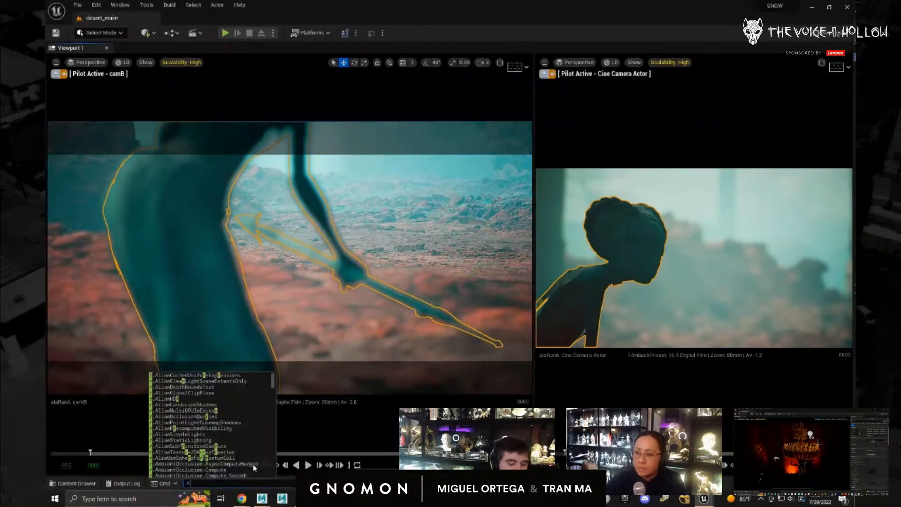
{"action": "type", "text": "r.RayTracing"}
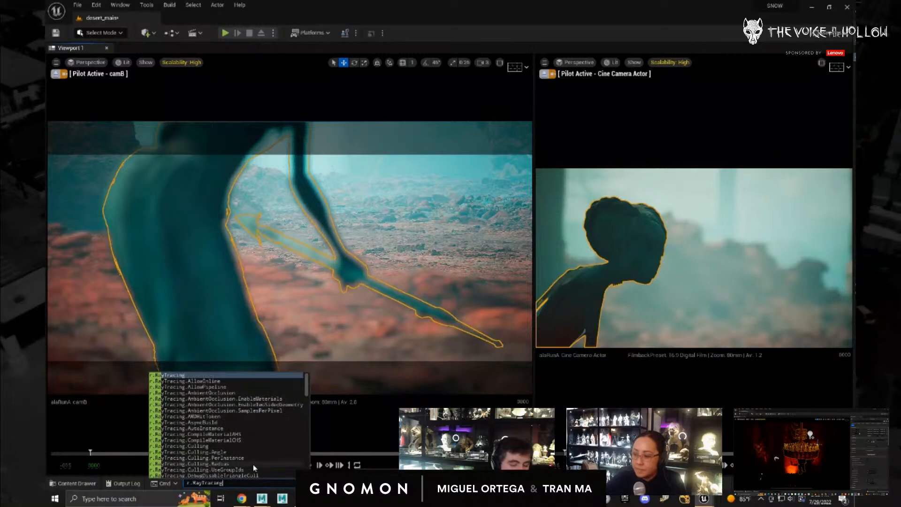
{"action": "type", "text": "."}
{"action": "key", "text": "Down"}
{"action": "key", "text": "Down"}
{"action": "key", "text": "Down"}
{"action": "key", "text": "Down"}
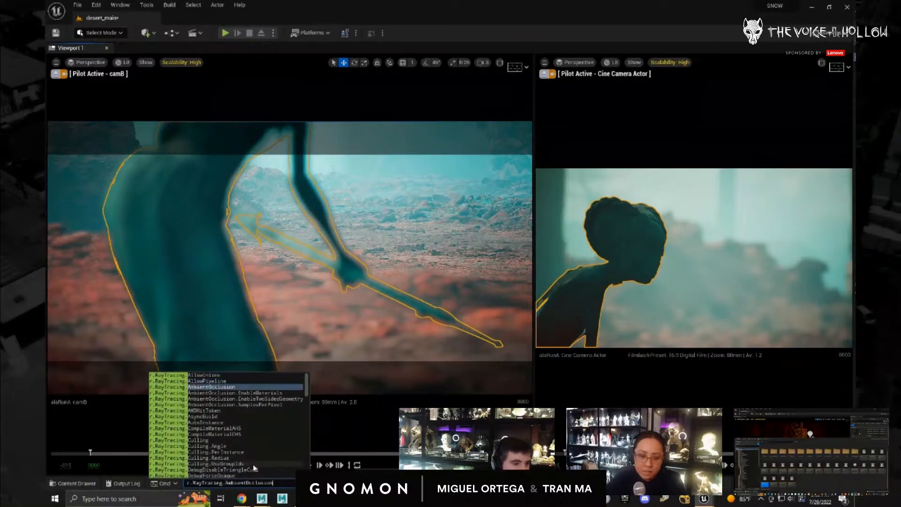
{"action": "key", "text": "Return"}
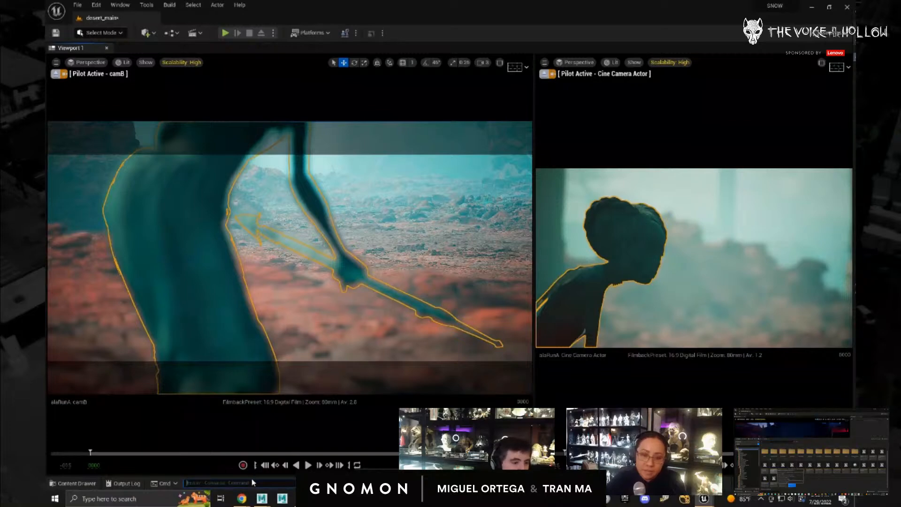
- Turn off two-sided geometry for ray-traced shadows with the console command r.RayTracing.Shadows.EnableTwoSidedGeometry 0
{"action": "type", "text": "r.ray"}
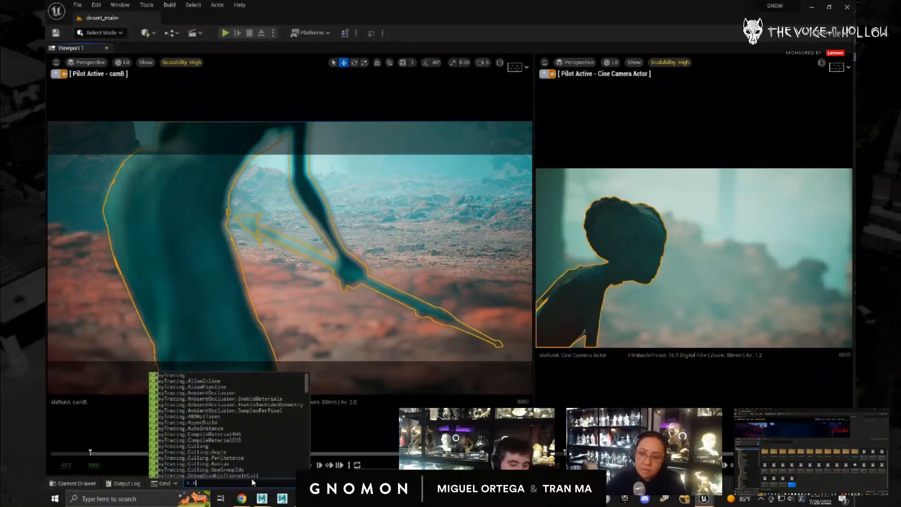
{"action": "type", "text": "tracing.sha"}
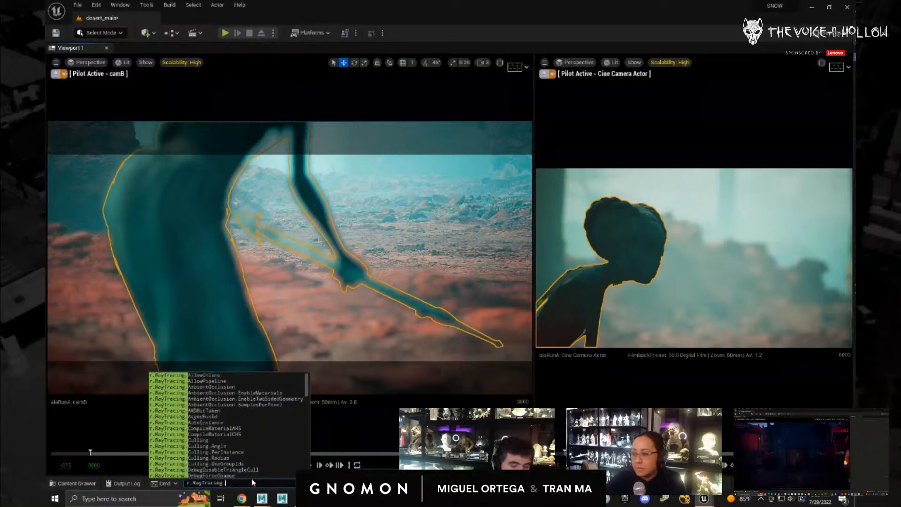
{"action": "key", "text": "Down"}
{"action": "key", "text": "Down"}
{"action": "key", "text": "Down"}
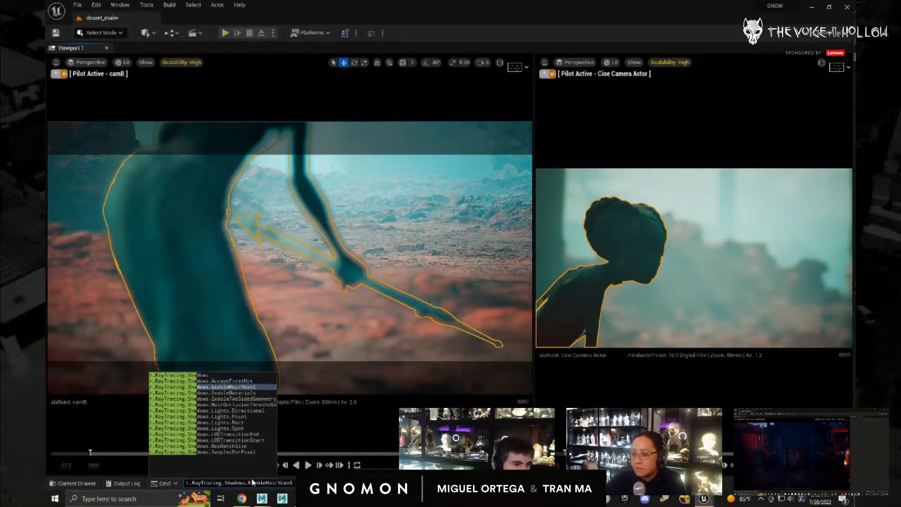
{"action": "type", "text": "0"}
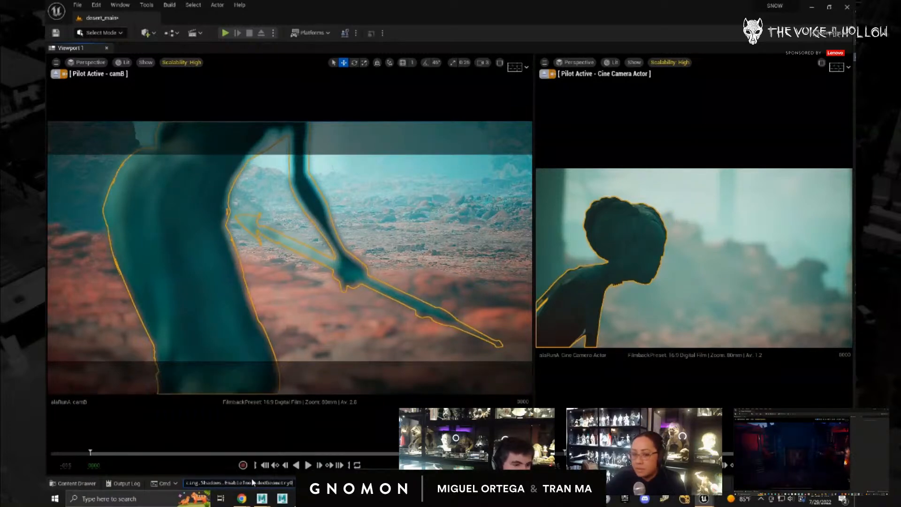
{"action": "key", "text": "Up"}
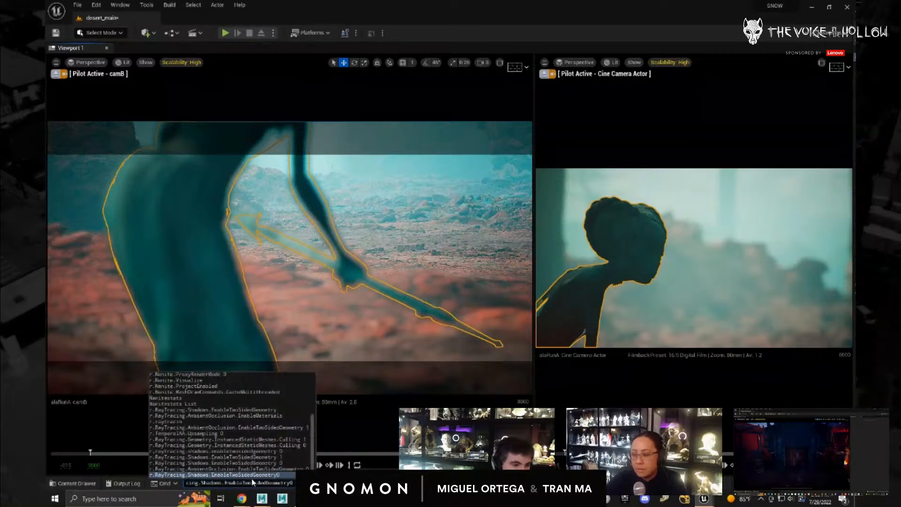
{"action": "key", "text": "BackSpace"}
{"action": "type", "text": "0"}
{"action": "key", "text": "Return"}
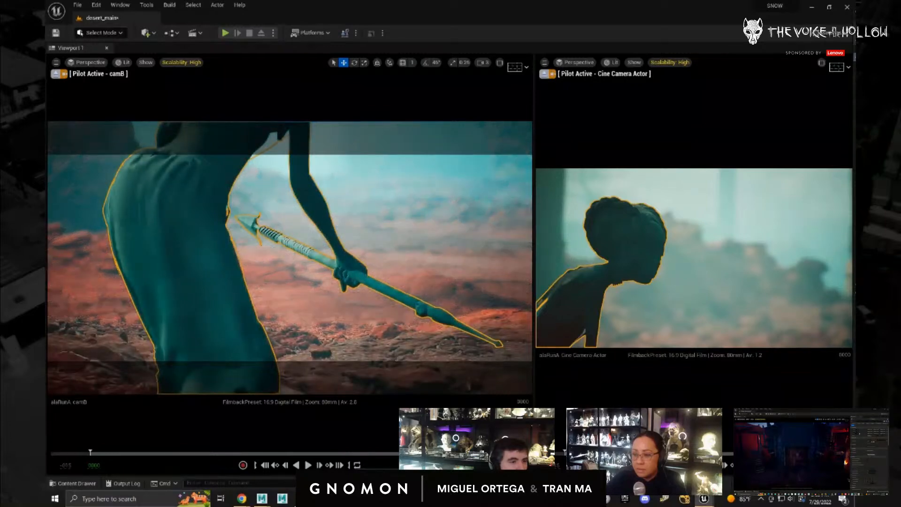
- Tilt camB to a lower angle so the spear hand stands against the sky, and play the sequence up to frame 118
{"action": "mouse_move", "coordinate": [301, 328]}
{"action": "left_mouse_down", "text": "alt"}
{"action": "mouse_move", "coordinate": [288, 317]}
{"action": "mouse_move", "coordinate": [298, 319]}
{"action": "left_mouse_up", "text": "alt"}
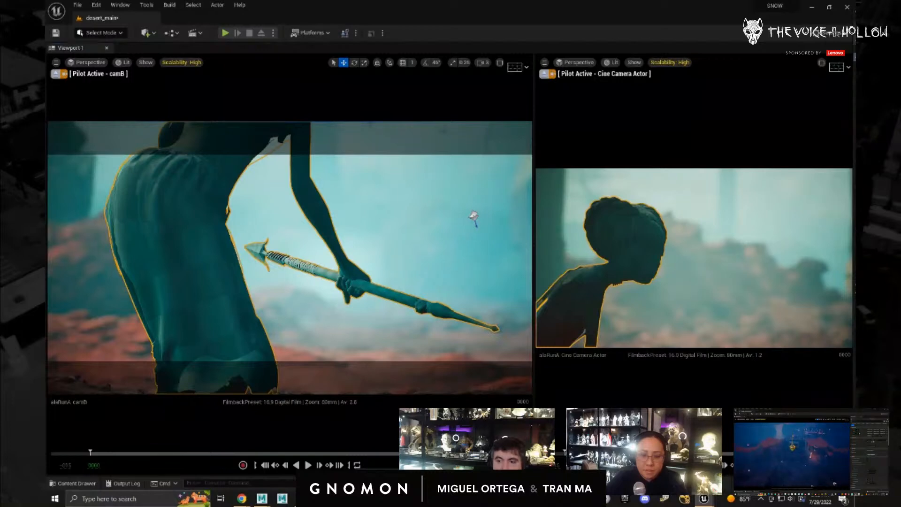
{"action": "key", "text": "space"}
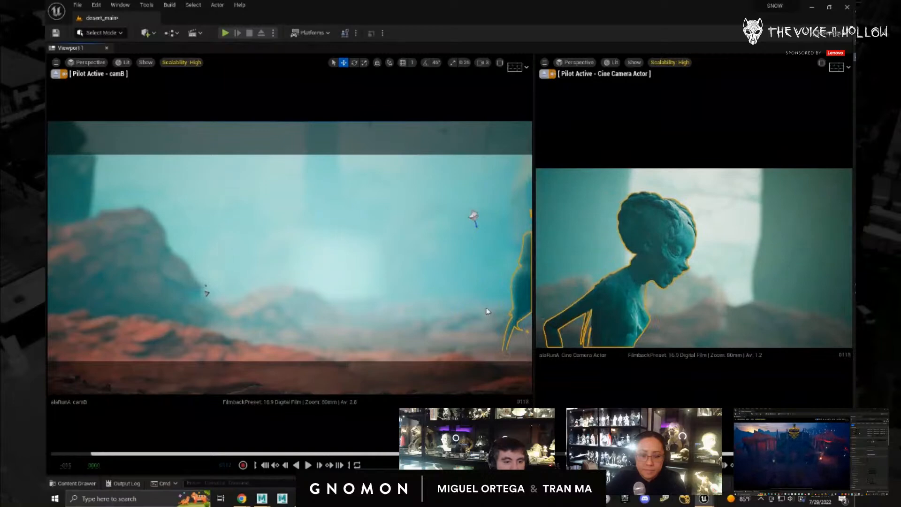
- Focus camB on the ground piece near the character at frame 118 and move back toward the character at camera speed 8
{"action": "left_click", "coordinate": [519, 354]}
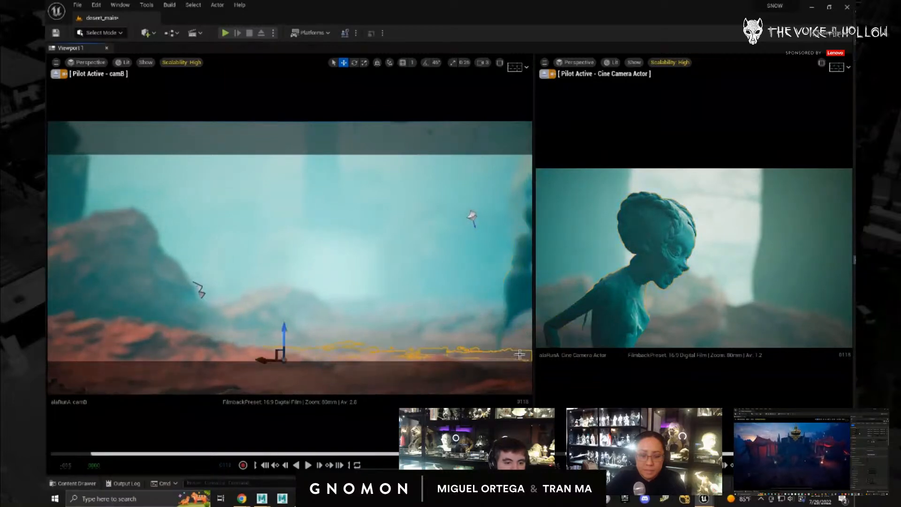
{"action": "key", "text": "f"}
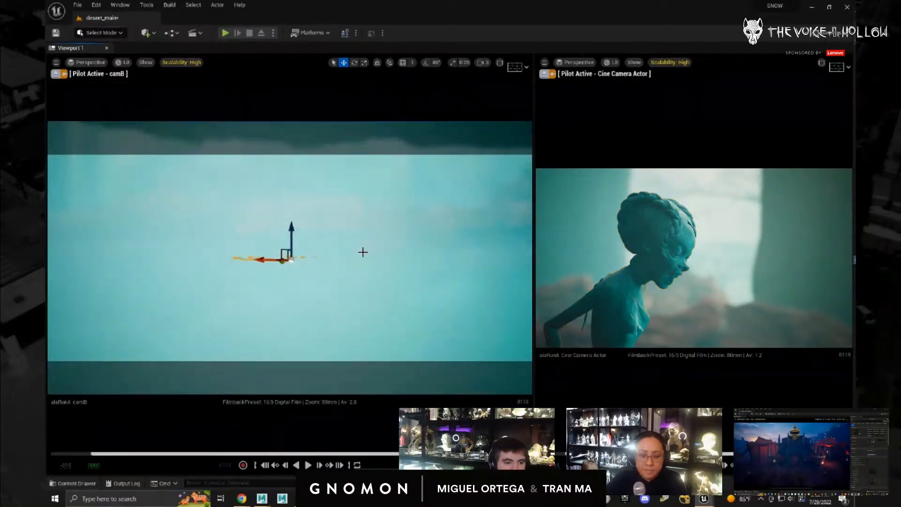
{"action": "mouse_move", "coordinate": [370, 265]}
{"action": "left_mouse_down", "text": "alt"}
{"action": "mouse_move", "coordinate": [392, 284]}
{"action": "mouse_move", "coordinate": [376, 271]}
{"action": "left_mouse_up", "text": "alt"}
{"action": "scroll", "coordinate": [392, 240], "scroll_direction": "up", "scroll_amount": 5}
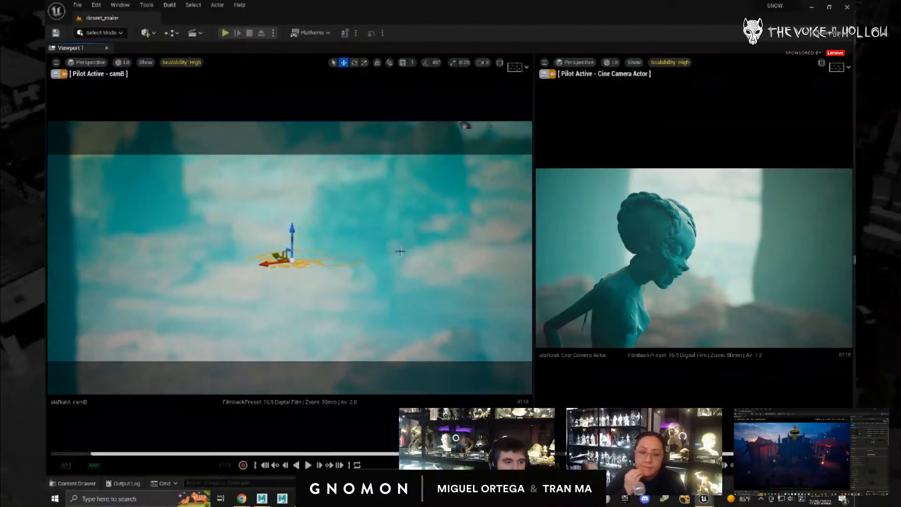
{"action": "left_click", "coordinate": [482, 64]}
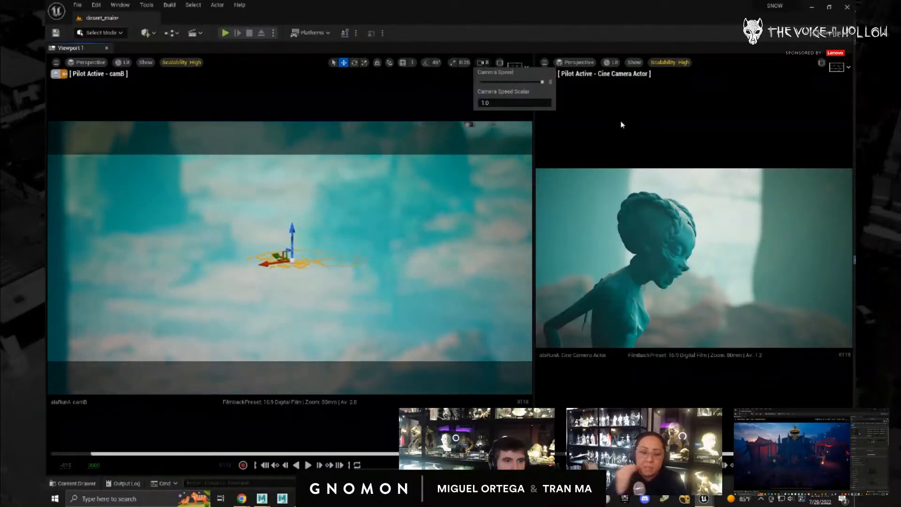
{"action": "left_click_drag", "start_coordinate": [417, 307], "coordinate": [523, 316], "text": "alt"}
{"action": "middle_click_drag", "start_coordinate": [354, 279], "coordinate": [353, 282], "text": "alt"}
{"action": "left_click_drag", "start_coordinate": [407, 325], "coordinate": [419, 318], "text": "alt"}
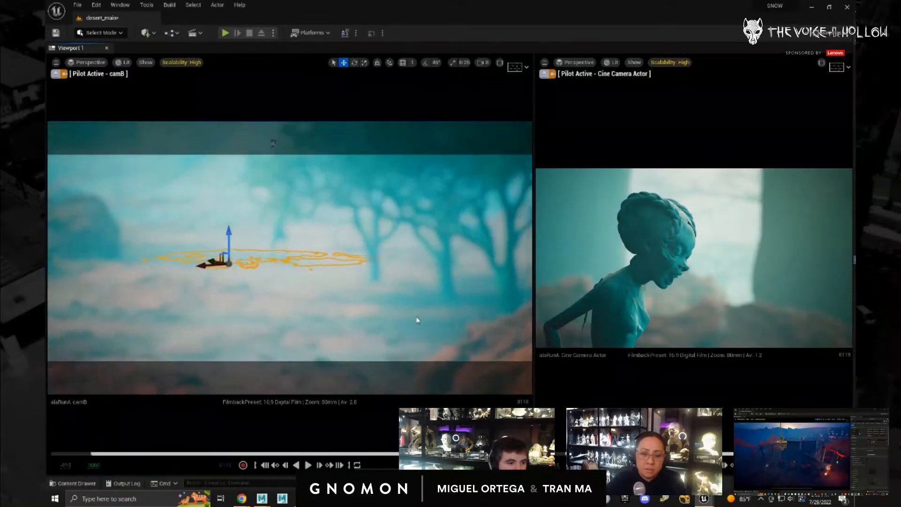
{"action": "scroll", "coordinate": [371, 275], "scroll_direction": "up", "scroll_amount": 6}
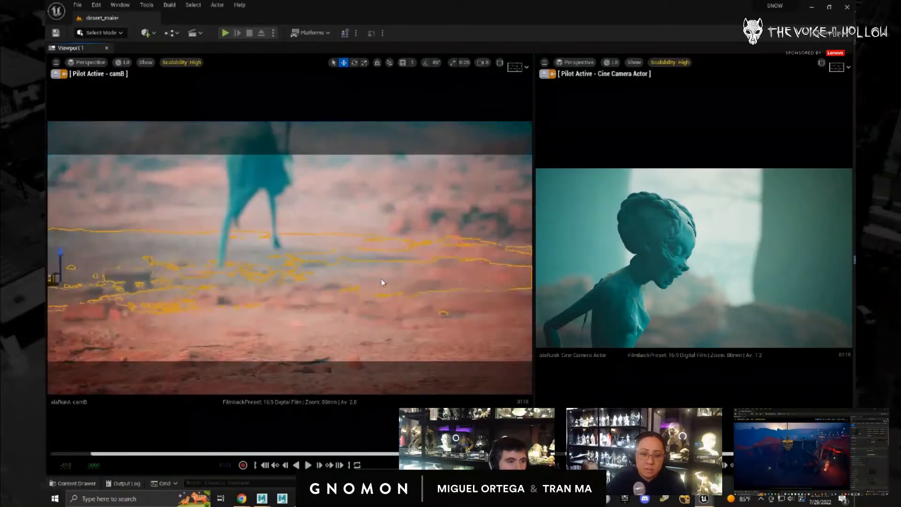
- Lower the camera speed to 2 and reframe camB closely on the character's skirt, legs and spear hand from a low angle
{"action": "left_click", "coordinate": [486, 62]}
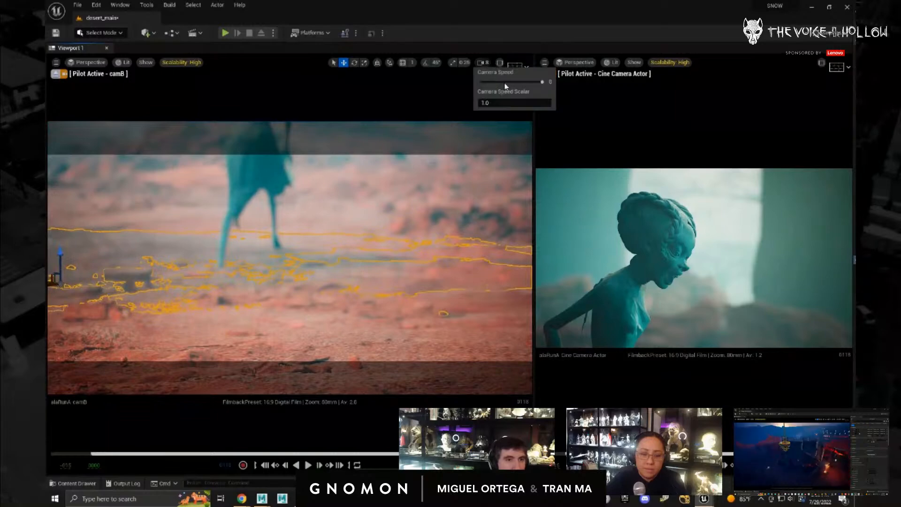
{"action": "middle_click_drag", "start_coordinate": [312, 266], "coordinate": [290, 187], "text": "alt"}
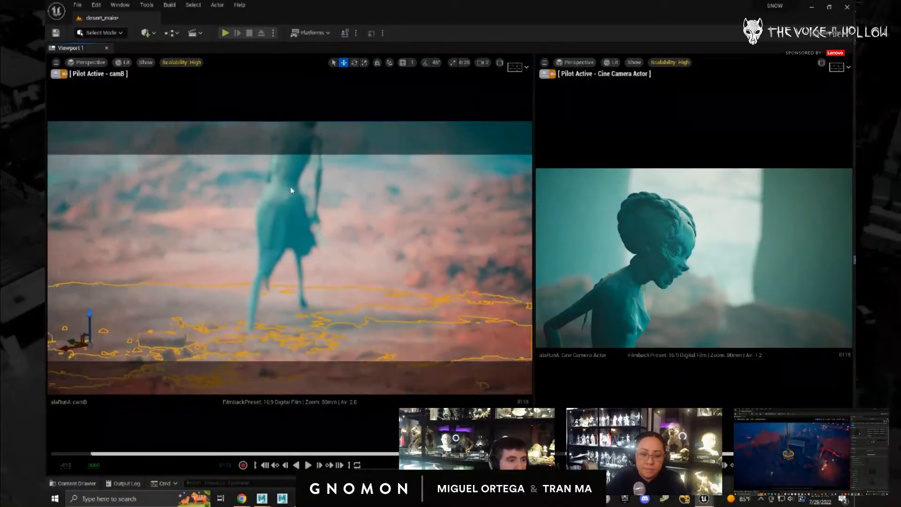
{"action": "left_click_drag", "start_coordinate": [290, 187], "coordinate": [294, 188], "text": "alt"}
{"action": "scroll", "coordinate": [410, 247], "scroll_direction": "up", "scroll_amount": 4}
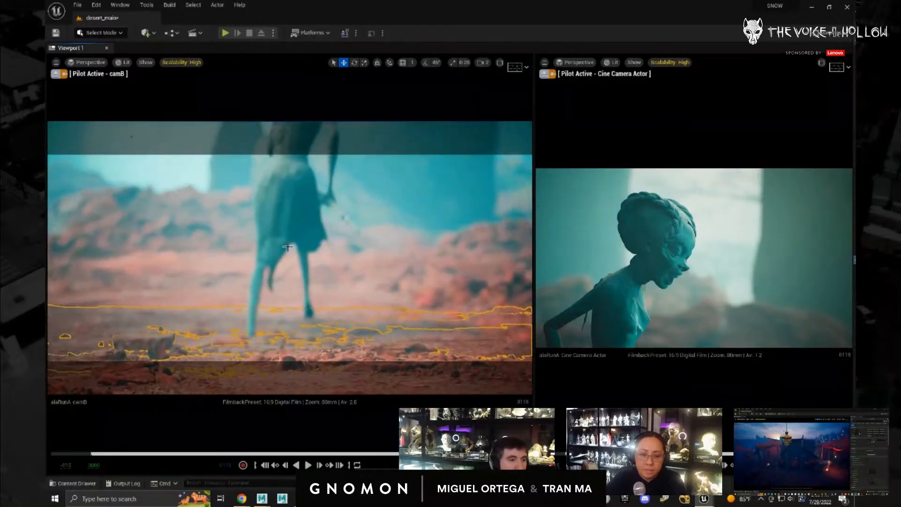
{"action": "scroll", "coordinate": [354, 259], "scroll_direction": "up", "scroll_amount": 4}
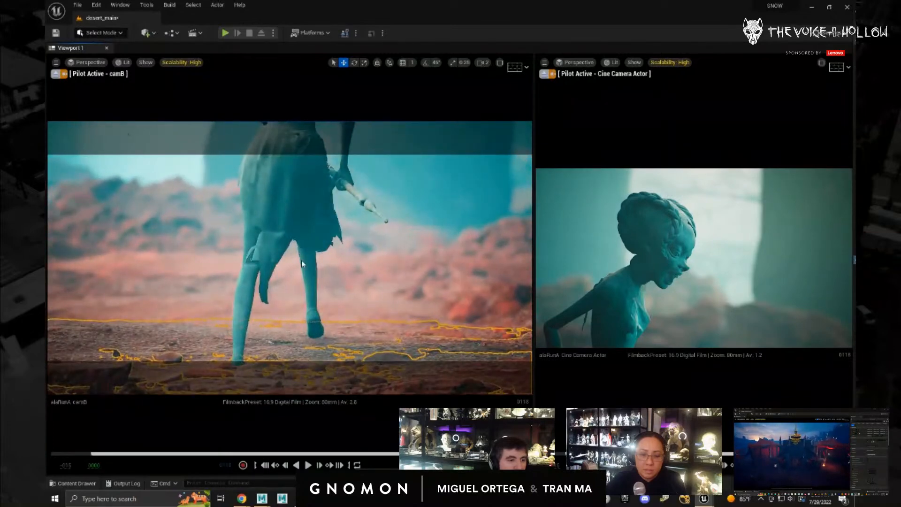
{"action": "left_click_drag", "start_coordinate": [302, 264], "coordinate": [333, 310], "text": "alt"}
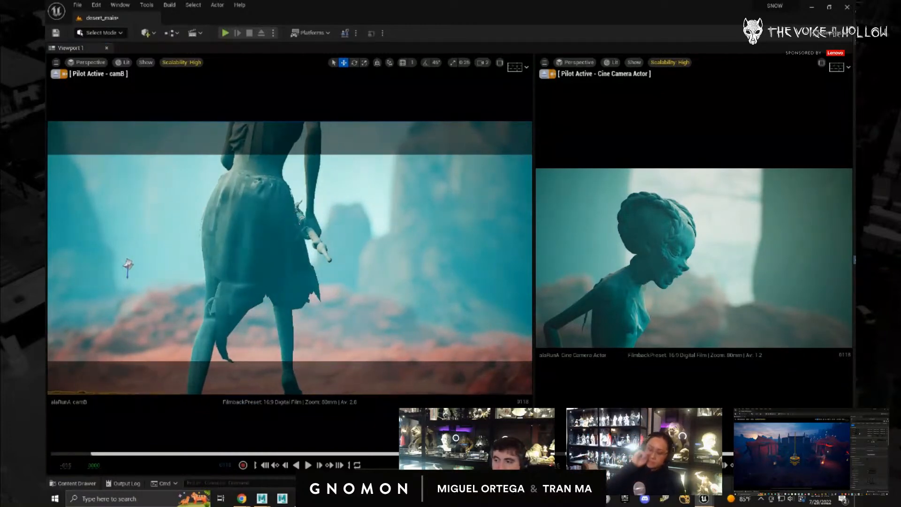
- Reframe camB at frames 67 and 35, keeping the character on one side with the spear hand in view
{"action": "left_click_drag", "start_coordinate": [500, 454], "coordinate": [312, 453]}
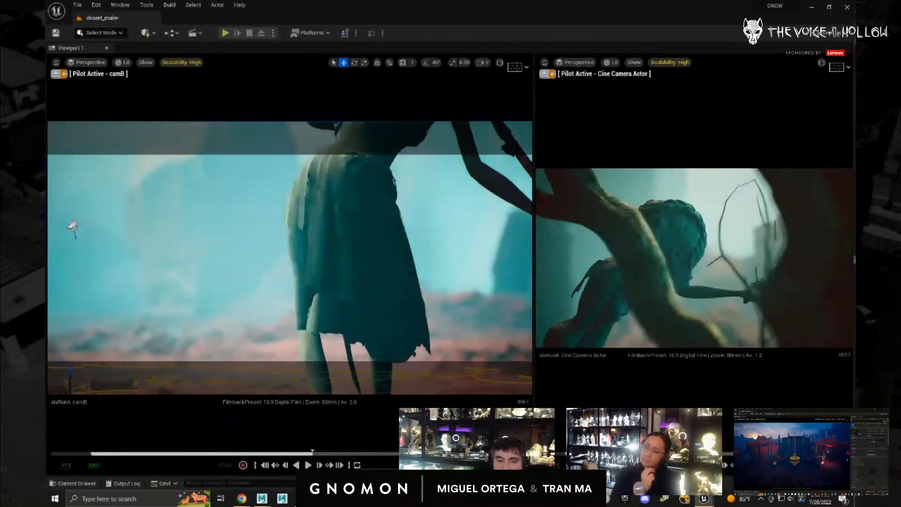
{"action": "middle_click_drag", "start_coordinate": [357, 328], "coordinate": [200, 333], "text": "alt"}
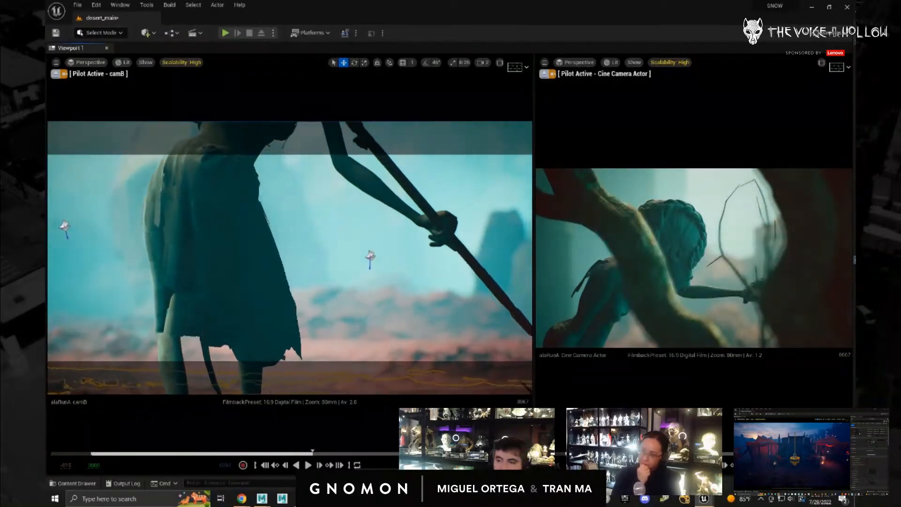
{"action": "middle_click_drag", "start_coordinate": [355, 298], "coordinate": [349, 299], "text": "alt"}
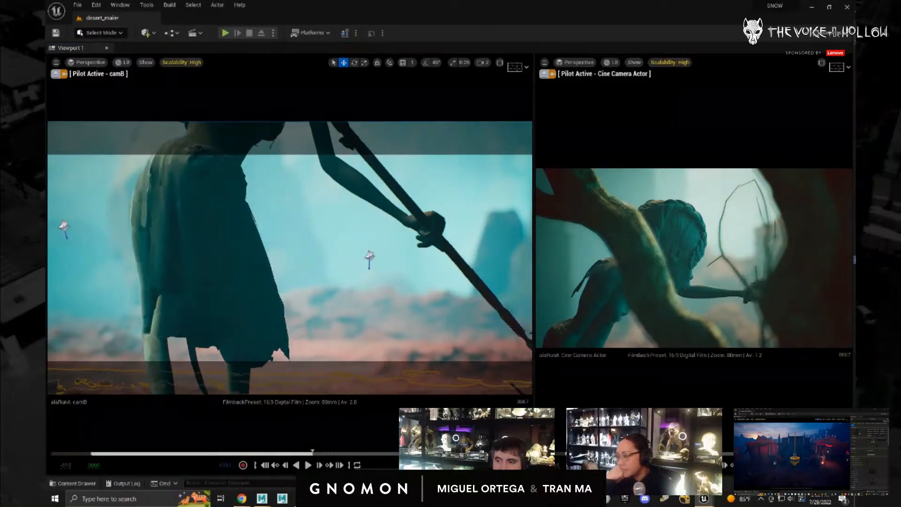
{"action": "left_click_drag", "start_coordinate": [312, 453], "coordinate": [206, 453]}
{"action": "middle_click_drag", "start_coordinate": [385, 317], "coordinate": [158, 308], "text": "alt"}
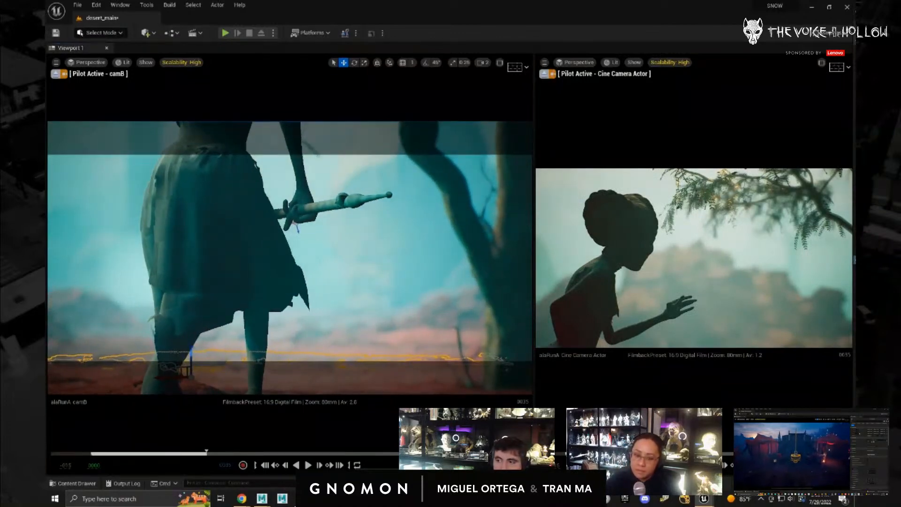
- Reframe camB on the character's lower body and spear at frame 95, and play back the camera move
{"action": "left_click_drag", "start_coordinate": [206, 453], "coordinate": [406, 454]}
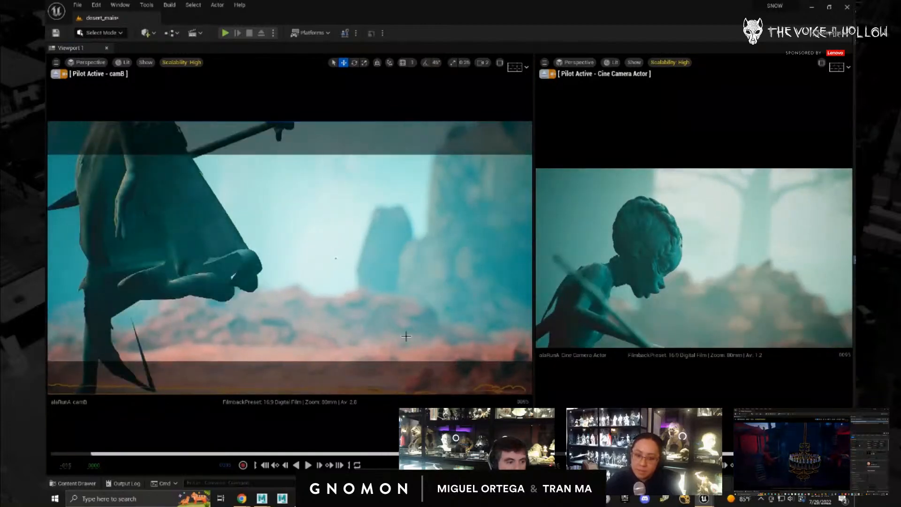
{"action": "left_click_drag", "start_coordinate": [218, 305], "coordinate": [502, 314], "text": "alt"}
{"action": "middle_click_drag", "start_coordinate": [502, 313], "coordinate": [470, 313], "text": "alt"}
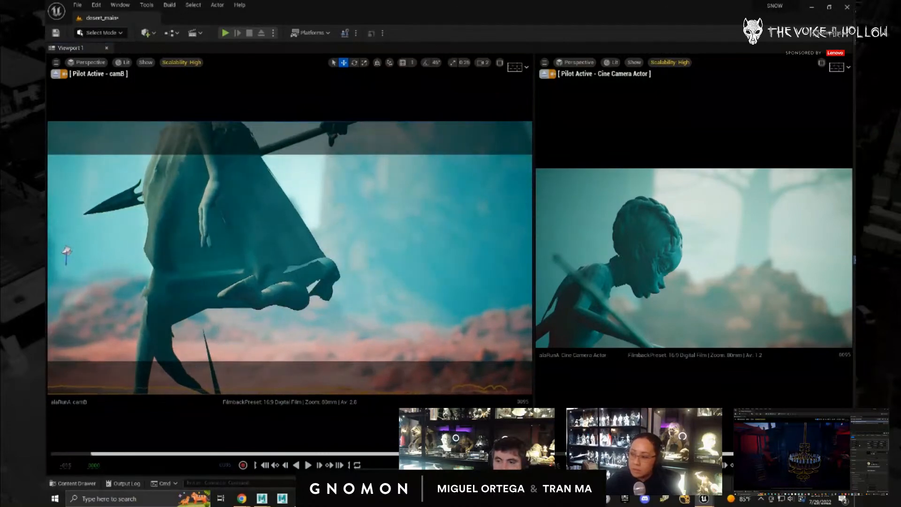
{"action": "key", "text": "space"}
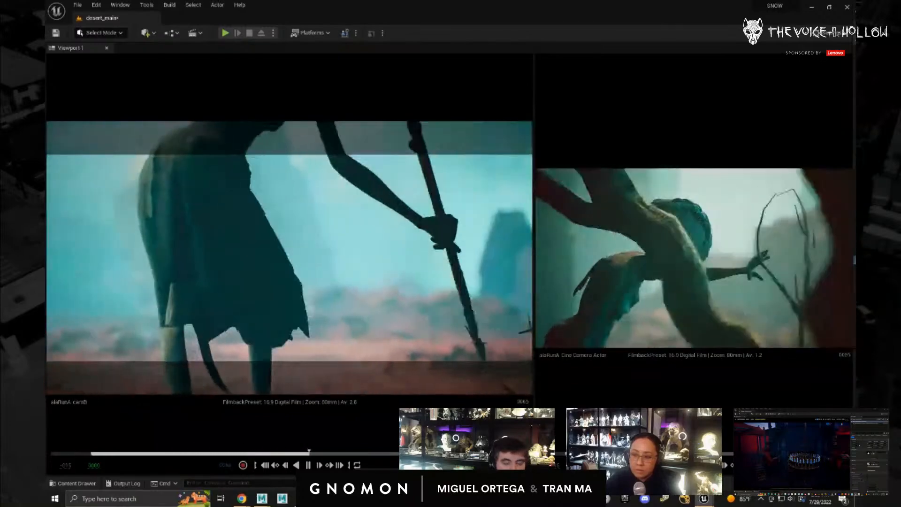
{"action": "key", "text": "space"}
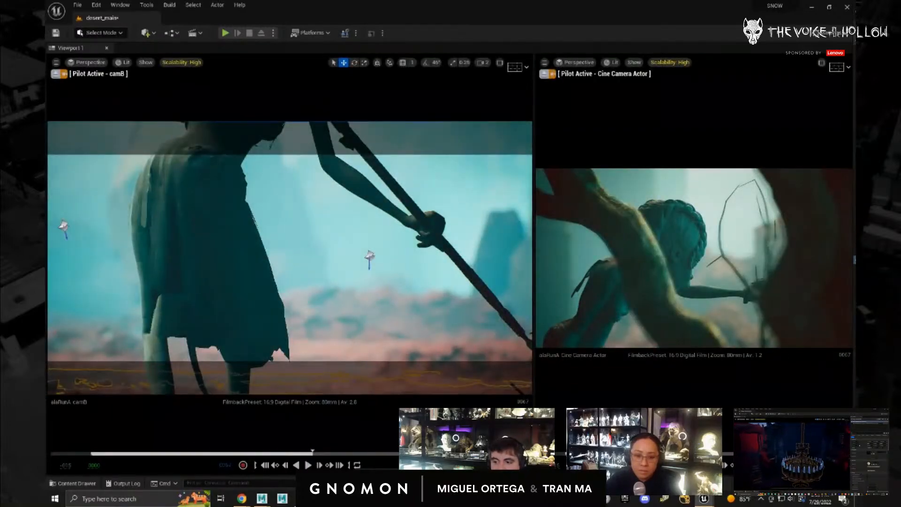
- Undo the camB reframing, return the sequence to frame 0 and push camB forward past the tree
{"action": "key", "text": "ctrl+z"}
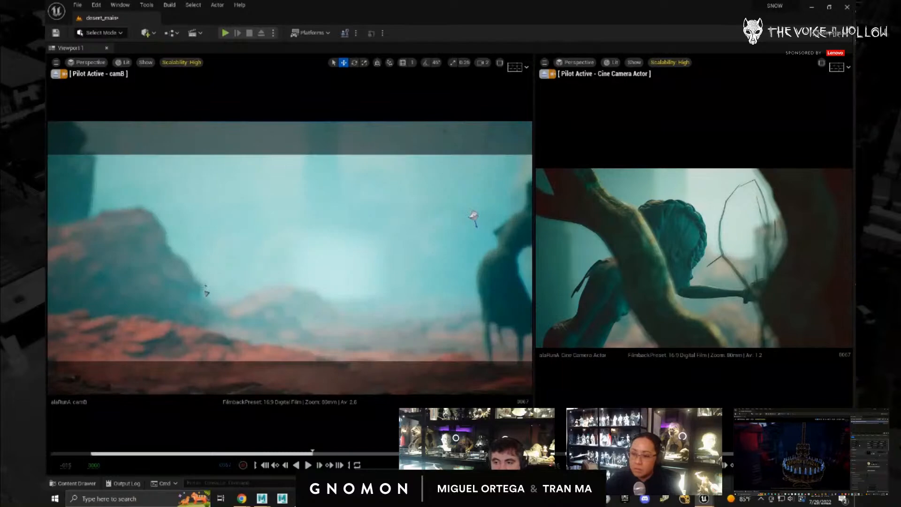
{"action": "left_click_drag", "start_coordinate": [312, 453], "coordinate": [90, 452]}
{"action": "scroll", "coordinate": [356, 300], "scroll_direction": "up", "scroll_amount": 10}
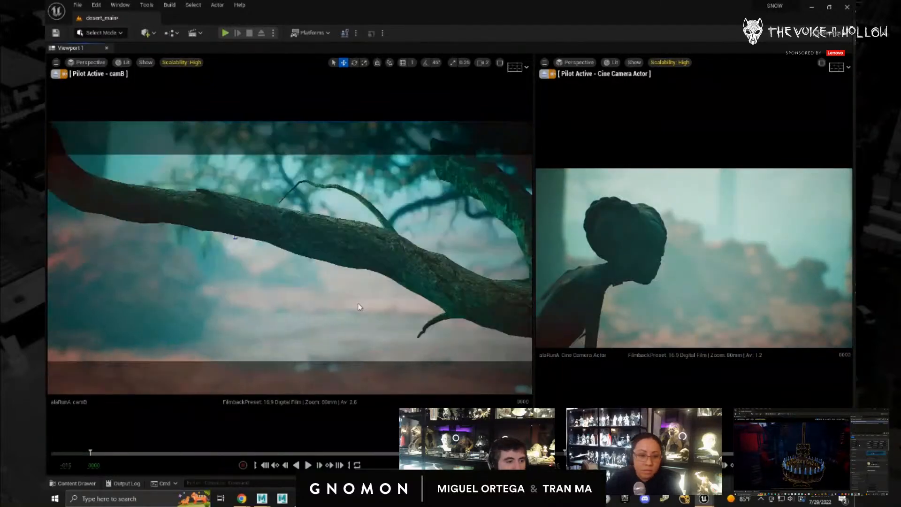
{"action": "scroll", "coordinate": [380, 306], "scroll_direction": "up", "scroll_amount": 3}
- Select the running character through the first cine camera's view and focus camB on it
{"action": "left_click", "coordinate": [644, 315]}
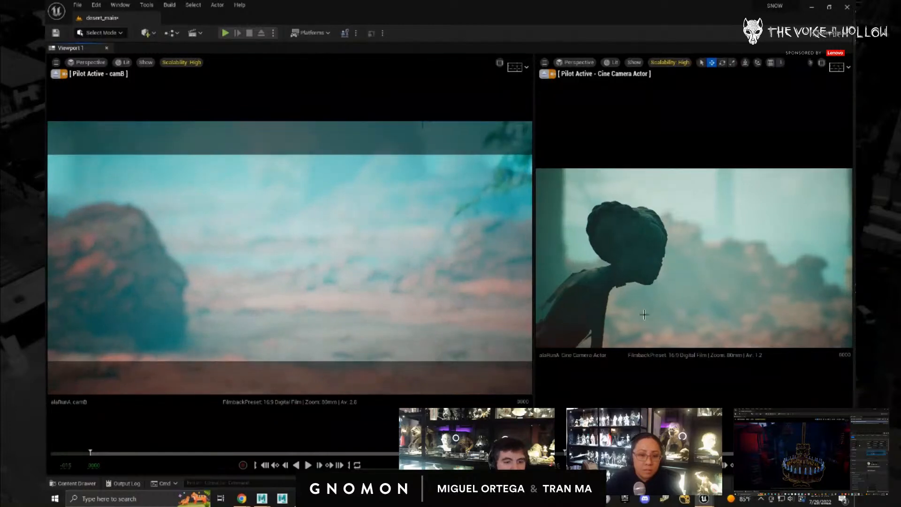
{"action": "left_click", "coordinate": [584, 301]}
{"action": "scroll", "coordinate": [417, 336], "scroll_direction": "up", "scroll_amount": 3}
{"action": "key", "text": "f"}
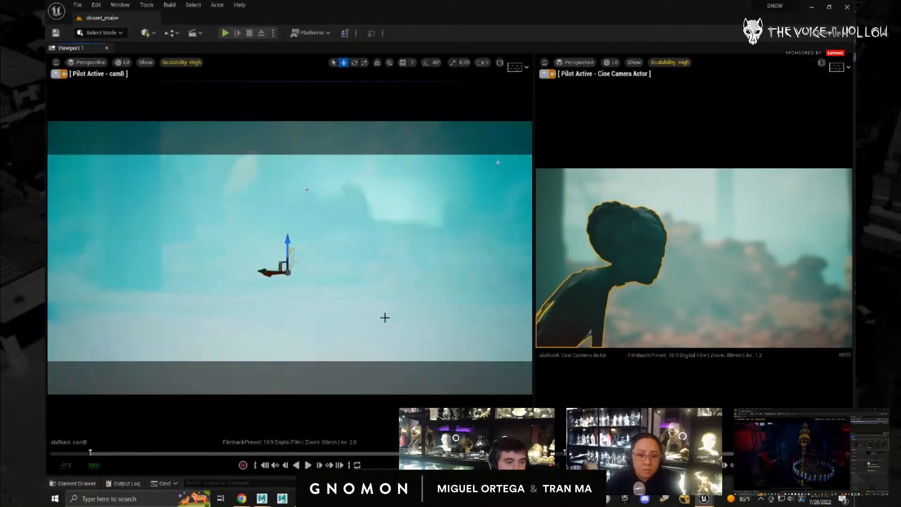
- Set the viewport camera speed to 8, fly camB back over the terrain, and select the running character through the first cine camera's view
{"action": "left_click_drag", "start_coordinate": [333, 277], "coordinate": [304, 278], "text": "alt"}
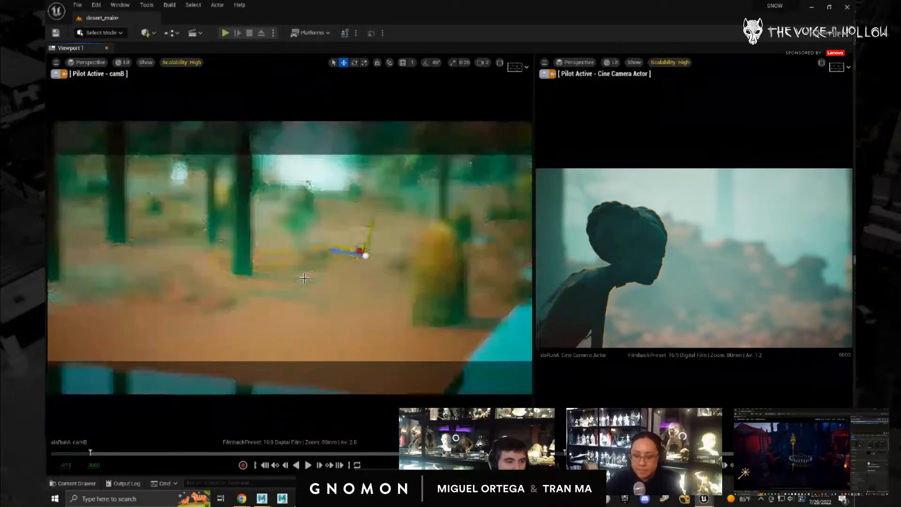
{"action": "left_click", "coordinate": [484, 63]}
{"action": "left_click_drag", "start_coordinate": [489, 81], "coordinate": [602, 84]}
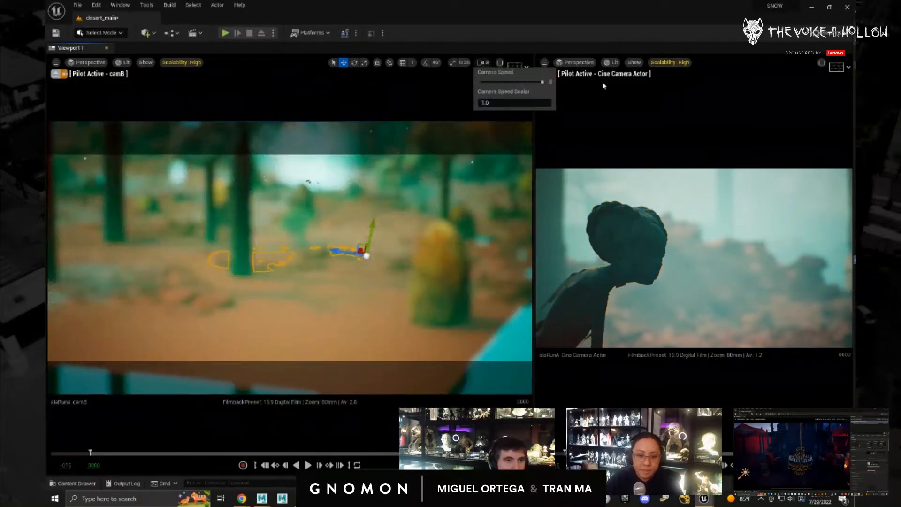
{"action": "left_click", "coordinate": [282, 306]}
{"action": "right_click_drag", "start_coordinate": [281, 303], "coordinate": [515, 270], "text": "alt"}
{"action": "left_click", "coordinate": [626, 266]}
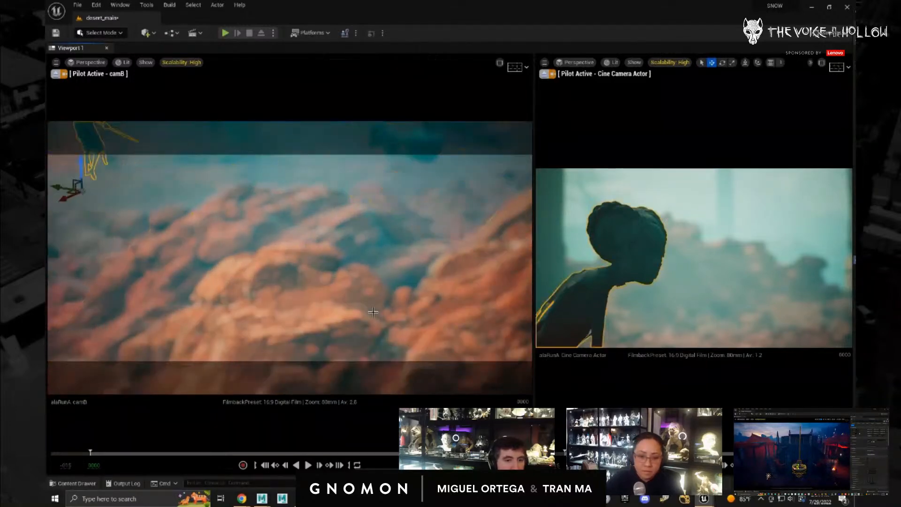
- Orbit camB towards the character, set the viewport camera speed to 1, and focus camB on her
{"action": "left_click_drag", "start_coordinate": [374, 313], "coordinate": [273, 286], "text": "alt"}
{"action": "mouse_move", "coordinate": [410, 231]}
{"action": "left_mouse_down", "text": "alt"}
{"action": "mouse_move", "coordinate": [421, 246]}
{"action": "mouse_move", "coordinate": [408, 237]}
{"action": "mouse_move", "coordinate": [401, 244]}
{"action": "left_mouse_up", "text": "alt"}
{"action": "left_click", "coordinate": [480, 63]}
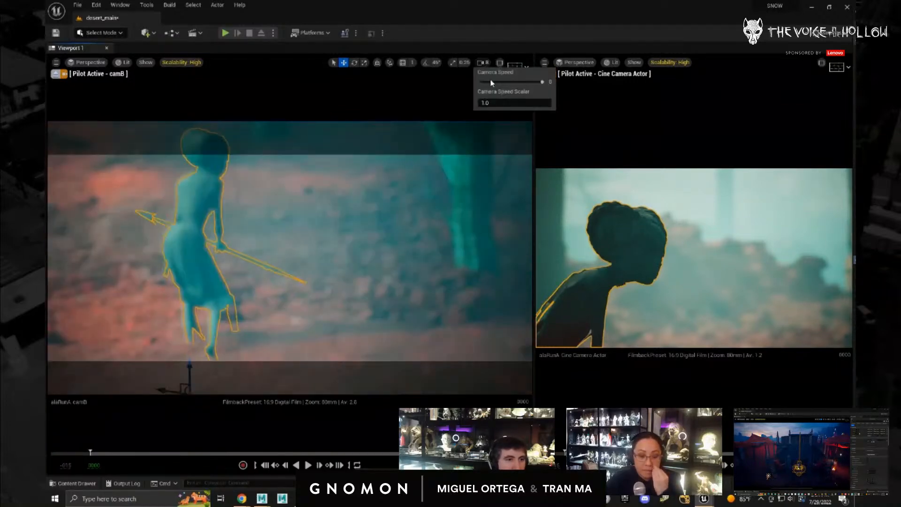
{"action": "right_click_drag", "start_coordinate": [338, 233], "coordinate": [305, 278]}
{"action": "key", "text": "f"}
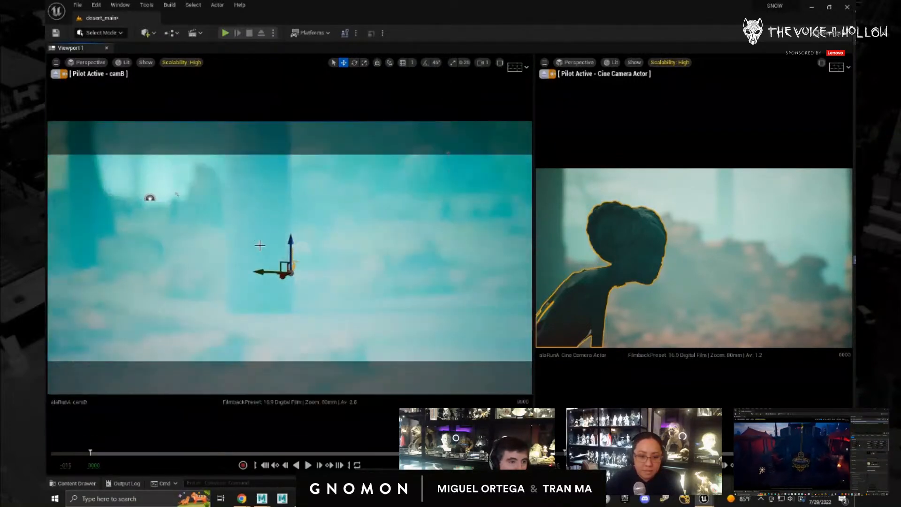
- Set the camera speed to 5 and bring camB around to a close front view of the character's head and torso at frame 0
{"action": "left_click", "coordinate": [483, 63]}
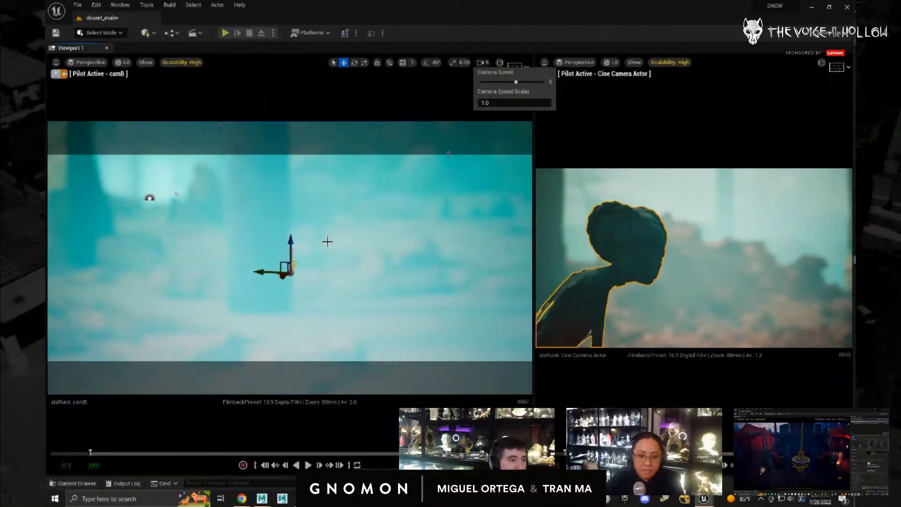
{"action": "right_click_drag", "start_coordinate": [303, 282], "coordinate": [217, 311], "text": "alt"}
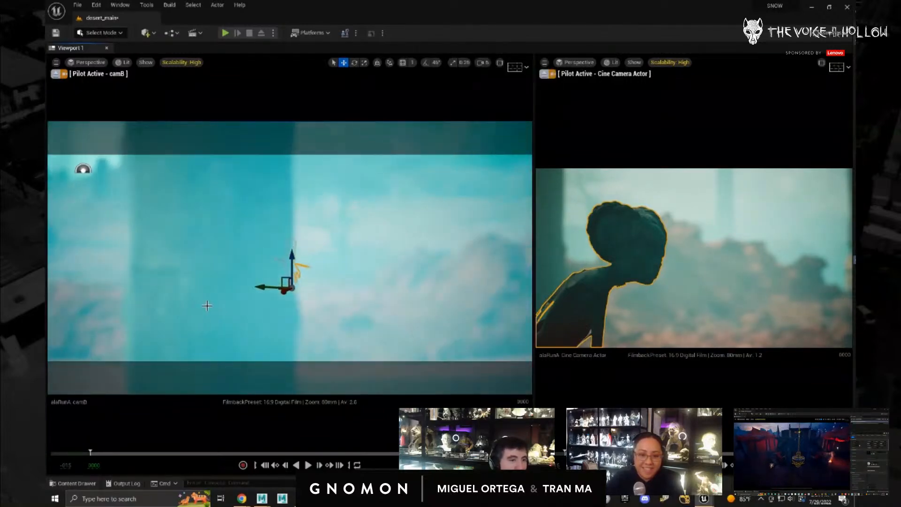
{"action": "right_click_drag", "start_coordinate": [217, 223], "coordinate": [666, 436], "text": "alt"}
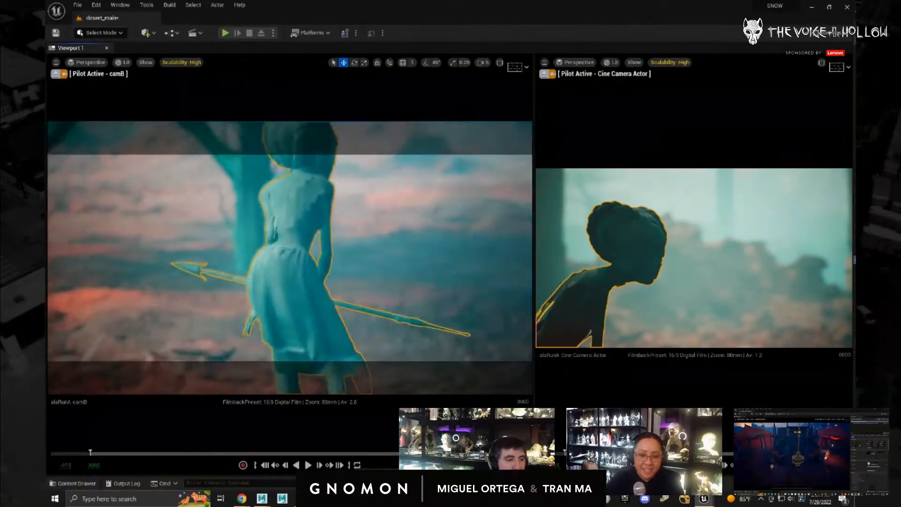
{"action": "left_click_drag", "start_coordinate": [331, 247], "coordinate": [430, 274], "text": "alt"}
{"action": "middle_click_drag", "start_coordinate": [430, 273], "coordinate": [442, 276], "text": "alt"}
{"action": "left_click_drag", "start_coordinate": [443, 275], "coordinate": [401, 281], "text": "alt"}
{"action": "right_click_drag", "start_coordinate": [415, 275], "coordinate": [442, 279]}
{"action": "key", "text": "ctrl+z"}
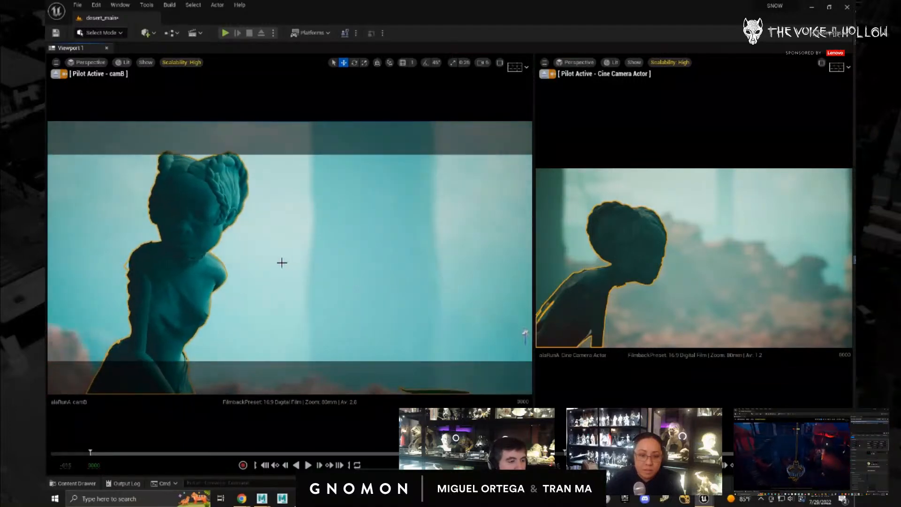
- Fine-tune the framing of camB and the first cine camera at frame 0, and play the sequence to frame 118
{"action": "right_click_drag", "start_coordinate": [281, 263], "coordinate": [287, 266]}
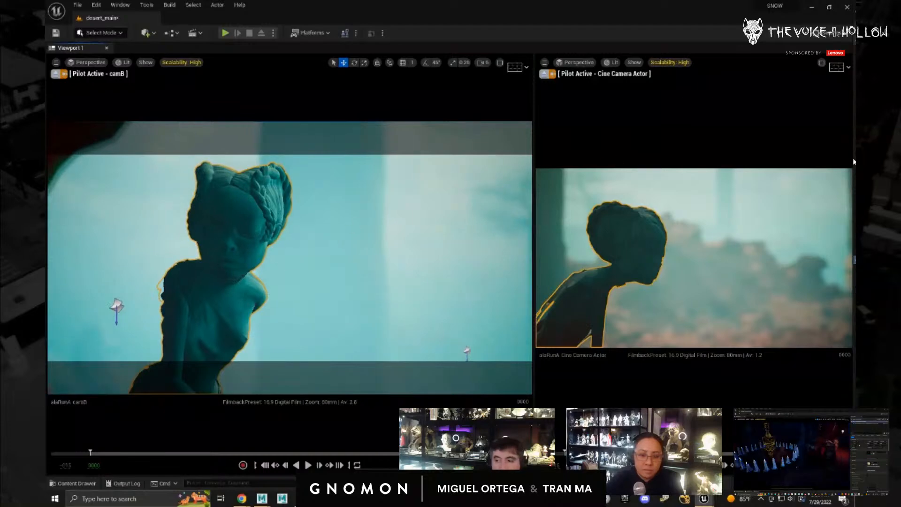
{"action": "right_click_drag", "start_coordinate": [694, 258], "coordinate": [694, 261]}
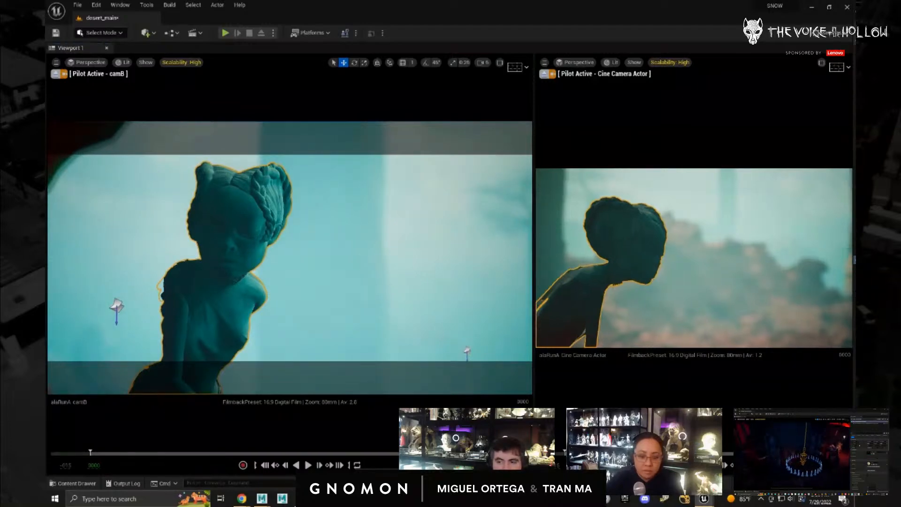
{"action": "key", "text": "space"}
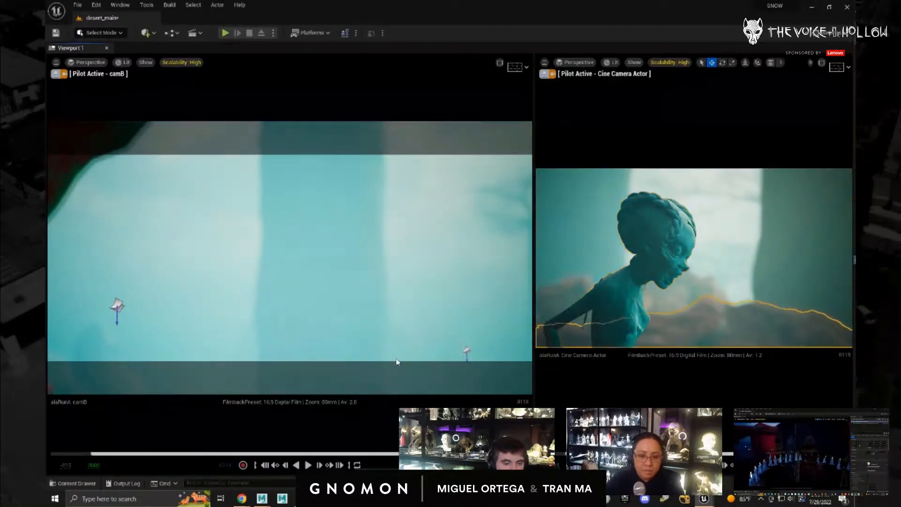
{"action": "right_click", "coordinate": [396, 361]}
{"action": "key", "text": "f"}
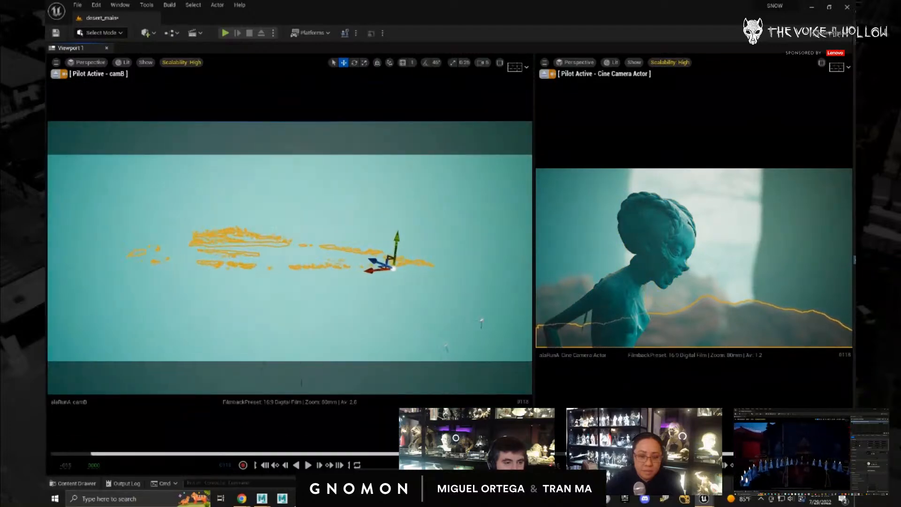
{"action": "scroll", "coordinate": [289, 257], "scroll_direction": "up", "scroll_amount": 10}
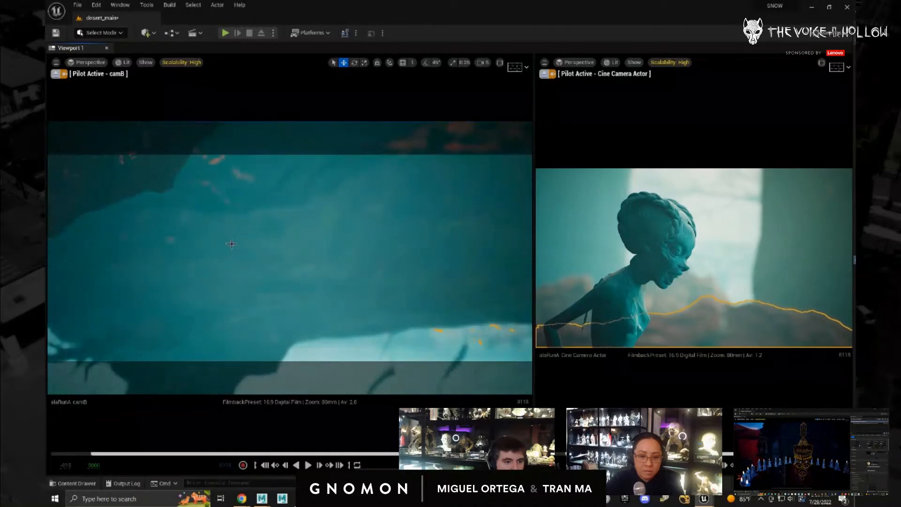
{"action": "mouse_move", "coordinate": [316, 252]}
{"action": "right_mouse_down"}
{"action": "mouse_move", "coordinate": [302, 276]}
{"action": "mouse_move", "coordinate": [310, 240]}
{"action": "right_mouse_up"}
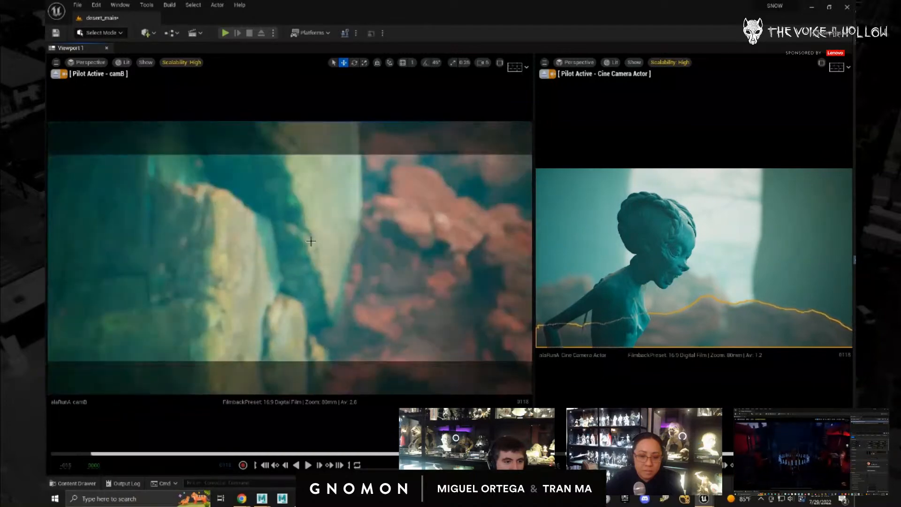
- Select the character through the first cine camera's view at frame 118 and focus camB on her
{"action": "scroll", "coordinate": [311, 245], "scroll_direction": "down", "scroll_amount": 5}
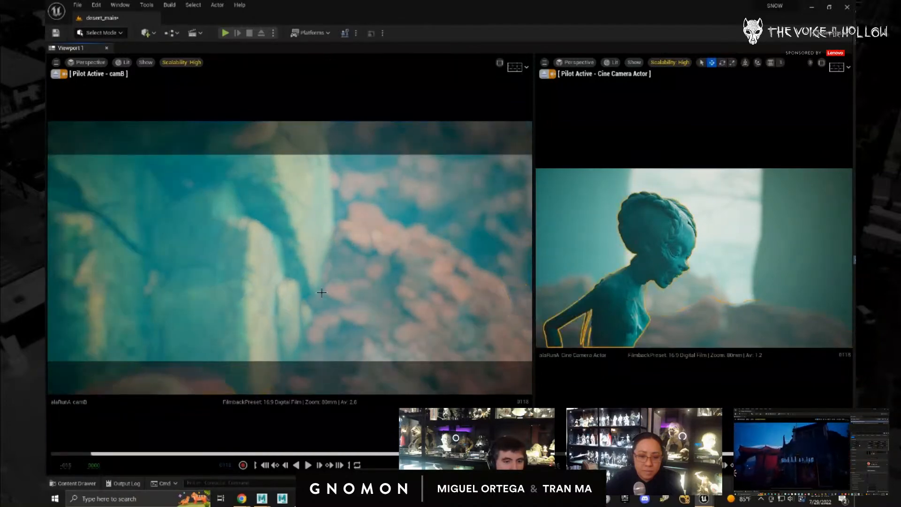
{"action": "right_click_drag", "start_coordinate": [321, 292], "coordinate": [459, 383]}
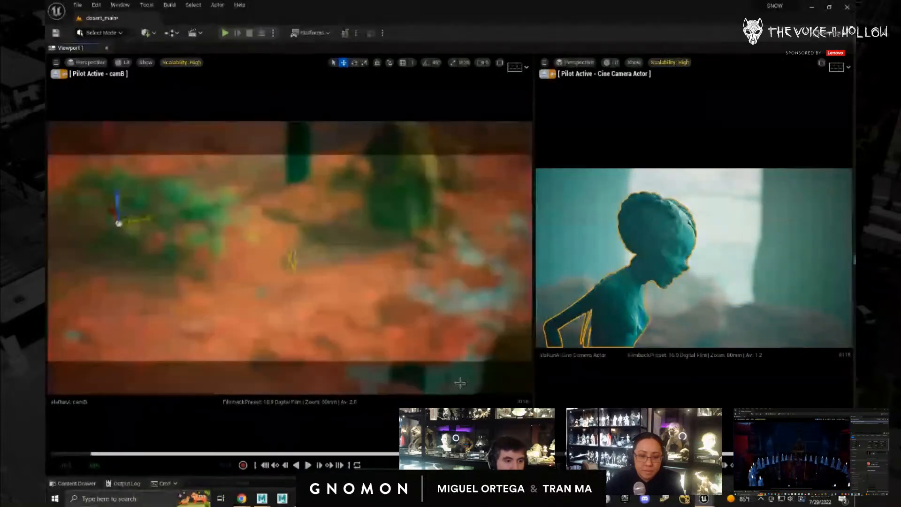
{"action": "right_click_drag", "start_coordinate": [351, 342], "coordinate": [222, 268]}
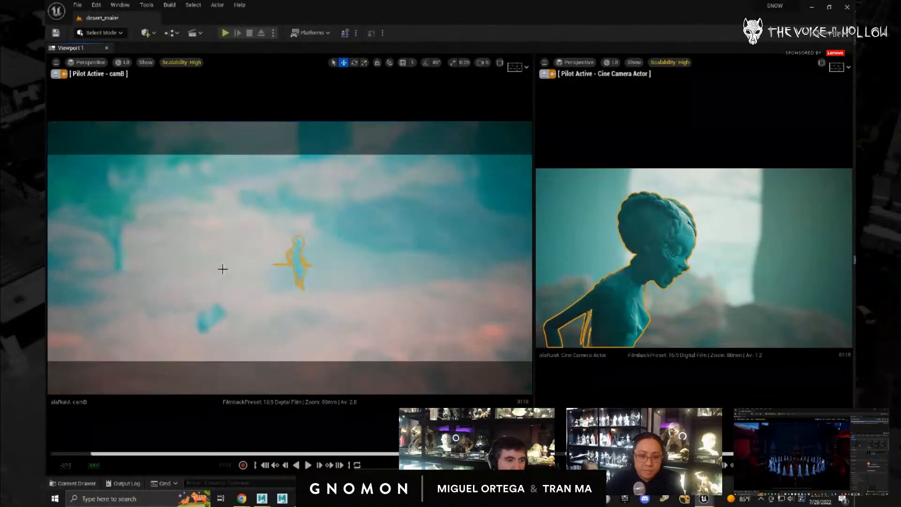
{"action": "key", "text": "f"}
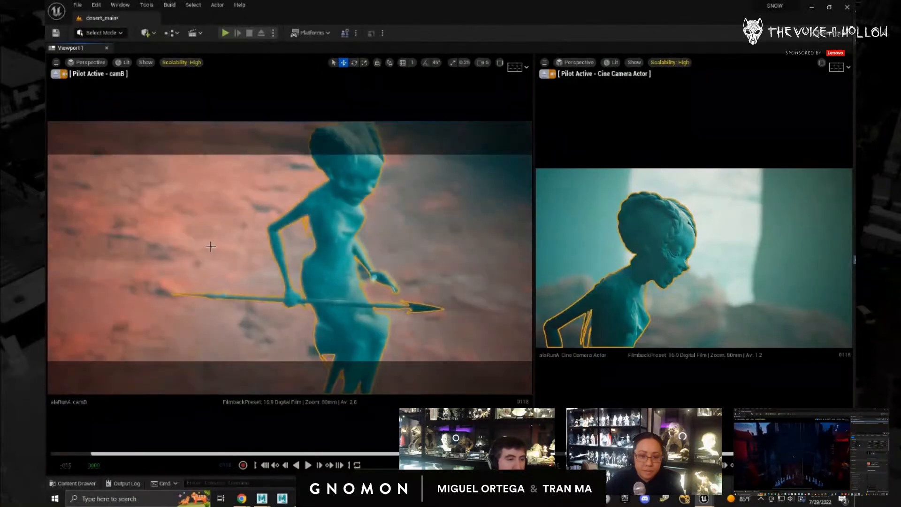
- Lower and orbit camB at frame 118 to frame the character's head and torso on one side against the tree trunks
{"action": "right_click_drag", "start_coordinate": [209, 269], "coordinate": [230, 233]}
{"action": "middle_click_drag", "start_coordinate": [230, 233], "coordinate": [233, 235]}
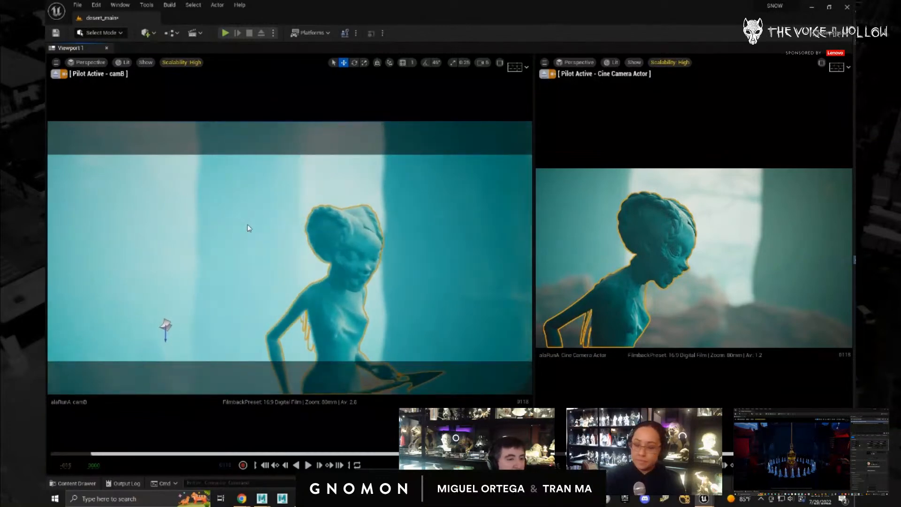
{"action": "scroll", "coordinate": [251, 227], "scroll_direction": "up", "scroll_amount": 3}
{"action": "mouse_move", "coordinate": [257, 232]}
{"action": "left_mouse_down", "text": "alt"}
{"action": "mouse_move", "coordinate": [265, 226]}
{"action": "mouse_move", "coordinate": [255, 233]}
{"action": "left_mouse_up", "text": "alt"}
{"action": "middle_click_drag", "start_coordinate": [255, 232], "coordinate": [236, 237]}
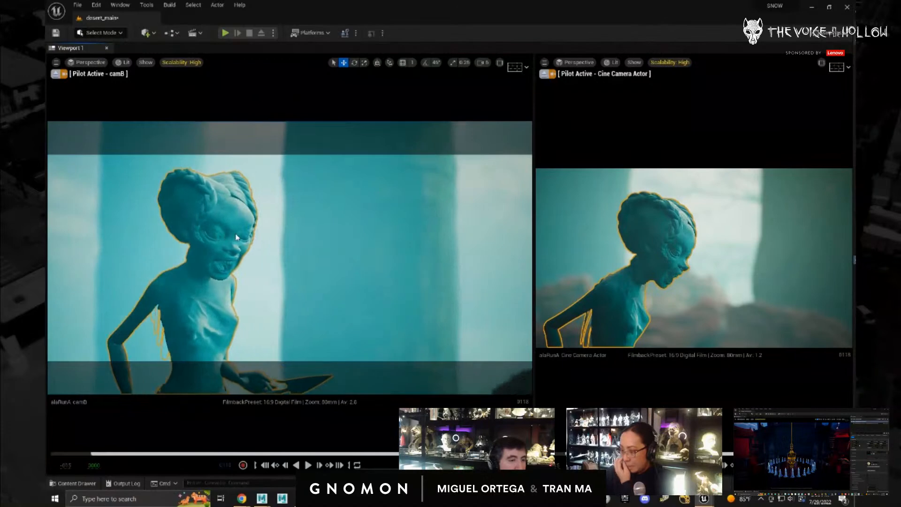
{"action": "mouse_move", "coordinate": [330, 255]}
{"action": "left_mouse_down", "text": "alt"}
{"action": "mouse_move", "coordinate": [317, 252]}
{"action": "mouse_move", "coordinate": [331, 261]}
{"action": "left_mouse_up", "text": "alt"}
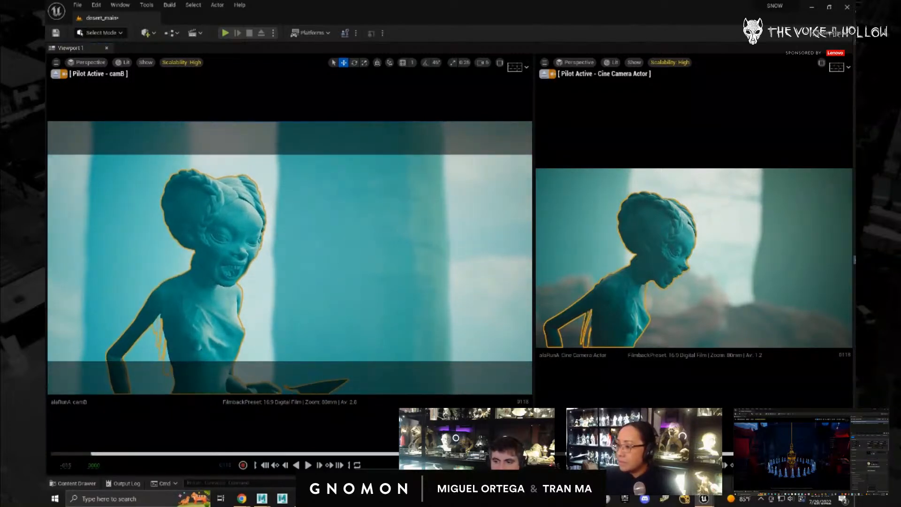
- Go to frame 71, set the camera speed to 2, and orbit camB to face the character's upper body with branches behind her
{"action": "left_click_drag", "start_coordinate": [482, 453], "coordinate": [326, 453]}
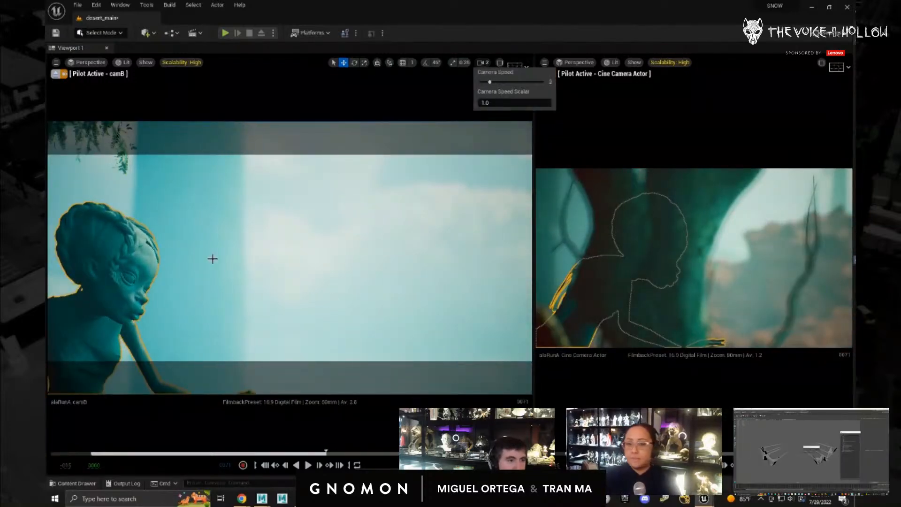
{"action": "middle_click_drag", "start_coordinate": [212, 258], "coordinate": [326, 227], "text": "alt"}
{"action": "mouse_move", "coordinate": [125, 305]}
{"action": "left_mouse_down", "text": "alt"}
{"action": "mouse_move", "coordinate": [105, 309]}
{"action": "mouse_move", "coordinate": [125, 303]}
{"action": "left_mouse_up", "text": "alt"}
{"action": "left_click_drag", "start_coordinate": [194, 308], "coordinate": [134, 301], "text": "alt"}
{"action": "middle_click_drag", "start_coordinate": [213, 308], "coordinate": [329, 327], "text": "alt"}
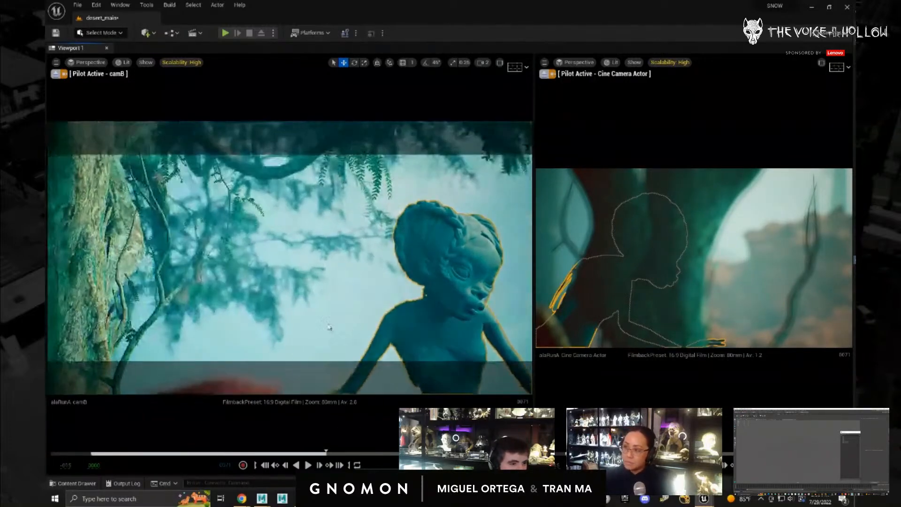
{"action": "left_click_drag", "start_coordinate": [329, 327], "coordinate": [120, 270], "text": "alt"}
{"action": "middle_click_drag", "start_coordinate": [120, 270], "coordinate": [46, 255], "text": "alt"}
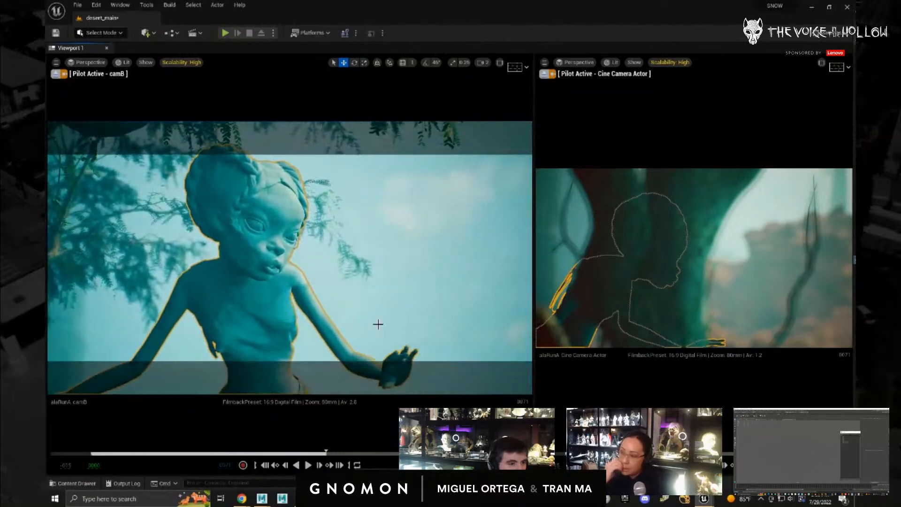
- Reframe camB at frame 71 as a wider side view with a shorter focal length, keeping the character beside the tree
{"action": "right_click_drag", "start_coordinate": [301, 302], "coordinate": [46, 232], "text": "alt"}
{"action": "right_click_drag", "start_coordinate": [332, 280], "coordinate": [557, 343], "text": "alt"}
{"action": "middle_click_drag", "start_coordinate": [284, 280], "coordinate": [275, 283], "text": "alt"}
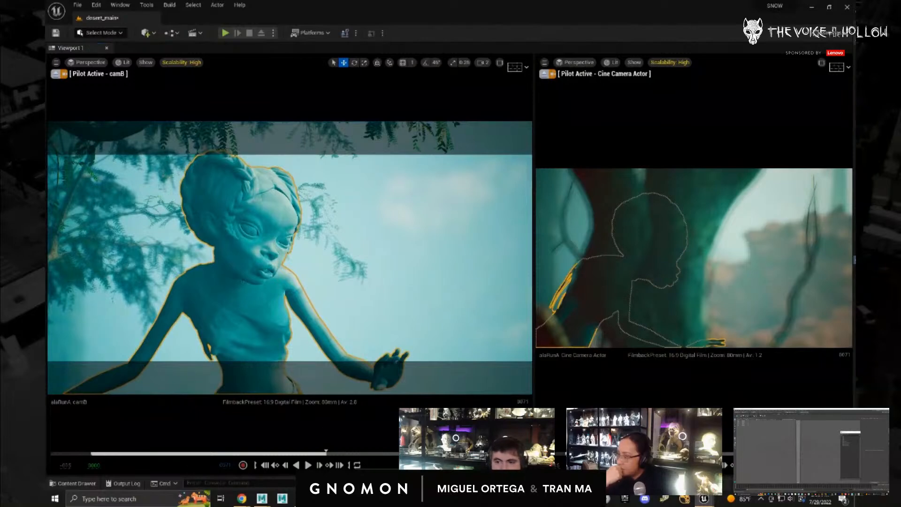
{"action": "left_click_drag", "start_coordinate": [263, 263], "coordinate": [324, 254], "text": "alt"}
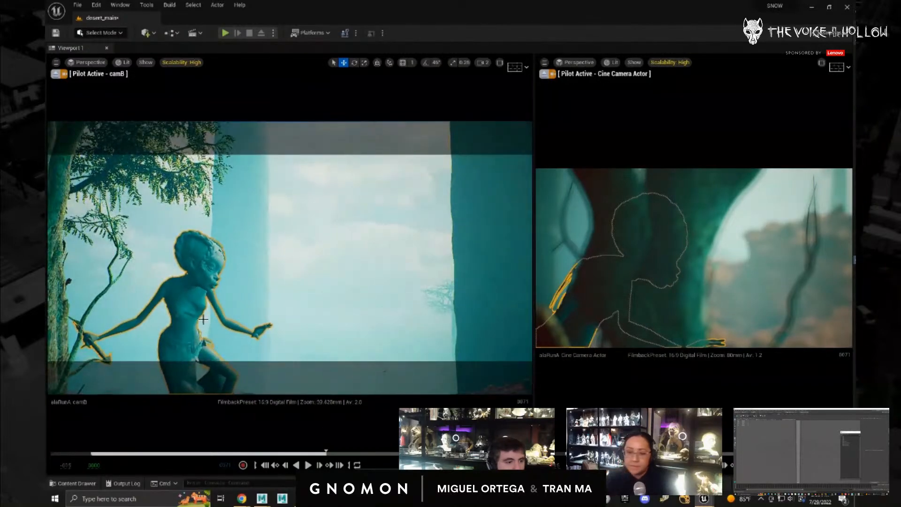
- Swing the piloted camB around the character at frame 71 and widen its lens to about 30.7 mm
{"action": "left_click_drag", "start_coordinate": [207, 338], "coordinate": [170, 334], "text": "alt"}
{"action": "right_click_drag", "start_coordinate": [167, 331], "coordinate": [179, 321], "text": "alt"}
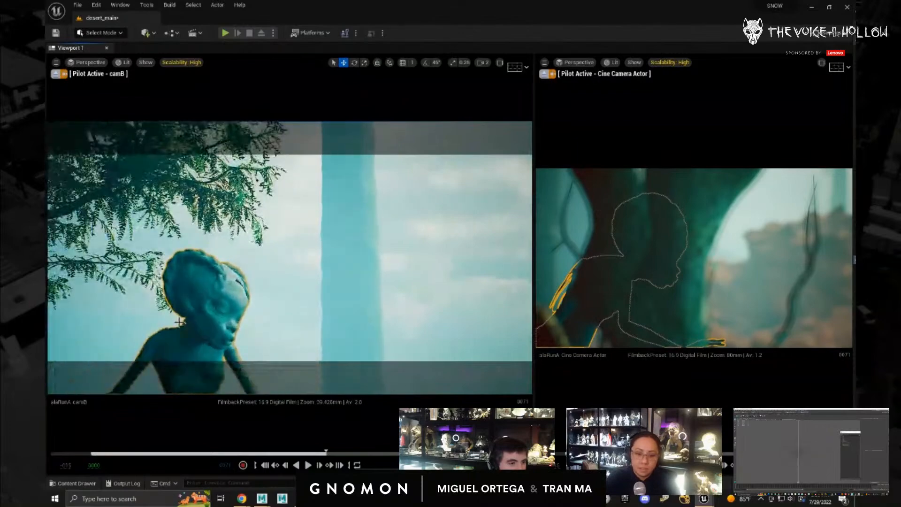
{"action": "middle_click_drag", "start_coordinate": [242, 322], "coordinate": [271, 147], "text": "alt"}
{"action": "right_click_drag", "start_coordinate": [206, 372], "coordinate": [206, 372]}
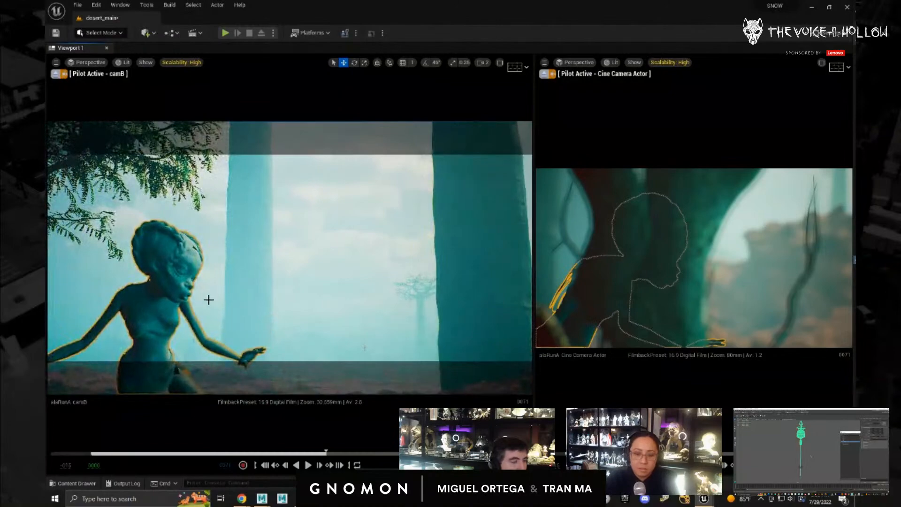
{"action": "middle_click_drag", "start_coordinate": [209, 299], "coordinate": [469, 160]}
{"action": "right_click_drag", "start_coordinate": [262, 305], "coordinate": [77, 345]}
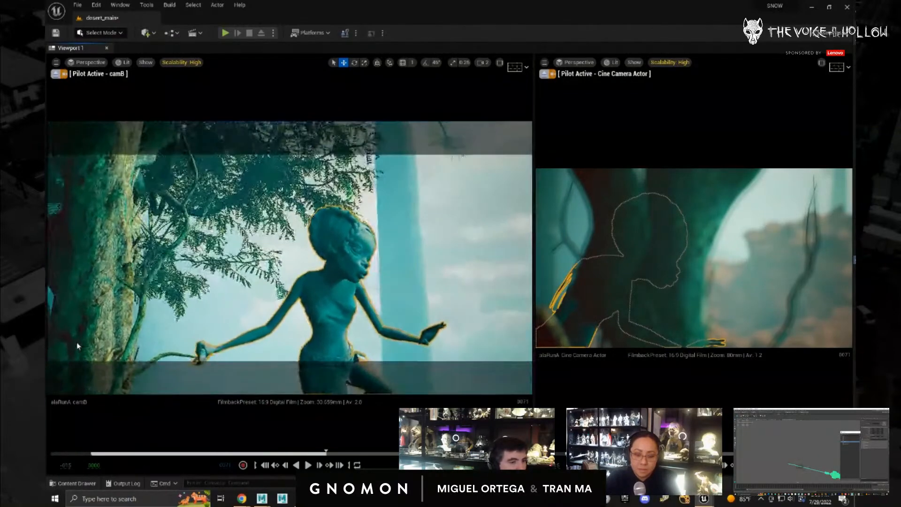
- Move camB closer at frame 71 for a waist-up framing of the character against the foliage
{"action": "right_click_drag", "start_coordinate": [140, 347], "coordinate": [182, 285], "text": "alt"}
{"action": "middle_click_drag", "start_coordinate": [209, 337], "coordinate": [89, 315], "text": "alt"}
{"action": "mouse_move", "coordinate": [286, 324]}
{"action": "right_mouse_down"}
{"action": "mouse_move", "coordinate": [286, 316]}
{"action": "mouse_move", "coordinate": [288, 324]}
{"action": "right_mouse_up"}
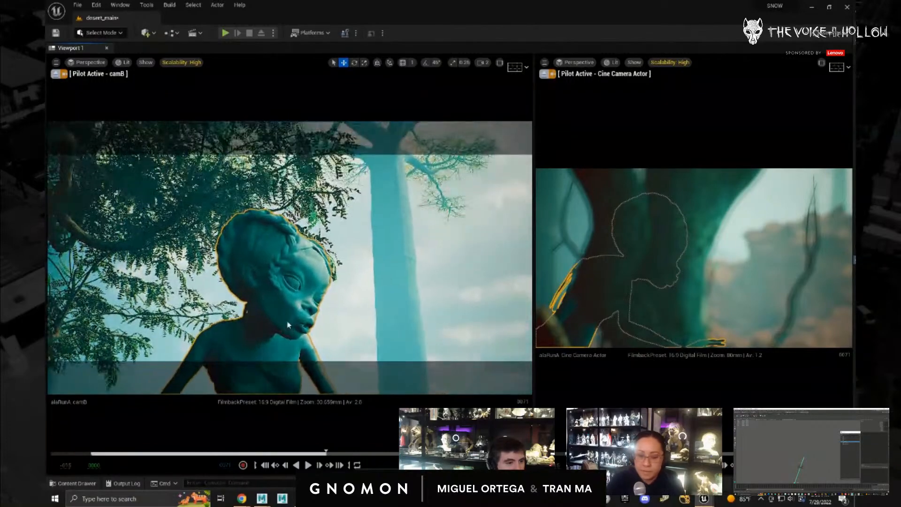
{"action": "middle_click_drag", "start_coordinate": [287, 324], "coordinate": [300, 258], "text": "alt"}
{"action": "middle_click_drag", "start_coordinate": [288, 342], "coordinate": [267, 336], "text": "alt"}
{"action": "right_click_drag", "start_coordinate": [287, 341], "coordinate": [292, 342]}
{"action": "middle_click_drag", "start_coordinate": [292, 343], "coordinate": [282, 343], "text": "alt"}
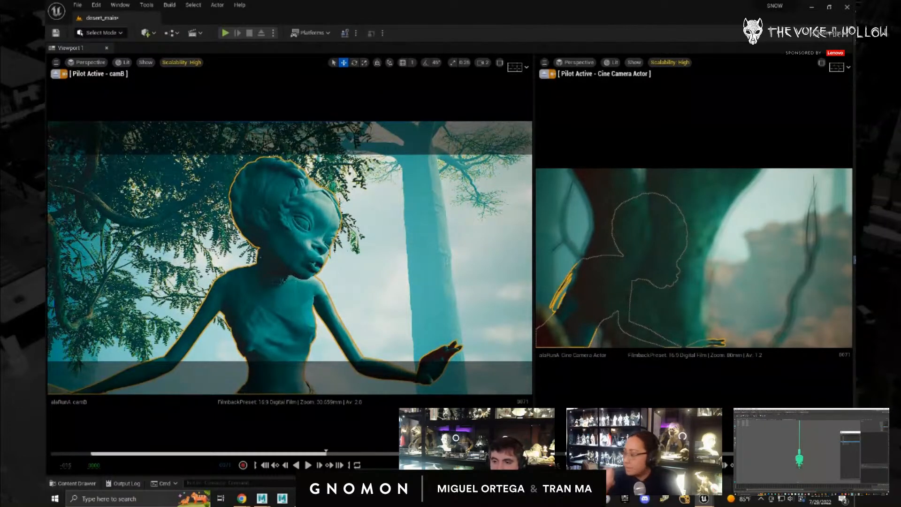
- At frame 118, move camB in and around to frame the character waist-up with her spear tip in shot
{"action": "left_click", "coordinate": [481, 453]}
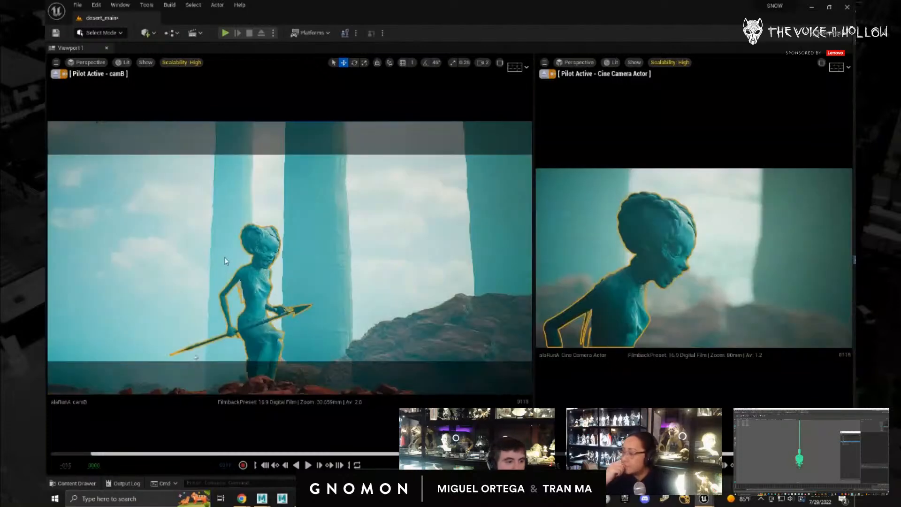
{"action": "right_click_drag", "start_coordinate": [225, 261], "coordinate": [189, 247], "text": "alt"}
{"action": "left_click_drag", "start_coordinate": [264, 266], "coordinate": [291, 252], "text": "alt"}
{"action": "middle_click_drag", "start_coordinate": [290, 251], "coordinate": [158, 272], "text": "alt"}
{"action": "right_click_drag", "start_coordinate": [422, 259], "coordinate": [304, 264], "text": "alt"}
{"action": "left_click_drag", "start_coordinate": [304, 264], "coordinate": [308, 248], "text": "alt"}
{"action": "middle_click_drag", "start_coordinate": [307, 261], "coordinate": [289, 276], "text": "alt"}
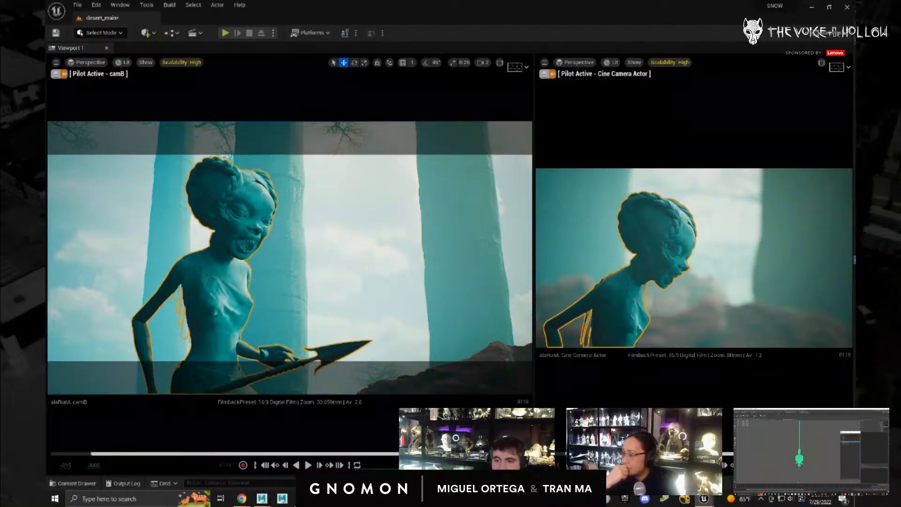
- At frame 0, push camB in to a tighter upper-body framing with the character left of centre
{"action": "left_click_drag", "start_coordinate": [412, 454], "coordinate": [90, 453]}
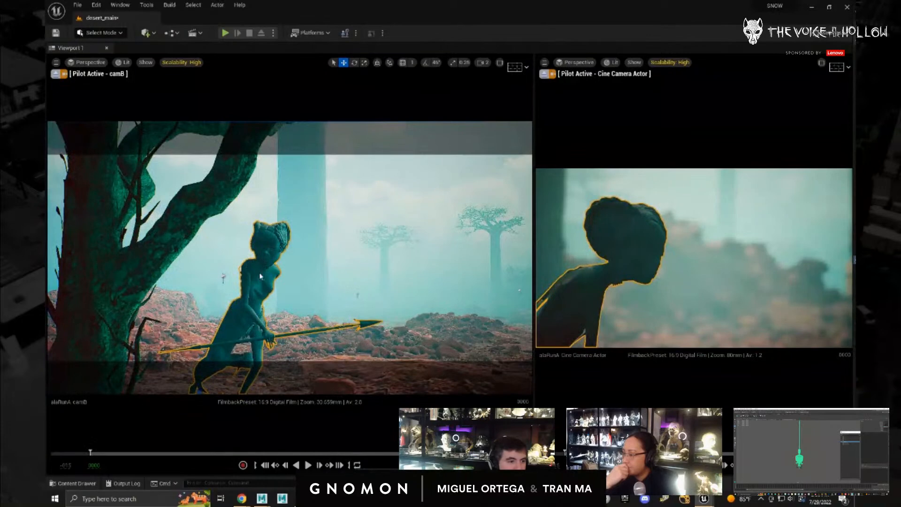
{"action": "right_click_drag", "start_coordinate": [259, 272], "coordinate": [271, 255], "text": "alt"}
{"action": "left_click_drag", "start_coordinate": [269, 294], "coordinate": [269, 290], "text": "alt"}
{"action": "left_click_drag", "start_coordinate": [254, 233], "coordinate": [237, 243], "text": "alt"}
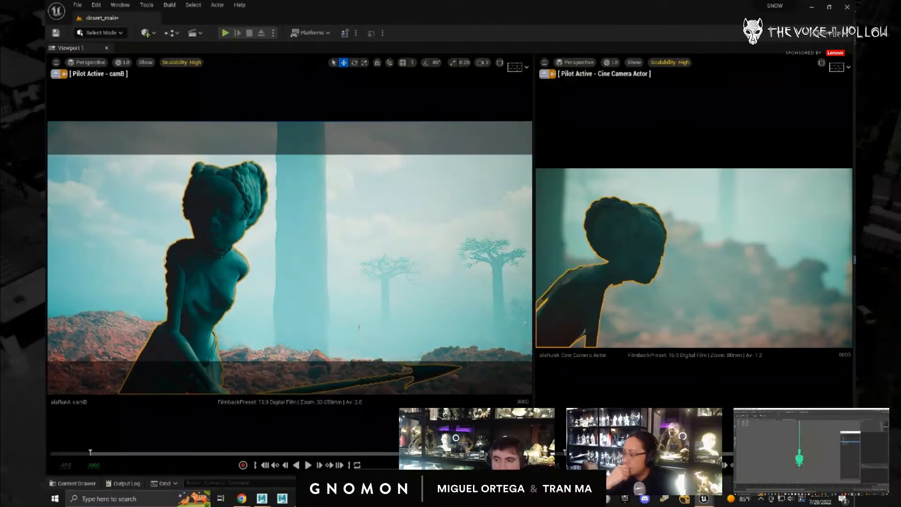
- Play the shot and reframe camB at frames 43 and 97 so the character's head and torso stay inside the frame
{"action": "key", "text": "space"}
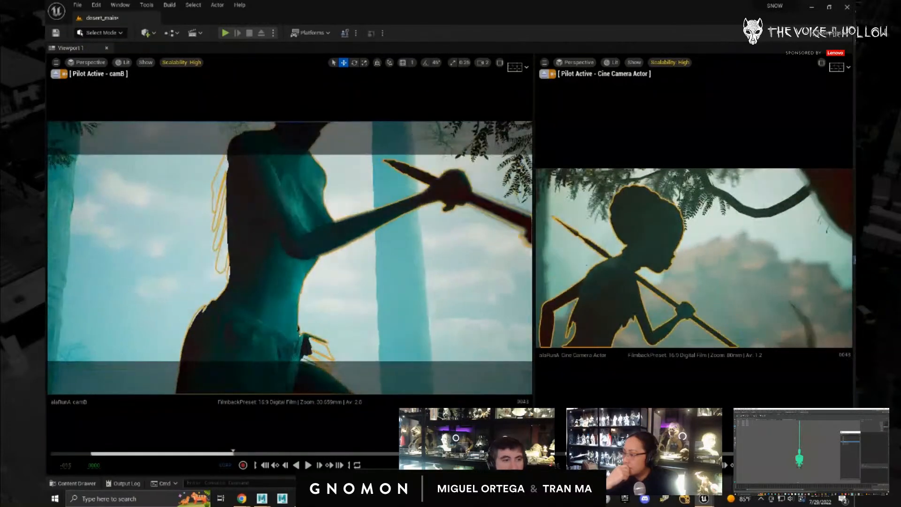
{"action": "left_click_drag", "start_coordinate": [359, 236], "coordinate": [427, 222], "text": "alt"}
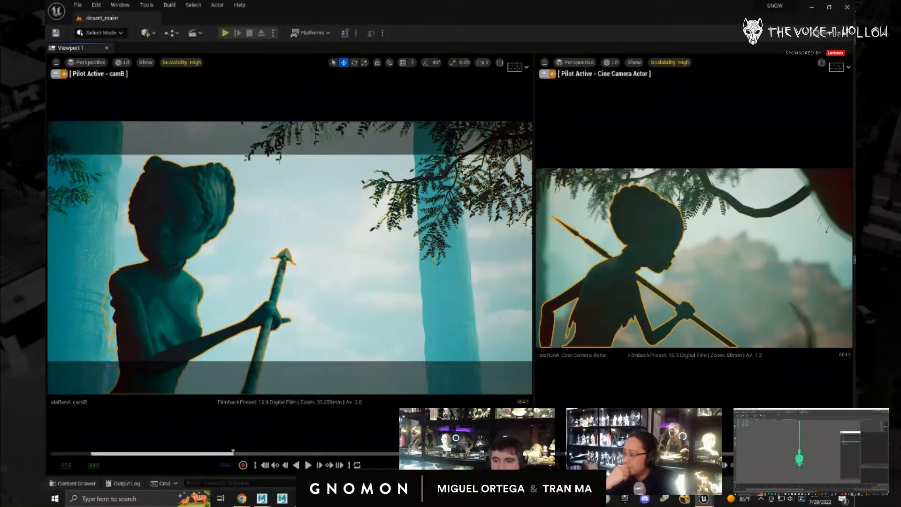
{"action": "key", "text": "space"}
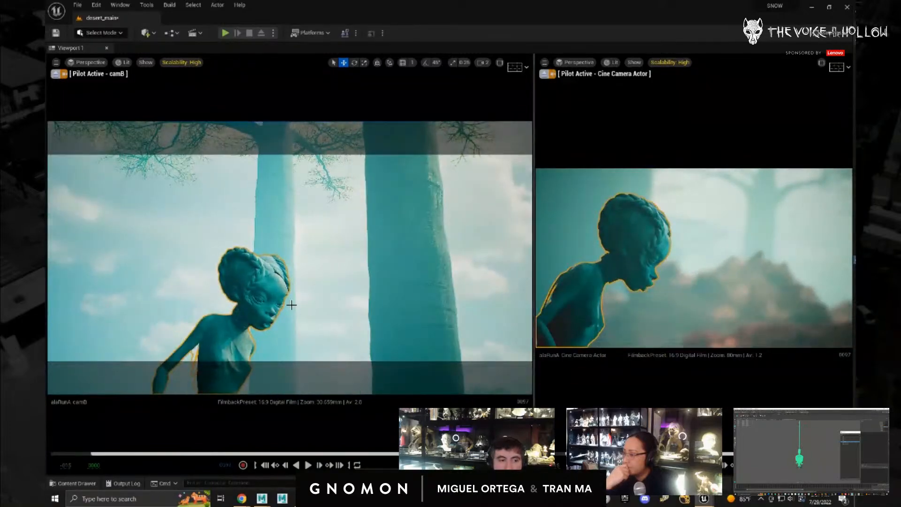
{"action": "left_click_drag", "start_coordinate": [291, 305], "coordinate": [170, 238], "text": "alt"}
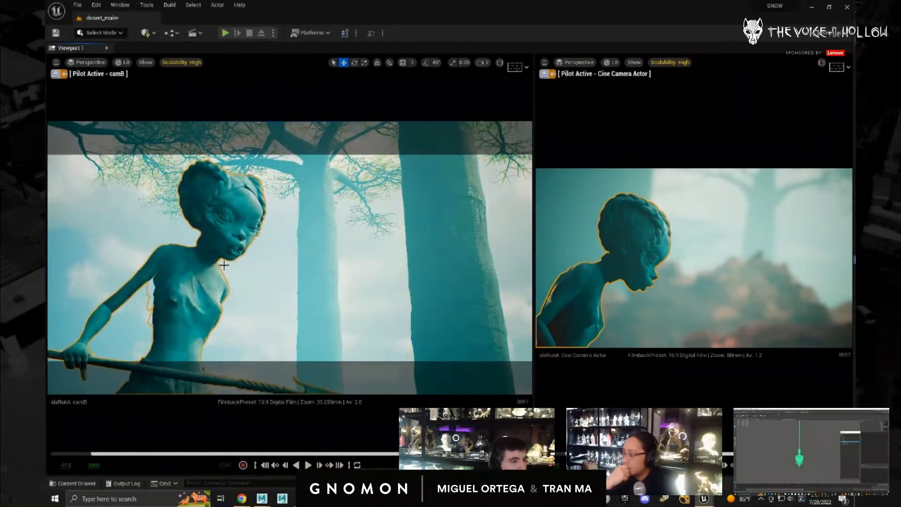
{"action": "middle_click_drag", "start_coordinate": [223, 265], "coordinate": [219, 272]}
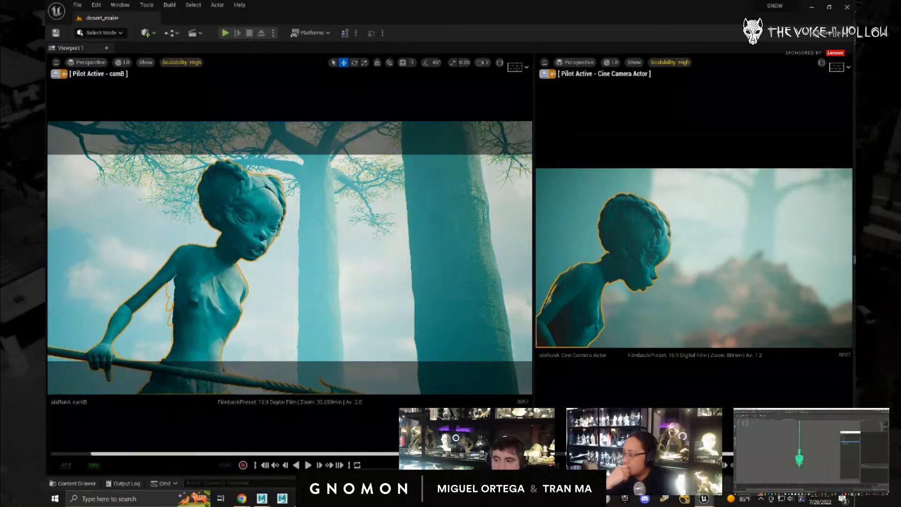
- Move the Sequencer playhead to frame 22 and pull camB back so the character's whole head and spear are in frame
{"action": "left_click_drag", "start_coordinate": [855, 207], "coordinate": [463, 140]}
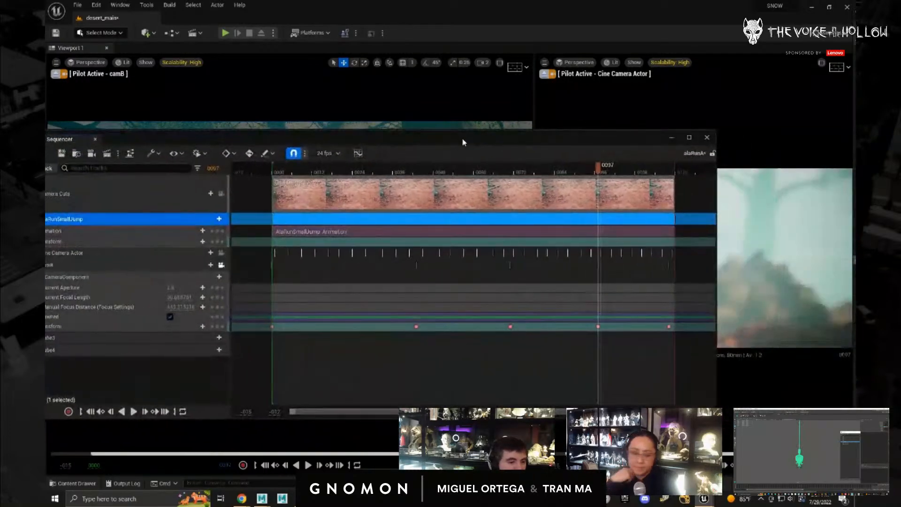
{"action": "left_click_drag", "start_coordinate": [395, 165], "coordinate": [353, 175]}
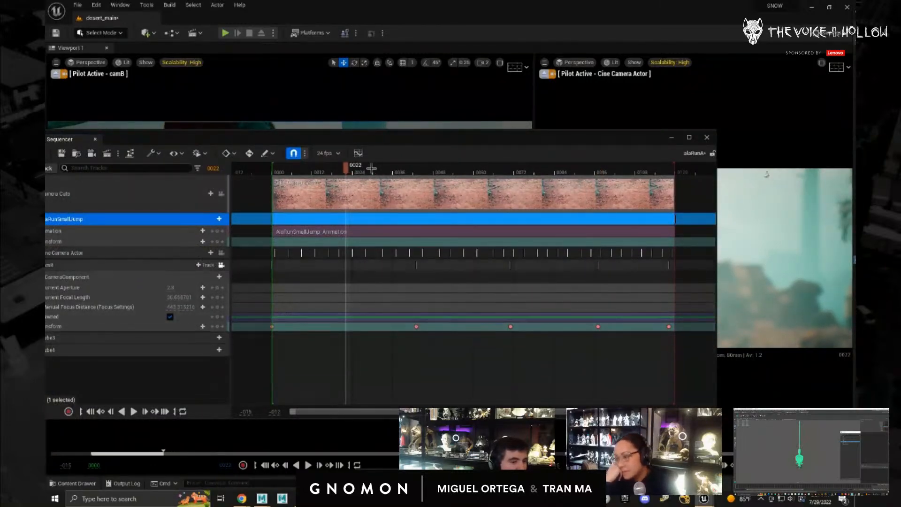
{"action": "left_click_drag", "start_coordinate": [370, 133], "coordinate": [855, 140]}
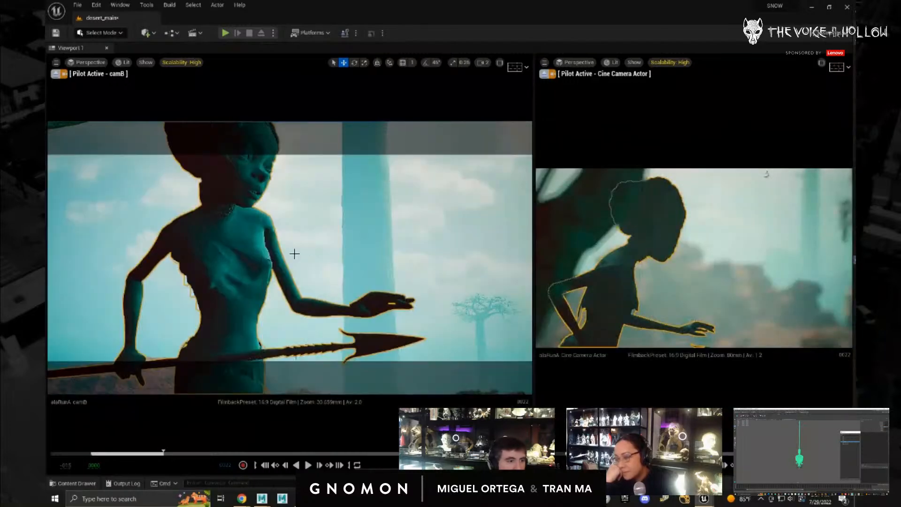
{"action": "middle_click_drag", "start_coordinate": [294, 254], "coordinate": [297, 299]}
{"action": "right_click_drag", "start_coordinate": [297, 300], "coordinate": [239, 255]}
{"action": "middle_click_drag", "start_coordinate": [240, 255], "coordinate": [298, 345]}
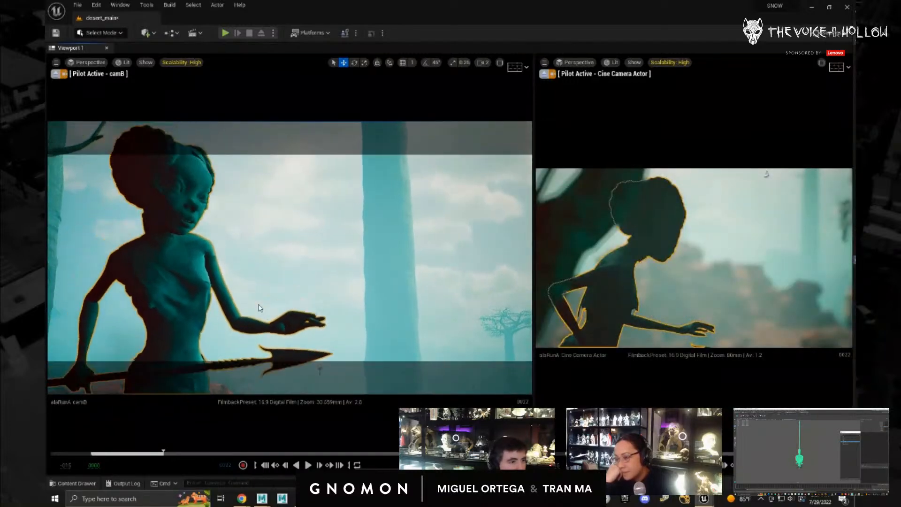
{"action": "left_click_drag", "start_coordinate": [298, 345], "coordinate": [176, 220], "text": "alt"}
{"action": "middle_click_drag", "start_coordinate": [176, 220], "coordinate": [402, 270], "text": "alt"}
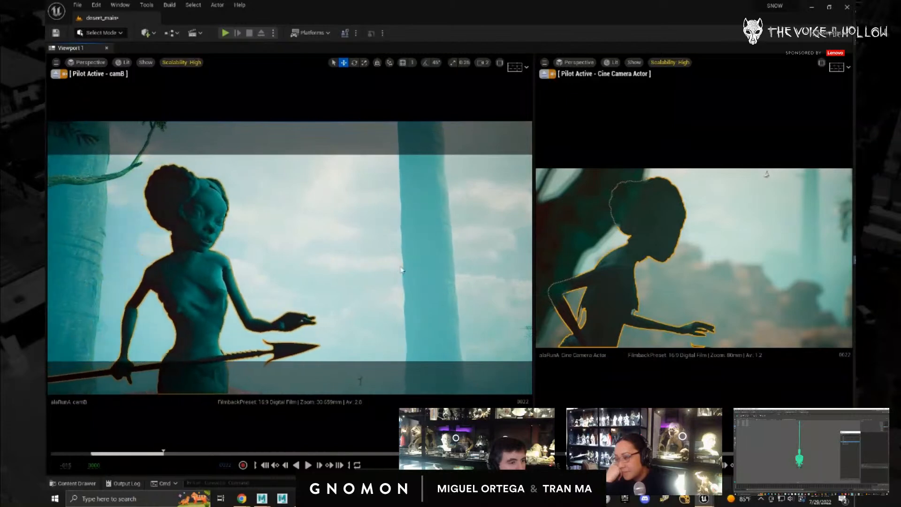
- Refine camB's distance and height at frame 22 for a waist-up framing with headroom above the character
{"action": "right_click_drag", "start_coordinate": [94, 173], "coordinate": [209, 212], "text": "alt"}
{"action": "right_click_drag", "start_coordinate": [131, 185], "coordinate": [224, 256], "text": "alt"}
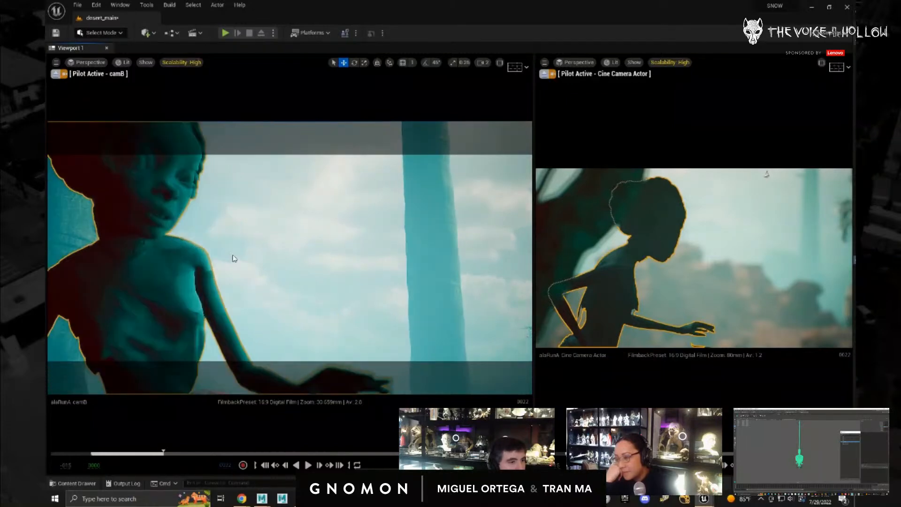
{"action": "middle_click_drag", "start_coordinate": [234, 258], "coordinate": [300, 268], "text": "alt"}
{"action": "right_click_drag", "start_coordinate": [231, 254], "coordinate": [61, 195], "text": "alt"}
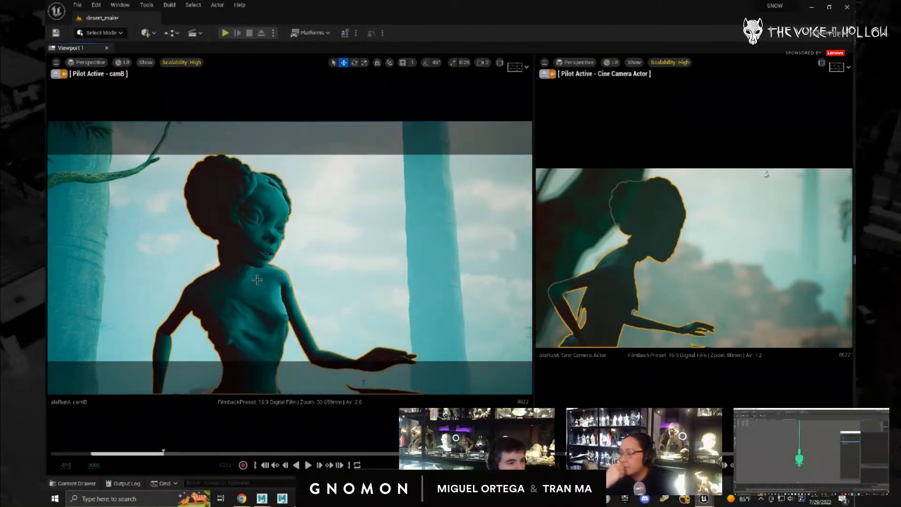
{"action": "right_click_drag", "start_coordinate": [256, 279], "coordinate": [241, 271], "text": "alt"}
{"action": "middle_click_drag", "start_coordinate": [267, 361], "coordinate": [256, 277], "text": "alt"}
{"action": "middle_click_drag", "start_coordinate": [247, 230], "coordinate": [245, 336], "text": "alt"}
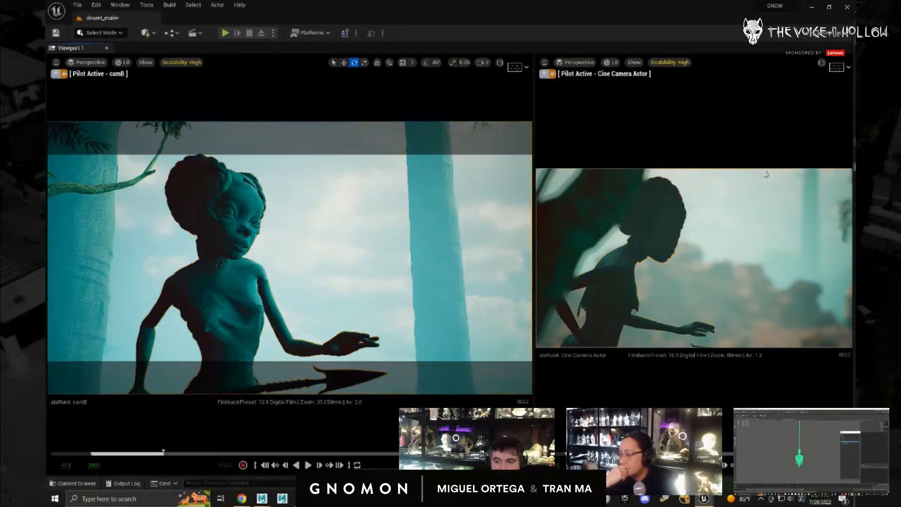
- Review playback, nudge camB's framing at frames 11 and 32, and undo the latest change
{"action": "key", "text": "space"}
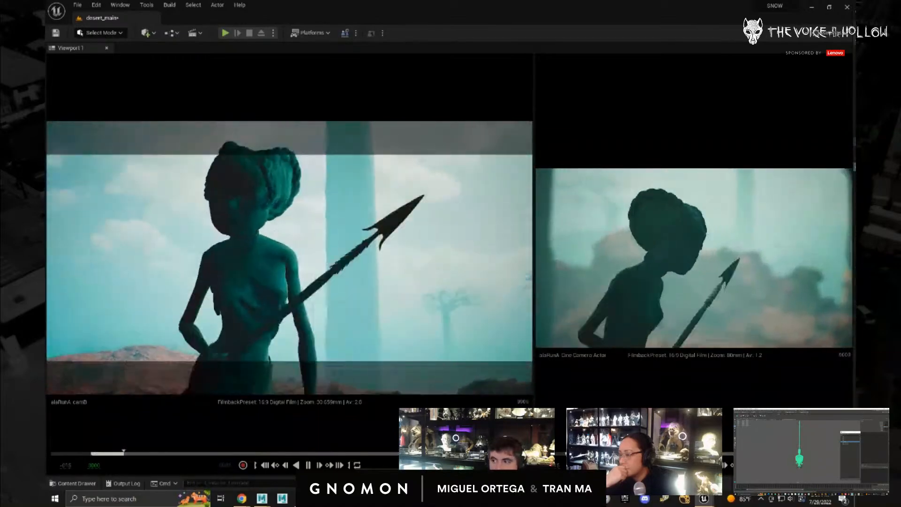
{"action": "left_click_drag", "start_coordinate": [366, 453], "coordinate": [127, 453]}
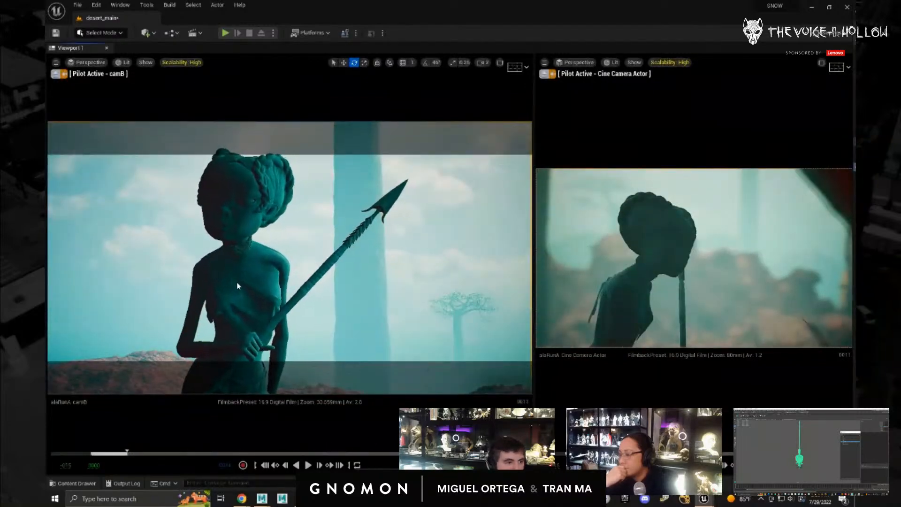
{"action": "middle_click_drag", "start_coordinate": [236, 282], "coordinate": [205, 295], "text": "alt"}
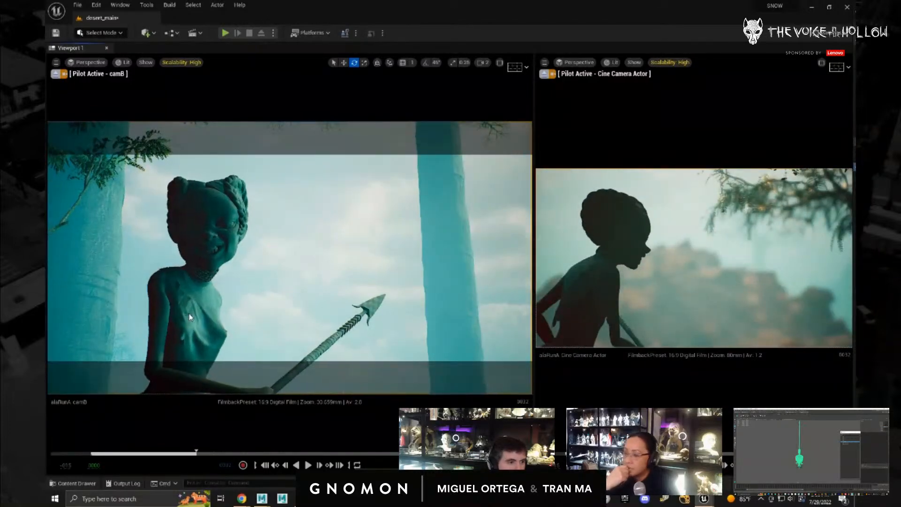
{"action": "middle_click_drag", "start_coordinate": [190, 317], "coordinate": [184, 302], "text": "alt"}
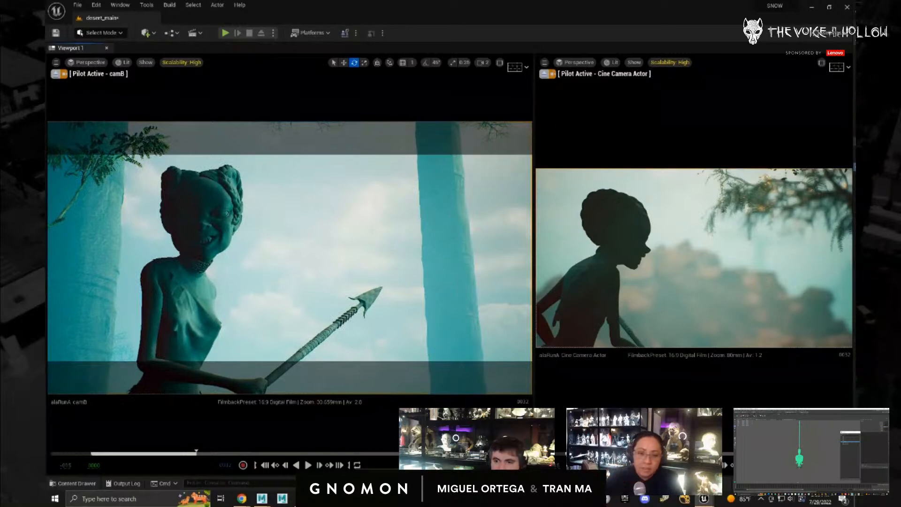
{"action": "key", "text": "ctrl+z"}
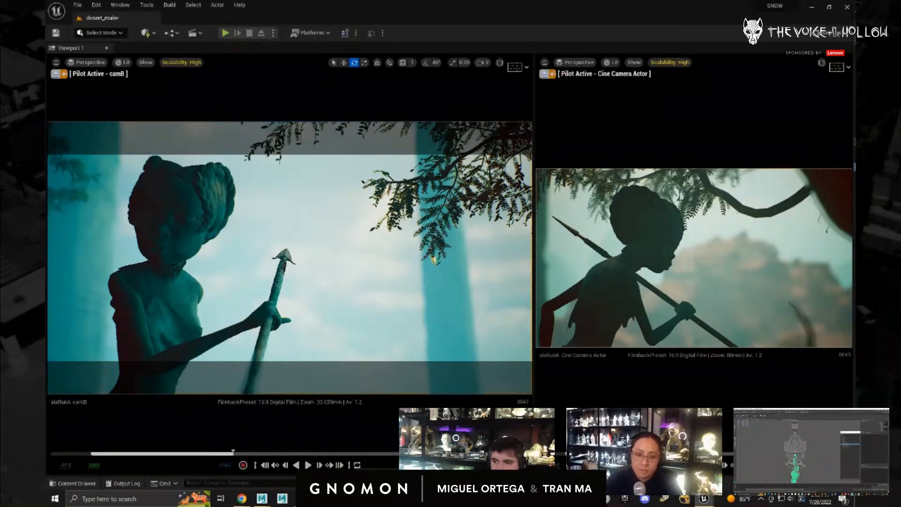
- Try to shift camB's framing of the character at frame 56
{"action": "key", "text": "Right"}
{"action": "key", "text": "Right"}
{"action": "key", "text": "Right"}
{"action": "key", "text": "Right"}
{"action": "key", "text": "Right"}
{"action": "key", "text": "Right"}
{"action": "key", "text": "Right"}
{"action": "key", "text": "Right"}
{"action": "key", "text": "Right"}
{"action": "key", "text": "Right"}
{"action": "key", "text": "Right"}
{"action": "key", "text": "Right"}
{"action": "key", "text": "Right"}
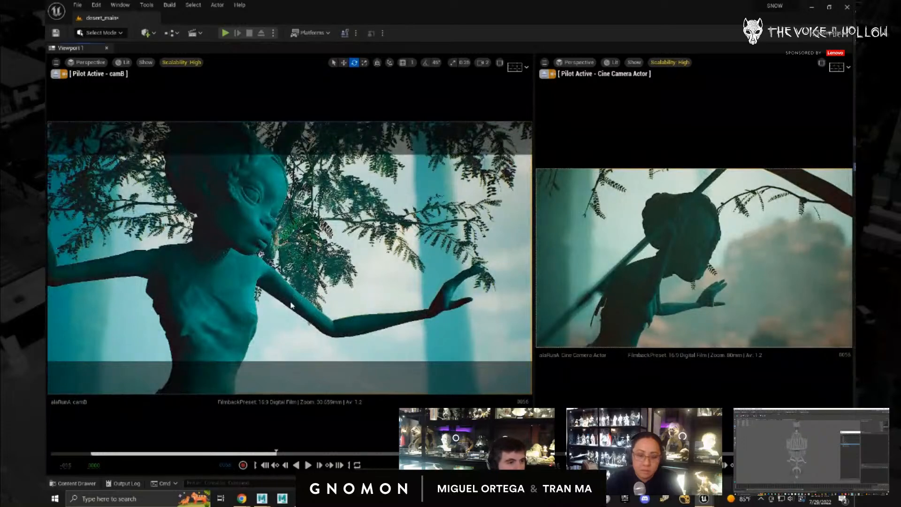
{"action": "middle_click_drag", "start_coordinate": [291, 303], "coordinate": [231, 310], "text": "alt"}
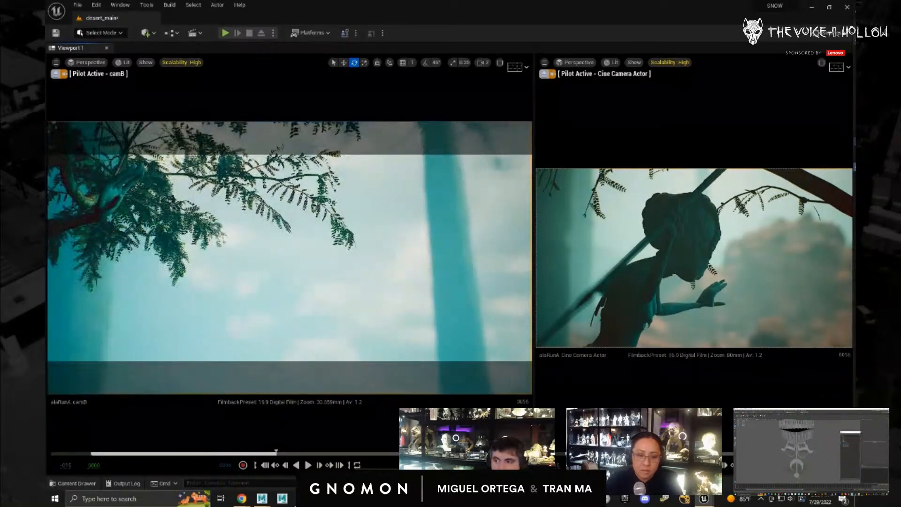
- Return to frame 53 and shift camB to give the character's cropped head more room
{"action": "key", "text": "Left"}
{"action": "key", "text": "Left"}
{"action": "key", "text": "Left"}
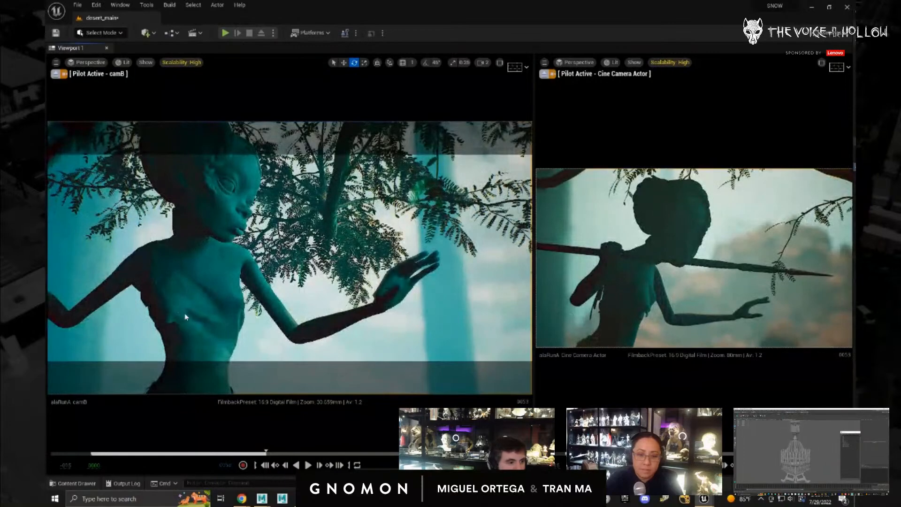
{"action": "middle_click_drag", "start_coordinate": [185, 314], "coordinate": [219, 349], "text": "alt"}
{"action": "middle_click_drag", "start_coordinate": [158, 324], "coordinate": [151, 352], "text": "alt"}
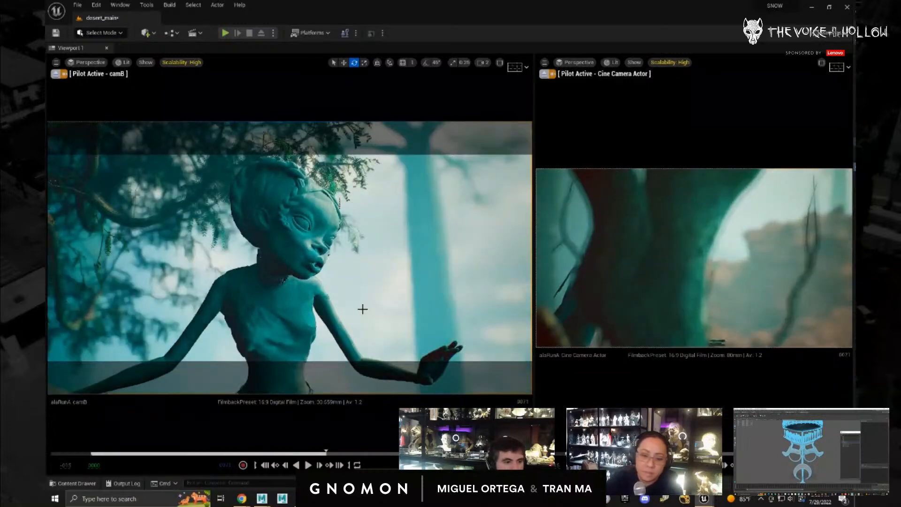
- Nudge camB's framing at frame 71 and around frames 82 to 84, checking the character's position in the neighbouring frames
{"action": "middle_click_drag", "start_coordinate": [362, 310], "coordinate": [309, 319]}
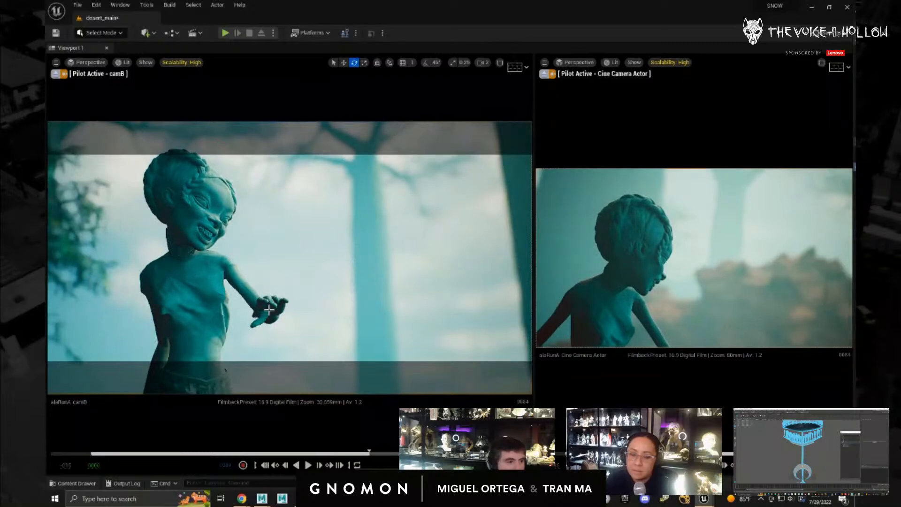
{"action": "middle_click_drag", "start_coordinate": [269, 310], "coordinate": [231, 313]}
{"action": "middle_click_drag", "start_coordinate": [182, 258], "coordinate": [187, 265]}
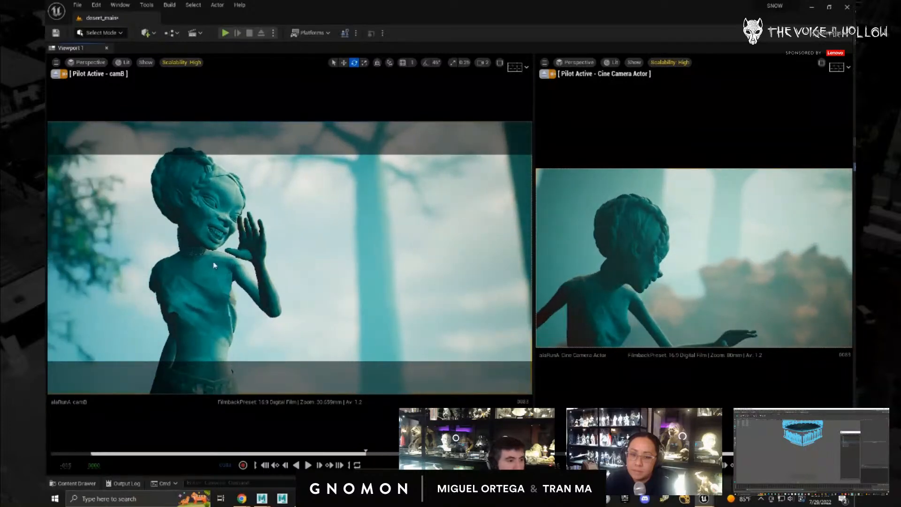
{"action": "right_click_drag", "start_coordinate": [214, 261], "coordinate": [216, 264]}
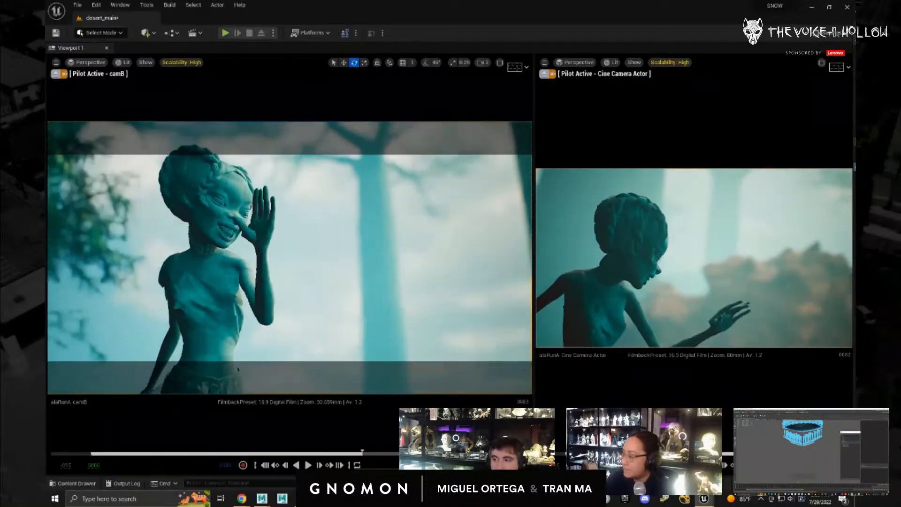
{"action": "scroll", "coordinate": [250, 308], "scroll_direction": "up", "scroll_amount": 4}
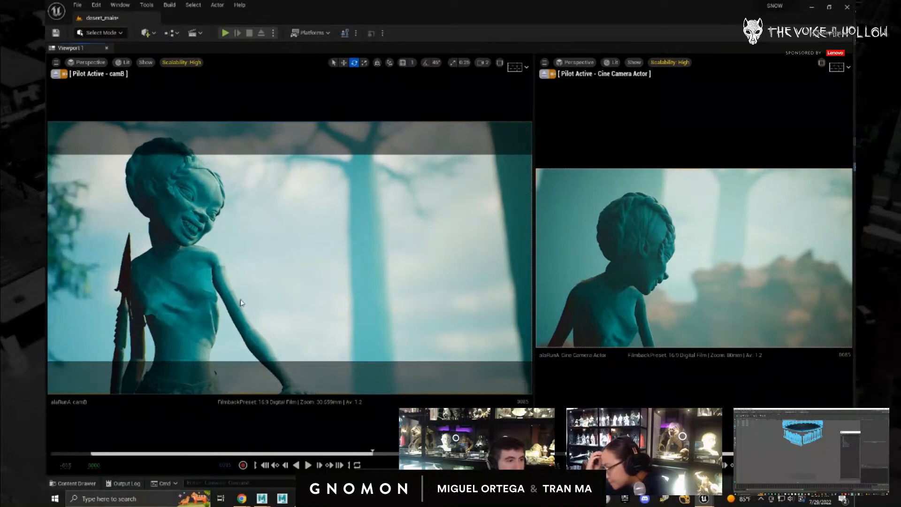
- Nudge camB at frame 85 and shift it at frame 108, undoing one adjustment, to place the character and spear toward the frame's left side
{"action": "right_click_drag", "start_coordinate": [250, 308], "coordinate": [195, 295]}
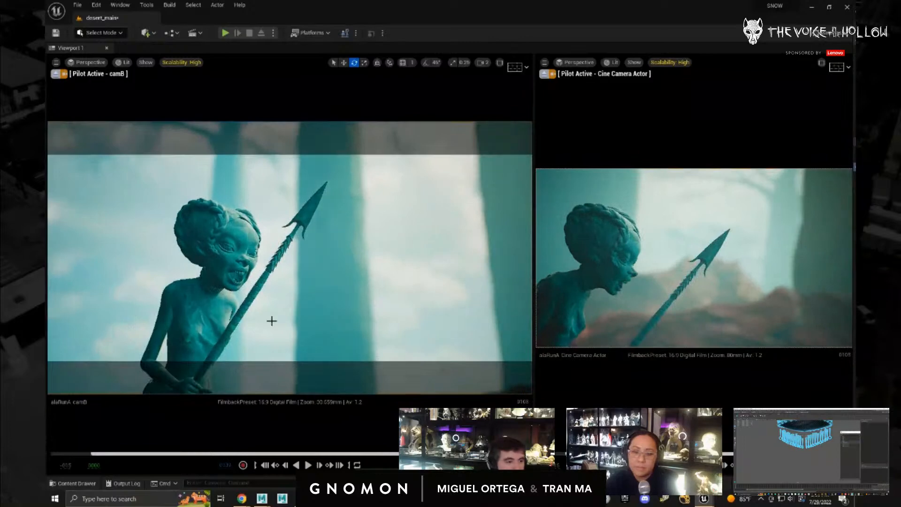
{"action": "middle_click_drag", "start_coordinate": [271, 321], "coordinate": [219, 287], "text": "alt"}
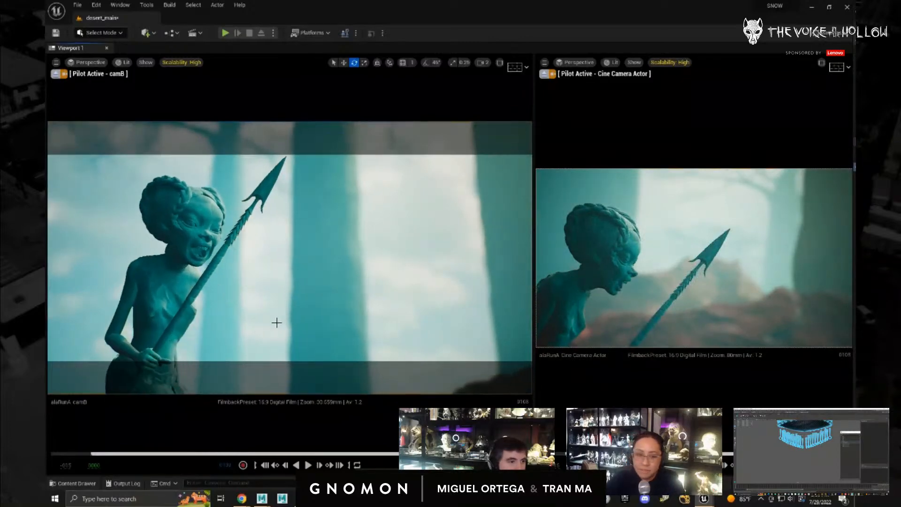
{"action": "middle_click_drag", "start_coordinate": [237, 326], "coordinate": [240, 332], "text": "alt"}
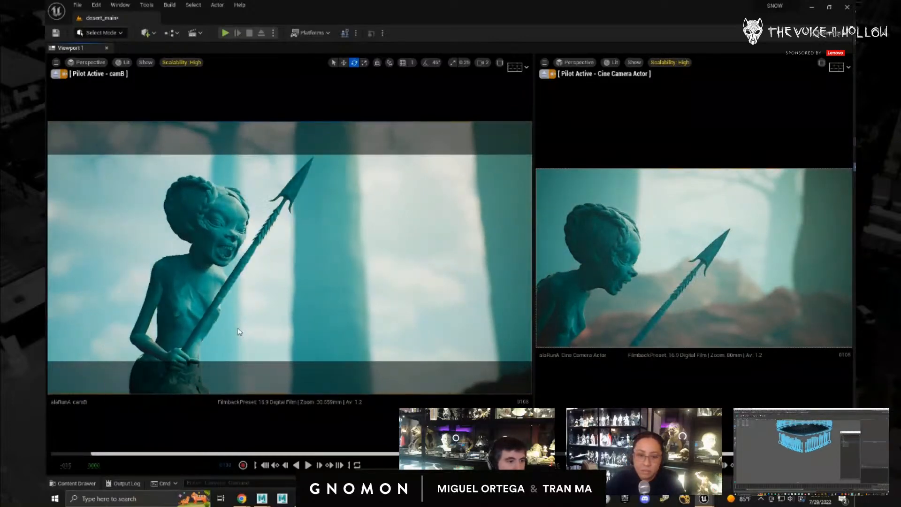
{"action": "key", "text": "ctrl+z"}
{"action": "middle_click_drag", "start_coordinate": [301, 323], "coordinate": [123, 261], "text": "alt"}
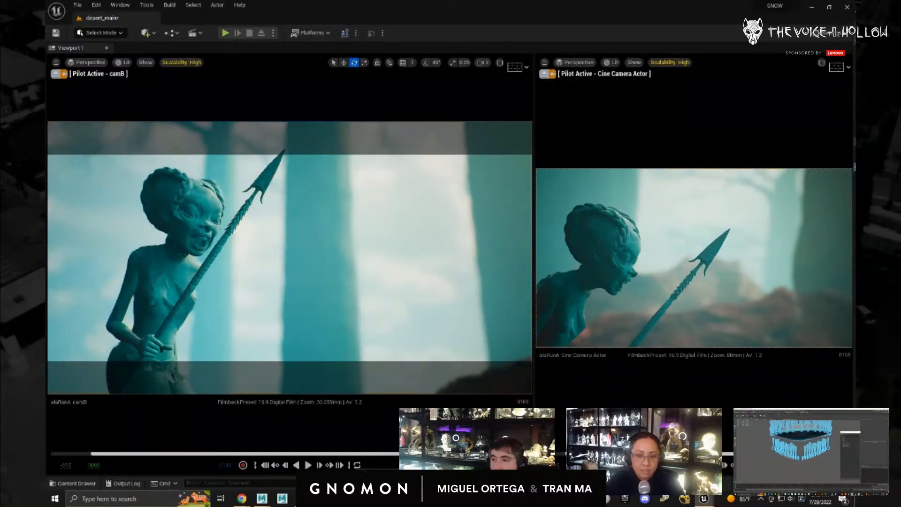
- Shift camB's framing of the character at frames 62 and 32
{"action": "left_click_drag", "start_coordinate": [308, 453], "coordinate": [296, 453]}
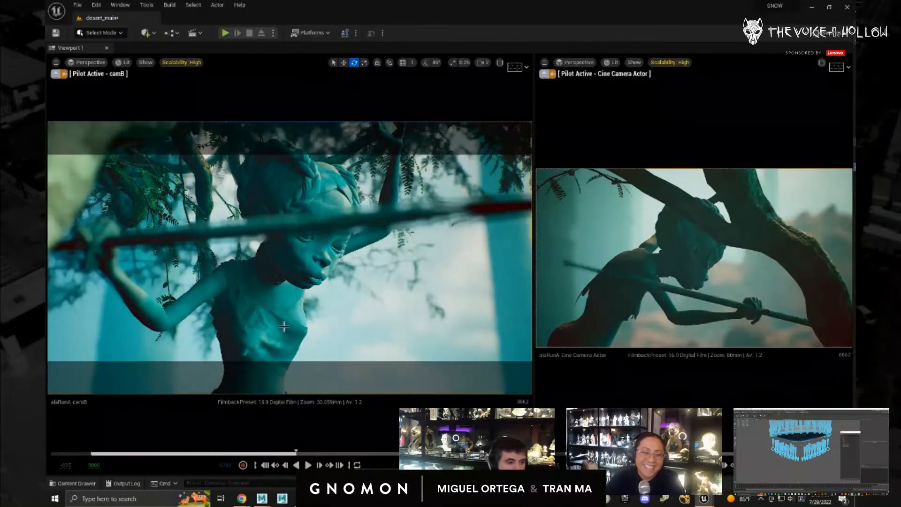
{"action": "middle_click_drag", "start_coordinate": [292, 327], "coordinate": [265, 330]}
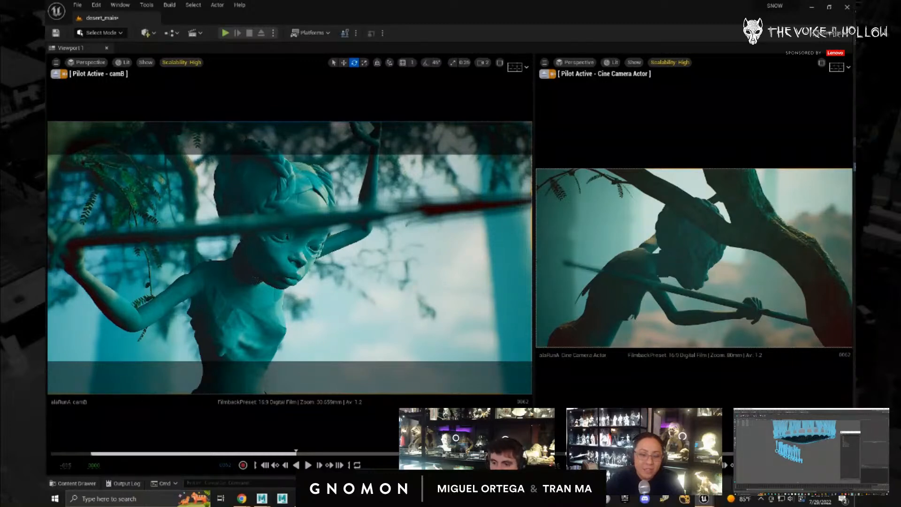
{"action": "left_click_drag", "start_coordinate": [296, 453], "coordinate": [196, 453]}
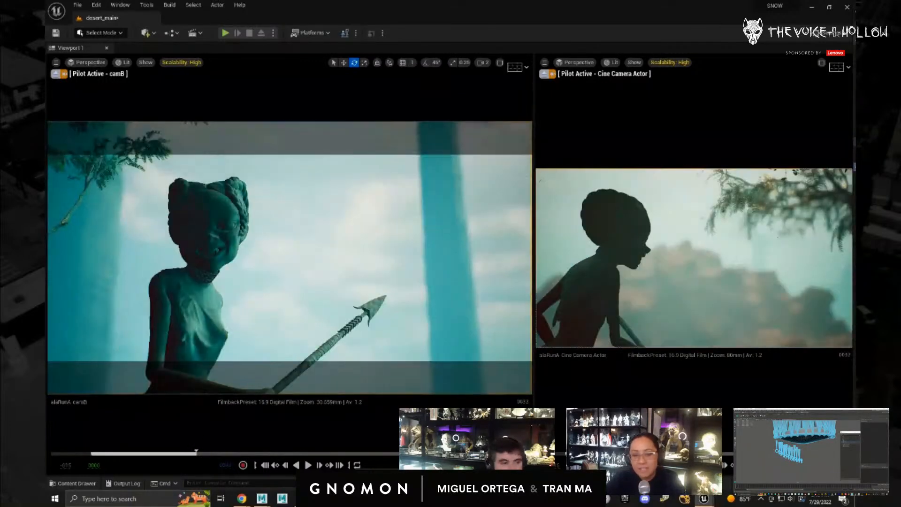
{"action": "middle_click_drag", "start_coordinate": [200, 291], "coordinate": [193, 277]}
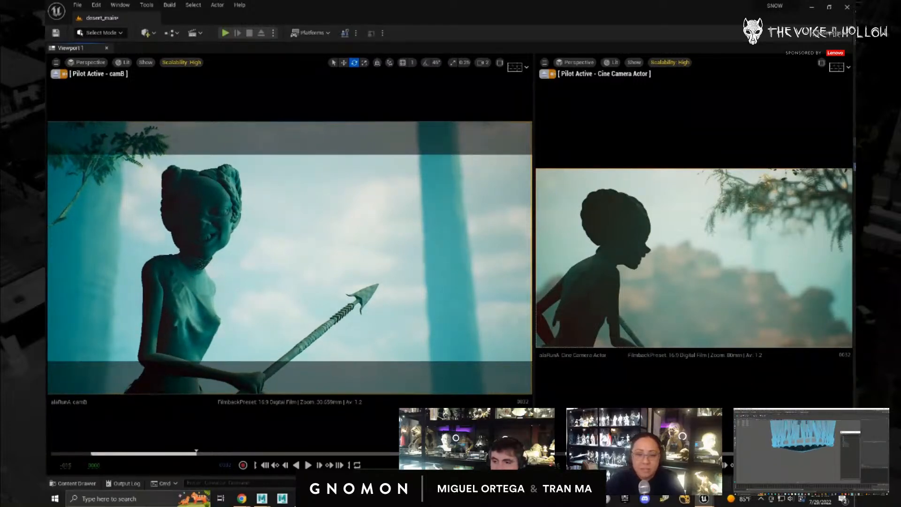
- Check frame 22, shift camB to reframe the character at frame 11, and play the shot through to frame 91
{"action": "left_click", "coordinate": [163, 454]}
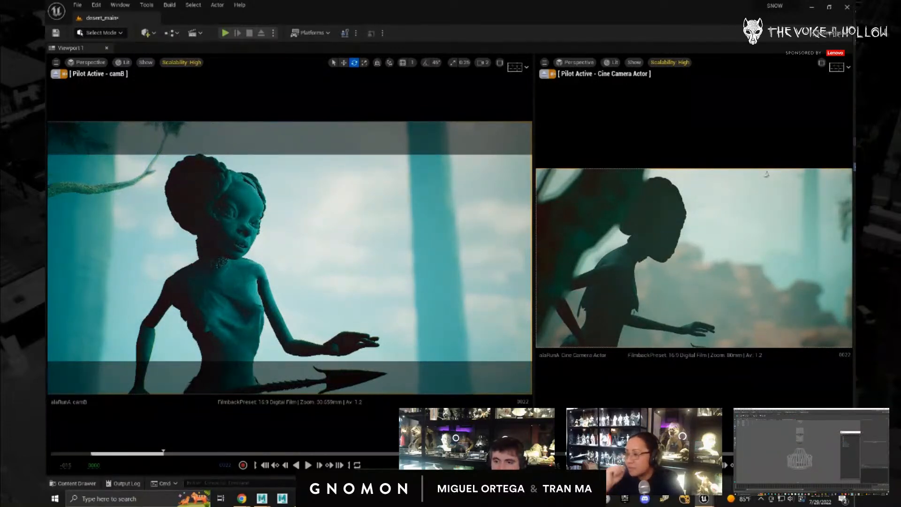
{"action": "left_click", "coordinate": [127, 453]}
{"action": "middle_click_drag", "start_coordinate": [243, 304], "coordinate": [206, 306], "text": "alt"}
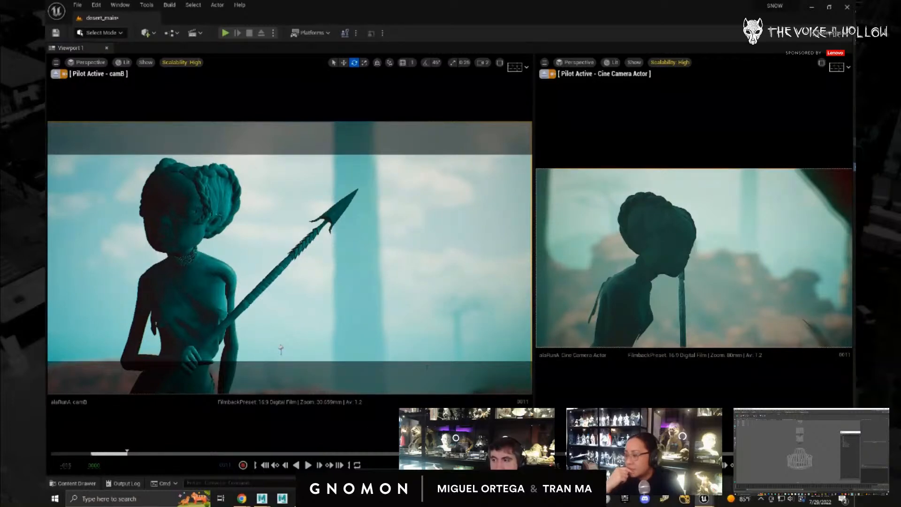
{"action": "key", "text": "space"}
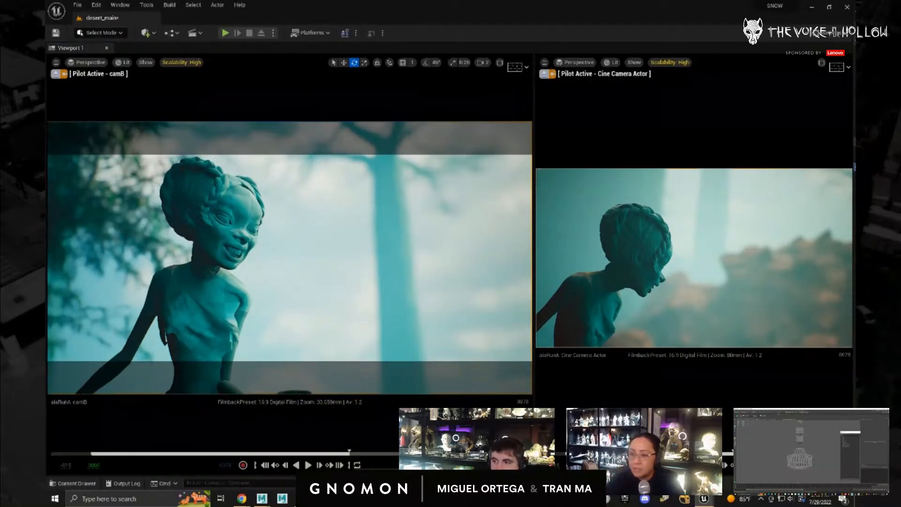
{"action": "key", "text": "space"}
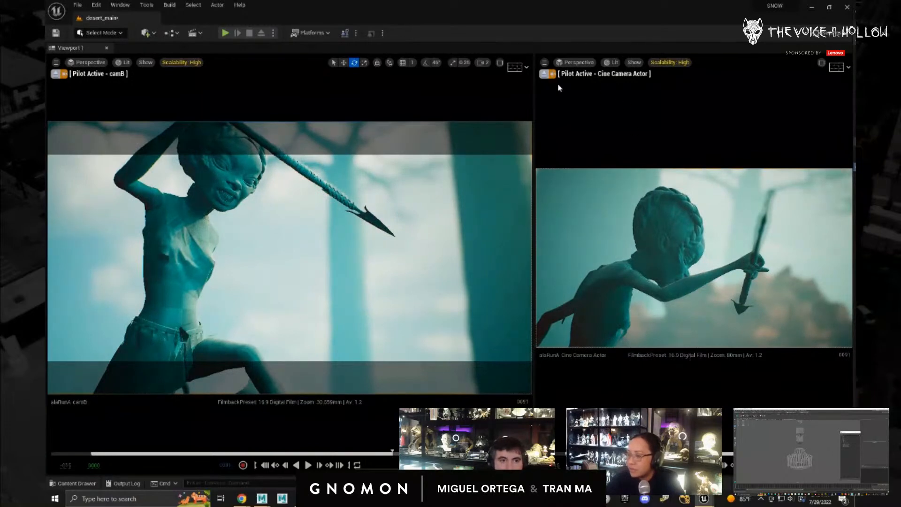
- Stop piloting the Cine Camera Actor, select camB in the free perspective view and tilt it at frame 91 to fit the cropped head
{"action": "left_click", "coordinate": [547, 73]}
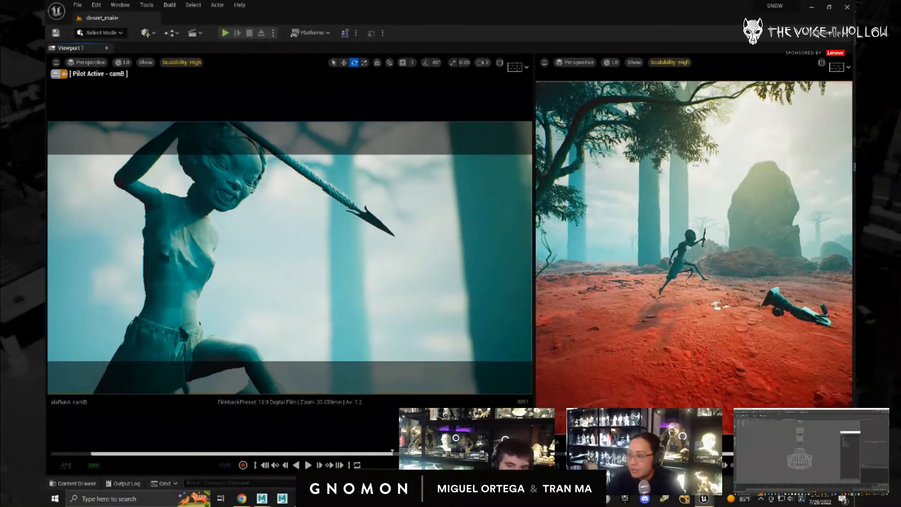
{"action": "left_click", "coordinate": [789, 310]}
{"action": "right_click_drag", "start_coordinate": [788, 309], "coordinate": [769, 310]}
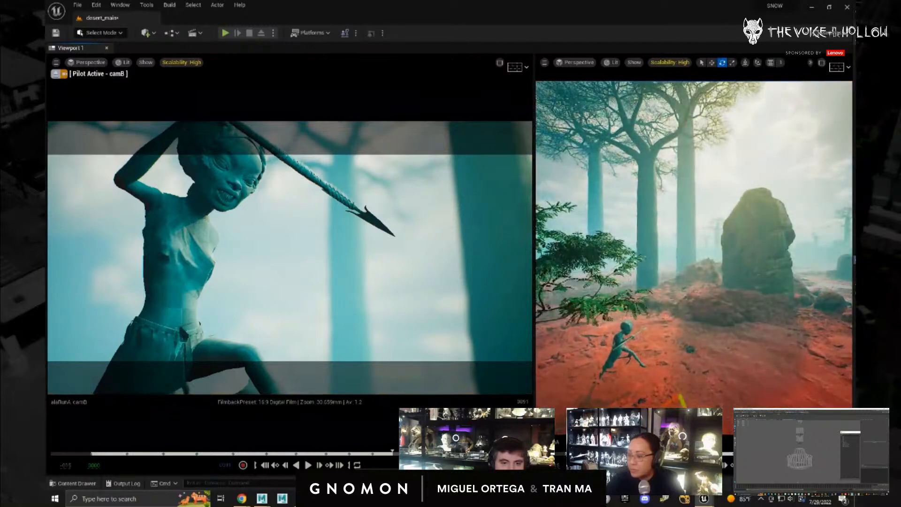
{"action": "left_click_drag", "start_coordinate": [681, 399], "coordinate": [676, 388]}
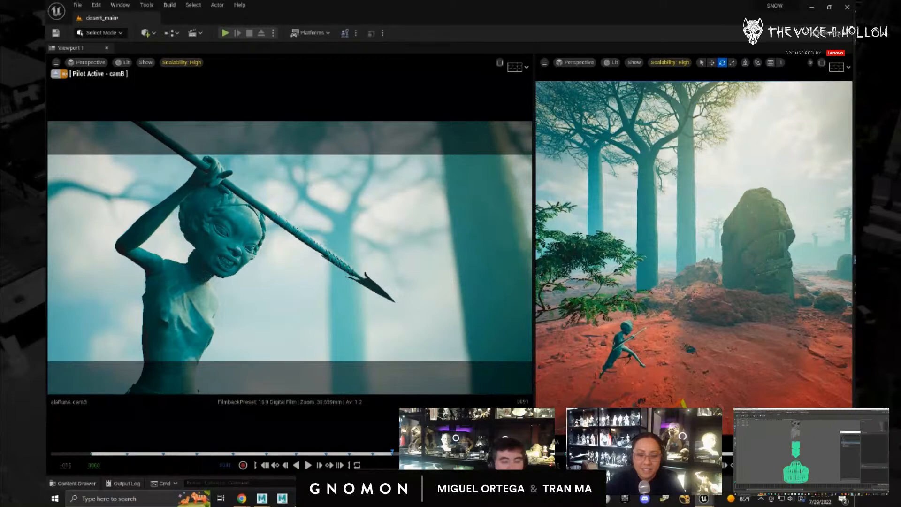
- Play on to frame 113 and rotate camB slightly to refine the character's position in the shot
{"action": "key", "text": "space"}
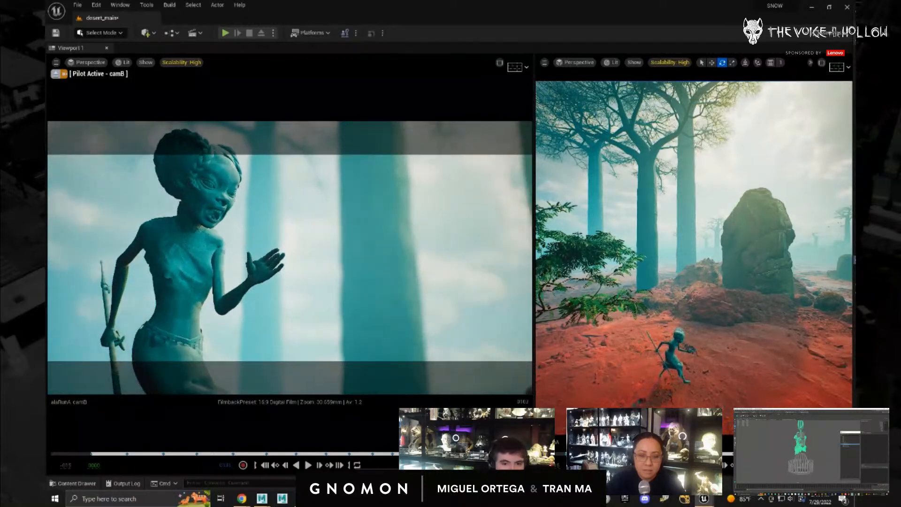
{"action": "scroll", "coordinate": [774, 378], "scroll_direction": "down", "scroll_amount": 4}
{"action": "left_click_drag", "start_coordinate": [769, 379], "coordinate": [785, 381]}
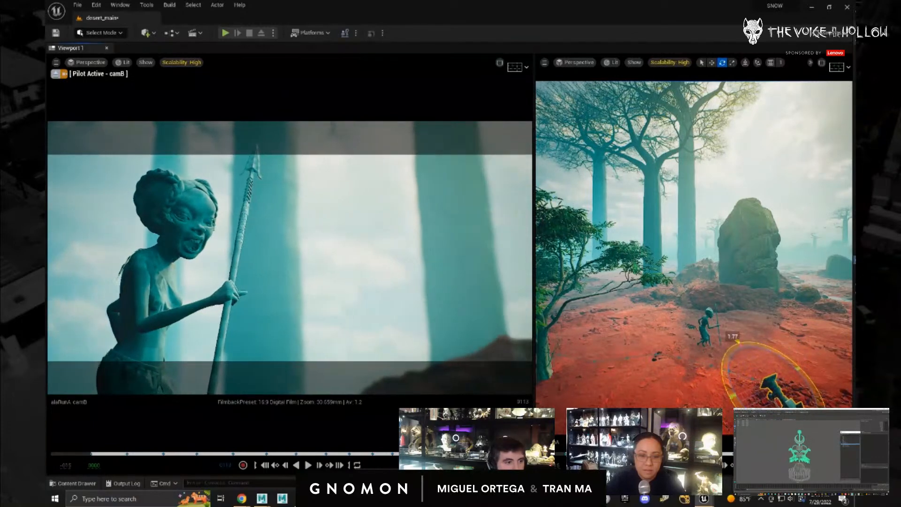
{"action": "left_click_drag", "start_coordinate": [823, 396], "coordinate": [813, 398]}
{"action": "left_click", "coordinate": [813, 397]}
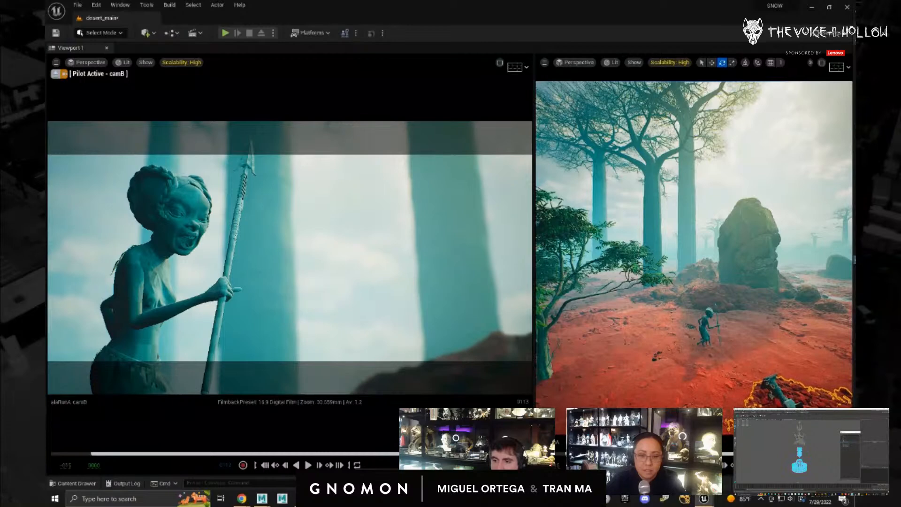
- Return to frame 5, focus the free perspective view on camB and rotate it to give the character more headroom
{"action": "key", "text": "space"}
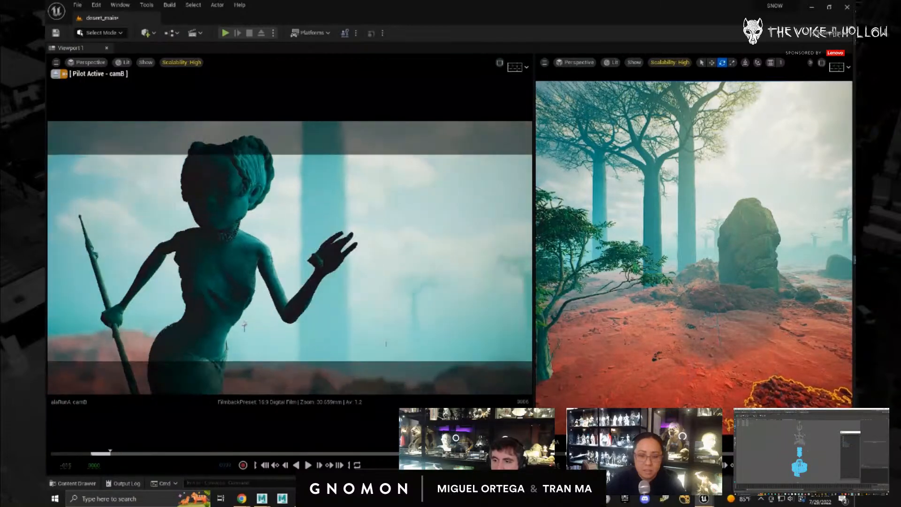
{"action": "left_click", "coordinate": [776, 355]}
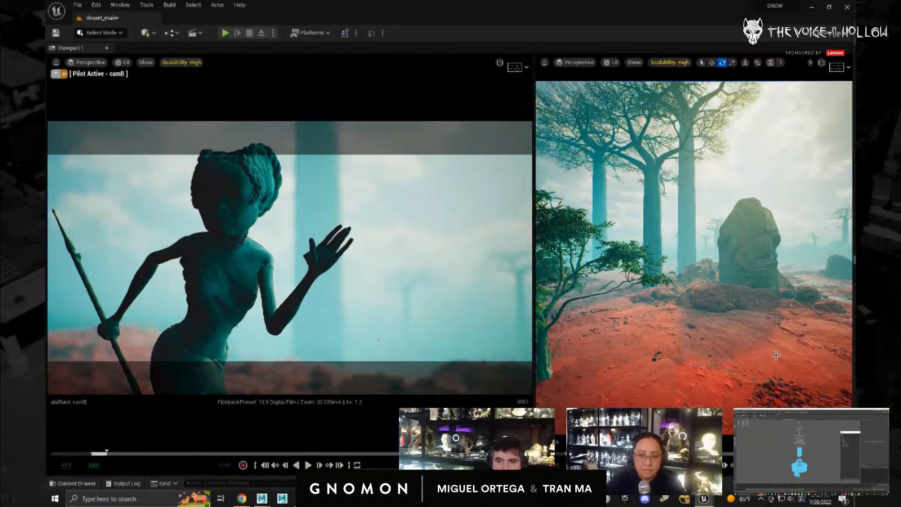
{"action": "key", "text": "f"}
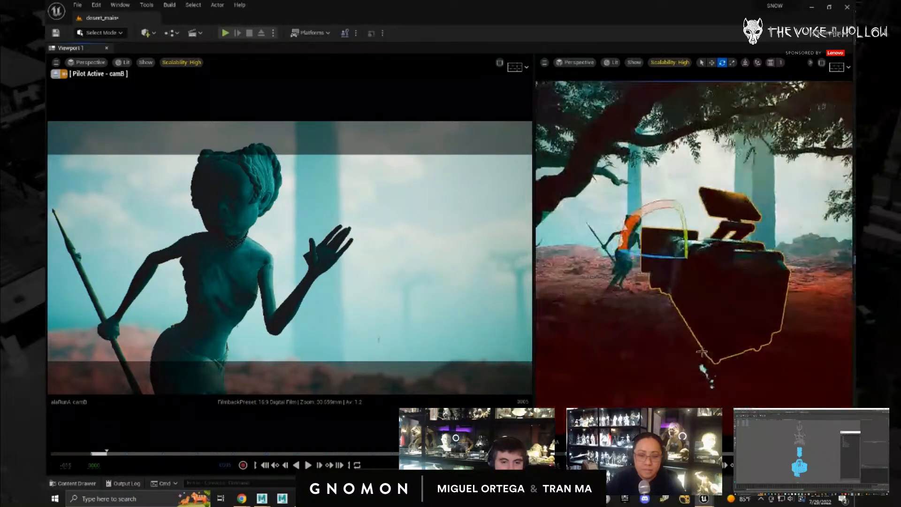
{"action": "left_click_drag", "start_coordinate": [686, 240], "coordinate": [674, 262]}
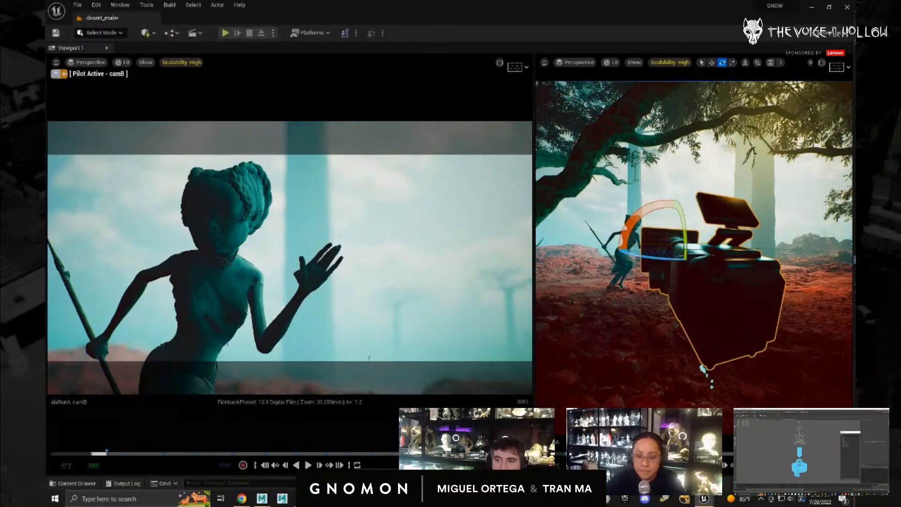
- Move to frame 16, check camB's keys in Sequencer, and rotate camB to place the character farther left in the shot
{"action": "left_click_drag", "start_coordinate": [106, 453], "coordinate": [143, 453]}
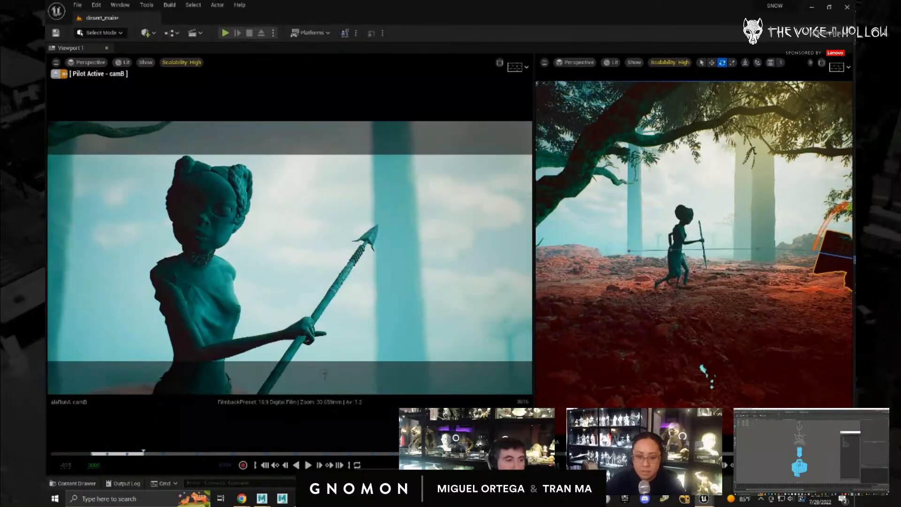
{"action": "left_click_drag", "start_coordinate": [853, 182], "coordinate": [495, 165]}
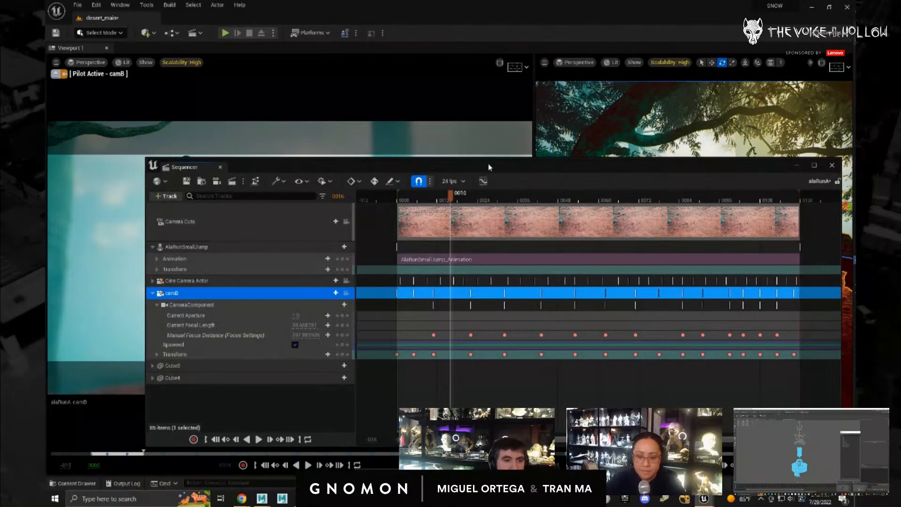
{"action": "left_click_drag", "start_coordinate": [488, 164], "coordinate": [854, 164]}
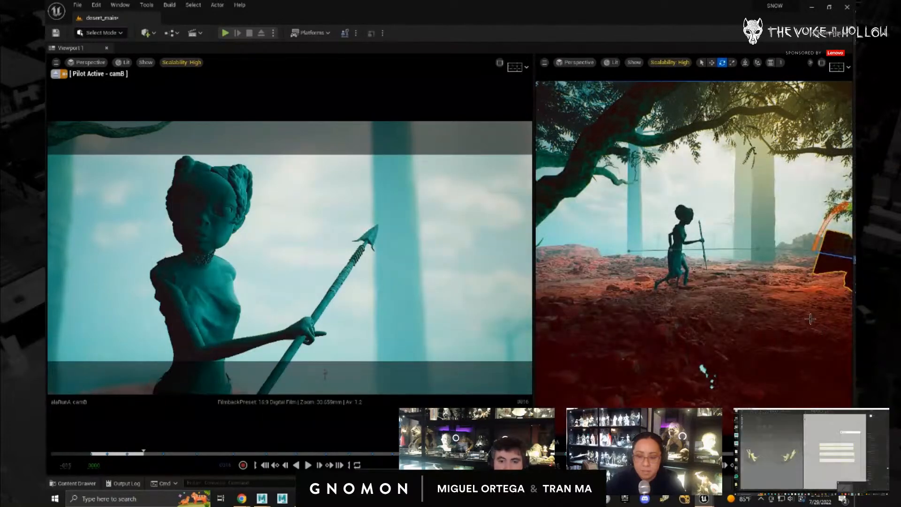
{"action": "key", "text": "f"}
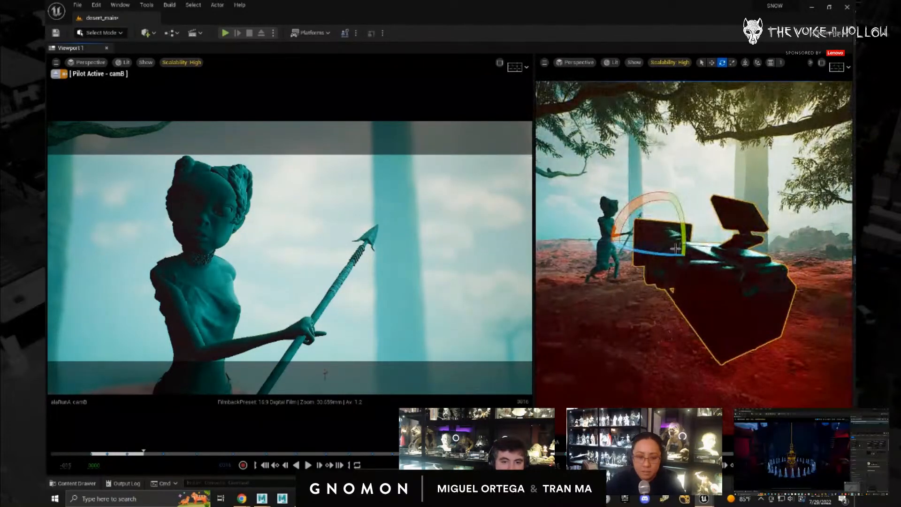
{"action": "mouse_move", "coordinate": [661, 253]}
{"action": "left_mouse_down"}
{"action": "mouse_move", "coordinate": [680, 230]}
{"action": "mouse_move", "coordinate": [665, 257]}
{"action": "left_mouse_up"}
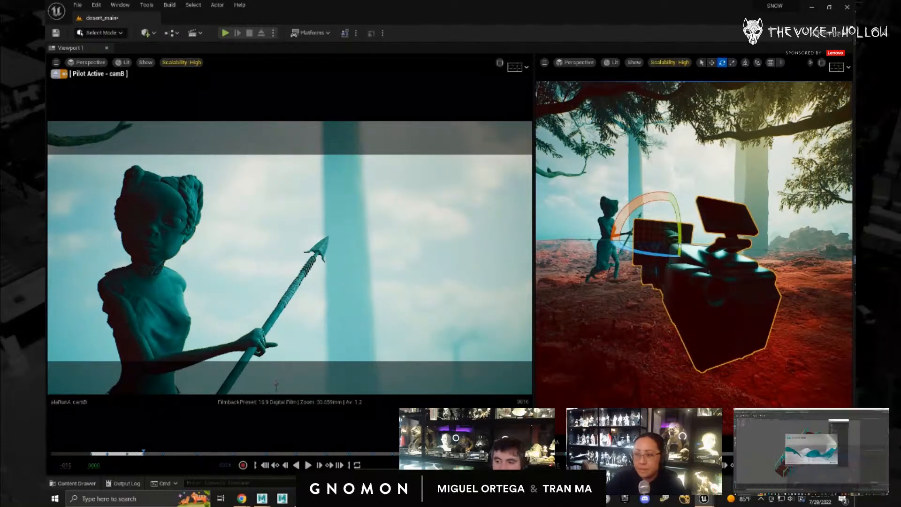
- Advance to frame 27, focus on camB and rotate it to place the character farther left in the shot
{"action": "key", "text": "period"}
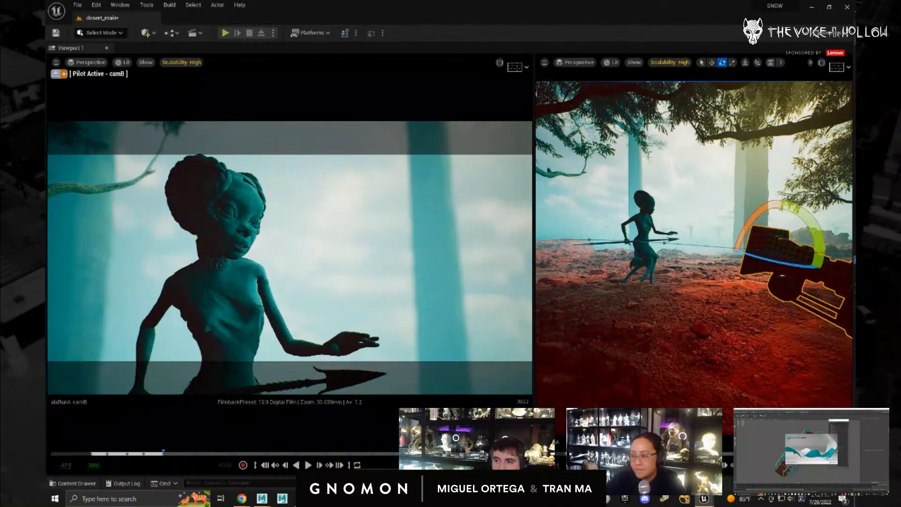
{"action": "key", "text": "period"}
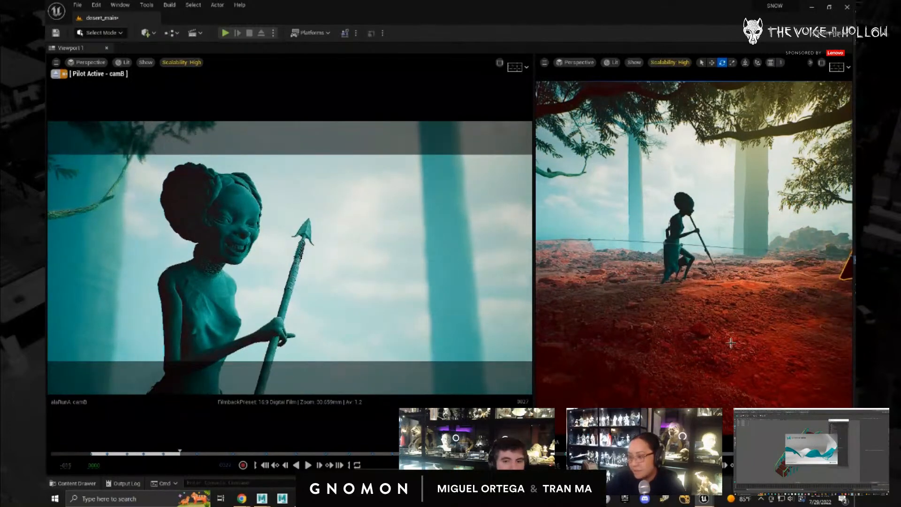
{"action": "key", "text": "f"}
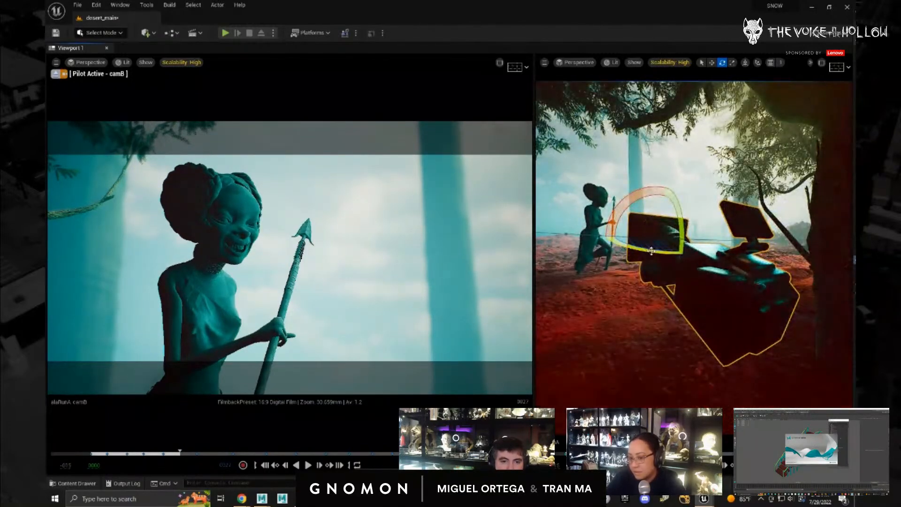
{"action": "left_click_drag", "start_coordinate": [651, 250], "coordinate": [647, 254]}
{"action": "left_click_drag", "start_coordinate": [680, 228], "coordinate": [678, 226]}
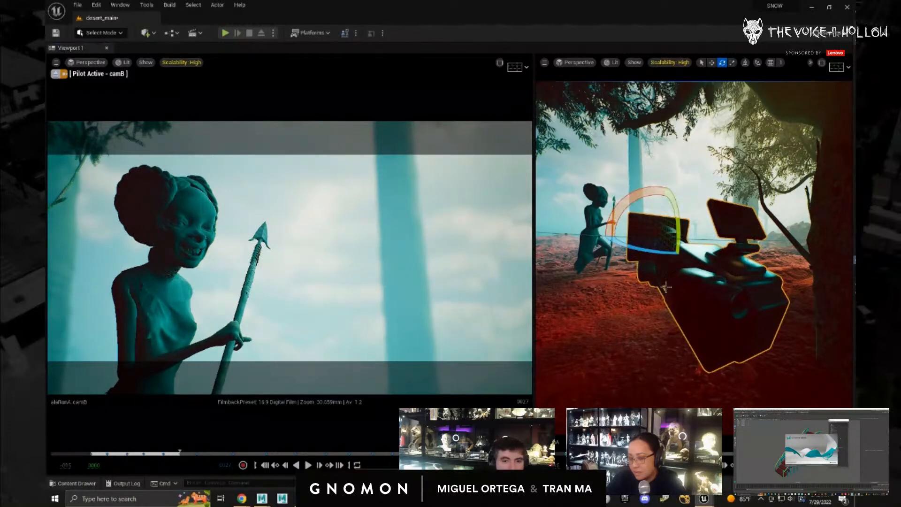
{"action": "middle_click_drag", "start_coordinate": [379, 306], "coordinate": [379, 310]}
- Advance to frame 37 and rotate camB to give the character's cropped head more room
{"action": "key", "text": "shift+Right"}
{"action": "key", "text": "shift+Right"}
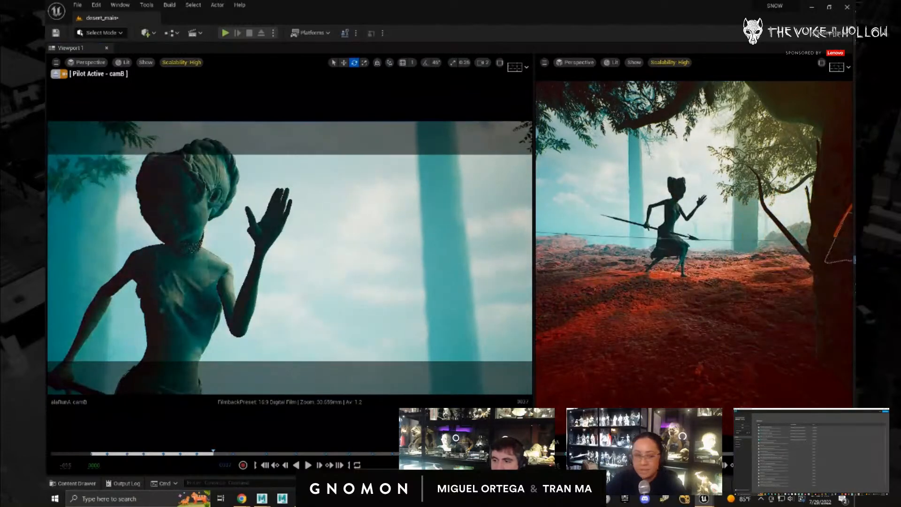
{"action": "left_click_drag", "start_coordinate": [793, 328], "coordinate": [656, 345], "text": "alt"}
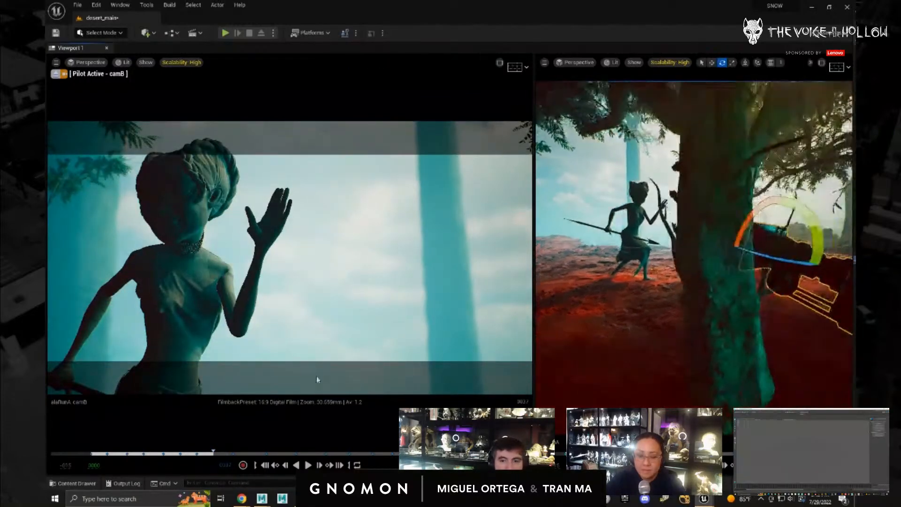
{"action": "left_click_drag", "start_coordinate": [799, 237], "coordinate": [801, 241]}
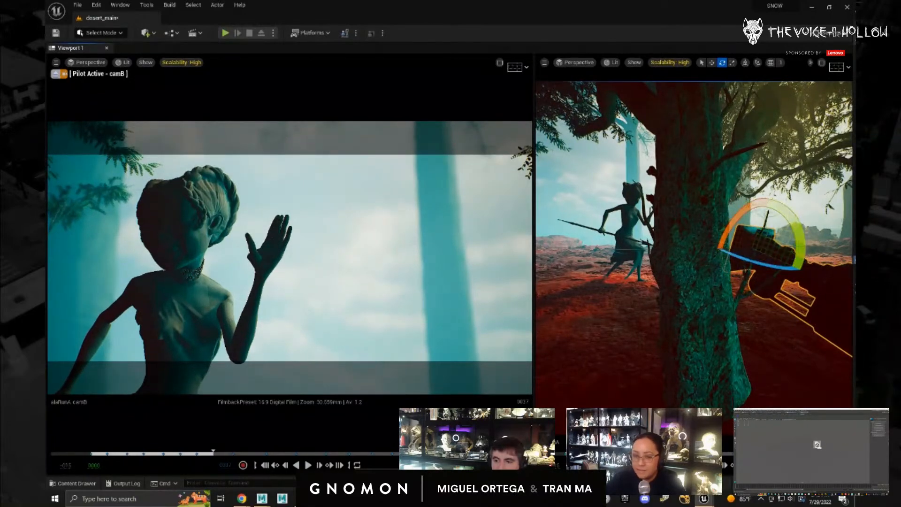
- Step forward frame by frame to frame 48, checking camB's framing of the character
{"action": "key", "text": "Right"}
{"action": "key", "text": "Right"}
{"action": "key", "text": "Right"}
{"action": "key", "text": "Right"}
{"action": "key", "text": "Right"}
{"action": "key", "text": "Right"}
{"action": "key", "text": "Right"}
{"action": "key", "text": "Right"}
{"action": "key", "text": "Right"}
{"action": "key", "text": "Right"}
{"action": "key", "text": "Right"}
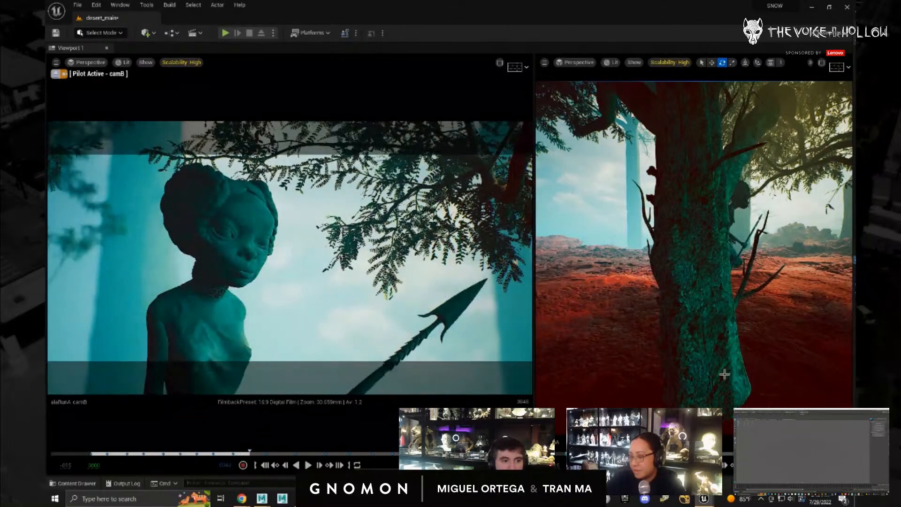
- Rotate camB at frame 48 to place the character much farther left in the shot
{"action": "scroll", "coordinate": [725, 374], "scroll_direction": "down", "scroll_amount": 5}
{"action": "left_click_drag", "start_coordinate": [824, 269], "coordinate": [814, 265]}
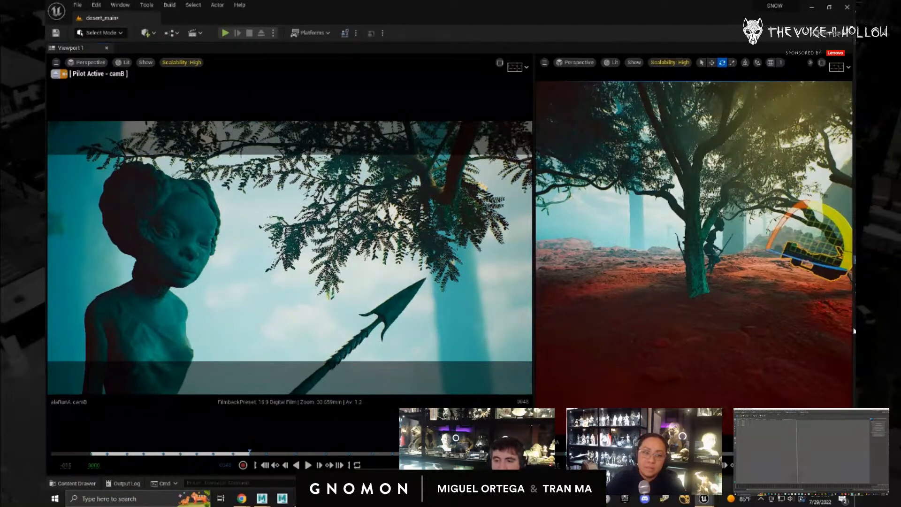
{"action": "left_click_drag", "start_coordinate": [816, 265], "coordinate": [809, 264]}
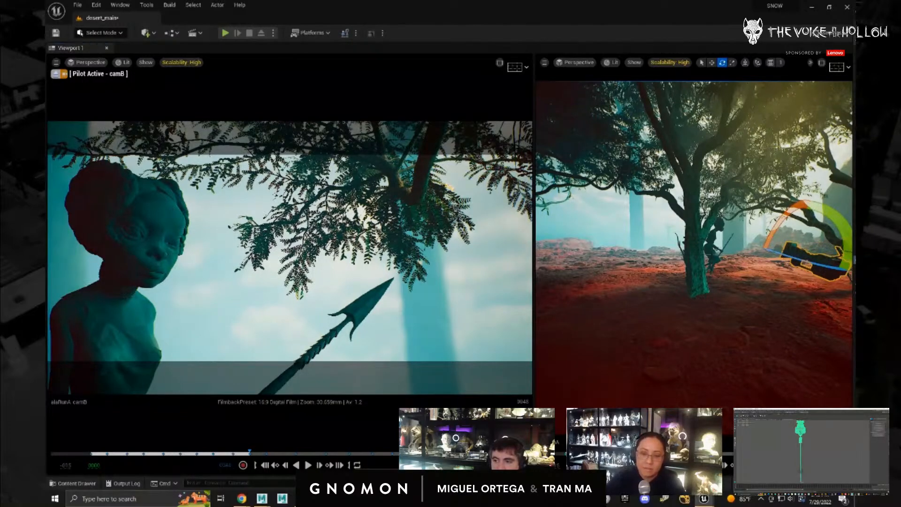
- Advance to frame 57 and rotate camB to shift the character slightly right and lower in the shot
{"action": "key", "text": "space"}
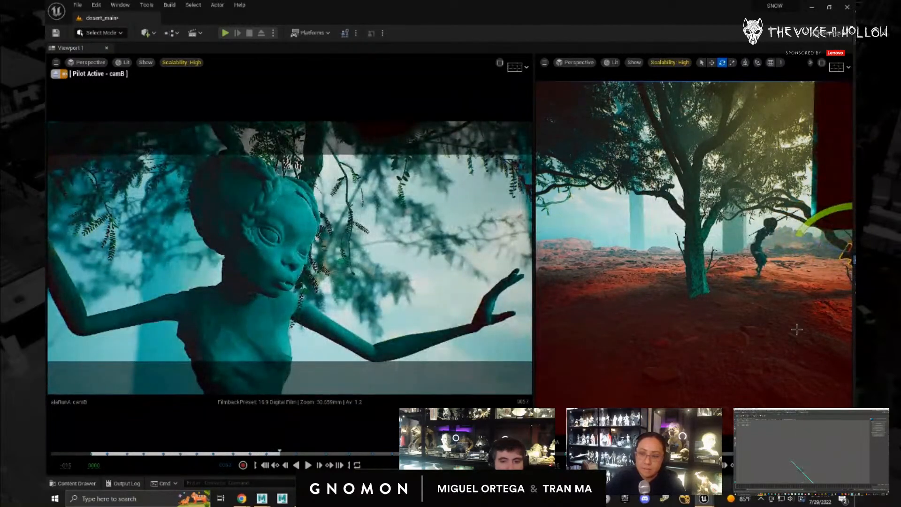
{"action": "right_click_drag", "start_coordinate": [796, 329], "coordinate": [671, 278]}
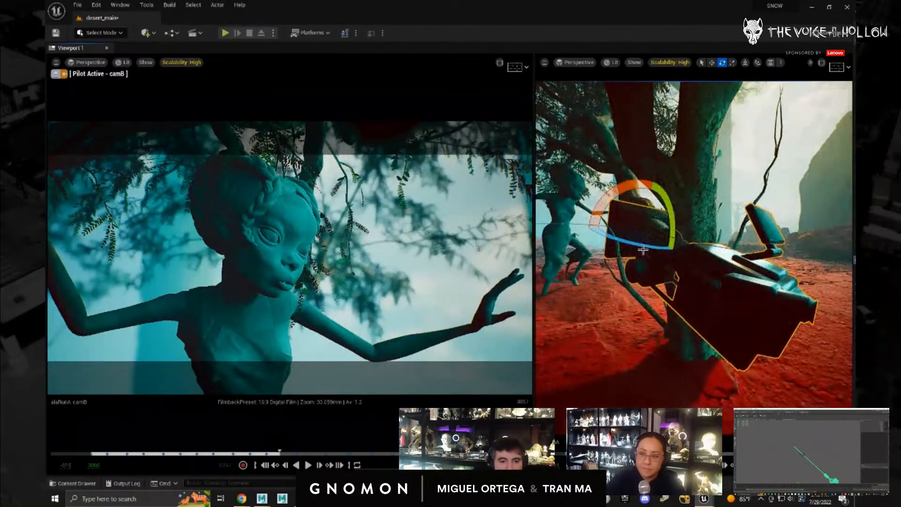
{"action": "left_click_drag", "start_coordinate": [646, 246], "coordinate": [651, 247]}
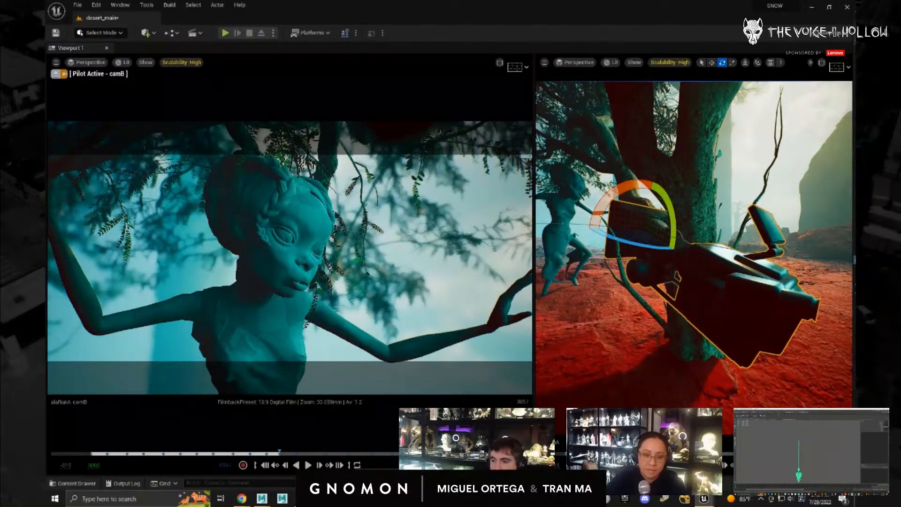
- Advance to frame 67, focus on camB and rotate it to shift the character slightly up and to the right
{"action": "key", "text": "Right"}
{"action": "key", "text": "Right"}
{"action": "key", "text": "Right"}
{"action": "key", "text": "Right"}
{"action": "key", "text": "Right"}
{"action": "key", "text": "Right"}
{"action": "key", "text": "Right"}
{"action": "key", "text": "Right"}
{"action": "key", "text": "Right"}
{"action": "key", "text": "Right"}
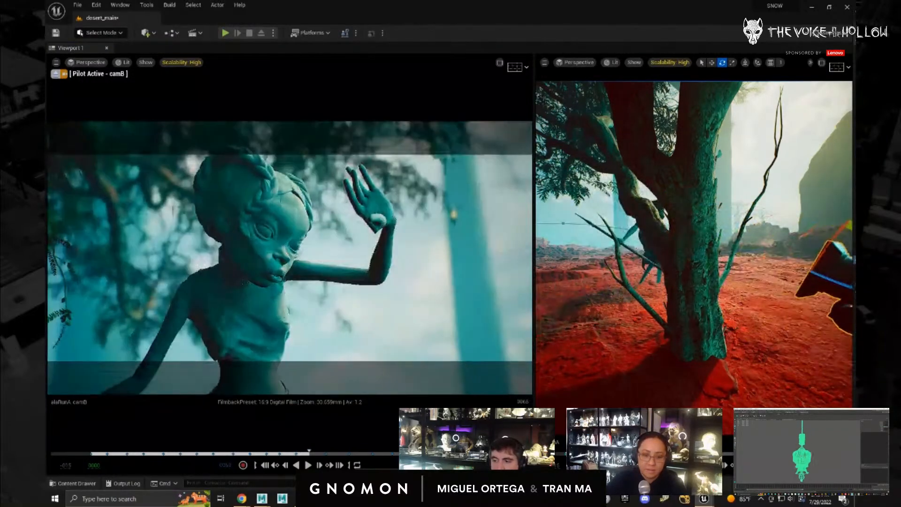
{"action": "key", "text": "f"}
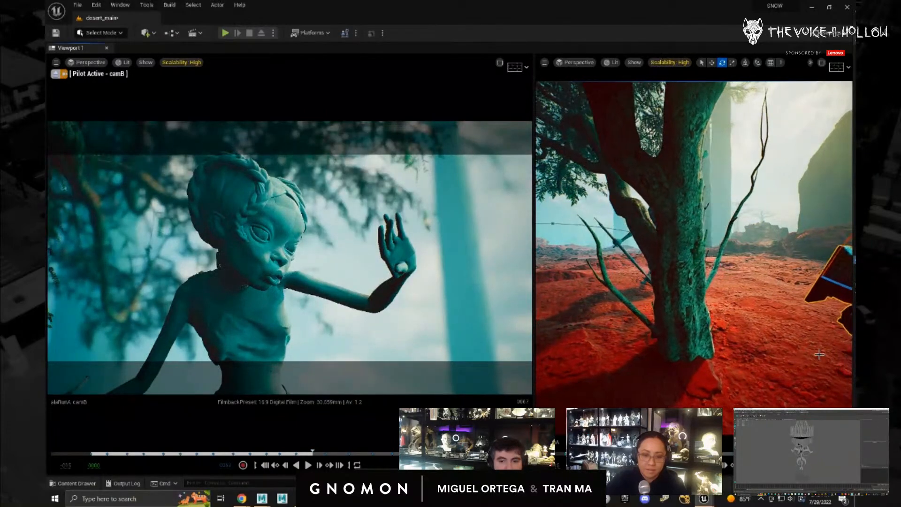
{"action": "left_click_drag", "start_coordinate": [647, 244], "coordinate": [681, 219]}
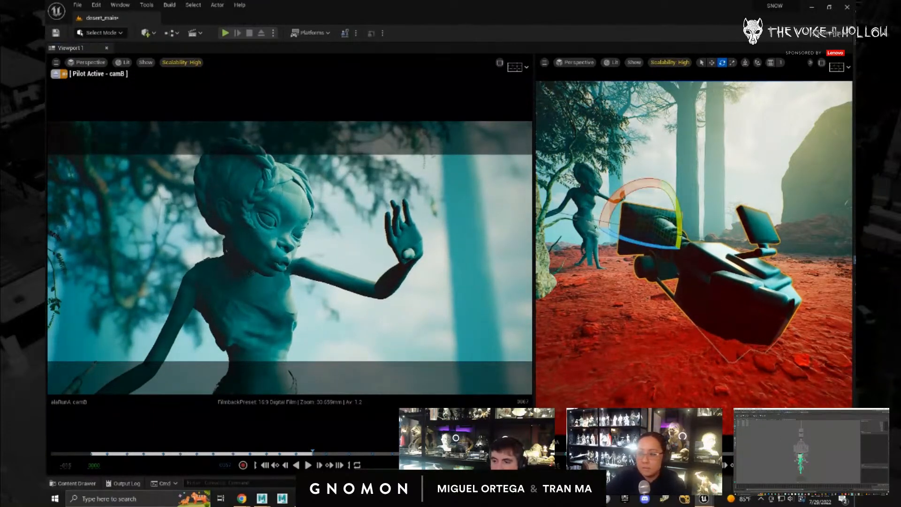
- Play the shot from its start to review camB's motion and save all modified files
{"action": "key", "text": "Up"}
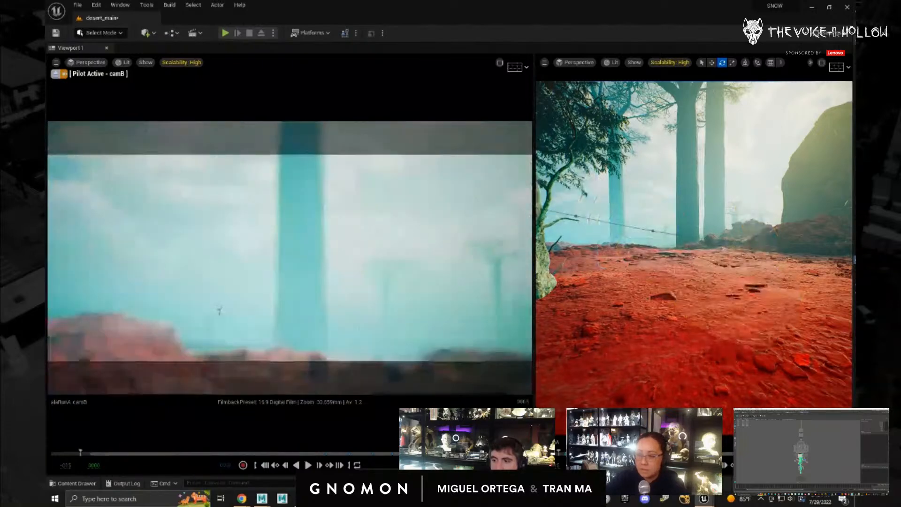
{"action": "left_click", "coordinate": [442, 297]}
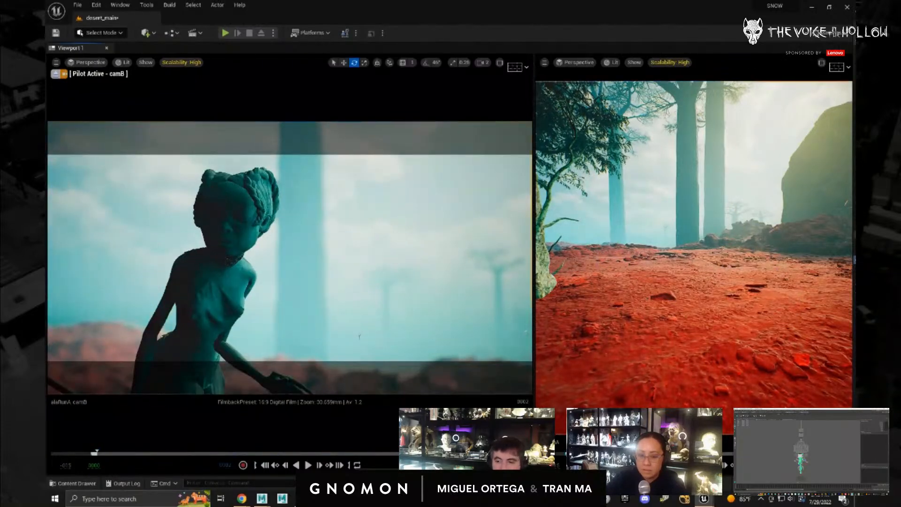
{"action": "key", "text": "space"}
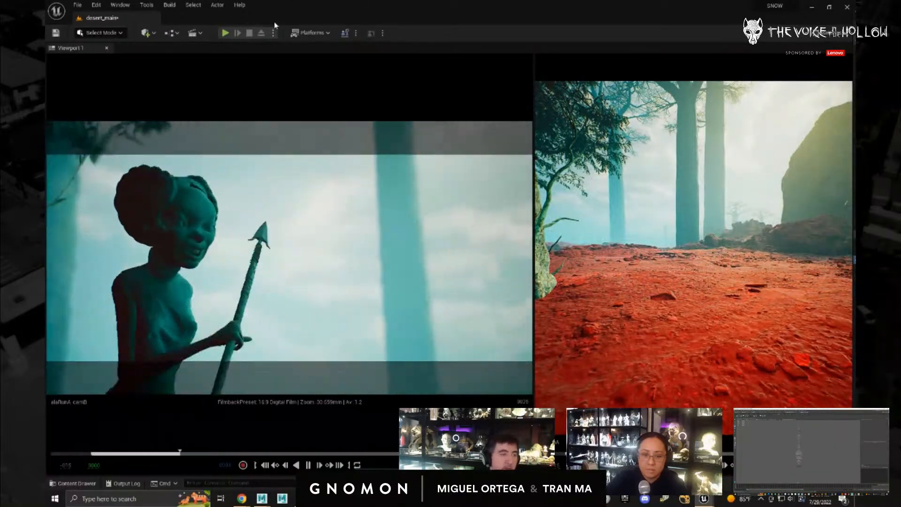
{"action": "left_click", "coordinate": [77, 5]}
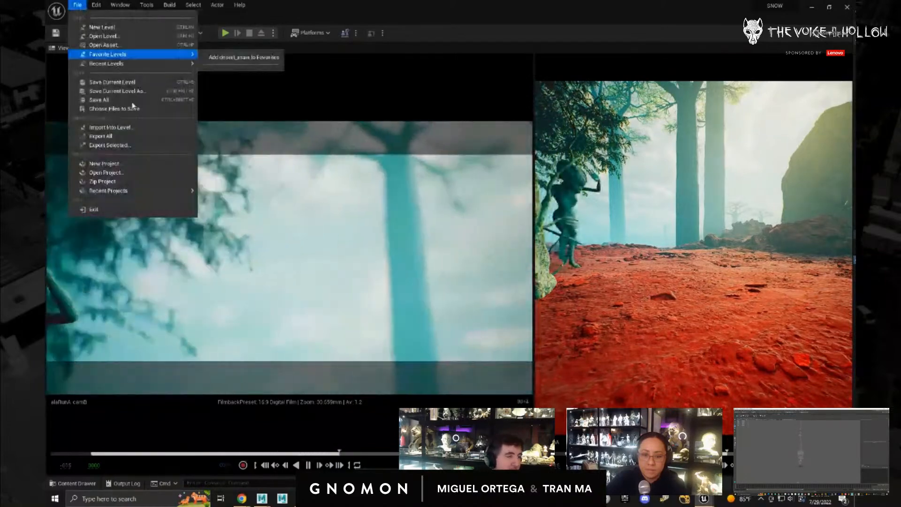
{"action": "left_click", "coordinate": [147, 97]}
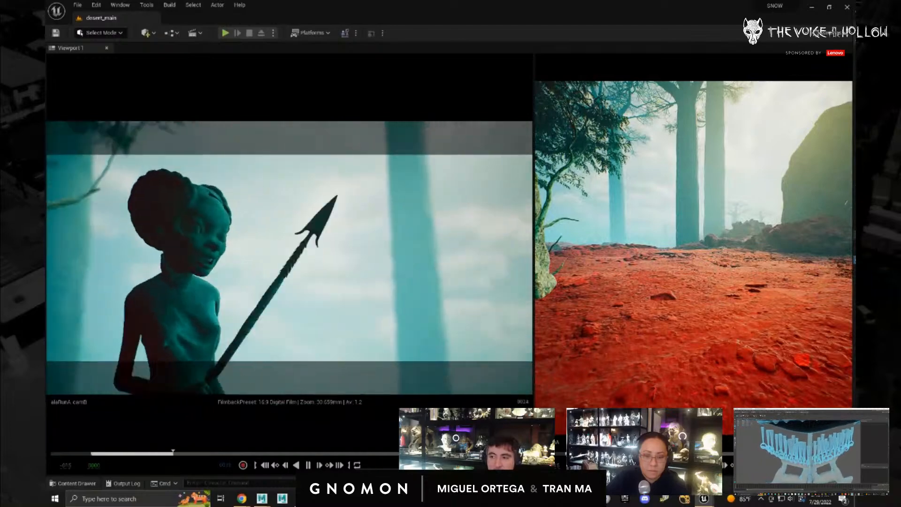
- Stop playback, move to frame 95, focus on camB and rotate it to place the character closer to the centre and lower
{"action": "key", "text": "space"}
{"action": "left_click_drag", "start_coordinate": [123, 454], "coordinate": [396, 453]}
{"action": "key", "text": "Right"}
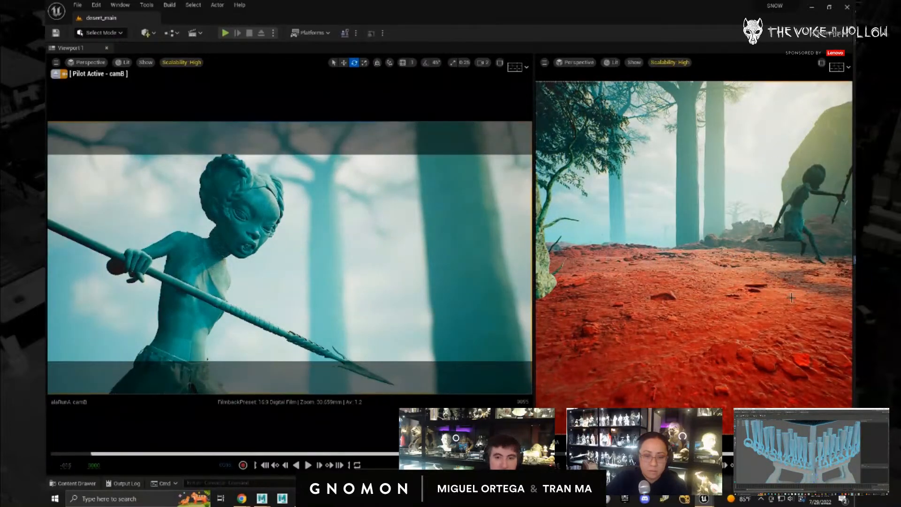
{"action": "right_click", "coordinate": [764, 350]}
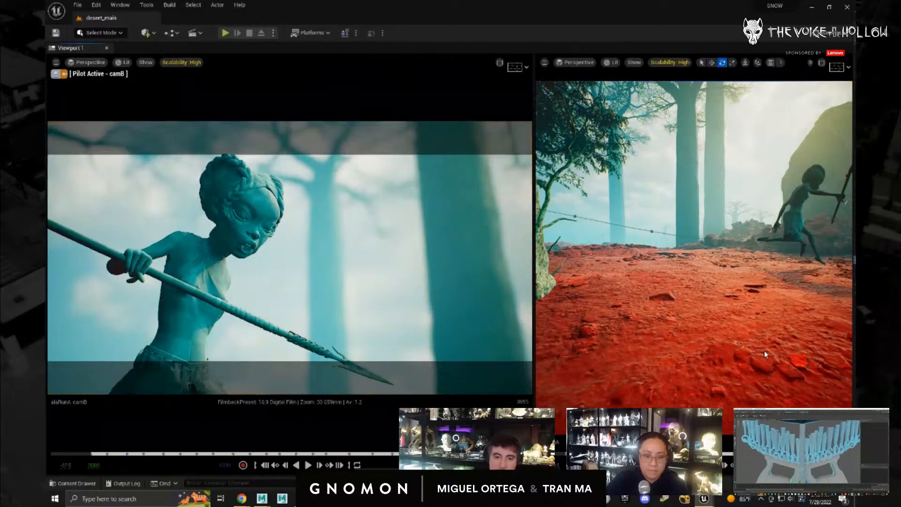
{"action": "key", "text": "f"}
{"action": "left_click_drag", "start_coordinate": [678, 263], "coordinate": [621, 276], "text": "alt"}
{"action": "left_click_drag", "start_coordinate": [687, 229], "coordinate": [688, 248]}
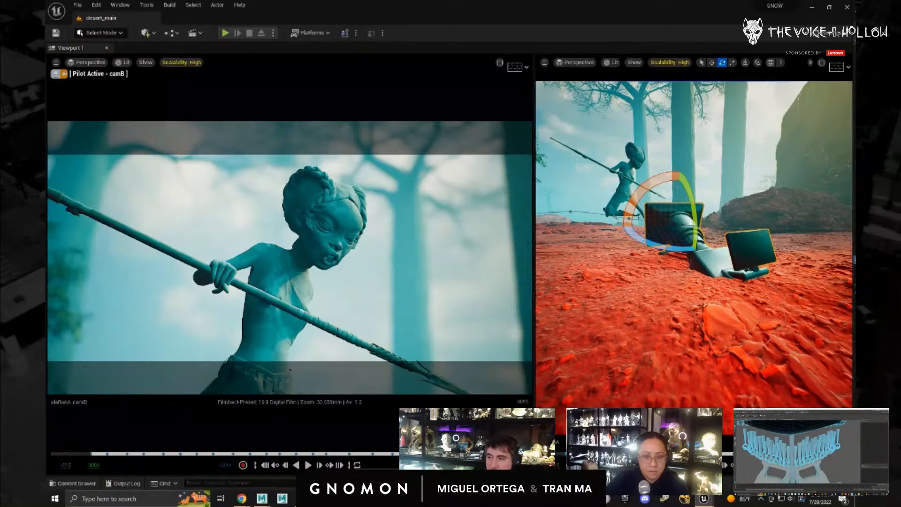
- Go back to frame 81, dock the Sequencer beneath the viewports and reduce its height to enlarge the viewports
{"action": "left_click_drag", "start_coordinate": [405, 454], "coordinate": [359, 454]}
{"action": "key", "text": "alt+Tab"}
{"action": "left_click_drag", "start_coordinate": [855, 202], "coordinate": [627, 424]}
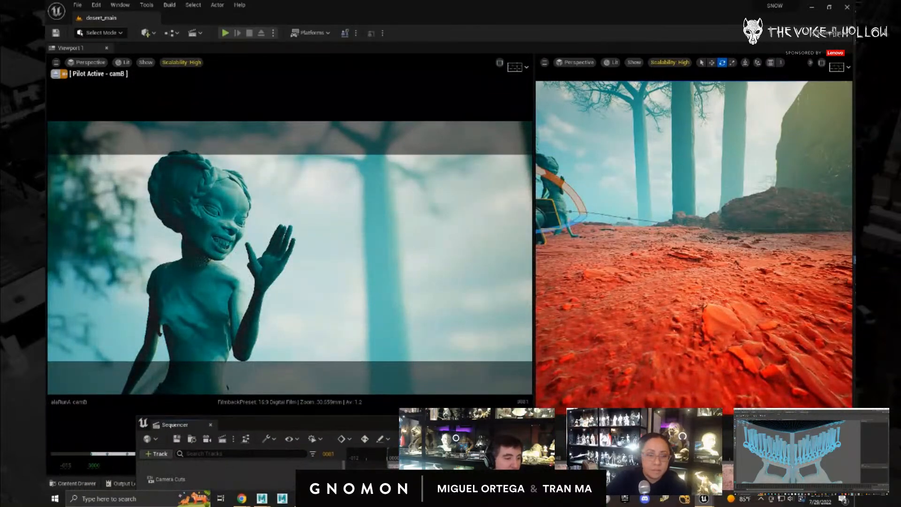
{"action": "left_click_drag", "start_coordinate": [176, 426], "coordinate": [129, 456]}
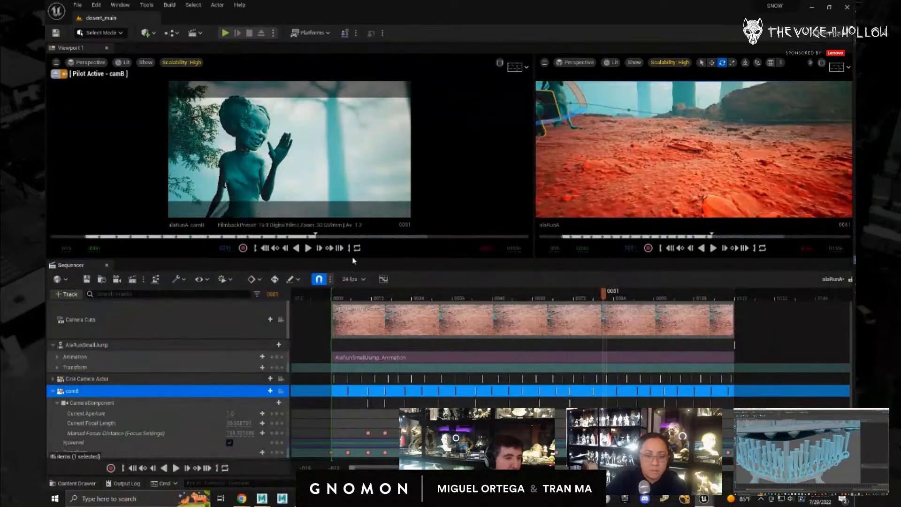
{"action": "left_click_drag", "start_coordinate": [353, 266], "coordinate": [346, 324]}
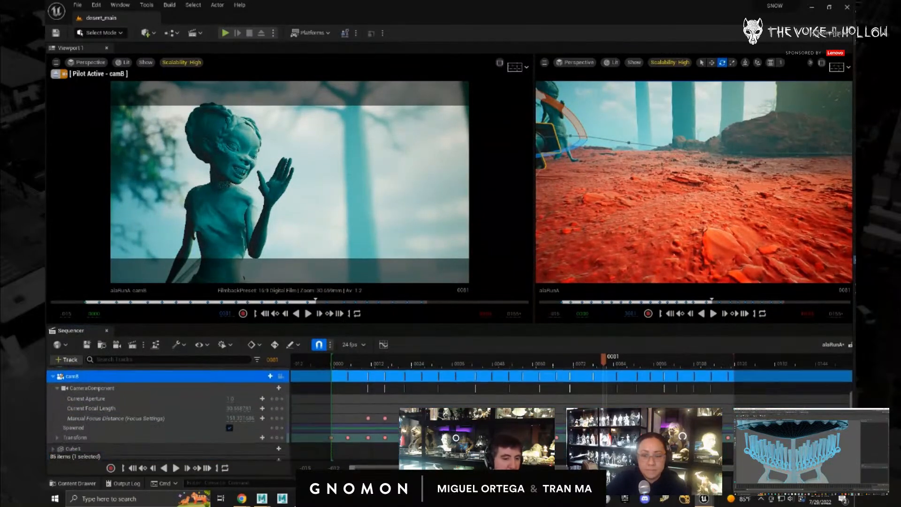
- Move to frame 8, rotate camB to place the character farther left with more headroom, and key its transform
{"action": "left_click_drag", "start_coordinate": [605, 360], "coordinate": [359, 387]}
{"action": "right_click_drag", "start_coordinate": [632, 216], "coordinate": [629, 215]}
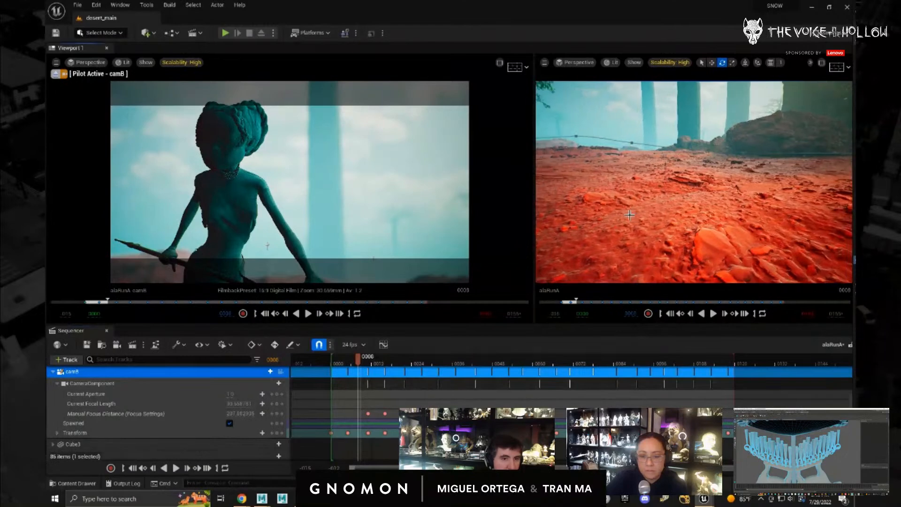
{"action": "key", "text": "f"}
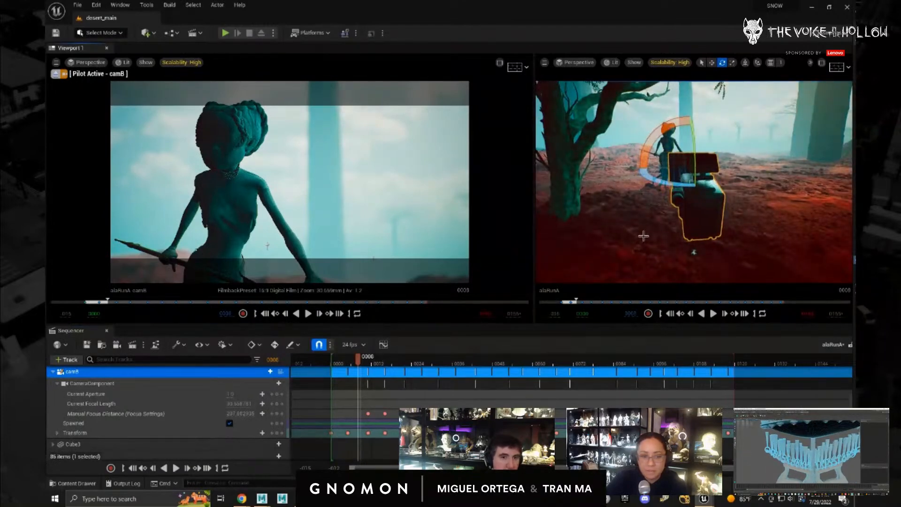
{"action": "left_click_drag", "start_coordinate": [643, 235], "coordinate": [665, 243], "text": "alt"}
{"action": "left_click_drag", "start_coordinate": [665, 182], "coordinate": [662, 184]}
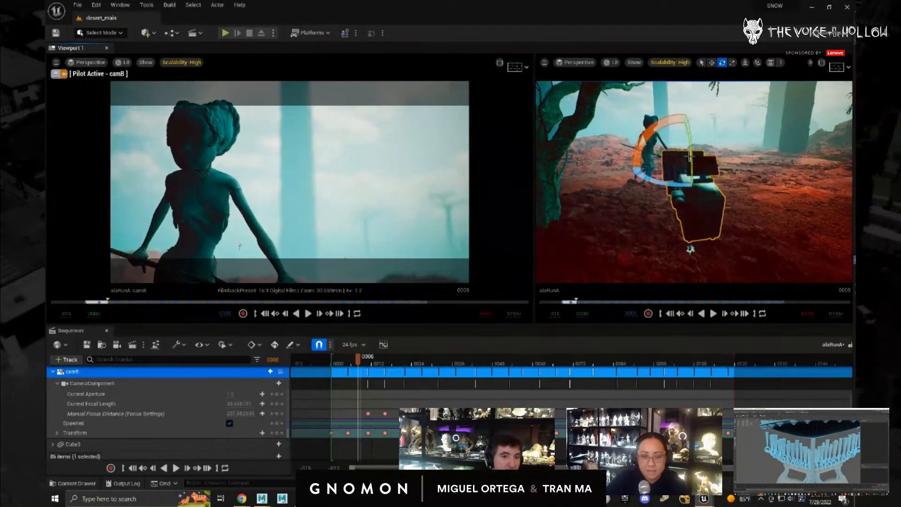
{"action": "left_click_drag", "start_coordinate": [690, 155], "coordinate": [691, 160]}
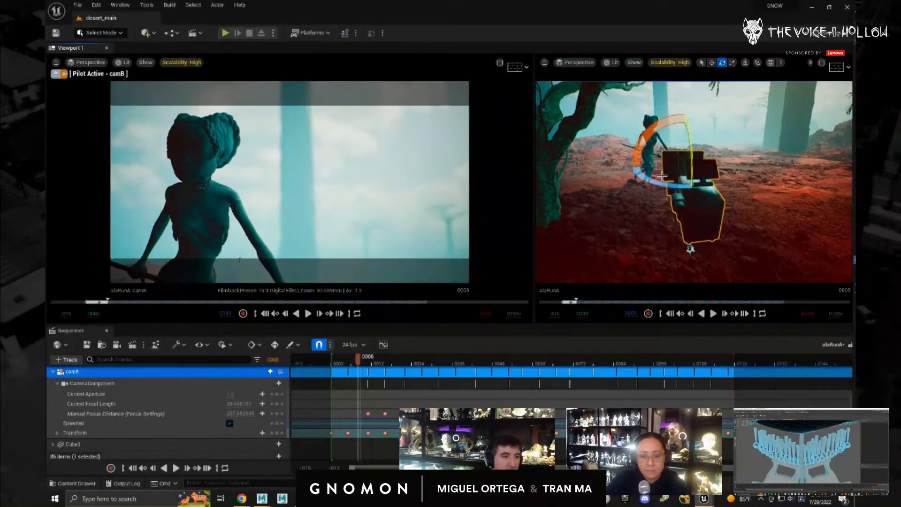
{"action": "left_click", "coordinate": [276, 432]}
- Move to frame 40, rotate camB to place the character slightly farther left, and check the neighbouring transform keys at frames 37 and 43
{"action": "left_click_drag", "start_coordinate": [367, 360], "coordinate": [468, 358]}
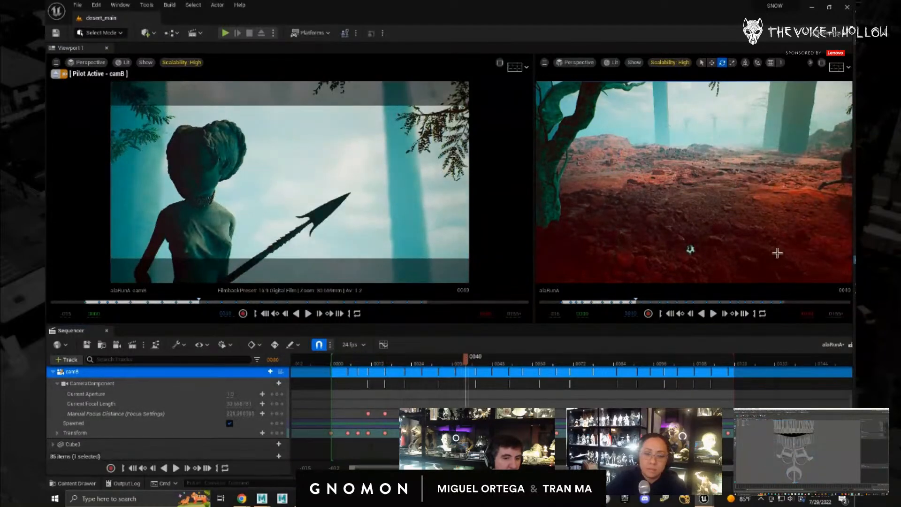
{"action": "key", "text": "f"}
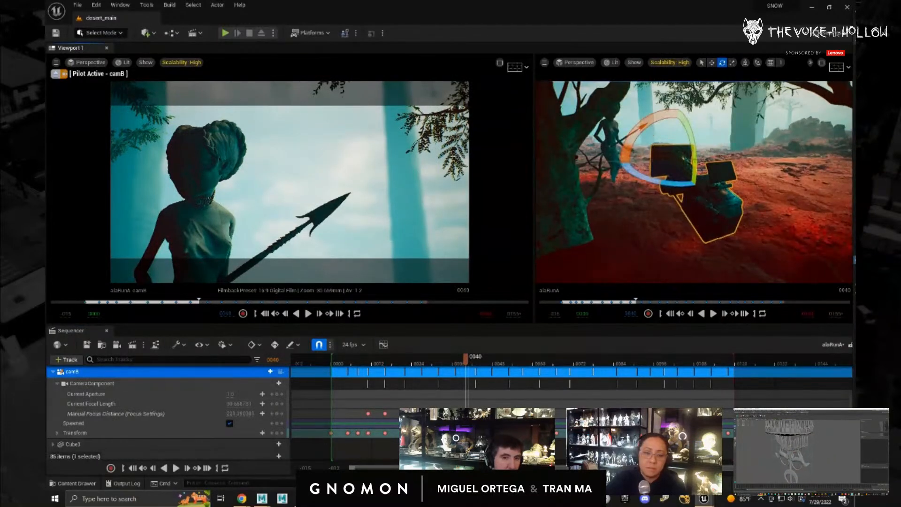
{"action": "left_click_drag", "start_coordinate": [694, 166], "coordinate": [615, 234]}
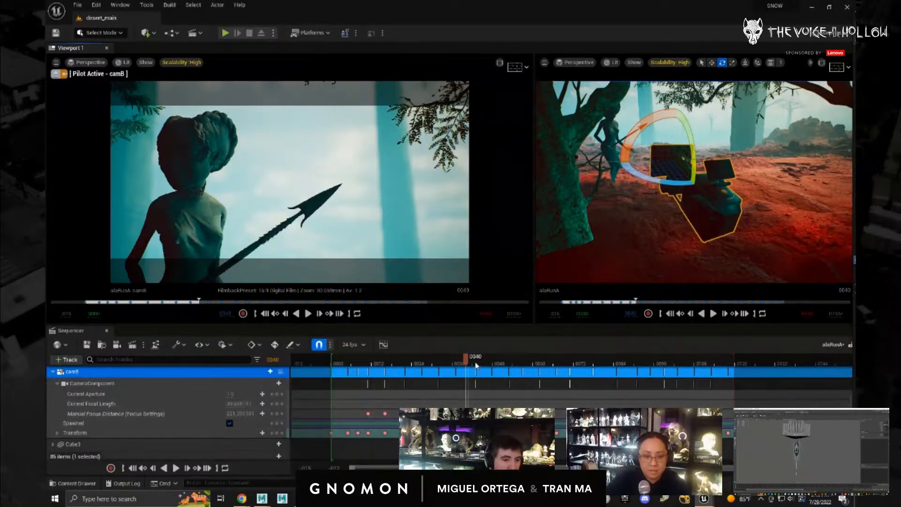
{"action": "left_click_drag", "start_coordinate": [463, 364], "coordinate": [468, 366]}
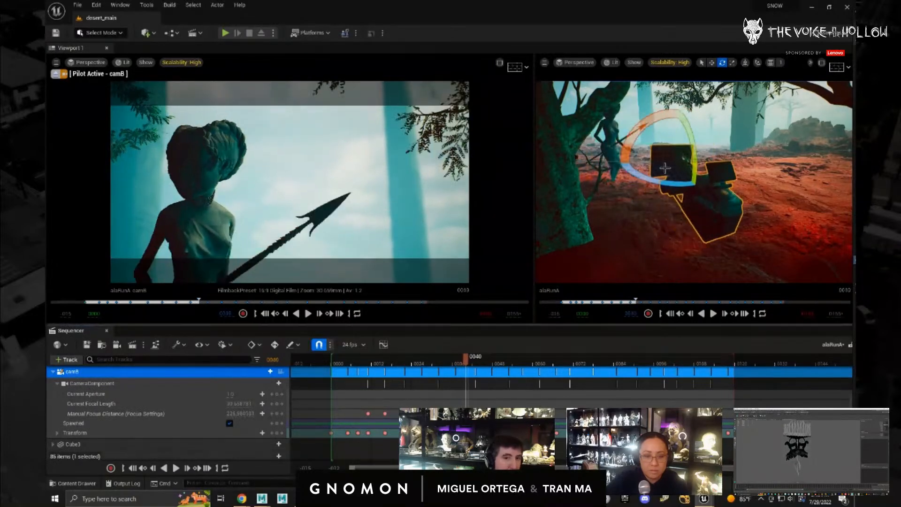
{"action": "left_click_drag", "start_coordinate": [665, 182], "coordinate": [669, 180]}
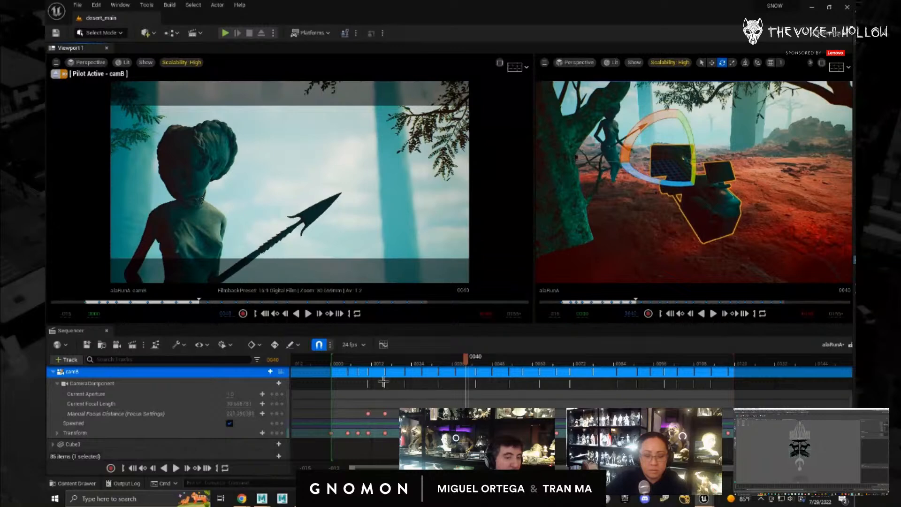
{"action": "left_click", "coordinate": [276, 432]}
{"action": "left_click", "coordinate": [274, 433]}
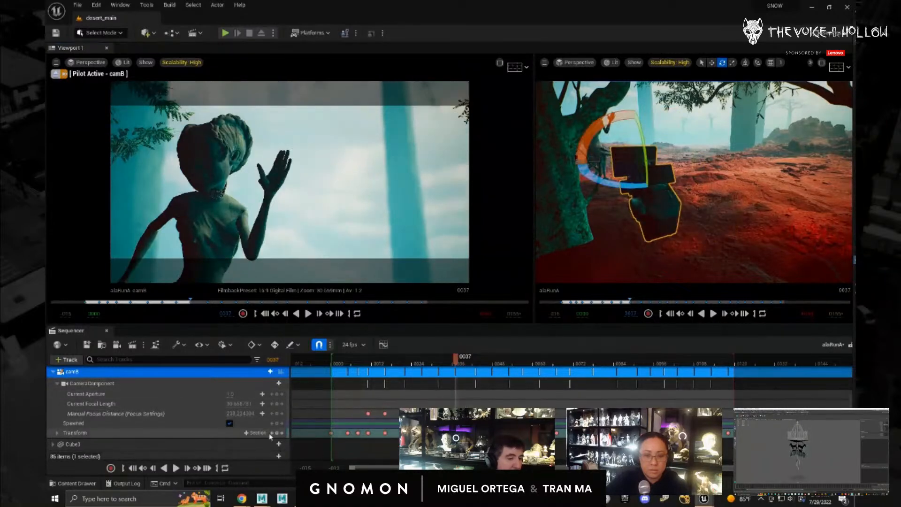
{"action": "left_click", "coordinate": [283, 432]}
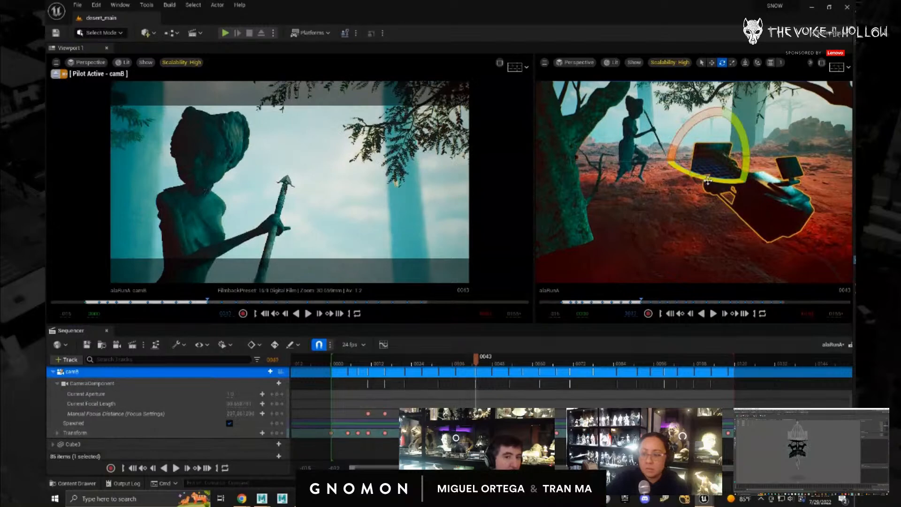
{"action": "left_click_drag", "start_coordinate": [476, 361], "coordinate": [468, 361]}
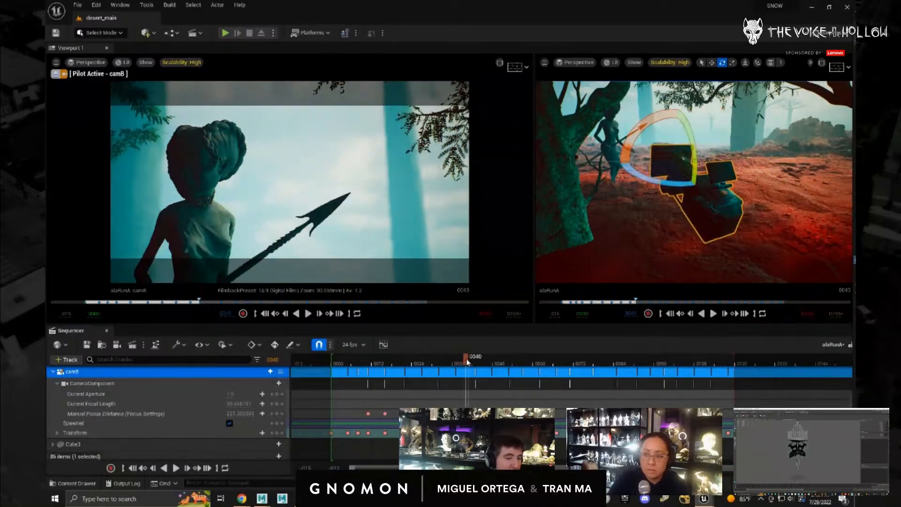
{"action": "left_click_drag", "start_coordinate": [670, 186], "coordinate": [670, 188]}
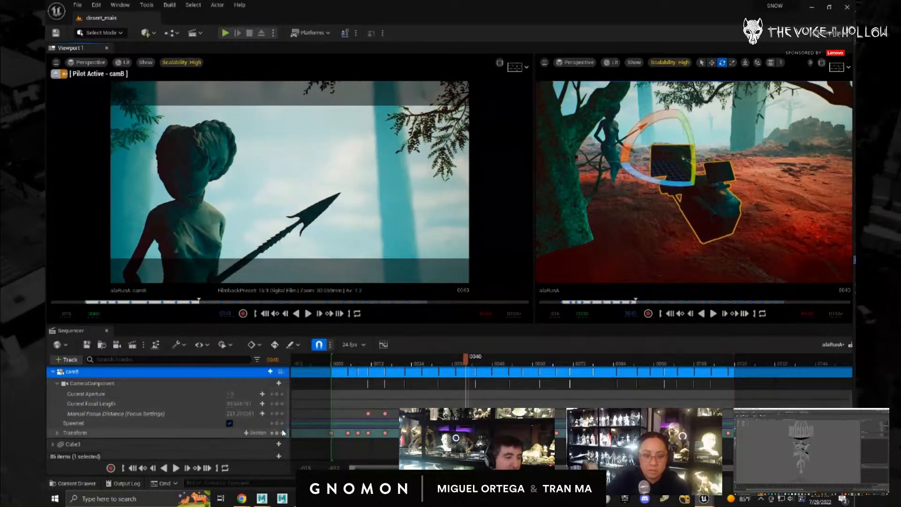
- Advance to frame 81, focus on camB and rotate it to place the character farther left and lower in the shot
{"action": "left_click_drag", "start_coordinate": [467, 367], "coordinate": [608, 372]}
{"action": "key", "text": "f"}
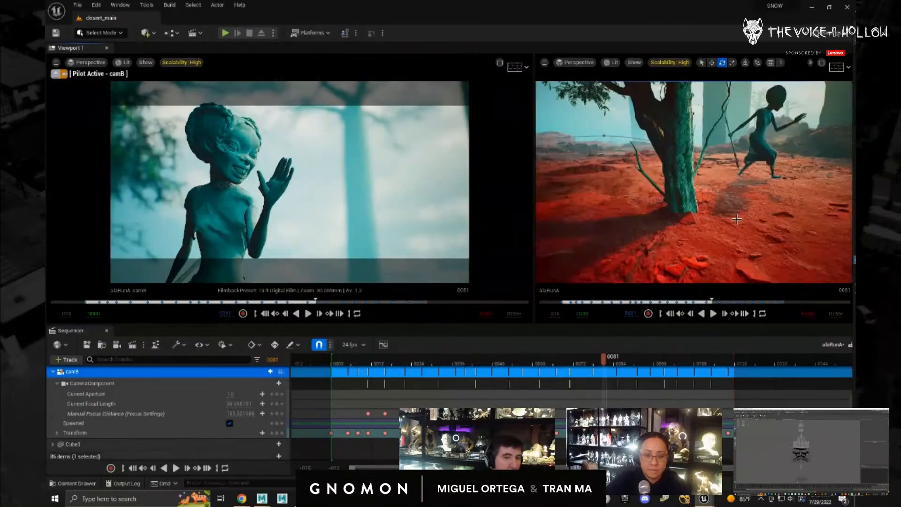
{"action": "left_click_drag", "start_coordinate": [696, 171], "coordinate": [676, 187]}
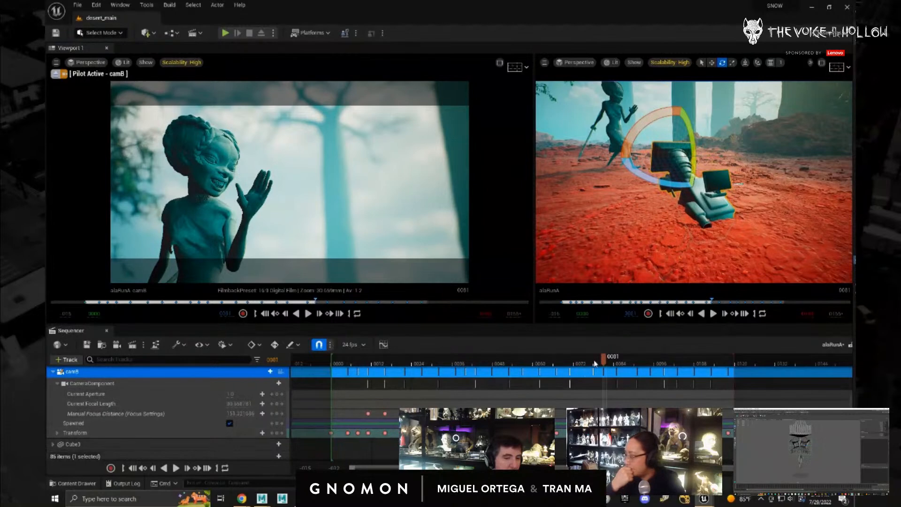
- Go back to frame 75, rotate camB to place the character farther left and lower, and play the shot from its start
{"action": "left_click_drag", "start_coordinate": [604, 359], "coordinate": [586, 361]}
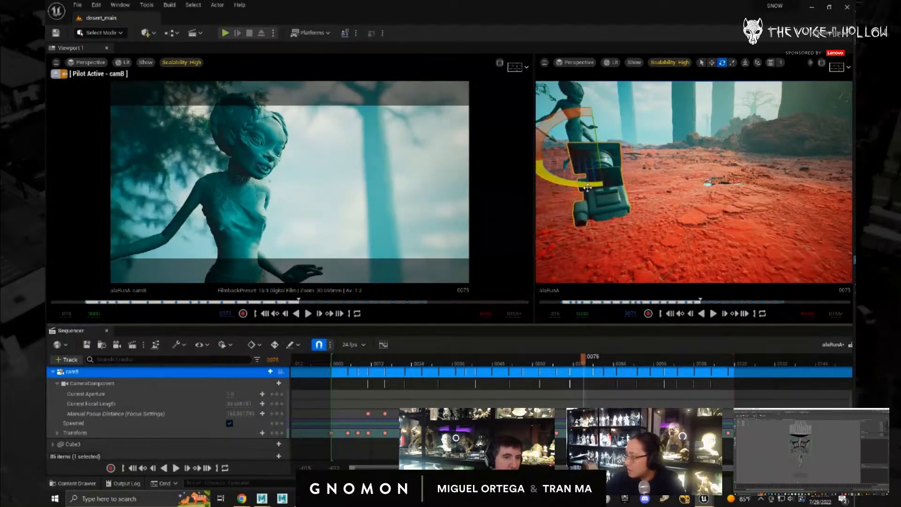
{"action": "left_click_drag", "start_coordinate": [586, 187], "coordinate": [583, 188]}
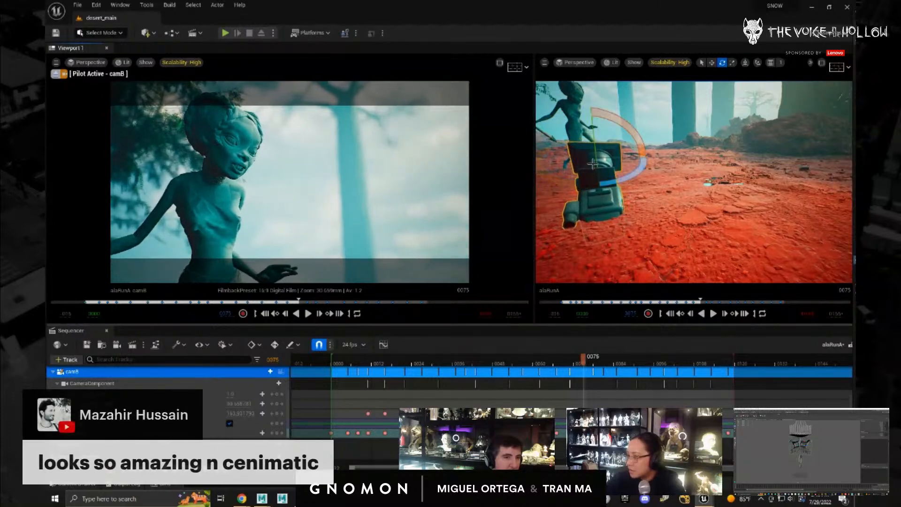
{"action": "left_click_drag", "start_coordinate": [597, 157], "coordinate": [597, 164]}
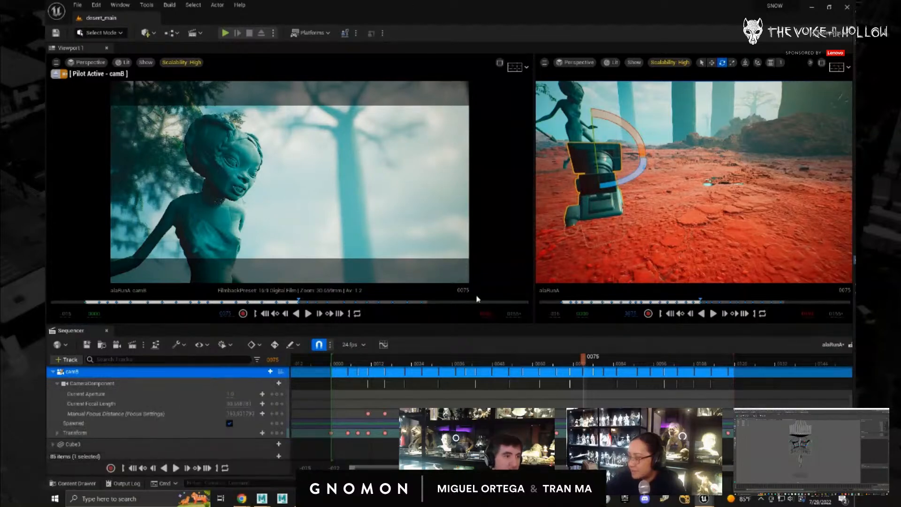
{"action": "left_click", "coordinate": [338, 364]}
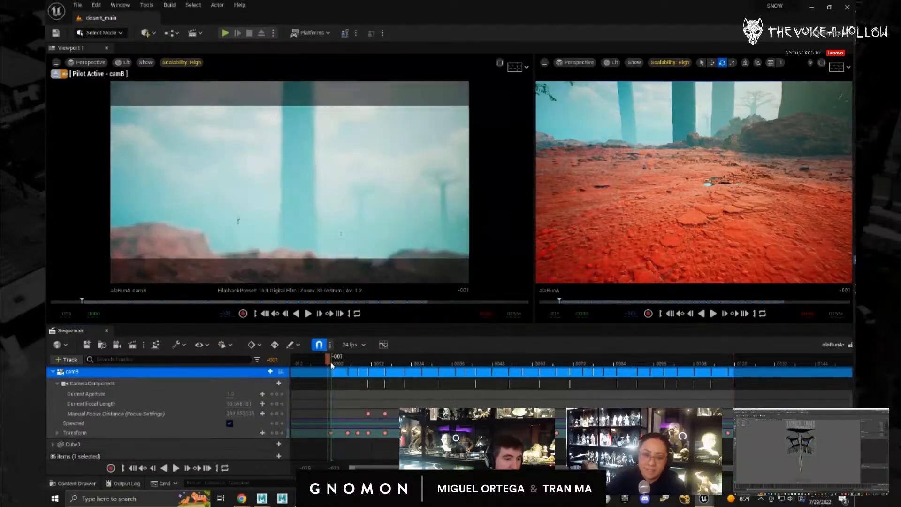
{"action": "key", "text": "space"}
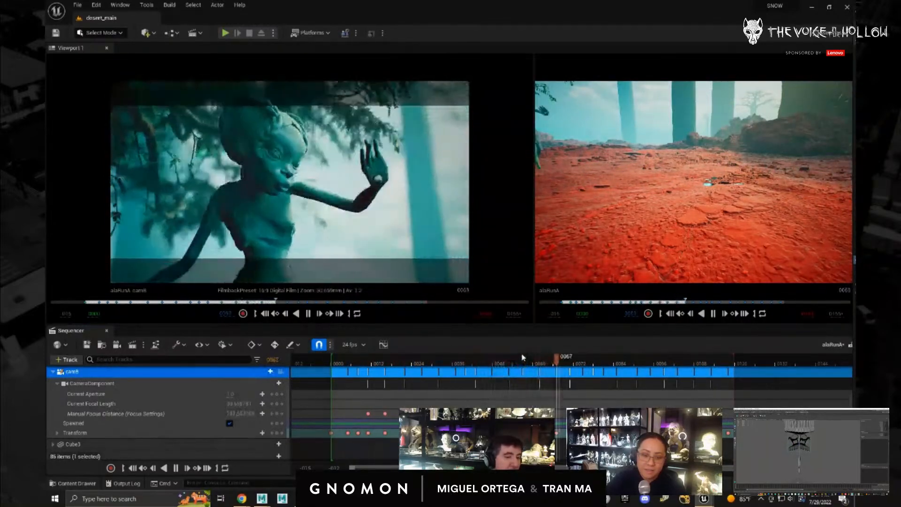
- Return to frame 40 and reframe the perspective viewport as a wide view of the tree, the character and the open ground
{"action": "left_click_drag", "start_coordinate": [521, 359], "coordinate": [465, 362]}
{"action": "scroll", "coordinate": [597, 235], "scroll_direction": "down", "scroll_amount": 10}
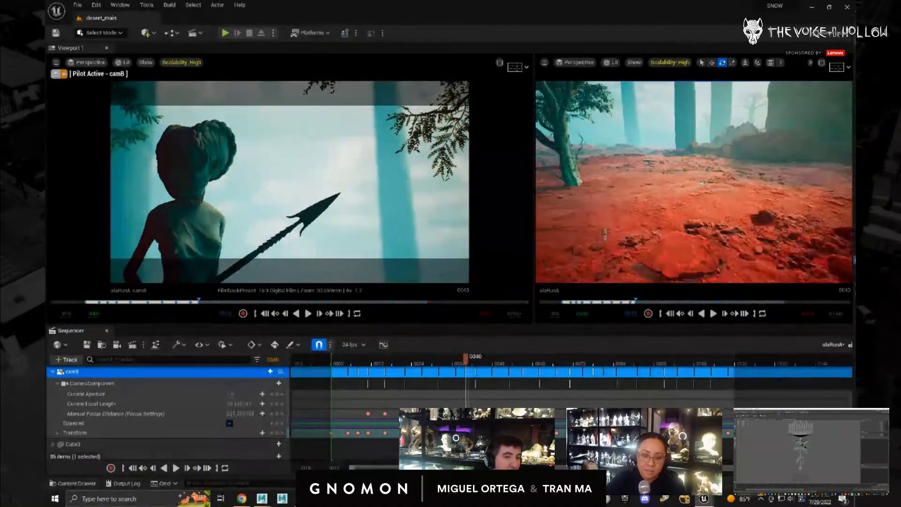
{"action": "left_click_drag", "start_coordinate": [640, 239], "coordinate": [610, 243], "text": "alt"}
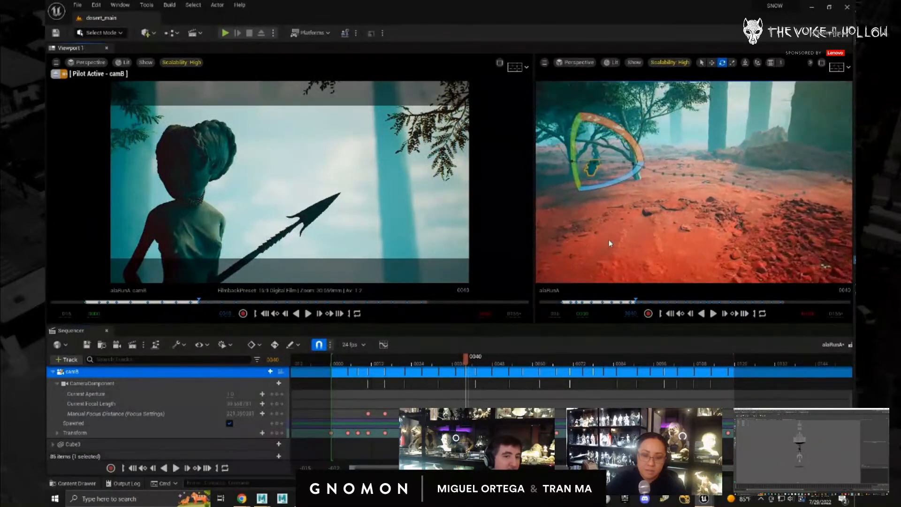
{"action": "left_click_drag", "start_coordinate": [645, 214], "coordinate": [506, 173], "text": "alt"}
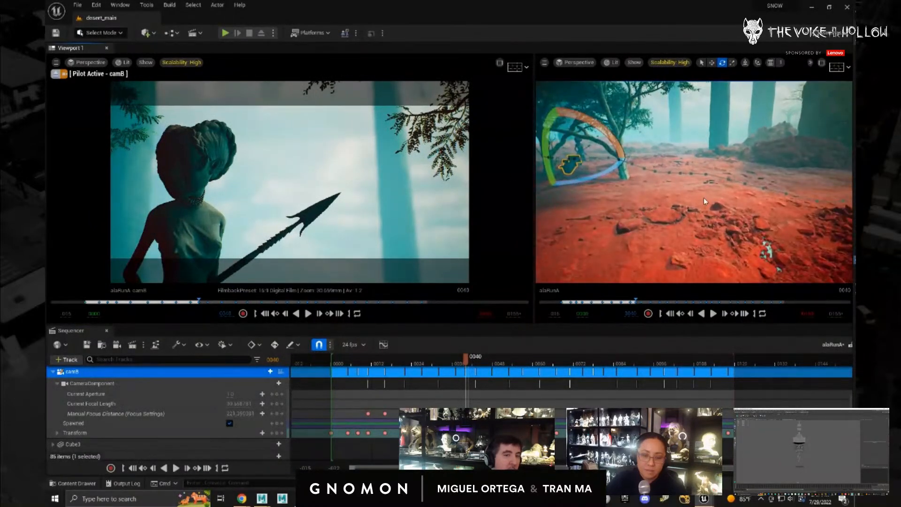
{"action": "middle_click_drag", "start_coordinate": [704, 201], "coordinate": [704, 202], "text": "alt"}
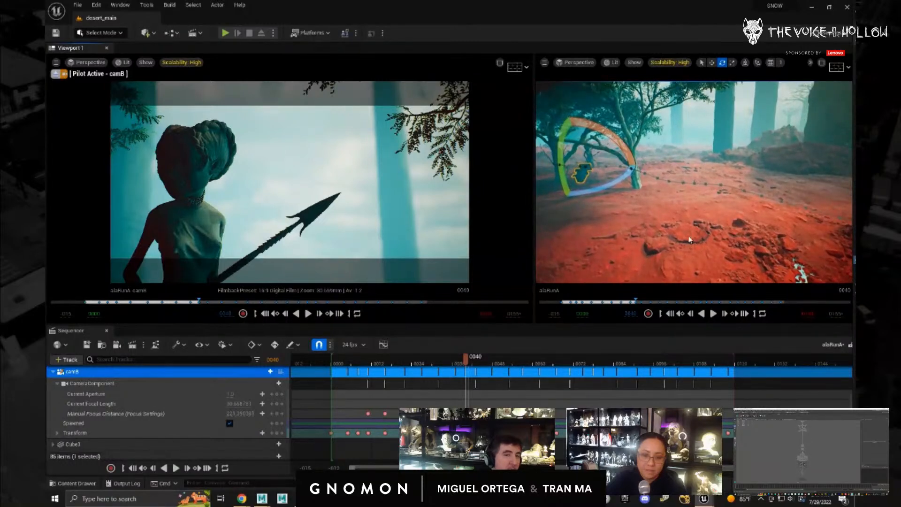
{"action": "left_click_drag", "start_coordinate": [690, 240], "coordinate": [688, 229], "text": "alt"}
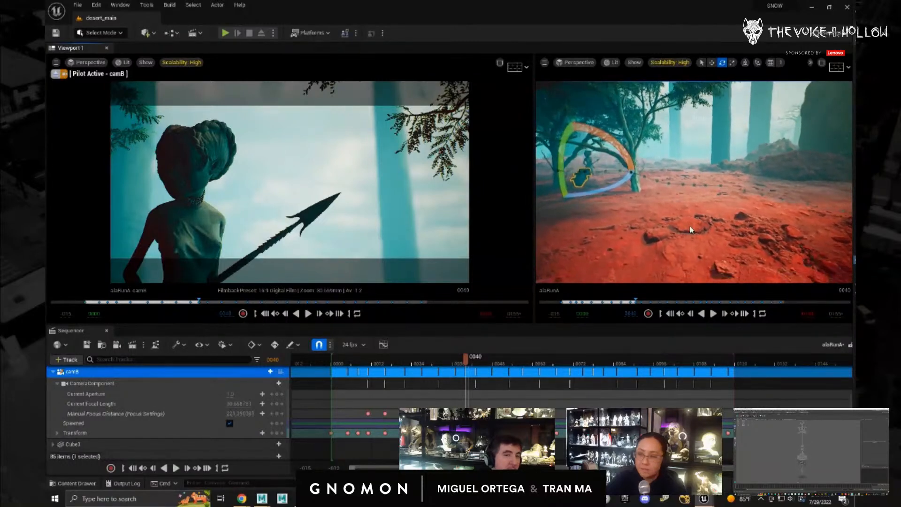
{"action": "right_click_drag", "start_coordinate": [831, 250], "coordinate": [647, 223], "text": "alt"}
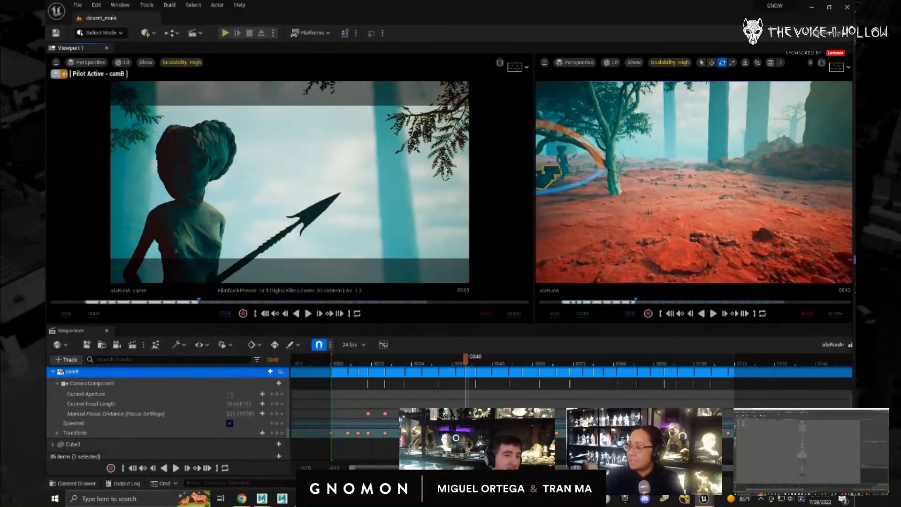
{"action": "left_click", "coordinate": [647, 218]}
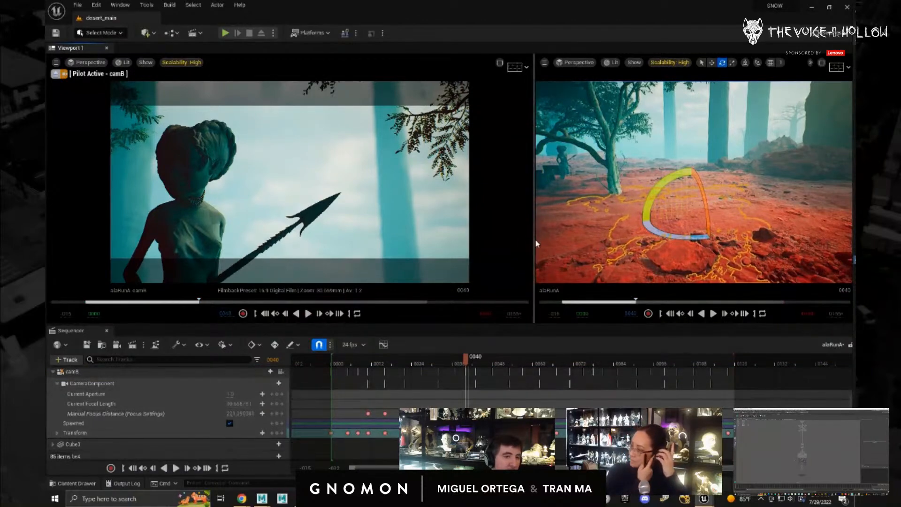
- Enlarge the perspective viewport and play the shot from frame 0 to review the run in the wide view
{"action": "left_click_drag", "start_coordinate": [535, 243], "coordinate": [334, 289]}
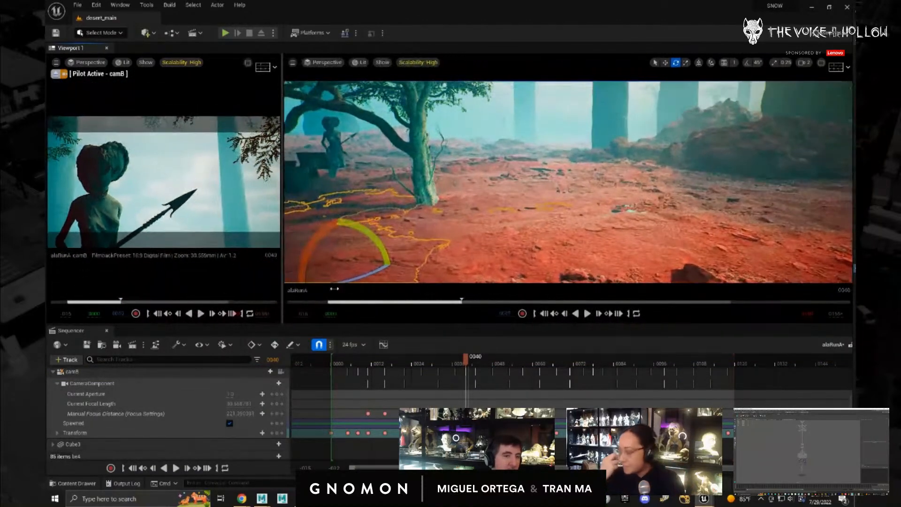
{"action": "left_click", "coordinate": [557, 313]}
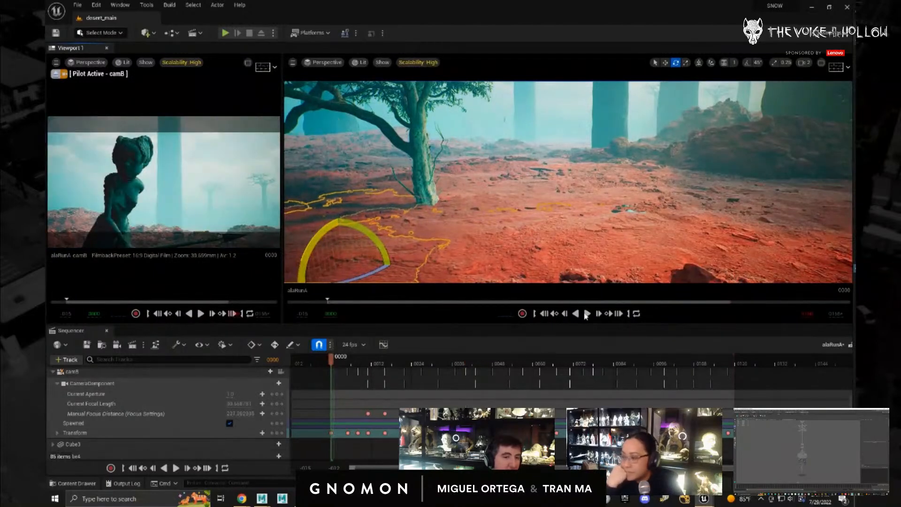
{"action": "left_click", "coordinate": [587, 314]}
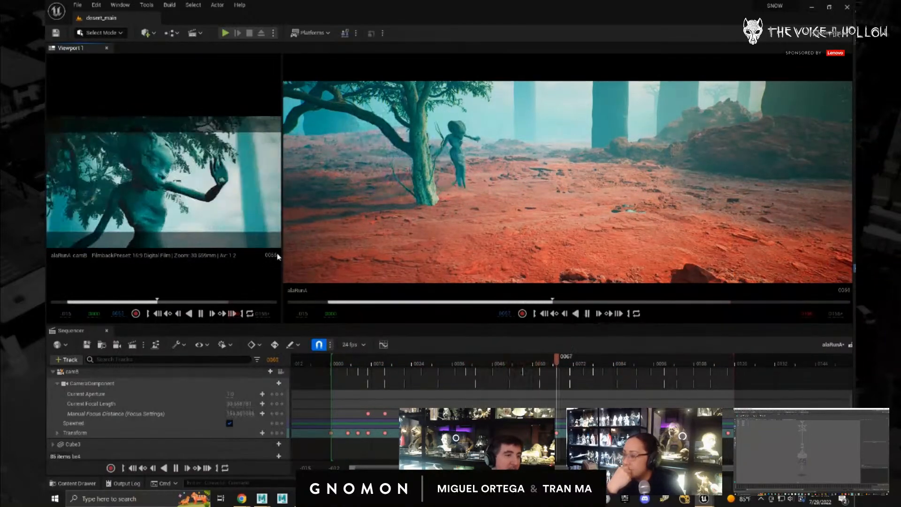
- Widen the camB viewport, go to frame 84 and move the Sequencer out from beneath the viewports to give them full height
{"action": "left_click_drag", "start_coordinate": [281, 256], "coordinate": [608, 263]}
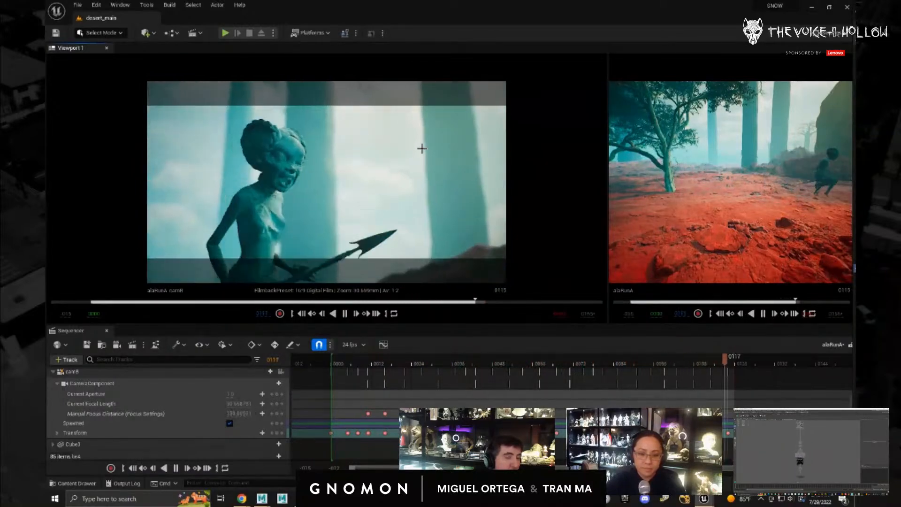
{"action": "left_click_drag", "start_coordinate": [689, 361], "coordinate": [613, 376]}
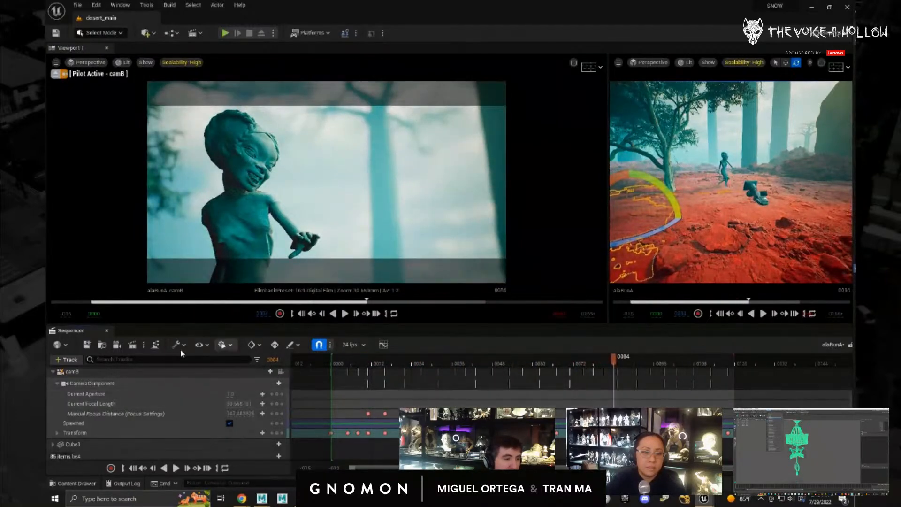
{"action": "left_click_drag", "start_coordinate": [88, 332], "coordinate": [854, 328]}
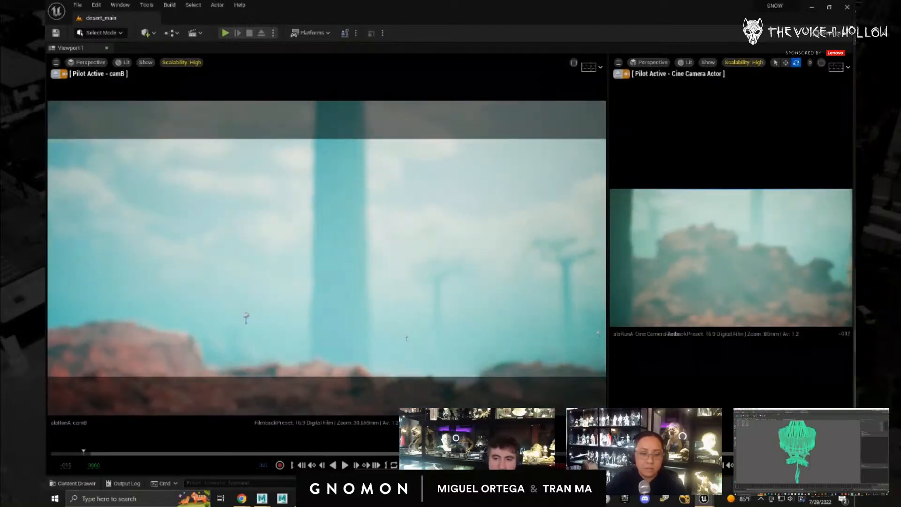
- Play the shot repeatedly from its start, comparing the Cine Camera Actor framing with the camB framing
{"action": "key", "text": "space"}
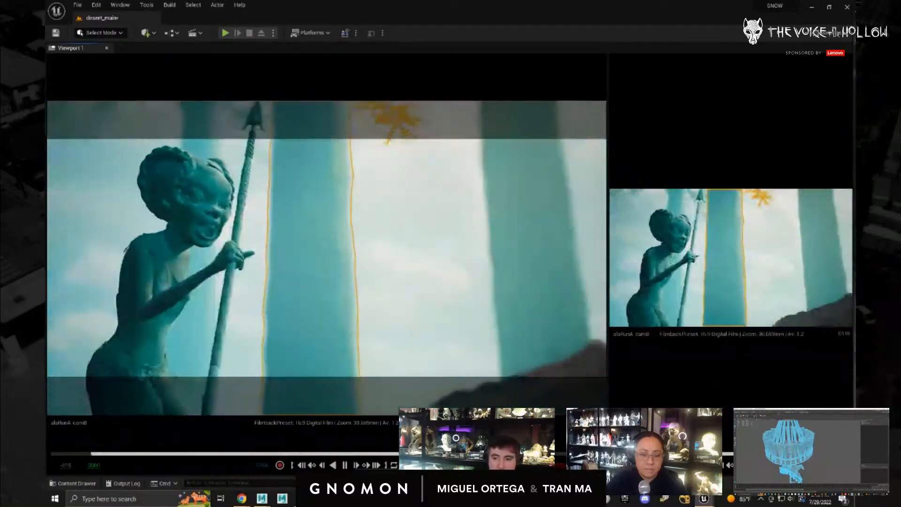
{"action": "left_click", "coordinate": [94, 453]}
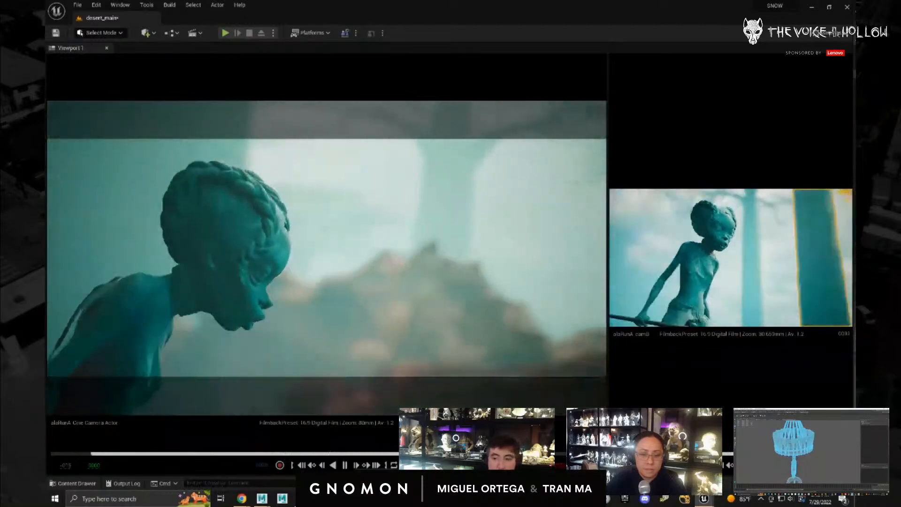
{"action": "left_click", "coordinate": [94, 453]}
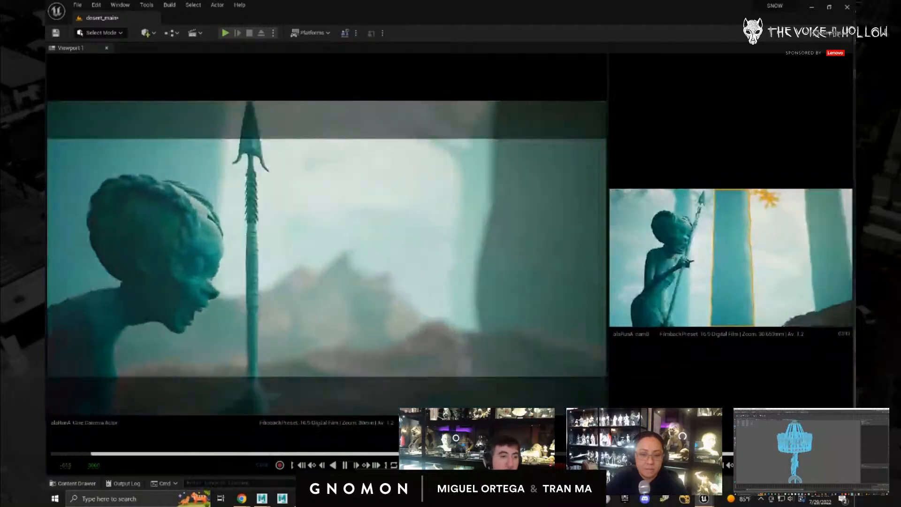
{"action": "left_click", "coordinate": [94, 453]}
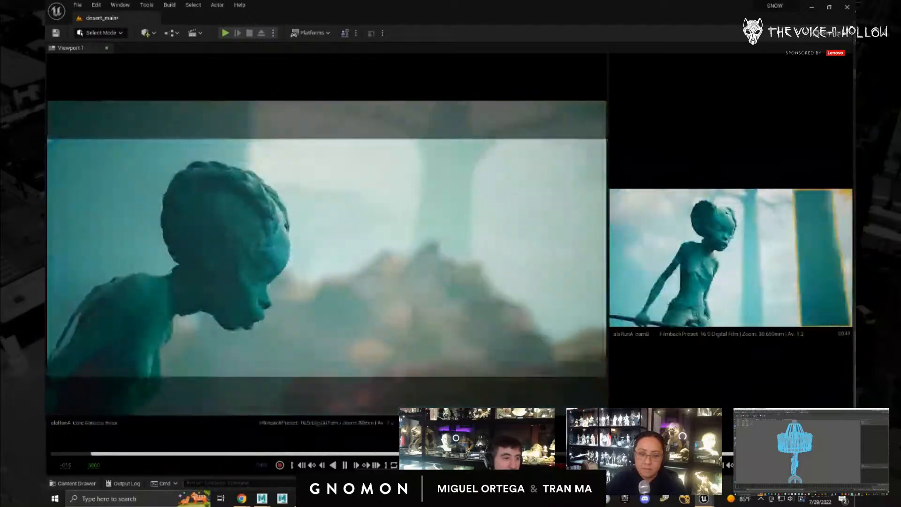
{"action": "left_click", "coordinate": [94, 452]}
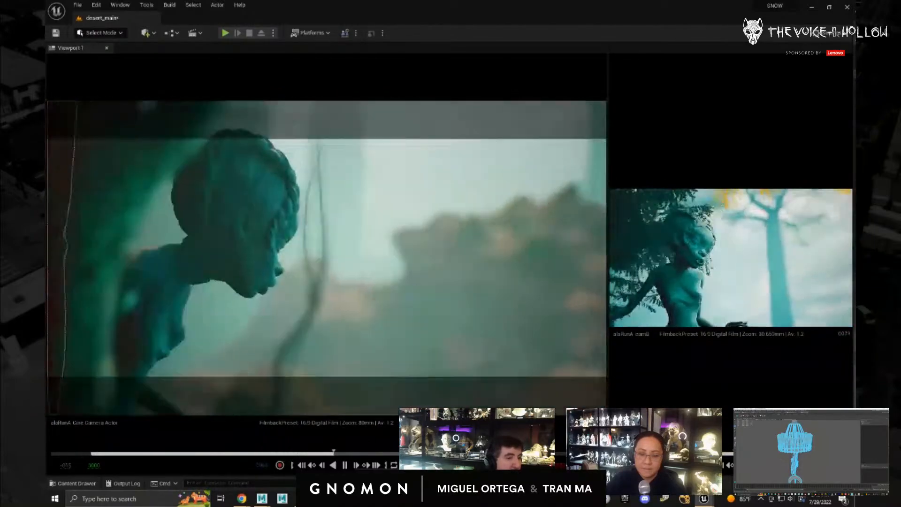
{"action": "left_click", "coordinate": [94, 453]}
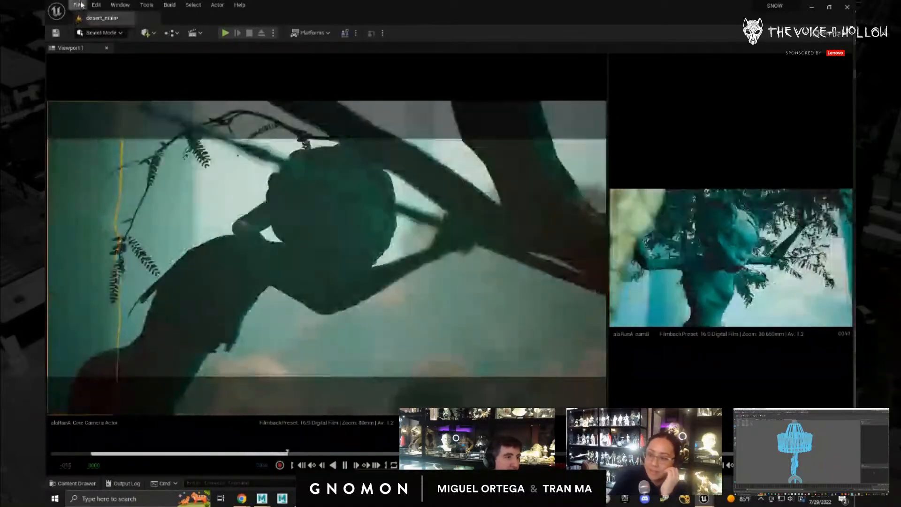
- Save all modified levels and assets of the project
{"action": "left_click", "coordinate": [78, 5]}
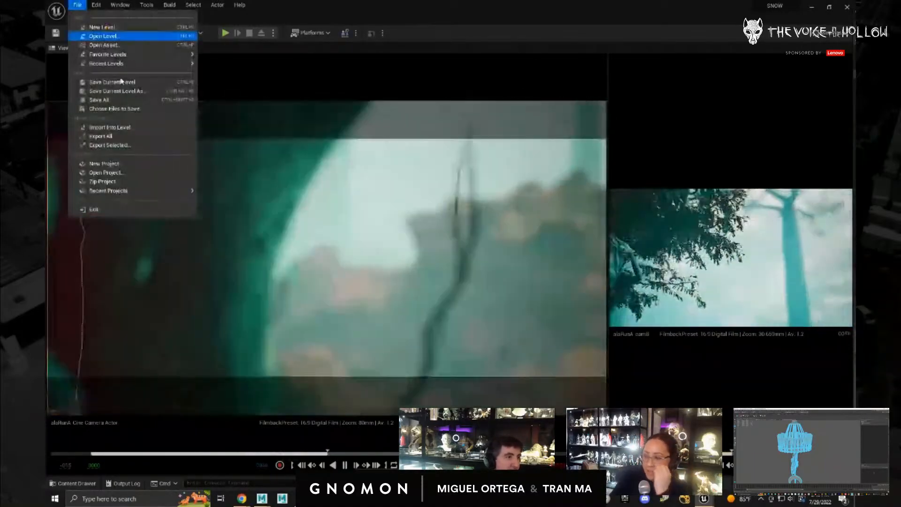
{"action": "left_click", "coordinate": [130, 101]}
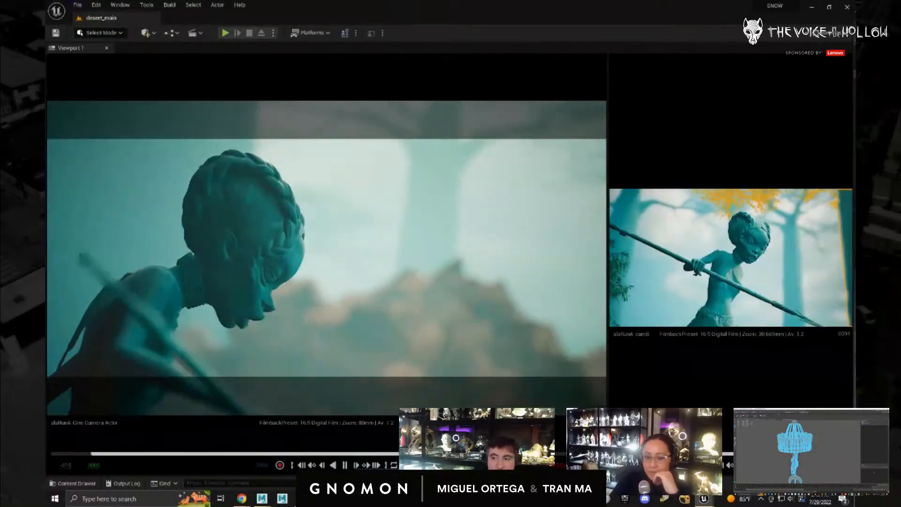
- Stop playback where the character holds the spear across her shoulders and pilot Cine Camera Actor (2) in the larger viewport
{"action": "left_click_drag", "start_coordinate": [521, 453], "coordinate": [397, 452]}
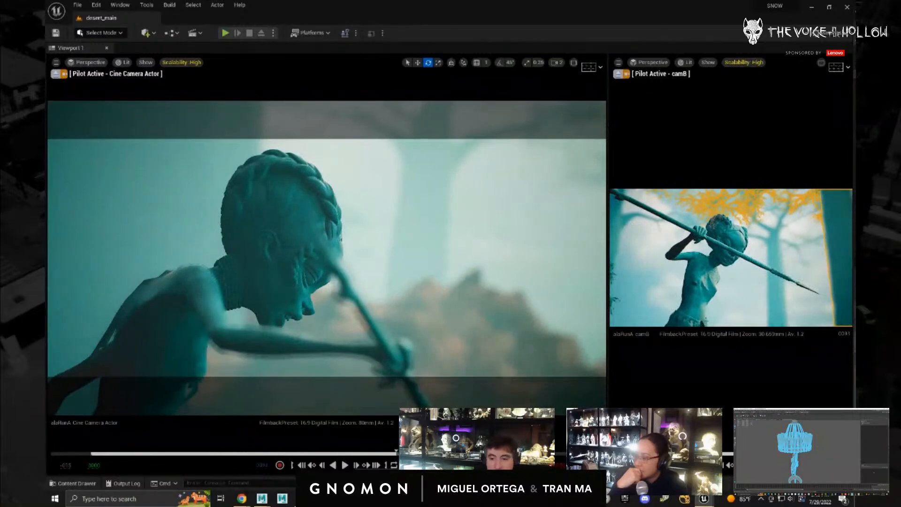
{"action": "left_click", "coordinate": [428, 324]}
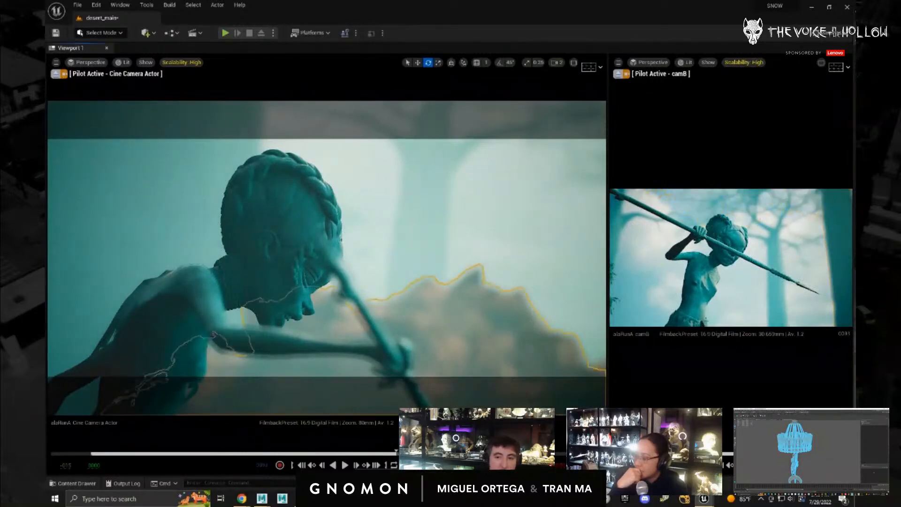
{"action": "scroll", "coordinate": [336, 314], "scroll_direction": "up", "scroll_amount": 10}
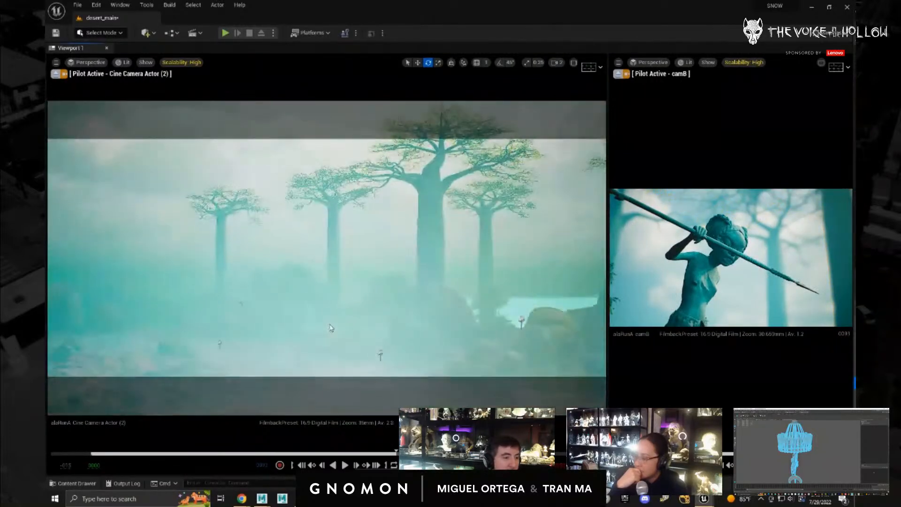
{"action": "scroll", "coordinate": [331, 328], "scroll_direction": "down", "scroll_amount": 10}
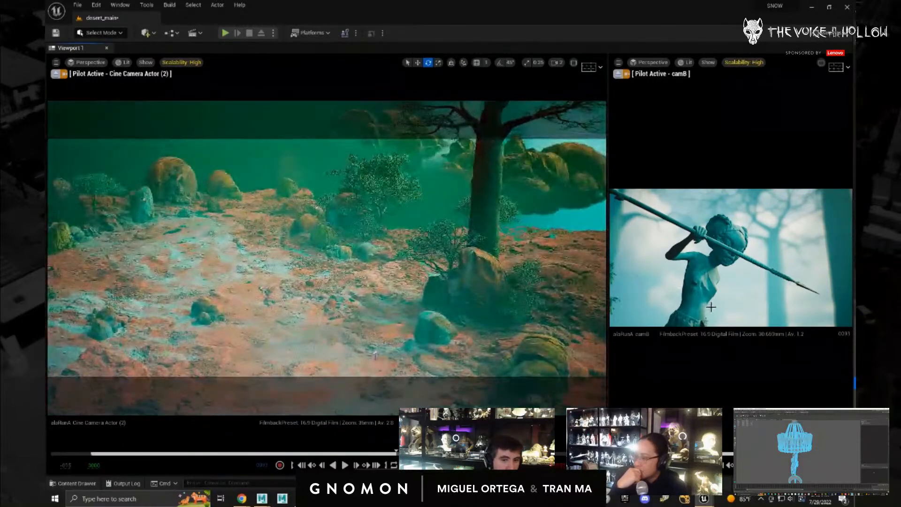
- Select the running character, raise the viewport camera speed and focus Cine Camera Actor (2) on her
{"action": "left_click", "coordinate": [695, 306]}
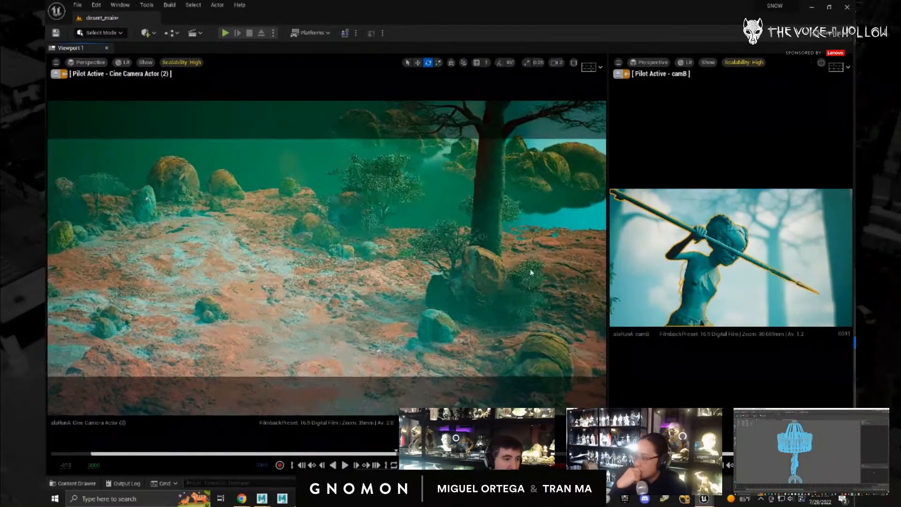
{"action": "scroll", "coordinate": [317, 278], "scroll_direction": "up", "scroll_amount": 10}
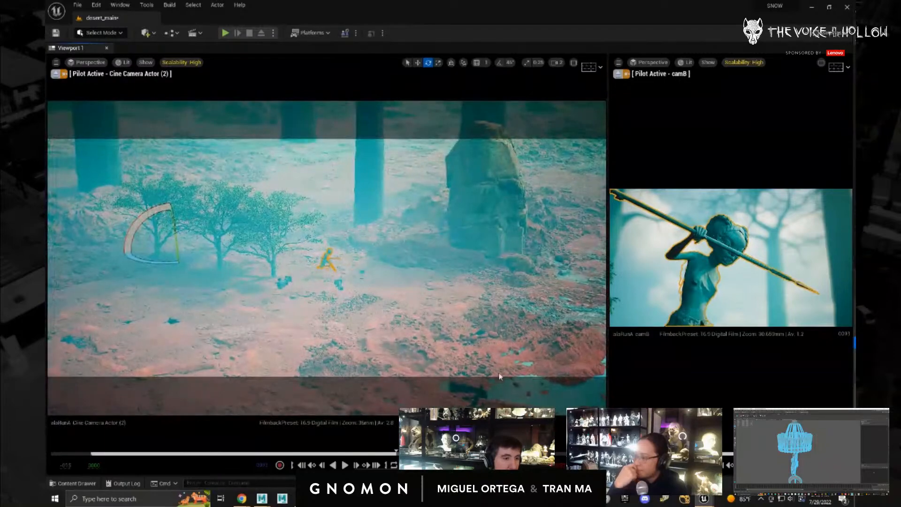
{"action": "scroll", "coordinate": [361, 309], "scroll_direction": "up", "scroll_amount": 2}
{"action": "left_click", "coordinate": [557, 63]}
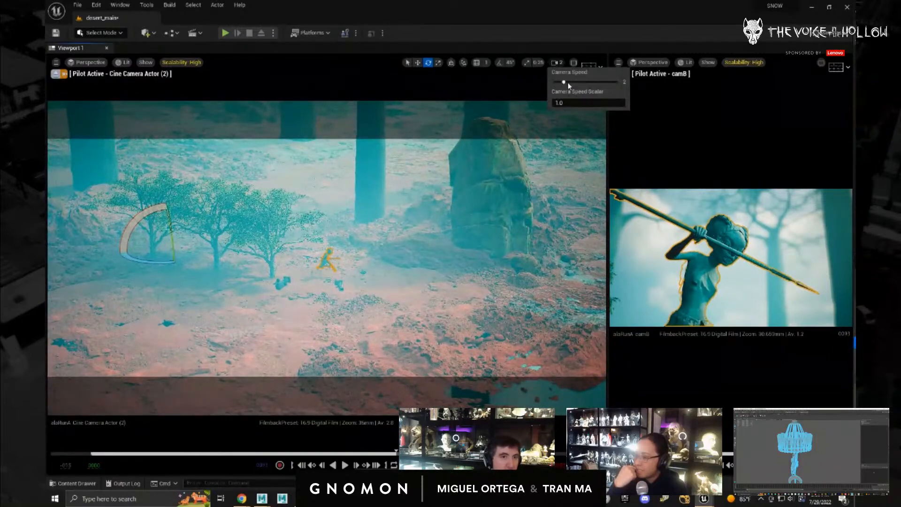
{"action": "key", "text": "f"}
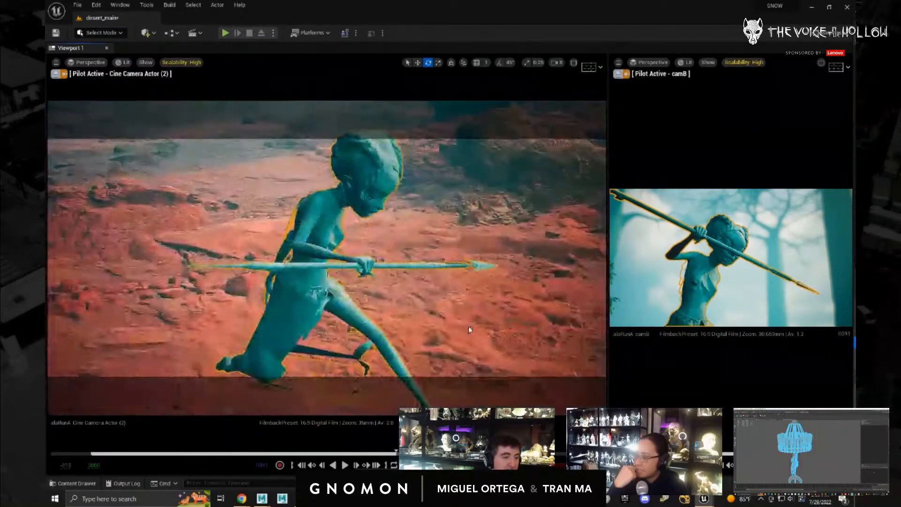
- Orbit Cine Camera Actor (2) to a low angle looking up at the running character and widen its focal length to about 18.5 mm
{"action": "left_click_drag", "start_coordinate": [381, 277], "coordinate": [388, 242], "text": "alt"}
{"action": "scroll", "coordinate": [394, 249], "scroll_direction": "up", "scroll_amount": 2}
{"action": "scroll", "coordinate": [396, 253], "scroll_direction": "down", "scroll_amount": 2}
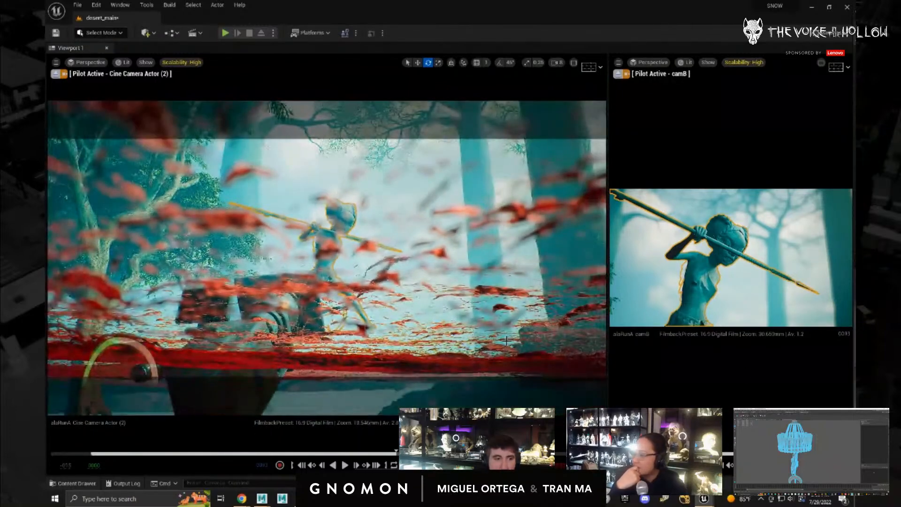
{"action": "scroll", "coordinate": [426, 316], "scroll_direction": "up", "scroll_amount": 3}
{"action": "scroll", "coordinate": [423, 302], "scroll_direction": "down", "scroll_amount": 3}
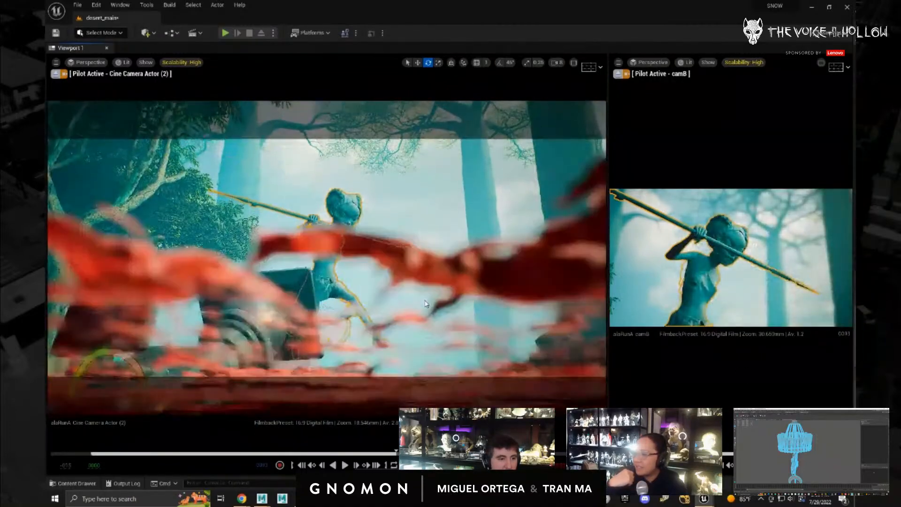
{"action": "scroll", "coordinate": [382, 281], "scroll_direction": "up", "scroll_amount": 3}
{"action": "mouse_move", "coordinate": [439, 293]}
{"action": "left_mouse_down", "text": "alt"}
{"action": "mouse_move", "coordinate": [450, 270]}
{"action": "mouse_move", "coordinate": [432, 292]}
{"action": "left_mouse_up", "text": "alt"}
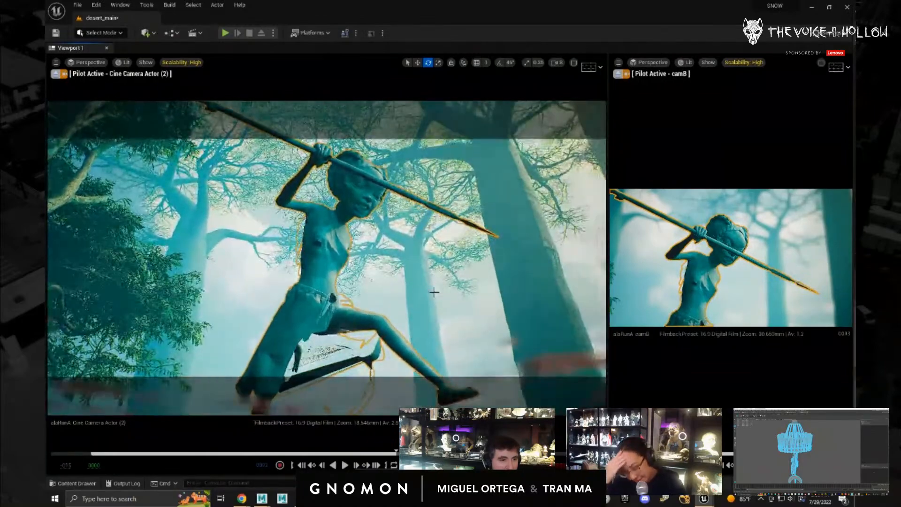
- Tilt Cine Camera Actor (2) further up toward the treetops behind the character and widen its focal length to about 14 mm
{"action": "scroll", "coordinate": [421, 290], "scroll_direction": "up", "scroll_amount": 1}
{"action": "scroll", "coordinate": [420, 290], "scroll_direction": "down", "scroll_amount": 3}
{"action": "scroll", "coordinate": [420, 289], "scroll_direction": "up", "scroll_amount": 3}
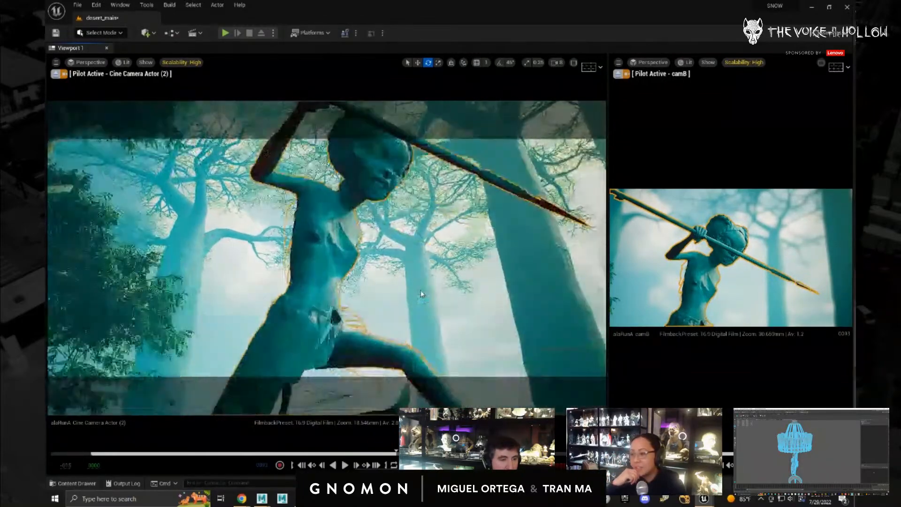
{"action": "left_click_drag", "start_coordinate": [459, 292], "coordinate": [459, 292], "text": "alt"}
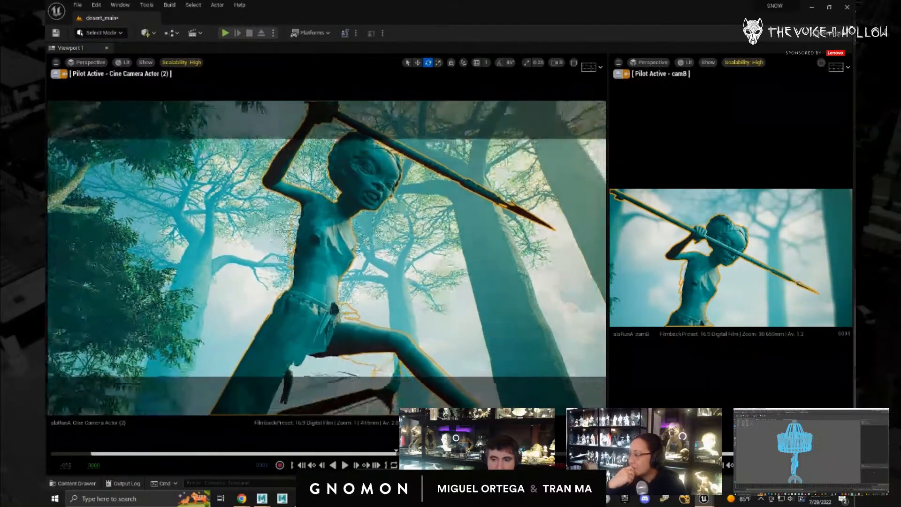
{"action": "mouse_move", "coordinate": [462, 329]}
{"action": "left_mouse_down", "text": "alt"}
{"action": "mouse_move", "coordinate": [449, 320]}
{"action": "mouse_move", "coordinate": [458, 332]}
{"action": "mouse_move", "coordinate": [500, 324]}
{"action": "mouse_move", "coordinate": [461, 329]}
{"action": "left_mouse_up", "text": "alt"}
{"action": "scroll", "coordinate": [459, 332], "scroll_direction": "up", "scroll_amount": 3}
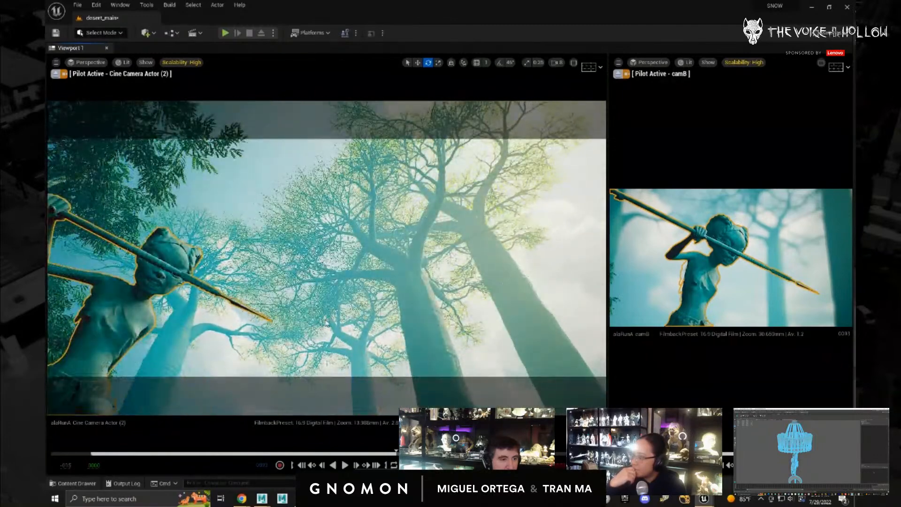
- Lower the viewport camera speed to 1 and reposition Cine Camera Actor (2) to hold the leaping character's full body in frame
{"action": "key", "text": "space"}
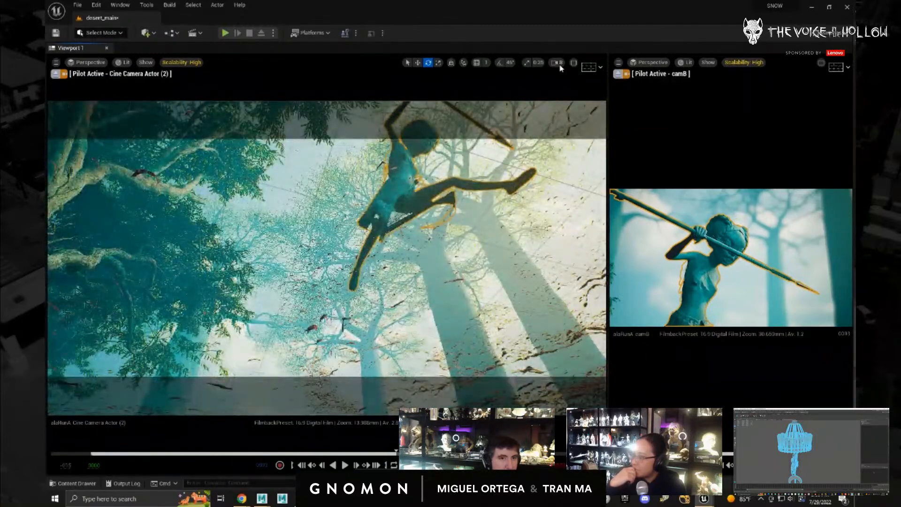
{"action": "left_click", "coordinate": [557, 63]}
{"action": "middle_click_drag", "start_coordinate": [457, 264], "coordinate": [454, 234]}
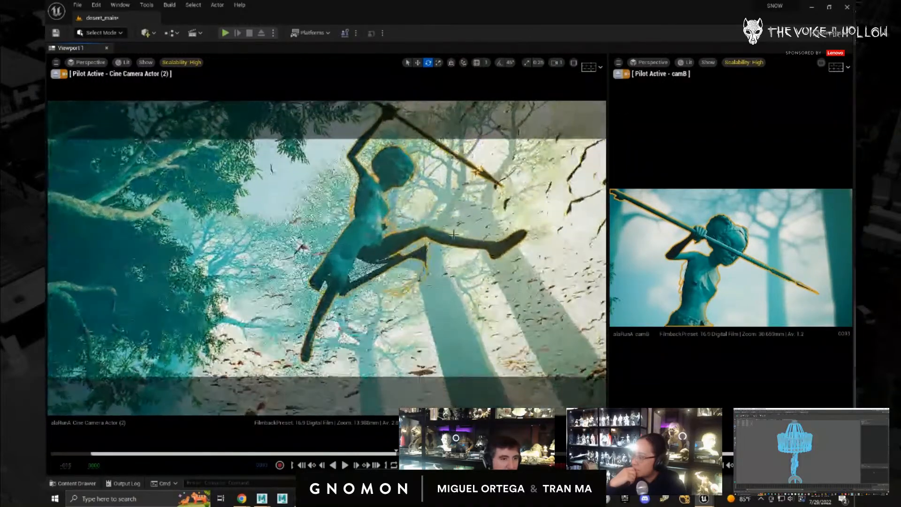
{"action": "left_click", "coordinate": [508, 286]}
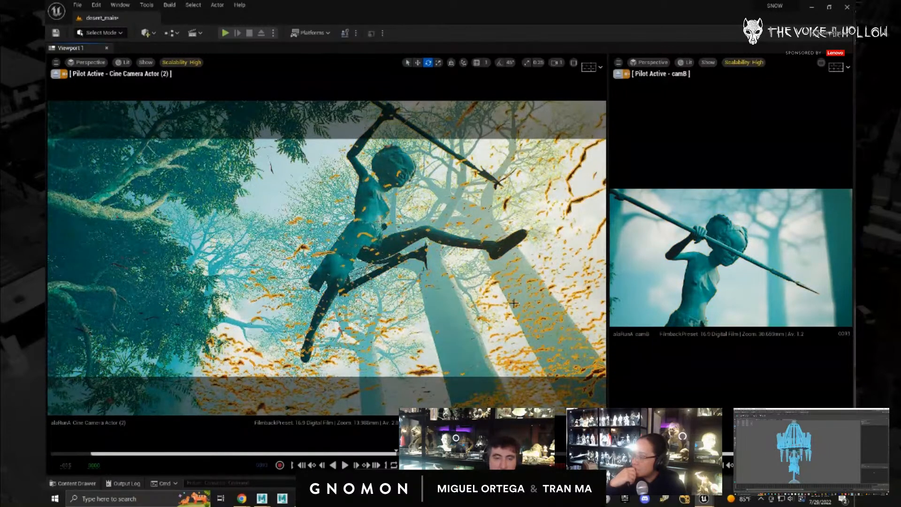
{"action": "scroll", "coordinate": [418, 315], "scroll_direction": "up", "scroll_amount": 2}
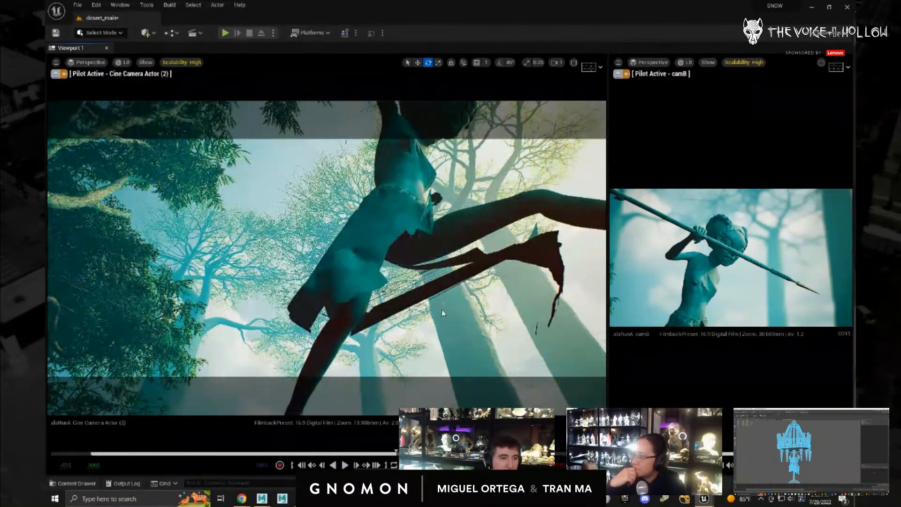
{"action": "middle_click_drag", "start_coordinate": [443, 313], "coordinate": [452, 307]}
{"action": "scroll", "coordinate": [423, 303], "scroll_direction": "down", "scroll_amount": 2}
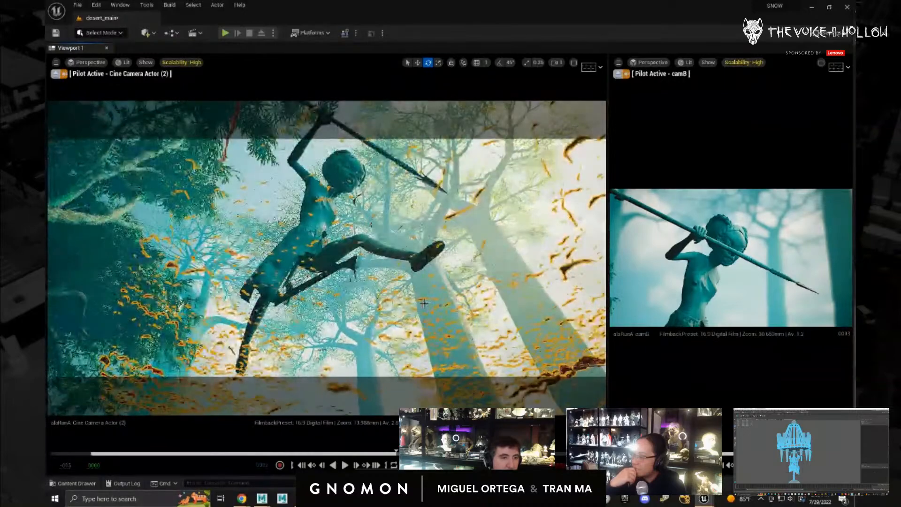
- Fine-tune Cine Camera Actor (2) from below so the character and raised spear stretch diagonally across the frame against the trees
{"action": "left_click_drag", "start_coordinate": [371, 311], "coordinate": [355, 297], "text": "alt"}
{"action": "scroll", "coordinate": [324, 282], "scroll_direction": "up", "scroll_amount": 2}
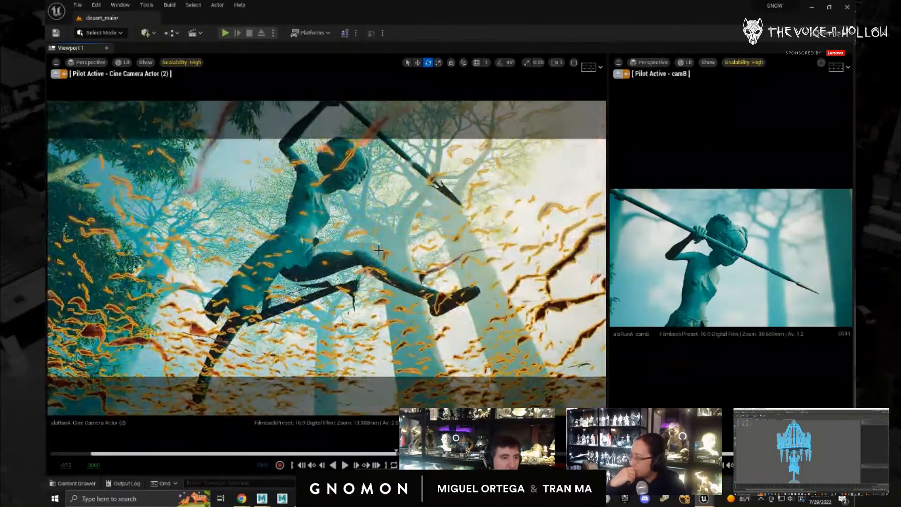
{"action": "middle_click_drag", "start_coordinate": [378, 250], "coordinate": [376, 247]}
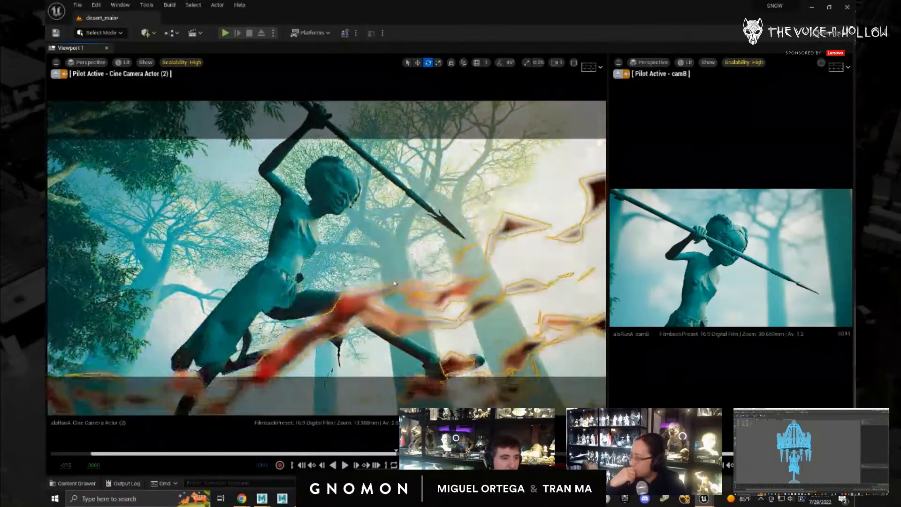
{"action": "middle_click_drag", "start_coordinate": [395, 284], "coordinate": [397, 240]}
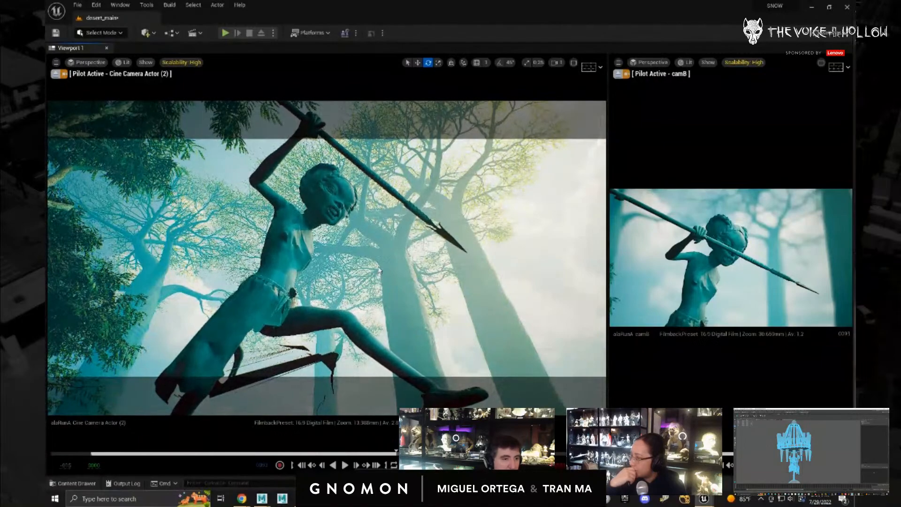
{"action": "left_click_drag", "start_coordinate": [361, 296], "coordinate": [381, 278], "text": "alt"}
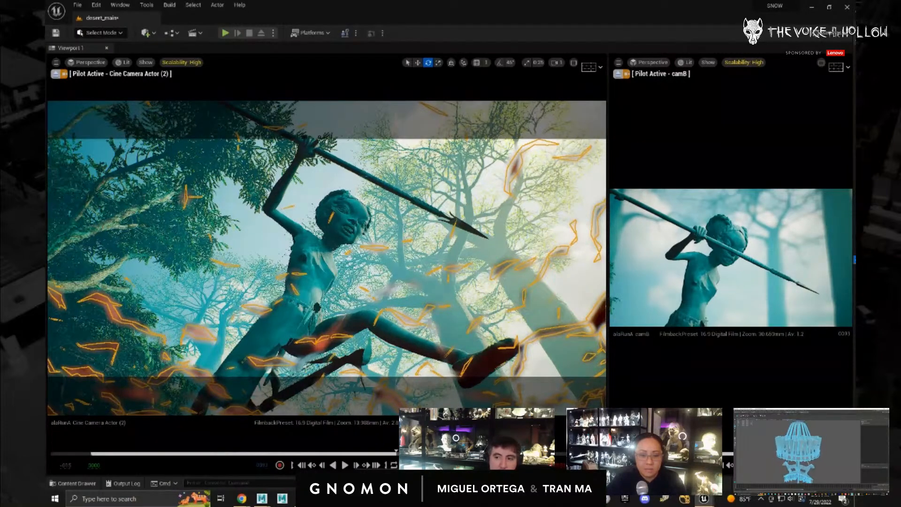
- Add the selected Var65 rocky ground mesh to the sequence with an Actor Hidden In Game track and switch its visibility off
{"action": "left_click_drag", "start_coordinate": [854, 286], "coordinate": [342, 87]}
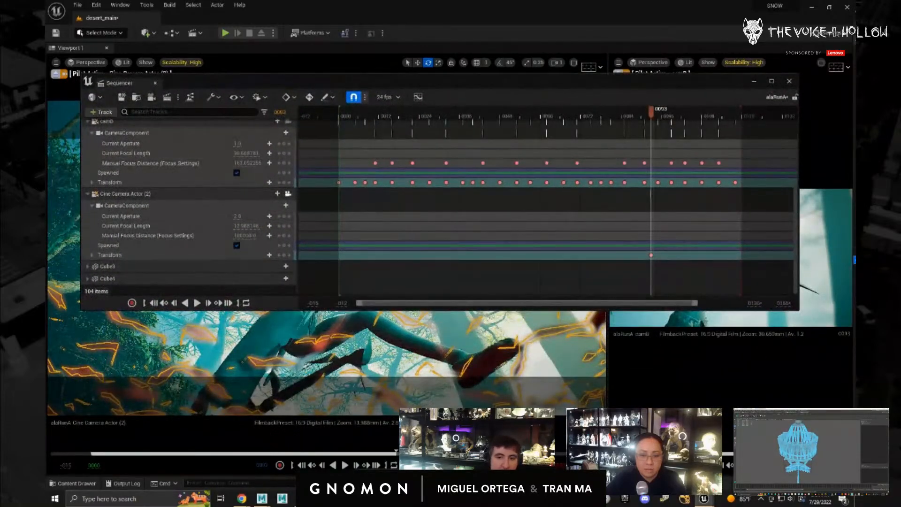
{"action": "left_click_drag", "start_coordinate": [854, 260], "coordinate": [435, 264]}
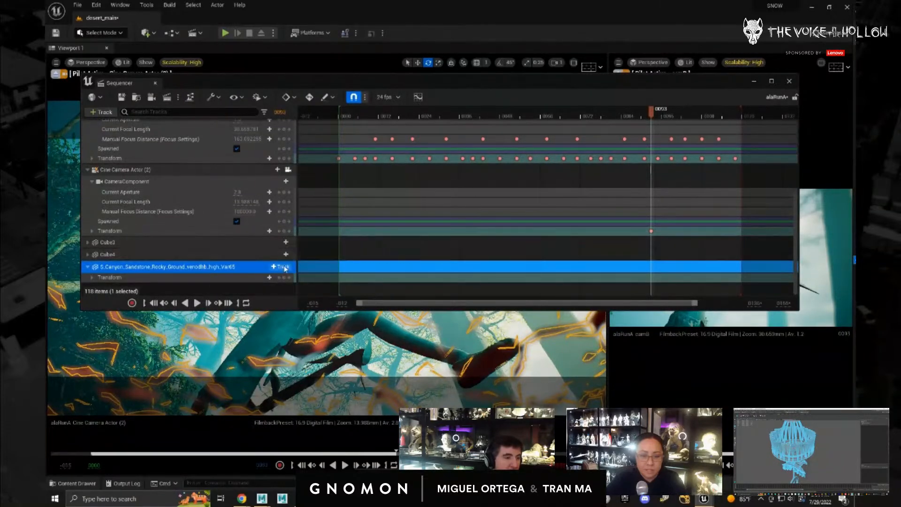
{"action": "left_click", "coordinate": [284, 267]}
{"action": "left_click", "coordinate": [300, 371]}
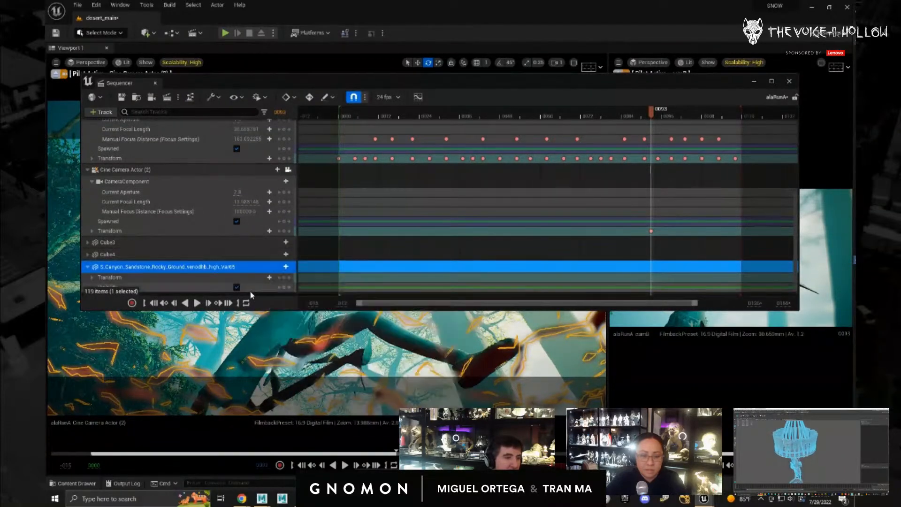
{"action": "left_click", "coordinate": [237, 288]}
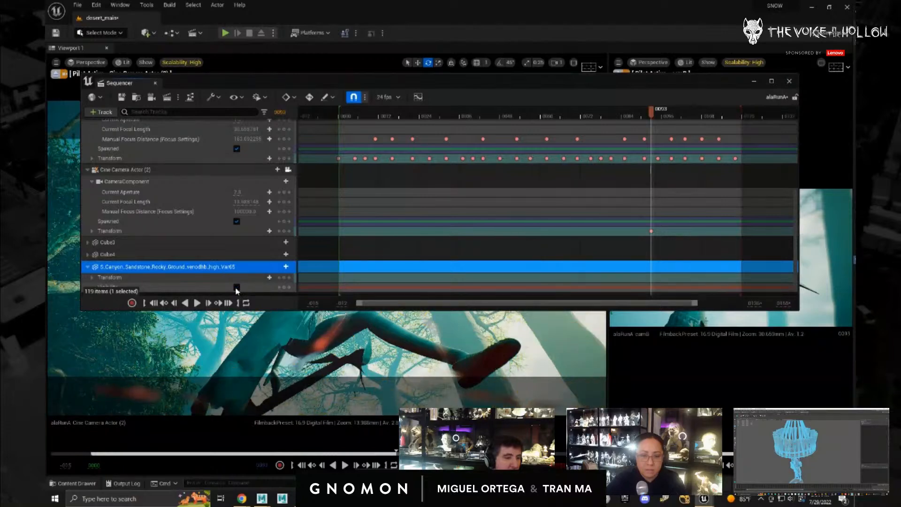
- Select the tree behind the character's legs, add baobabC_bark11 to the sequence and move its track below Cube4
{"action": "left_click", "coordinate": [496, 401]}
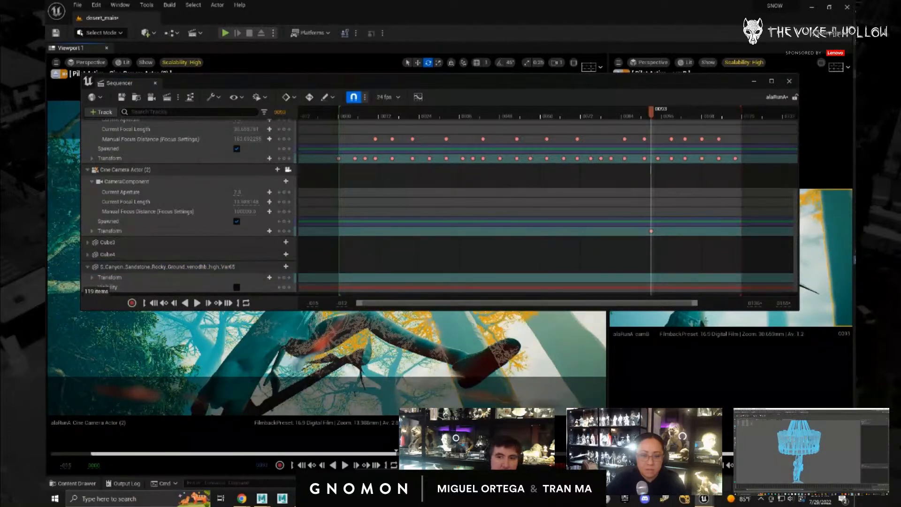
{"action": "left_click_drag", "start_coordinate": [813, 279], "coordinate": [216, 272]}
{"action": "scroll", "coordinate": [216, 272], "scroll_direction": "down", "scroll_amount": 1}
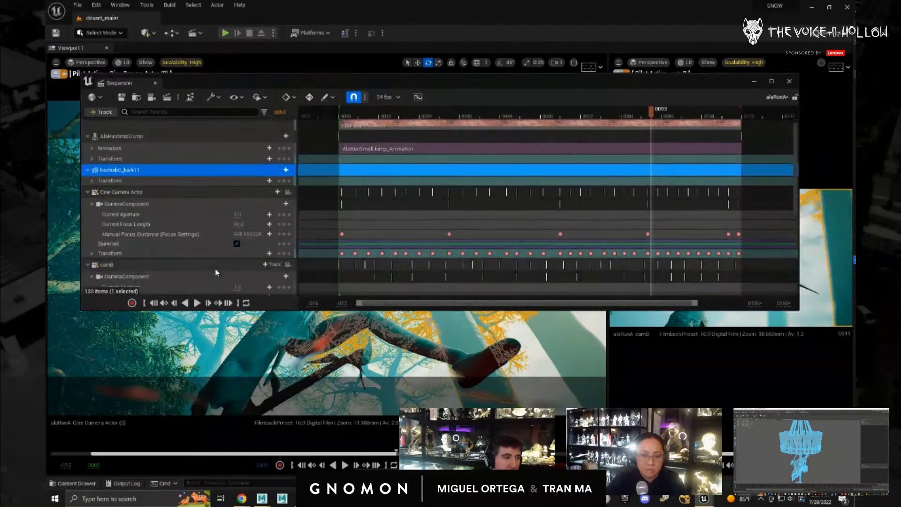
{"action": "left_click_drag", "start_coordinate": [183, 176], "coordinate": [178, 243]}
{"action": "left_click_drag", "start_coordinate": [171, 274], "coordinate": [171, 241]}
{"action": "scroll", "coordinate": [180, 250], "scroll_direction": "down", "scroll_amount": 3}
{"action": "scroll", "coordinate": [173, 241], "scroll_direction": "down", "scroll_amount": 4}
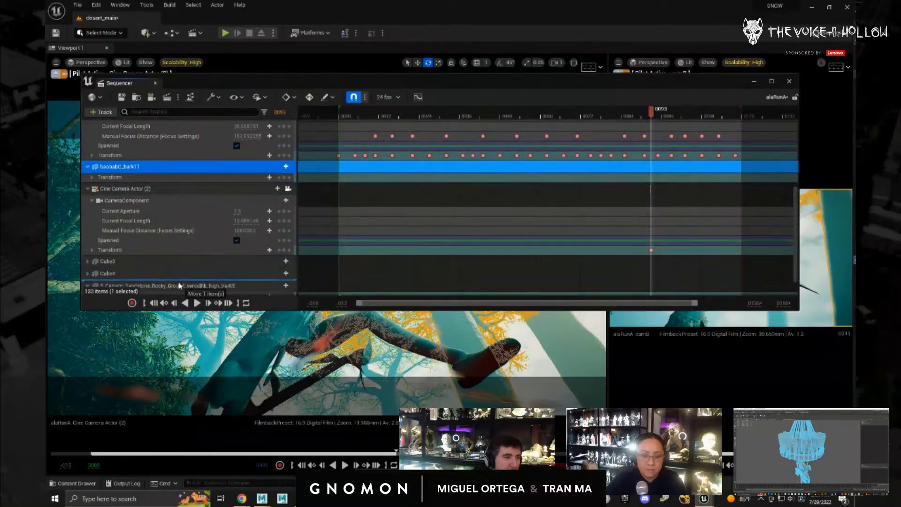
{"action": "left_click_drag", "start_coordinate": [181, 166], "coordinate": [178, 263]}
- Give baobabC_bark11 an Actor Hidden In Game track and switch its visibility off
{"action": "scroll", "coordinate": [248, 244], "scroll_direction": "down", "scroll_amount": 2}
{"action": "left_click", "coordinate": [281, 235]}
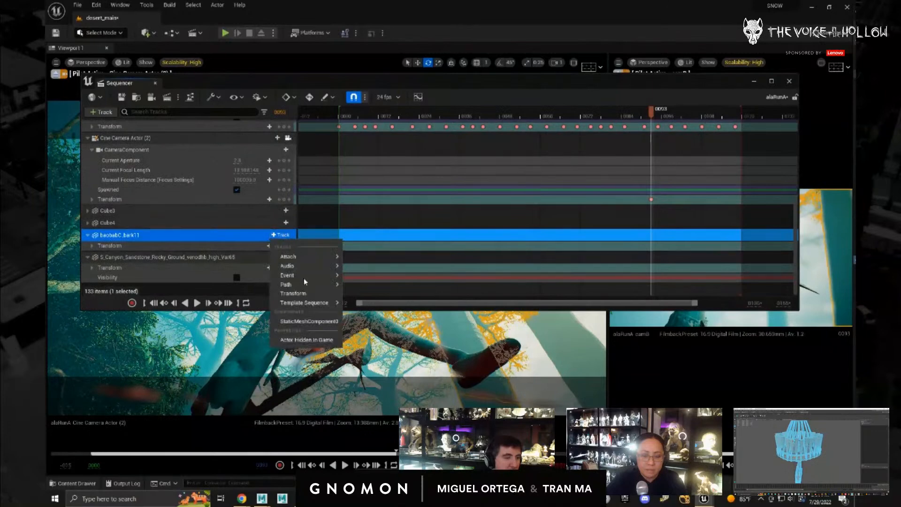
{"action": "left_click", "coordinate": [308, 340]}
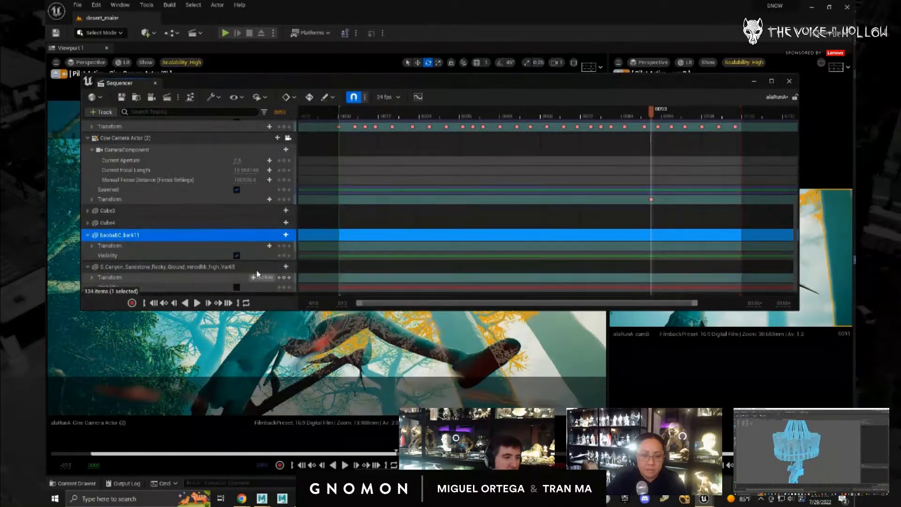
- Add the rocky ground mesh at the frame's lower edge to the sequence, hide it with an Actor Hidden In Game track and clear Sequencer from view
{"action": "left_click", "coordinate": [147, 394]}
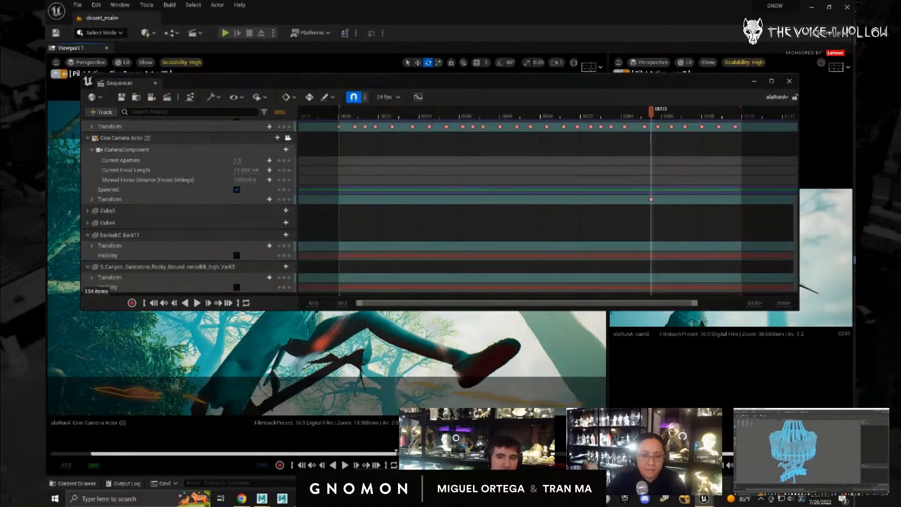
{"action": "left_click_drag", "start_coordinate": [853, 276], "coordinate": [176, 262]}
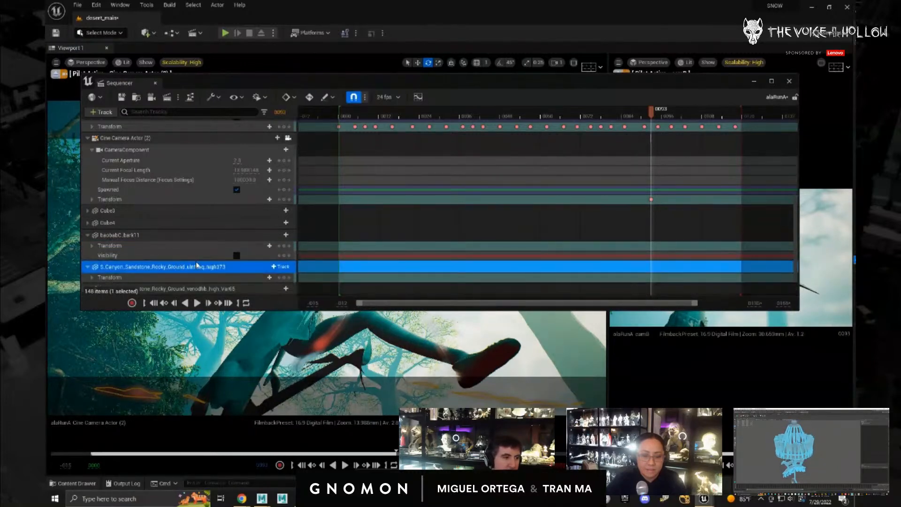
{"action": "scroll", "coordinate": [197, 265], "scroll_direction": "down", "scroll_amount": 1}
{"action": "left_click", "coordinate": [280, 239]}
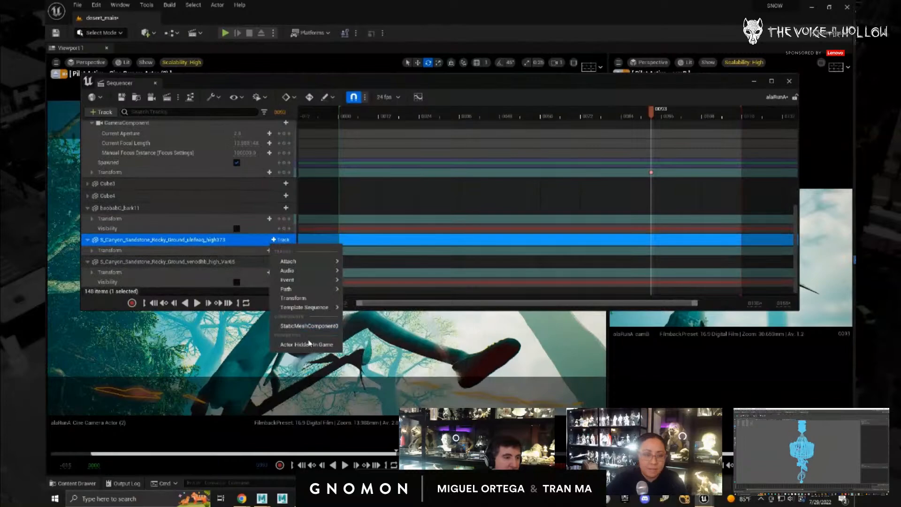
{"action": "left_click", "coordinate": [308, 343]}
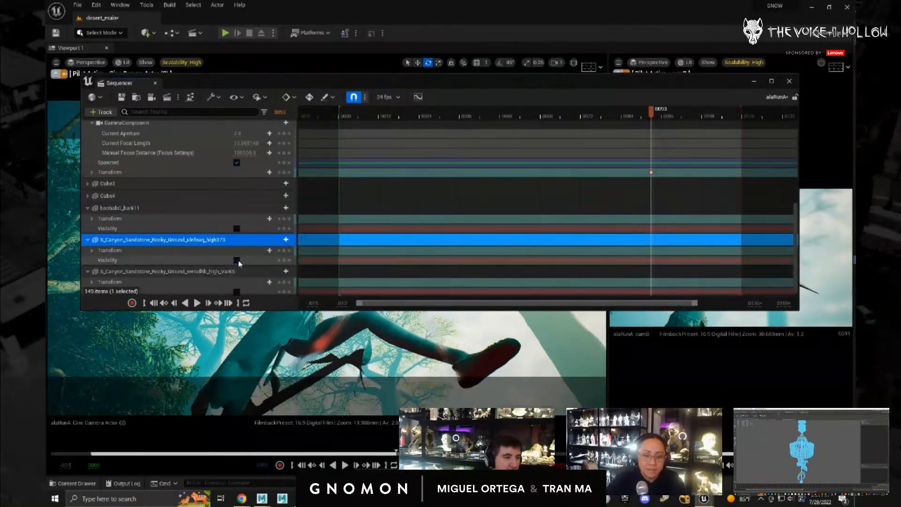
{"action": "left_click_drag", "start_coordinate": [642, 88], "coordinate": [855, 95]}
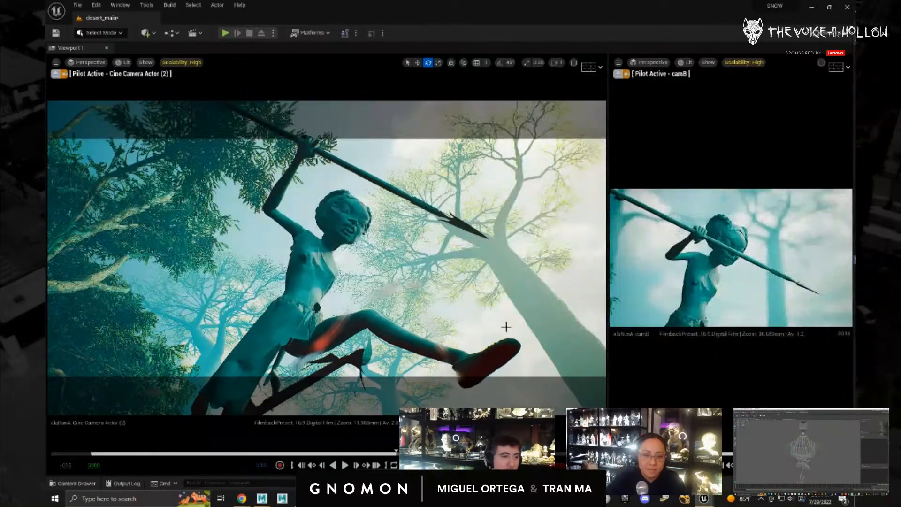
- Select the stray leaf pieces in front of the character's legs and remove them from Cine Camera Actor (2)'s view
{"action": "left_click_drag", "start_coordinate": [507, 327], "coordinate": [471, 334], "text": "alt"}
{"action": "left_click", "coordinate": [355, 326]}
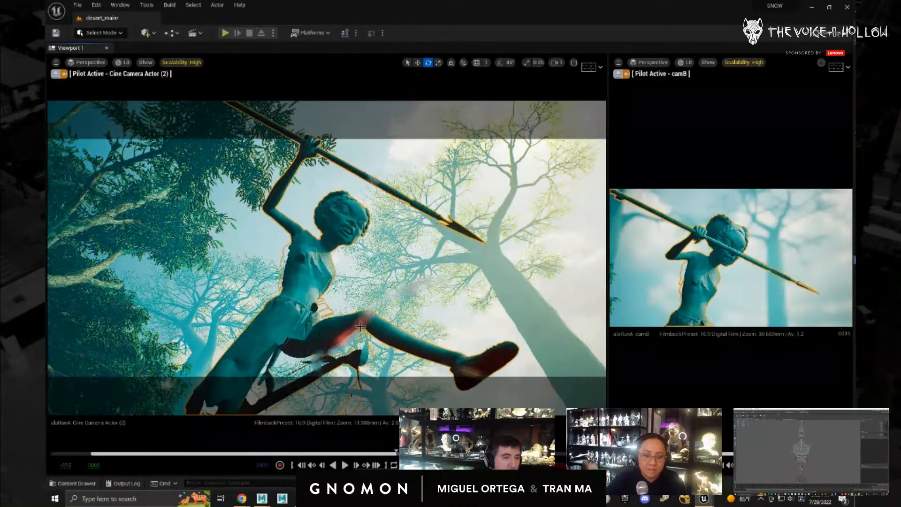
{"action": "left_click", "coordinate": [389, 304]}
{"action": "left_click", "coordinate": [409, 292]}
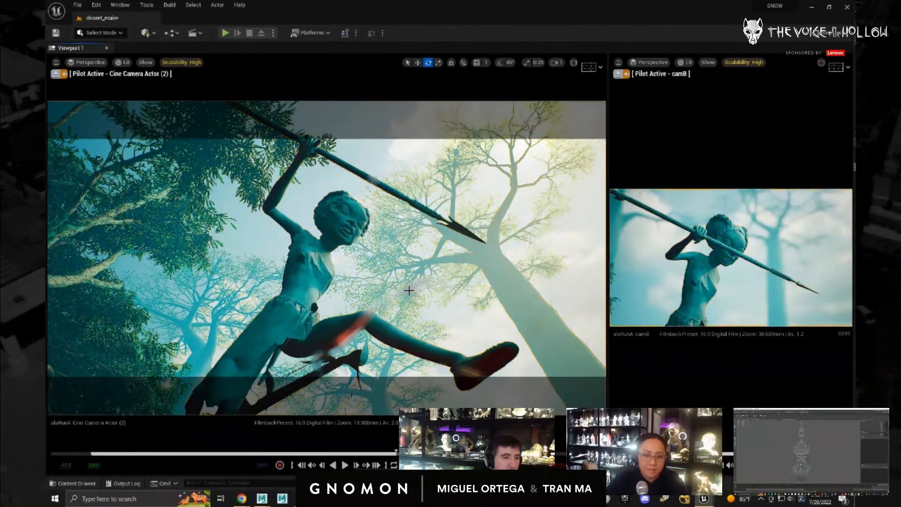
{"action": "left_click", "coordinate": [411, 290]}
{"action": "left_click", "coordinate": [461, 342]}
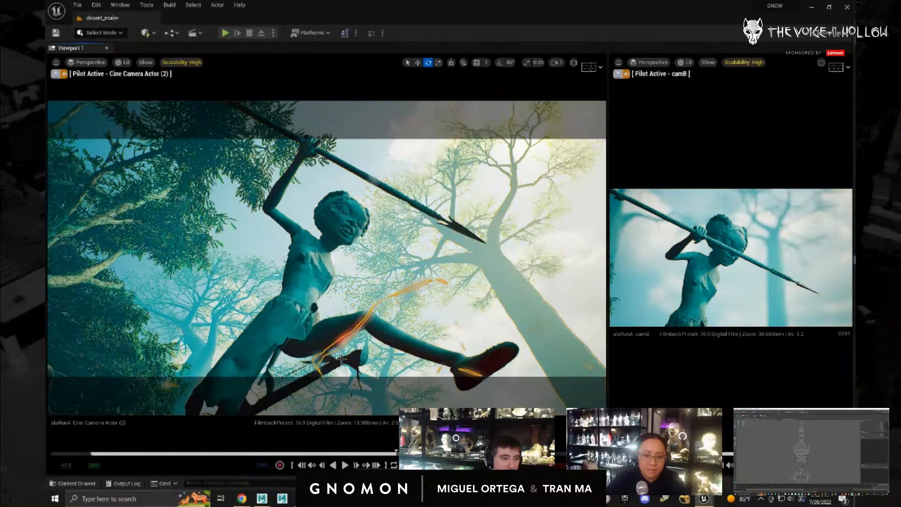
{"action": "left_click", "coordinate": [442, 350]}
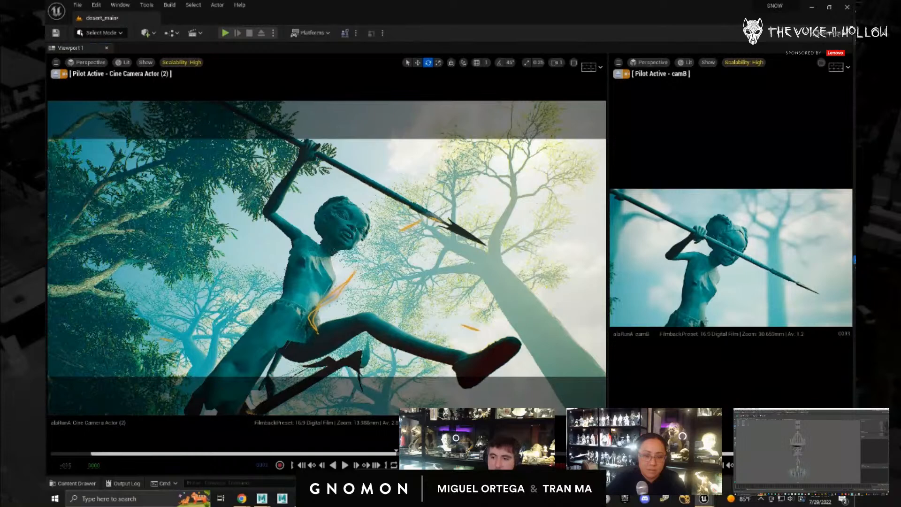
{"action": "left_click_drag", "start_coordinate": [443, 349], "coordinate": [434, 363], "text": "alt"}
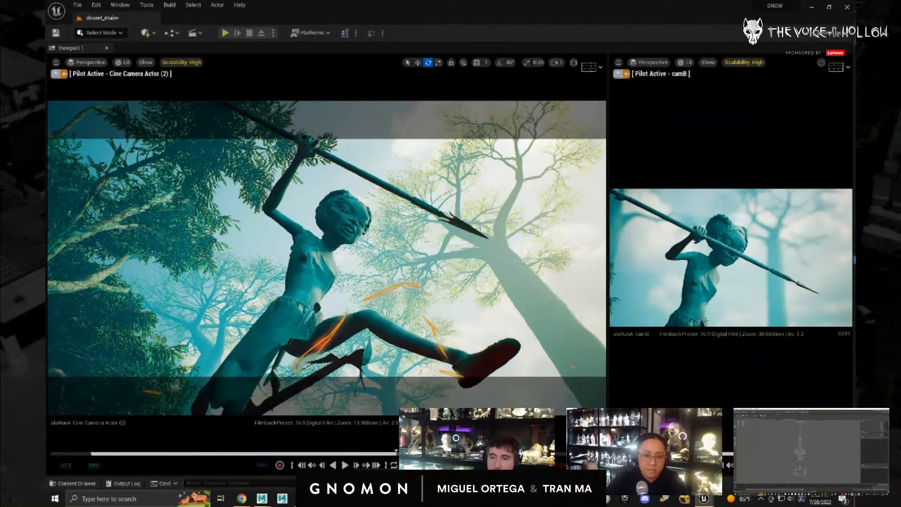
{"action": "left_click", "coordinate": [445, 345]}
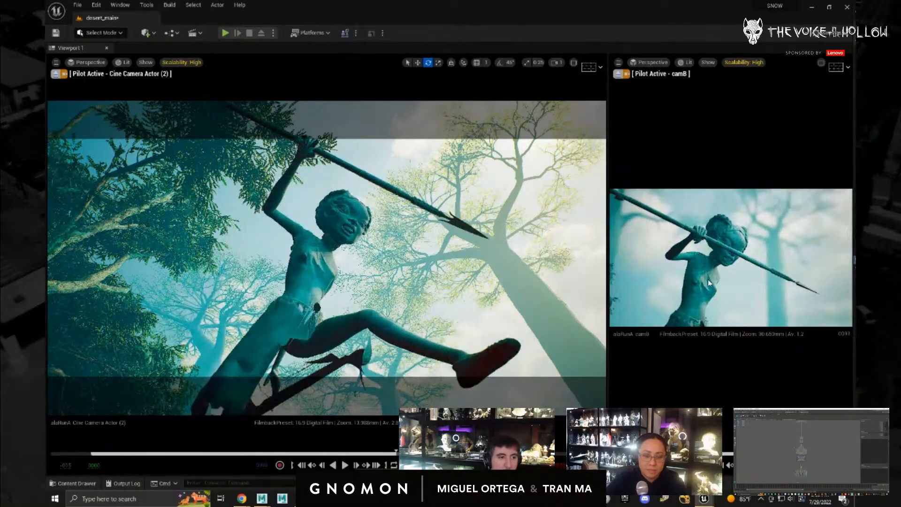
- Set Cine Camera Actor (2)'s focal length to 15 mm and adjust its low angle around the leaping character
{"action": "left_click_drag", "start_coordinate": [453, 306], "coordinate": [419, 304], "text": "alt"}
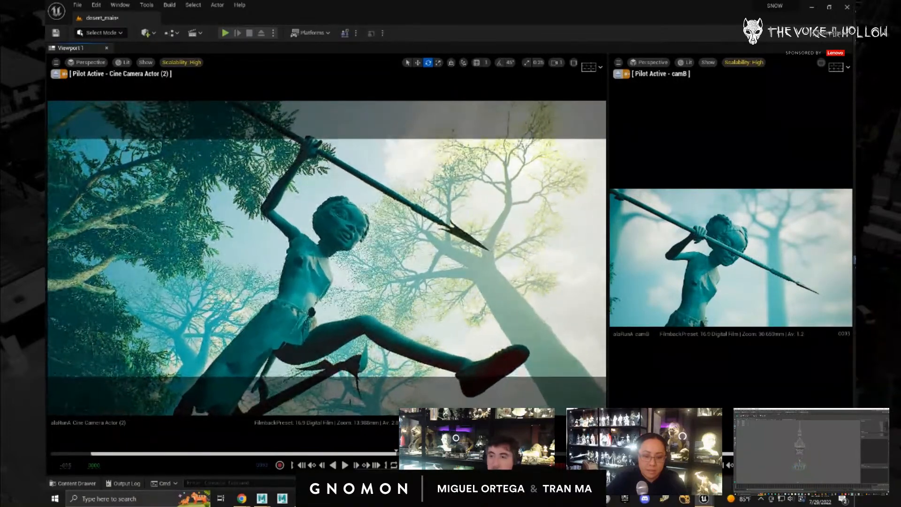
{"action": "left_click", "coordinate": [854, 259]}
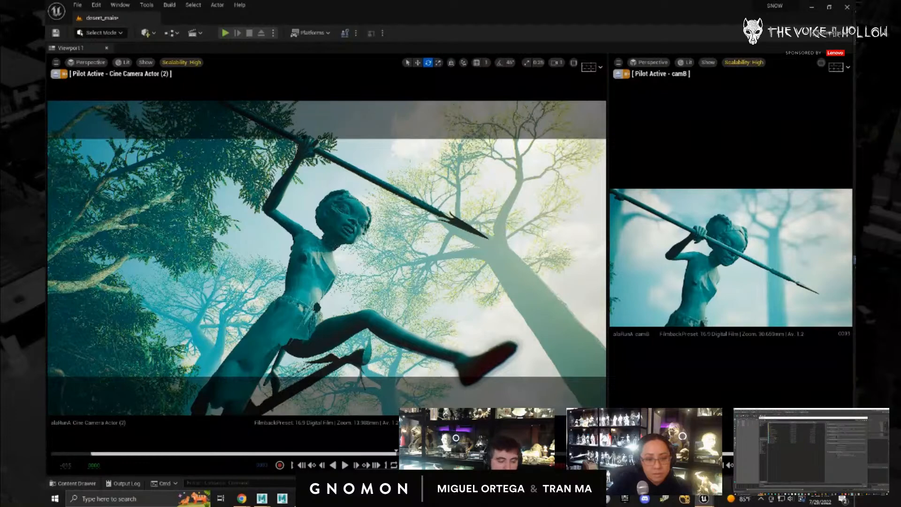
{"action": "key", "text": "Return"}
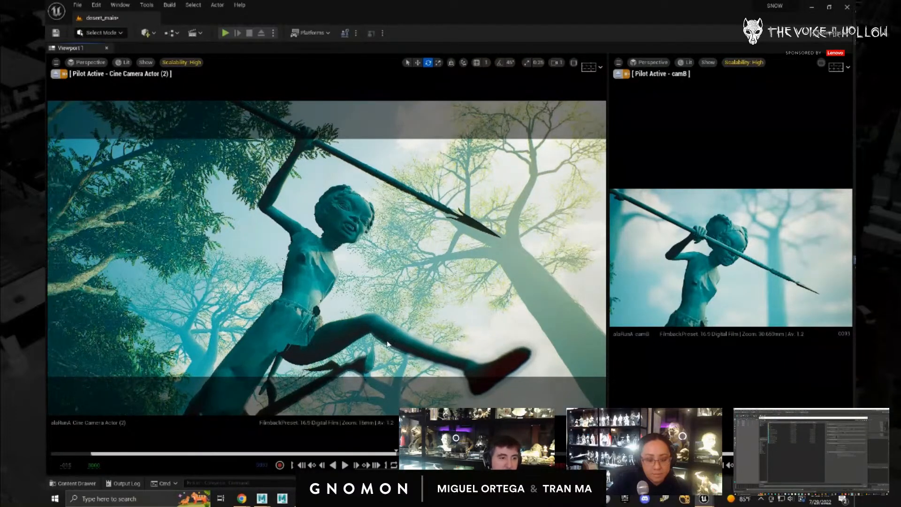
{"action": "left_click_drag", "start_coordinate": [387, 344], "coordinate": [392, 338], "text": "alt"}
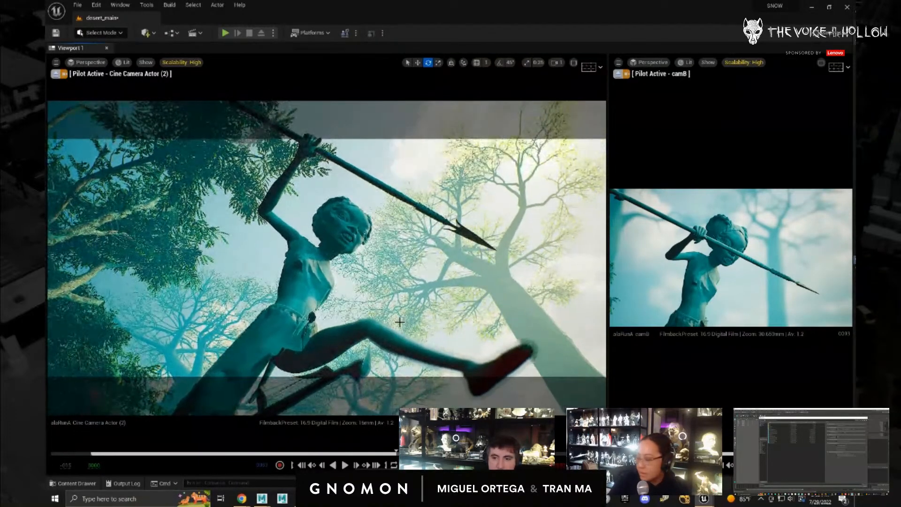
{"action": "left_click_drag", "start_coordinate": [335, 330], "coordinate": [348, 331], "text": "alt"}
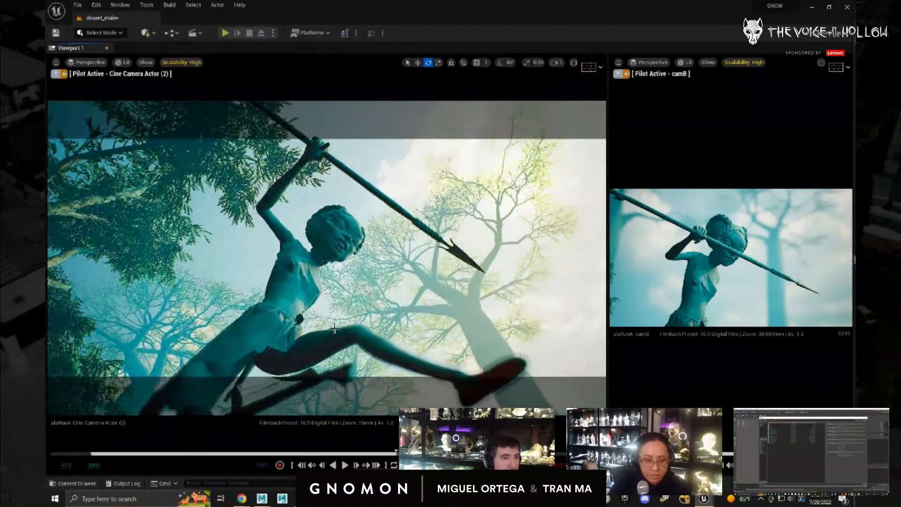
{"action": "key", "text": "g"}
{"action": "key", "text": "g"}
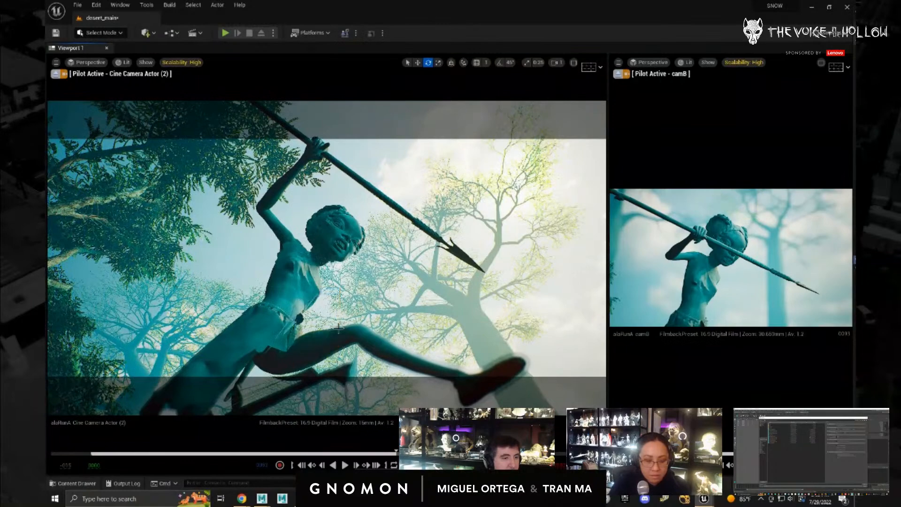
- Reposition Cine Camera Actor (2) lower so the character's extended leg fills the foreground with the trees rising behind
{"action": "mouse_move", "coordinate": [350, 335]}
{"action": "middle_mouse_down"}
{"action": "mouse_move", "coordinate": [348, 348]}
{"action": "mouse_move", "coordinate": [367, 336]}
{"action": "middle_mouse_up"}
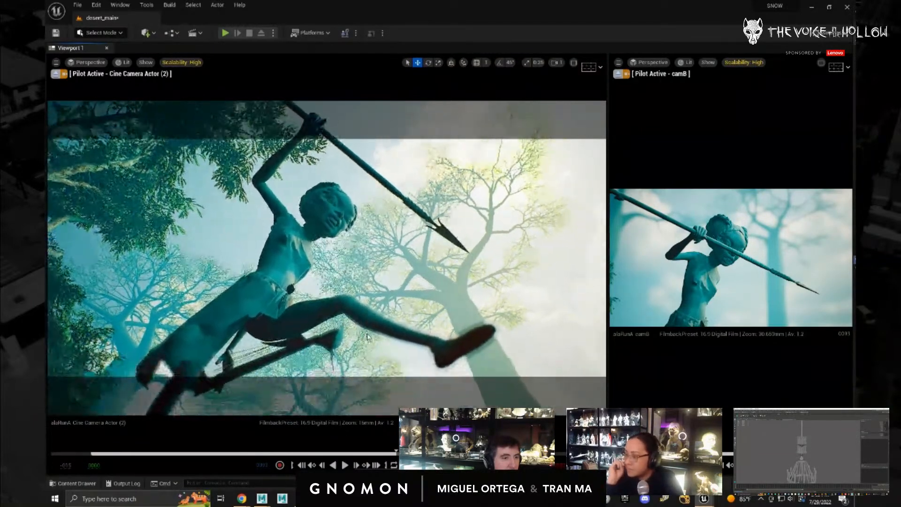
{"action": "scroll", "coordinate": [323, 319], "scroll_direction": "up", "scroll_amount": 2}
{"action": "scroll", "coordinate": [336, 329], "scroll_direction": "down", "scroll_amount": 3}
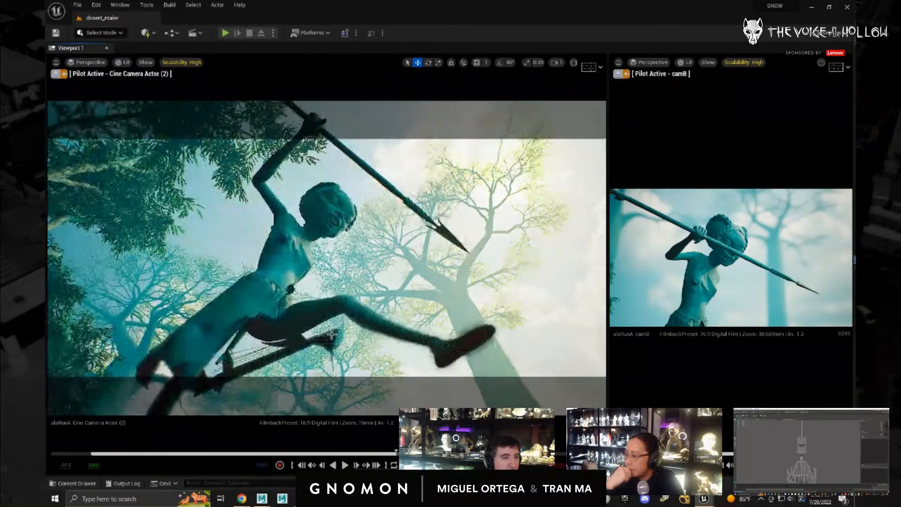
{"action": "scroll", "coordinate": [339, 346], "scroll_direction": "up", "scroll_amount": 2}
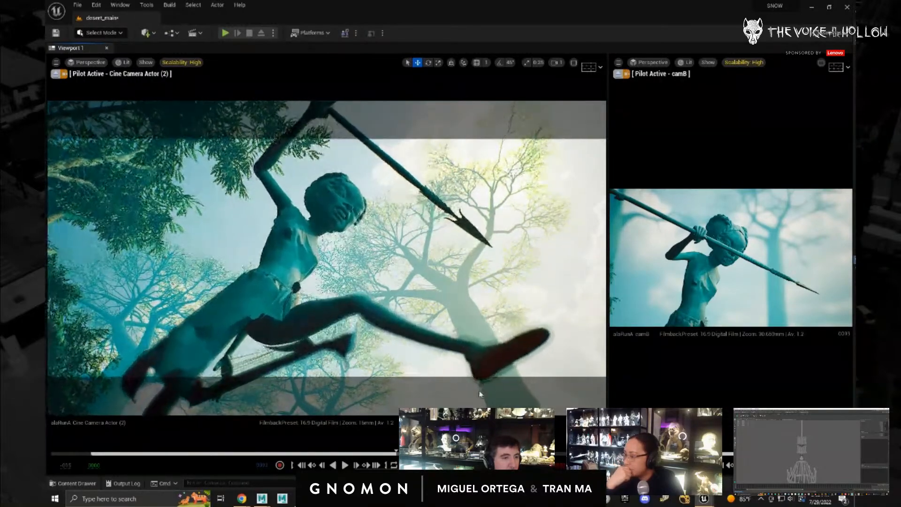
{"action": "right_click_drag", "start_coordinate": [304, 342], "coordinate": [280, 318]}
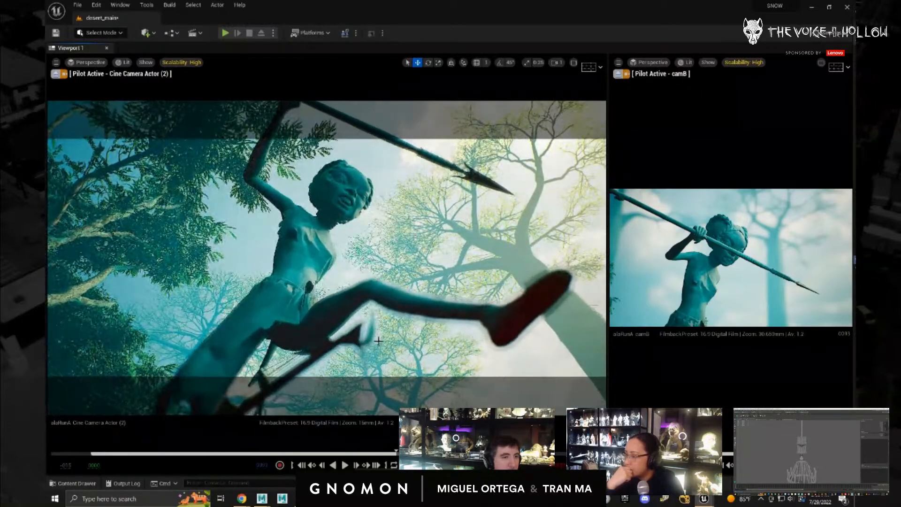
{"action": "scroll", "coordinate": [378, 340], "scroll_direction": "down", "scroll_amount": 2}
{"action": "right_click_drag", "start_coordinate": [378, 340], "coordinate": [404, 346]}
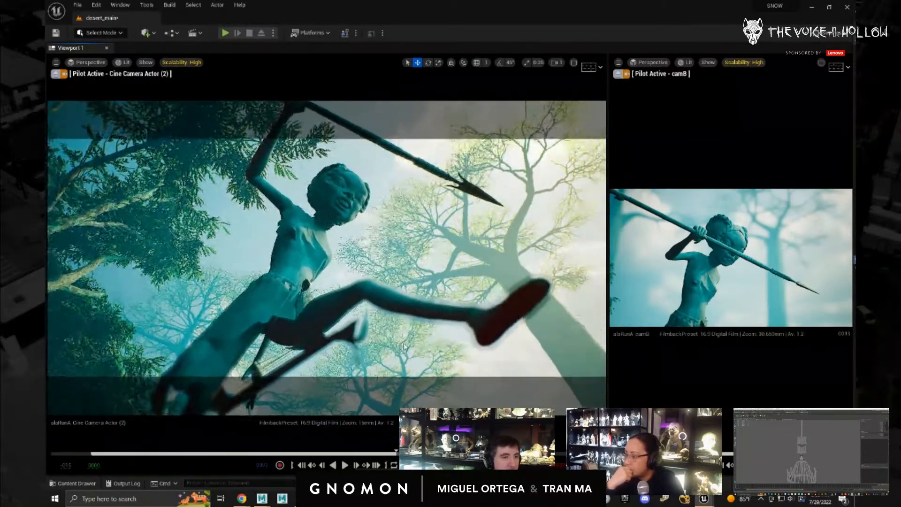
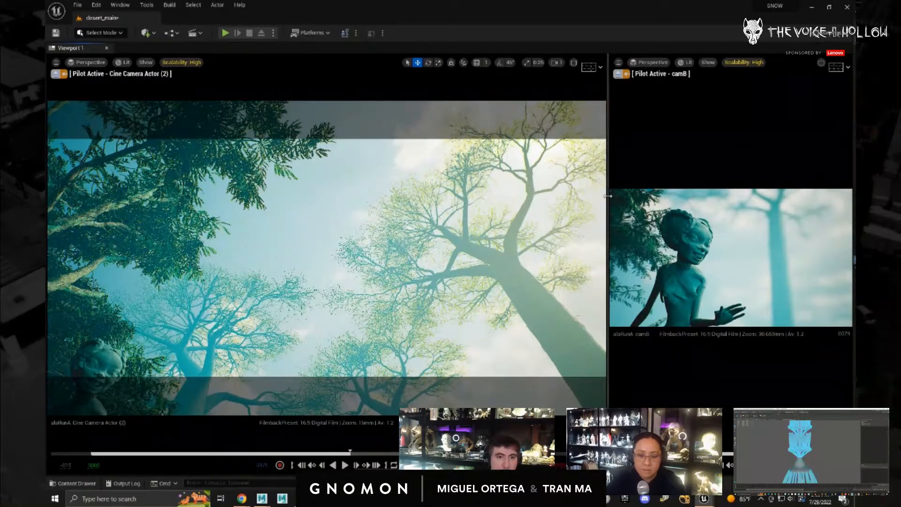
- Widen the second viewport, stop piloting camB there and frame Cine Camera Actor (2) from above with the character in view
{"action": "left_click_drag", "start_coordinate": [608, 196], "coordinate": [484, 197]}
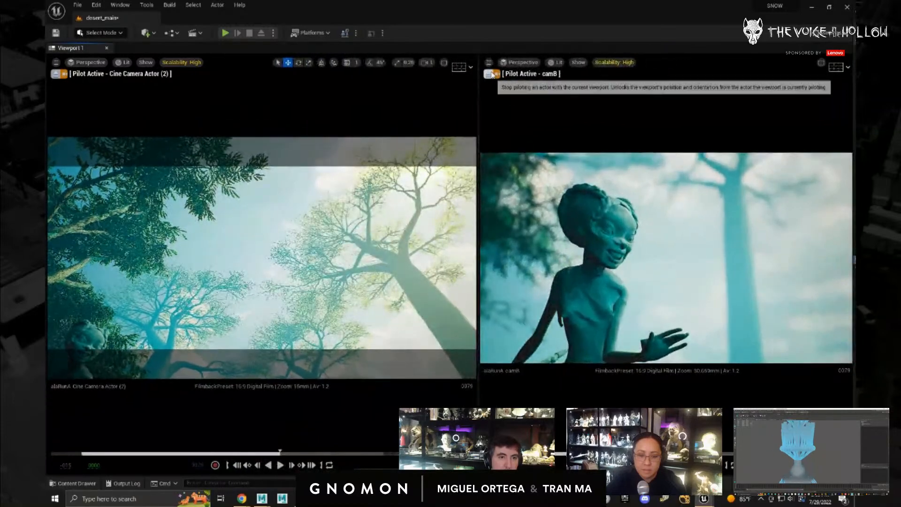
{"action": "left_click", "coordinate": [488, 74]}
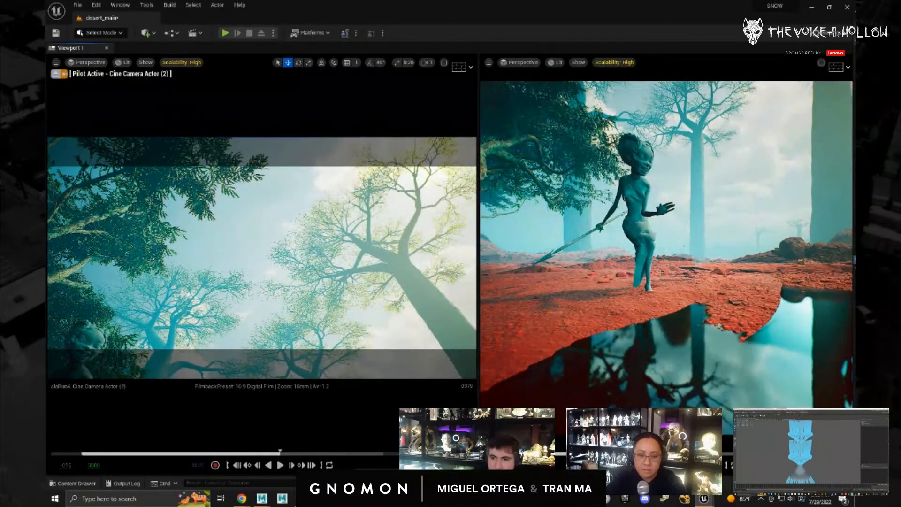
{"action": "right_click_drag", "start_coordinate": [672, 327], "coordinate": [676, 329]}
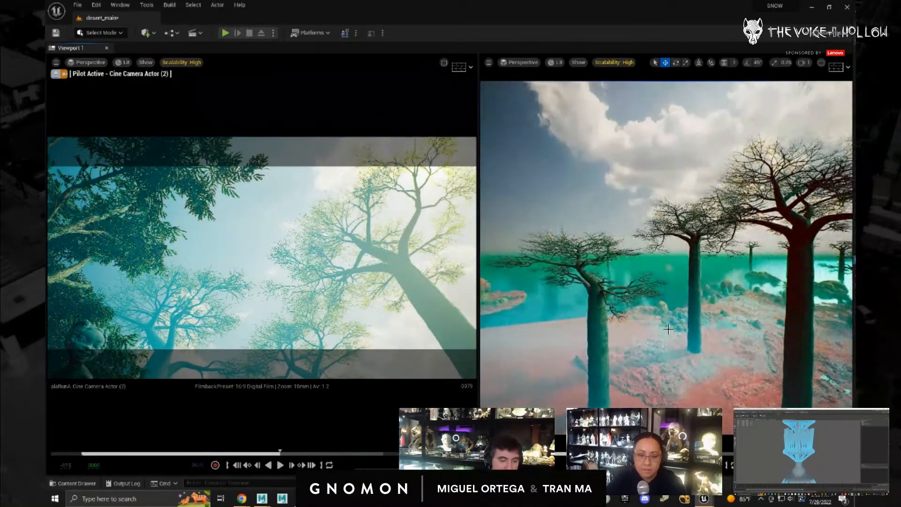
{"action": "key", "text": "f"}
{"action": "left_click_drag", "start_coordinate": [672, 327], "coordinate": [798, 305], "text": "alt"}
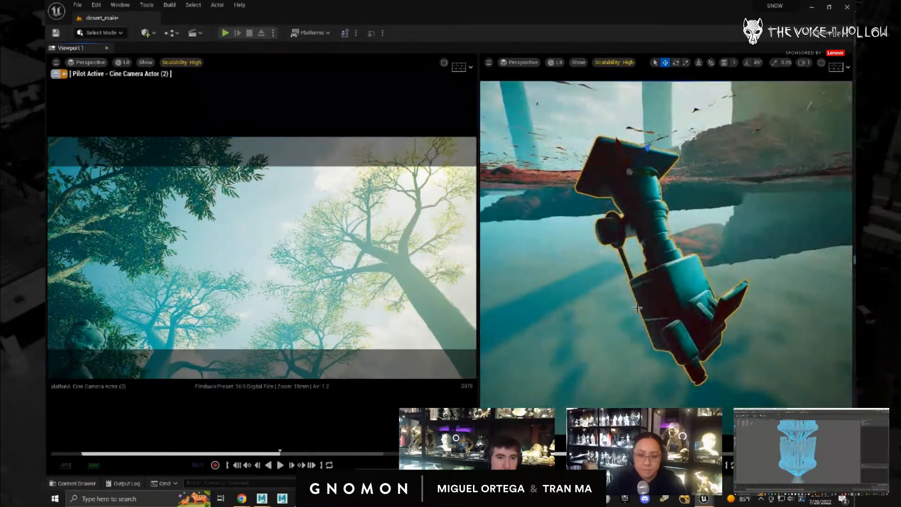
{"action": "scroll", "coordinate": [634, 307], "scroll_direction": "down", "scroll_amount": 5}
{"action": "left_click_drag", "start_coordinate": [634, 306], "coordinate": [681, 375], "text": "alt"}
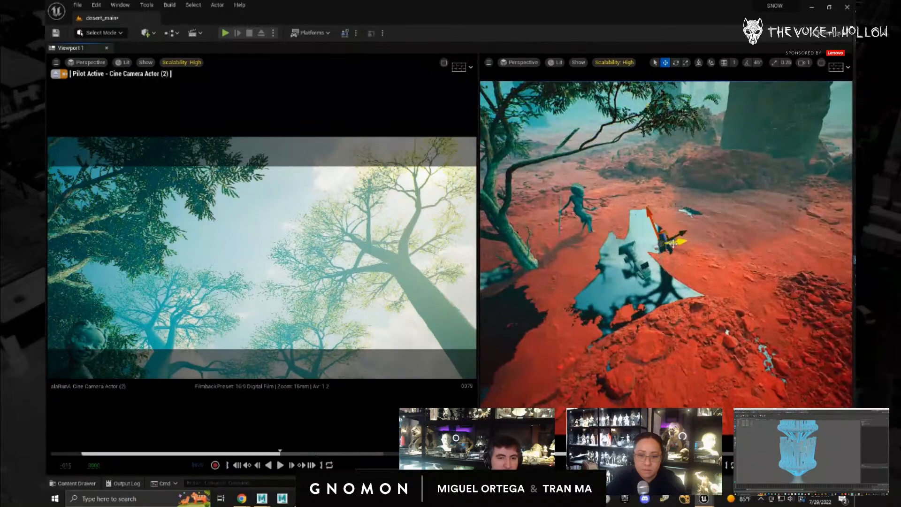
- At frame 79, rotate Cine Camera Actor (2) down toward the horizon so the standing character is fully in frame
{"action": "left_click_drag", "start_coordinate": [683, 224], "coordinate": [657, 162]}
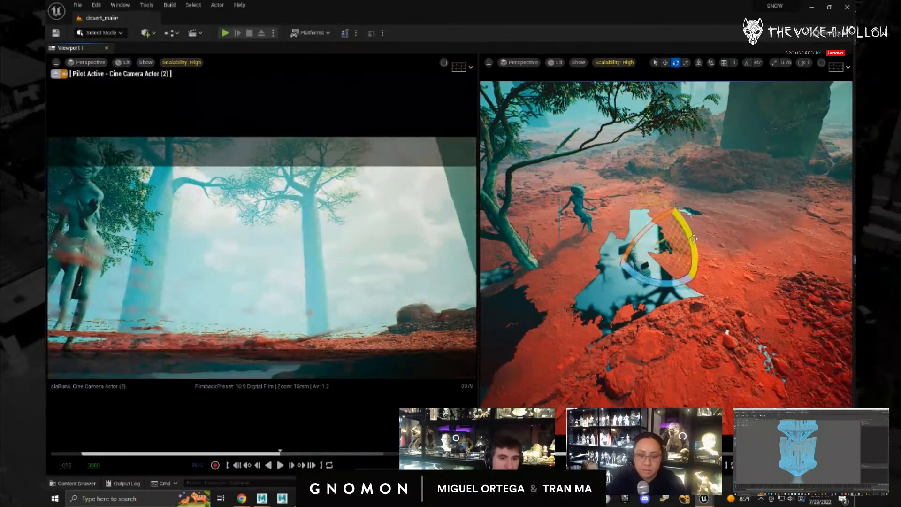
{"action": "left_click_drag", "start_coordinate": [667, 224], "coordinate": [662, 276]}
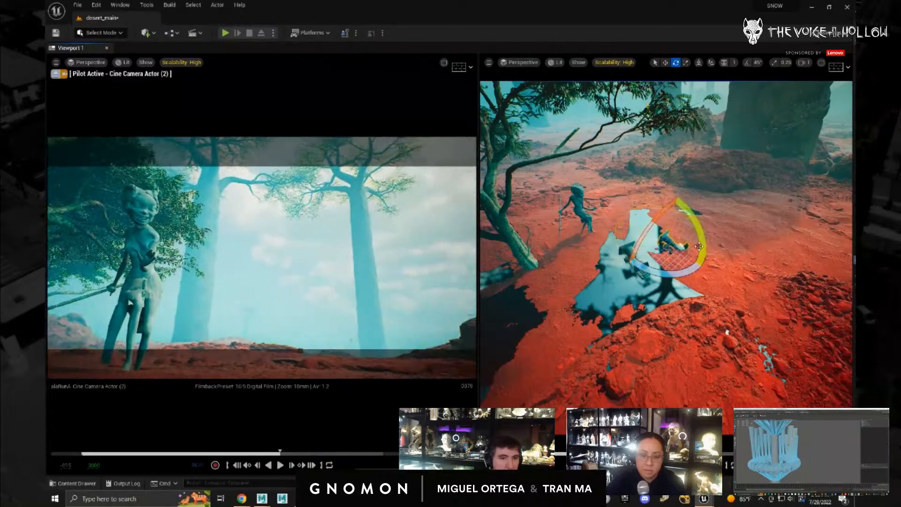
{"action": "left_click_drag", "start_coordinate": [698, 246], "coordinate": [701, 240]}
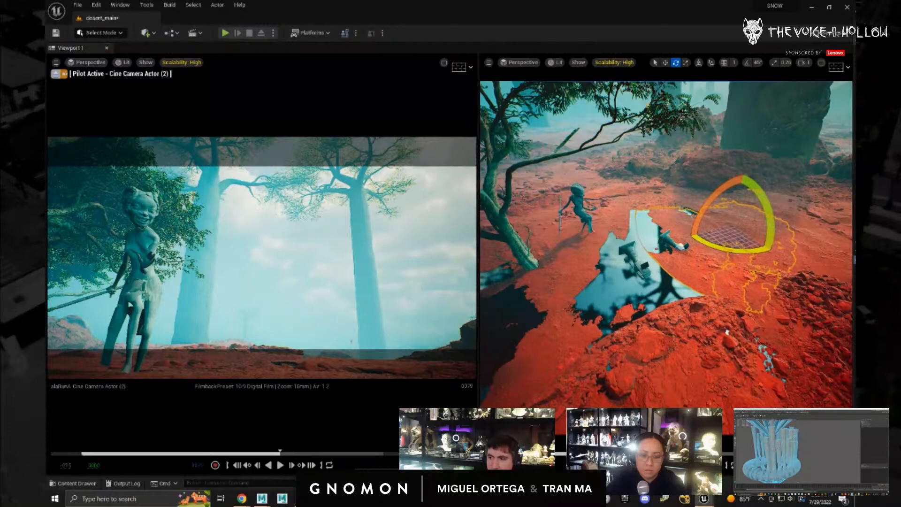
- Advance to frame 86 and rotate Cine Camera Actor (2) slightly to level its framing of the character
{"action": "key", "text": "Right"}
{"action": "key", "text": "Right"}
{"action": "key", "text": "Right"}
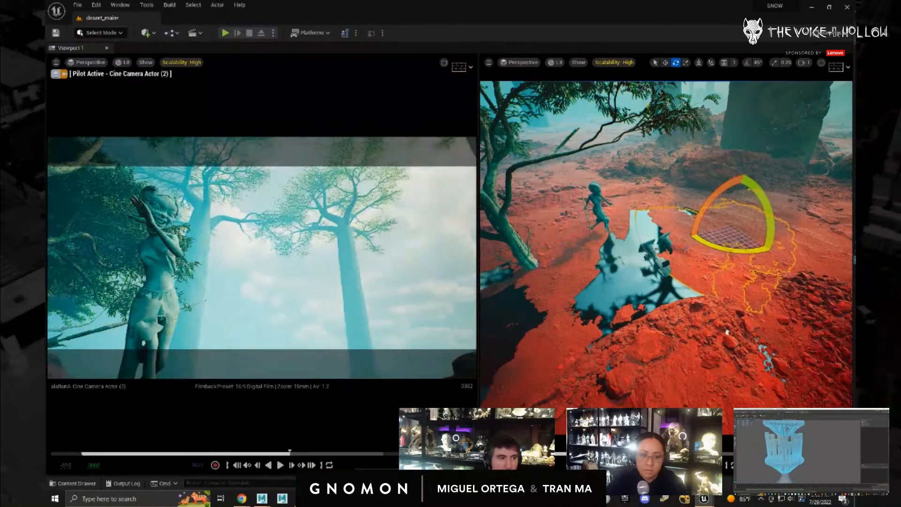
{"action": "key", "text": "Right"}
{"action": "key", "text": "Right"}
{"action": "key", "text": "Right"}
{"action": "key", "text": "Right"}
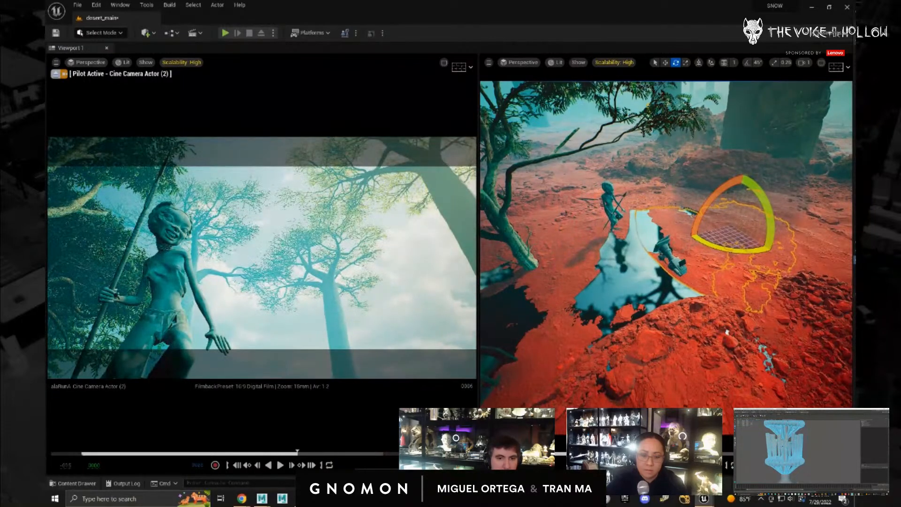
{"action": "left_click", "coordinate": [672, 258]}
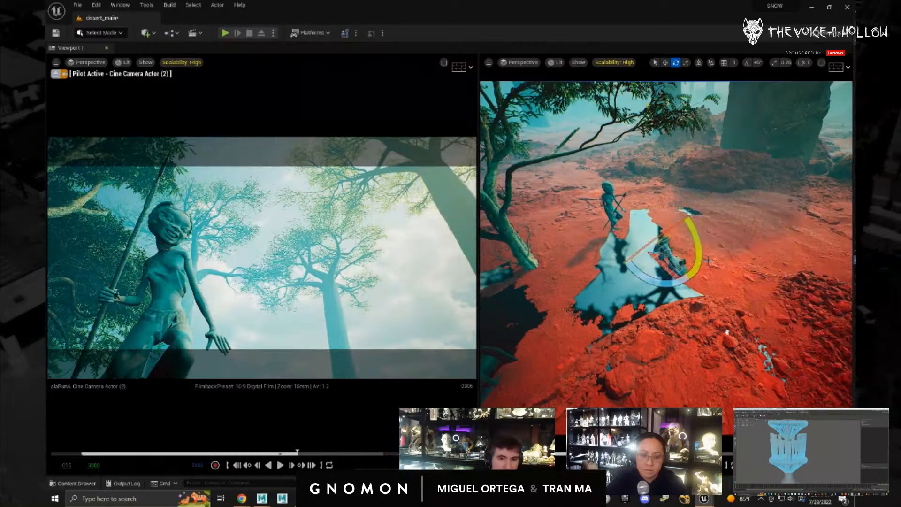
{"action": "left_click_drag", "start_coordinate": [697, 256], "coordinate": [701, 248]}
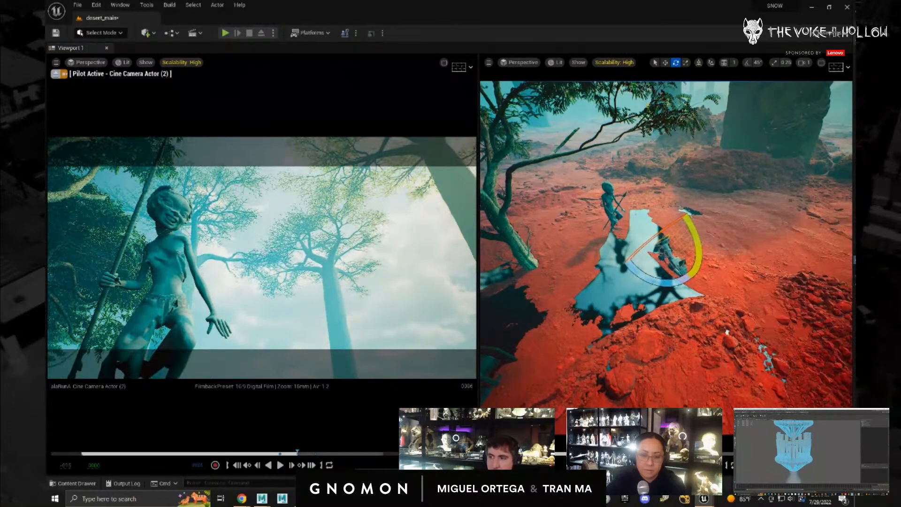
- Advance to frame 94 and rotate Cine Camera Actor (2) so the leaping character's whole extended leg is in frame
{"action": "key", "text": "Right"}
{"action": "key", "text": "Right"}
{"action": "key", "text": "Right"}
{"action": "key", "text": "Right"}
{"action": "key", "text": "Right"}
{"action": "key", "text": "Right"}
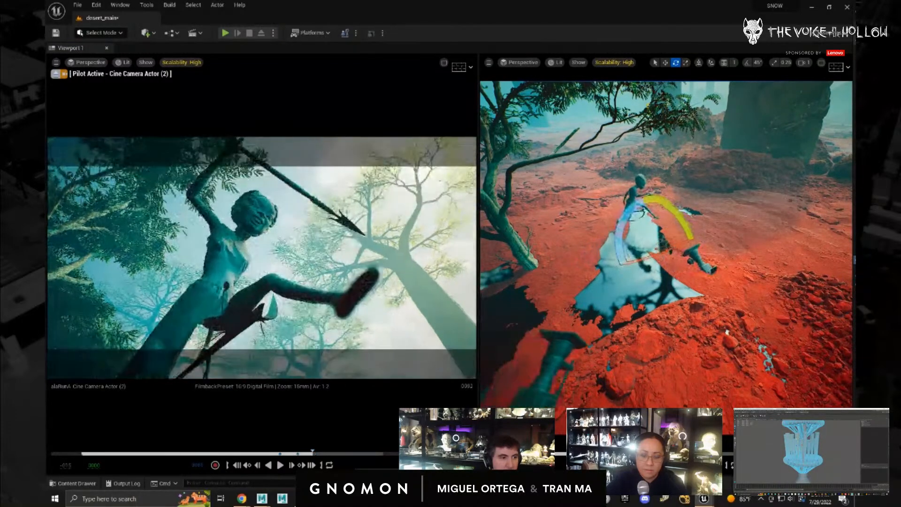
{"action": "key", "text": "Right"}
{"action": "key", "text": "Right"}
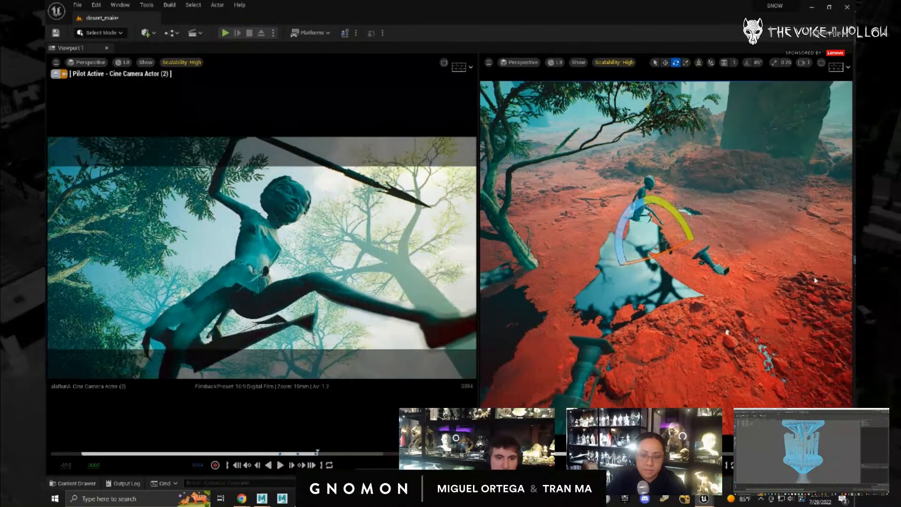
{"action": "left_click_drag", "start_coordinate": [621, 256], "coordinate": [612, 225]}
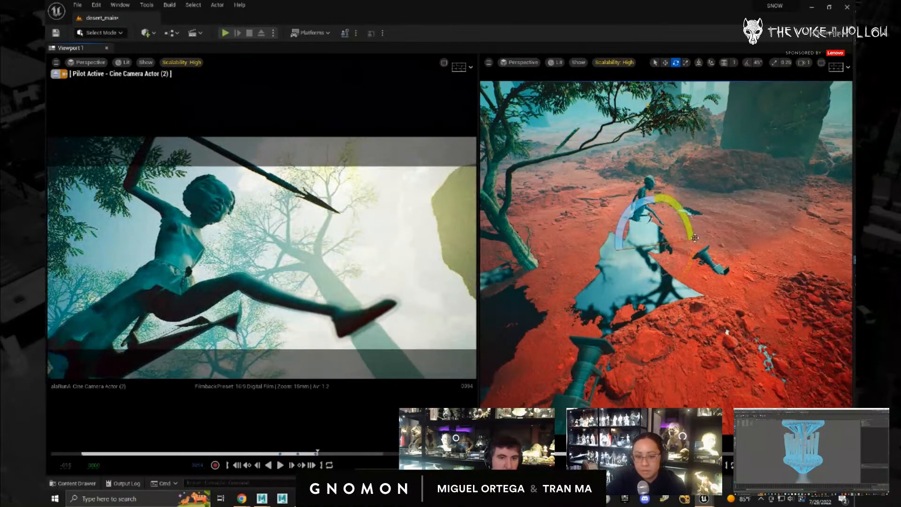
{"action": "left_click_drag", "start_coordinate": [688, 229], "coordinate": [688, 237]}
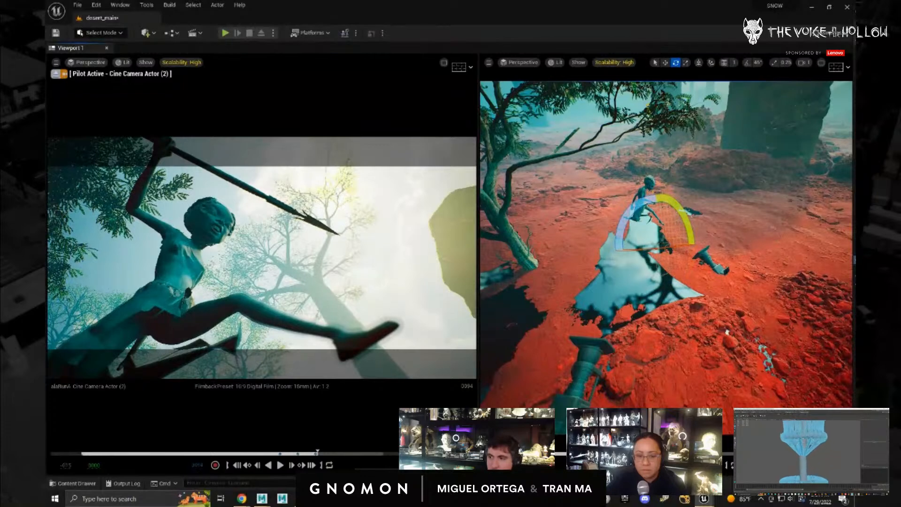
- Rotate Cine Camera Actor (2) at frames 100 and 108 to follow the character as it passes over the camera
{"action": "key", "text": "Right"}
{"action": "key", "text": "Right"}
{"action": "key", "text": "Right"}
{"action": "key", "text": "Right"}
{"action": "key", "text": "Right"}
{"action": "key", "text": "Right"}
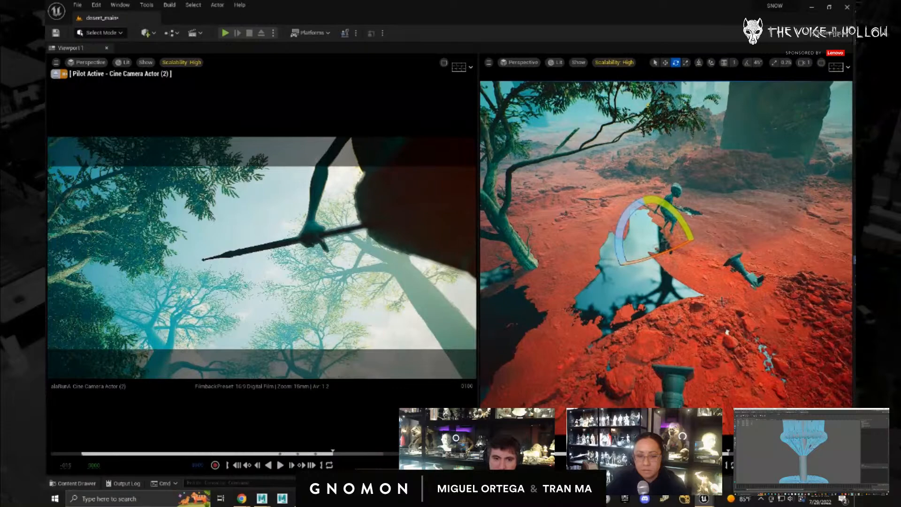
{"action": "left_click_drag", "start_coordinate": [722, 301], "coordinate": [720, 319], "text": "alt"}
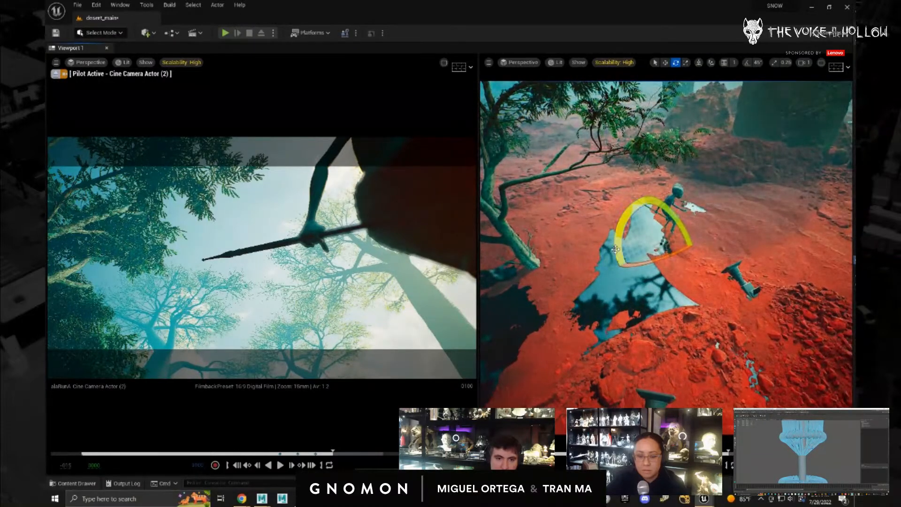
{"action": "left_click_drag", "start_coordinate": [615, 249], "coordinate": [670, 328]}
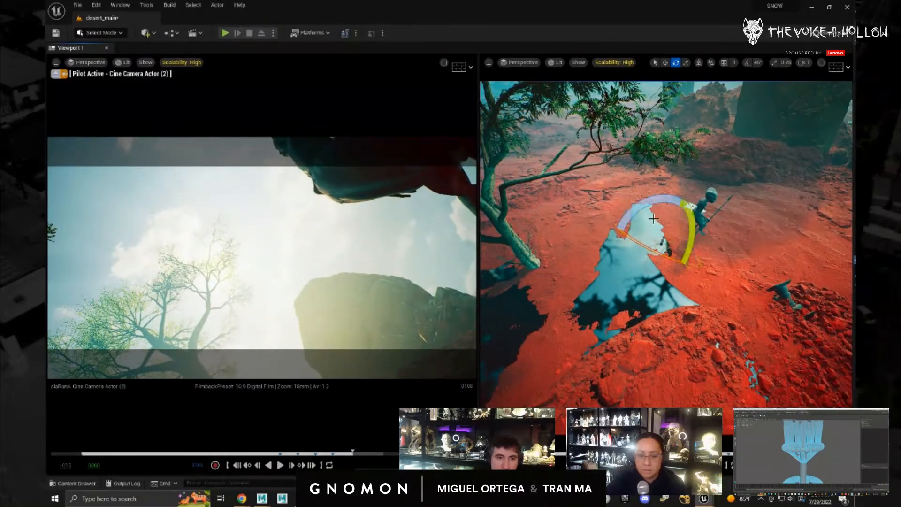
{"action": "left_click_drag", "start_coordinate": [647, 203], "coordinate": [701, 233]}
{"action": "left_click_drag", "start_coordinate": [697, 252], "coordinate": [695, 260]}
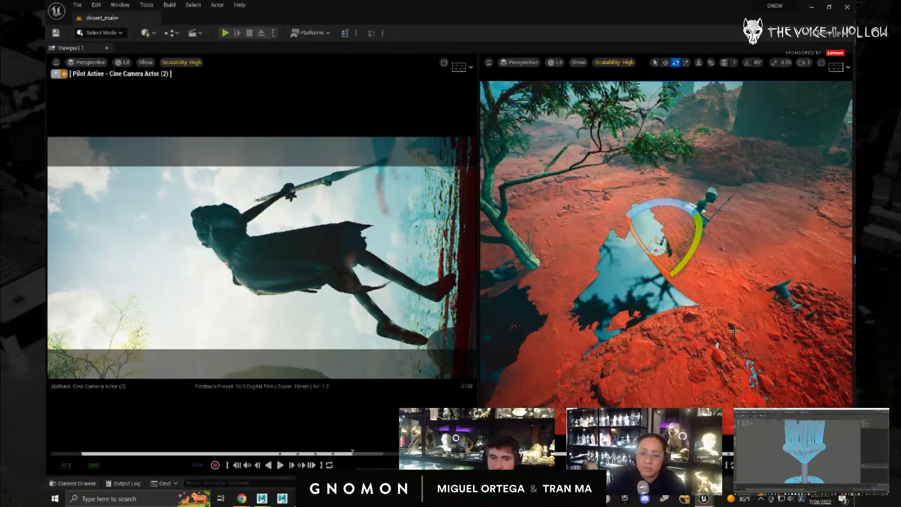
- Hide the red ground mesh beside the pool that obstructs the shot and reselect Cine Camera Actor (2)
{"action": "left_click", "coordinate": [677, 253]}
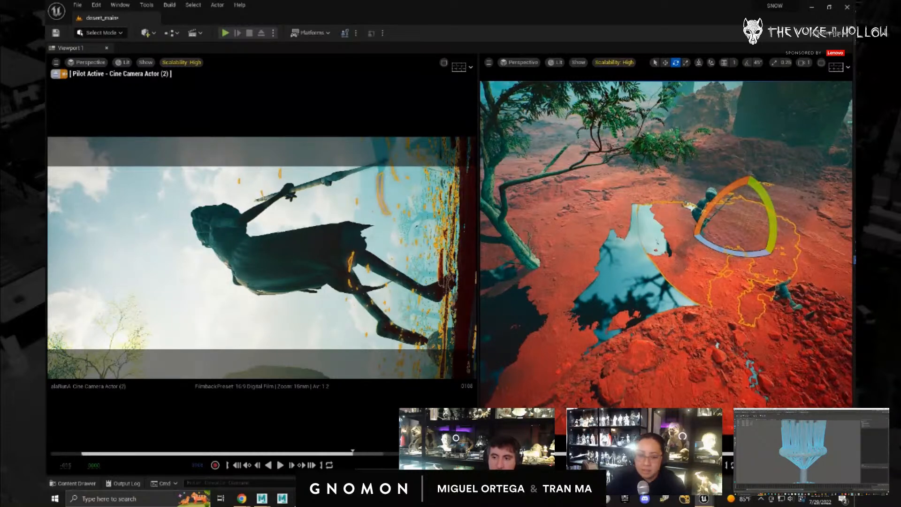
{"action": "key", "text": "h"}
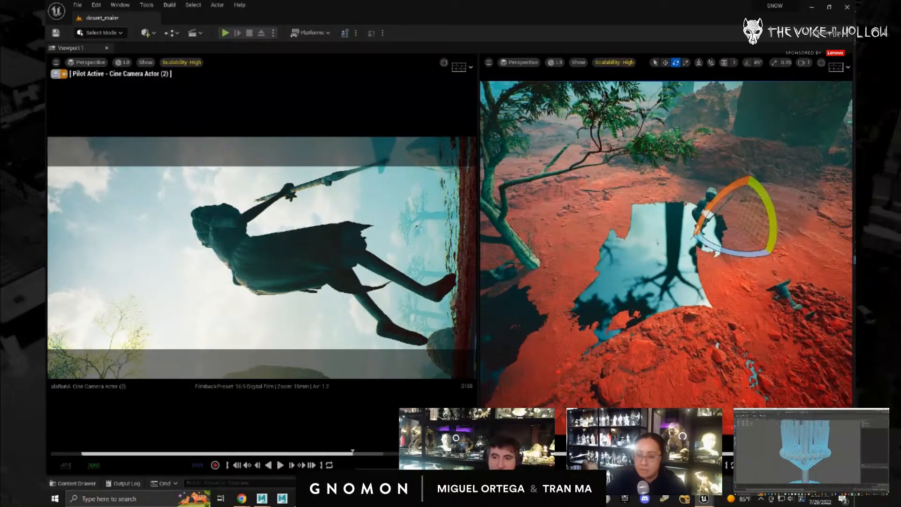
{"action": "left_click", "coordinate": [658, 241]}
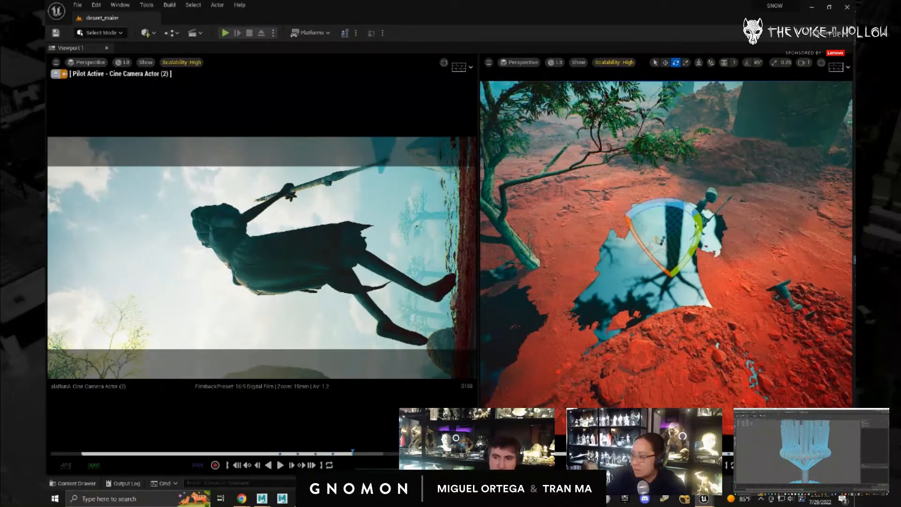
- Rotate Cine Camera Actor (2) at frame 108 so the character stands roughly upright in frame against the sky
{"action": "left_click_drag", "start_coordinate": [654, 196], "coordinate": [645, 206]}
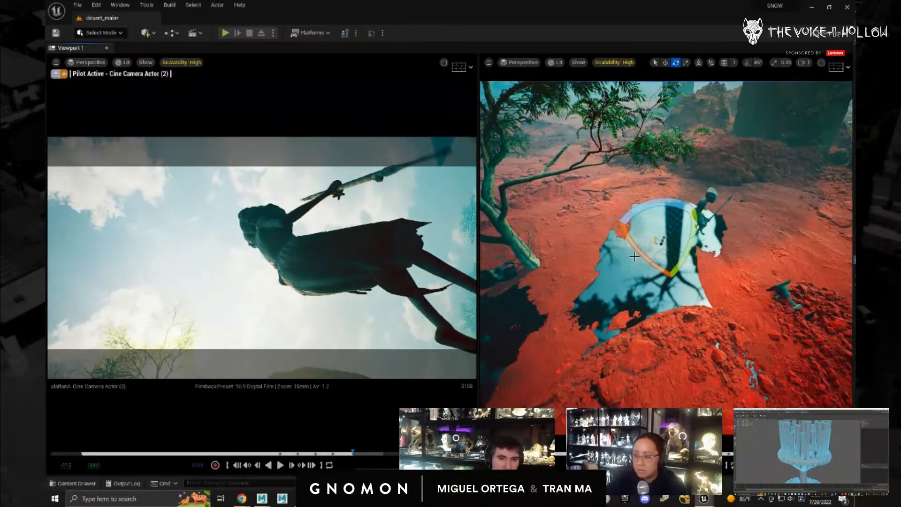
{"action": "left_click_drag", "start_coordinate": [634, 257], "coordinate": [618, 145]}
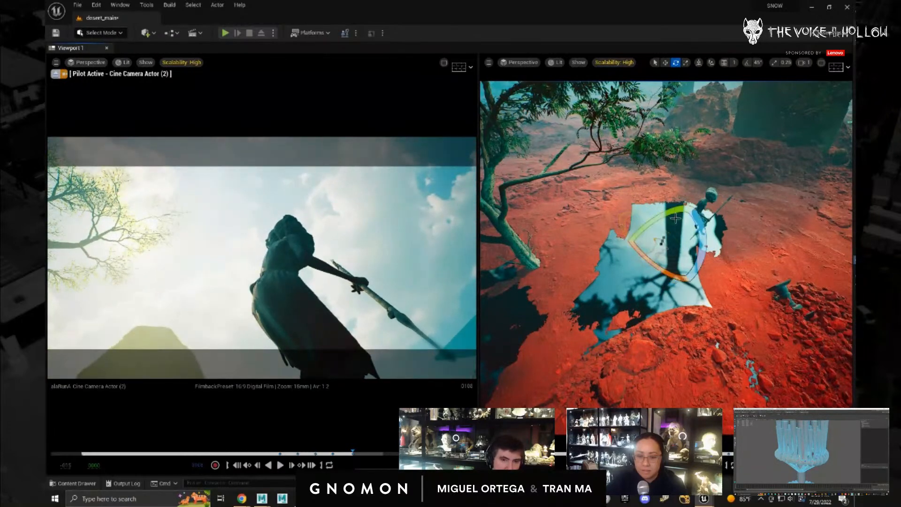
{"action": "left_click_drag", "start_coordinate": [664, 212], "coordinate": [677, 226]}
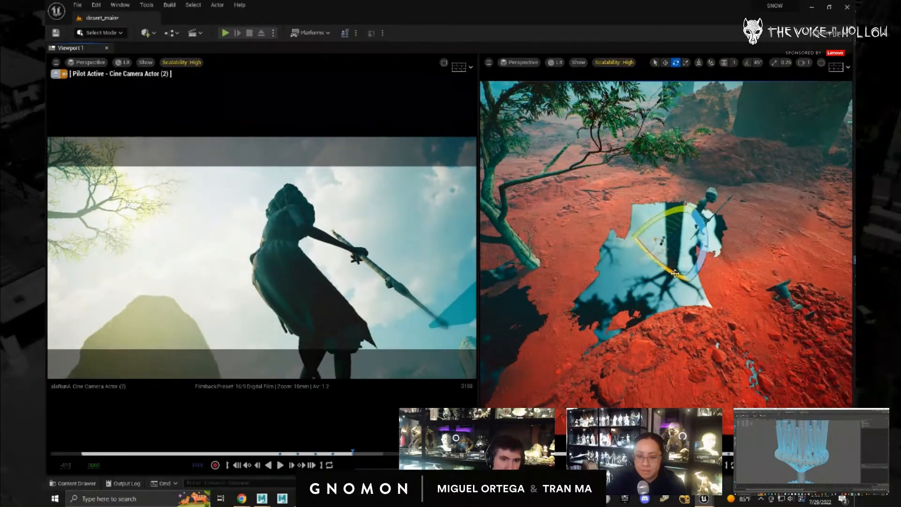
{"action": "left_click_drag", "start_coordinate": [674, 274], "coordinate": [667, 266]}
{"action": "left_click_drag", "start_coordinate": [664, 212], "coordinate": [639, 231]}
{"action": "mouse_move", "coordinate": [698, 255]}
{"action": "left_mouse_down"}
{"action": "mouse_move", "coordinate": [697, 267]}
{"action": "mouse_move", "coordinate": [716, 252]}
{"action": "left_mouse_up"}
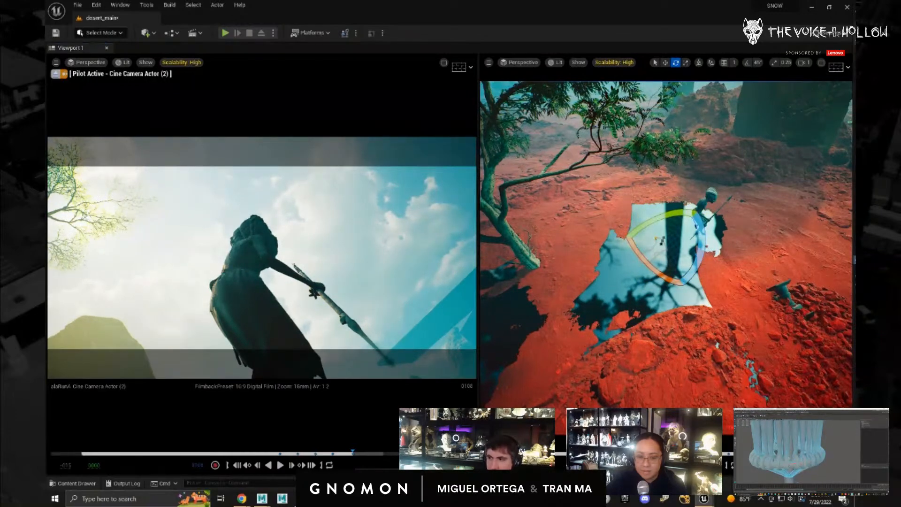
- Play back the shot several times to review how Cine Camera Actor (2) follows the leap
{"action": "left_click_drag", "start_coordinate": [353, 453], "coordinate": [272, 453]}
{"action": "key", "text": "space"}
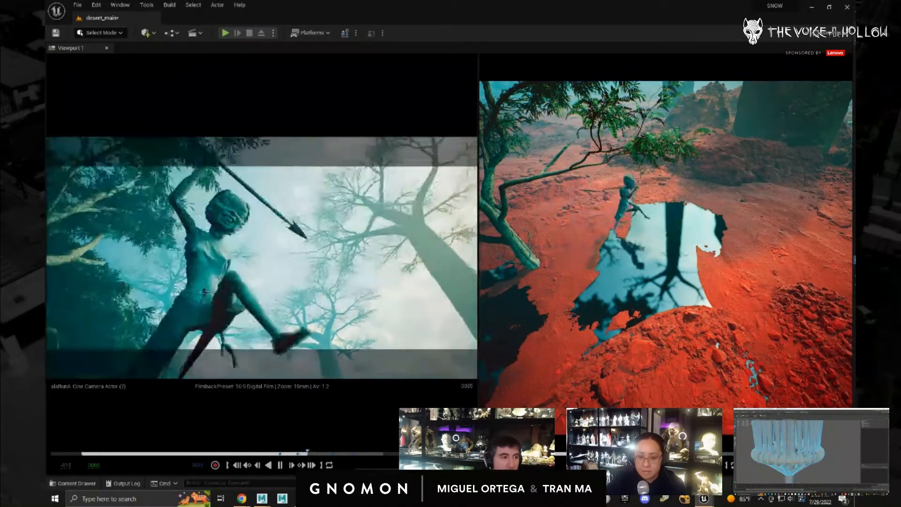
{"action": "key", "text": "space"}
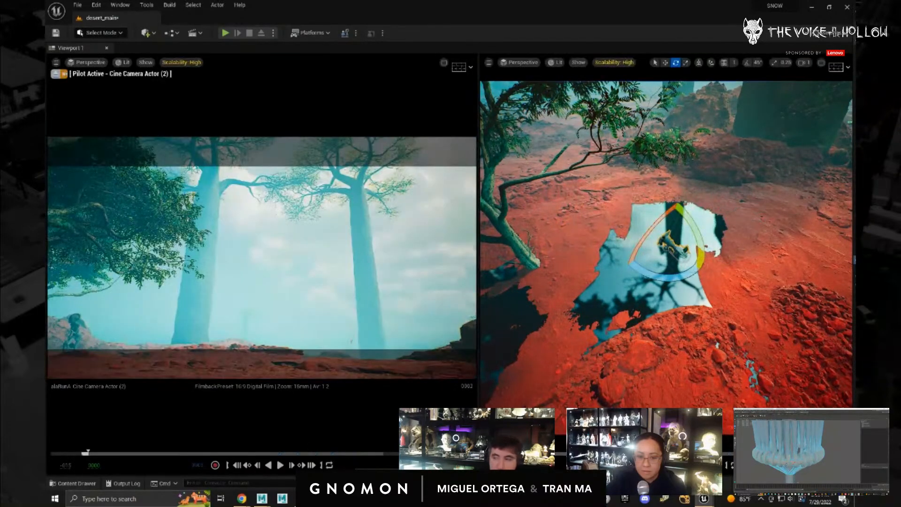
{"action": "key", "text": "space"}
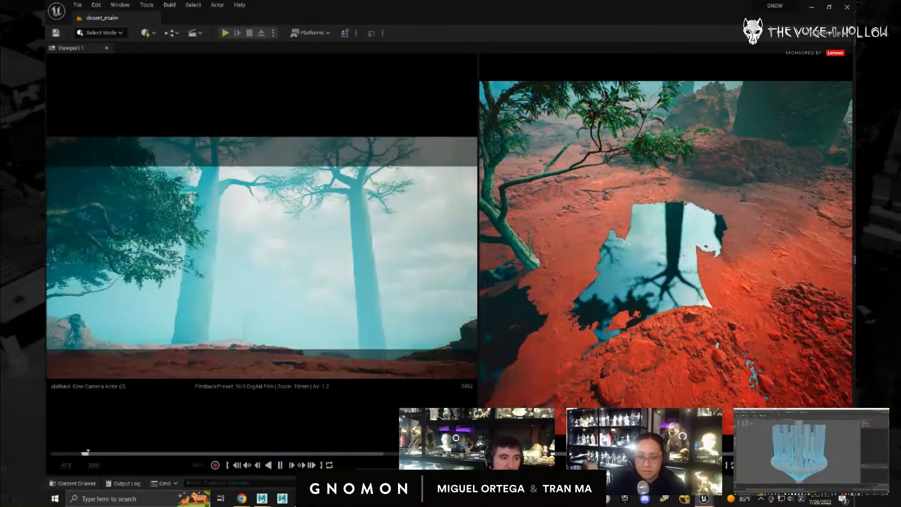
{"action": "key", "text": "space"}
{"action": "left_click_drag", "start_coordinate": [90, 453], "coordinate": [302, 453]}
{"action": "key", "text": "space"}
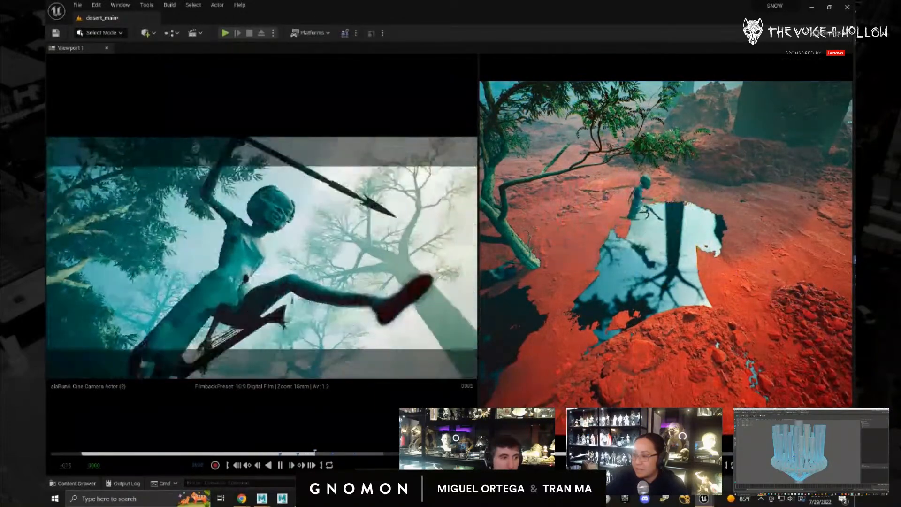
{"action": "key", "text": "space"}
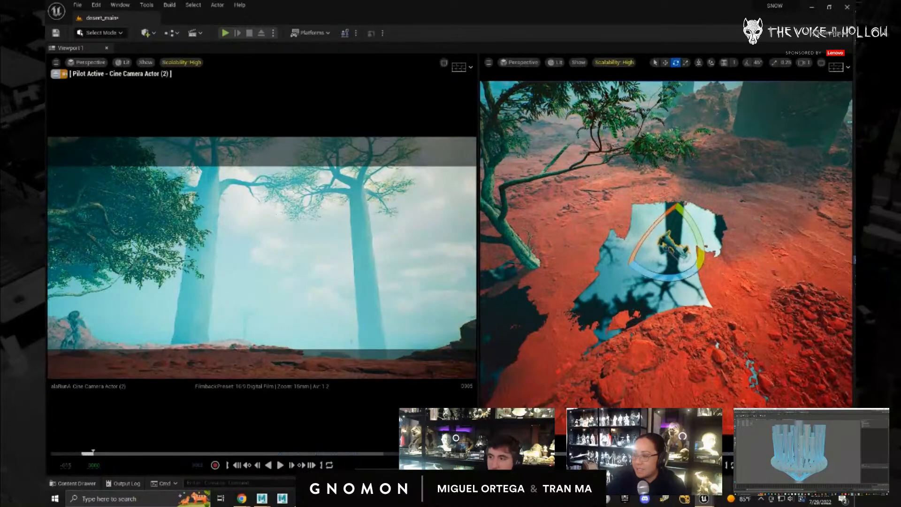
{"action": "key", "text": "space"}
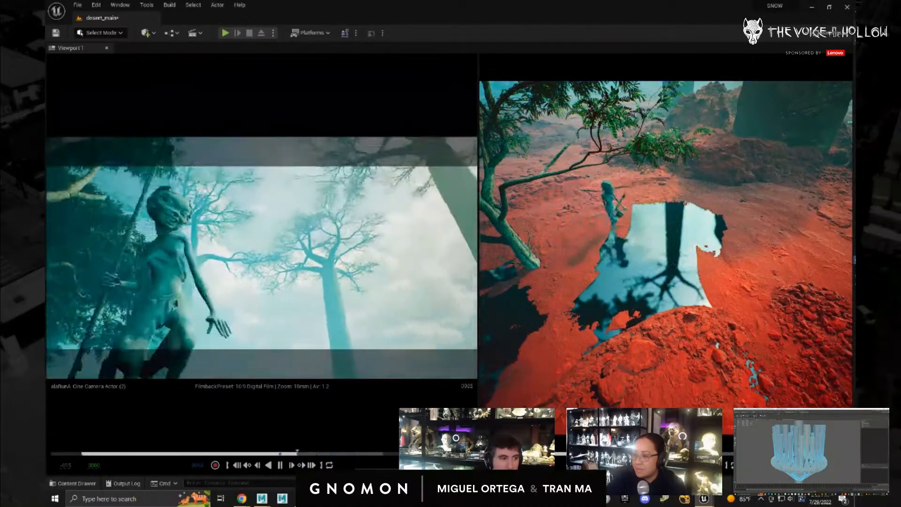
{"action": "key", "text": "space"}
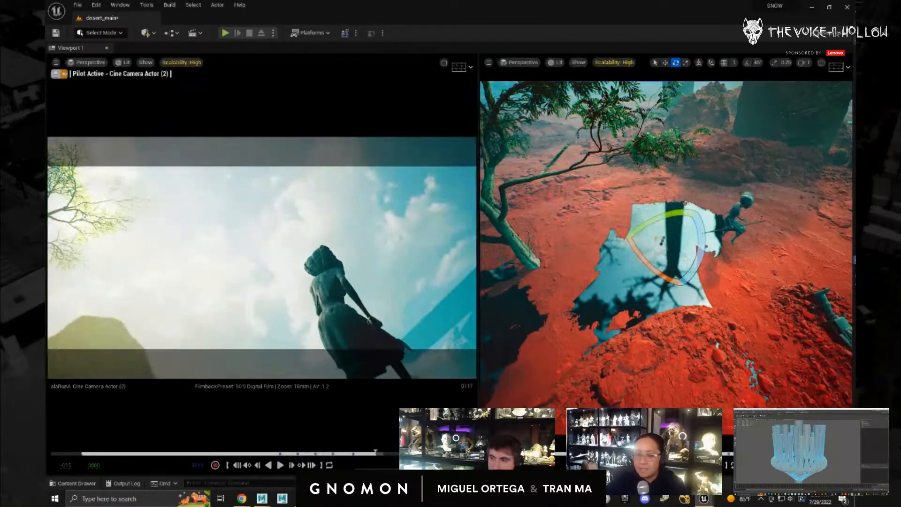
- At frame 118, move Cine Camera Actor (2) and rotate it to show the landing character's full body and the ground
{"action": "key", "text": "Right"}
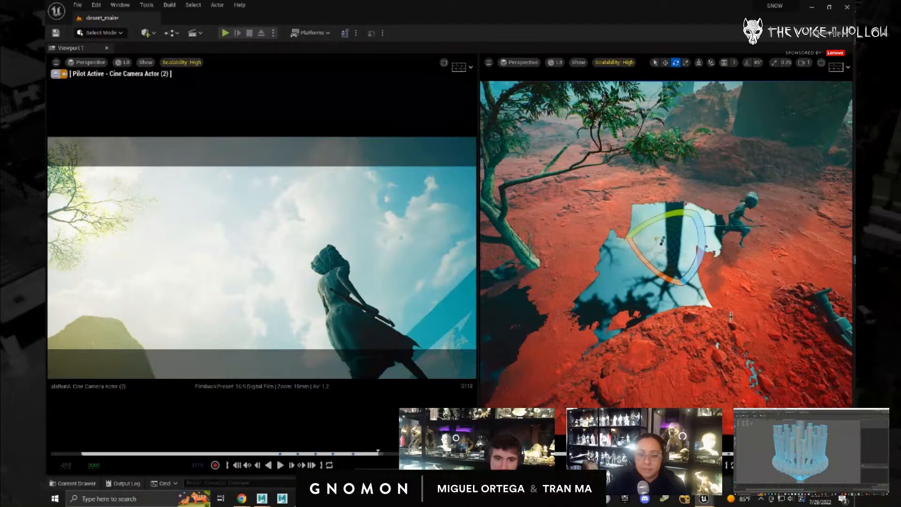
{"action": "left_click_drag", "start_coordinate": [730, 317], "coordinate": [741, 311], "text": "alt"}
{"action": "key", "text": "w"}
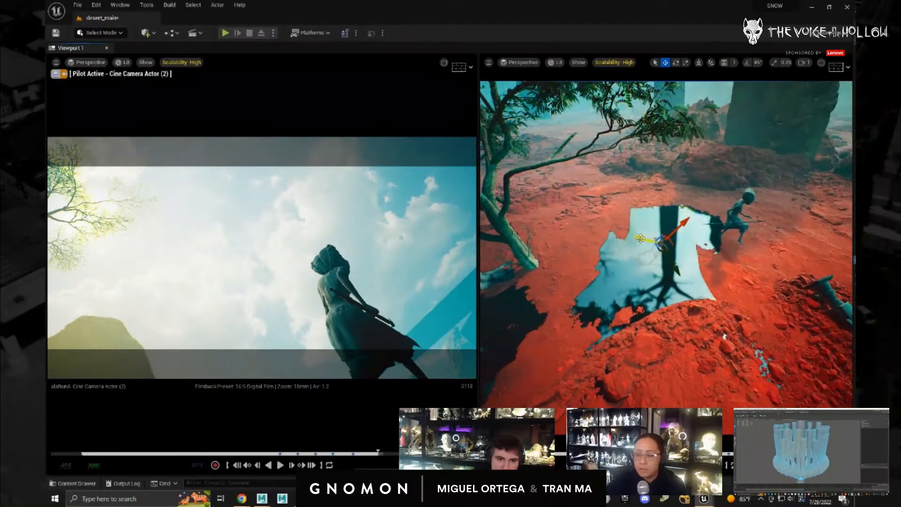
{"action": "left_click_drag", "start_coordinate": [641, 238], "coordinate": [658, 225]}
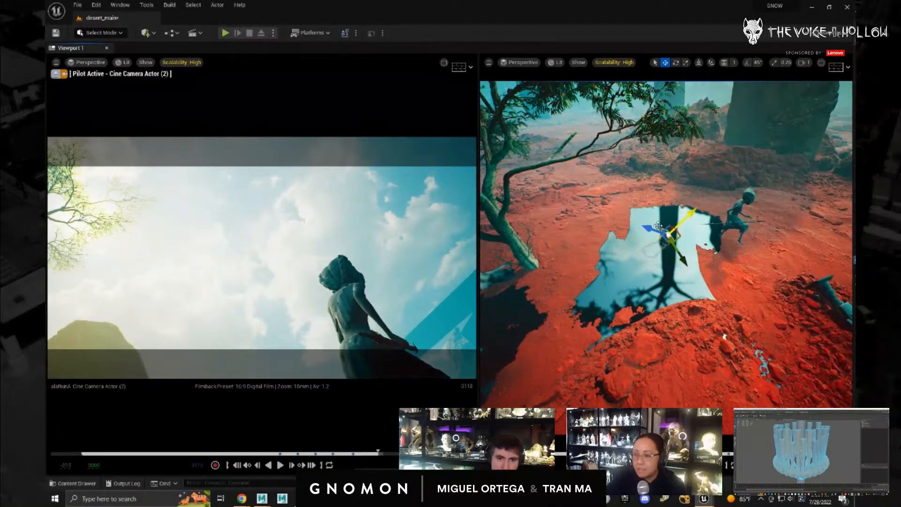
{"action": "key", "text": "e"}
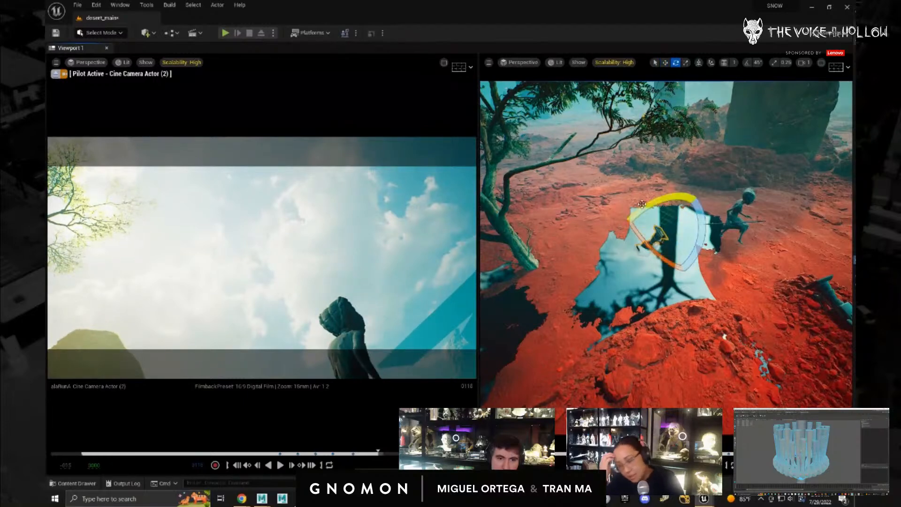
{"action": "left_click_drag", "start_coordinate": [646, 206], "coordinate": [681, 203]}
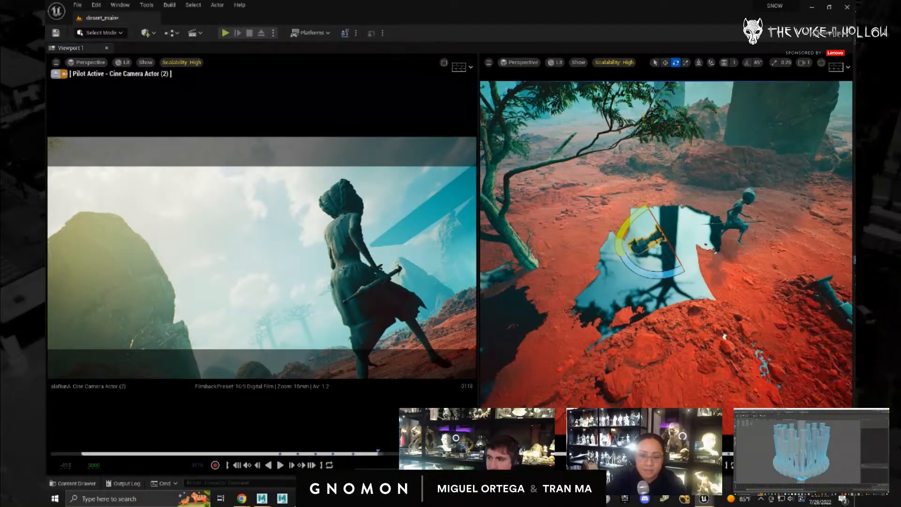
- Adjust Cine Camera Actor (2)'s rotation at frames 112 and 104 to smooth its follow of the character
{"action": "mouse_move", "coordinate": [378, 452]}
{"action": "left_mouse_down"}
{"action": "mouse_move", "coordinate": [274, 453]}
{"action": "mouse_move", "coordinate": [365, 453]}
{"action": "left_mouse_up"}
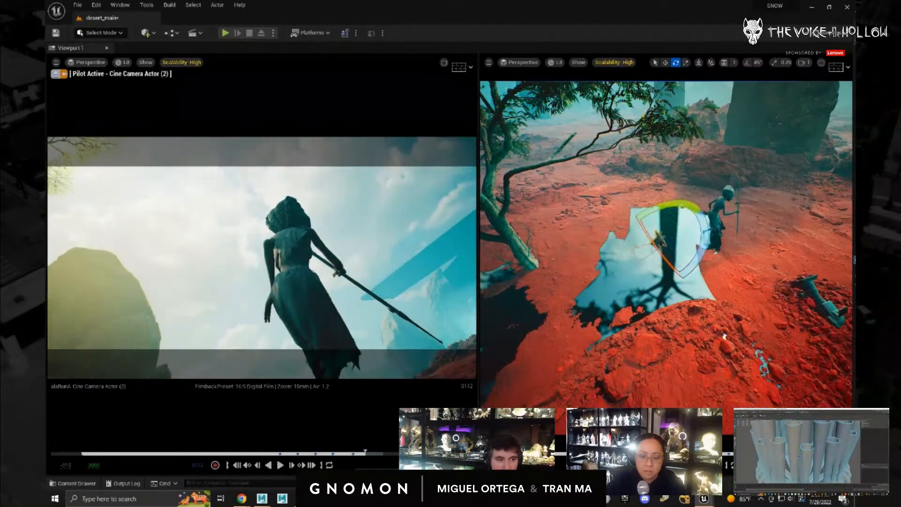
{"action": "left_click_drag", "start_coordinate": [660, 216], "coordinate": [687, 271]}
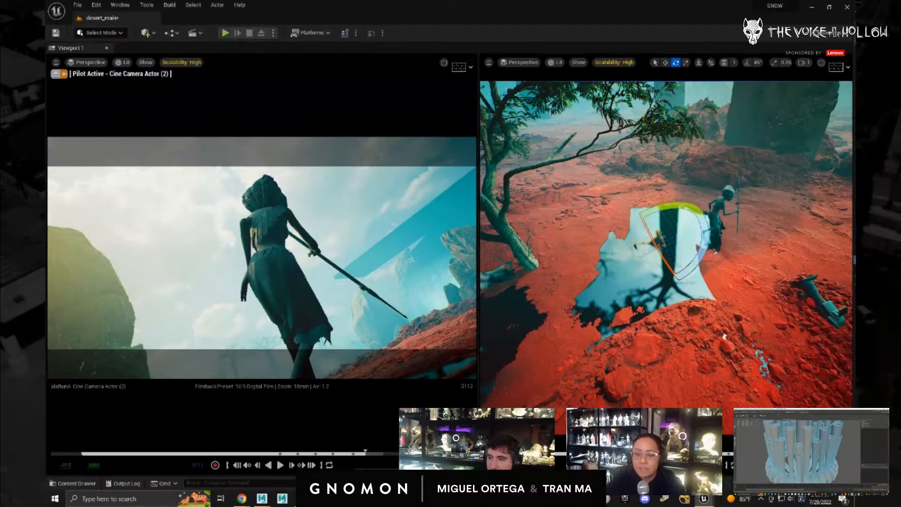
{"action": "left_click_drag", "start_coordinate": [366, 453], "coordinate": [343, 453]}
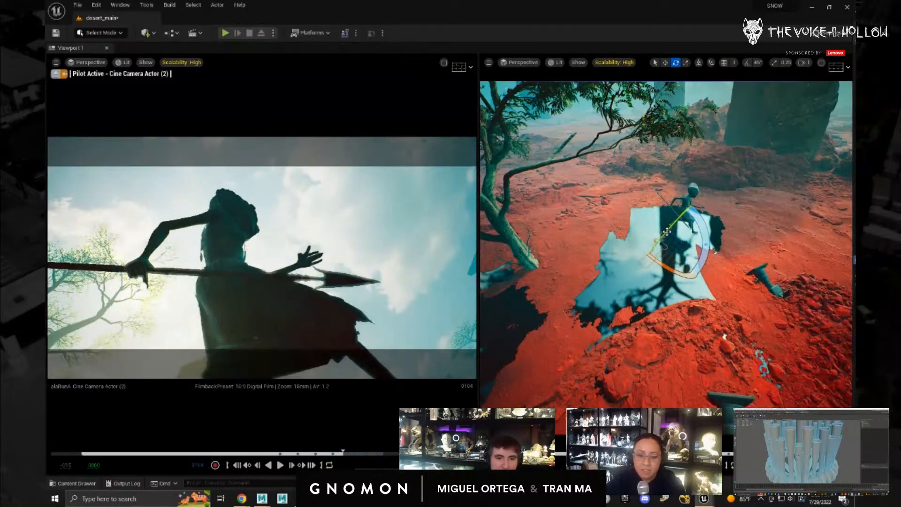
{"action": "left_click_drag", "start_coordinate": [666, 231], "coordinate": [669, 229]}
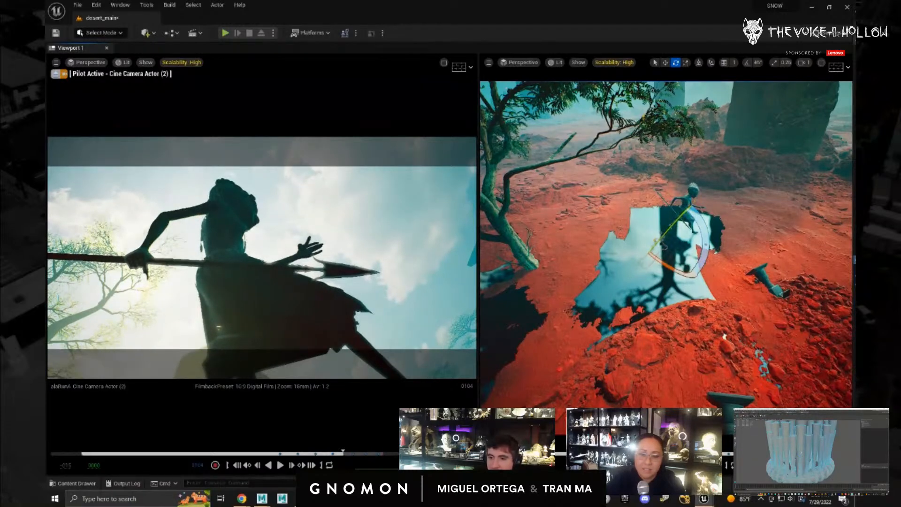
- Go back to frame 72 and rotate Cine Camera Actor (2) to bring the approaching character and tree further into frame
{"action": "left_click_drag", "start_coordinate": [343, 453], "coordinate": [322, 453]}
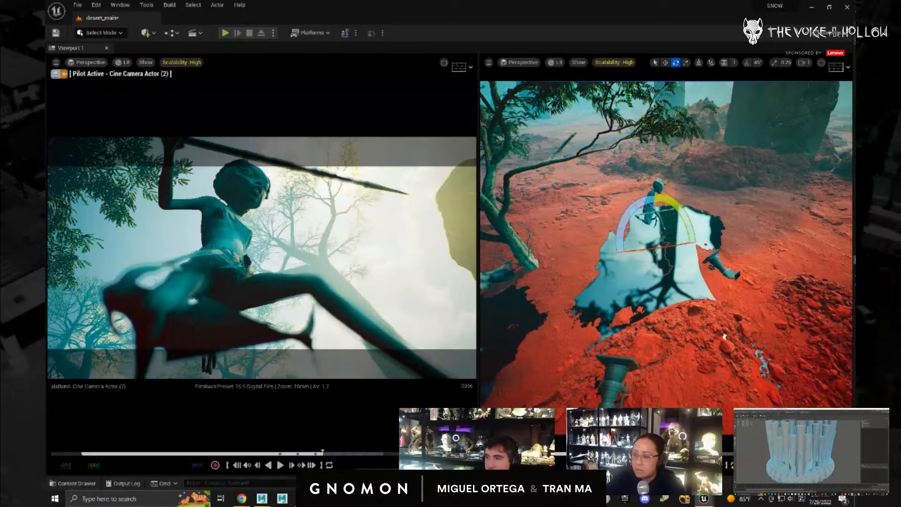
{"action": "left_click_drag", "start_coordinate": [323, 453], "coordinate": [262, 453]}
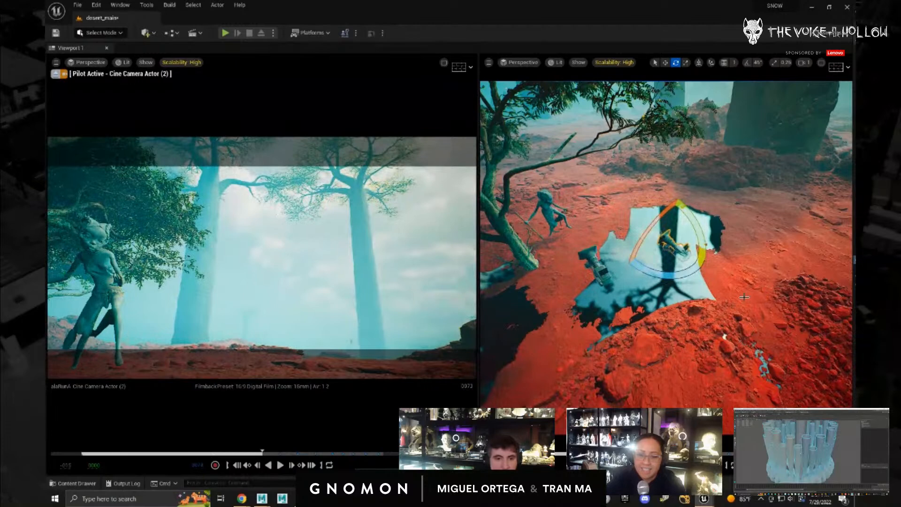
{"action": "left_click_drag", "start_coordinate": [675, 280], "coordinate": [704, 240]}
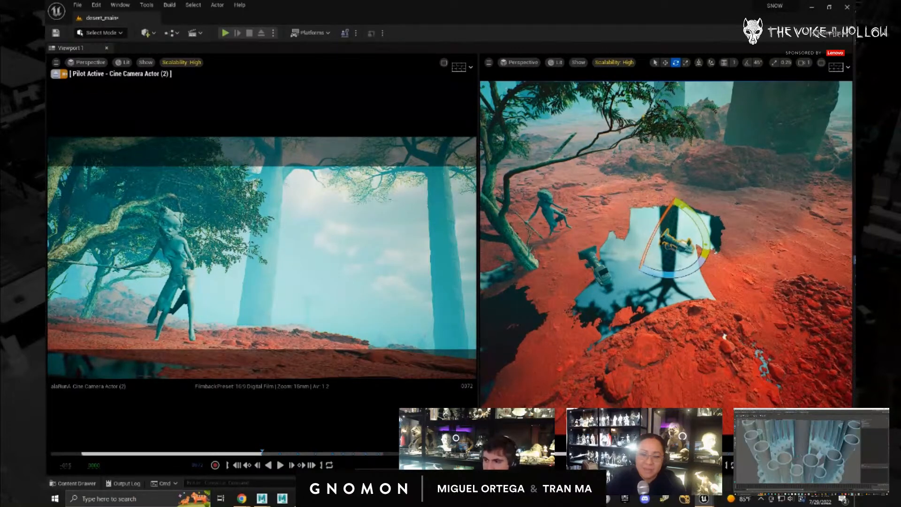
- Step forward frame by frame to frame 86 to check the framing of the character's approach
{"action": "key", "text": "Right"}
{"action": "key", "text": "Right"}
{"action": "key", "text": "Right"}
{"action": "key", "text": "Right"}
{"action": "key", "text": "Right"}
{"action": "key", "text": "Right"}
{"action": "key", "text": "Right"}
{"action": "key", "text": "Right"}
{"action": "key", "text": "Right"}
{"action": "key", "text": "Right"}
{"action": "key", "text": "Right"}
{"action": "key", "text": "Right"}
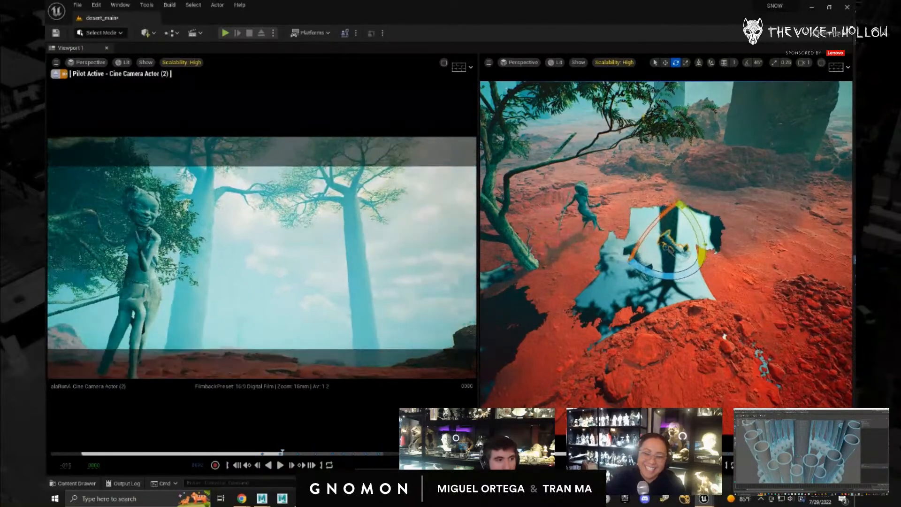
{"action": "key", "text": "Right"}
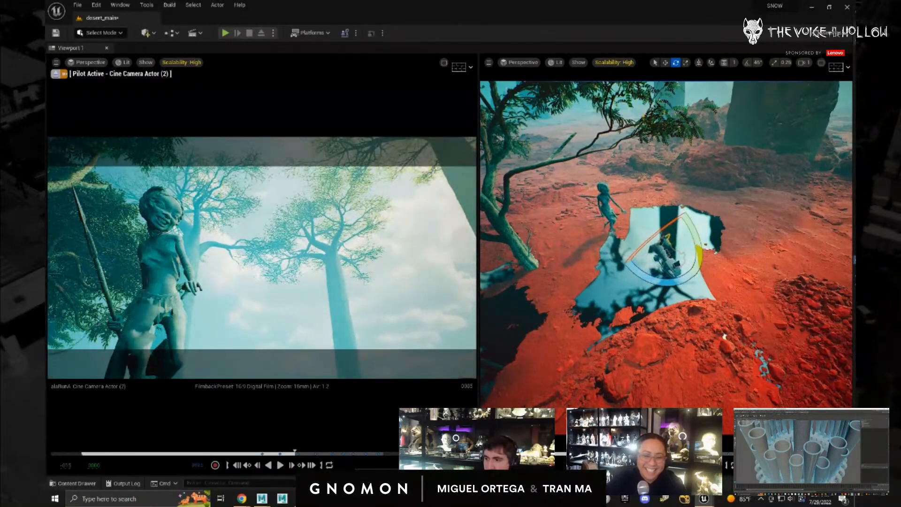
{"action": "key", "text": "Right"}
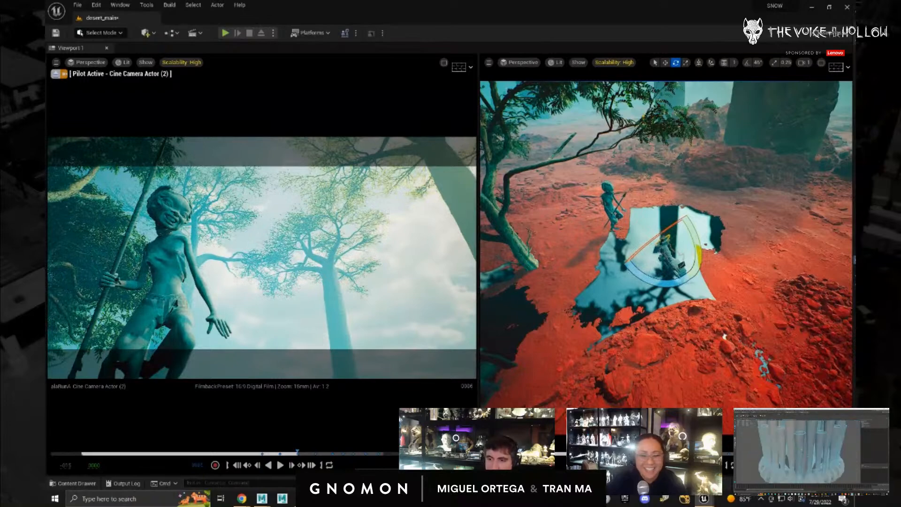
- In Sequencer, key Cine Camera Actor (2)'s current focal length at frame 86 and set it to about 22 mm at frame 72
{"action": "left_click_drag", "start_coordinate": [900, 183], "coordinate": [514, 148]}
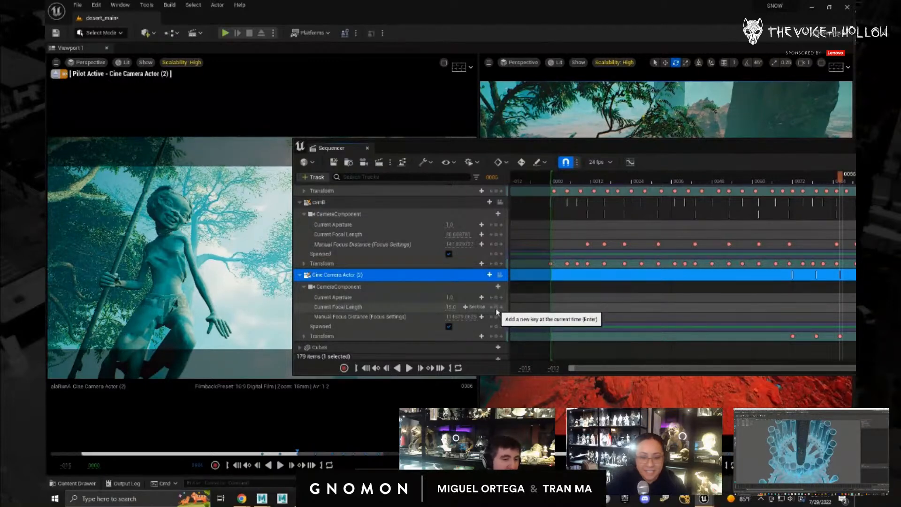
{"action": "left_click", "coordinate": [496, 308]}
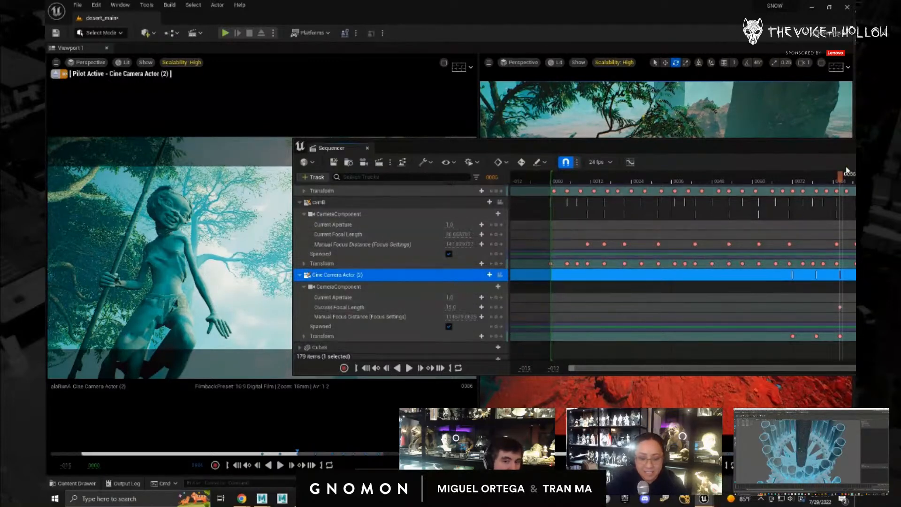
{"action": "left_click_drag", "start_coordinate": [840, 182], "coordinate": [796, 180]}
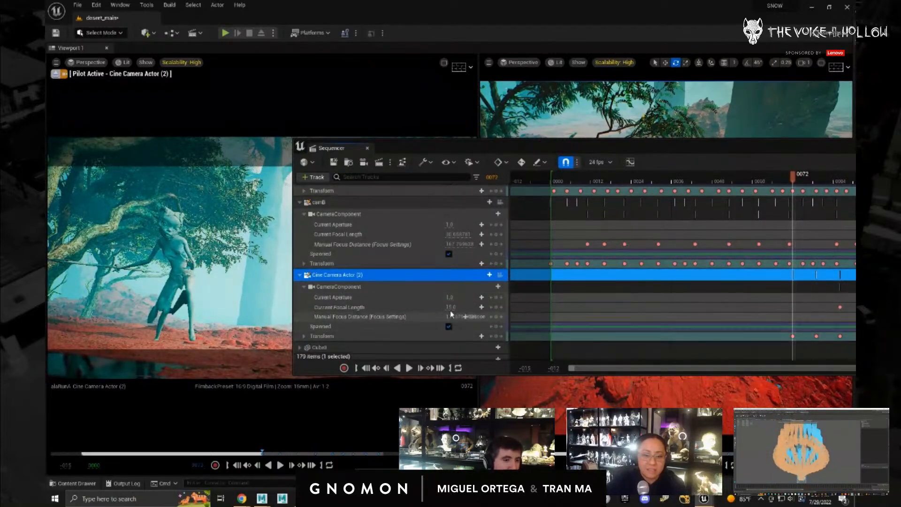
{"action": "left_click_drag", "start_coordinate": [450, 306], "coordinate": [464, 311]}
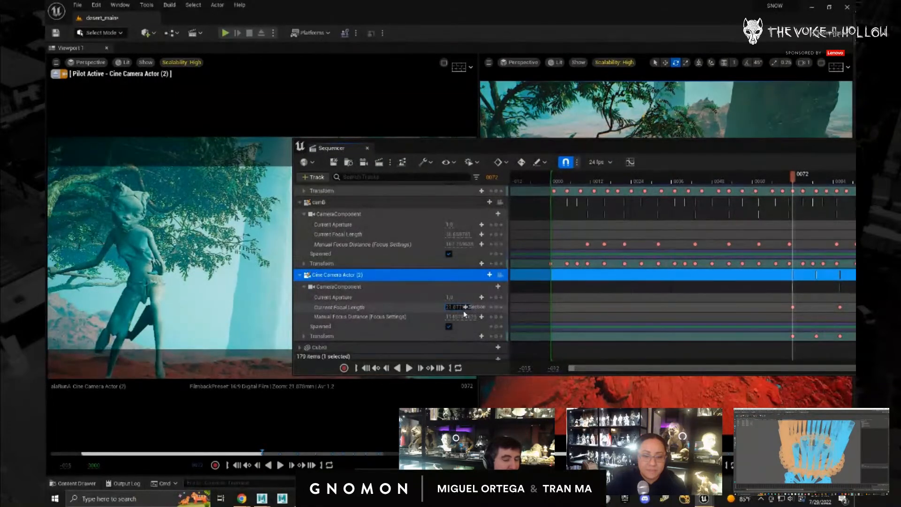
{"action": "left_click_drag", "start_coordinate": [528, 149], "coordinate": [855, 149]}
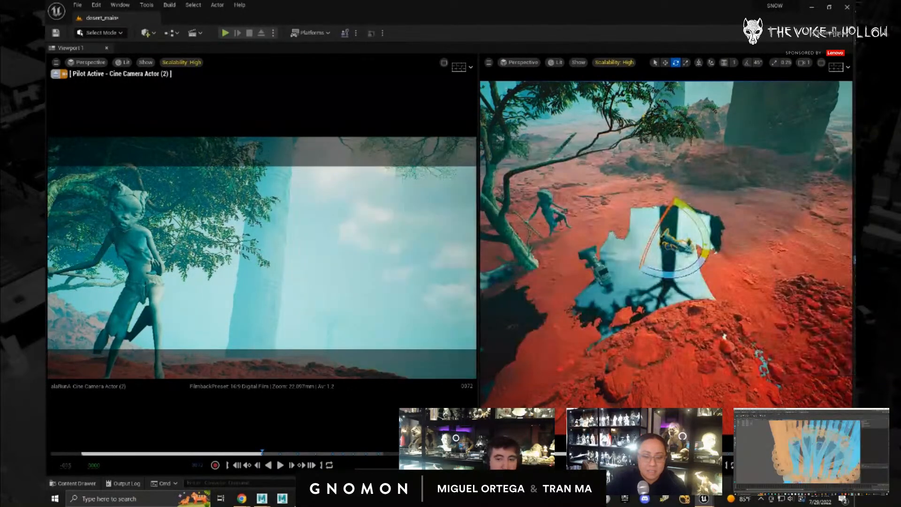
- Try rotating Cine Camera Actor (2) at frame 72 to move the character toward the centre, and undo the attempts
{"action": "left_click_drag", "start_coordinate": [684, 271], "coordinate": [695, 276]}
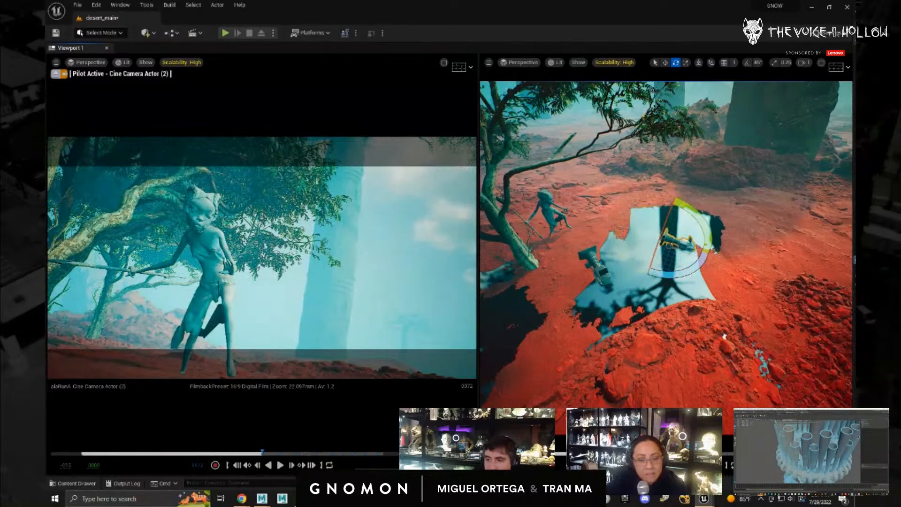
{"action": "key", "text": "ctrl+z"}
{"action": "key", "text": "ctrl+z"}
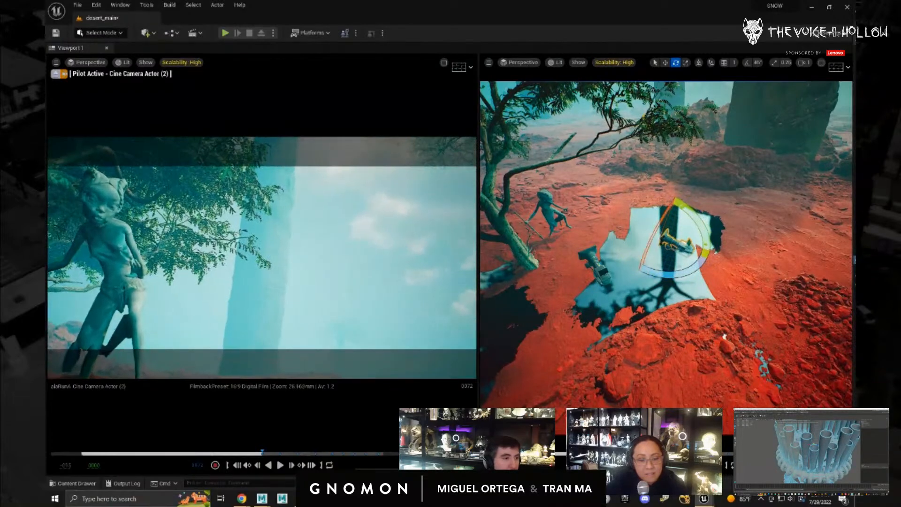
{"action": "left_click_drag", "start_coordinate": [669, 275], "coordinate": [683, 277]}
{"action": "left_click_drag", "start_coordinate": [708, 224], "coordinate": [709, 227]}
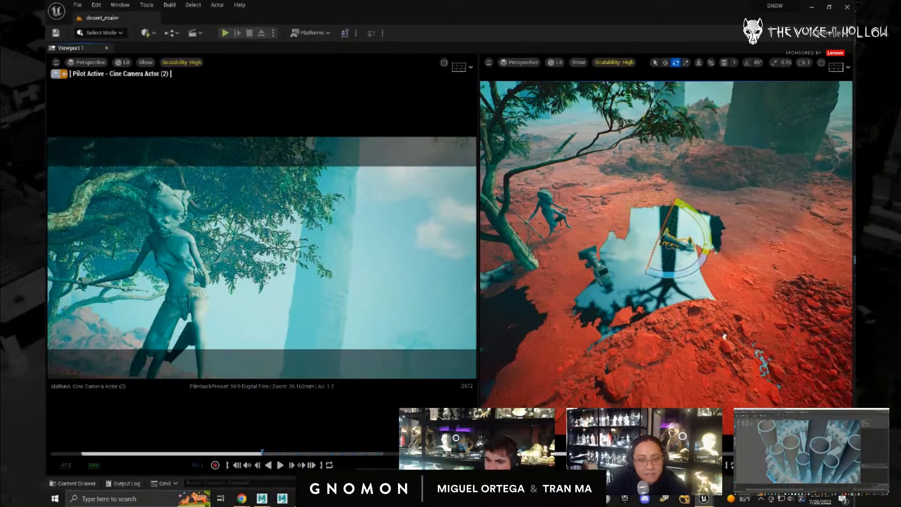
{"action": "key", "text": "ctrl+z"}
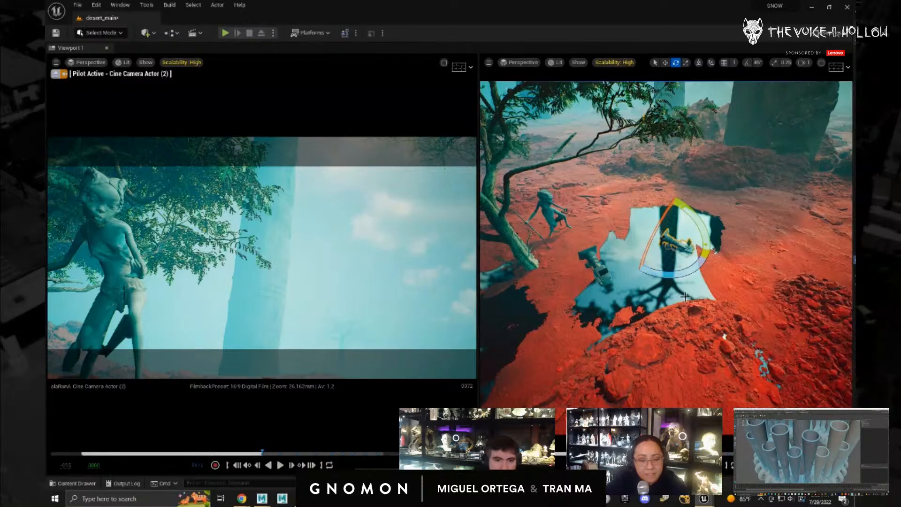
- Try rotating Cine Camera Actor (2) at frame 72 and again near frame 79 to reframe the approaching character
{"action": "left_click_drag", "start_coordinate": [685, 296], "coordinate": [702, 268]}
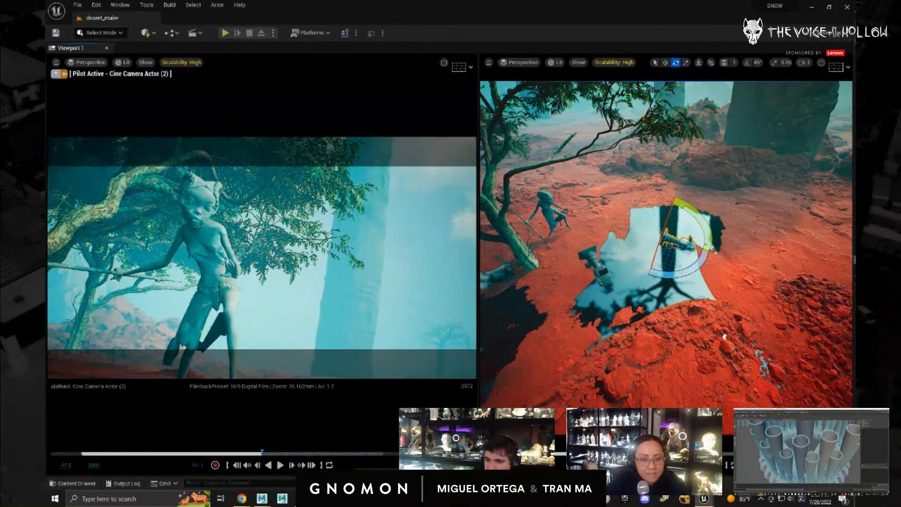
{"action": "left_click_drag", "start_coordinate": [262, 453], "coordinate": [312, 453]}
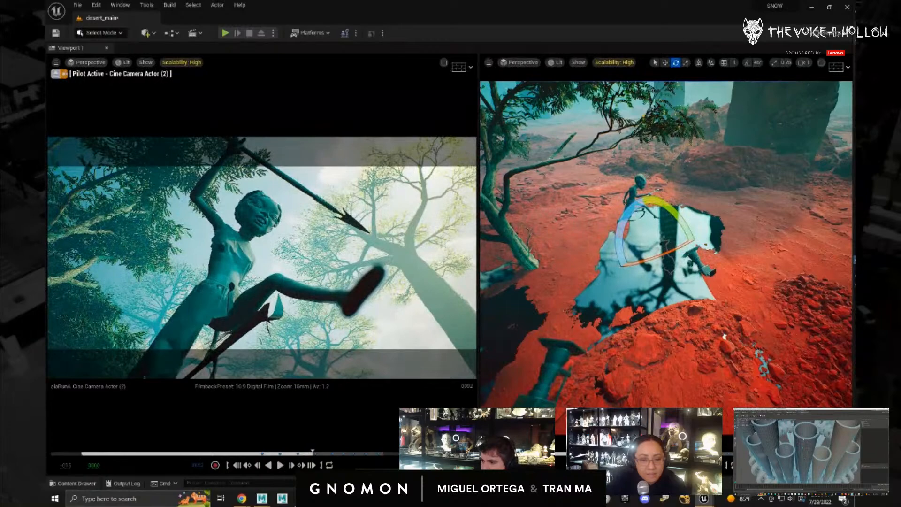
{"action": "left_click_drag", "start_coordinate": [312, 454], "coordinate": [277, 456]}
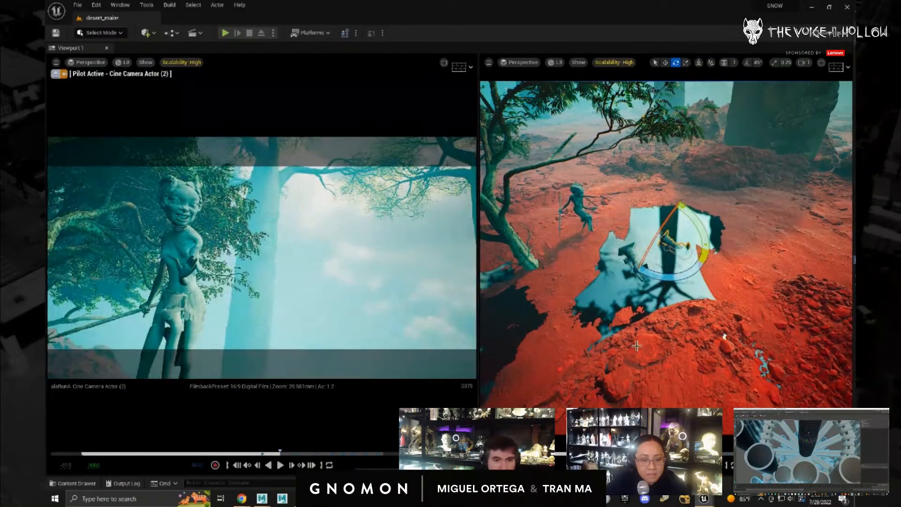
{"action": "mouse_move", "coordinate": [705, 244]}
{"action": "left_mouse_down"}
{"action": "mouse_move", "coordinate": [684, 276]}
{"action": "mouse_move", "coordinate": [702, 236]}
{"action": "left_mouse_up"}
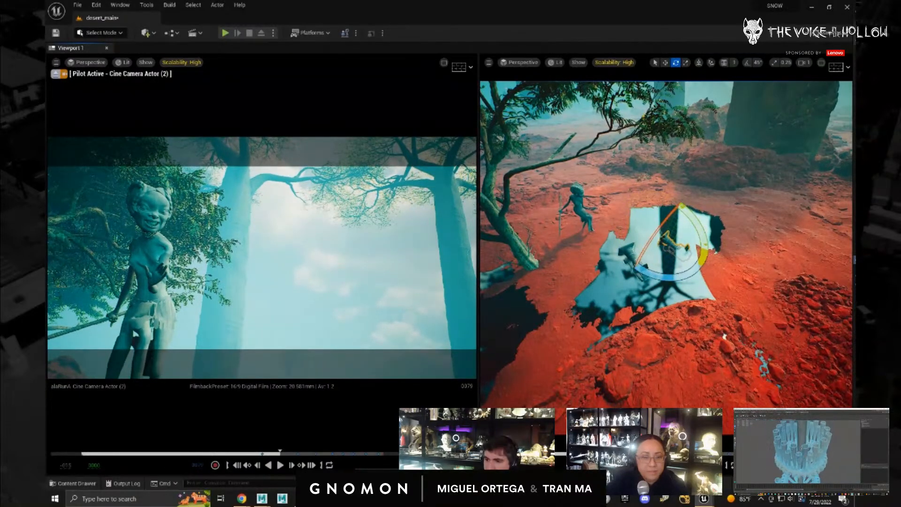
- Play the shot from about frame 65 into the leap to review the reframed camera move
{"action": "left_click_drag", "start_coordinate": [280, 453], "coordinate": [244, 453]}
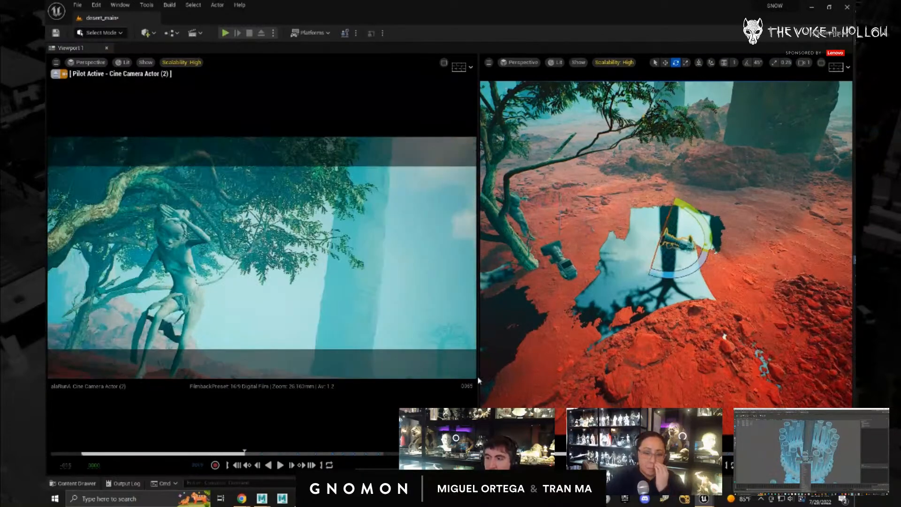
{"action": "left_click", "coordinate": [336, 326]}
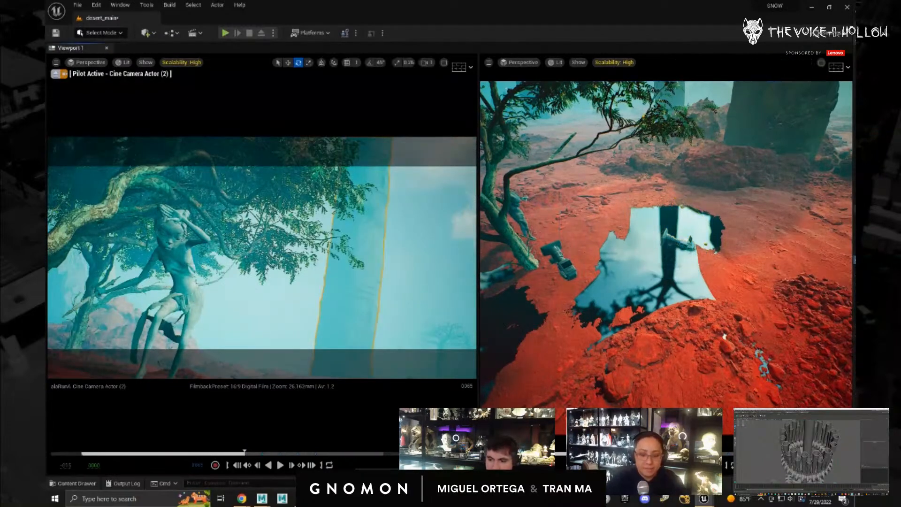
{"action": "key", "text": "space"}
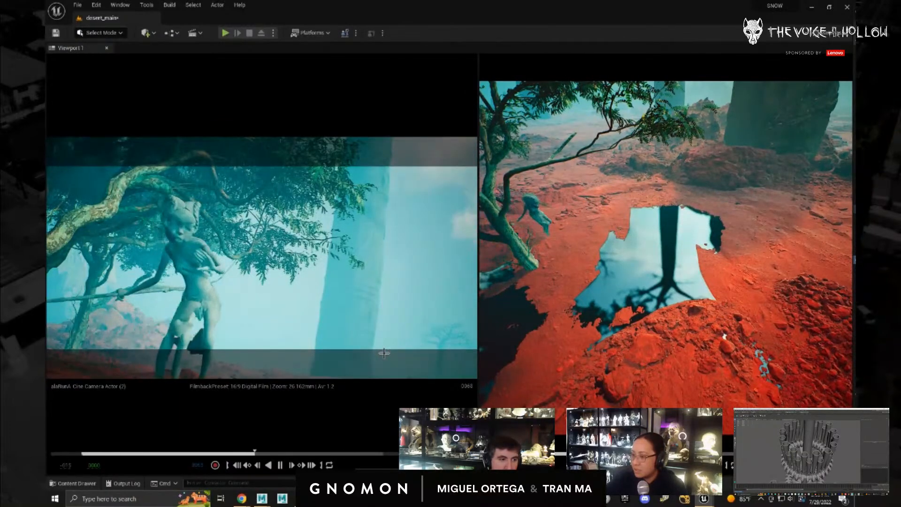
{"action": "key", "text": "space"}
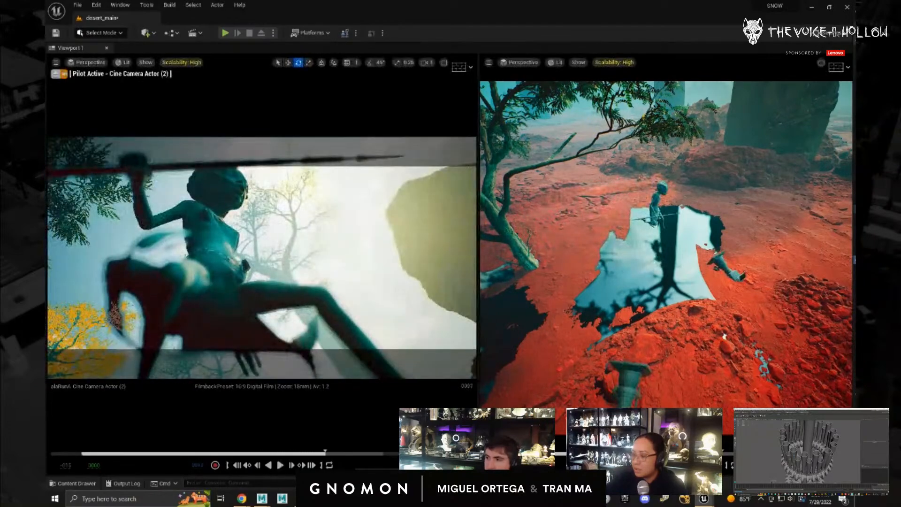
- At frame 113, select the background Cube and Cube2 and add Actor Hidden In Game tracks to both in Sequencer
{"action": "left_click_drag", "start_coordinate": [325, 453], "coordinate": [365, 453]}
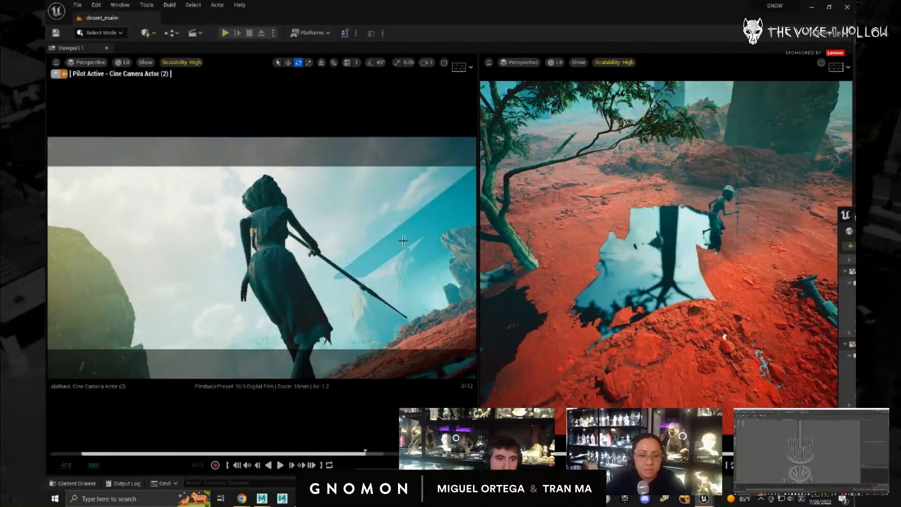
{"action": "key", "text": "w"}
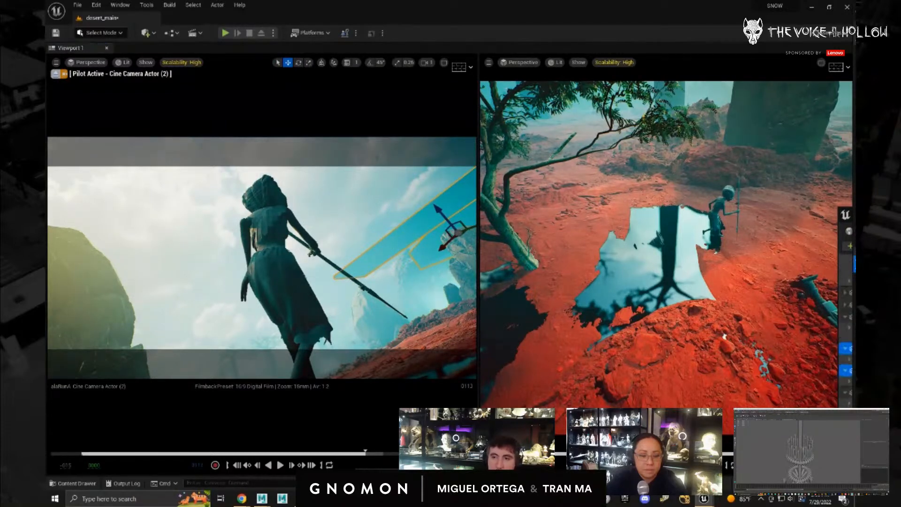
{"action": "left_click_drag", "start_coordinate": [852, 214], "coordinate": [432, 177]}
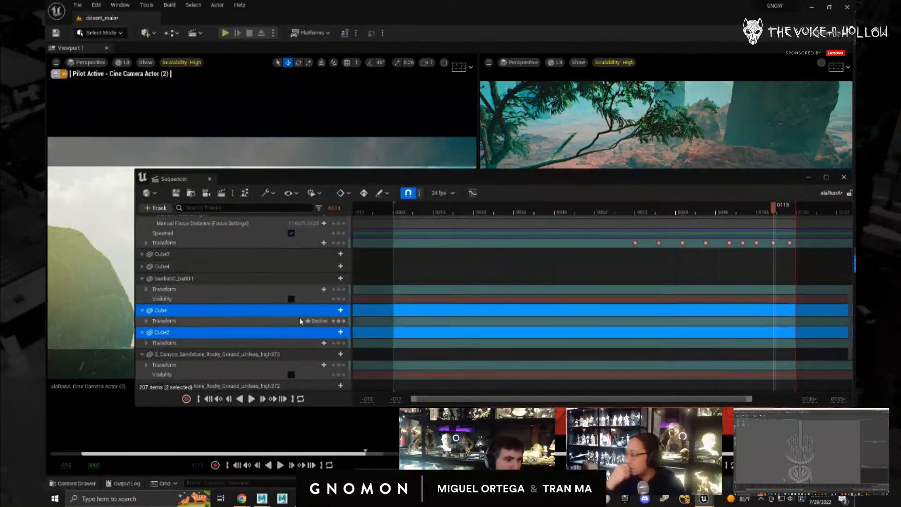
{"action": "left_click", "coordinate": [336, 310]}
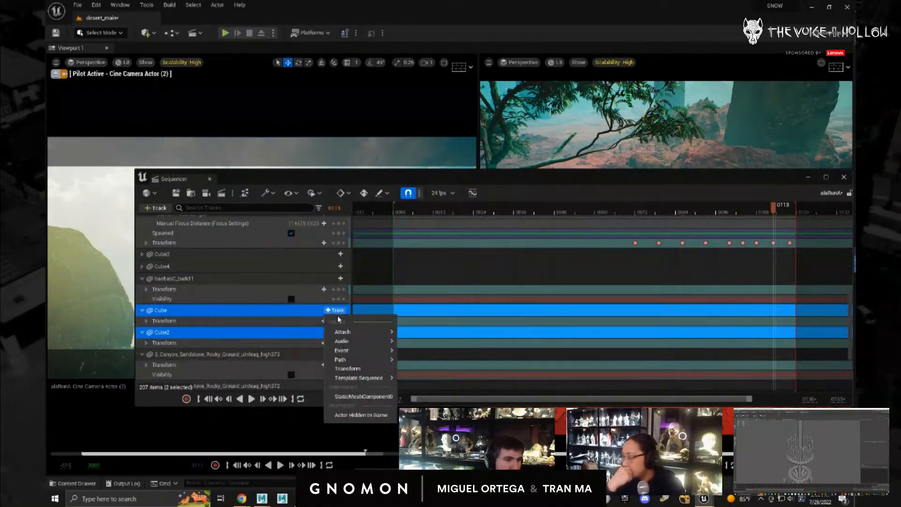
{"action": "left_click", "coordinate": [376, 416]}
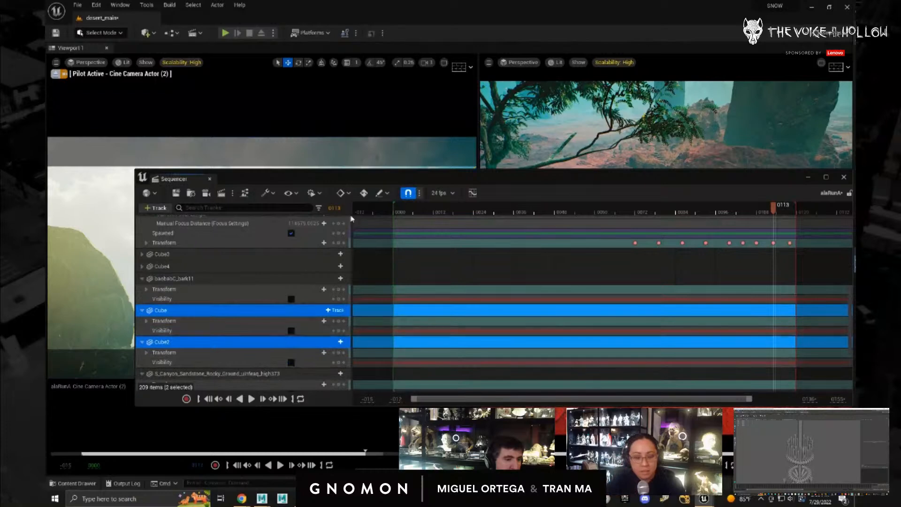
{"action": "left_click_drag", "start_coordinate": [408, 180], "coordinate": [900, 211]}
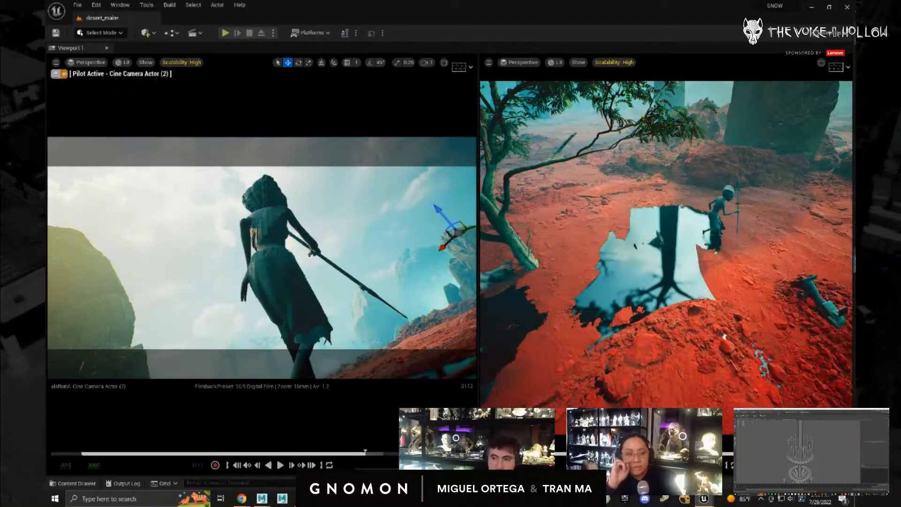
- Play the shot and scrub between frames 75 and 81 to check the framing of the character's approach
{"action": "key", "text": "space"}
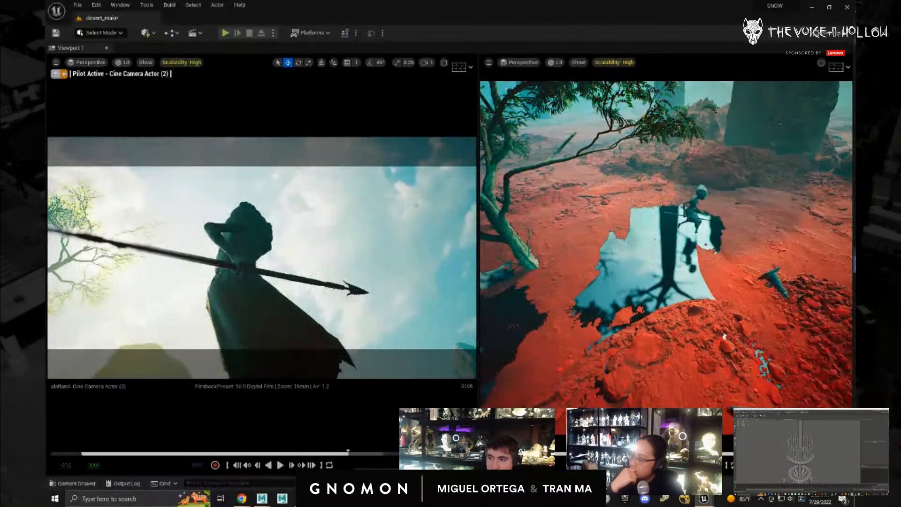
{"action": "left_click_drag", "start_coordinate": [348, 453], "coordinate": [269, 453]}
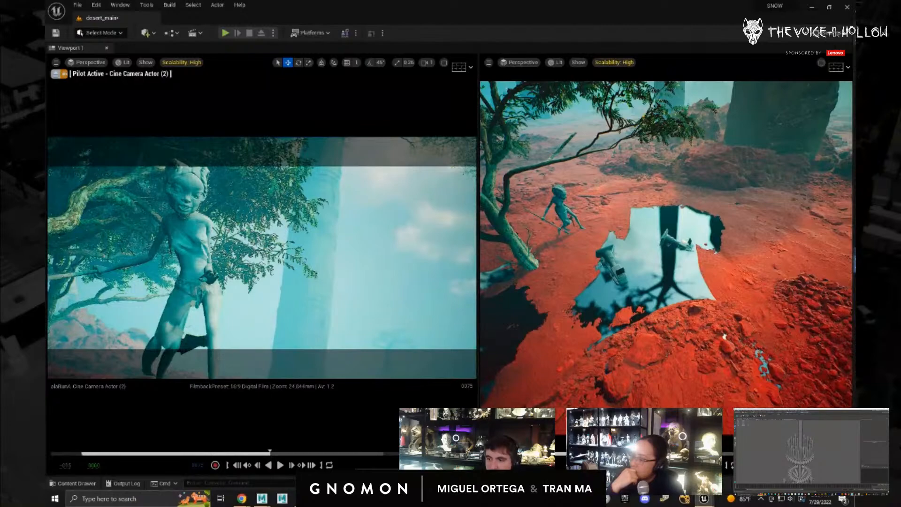
{"action": "mouse_move", "coordinate": [270, 453]}
{"action": "left_mouse_down"}
{"action": "mouse_move", "coordinate": [257, 452]}
{"action": "mouse_move", "coordinate": [289, 453]}
{"action": "mouse_move", "coordinate": [257, 453]}
{"action": "mouse_move", "coordinate": [378, 453]}
{"action": "mouse_move", "coordinate": [265, 453]}
{"action": "mouse_move", "coordinate": [320, 453]}
{"action": "mouse_move", "coordinate": [284, 453]}
{"action": "left_mouse_up"}
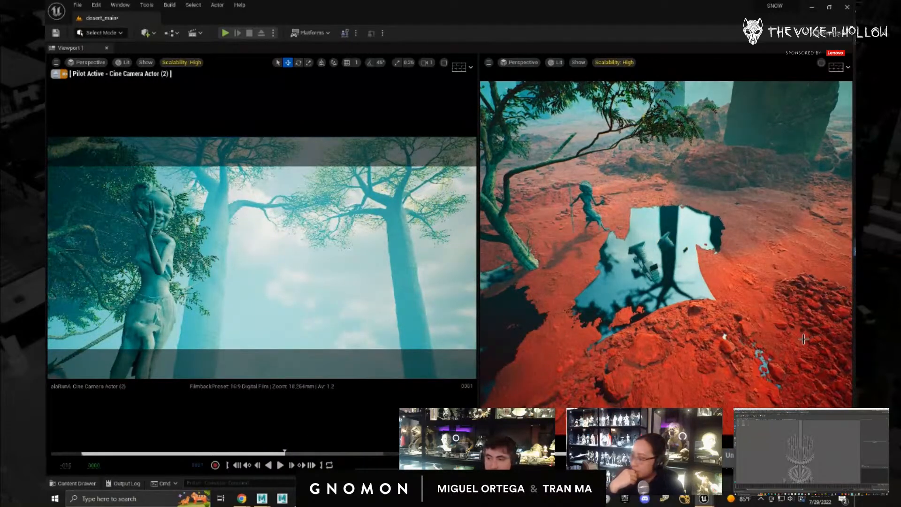
- Undo the recent rotation and focal length changes on Cine Camera Actor (2) and the hiding of Cube and Cube2
{"action": "key", "text": "ctrl+z"}
{"action": "key", "text": "ctrl+z"}
{"action": "key", "text": "ctrl+z"}
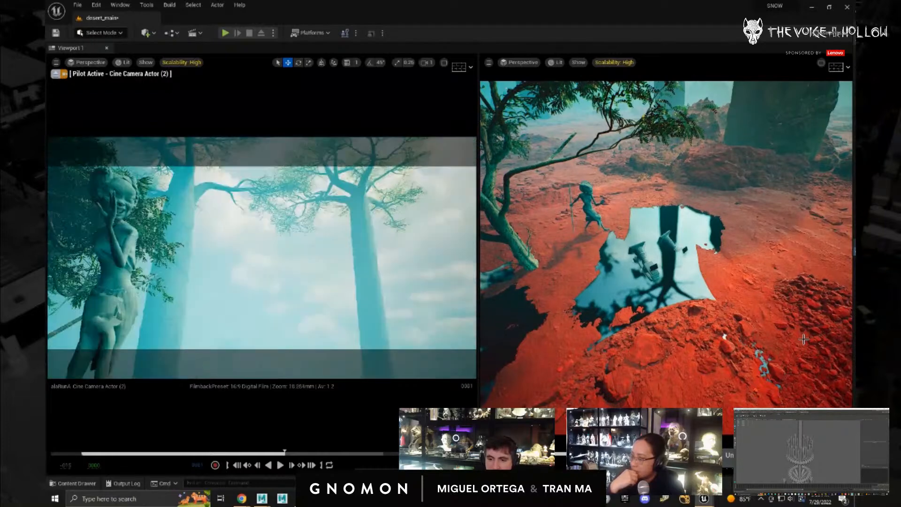
{"action": "key", "text": "ctrl+z"}
{"action": "key", "text": "ctrl+z"}
{"action": "key", "text": "ctrl+z"}
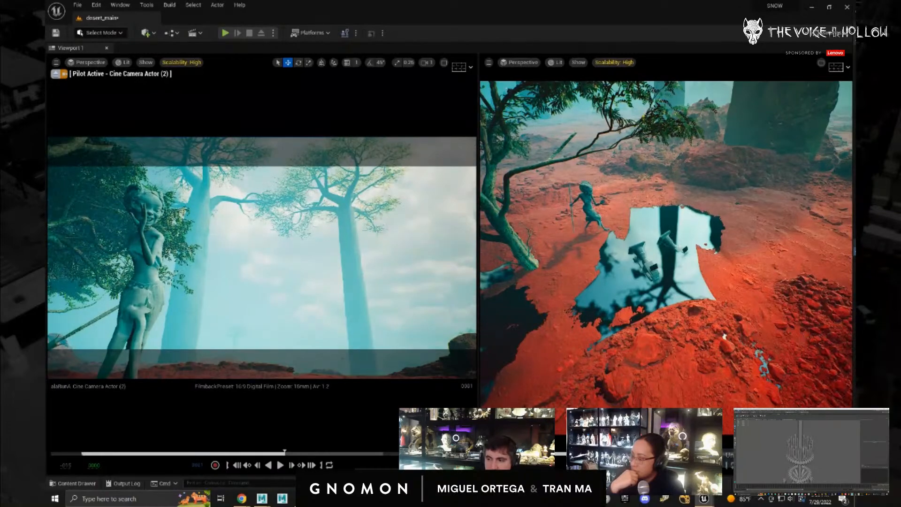
- Check the landing near frame 113, play the shot through from the start, and save the level
{"action": "left_click_drag", "start_coordinate": [284, 453], "coordinate": [365, 454]}
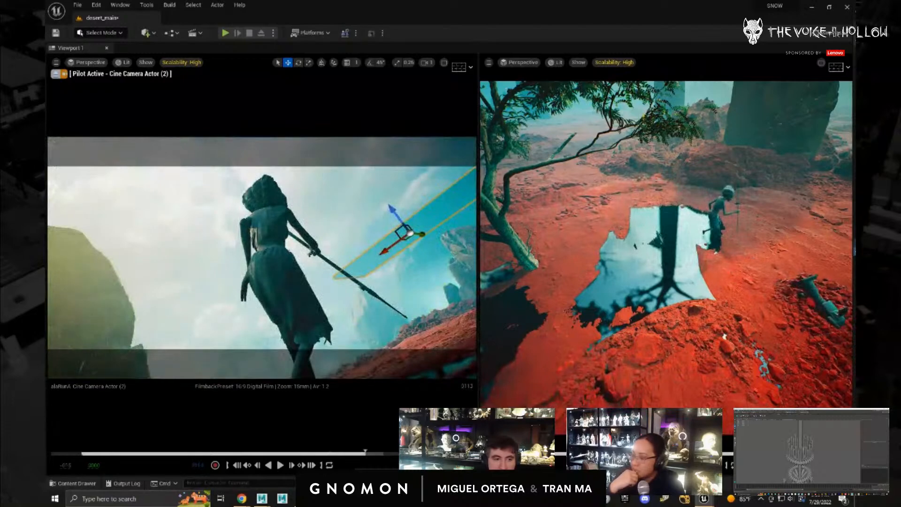
{"action": "left_click", "coordinate": [409, 229]}
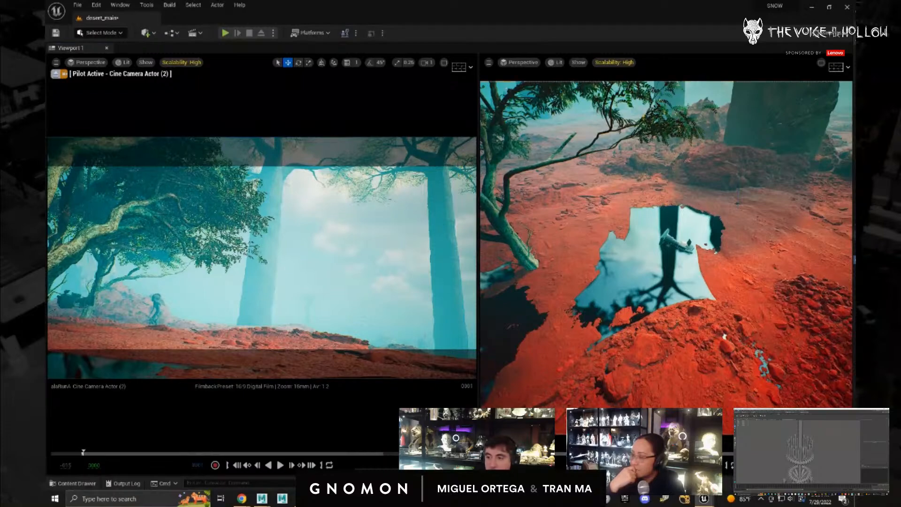
{"action": "key", "text": "space"}
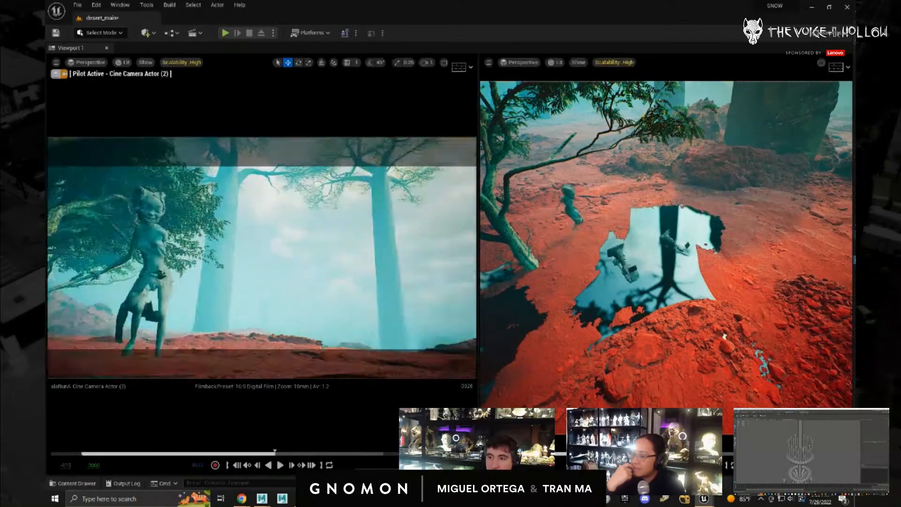
{"action": "left_click", "coordinate": [279, 464]}
{"action": "mouse_move", "coordinate": [268, 100]}
{"action": "left_mouse_down"}
{"action": "mouse_move", "coordinate": [296, 100]}
{"action": "mouse_move", "coordinate": [268, 100]}
{"action": "left_mouse_up"}
{"action": "left_click", "coordinate": [75, 6]}
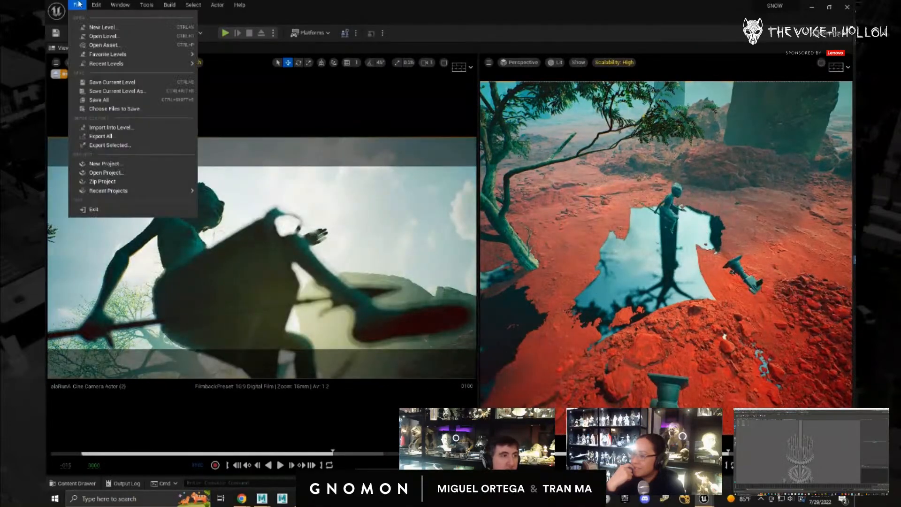
{"action": "left_click", "coordinate": [217, 120]}
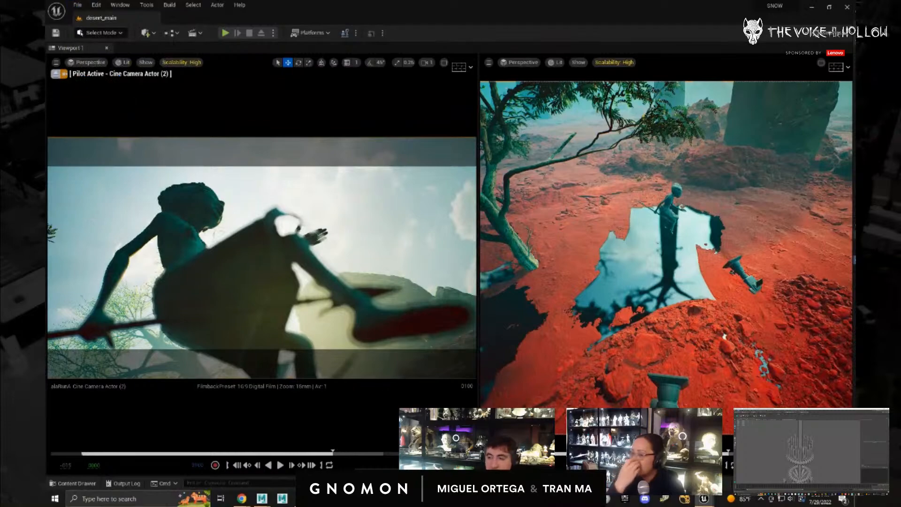
- Select the character at frame 87, bring up its AlaRunSmallJump mesh, and highlight material slot Element 0
{"action": "left_click_drag", "start_coordinate": [333, 453], "coordinate": [300, 453]}
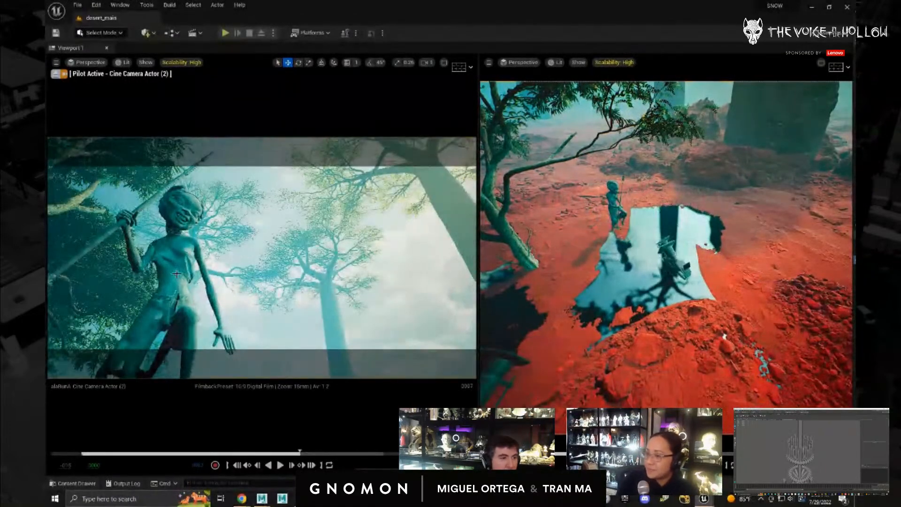
{"action": "left_click", "coordinate": [176, 274]}
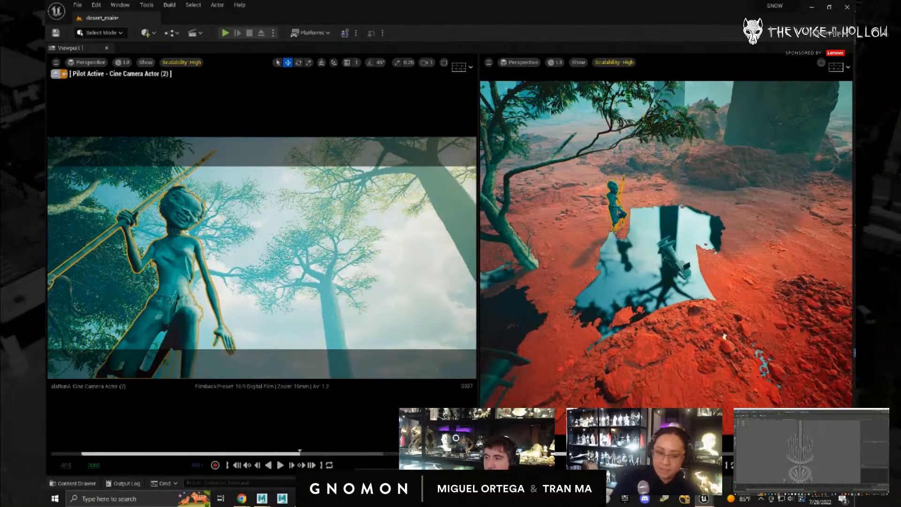
{"action": "left_click_drag", "start_coordinate": [900, 72], "coordinate": [478, 60]}
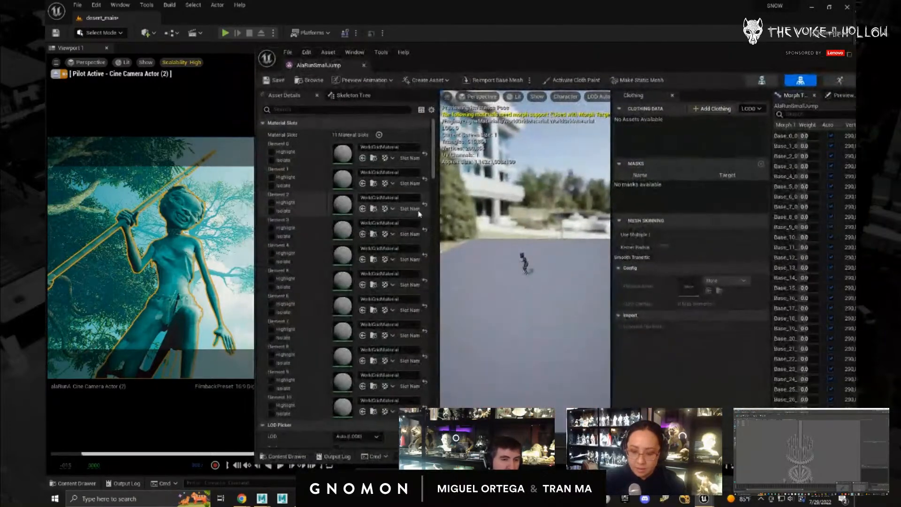
{"action": "left_click_drag", "start_coordinate": [531, 267], "coordinate": [605, 264]}
{"action": "key", "text": "f"}
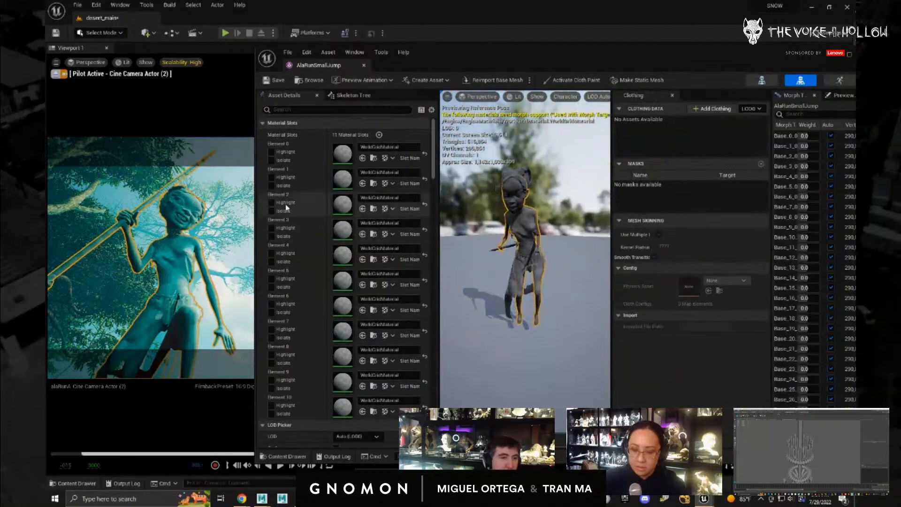
{"action": "left_click", "coordinate": [272, 152]}
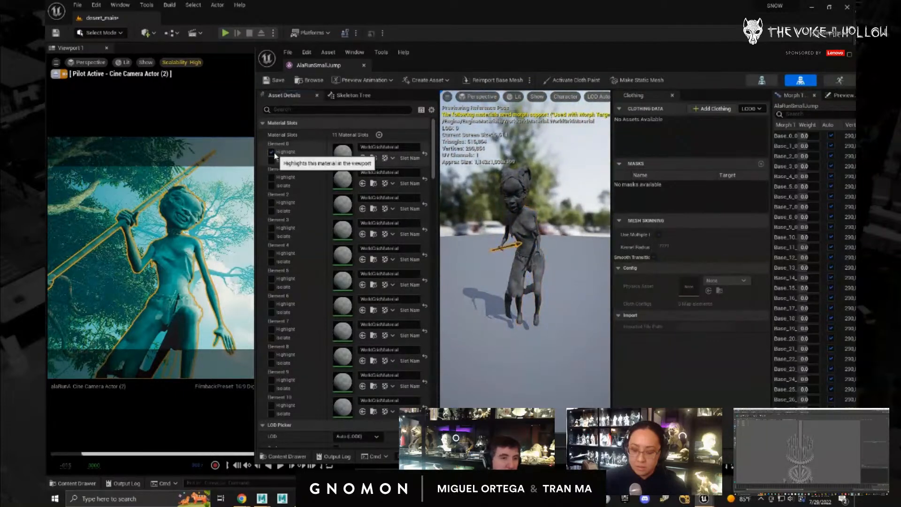
- Search the project folders for "spear", open the assets/spear/materials folder, and select the Ala_spear material
{"action": "left_click", "coordinate": [93, 484]}
{"action": "left_click_drag", "start_coordinate": [482, 63], "coordinate": [898, 32]}
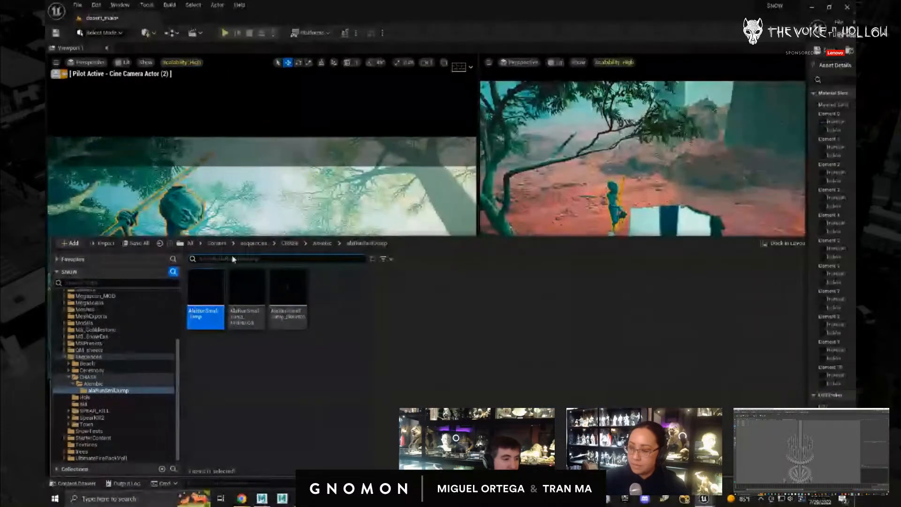
{"action": "left_click", "coordinate": [95, 282]}
{"action": "type", "text": "spear"}
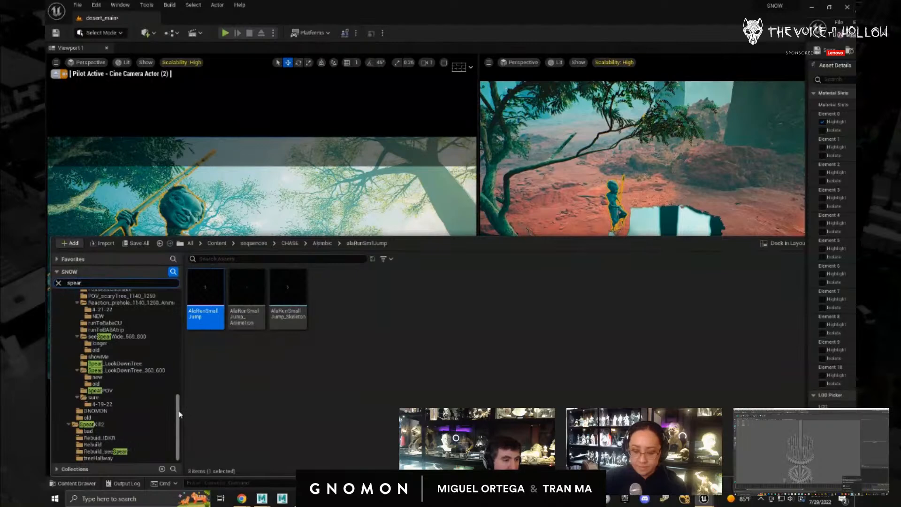
{"action": "left_click_drag", "start_coordinate": [179, 413], "coordinate": [166, 306]}
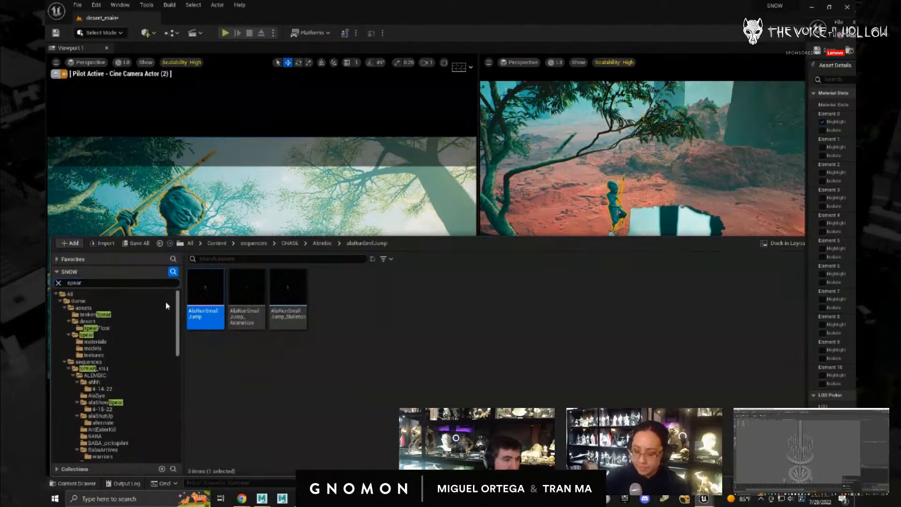
{"action": "left_click", "coordinate": [104, 342]}
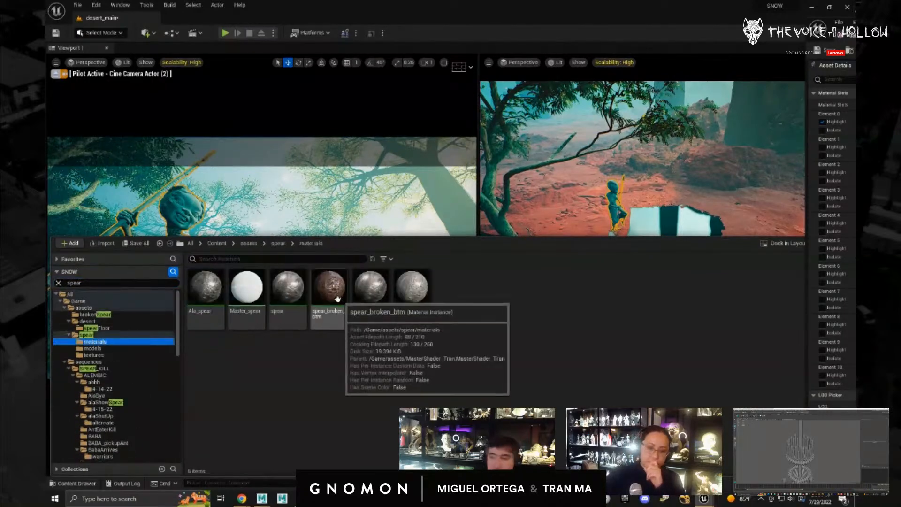
{"action": "left_click", "coordinate": [205, 293]}
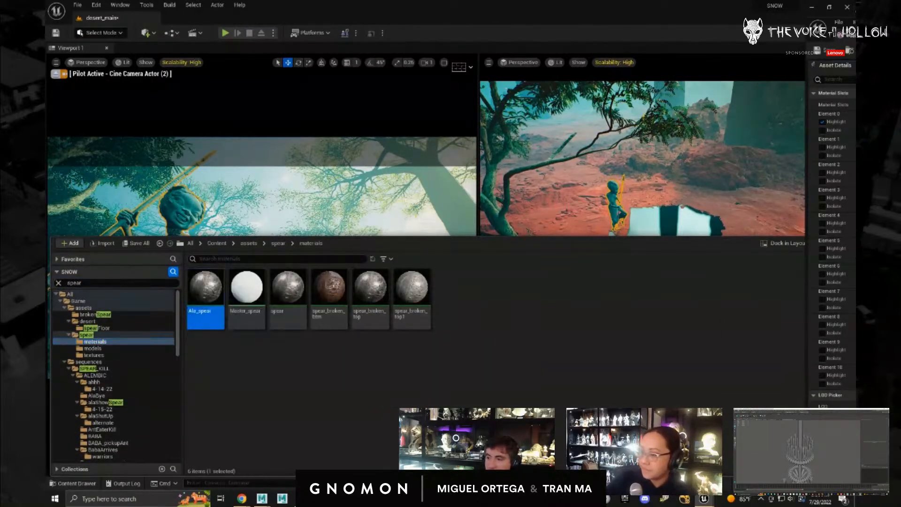
- Highlight material slot Element 1, search the project folders for "ala", open assets/characters/ala/materials, and select the Ala_clothing1 material
{"action": "left_click", "coordinate": [822, 148]}
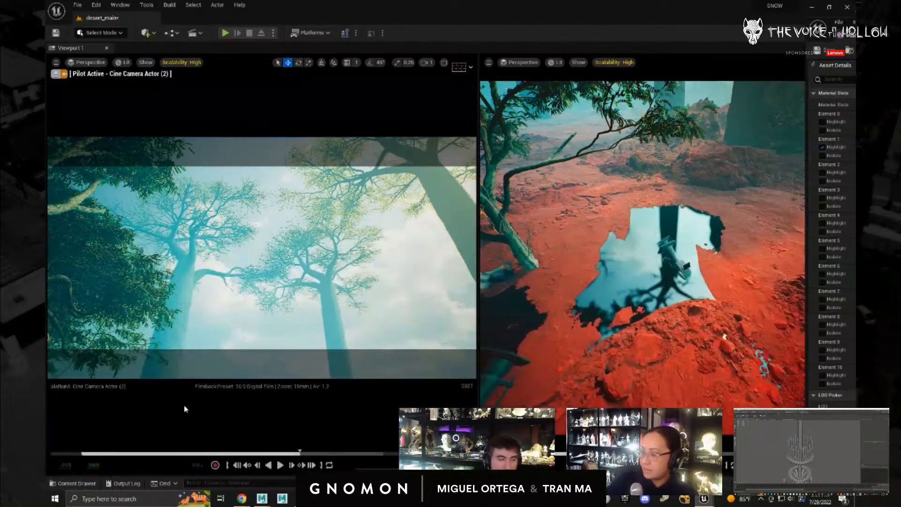
{"action": "left_click", "coordinate": [70, 483]}
{"action": "type", "text": "a"}
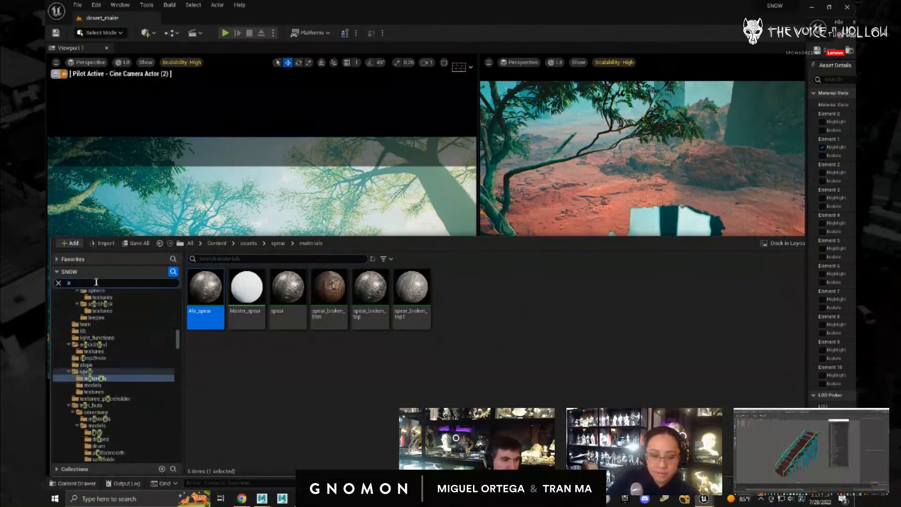
{"action": "type", "text": "la"}
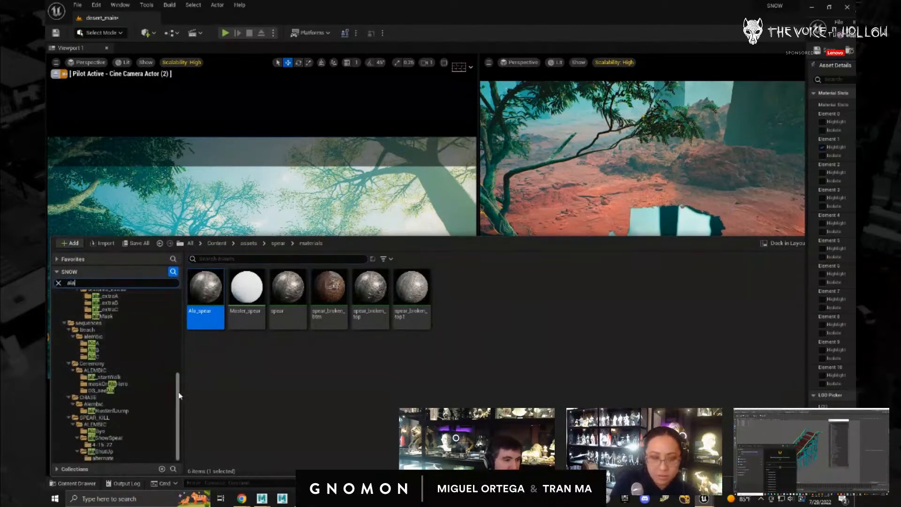
{"action": "scroll", "coordinate": [179, 395], "scroll_direction": "up", "scroll_amount": 10}
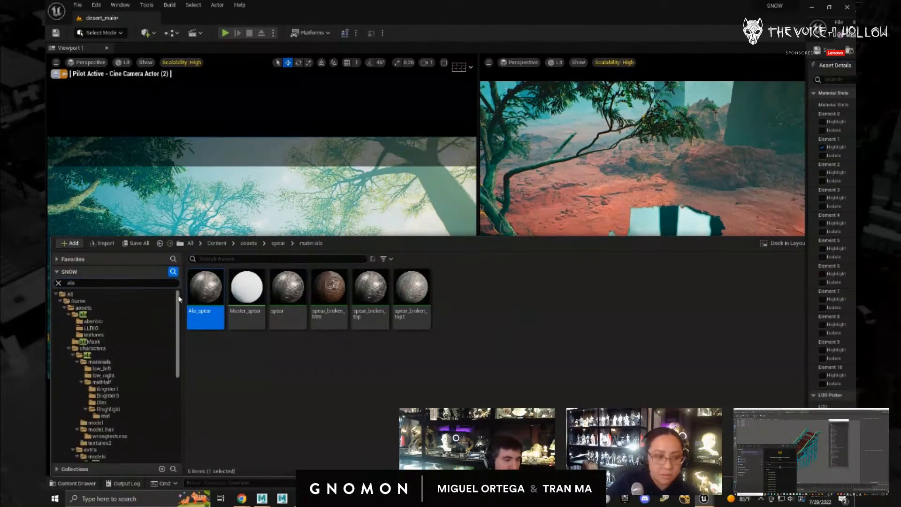
{"action": "left_click", "coordinate": [100, 362]}
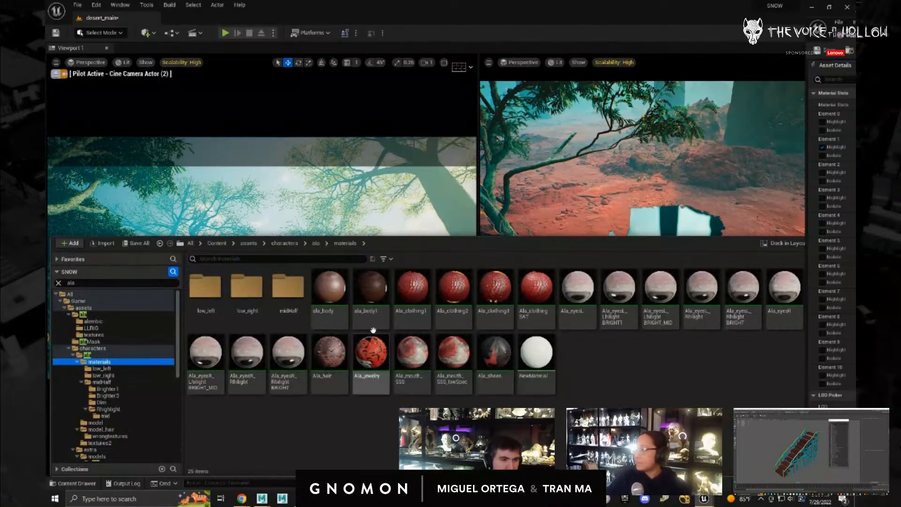
{"action": "left_click", "coordinate": [411, 294]}
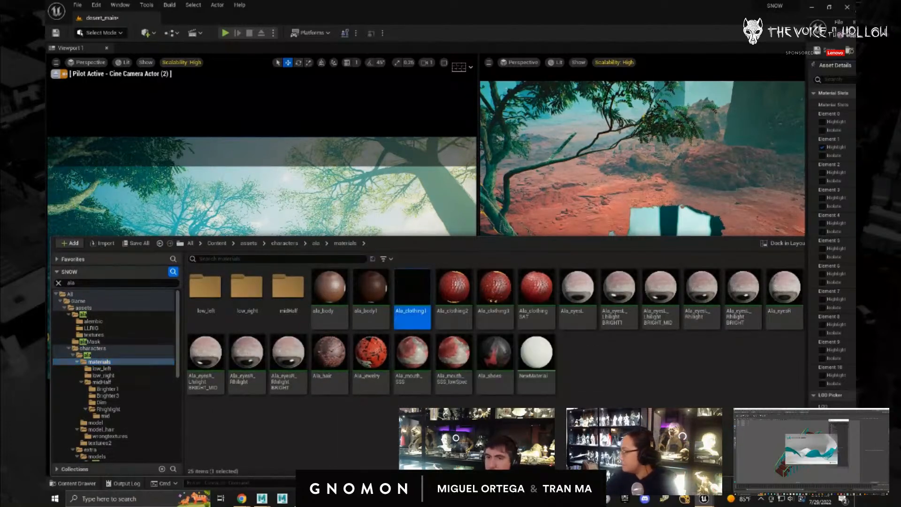
- Highlight slot Element 2 and pick the eye materials Ala_eyesL_Rhilight and Ala_eyesR_Rhilight for the character mesh
{"action": "left_click", "coordinate": [821, 173]}
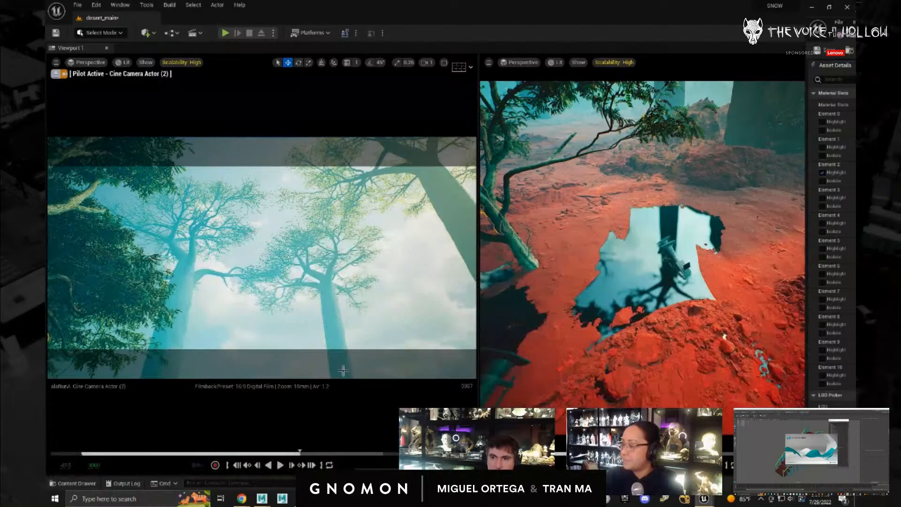
{"action": "left_click", "coordinate": [82, 482]}
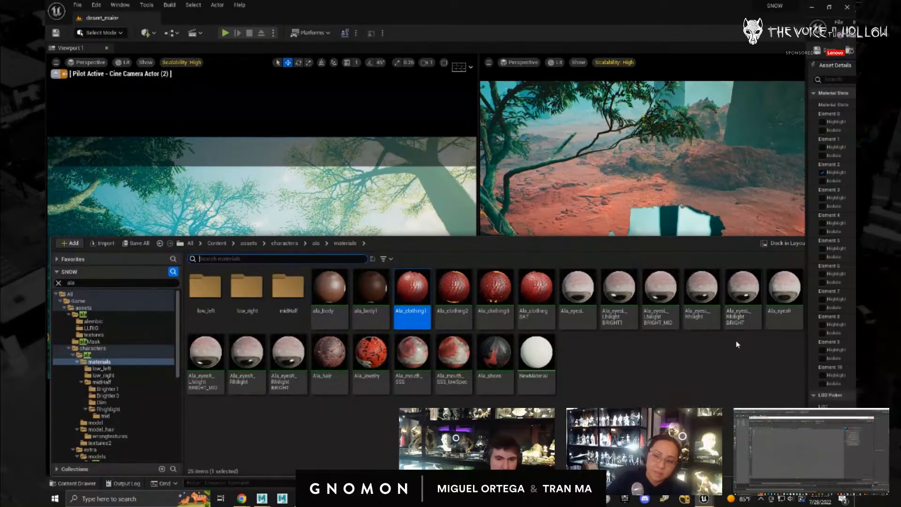
{"action": "left_click", "coordinate": [701, 300]}
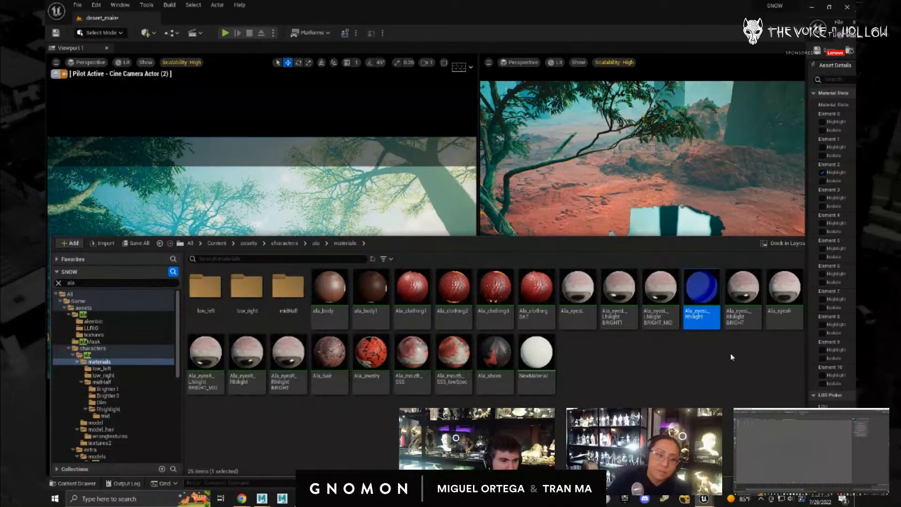
{"action": "left_click", "coordinate": [262, 366]}
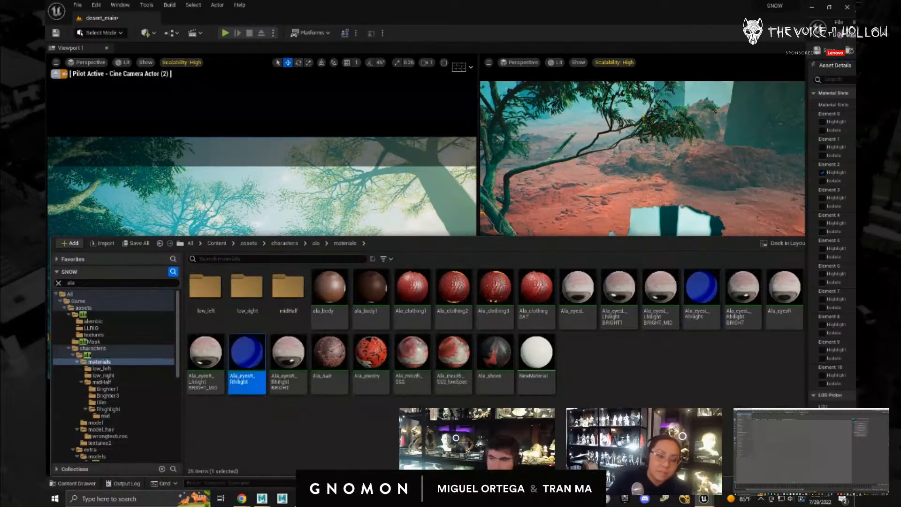
- Highlight slots Element 3 and Element 4 in turn and select the Ala_hair material from the ala materials folder
{"action": "left_click", "coordinate": [822, 198]}
{"action": "left_click", "coordinate": [821, 224]}
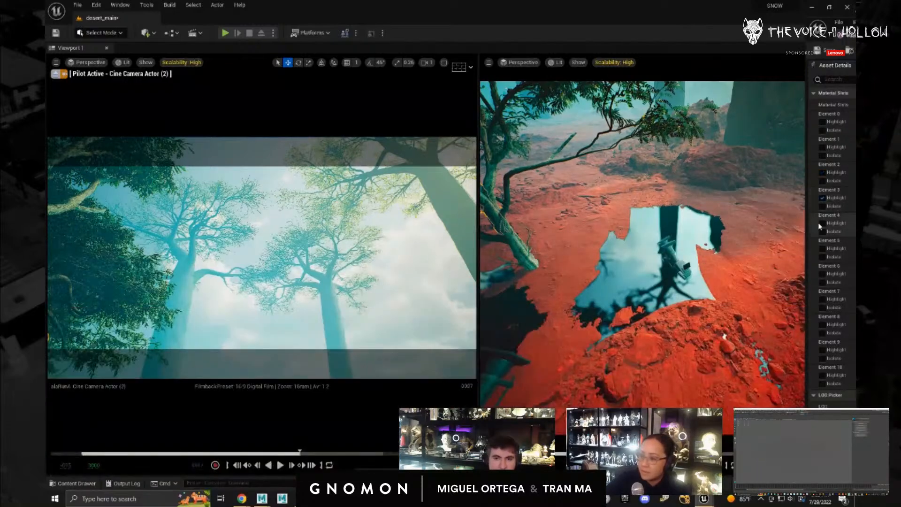
{"action": "left_click", "coordinate": [77, 484]}
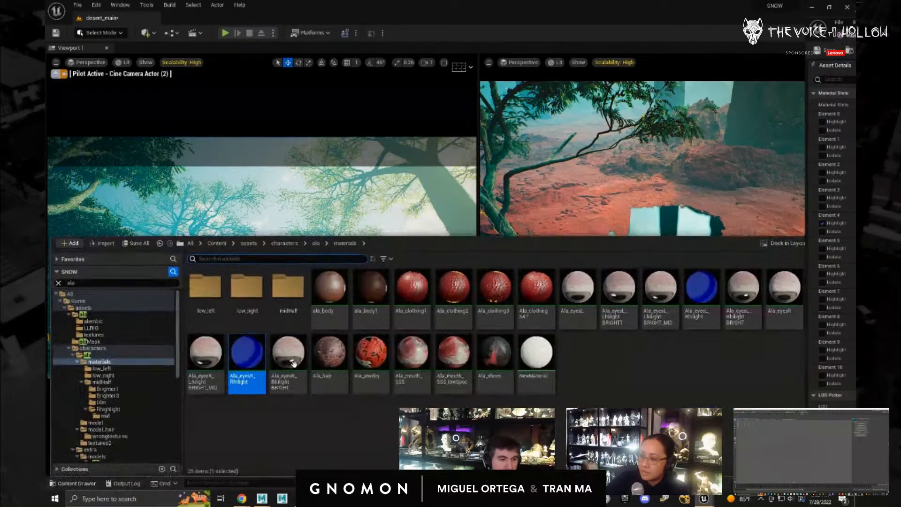
{"action": "left_click", "coordinate": [330, 356]}
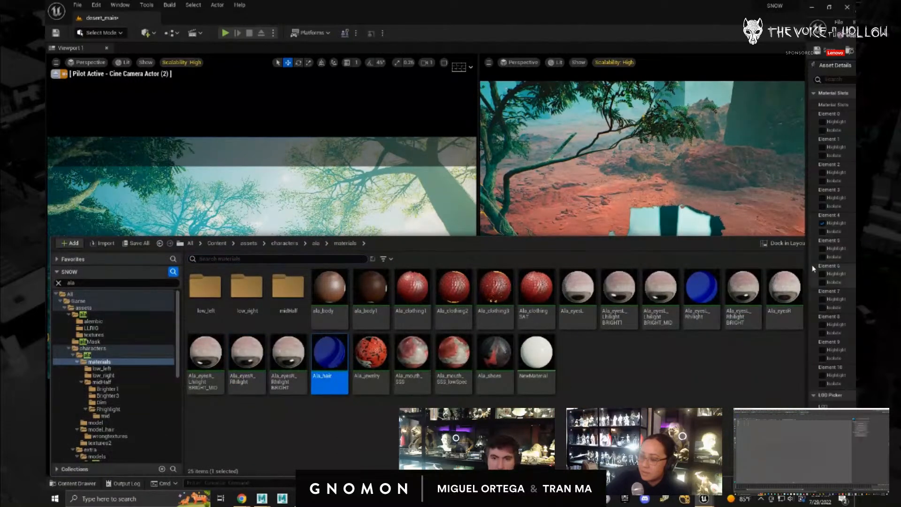
- Highlight slot Element 5 and pick ala_body, and highlight slot Element 6 and pick Ala_shoes
{"action": "left_click", "coordinate": [822, 248]}
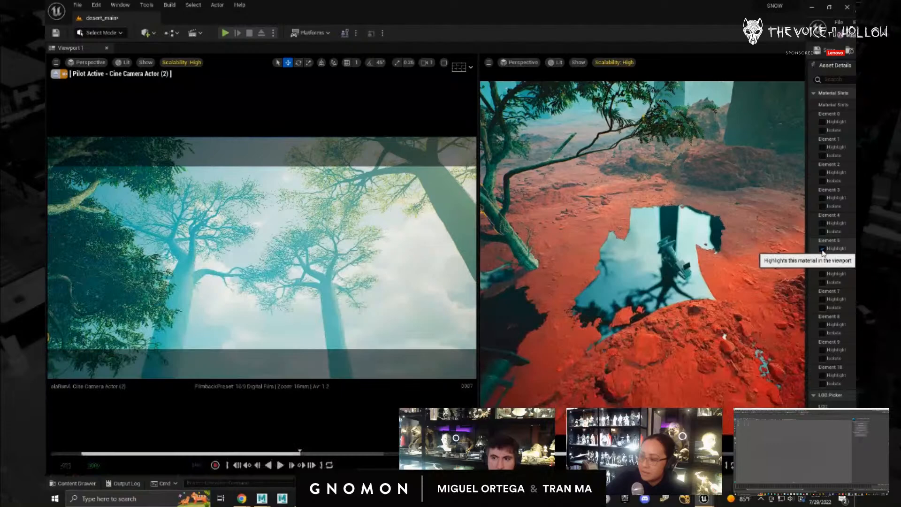
{"action": "left_click", "coordinate": [77, 483]}
{"action": "left_click", "coordinate": [329, 296]}
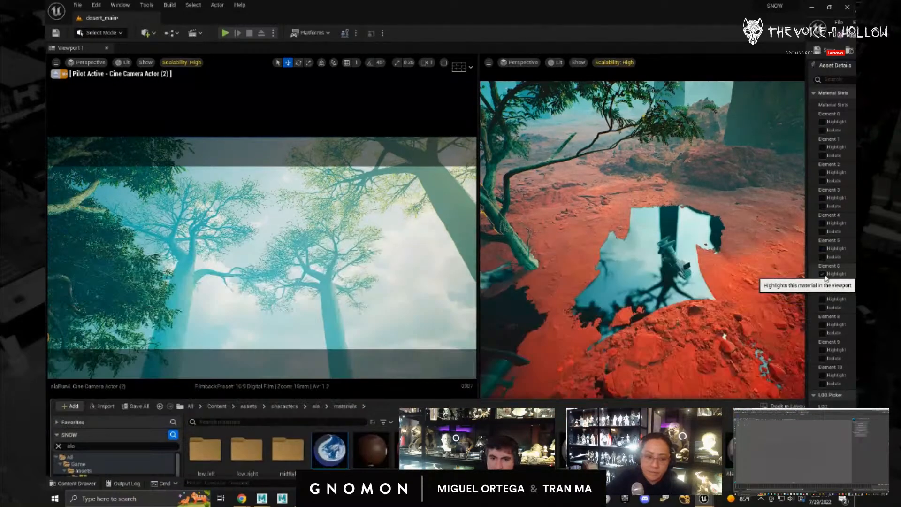
{"action": "left_click", "coordinate": [822, 274]}
{"action": "left_click", "coordinate": [80, 483]}
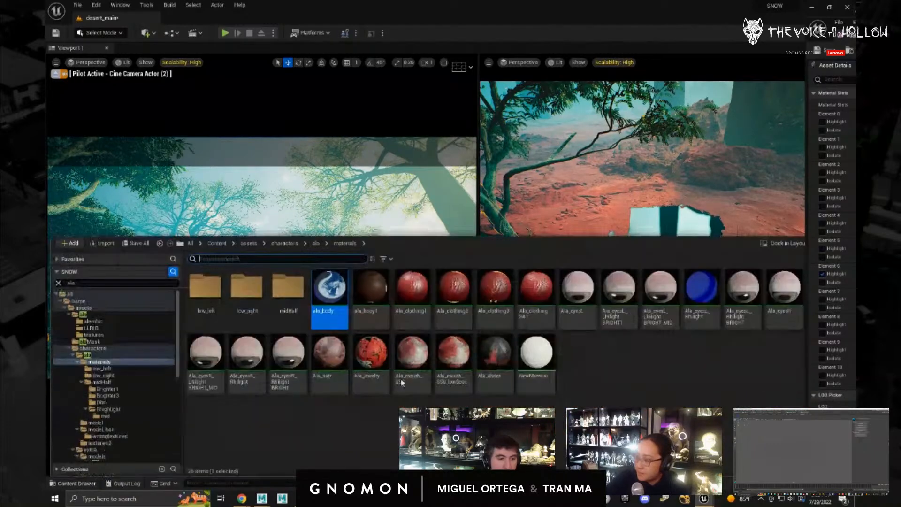
{"action": "left_click", "coordinate": [488, 356]}
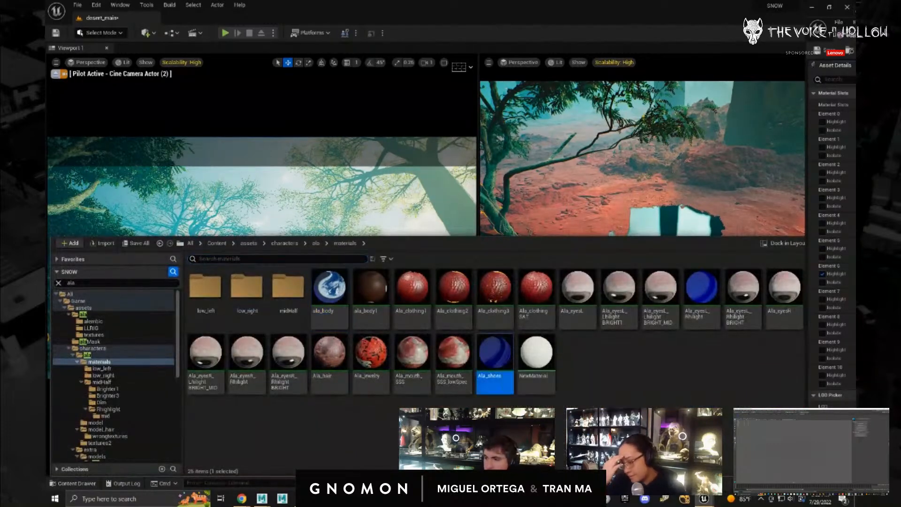
- Highlight slot Element 7 and pick the Ala_mouth_SSS and Ala_jewelry materials for the character mesh
{"action": "left_click", "coordinate": [822, 299]}
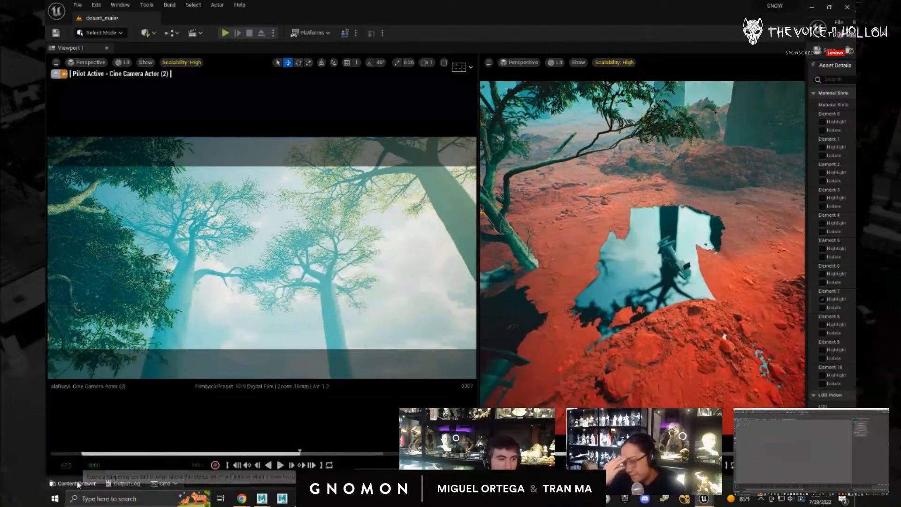
{"action": "left_click", "coordinate": [78, 483]}
{"action": "left_click", "coordinate": [412, 356]}
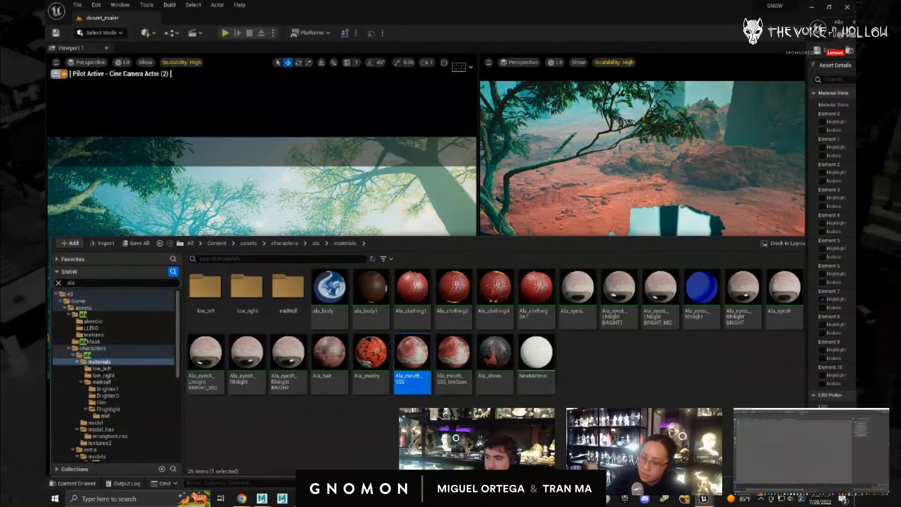
{"action": "left_click", "coordinate": [371, 361]}
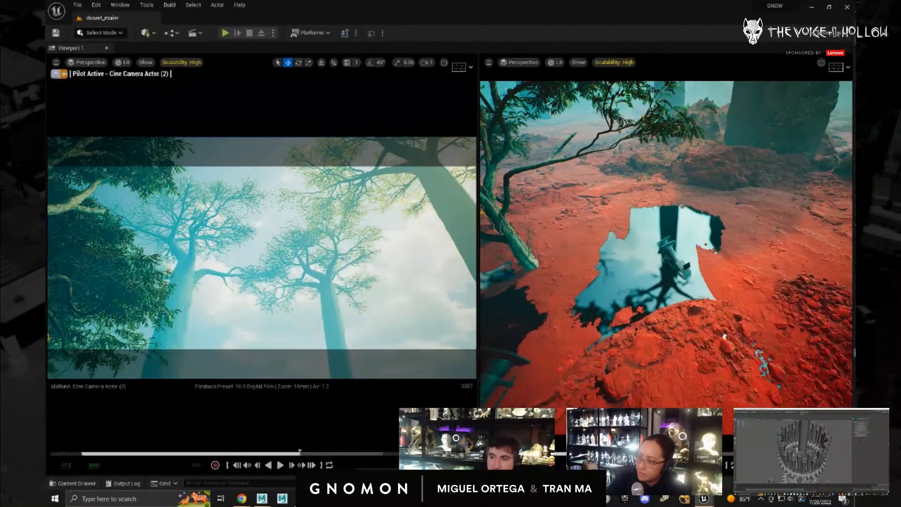
- Rewind the sequence to frame 4 and play the shots through to check the character with its materials
{"action": "left_click_drag", "start_coordinate": [300, 453], "coordinate": [91, 453]}
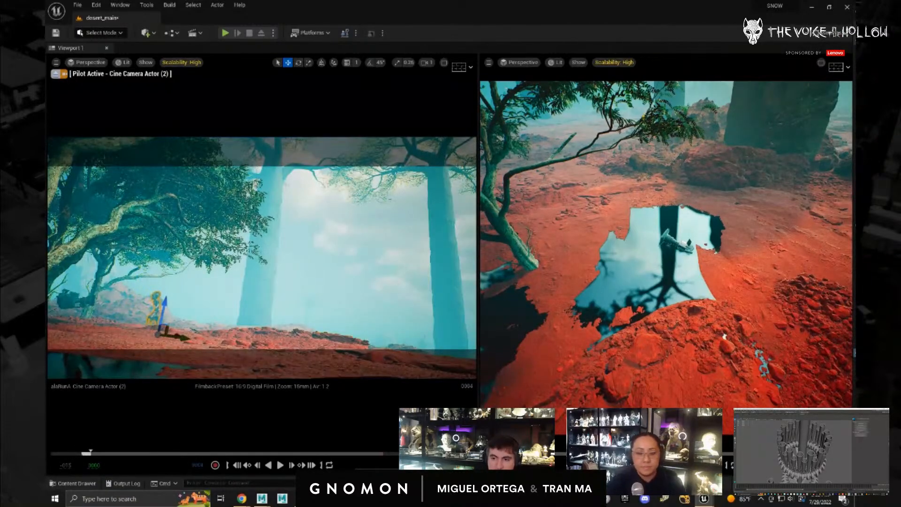
{"action": "key", "text": "space"}
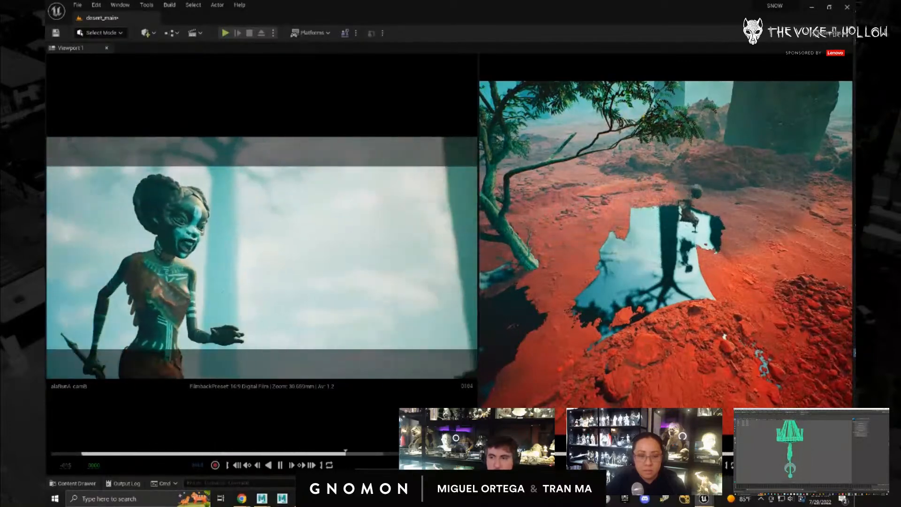
{"action": "key", "text": "space"}
- Set the viewport scalability quality to Cinematic and change the layout to a single pane
{"action": "left_click", "coordinate": [186, 65]}
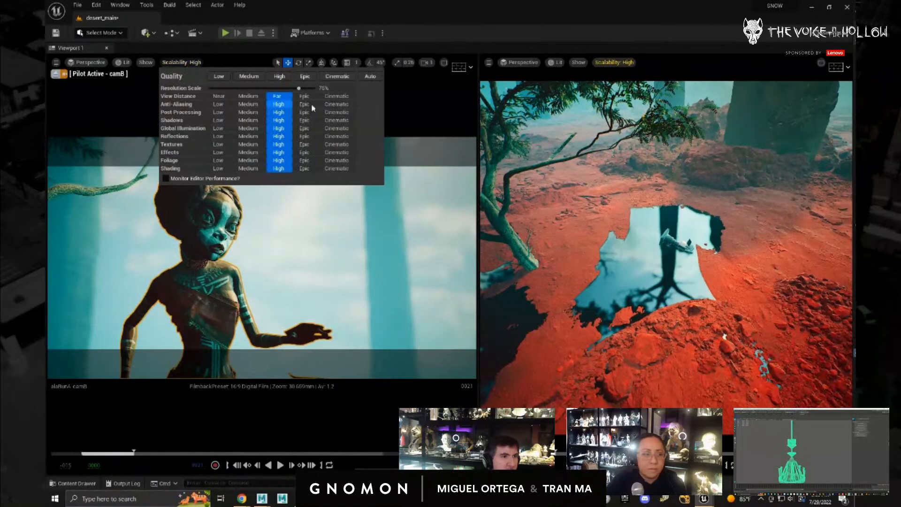
{"action": "left_click", "coordinate": [336, 76]}
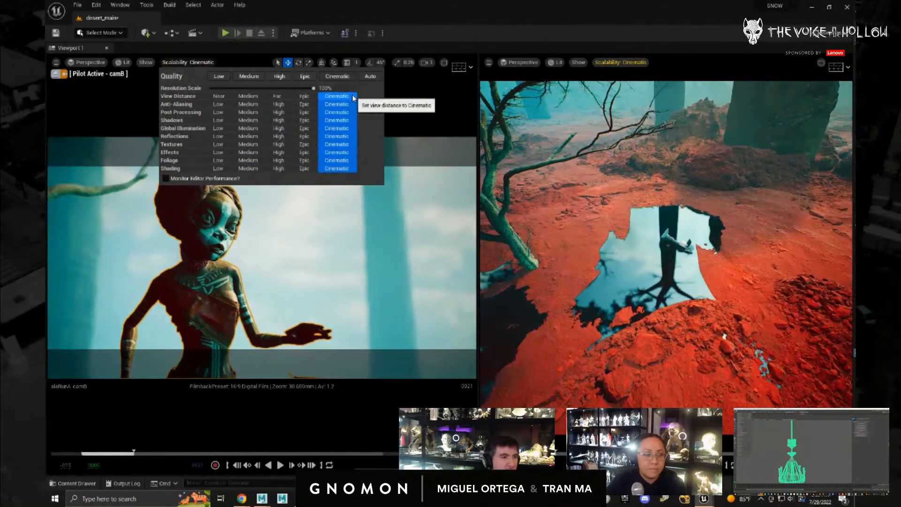
{"action": "left_click", "coordinate": [489, 62]}
{"action": "left_click", "coordinate": [488, 62]}
{"action": "mouse_move", "coordinate": [556, 248]}
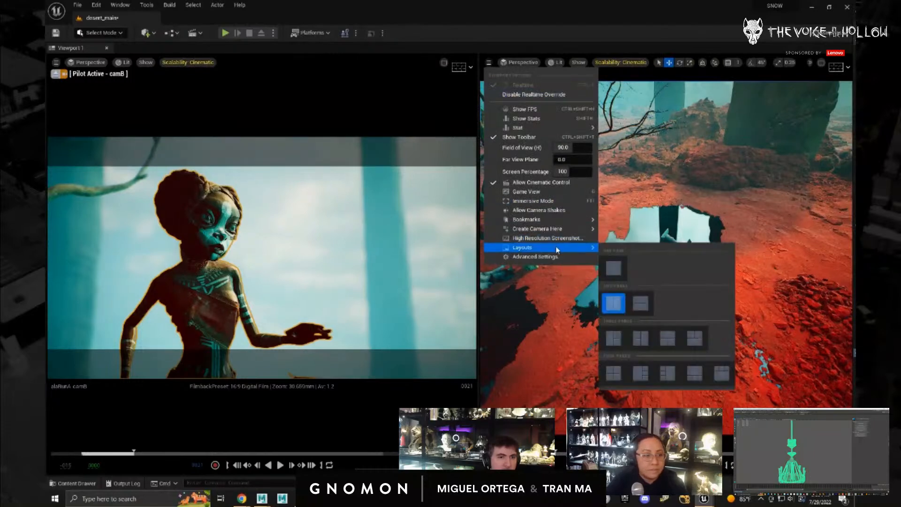
{"action": "left_click", "coordinate": [620, 267]}
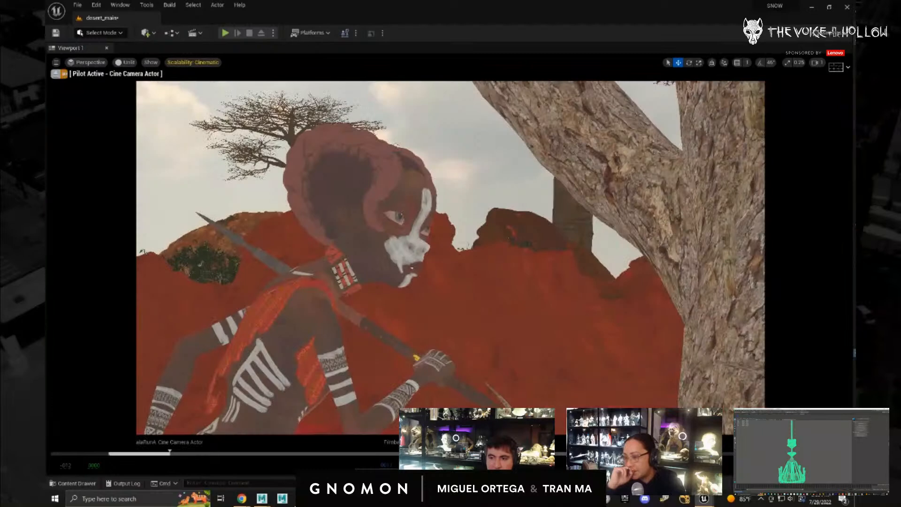
- Switch the viewport's view mode from Unlit to Lit and save all changed files
{"action": "left_click", "coordinate": [133, 64]}
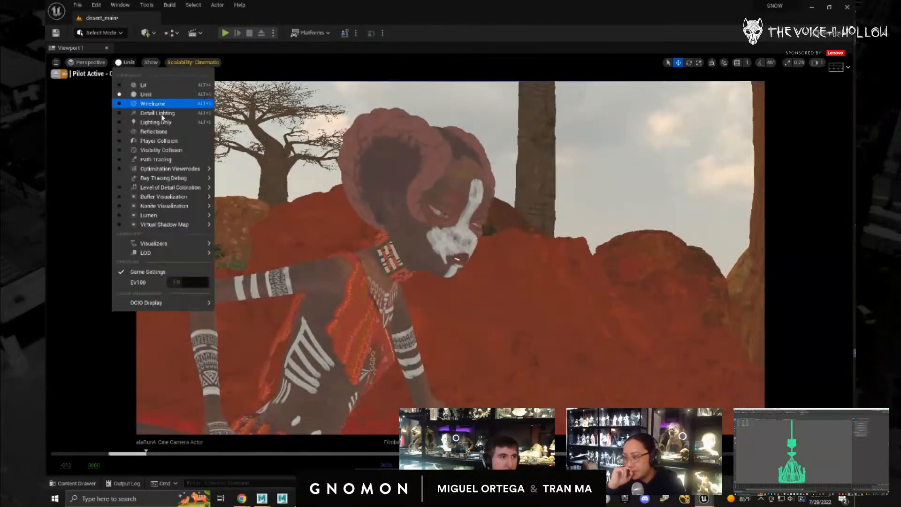
{"action": "left_click", "coordinate": [157, 85]}
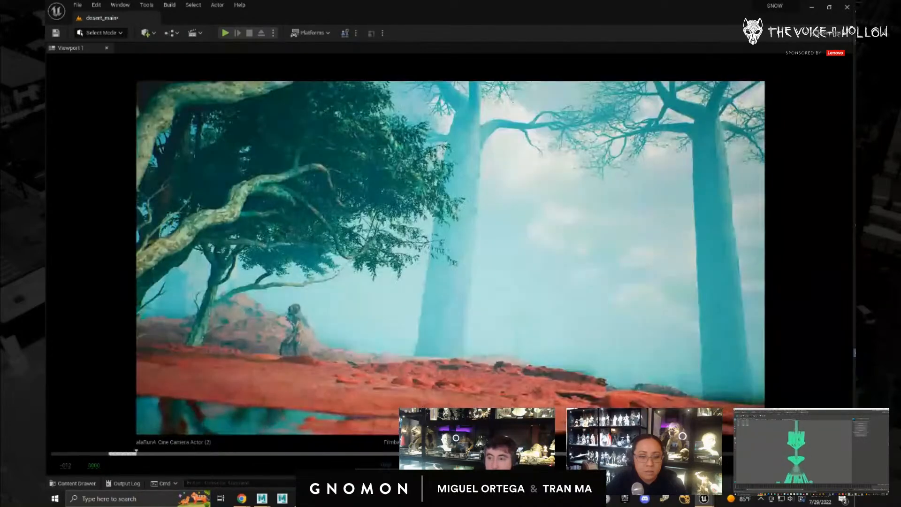
{"action": "left_click", "coordinate": [78, 5]}
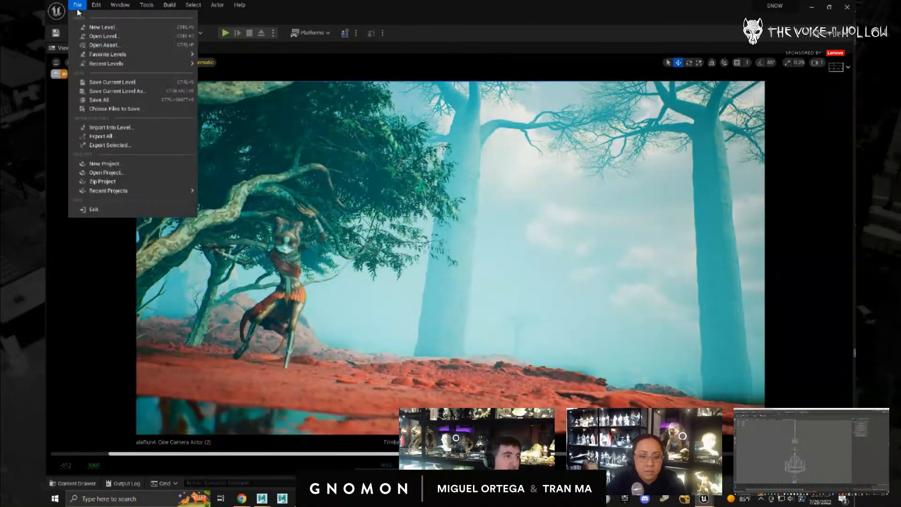
{"action": "left_click", "coordinate": [116, 99]}
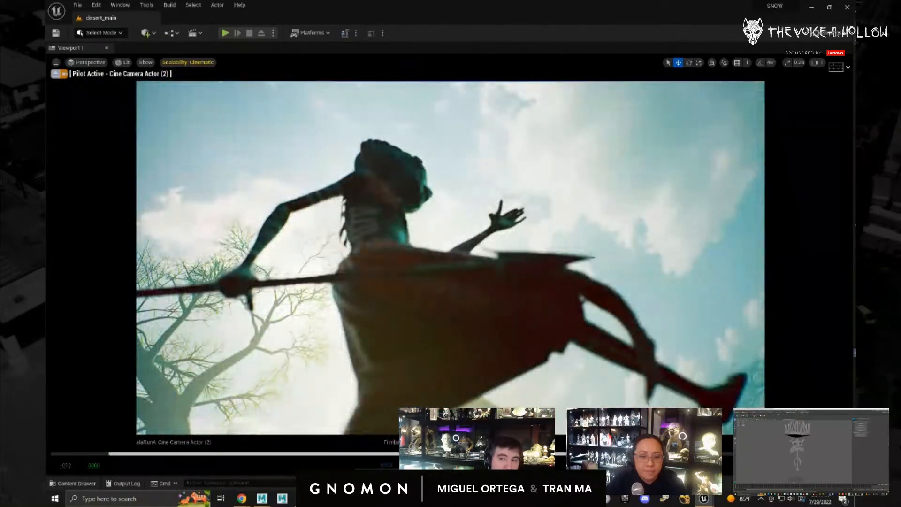
- Scrub Cine Camera Actor (2)'s leap to frames 107 and 85 in the Sequencer and keep its camera tracks in view
{"action": "left_click_drag", "start_coordinate": [600, 203], "coordinate": [513, 140]}
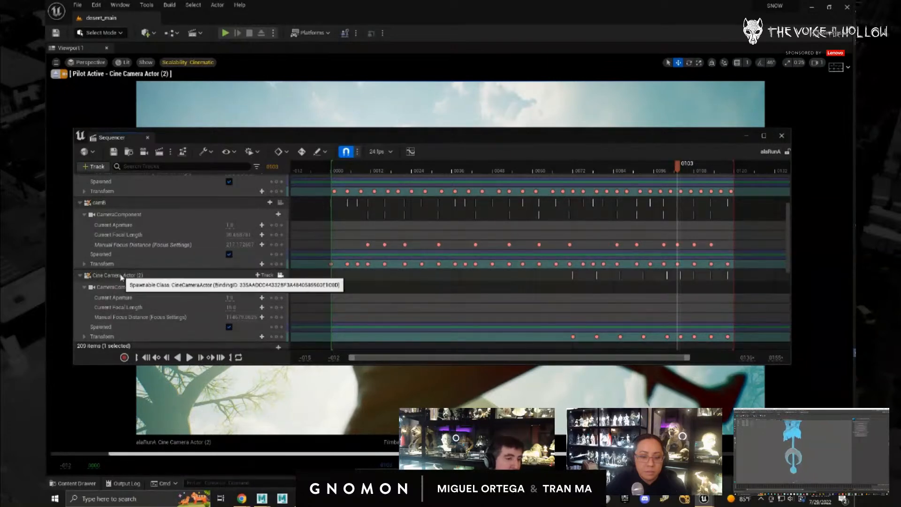
{"action": "mouse_move", "coordinate": [674, 173]}
{"action": "left_mouse_down"}
{"action": "mouse_move", "coordinate": [581, 171]}
{"action": "mouse_move", "coordinate": [692, 170]}
{"action": "left_mouse_up"}
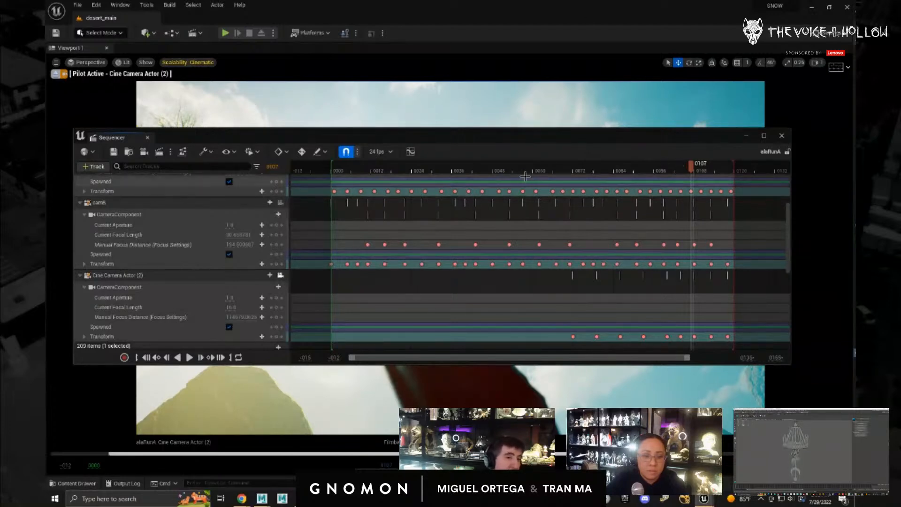
{"action": "left_click_drag", "start_coordinate": [529, 169], "coordinate": [619, 173]}
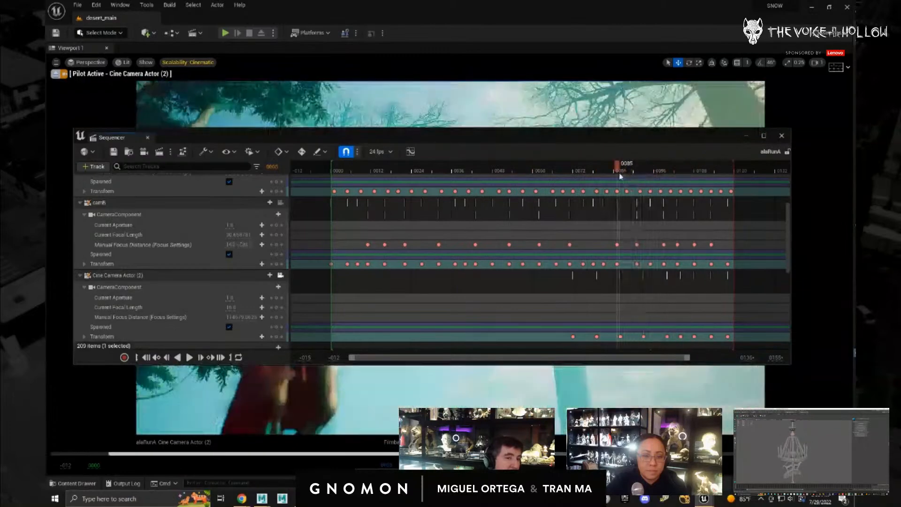
{"action": "left_click_drag", "start_coordinate": [515, 141], "coordinate": [900, 136]}
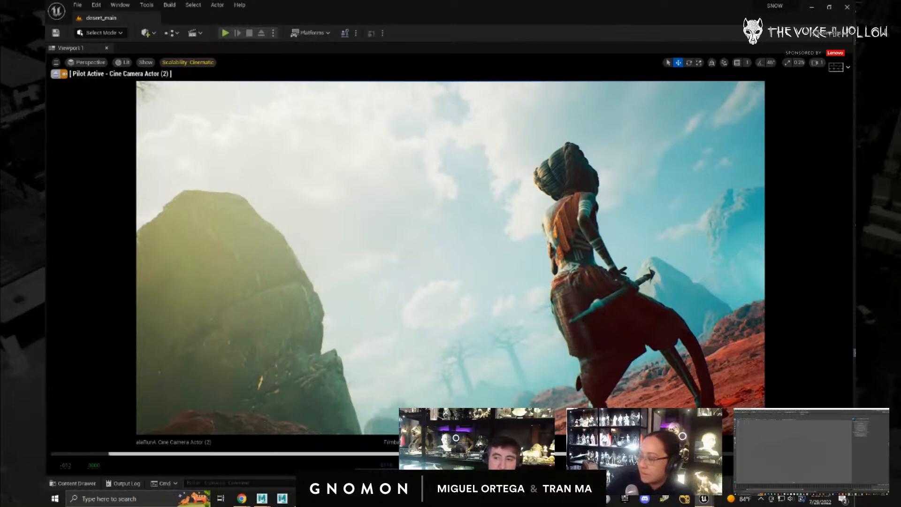
{"action": "left_click_drag", "start_coordinate": [851, 242], "coordinate": [451, 163]}
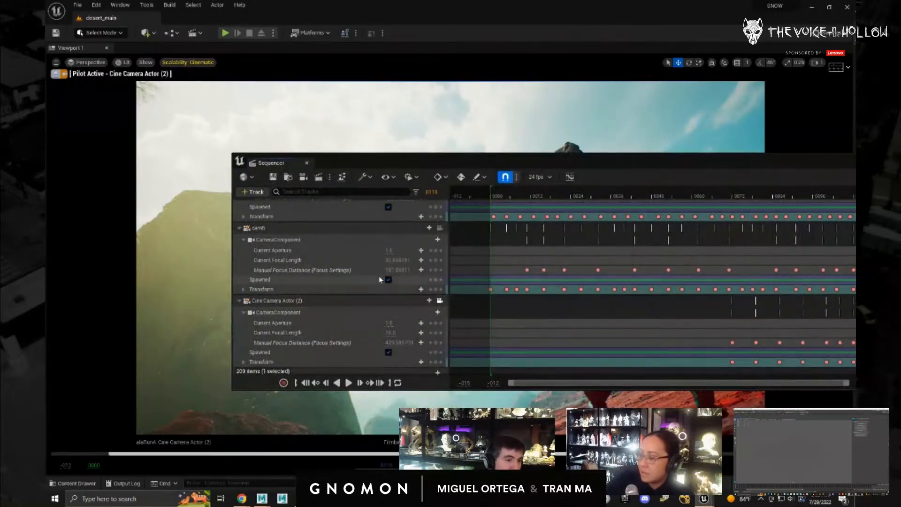
- Examine the aperture, focal length and focus distance settings of the three cameras in the Sequencer
{"action": "scroll", "coordinate": [380, 281], "scroll_direction": "up", "scroll_amount": 3}
{"action": "scroll", "coordinate": [396, 286], "scroll_direction": "up", "scroll_amount": 4}
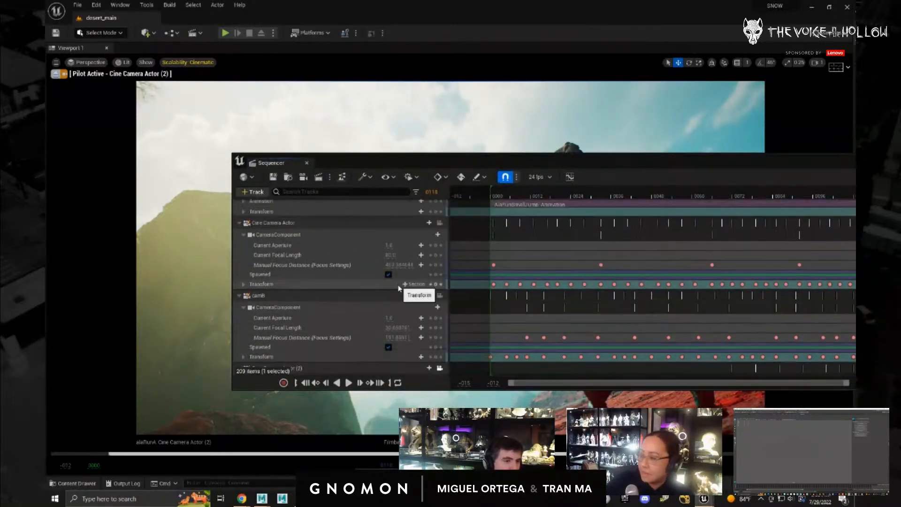
{"action": "scroll", "coordinate": [398, 287], "scroll_direction": "up", "scroll_amount": 2}
{"action": "scroll", "coordinate": [394, 291], "scroll_direction": "down", "scroll_amount": 4}
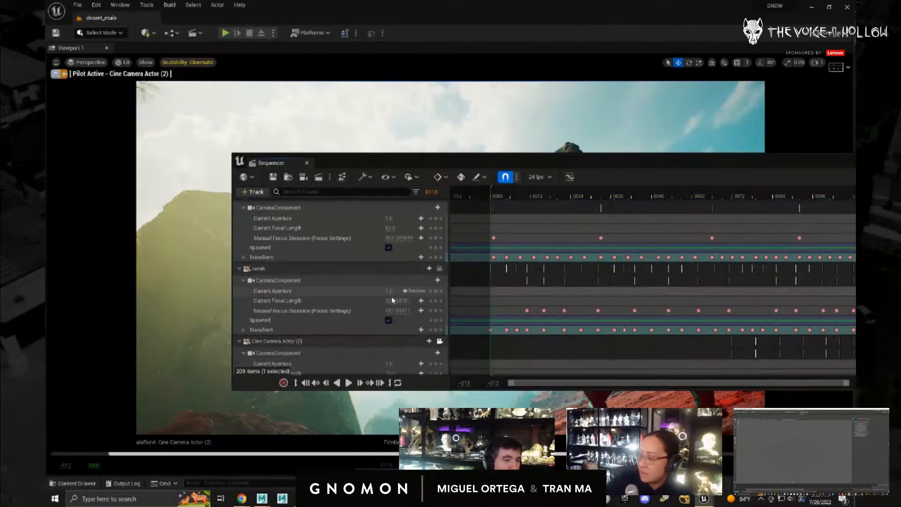
{"action": "scroll", "coordinate": [389, 319], "scroll_direction": "down", "scroll_amount": 3}
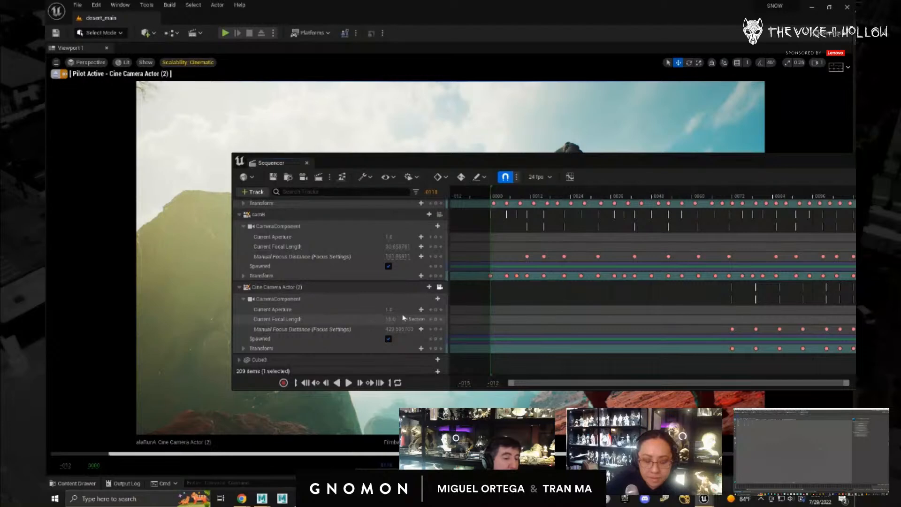
{"action": "left_click", "coordinate": [389, 338]}
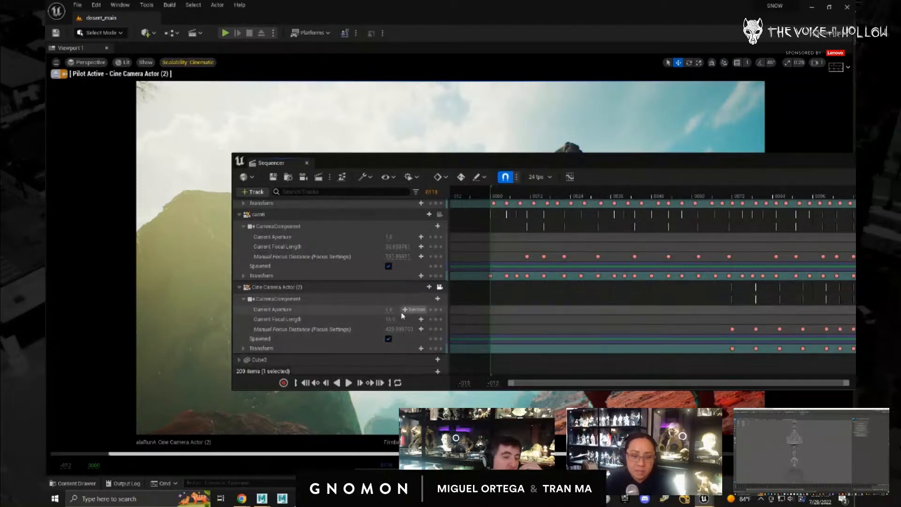
{"action": "scroll", "coordinate": [407, 219], "scroll_direction": "up", "scroll_amount": 2}
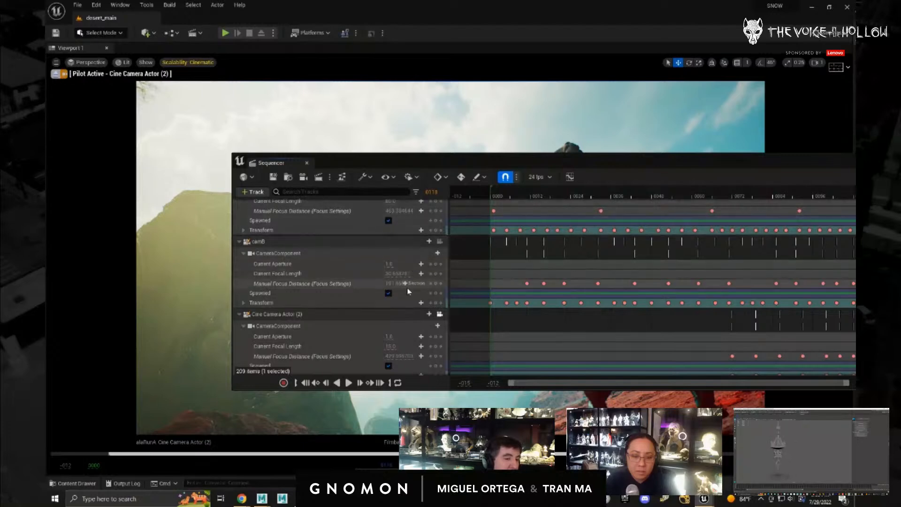
- Move the Sequencer window clear of the viewport and play the shots
{"action": "left_click_drag", "start_coordinate": [758, 161], "coordinate": [900, 174]}
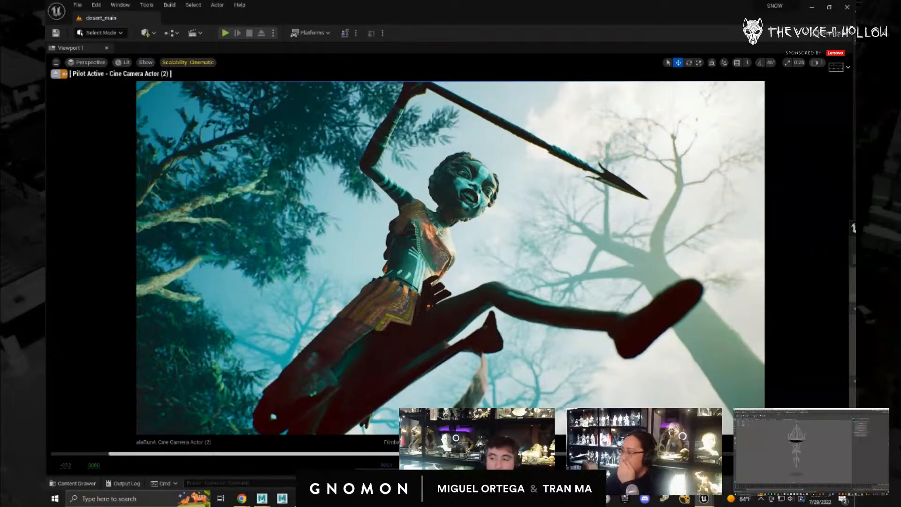
{"action": "key", "text": "space"}
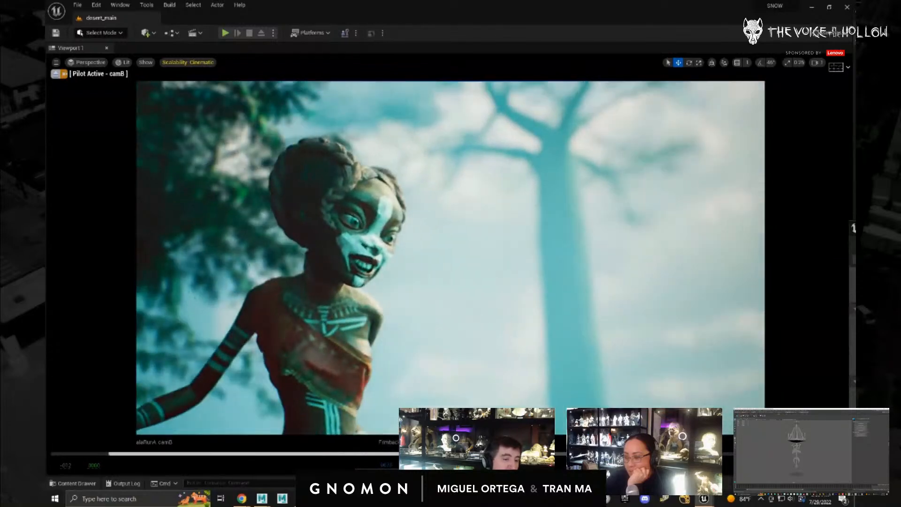
- Switch to Premiere Pro, move the MASTER-SPEAR playhead to 00:02:08:03 and select the BabaLook image clip there
{"action": "key", "text": "alt+Tab"}
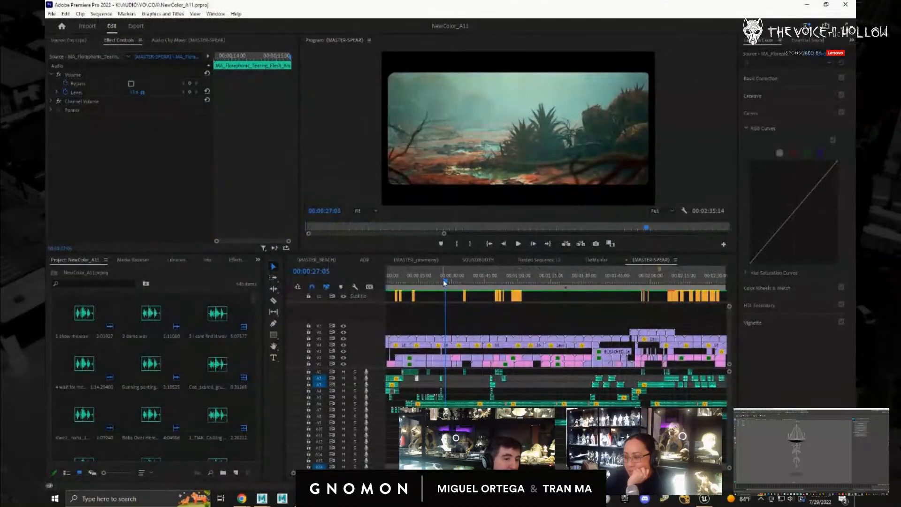
{"action": "left_click_drag", "start_coordinate": [443, 281], "coordinate": [663, 293]}
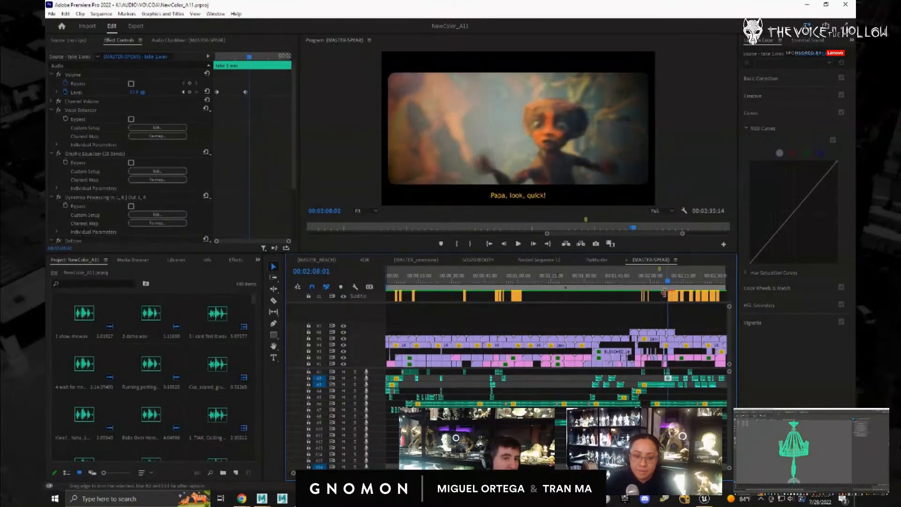
{"action": "key", "text": "Right"}
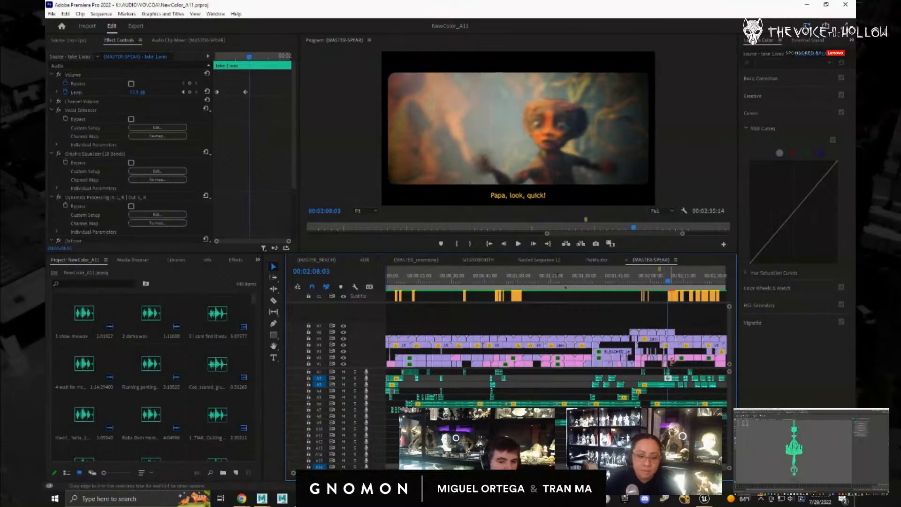
{"action": "left_click", "coordinate": [671, 358]}
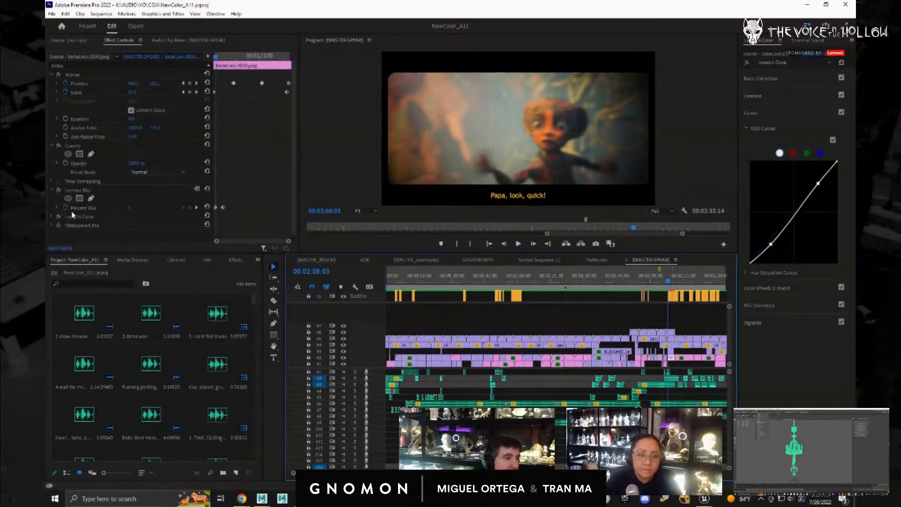
- Toggle the BabaLook clip's Camera Blur effect off and on to compare the frame with and without blur
{"action": "left_click", "coordinate": [58, 190]}
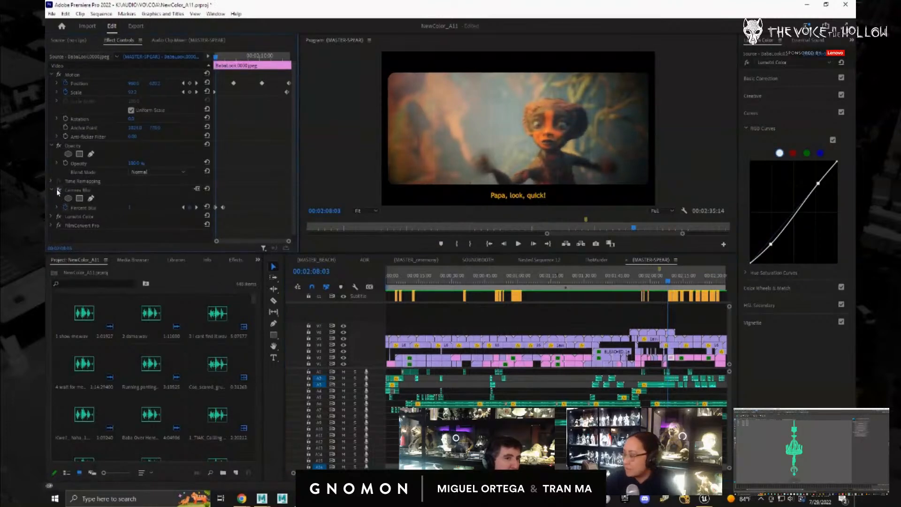
{"action": "left_click", "coordinate": [58, 190]}
{"action": "left_click", "coordinate": [59, 190]}
{"action": "left_click", "coordinate": [58, 190]}
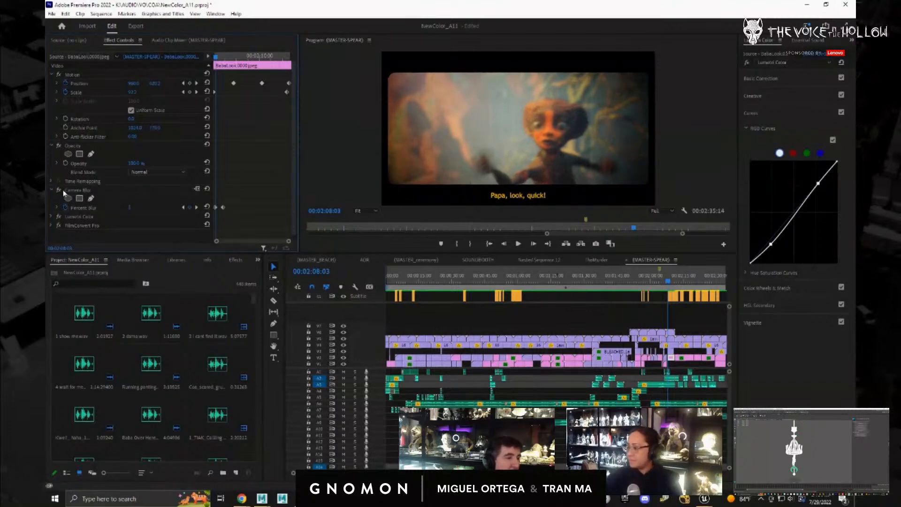
{"action": "left_click", "coordinate": [59, 191]}
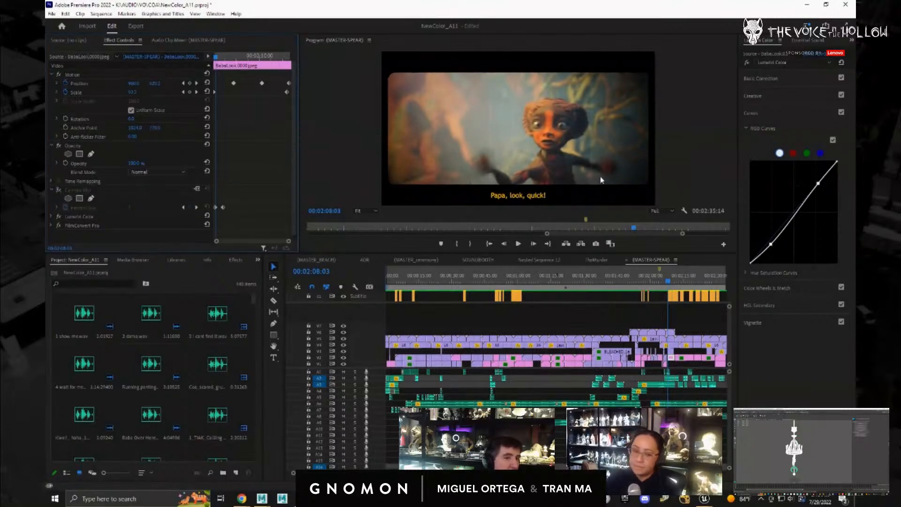
{"action": "left_click", "coordinate": [59, 190]}
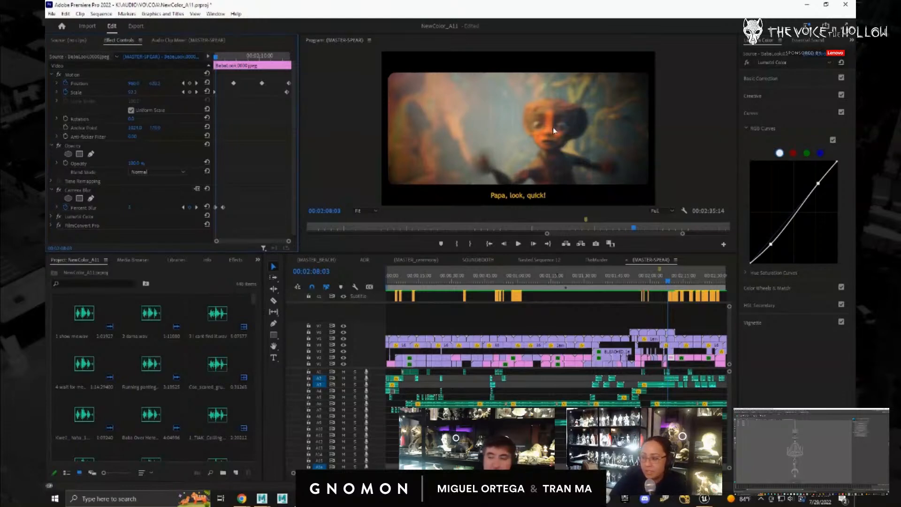
- Switch back to Unreal Editor, rewind the sequence to its start and play the shots through
{"action": "key", "text": "alt+Tab"}
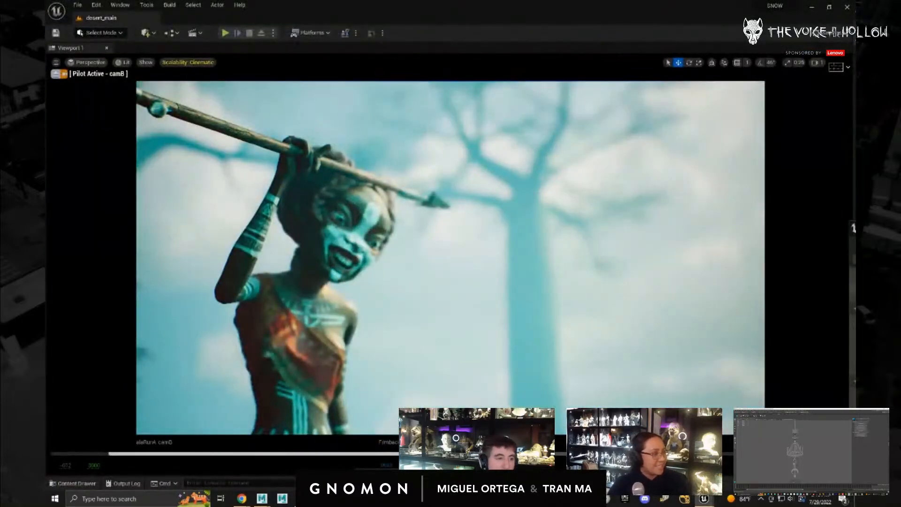
{"action": "left_click_drag", "start_coordinate": [496, 453], "coordinate": [109, 453]}
{"action": "key", "text": "space"}
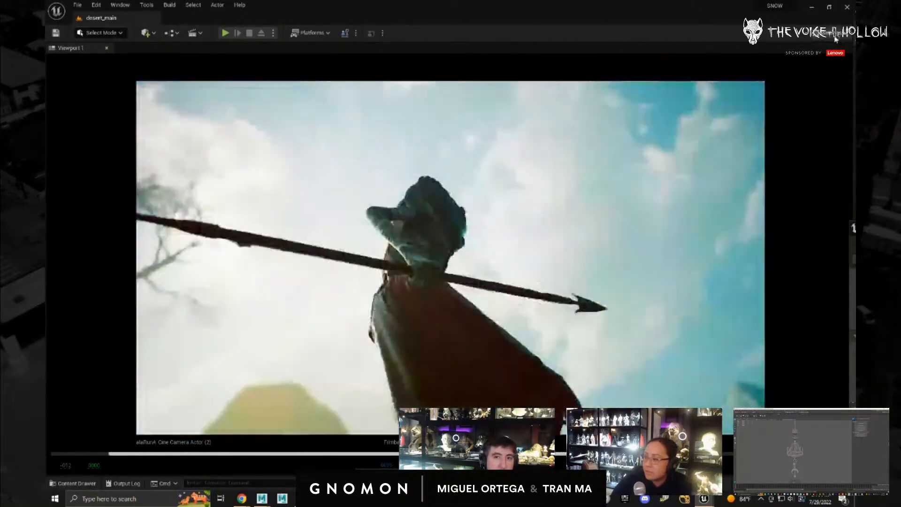
- Enable the viewport's letterbox mask at a 2.35 ratio and raise the mask colour's alpha to fully opaque
{"action": "left_click", "coordinate": [833, 34]}
{"action": "left_click", "coordinate": [714, 61]}
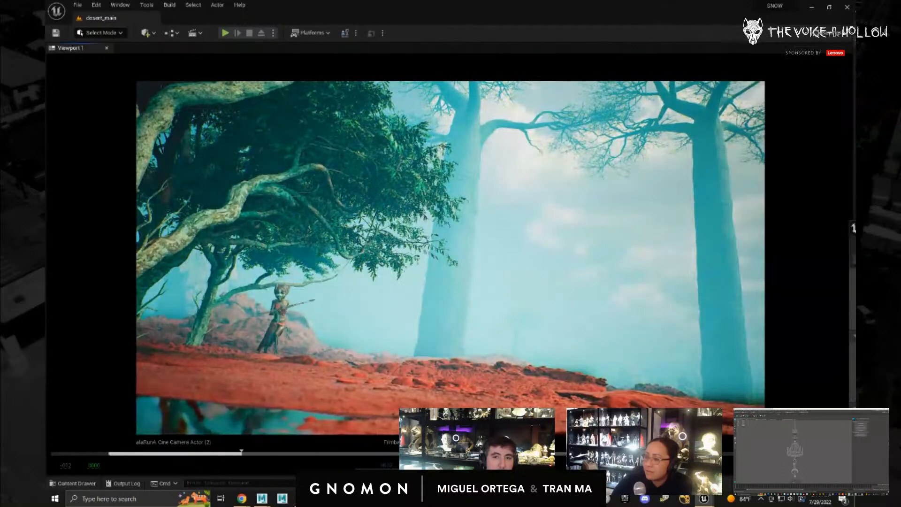
{"action": "left_click", "coordinate": [836, 68]}
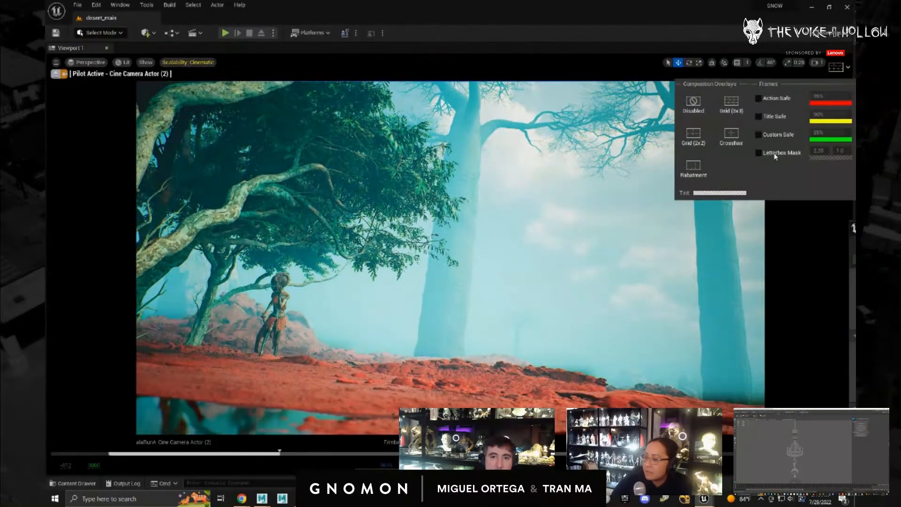
{"action": "left_click", "coordinate": [796, 154]}
{"action": "left_click", "coordinate": [840, 159]}
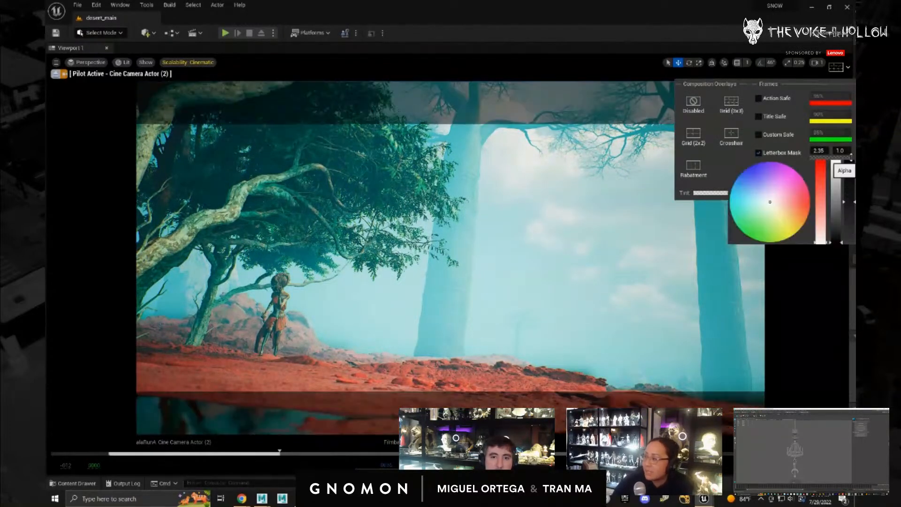
{"action": "left_click", "coordinate": [849, 162]}
{"action": "key", "text": "Escape"}
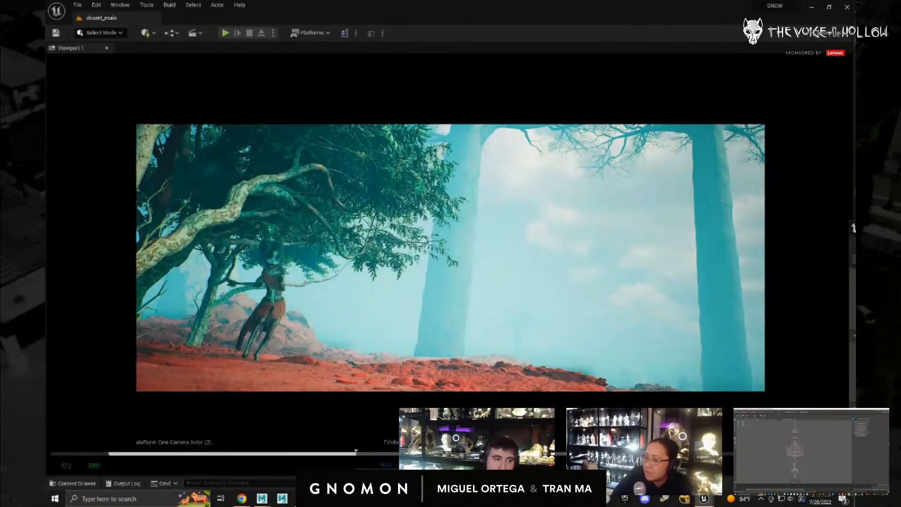
- Scrub and replay Cine Camera Actor (2)'s leap to check its framing inside the letterbox
{"action": "key", "text": "space"}
{"action": "left_click_drag", "start_coordinate": [326, 453], "coordinate": [289, 454]}
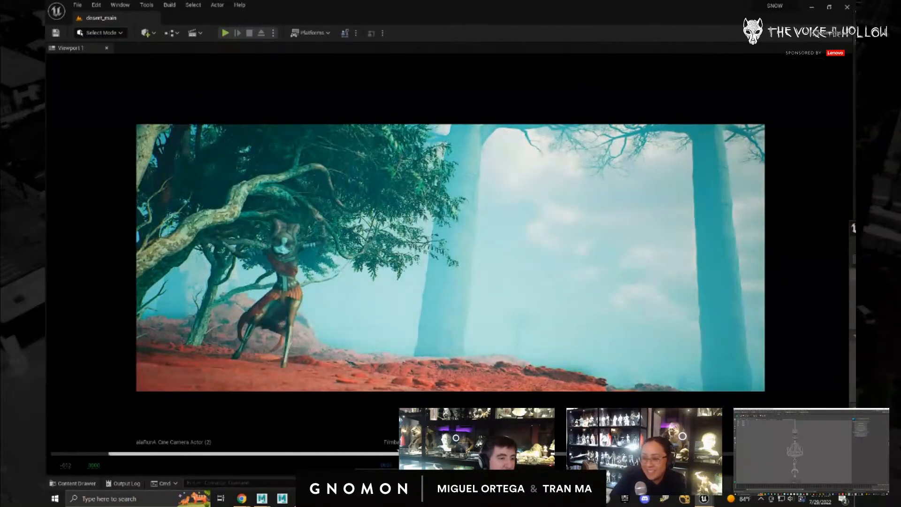
{"action": "key", "text": "space"}
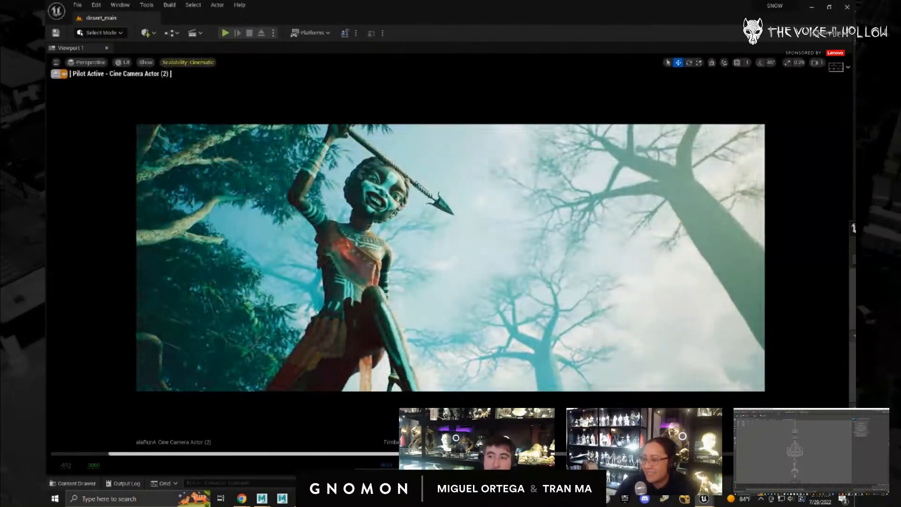
{"action": "left_click", "coordinate": [303, 453]}
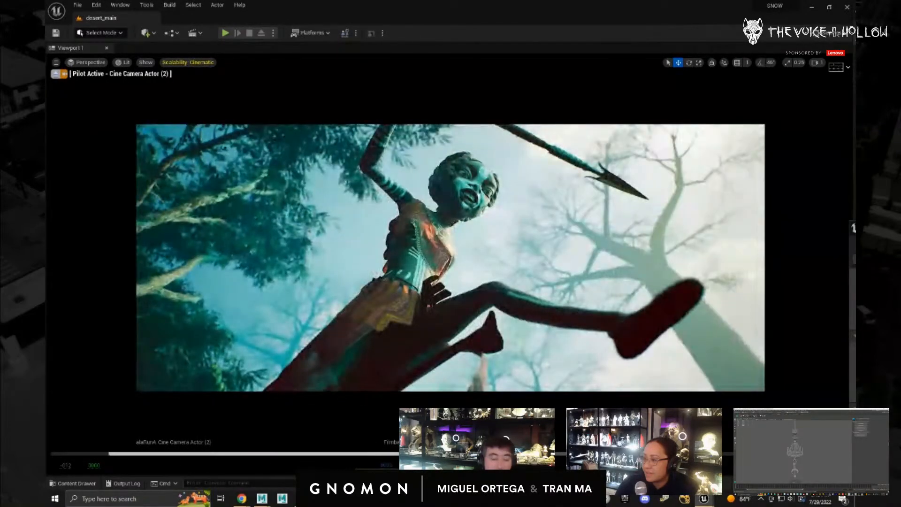
- Save all changes to the level and its assets
{"action": "left_click", "coordinate": [78, 5]}
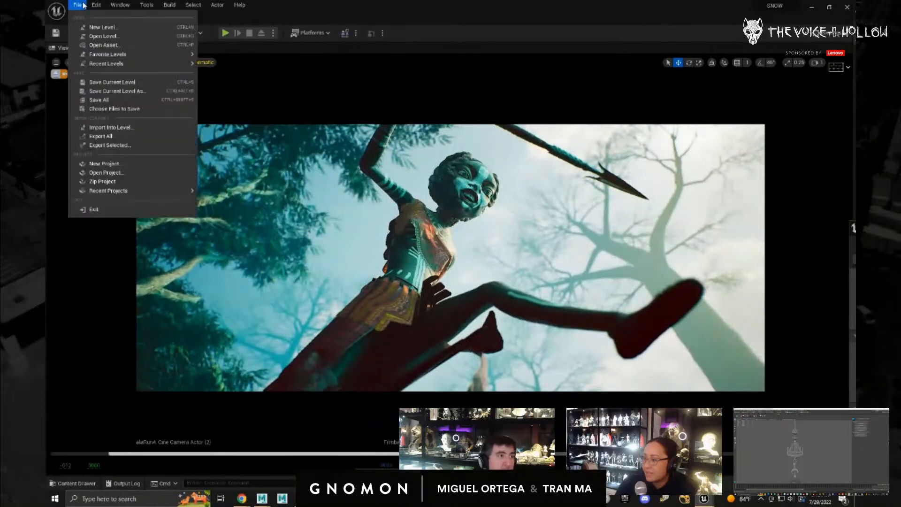
{"action": "left_click", "coordinate": [117, 100]}
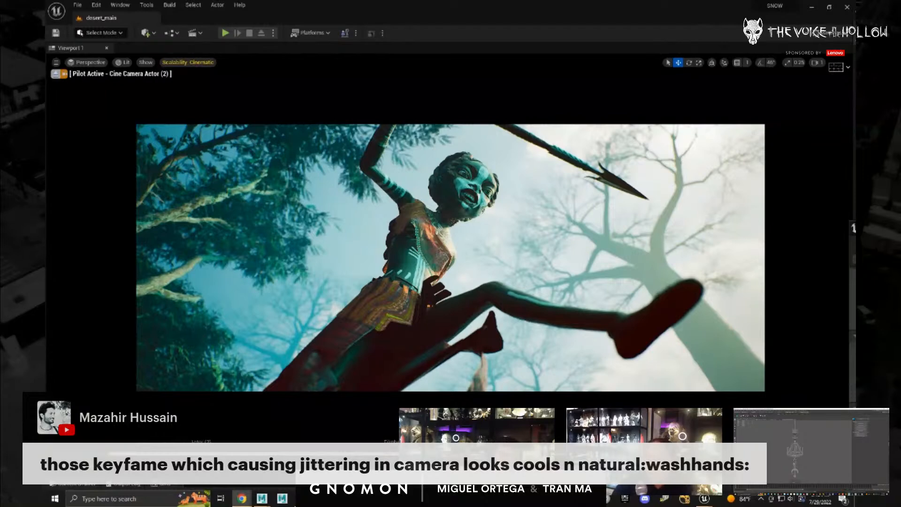
{"action": "left_click", "coordinate": [627, 11]}
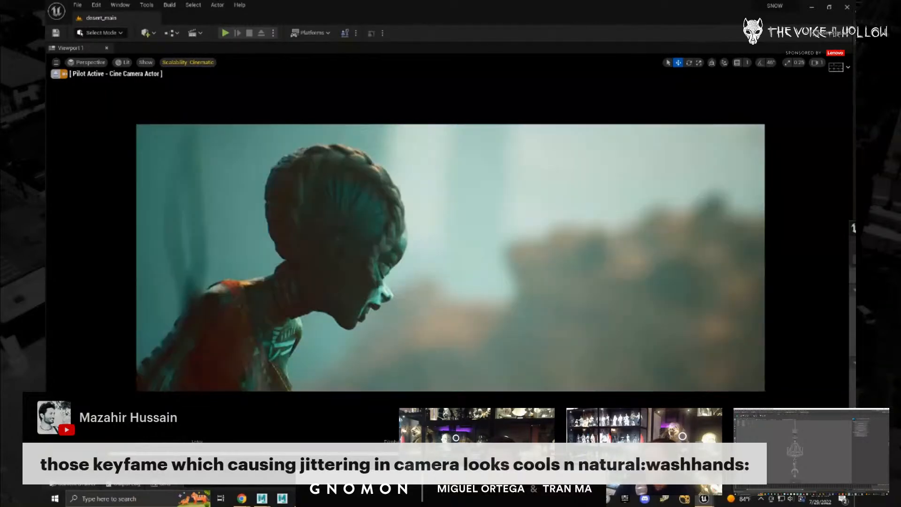
{"action": "left_click", "coordinate": [78, 4]}
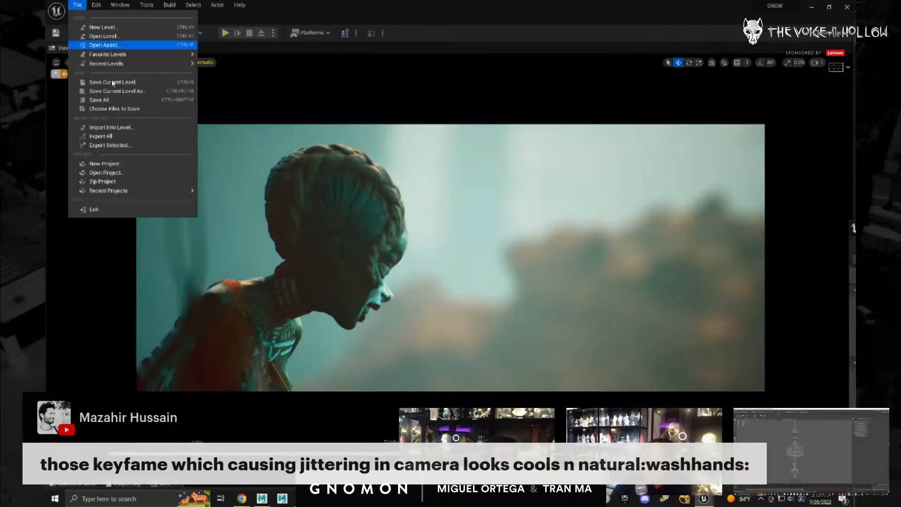
{"action": "left_click", "coordinate": [199, 114]}
- Play the letterboxed sequence again from Cine Camera Actor's close profile shot of the character
{"action": "key", "text": "alt+Tab"}
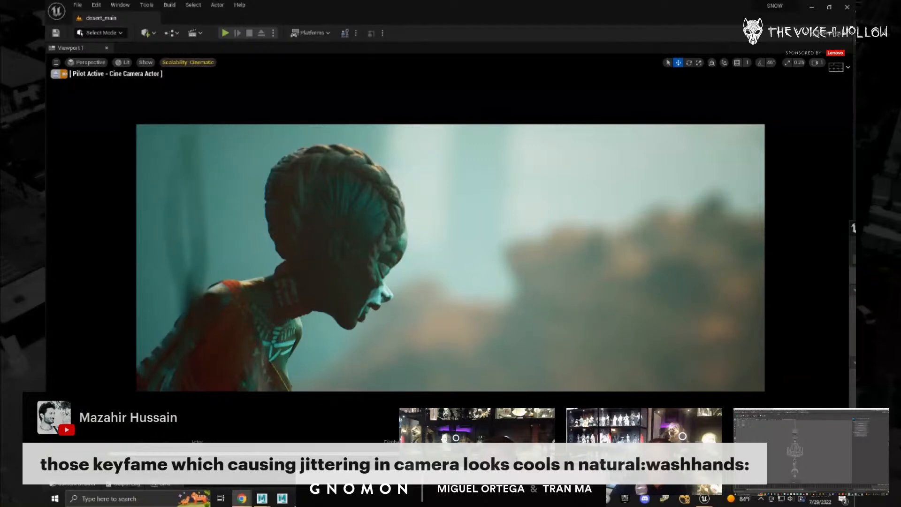
{"action": "left_click", "coordinate": [532, 4]}
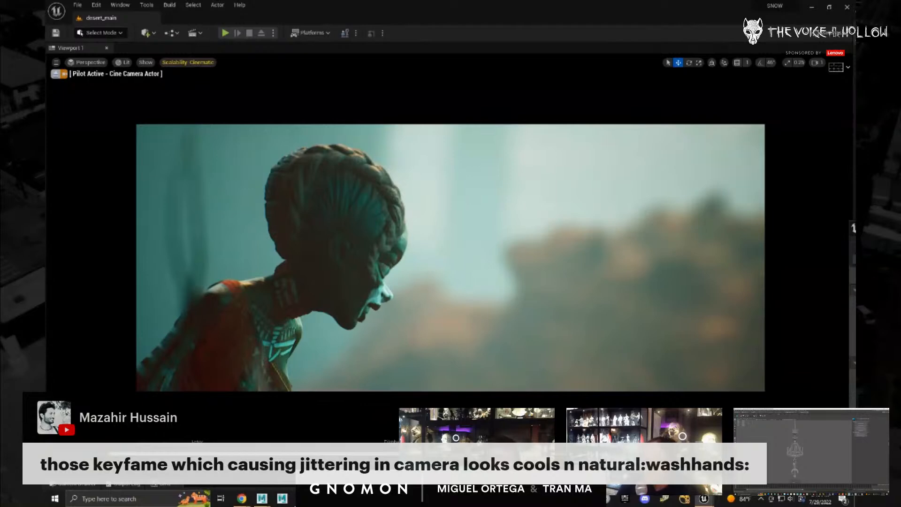
{"action": "key", "text": "space"}
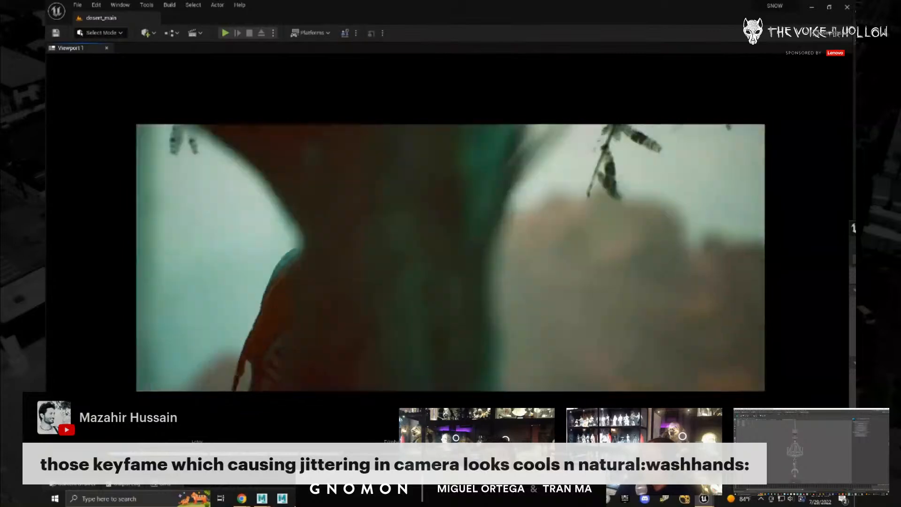
{"action": "key", "text": "space"}
- Switch to Premiere Pro, return MASTER-SPEAR to its start and open the spear-penetration sound and the audio clip below it for inspection
{"action": "key", "text": "alt+Tab"}
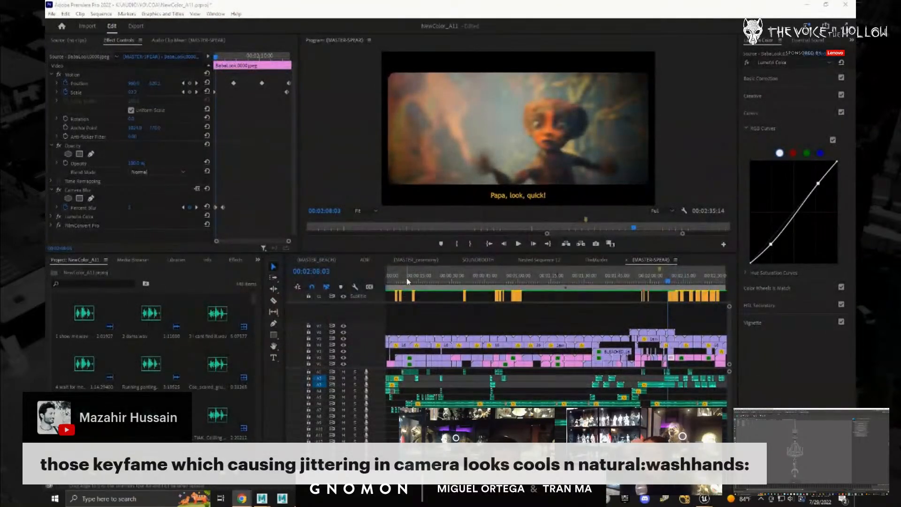
{"action": "left_click", "coordinate": [408, 277]}
{"action": "key", "text": "Home"}
{"action": "left_click", "coordinate": [392, 386]}
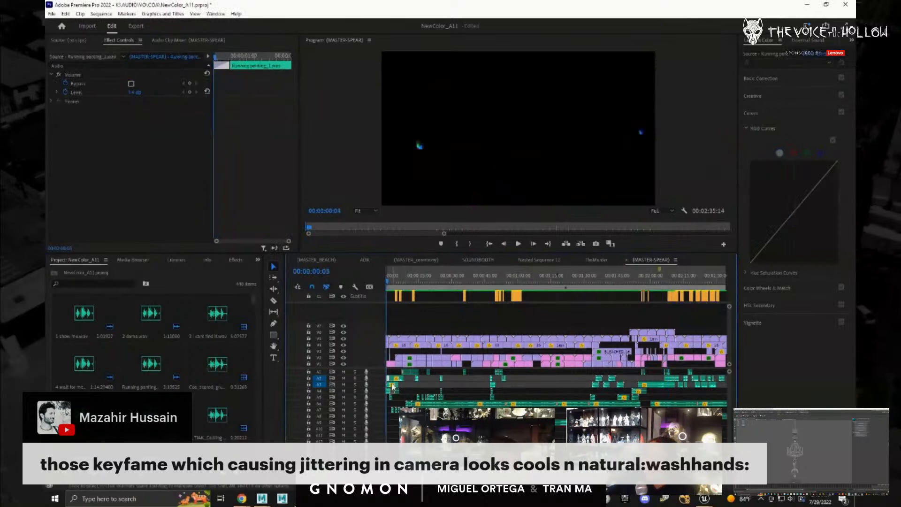
{"action": "double_click", "coordinate": [390, 386]}
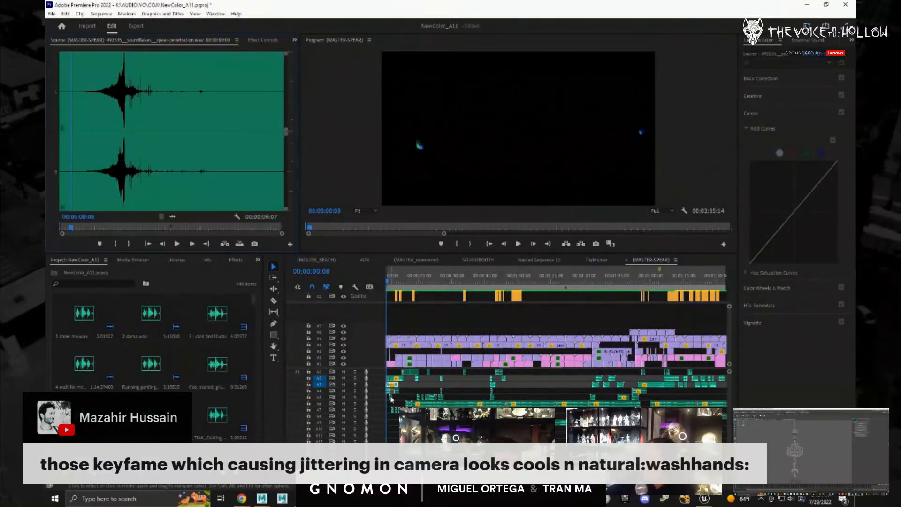
{"action": "double_click", "coordinate": [391, 392]}
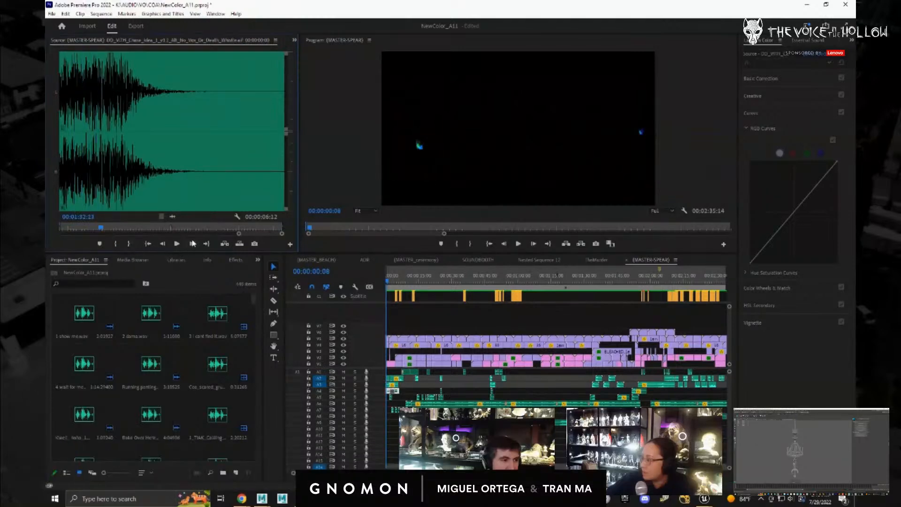
- Shift the chase audio clip's source view to an earlier section and play it from about 00:01:05
{"action": "left_click_drag", "start_coordinate": [239, 233], "coordinate": [164, 234]}
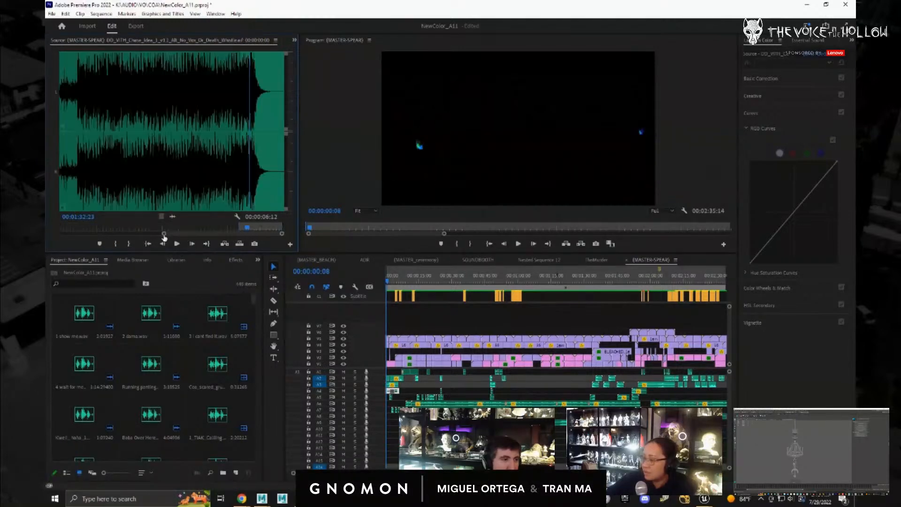
{"action": "left_click", "coordinate": [68, 183]}
{"action": "key", "text": "space"}
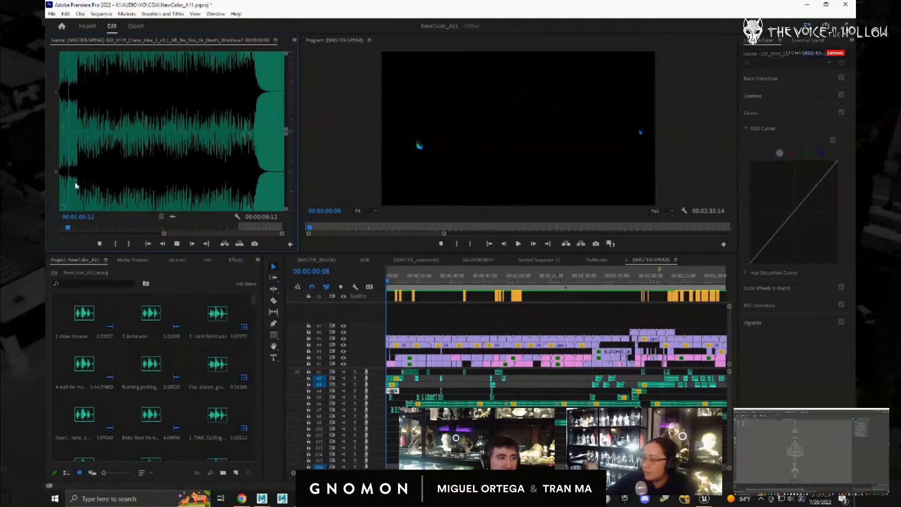
- Switch to Unreal Editor and watch the sequence in game view with the chase audio playing, stopping on Cine Camera Actor (2)'s wide tree shot
{"action": "left_click", "coordinate": [807, 5]}
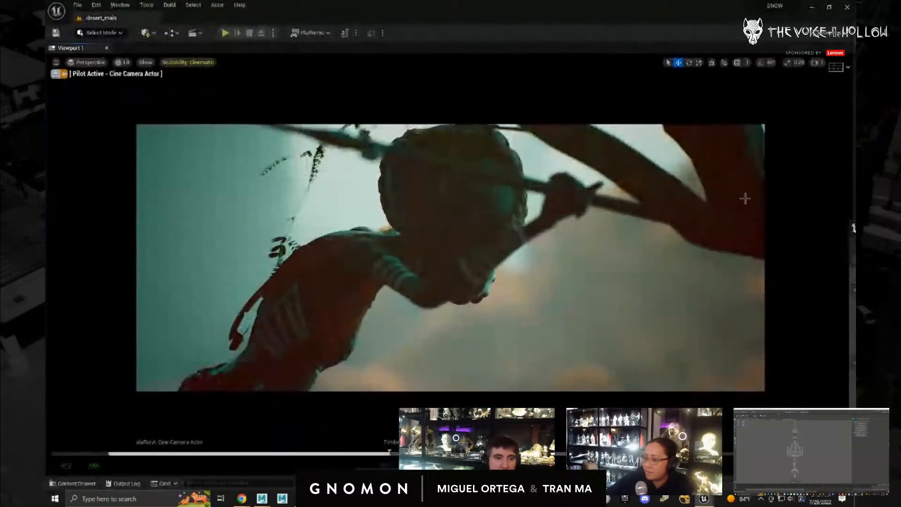
{"action": "left_click", "coordinate": [696, 276]}
{"action": "key", "text": "e"}
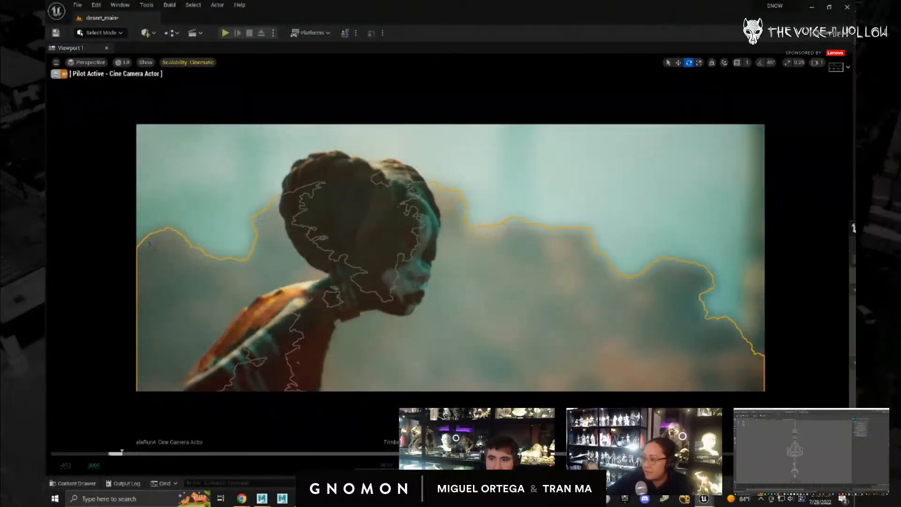
{"action": "key", "text": "g"}
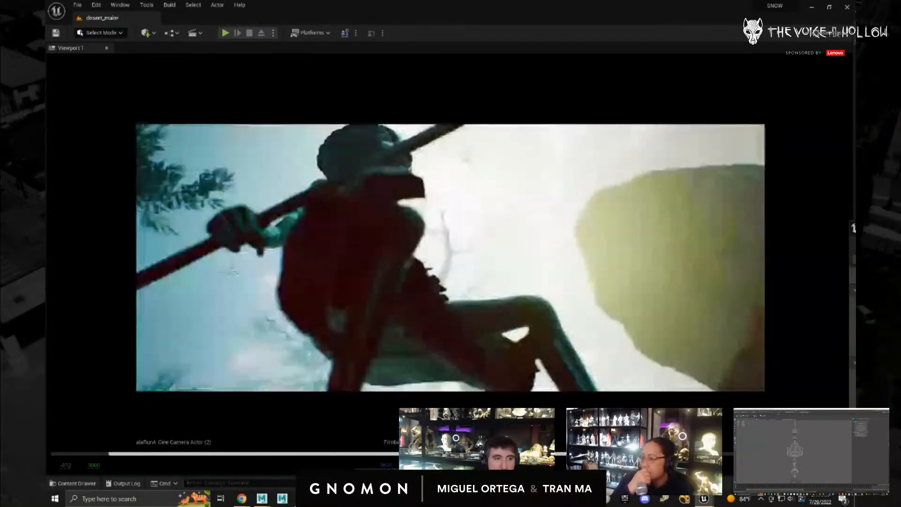
{"action": "key", "text": "space"}
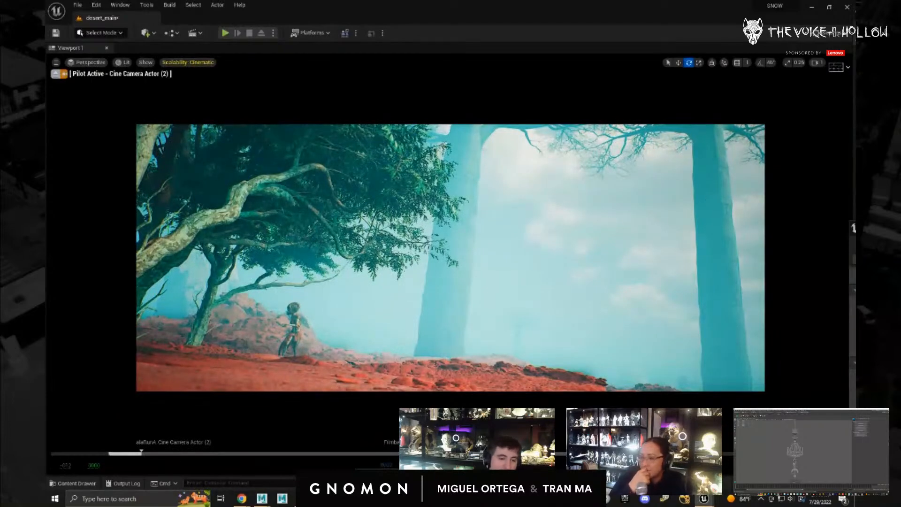
- Switch to Premiere Pro, move the MASTER-SPEAR playhead to 00:00:59:10 and save the project
{"action": "left_click", "coordinate": [469, 499]}
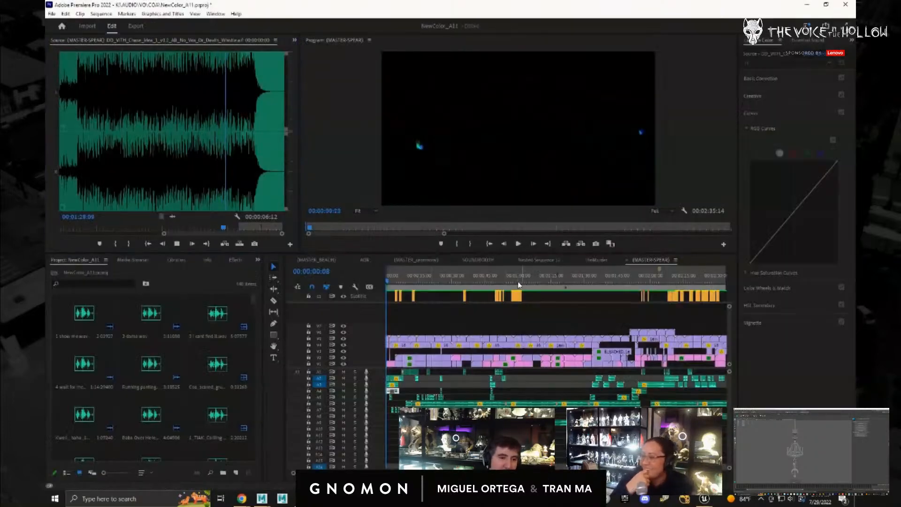
{"action": "left_click", "coordinate": [517, 282]}
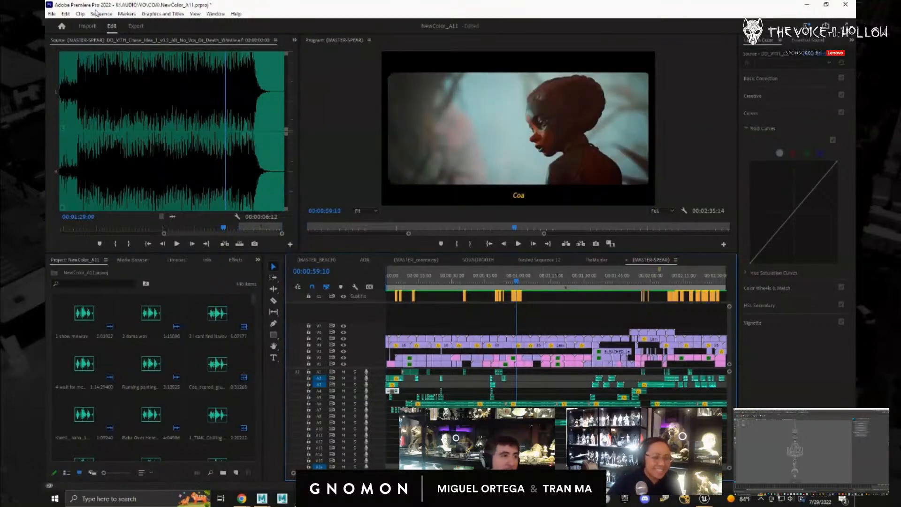
{"action": "left_click", "coordinate": [52, 14]}
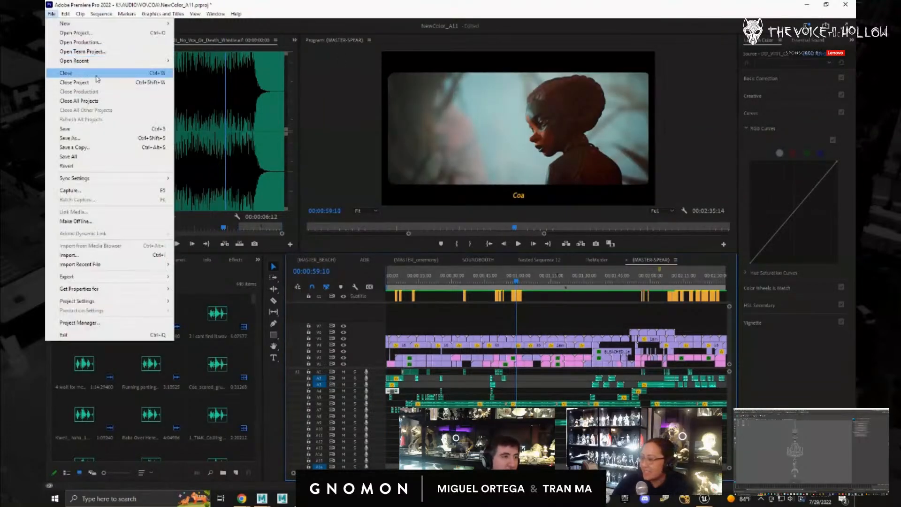
{"action": "left_click", "coordinate": [93, 133]}
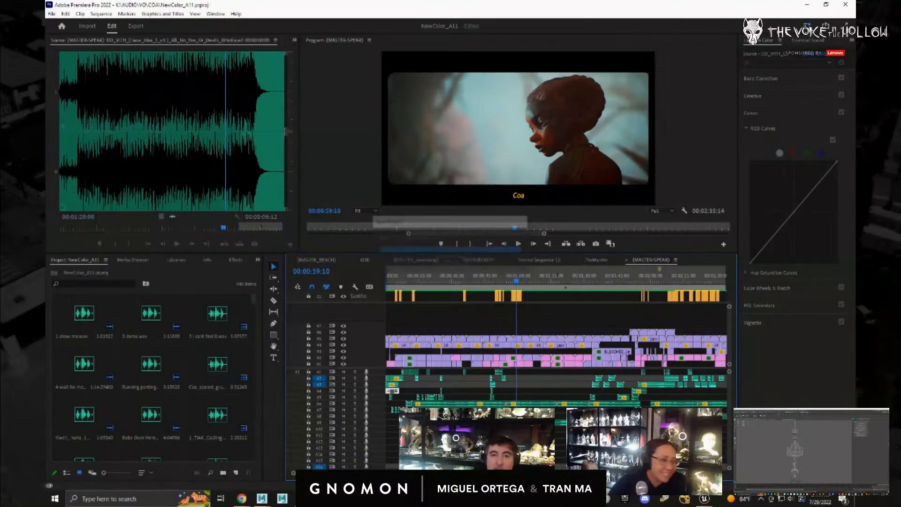
- Move the MASTER-SPEAR playhead back to 00:00:51:00 and switch back to Unreal Editor
{"action": "left_click_drag", "start_coordinate": [515, 284], "coordinate": [498, 281]}
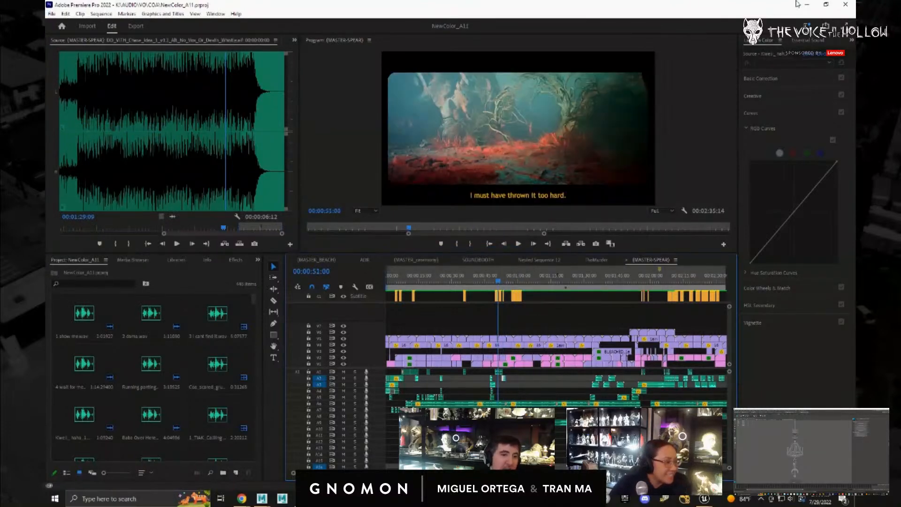
{"action": "left_click", "coordinate": [804, 4]}
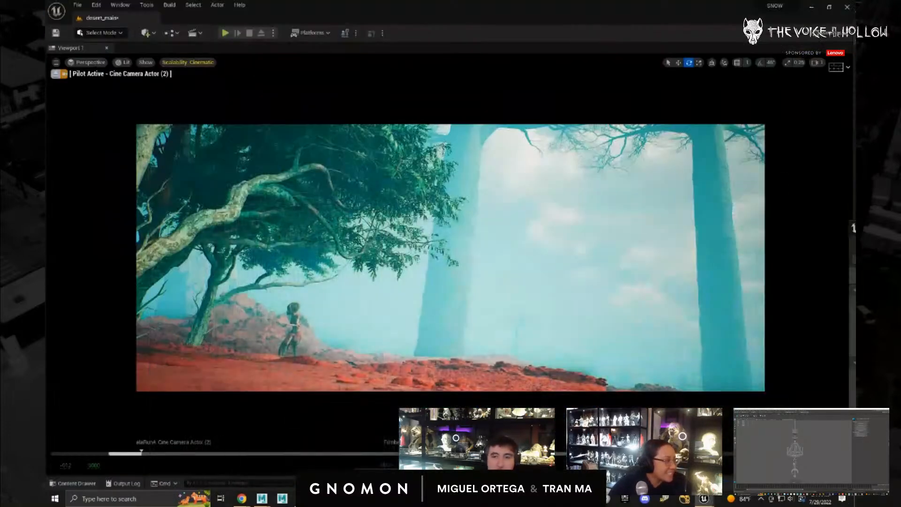